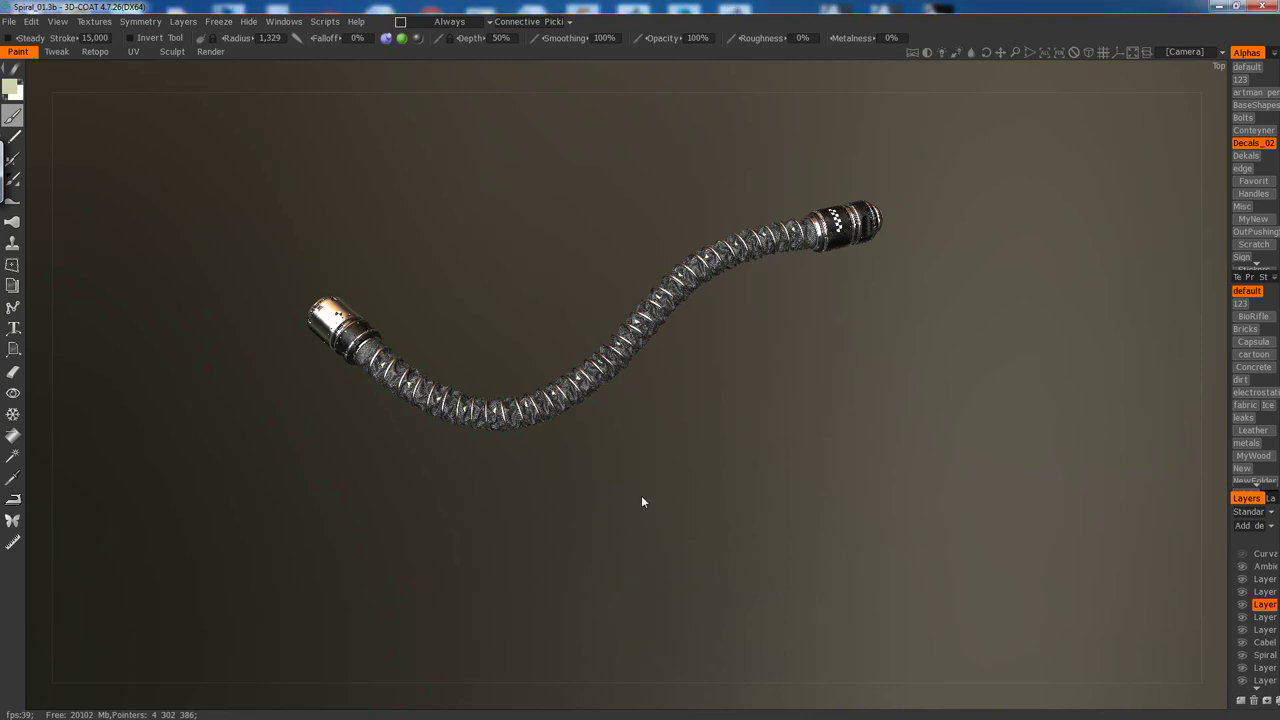
Orbit the hose model to inspect it from diagonal, end-cap and horizontal angles.
mouse_move(709, 447)
middle_down()
mouse_move(650, 472)
mouse_move(725, 420)
mouse_move(680, 449)
mouse_move(683, 409)
mouse_move(703, 471)
mouse_move(601, 453)
mouse_move(786, 449)
mouse_move(920, 377)
mouse_move(729, 397)
mouse_move(729, 418)
mouse_move(694, 391)
mouse_move(711, 431)
mouse_move(666, 423)
mouse_move(648, 376)
mouse_move(673, 450)
mouse_move(820, 397)
mouse_move(843, 417)
mouse_move(762, 453)
mouse_move(857, 443)
mouse_move(806, 497)
middle_up()
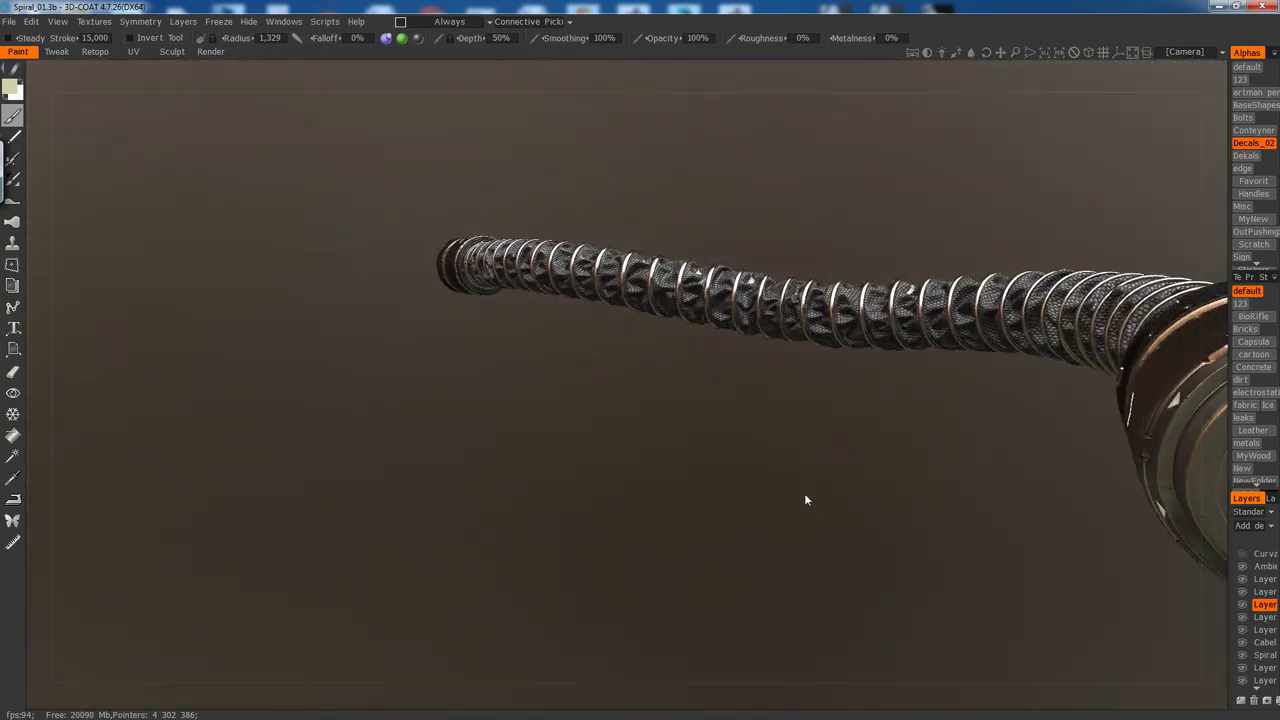
mouse_move(843, 251)
middle_down()
mouse_move(773, 256)
mouse_move(600, 337)
middle_up()
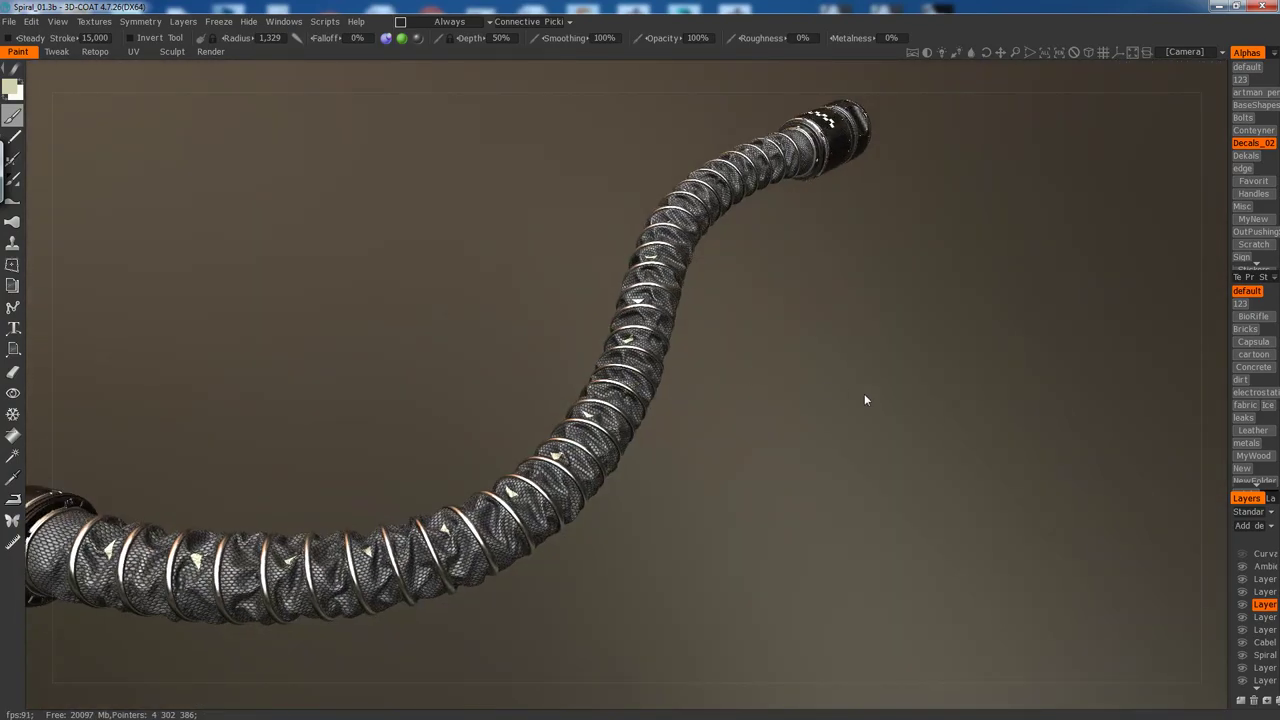
mouse_move(826, 489)
middle_down()
mouse_move(563, 437)
mouse_move(686, 472)
mouse_move(803, 397)
mouse_move(740, 470)
middle_up()
mouse_move(808, 391)
middle_down()
mouse_move(657, 337)
mouse_move(746, 434)
mouse_move(737, 449)
mouse_move(517, 409)
mouse_move(439, 448)
mouse_move(551, 449)
mouse_move(671, 477)
mouse_move(446, 497)
mouse_move(477, 469)
mouse_move(451, 541)
mouse_move(582, 323)
mouse_move(608, 347)
mouse_move(599, 374)
mouse_move(591, 320)
mouse_move(757, 434)
mouse_move(646, 423)
mouse_move(707, 406)
mouse_move(717, 437)
mouse_move(837, 374)
mouse_move(614, 503)
mouse_move(692, 501)
mouse_move(726, 349)
mouse_move(829, 303)
mouse_move(882, 303)
mouse_move(989, 343)
mouse_move(583, 277)
mouse_move(503, 224)
mouse_move(511, 271)
mouse_move(437, 374)
mouse_move(614, 229)
mouse_move(623, 157)
mouse_move(832, 360)
mouse_move(840, 309)
mouse_move(740, 369)
mouse_move(749, 334)
mouse_move(827, 280)
mouse_move(989, 320)
mouse_move(978, 366)
middle_up()
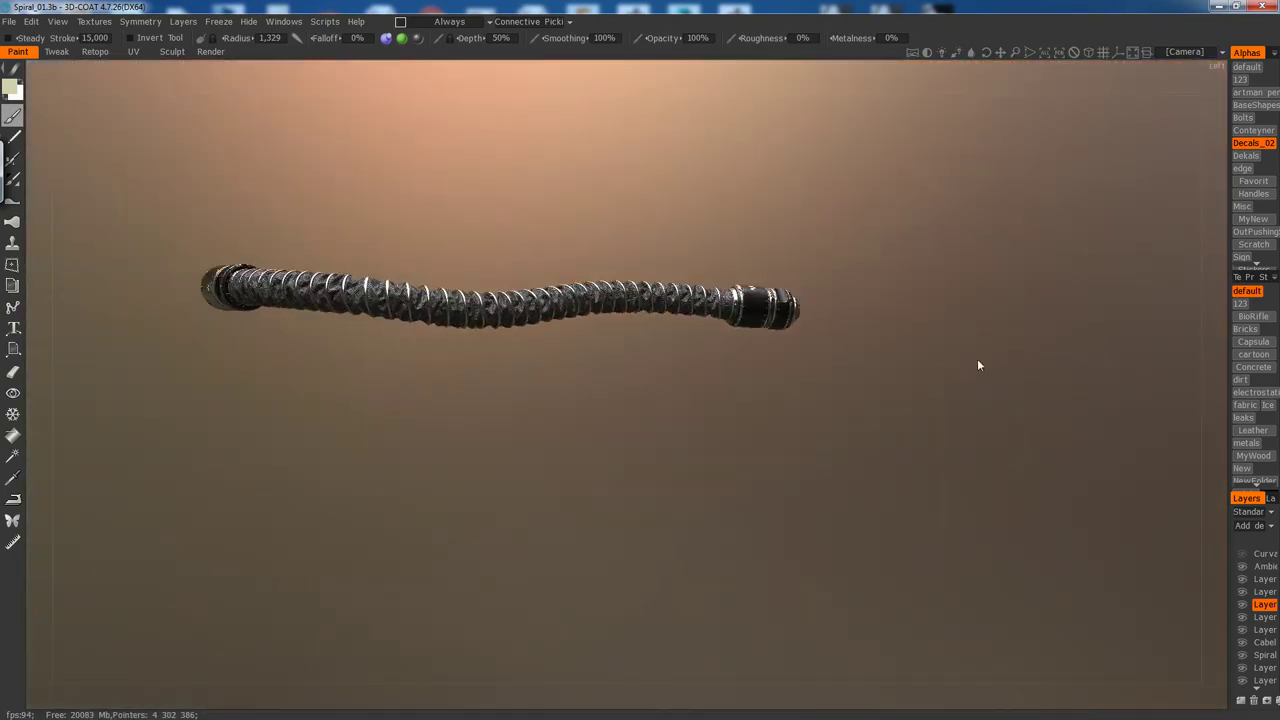
middle_drag(486, 438, 544, 450)
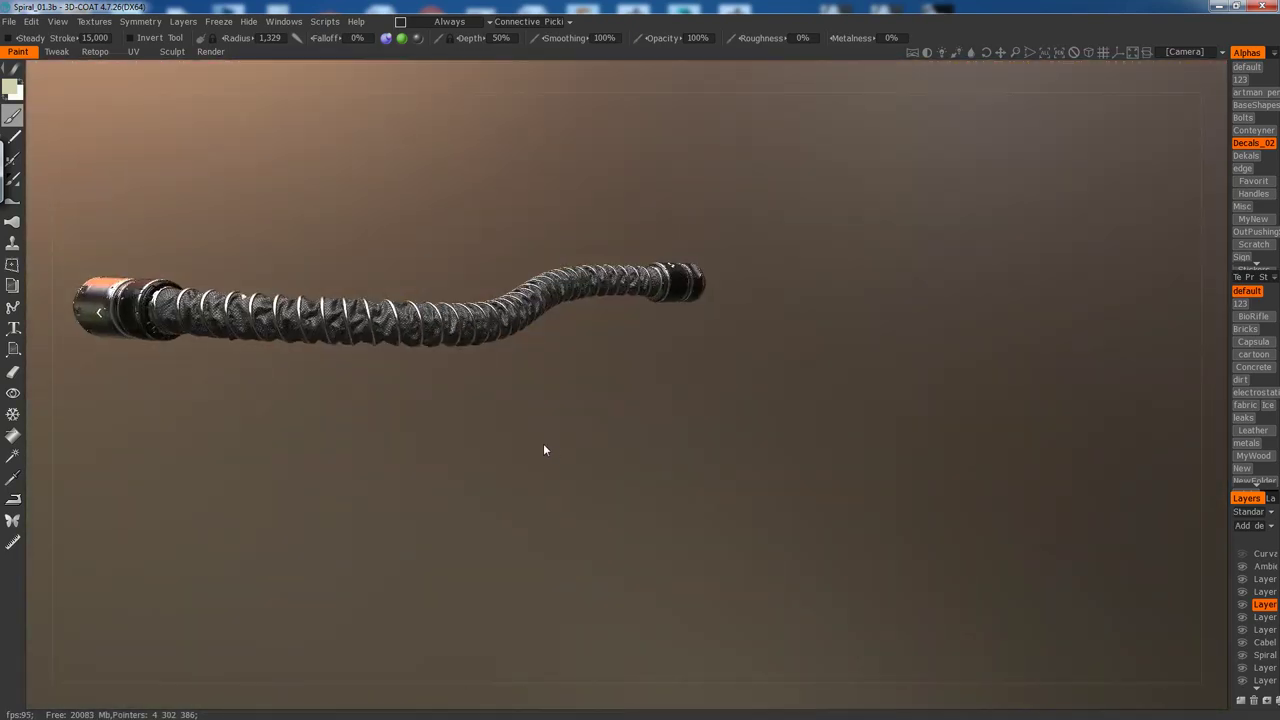
Review the hose in the realtime render preview from several angles, then return to the model.
click(210, 52)
mouse_move(354, 206)
middle_down()
mouse_move(380, 260)
mouse_move(414, 281)
mouse_move(469, 263)
mouse_move(820, 337)
mouse_move(920, 343)
mouse_move(851, 277)
mouse_move(863, 289)
middle_up()
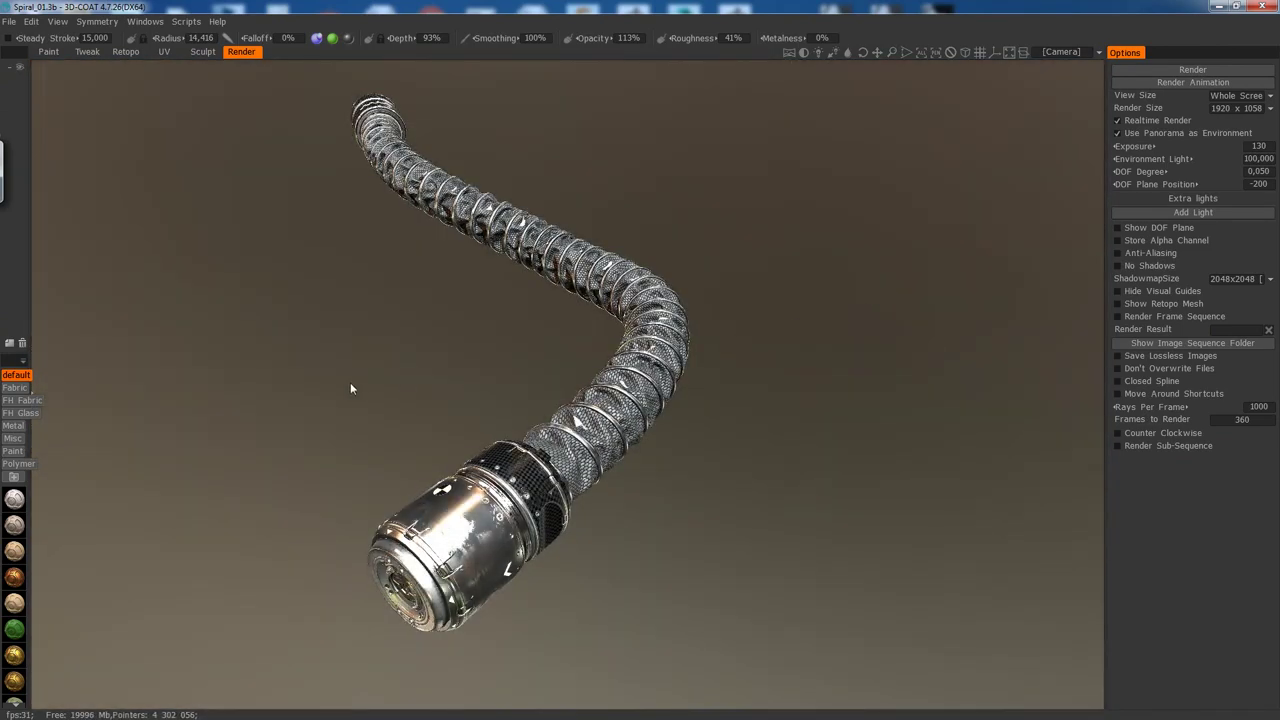
middle_drag(350, 389, 566, 380)
mouse_move(477, 380)
middle_down()
mouse_move(609, 366)
mouse_move(743, 211)
mouse_move(762, 252)
mouse_move(726, 289)
mouse_move(757, 360)
mouse_move(385, 345)
mouse_move(606, 337)
mouse_move(689, 354)
mouse_move(526, 360)
mouse_move(730, 317)
mouse_move(729, 463)
middle_up()
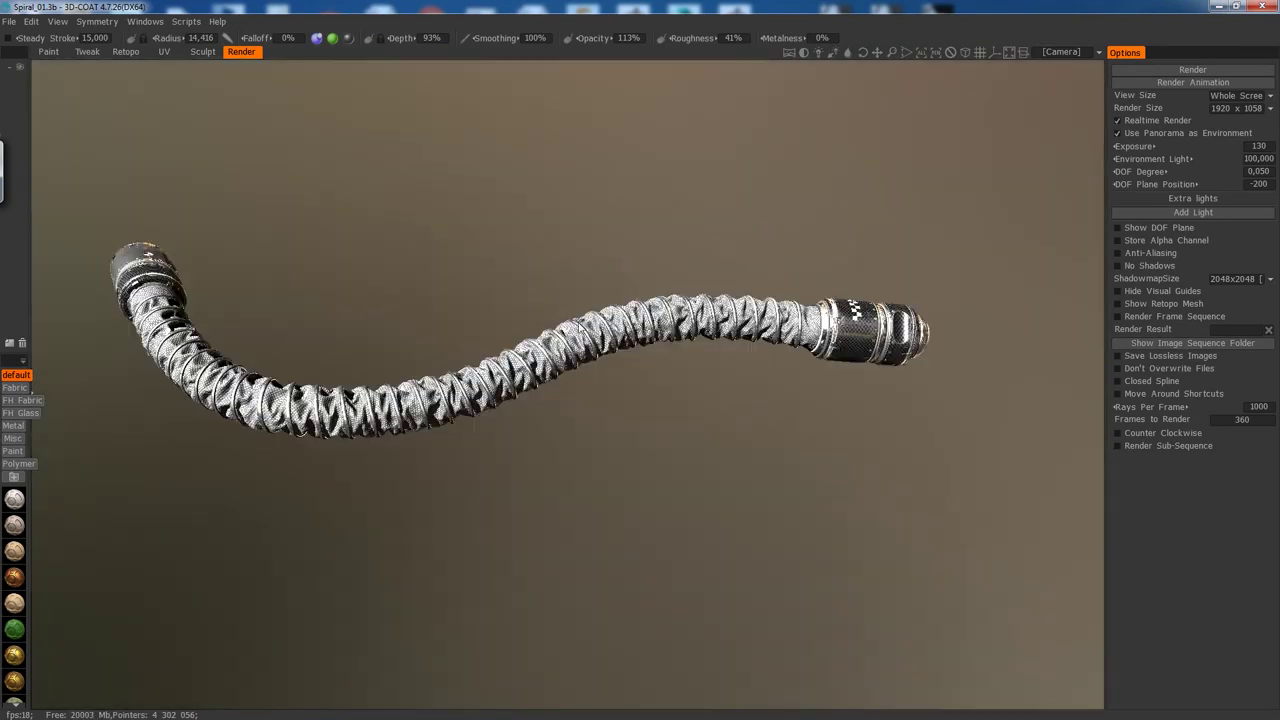
click(47, 50)
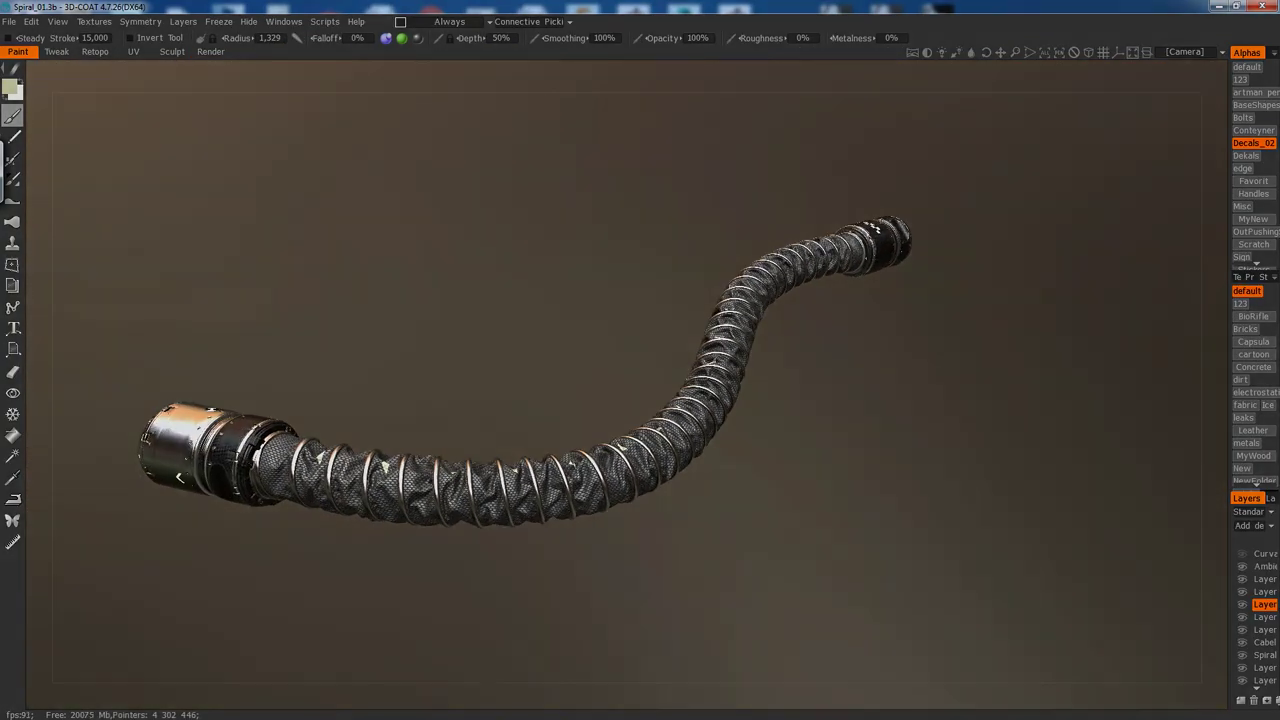
Delete all the old helix splines and work in a maximized, flatter-angled Perspective view.
key(ctrl+a)
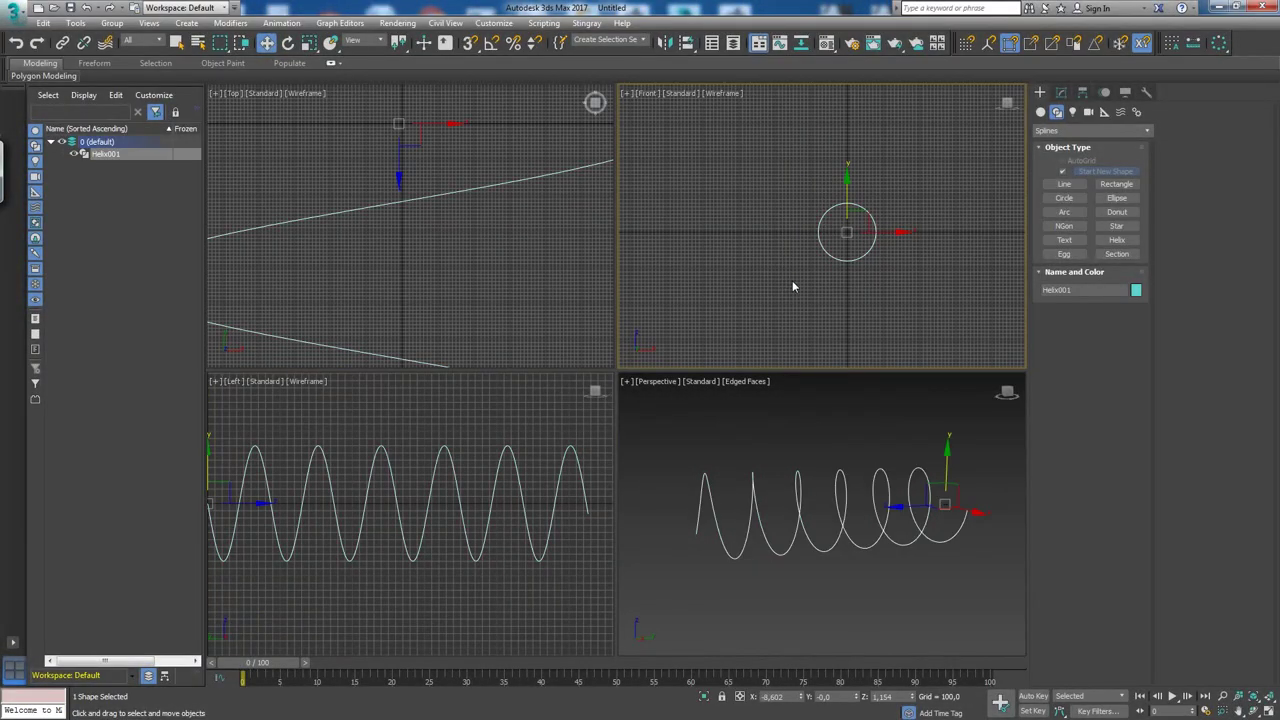
key(Delete)
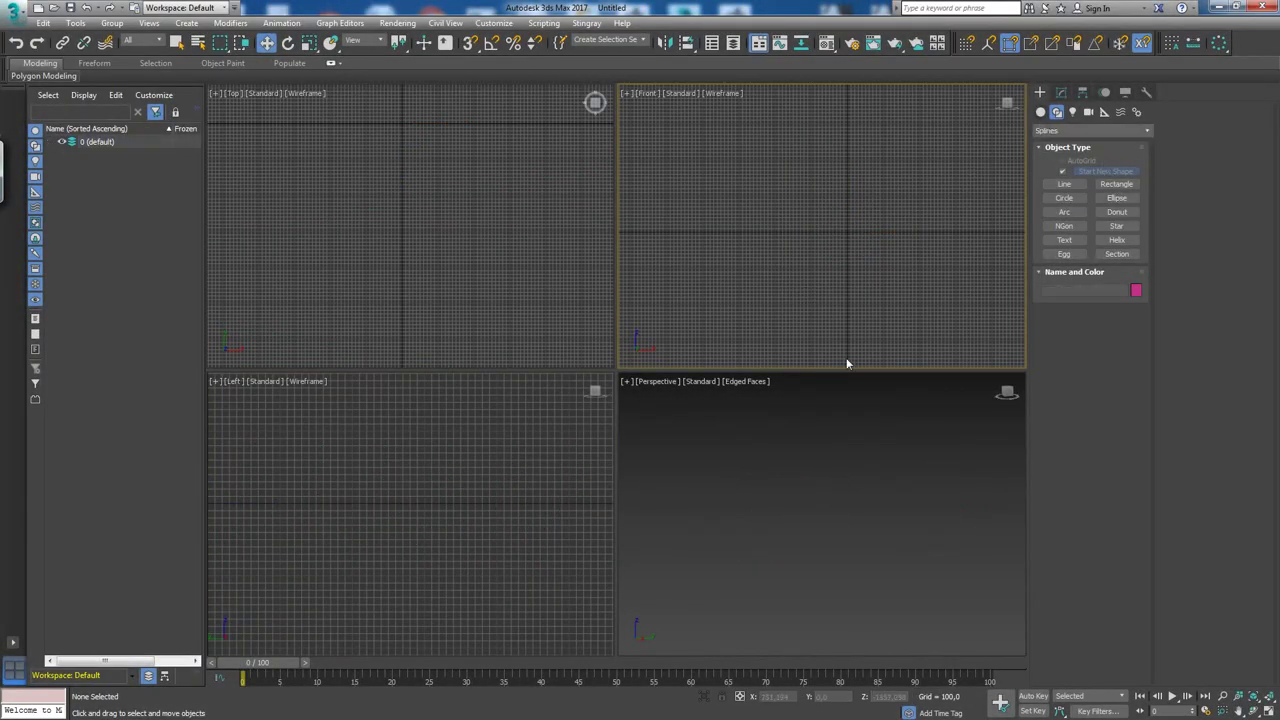
click(830, 452)
key(alt+w)
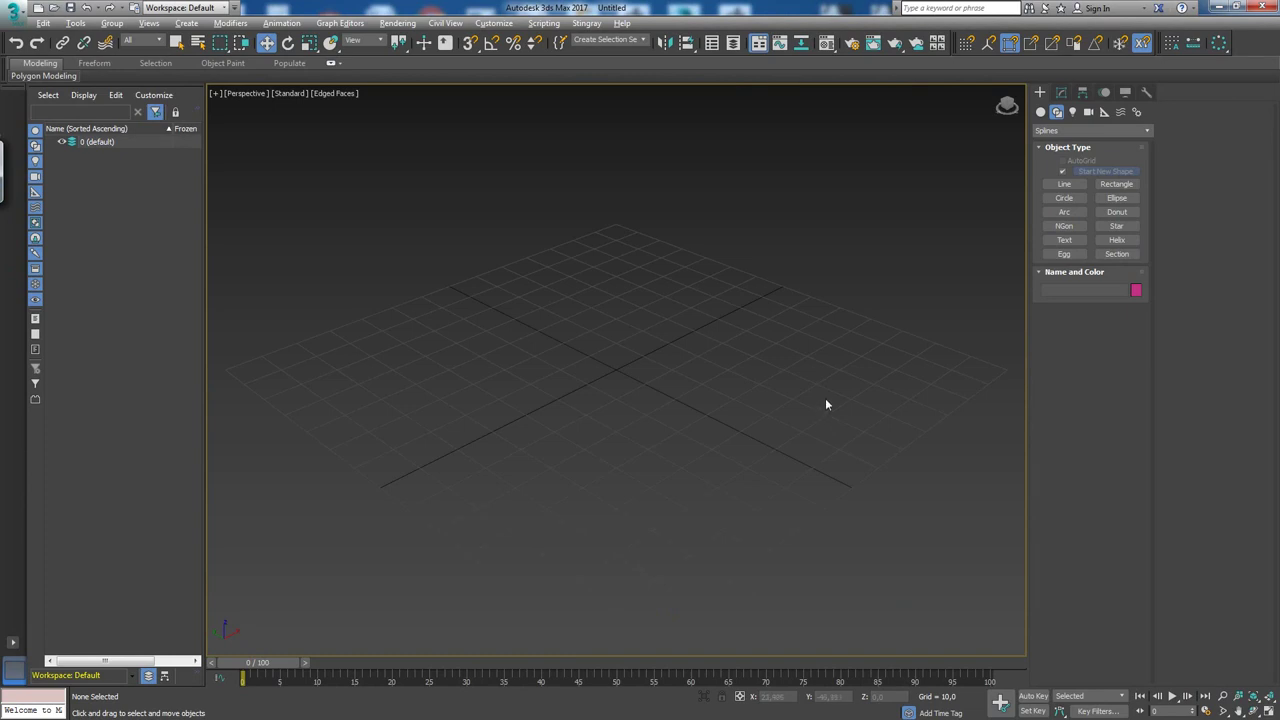
mouse_move(686, 353)
alt+middle_down()
mouse_move(634, 266)
mouse_move(678, 317)
mouse_move(598, 353)
mouse_move(594, 340)
mouse_move(587, 382)
mouse_move(566, 369)
alt+middle_up()
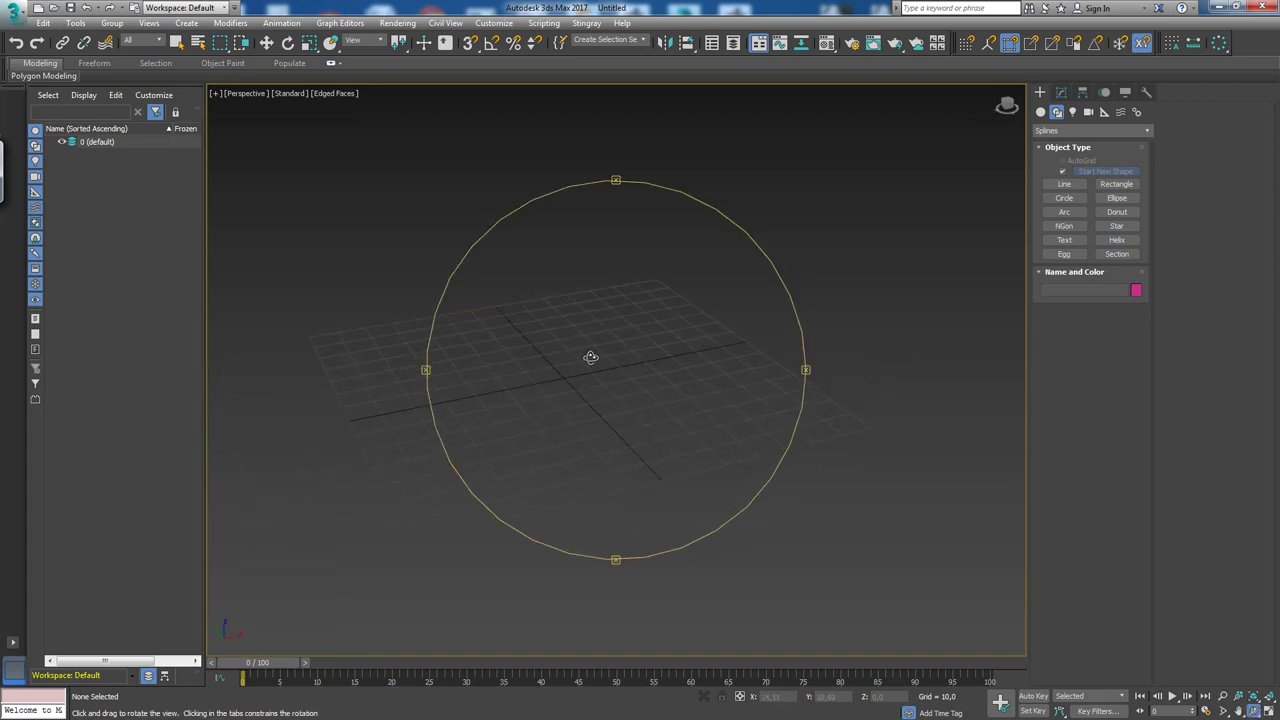
alt+middle_drag(625, 387, 606, 349)
Draw a helix spline out from the centre of the Front view and orbit around it.
click(1117, 240)
key(alt+w)
key(alt+w)
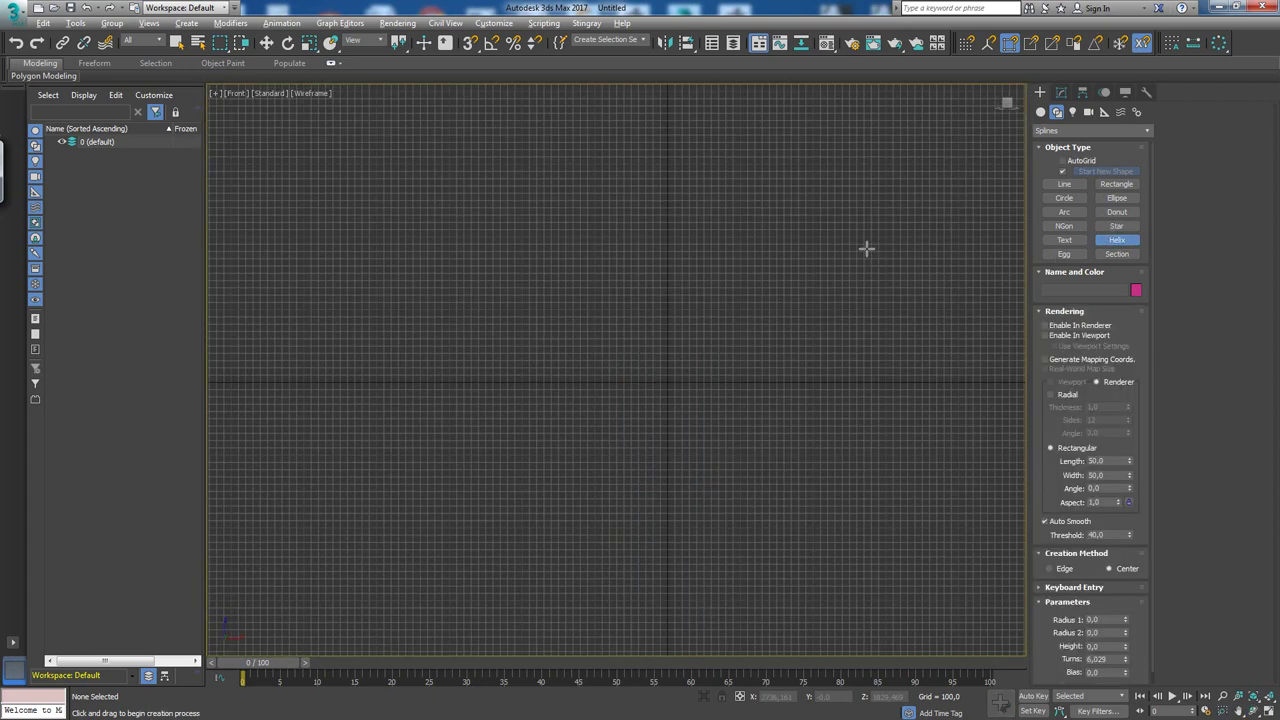
drag(665, 382, 766, 451)
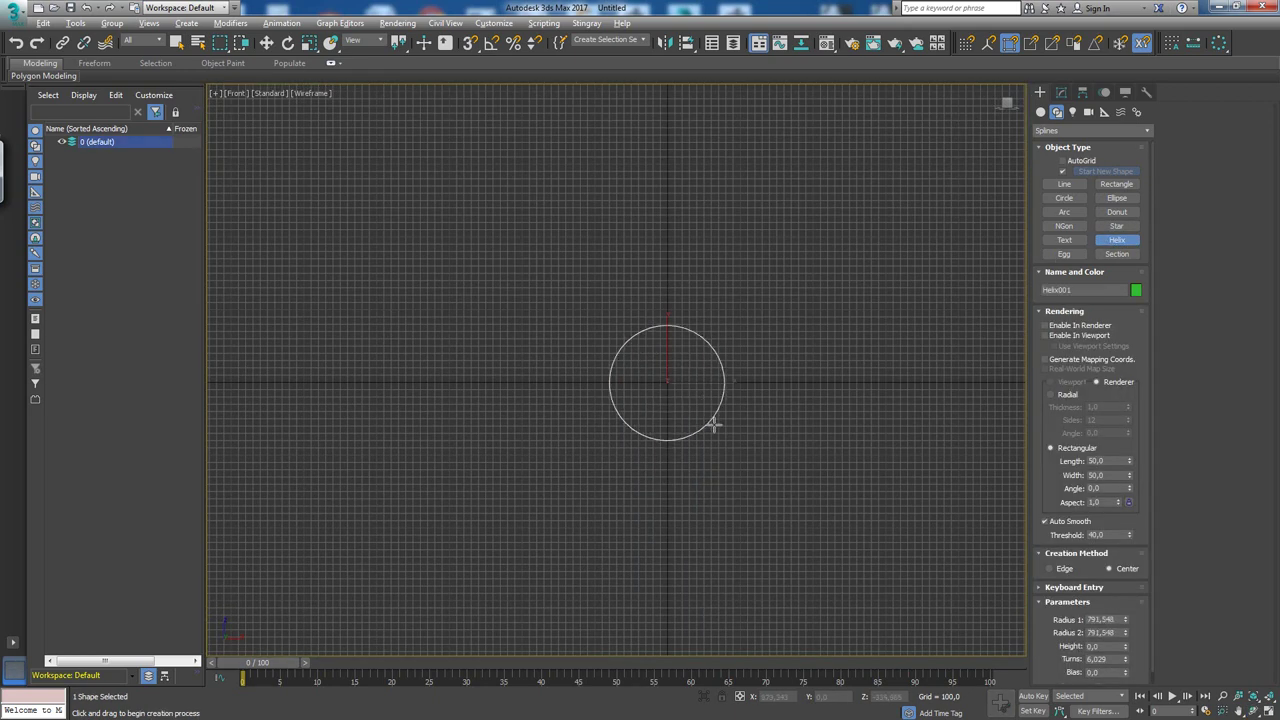
right_click(714, 243)
drag(667, 381, 766, 470)
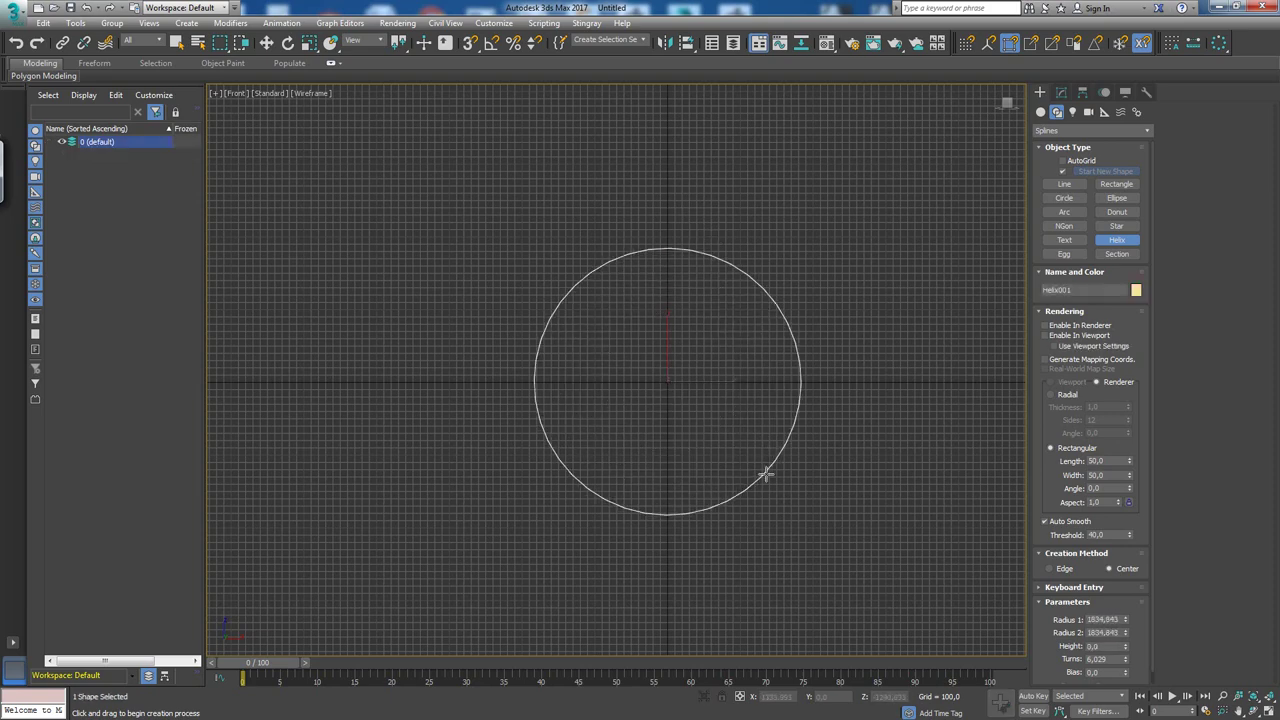
key(alt+w)
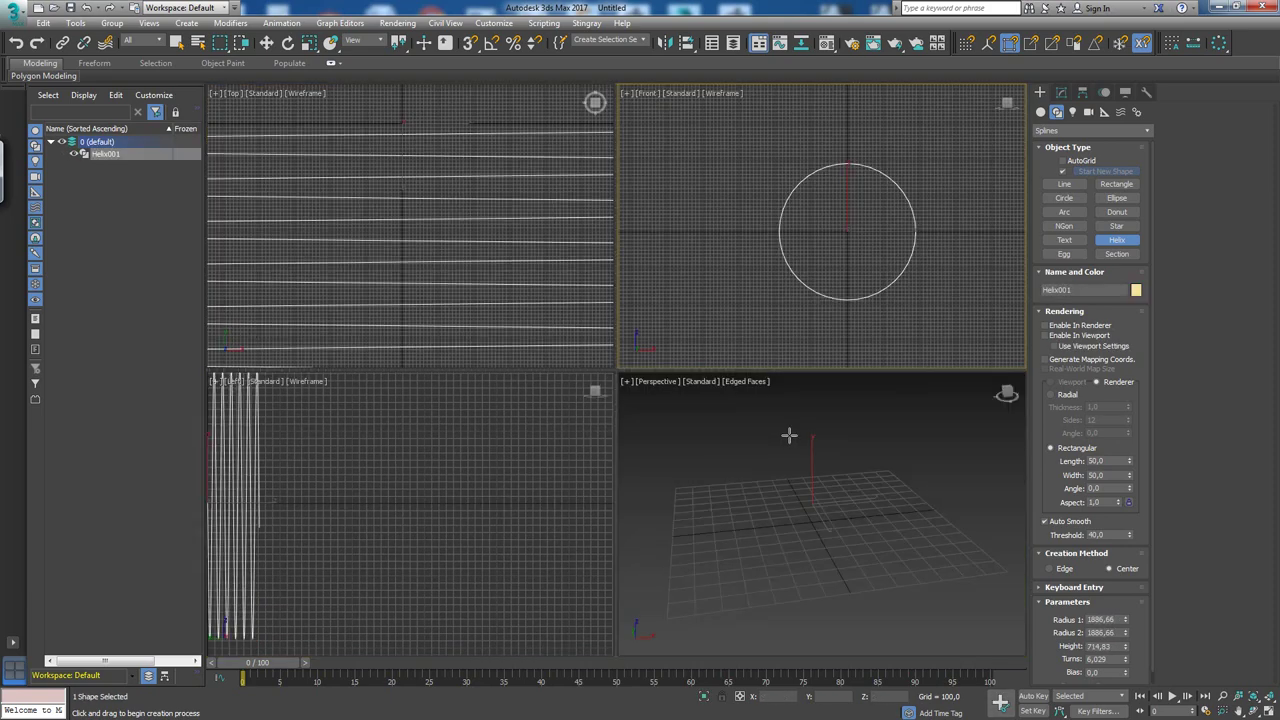
right_click(789, 434)
key(alt+w)
key(ctrl+r)
mouse_move(817, 457)
mouse_down()
mouse_move(743, 409)
mouse_move(613, 377)
mouse_move(628, 366)
mouse_move(609, 354)
mouse_up()
key(Escape)
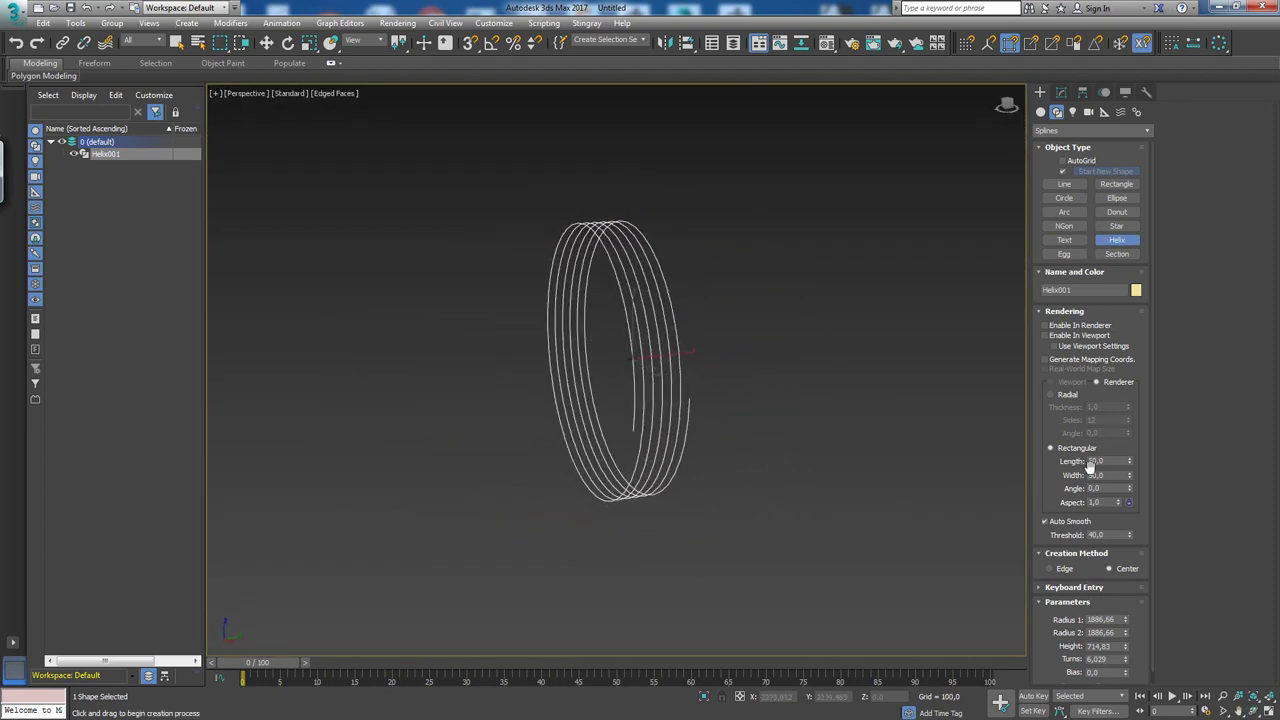
Set the helix Radius 1 and Radius 2 to 800 and stretch Height to about 5447.
double_click(1105, 619)
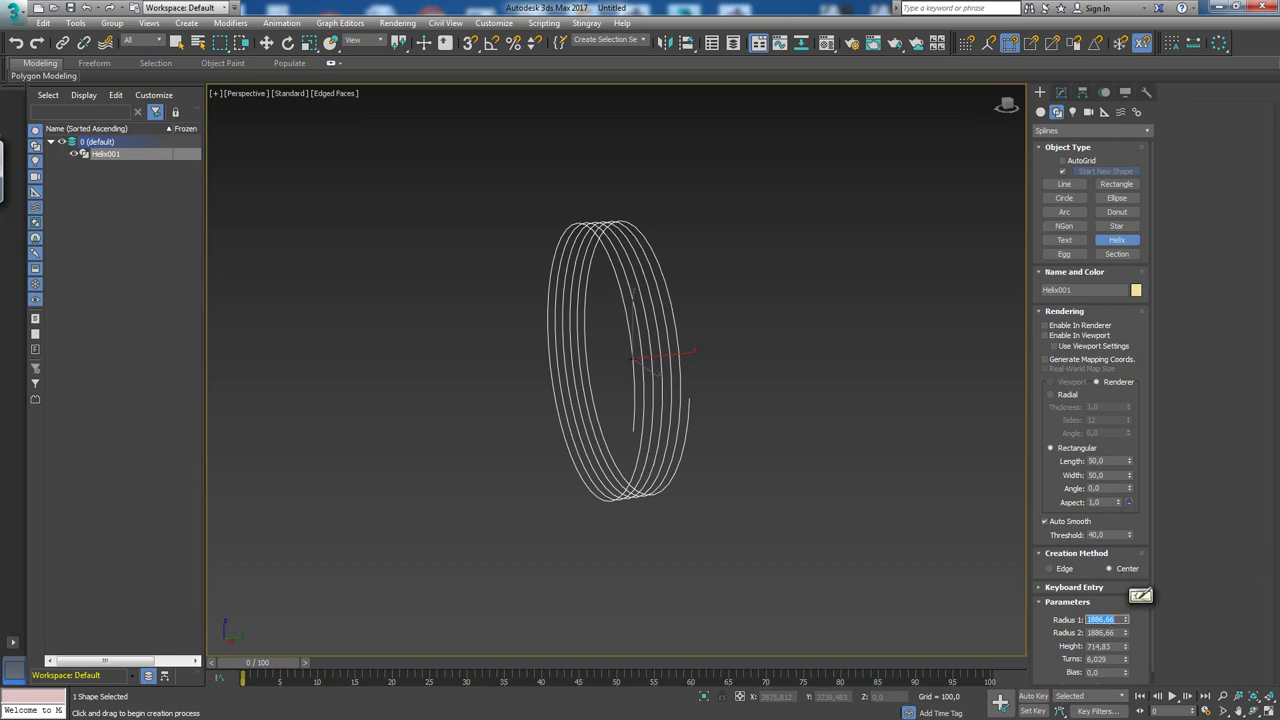
text(80)
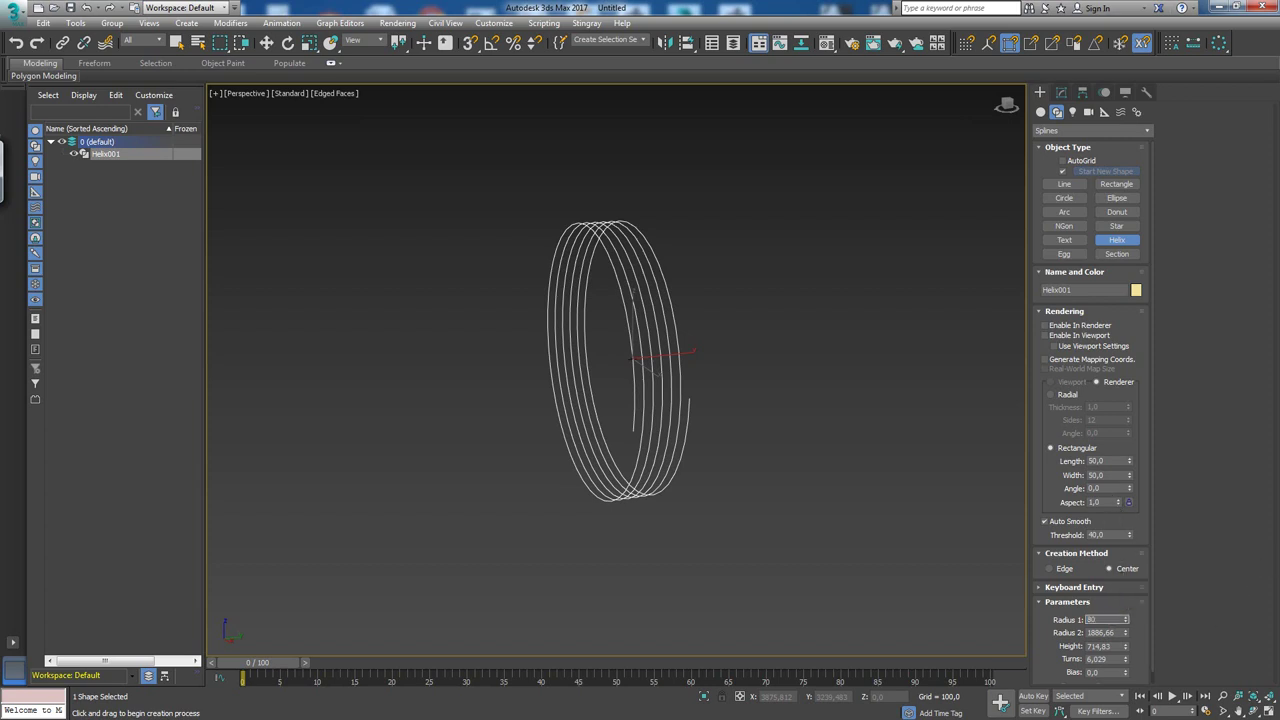
text(0)
key(Tab)
text(0)
key(Return)
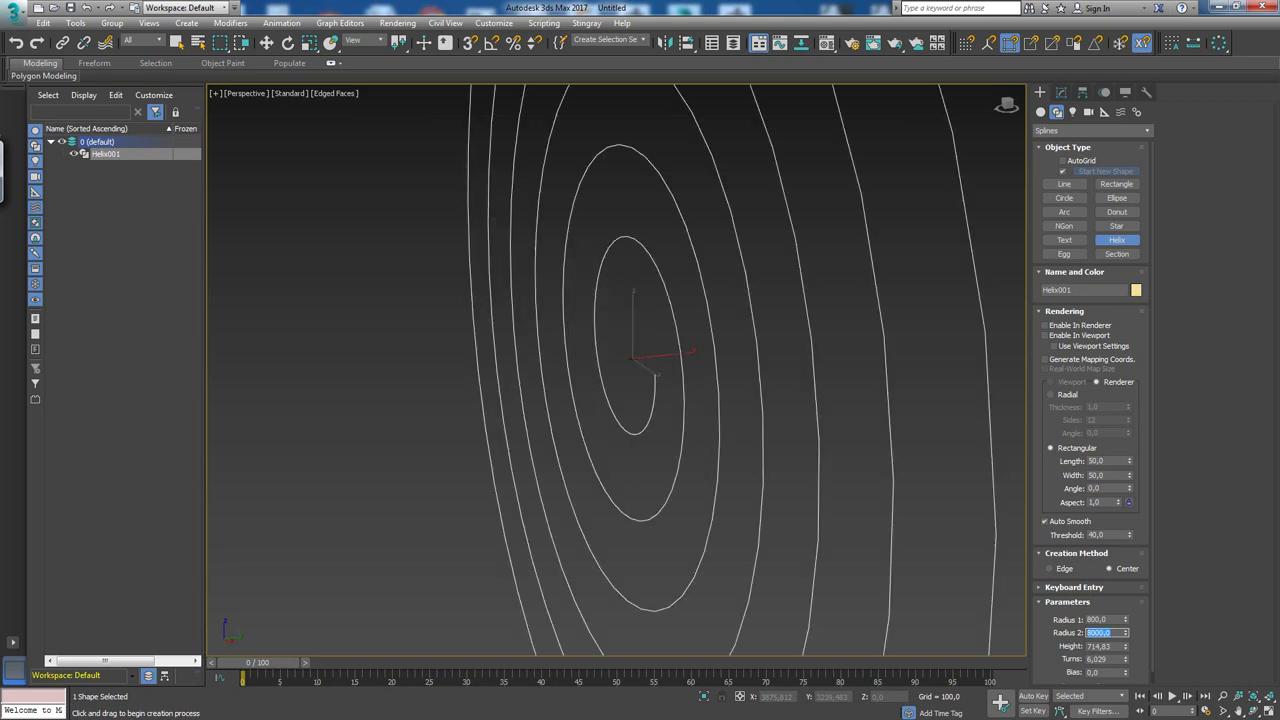
text(800)
key(Return)
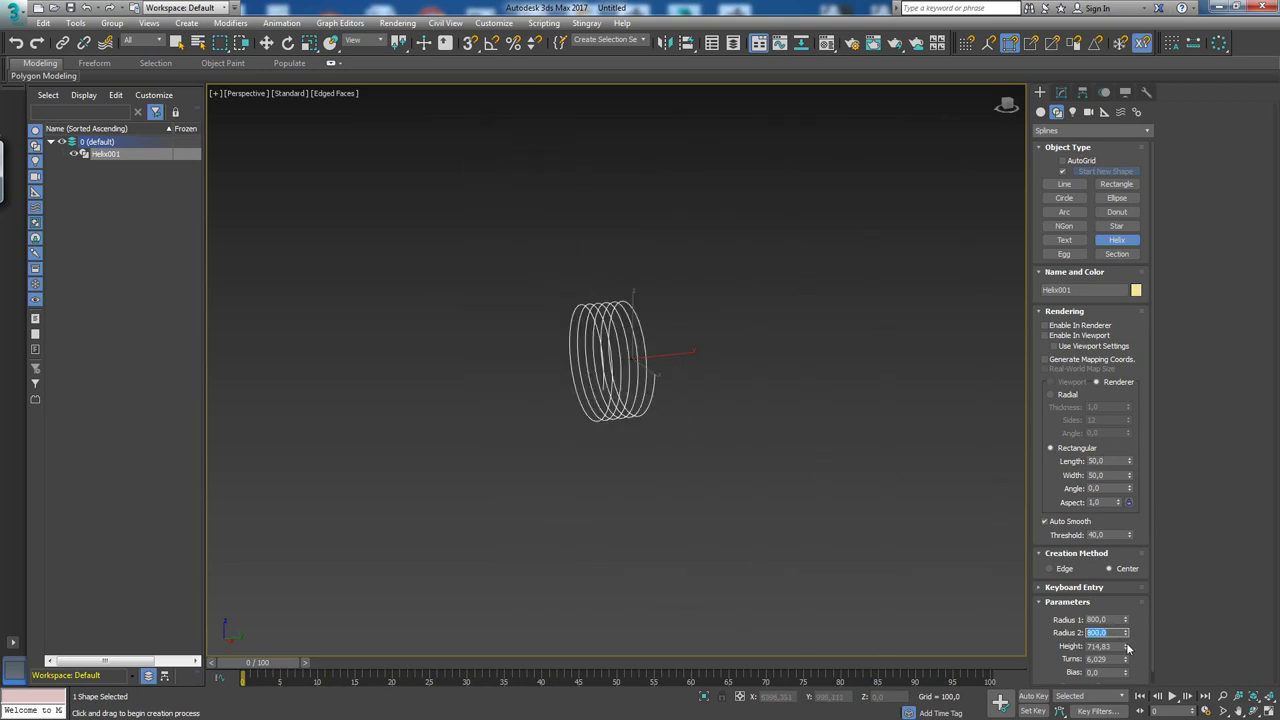
drag(1125, 648, 902, 204)
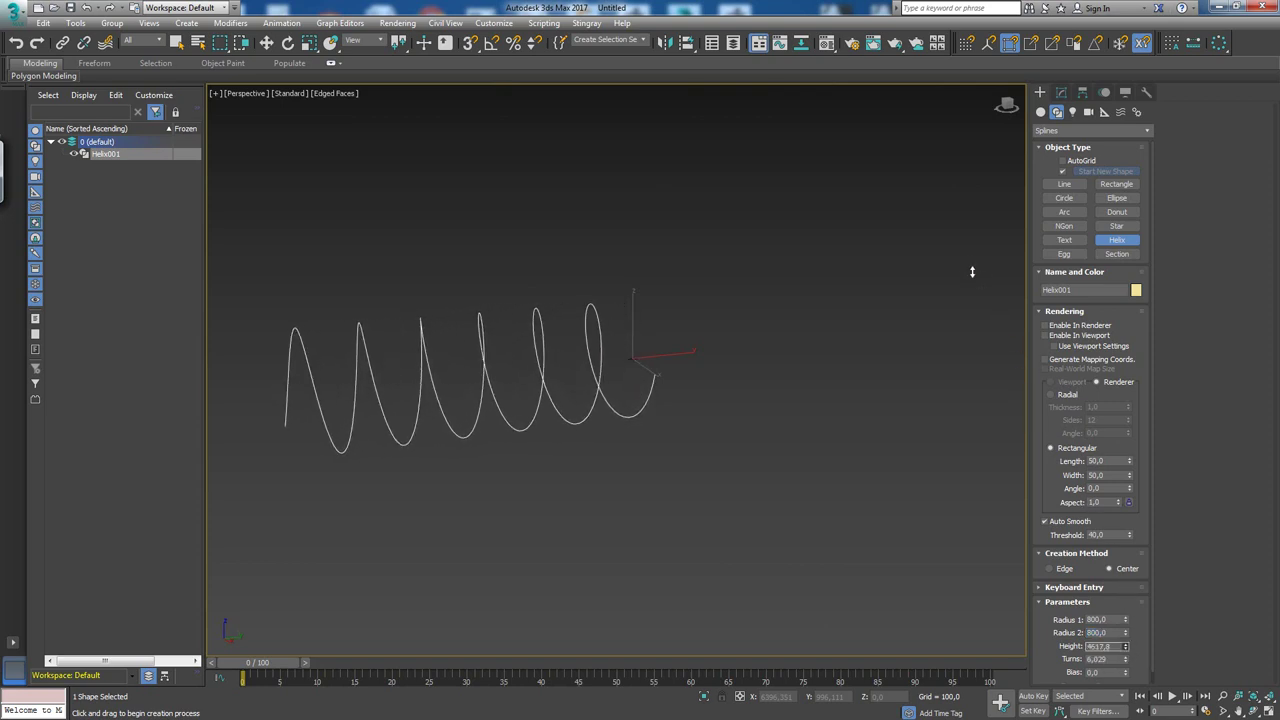
mouse_move(663, 409)
middle_down()
mouse_move(674, 371)
mouse_move(646, 363)
mouse_move(615, 388)
mouse_move(723, 380)
mouse_move(586, 400)
mouse_move(630, 405)
middle_up()
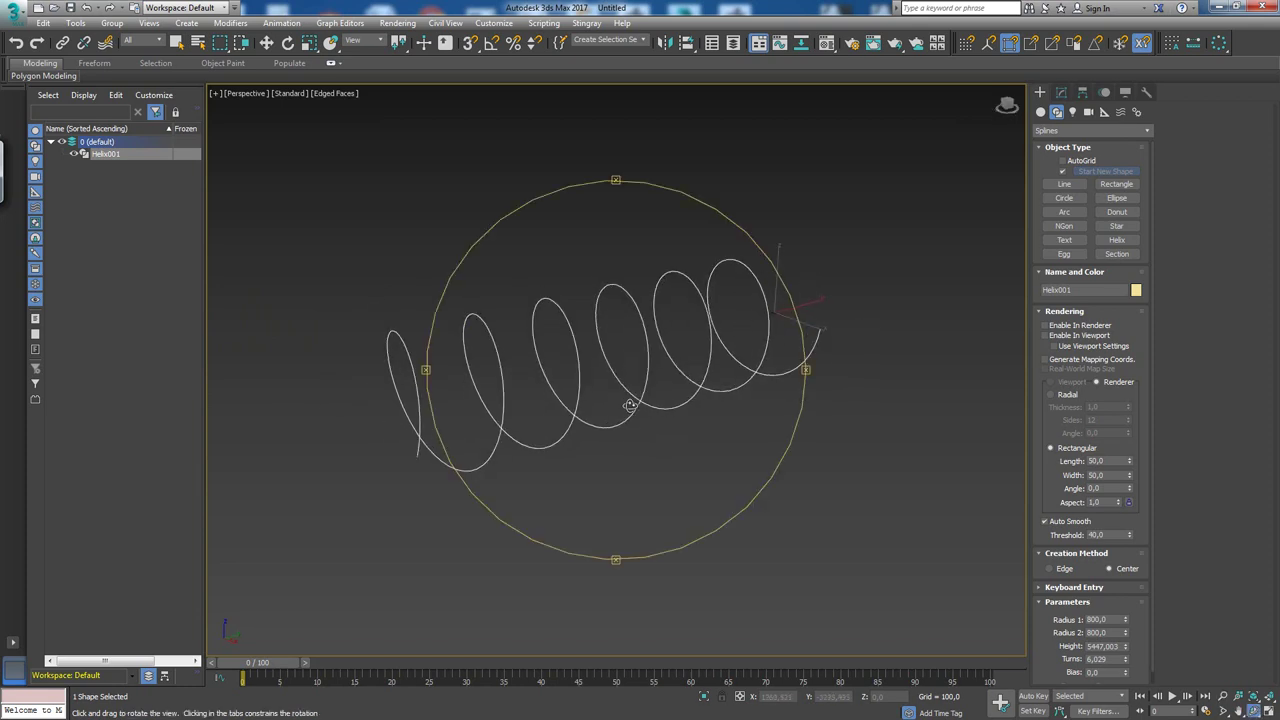
Render the helix in the viewport as a rectangular ribbon, length 134 and width 172.5.
click(1058, 338)
mouse_move(917, 354)
alt+middle_down()
mouse_move(663, 386)
mouse_move(666, 323)
mouse_move(620, 313)
mouse_move(632, 318)
alt+middle_up()
click(1068, 396)
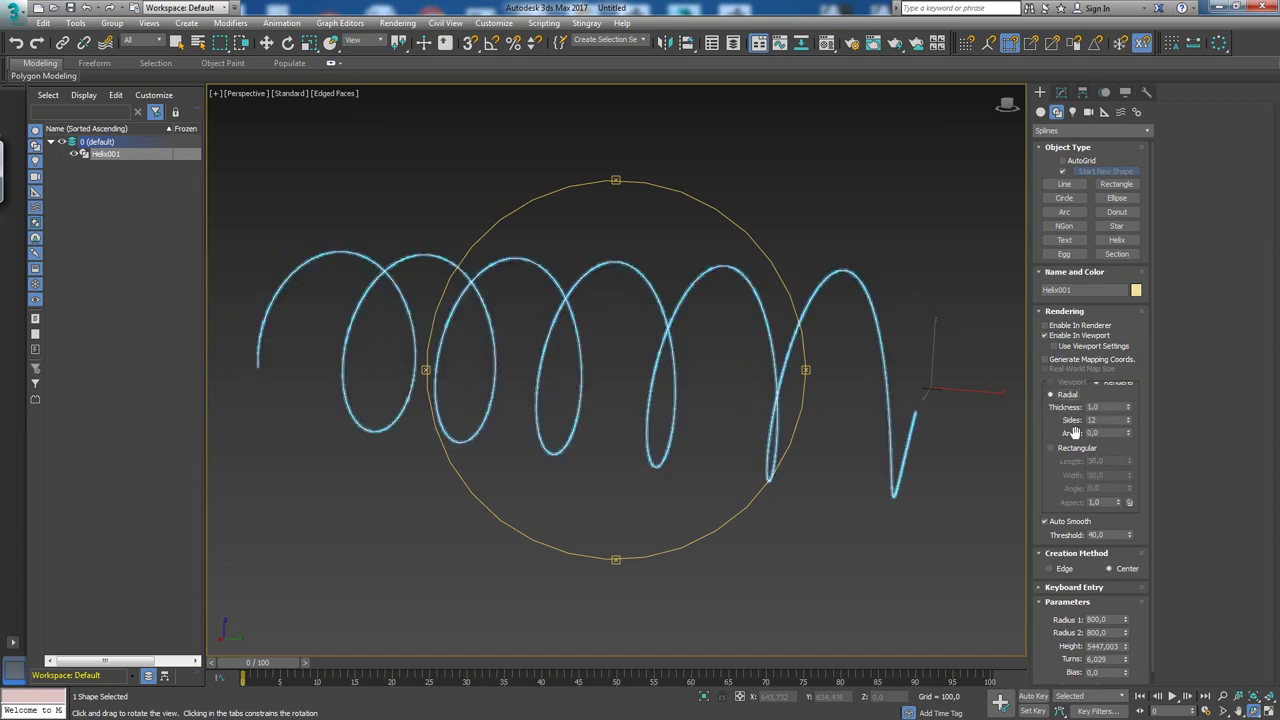
click(1060, 450)
alt+middle_drag(723, 420, 718, 376)
alt+middle_drag(650, 400, 700, 411)
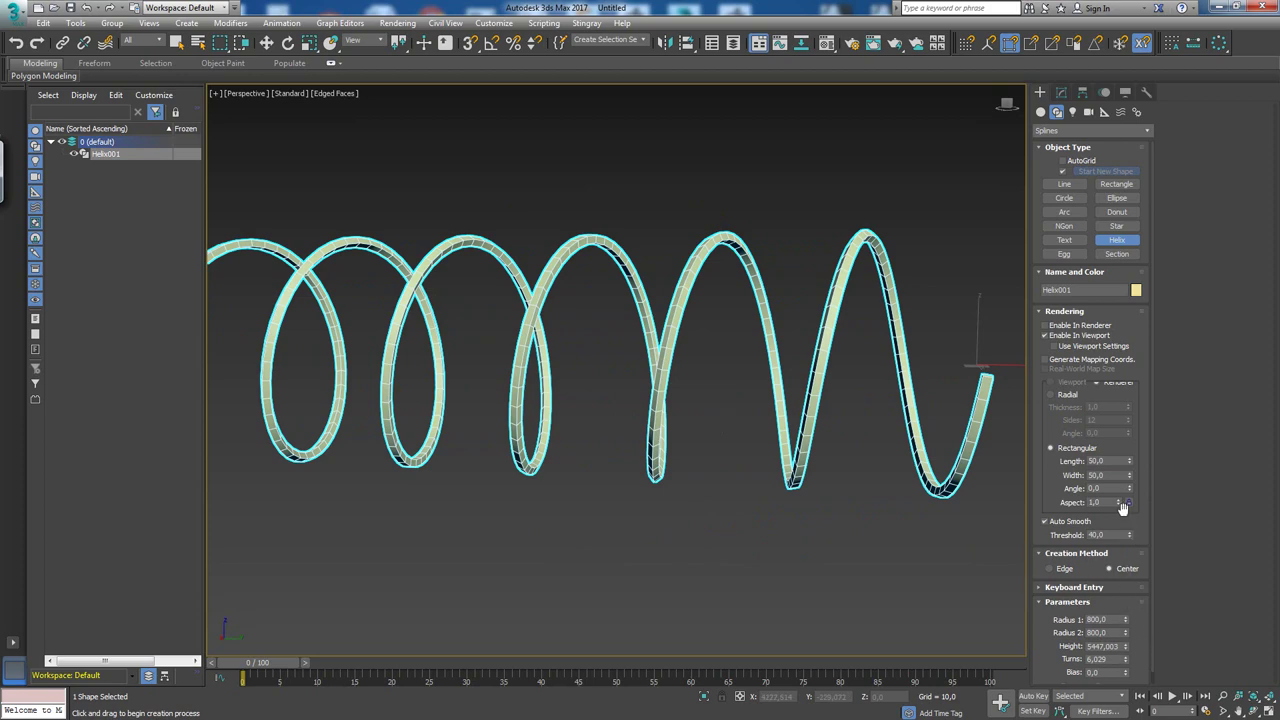
drag(1130, 456, 1104, 362)
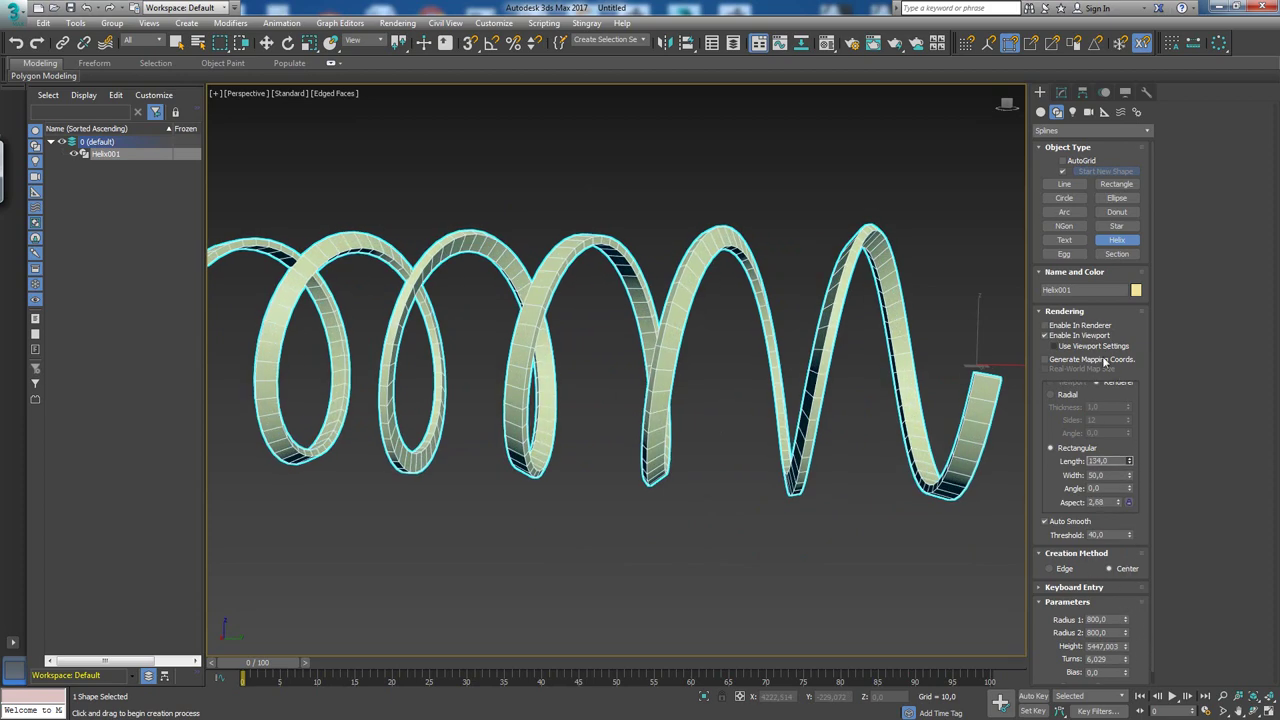
drag(1130, 476, 1130, 380)
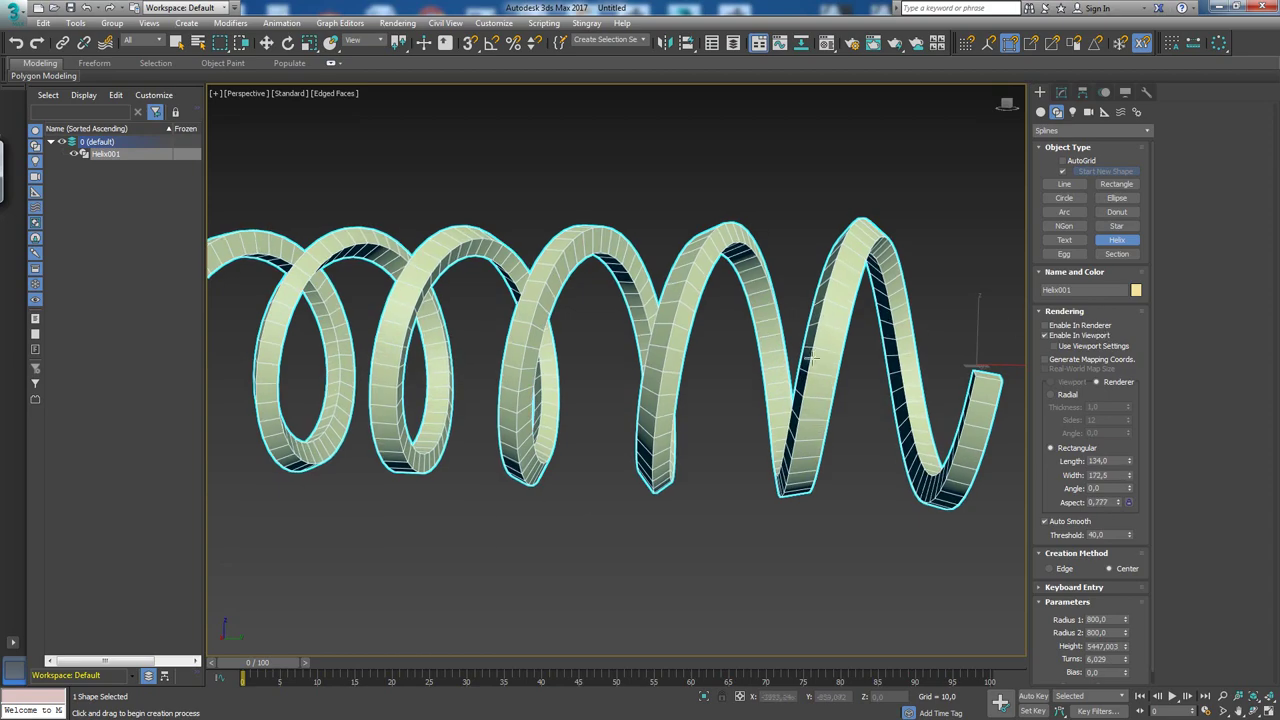
Frame the helix in the maximized Left view, trying counter-clockwise winding but keeping clockwise.
key(alt+w)
click(492, 510)
key(alt+w)
key(alt+z)
mouse_move(617, 337)
mouse_down()
mouse_move(591, 315)
mouse_move(389, 277)
mouse_up()
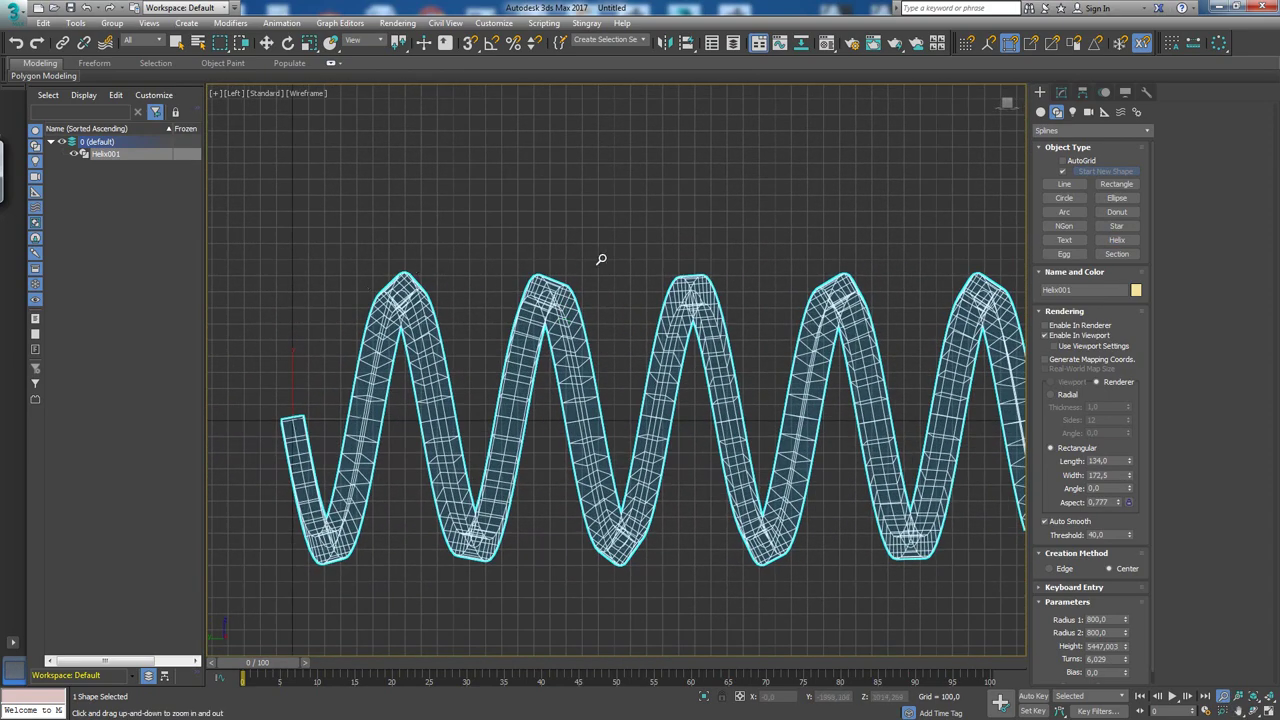
middle_drag(979, 271, 910, 283)
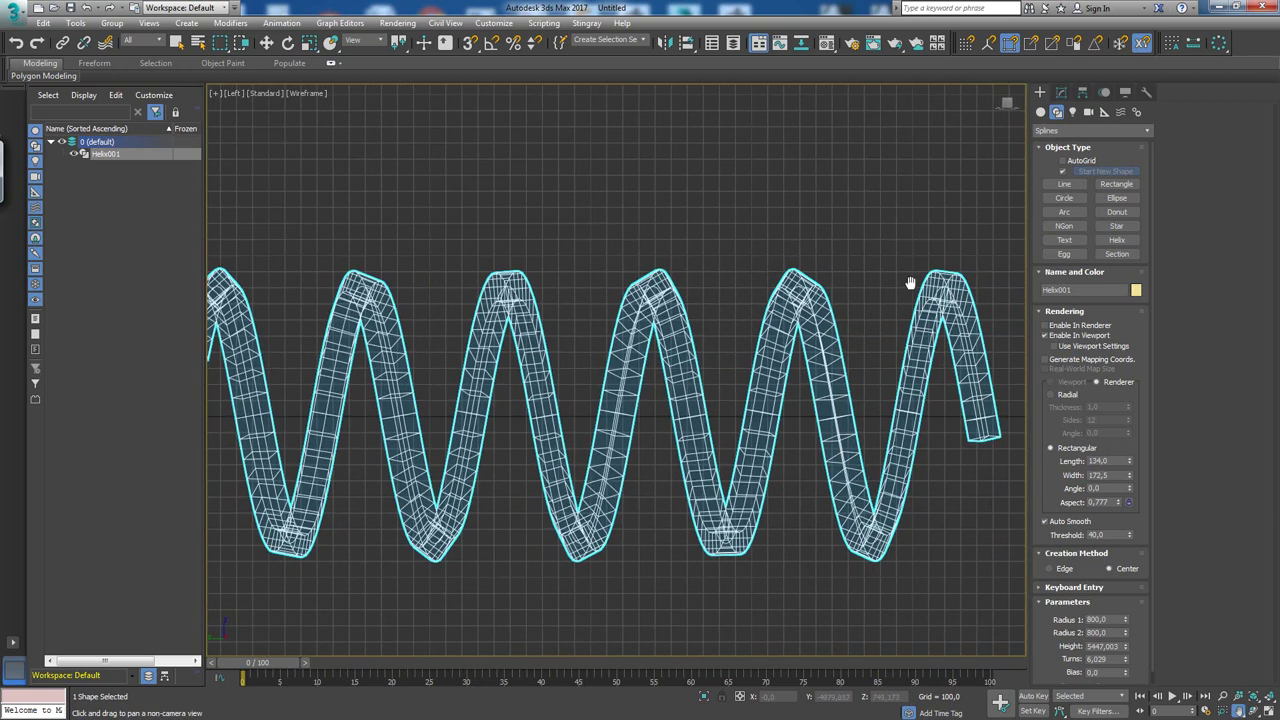
drag(1143, 612, 1141, 596)
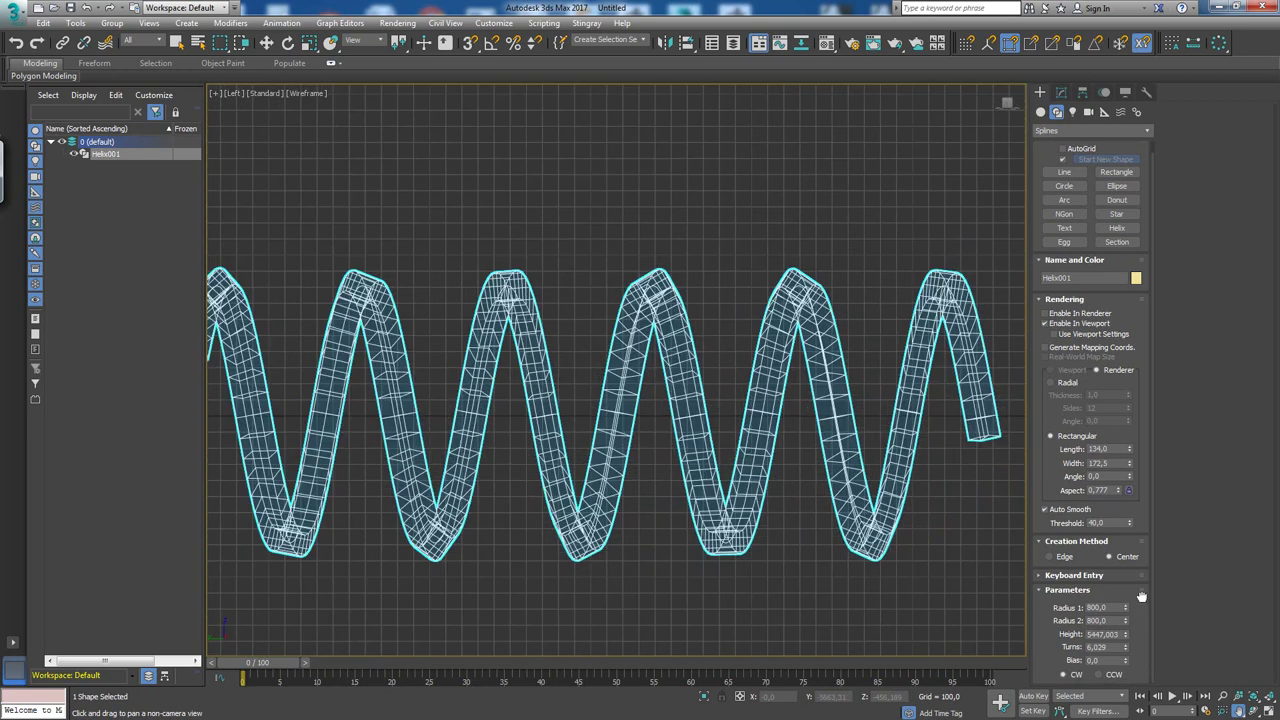
click(1107, 679)
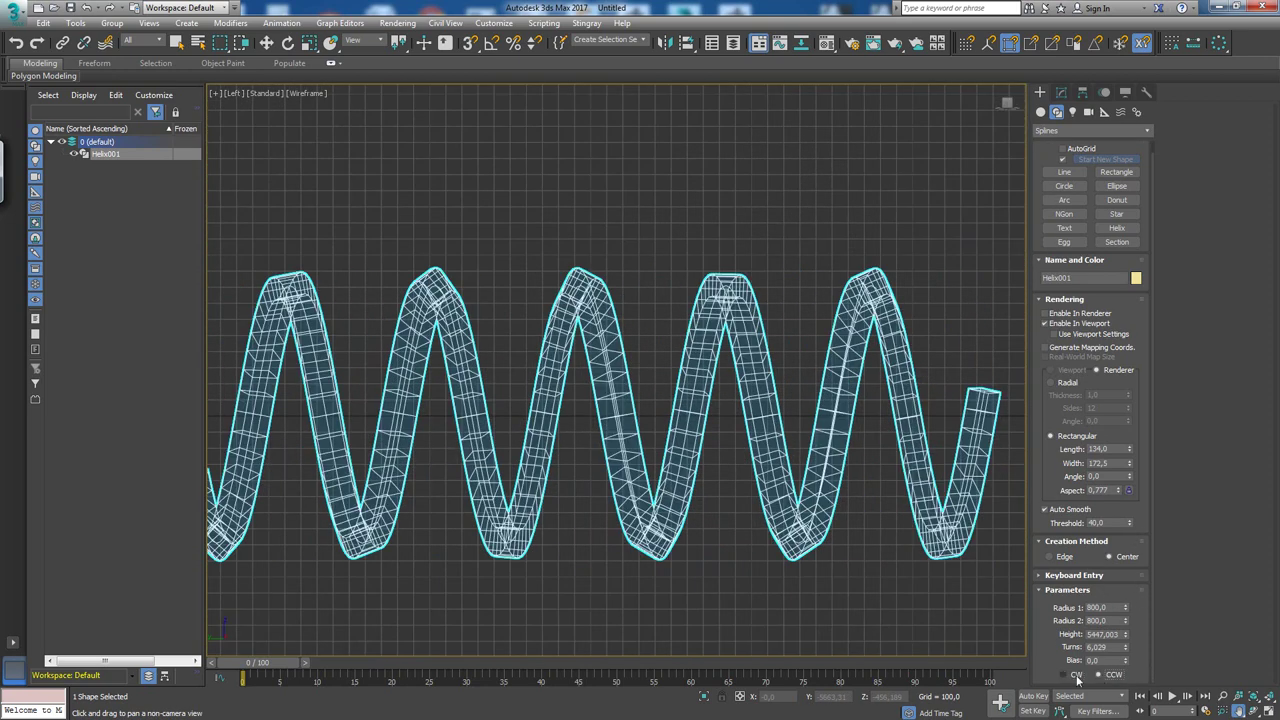
click(1076, 675)
Orbit the maximized Perspective view to see the helix coils from the side.
key(alt+w)
key(alt+w)
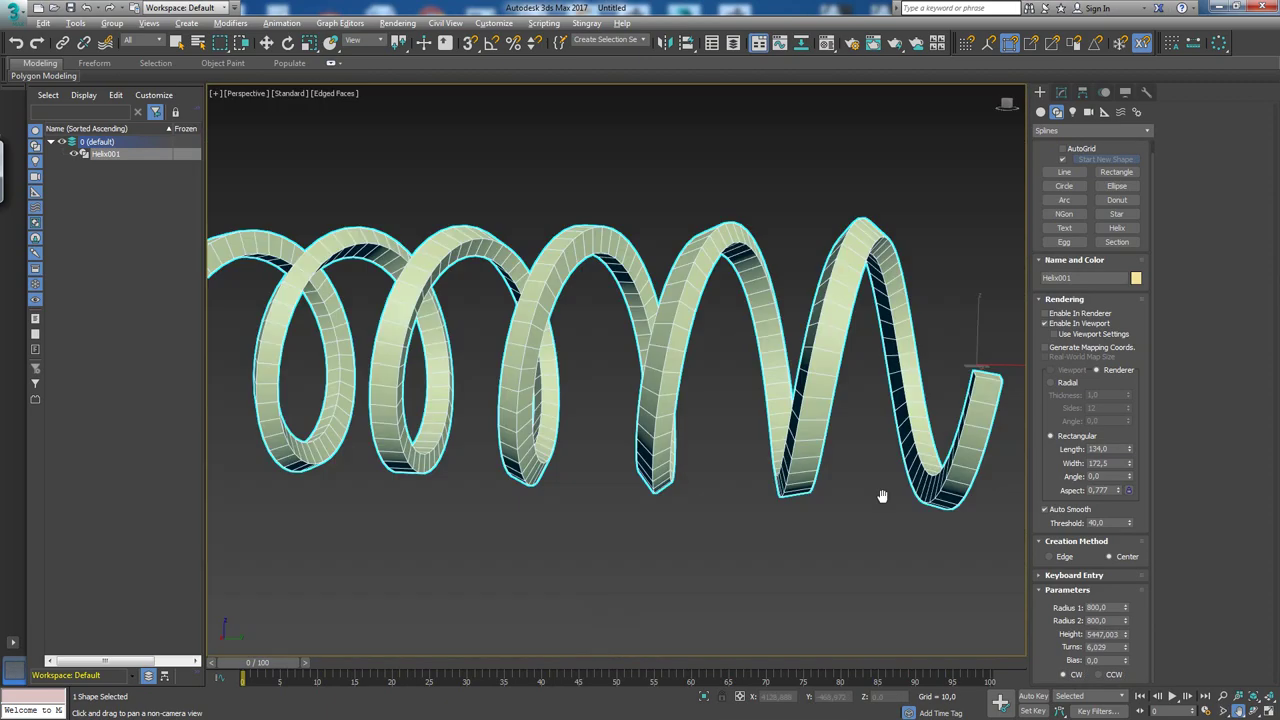
key(ctrl+r)
mouse_move(883, 491)
mouse_down()
mouse_move(602, 389)
mouse_move(555, 316)
mouse_up()
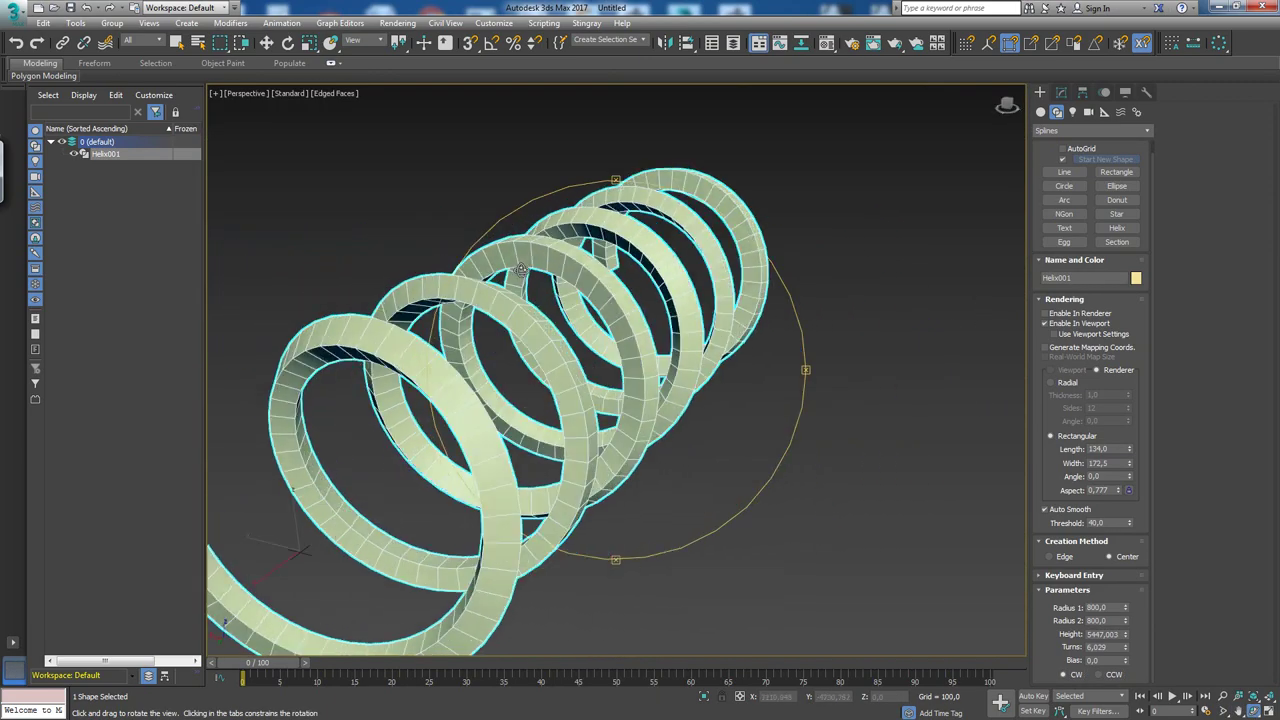
drag(554, 249, 549, 270)
Show the Left view with Default Shading and no grid, checking the coil tops and bottoms.
key(alt+w)
key(l)
key(alt+w)
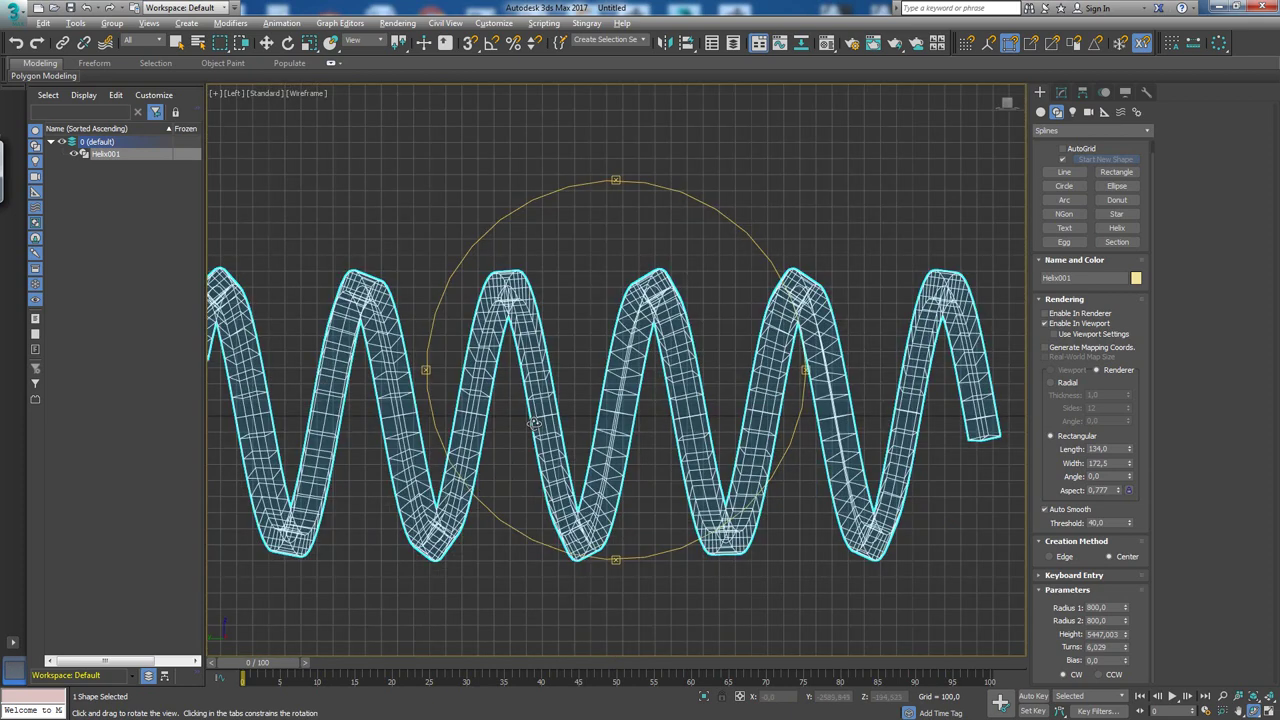
key(alt+z)
click(300, 93)
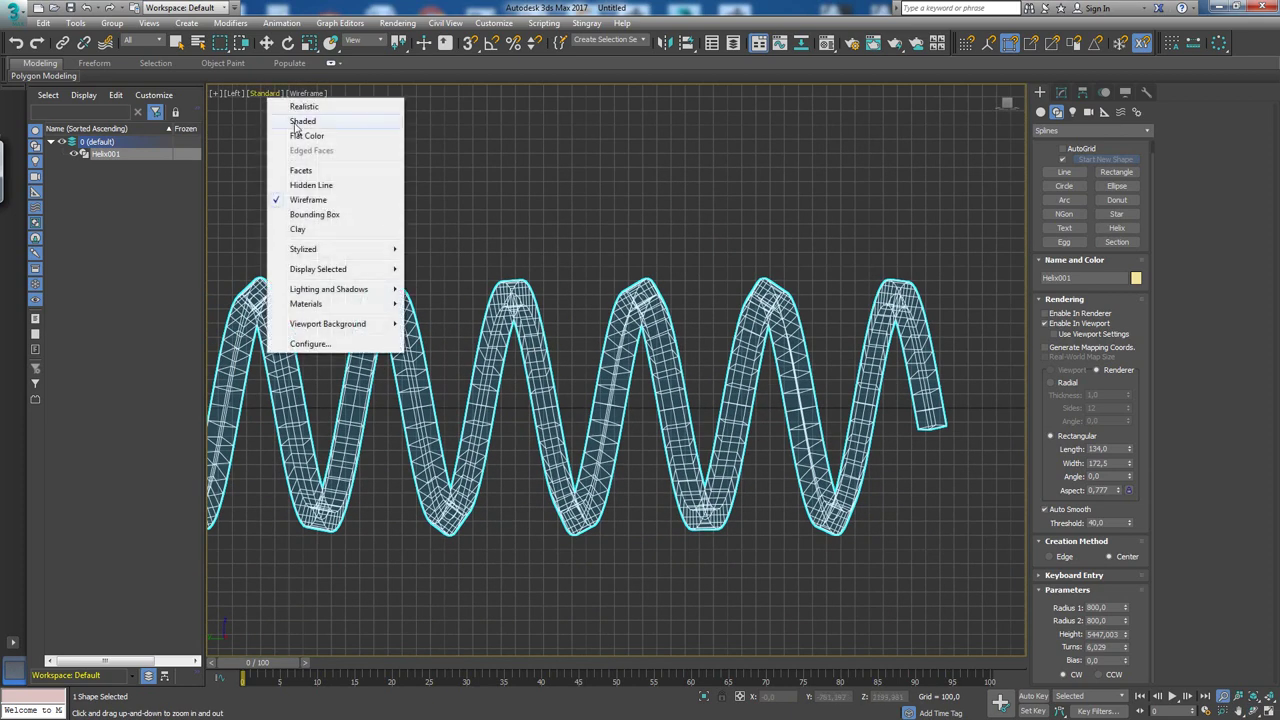
click(300, 125)
key(g)
mouse_move(567, 265)
middle_down()
mouse_move(629, 246)
mouse_move(623, 263)
middle_up()
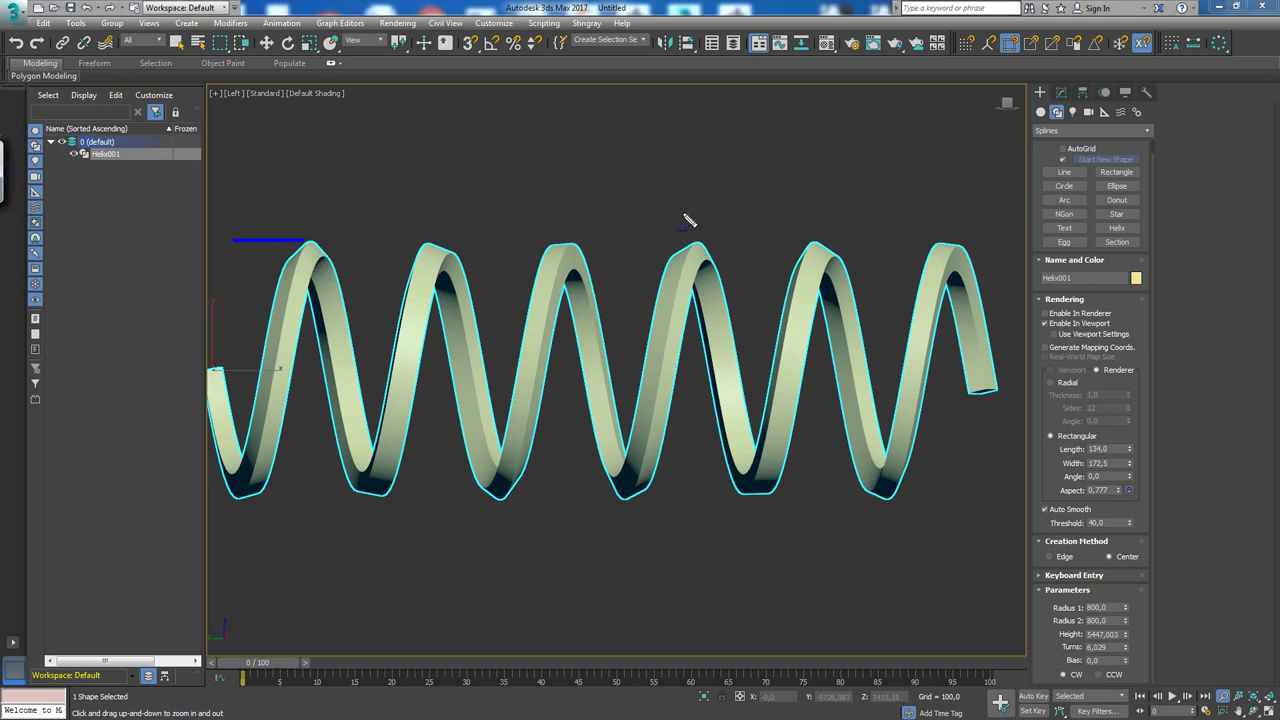
drag(686, 218, 968, 246)
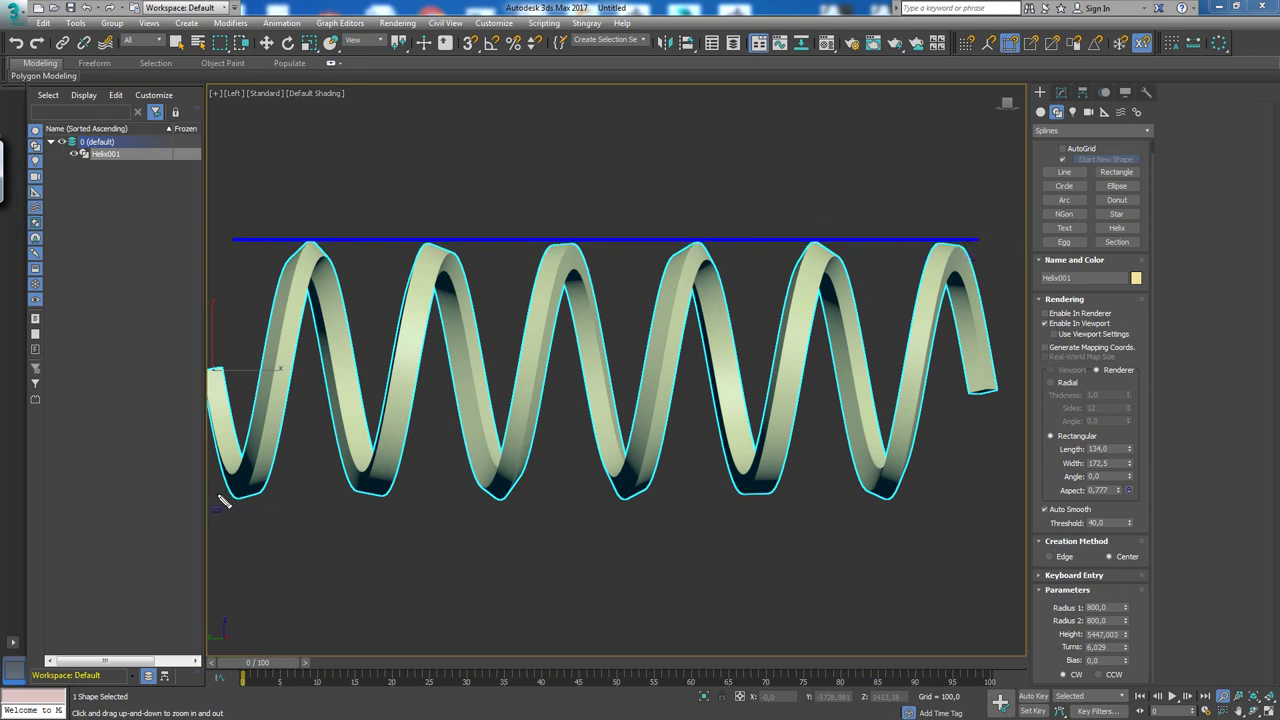
mouse_move(220, 495)
mouse_down()
mouse_move(543, 514)
mouse_move(990, 499)
mouse_up()
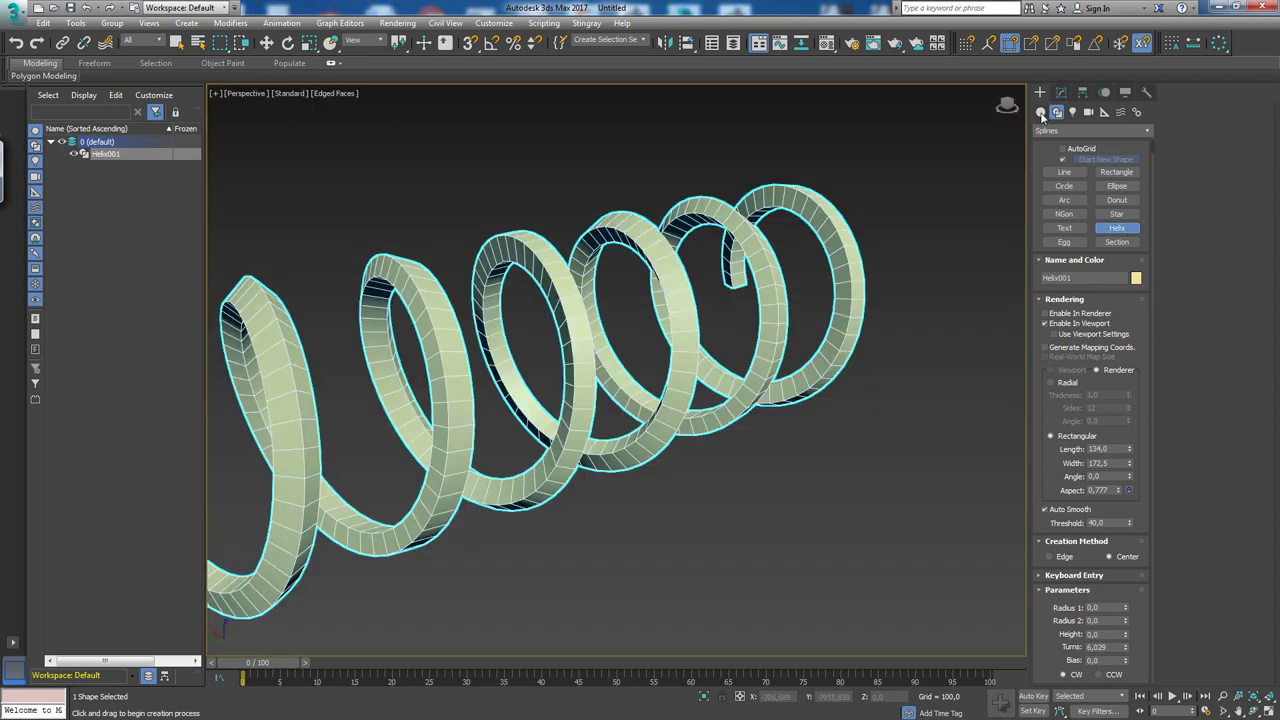
Delete the helix and bring the home grid back into view.
click(1041, 112)
key(Delete)
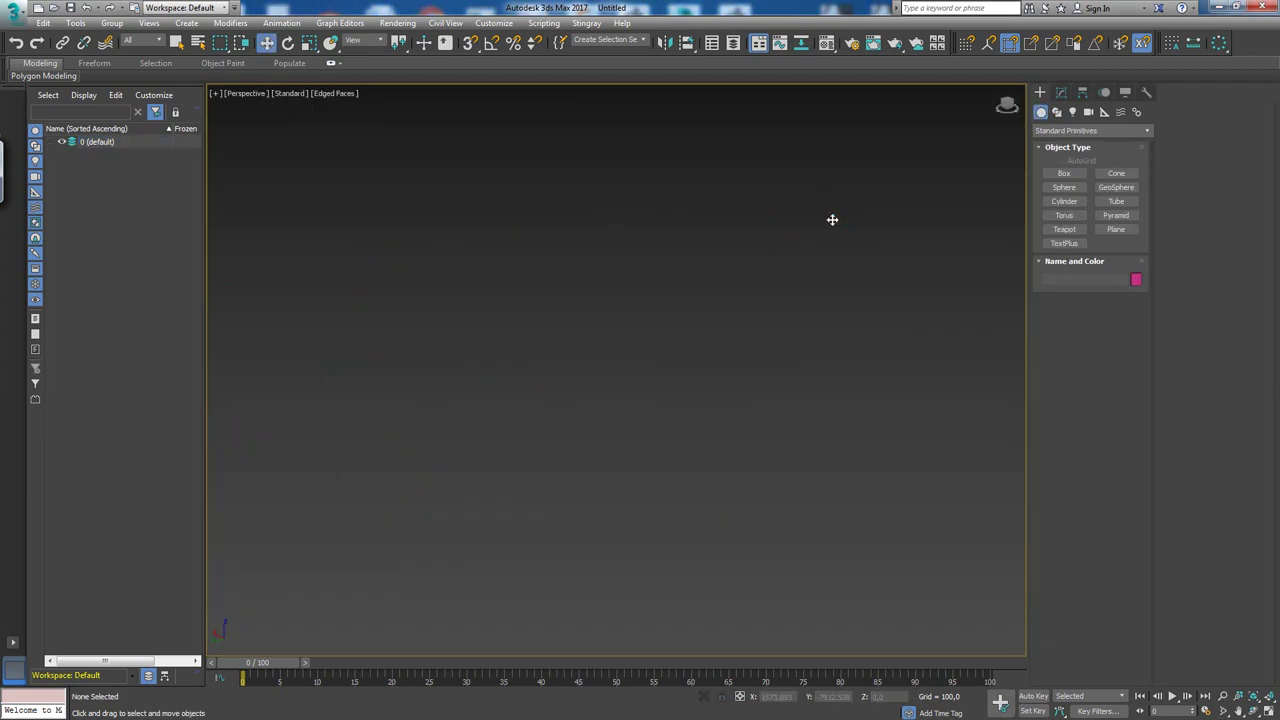
key(g)
alt+middle_drag(830, 219, 746, 316)
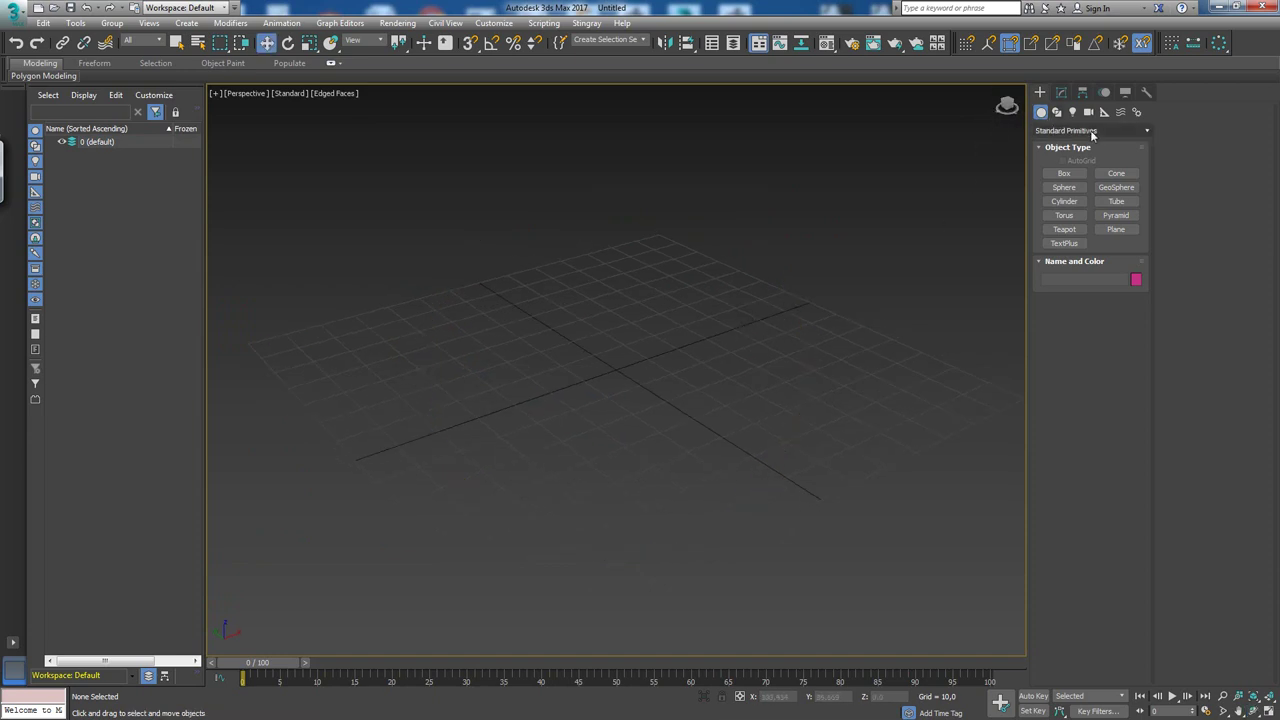
Draw a Dynamics Objects Spring out from the origin in the maximized Front view.
click(1091, 133)
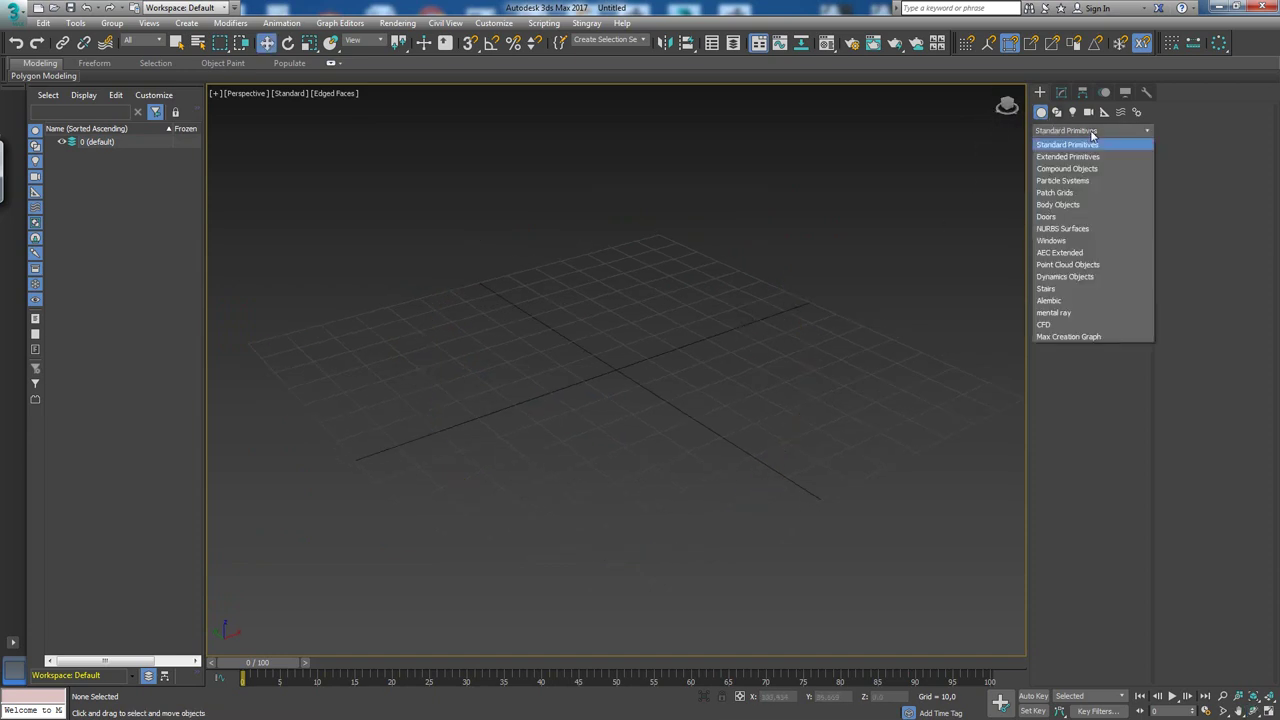
click(1072, 277)
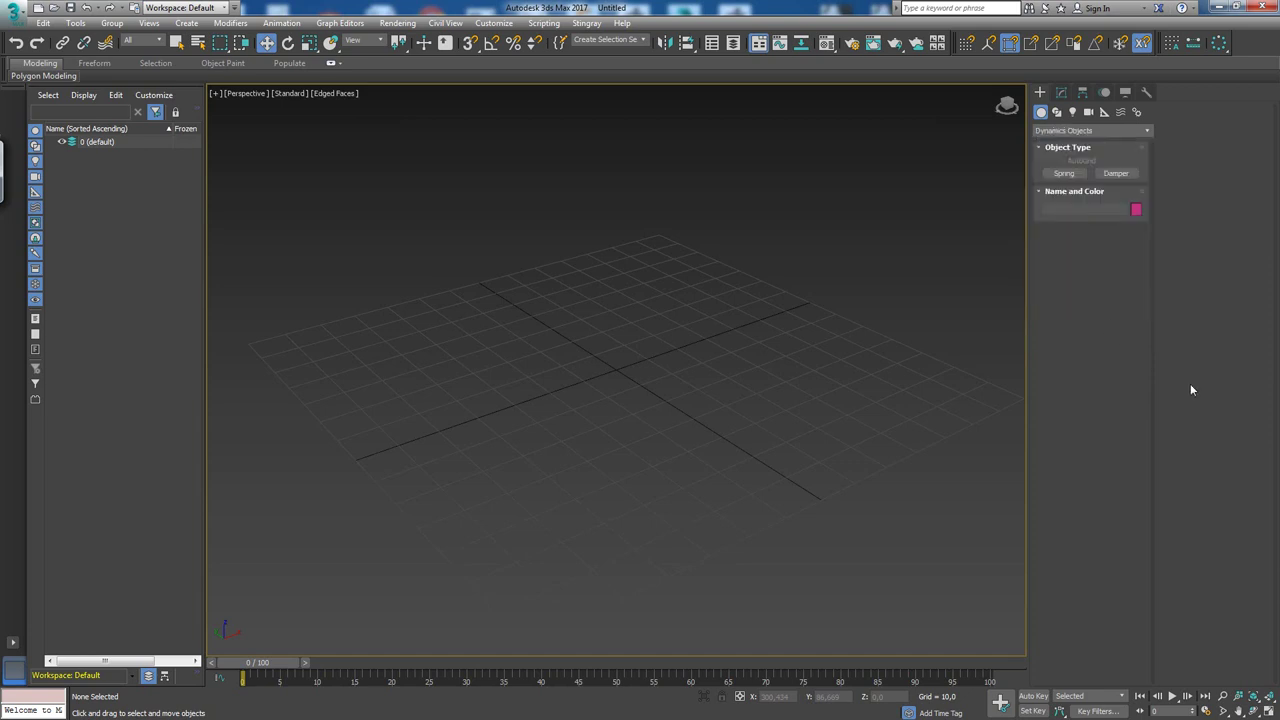
click(1065, 173)
key(alt+w)
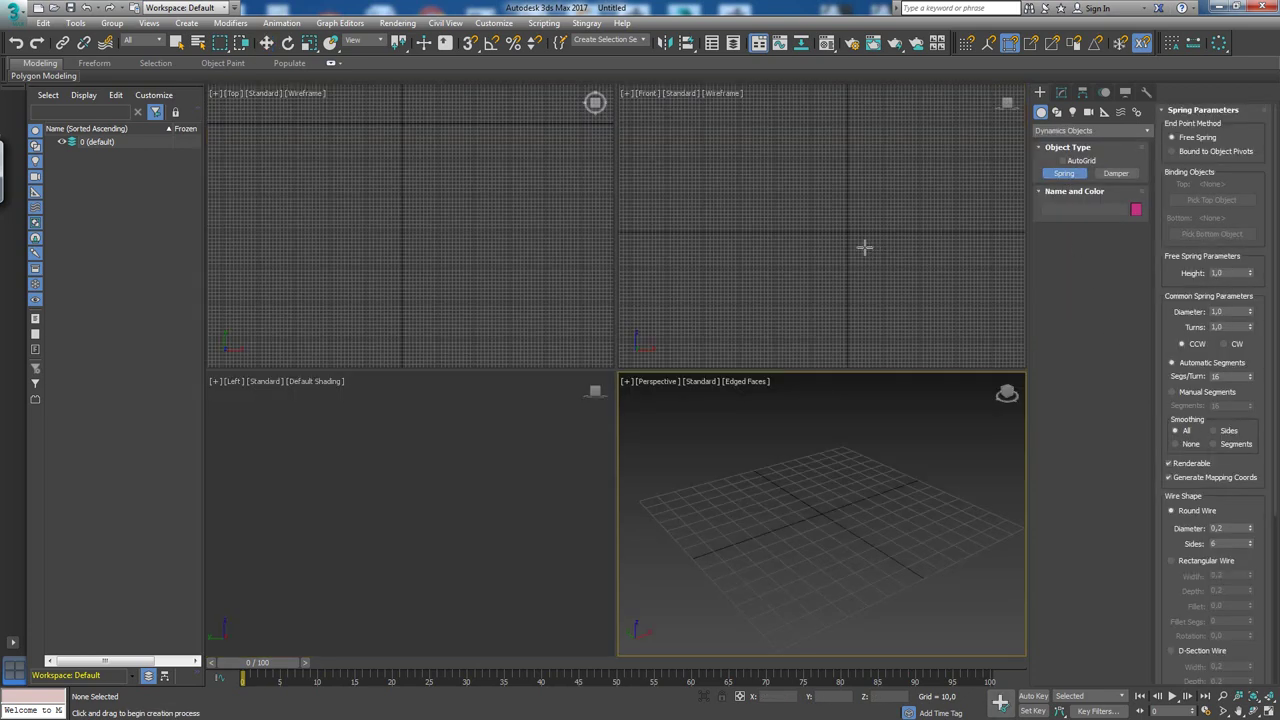
middle_click(862, 247)
key(alt+w)
drag(667, 383, 889, 593)
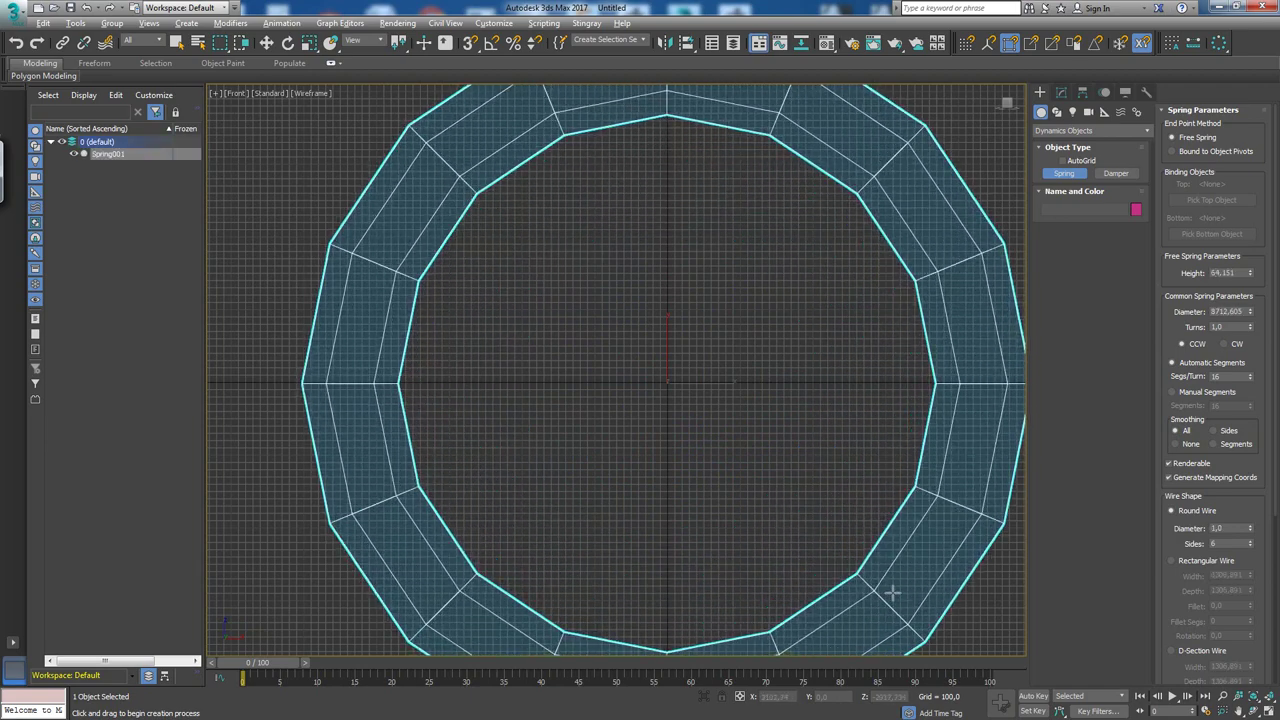
scroll(889, 593, down, 3)
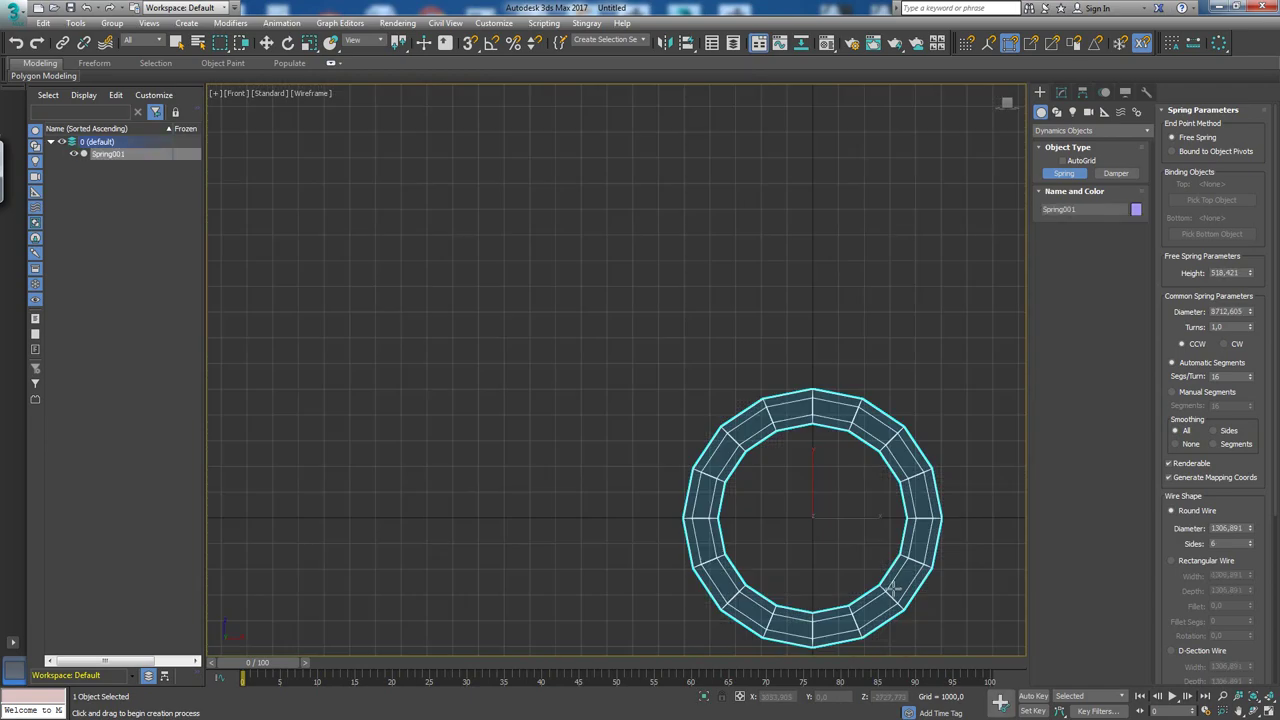
click(855, 467)
Set the spring to 18 segments per turn with a Rectangular Wire cross-section.
key(alt+w)
key(alt+w)
key(z)
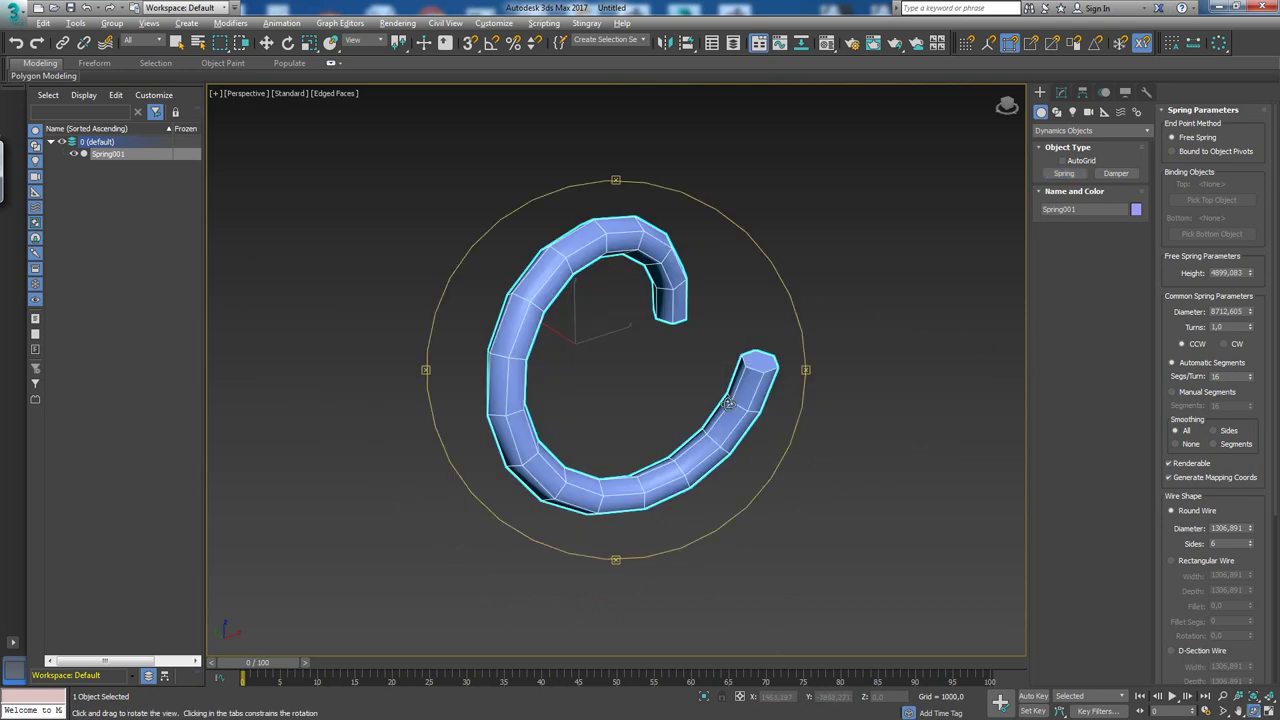
mouse_move(863, 480)
alt+middle_down()
mouse_move(556, 369)
mouse_move(641, 342)
alt+middle_up()
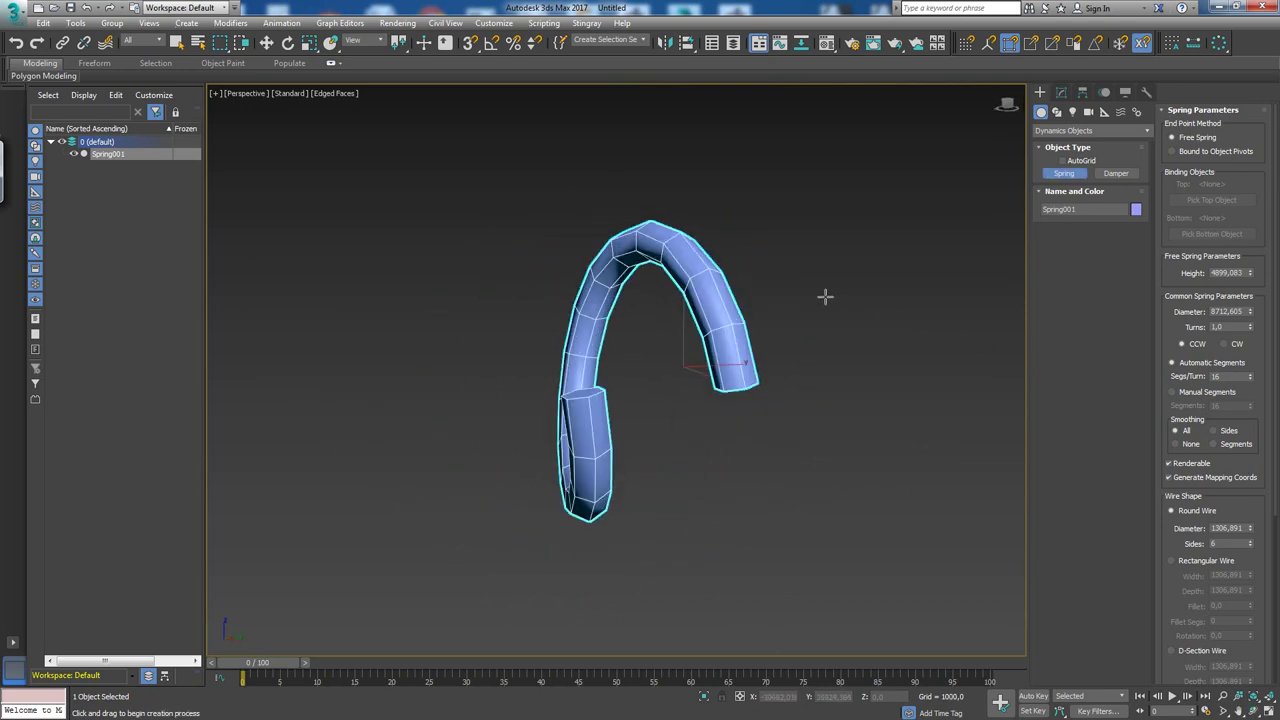
scroll(771, 306, down, 2)
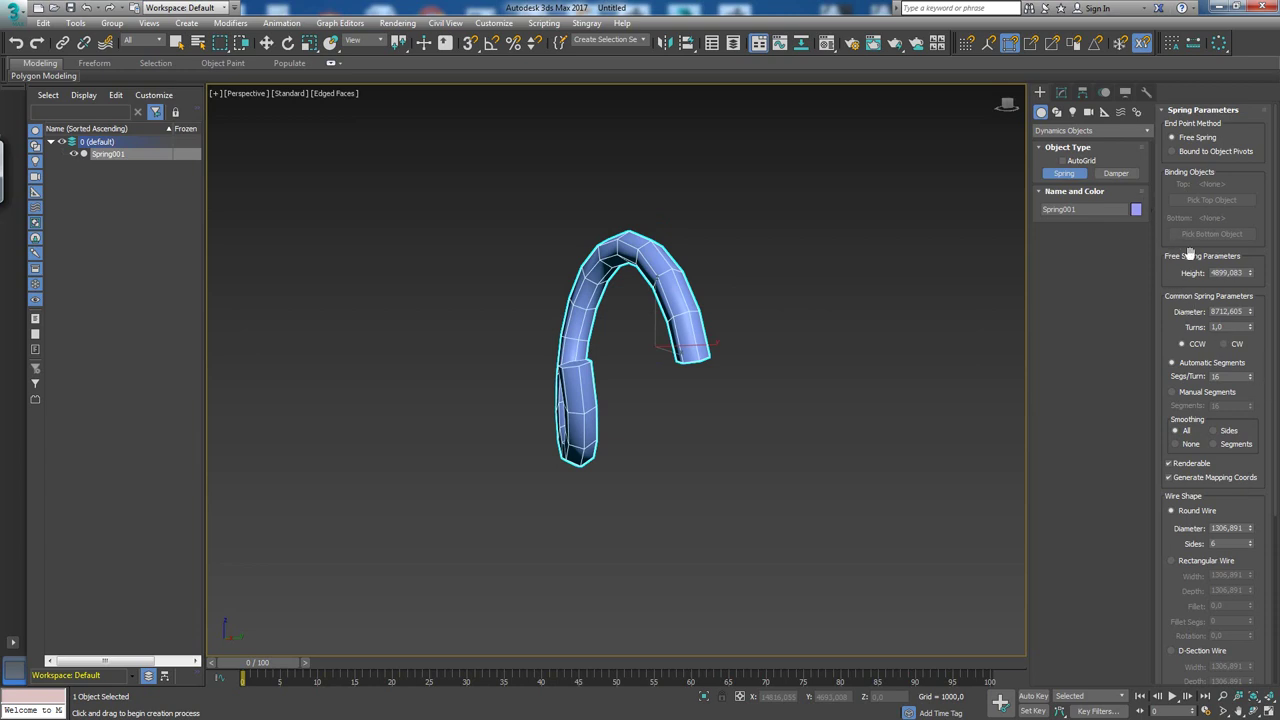
click(1240, 376)
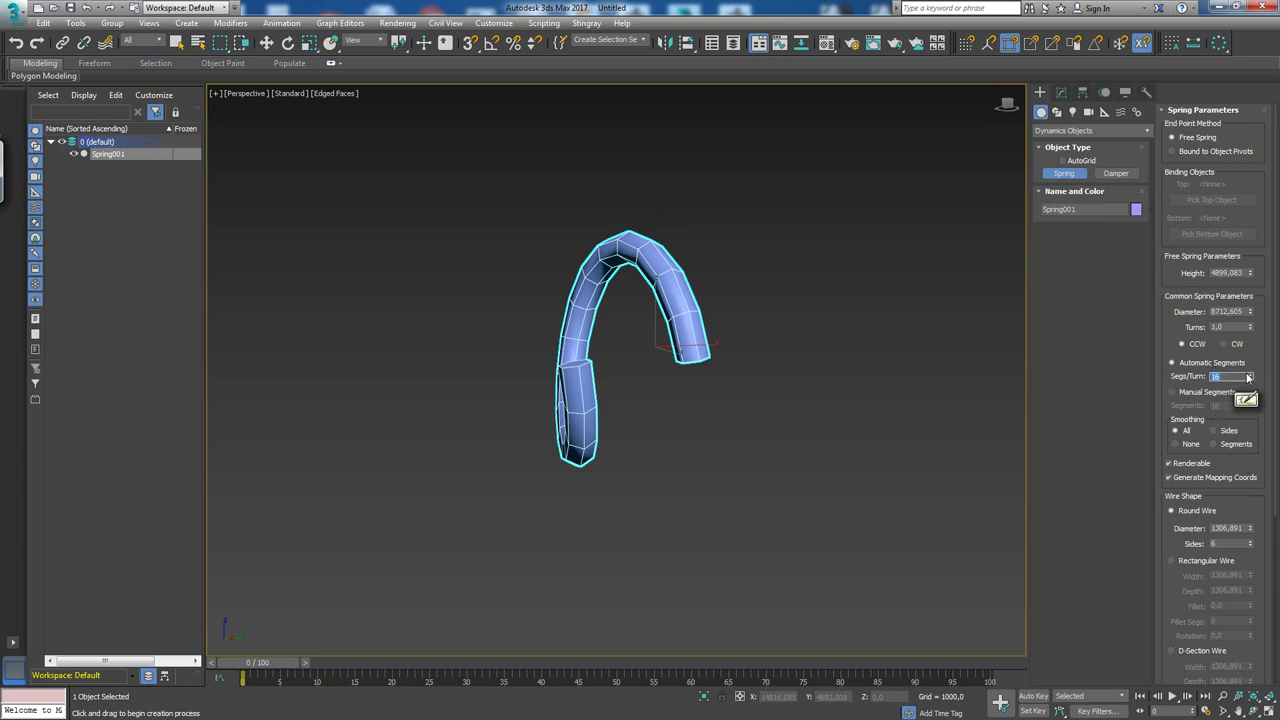
text(18)
key(Return)
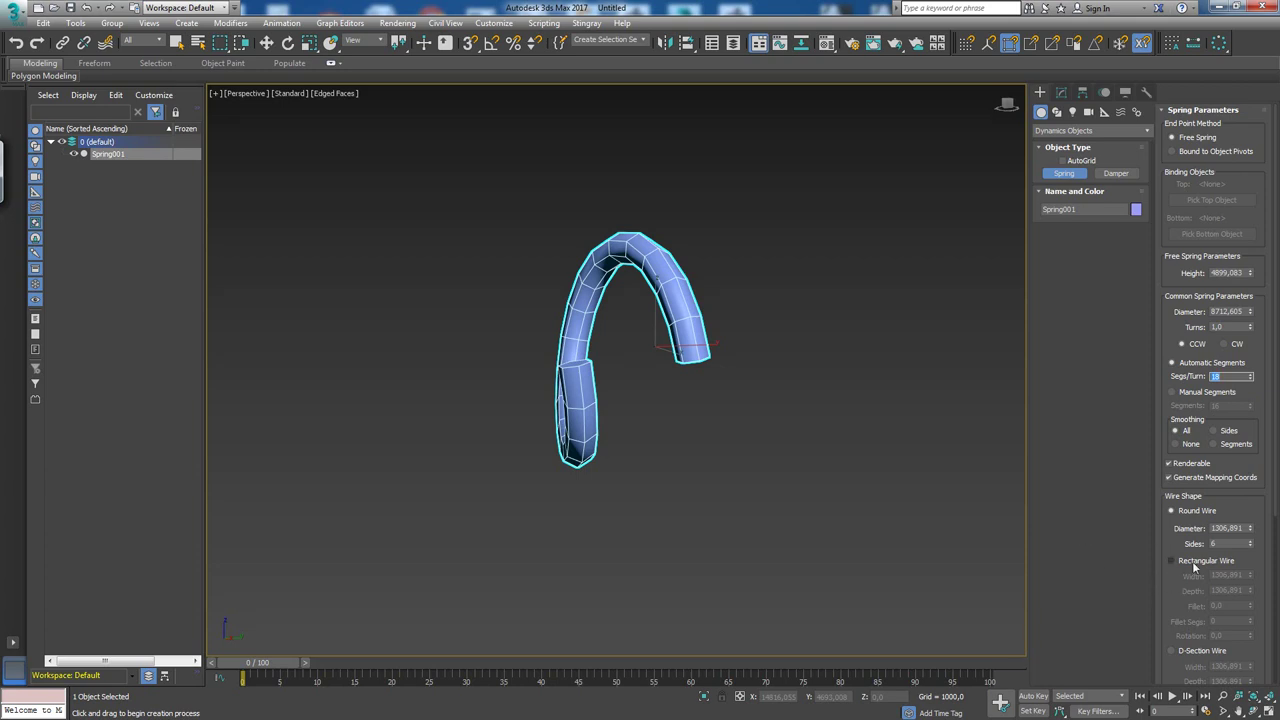
click(1171, 560)
Zoom in on the spring's wire in the side view and check the ring in Front view.
alt+middle_drag(700, 450, 651, 423)
key(alt+w)
key(alt+w)
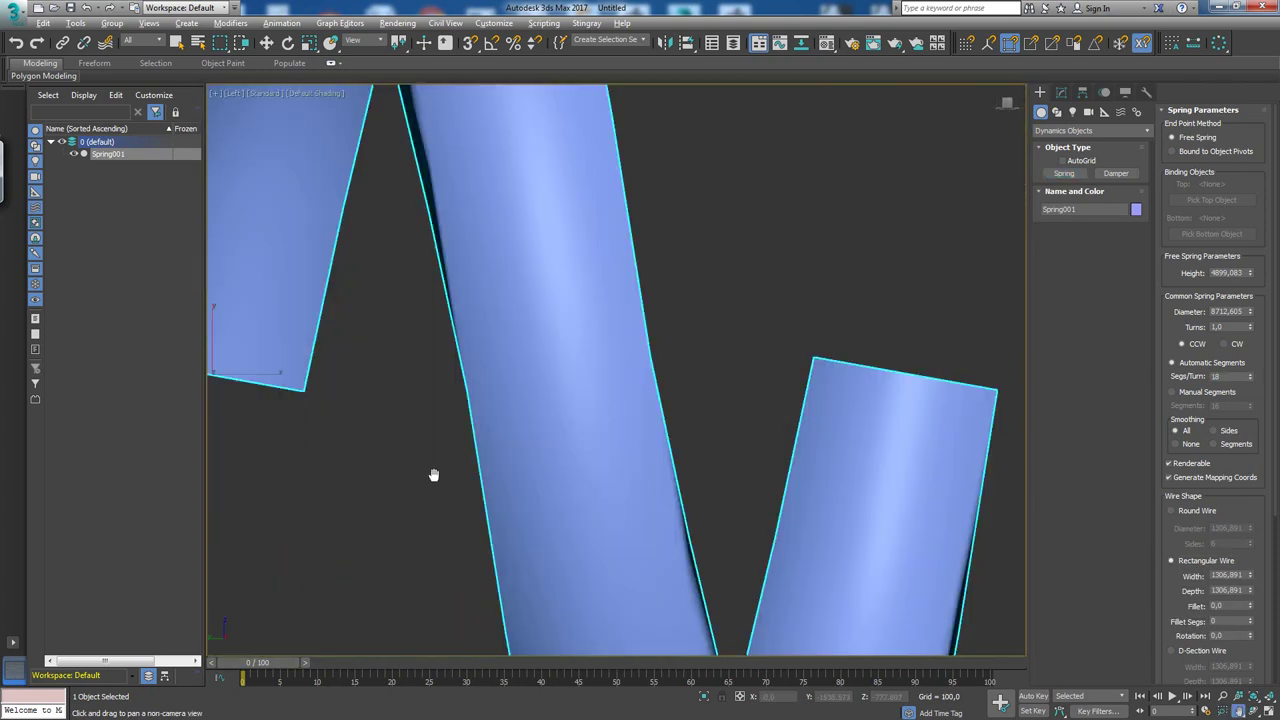
key(alt+z)
mouse_move(477, 406)
mouse_down()
mouse_move(503, 327)
mouse_move(484, 240)
mouse_up()
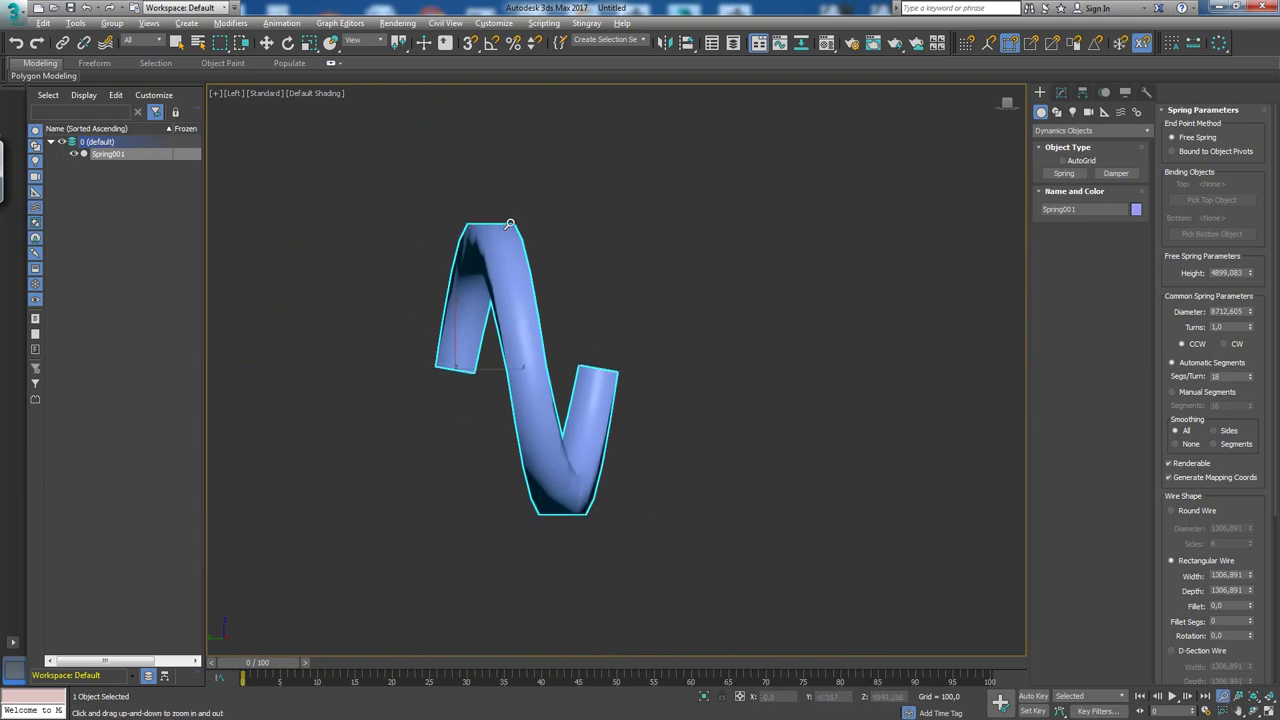
key(alt+w)
key(alt+w)
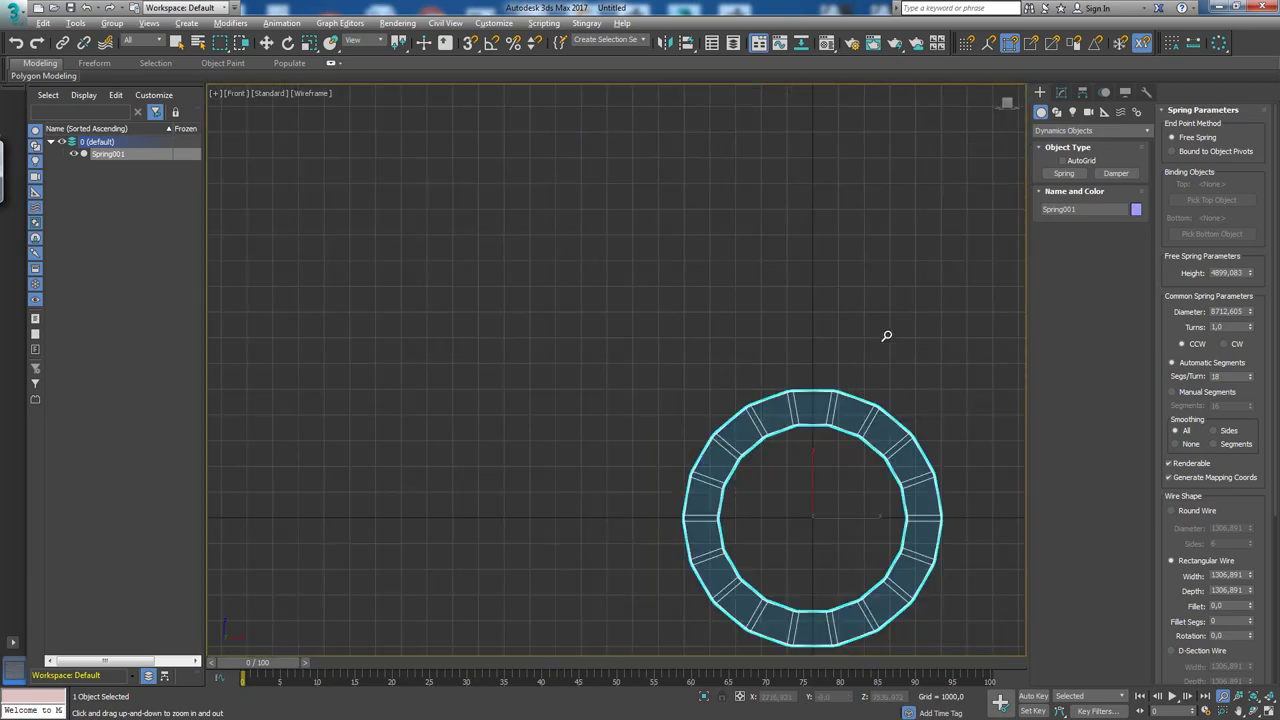
scroll(880, 340, up, 3)
scroll(866, 426, up, 2)
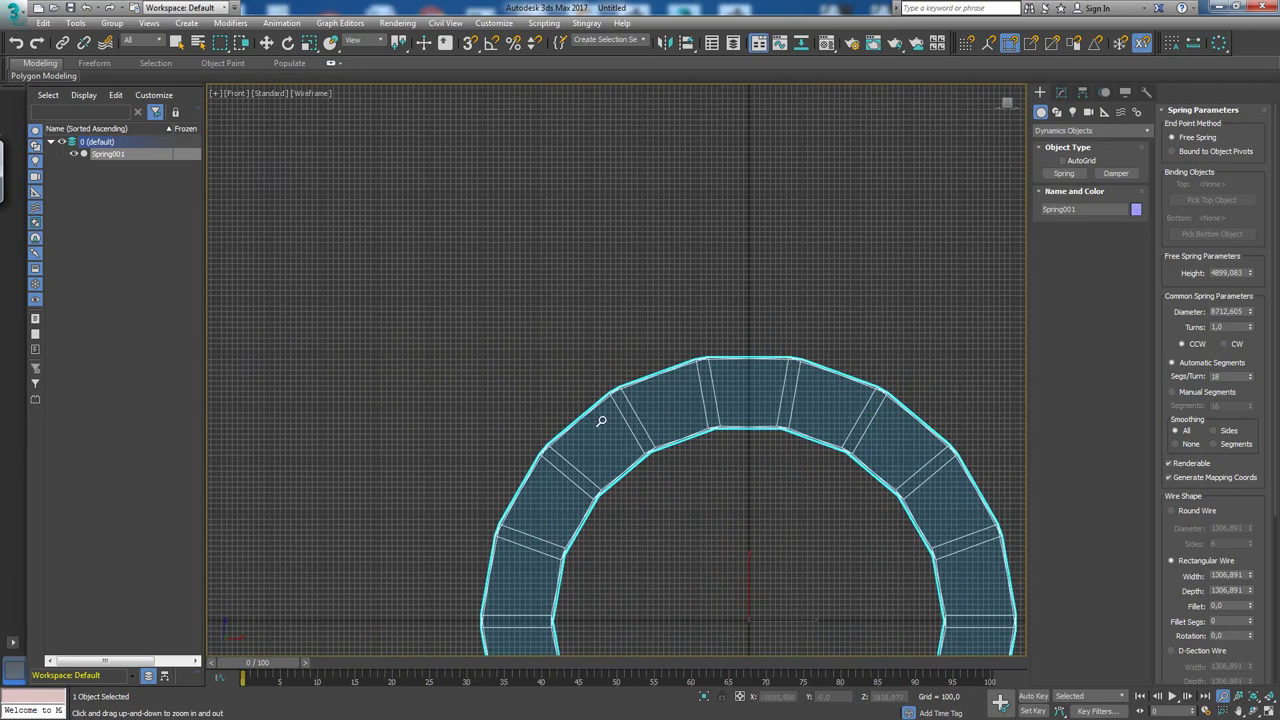
scroll(637, 294, down, 3)
scroll(649, 337, down, 3)
Orbit the maximized Perspective view down until the spring reads as a ring.
key(alt+w)
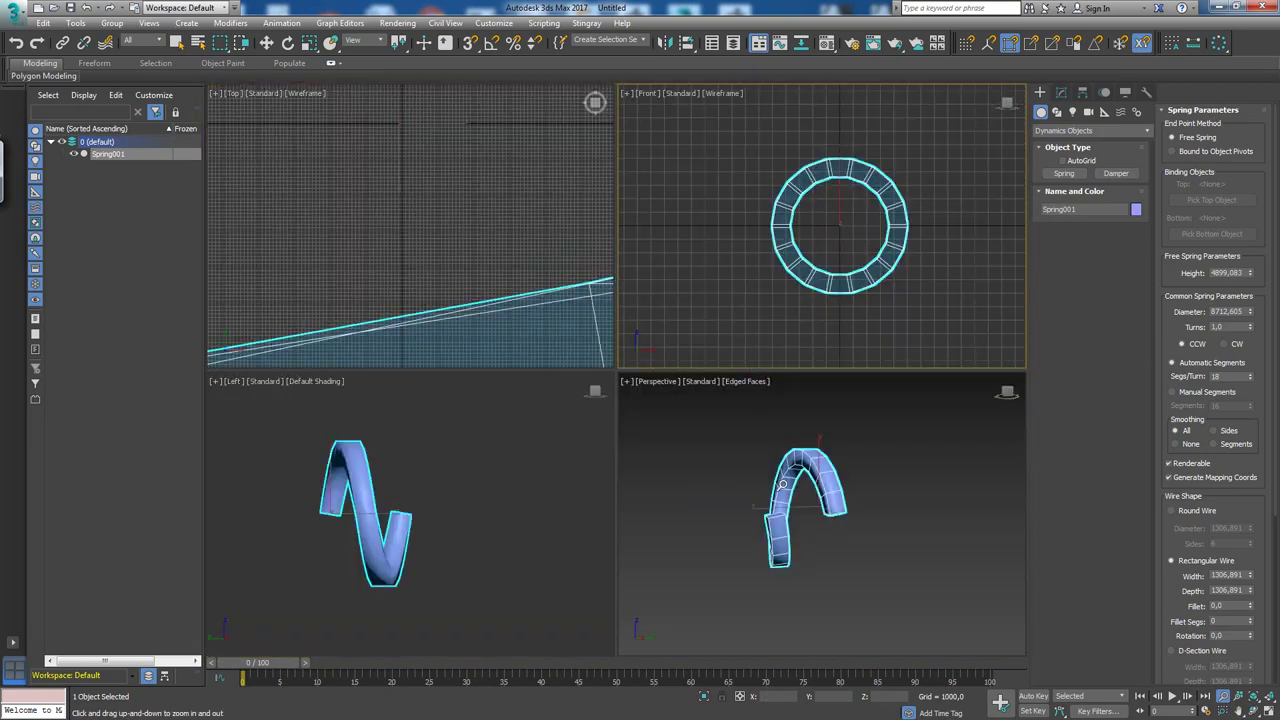
key(alt+w)
key(alt+w)
key(alt+w)
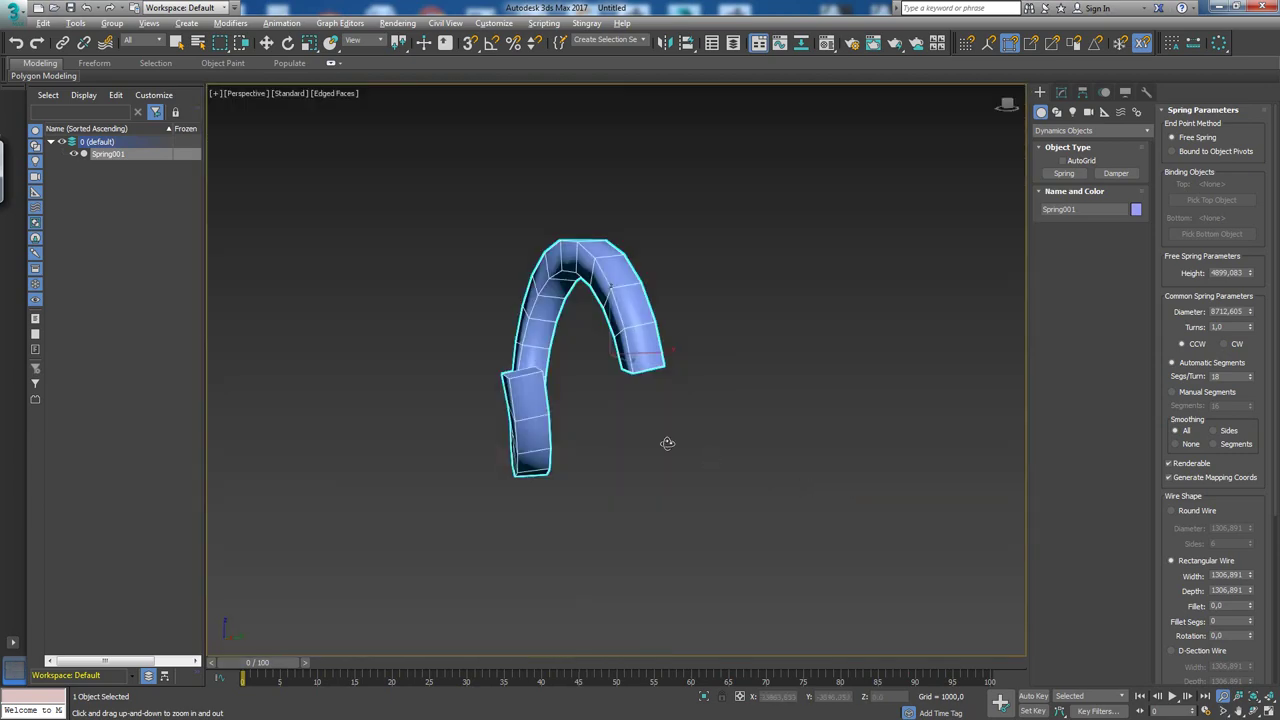
alt+middle_drag(666, 443, 716, 444)
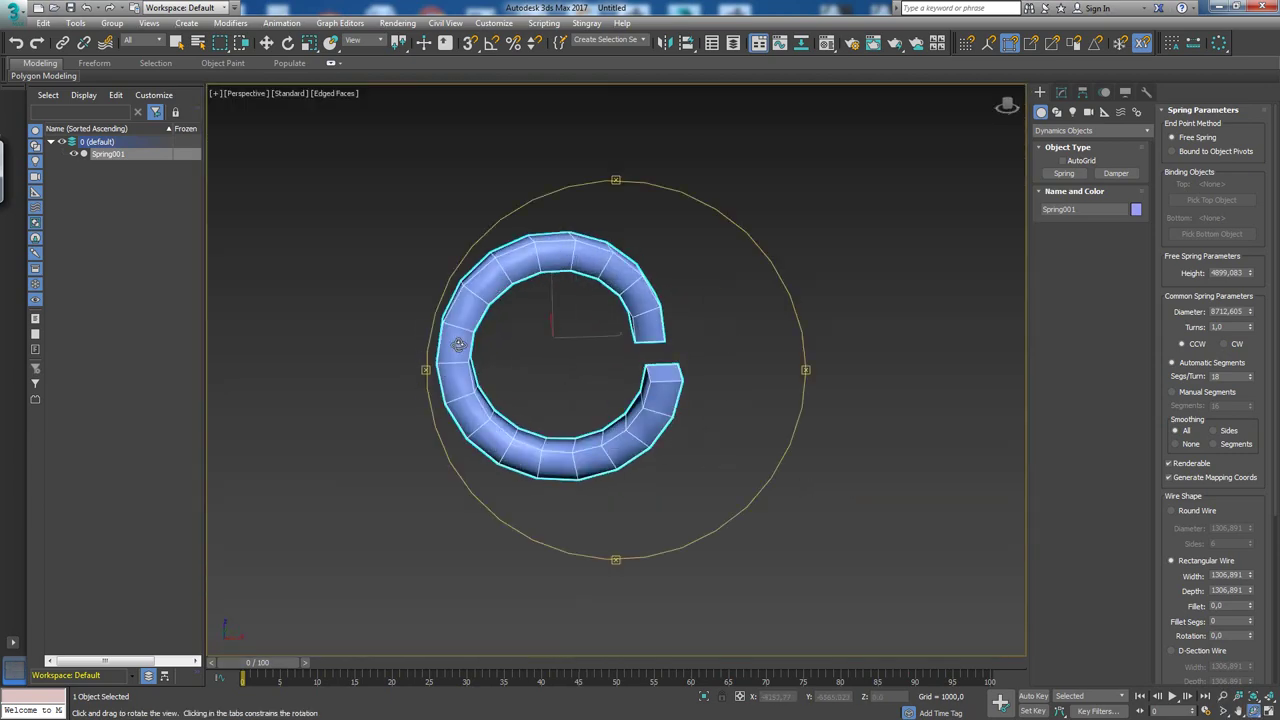
mouse_move(679, 406)
mouse_down()
mouse_move(614, 391)
mouse_move(499, 404)
mouse_move(613, 393)
mouse_up()
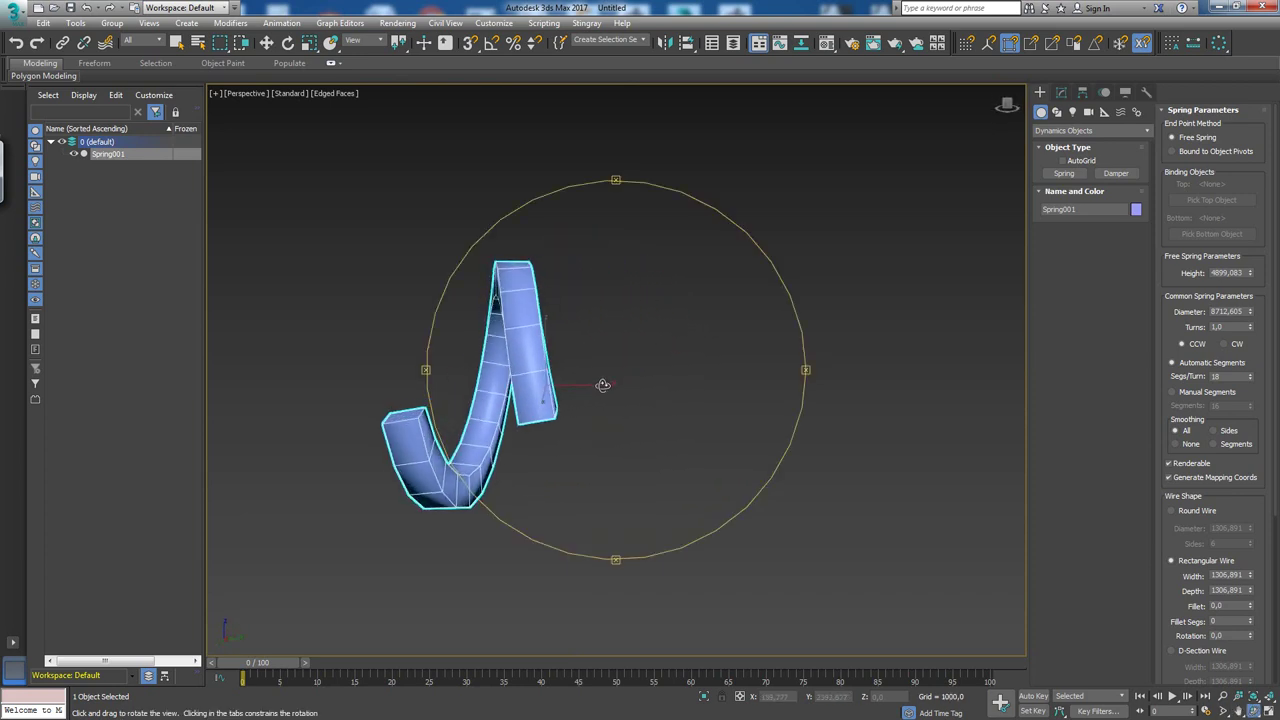
right_click(613, 393)
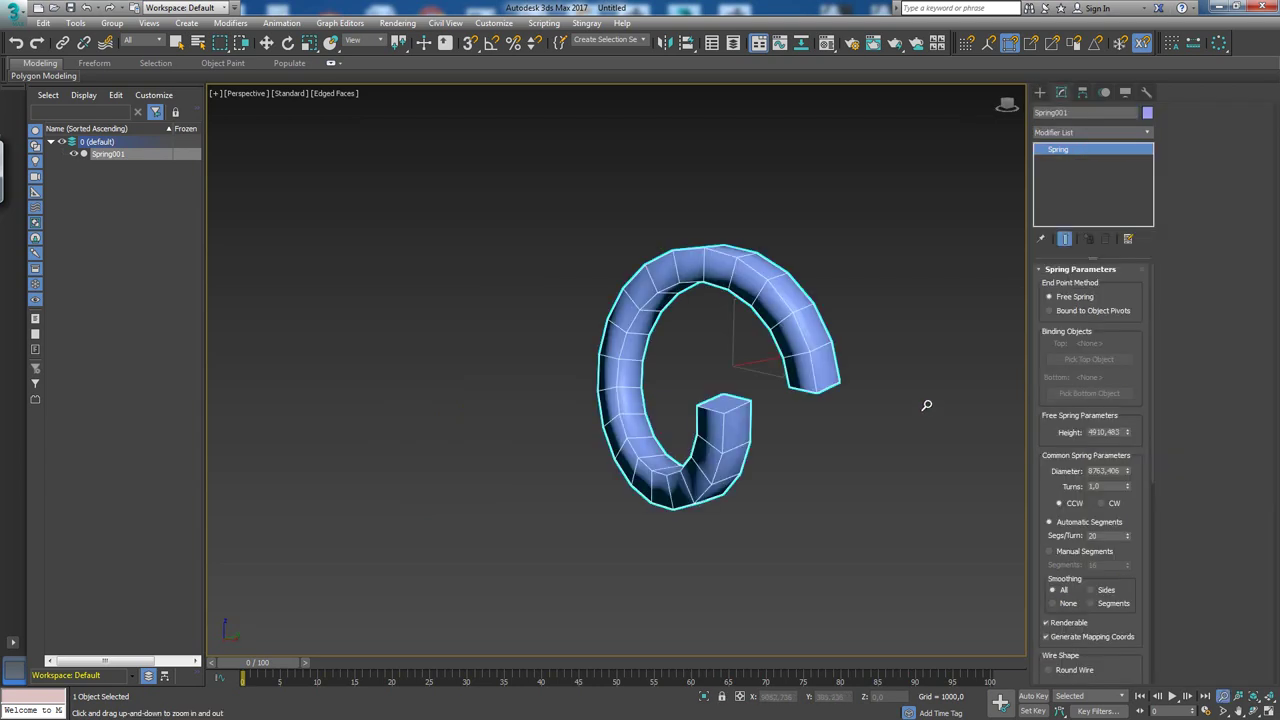
Set the spring diameter to 800 and zoom in on the result.
key(ctrl+r)
drag(930, 399, 731, 420)
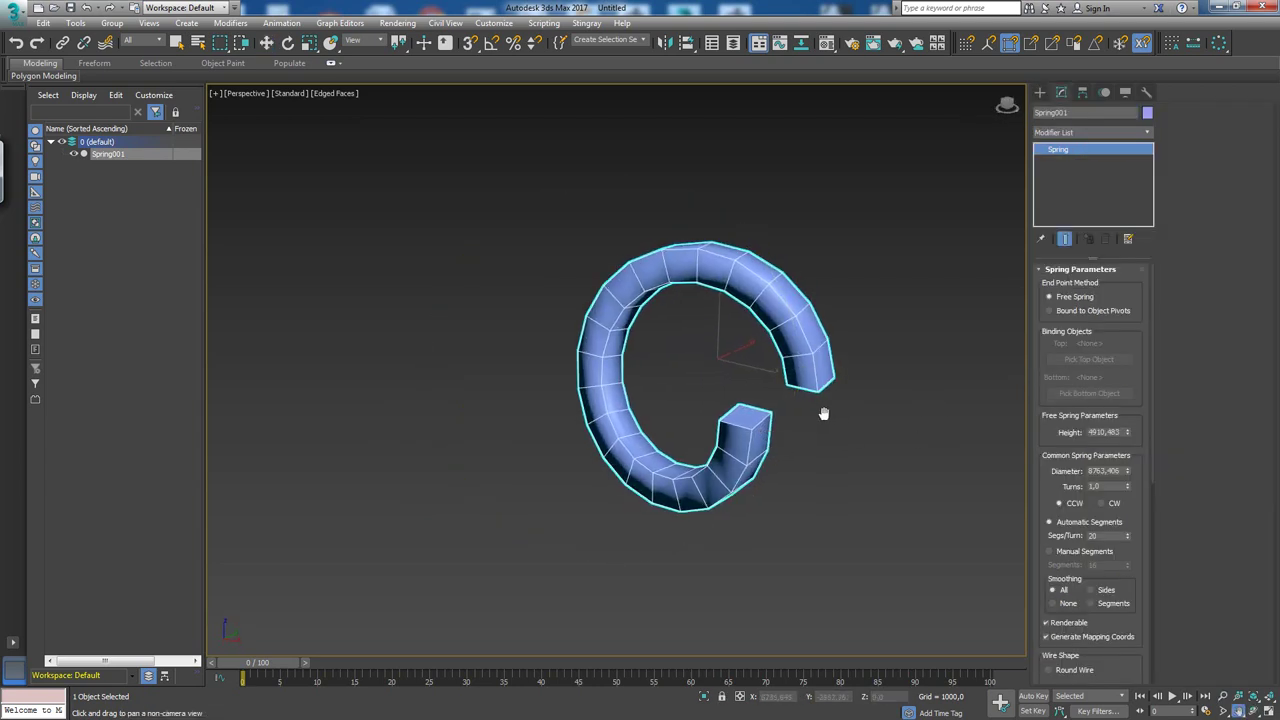
key(w)
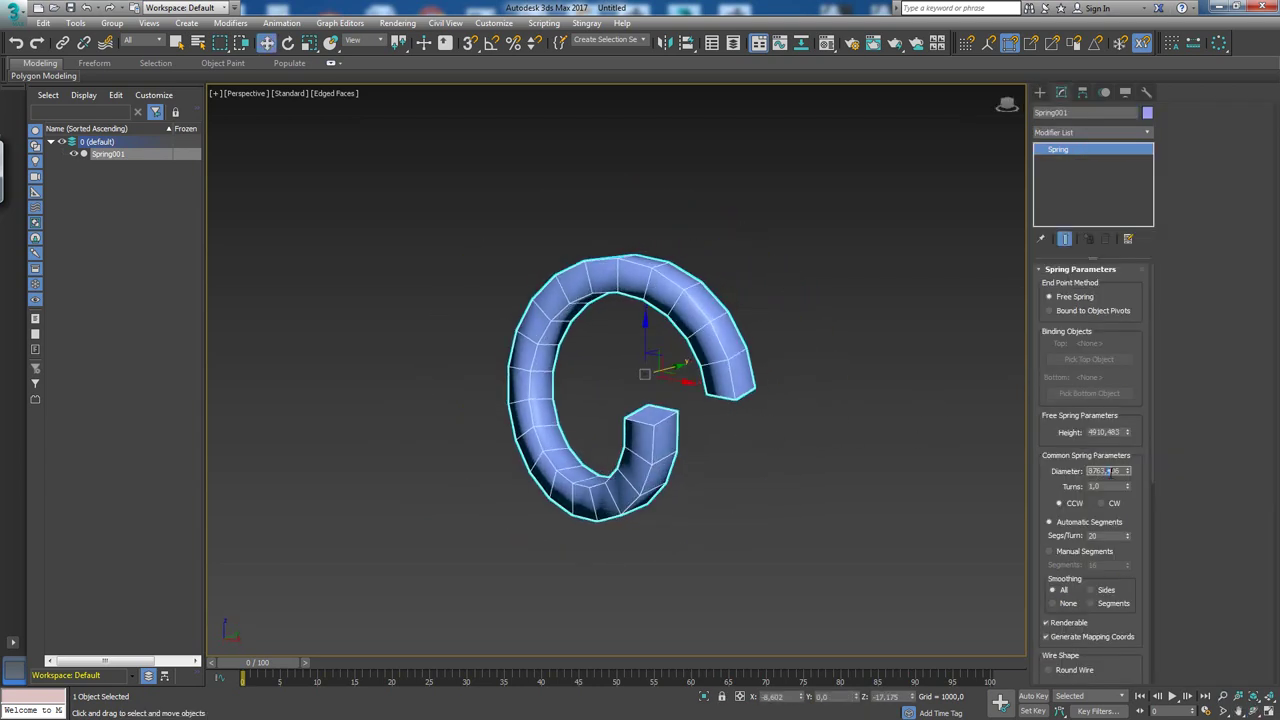
double_click(1110, 471)
text(00)
key(Return)
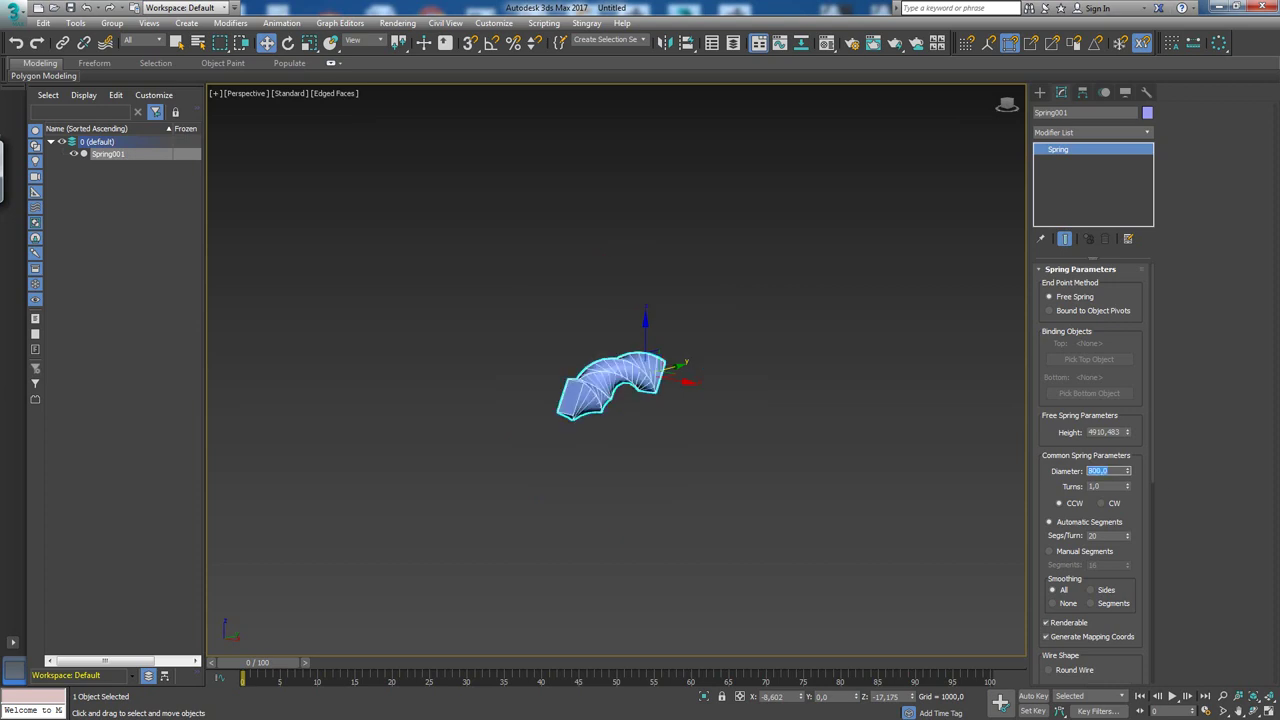
key(alt+z)
drag(640, 420, 648, 352)
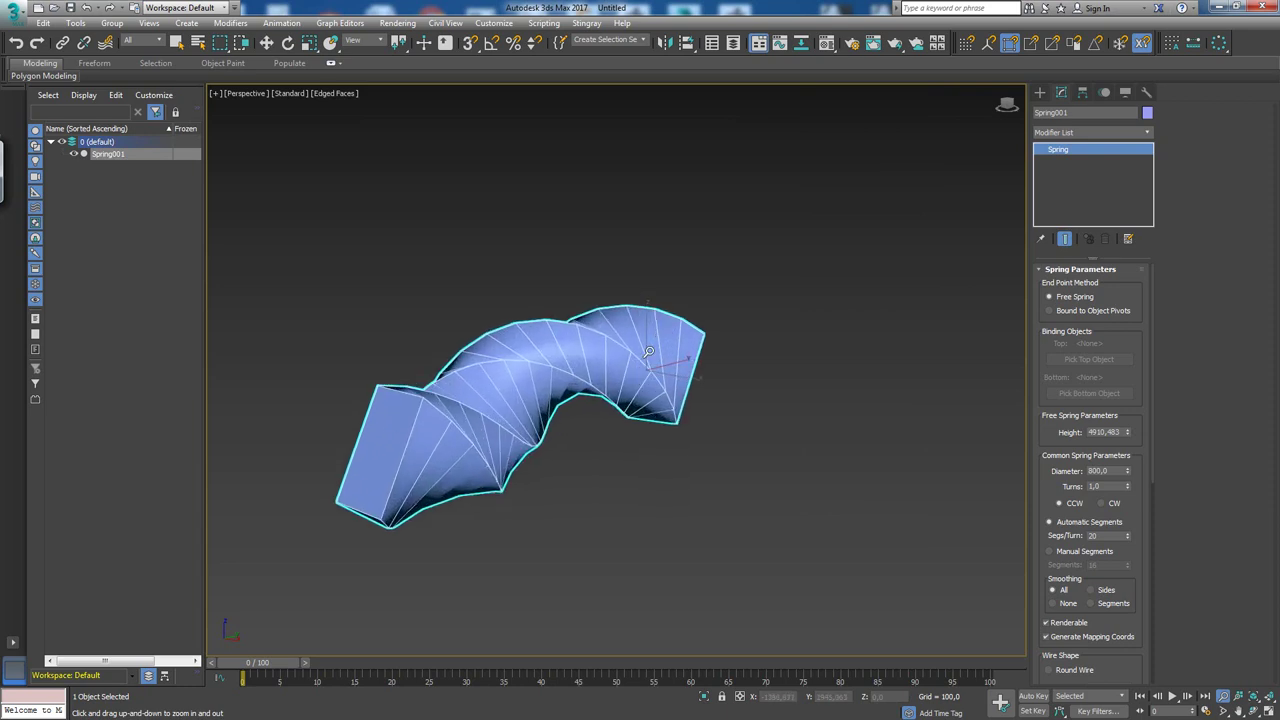
right_click(648, 352)
alt+middle_drag(648, 352, 720, 370)
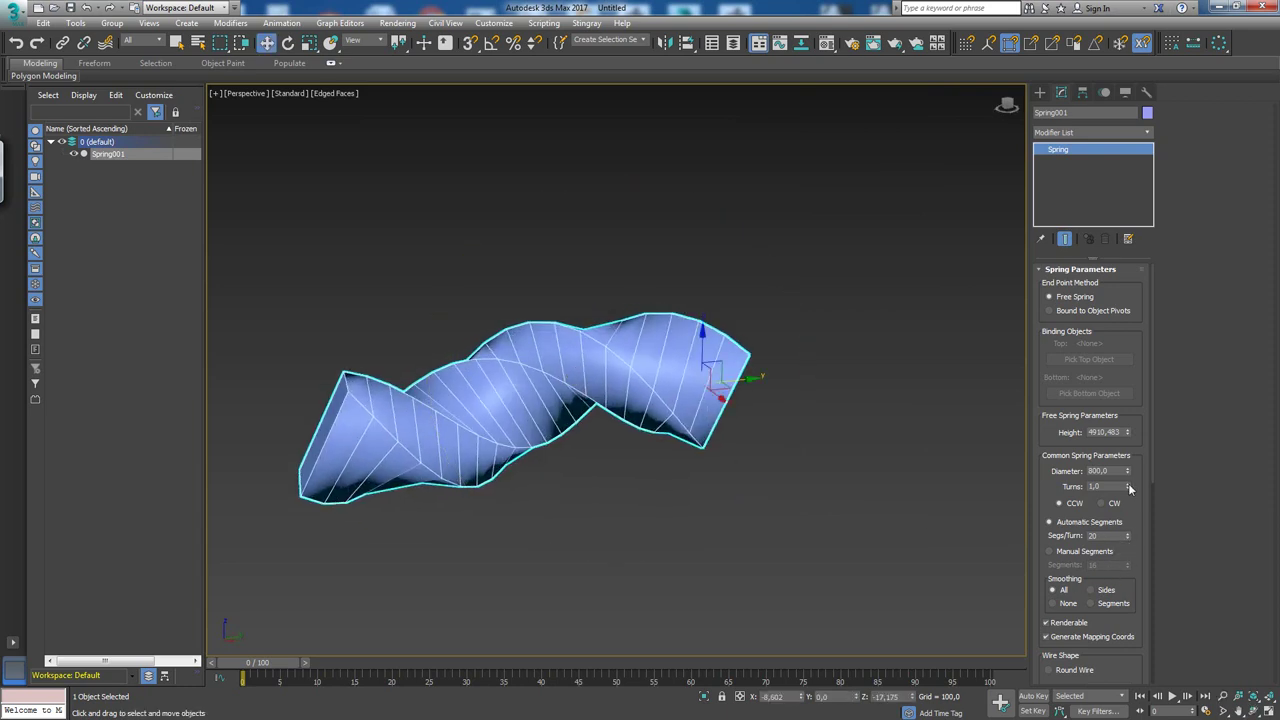
Set Turns to 8.5 and the rectangular wire's width and depth to 50.
drag(1130, 487, 1130, 470)
drag(1130, 622, 1117, 499)
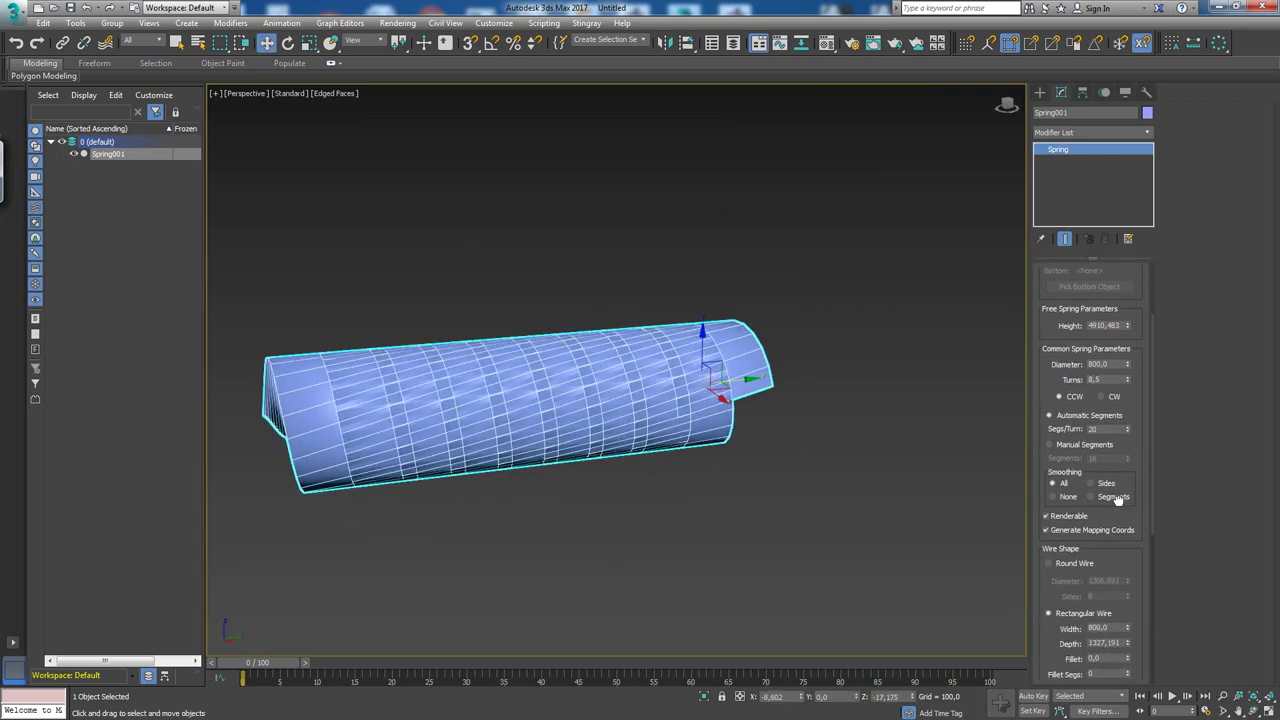
scroll(1117, 499, down, 2)
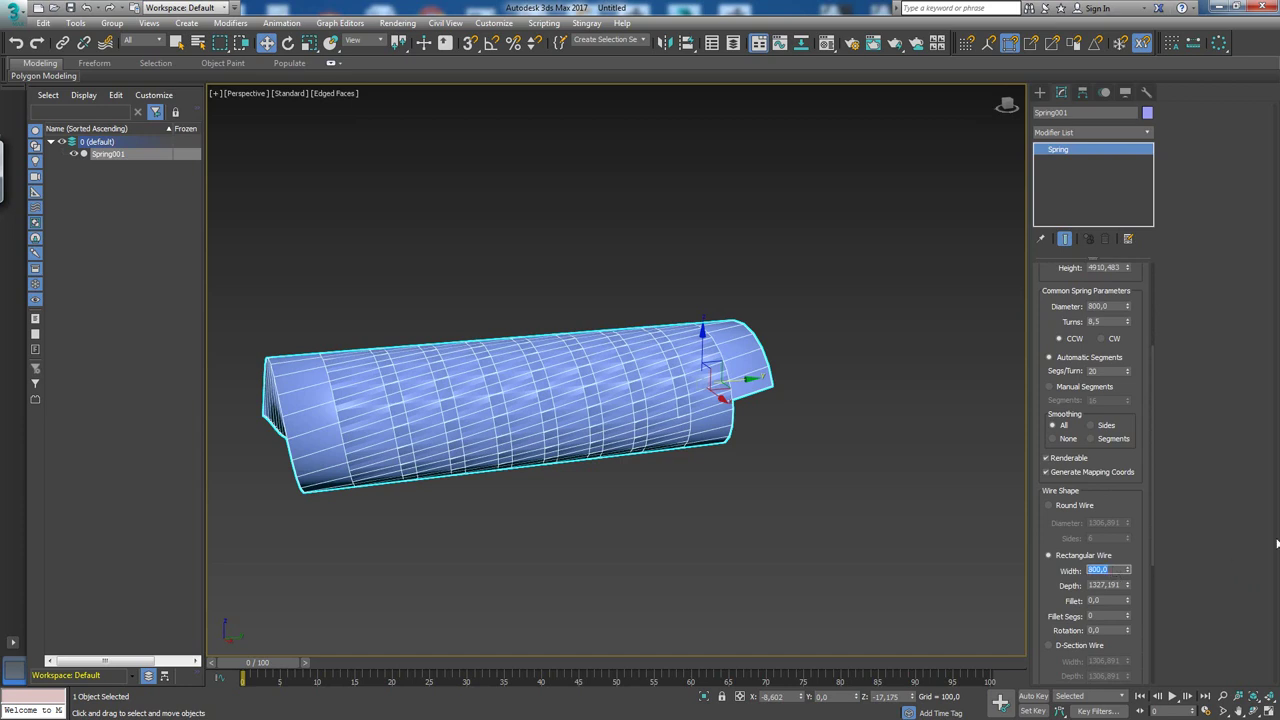
text(50)
key(Tab)
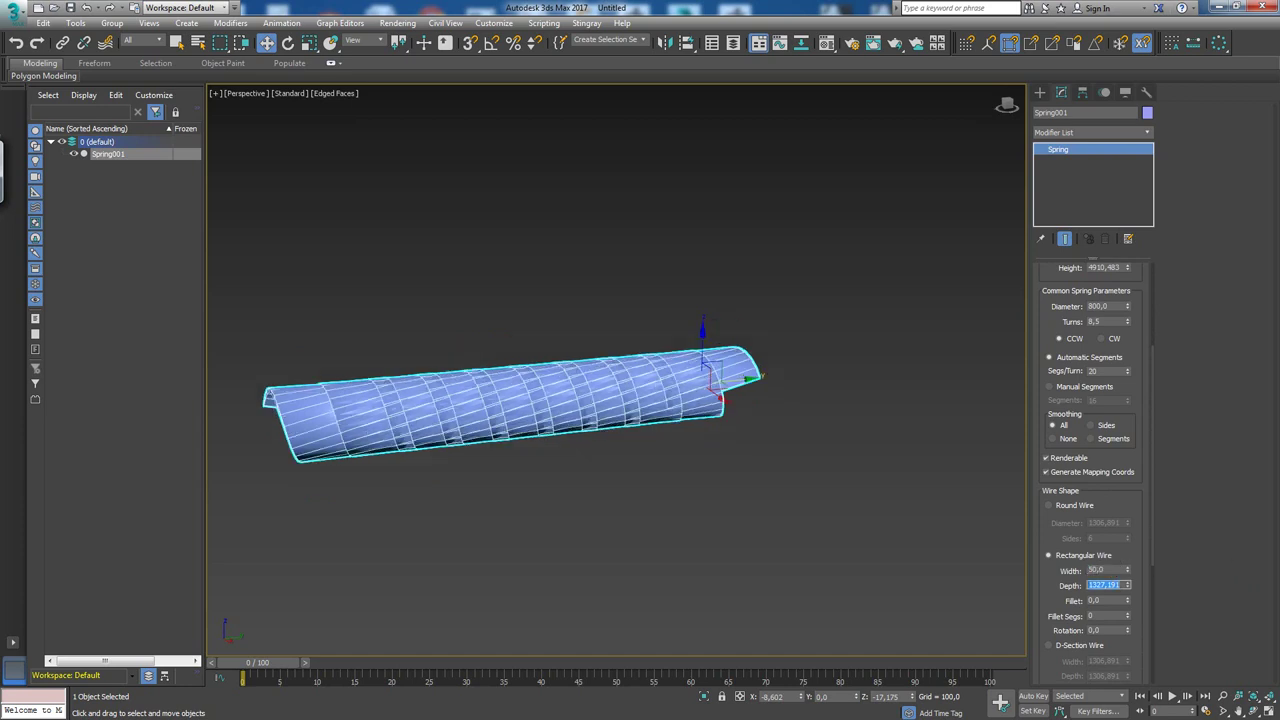
text(50)
key(Return)
right_click(910, 484)
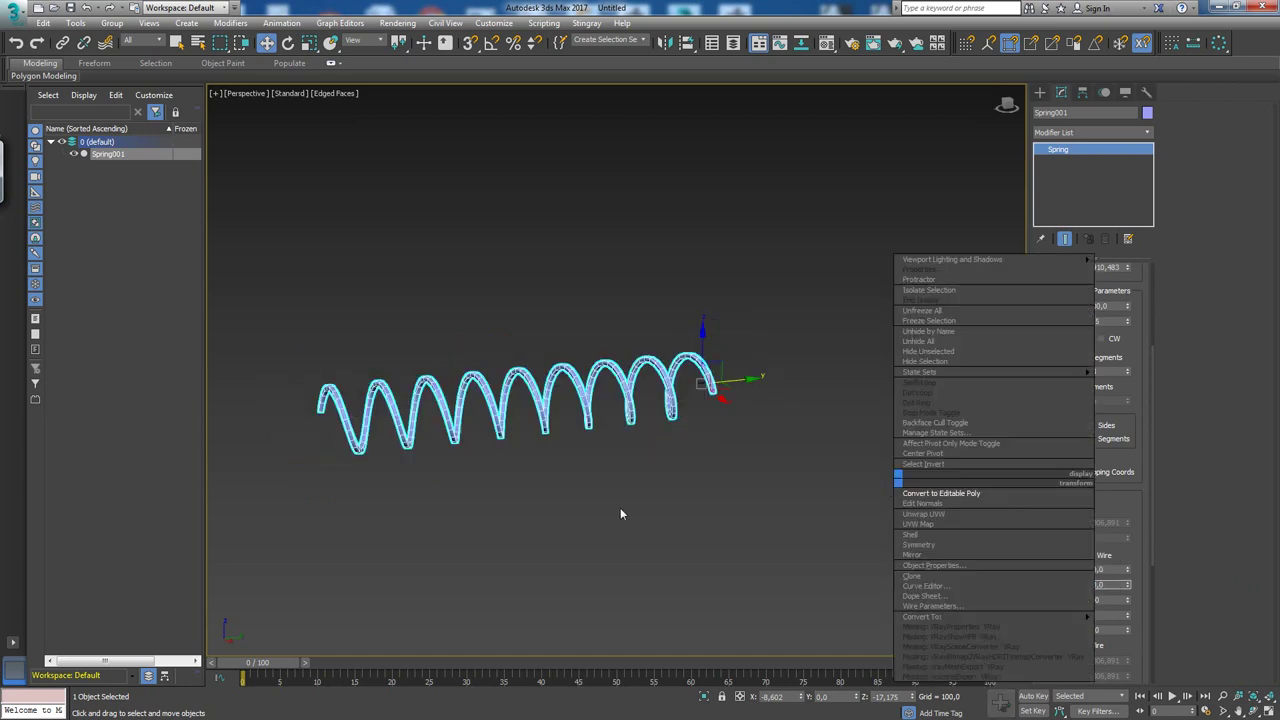
mouse_move(620, 507)
alt+middle_down()
mouse_move(711, 500)
mouse_move(646, 410)
mouse_move(676, 365)
mouse_move(634, 357)
mouse_move(577, 374)
mouse_move(634, 358)
alt+middle_up()
scroll(670, 380, up, 3)
key(alt+w)
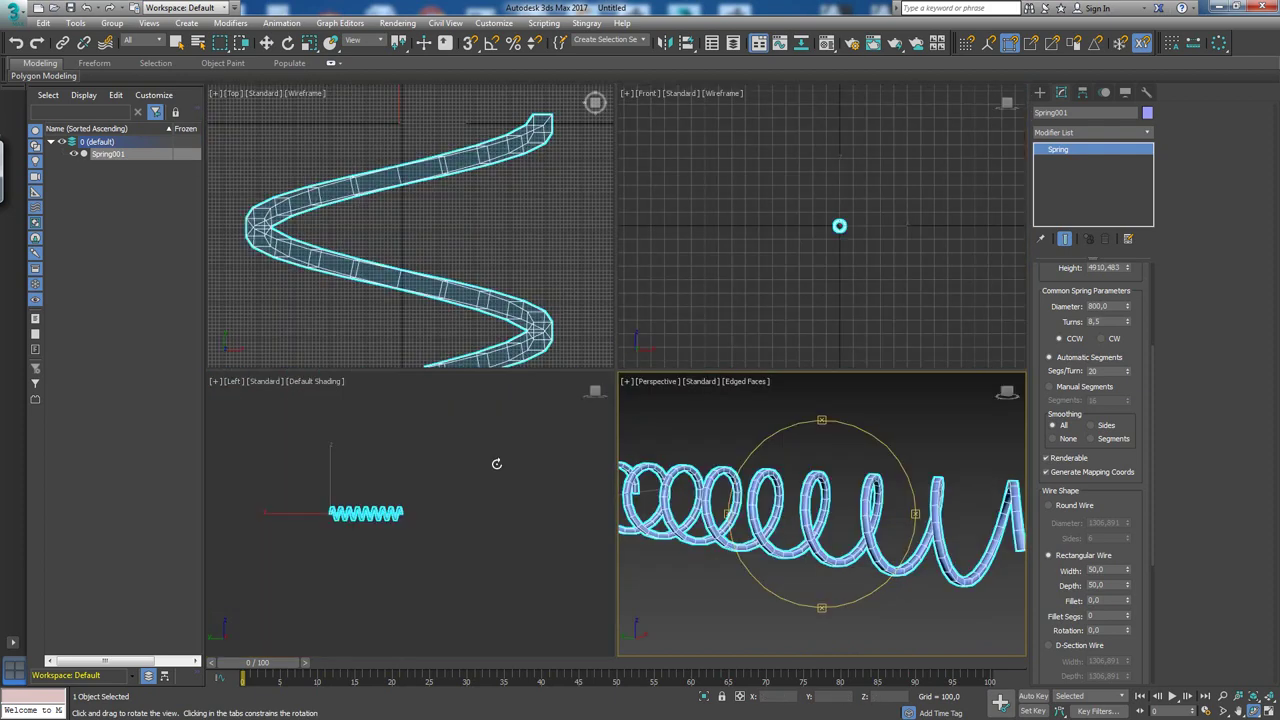
click(494, 380)
key(alt+w)
mouse_move(491, 494)
ctrl+alt+middle_down()
mouse_move(640, 194)
mouse_move(640, 280)
mouse_move(554, 331)
mouse_move(681, 377)
ctrl+alt+middle_up()
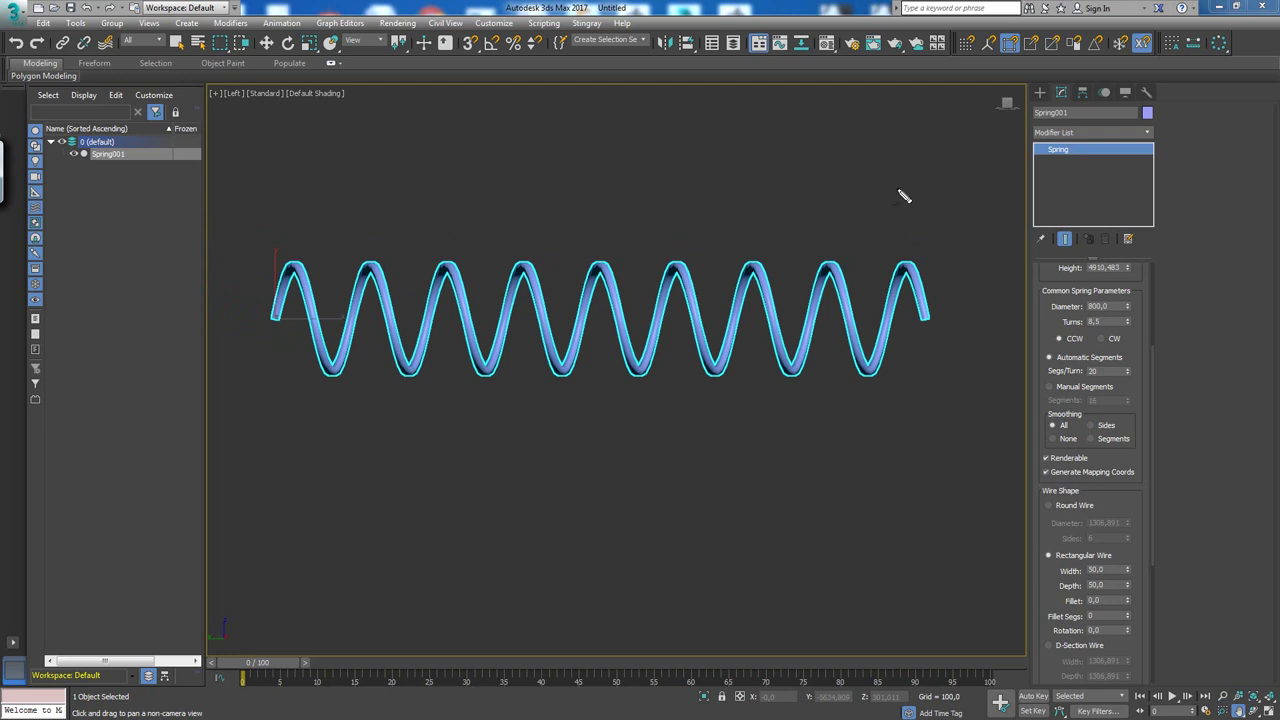
click(333, 375)
click(370, 262)
click(515, 265)
key(Escape)
key(alt+w)
key(alt+w)
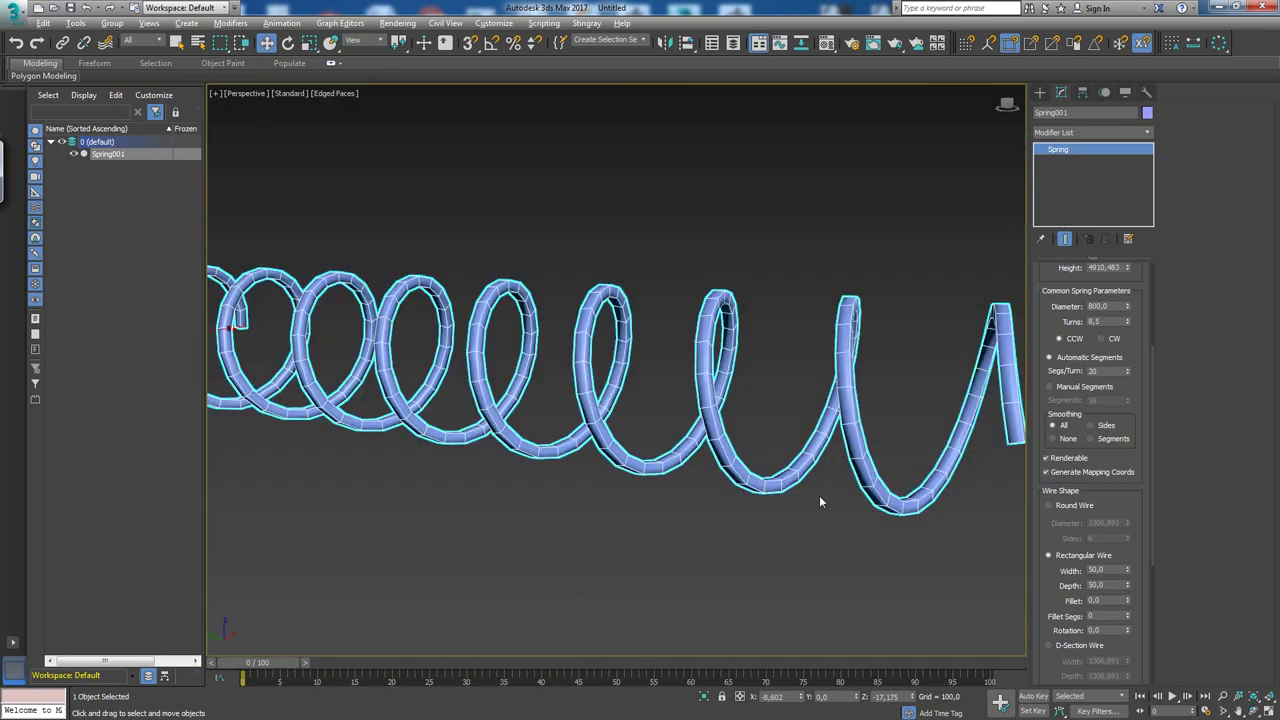
mouse_move(820, 503)
alt+middle_down()
mouse_move(664, 408)
mouse_move(651, 377)
alt+middle_up()
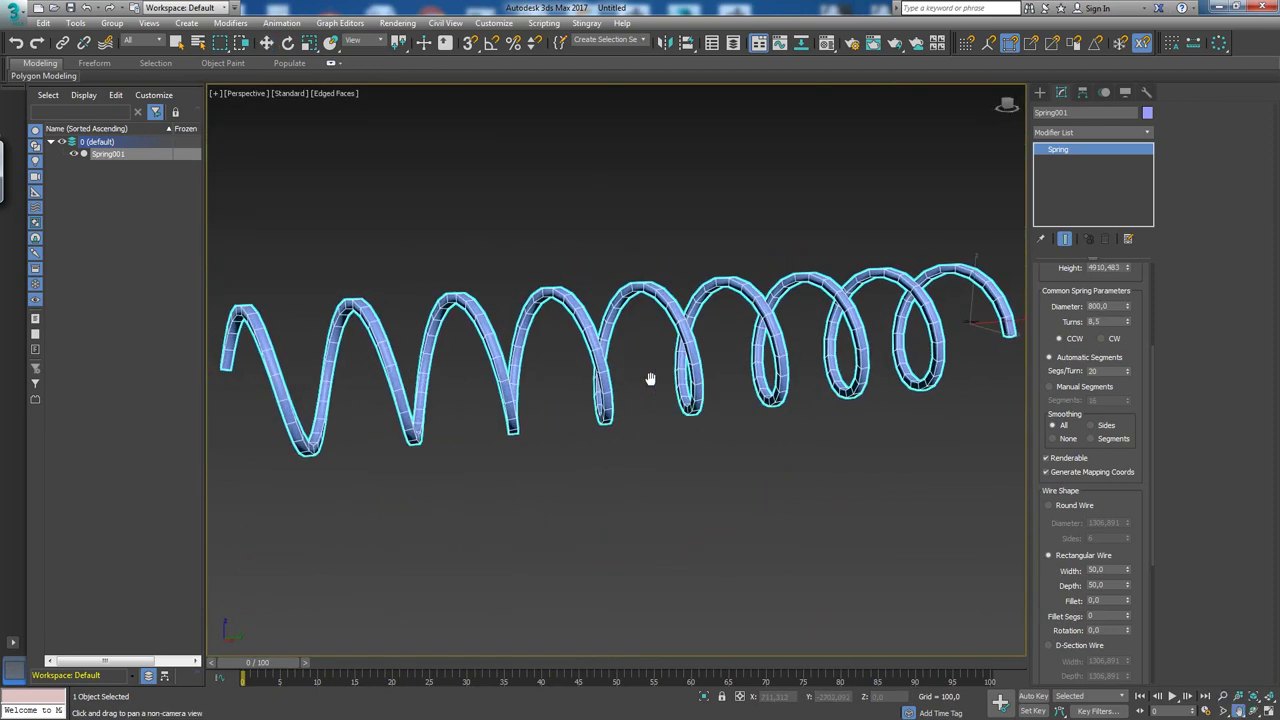
alt+middle_drag(554, 352, 640, 365)
key(w)
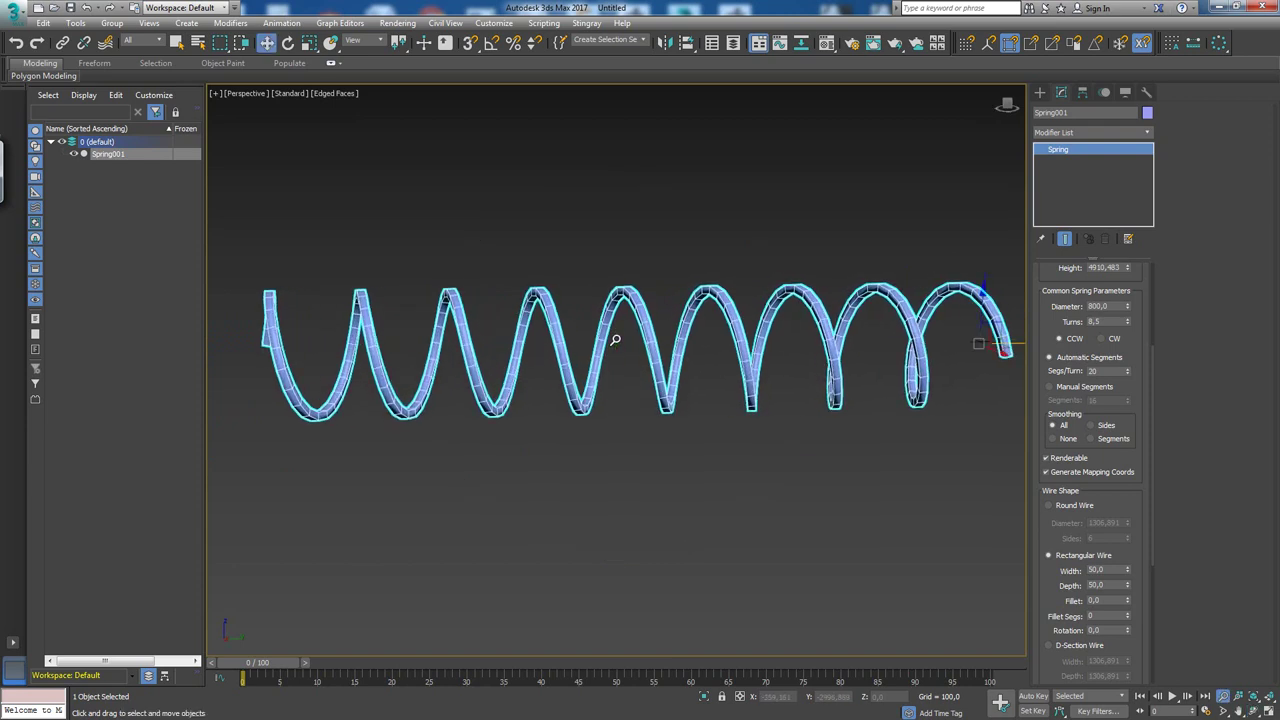
drag(1135, 334, 1125, 390)
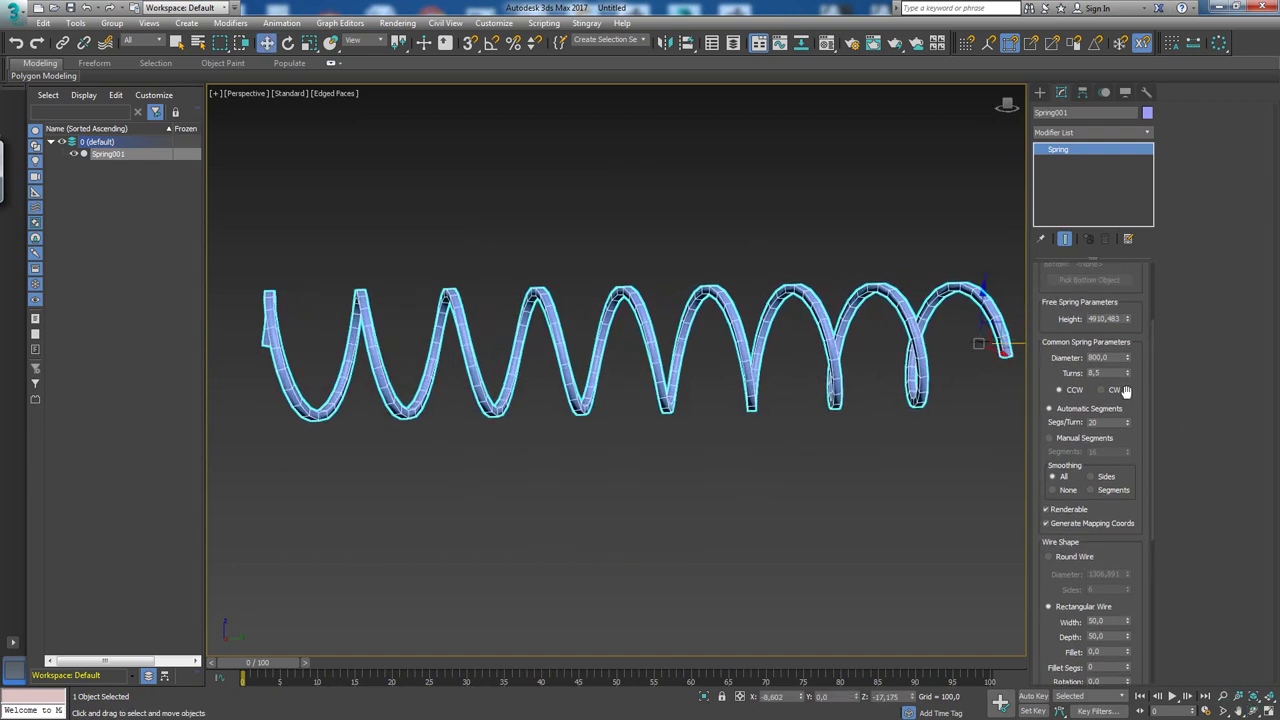
double_click(1112, 422)
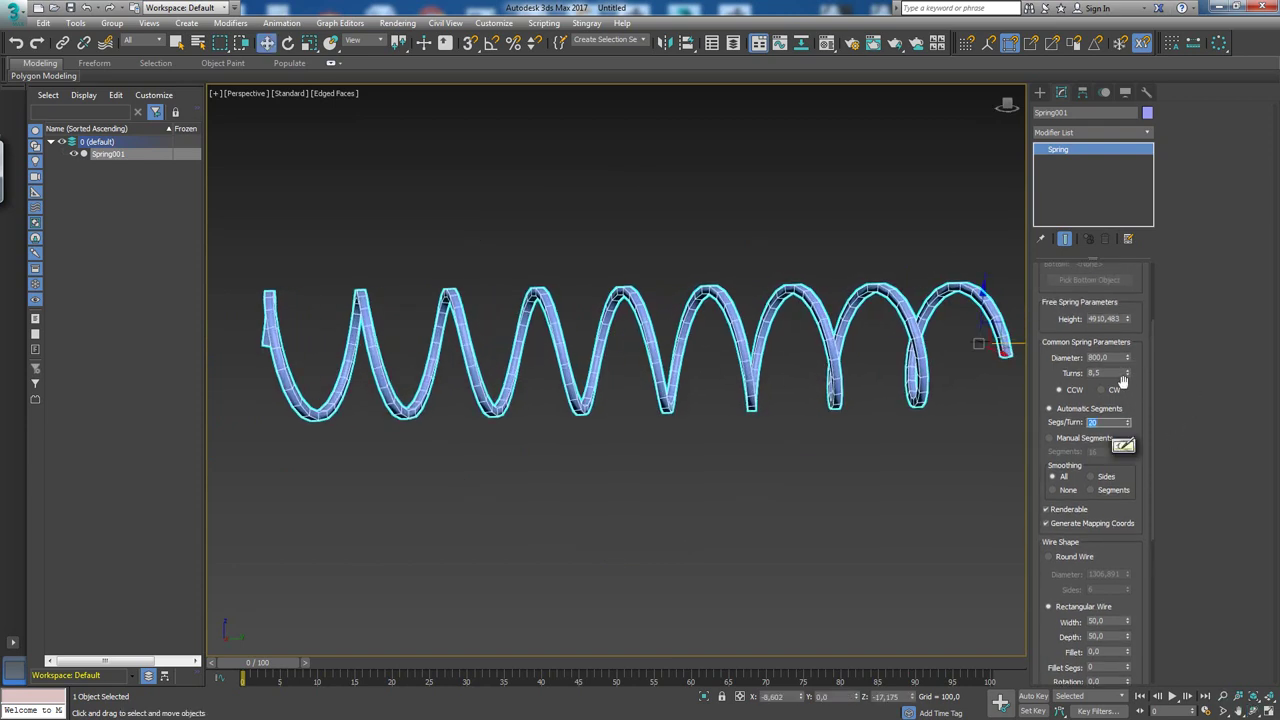
text(18)
key(Return)
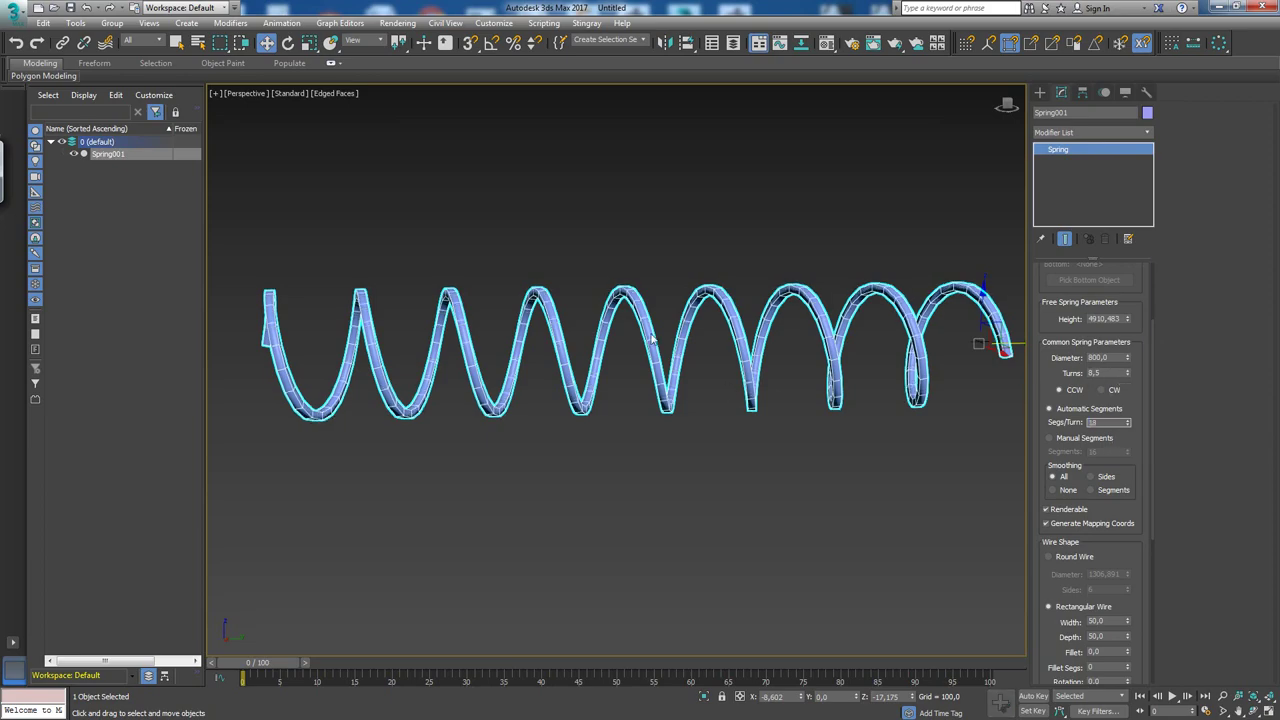
key(alt+w)
right_click(863, 263)
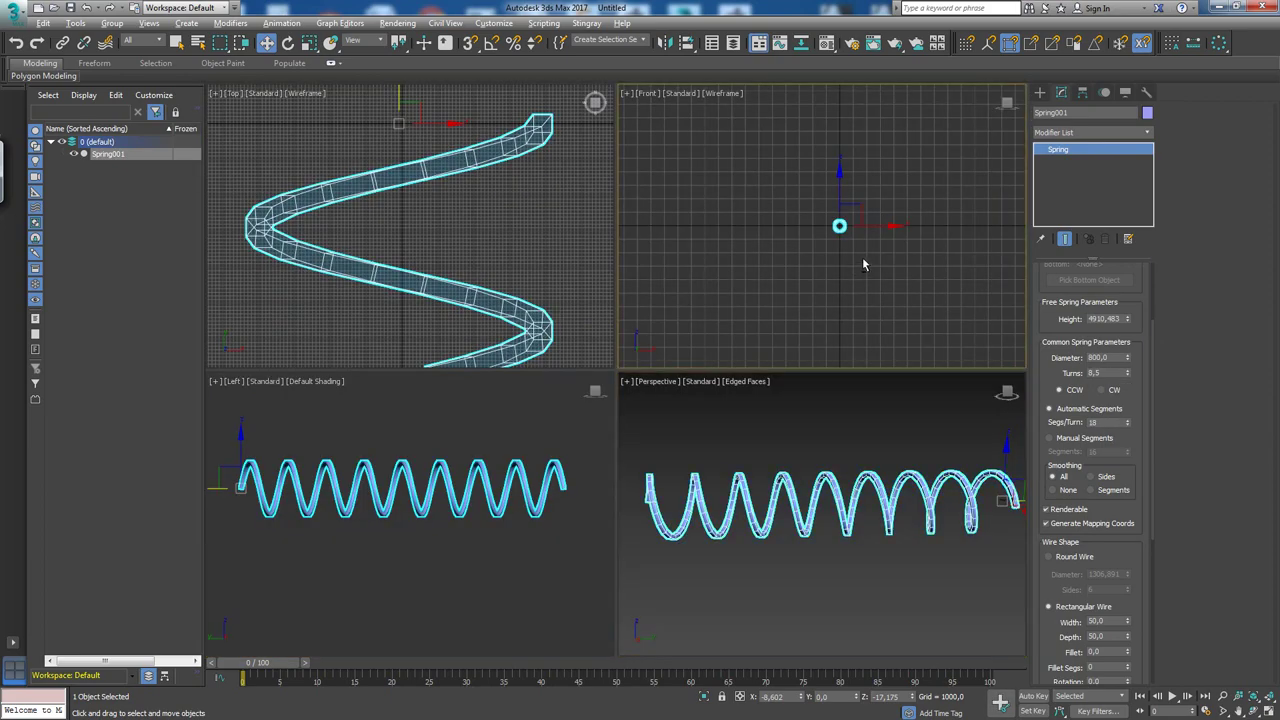
key(alt+w)
key(alt+z)
mouse_move(700, 360)
mouse_down()
mouse_move(691, 289)
mouse_move(707, 218)
mouse_up()
scroll(586, 243, up, 2)
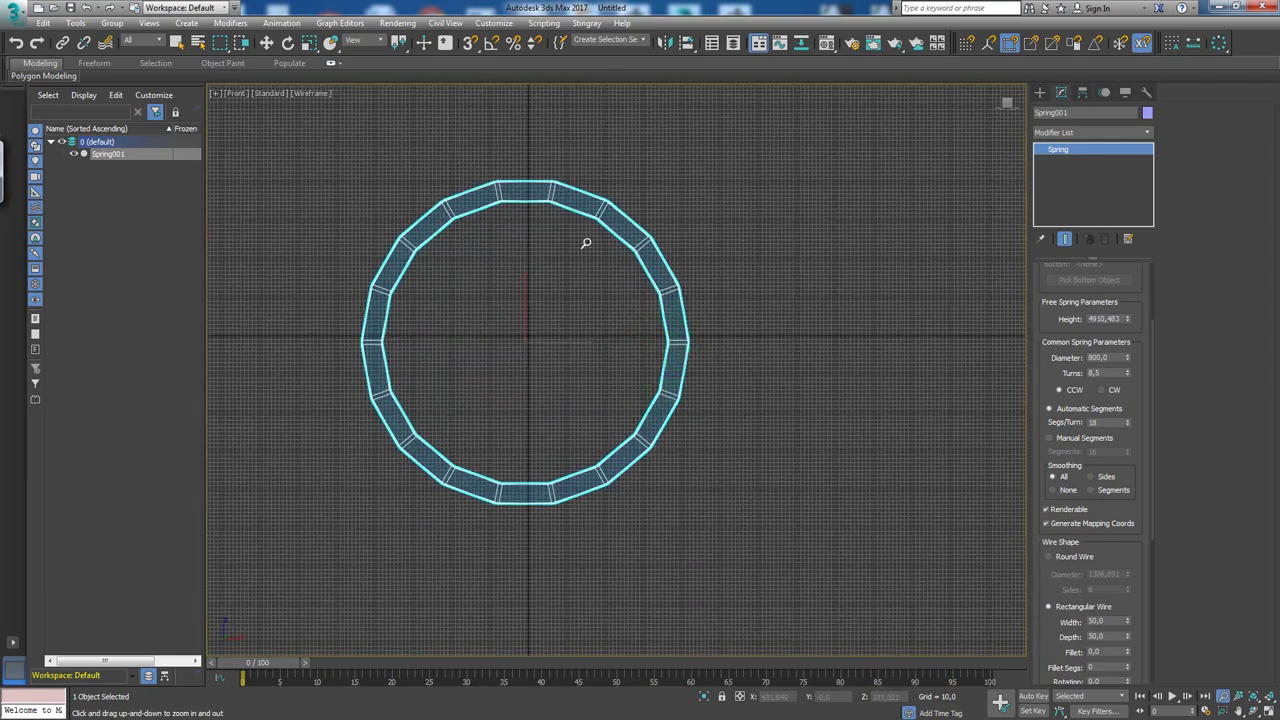
scroll(571, 309, up, 1)
scroll(571, 291, up, 2)
key(w)
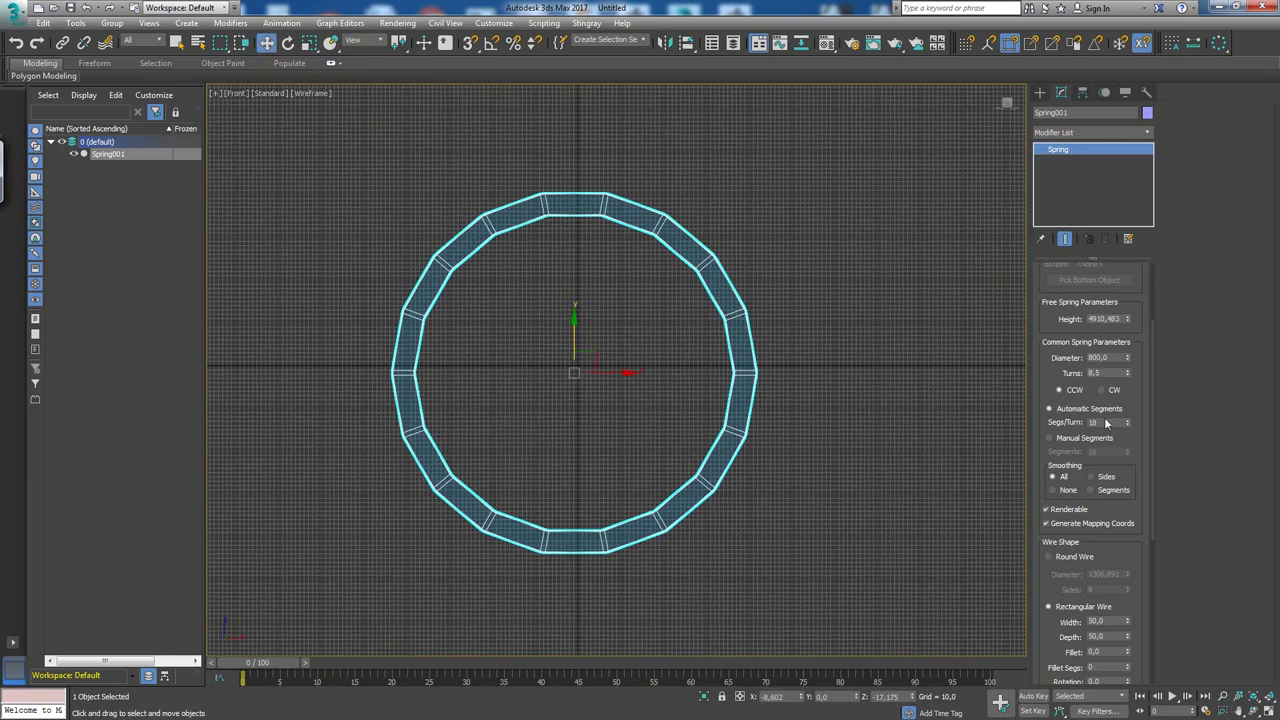
text(0)
key(Return)
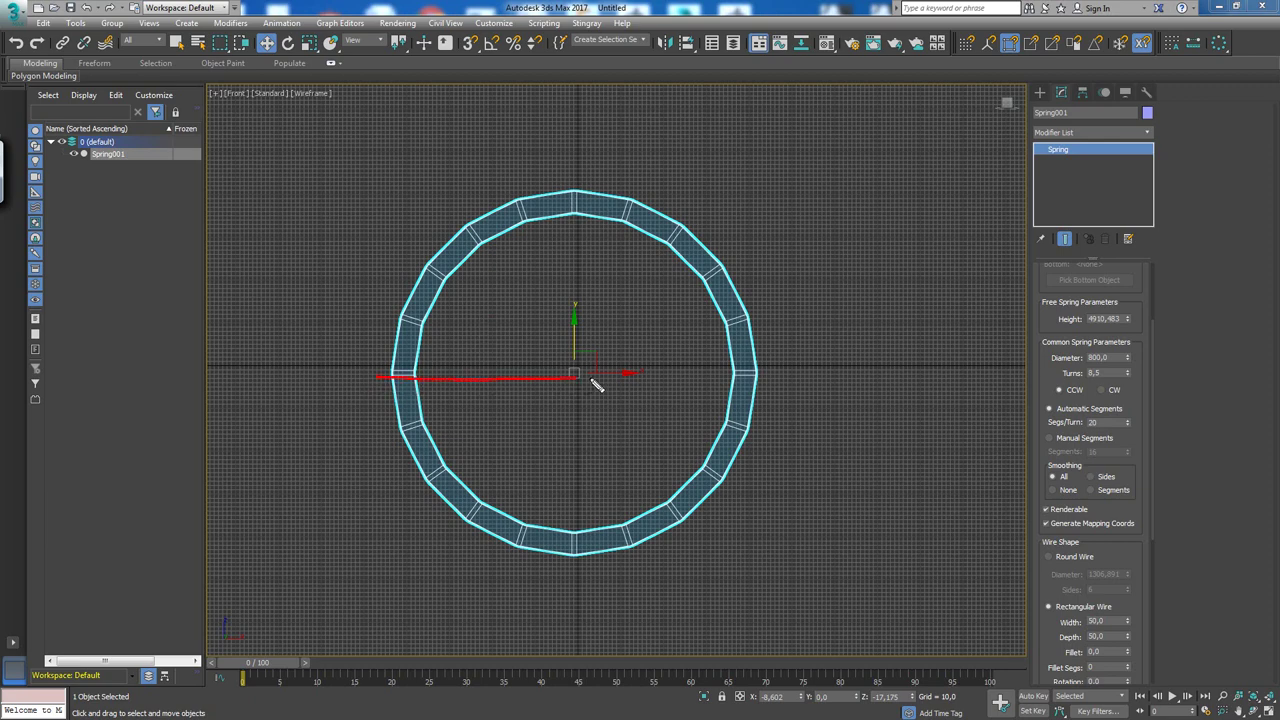
drag(576, 164, 590, 303)
drag(578, 448, 576, 563)
key(Escape)
right_click(870, 315)
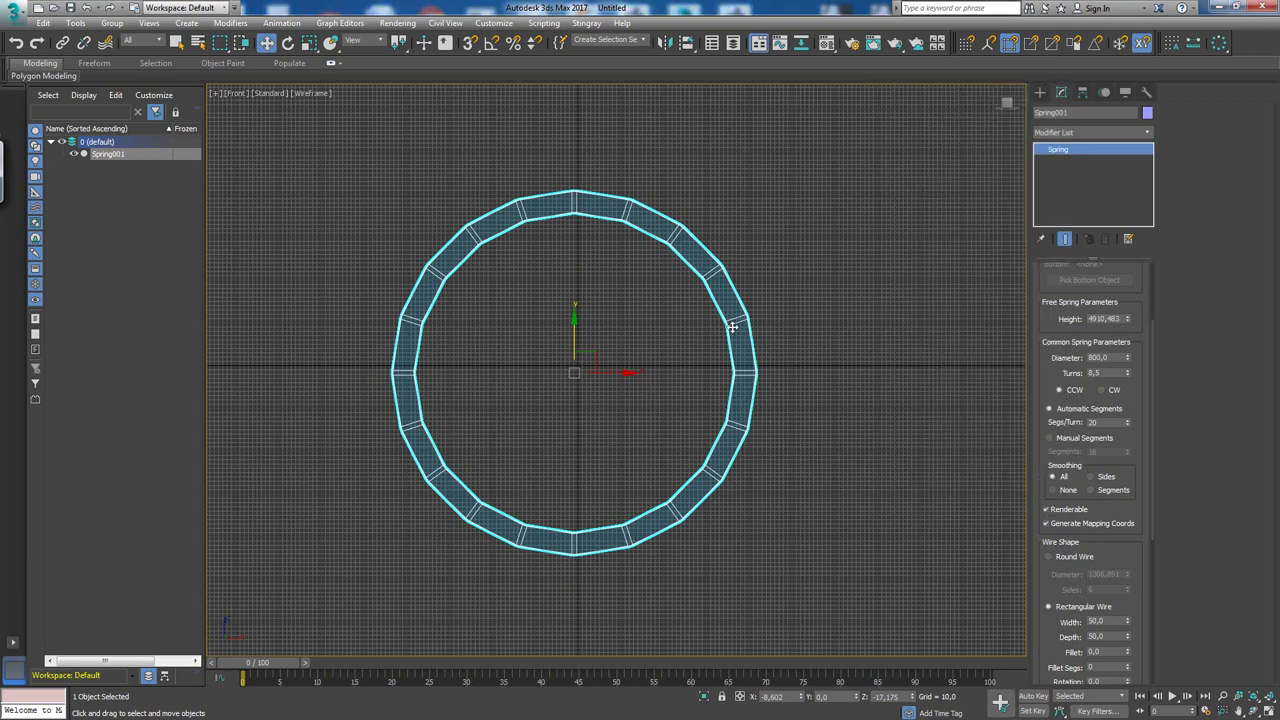
key(alt+w)
key(alt+w)
scroll(780, 400, down, 3)
Shift-drag a Copy of the spring along its length as Spring002, placed past the original.
scroll(770, 360, down, 3)
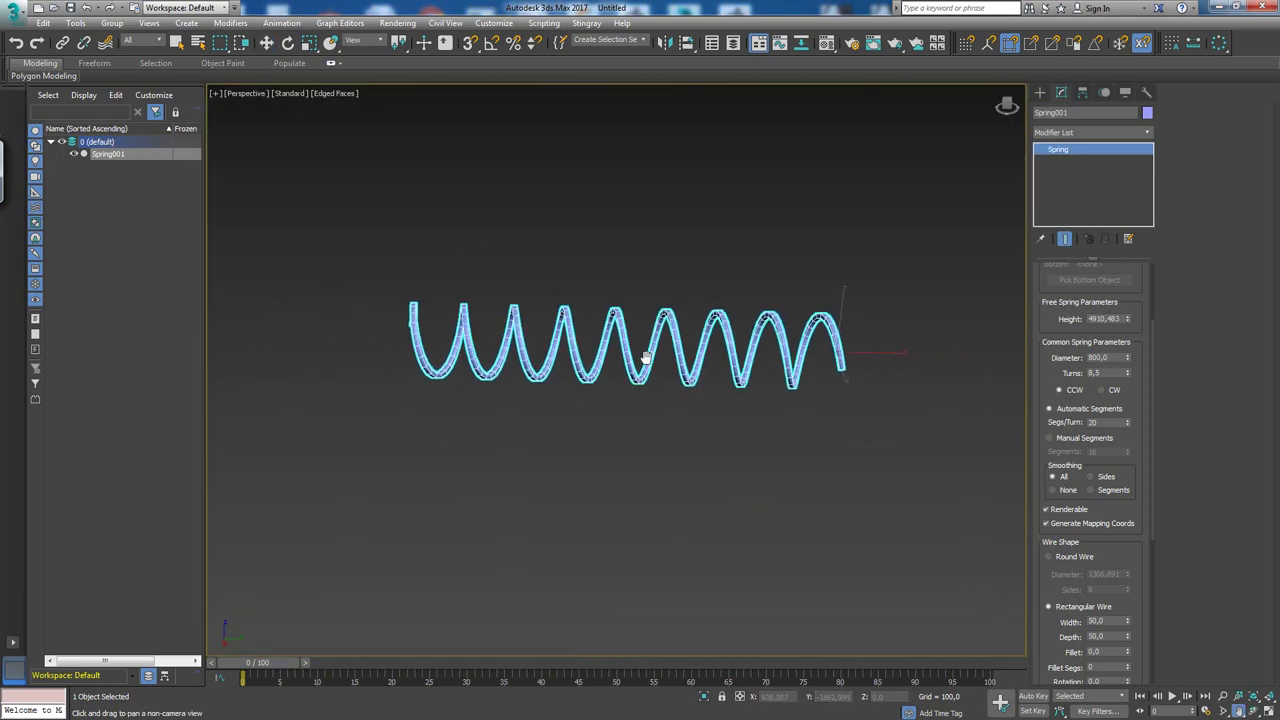
mouse_move(797, 340)
shift+mouse_down()
mouse_move(1024, 350)
mouse_move(877, 336)
shift+mouse_up()
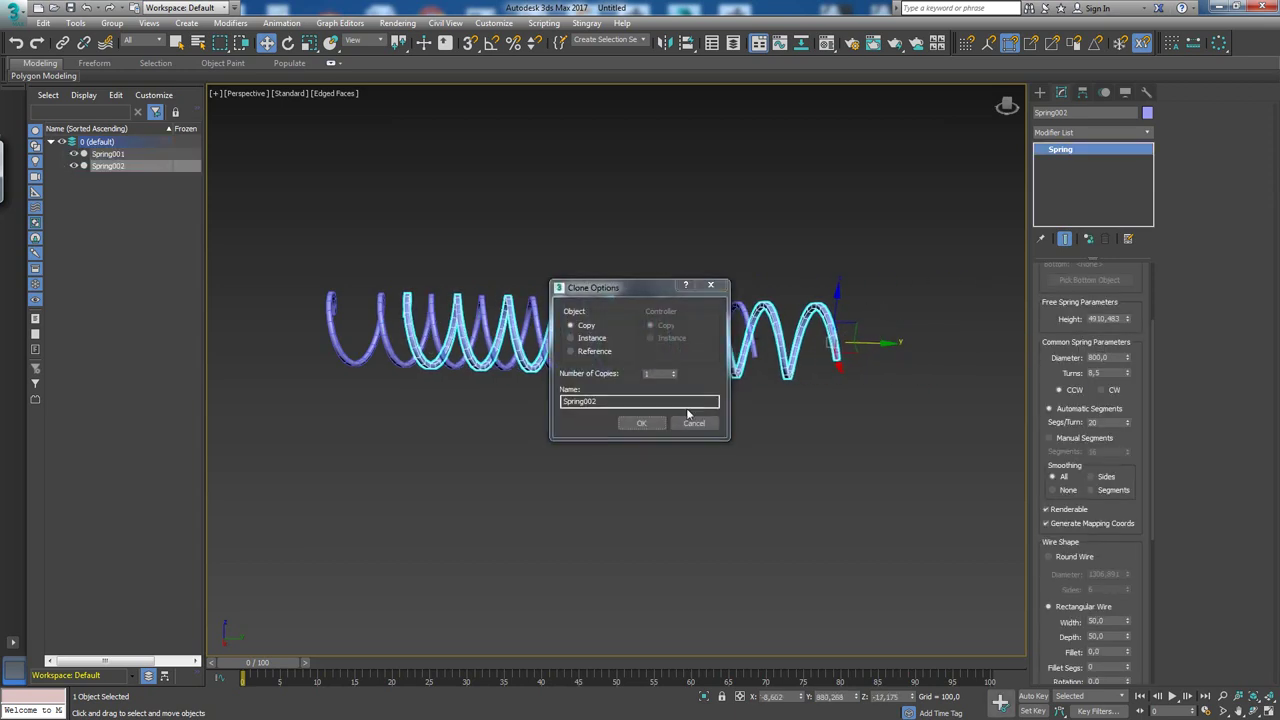
click(641, 422)
mouse_move(623, 306)
mouse_down()
mouse_move(809, 323)
mouse_move(935, 312)
mouse_up()
key(ctrl+r)
drag(714, 280, 586, 265)
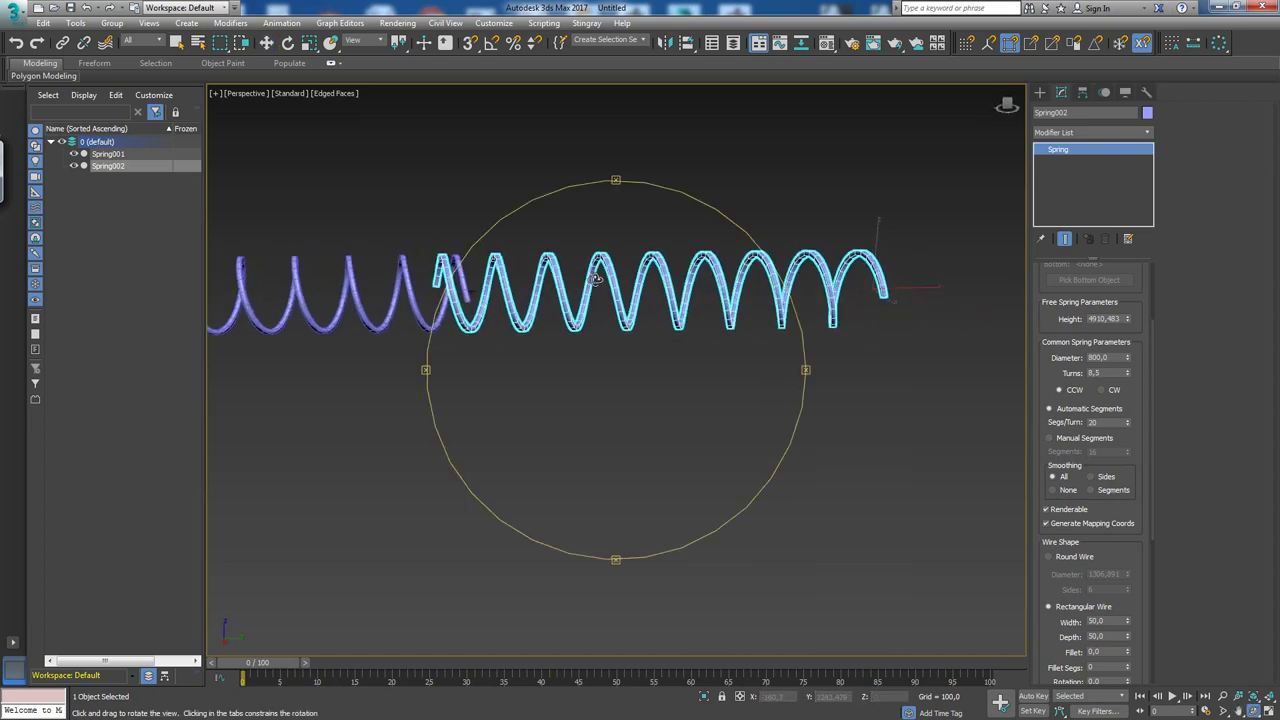
right_click(586, 265)
scroll(450, 280, up, 2)
scroll(450, 280, up, 2)
Convert Spring002 to an editable poly and delete the 40 polygons at its start.
right_click(446, 268)
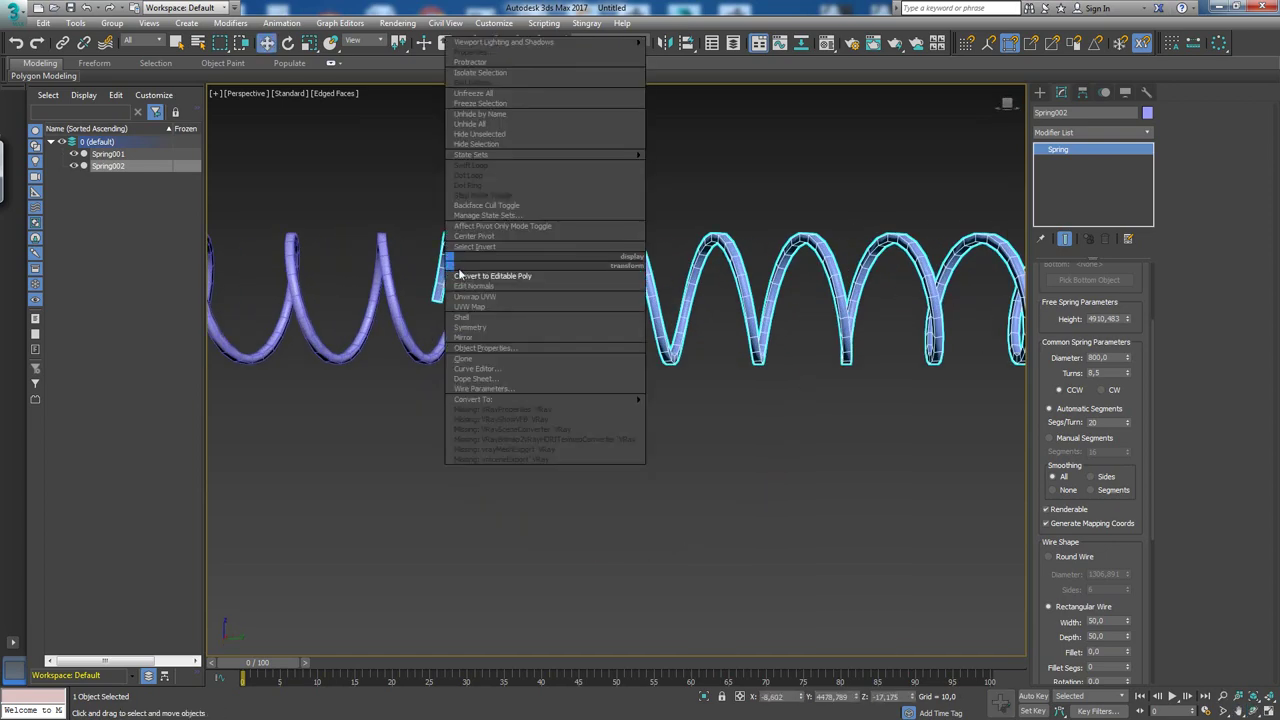
click(624, 288)
click(1104, 285)
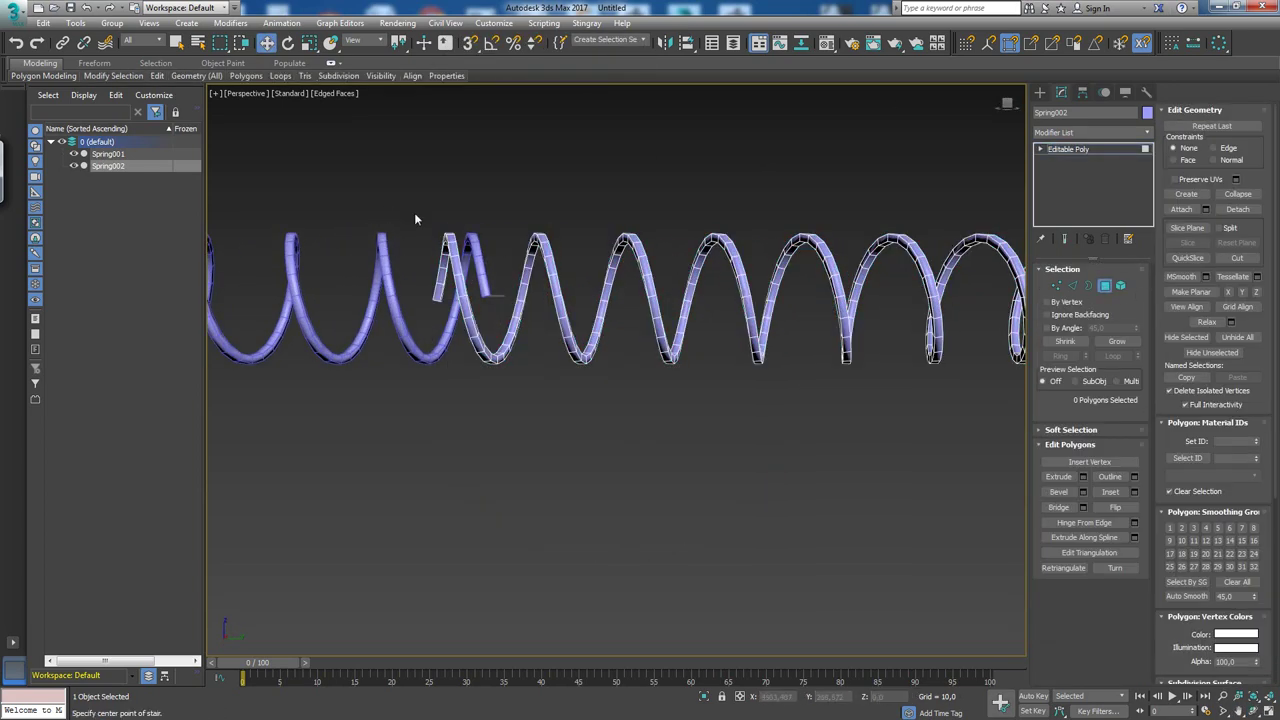
drag(492, 289, 493, 293)
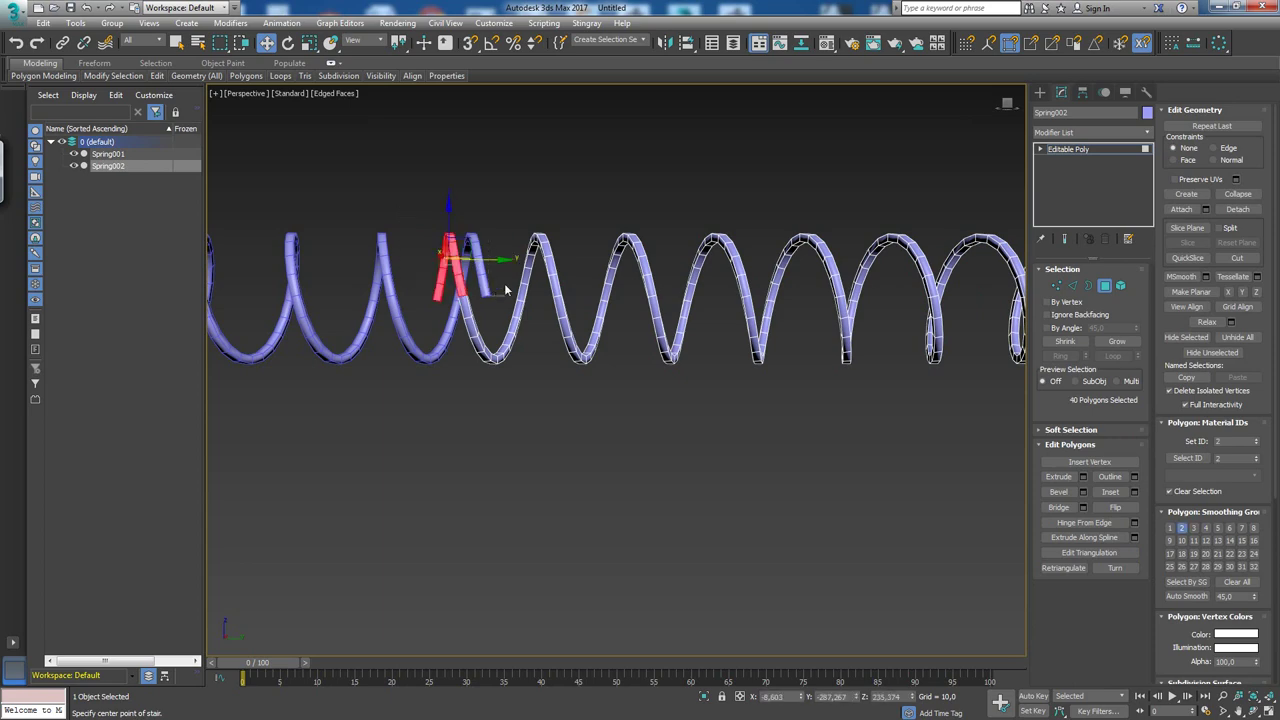
key(Delete)
click(1108, 287)
Delete the leftover polygon piece at Spring002's end and return to object level.
key(ctrl+r)
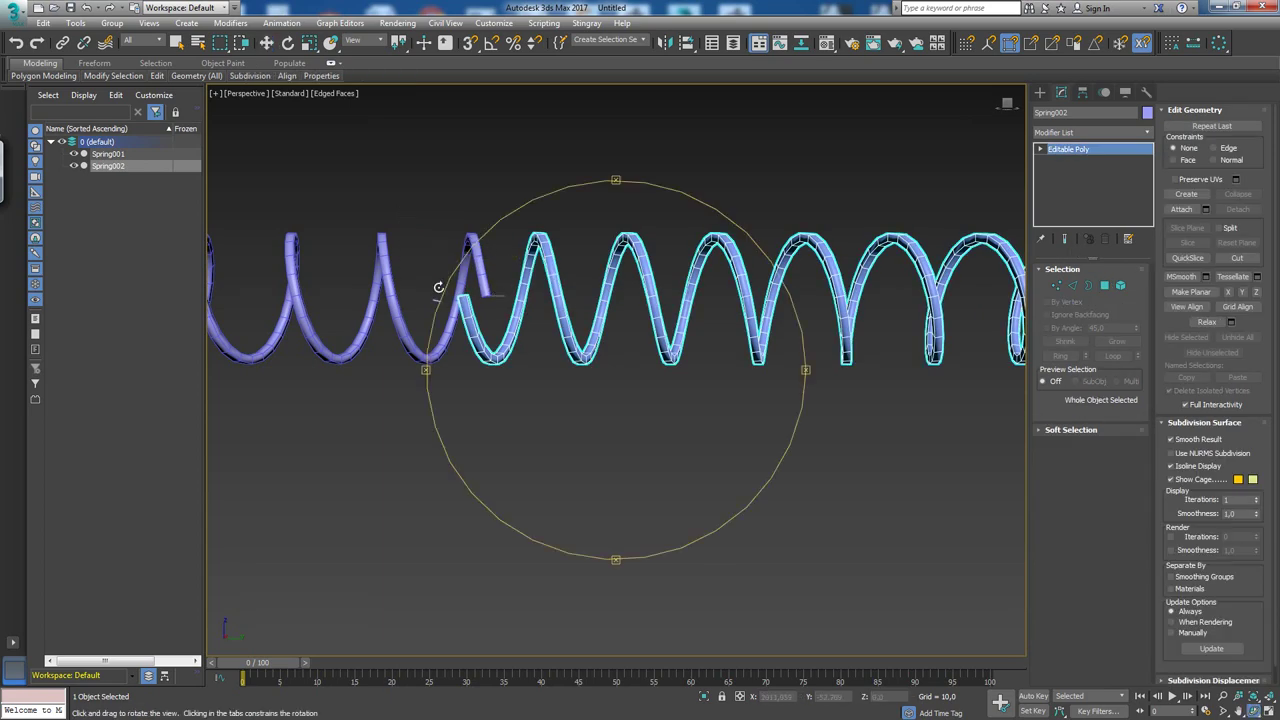
drag(440, 288, 472, 293)
key(4)
key(w)
click(441, 316)
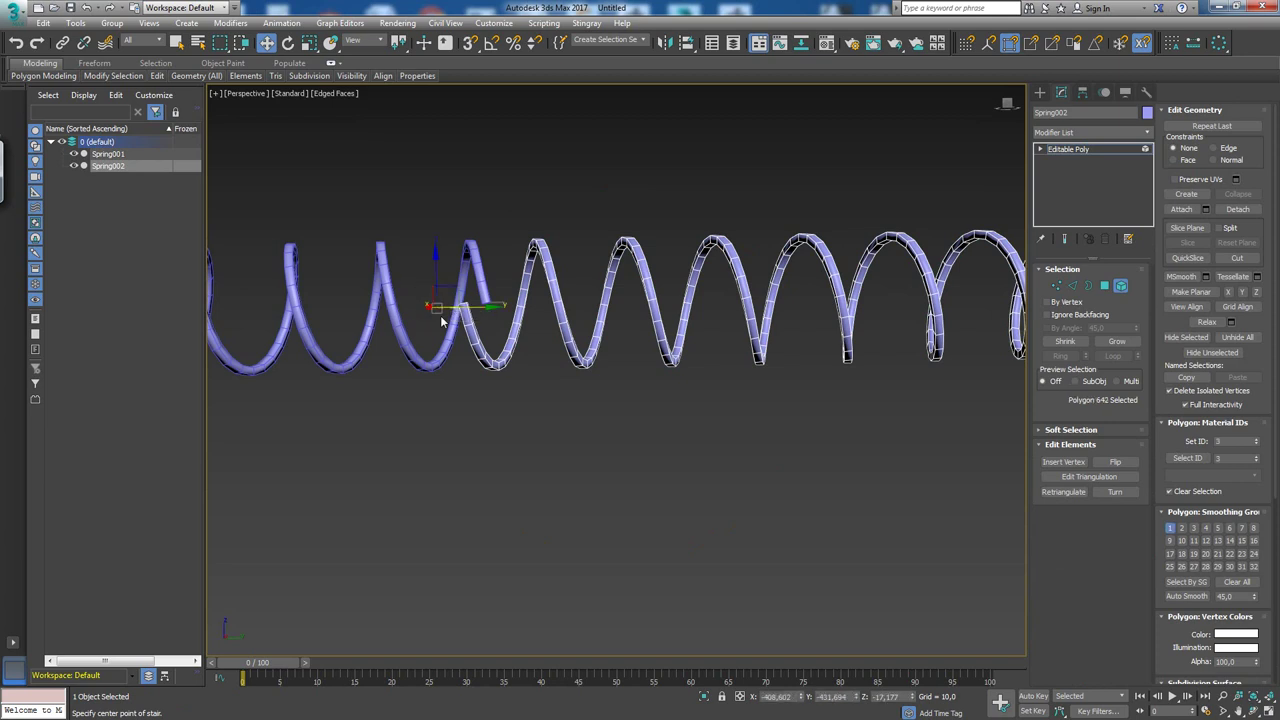
key(Delete)
click(1121, 290)
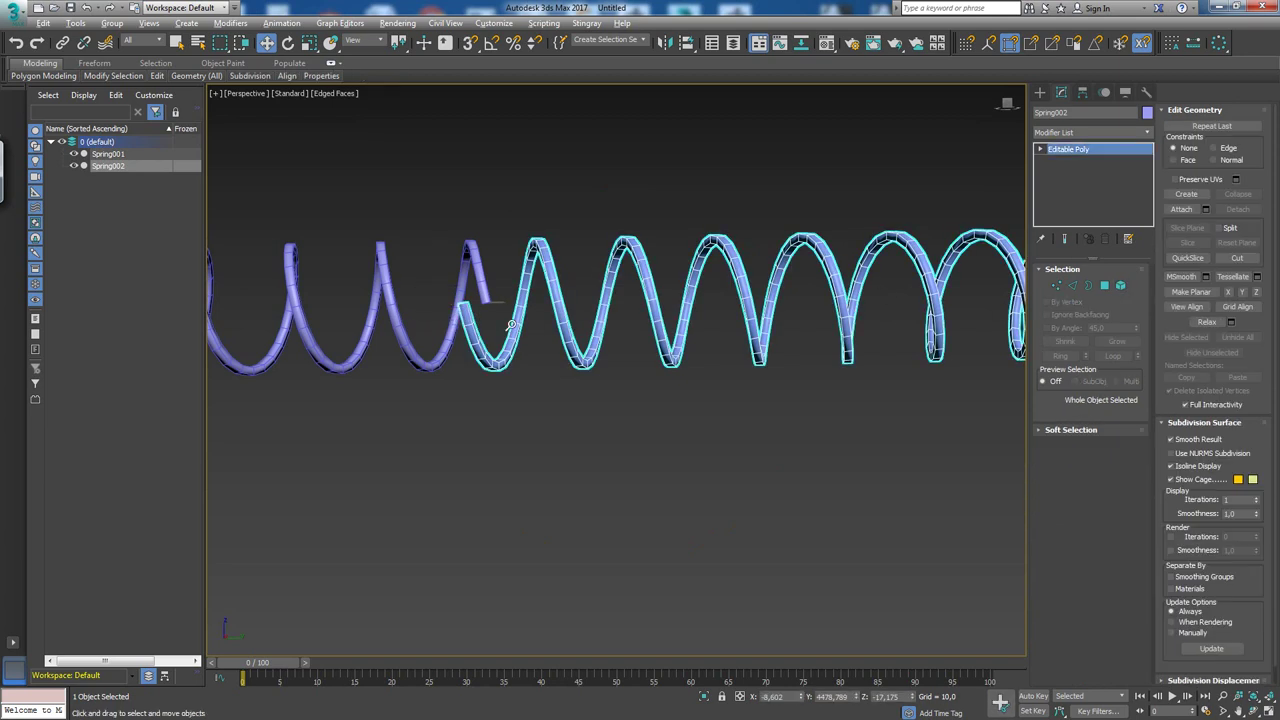
Snap Spring002's end onto Spring001's end using vertex snapping.
alt+middle_drag(430, 300, 471, 307)
key(s)
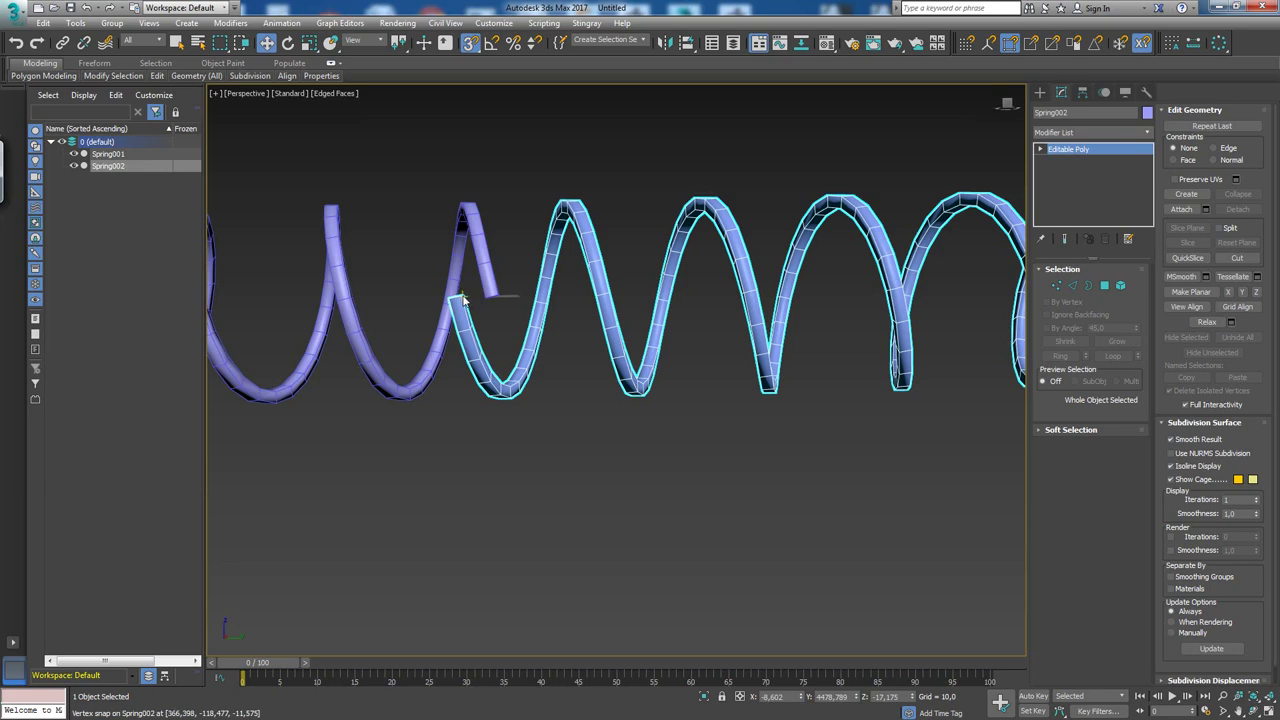
drag(460, 297, 486, 294)
click(515, 291)
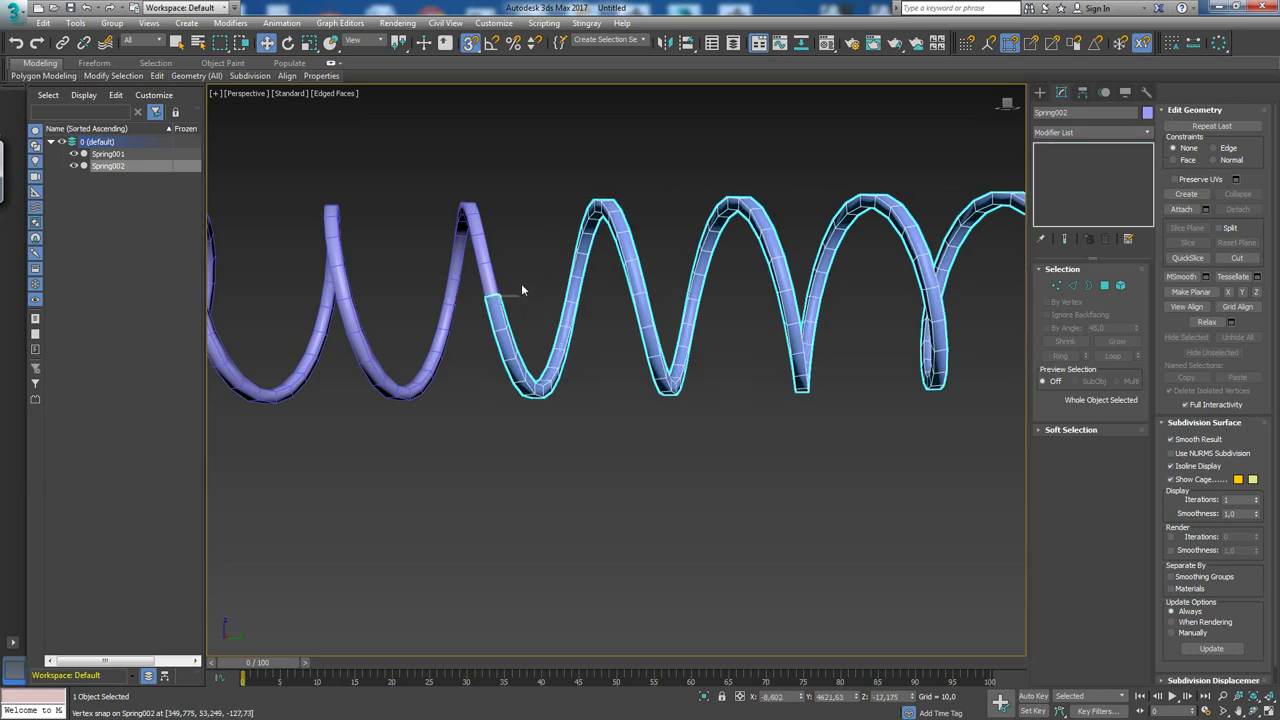
Slide a copy of Spring002 to the right along the first spring.
key(ctrl+r)
scroll(591, 328, down, 3)
scroll(600, 340, down, 2)
scroll(614, 377, down, 3)
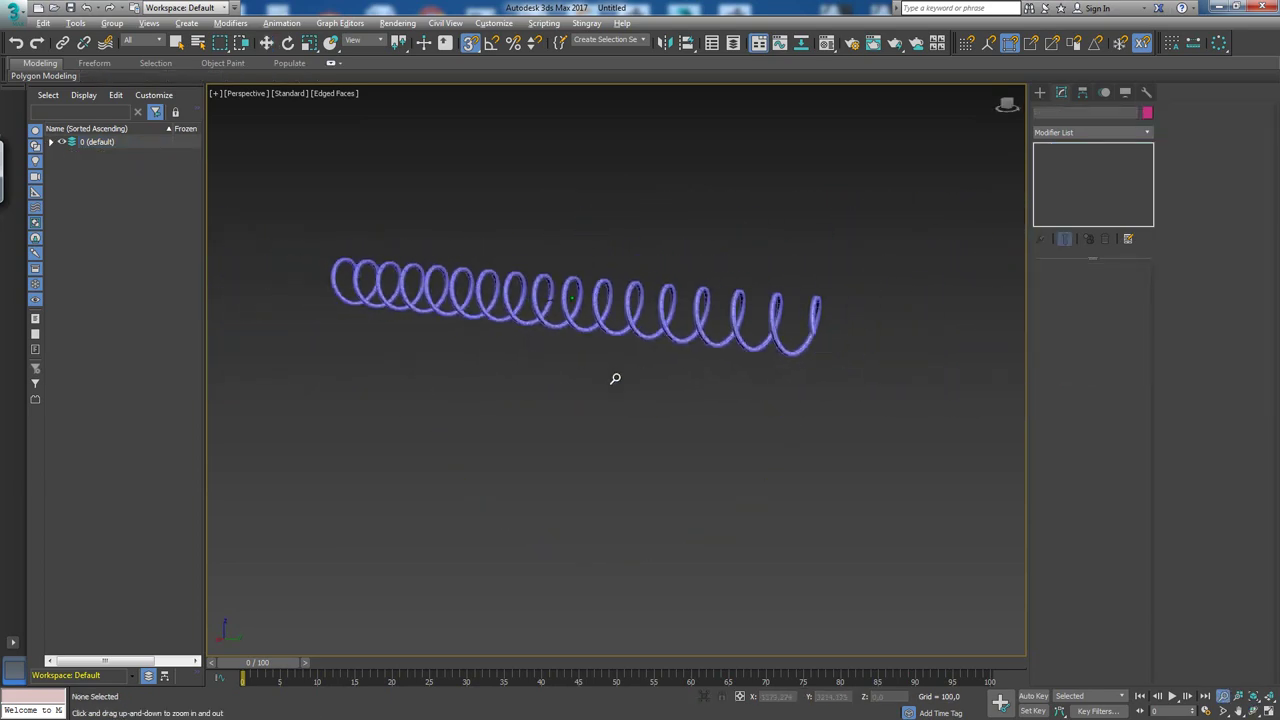
middle_drag(614, 377, 607, 294)
key(w)
drag(649, 305, 1053, 375)
click(643, 422)
Delete the copied spring and the remaining extra spring, keeping Spring001.
scroll(660, 330, down, 1)
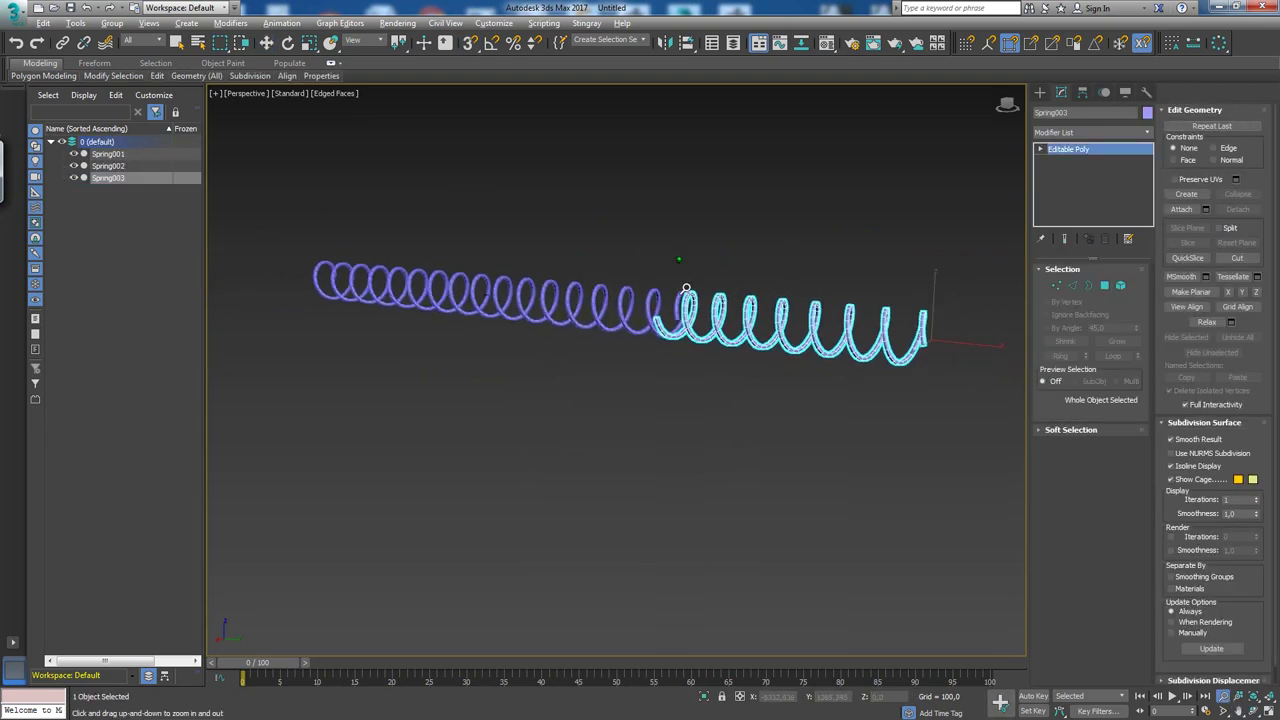
scroll(714, 295, down, 2)
key(Delete)
click(622, 300)
key(Delete)
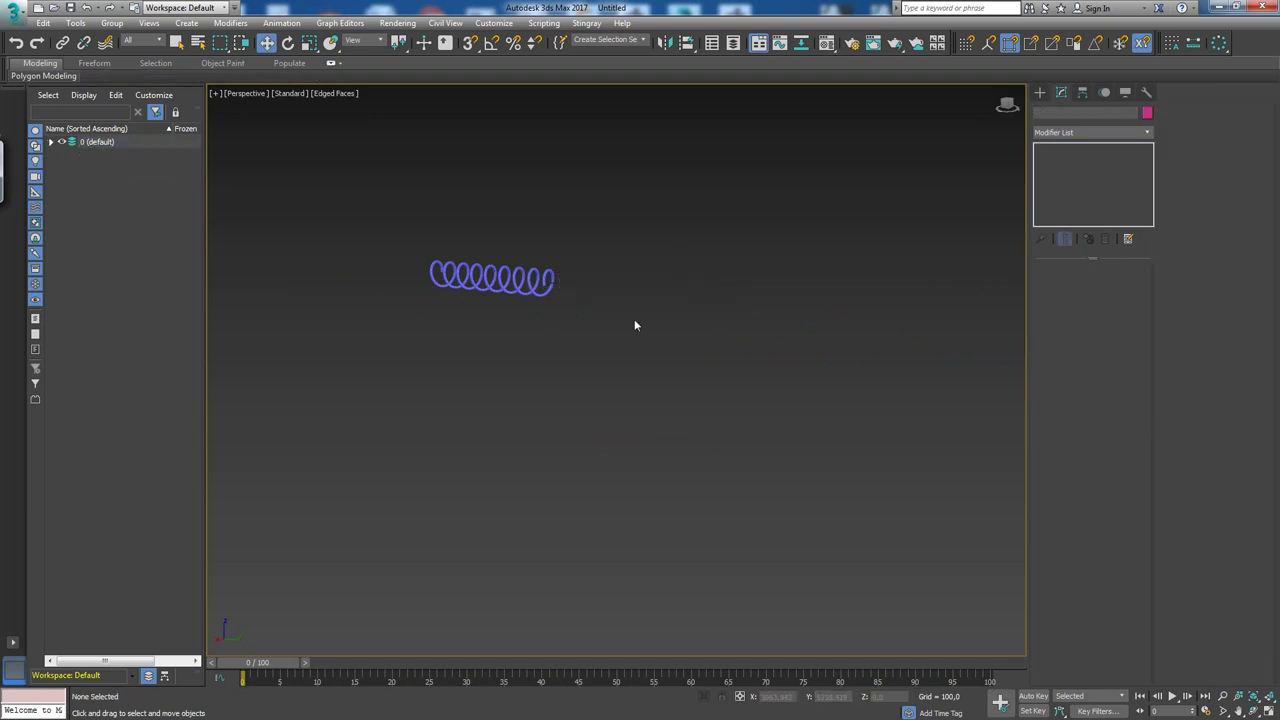
Fit Spring001 in view, select it, and switch to the four-viewport layout.
key(z)
alt+middle_drag(531, 303, 573, 355)
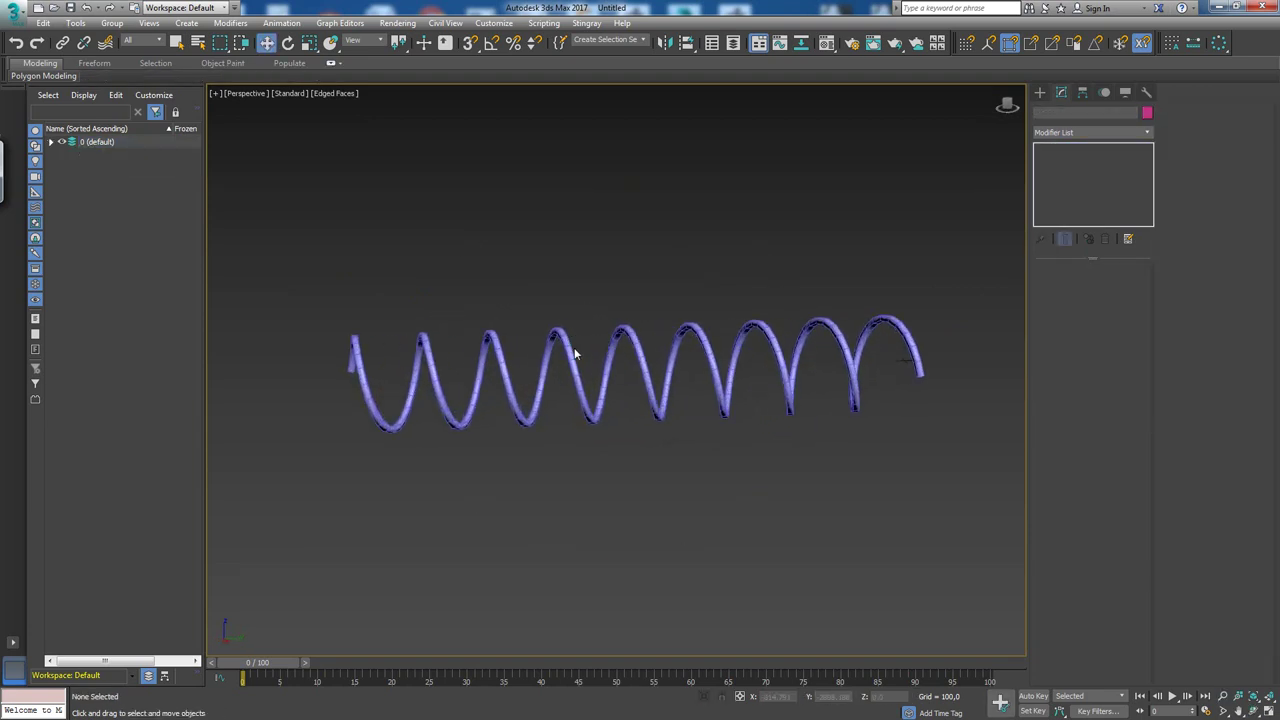
click(572, 355)
key(alt+w)
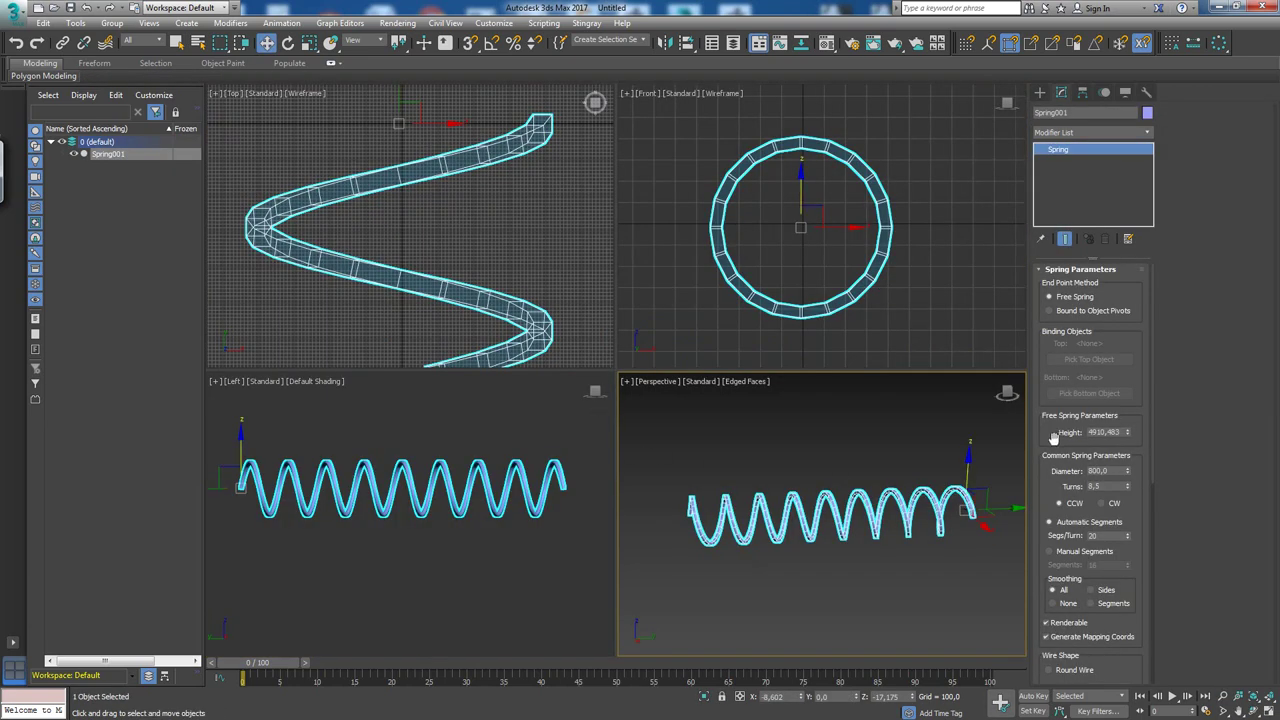
Set the spring's X and Z position to 0.
key(alt+w)
scroll(700, 258, up, 2)
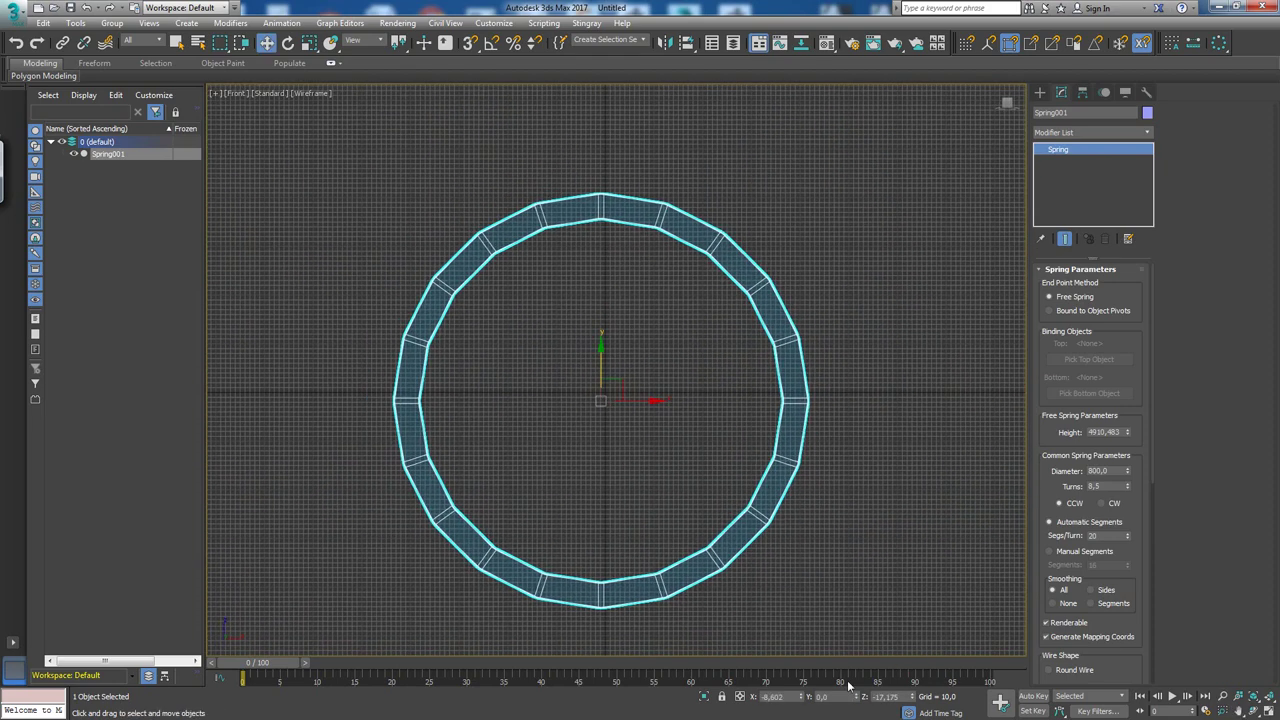
click(790, 697)
text(0)
key(Tab)
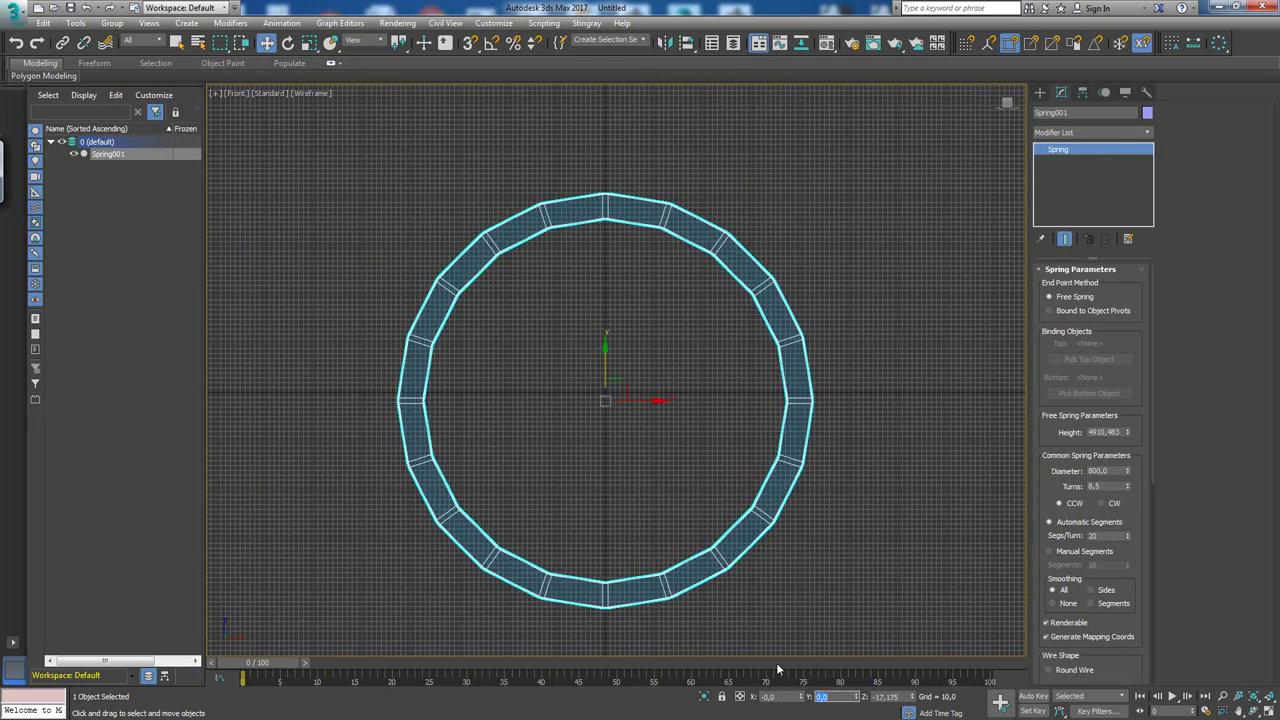
key(Tab)
text(0)
key(Return)
Convert the spring to an Editable Poly.
right_click(704, 214)
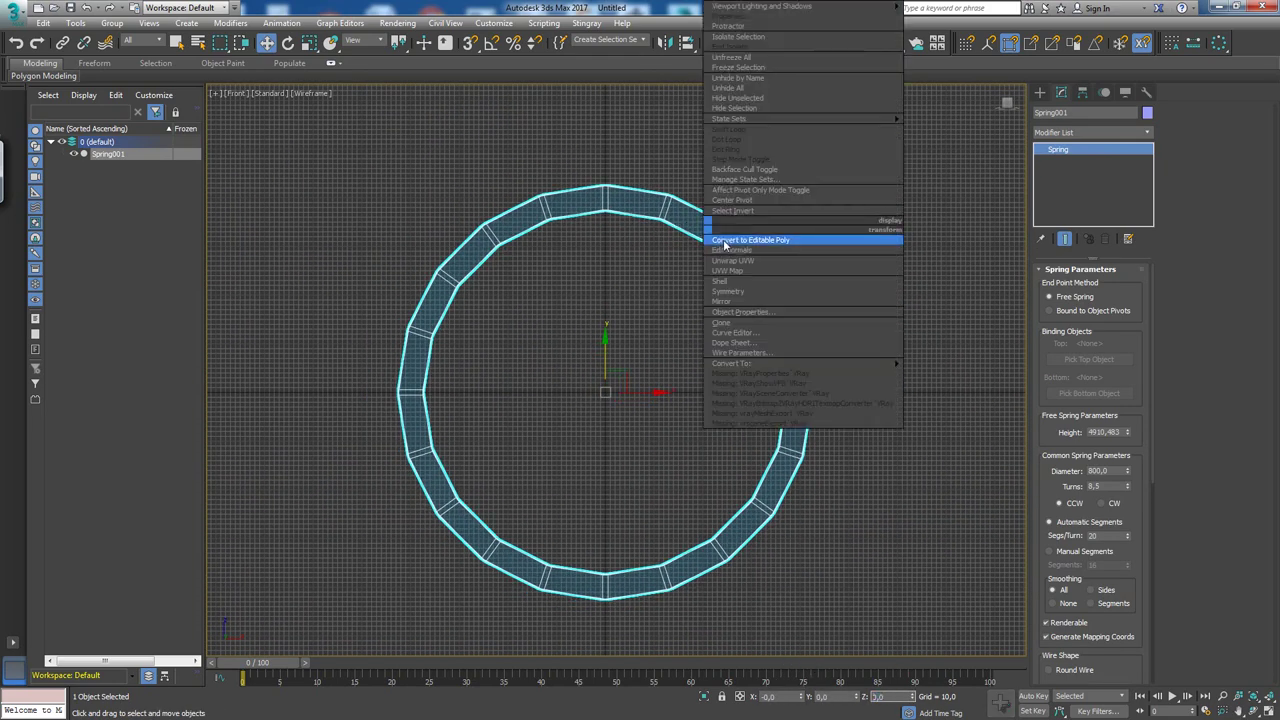
click(728, 246)
middle_drag(683, 246, 707, 311)
scroll(707, 311, up, 2)
key(w)
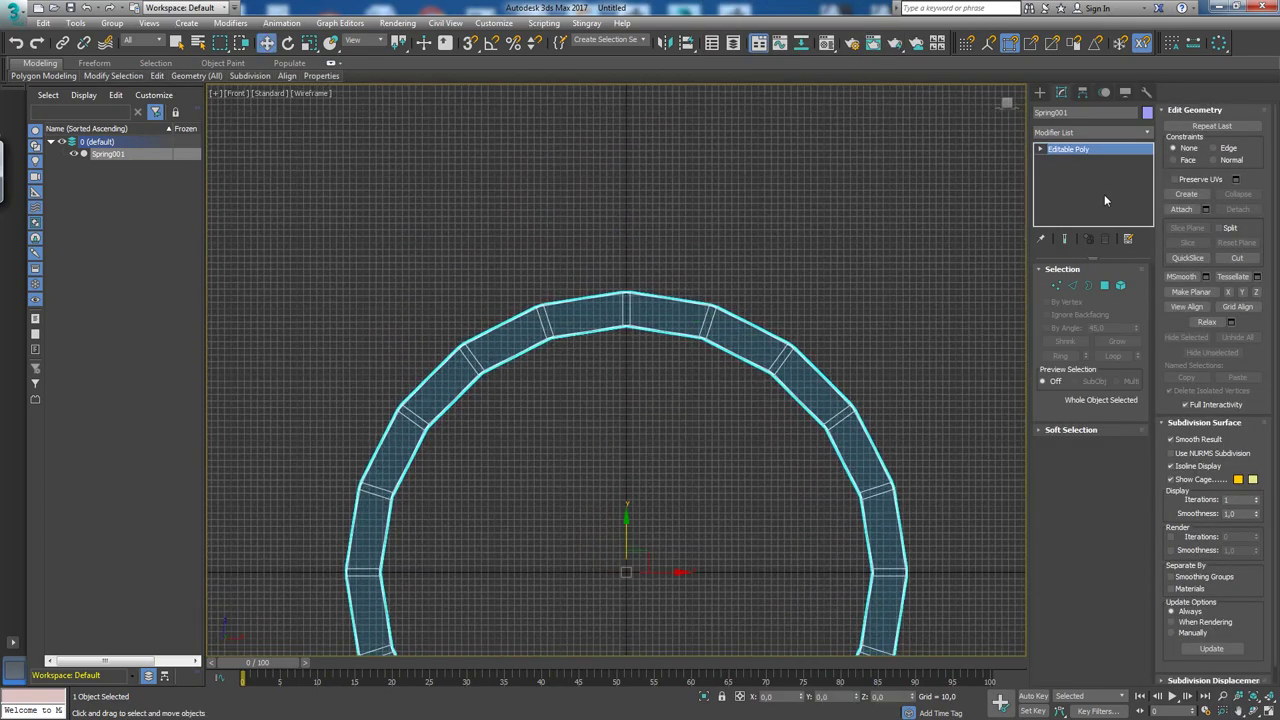
Frame the ring in the front view and enter Vertex sub-object mode.
click(1147, 131)
click(1147, 131)
key(alt+z)
drag(743, 331, 726, 391)
mouse_move(669, 323)
mouse_down()
mouse_move(694, 266)
mouse_move(666, 249)
mouse_move(660, 263)
mouse_up()
key(1)
key(alt+z)
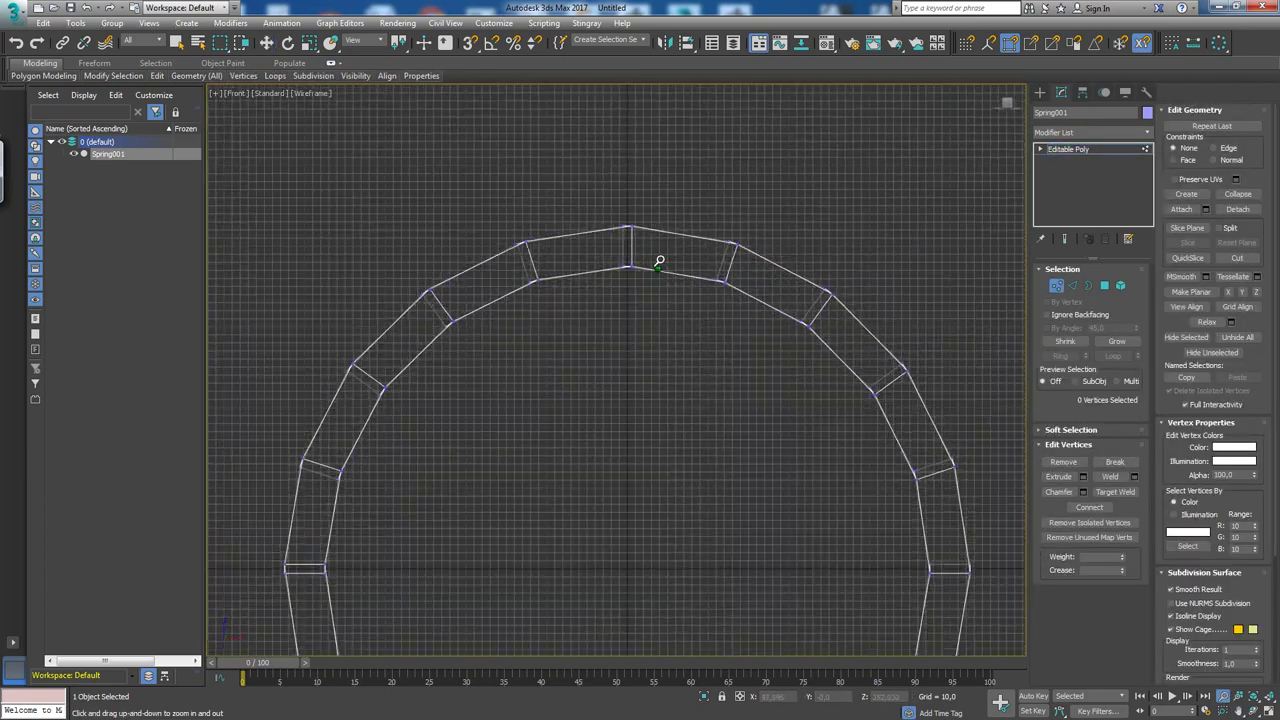
Box-select the top vertices of every coil and apply Make Planar.
right_click(583, 194)
drag(583, 194, 669, 249)
middle_drag(669, 249, 634, 289)
scroll(643, 286, up, 2)
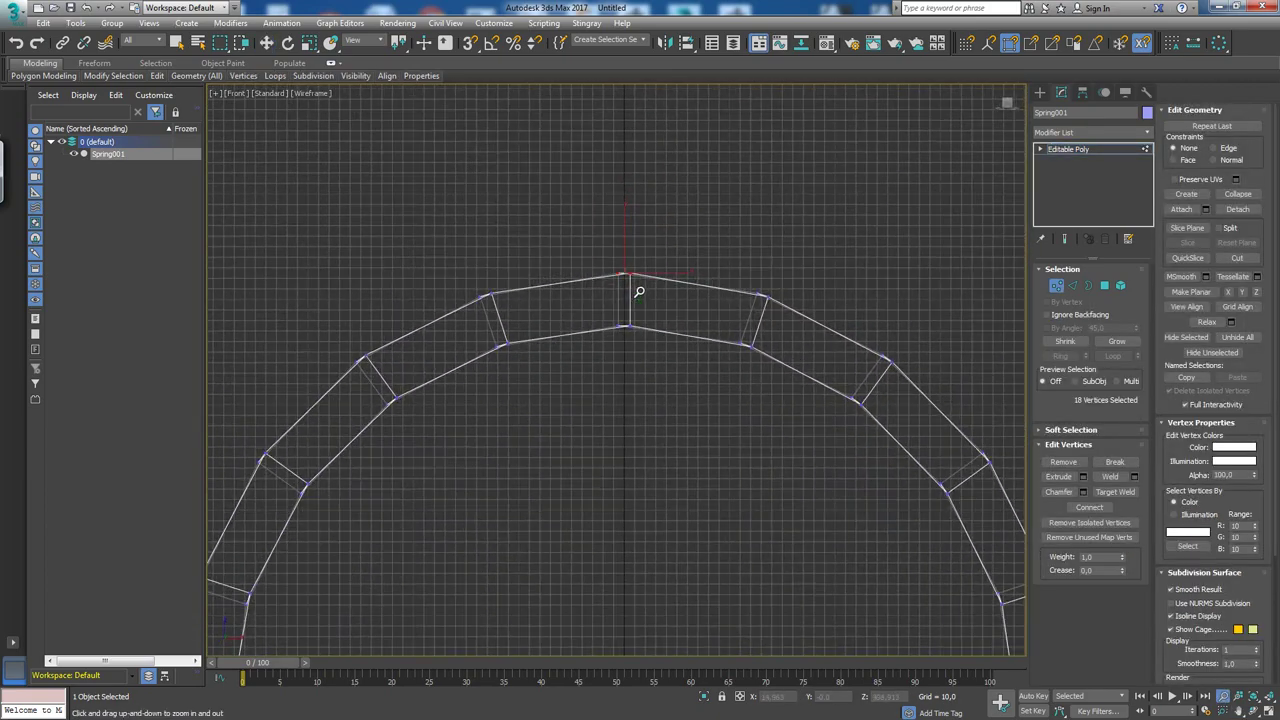
click(1229, 293)
Flatten the next two vertex rows along the arc, then check in Perspective.
click(760, 297)
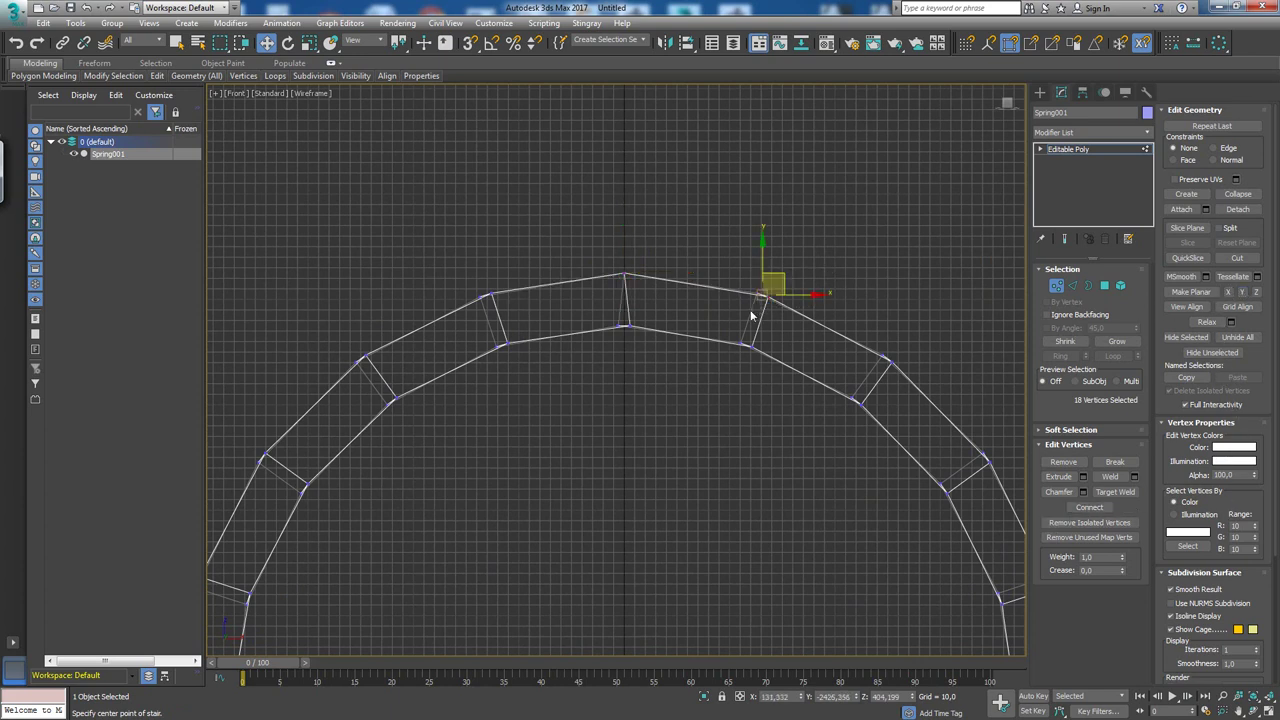
click(1229, 293)
middle_drag(770, 385, 628, 350)
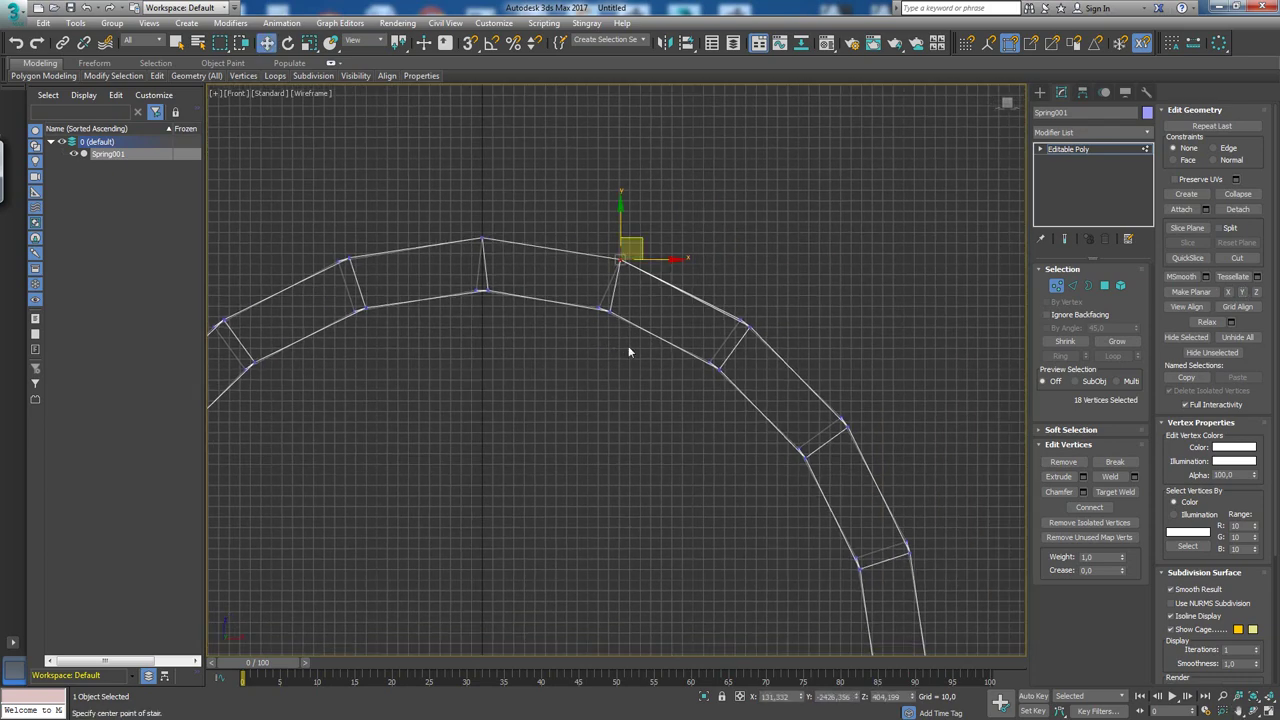
click(740, 335)
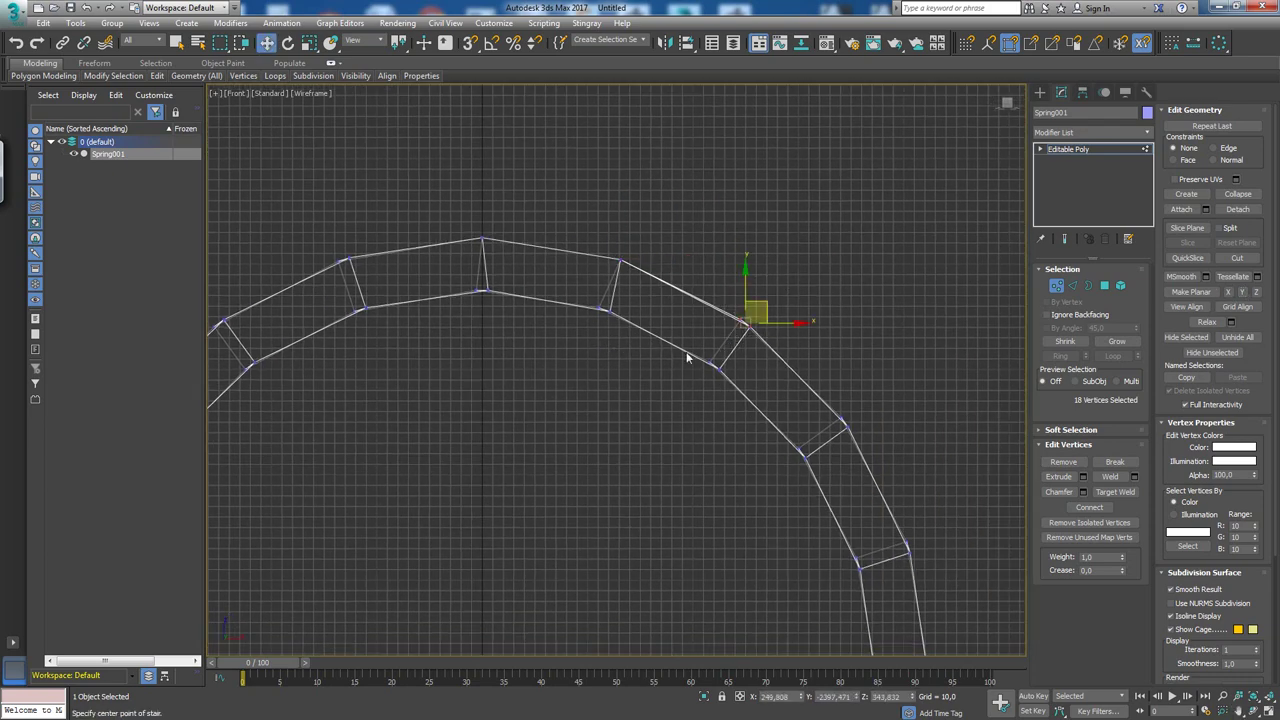
click(1241, 293)
click(1241, 293)
key(alt+w)
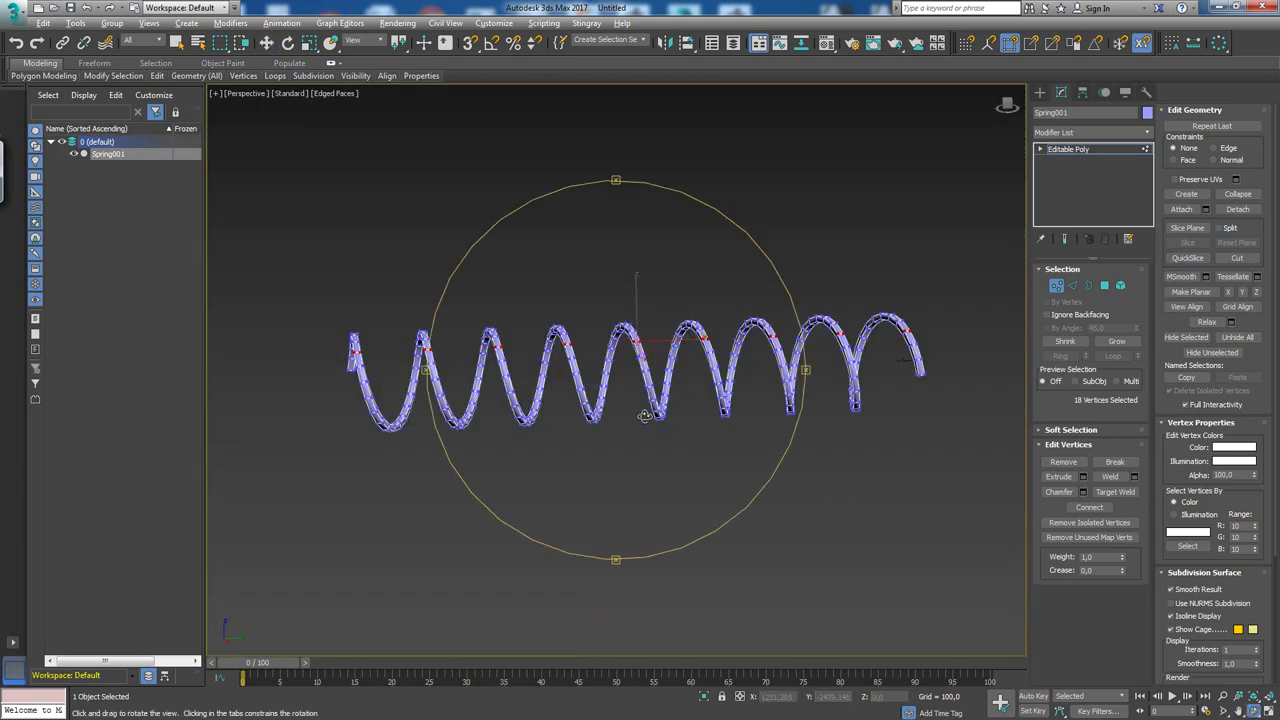
alt+middle_drag(700, 420, 629, 328)
Restore the four-viewport layout with the front view active and clear the vertex selection.
key(alt+w)
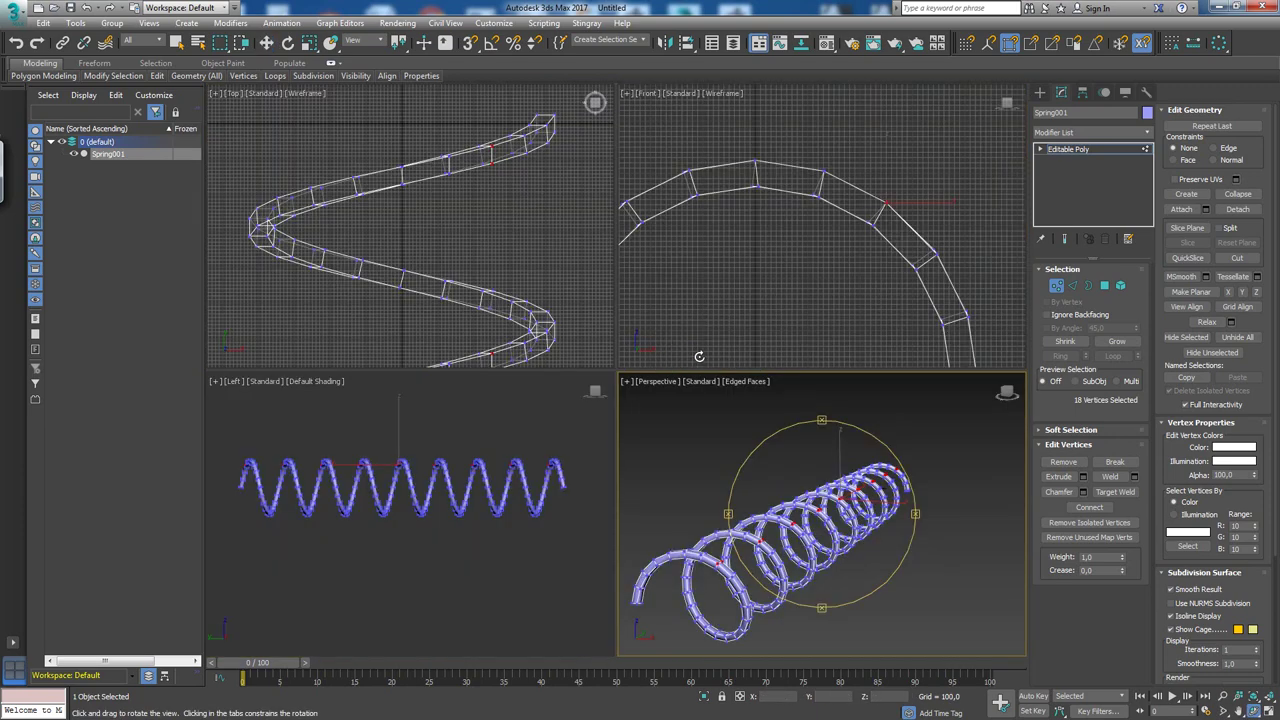
click(723, 251)
key(alt+w)
key(alt+w)
key(alt+z)
scroll(770, 287, down, 3)
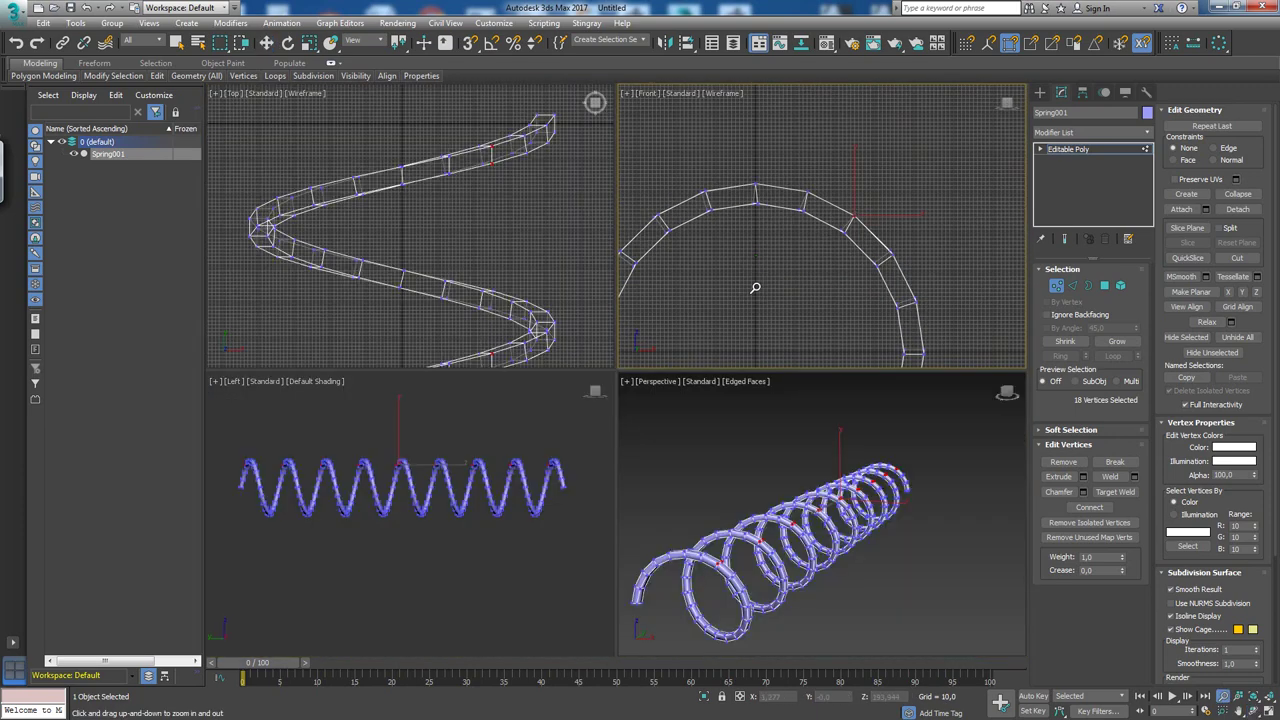
scroll(814, 206, down, 2)
scroll(860, 190, down, 2)
key(w)
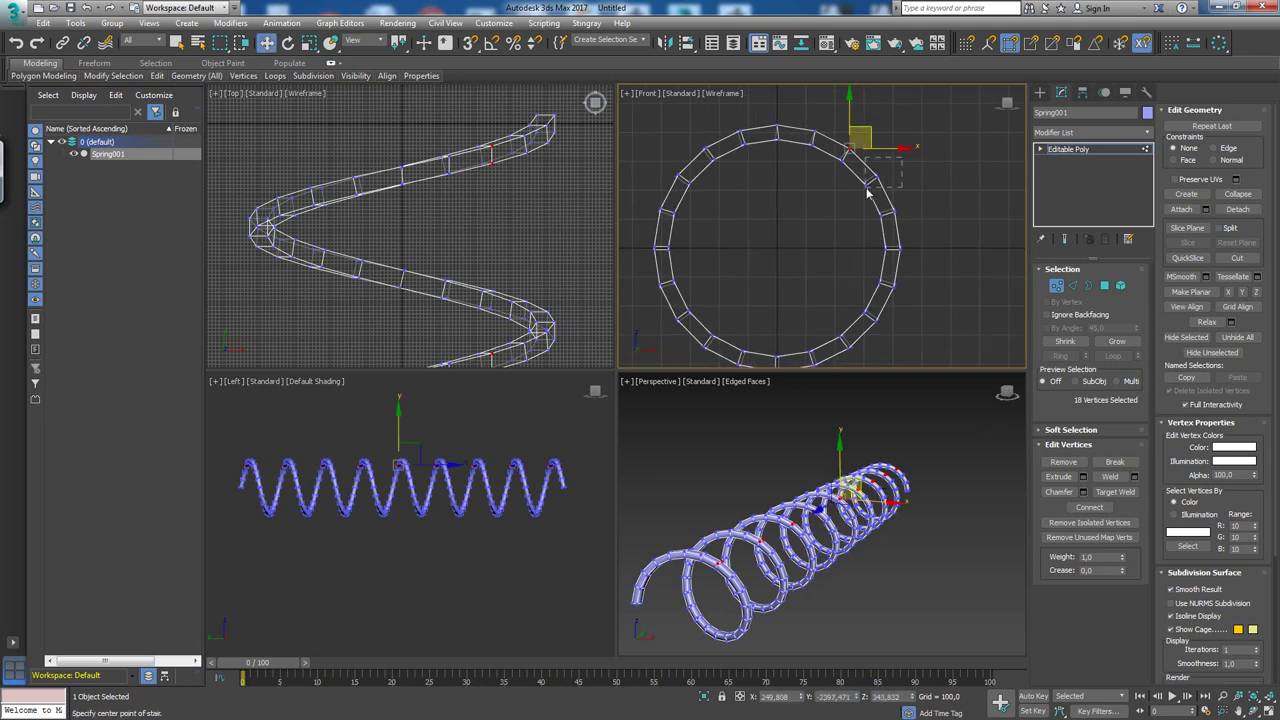
click(887, 178)
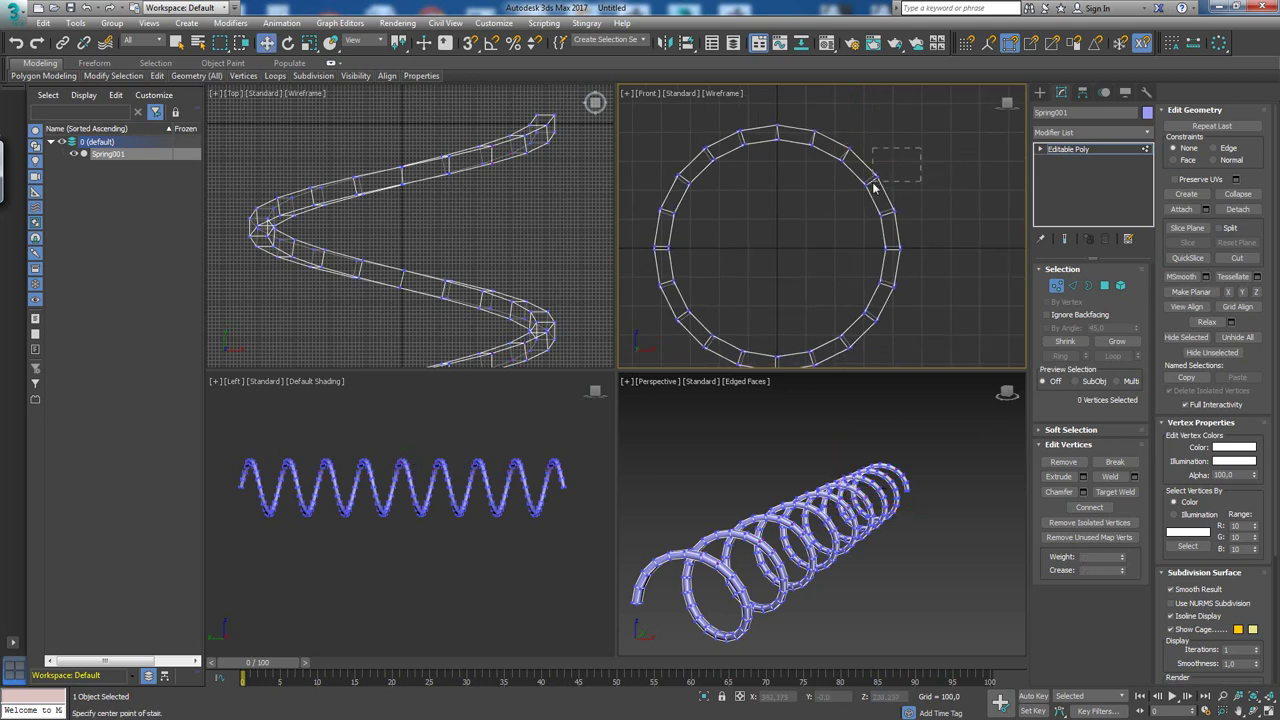
Flatten the next vertex row on the ring's right side, undoing an accidental vertex change.
mouse_move(886, 168)
mouse_down()
mouse_move(868, 188)
mouse_move(900, 220)
mouse_move(894, 258)
mouse_up()
click(1243, 291)
click(1241, 292)
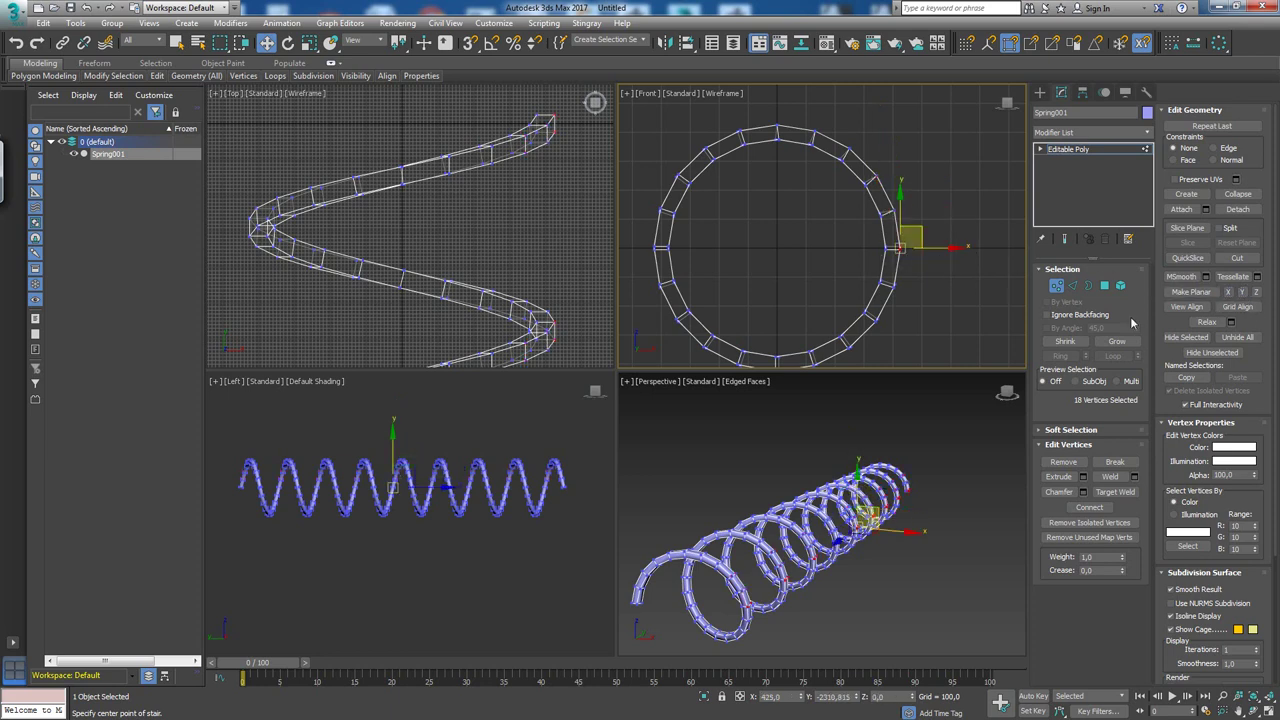
middle_drag(847, 278, 851, 260)
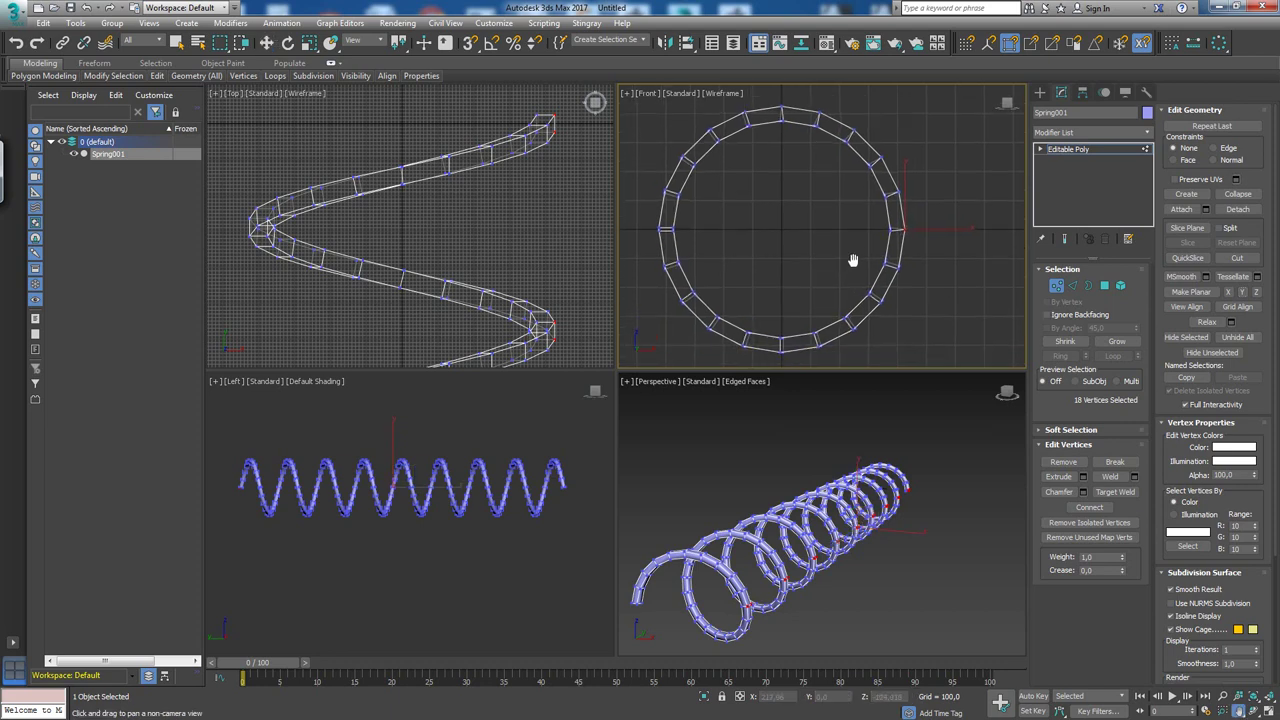
drag(897, 285, 896, 286)
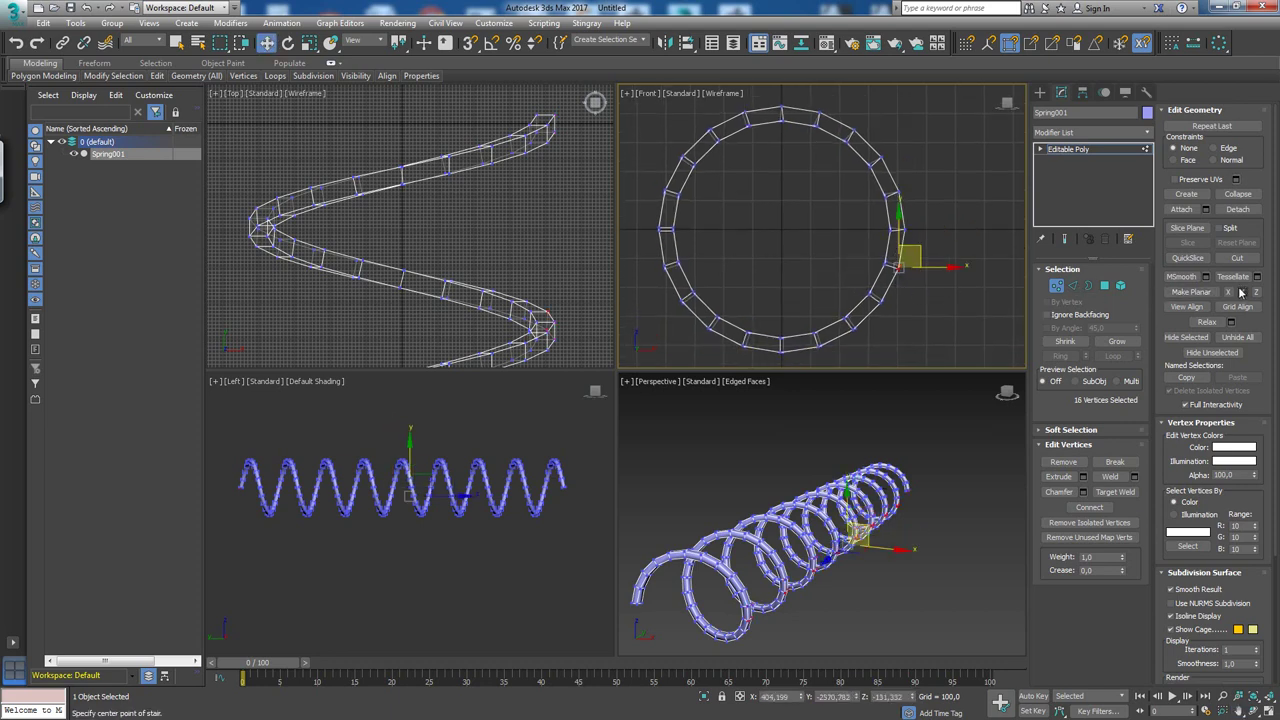
key(ctrl+z)
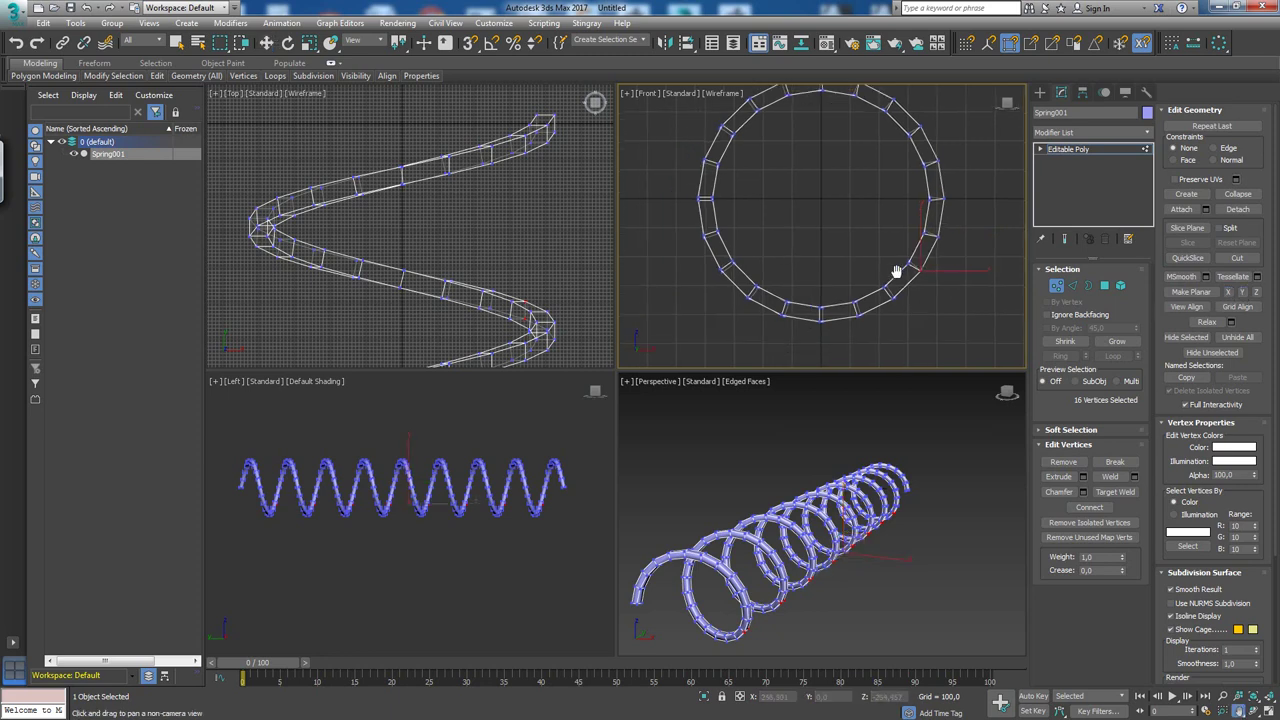
middle_drag(862, 300, 902, 272)
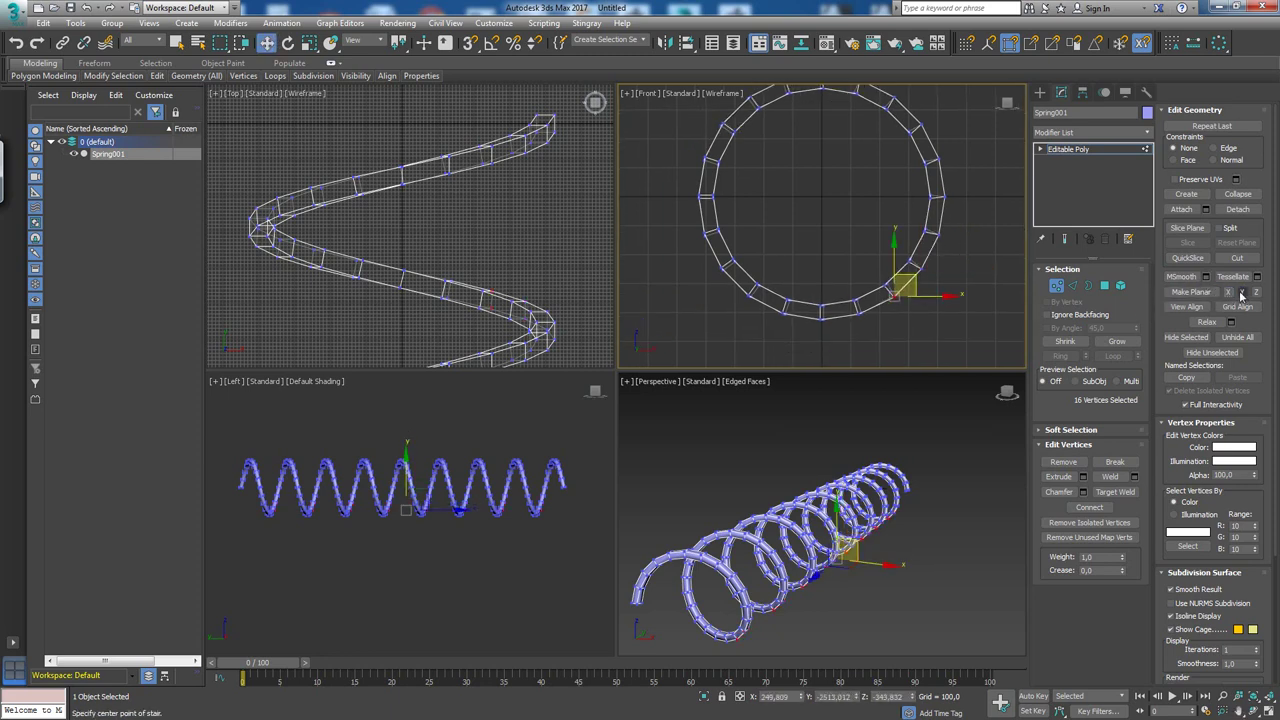
Flatten the vertex rows around the bottom and left side of the ring.
click(848, 310)
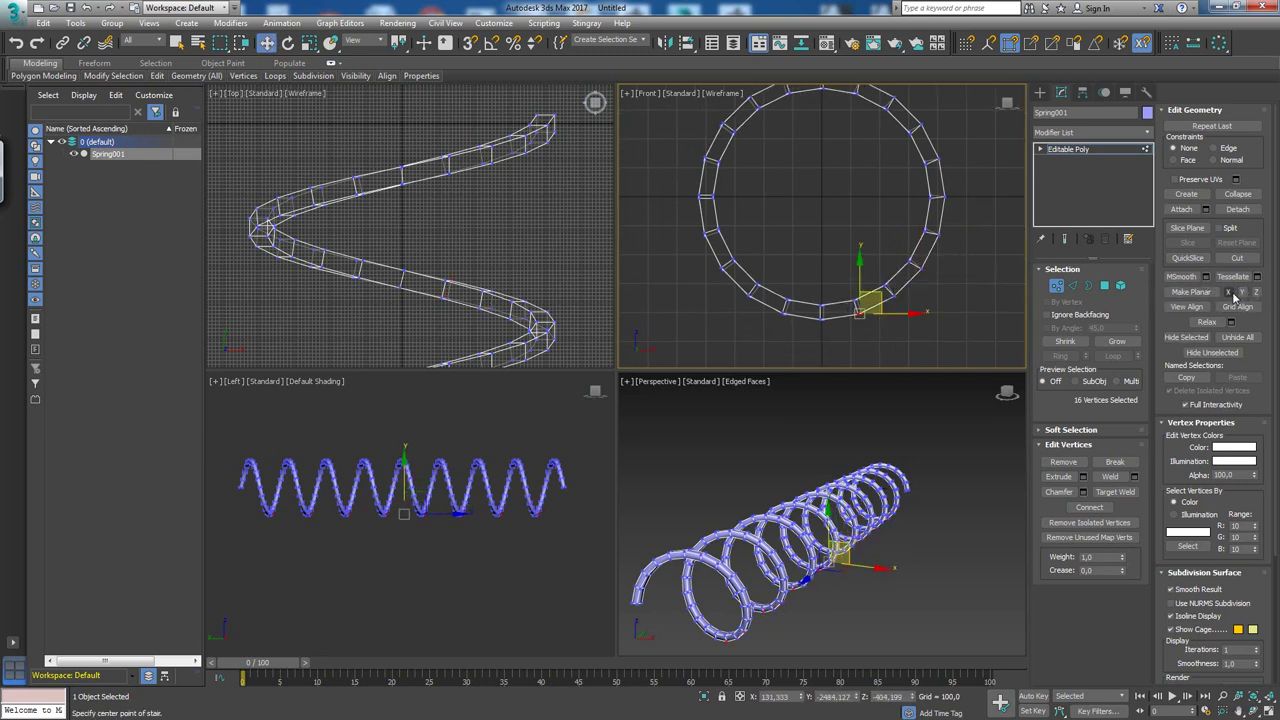
click(815, 318)
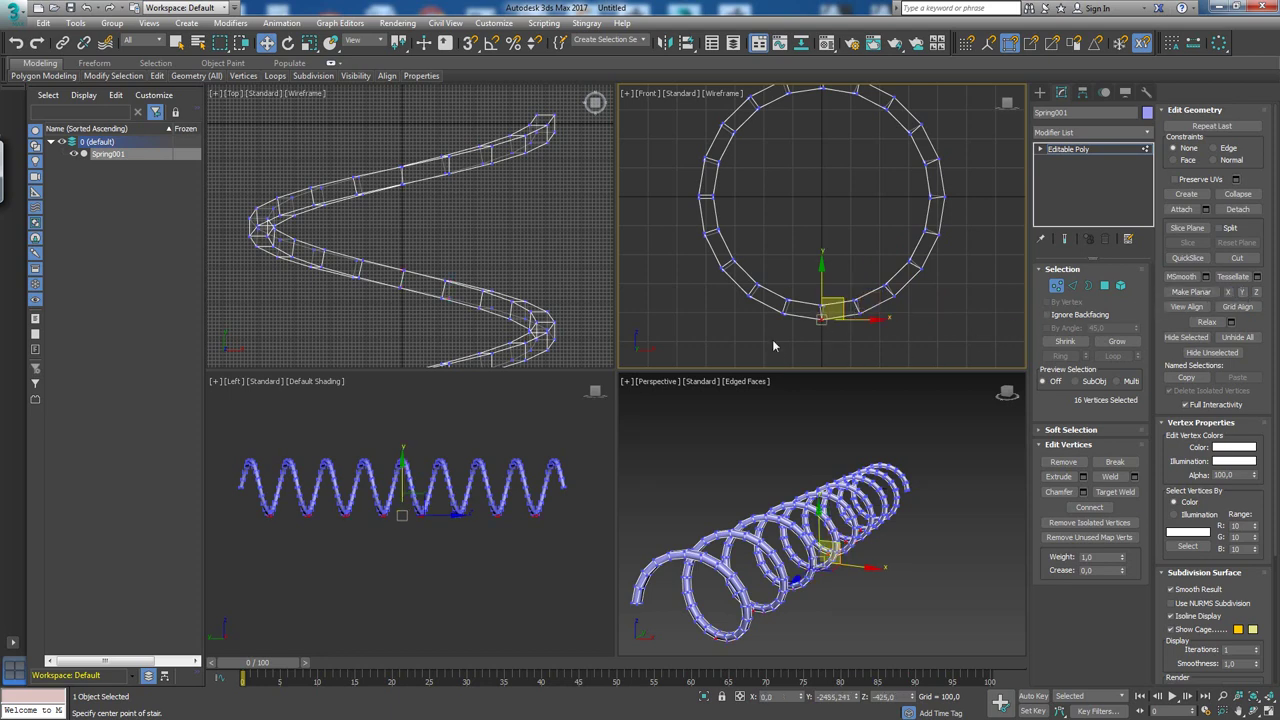
click(778, 317)
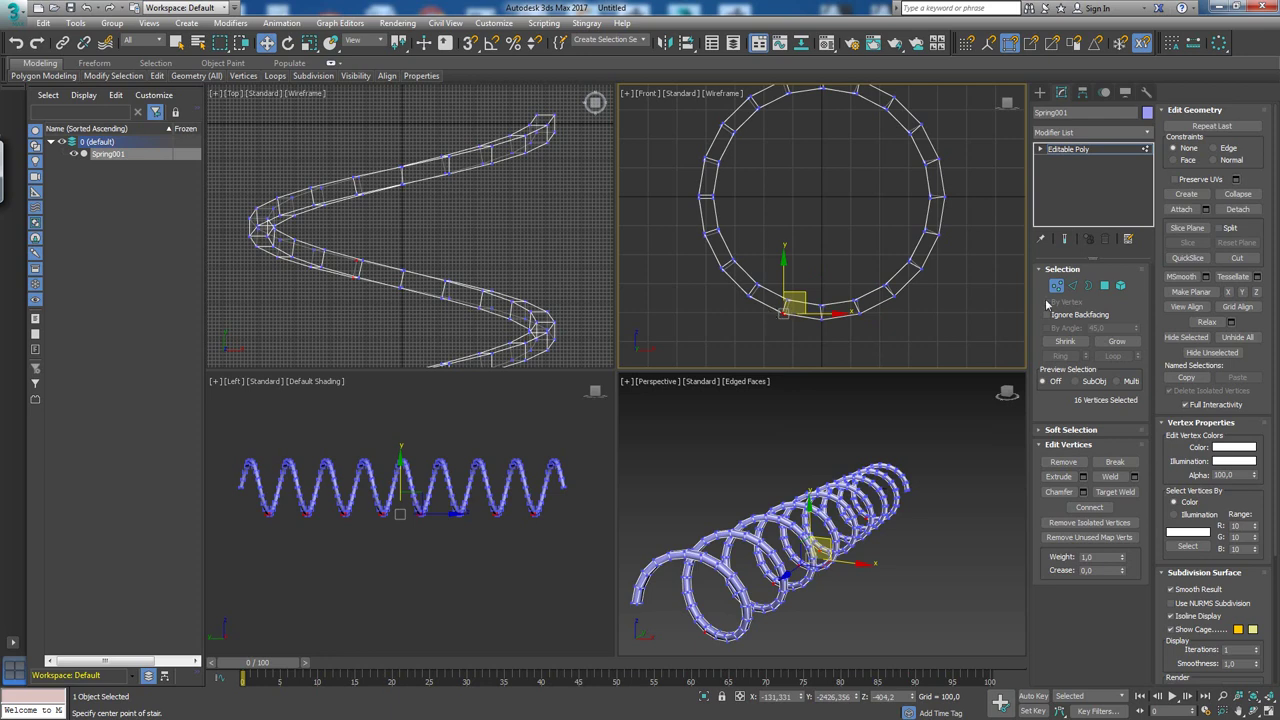
click(749, 296)
click(1240, 292)
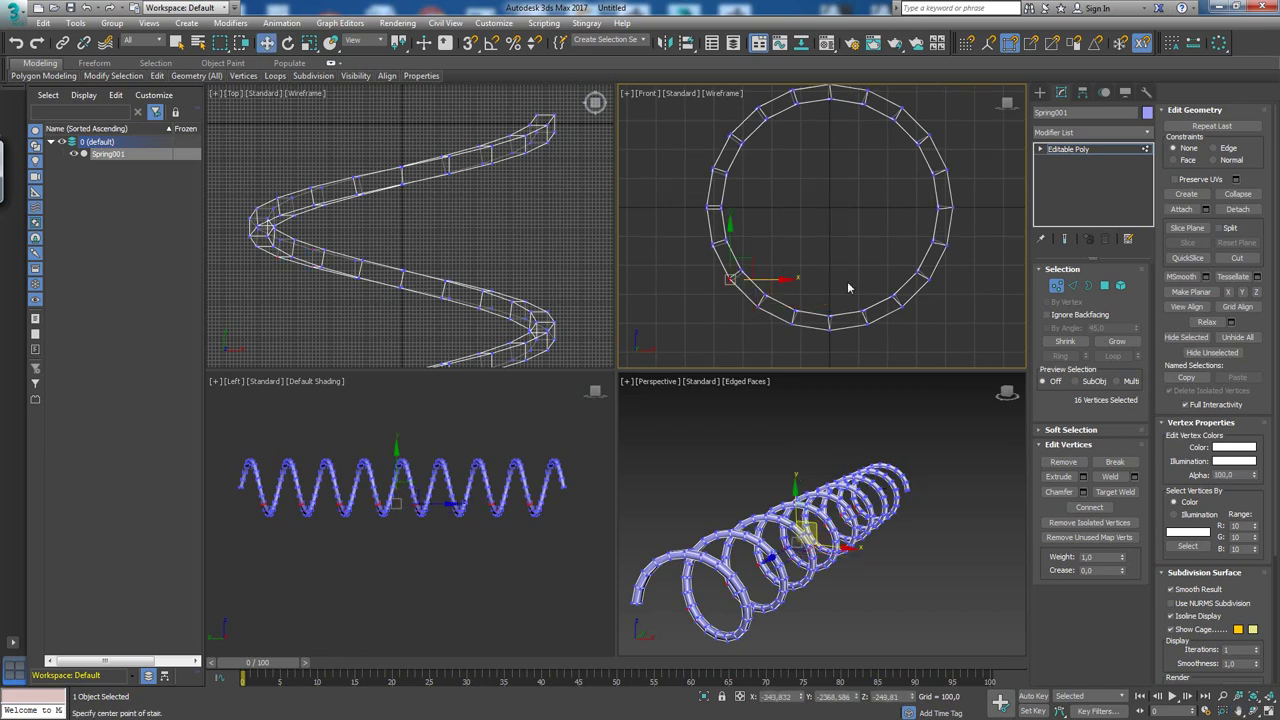
click(1217, 292)
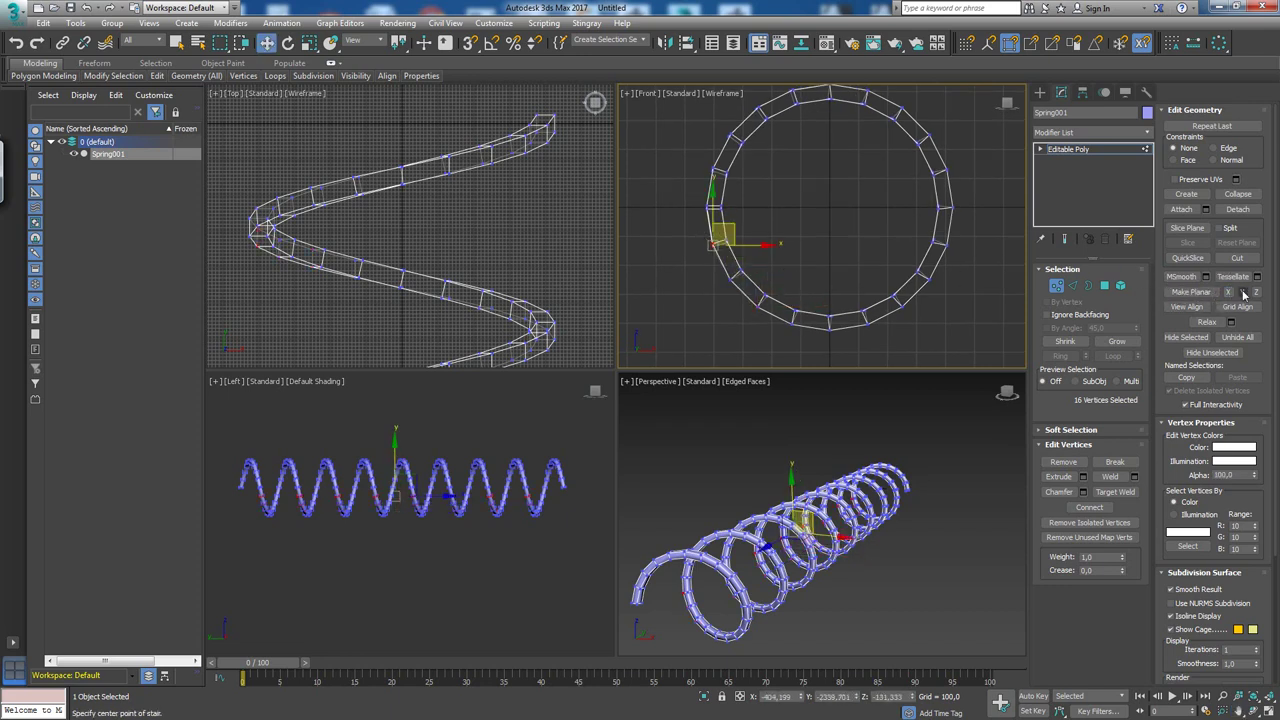
drag(702, 198, 722, 216)
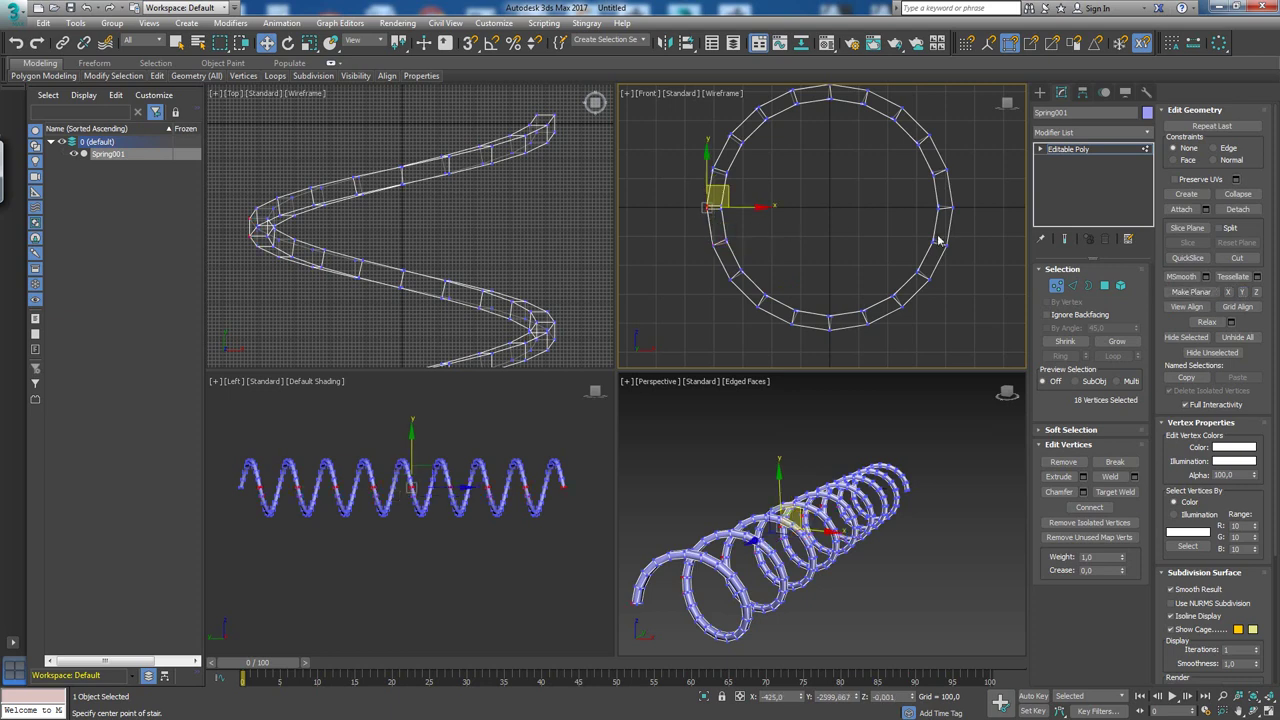
click(1245, 293)
Flatten the left-side row and select the top-left and top vertex rows.
click(1190, 291)
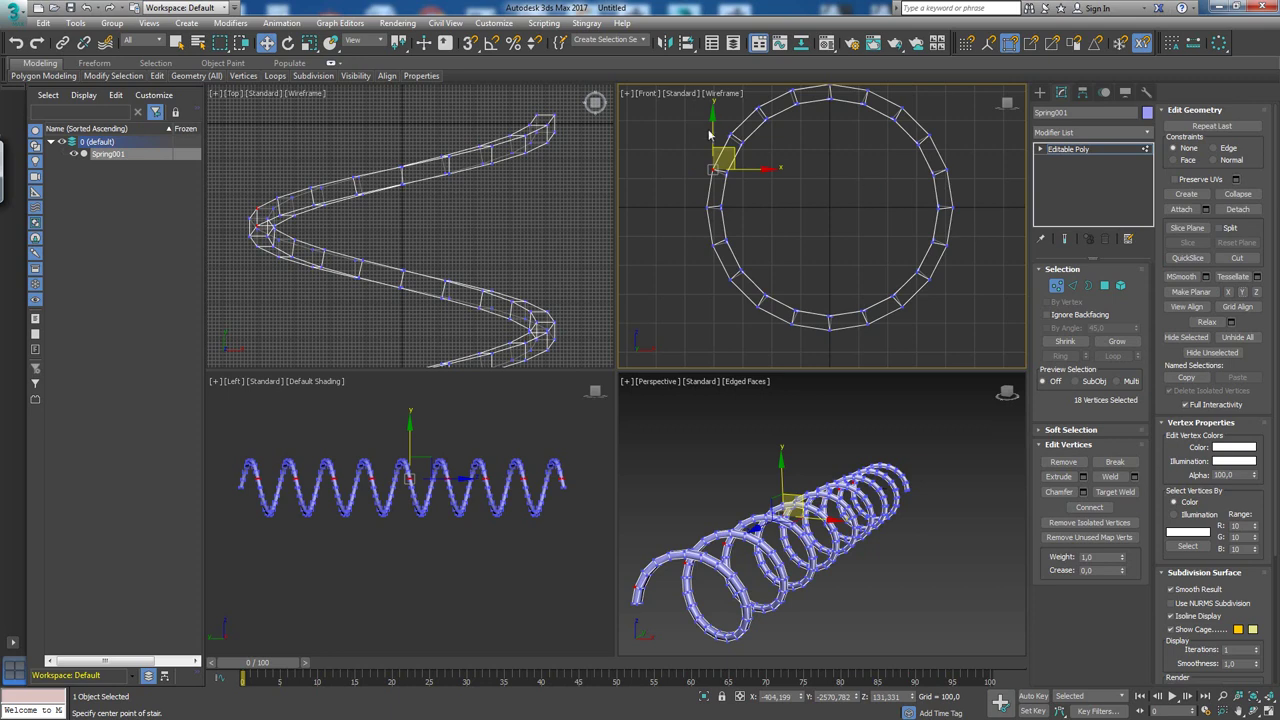
drag(709, 134, 745, 152)
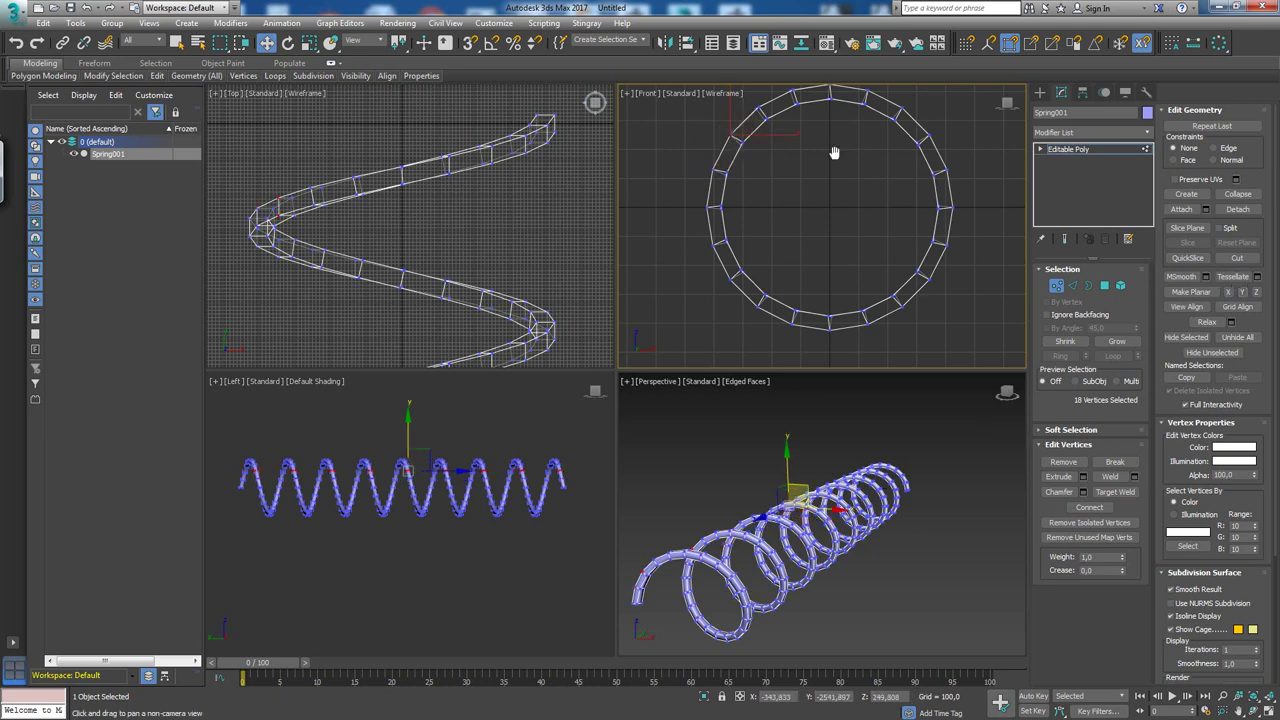
middle_drag(834, 152, 725, 197)
drag(742, 197, 730, 178)
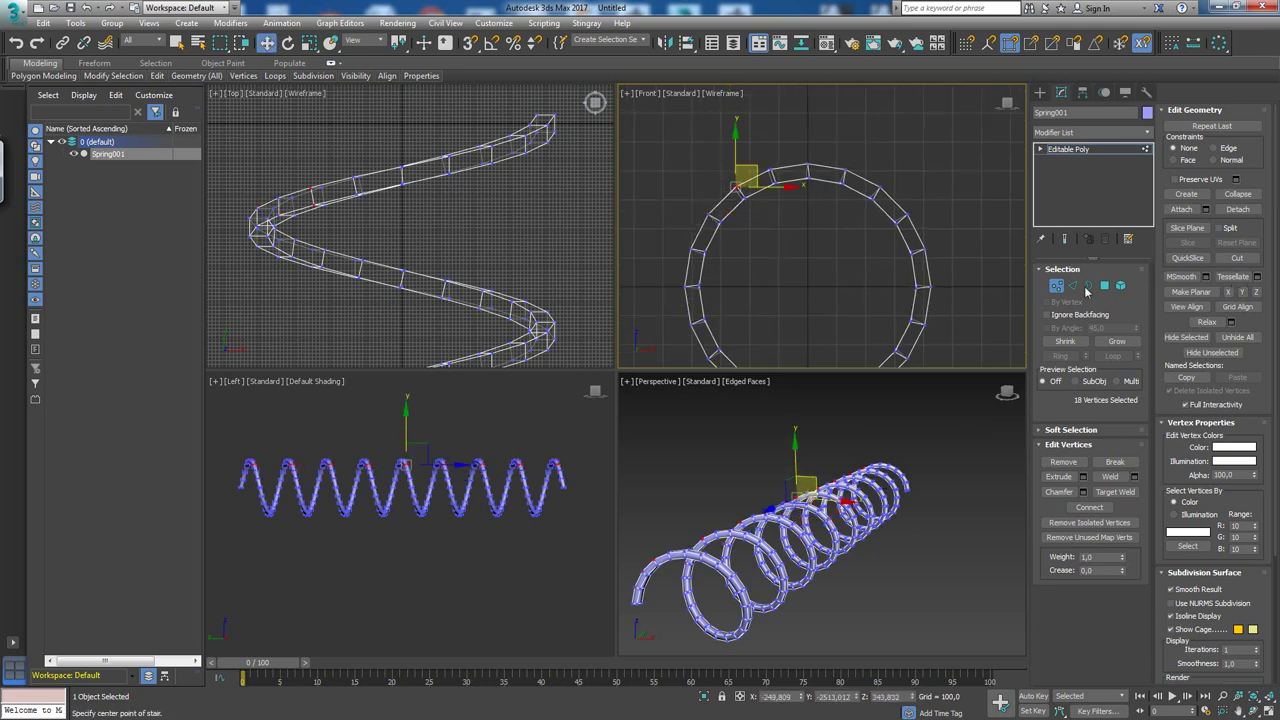
click(771, 172)
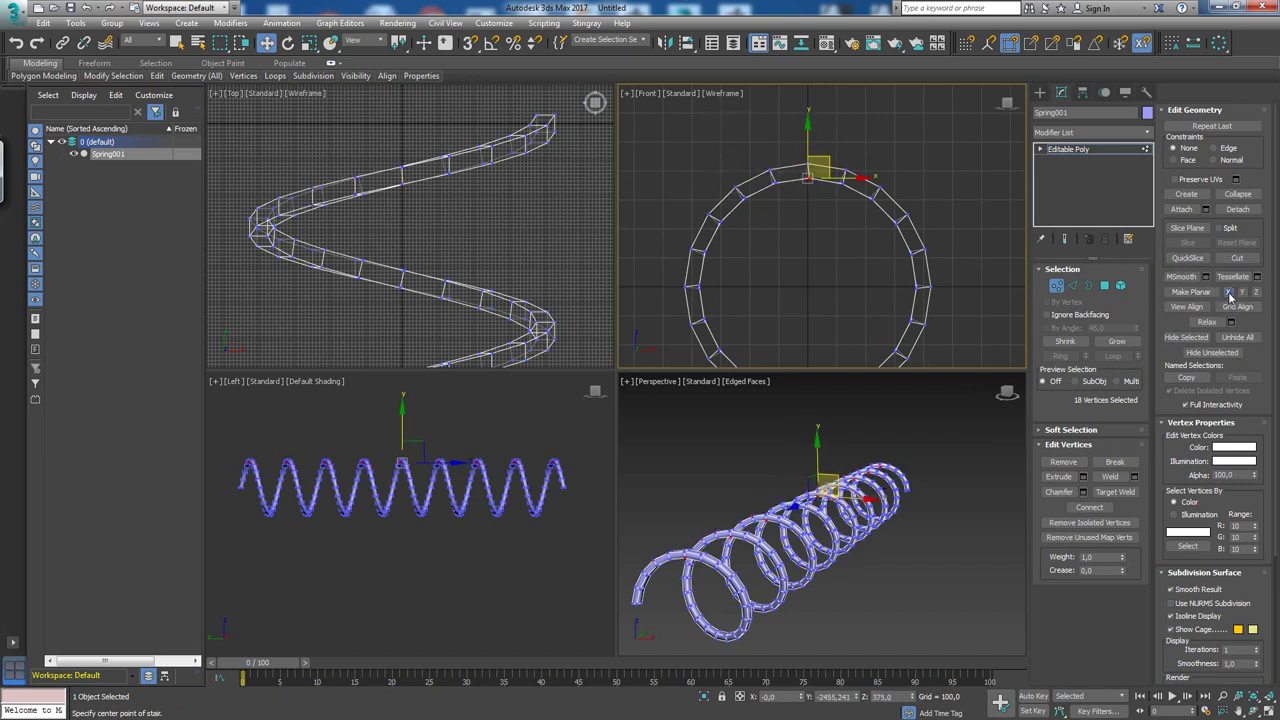
middle_drag(800, 179, 786, 176)
Move the stray top vertices down onto the ring and flatten that row.
key(w)
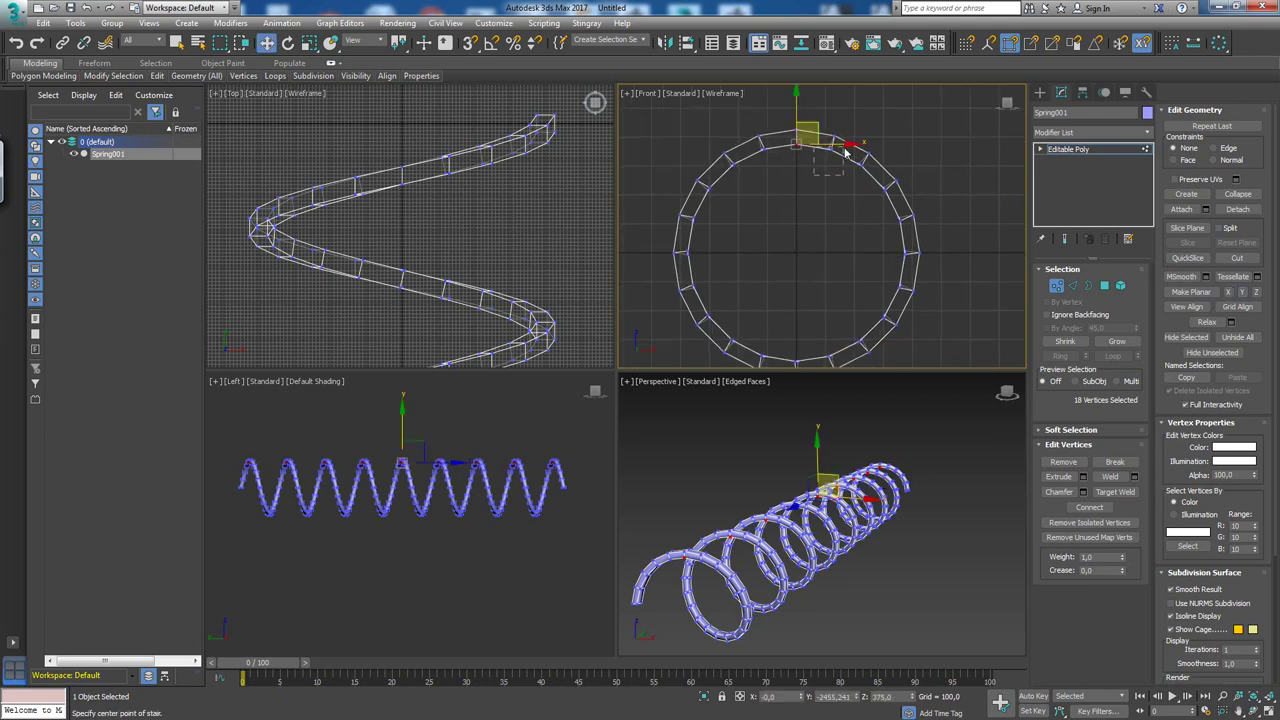
drag(845, 150, 879, 152)
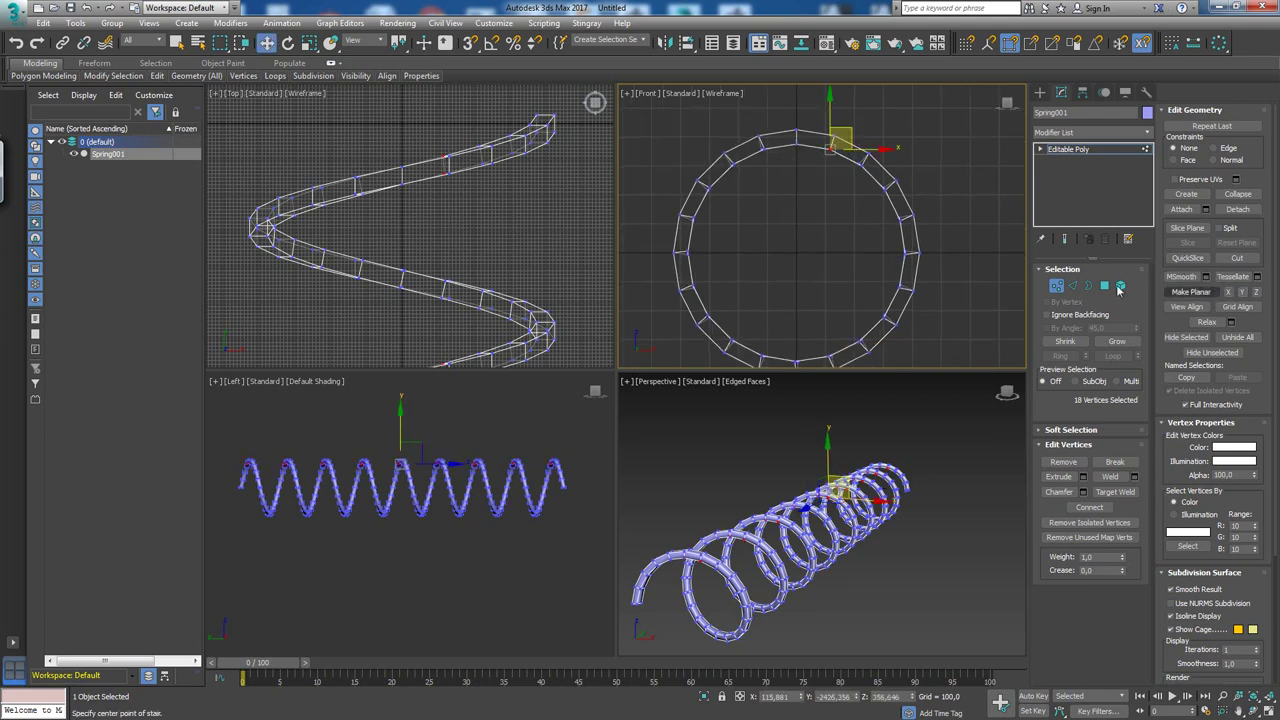
middle_drag(823, 163, 813, 147)
mouse_move(858, 148)
mouse_down()
mouse_move(886, 165)
mouse_move(876, 170)
mouse_up()
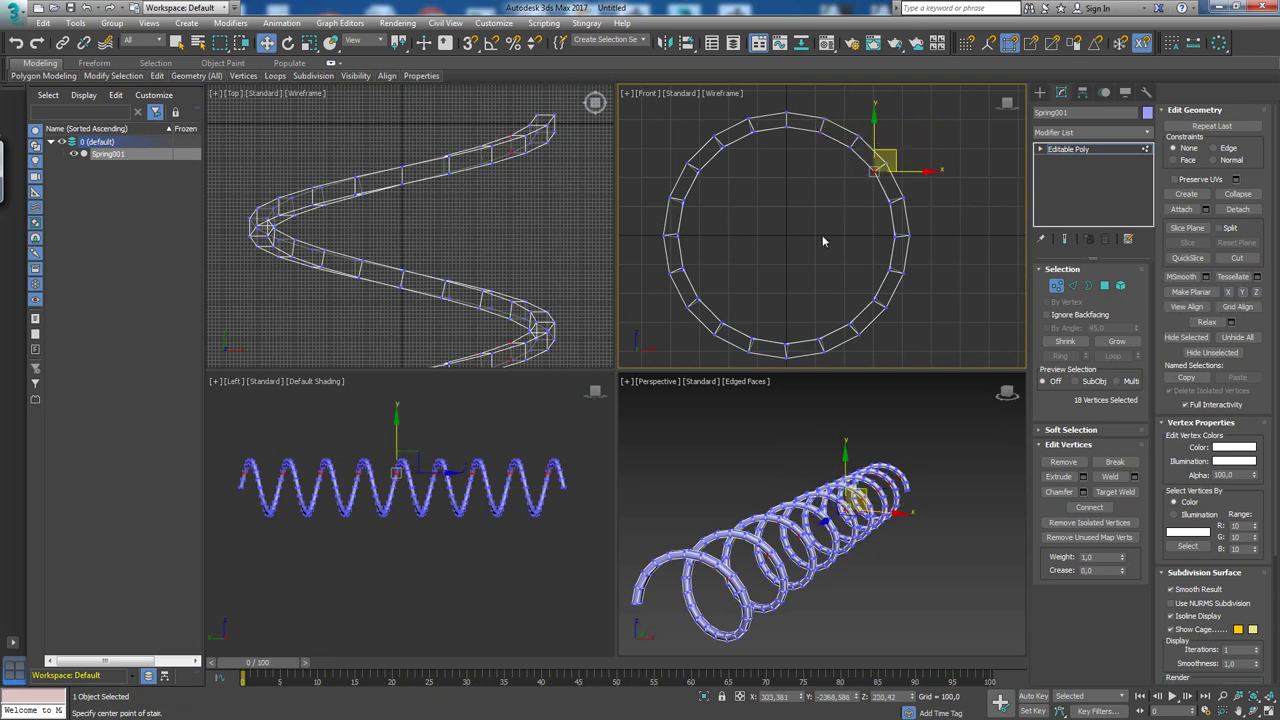
drag(878, 169, 893, 198)
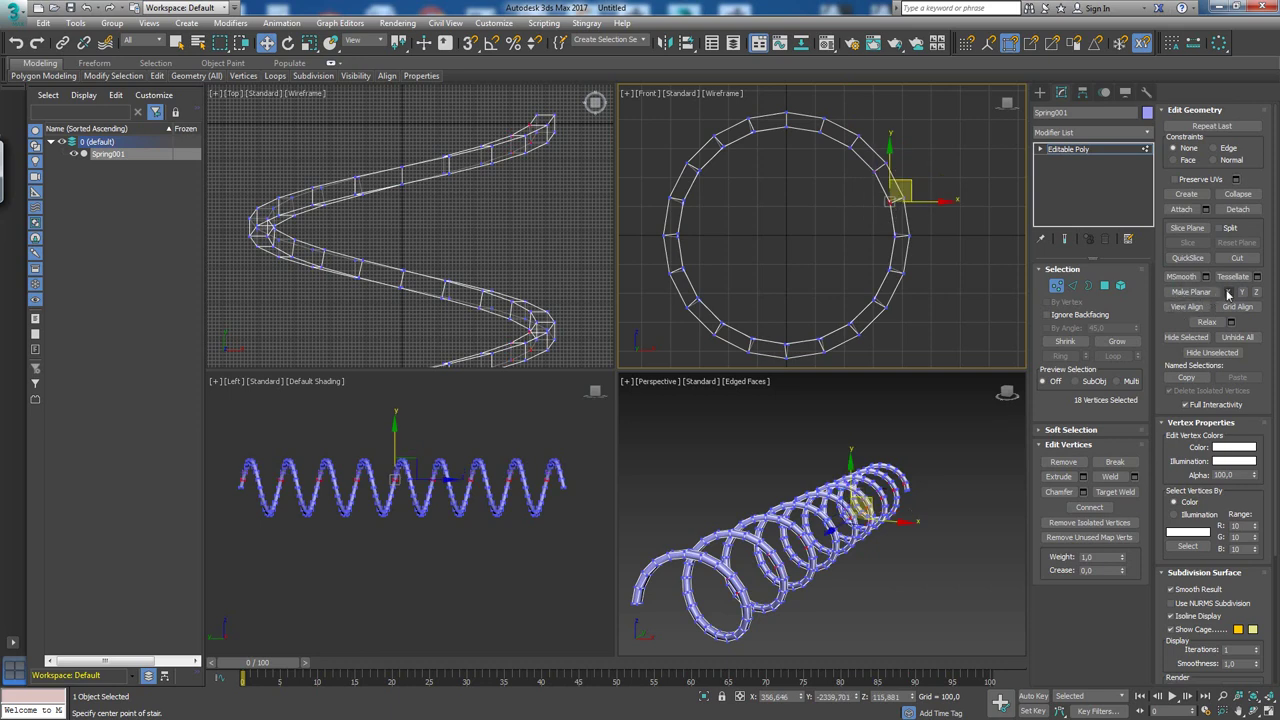
middle_drag(883, 230, 891, 200)
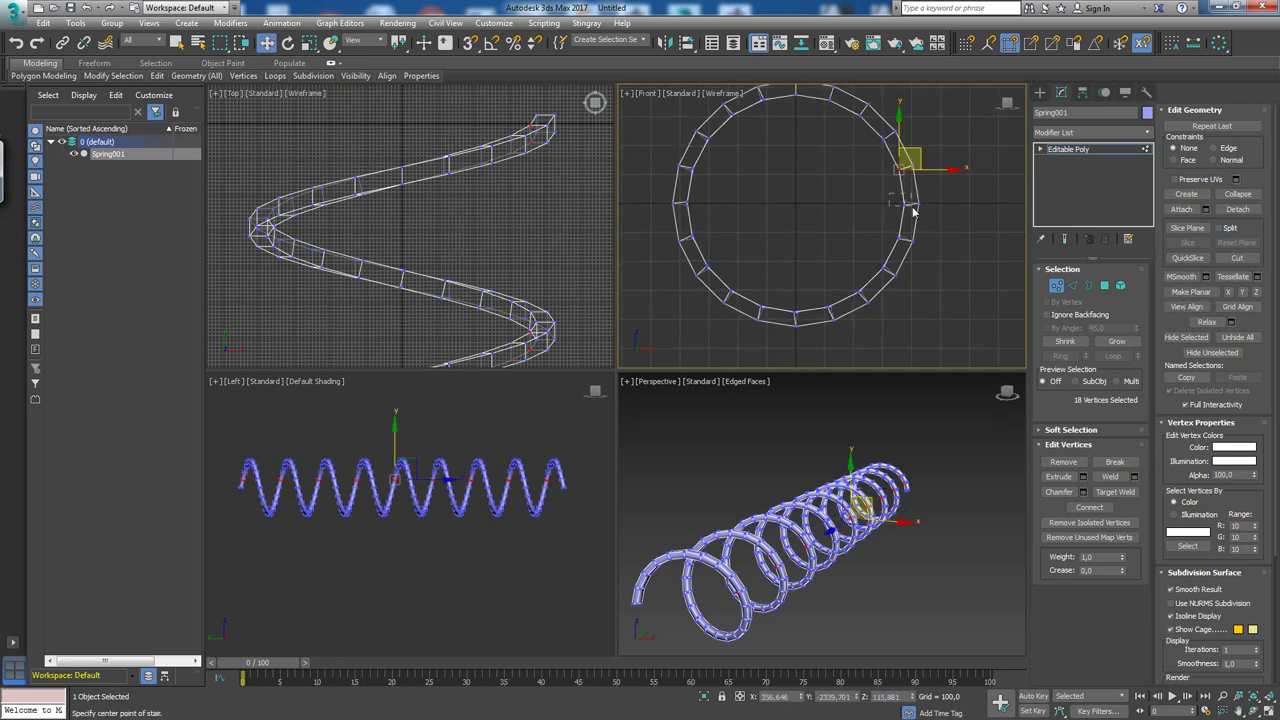
mouse_move(913, 211)
mouse_down()
mouse_move(905, 203)
mouse_move(905, 244)
mouse_up()
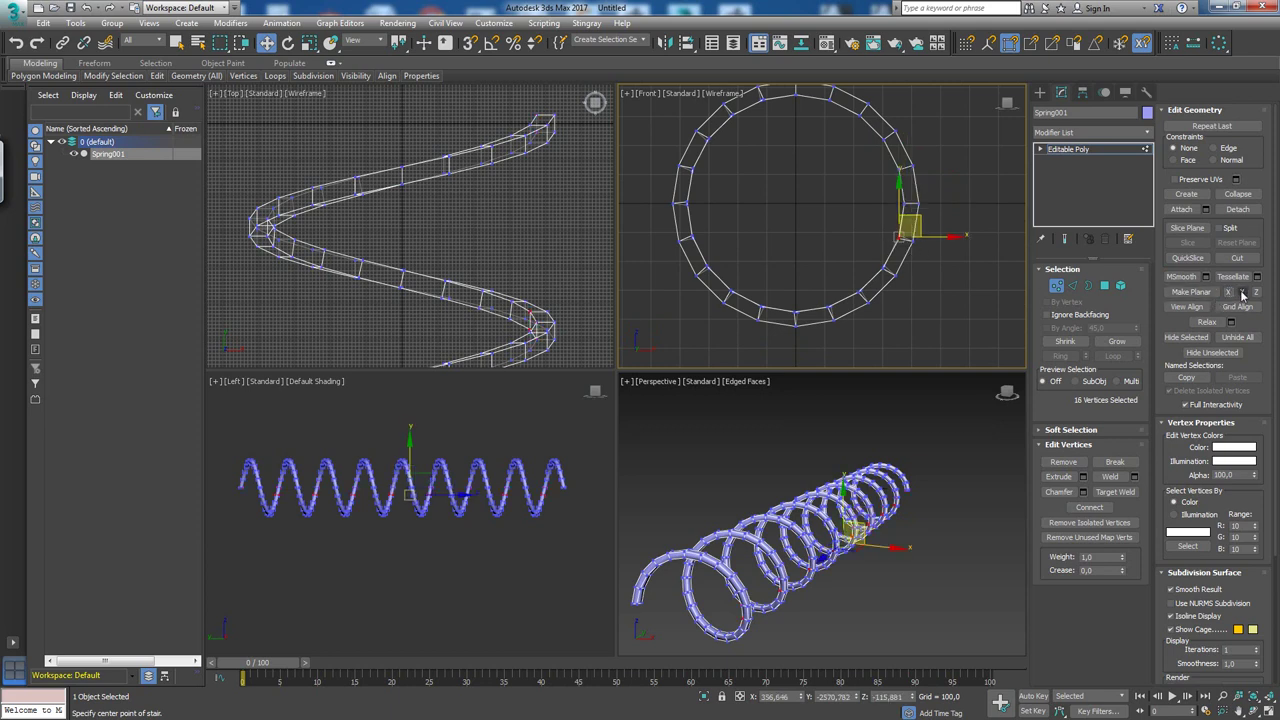
click(1242, 294)
Flatten the current row and select the next vertex row to the right.
middle_drag(894, 237, 916, 214)
click(1232, 309)
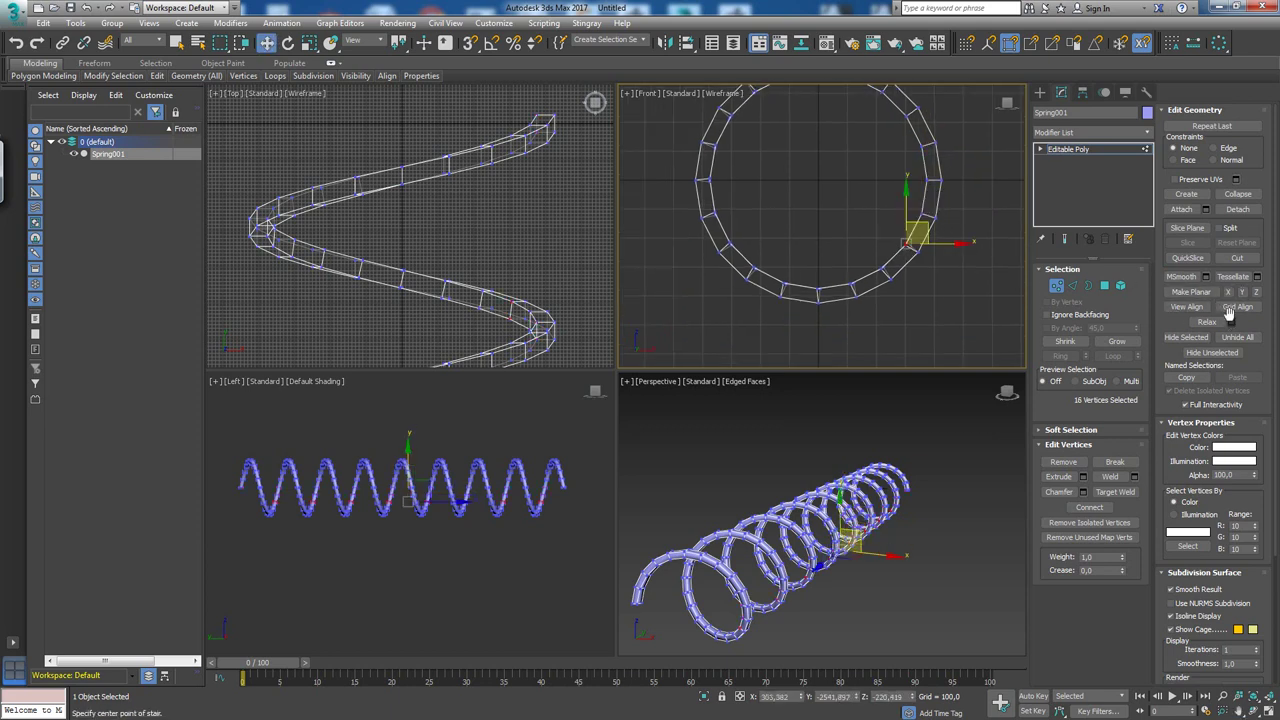
middle_drag(860, 268, 932, 275)
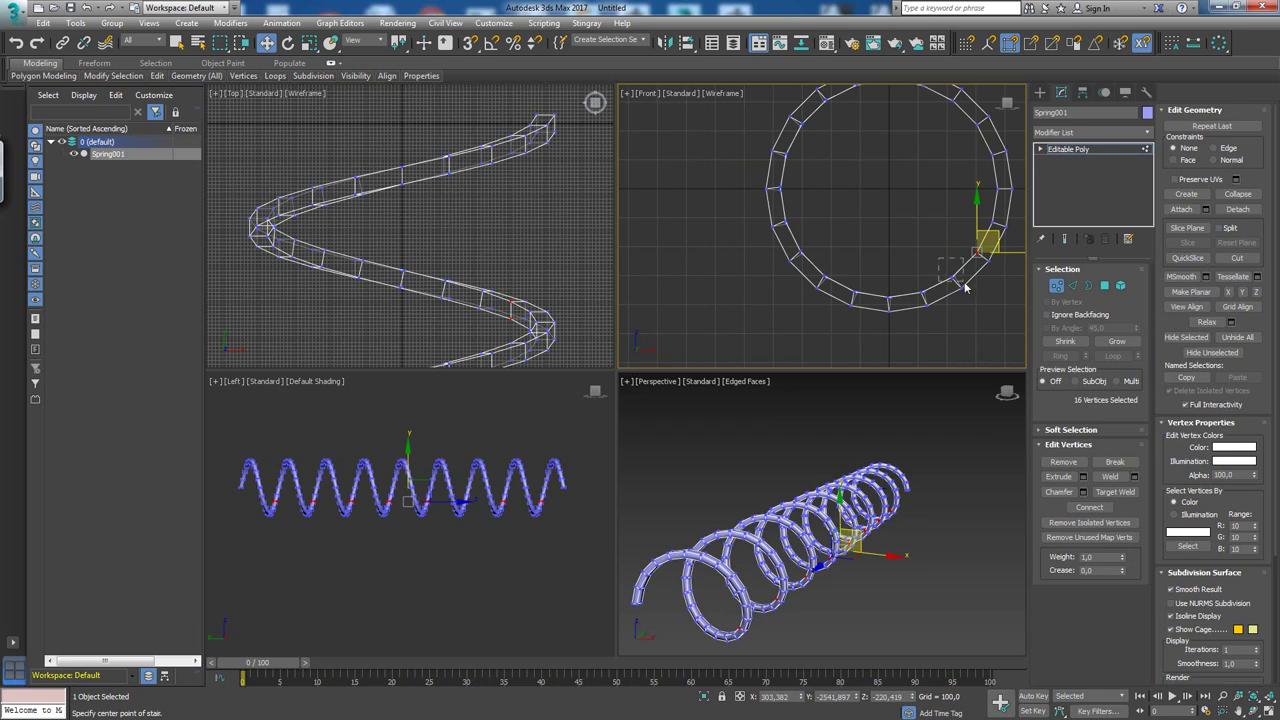
click(965, 287)
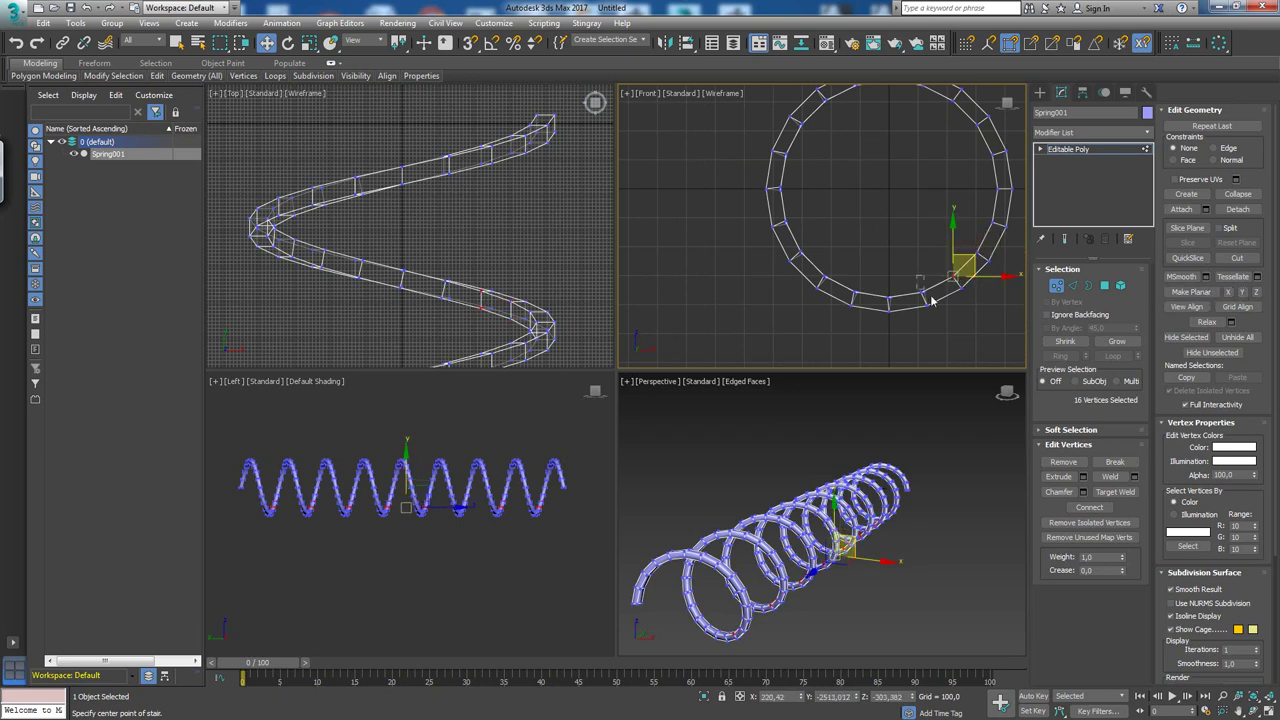
middle_drag(904, 263, 914, 273)
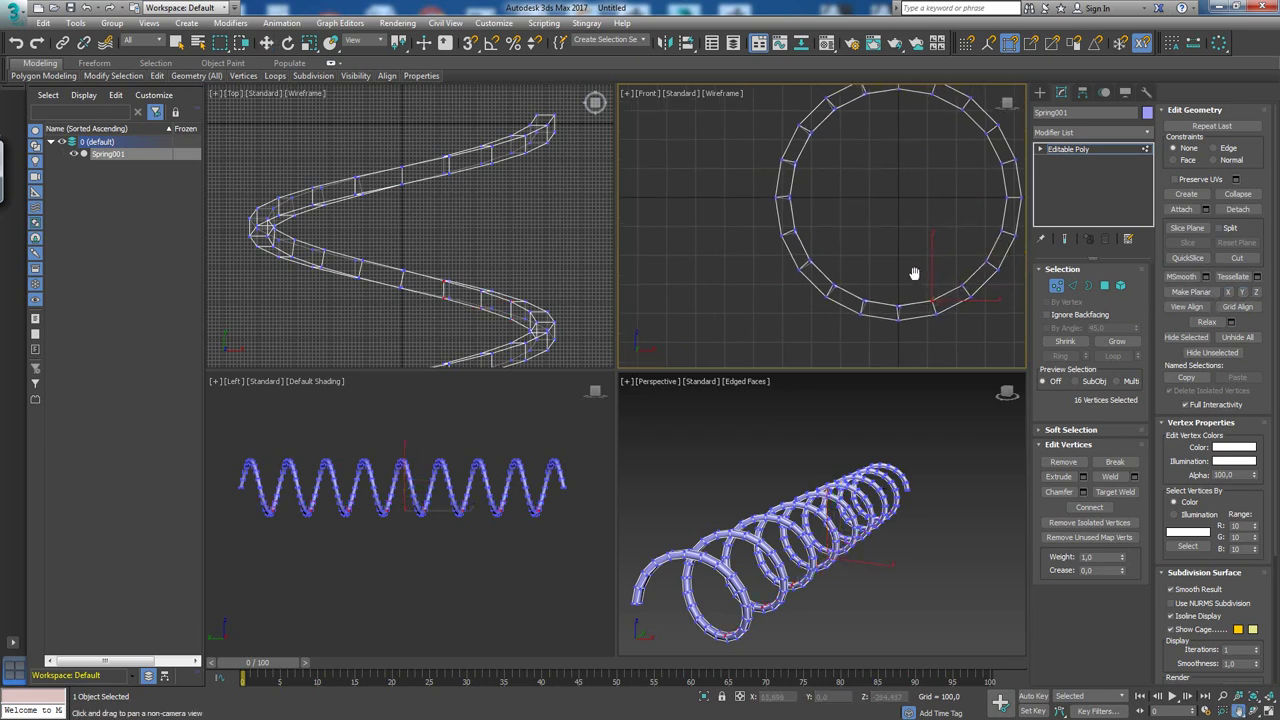
key(w)
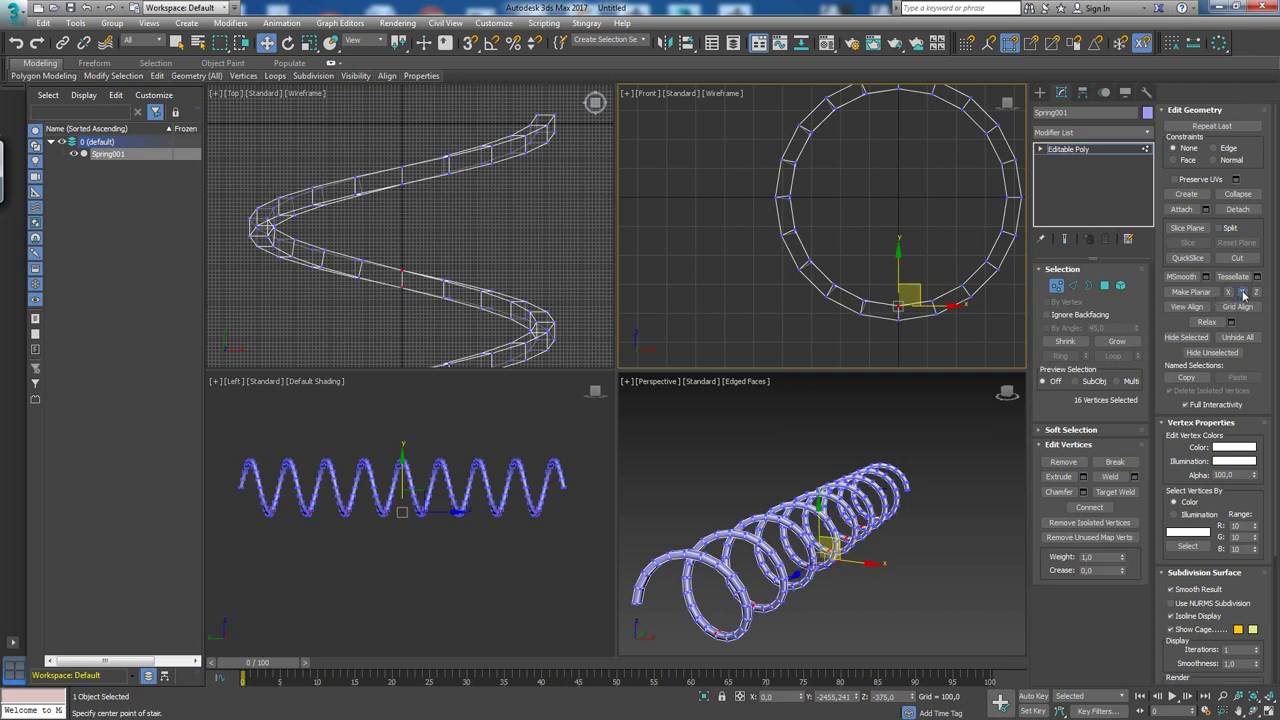
Select the bottom-left vertex rows and the rows running up the ring's left side.
click(860, 305)
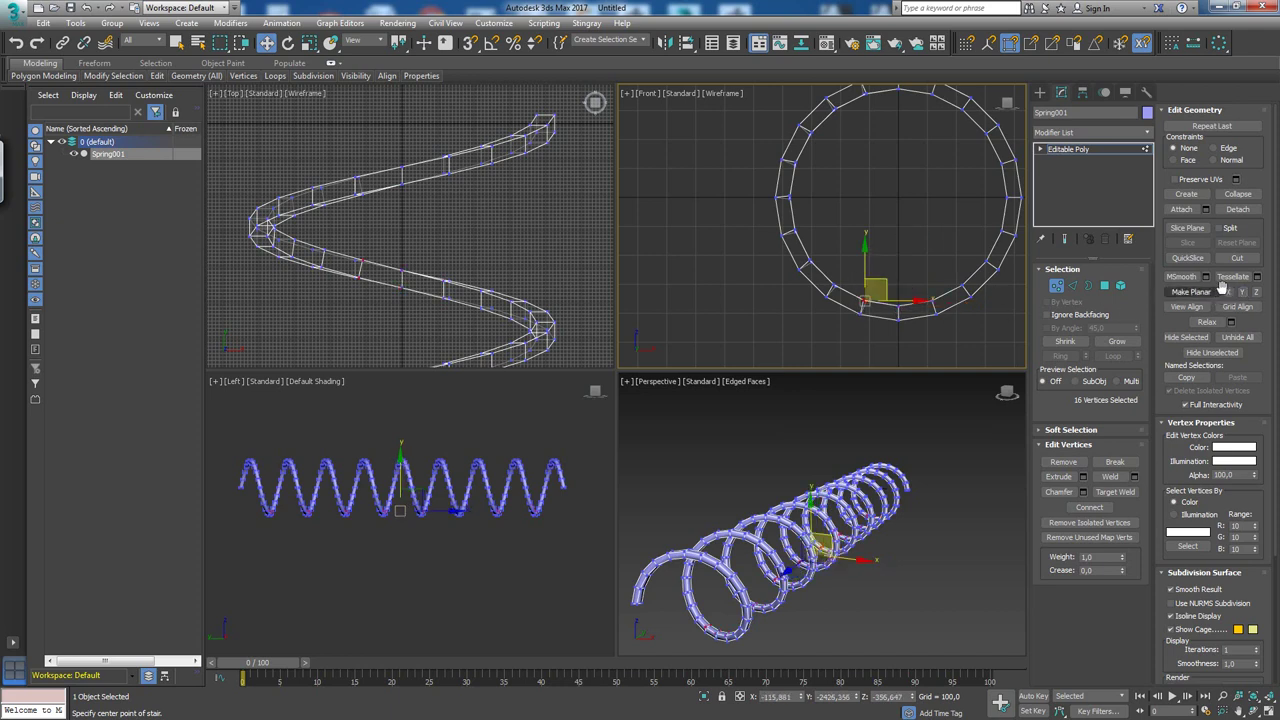
middle_drag(833, 276, 771, 271)
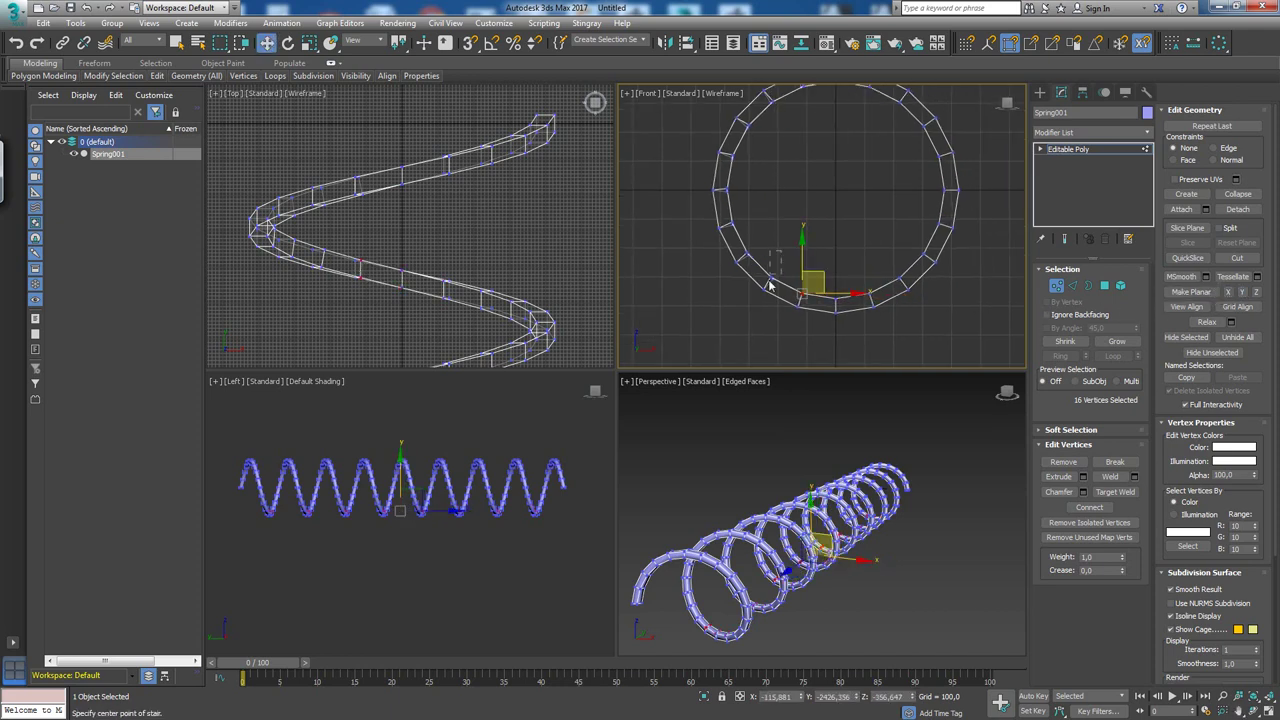
click(771, 277)
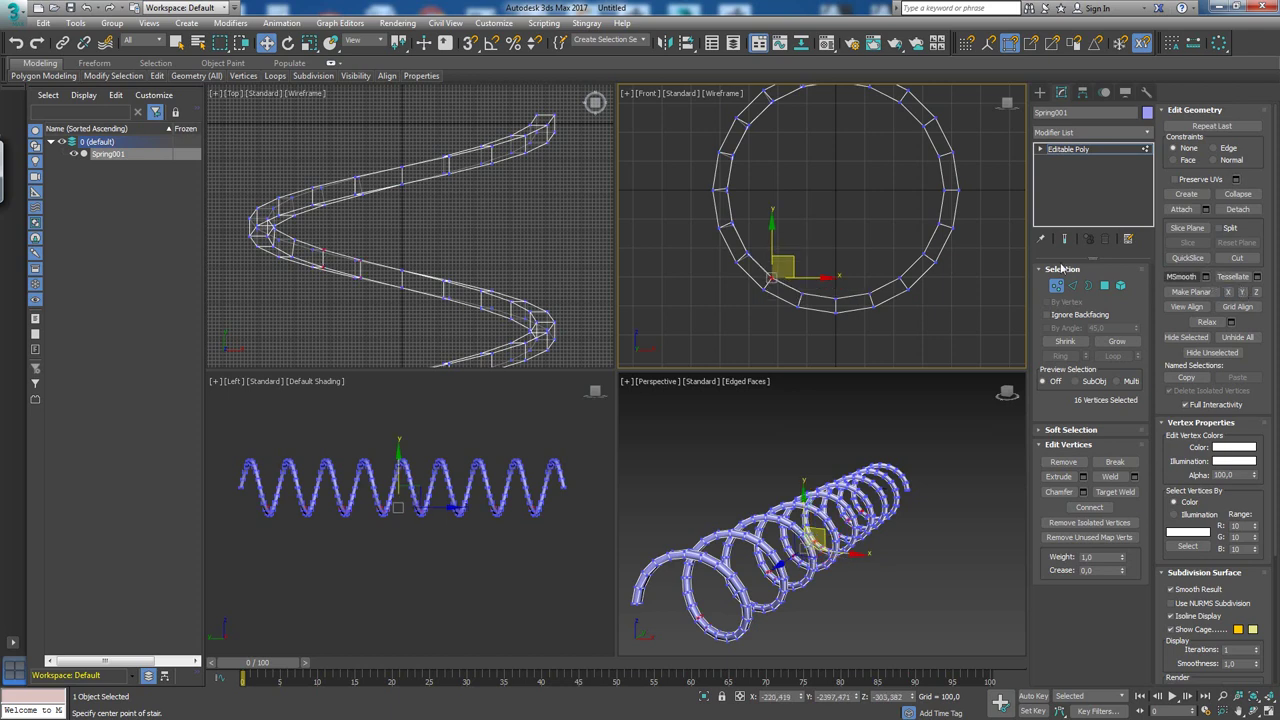
drag(808, 209, 742, 266)
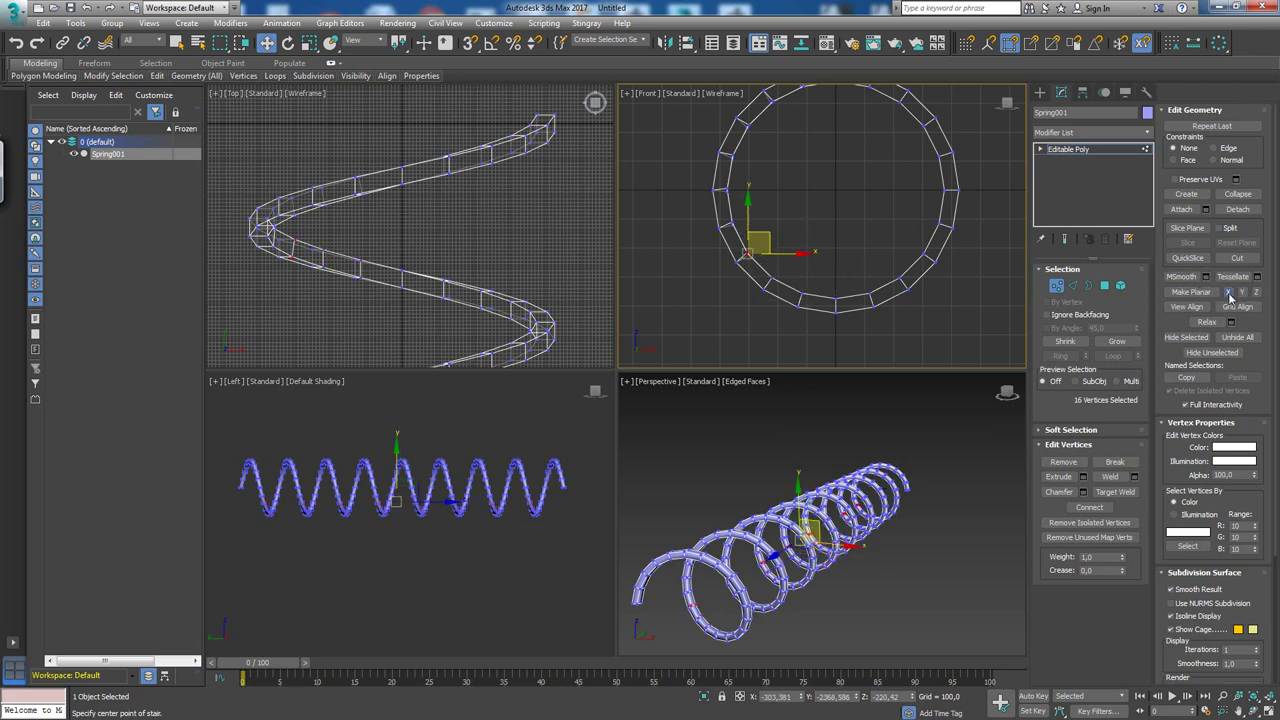
click(731, 224)
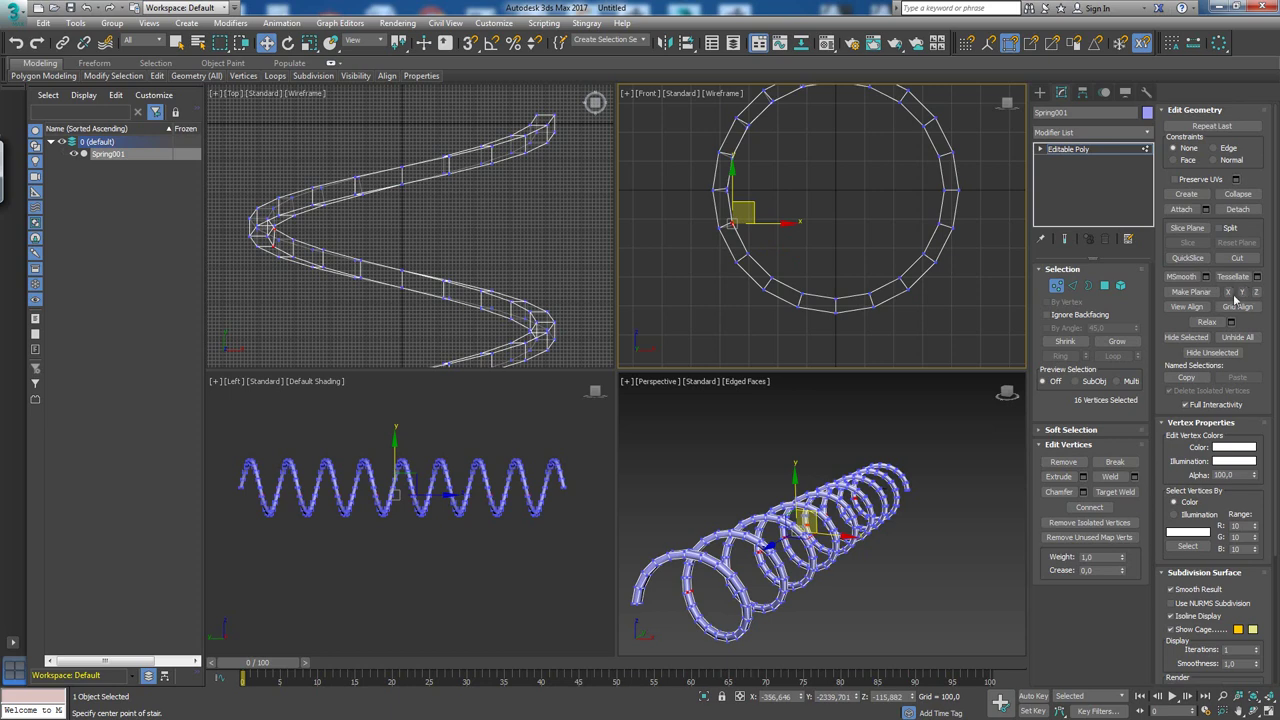
click(727, 189)
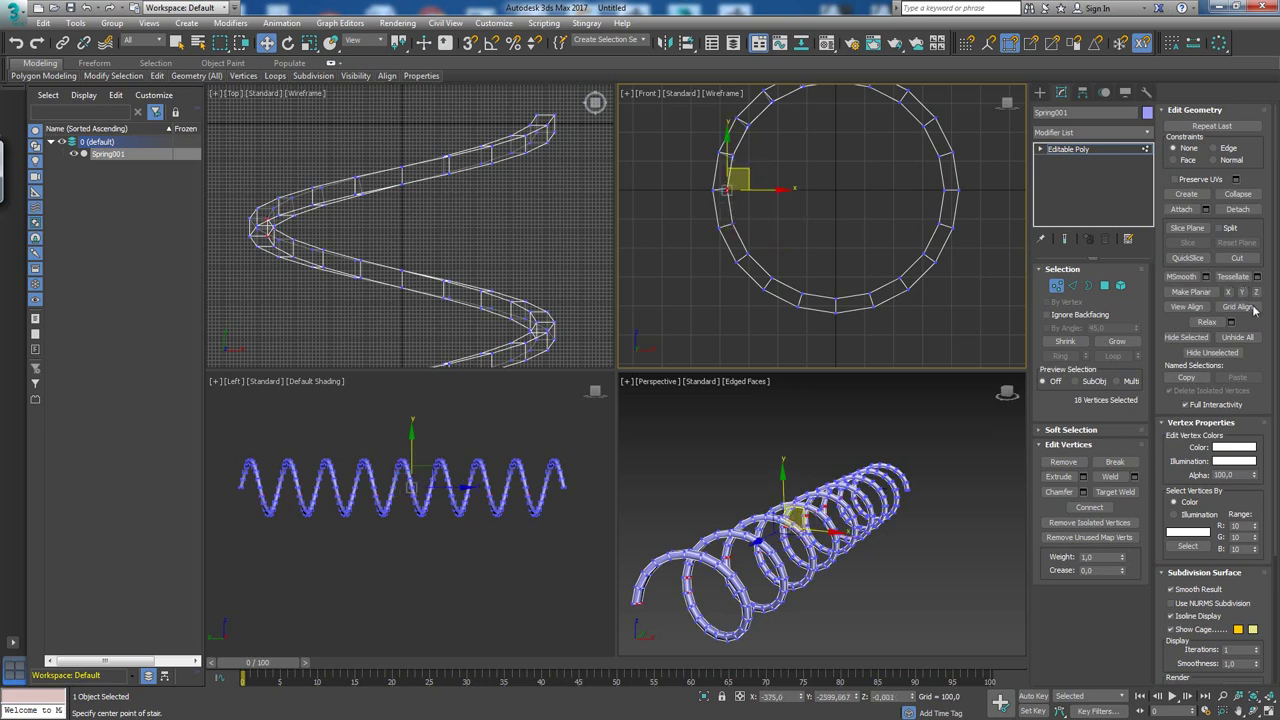
middle_drag(719, 180, 708, 192)
Move the selected vertices up and right, then flatten them along X and Y.
key(w)
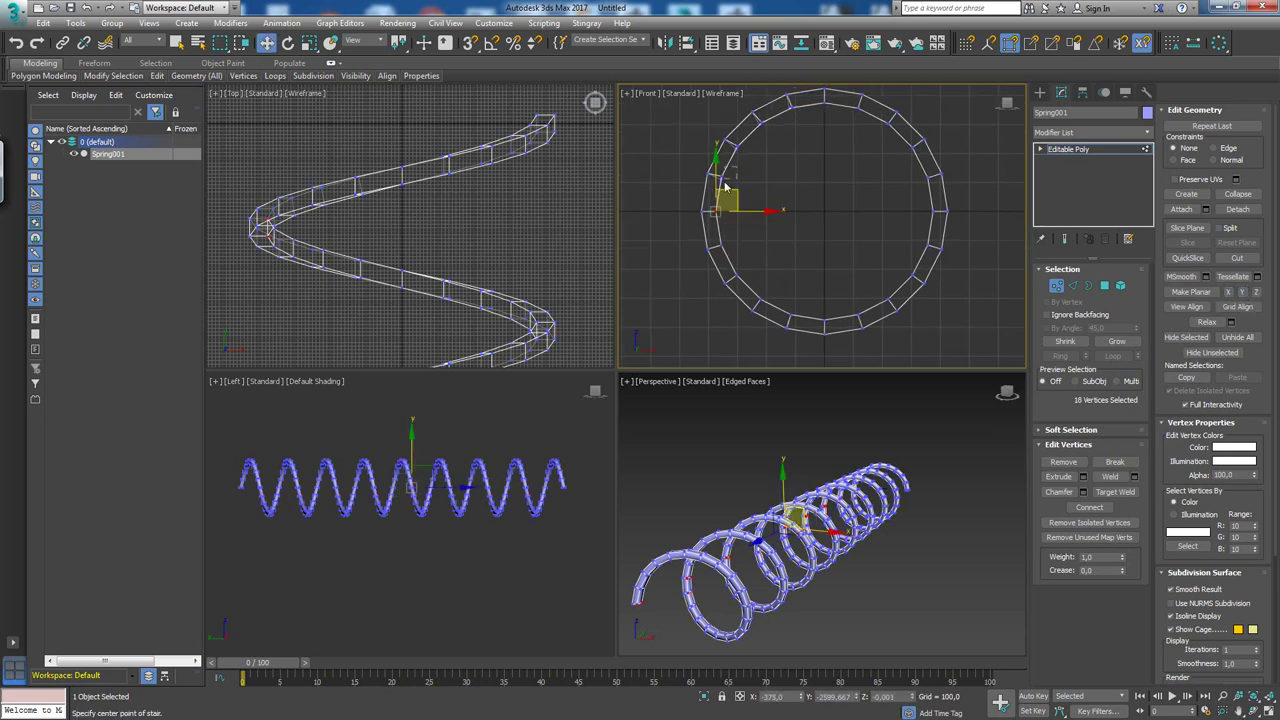
click(1244, 293)
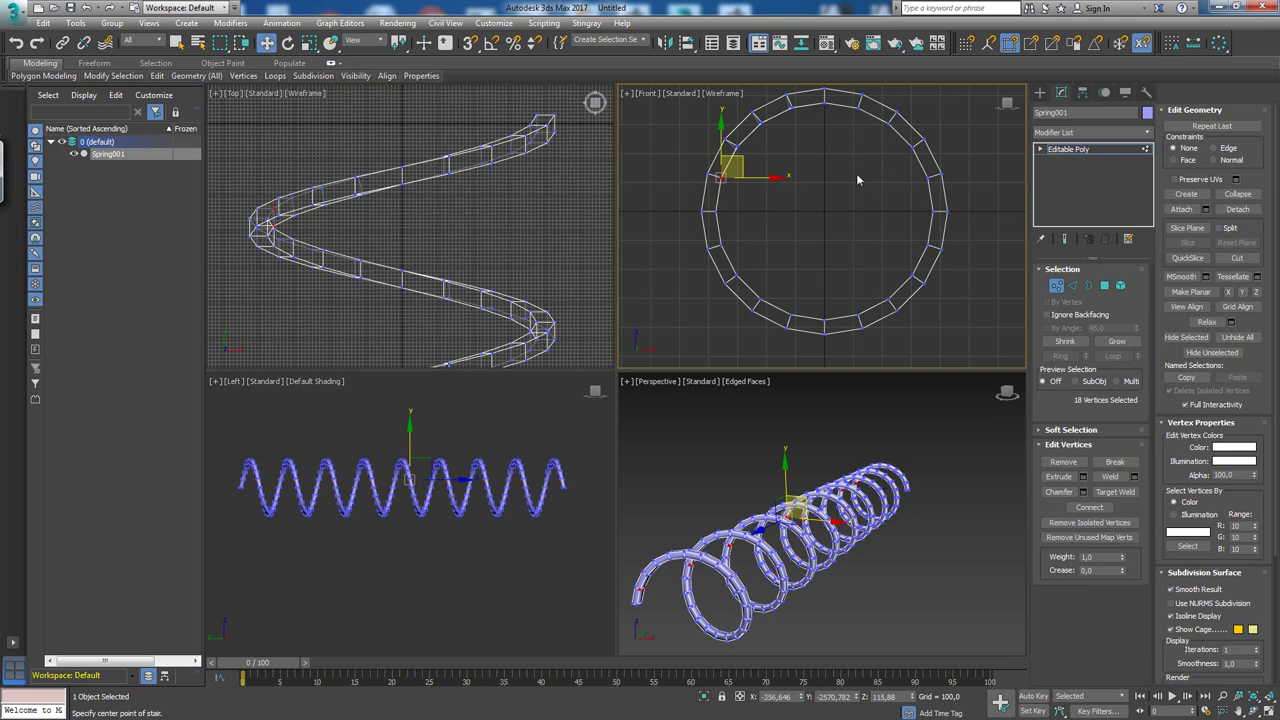
mouse_move(735, 147)
mouse_down()
mouse_move(751, 117)
mouse_move(816, 100)
mouse_up()
click(1246, 293)
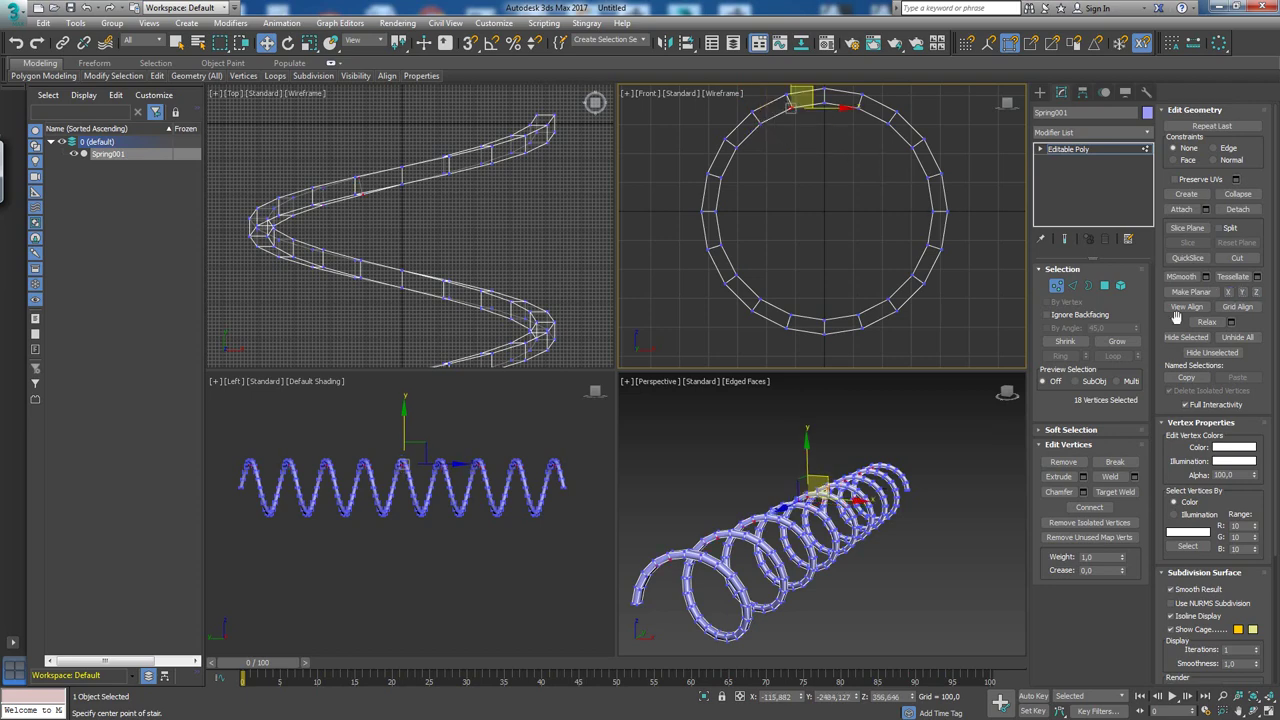
click(1243, 291)
Leave vertex mode and orbit the Perspective view to inspect the finished spring's coils.
click(782, 452)
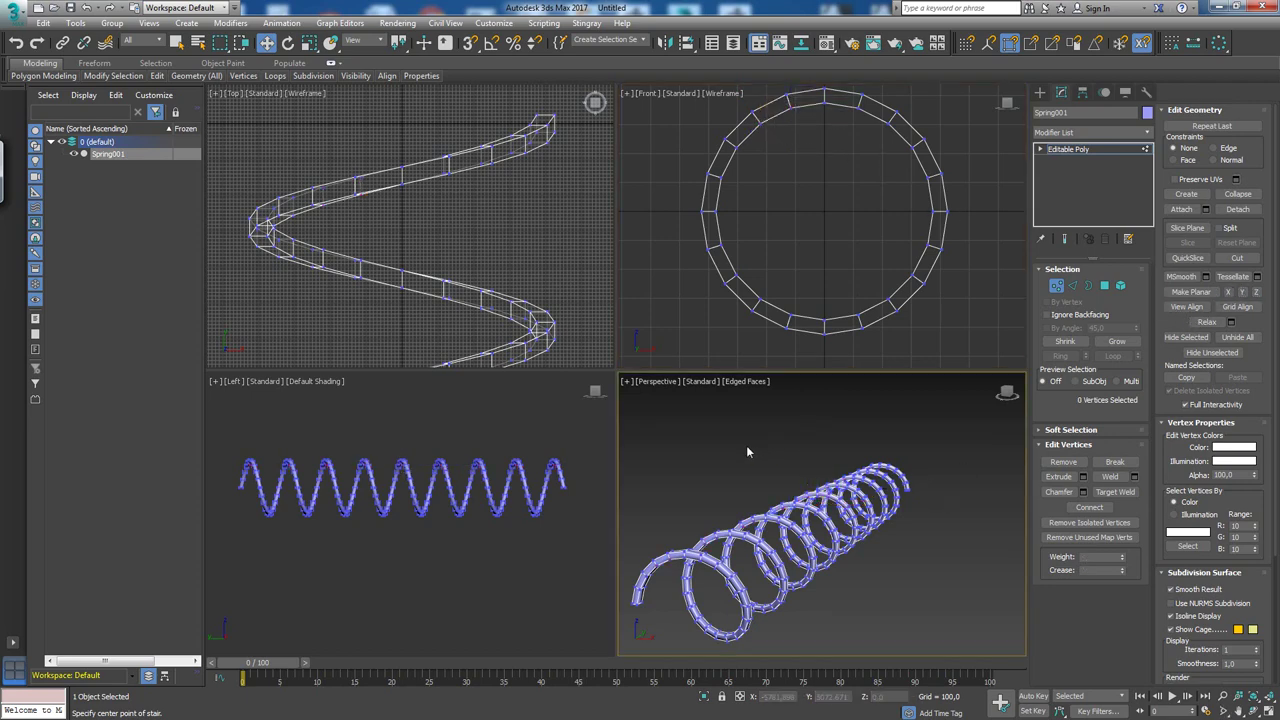
click(766, 309)
key(alt+w)
key(alt+z)
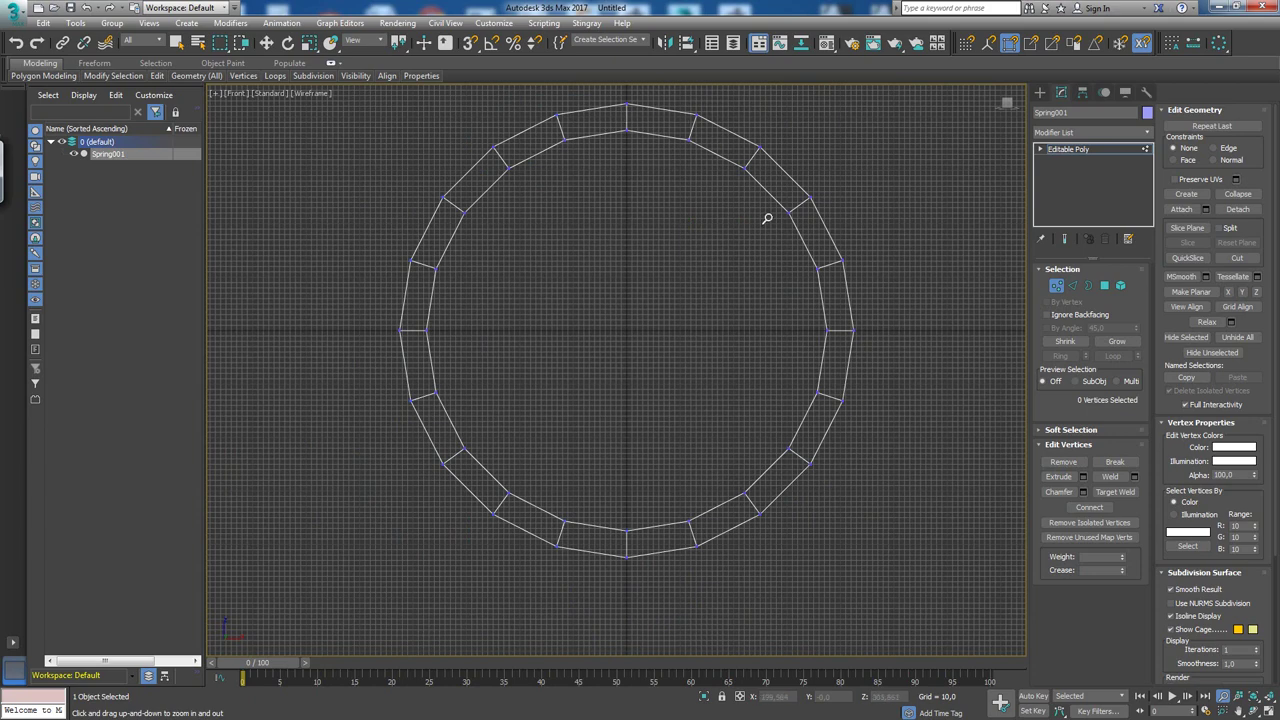
key(alt+w)
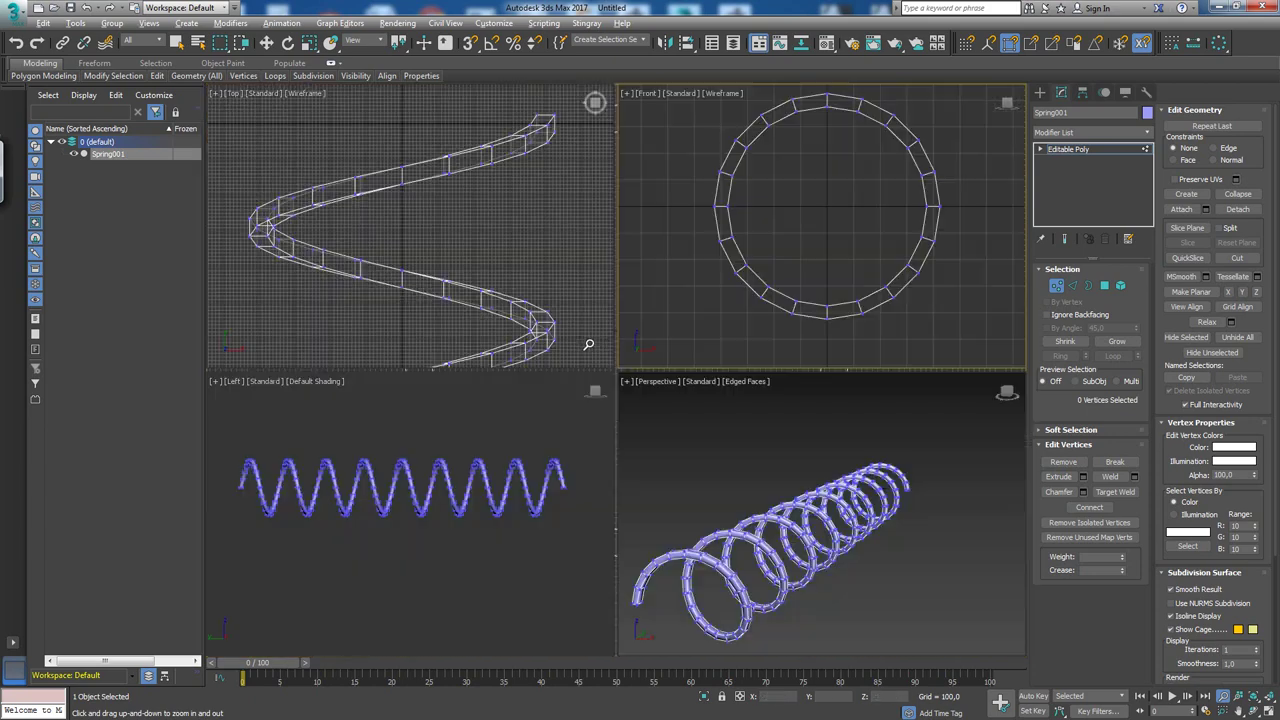
key(alt+w)
key(ctrl+r)
mouse_move(820, 520)
mouse_down()
mouse_move(522, 422)
mouse_move(590, 395)
mouse_up()
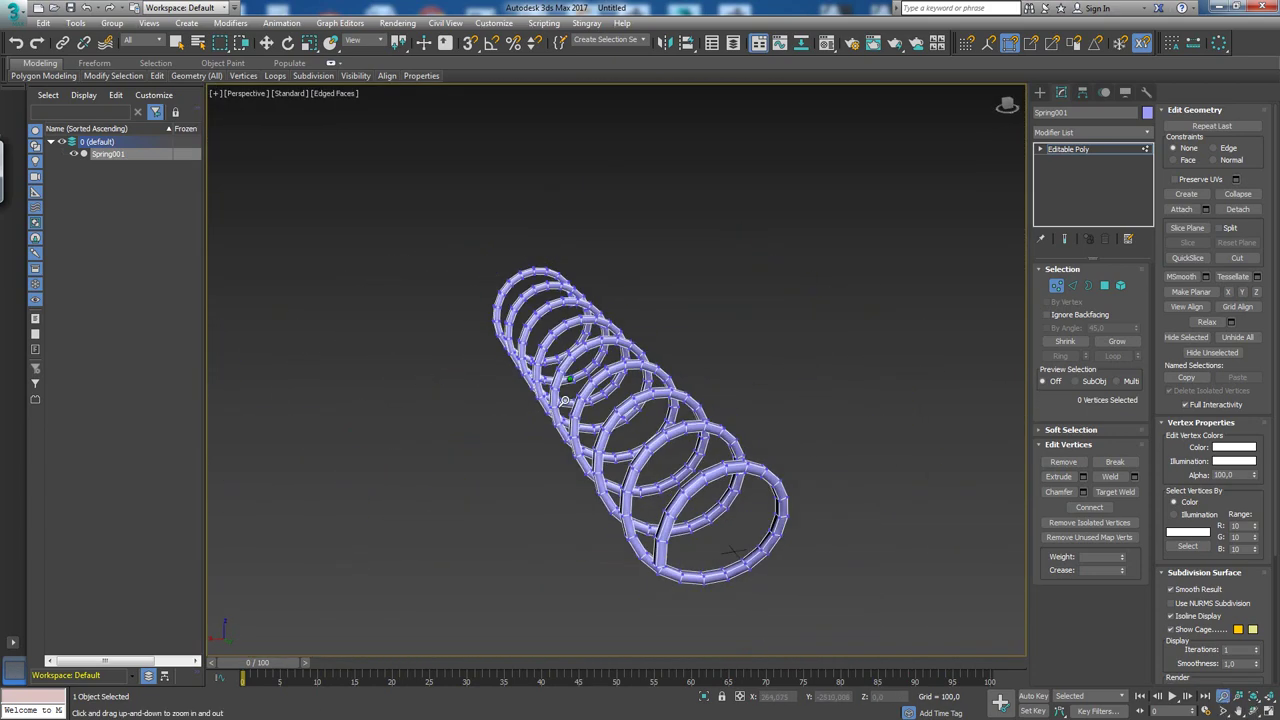
key(w)
click(1056, 285)
key(ctrl+r)
drag(725, 327, 794, 240)
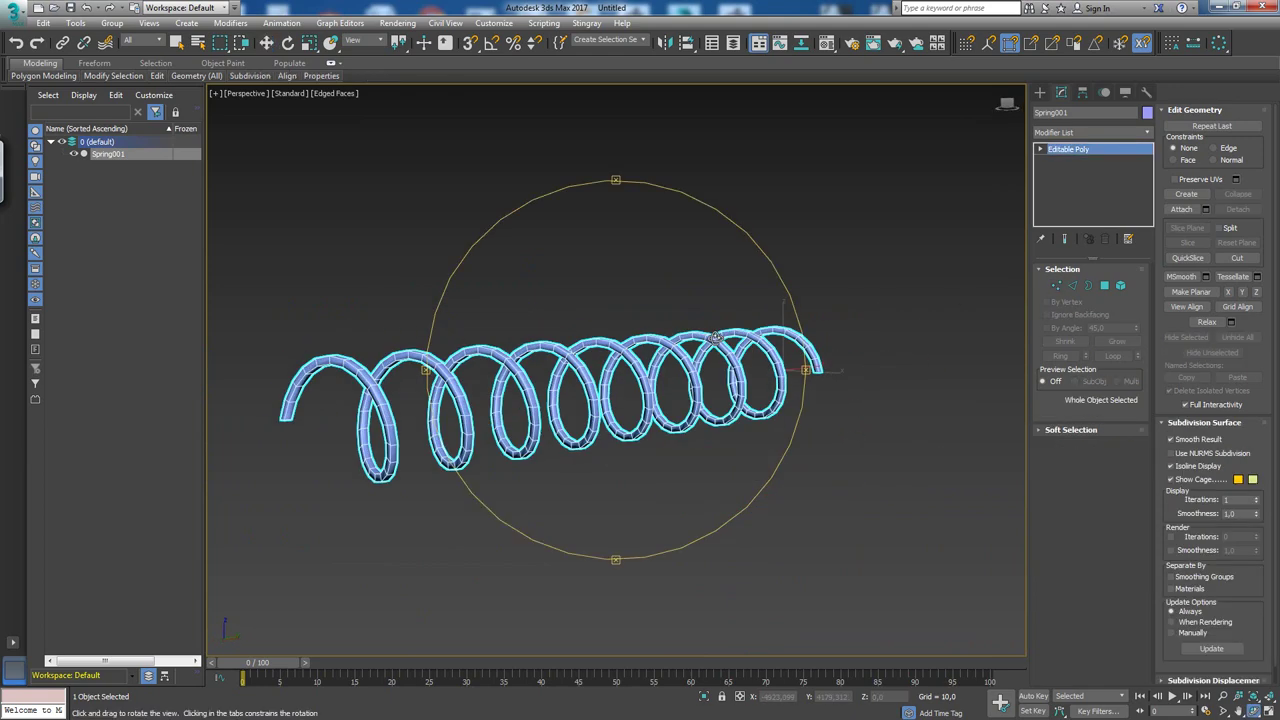
Maximize the Front view and bring up the quad menu for the Cylinder primitive.
key(alt+w)
key(alt+w)
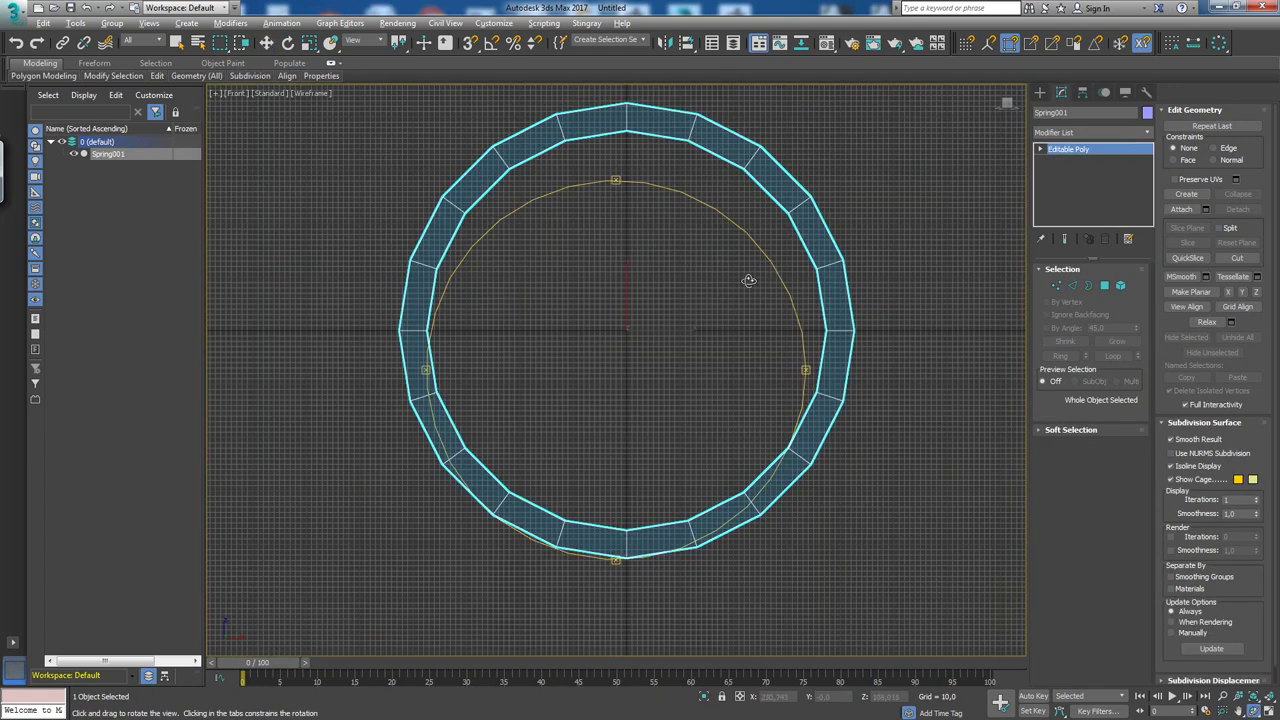
key(w)
right_click(608, 333)
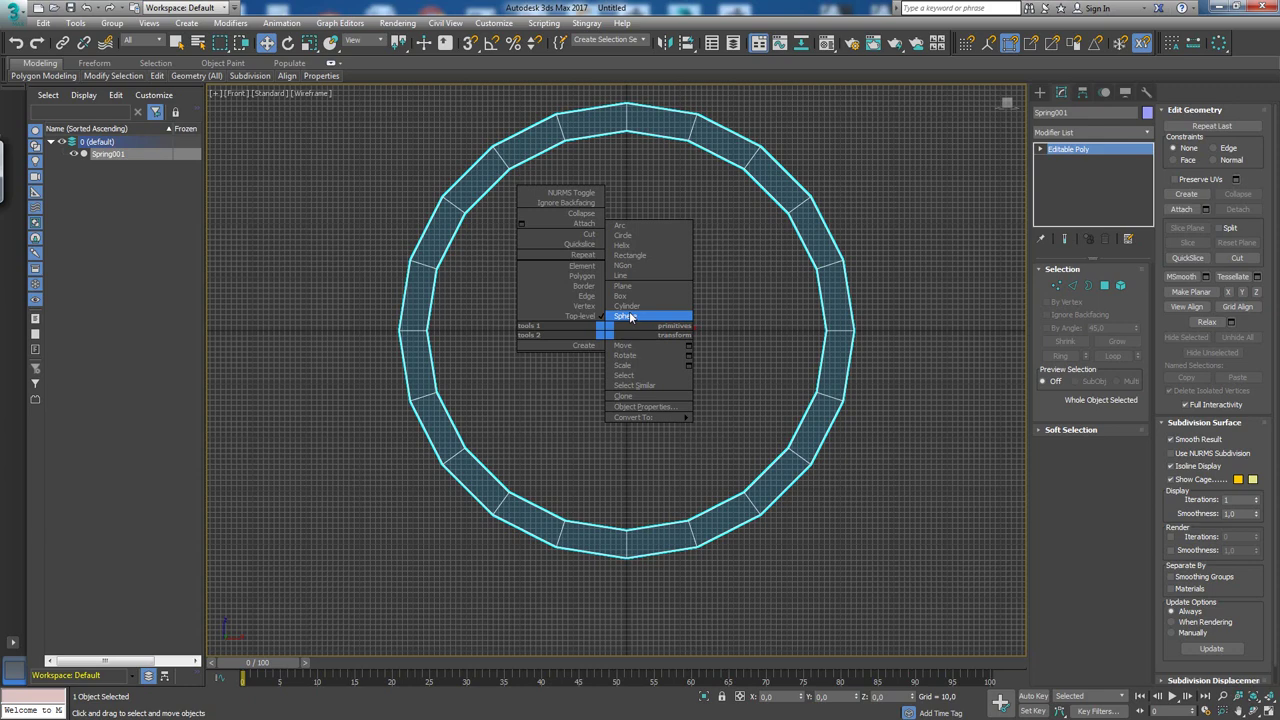
click(747, 278)
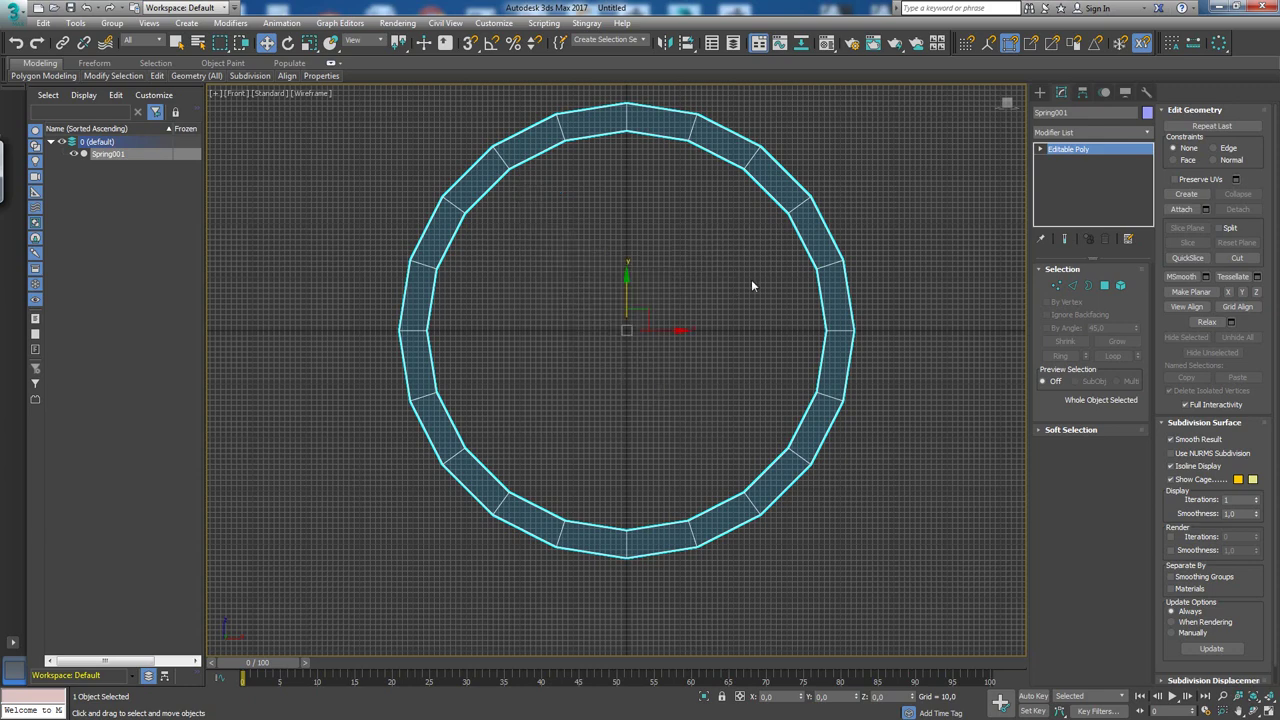
right_click(675, 273)
click(620, 322)
right_click(688, 326)
Draw a cylinder outward from the spring ring's centre in the Front view.
click(742, 288)
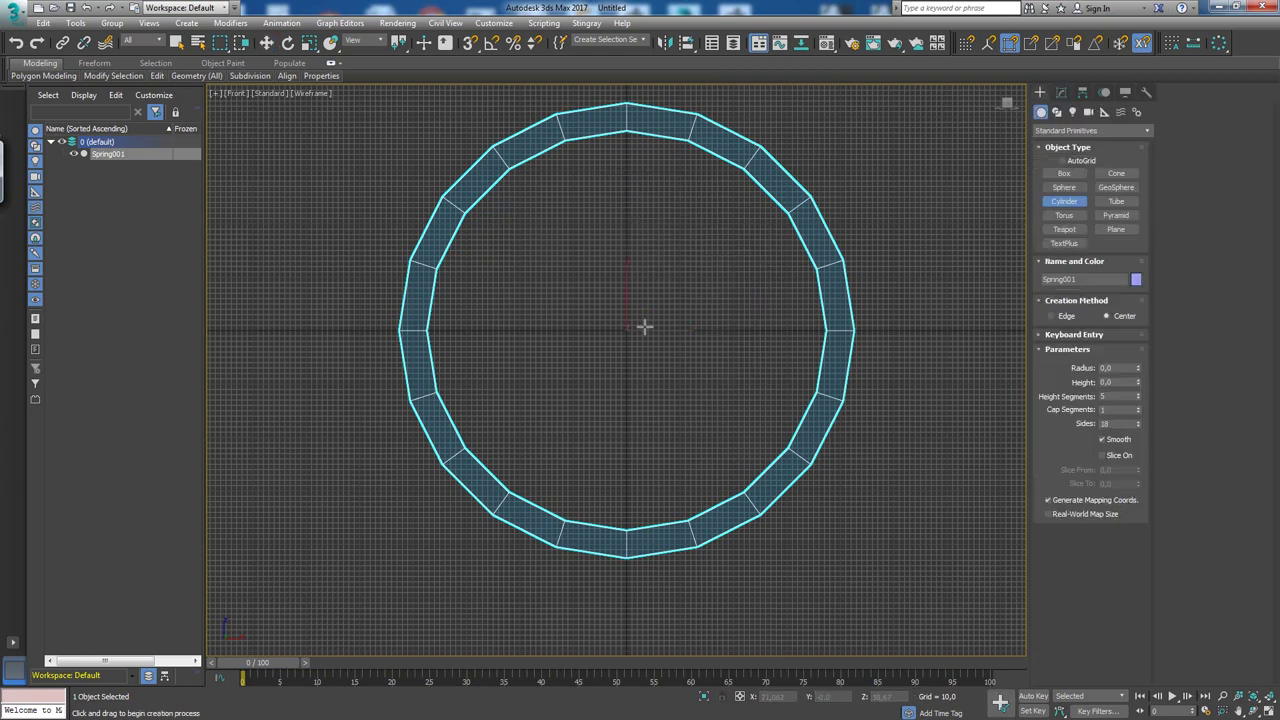
drag(624, 328, 779, 497)
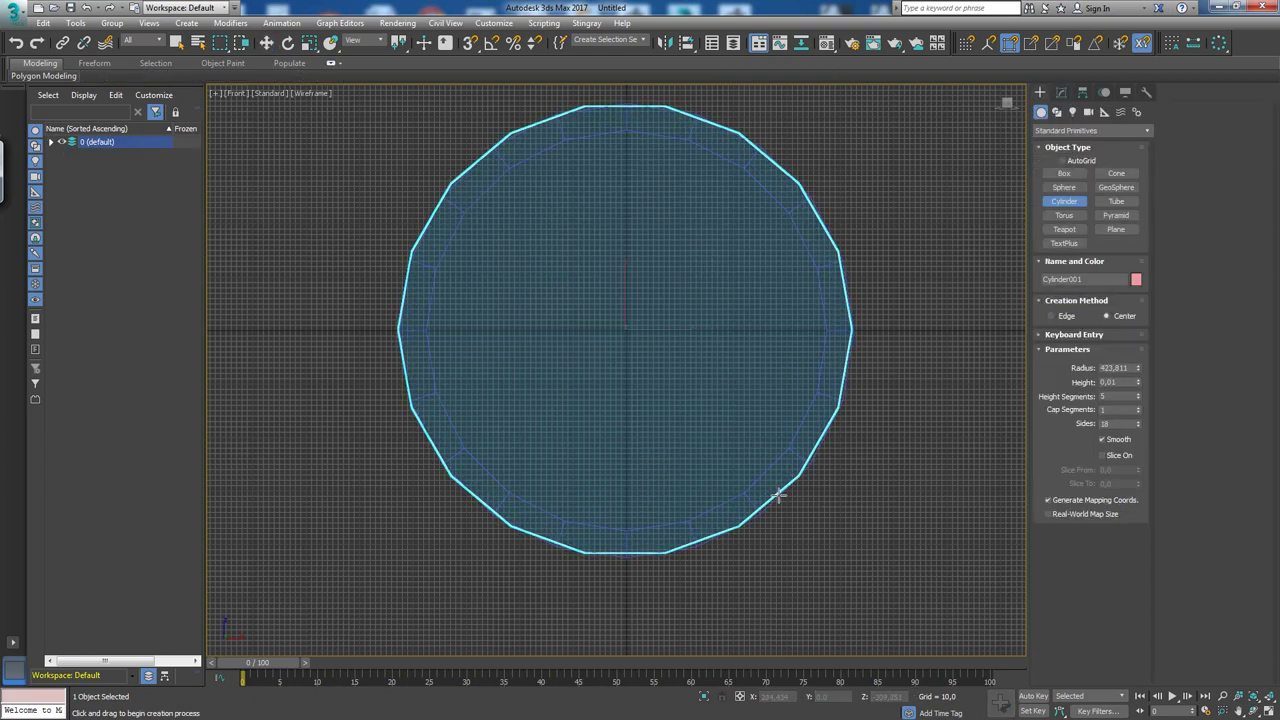
click(779, 497)
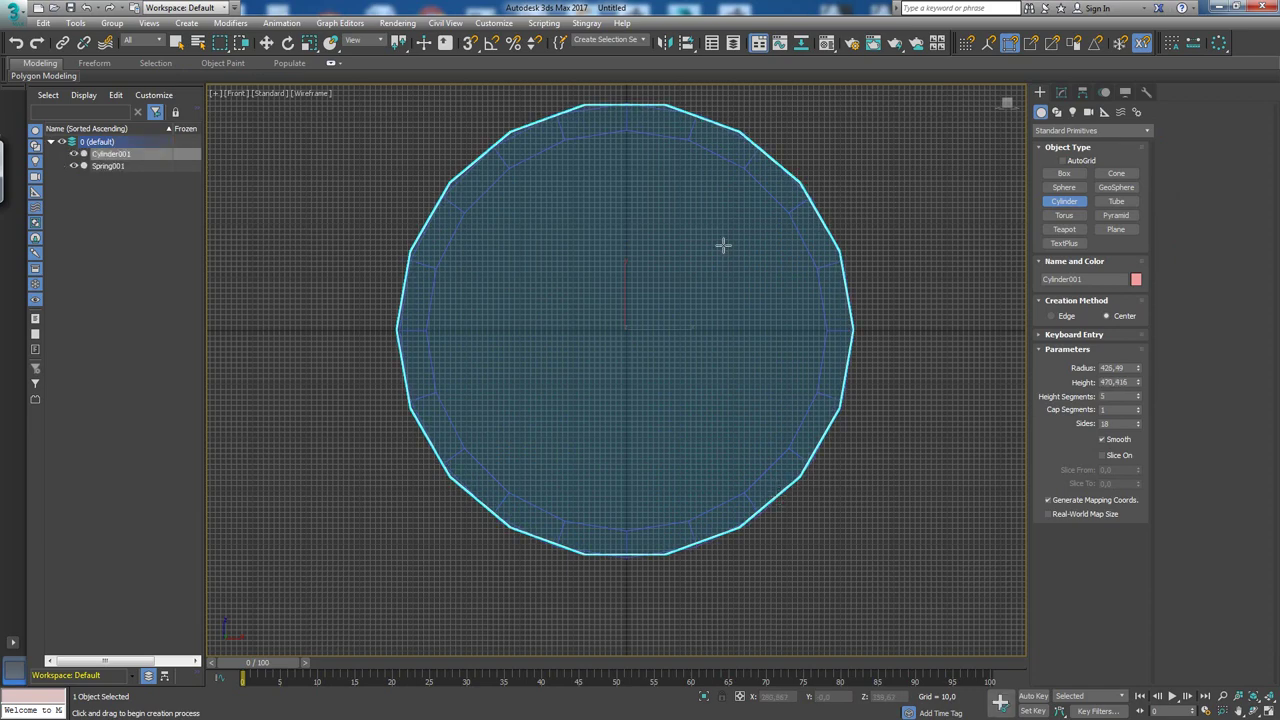
key(w)
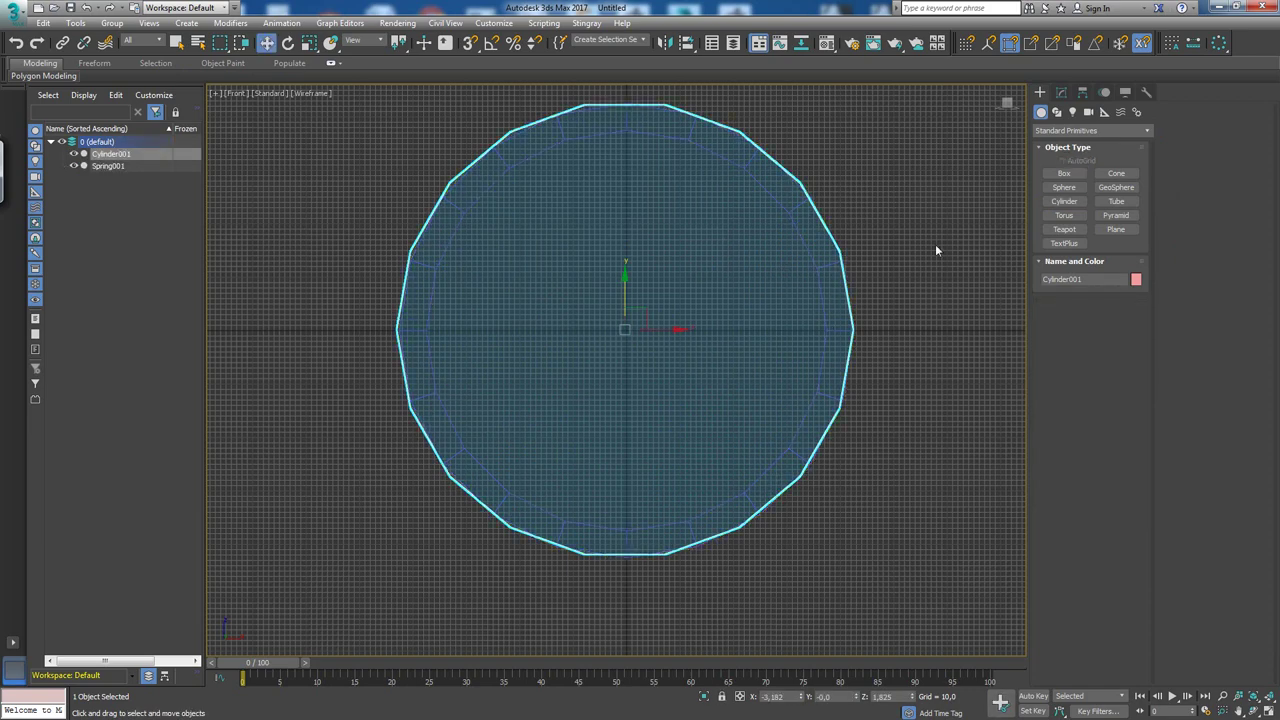
Set the cylinder's Sides to 20 in the Modify panel.
click(1061, 92)
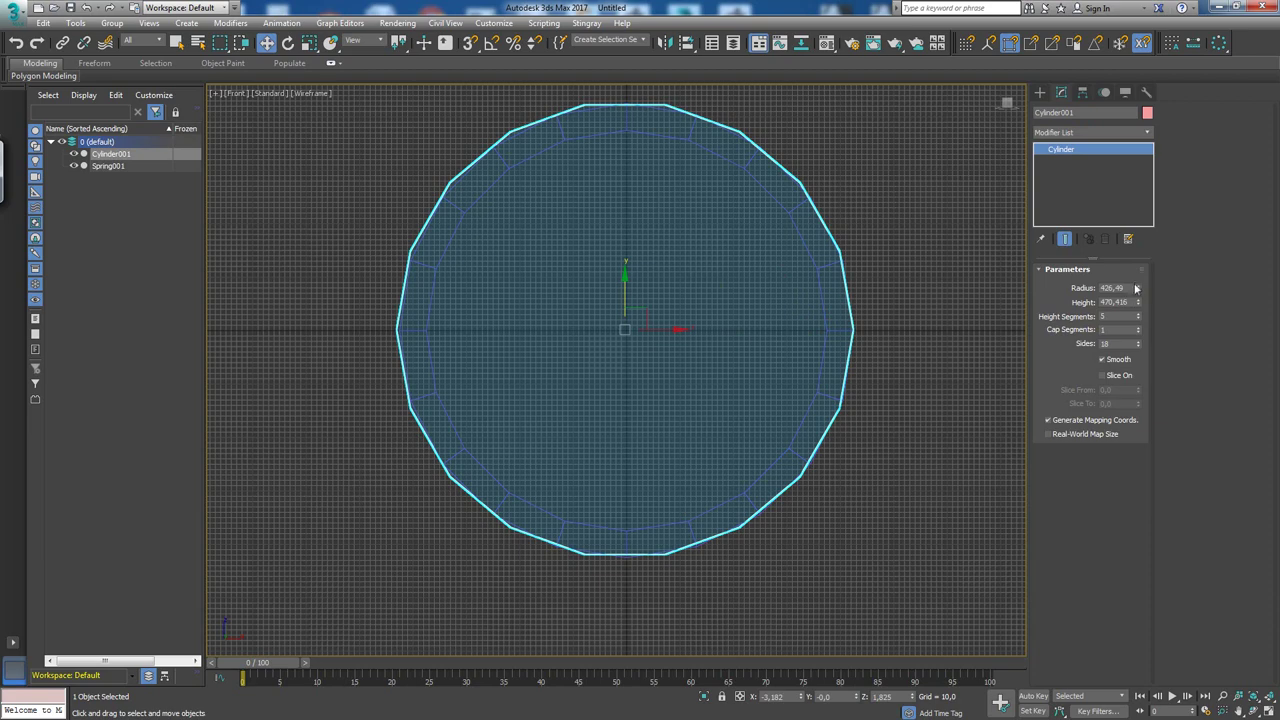
double_click(1108, 343)
text(20)
key(Return)
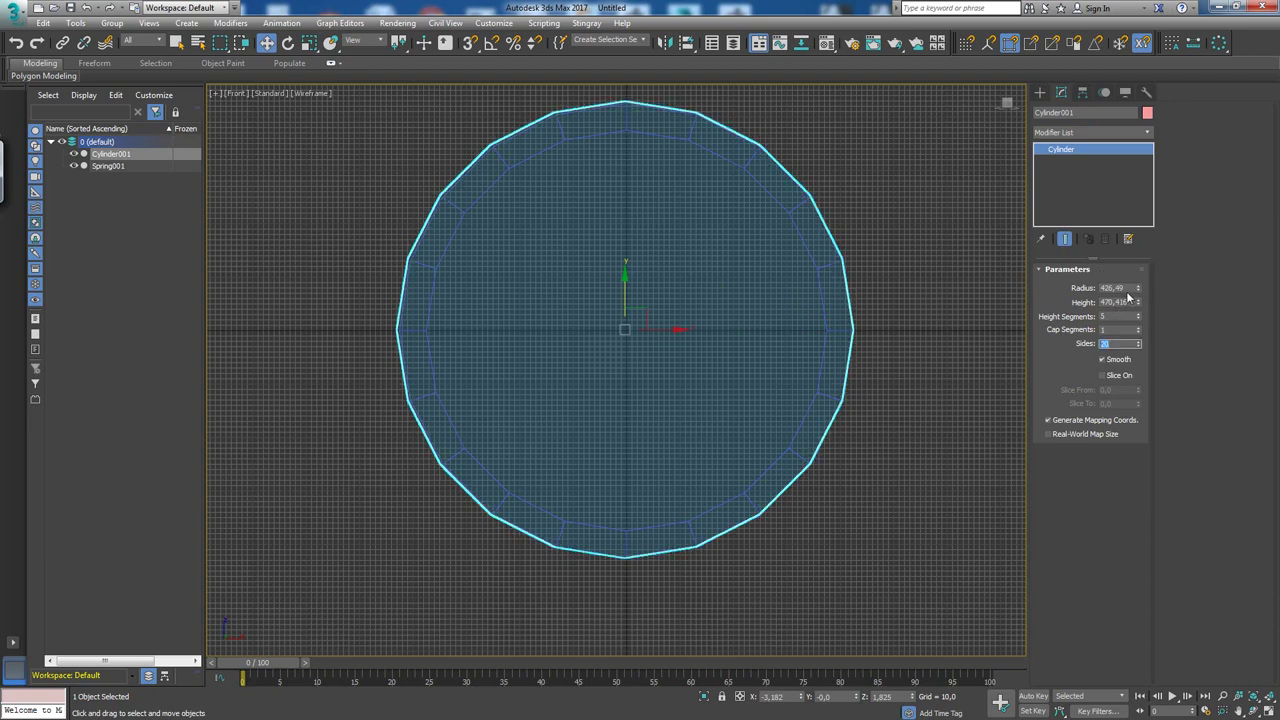
Centre the cylinder at X 0 on the spring's axis.
right_click(813, 245)
key(alt+z)
mouse_move(771, 148)
mouse_down()
mouse_move(729, 259)
mouse_move(743, 177)
mouse_up()
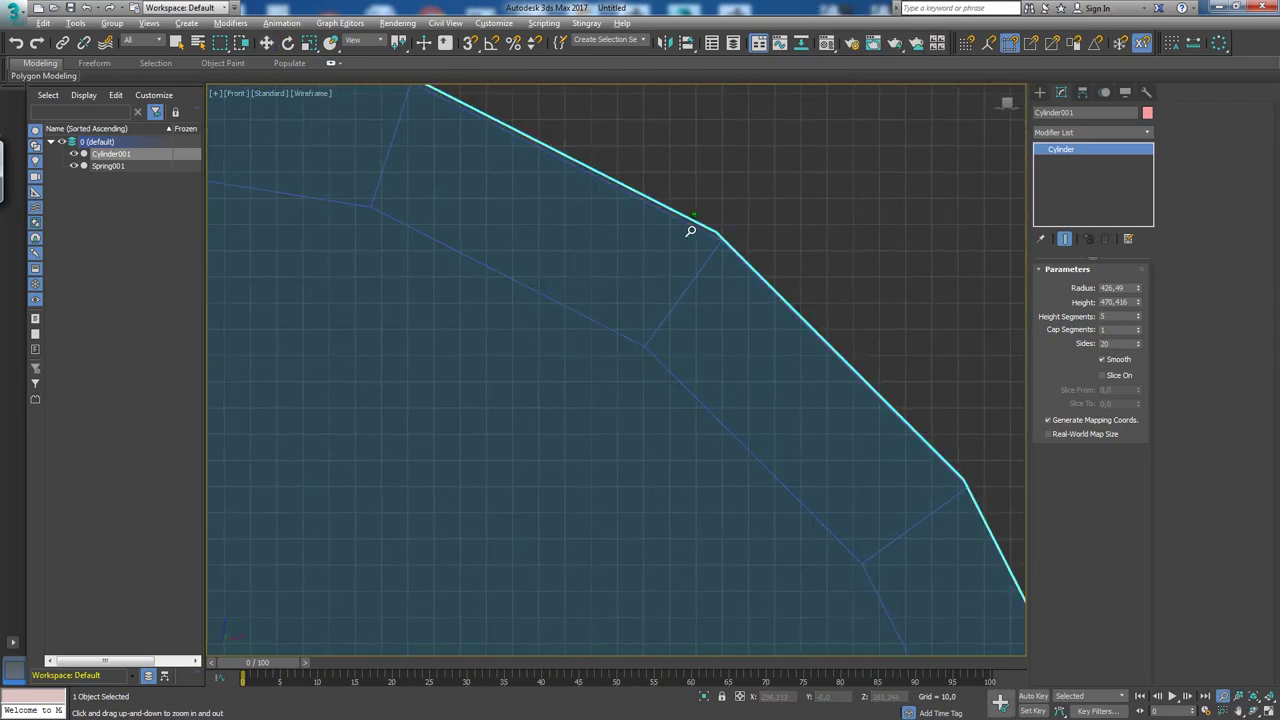
scroll(693, 341, down, 5)
drag(693, 341, 729, 263)
text(w)
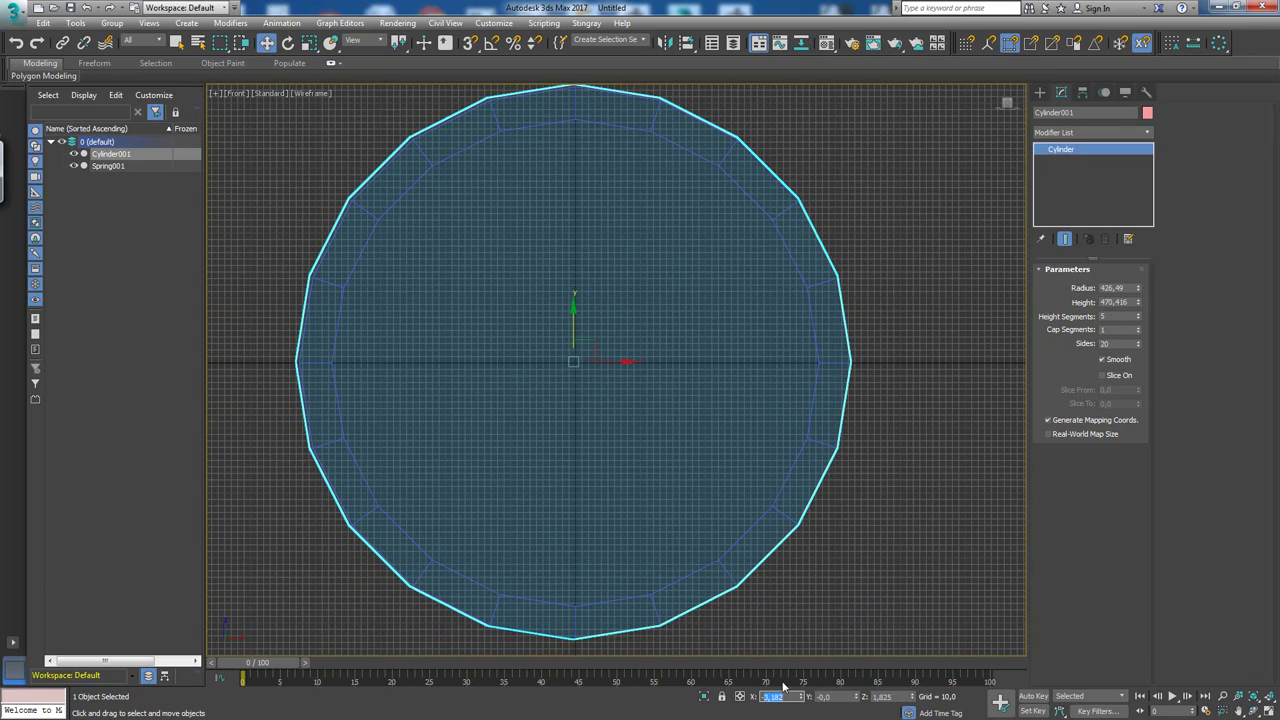
text(0)
key(Return)
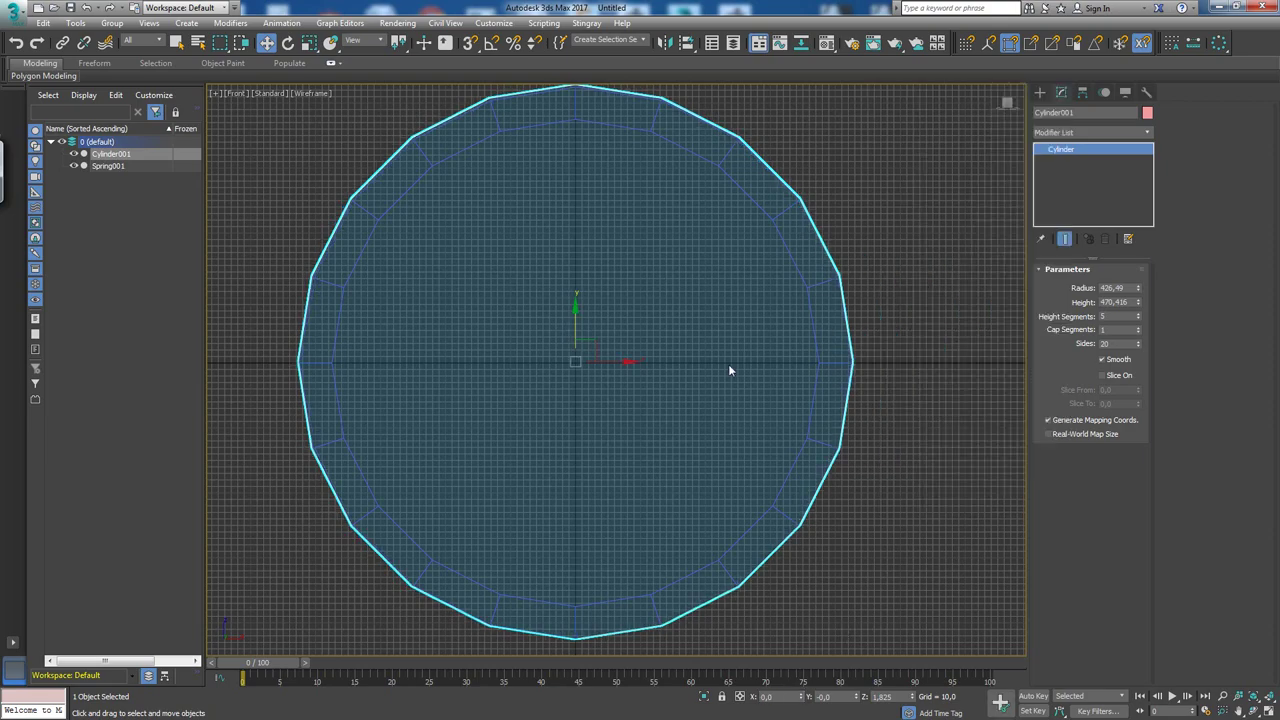
Set the cylinder's radius to 430 so it fills the spring ring.
key(alt+z)
drag(700, 289, 672, 320)
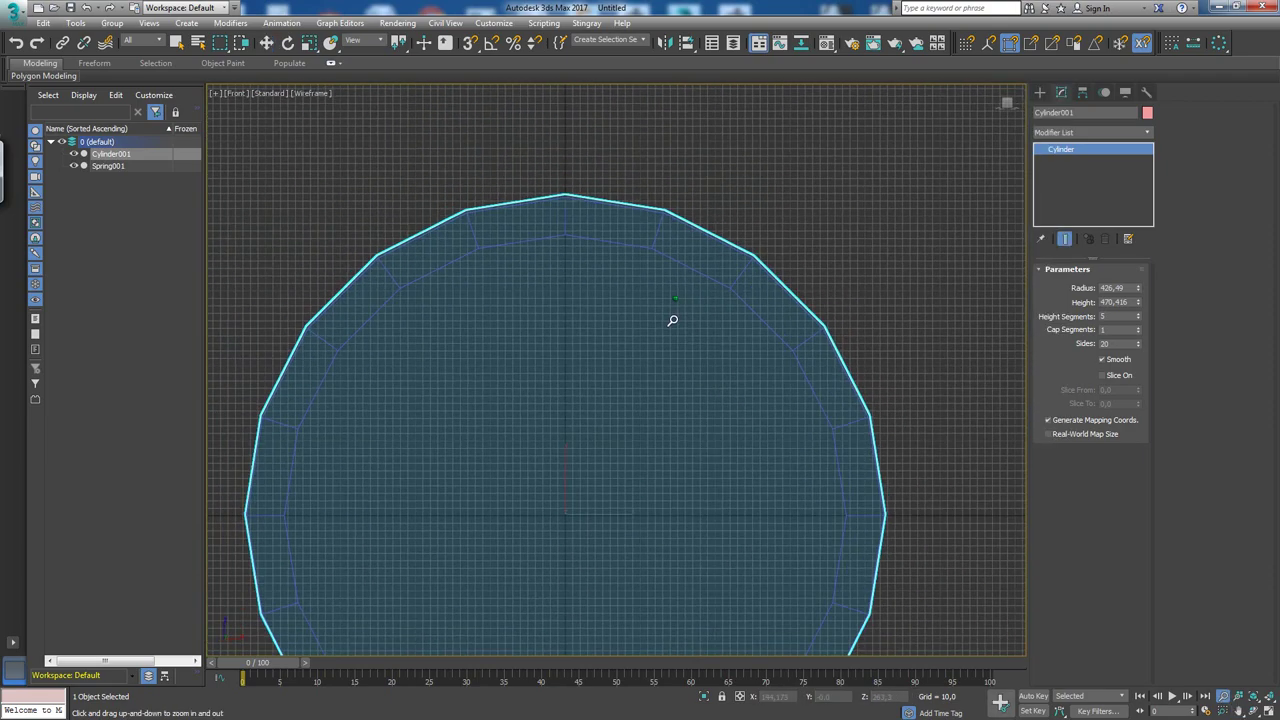
scroll(672, 320, up, 1)
key(w)
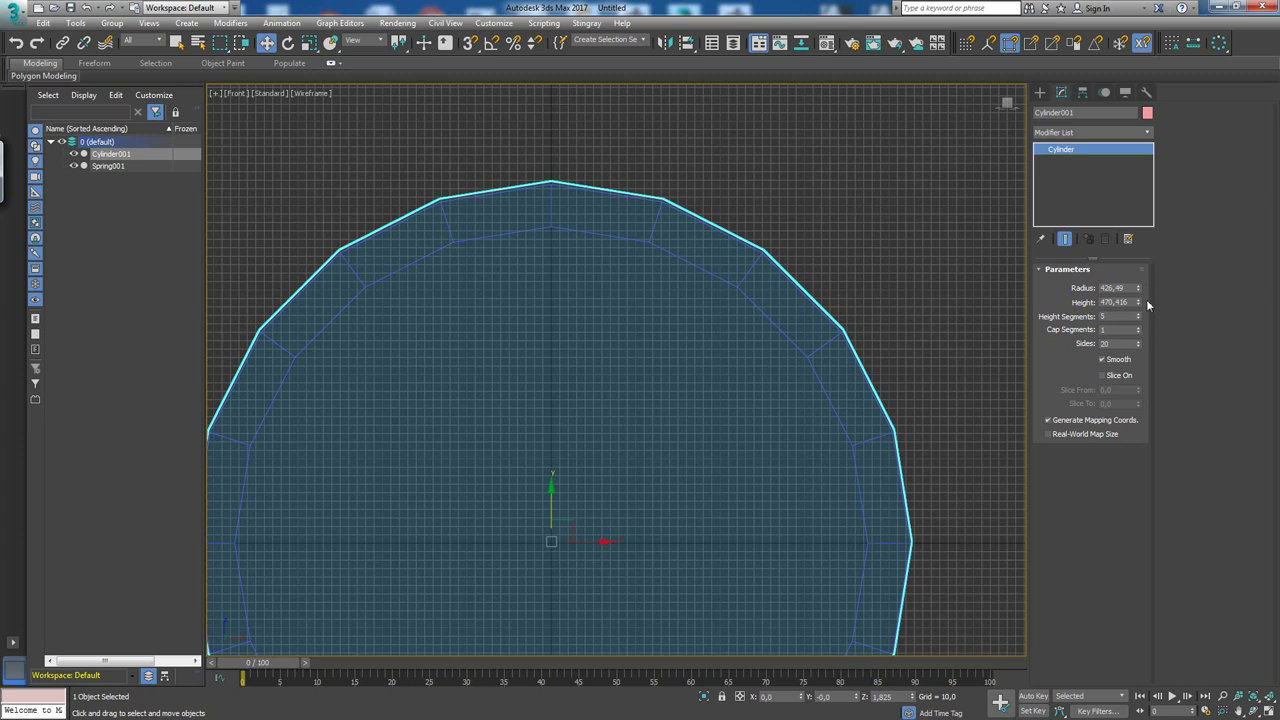
double_click(1112, 288)
text(430)
key(Return)
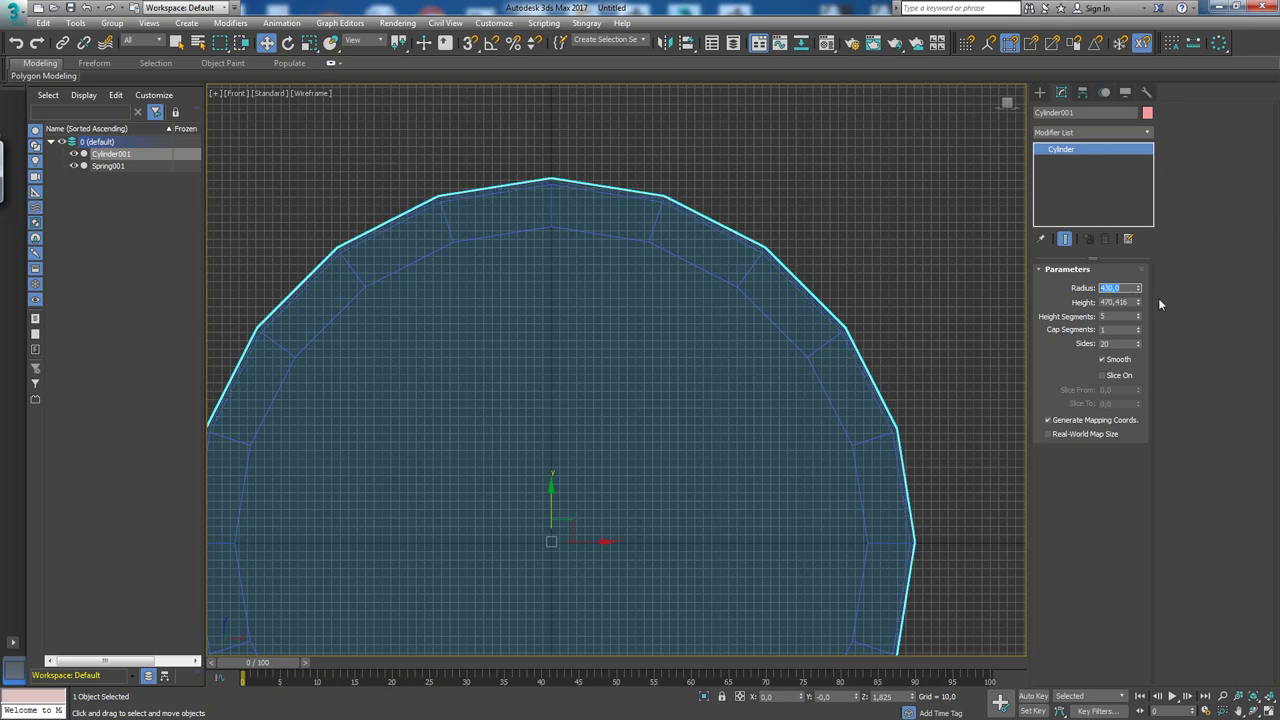
Raise the cylinder's Sides to 104 and make it see-through with Alt+X.
key(alt+w)
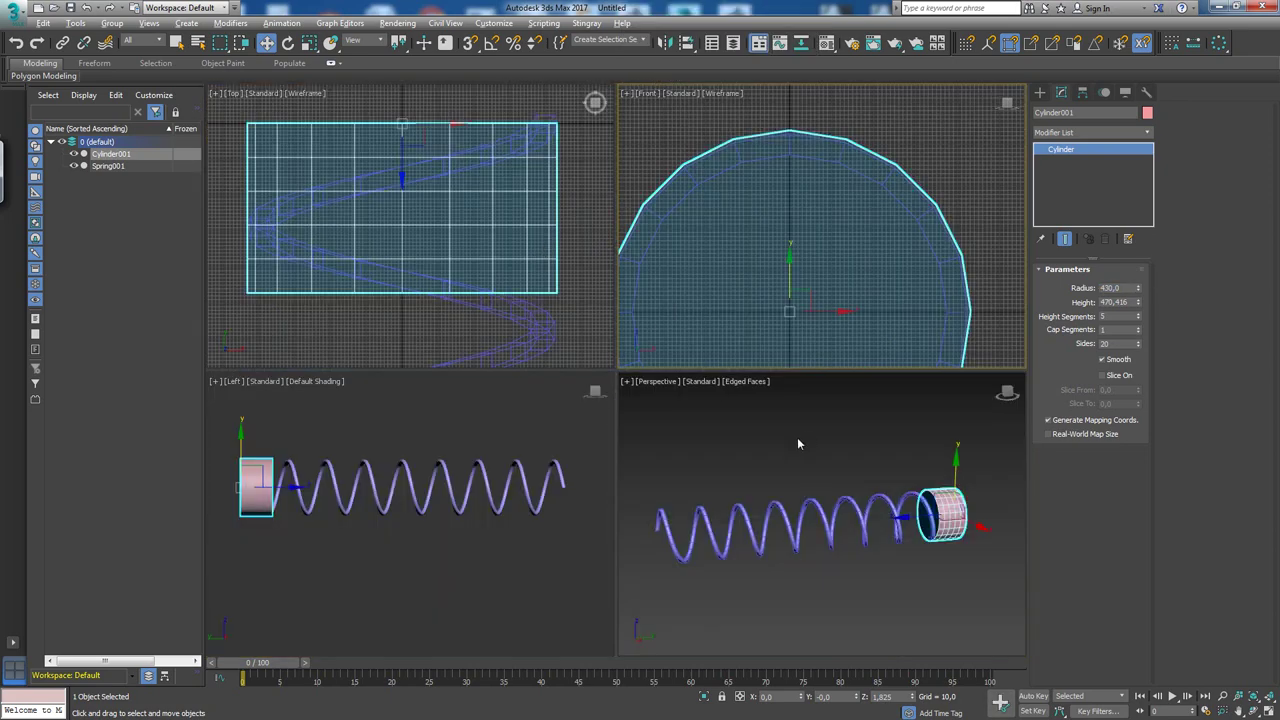
key(alt+w)
drag(755, 400, 737, 403)
key(w)
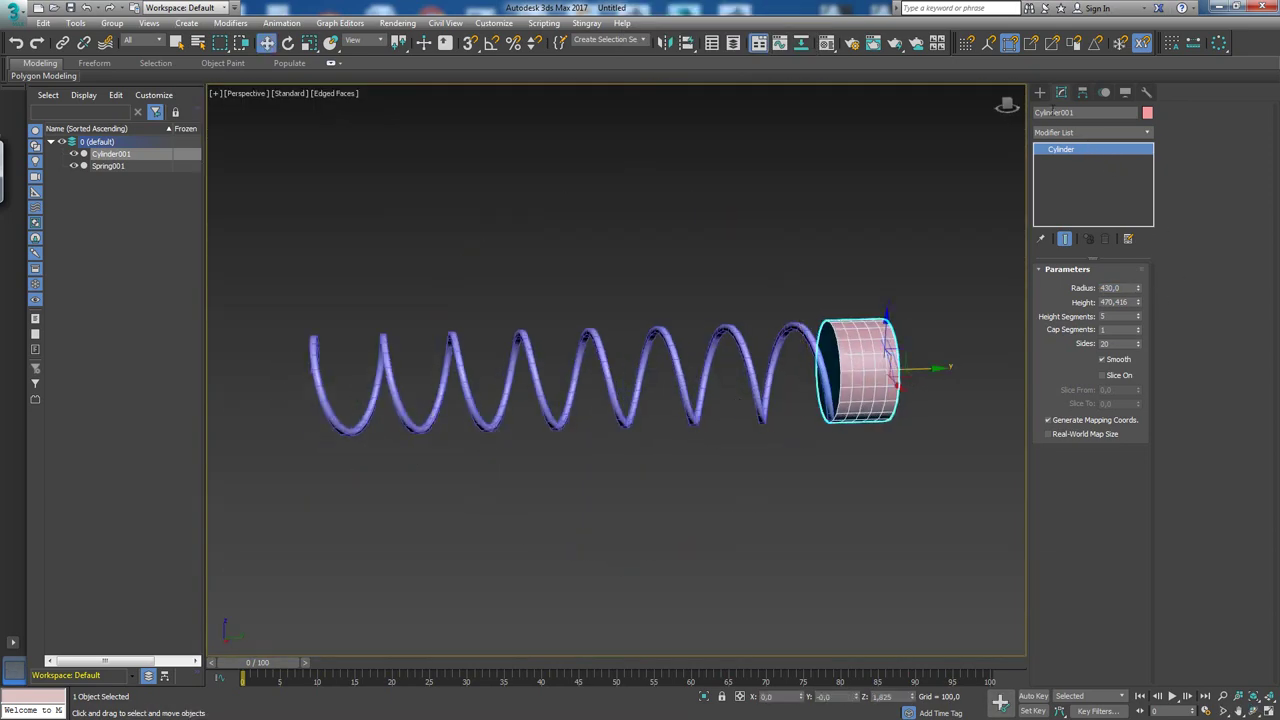
mouse_move(1136, 345)
mouse_down()
mouse_move(1132, 287)
mouse_move(916, 395)
mouse_move(919, 406)
mouse_up()
key(alt+x)
Drag the Height spinner to roughly stretch the cylinder along the spring.
alt+middle_drag(890, 518, 850, 432)
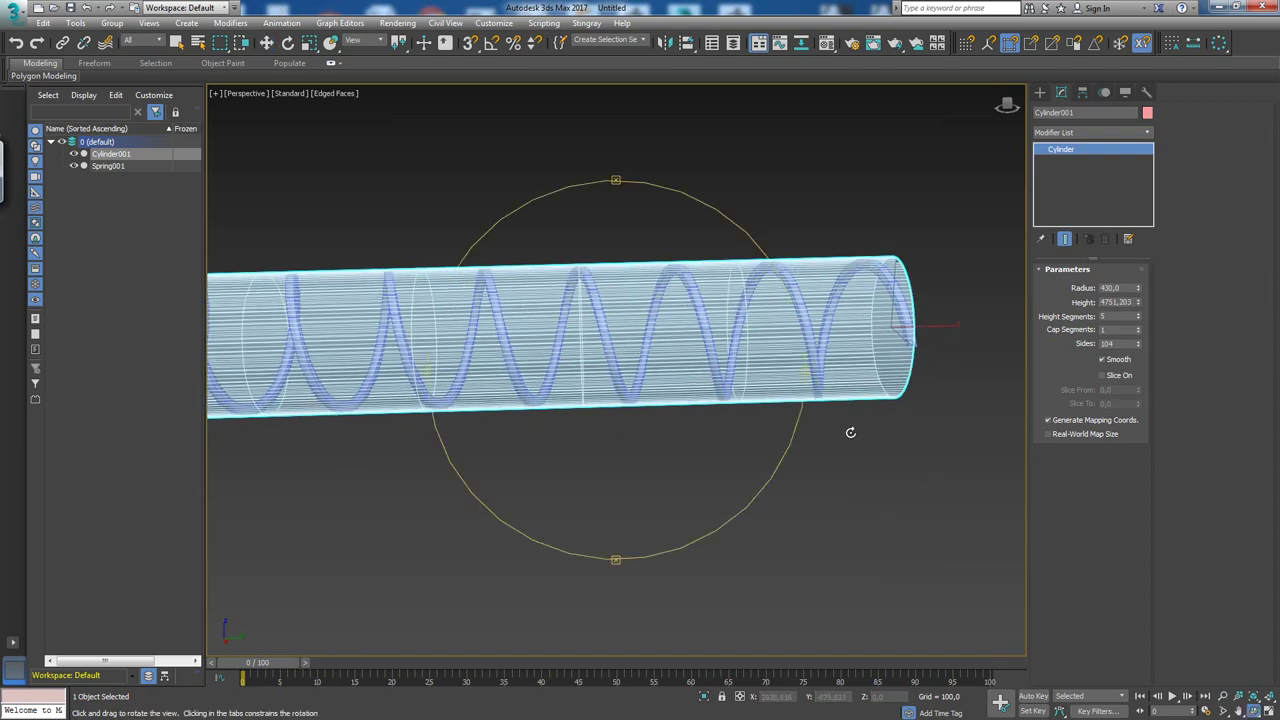
drag(850, 432, 586, 428)
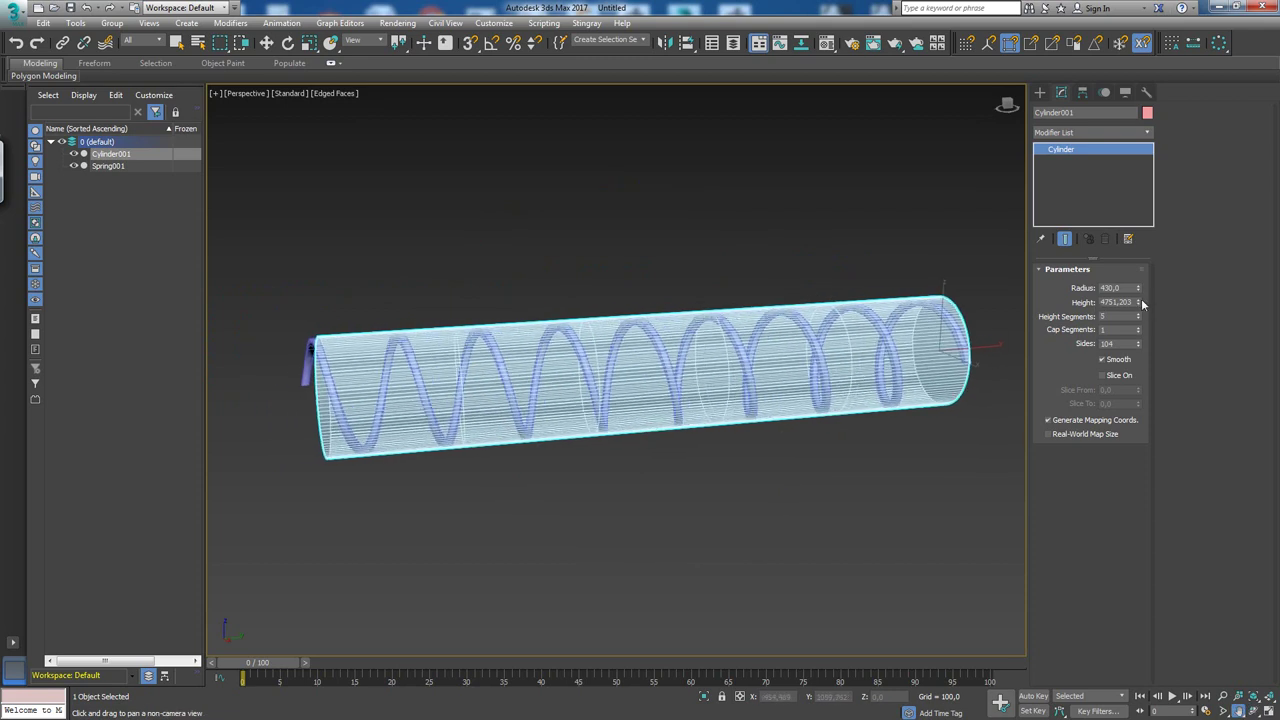
drag(1138, 304, 1138, 302)
drag(1137, 302, 1102, 447)
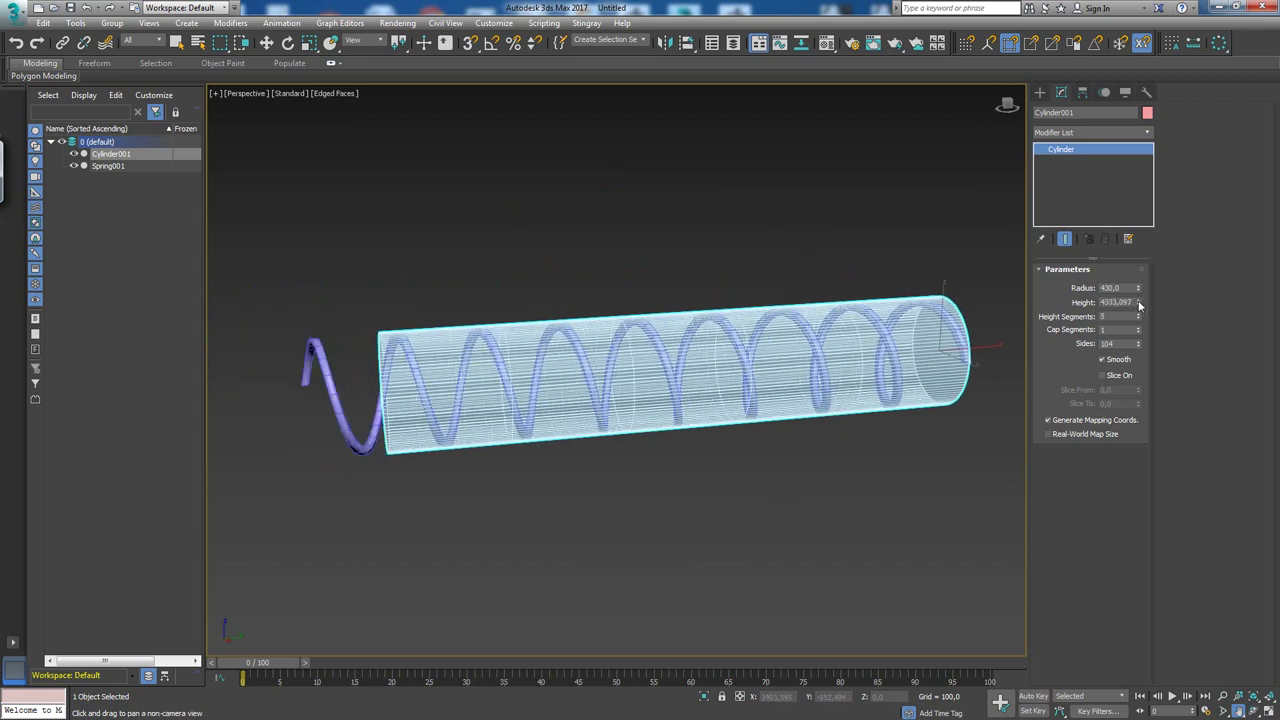
drag(1139, 306, 1127, 293)
Enter a cylinder height of 4930 so it spans the full spring.
key(alt+w)
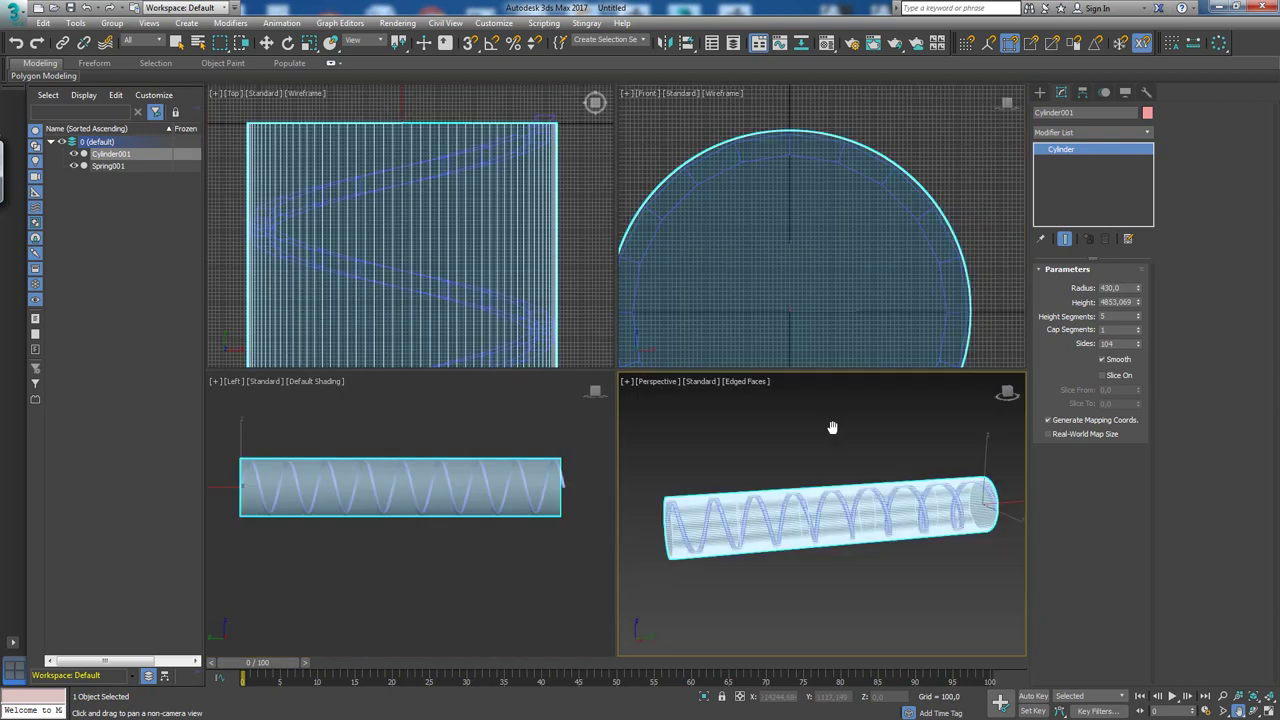
key(alt+w)
scroll(1014, 258, up, 2)
scroll(1014, 258, up, 2)
key(w)
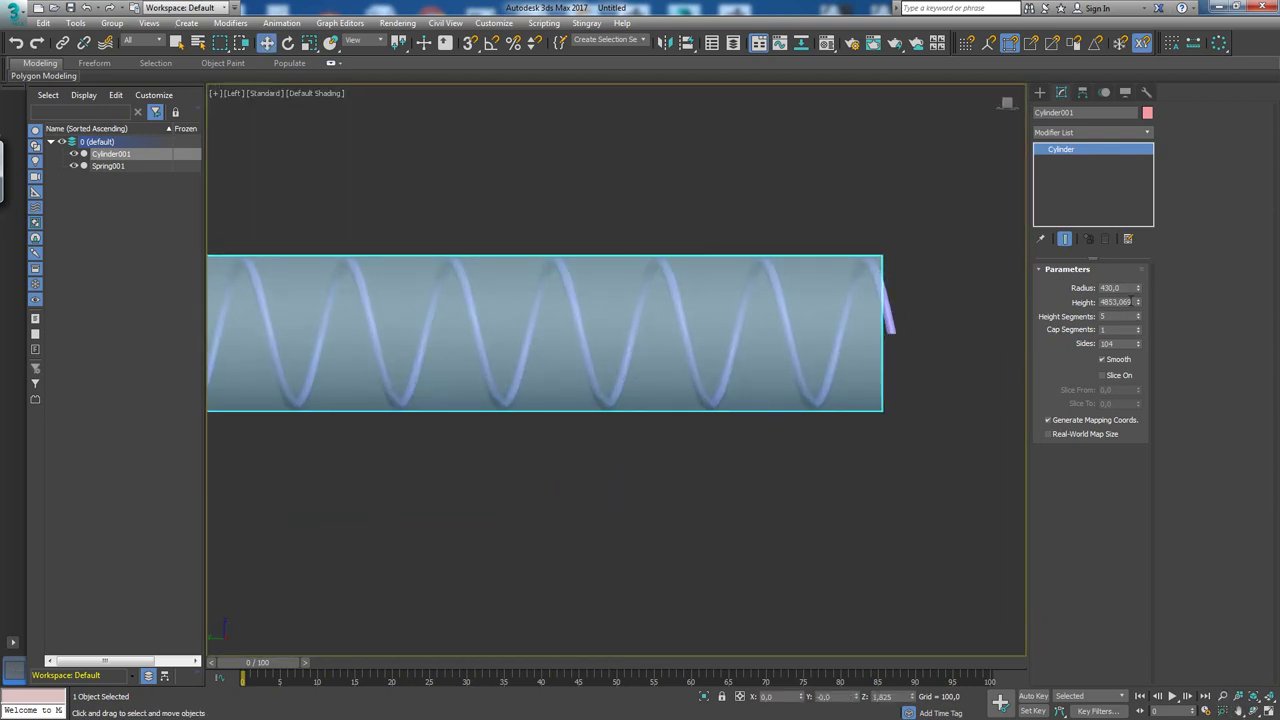
click(1115, 302)
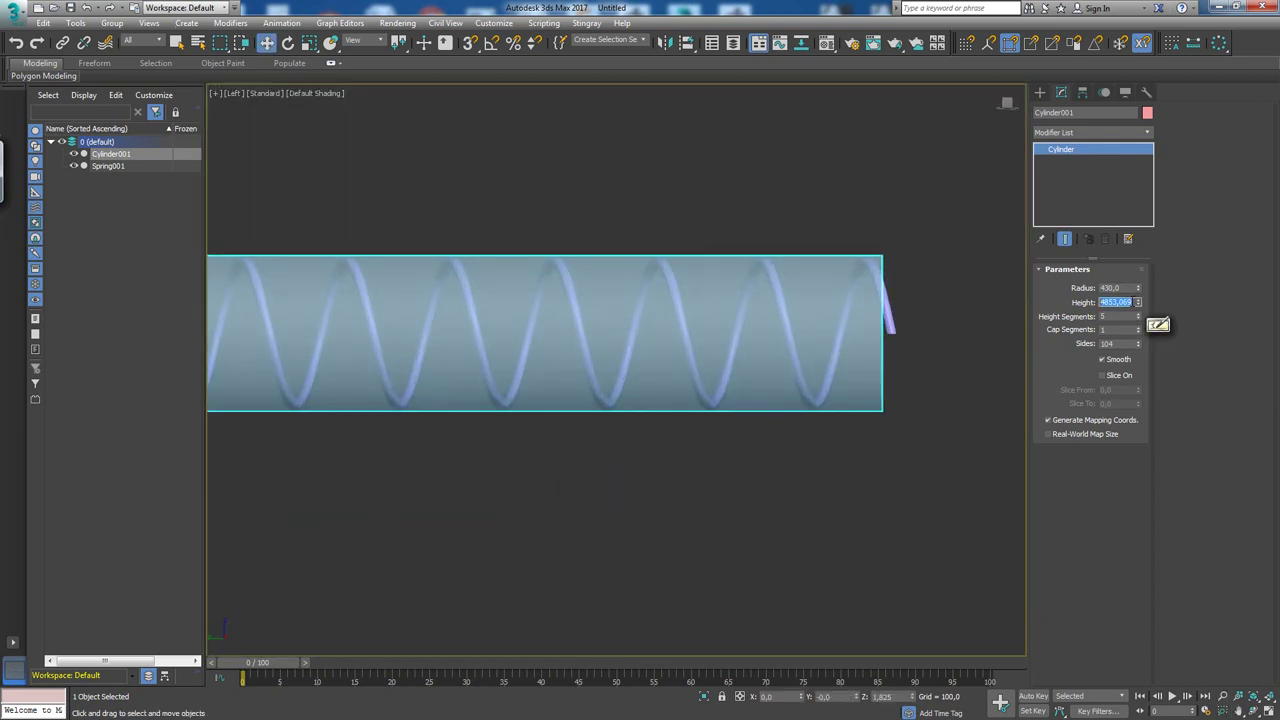
key(Return)
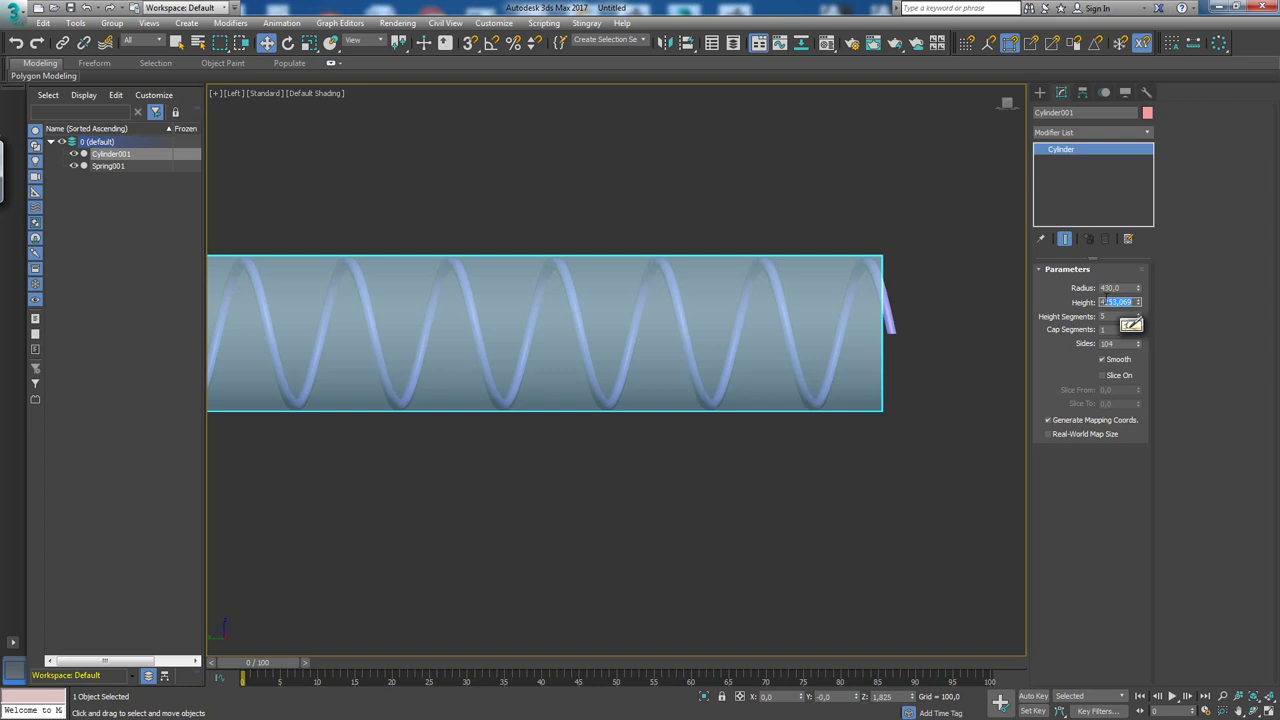
text(400)
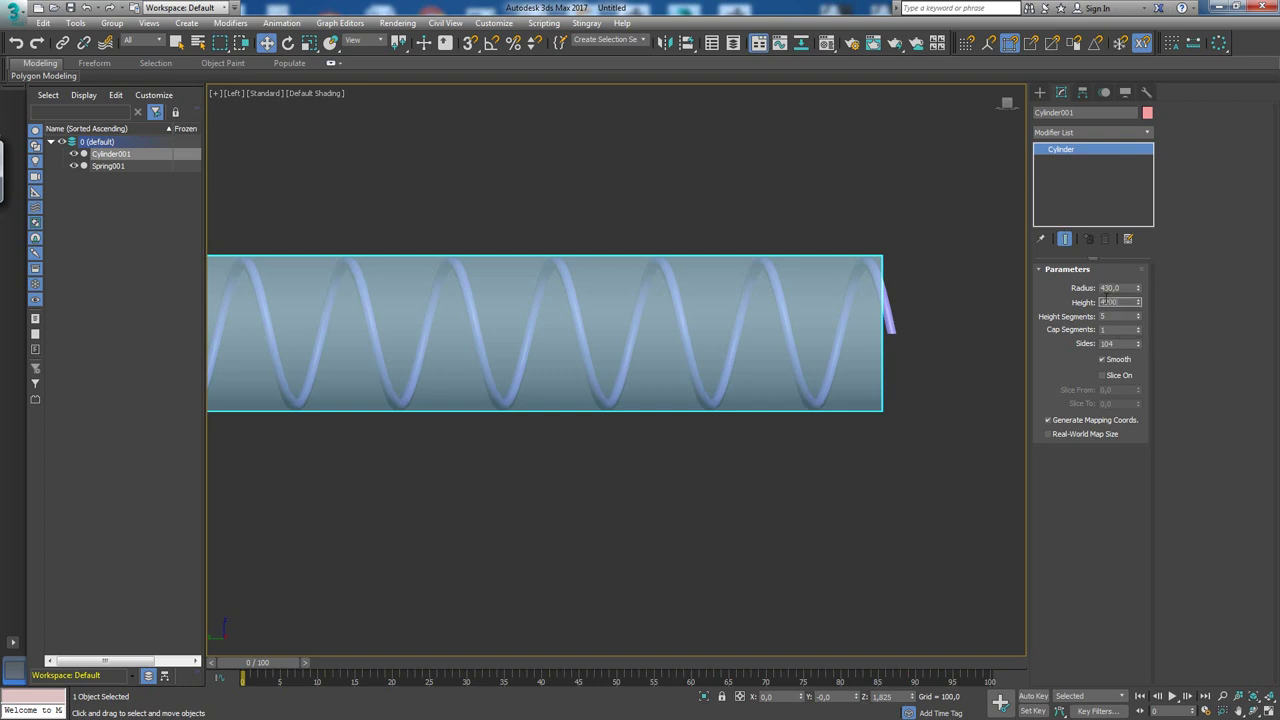
key(Return)
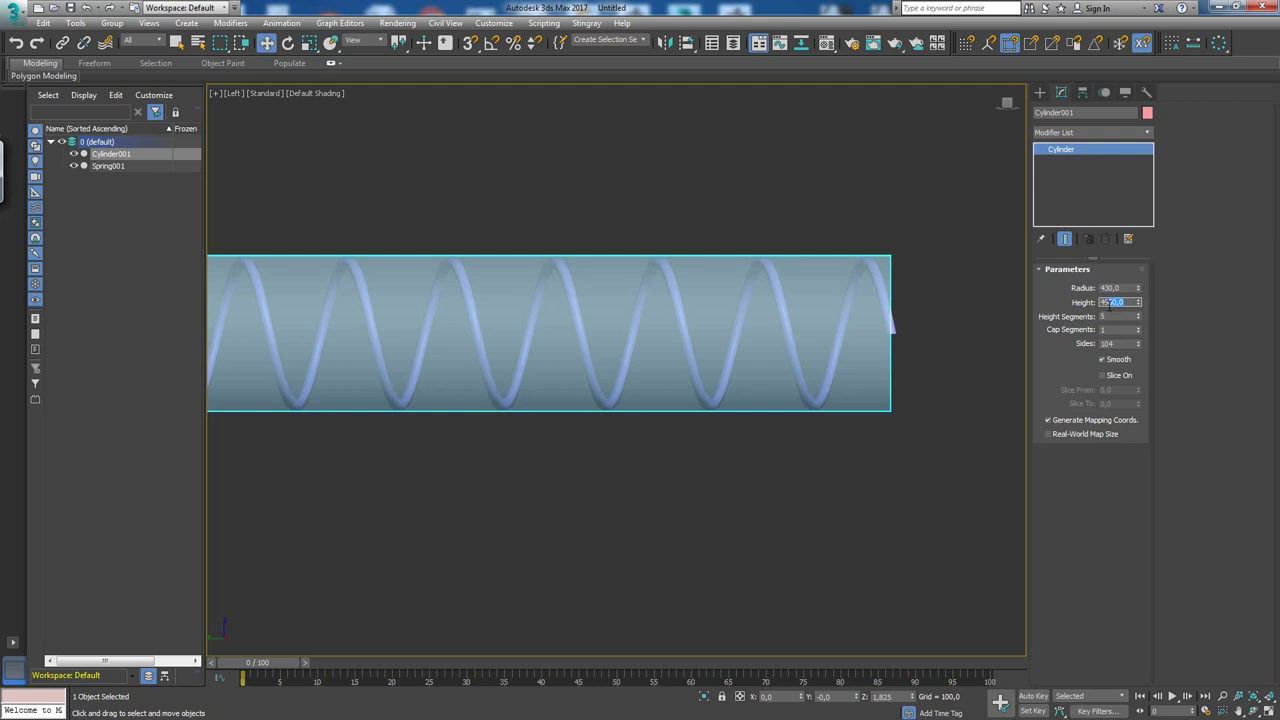
key(Return)
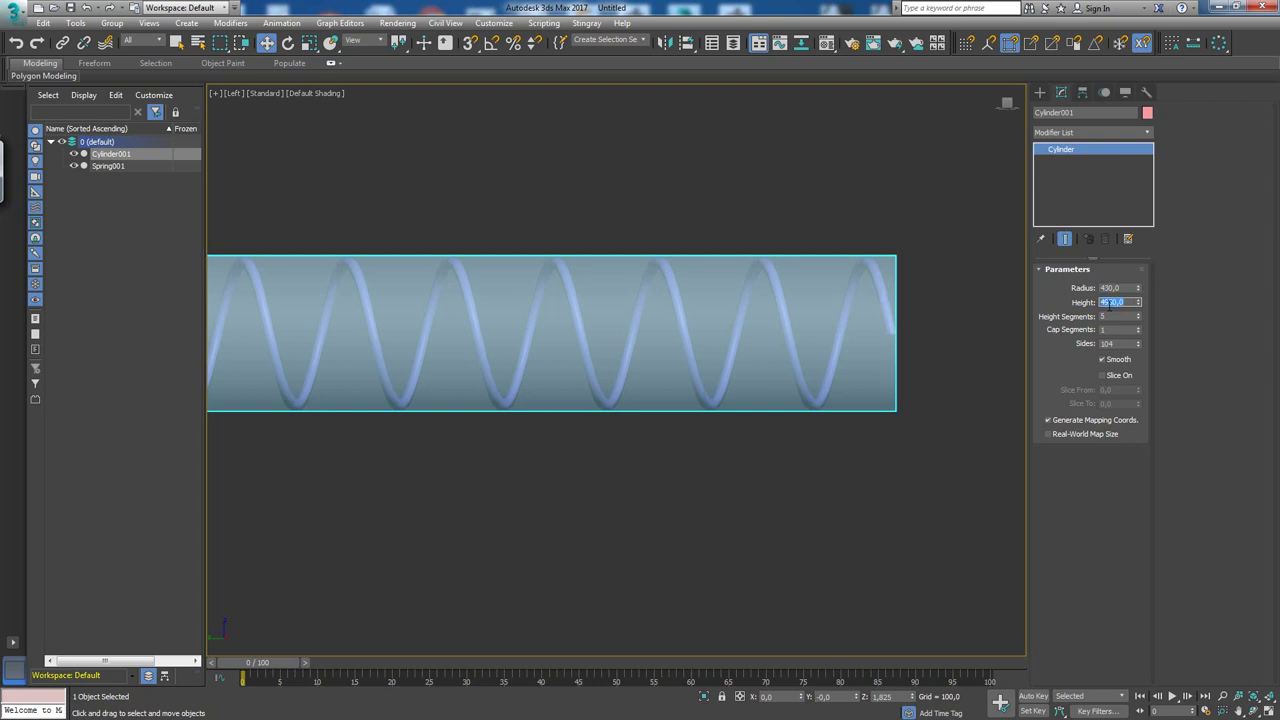
Orbit the Perspective view to check the cylinder running through the spring.
key(alt+z)
key(alt+w)
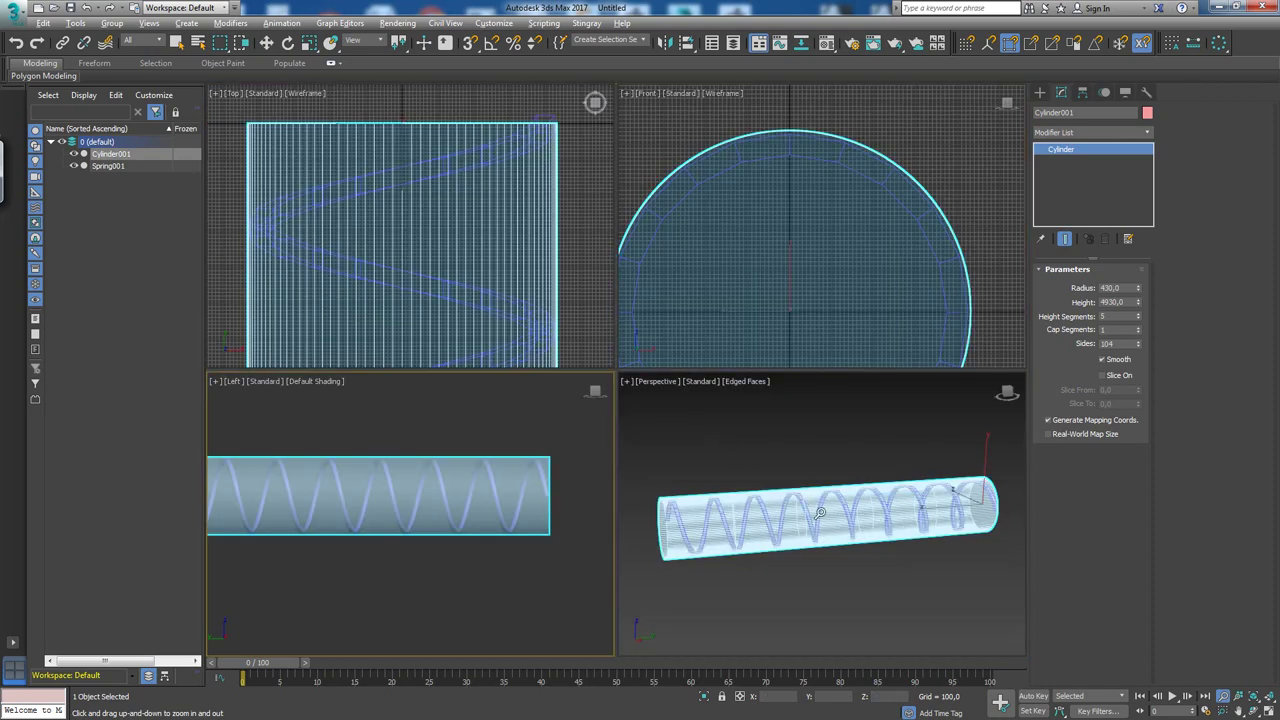
key(alt+w)
key(ctrl+r)
mouse_move(700, 420)
mouse_down()
mouse_move(657, 423)
mouse_move(620, 390)
mouse_up()
key(alt+z)
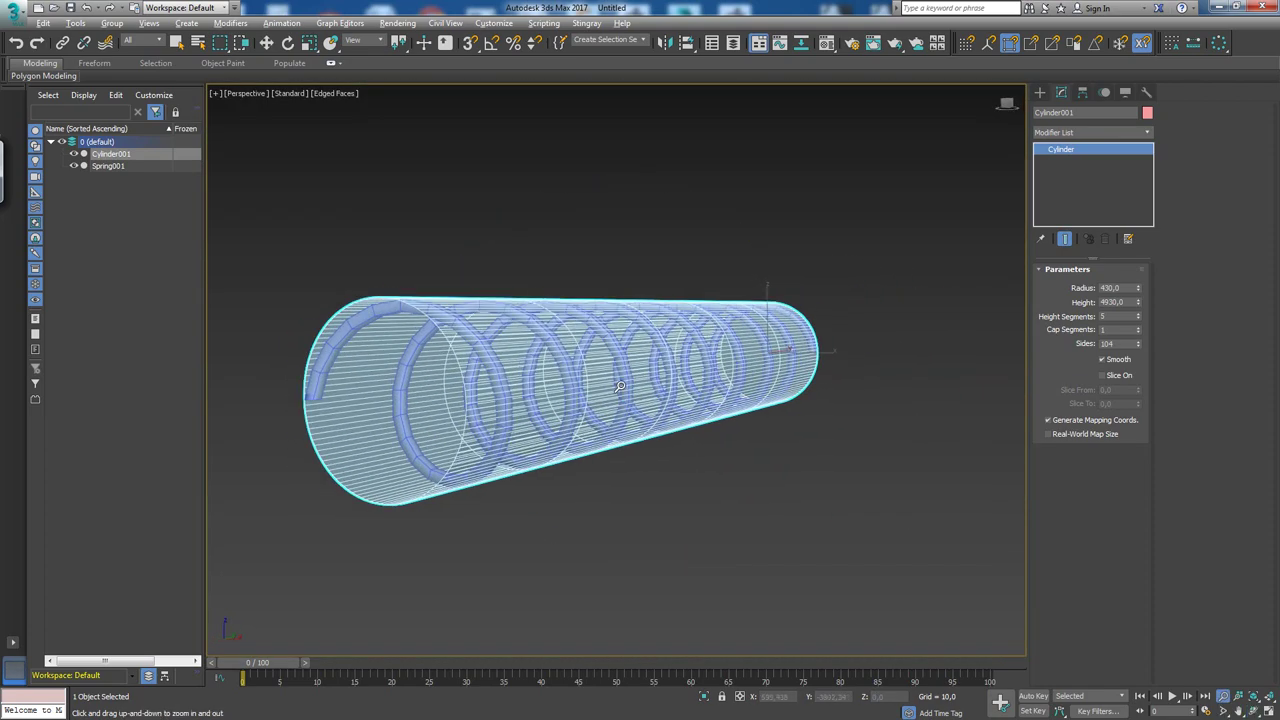
alt+middle_drag(620, 385, 700, 380)
Set the object colour of both the cylinder and spring to black.
key(w)
key(ctrl+a)
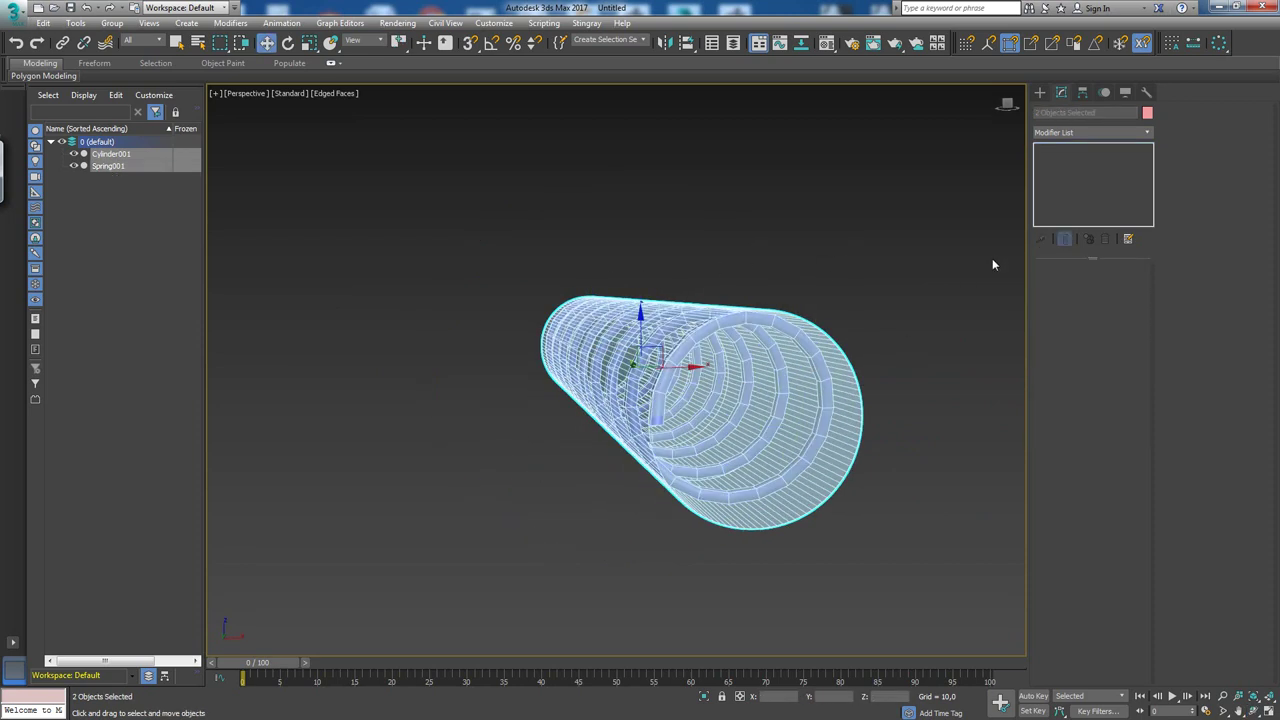
key(m)
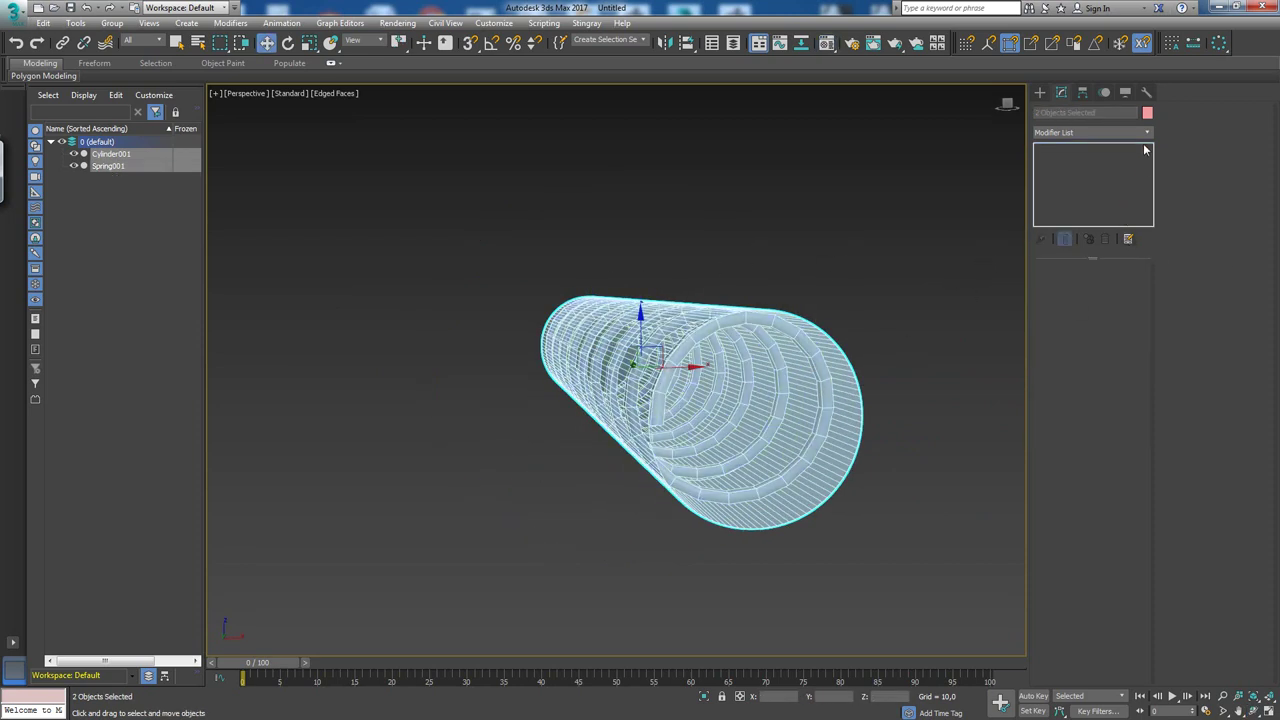
click(1146, 113)
click(748, 399)
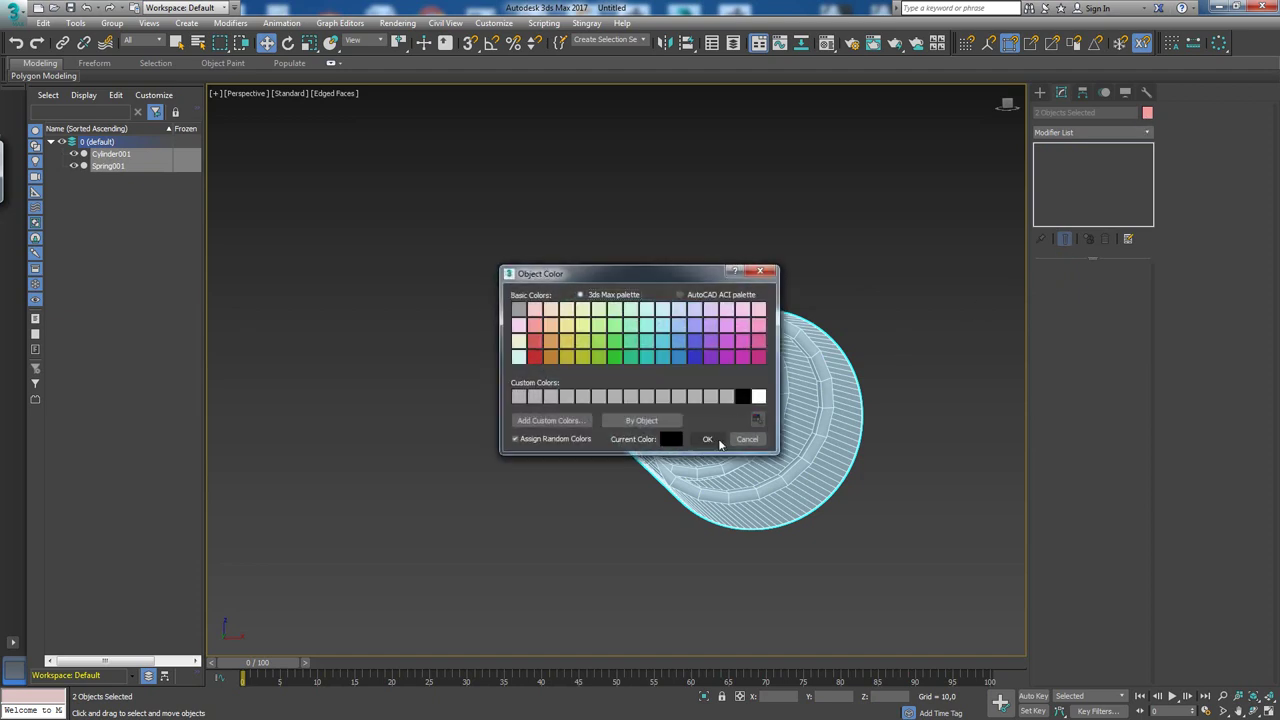
click(709, 441)
click(834, 322)
Orbit so the hose runs diagonally and select the core cylinder.
key(ctrl+r)
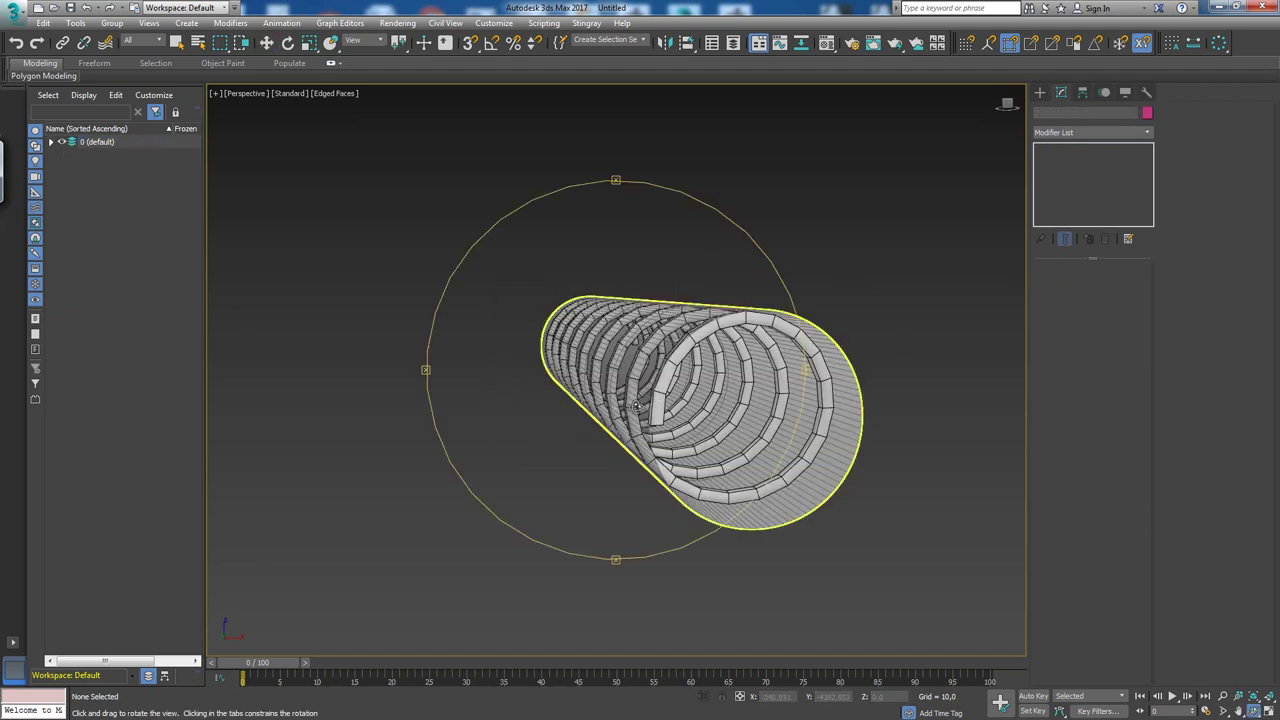
drag(665, 397, 821, 375)
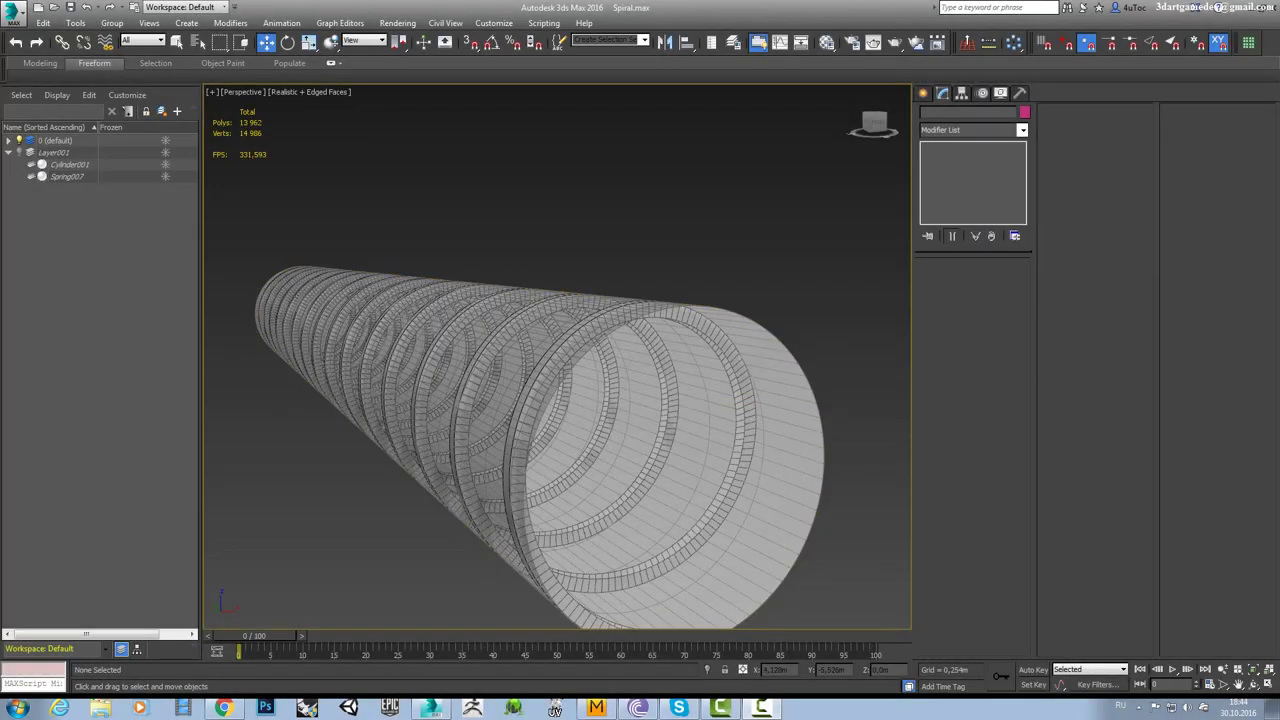
mouse_move(737, 285)
alt+middle_down()
mouse_move(531, 302)
mouse_move(491, 251)
alt+middle_up()
scroll(531, 302, down, 3)
key(w)
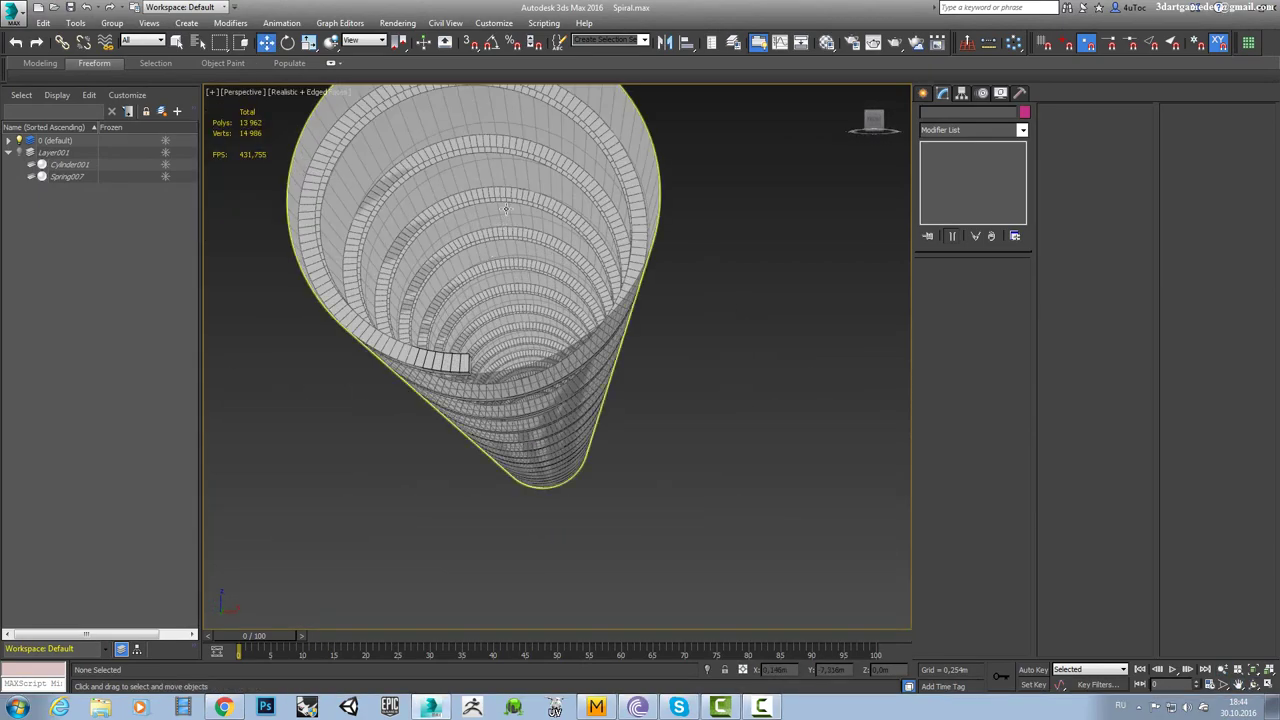
click(506, 201)
mouse_move(506, 201)
alt+middle_down()
mouse_move(545, 279)
mouse_move(510, 305)
mouse_move(560, 286)
mouse_move(491, 263)
mouse_move(660, 452)
mouse_move(555, 420)
alt+middle_up()
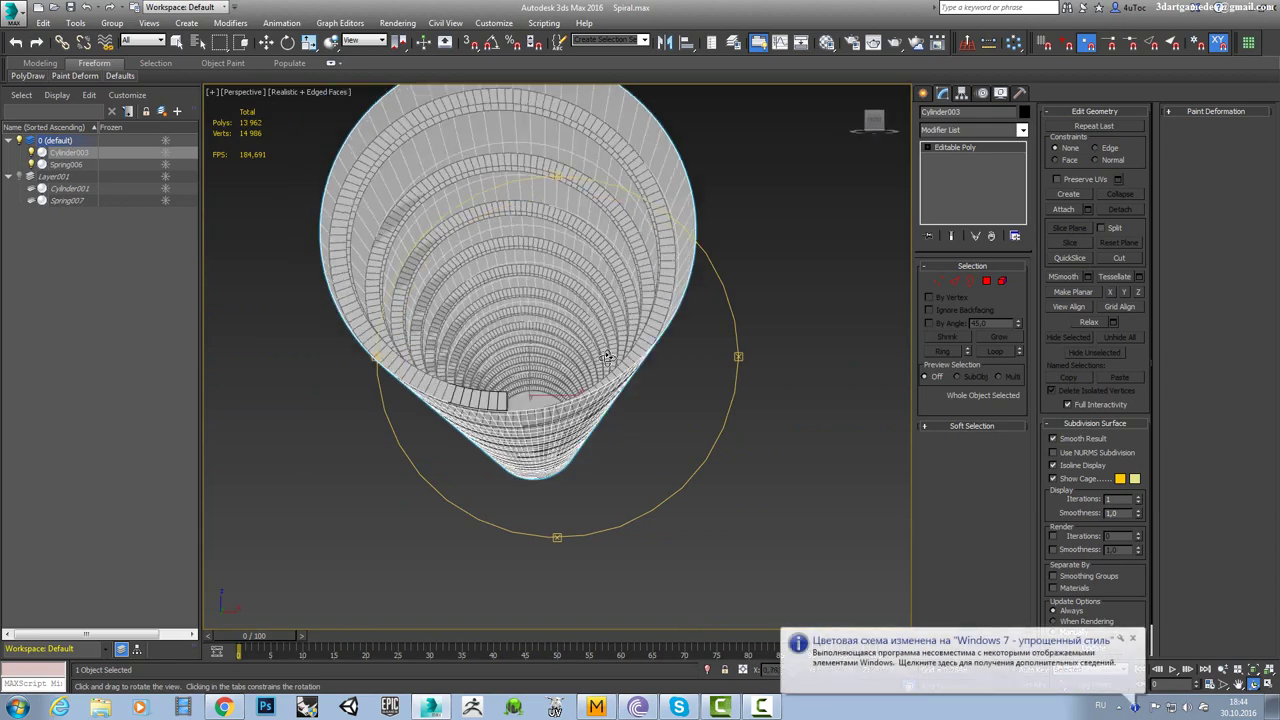
Hide the core cylinder and export the spring over C:\123\02.obj.
right_click(570, 408)
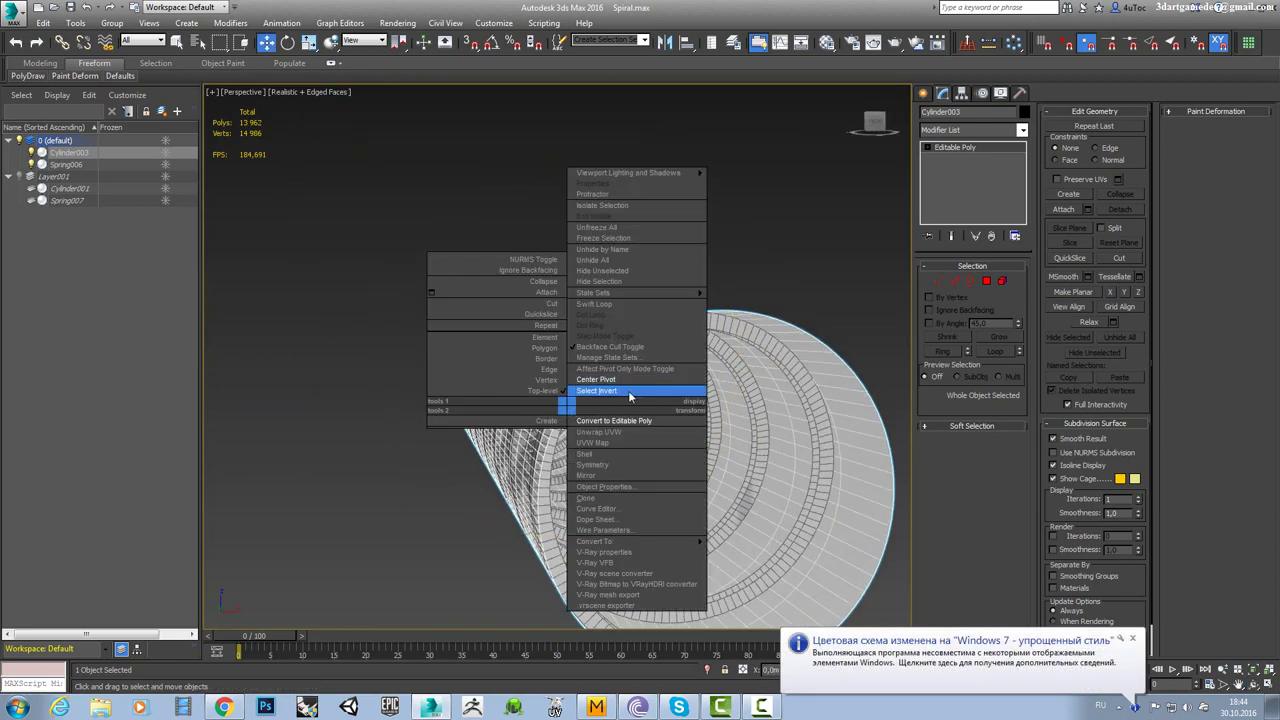
click(634, 388)
click(623, 420)
mouse_move(623, 420)
middle_down()
mouse_move(604, 400)
mouse_move(960, 575)
middle_up()
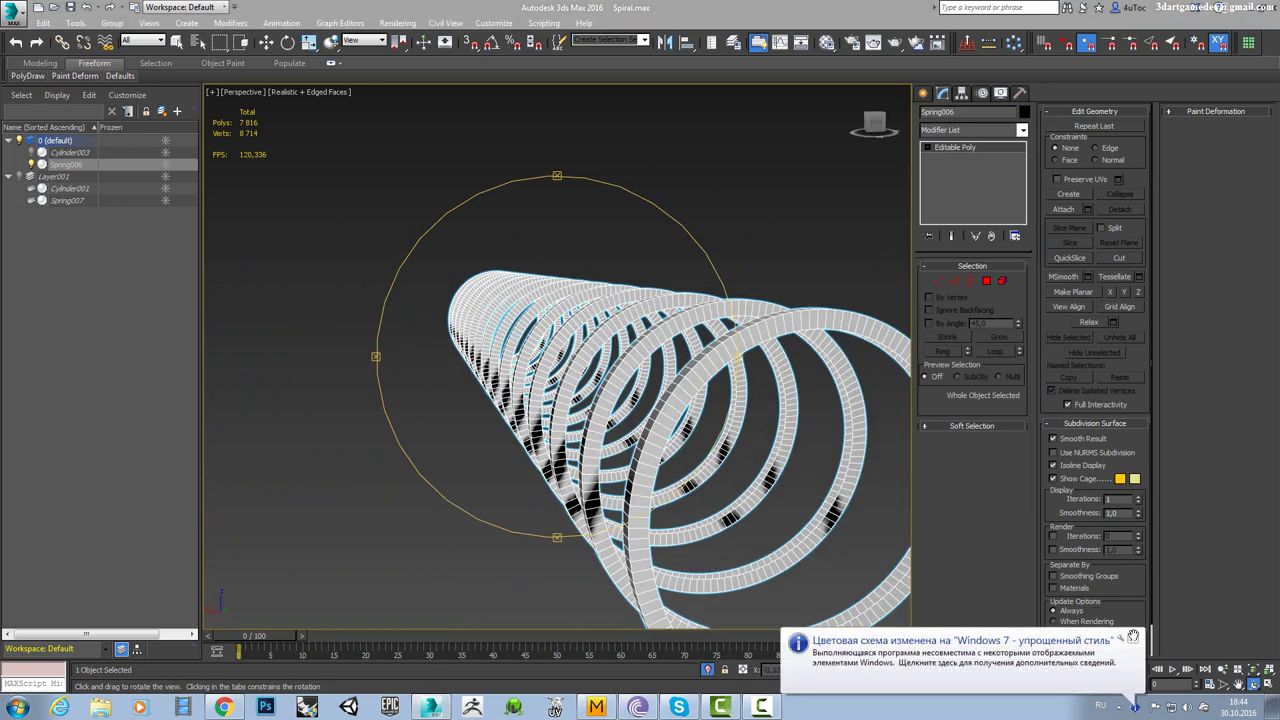
alt+middle_drag(960, 575, 623, 303)
key(ctrl+e)
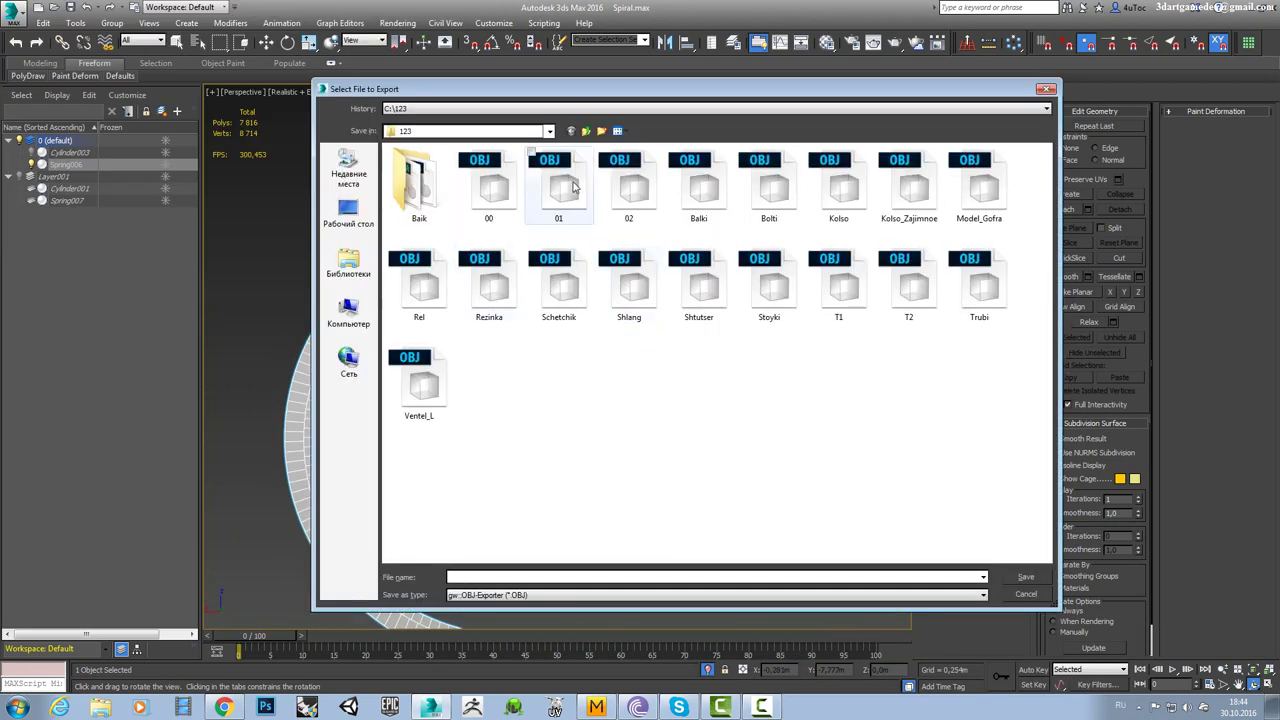
double_click(623, 190)
click(630, 402)
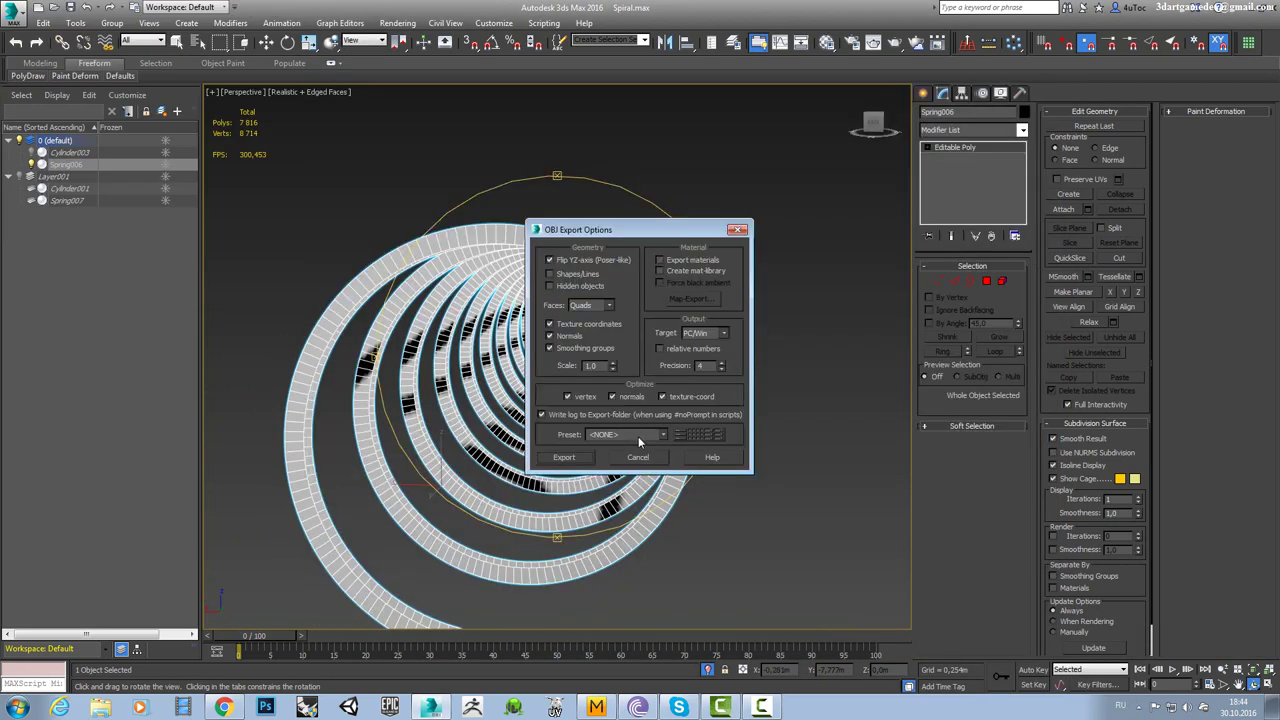
click(642, 444)
click(781, 460)
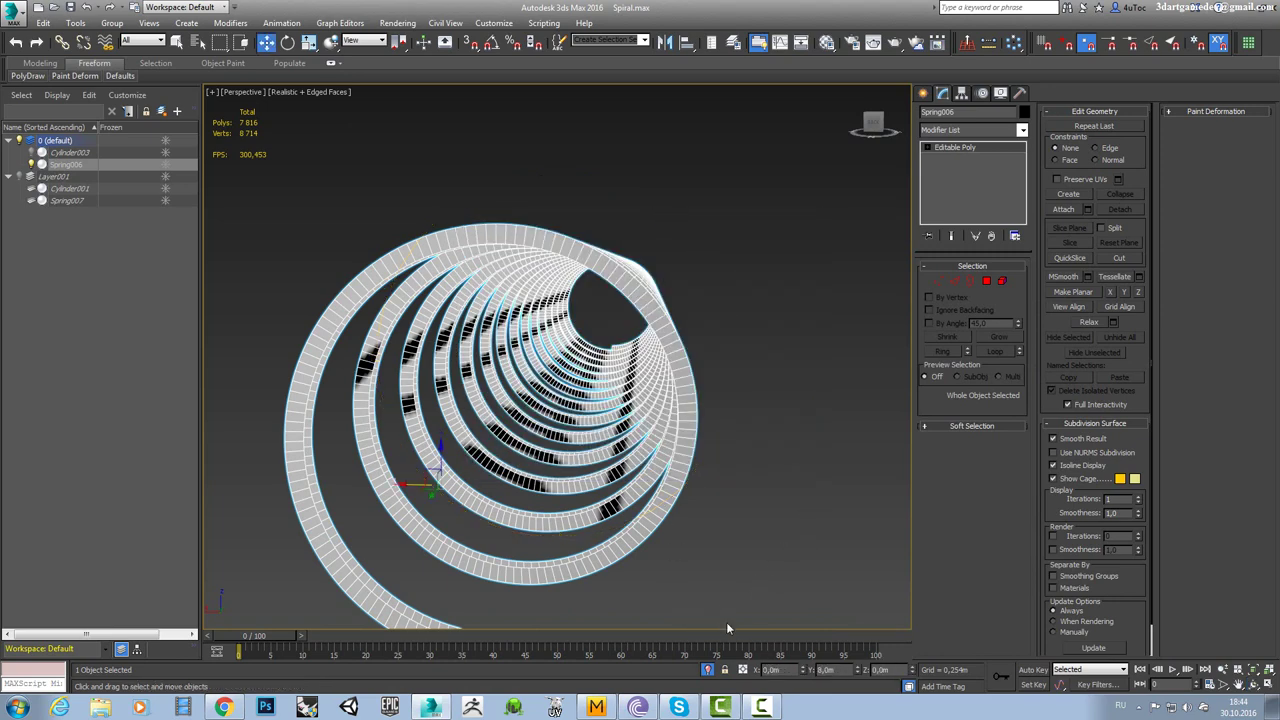
Export the core cylinder over 01.obj and switch to Marvelous Designer.
key(w)
alt+middle_drag(560, 420, 636, 372)
click(69, 152)
key(ctrl+e)
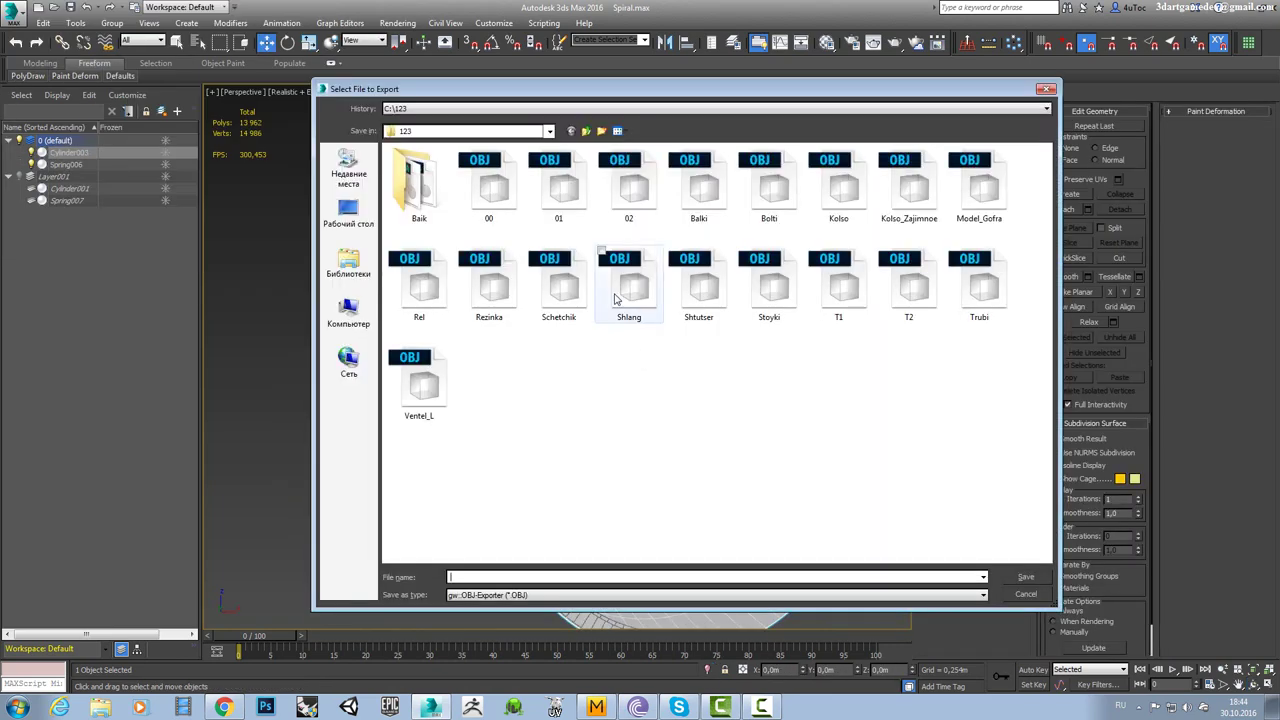
double_click(574, 190)
key(Return)
key(Return)
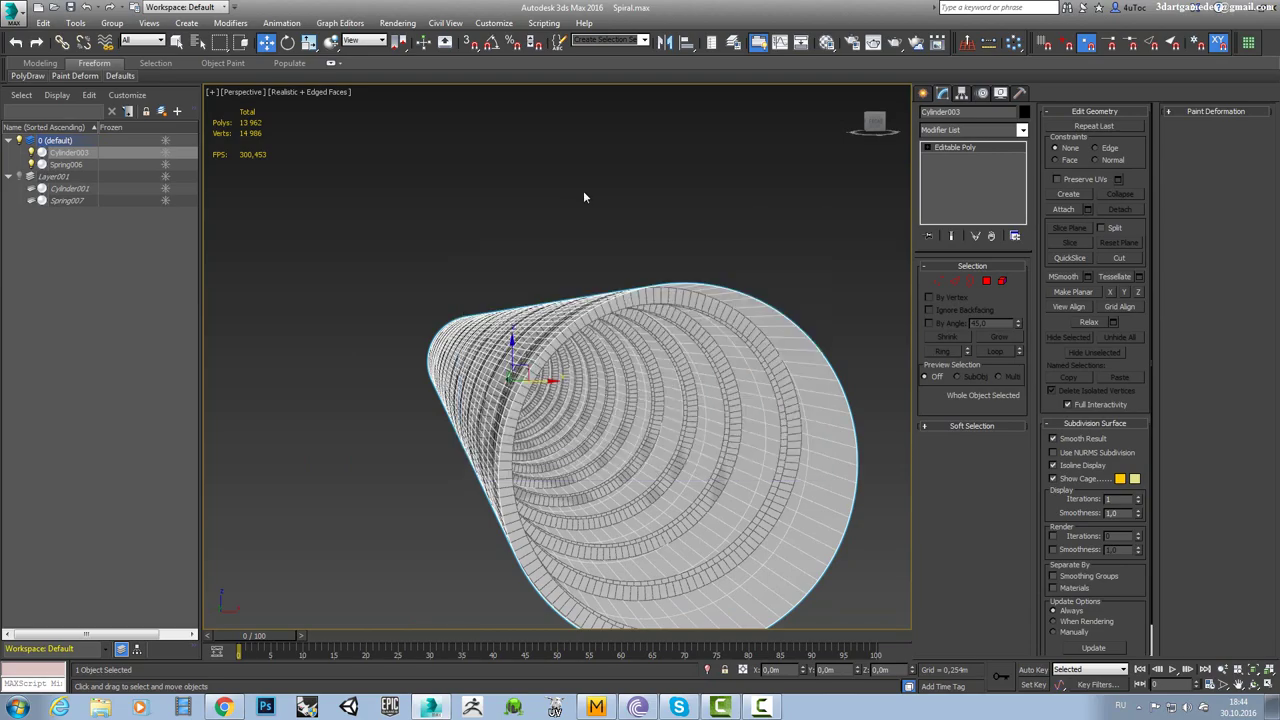
click(1254, 9)
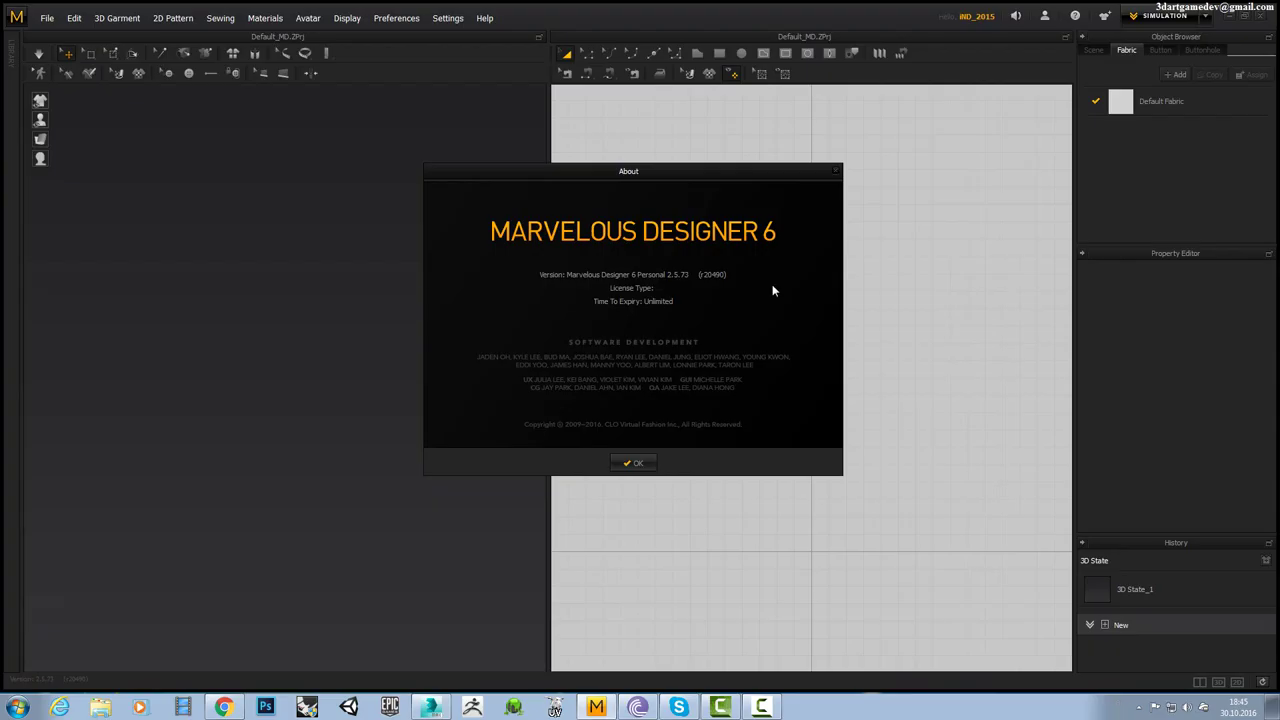
Import 01.obj through File > Import > OBJ as an avatar at cm scale.
click(638, 463)
click(48, 18)
mouse_move(56, 152)
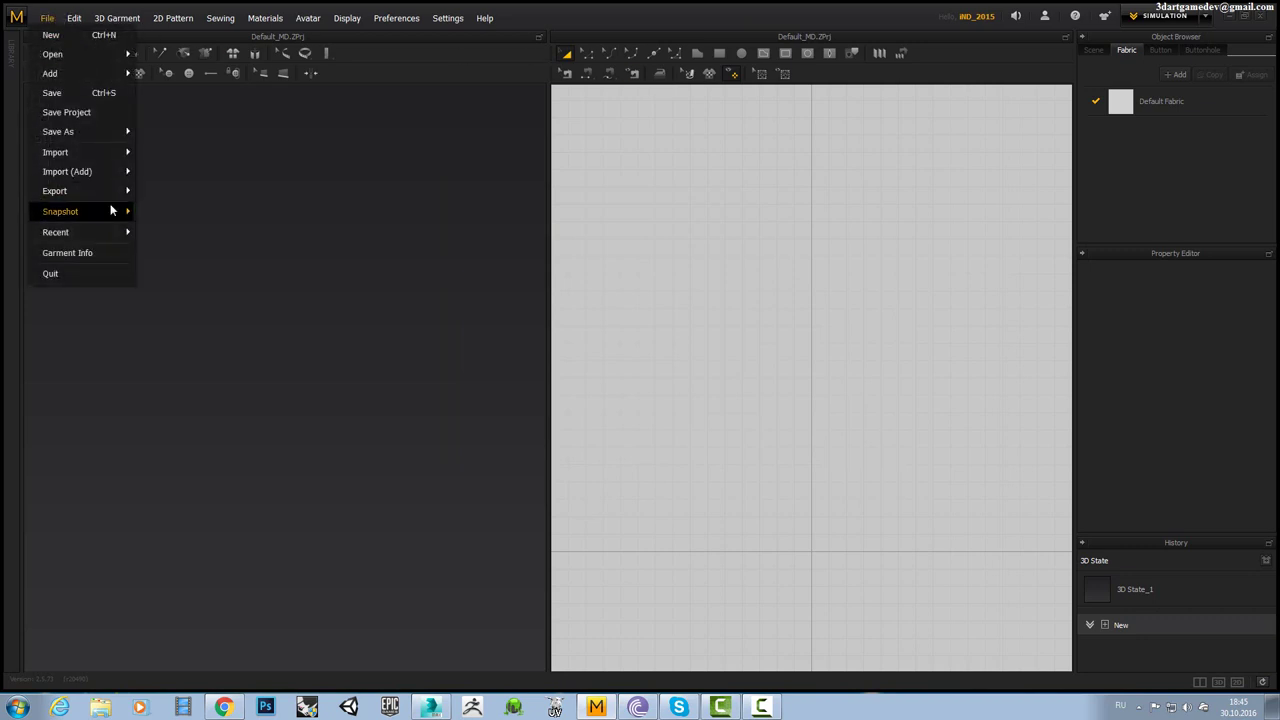
click(185, 149)
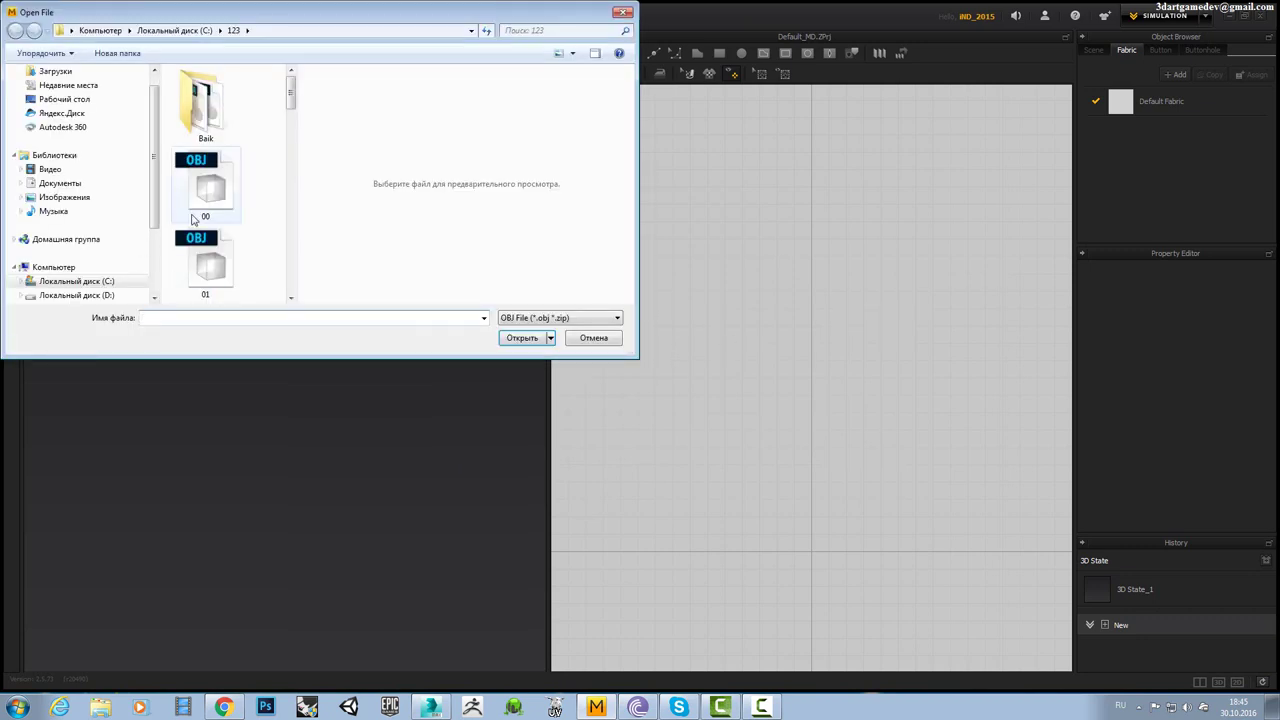
double_click(205, 265)
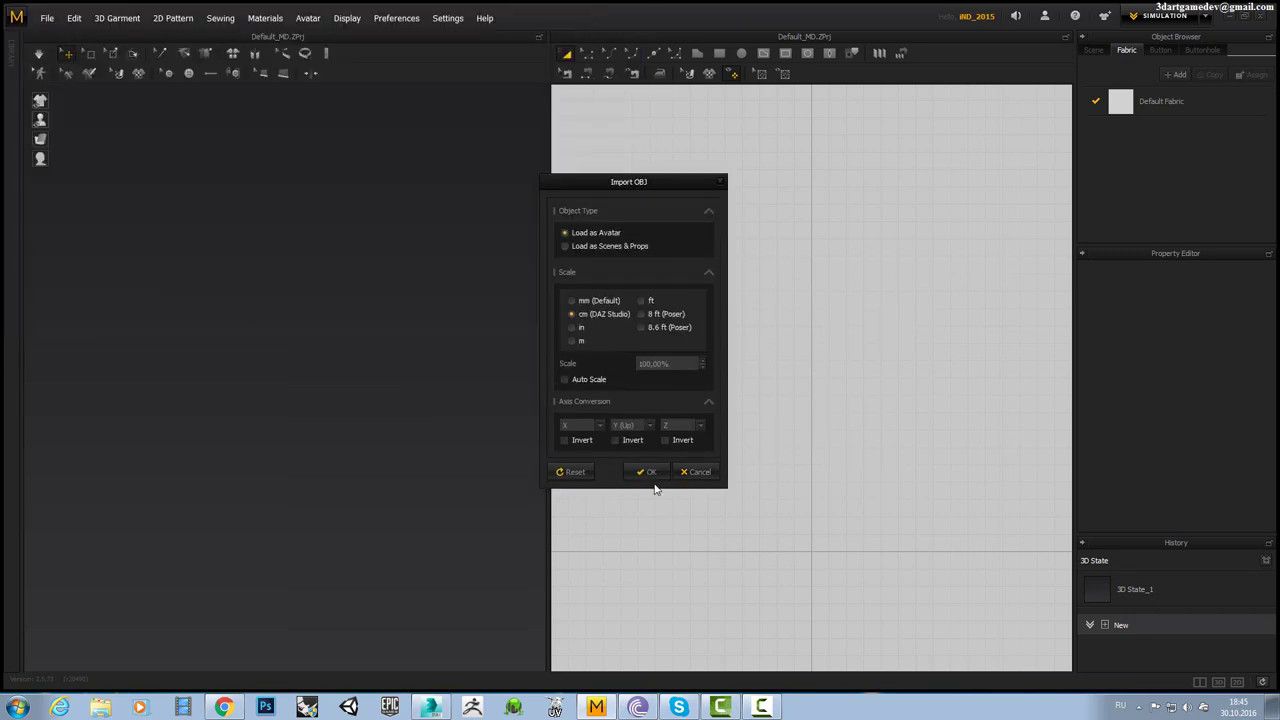
click(650, 474)
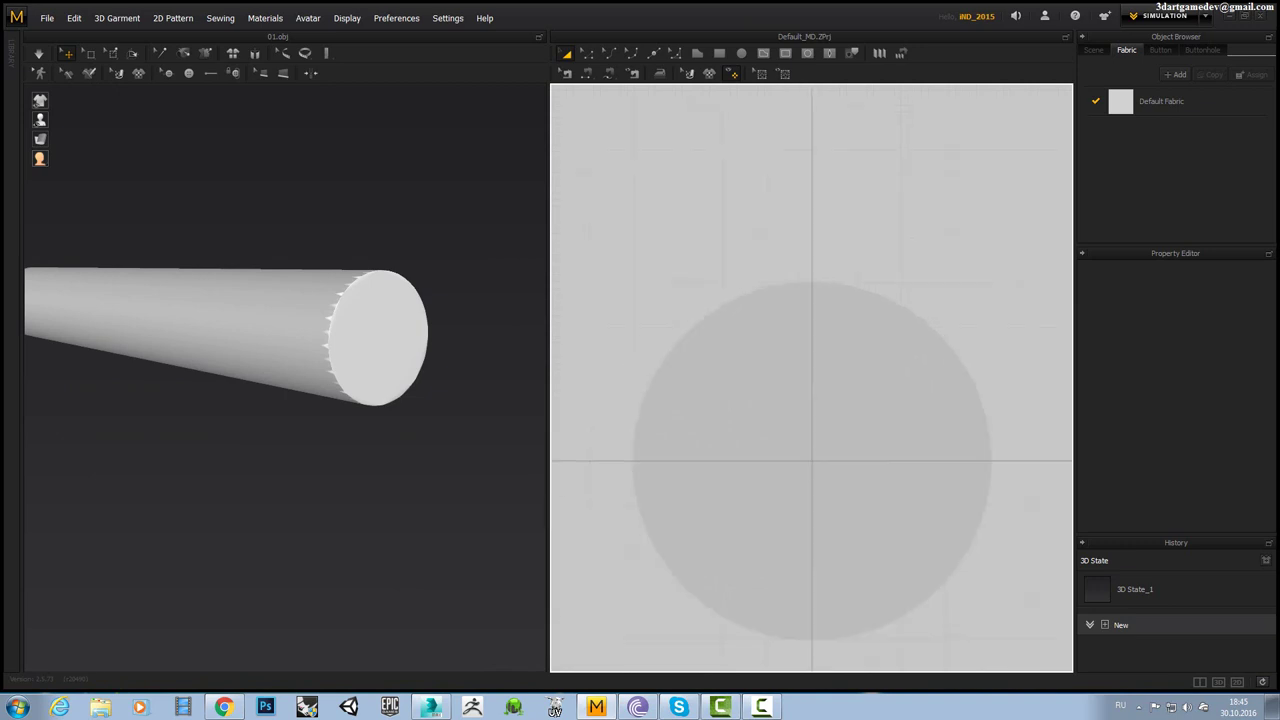
Draw a circle pattern over the grey disc with the Circle tool and confirm it.
click(741, 53)
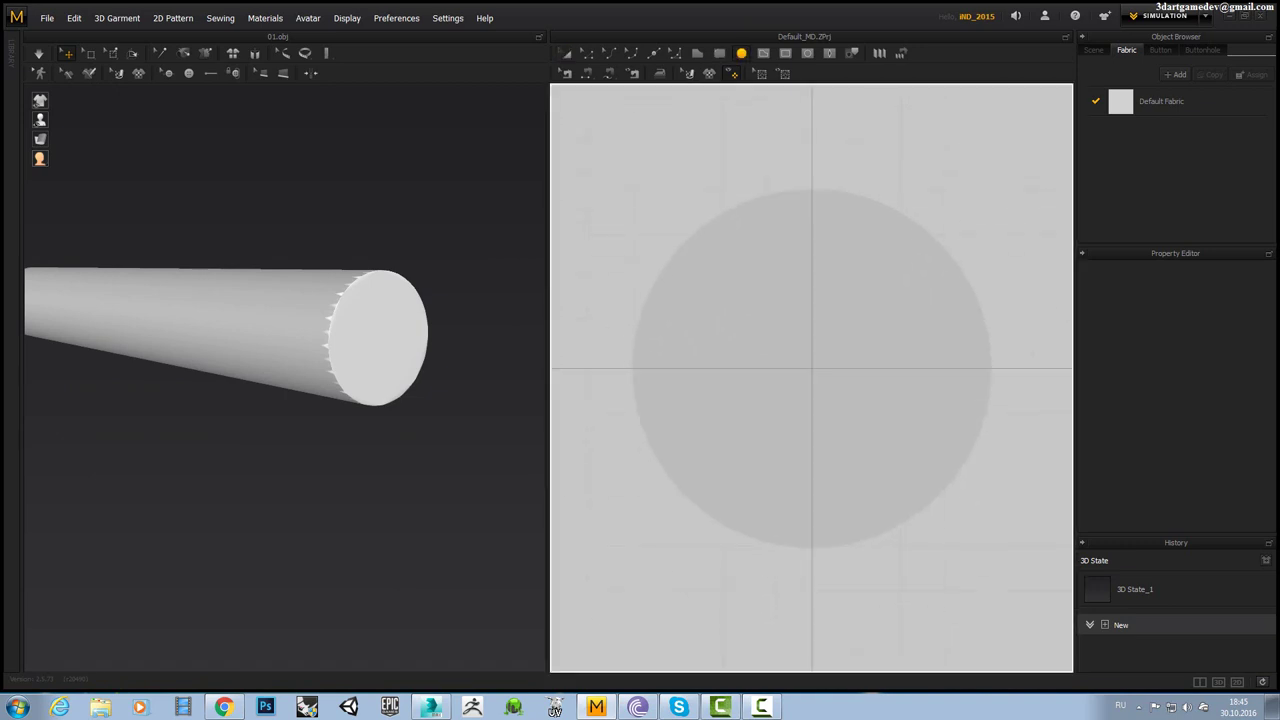
scroll(811, 370, down, 3)
scroll(811, 370, up, 8)
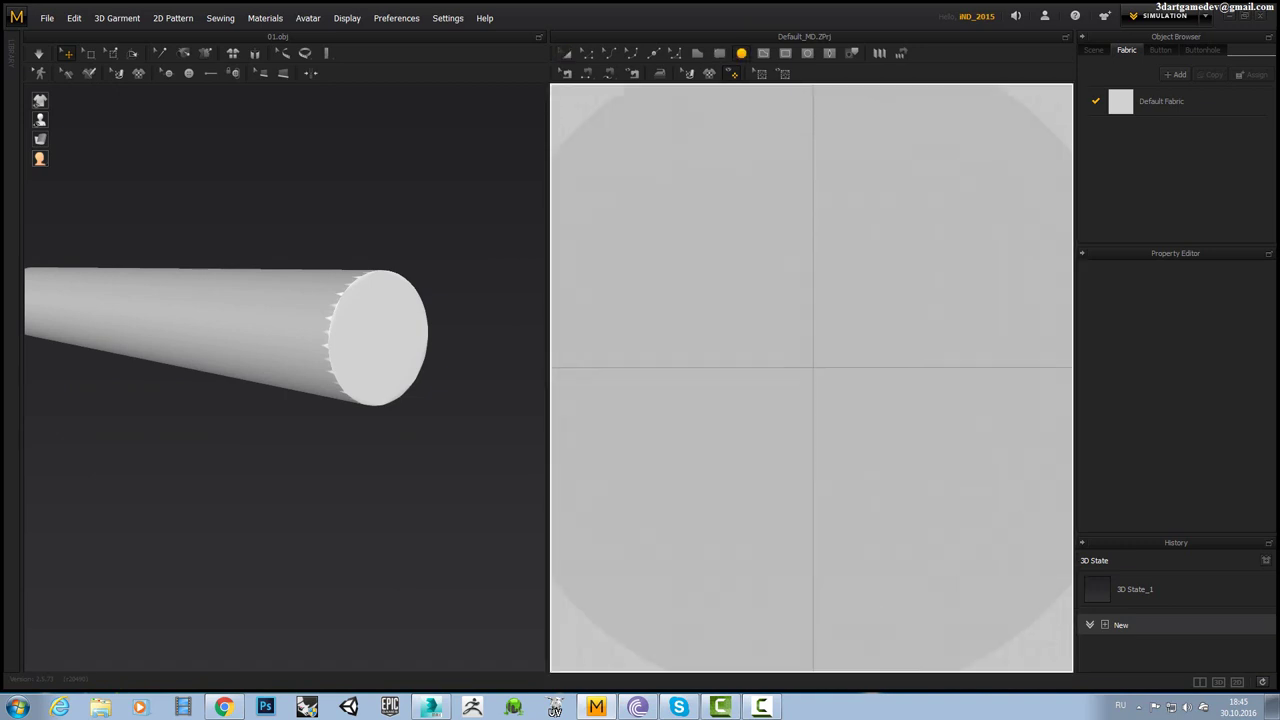
scroll(811, 370, down, 1)
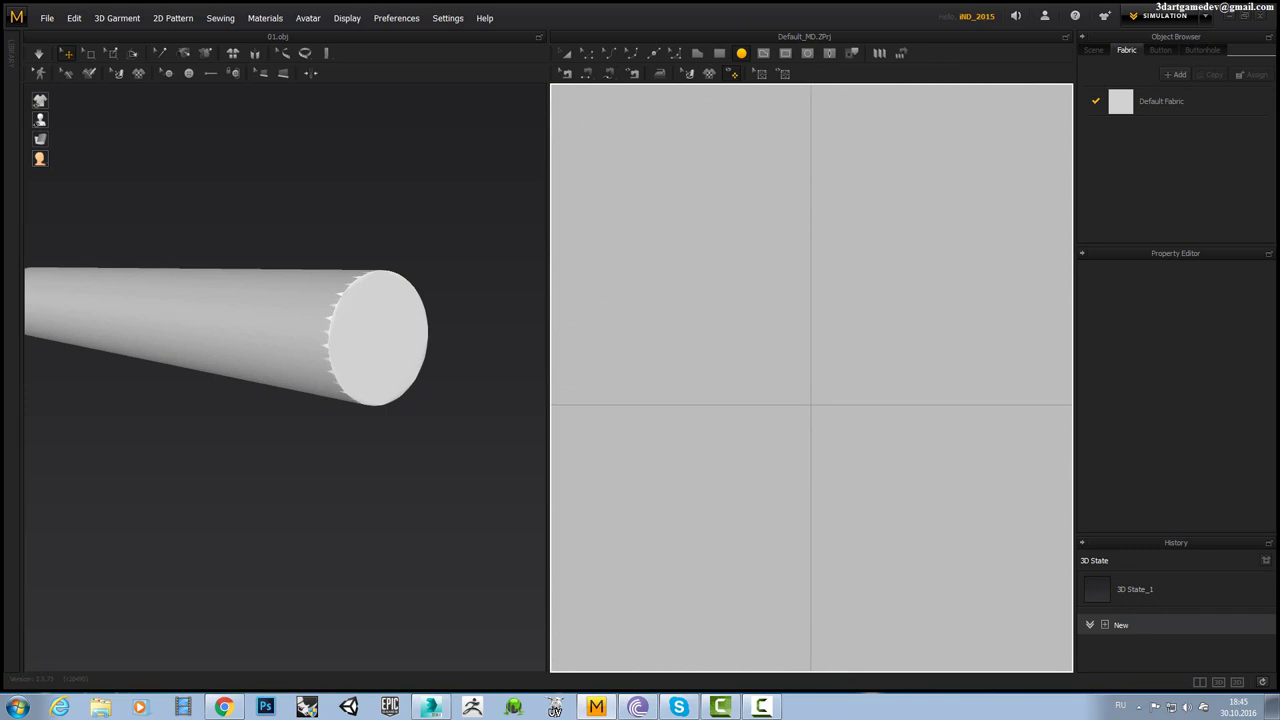
middle_drag(810, 404, 818, 418)
scroll(818, 418, down, 2)
scroll(818, 418, down, 3)
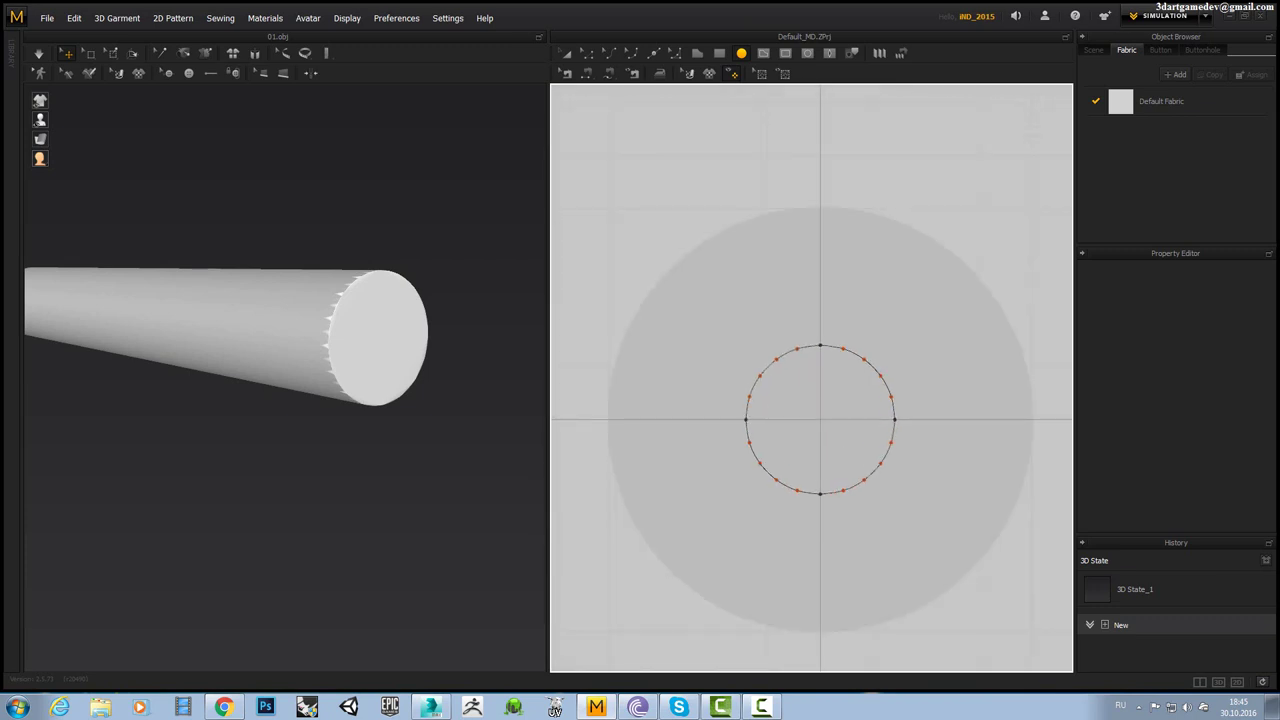
scroll(818, 418, up, 2)
scroll(818, 418, up, 1)
scroll(820, 418, up, 1)
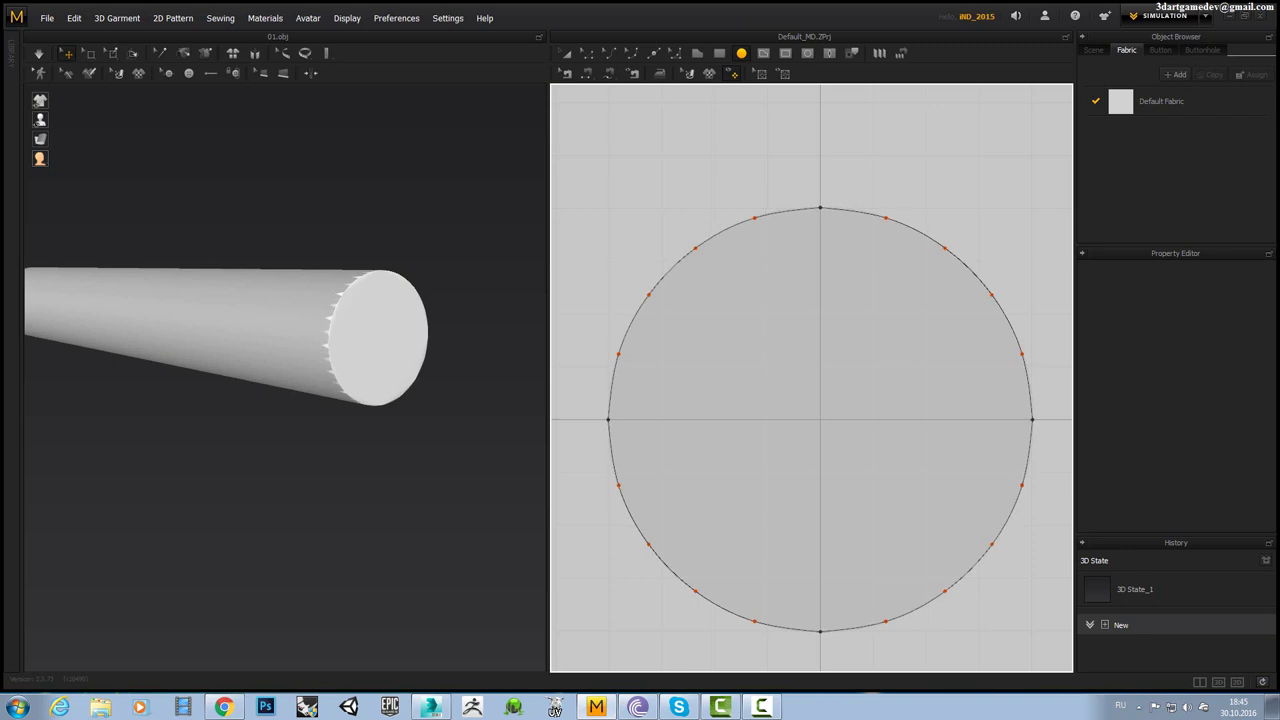
scroll(820, 418, up, 1)
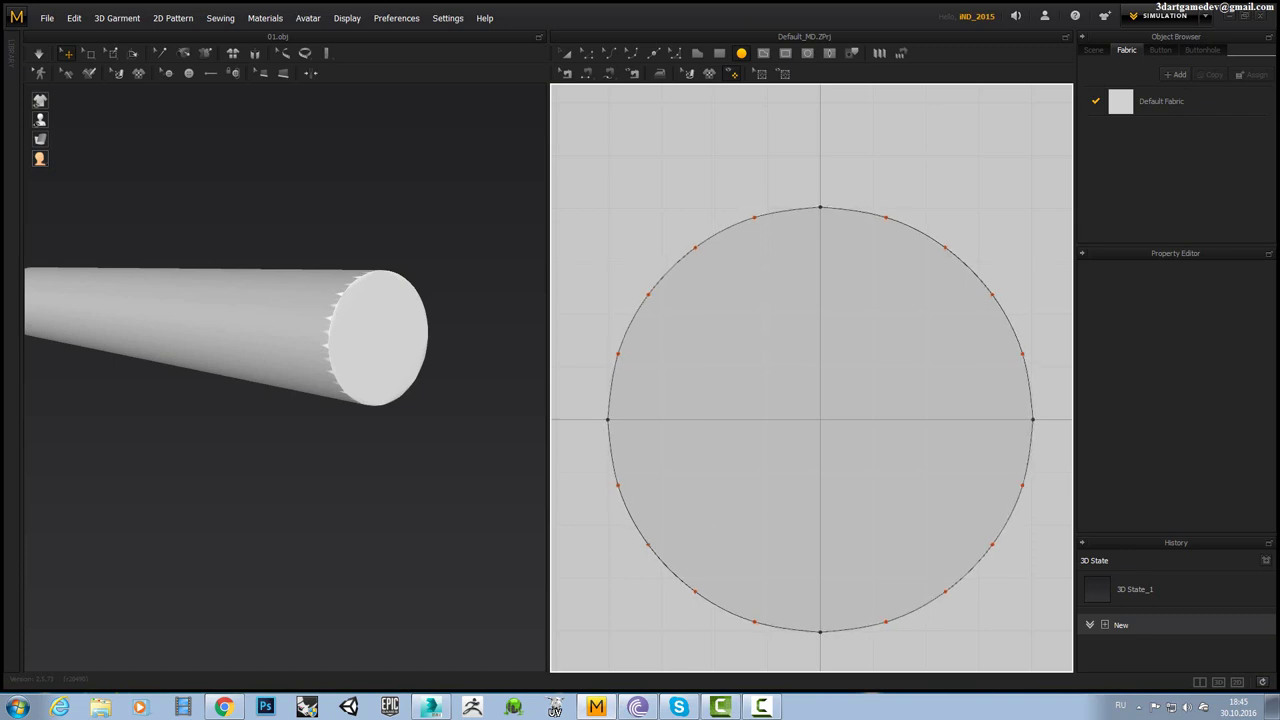
key(Return)
Snap to side view and move the circle pattern to the cylinder's right end.
key(6)
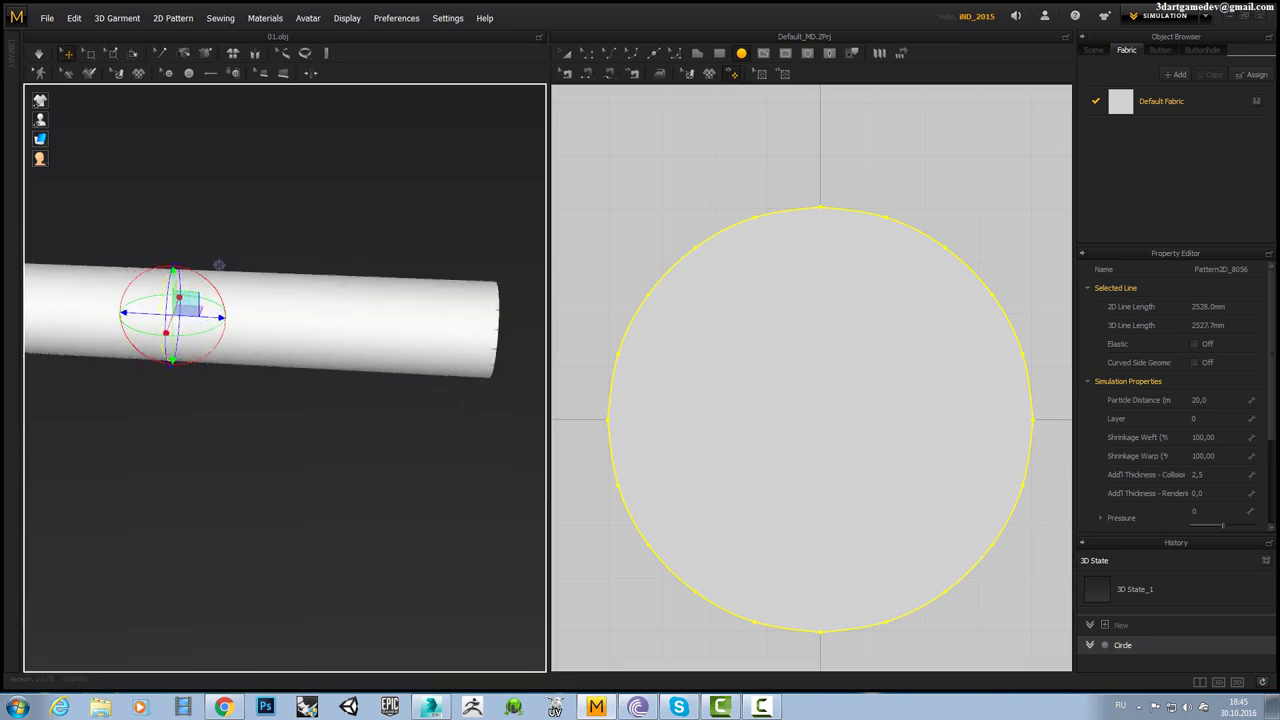
mouse_move(190, 312)
mouse_down()
mouse_move(530, 320)
mouse_move(490, 320)
mouse_up()
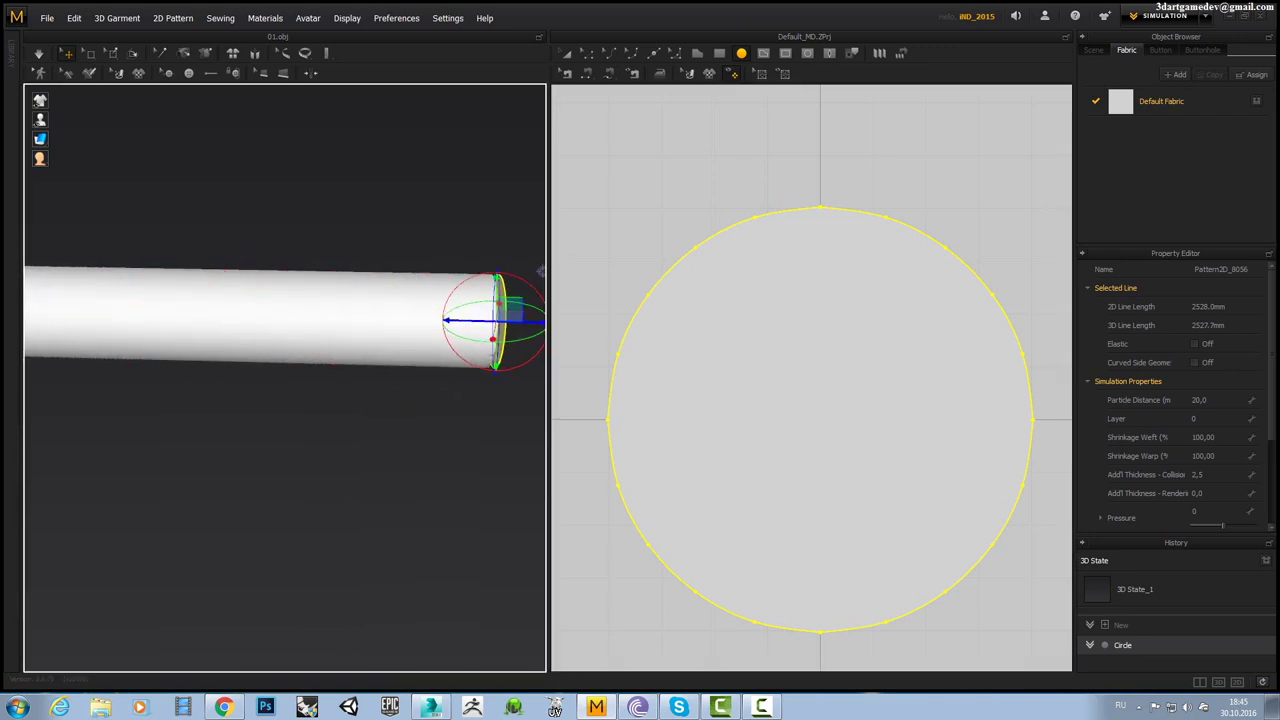
right_drag(490, 320, 501, 327)
Turn ground collision off in the Simulation Properties.
right_click(333, 217)
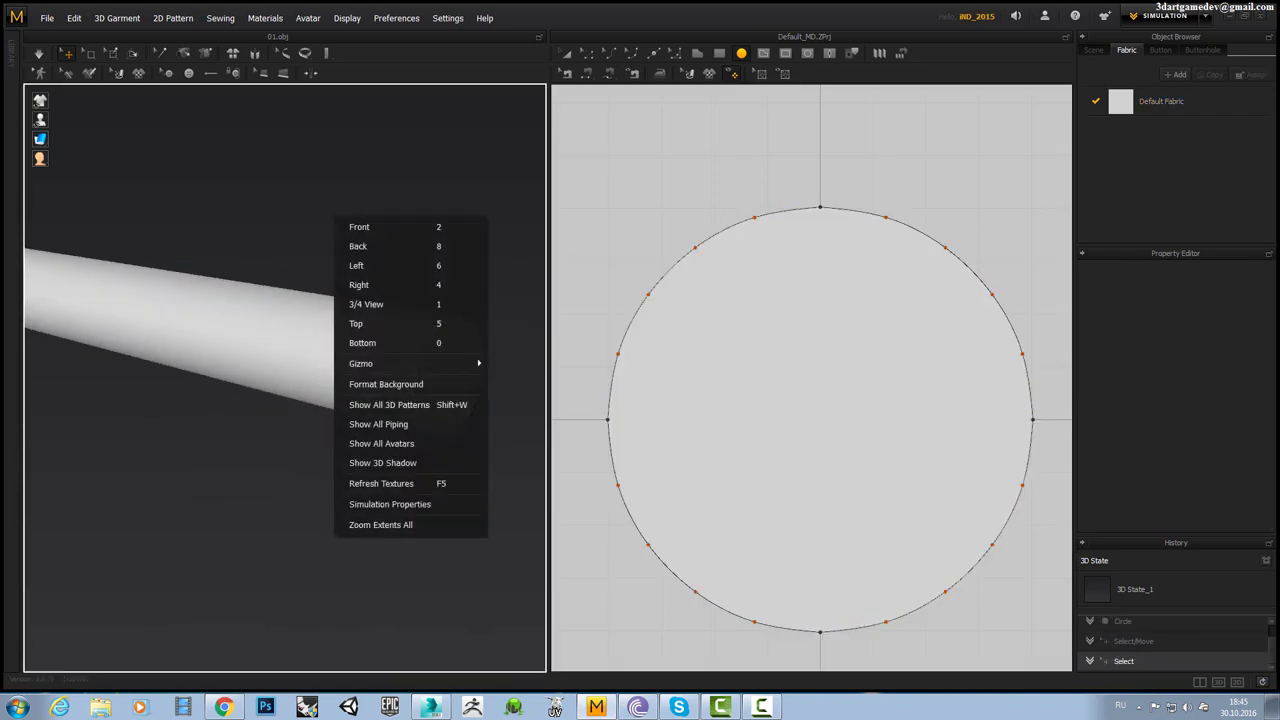
click(400, 504)
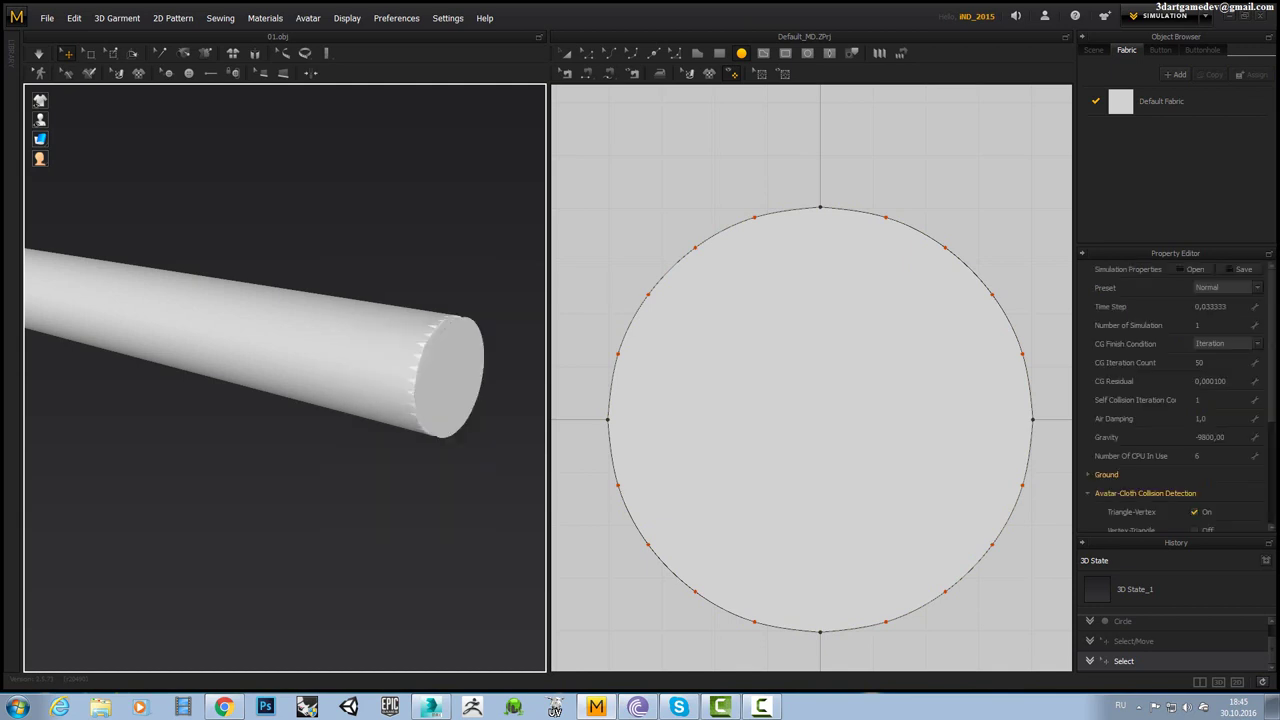
click(1100, 474)
click(1194, 493)
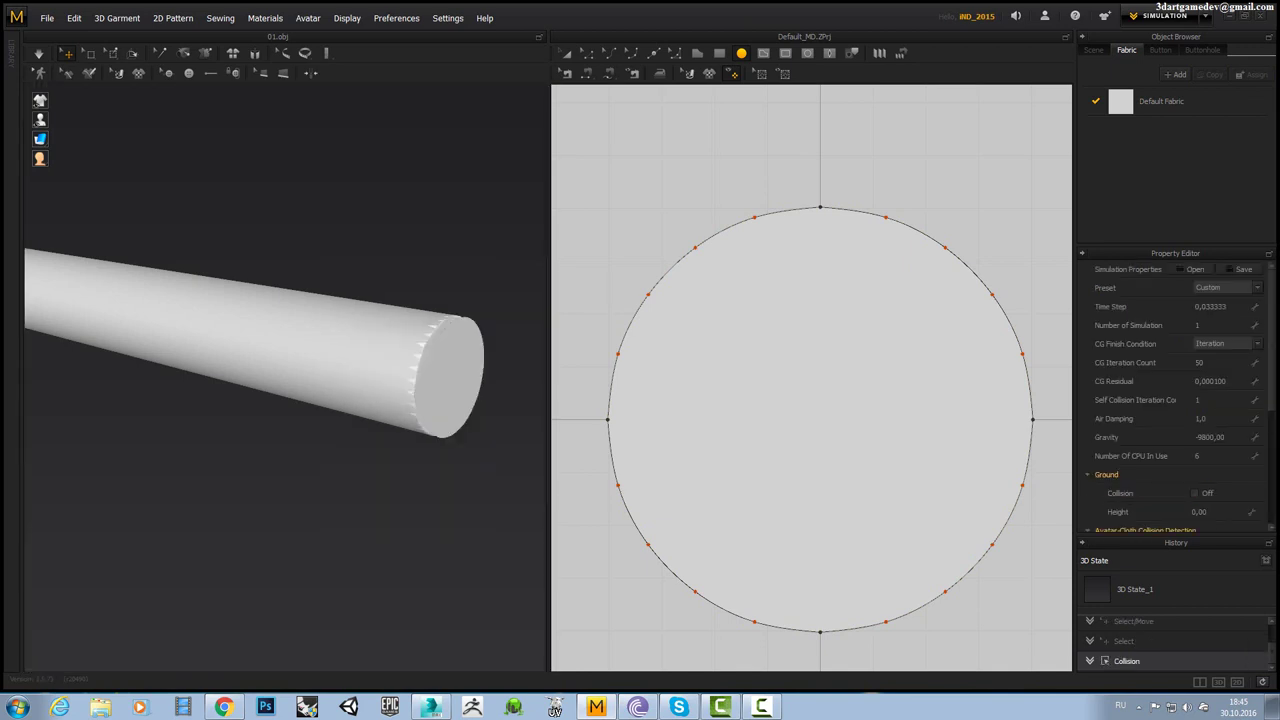
click(349, 223)
right_click(349, 223)
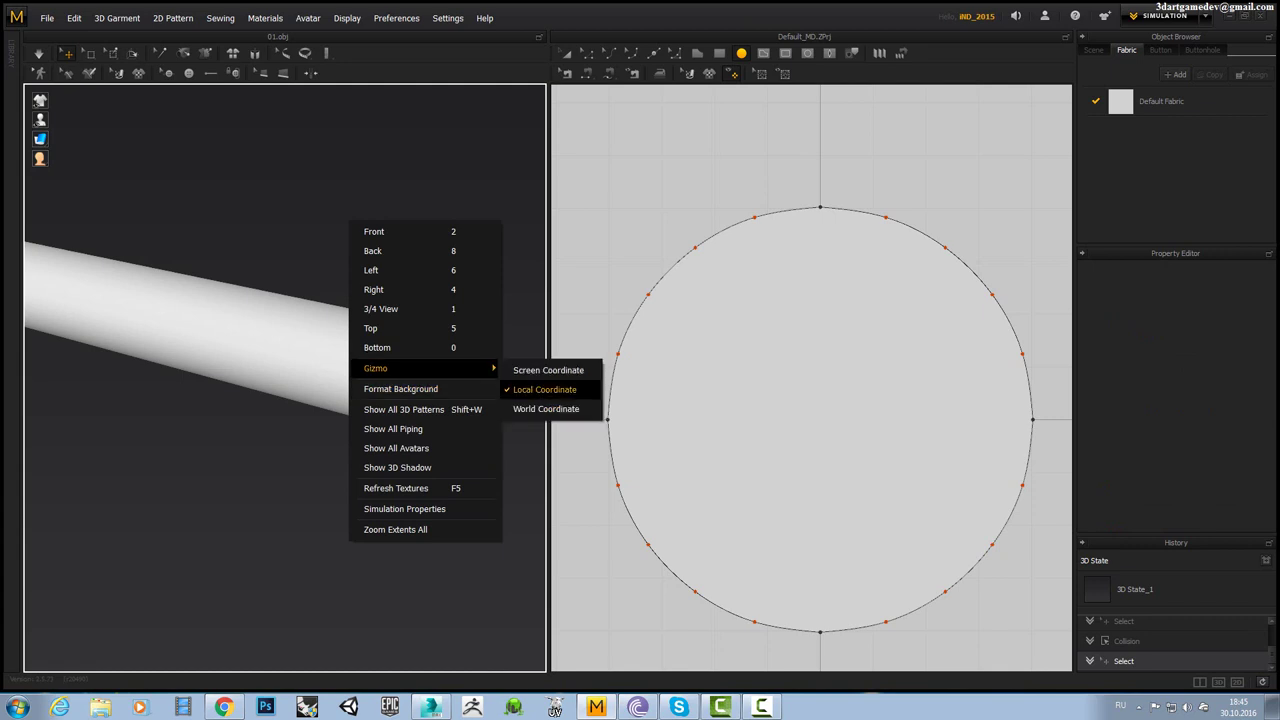
key(Escape)
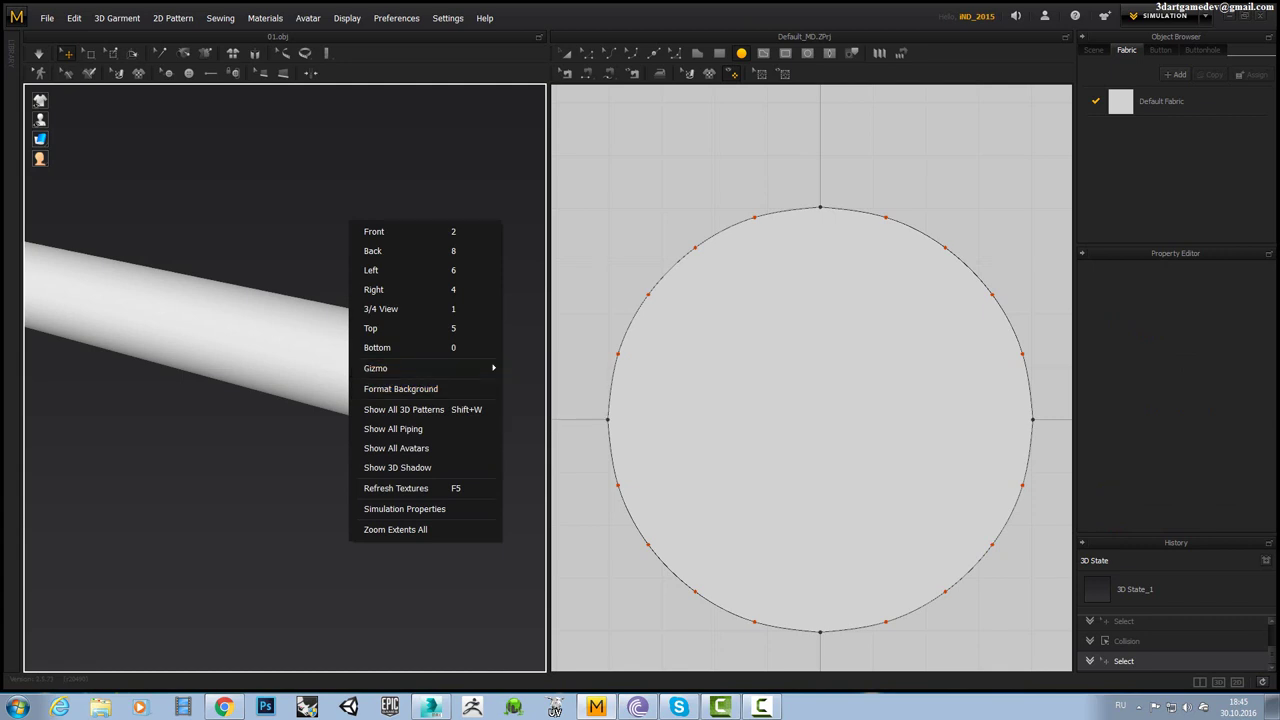
key(Escape)
Nudge the circle pattern's position at the cylinder end and deselect it.
mouse_move(480, 360)
right_down()
mouse_move(430, 385)
mouse_move(487, 318)
mouse_move(437, 302)
right_up()
click(430, 385)
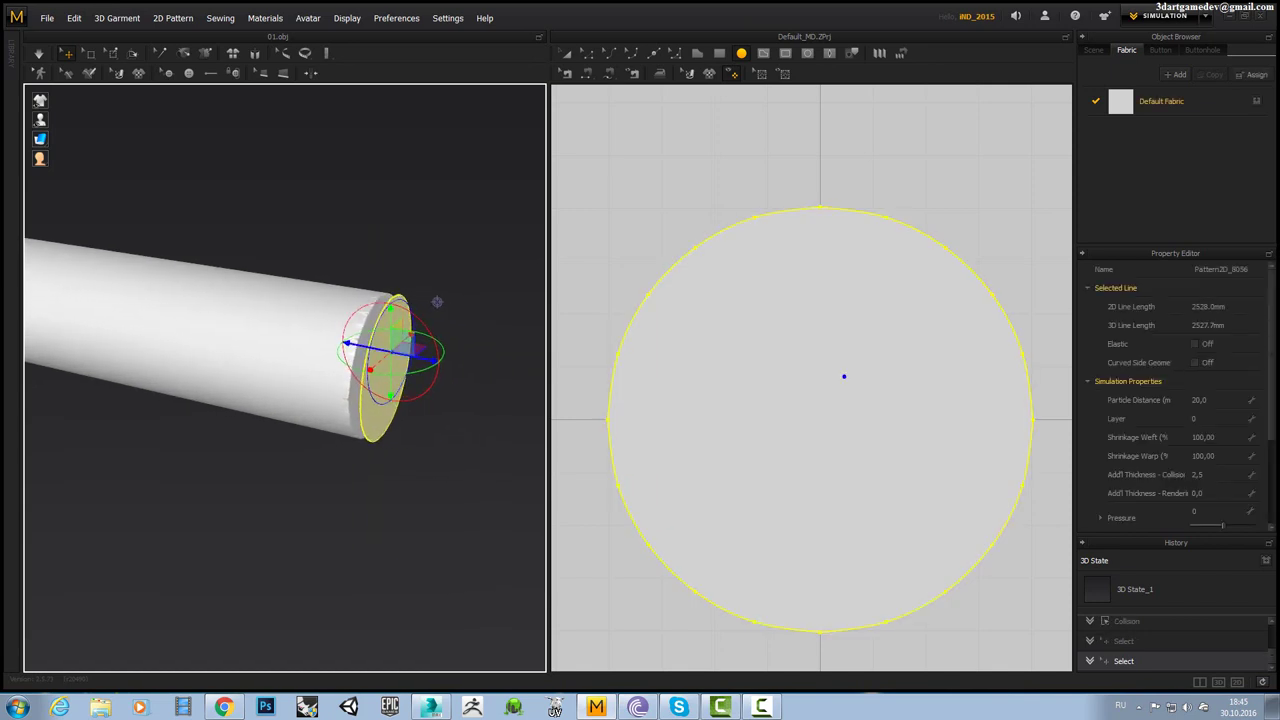
drag(437, 302, 447, 304)
right_drag(447, 304, 480, 330)
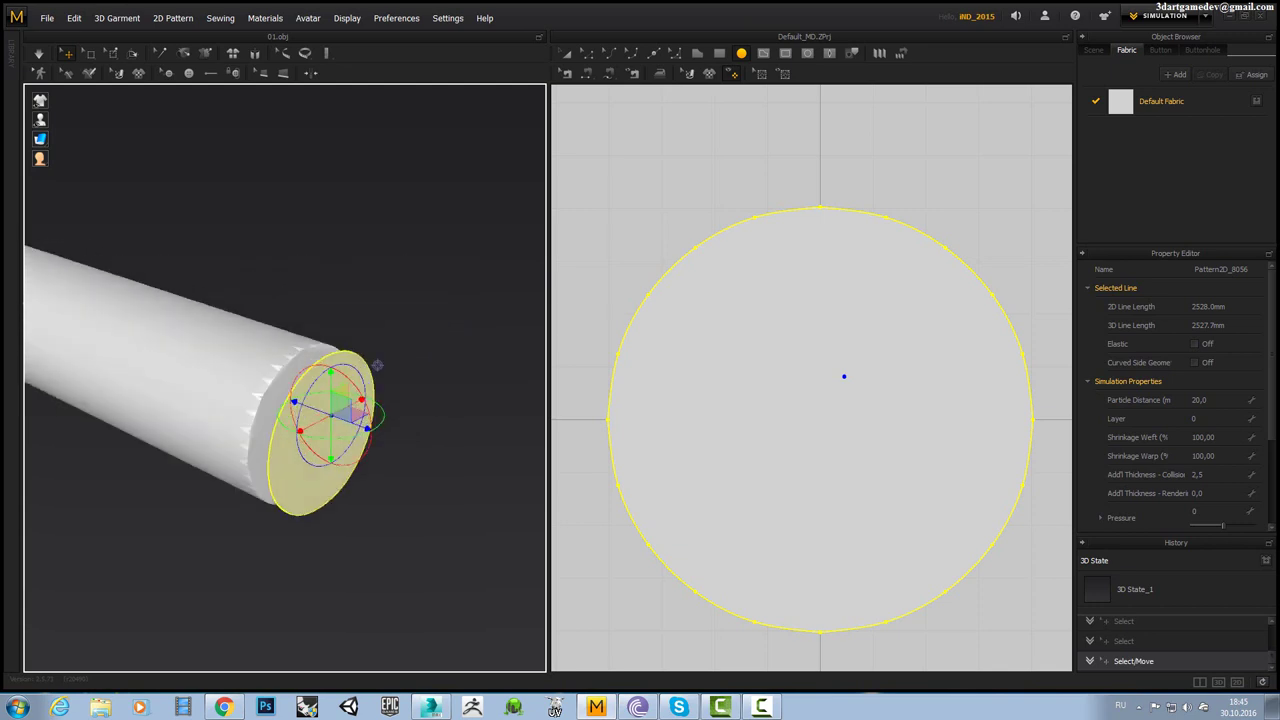
click(480, 330)
Cancel the extra circle, then select the end cap circle pattern and recentre it on the grid.
click(743, 374)
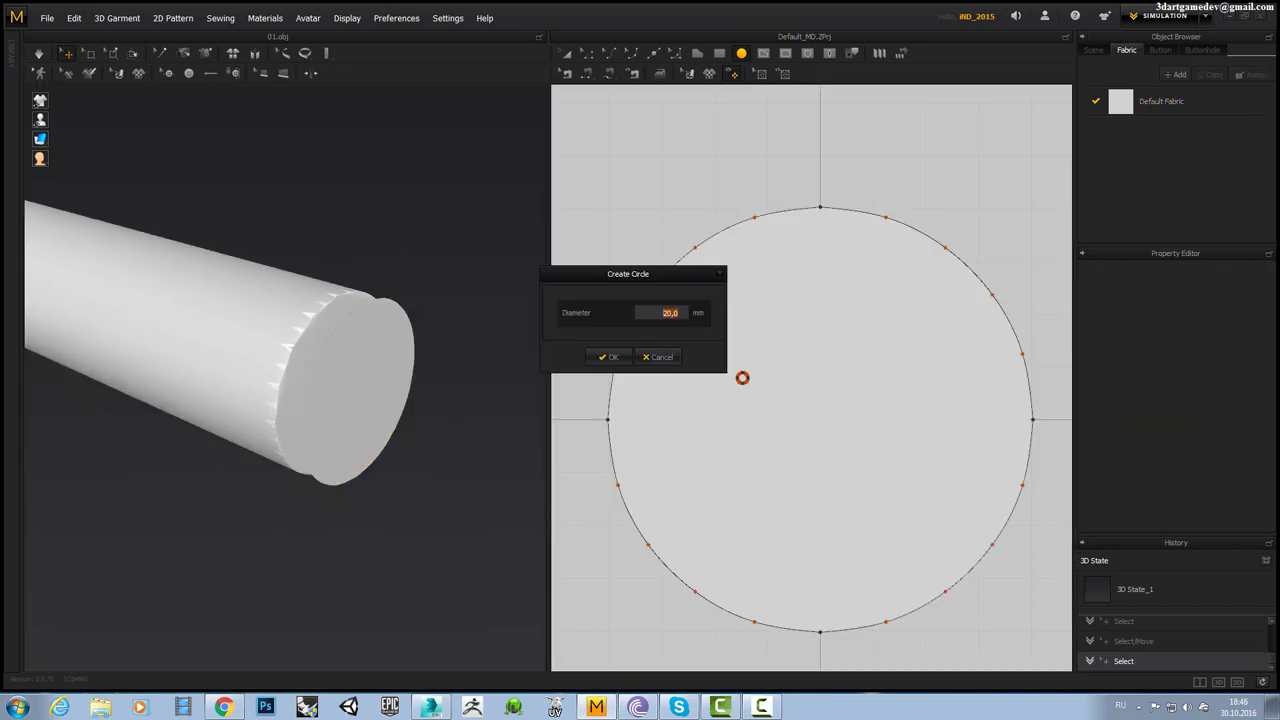
click(659, 356)
key(a)
click(408, 343)
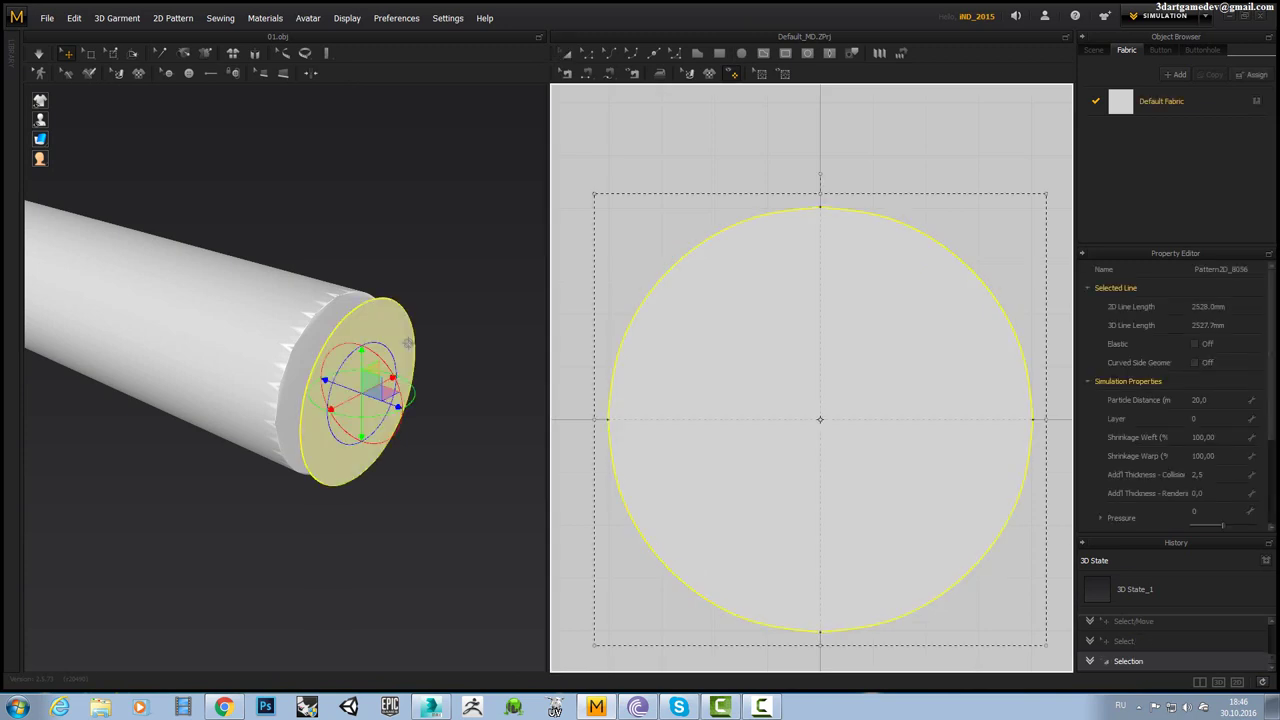
drag(820, 419, 822, 418)
scroll(822, 418, up, 3)
scroll(823, 416, up, 3)
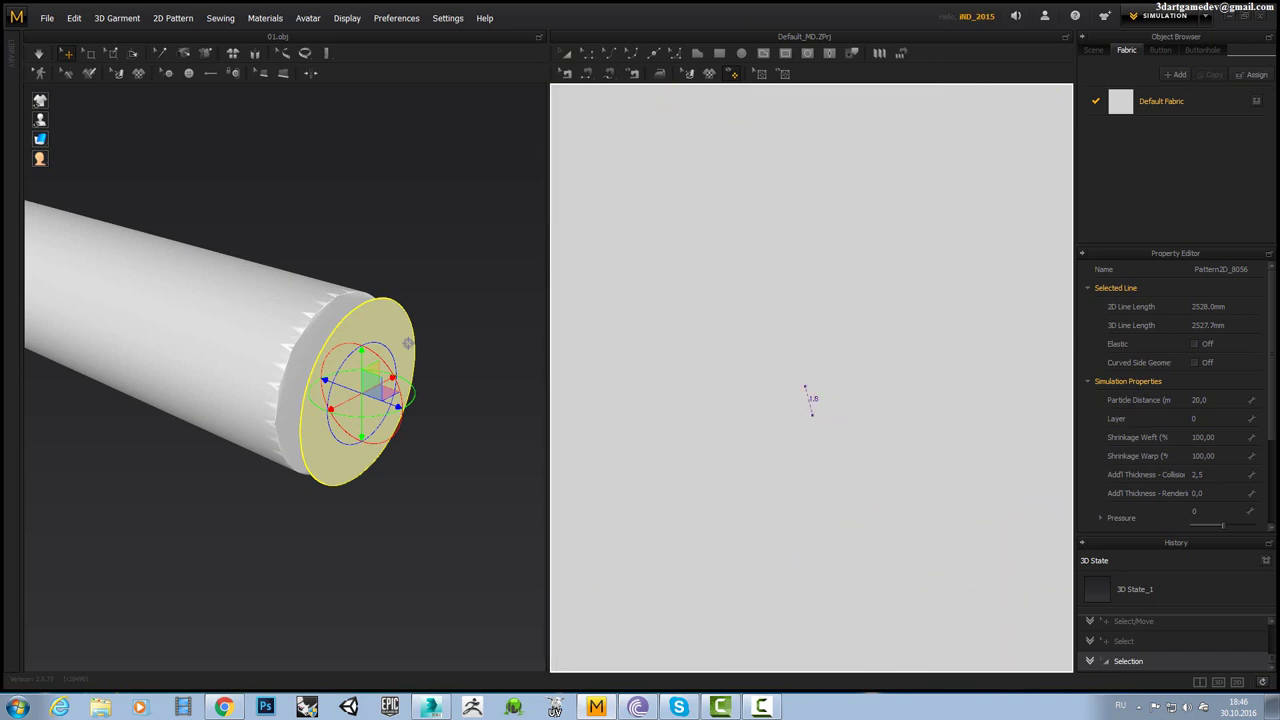
drag(802, 371, 805, 371)
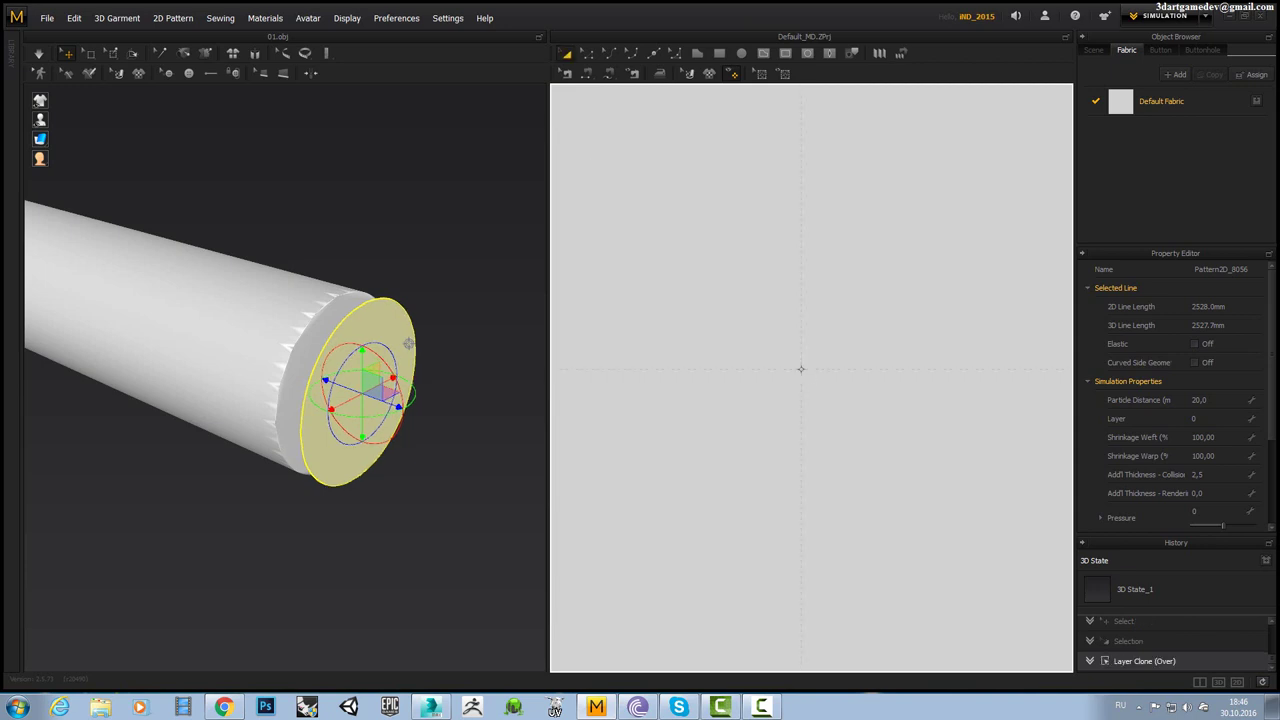
Clone the end disc as an overlying layer, shift the copy outward, and delete its seam.
key(ctrl+shift+c)
drag(471, 326, 501, 334)
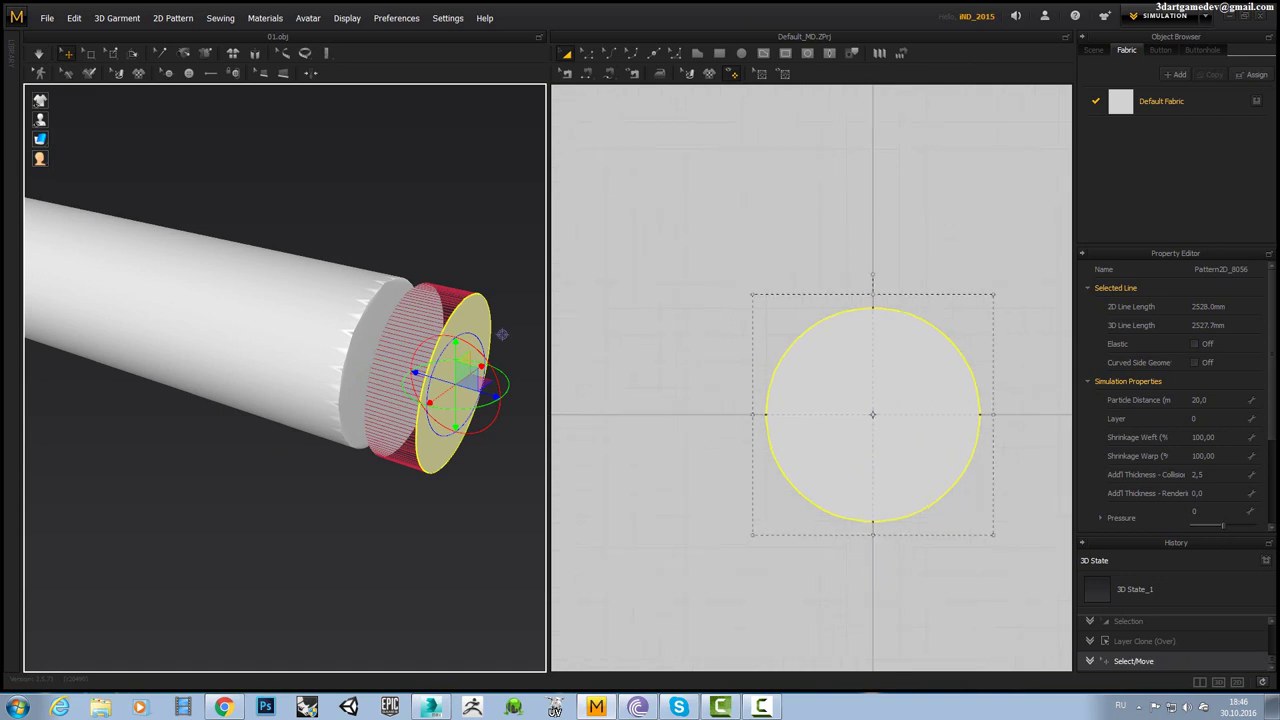
key(b)
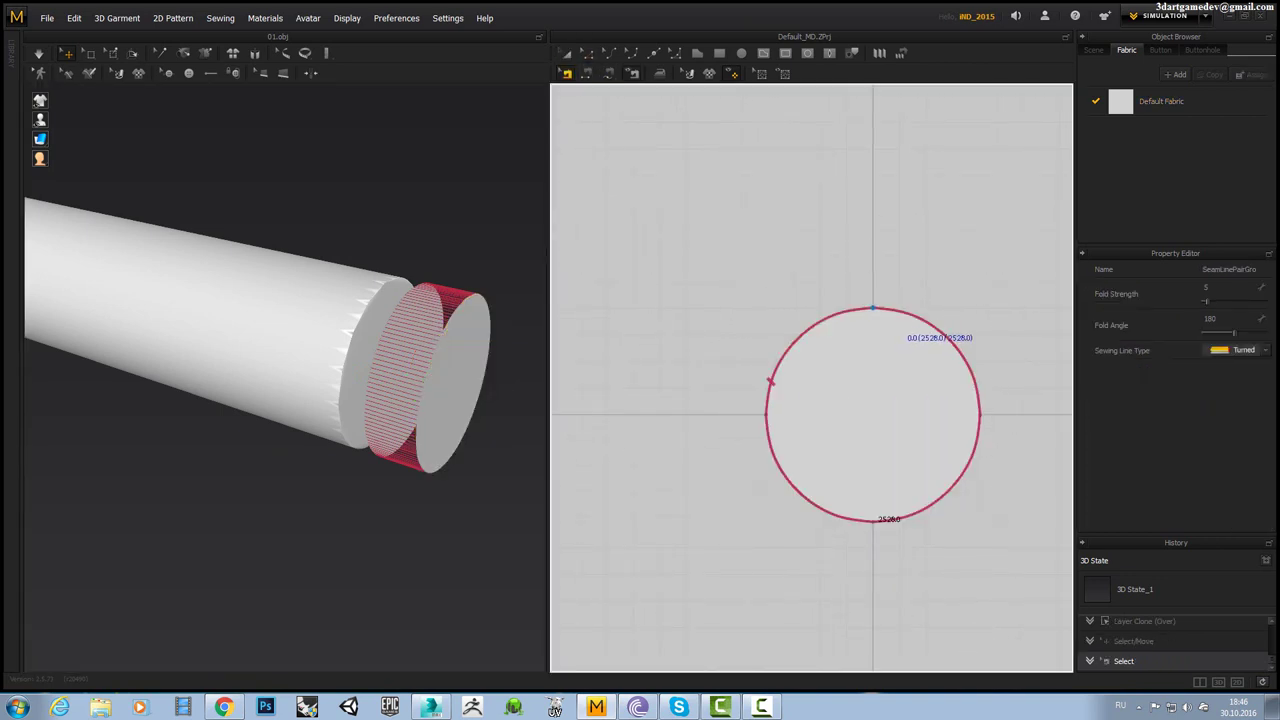
key(Delete)
Slide the end disc back along the cylinder, undoing a trial reshape of the cap.
click(452, 380)
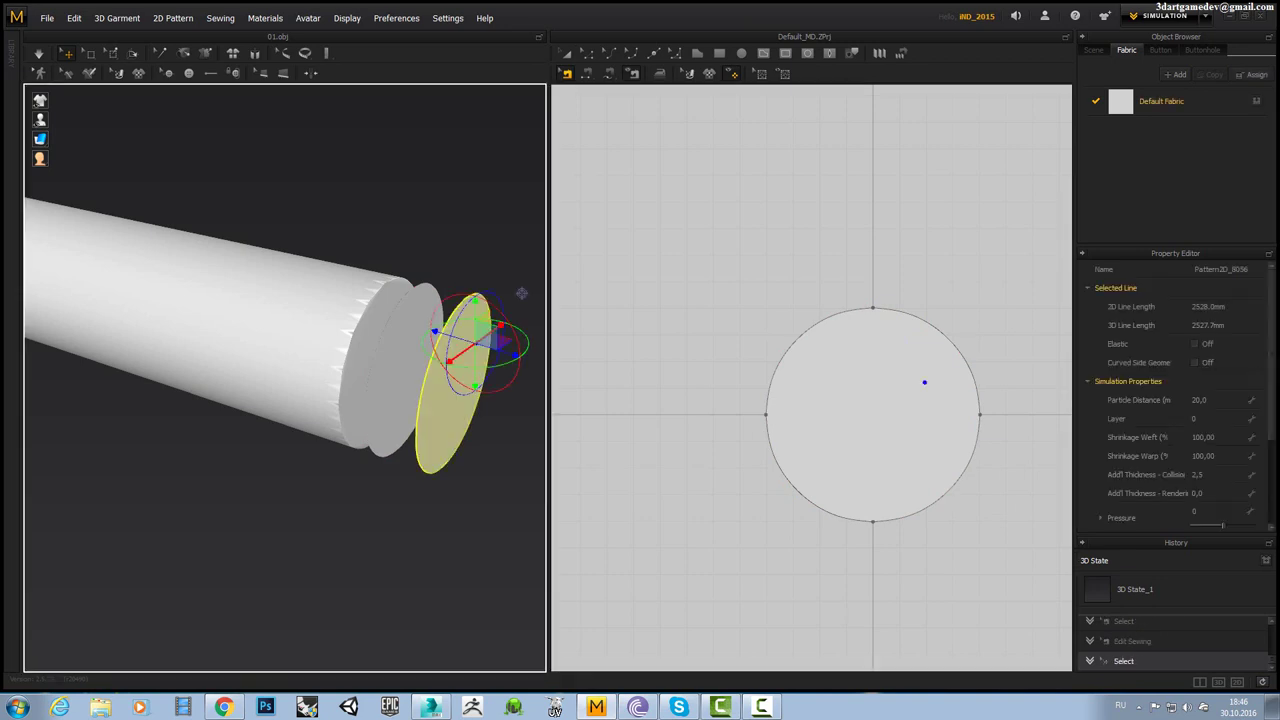
right_drag(300, 400, 300, 300)
scroll(400, 150, up, 2)
scroll(285, 300, down, 2)
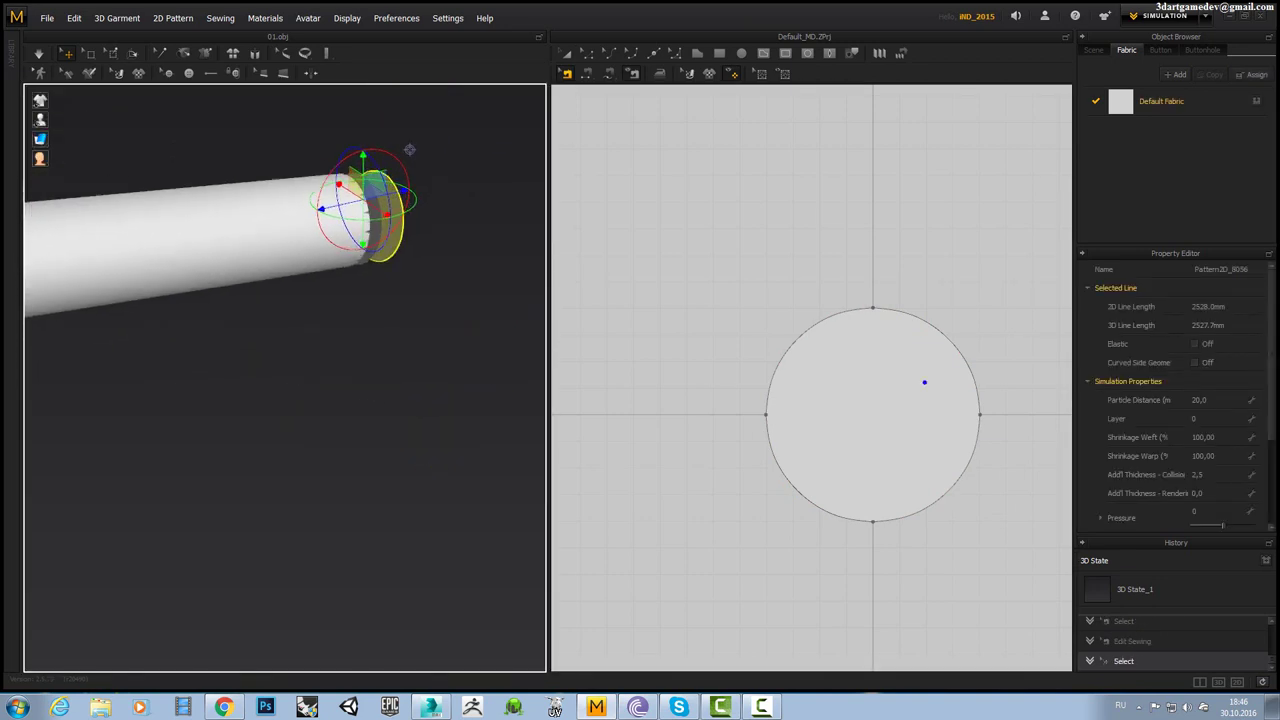
right_drag(300, 350, 320, 330)
scroll(450, 280, up, 3)
mouse_move(528, 248)
mouse_down()
mouse_move(455, 237)
mouse_move(310, 263)
mouse_up()
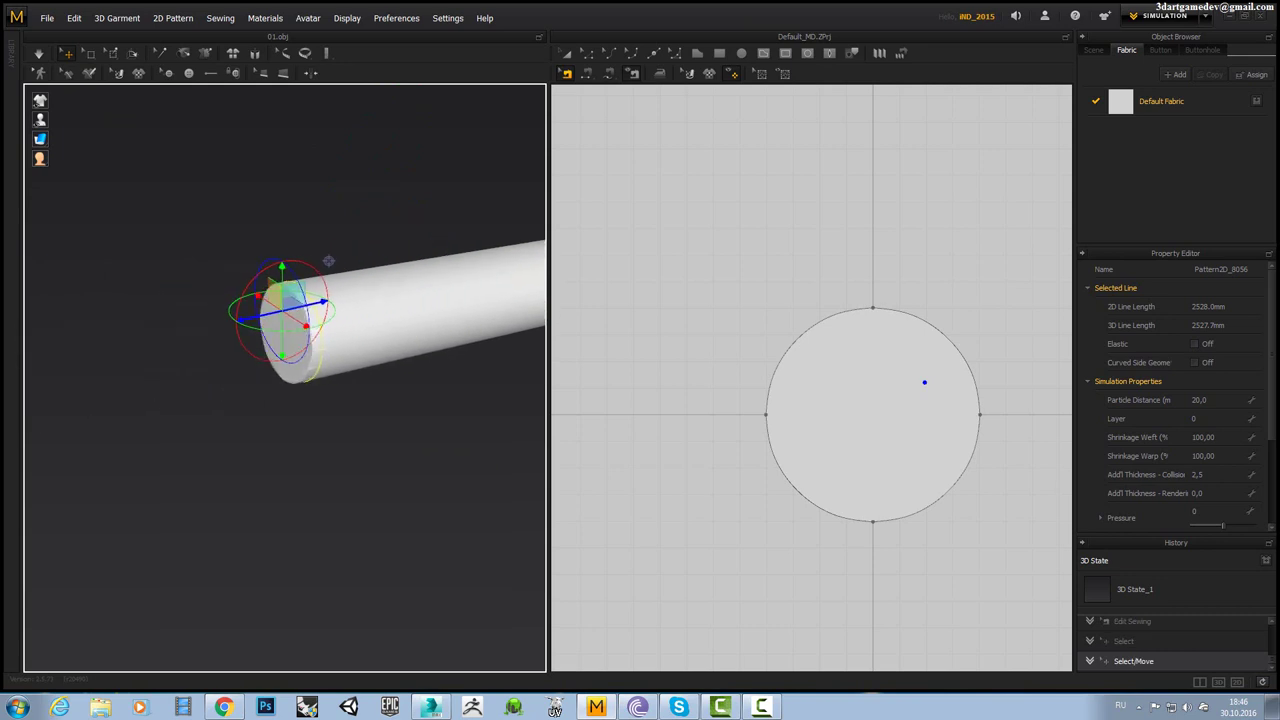
right_drag(310, 263, 276, 225)
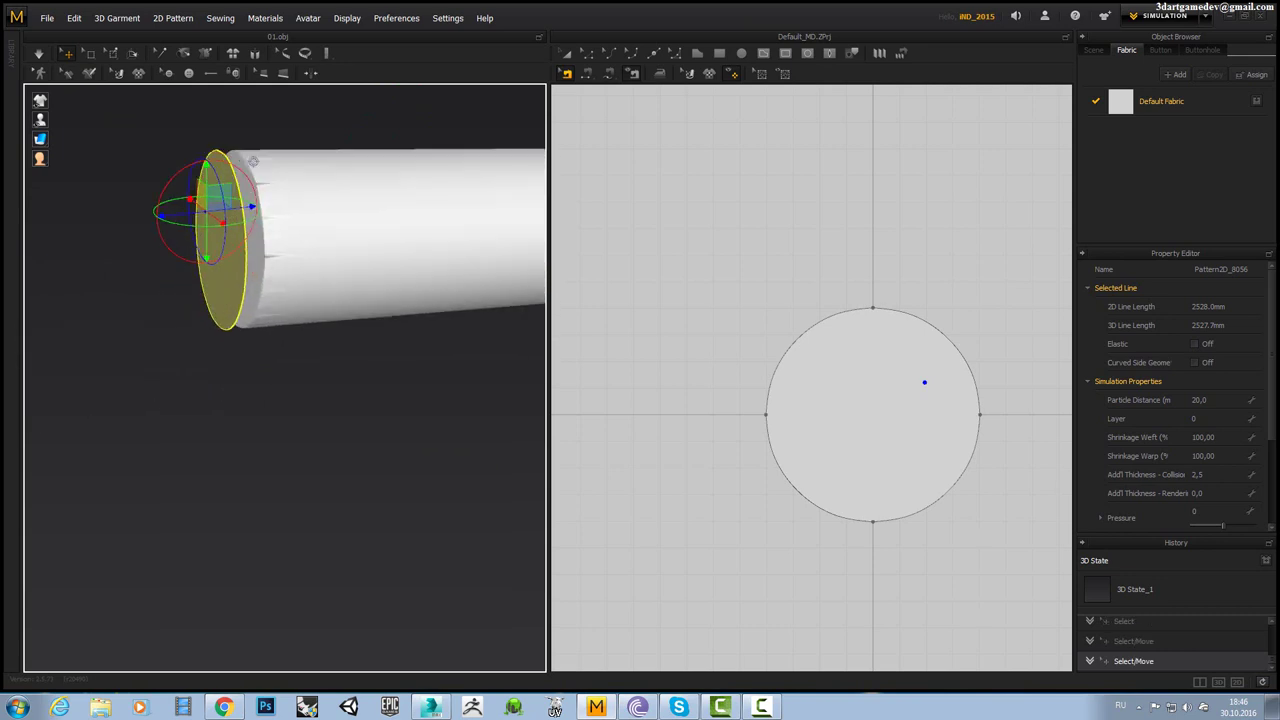
drag(276, 225, 240, 260)
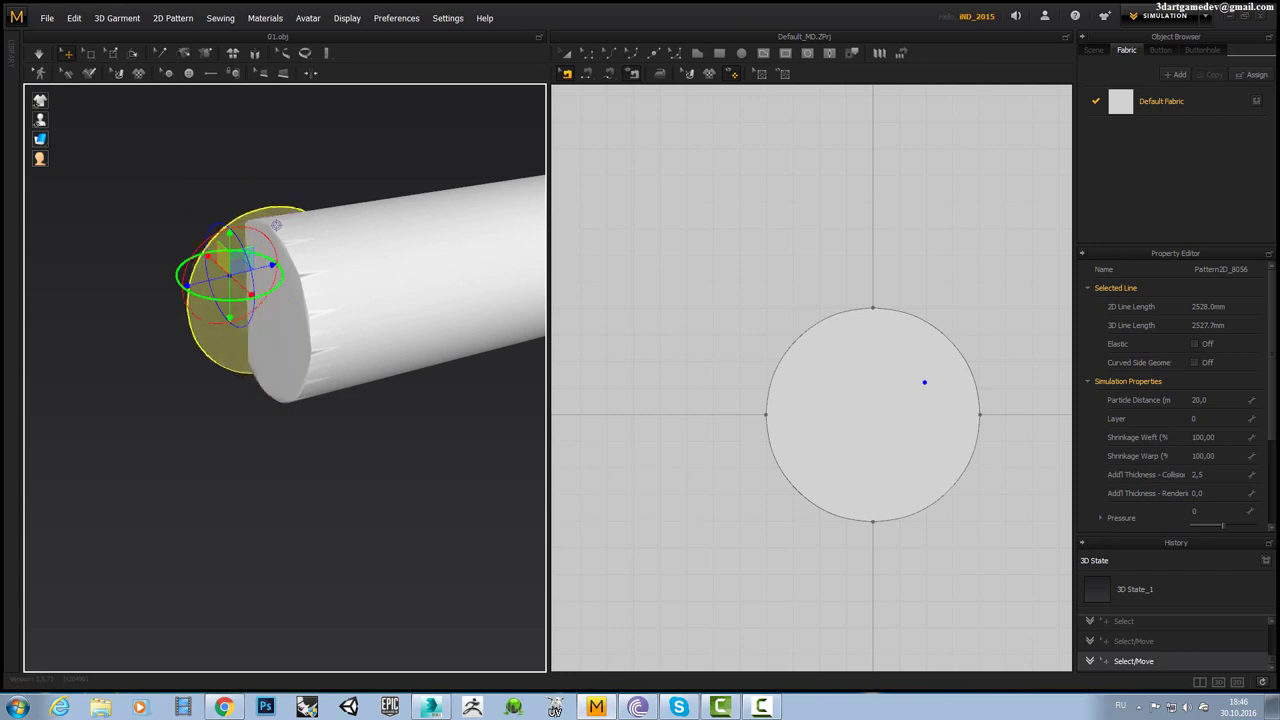
key(ctrl+z)
click(660, 300)
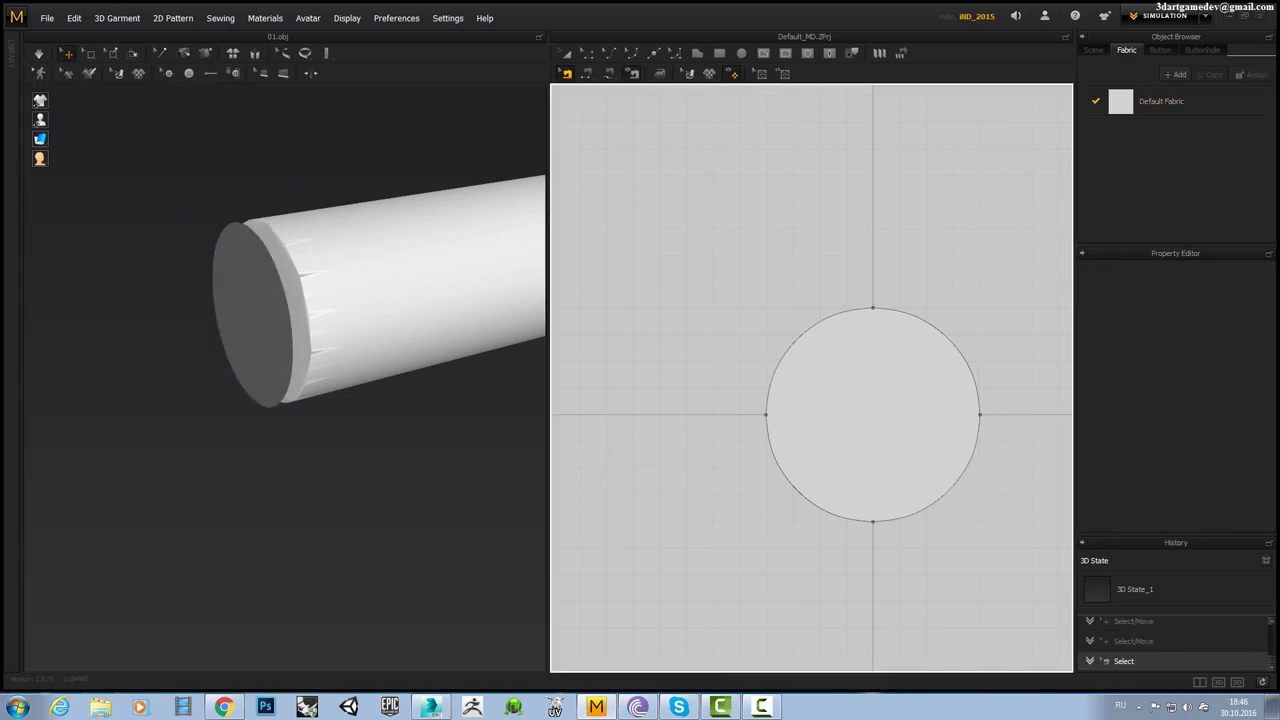
Separate the two circle copies in 2D and move the left cap onto the cylinder's end.
key(a)
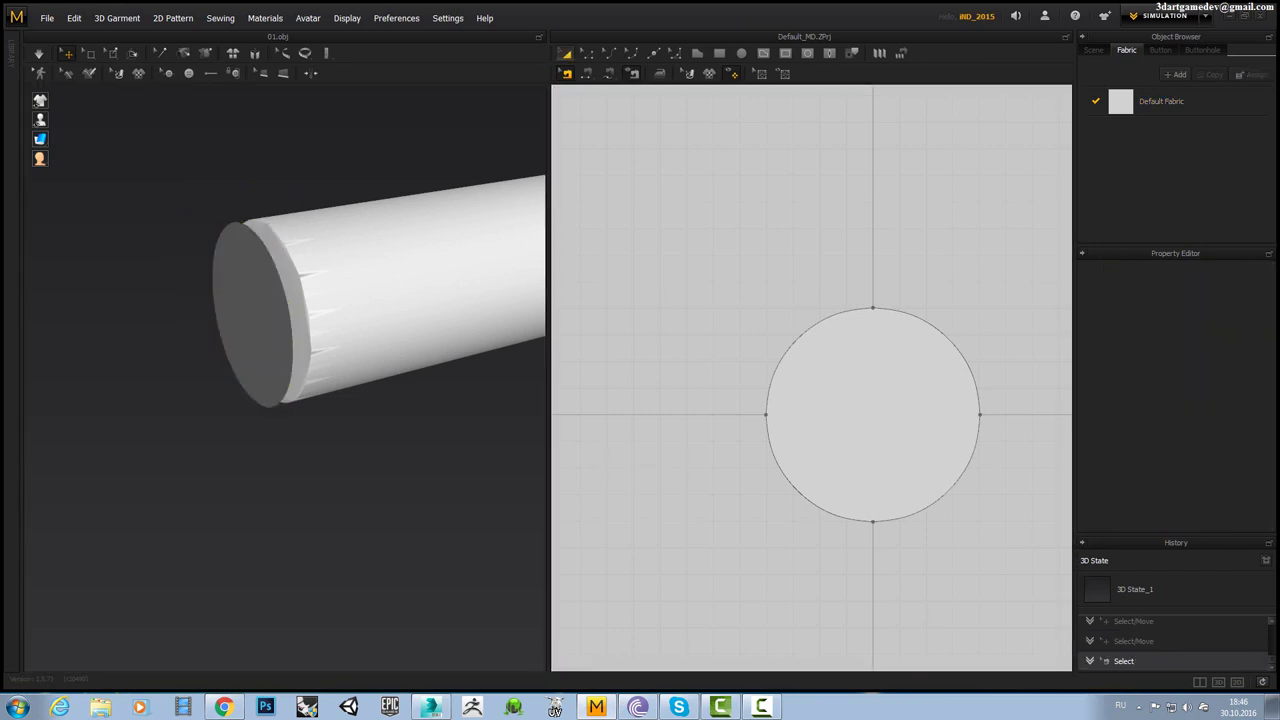
click(296, 265)
drag(880, 430, 656, 430)
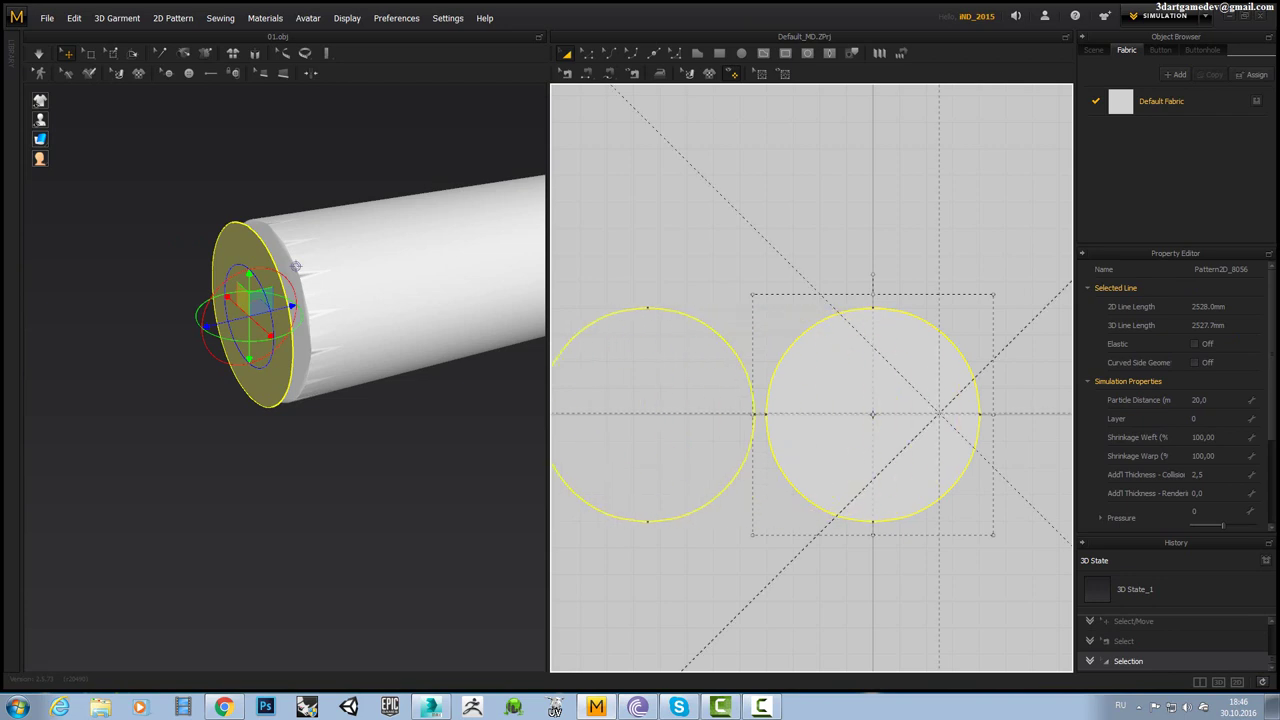
click(700, 580)
click(650, 415)
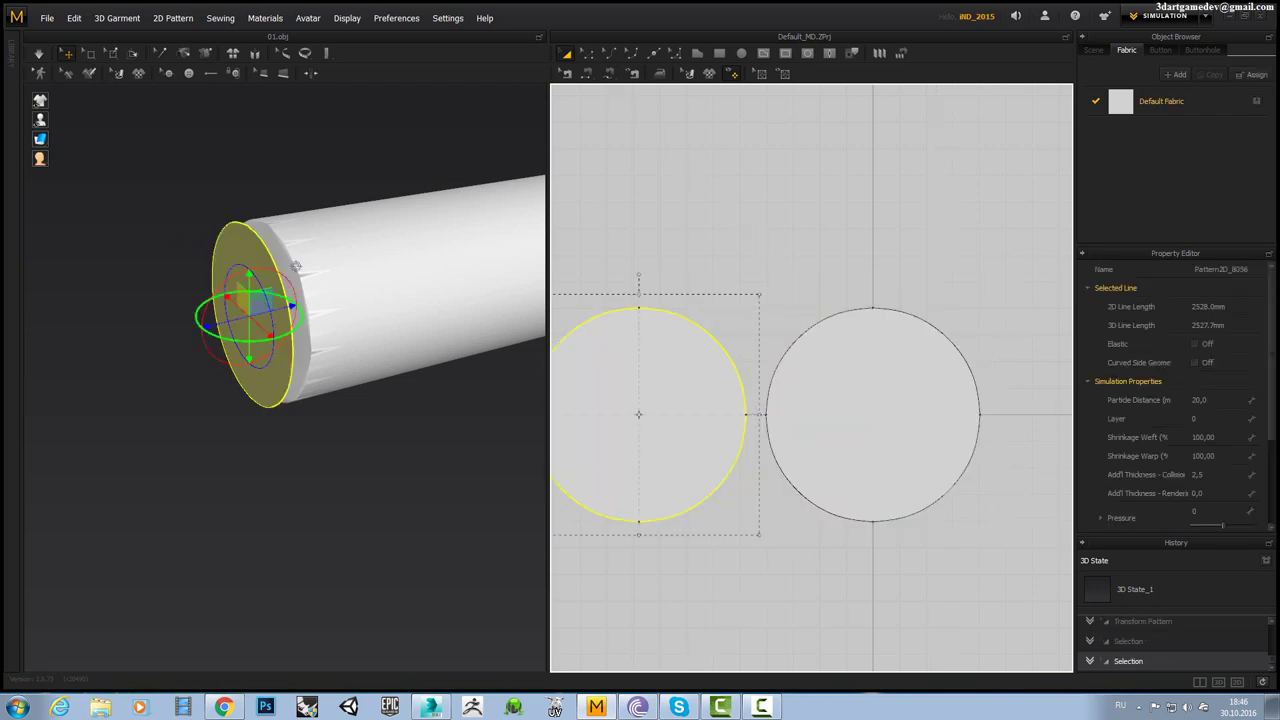
click(296, 265)
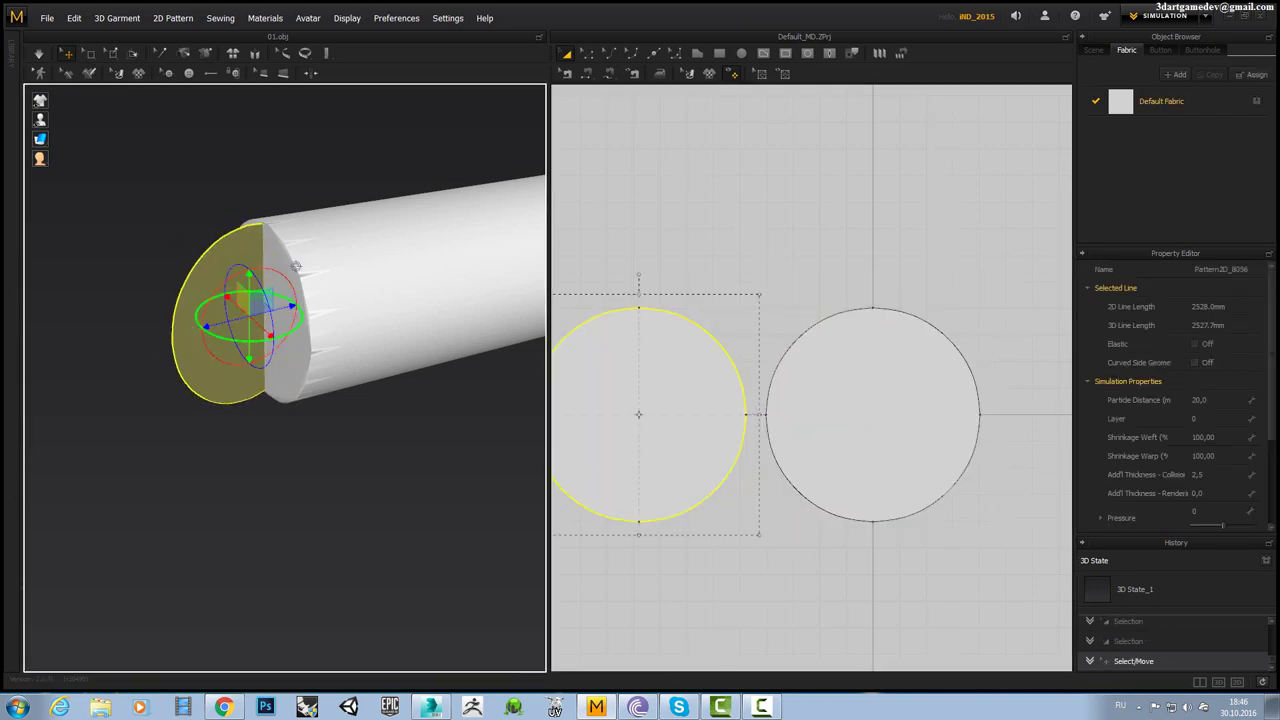
click(296, 265)
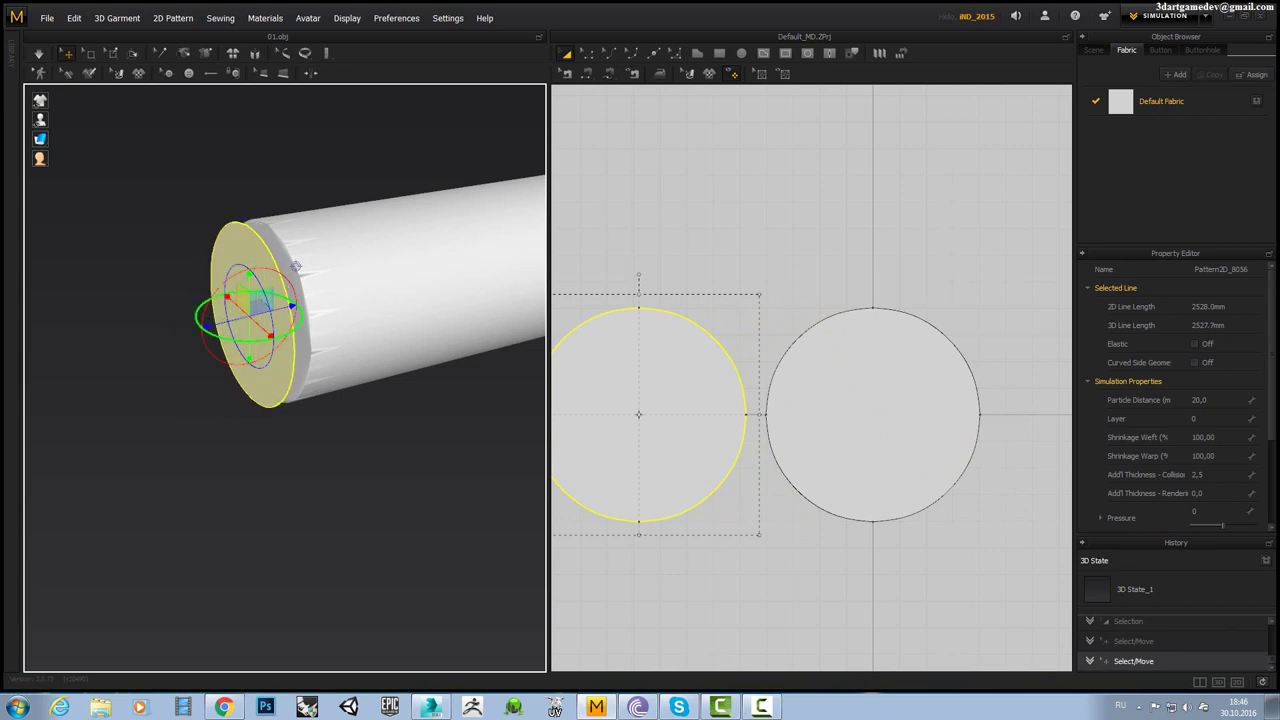
drag(296, 265, 312, 262)
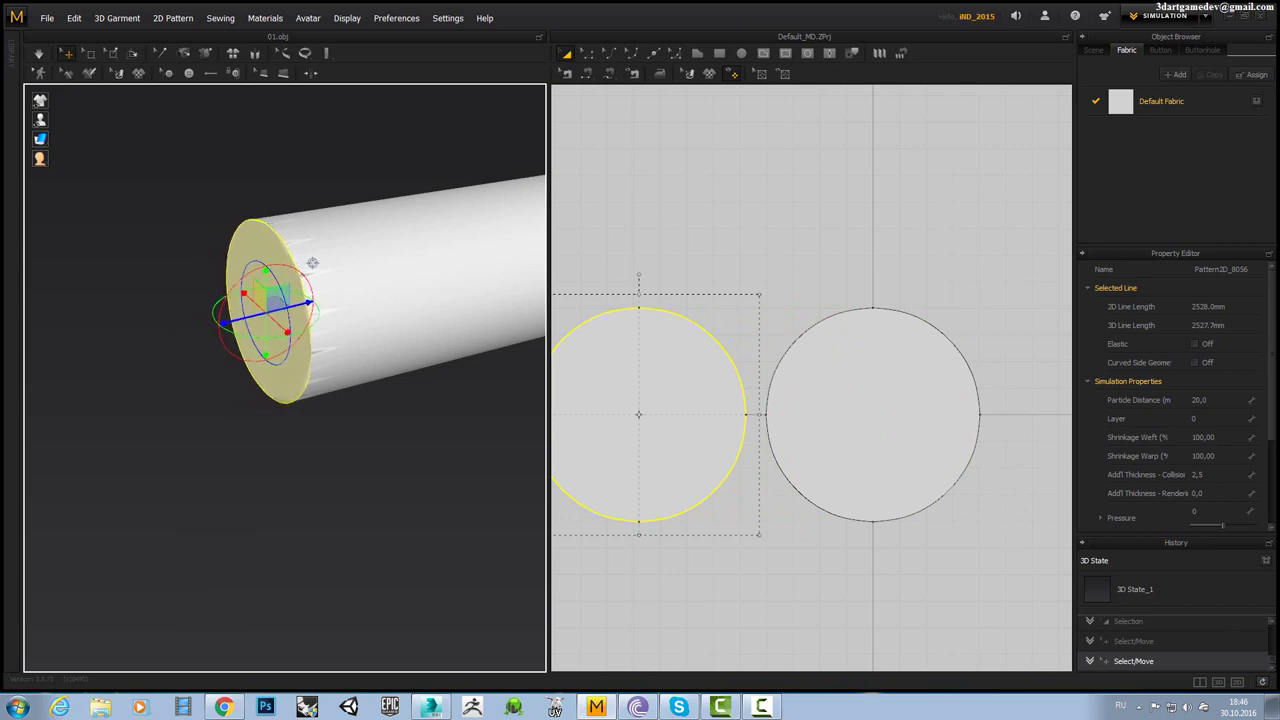
drag(312, 262, 351, 279)
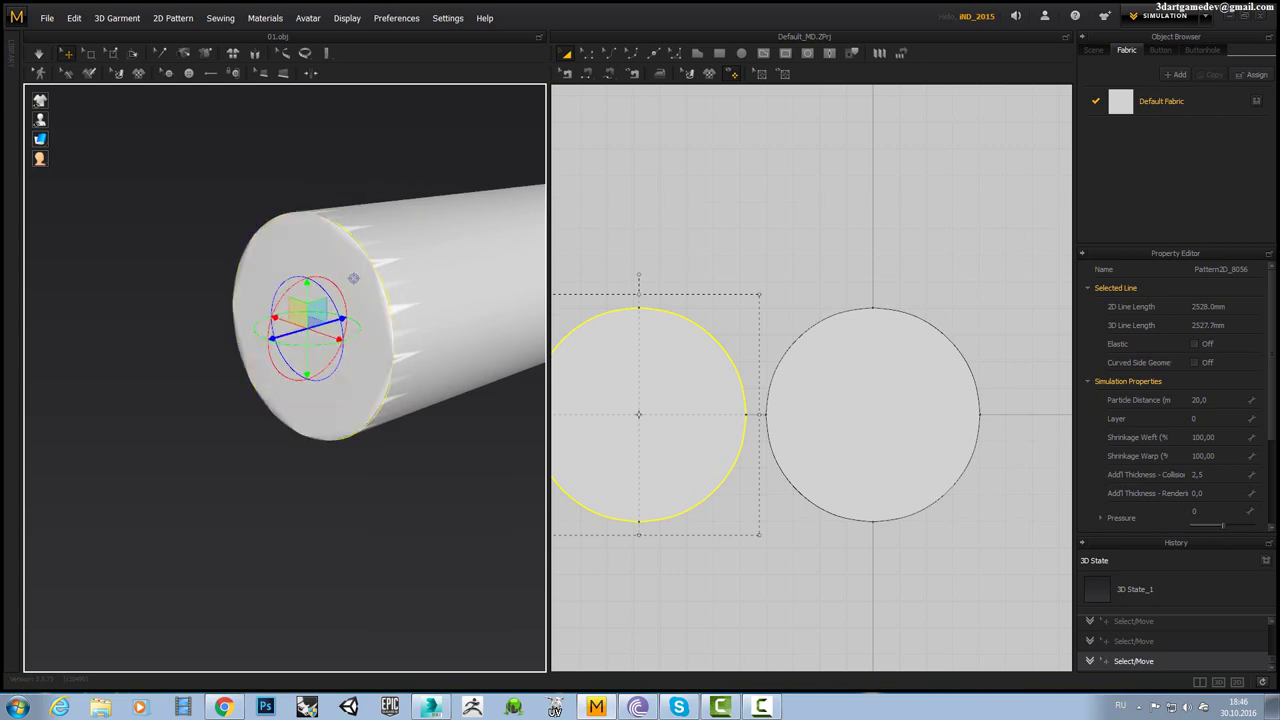
drag(353, 279, 330, 90)
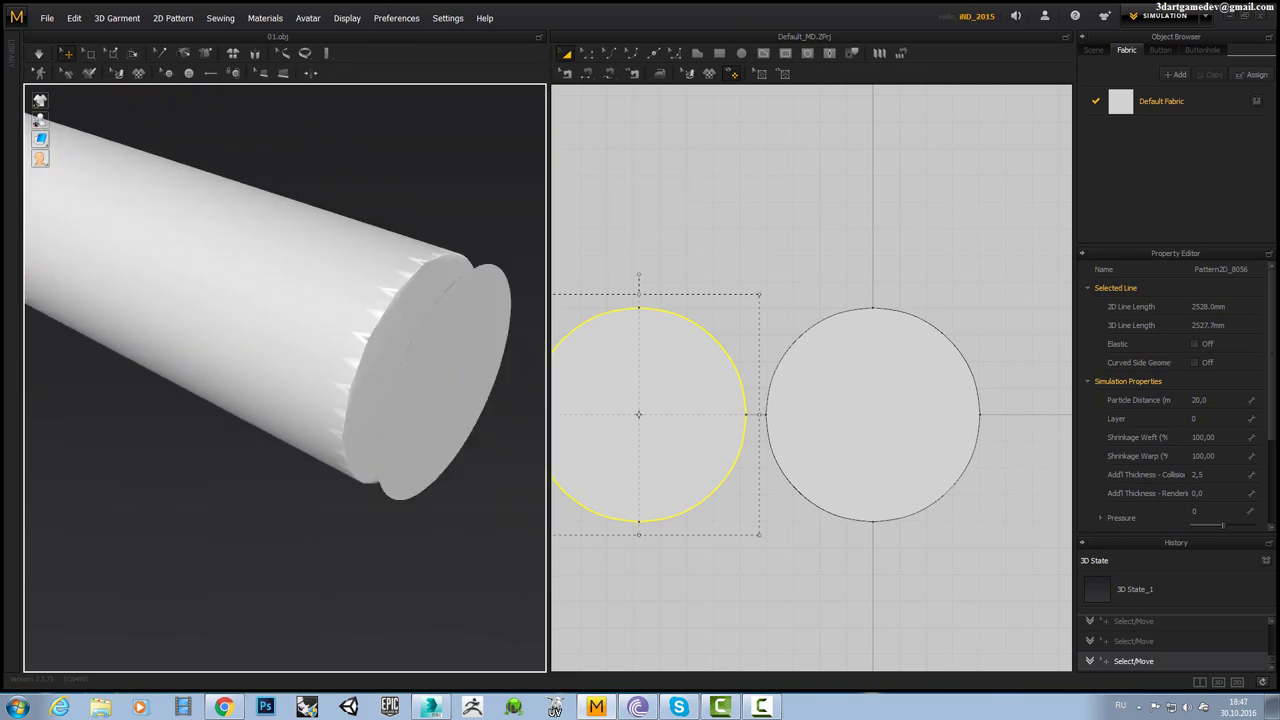
Move the right cap onto the cylinder's end and freeze both circle patterns.
click(370, 420)
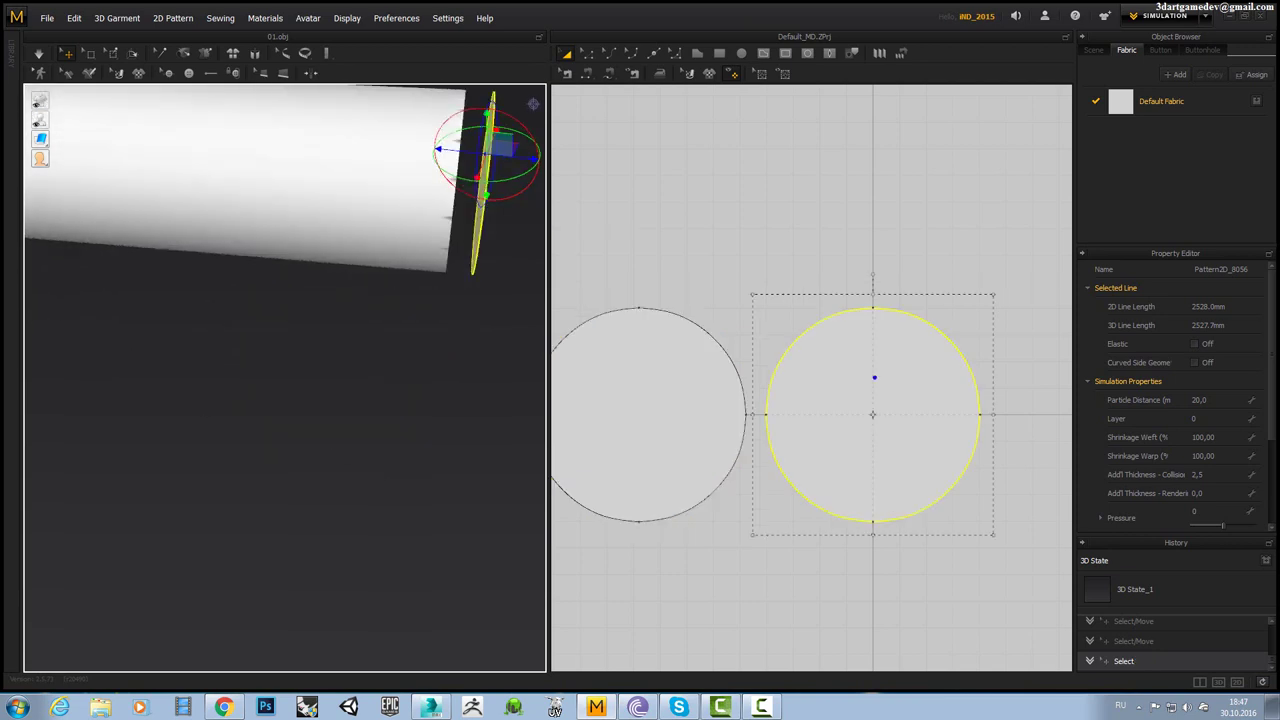
drag(533, 103, 506, 102)
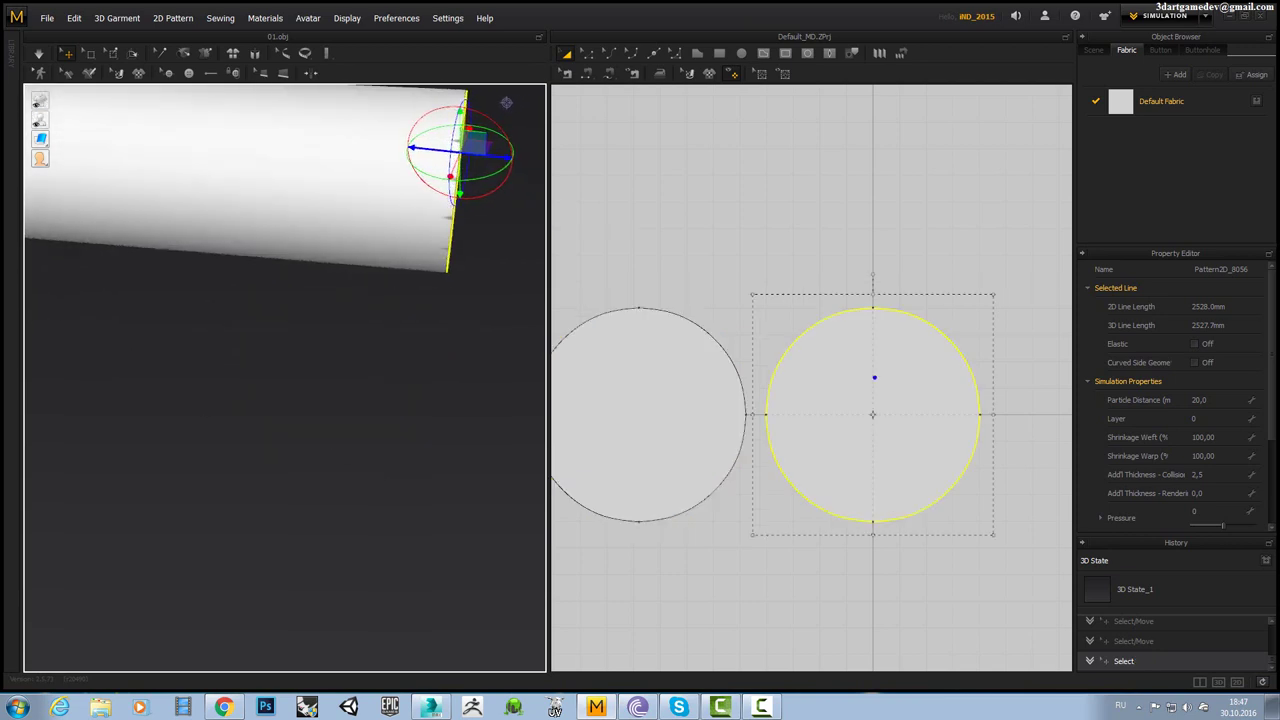
middle_drag(506, 102, 499, 246)
shift+click(730, 360)
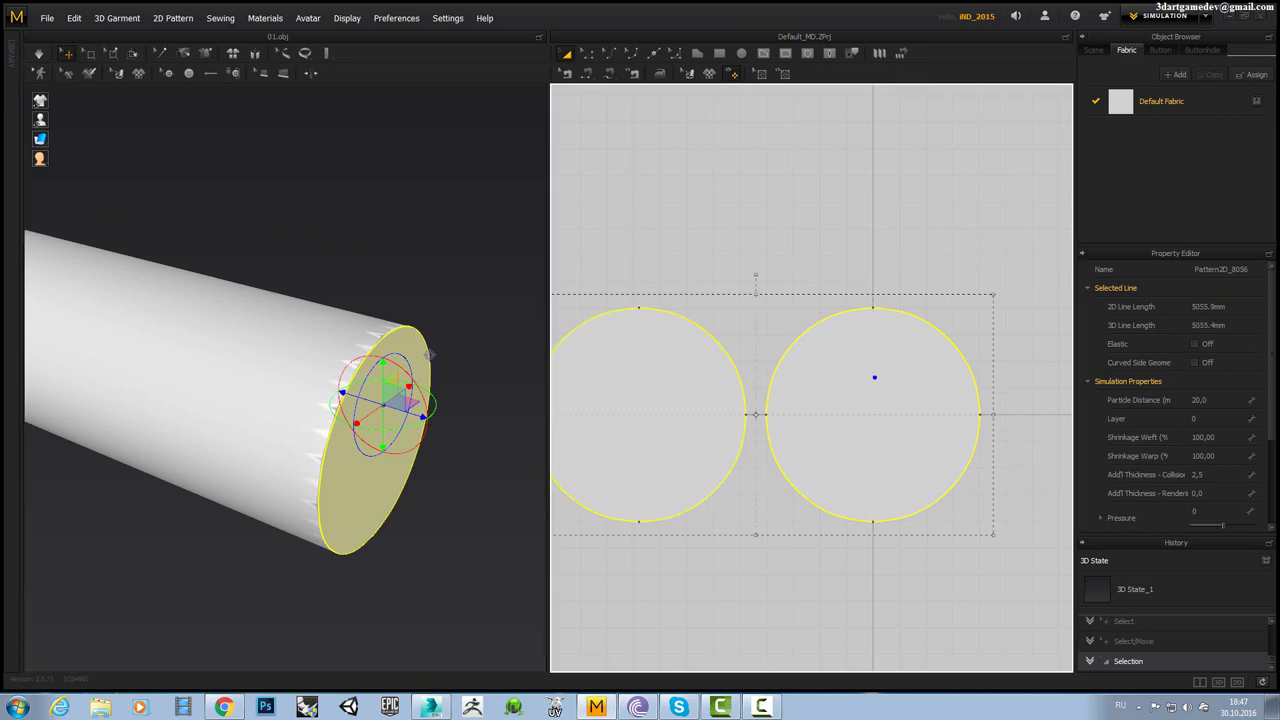
right_click(662, 470)
click(700, 328)
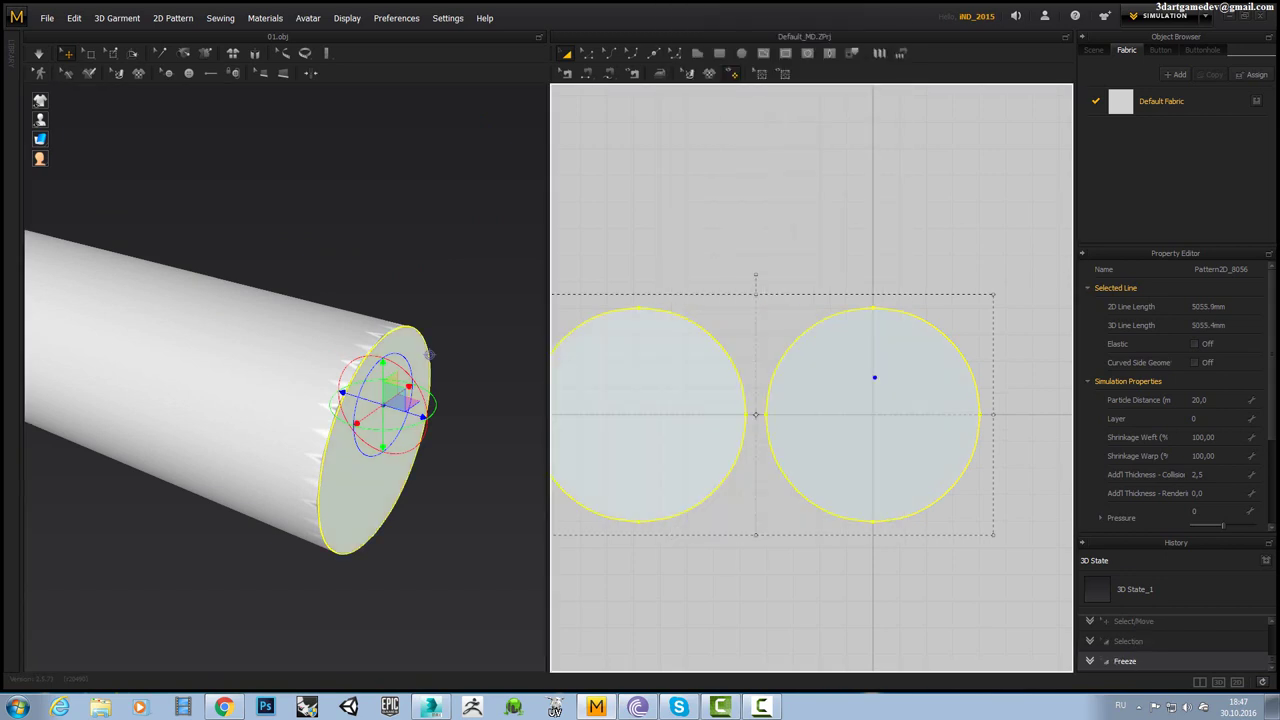
Inspect the frozen caps from the cylinder's far end and clear the selection.
scroll(354, 177, up, 3)
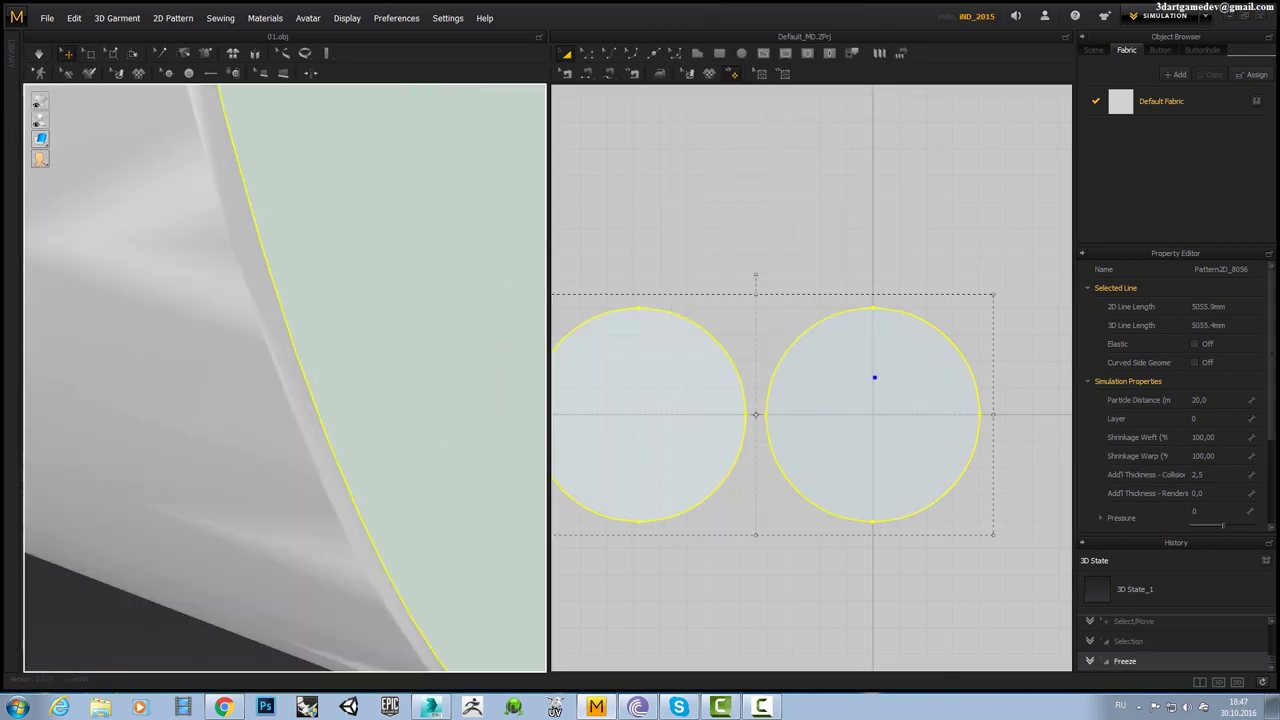
scroll(360, 200, down, 5)
scroll(386, 231, down, 3)
scroll(371, 253, down, 2)
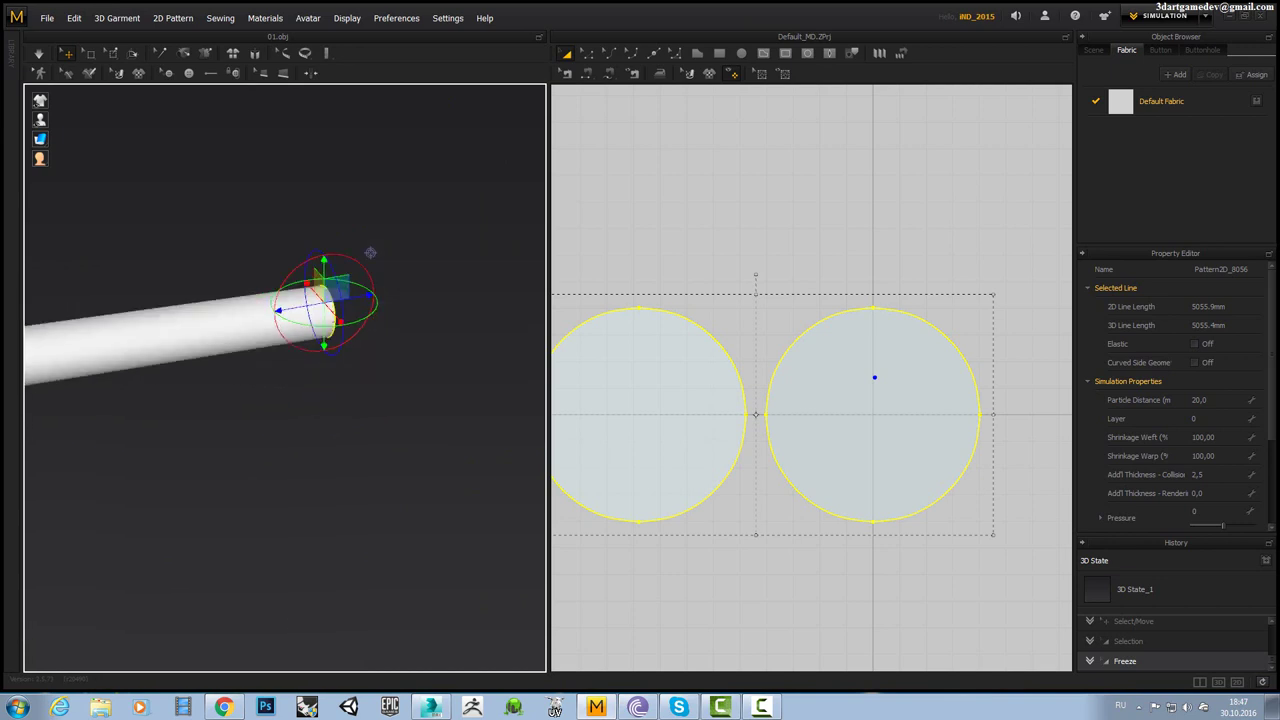
mouse_move(371, 253)
right_down()
mouse_move(251, 211)
mouse_move(363, 265)
right_up()
click(725, 231)
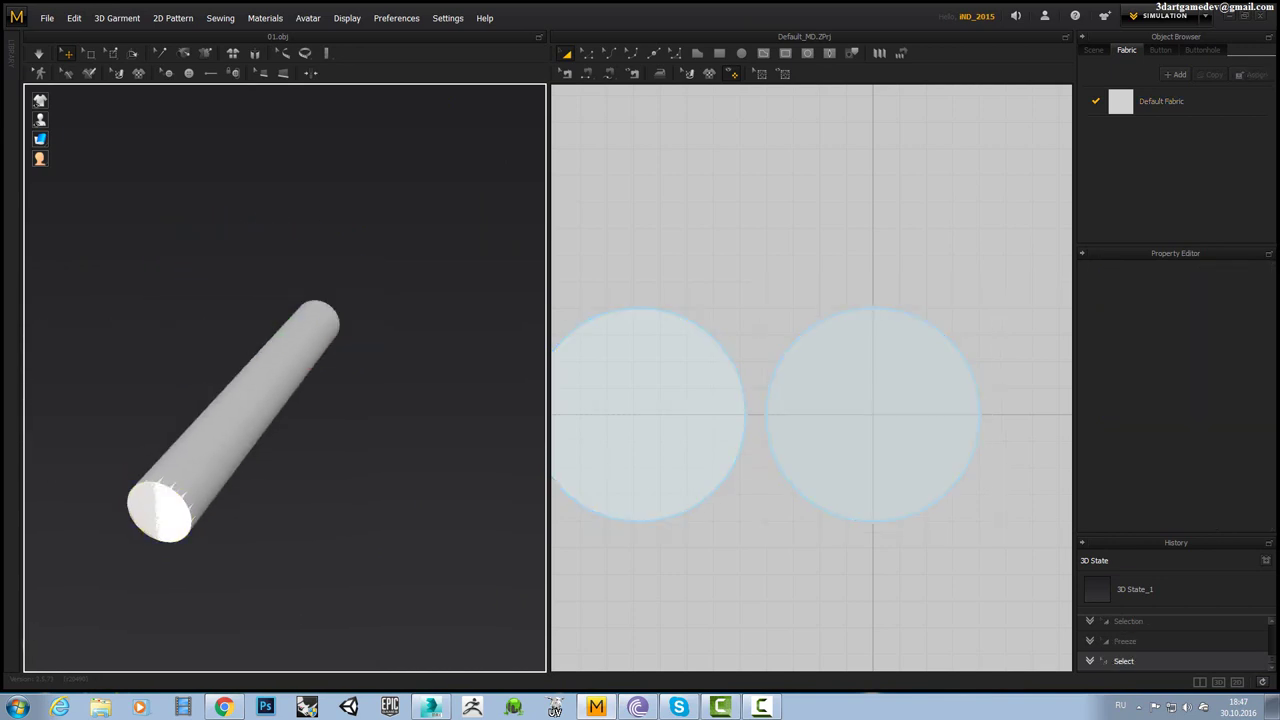
mouse_move(725, 231)
right_down()
mouse_move(782, 374)
mouse_move(782, 464)
right_up()
scroll(782, 374, down, 3)
scroll(782, 374, down, 3)
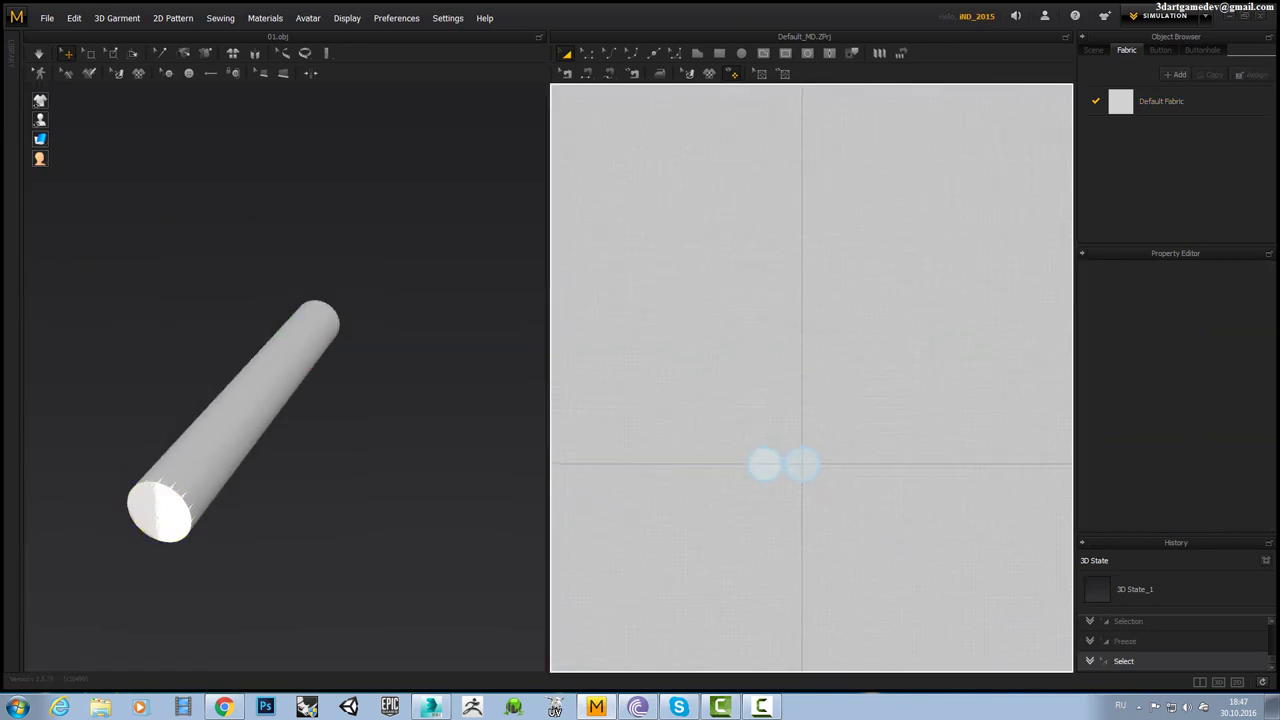
Draw a tall rectangle pattern above the circles, confirm its size, and lay it flat above the cylinder.
key(s)
drag(772, 120, 831, 442)
key(2)
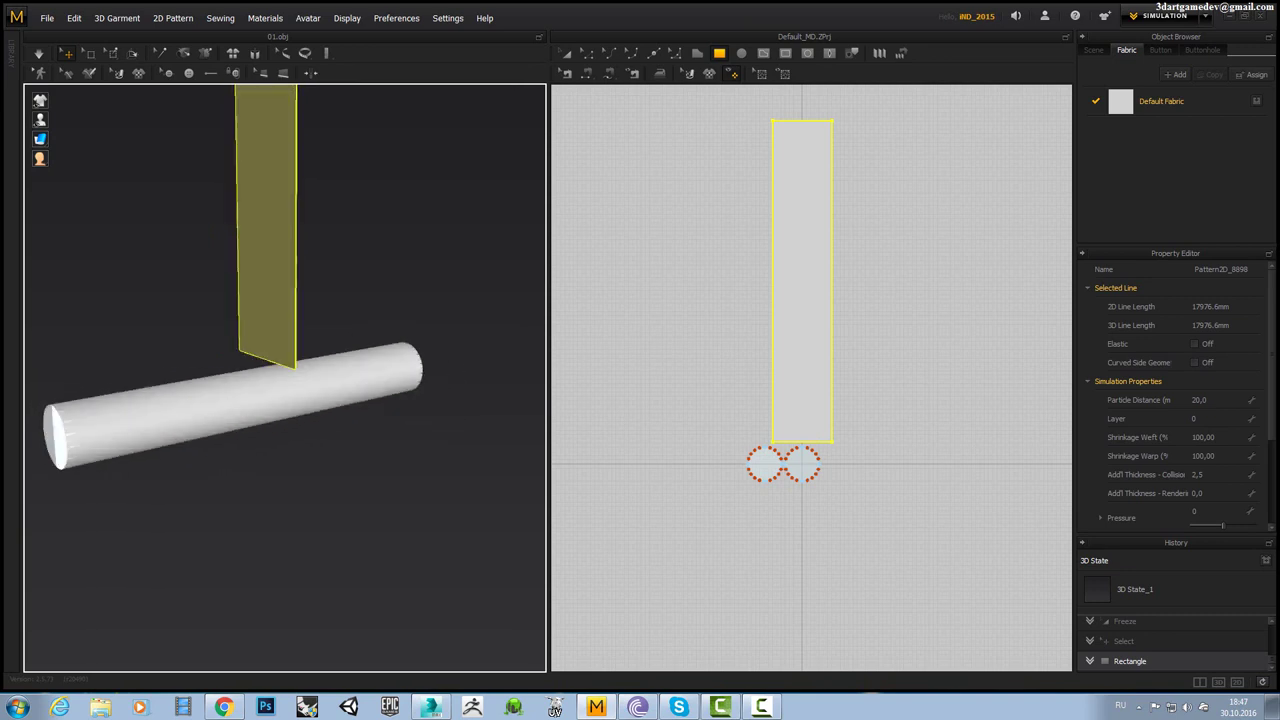
key(4)
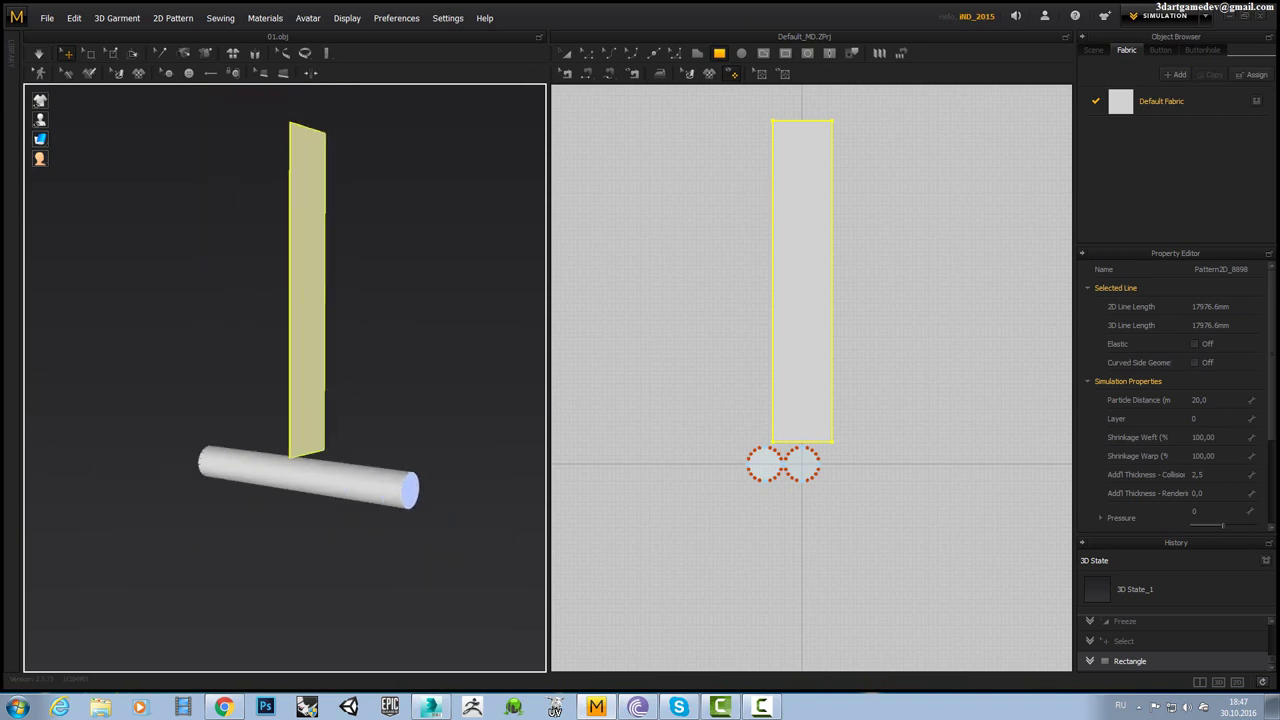
click(682, 313)
click(608, 367)
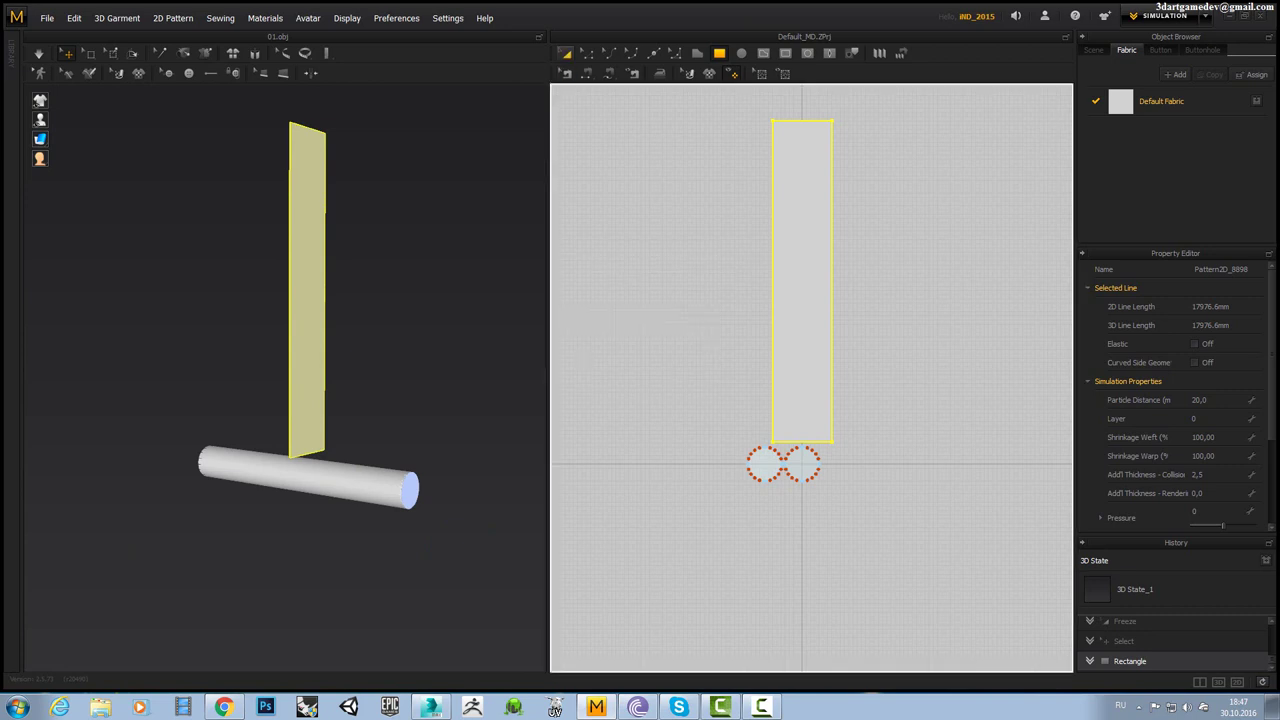
key(a)
key(4)
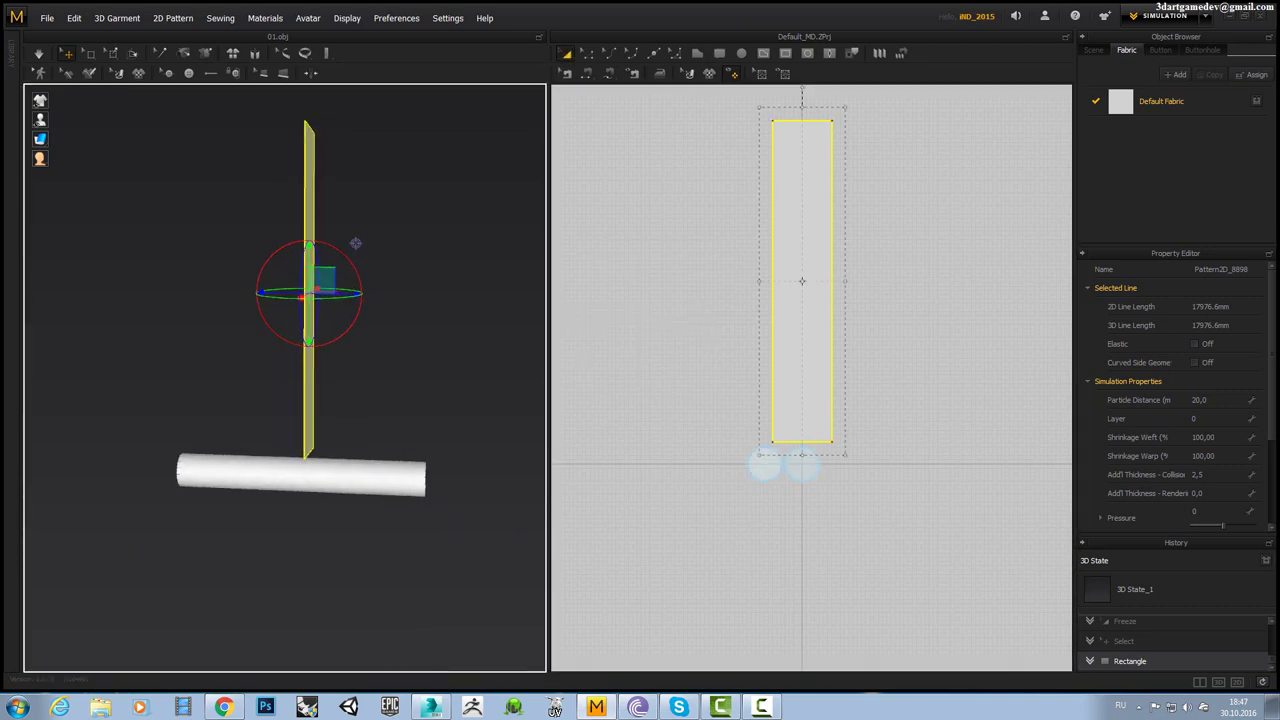
click(355, 243)
key(ctrl+a)
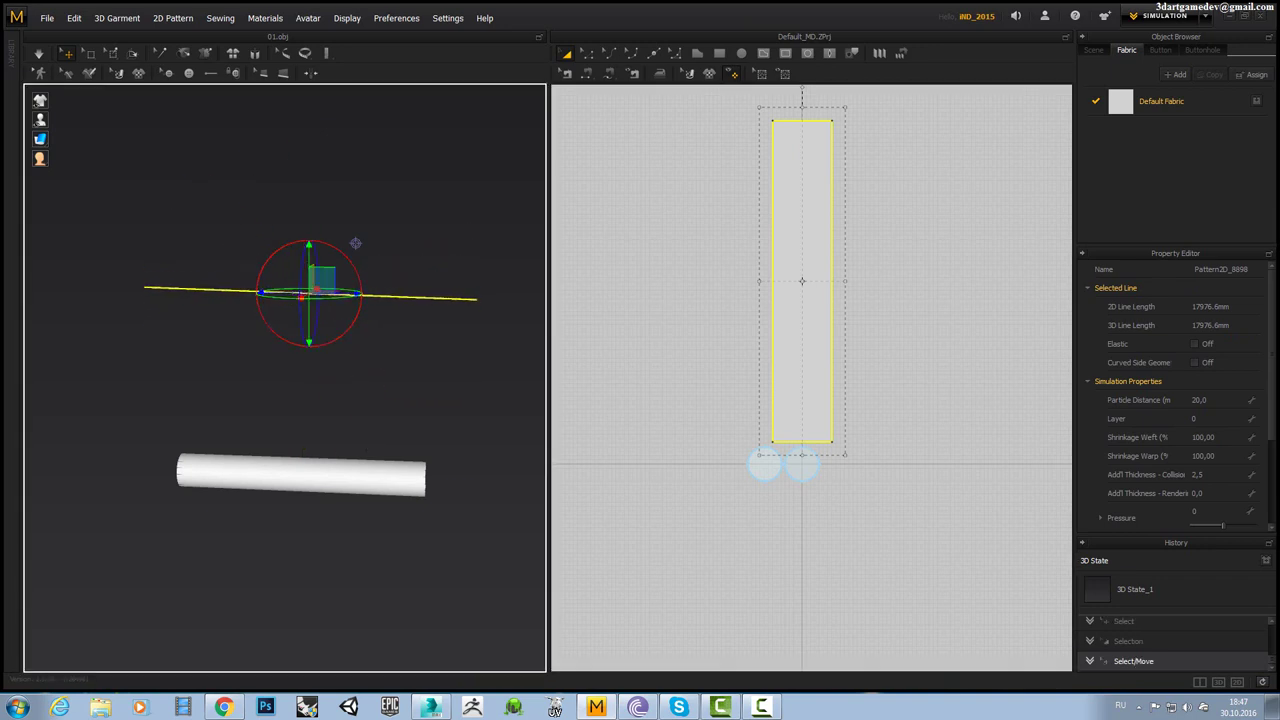
Lower the rectangle panel over the cylinder and inspect it, its outline shortened to 16906.2 mm.
right_drag(355, 243, 353, 243)
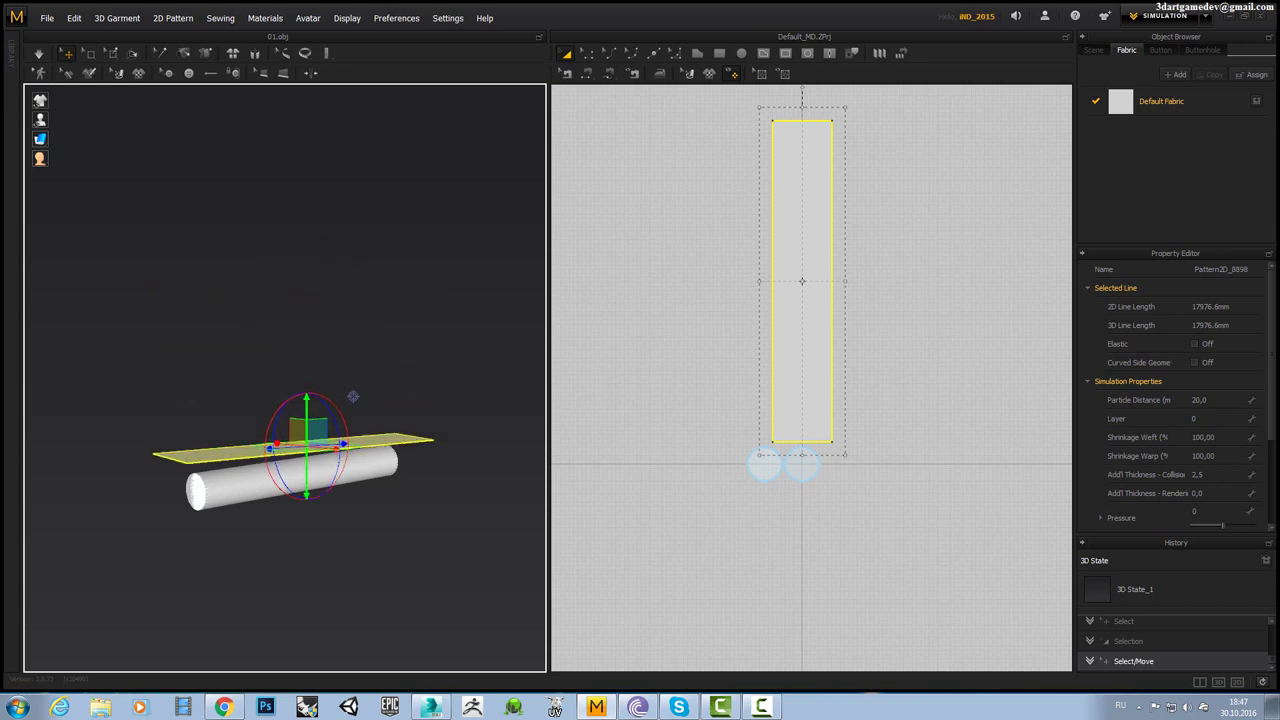
drag(353, 243, 350, 400)
scroll(365, 460, up, 3)
middle_drag(373, 488, 405, 407)
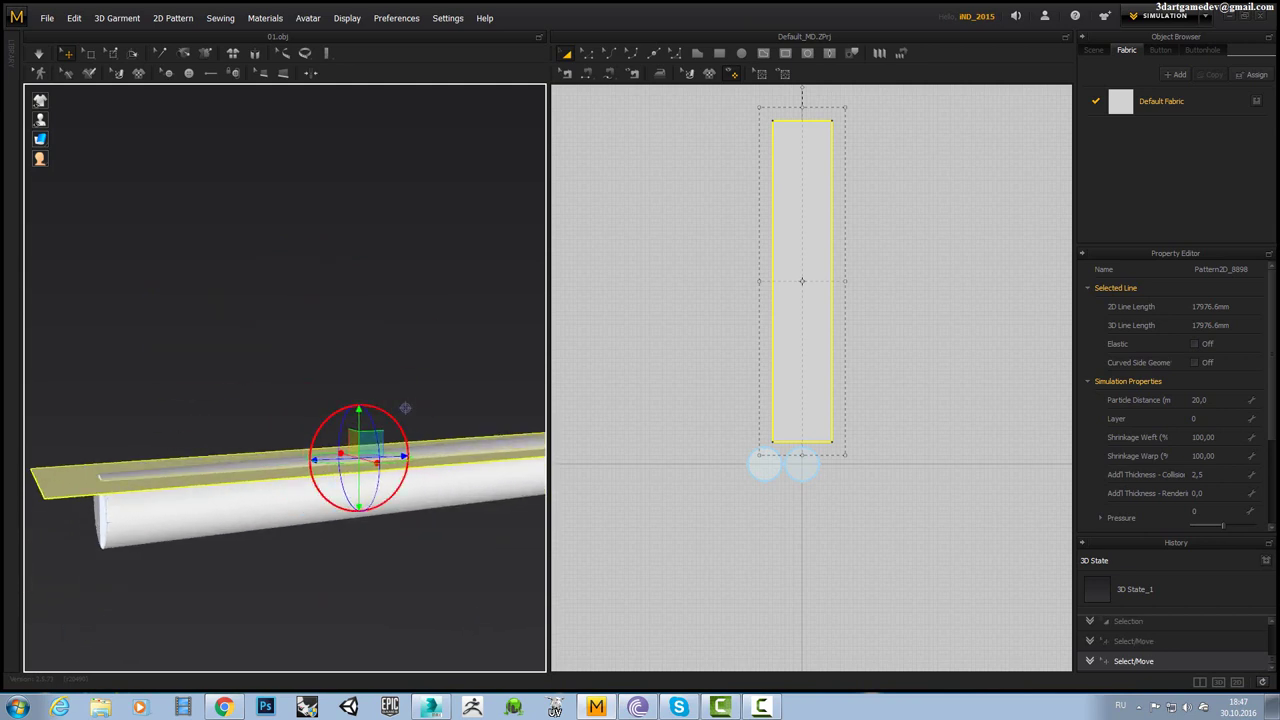
right_drag(405, 407, 396, 400)
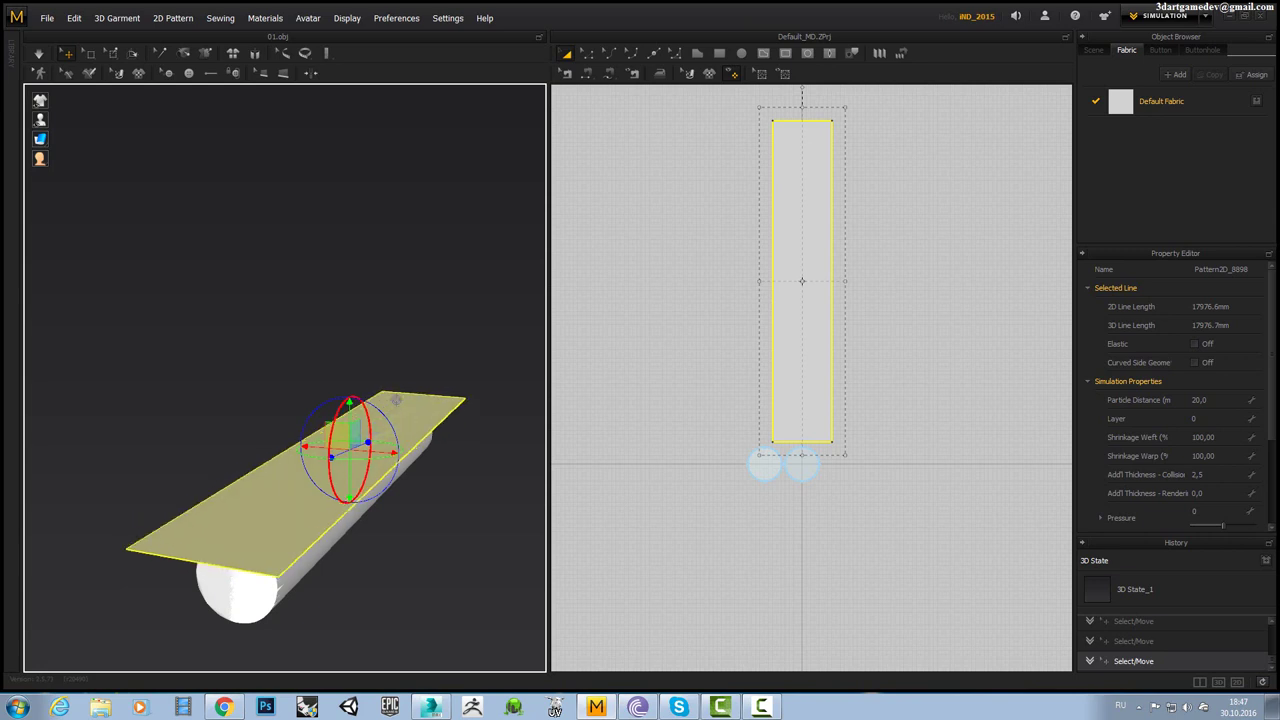
mouse_move(396, 400)
right_down()
mouse_move(407, 405)
mouse_move(391, 434)
mouse_move(415, 474)
right_up()
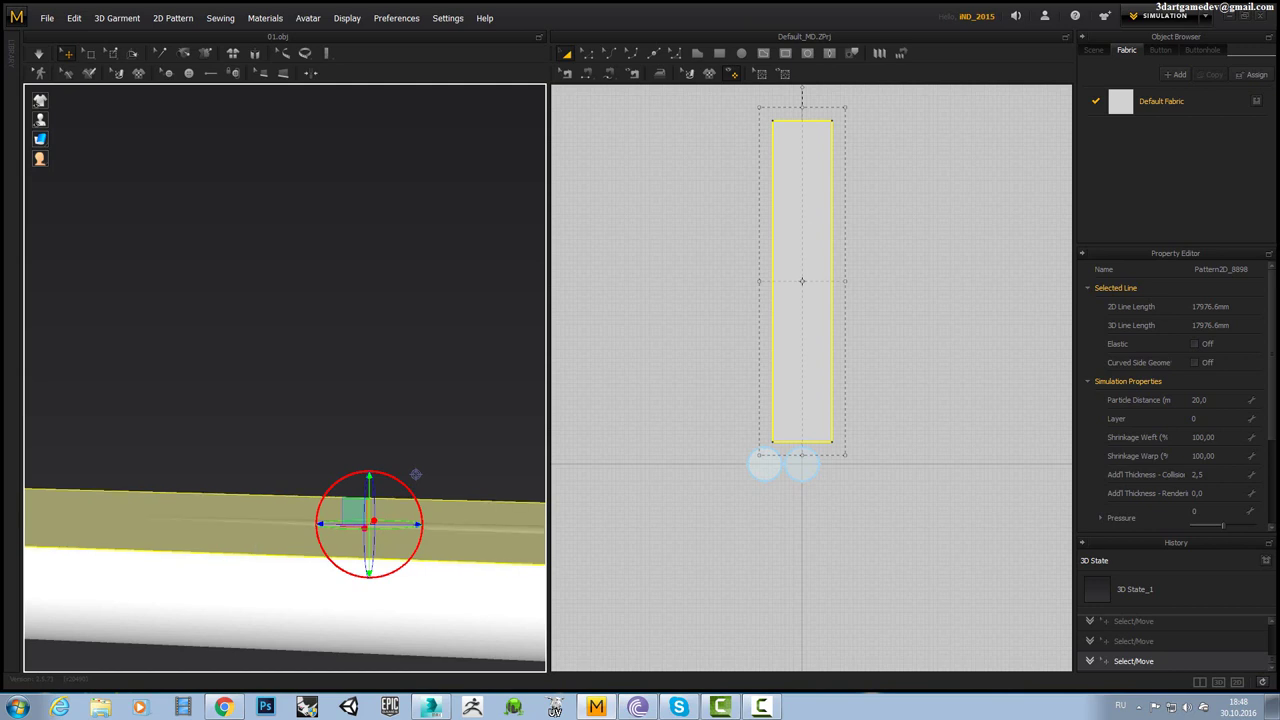
mouse_move(416, 474)
right_down()
mouse_move(423, 445)
mouse_move(472, 446)
mouse_move(391, 371)
mouse_move(314, 345)
right_up()
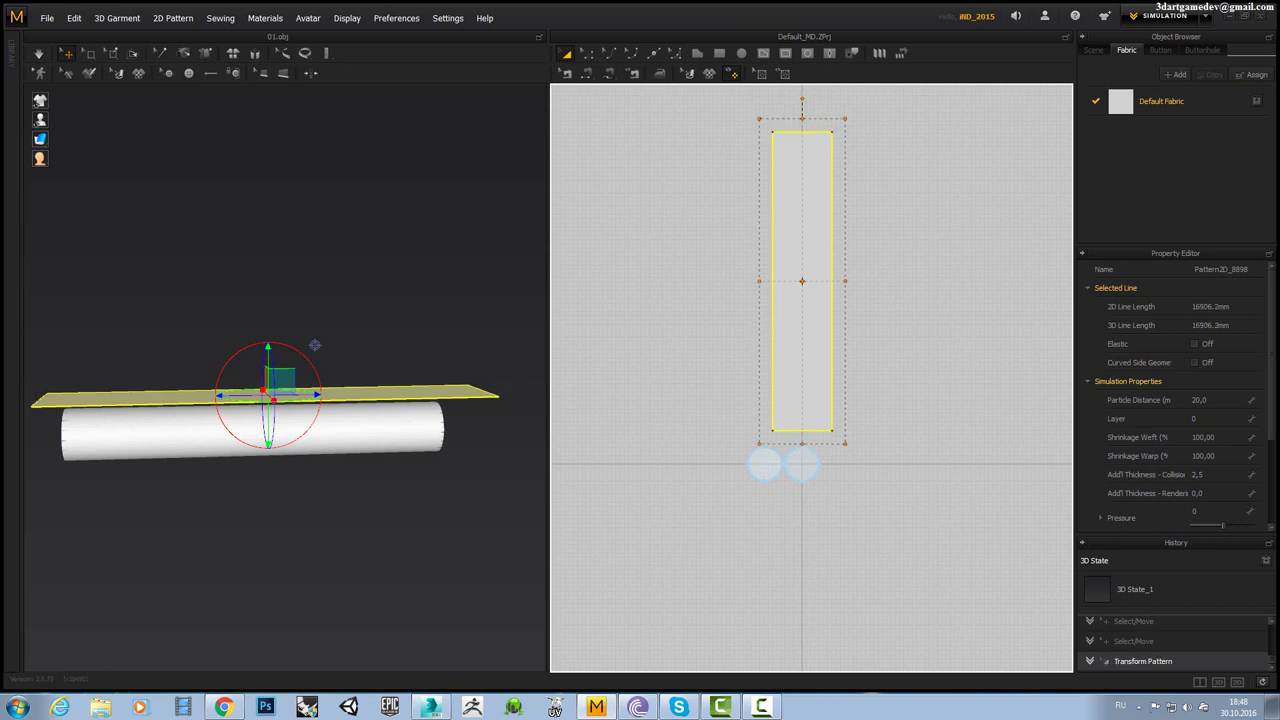
Select the cloth panel and shorten it lengthwise, then reselect it in the 2D window.
scroll(312, 347, up, 5)
mouse_move(310, 350)
right_down()
mouse_move(298, 358)
mouse_move(343, 315)
mouse_move(351, 341)
right_up()
click(347, 328)
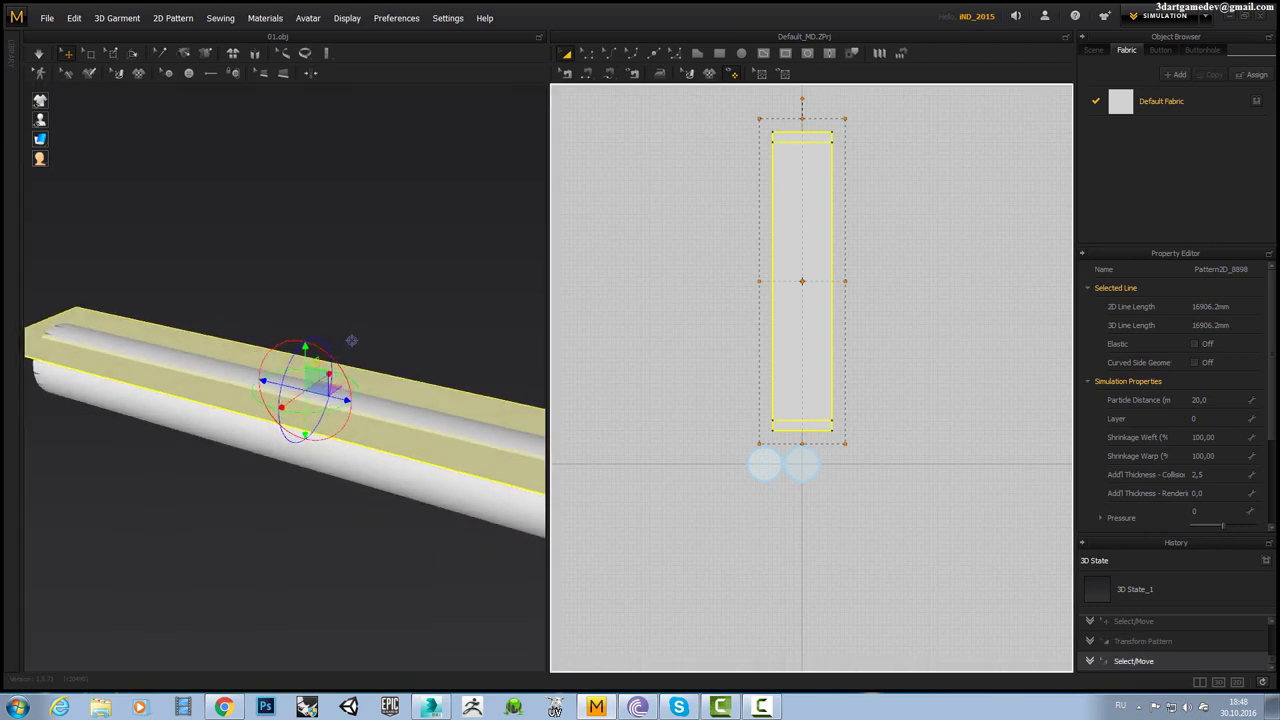
key(ctrl+z)
right_drag(351, 341, 353, 334)
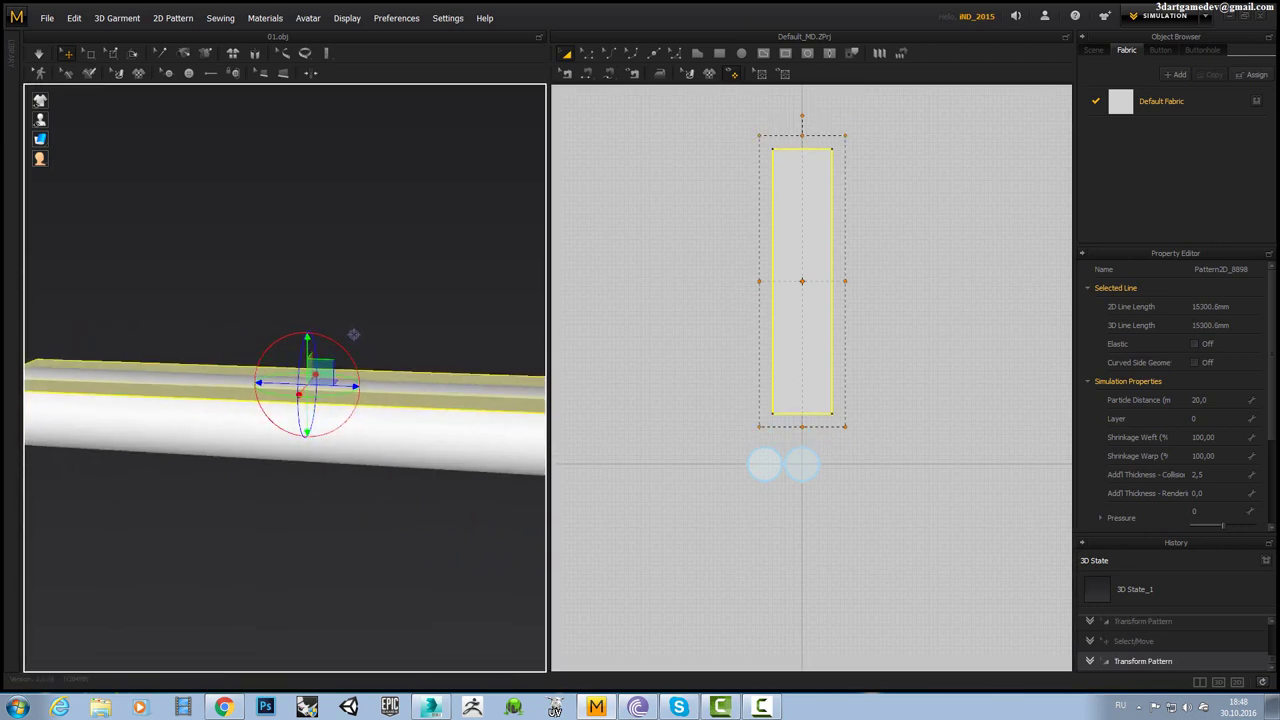
scroll(805, 300, up, 2)
click(950, 300)
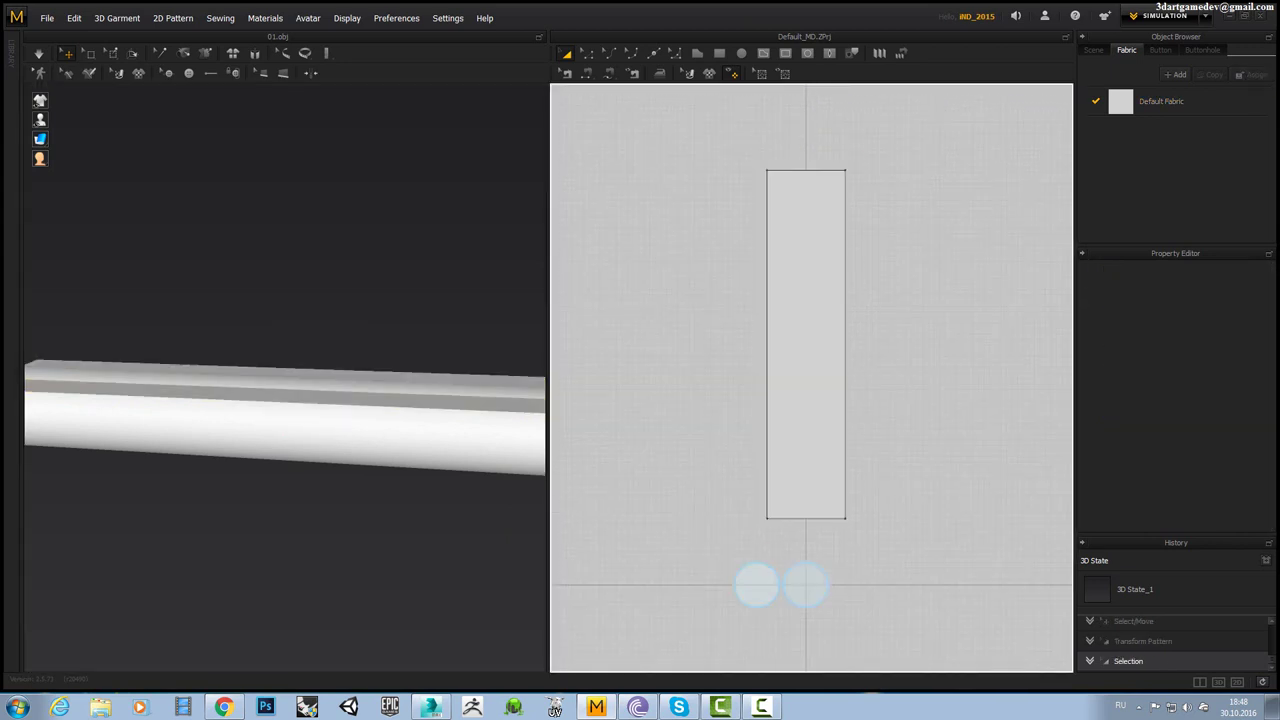
click(805, 343)
Pull the panel's top edge down until its outline measures 14546.5 mm.
scroll(805, 343, up, 4)
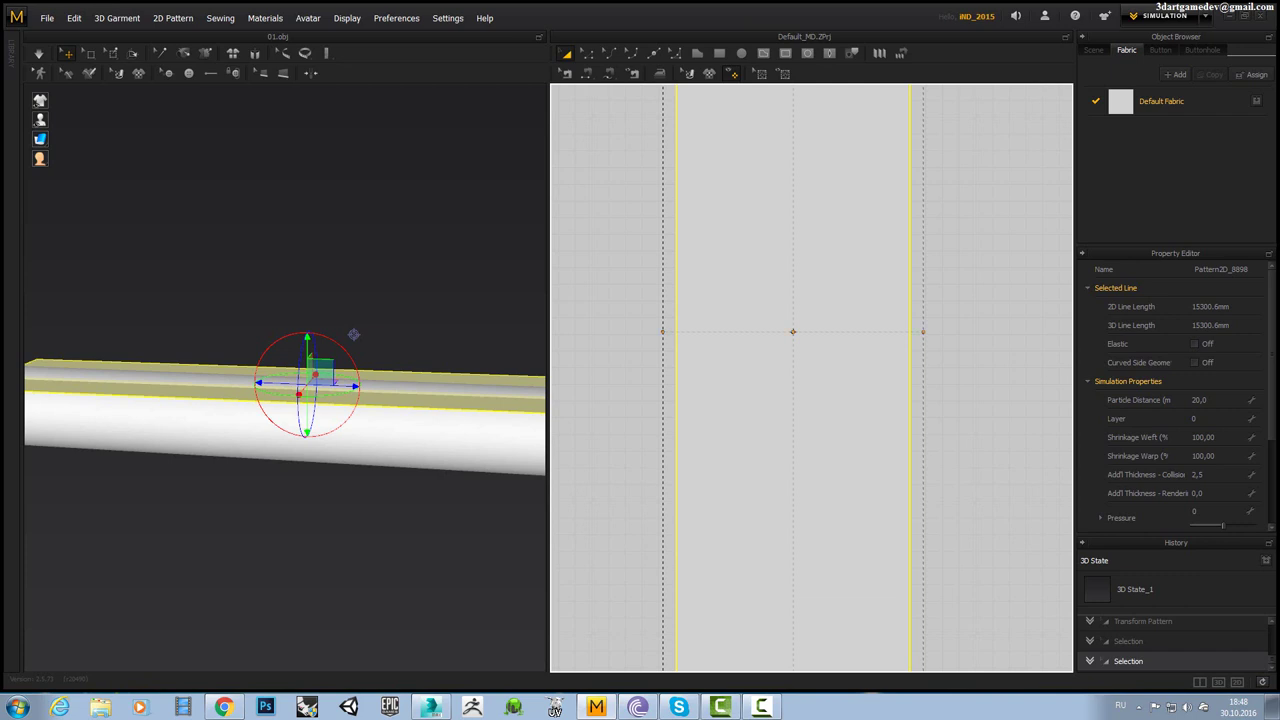
scroll(850, 332, down, 1)
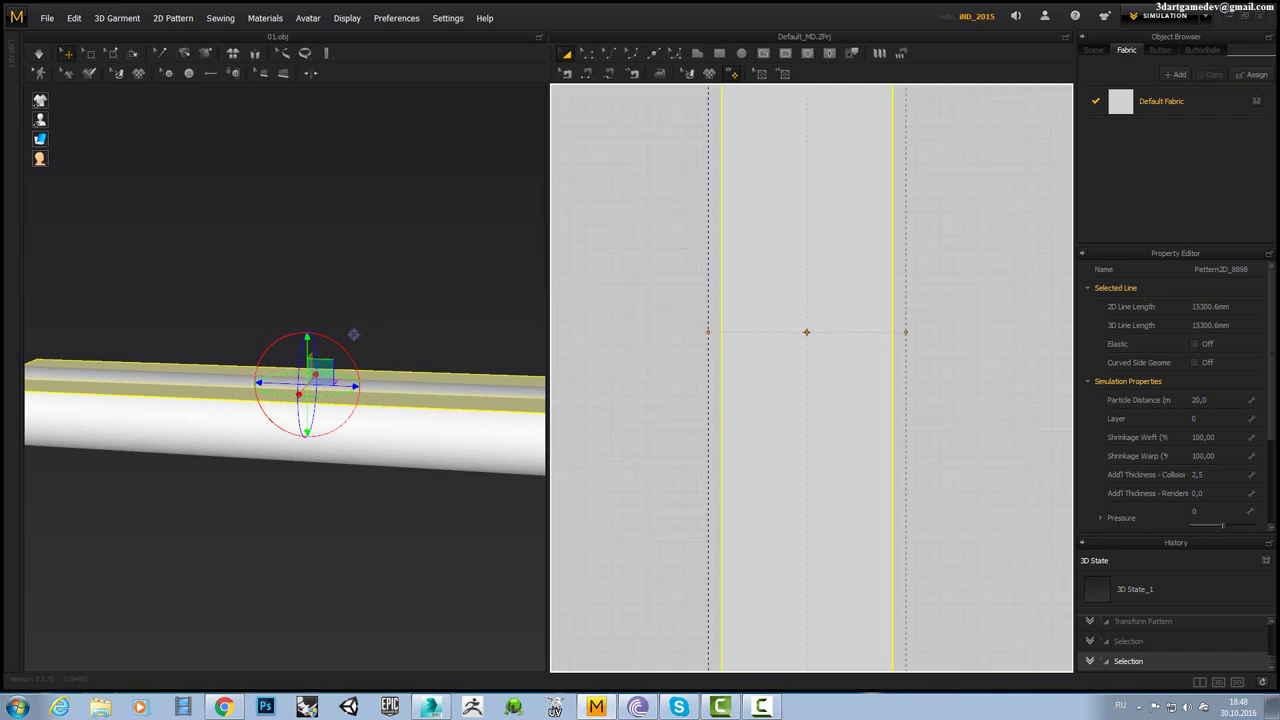
scroll(806, 332, up, 1)
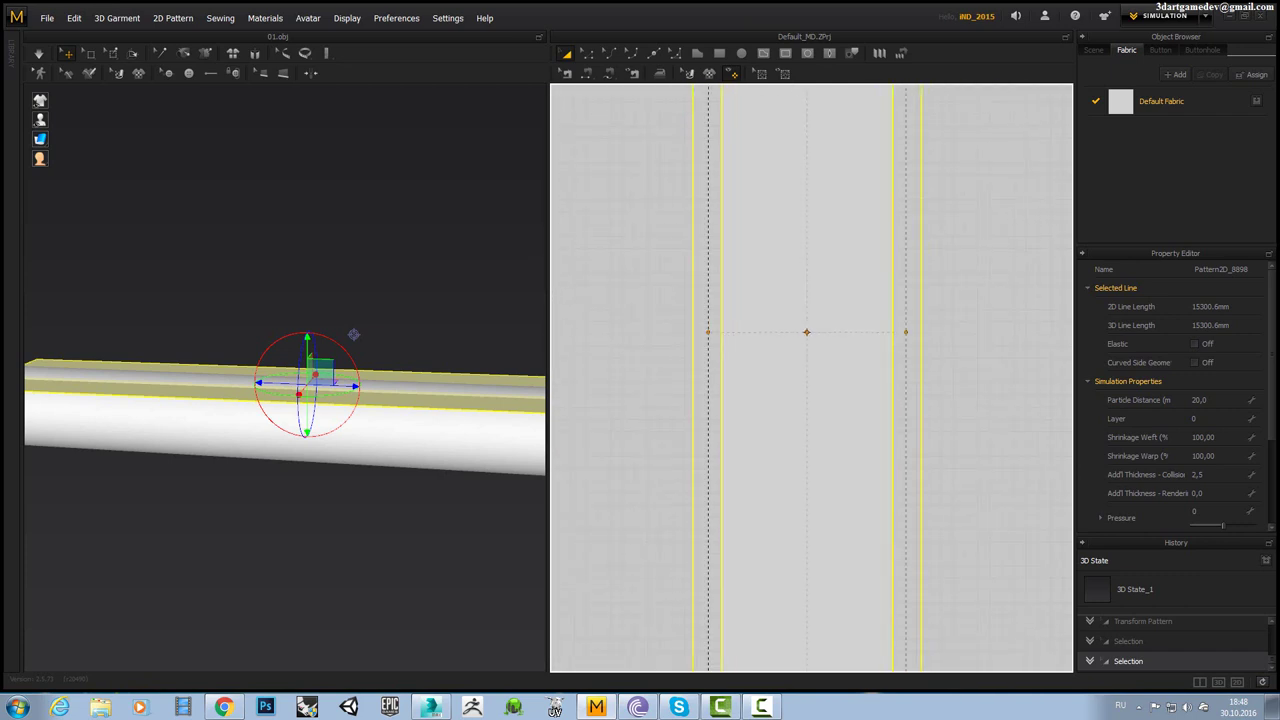
scroll(806, 332, down, 1)
scroll(811, 378, down, 2)
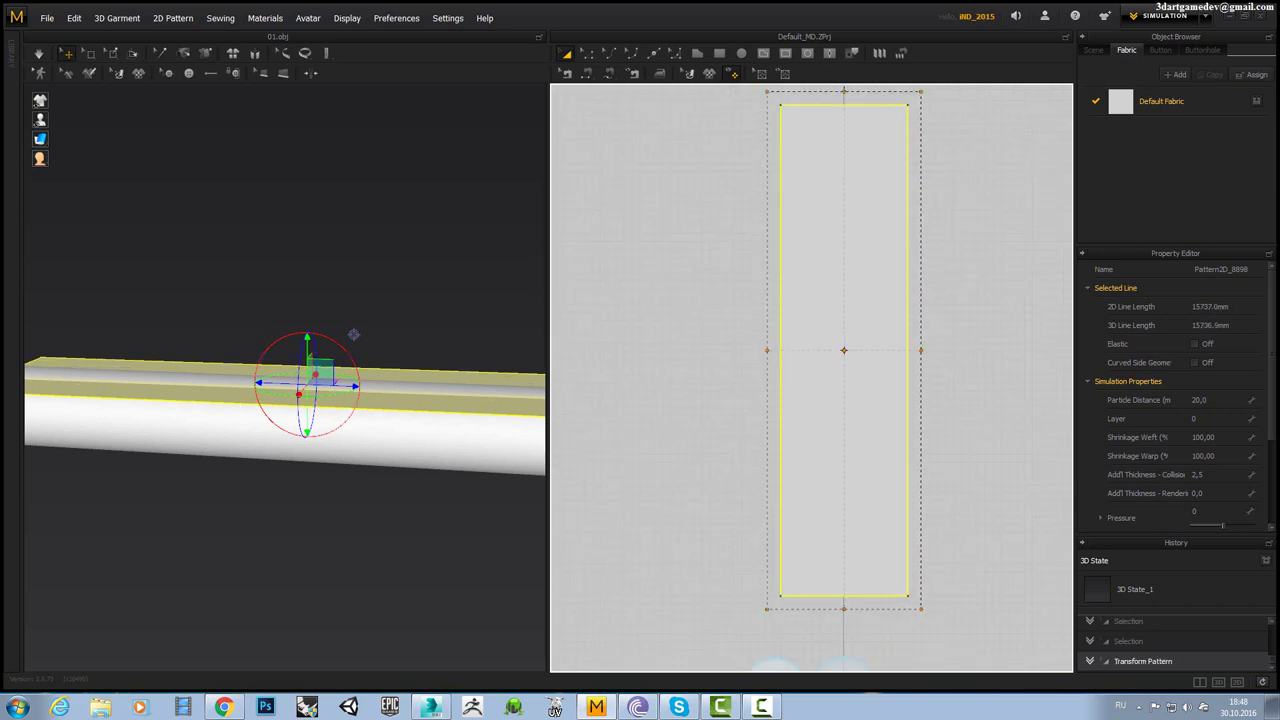
scroll(811, 378, down, 2)
scroll(904, 268, up, 4)
scroll(940, 290, down, 2)
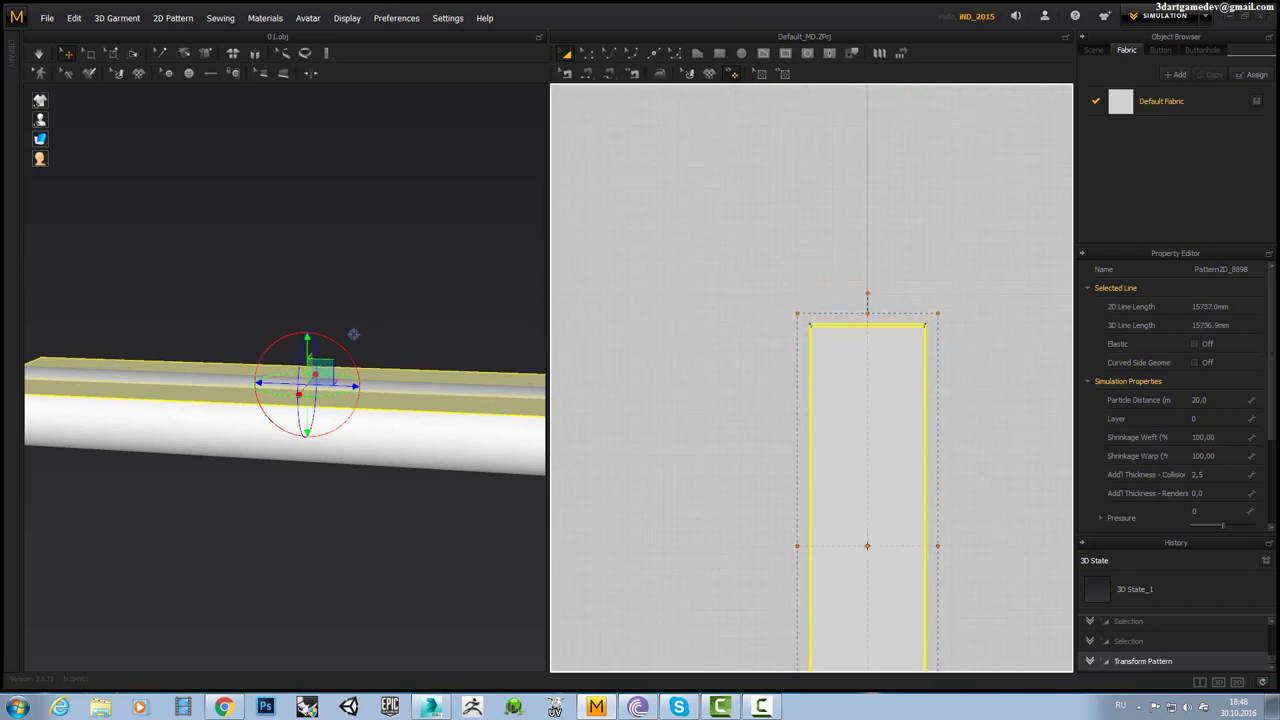
drag(867, 327, 867, 330)
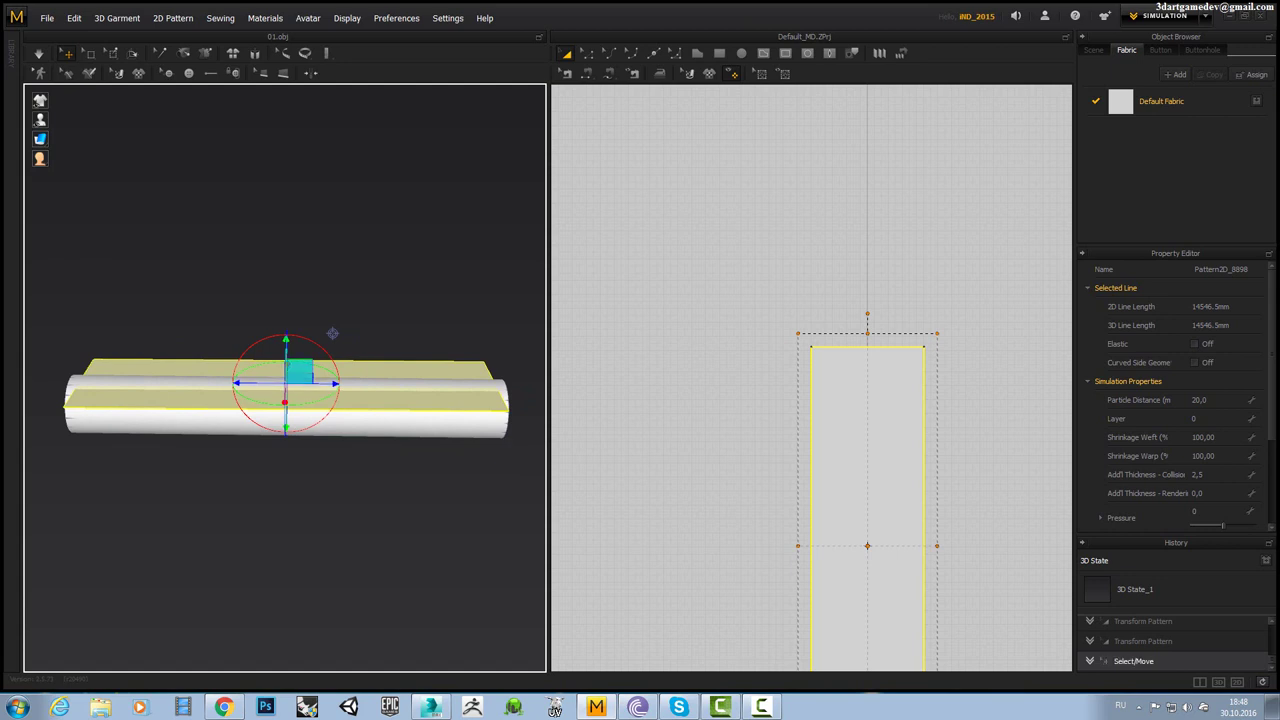
Nudge the cloth panel's top edge up slightly with the arrow keys.
click(332, 333)
right_drag(332, 333, 332, 328)
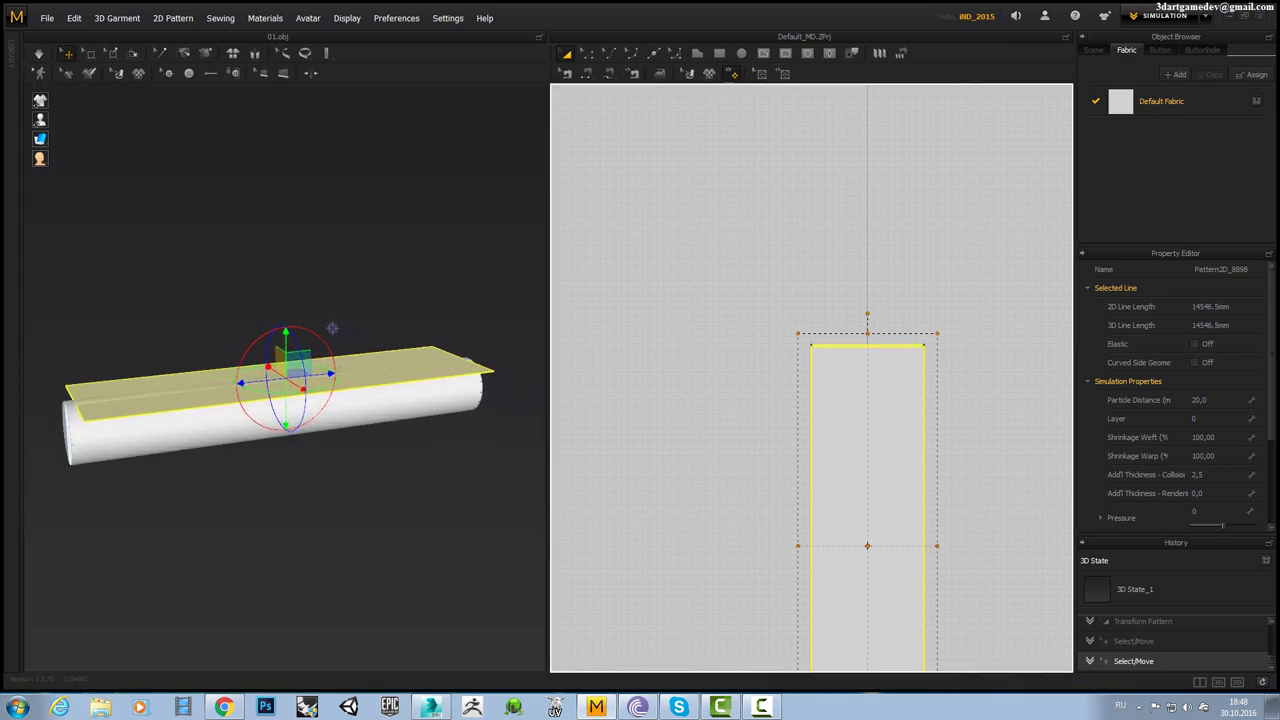
key(Up)
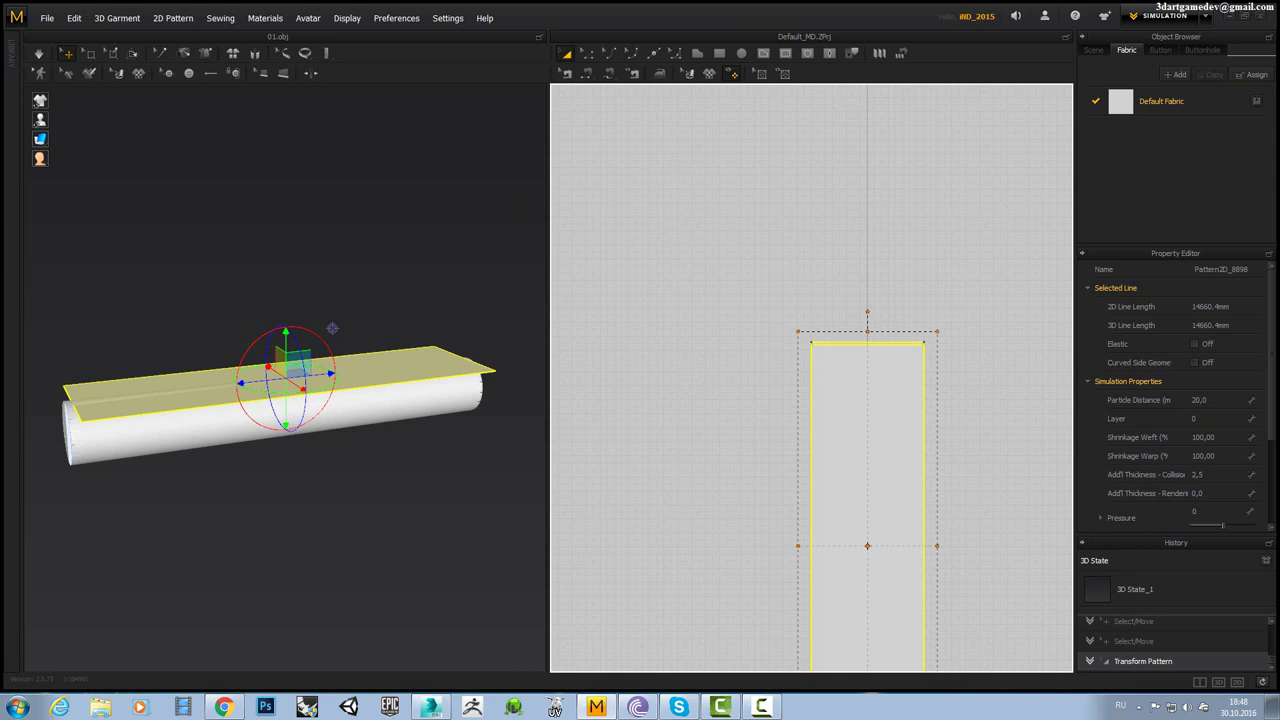
key(Up)
key(Up)
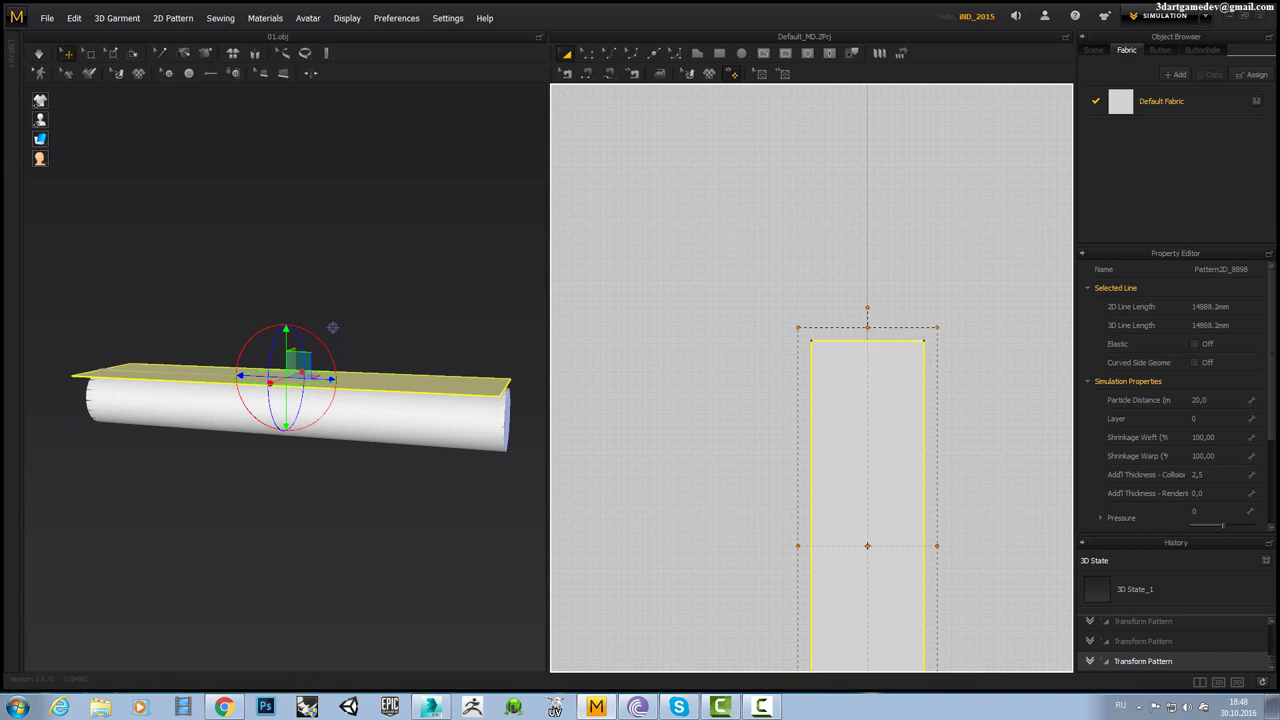
key(4)
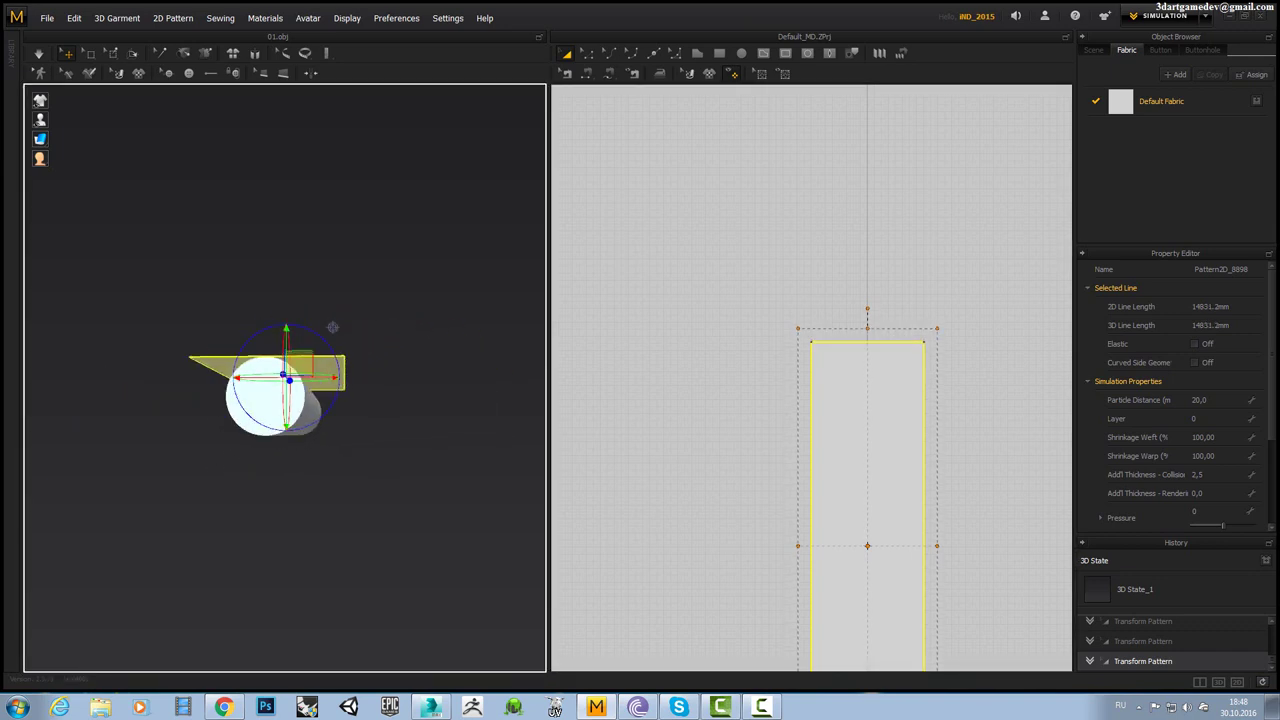
Resize the panel's width with the side handles to a 19326.9 mm outline across the cylinder.
drag(937, 545, 979, 545)
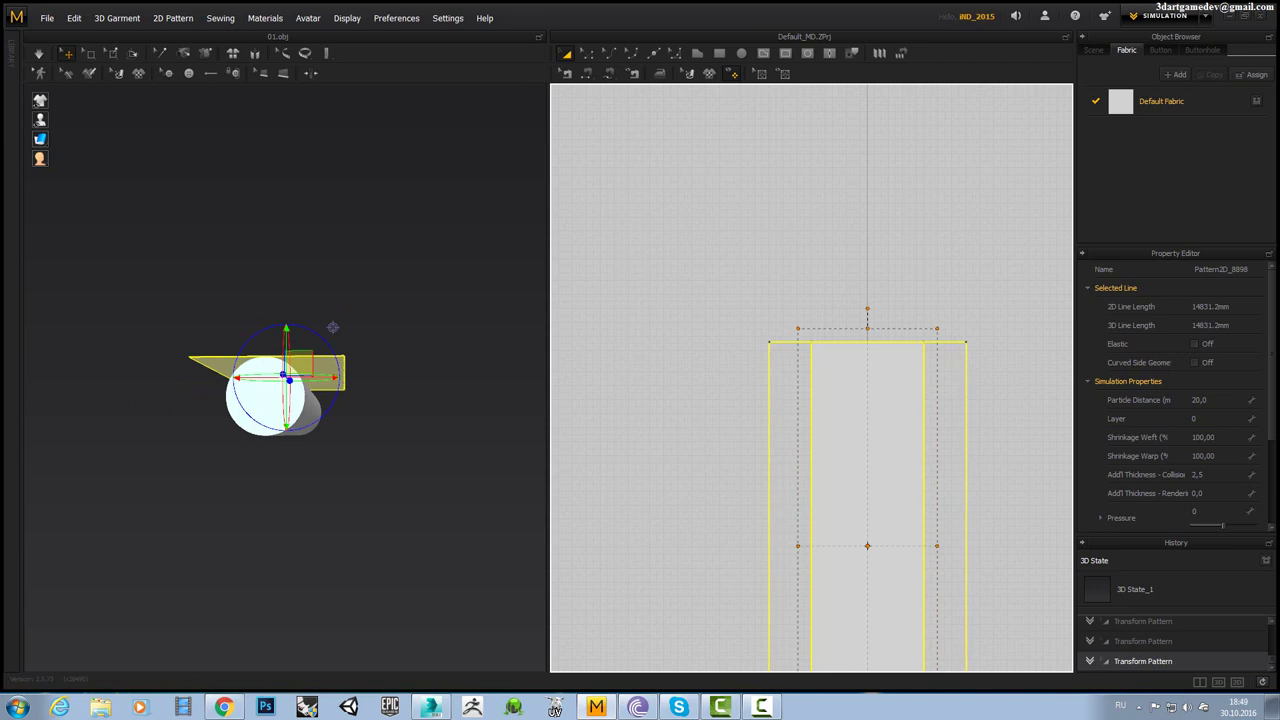
scroll(333, 327, up, 2)
scroll(334, 327, up, 4)
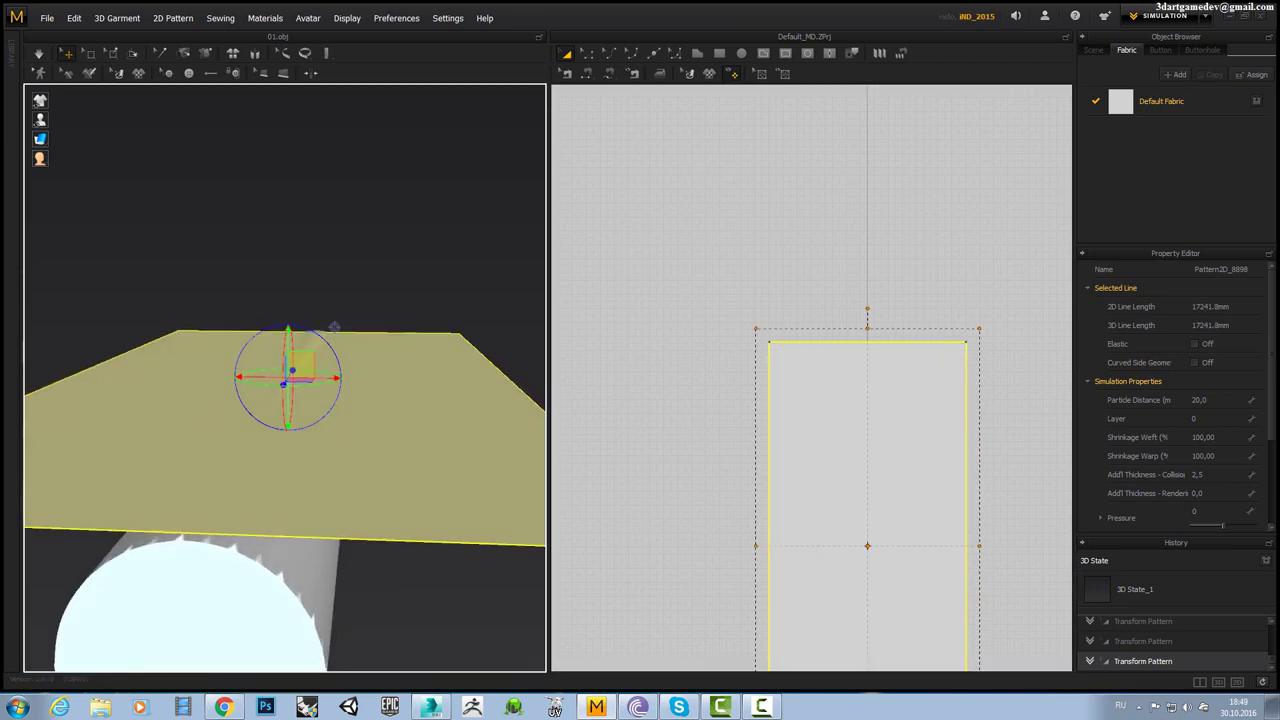
drag(979, 545, 884, 545)
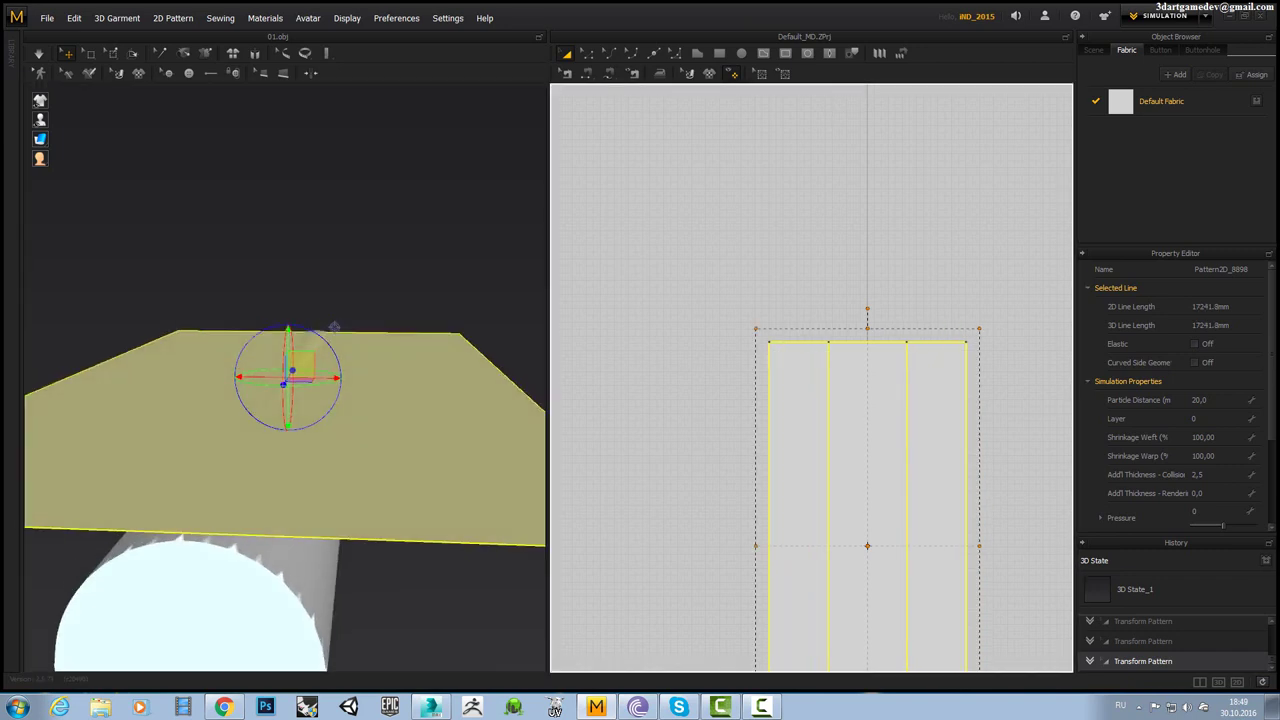
key(2)
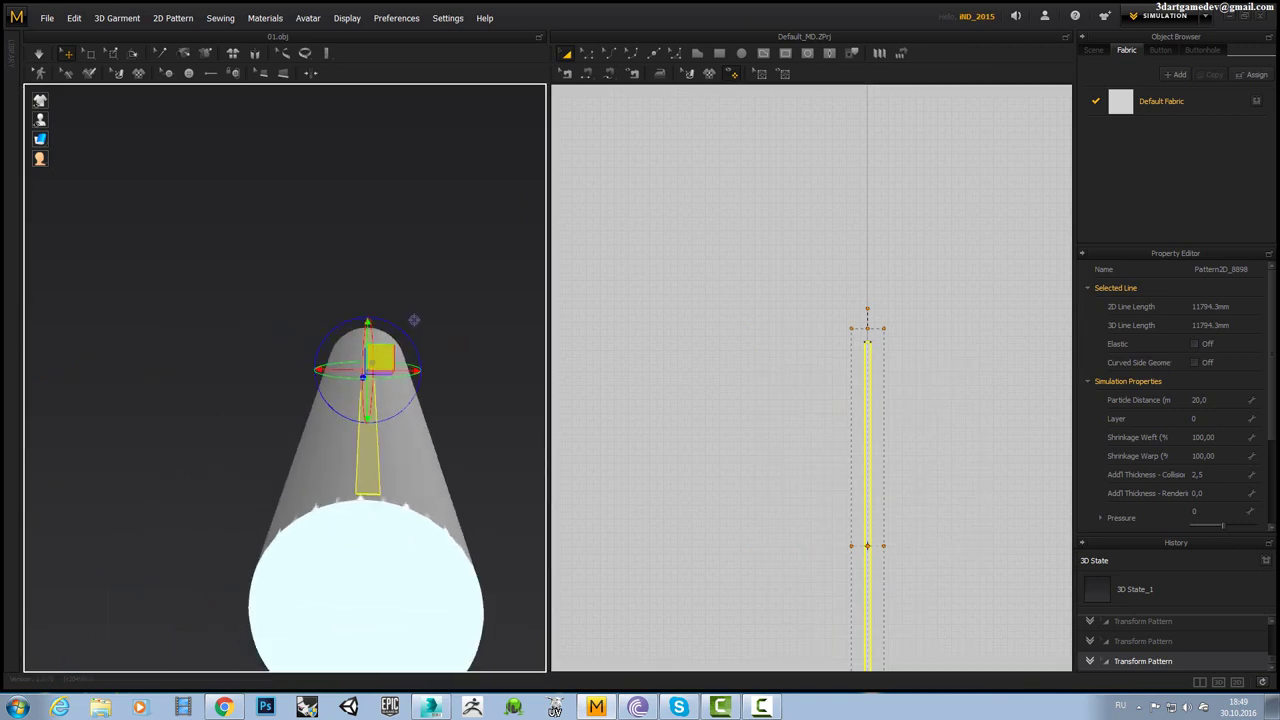
drag(414, 320, 410, 320)
key(8)
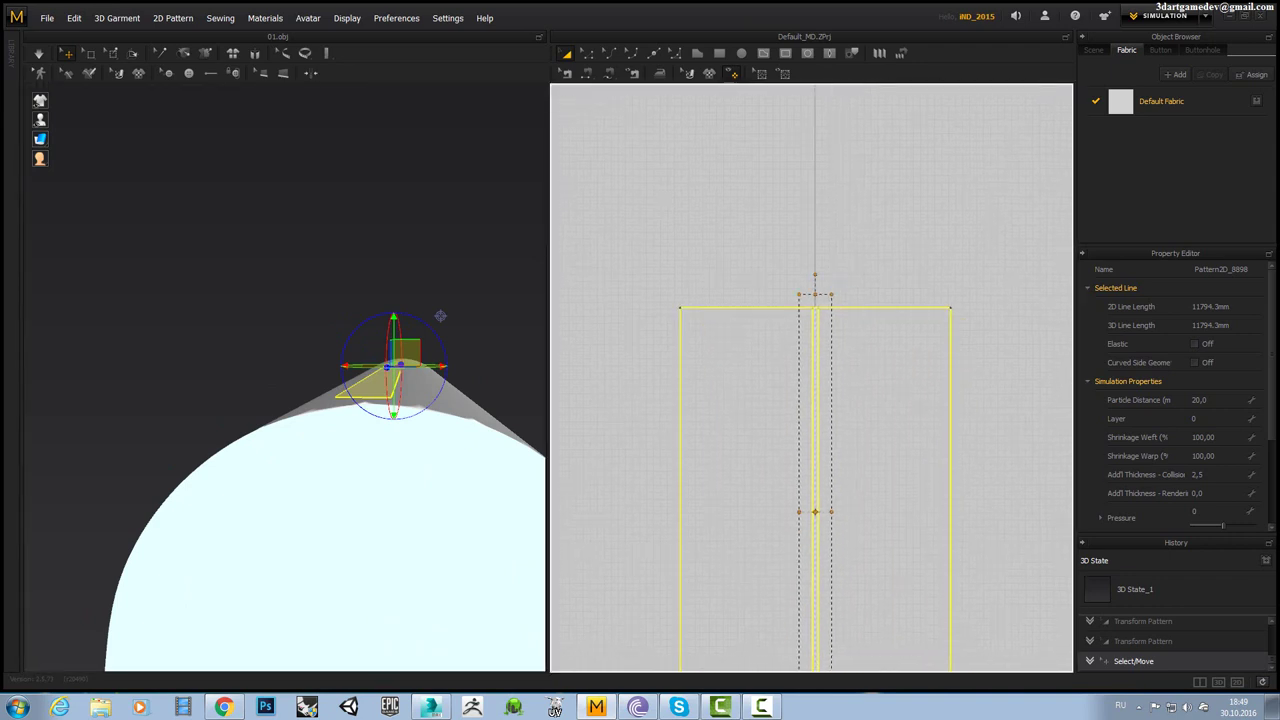
key(0)
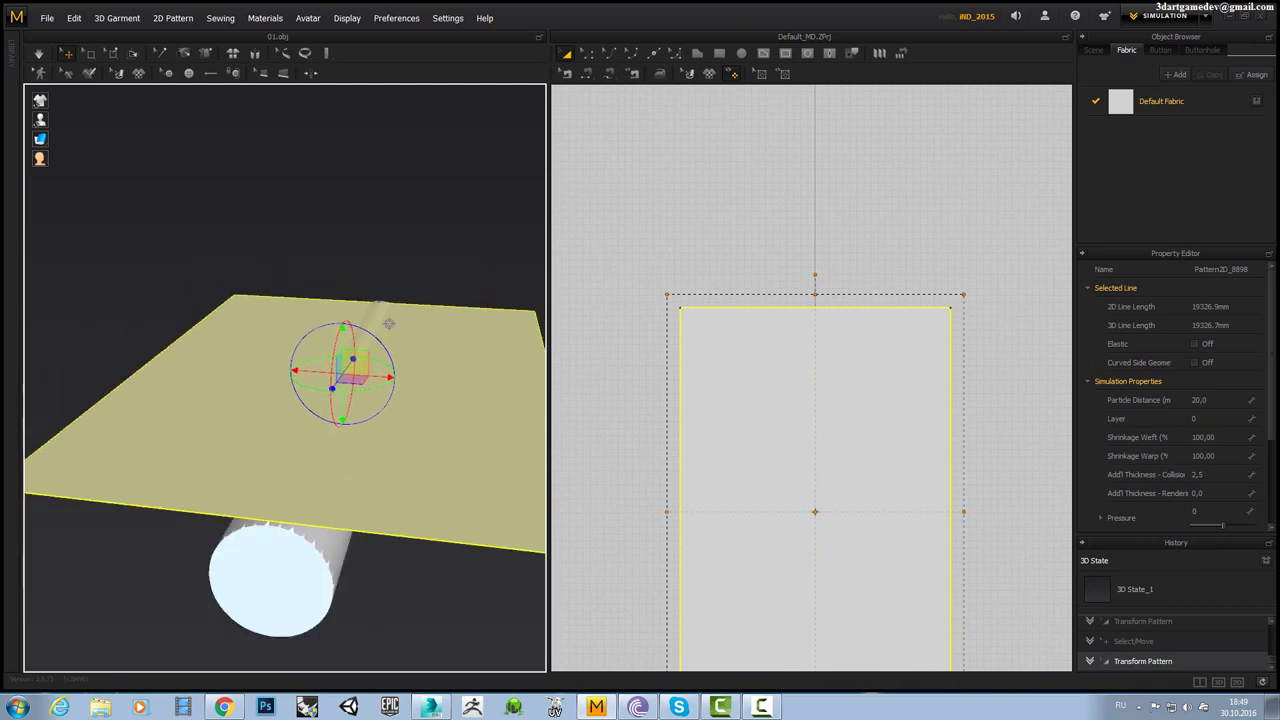
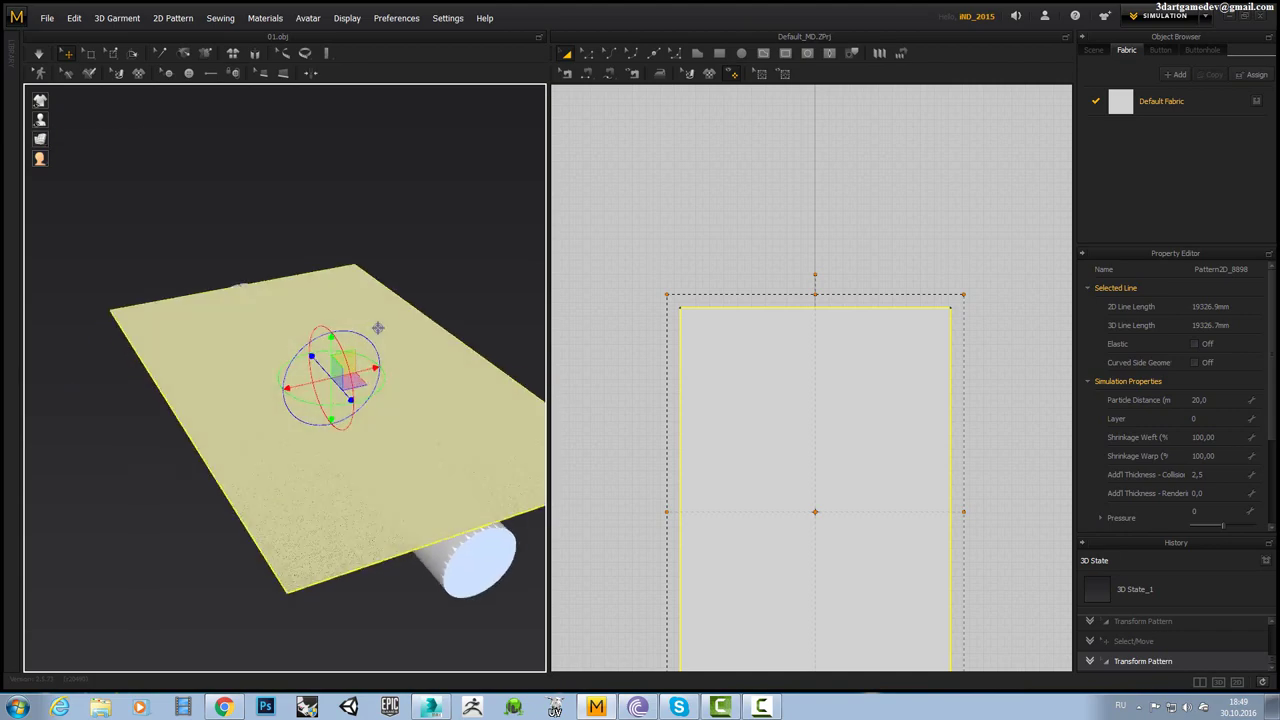
Set the fabric's Particle Distance to 50.
scroll(378, 327, up, 3)
scroll(428, 322, up, 3)
mouse_move(478, 328)
middle_down()
mouse_move(318, 222)
mouse_move(312, 184)
middle_up()
click(1199, 400)
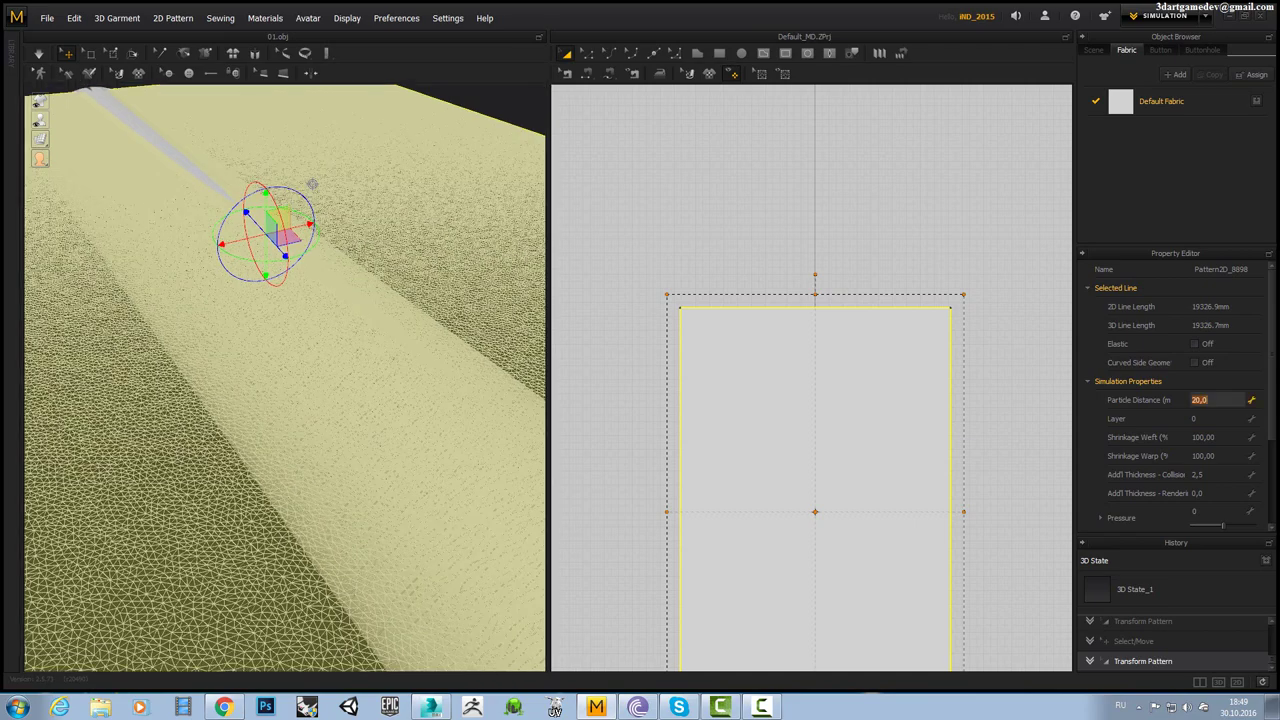
text(50)
key(Return)
Simulate the fabric sheet so it drapes over the cylinder.
mouse_move(313, 183)
right_down()
mouse_move(323, 250)
mouse_move(396, 276)
right_up()
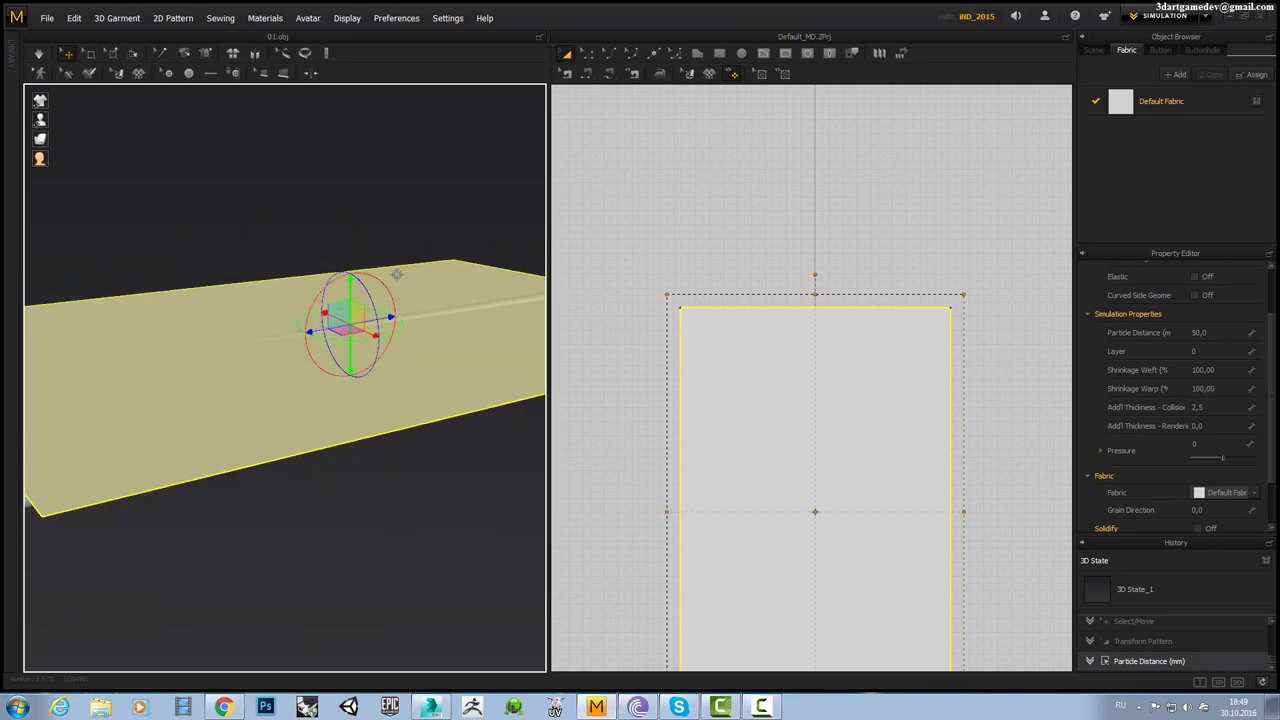
key(2)
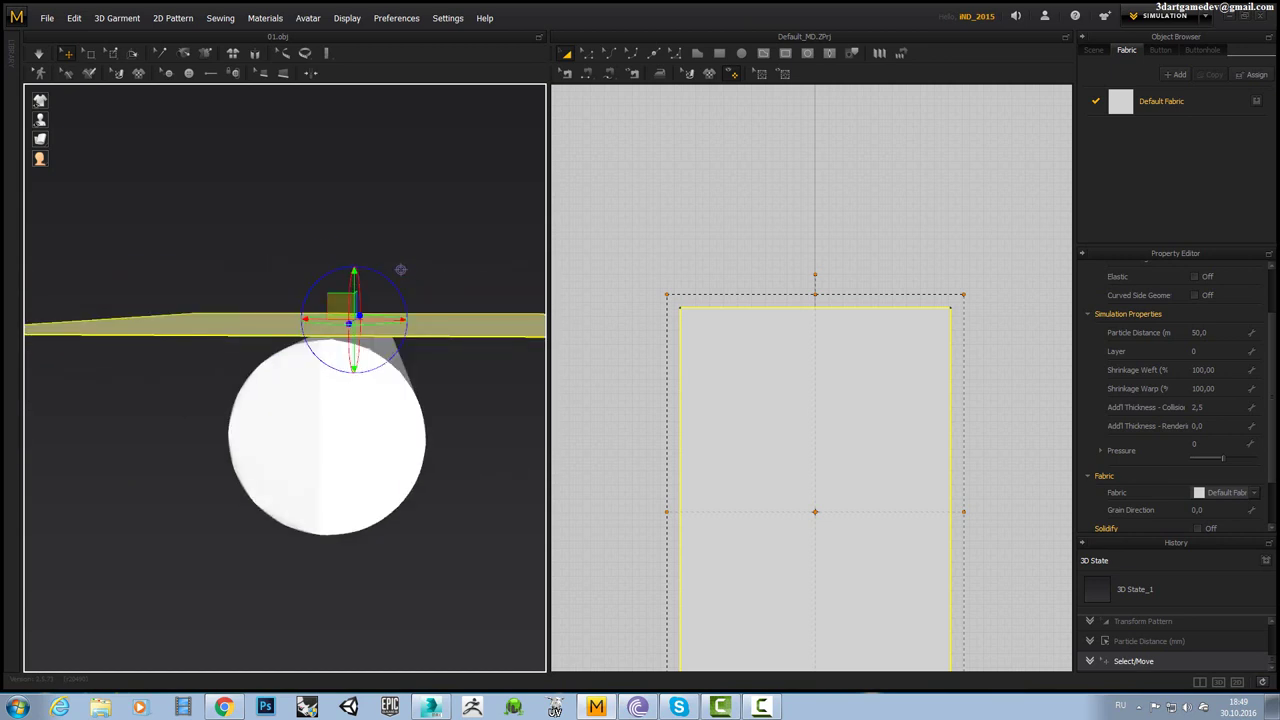
key(ctrl+z)
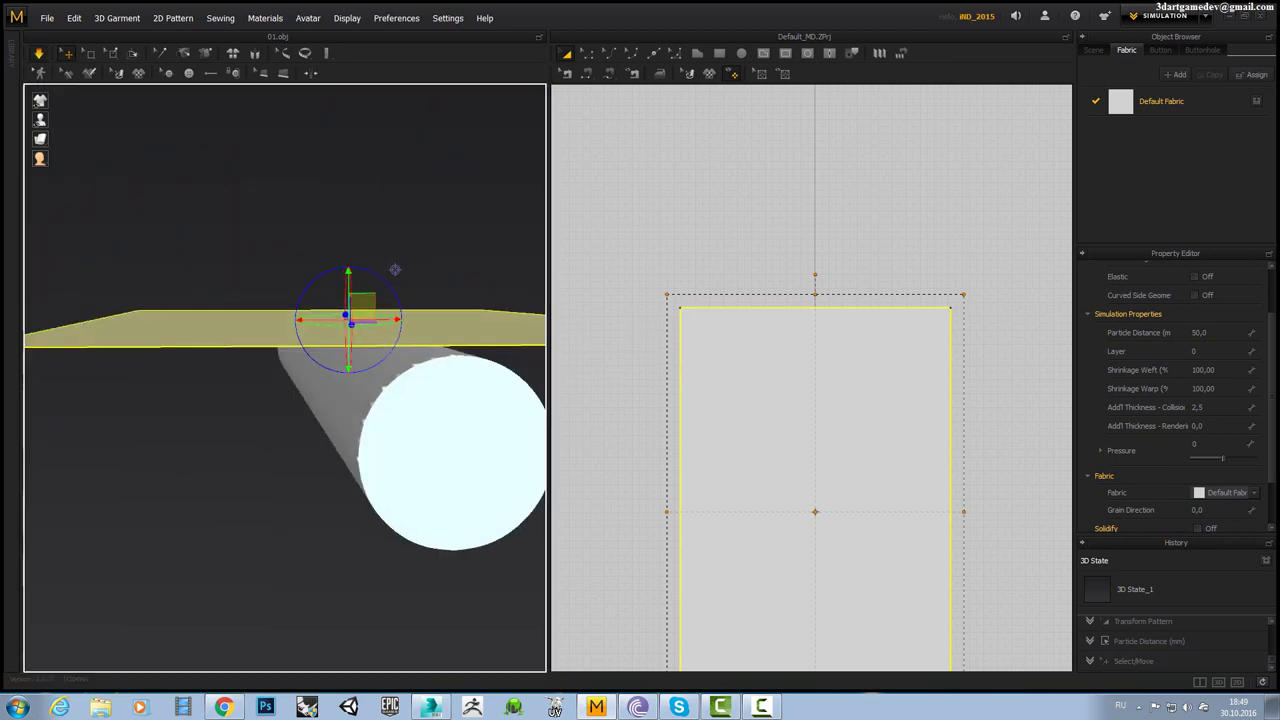
key(space)
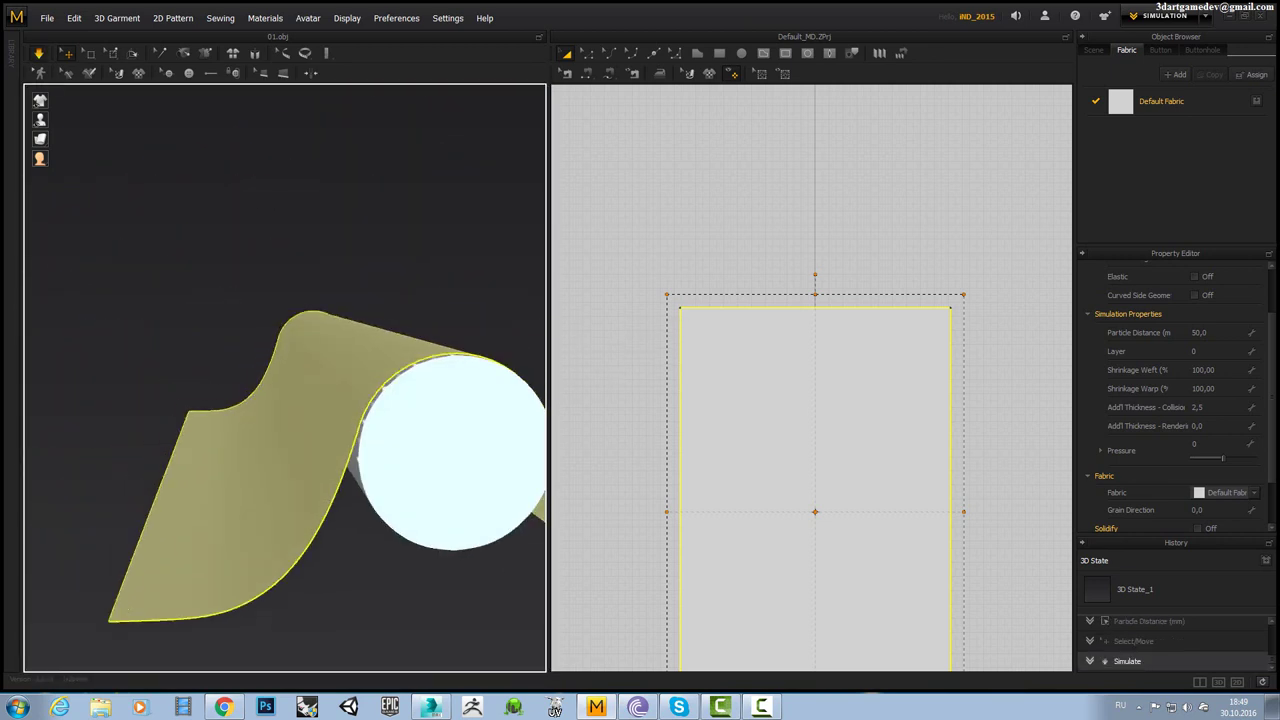
Narrow the fabric pattern, re-simulate, and begin sewing its left edge.
click(397, 378)
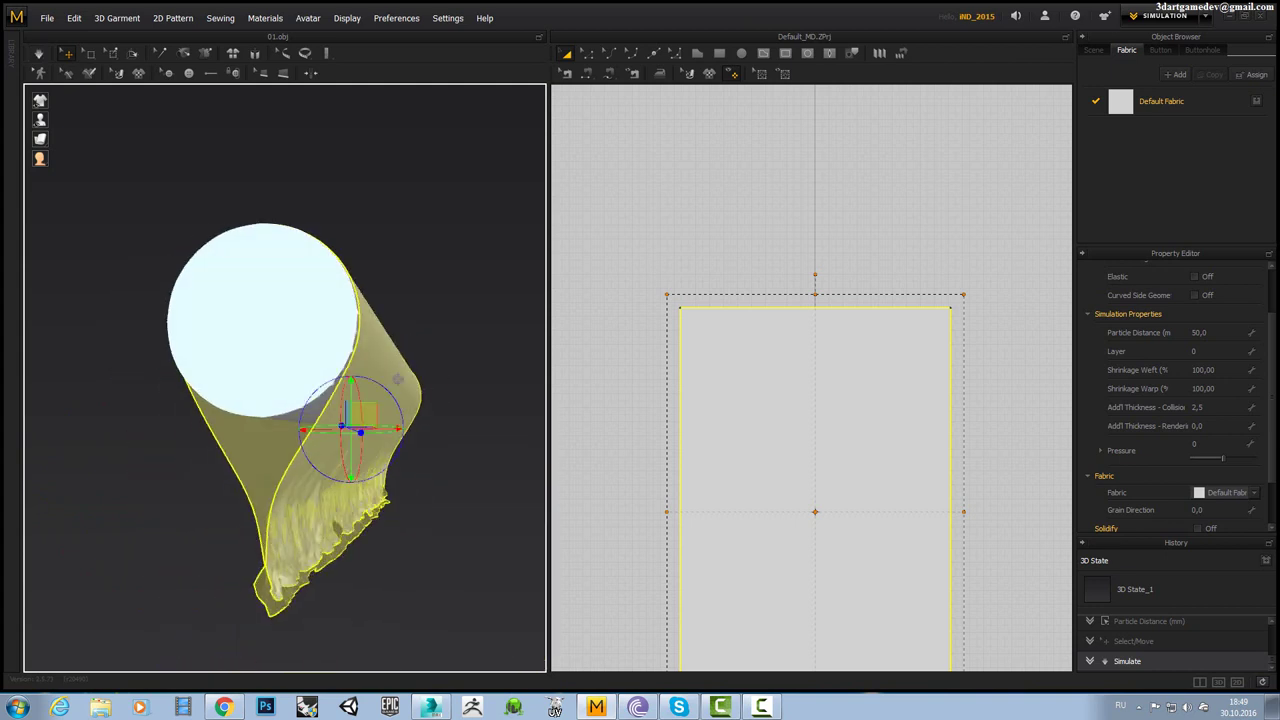
drag(963, 512, 922, 512)
key(space)
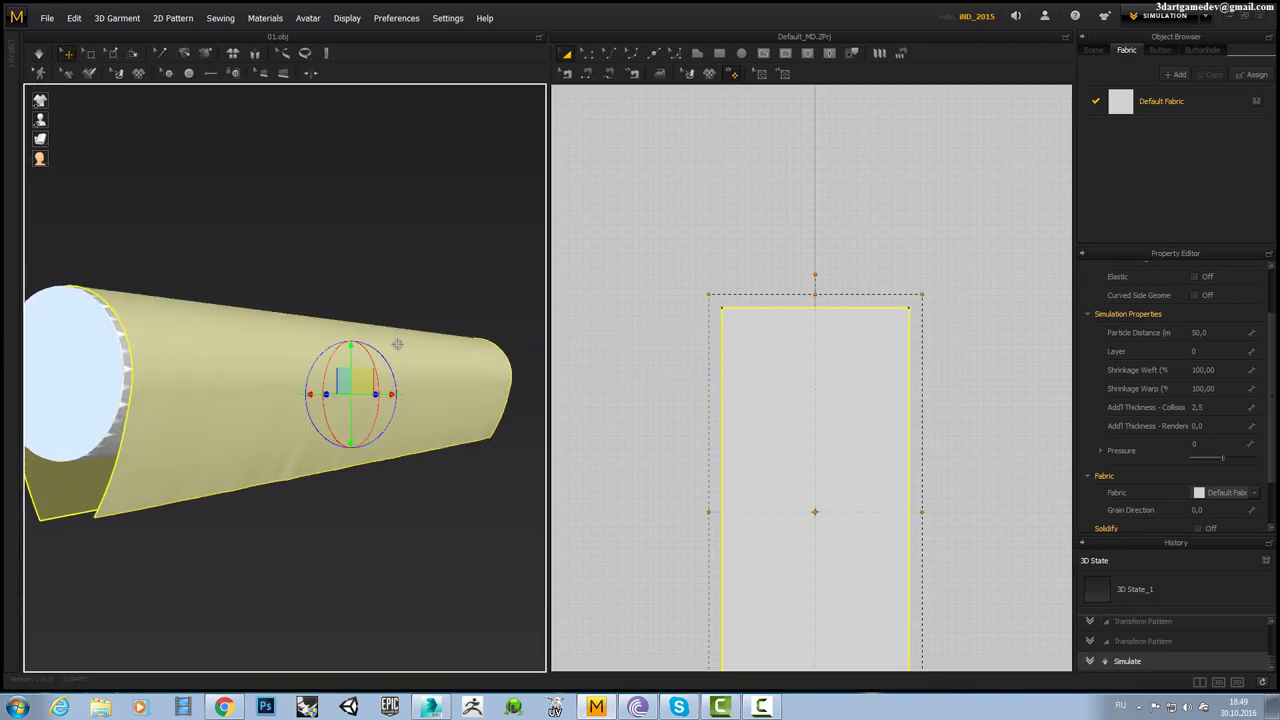
right_drag(397, 343, 397, 343)
key(z)
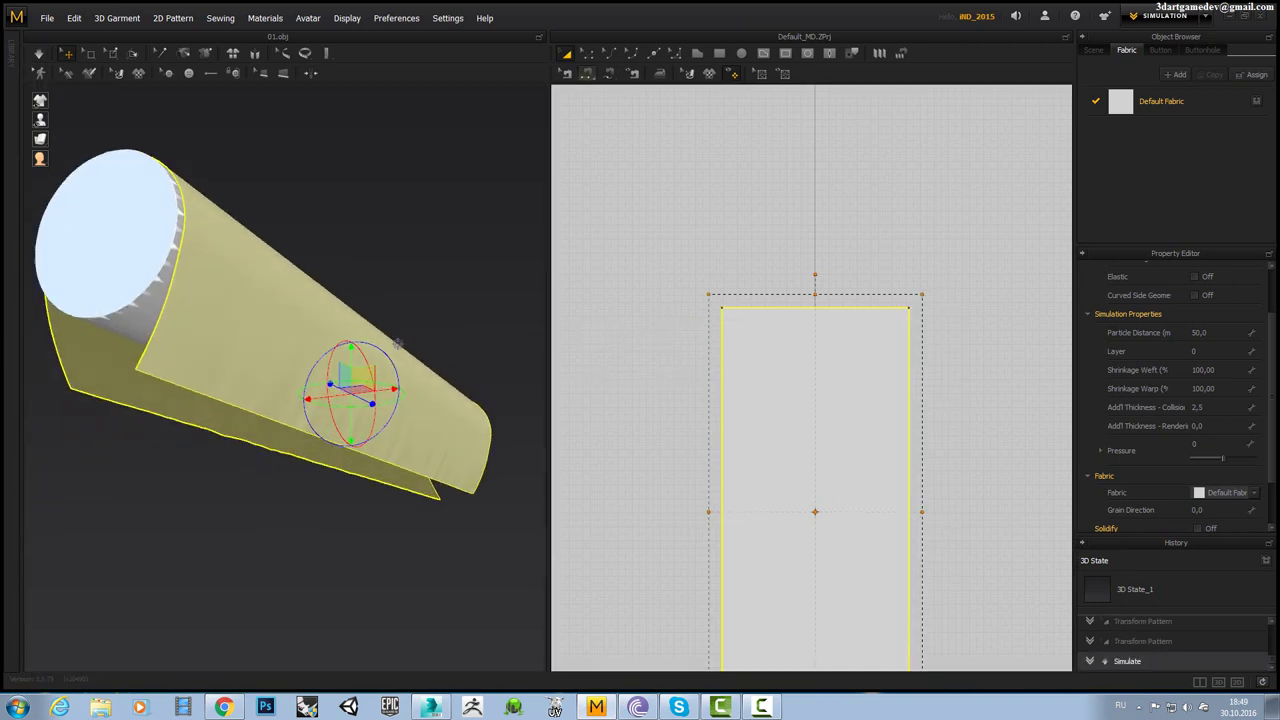
click(722, 392)
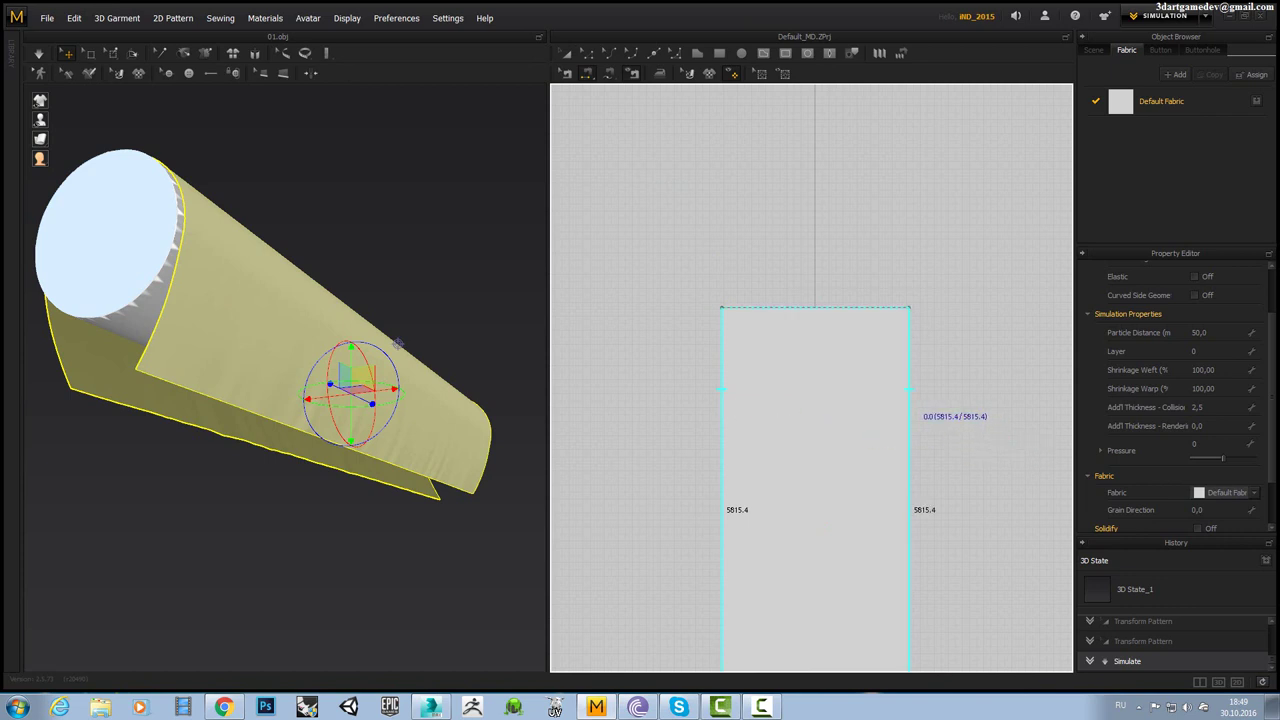
Sew the rectangle's right edge to its left edge, closing the panel into a tube.
click(909, 400)
scroll(800, 485, down, 3)
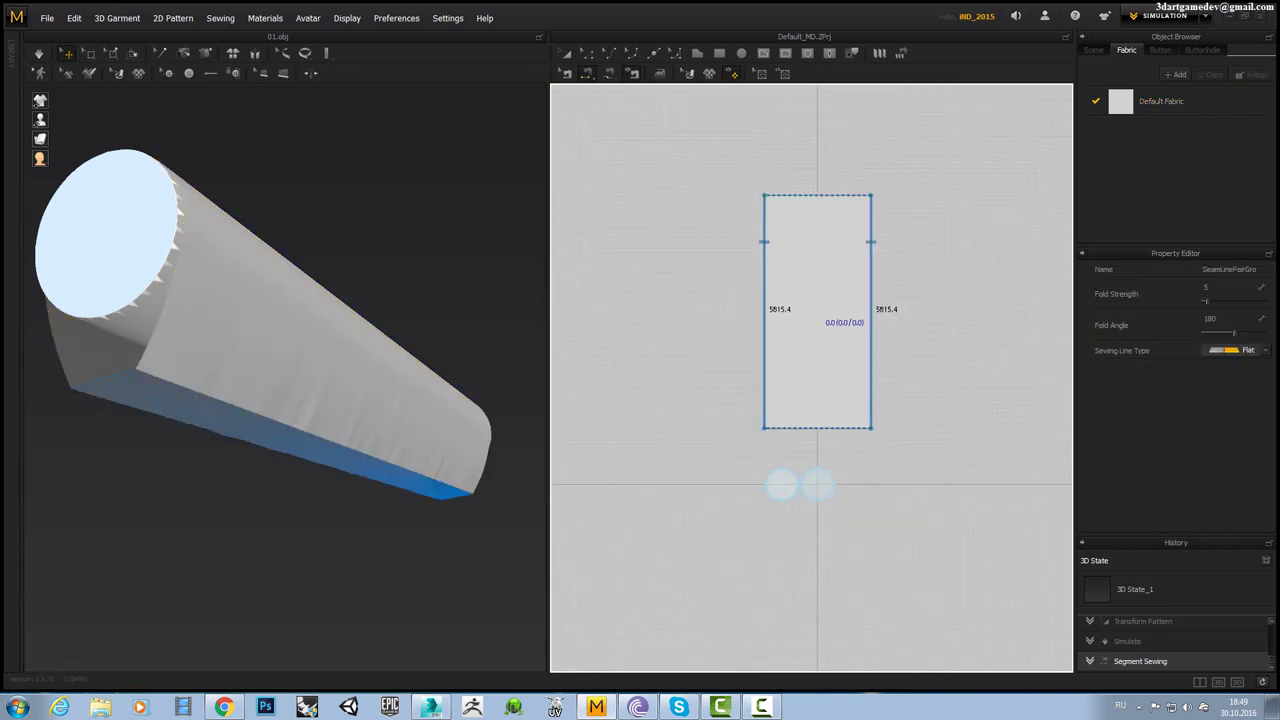
click(814, 486)
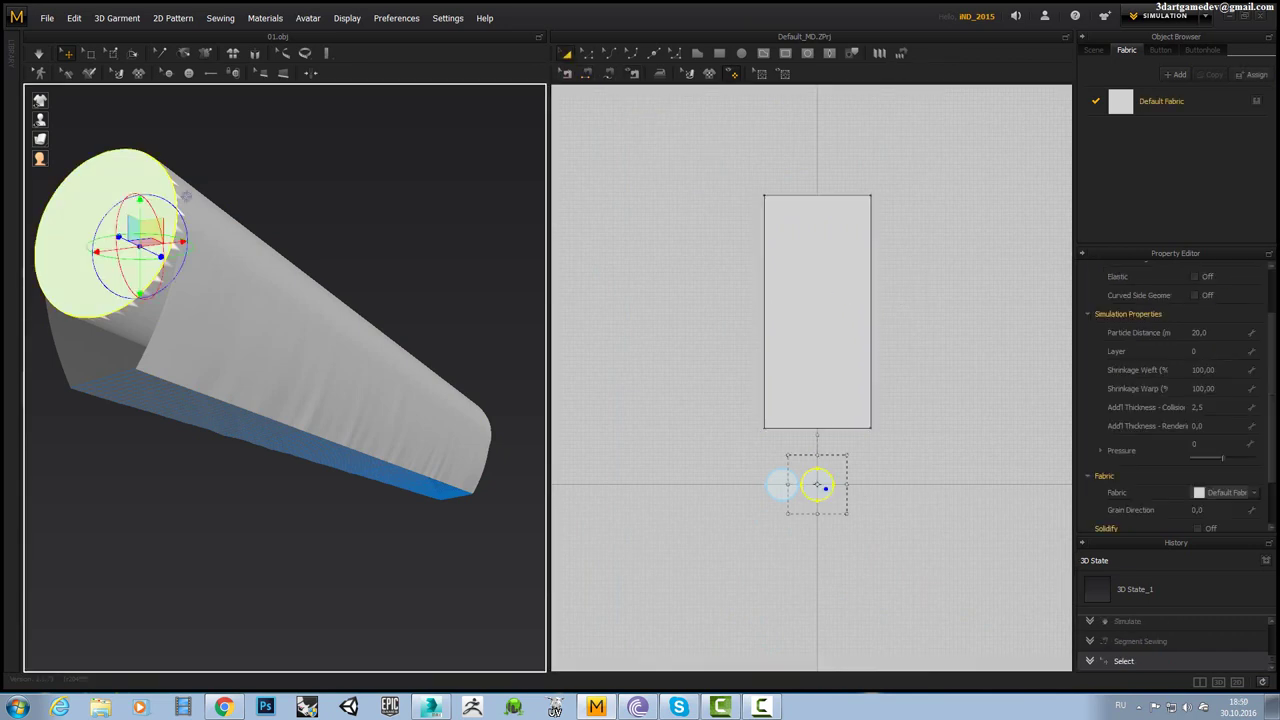
right_click(575, 91)
click(244, 188)
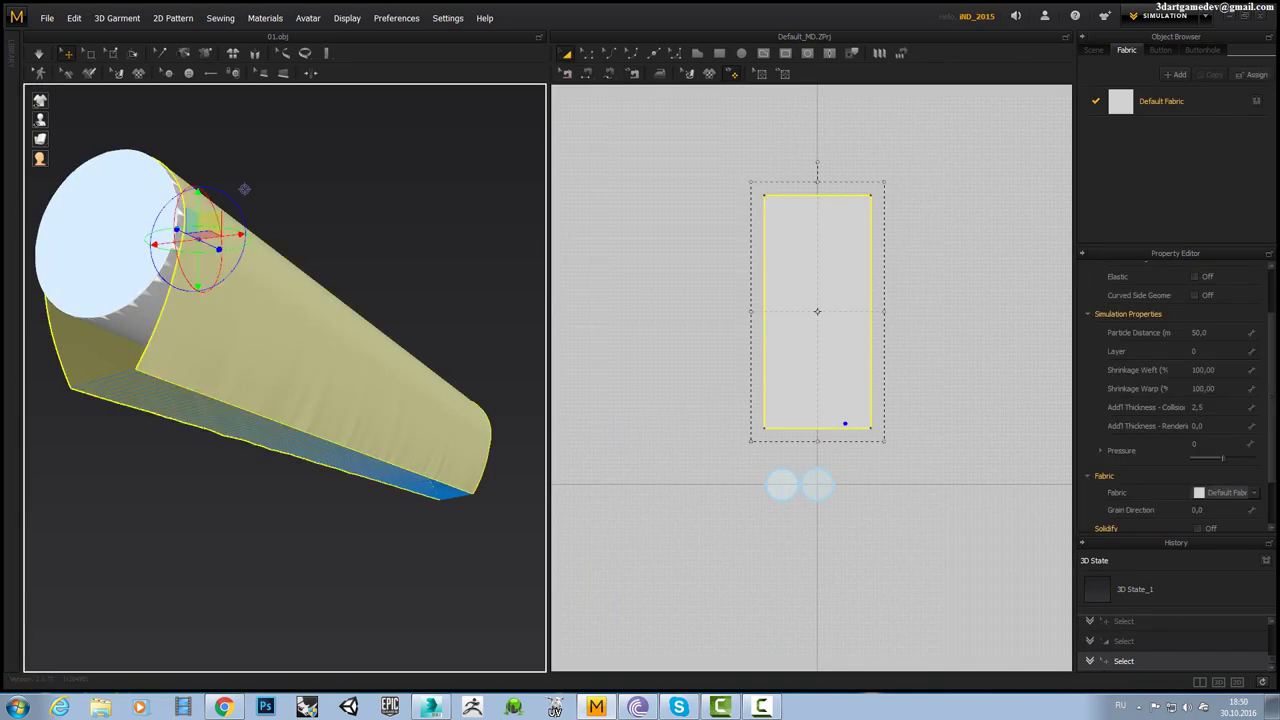
click(176, 218)
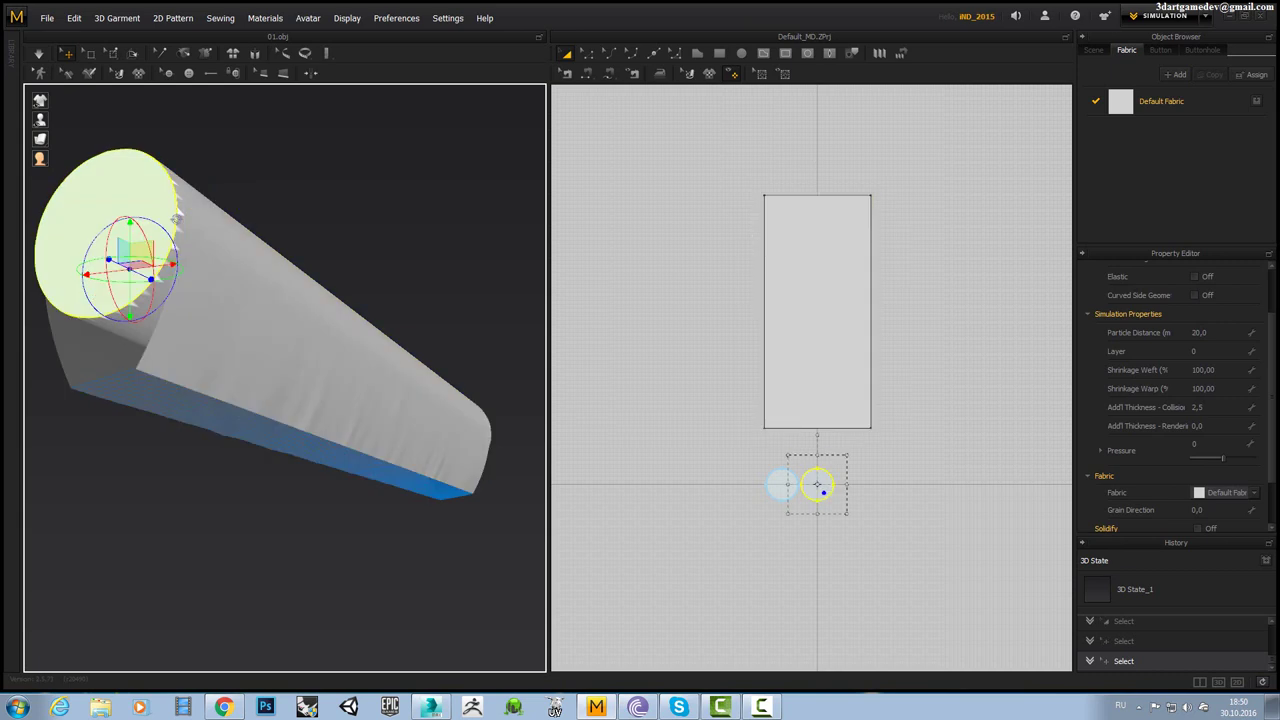
click(500, 384)
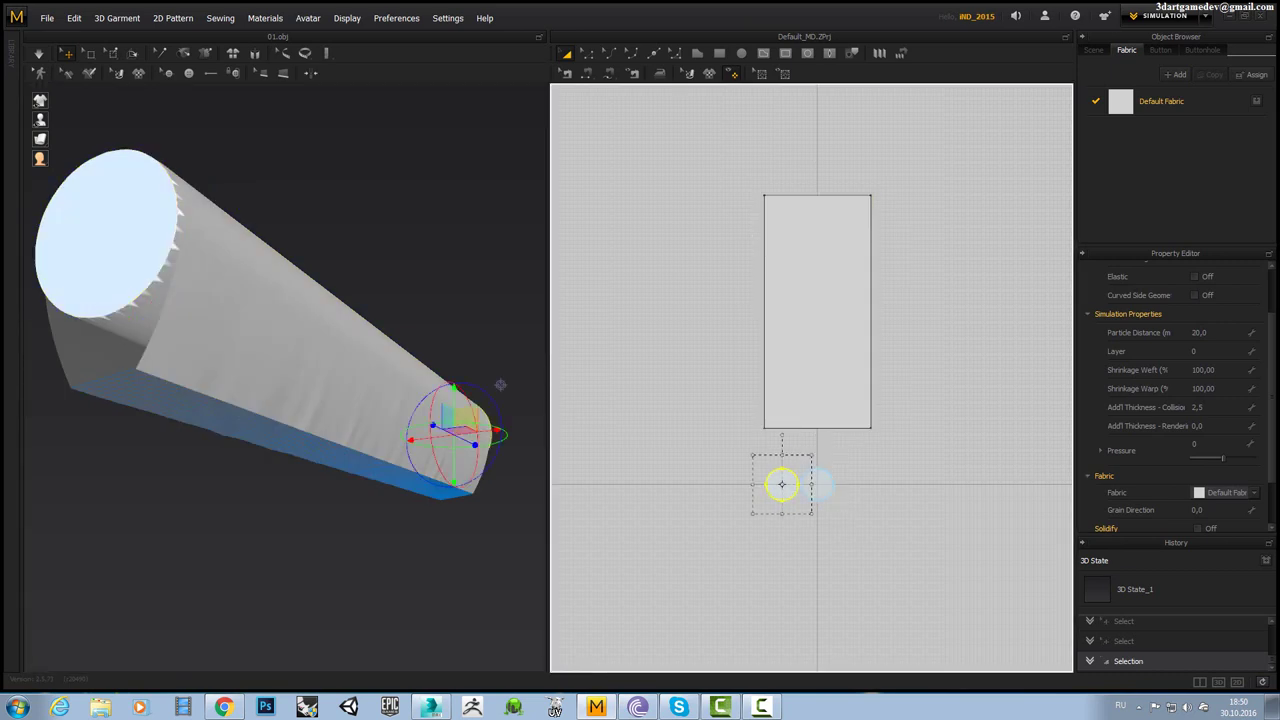
Move the small circle pattern above the rectangle in the 2D window.
key(z)
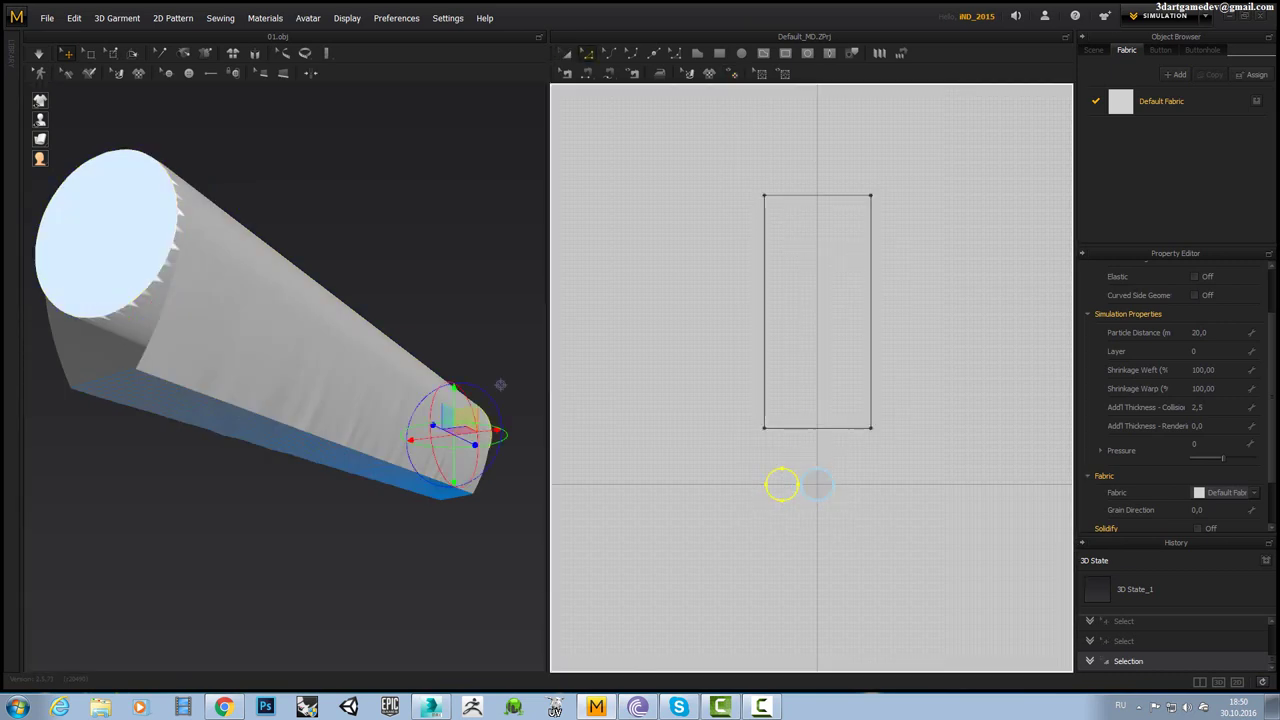
key(a)
click(782, 484)
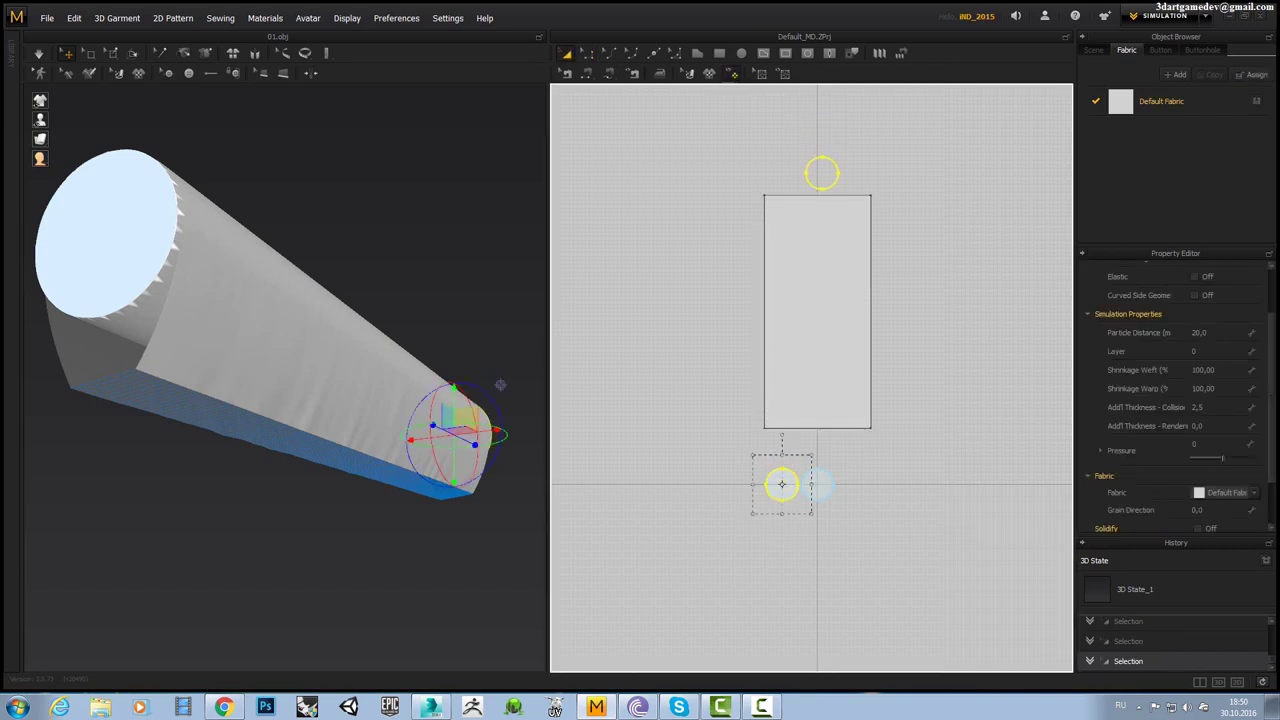
drag(782, 484, 817, 172)
right_drag(300, 400, 340, 420)
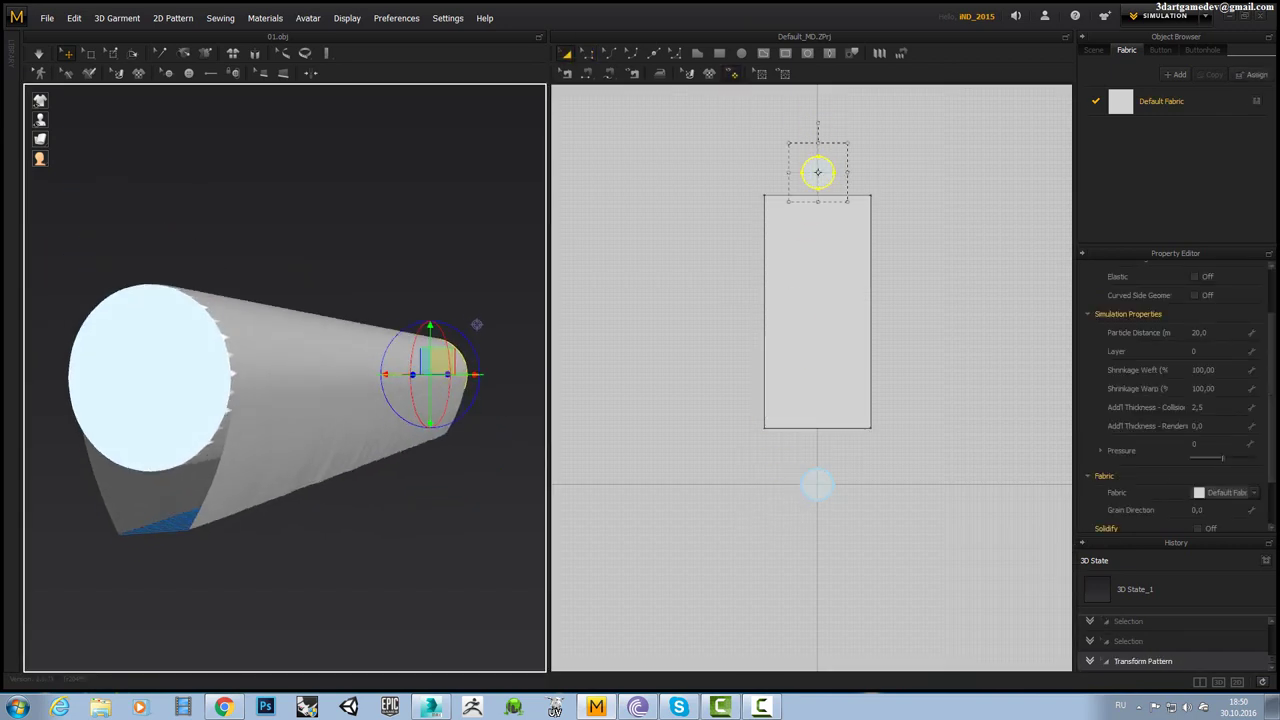
Position the circular end-cap discs at the tube's ends in the 3D view.
click(203, 390)
right_drag(203, 390, 316, 402)
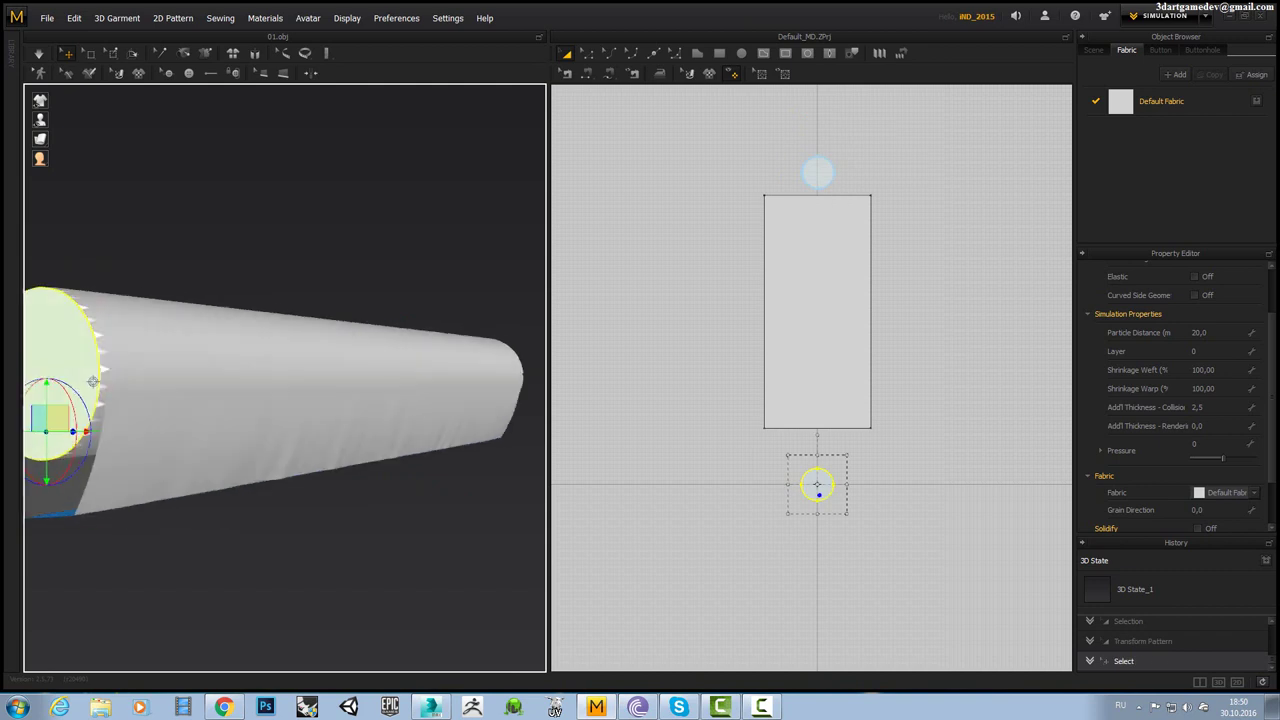
click(316, 402)
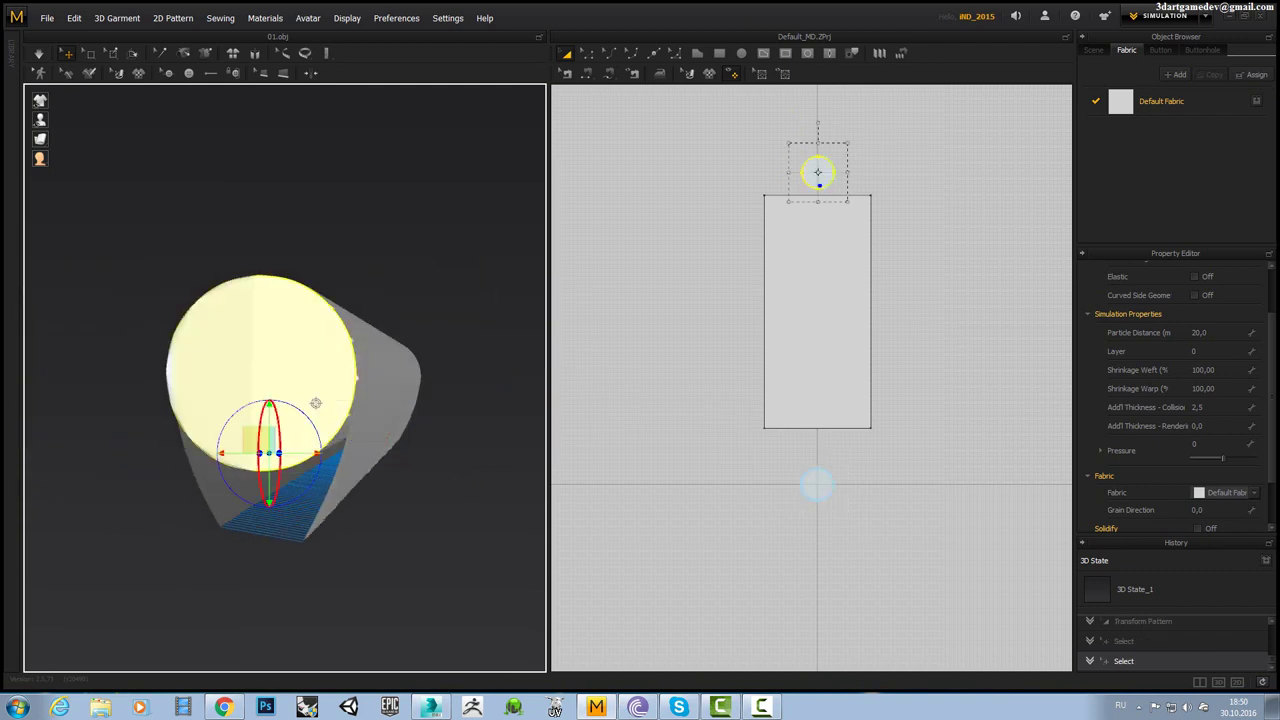
mouse_move(316, 402)
right_down()
mouse_move(441, 444)
mouse_move(236, 446)
mouse_move(267, 418)
right_up()
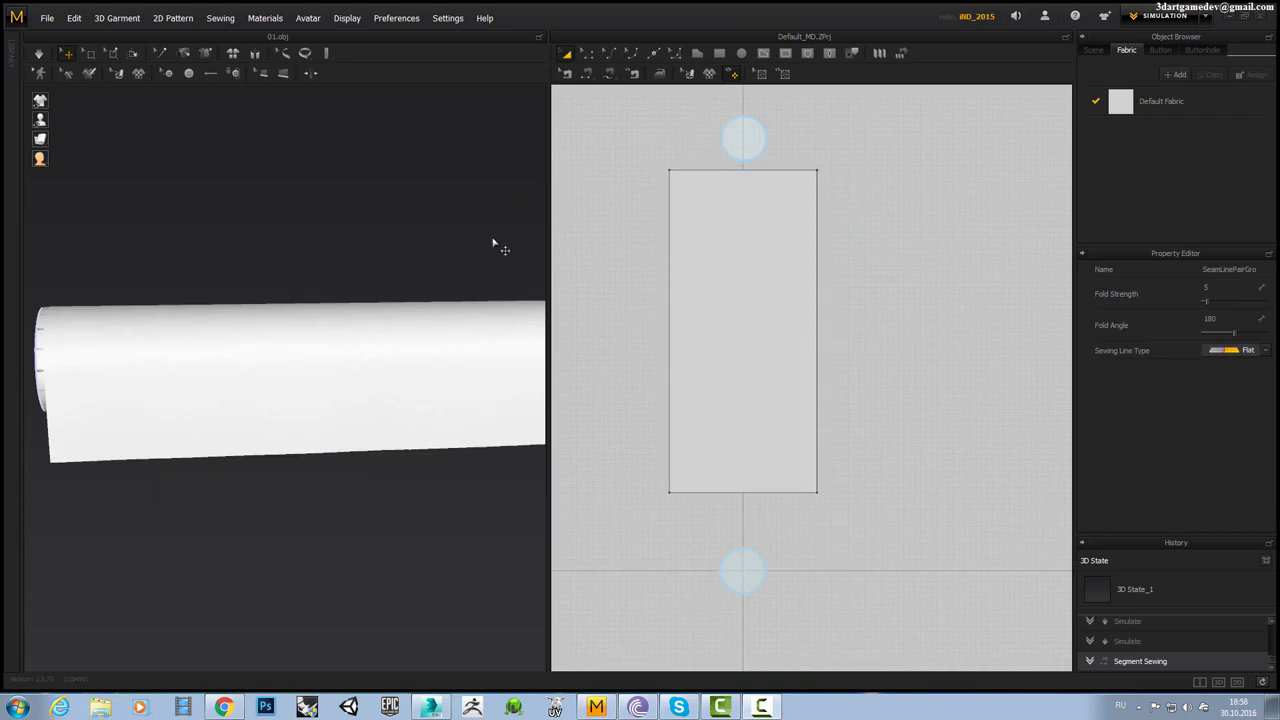
mouse_move(500, 249)
right_down()
mouse_move(363, 308)
mouse_move(342, 283)
right_up()
right_drag(324, 330, 147, 343)
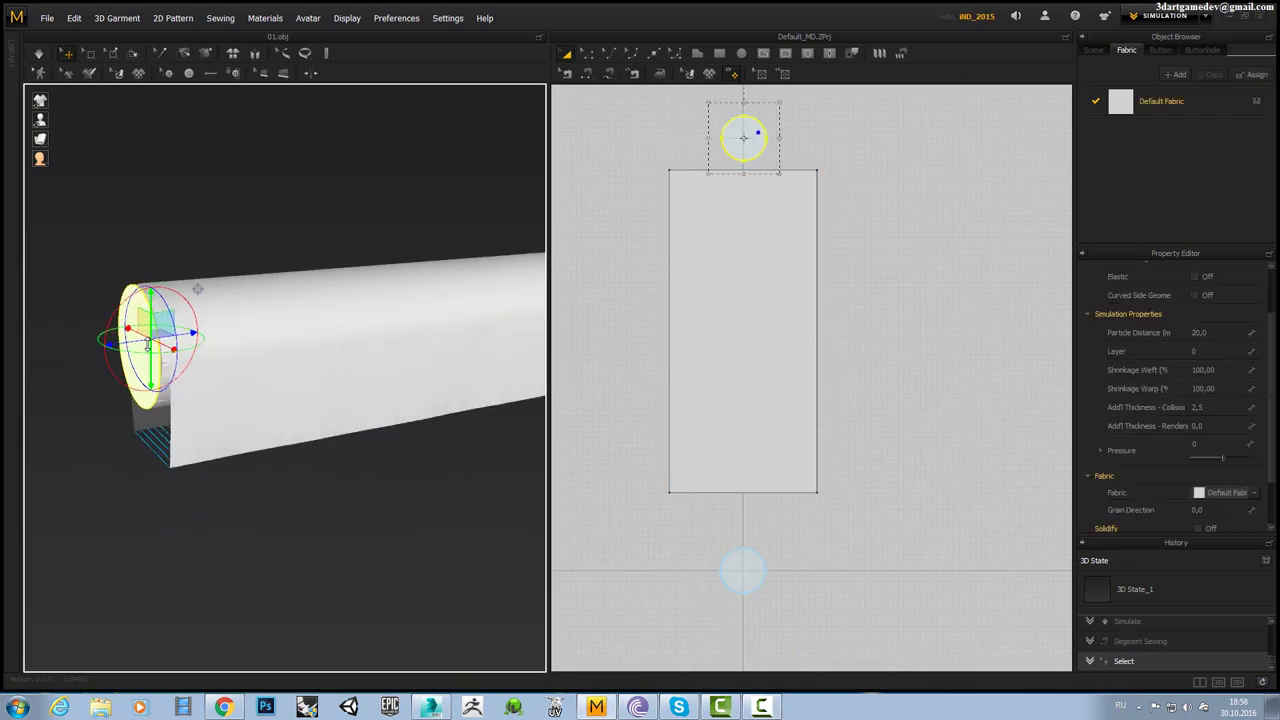
drag(135, 345, 92, 345)
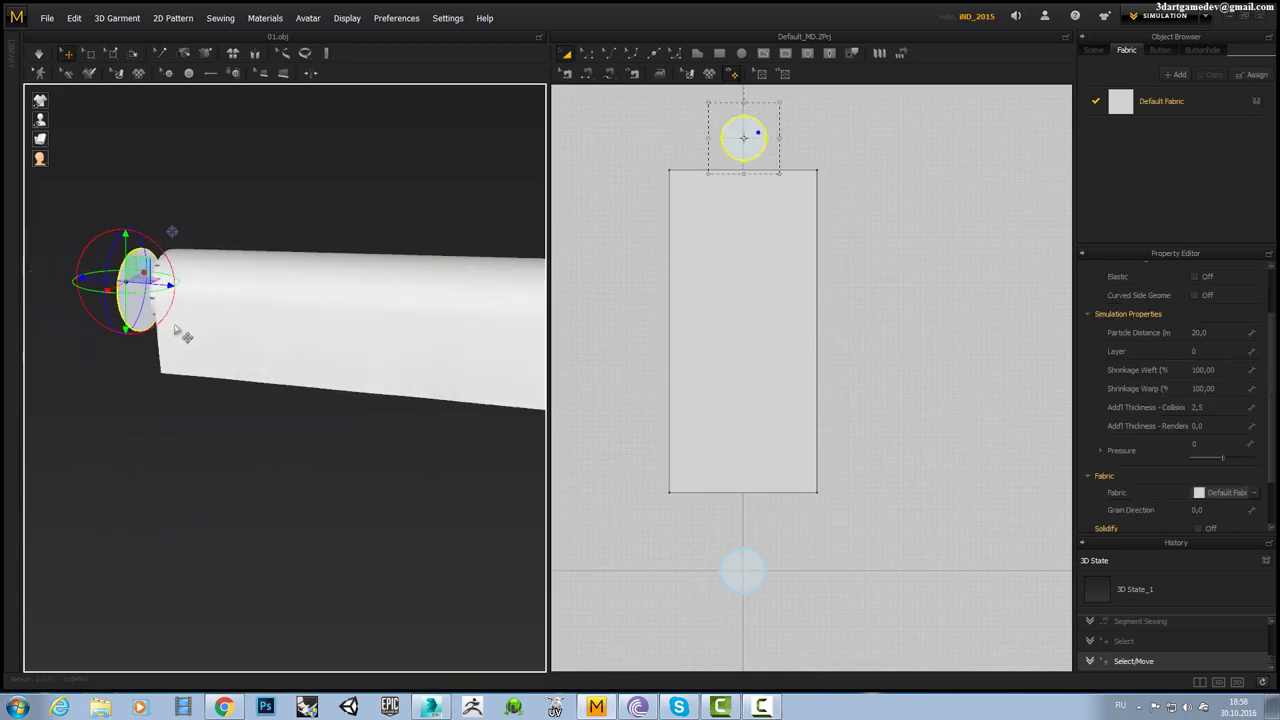
mouse_move(92, 345)
right_down()
mouse_move(371, 303)
mouse_move(343, 286)
mouse_move(365, 285)
right_up()
click(360, 283)
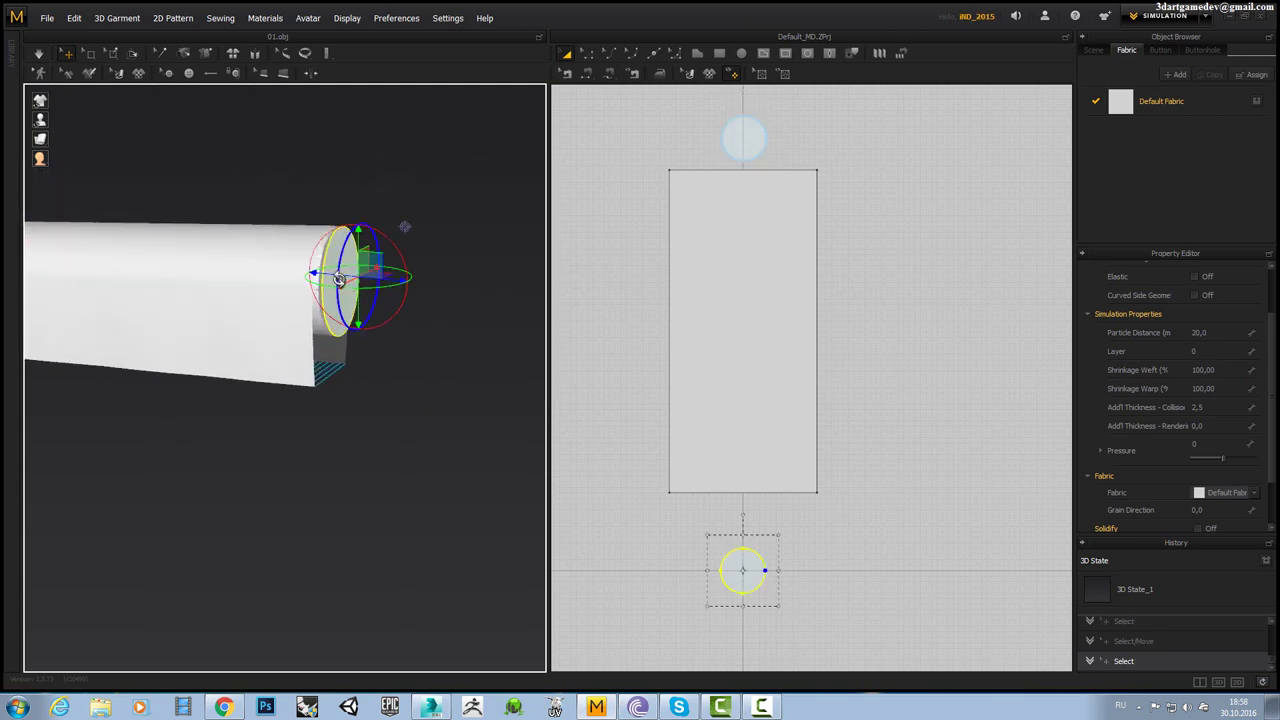
mouse_move(404, 226)
right_down()
mouse_move(423, 226)
mouse_move(274, 260)
right_up()
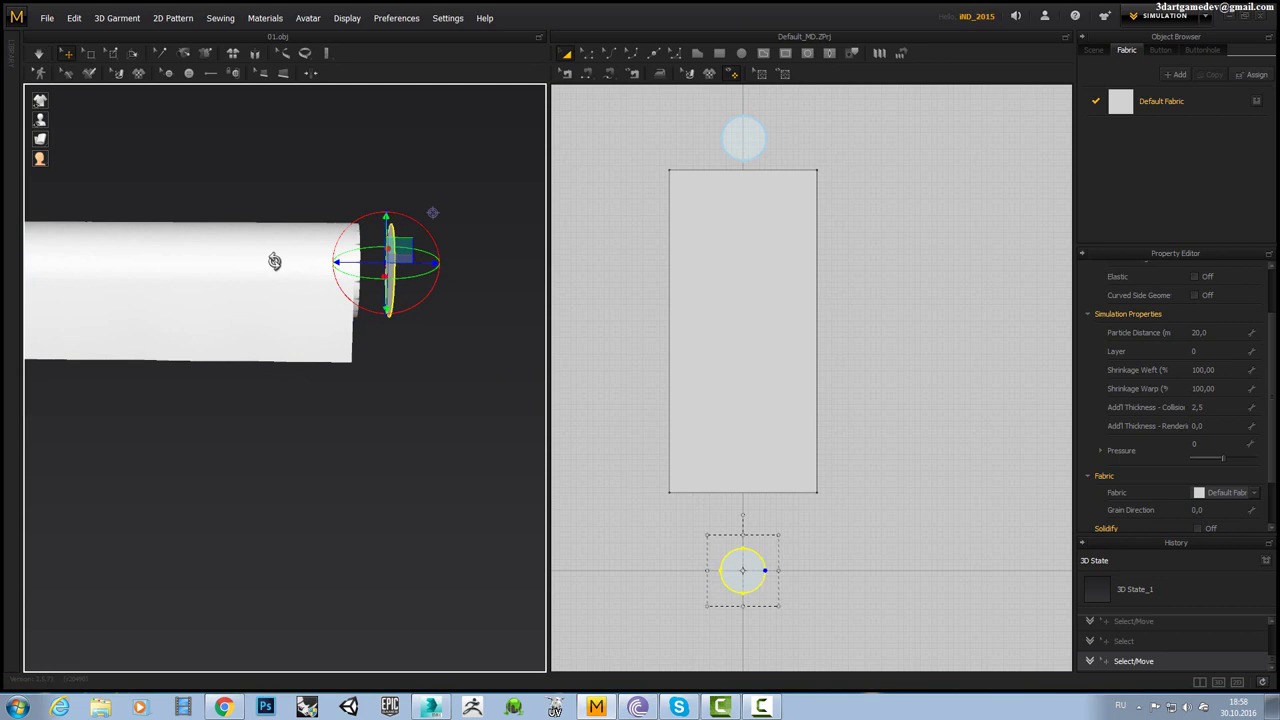
click(297, 171)
Start a free-sewing seam linking the circle to the rectangle's 2661.7 edge.
click(612, 77)
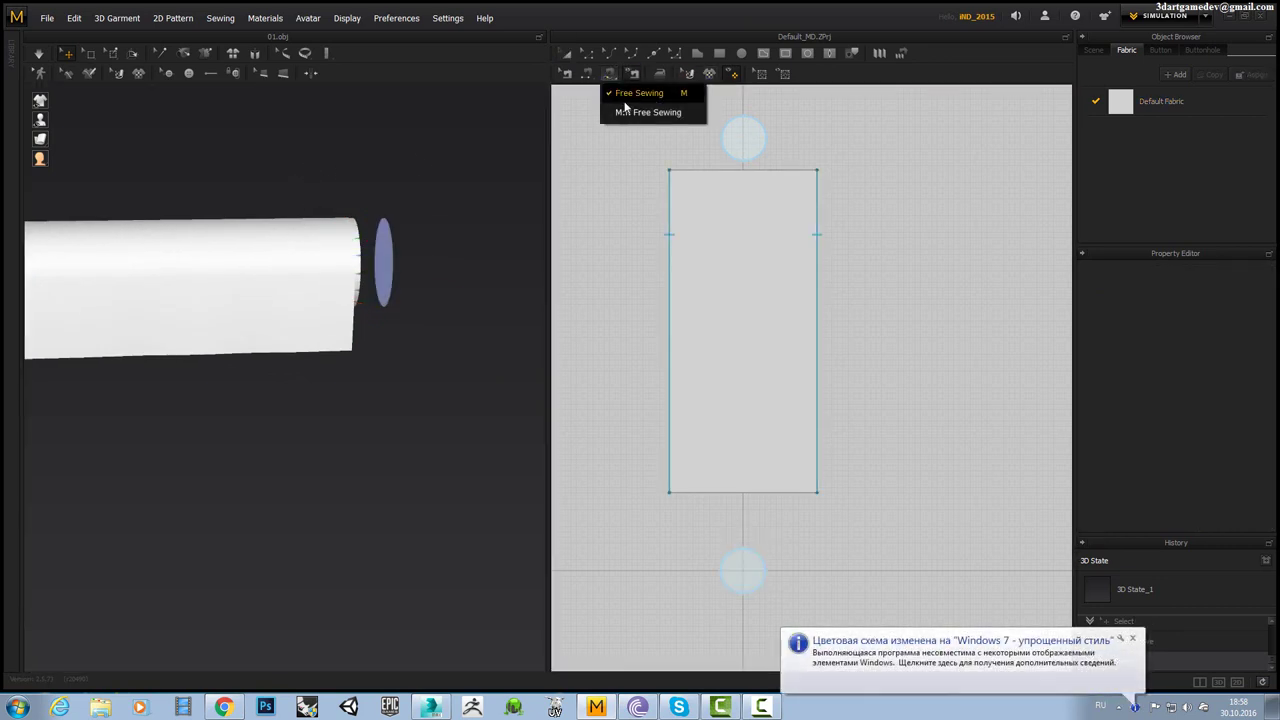
right_drag(817, 154, 832, 249)
scroll(832, 249, up, 5)
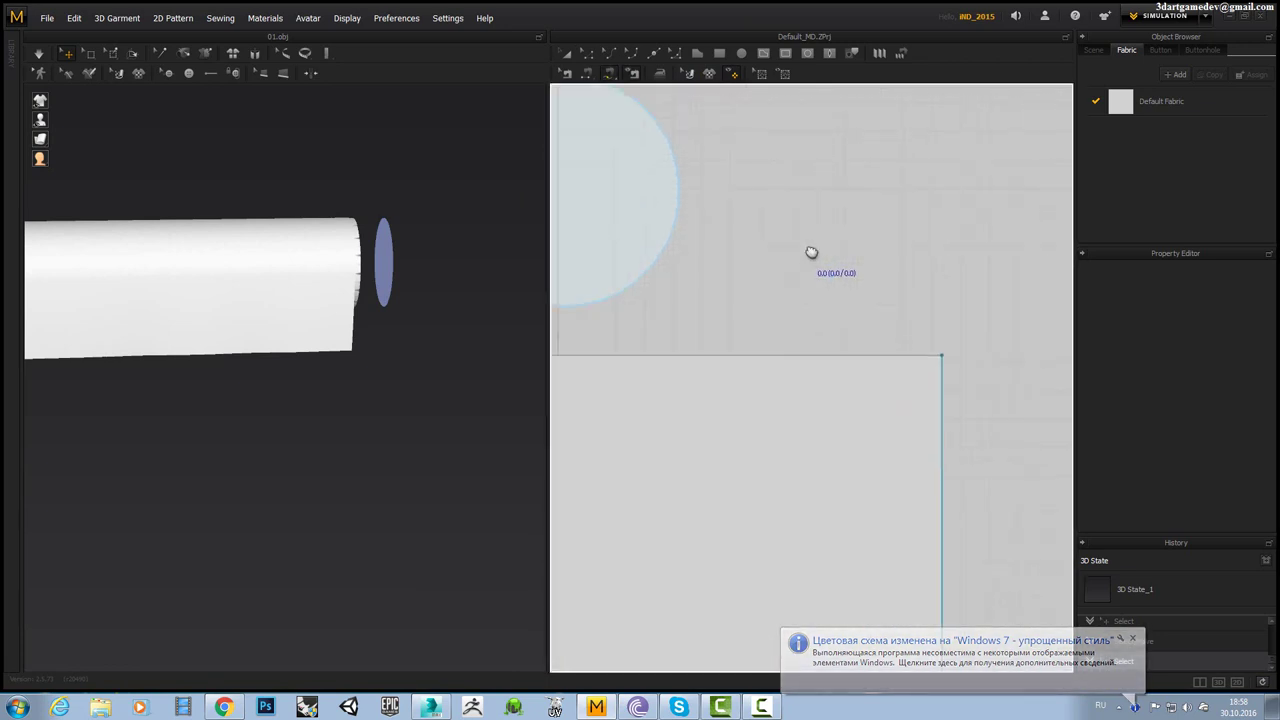
scroll(811, 251, down, 5)
scroll(777, 243, up, 1)
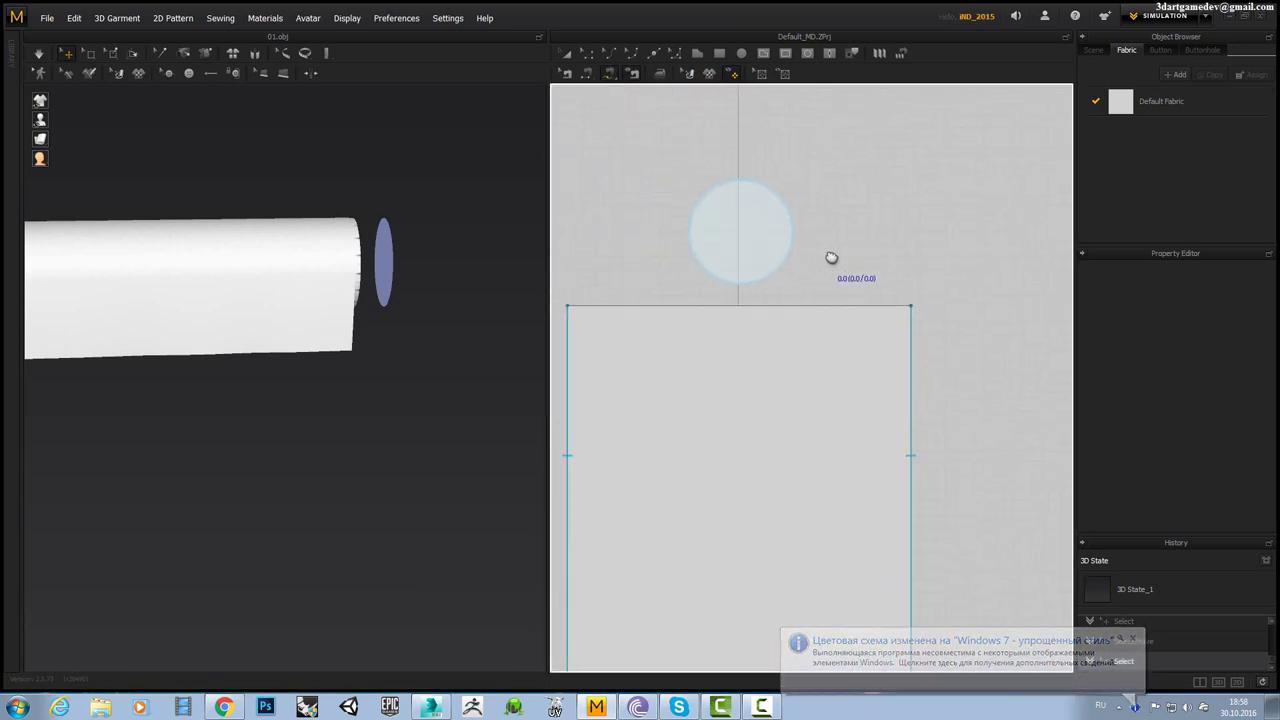
click(740, 284)
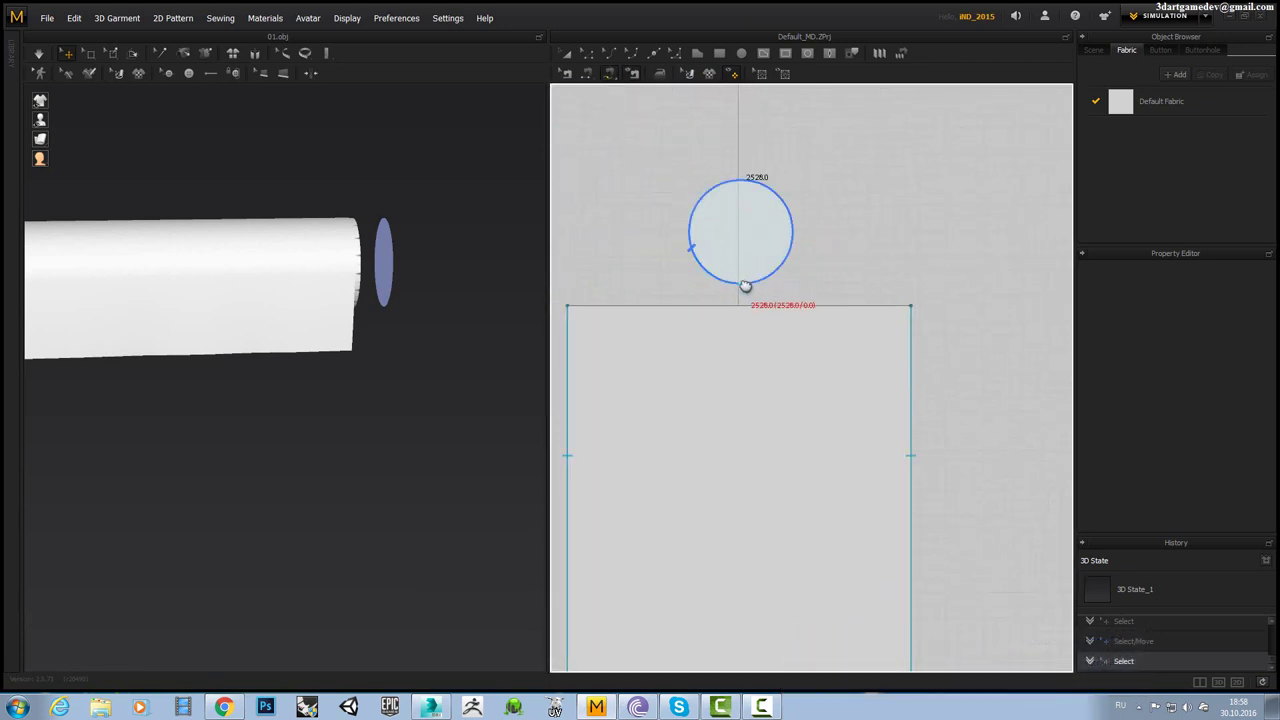
click(919, 310)
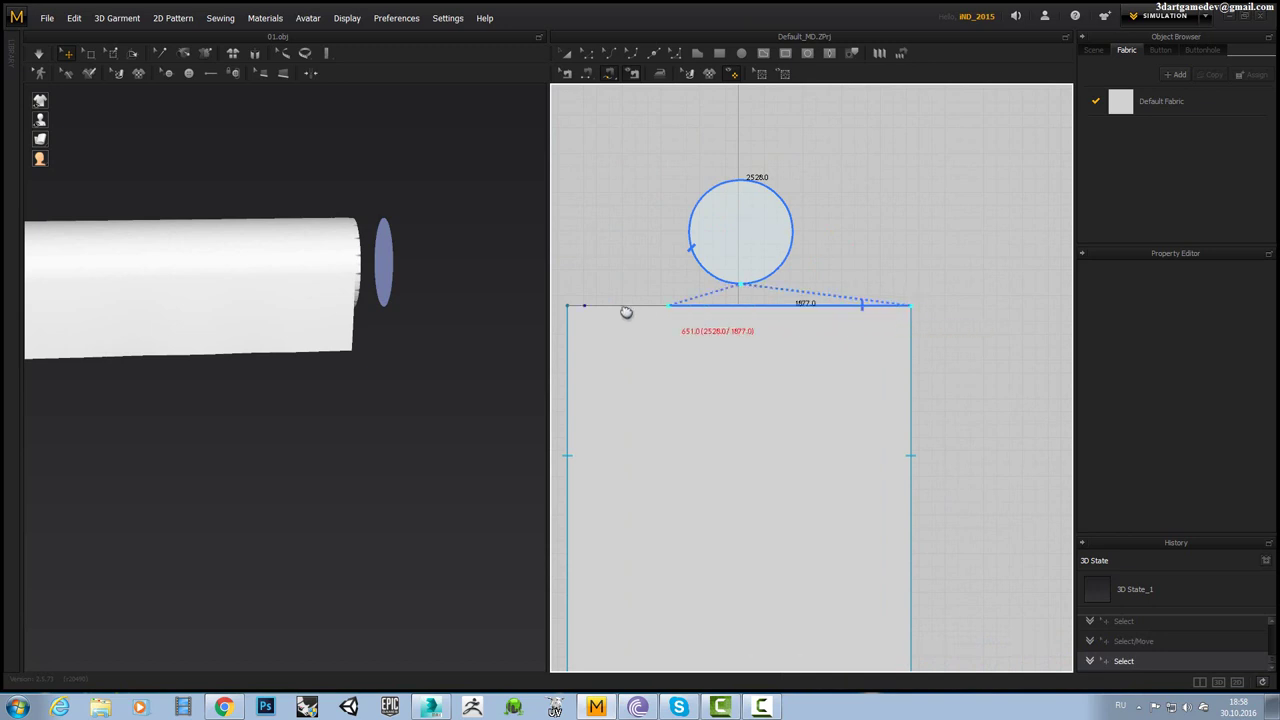
click(450, 304)
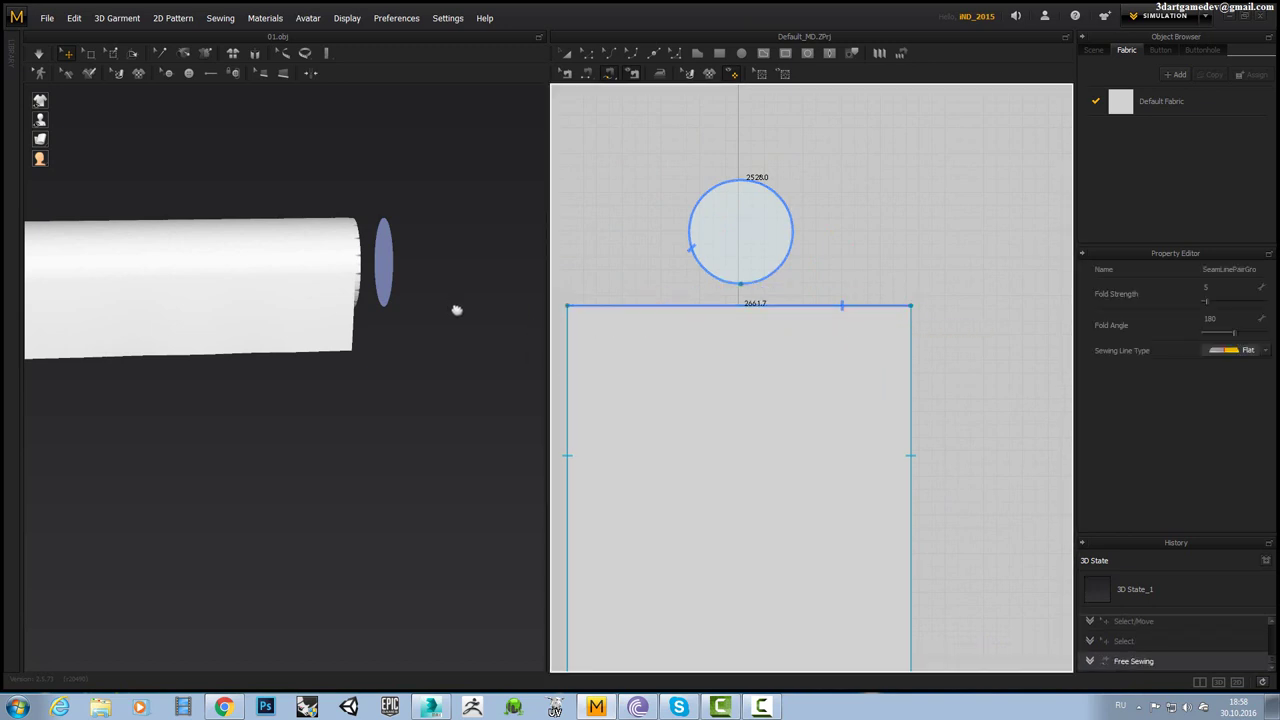
Finish the seam around the circle's full 2528.0 circumference and inspect the sewn end.
mouse_move(417, 335)
right_down()
mouse_move(383, 226)
mouse_move(471, 189)
mouse_move(356, 255)
mouse_move(323, 243)
mouse_move(437, 266)
mouse_move(263, 249)
mouse_move(288, 272)
mouse_move(519, 307)
mouse_move(403, 294)
right_up()
scroll(403, 294, down, 3)
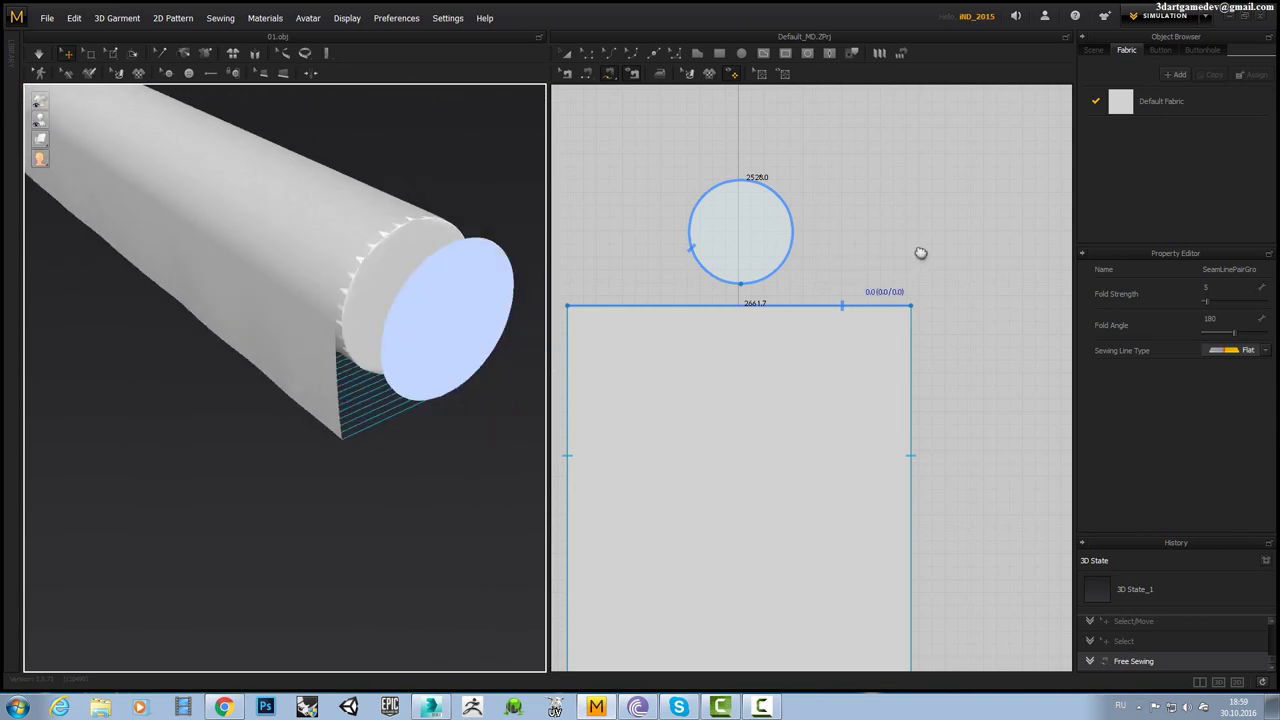
right_drag(920, 251, 963, 177)
scroll(965, 185, down, 2)
scroll(965, 185, down, 3)
scroll(889, 320, up, 2)
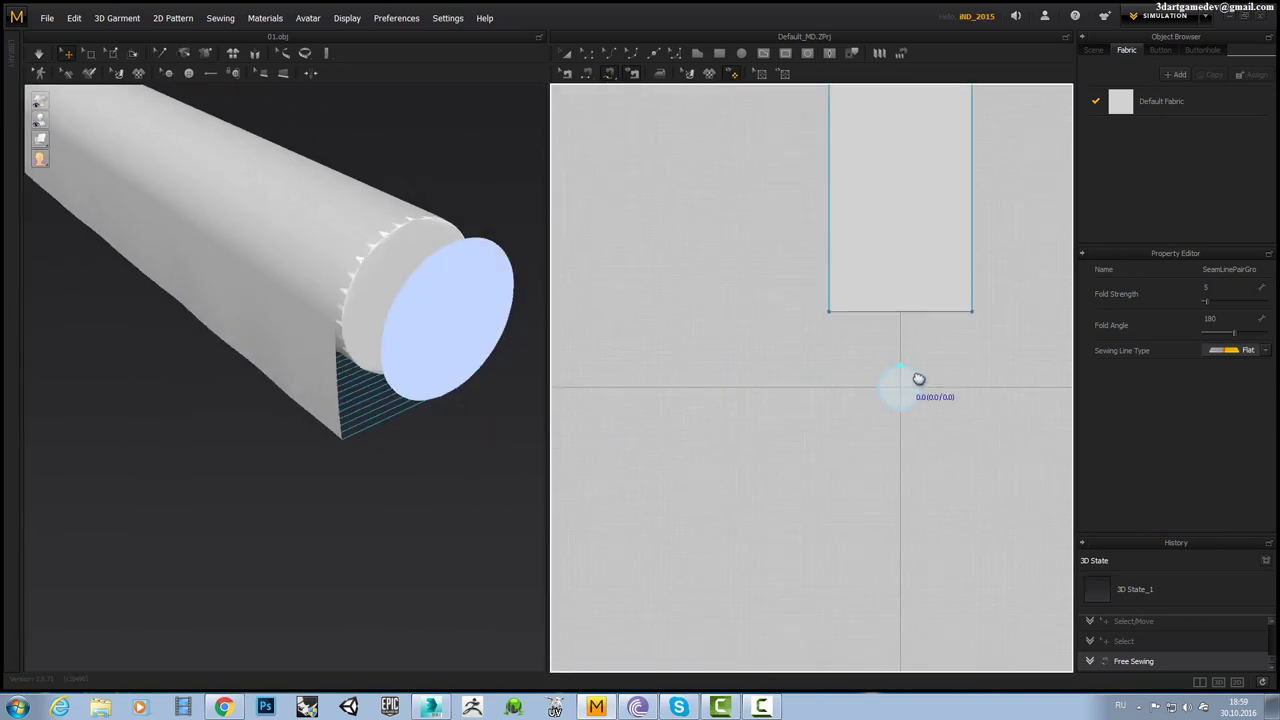
scroll(917, 374, up, 3)
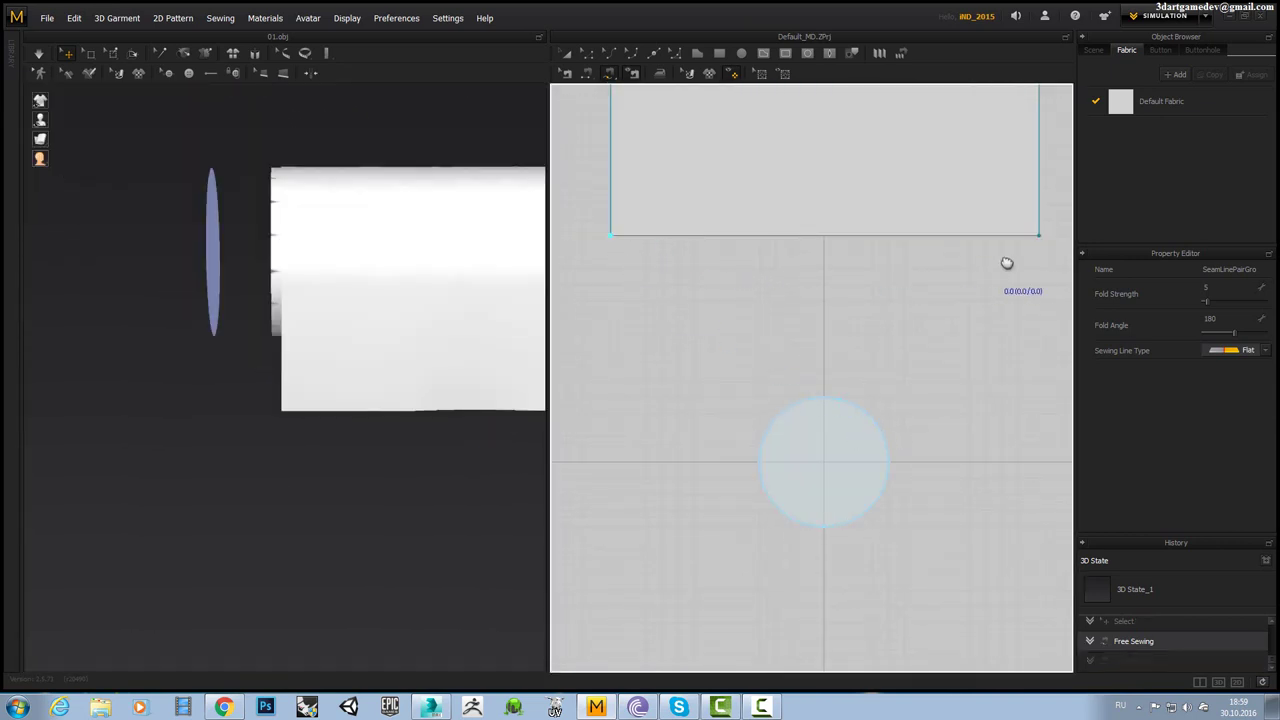
click(830, 525)
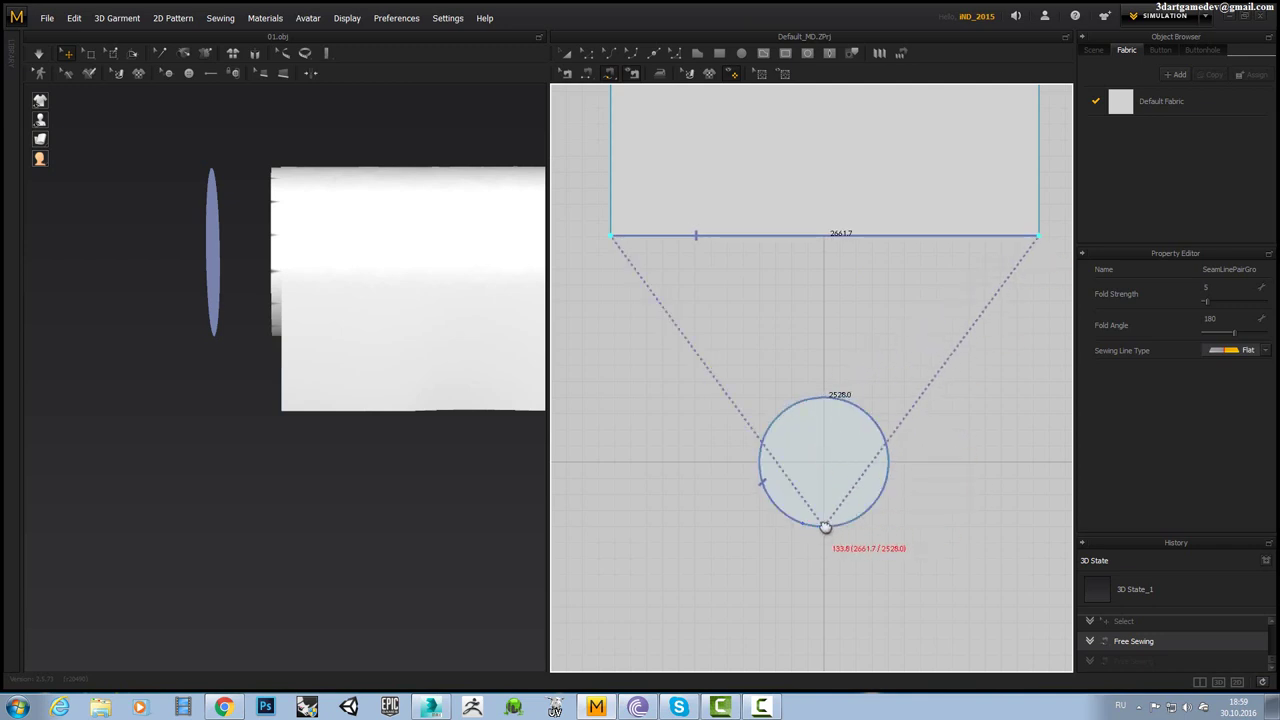
click(771, 490)
right_drag(286, 363, 289, 291)
scroll(391, 251, up, 5)
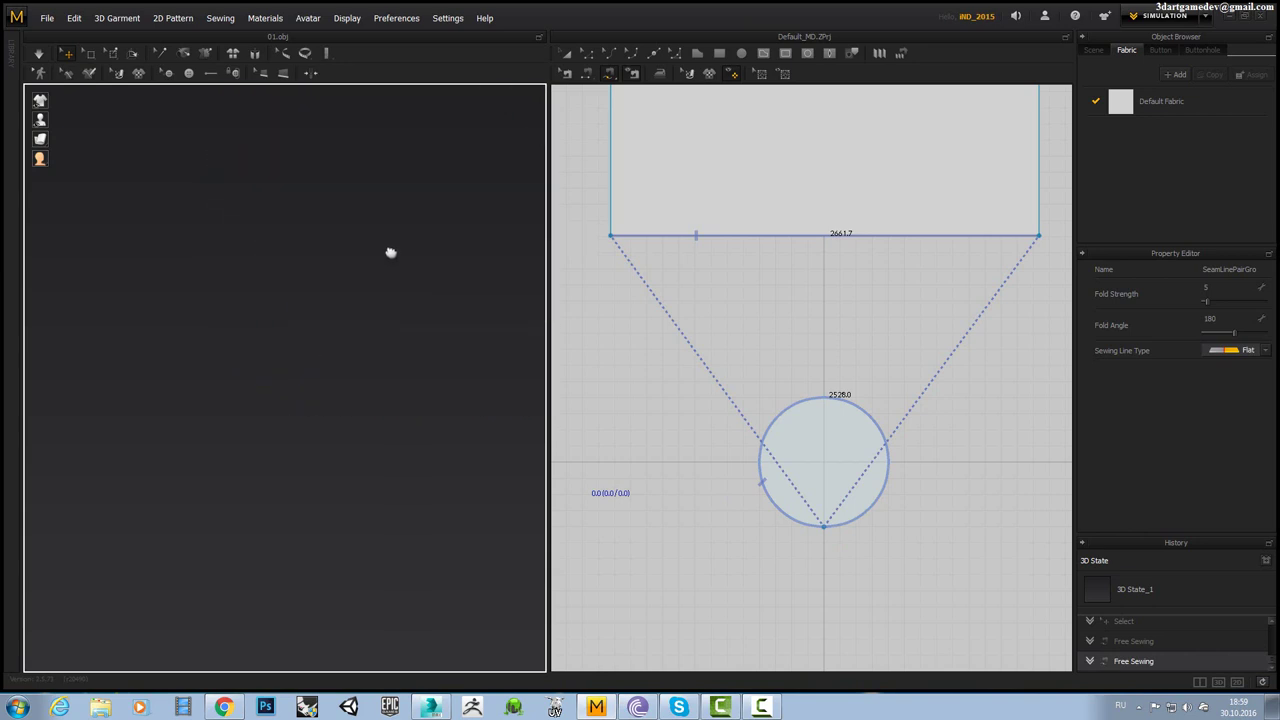
mouse_move(391, 251)
right_down()
mouse_move(336, 312)
mouse_move(254, 351)
right_up()
scroll(254, 351, down, 3)
scroll(251, 329, down, 5)
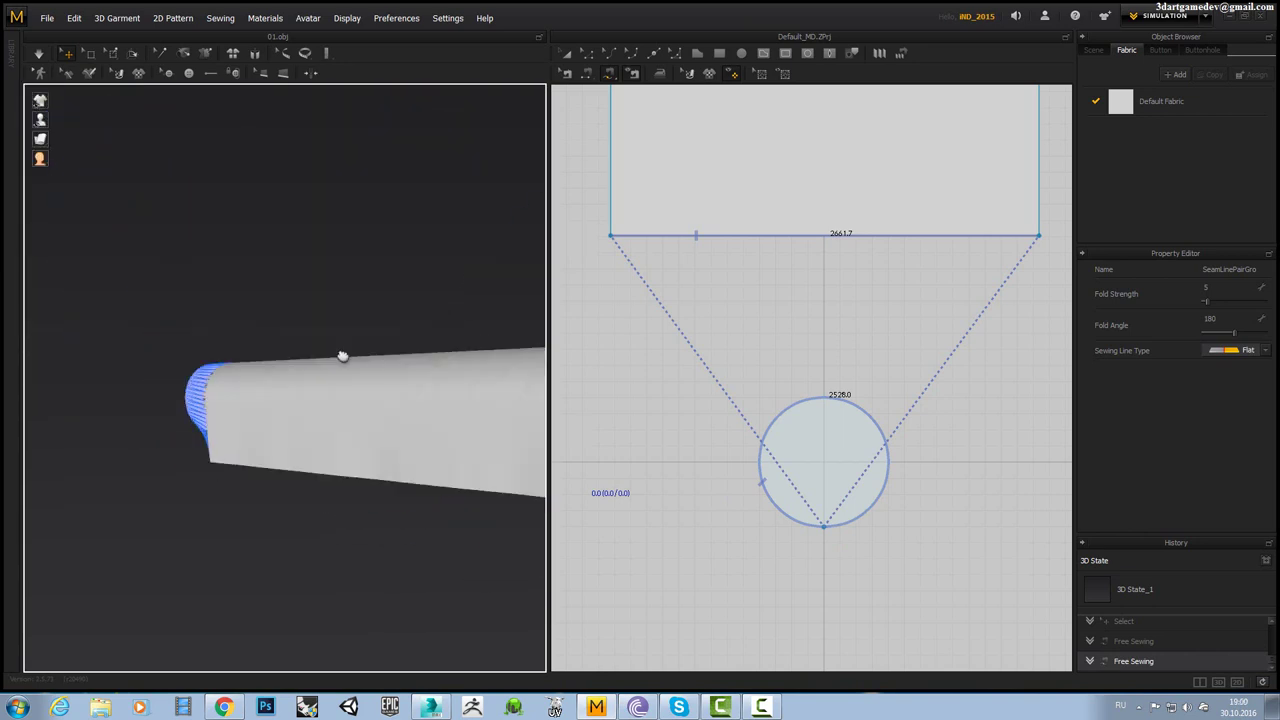
mouse_move(343, 357)
right_down()
mouse_move(359, 372)
mouse_move(330, 330)
mouse_move(400, 297)
mouse_move(330, 262)
right_up()
Rotate the first circle and slide it onto the tube's end.
key(a)
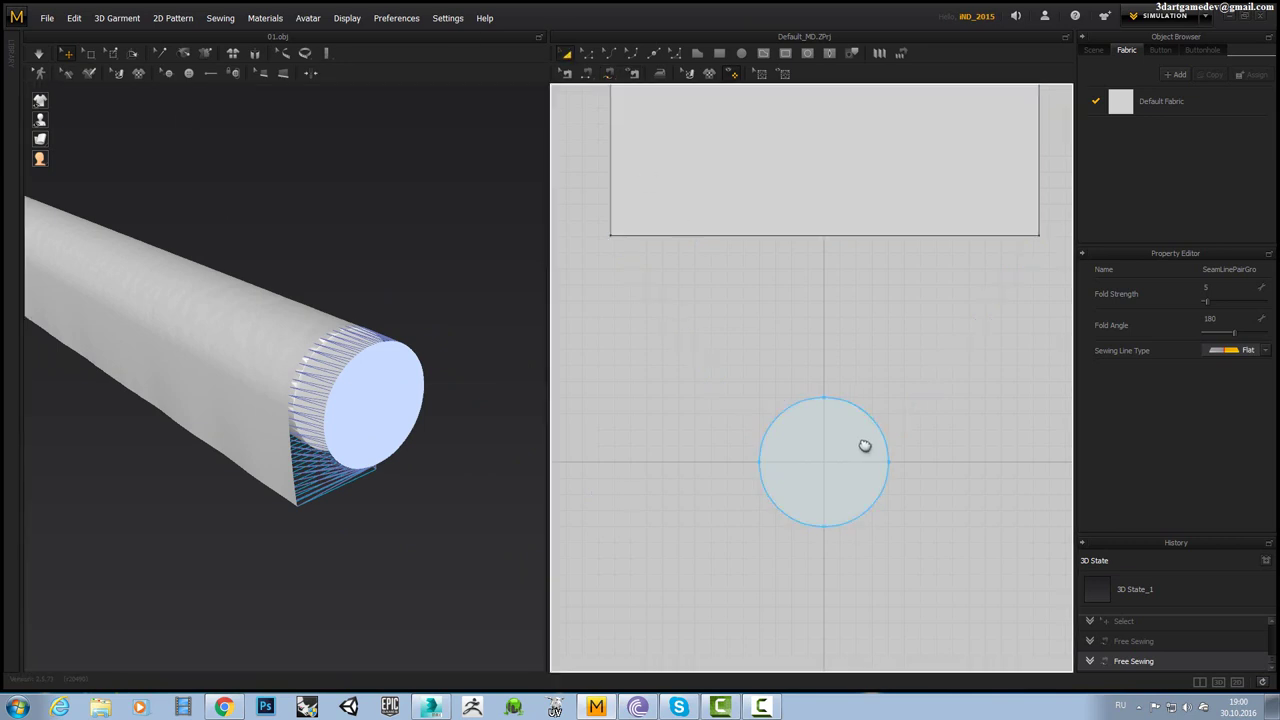
click(863, 445)
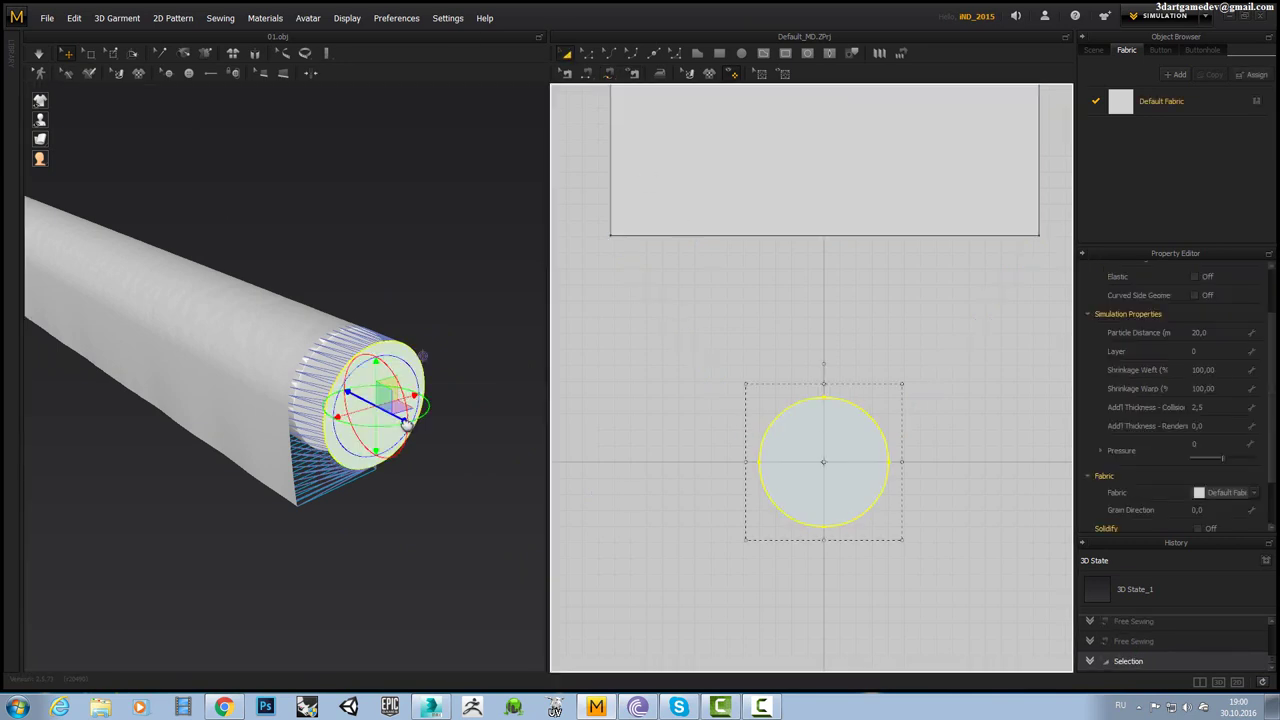
drag(407, 425, 427, 445)
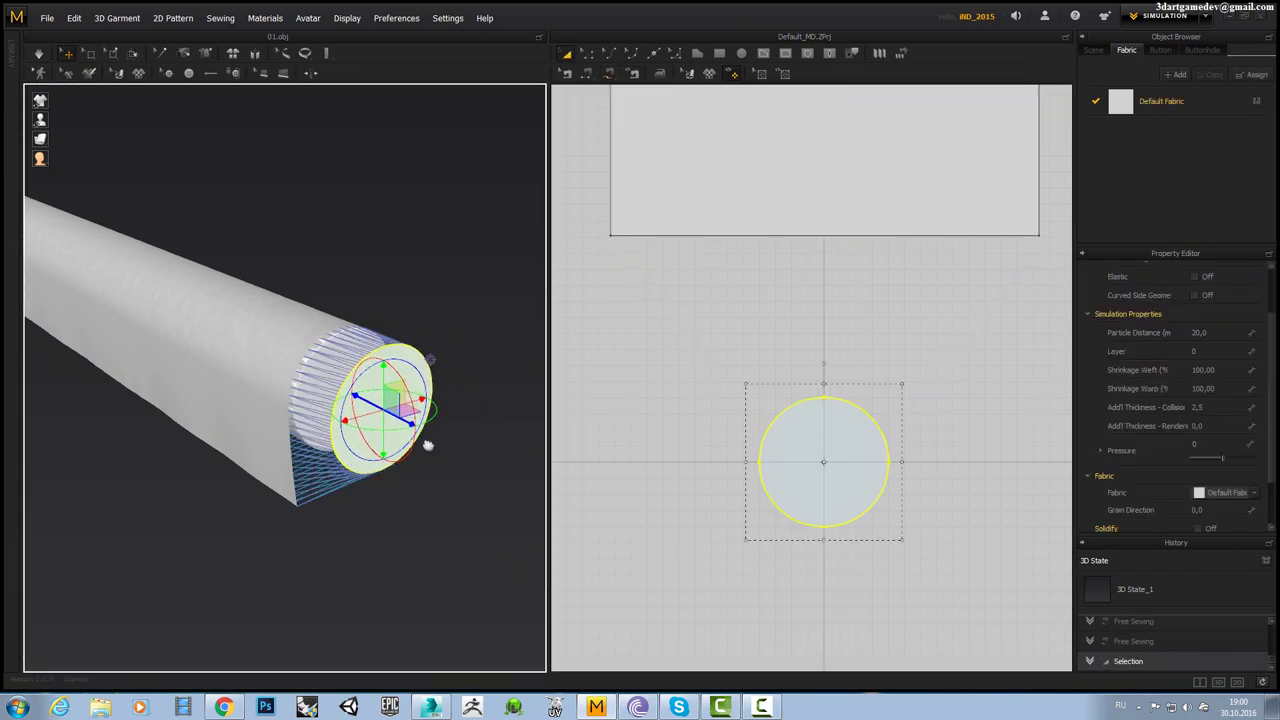
mouse_move(348, 340)
right_down()
mouse_move(333, 329)
mouse_move(328, 391)
mouse_move(233, 320)
right_up()
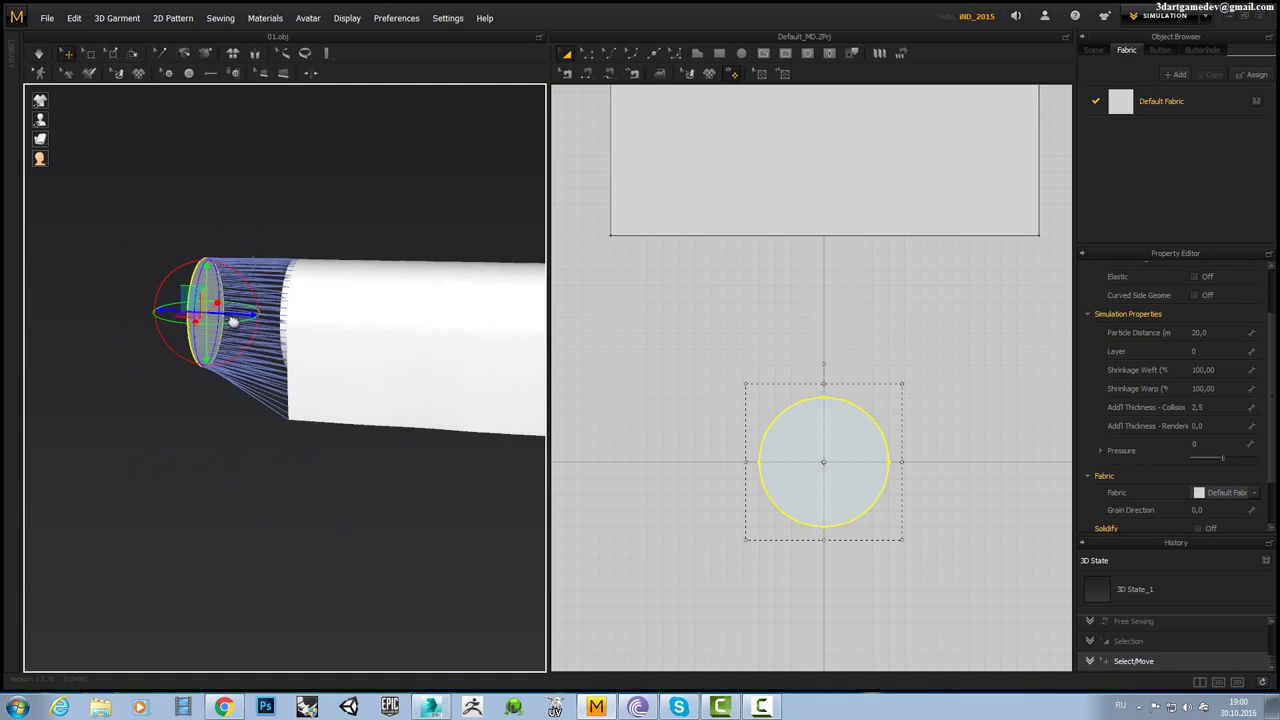
drag(235, 318, 318, 343)
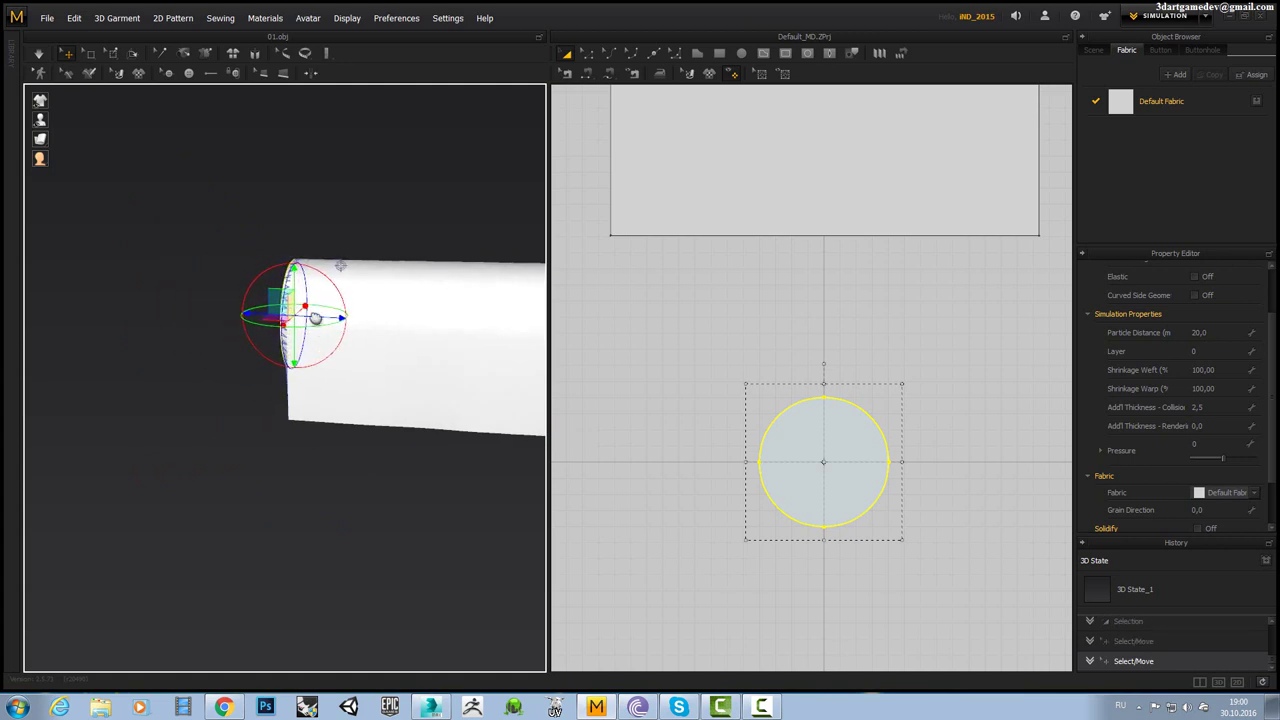
mouse_move(316, 320)
right_down()
mouse_move(297, 251)
mouse_move(314, 251)
mouse_move(333, 280)
mouse_move(752, 468)
right_up()
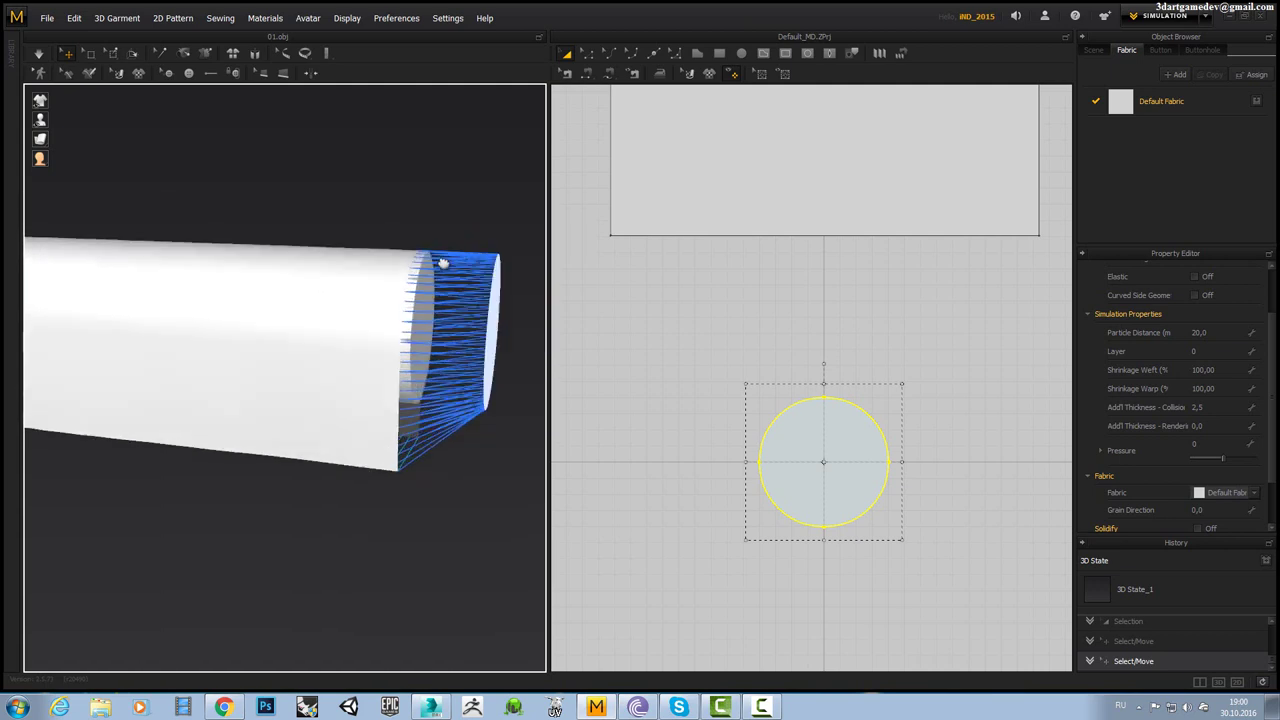
scroll(765, 334, down, 3)
scroll(763, 288, down, 2)
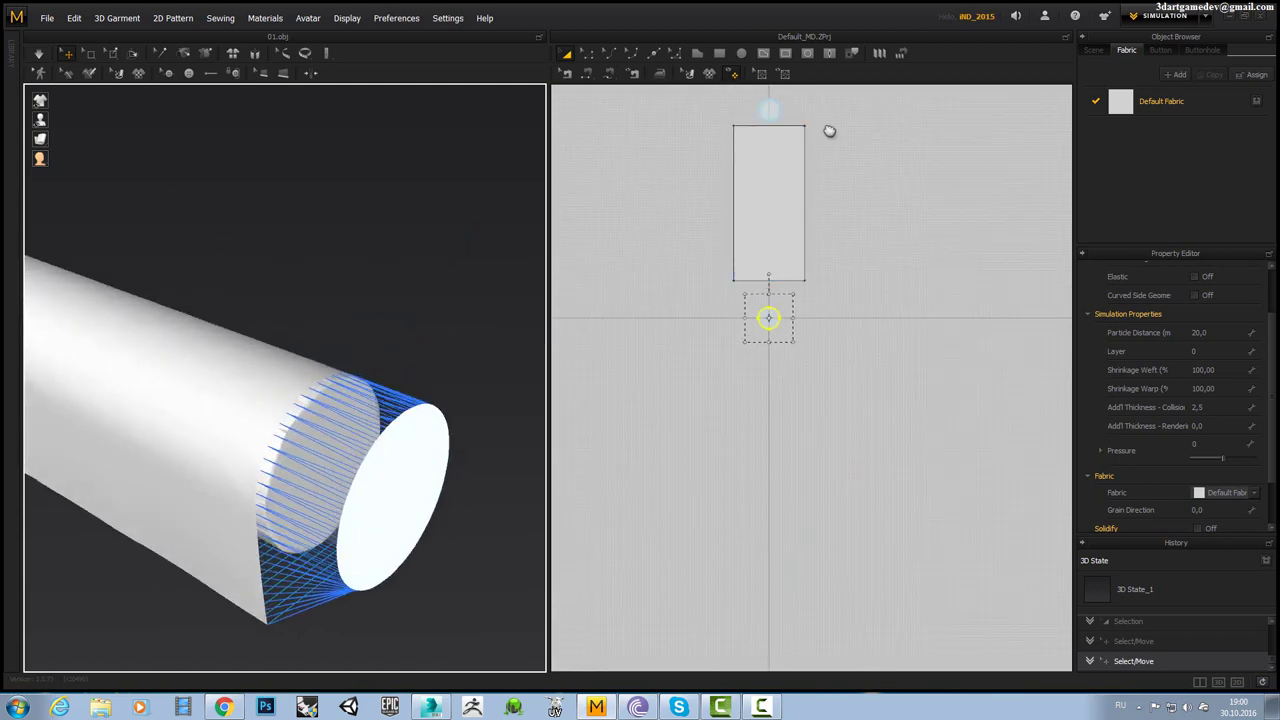
Move and rotate the second circle to line up with the other tube end.
right_drag(829, 129, 812, 223)
click(754, 210)
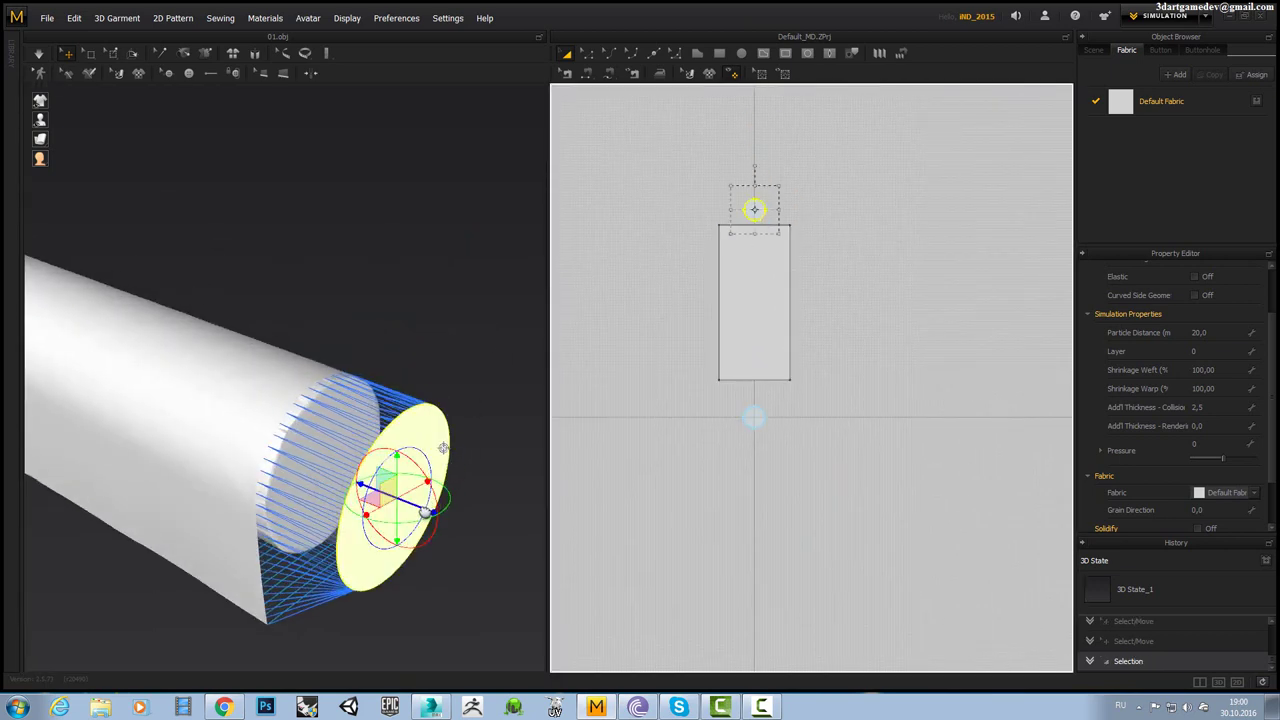
drag(443, 447, 374, 416)
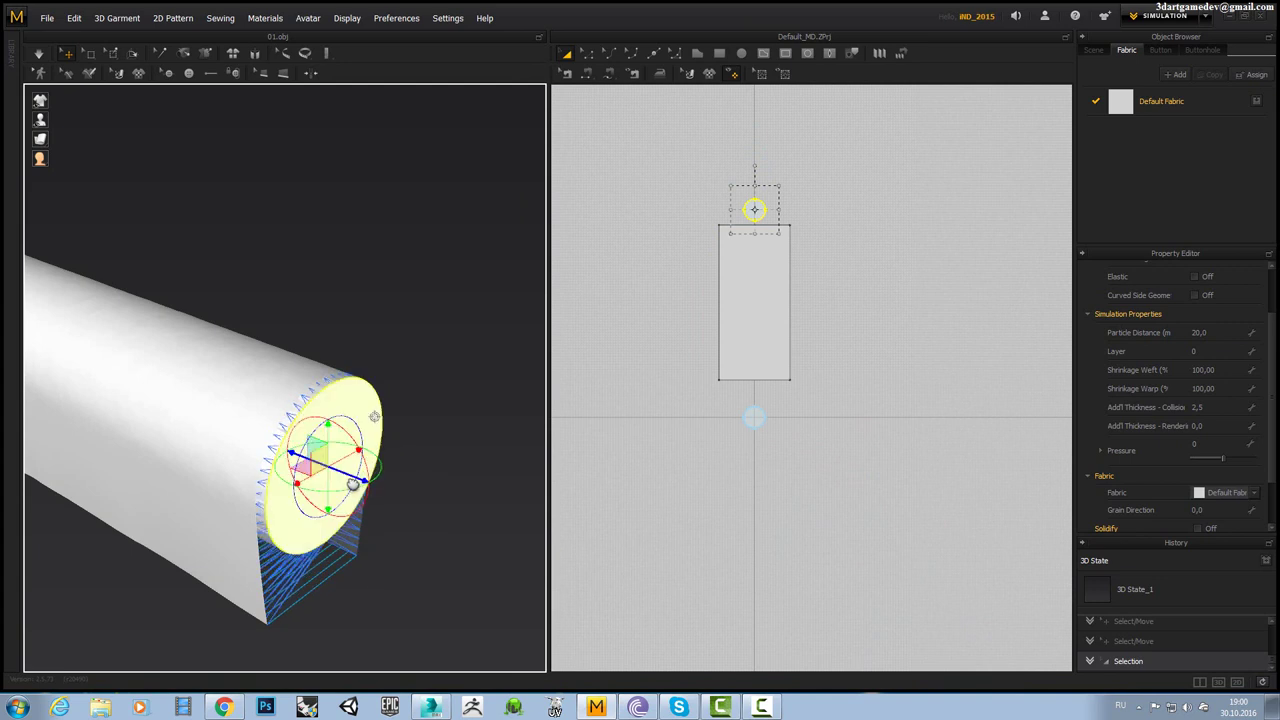
drag(353, 484, 374, 490)
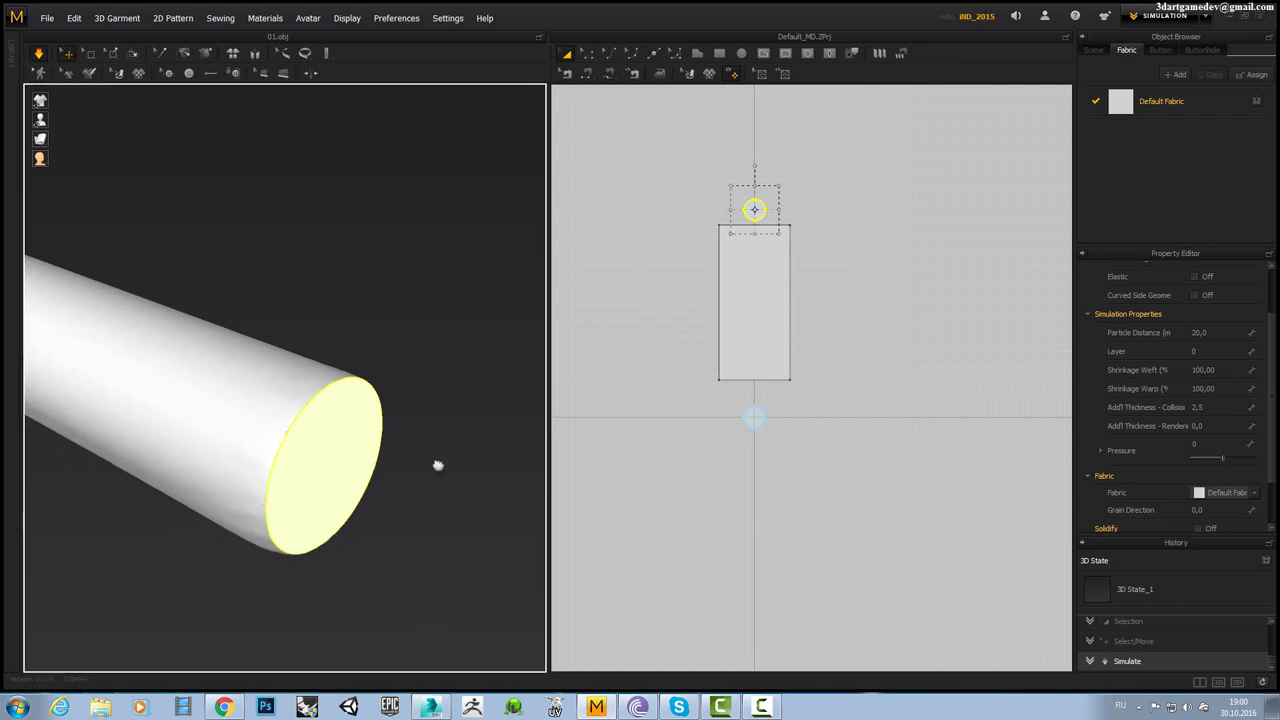
mouse_move(437, 465)
right_down()
mouse_move(349, 443)
mouse_move(420, 414)
mouse_move(320, 414)
mouse_move(360, 332)
right_up()
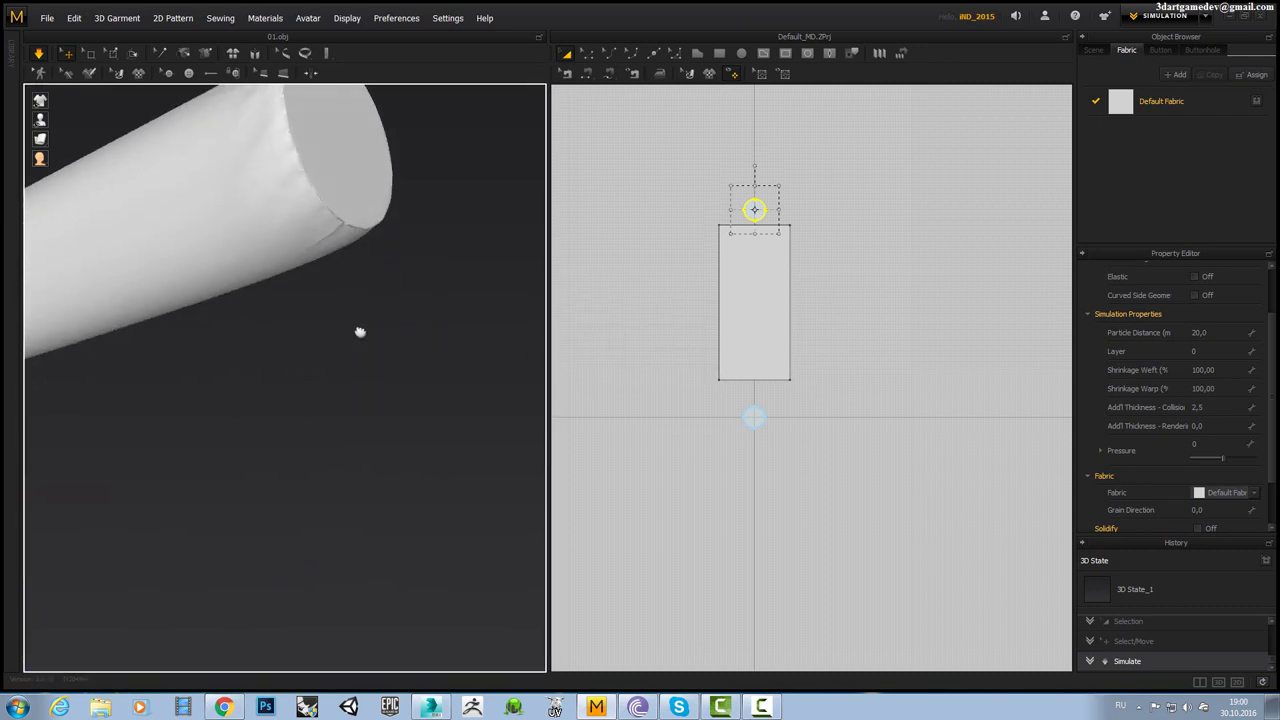
click(770, 309)
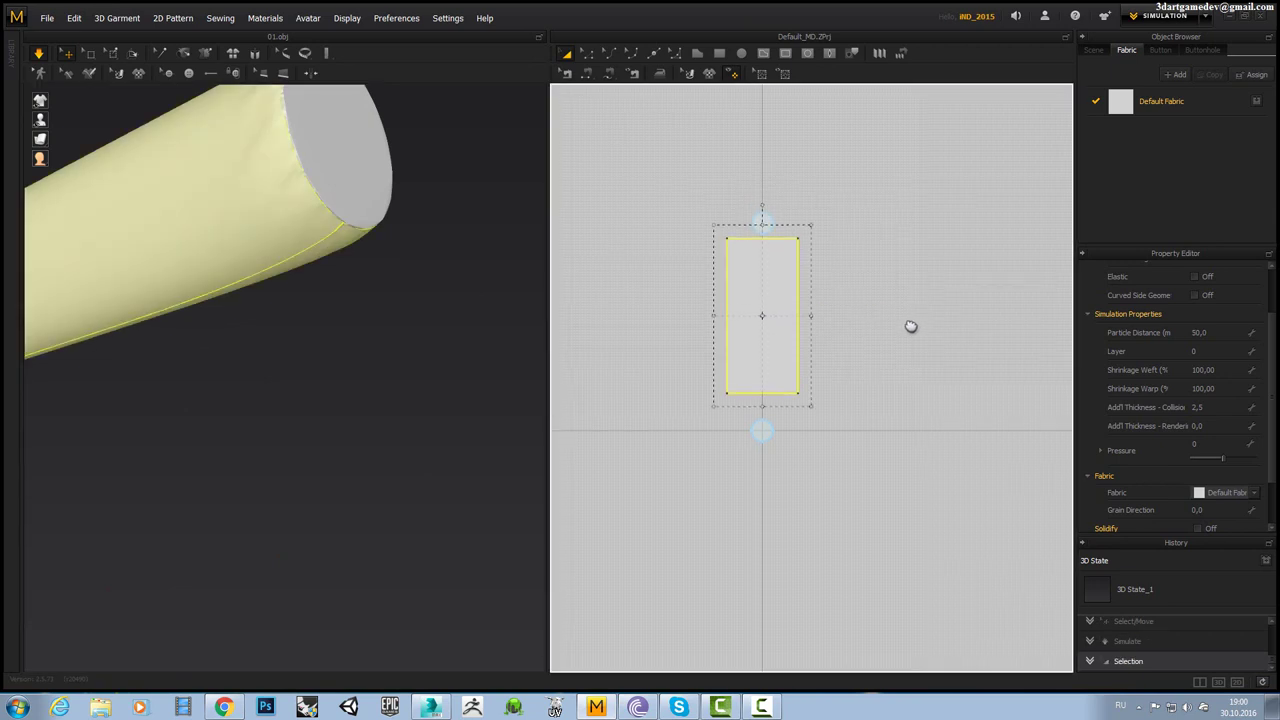
Set the tube pattern's Shrinkage Weft to 95%.
scroll(909, 323, up, 3)
click(1224, 374)
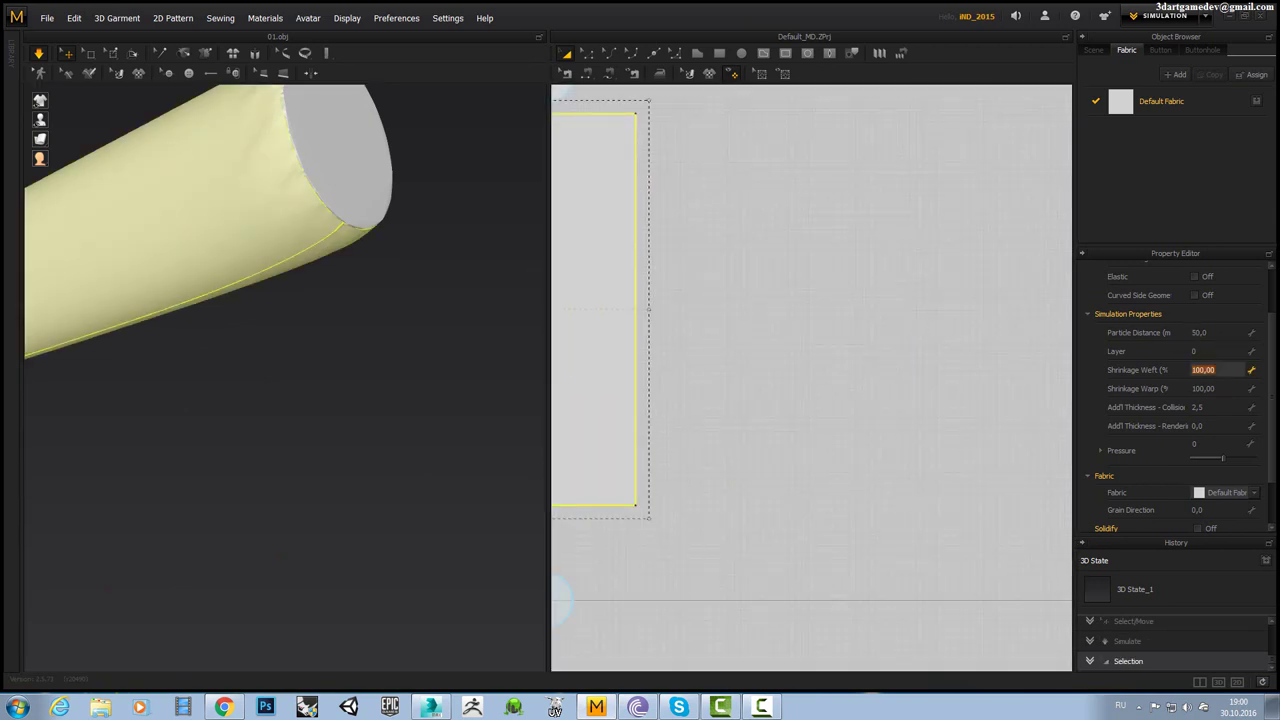
text(95)
key(Return)
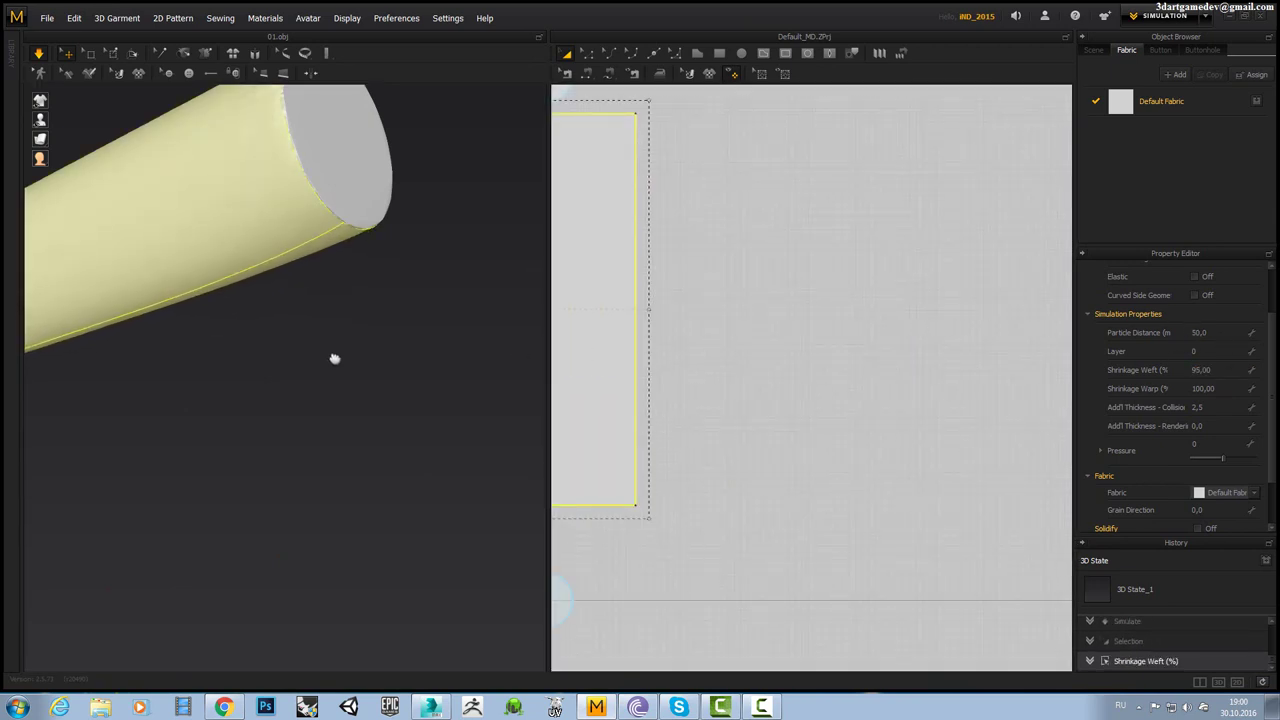
right_drag(335, 359, 451, 357)
scroll(283, 323, up, 2)
scroll(515, 391, up, 3)
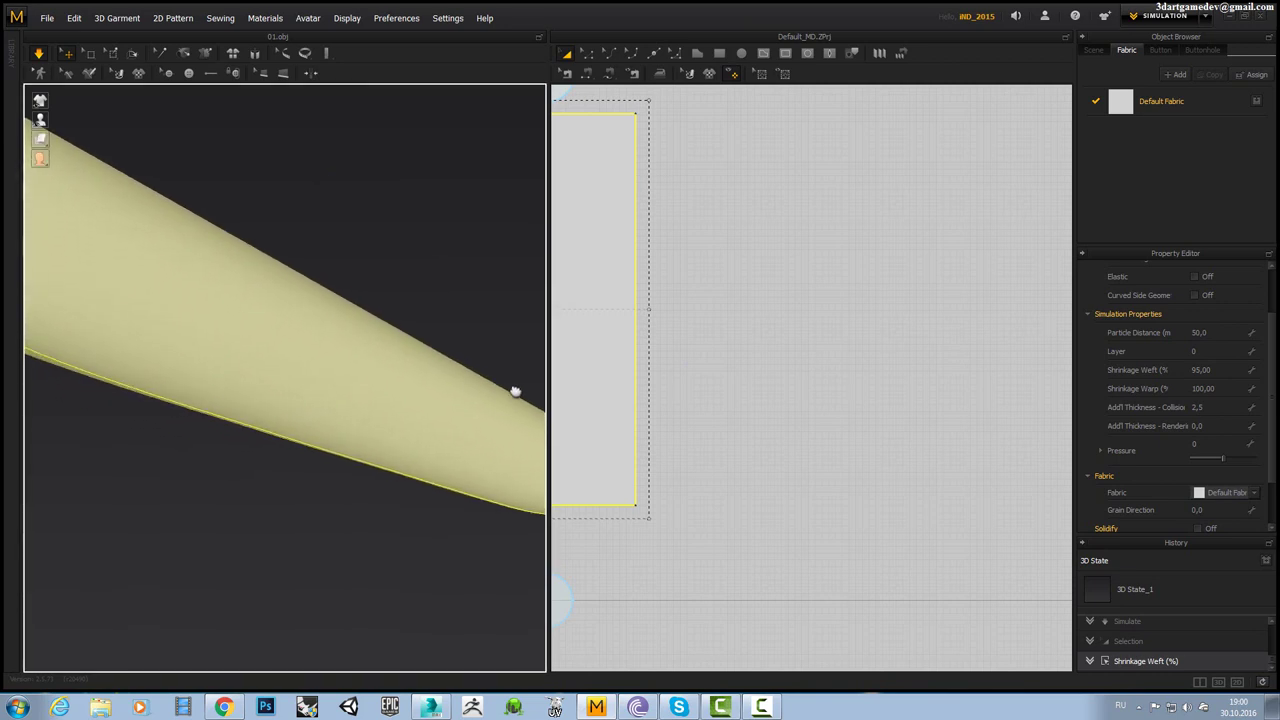
scroll(515, 391, down, 3)
scroll(346, 354, up, 1)
Lower the Shrinkage Weft further, to 90% and then 85%.
click(1215, 370)
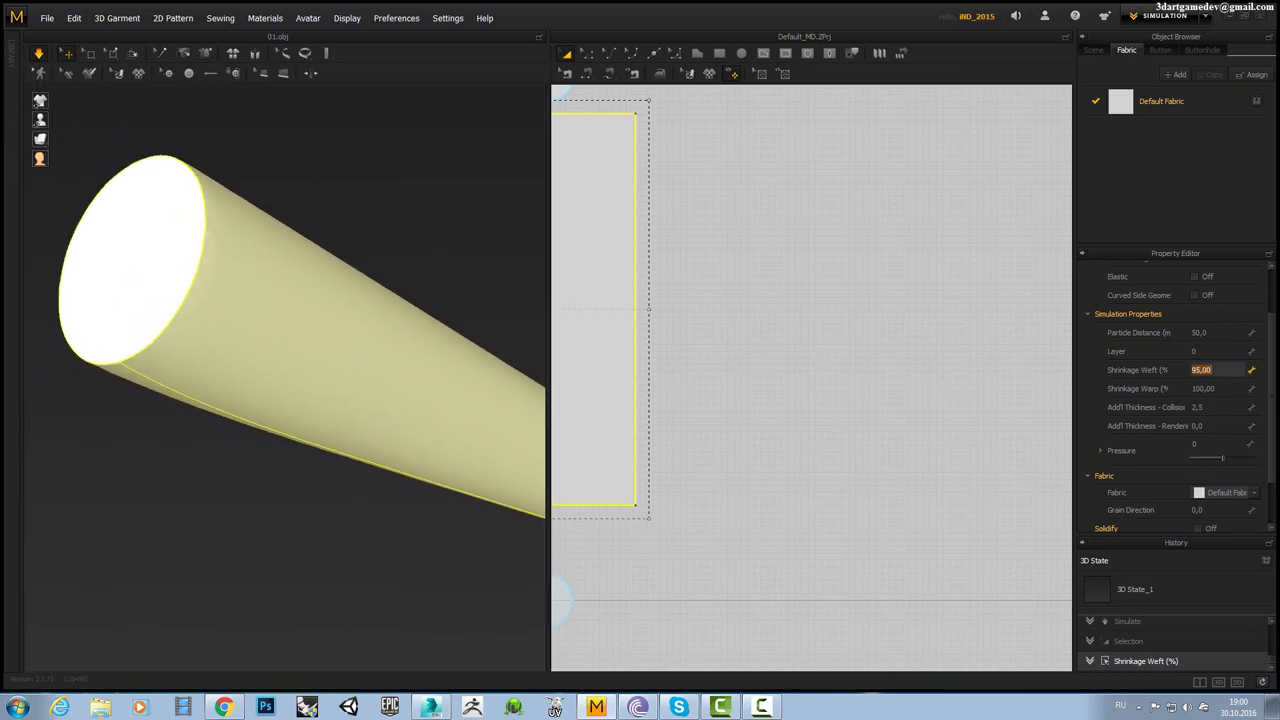
text(90)
key(Return)
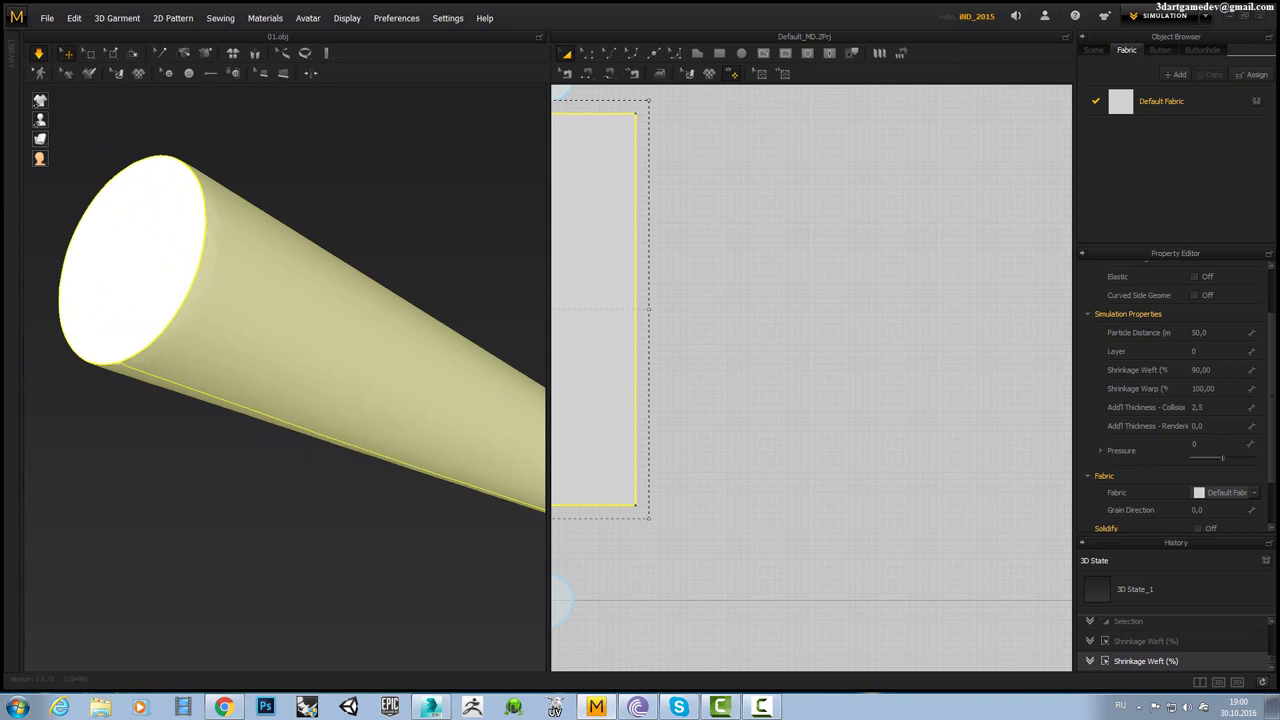
mouse_move(407, 525)
right_down()
mouse_move(374, 514)
mouse_move(429, 503)
mouse_move(426, 491)
mouse_move(350, 471)
mouse_move(609, 472)
right_up()
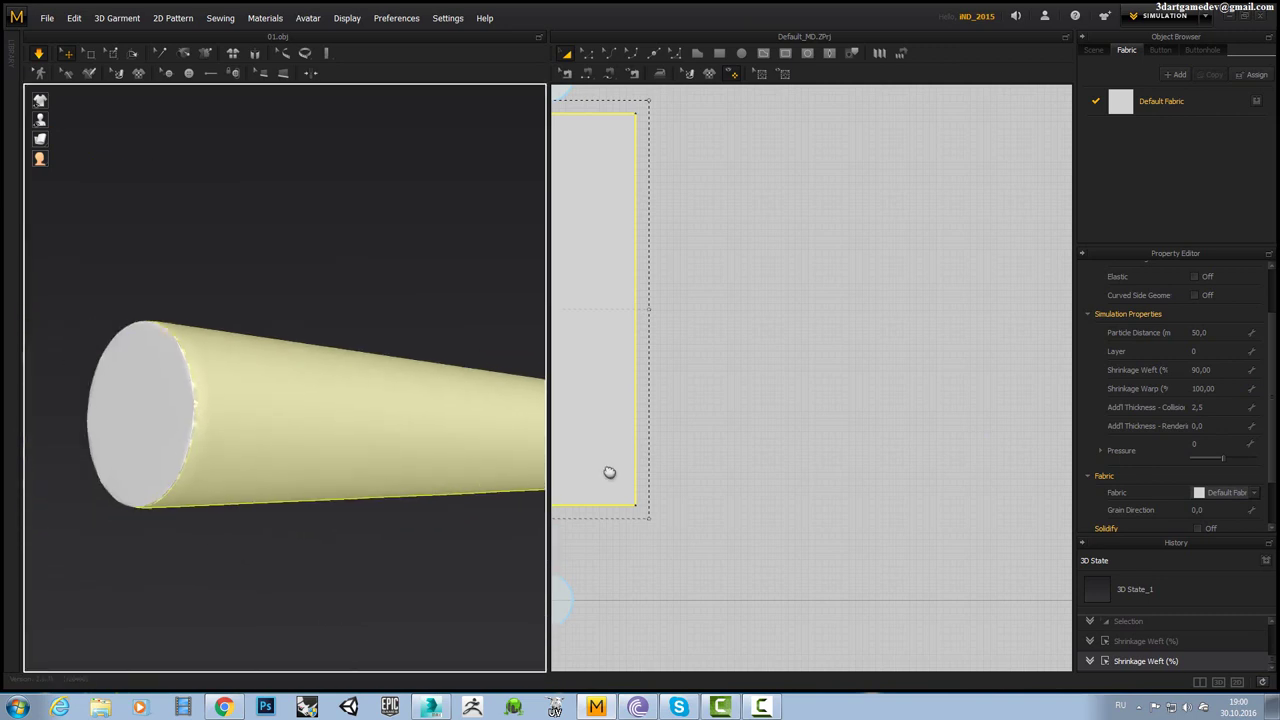
click(1218, 370)
text(85)
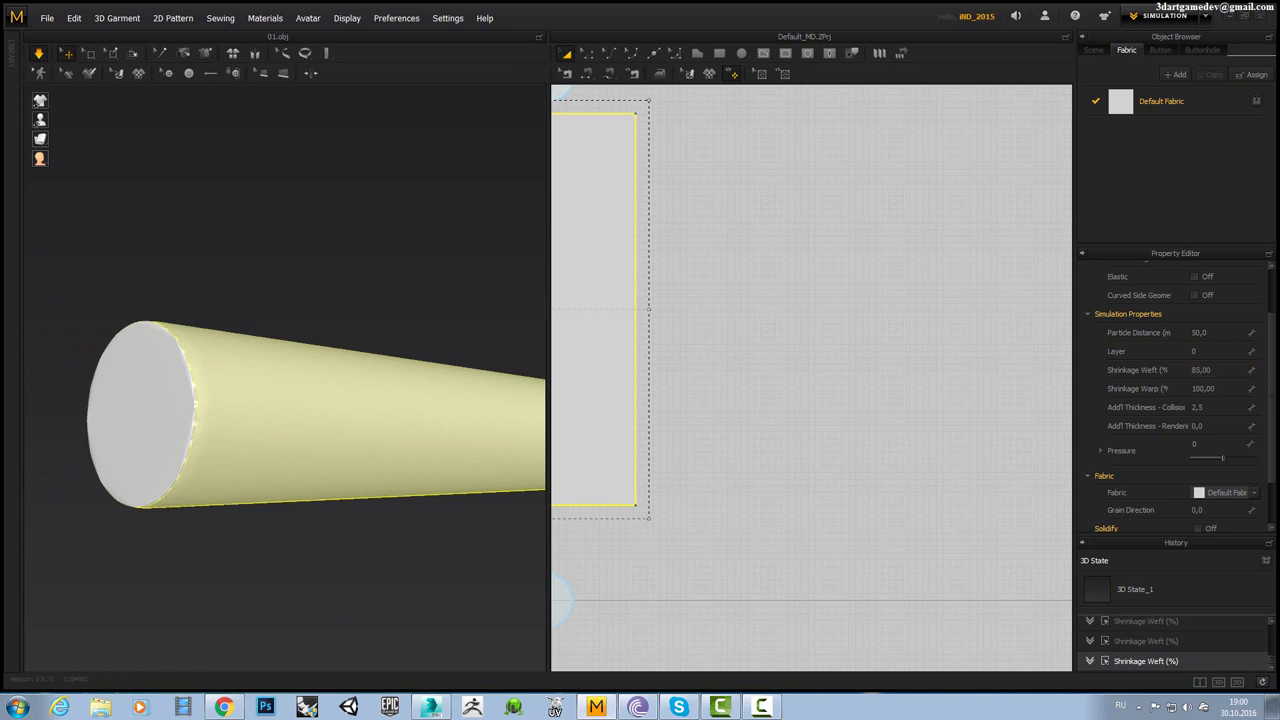
mouse_move(404, 490)
right_down()
mouse_move(417, 477)
mouse_move(366, 460)
mouse_move(487, 484)
mouse_move(251, 457)
mouse_move(449, 497)
mouse_move(449, 511)
mouse_move(366, 523)
mouse_move(371, 577)
mouse_move(423, 509)
mouse_move(277, 440)
mouse_move(340, 480)
mouse_move(281, 520)
right_up()
Select the fabric tube and cylinder avatar, checking the avatar options without changes.
click(297, 449)
right_drag(682, 371, 778, 378)
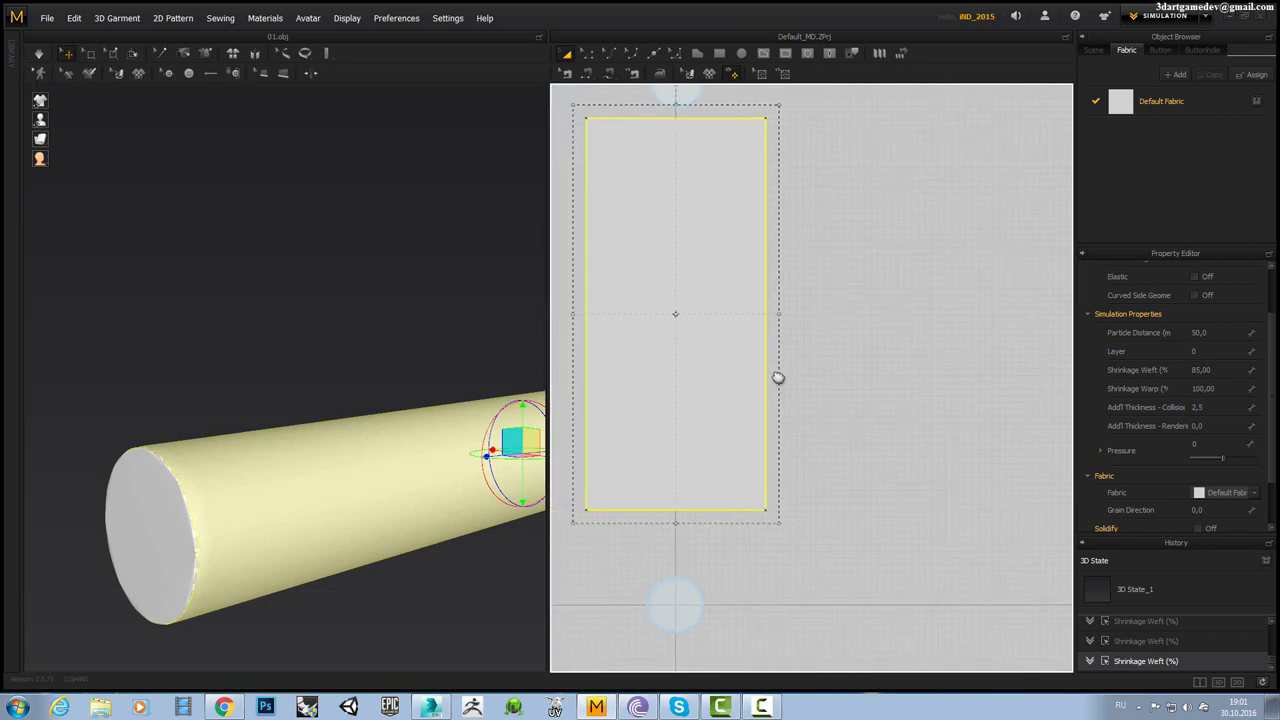
click(177, 533)
click(249, 488)
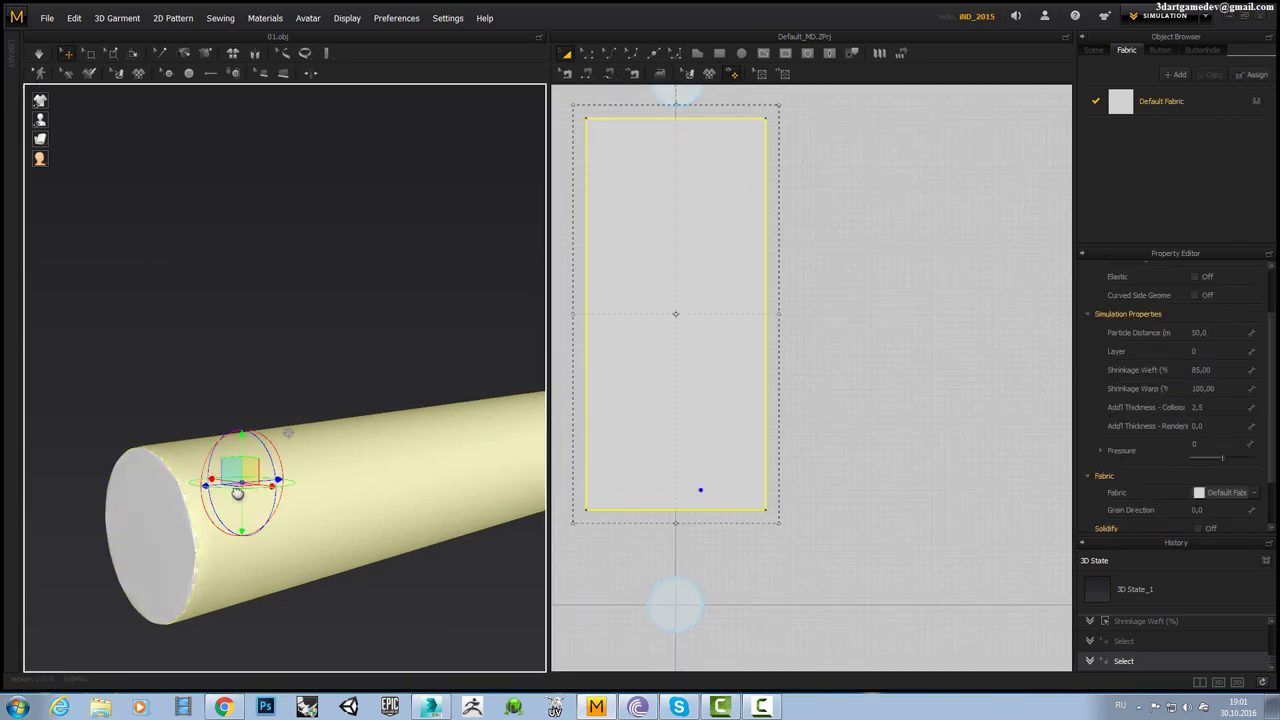
click(240, 495)
mouse_move(240, 495)
right_down()
mouse_move(251, 480)
mouse_move(91, 480)
right_up()
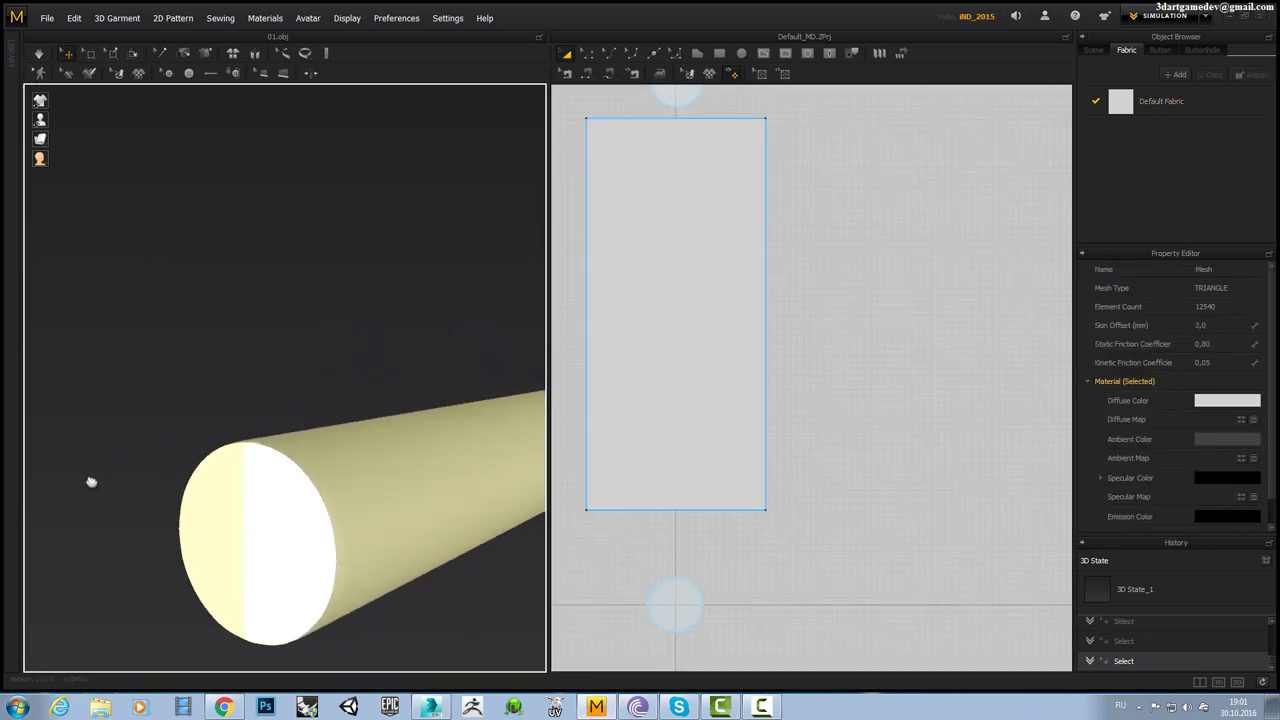
click(390, 217)
click(321, 20)
click(326, 44)
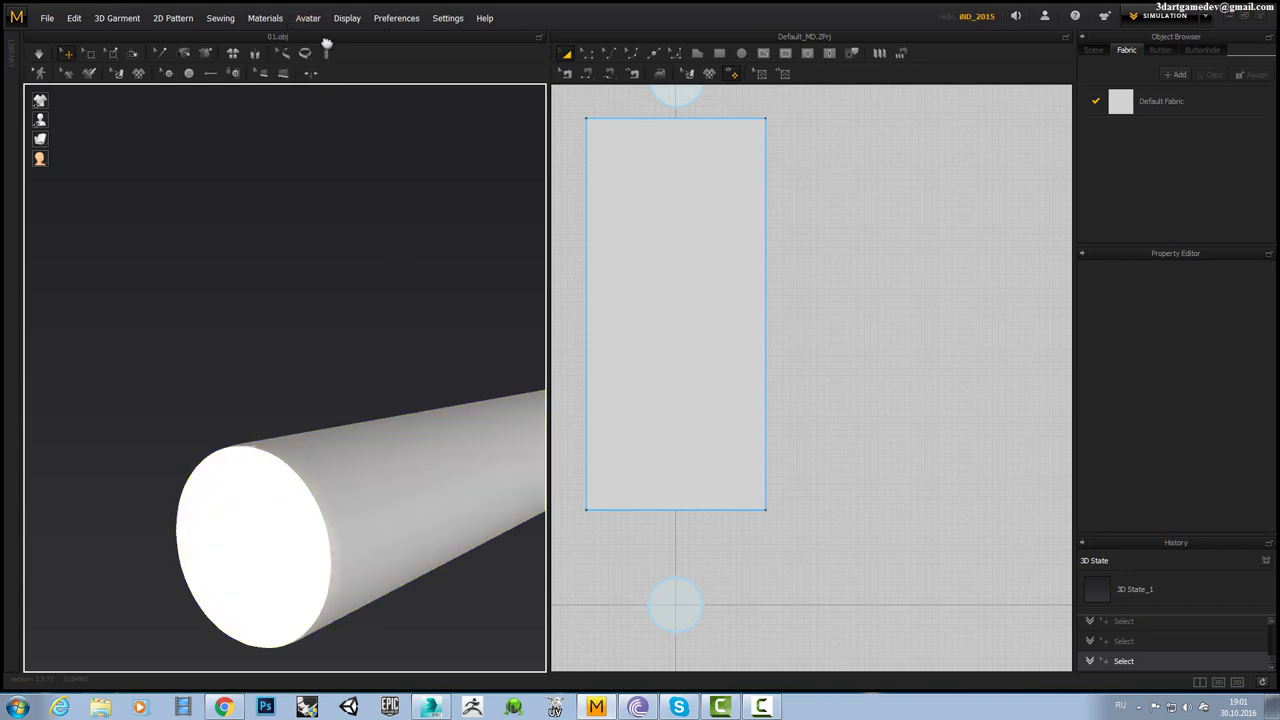
click(291, 504)
mouse_move(386, 486)
right_down()
mouse_move(314, 363)
mouse_move(163, 343)
mouse_move(120, 320)
right_up()
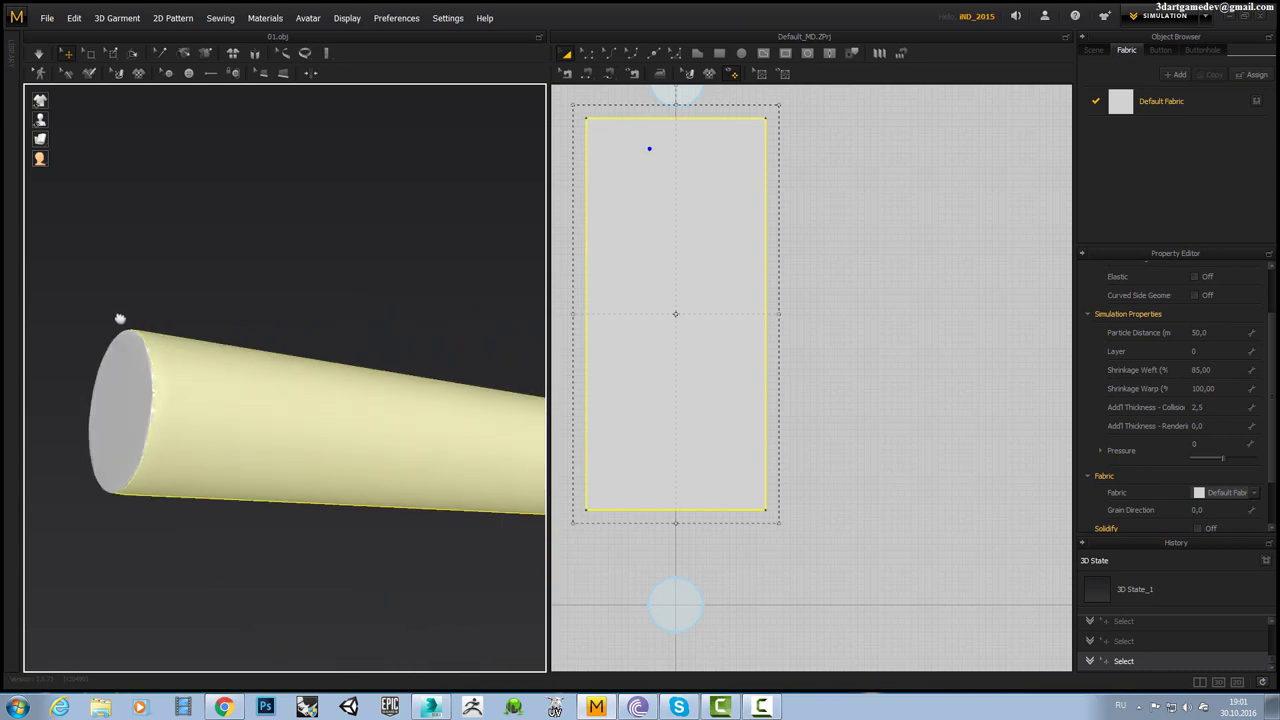
Try the Default Fabric opacity slider, then move the cylinder and undo it.
click(1126, 138)
drag(1260, 497, 1229, 496)
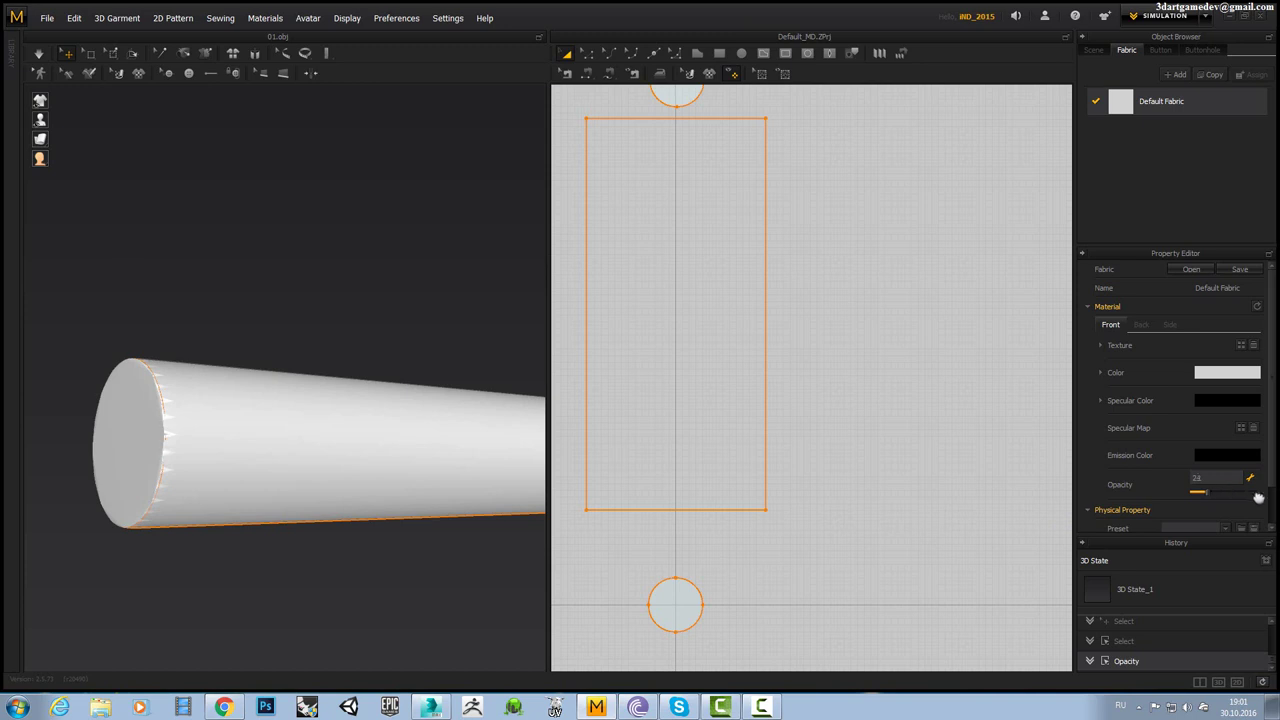
click(1258, 497)
click(184, 433)
drag(278, 499, 313, 528)
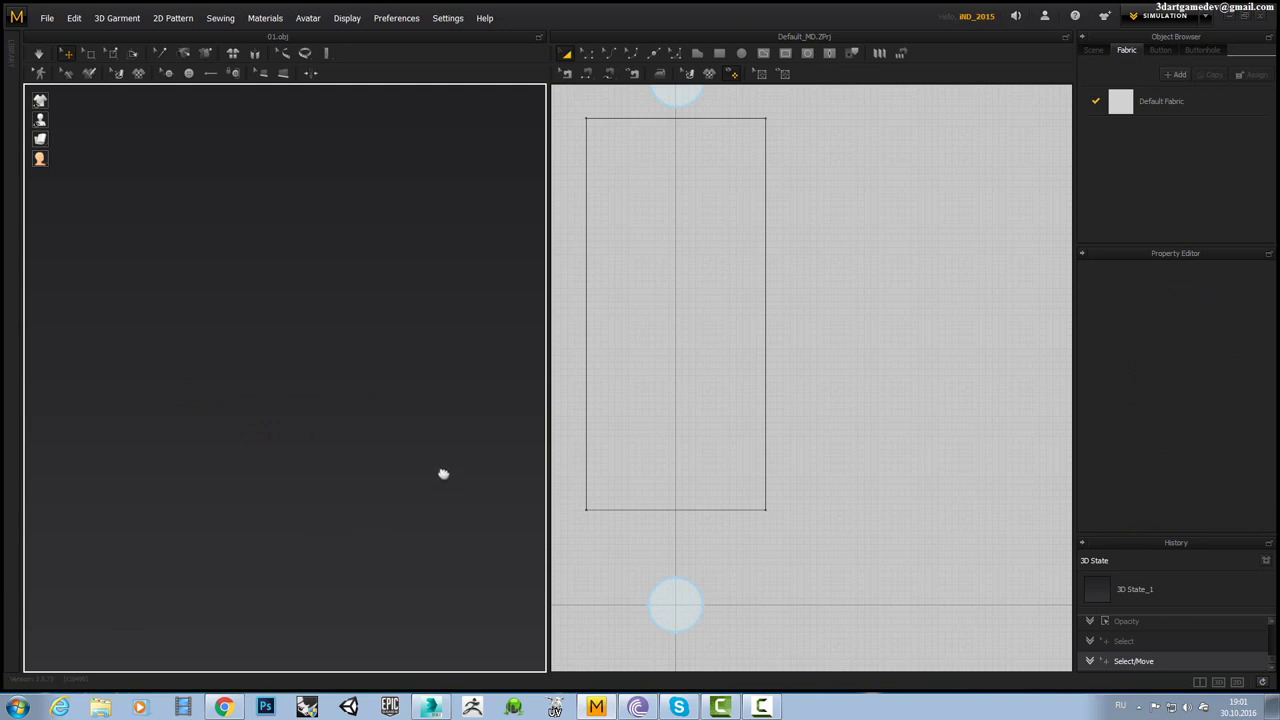
key(ctrl+z)
scroll(380, 500, down, 2)
click(345, 460)
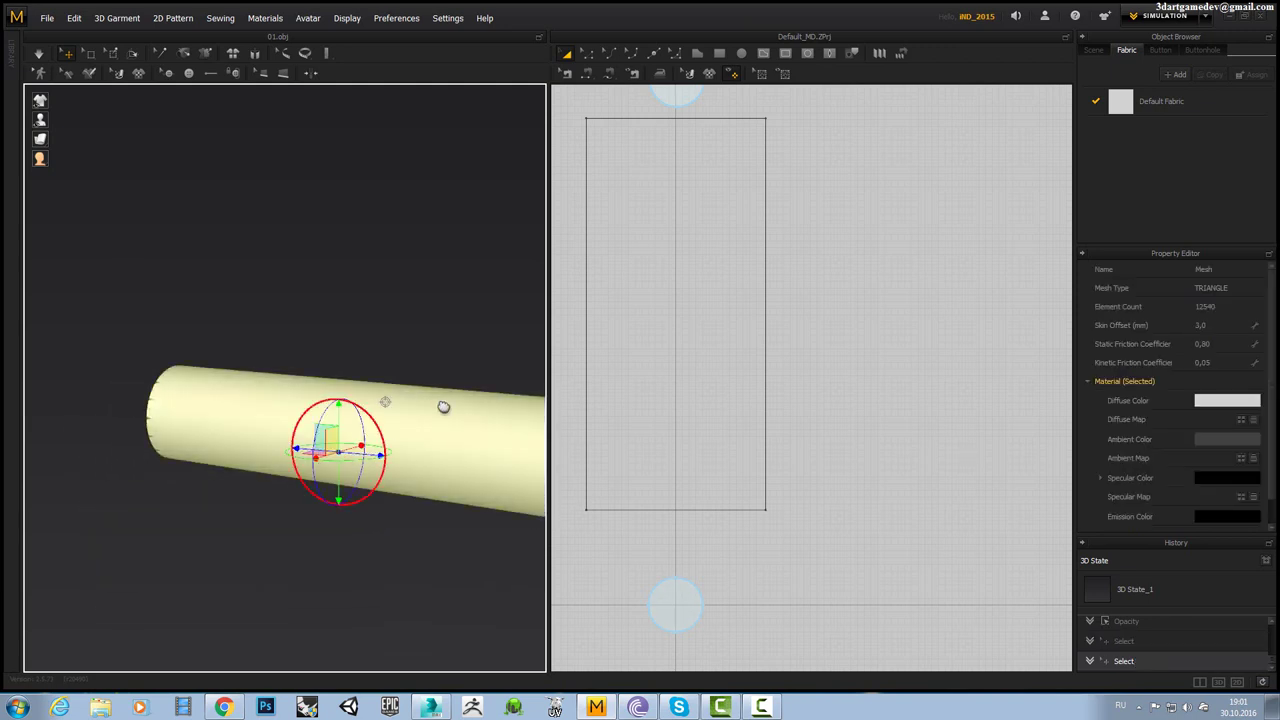
right_drag(443, 406, 313, 369)
scroll(311, 363, down, 2)
scroll(380, 495, up, 3)
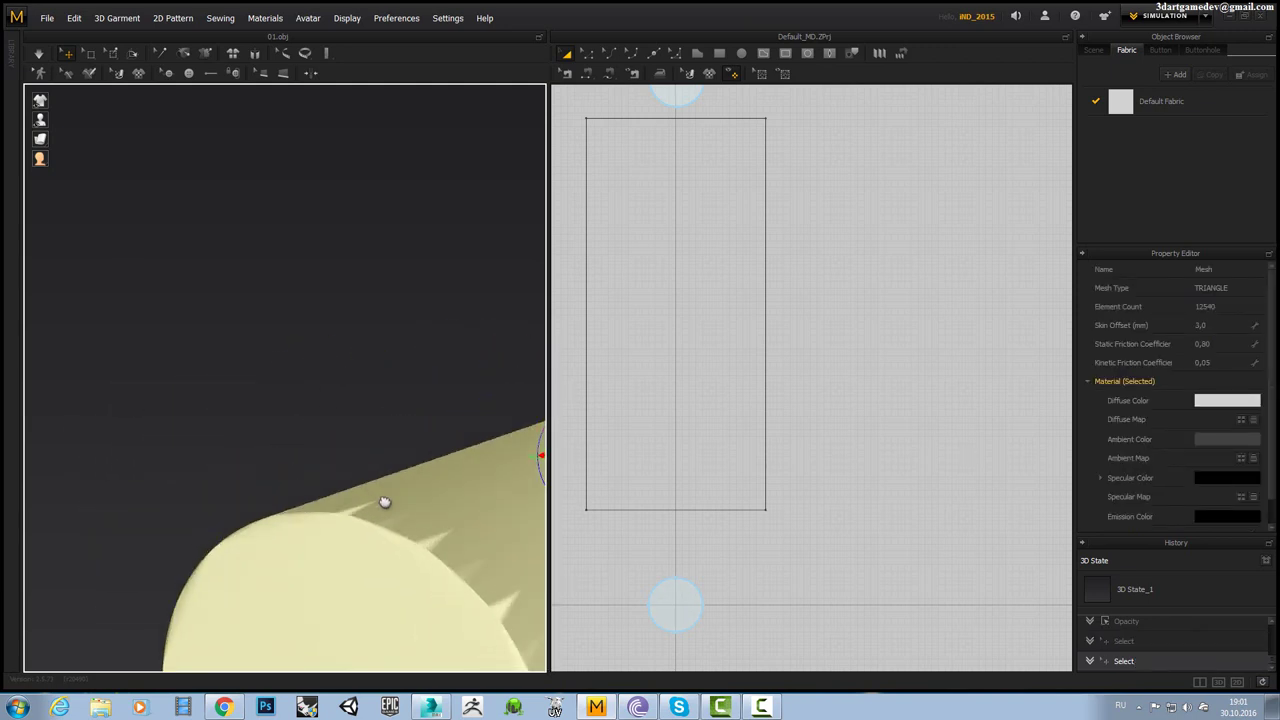
Reselect the tube and raise the Default Fabric's Opacity to 100.
click(361, 514)
click(450, 548)
click(350, 514)
scroll(865, 469, up, 3)
scroll(865, 469, down, 3)
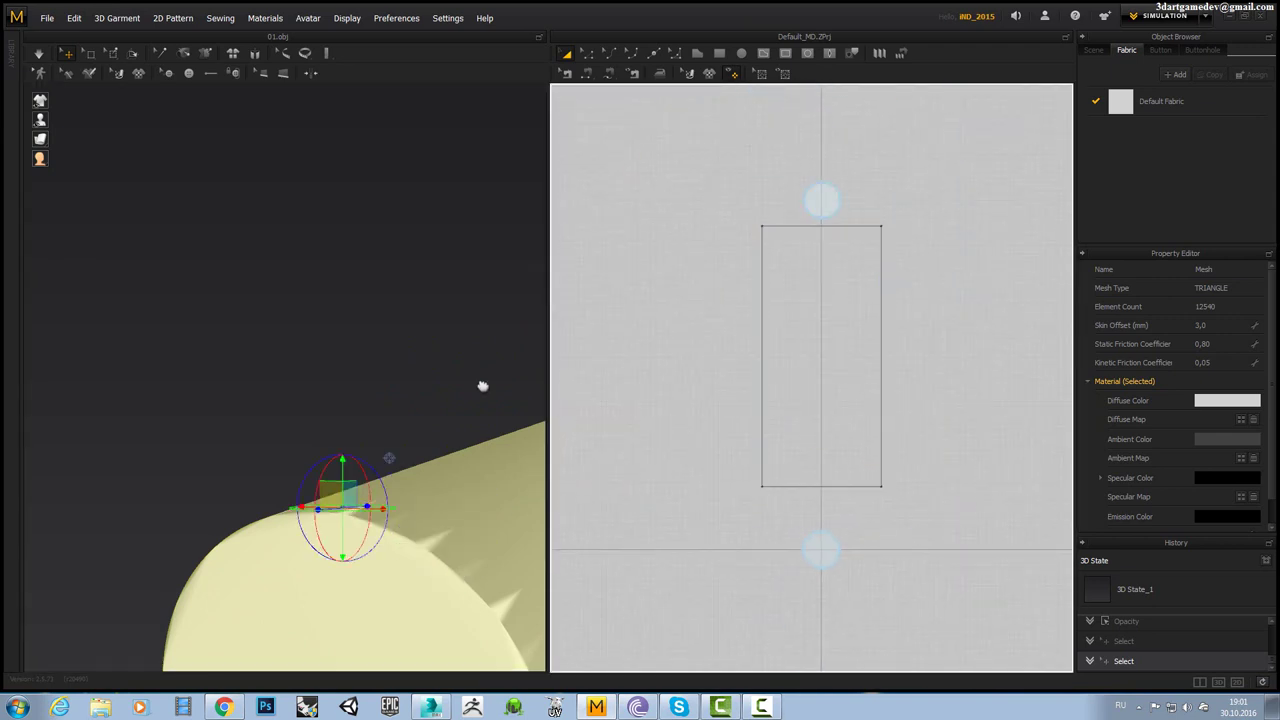
right_drag(486, 386, 429, 375)
click(1145, 112)
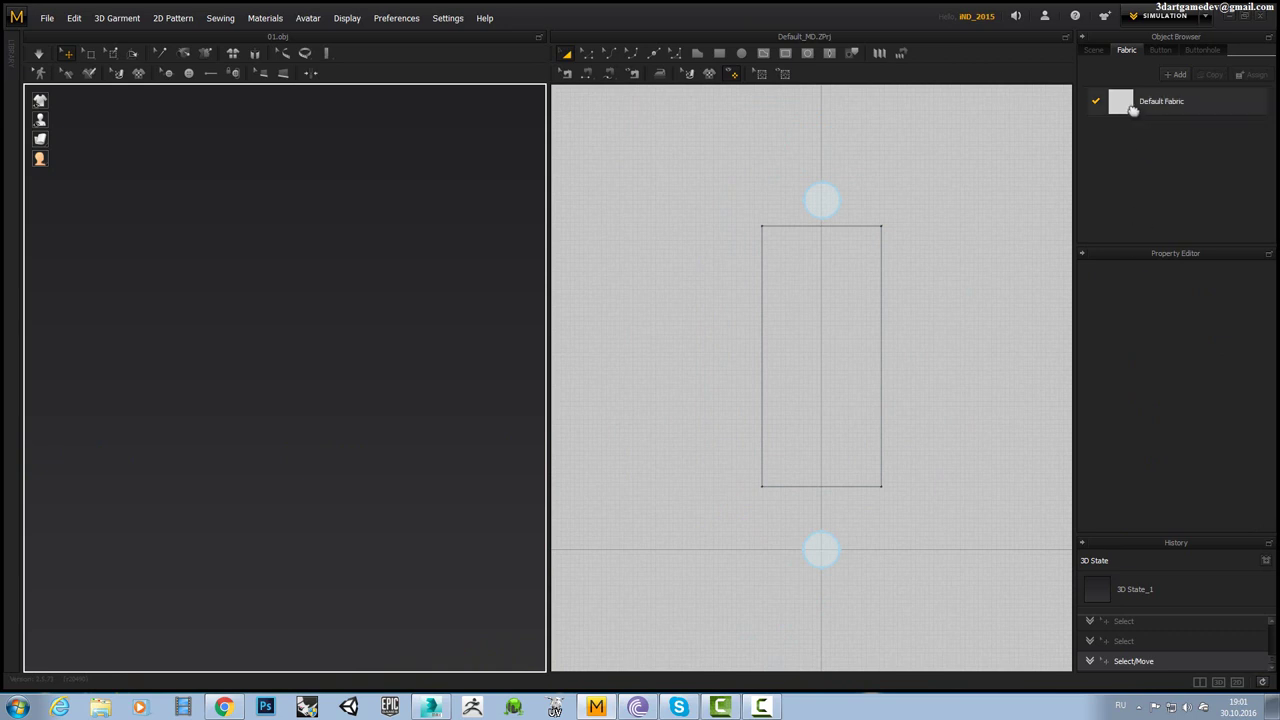
drag(1202, 497, 1275, 502)
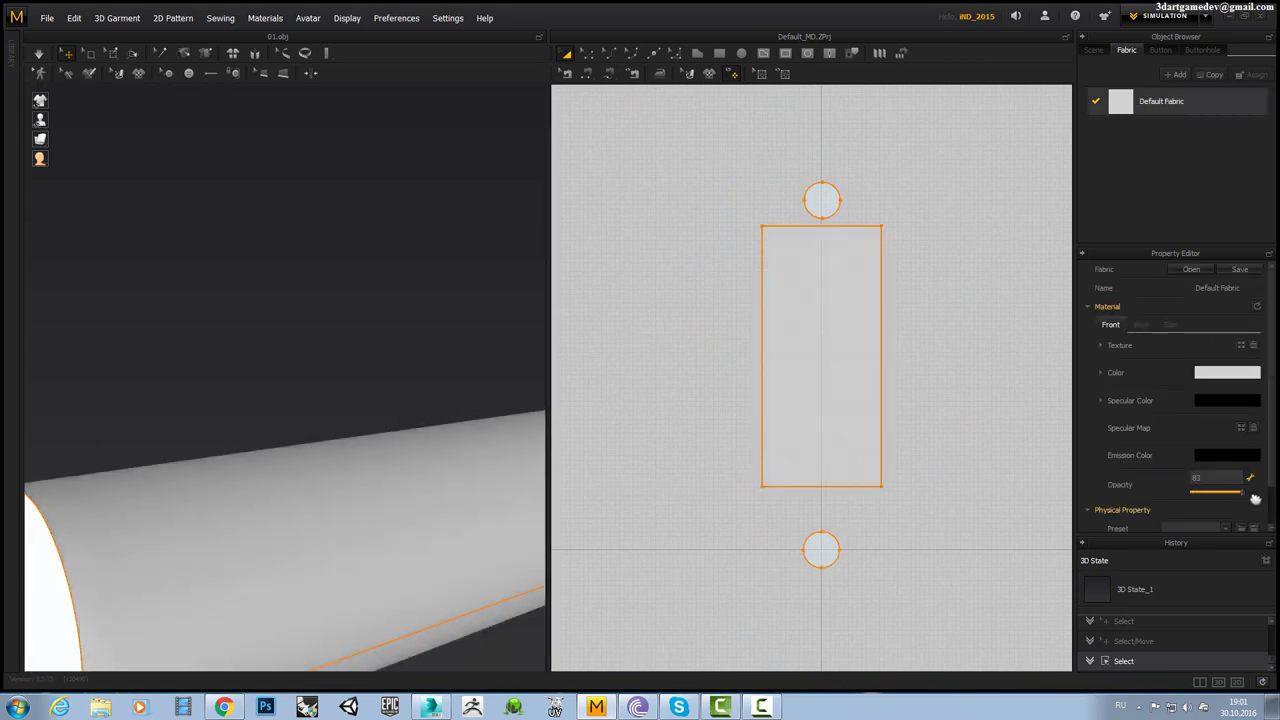
scroll(391, 326, down, 5)
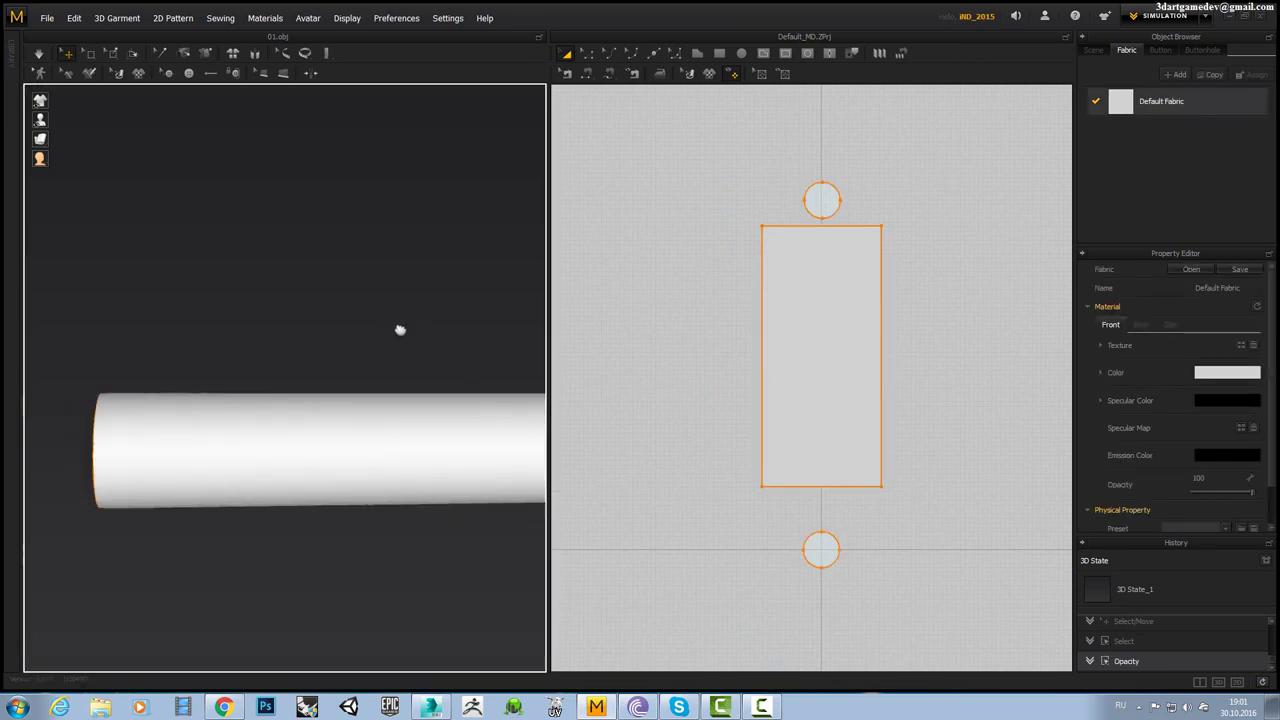
mouse_move(400, 331)
right_down()
mouse_move(234, 349)
mouse_move(309, 308)
right_up()
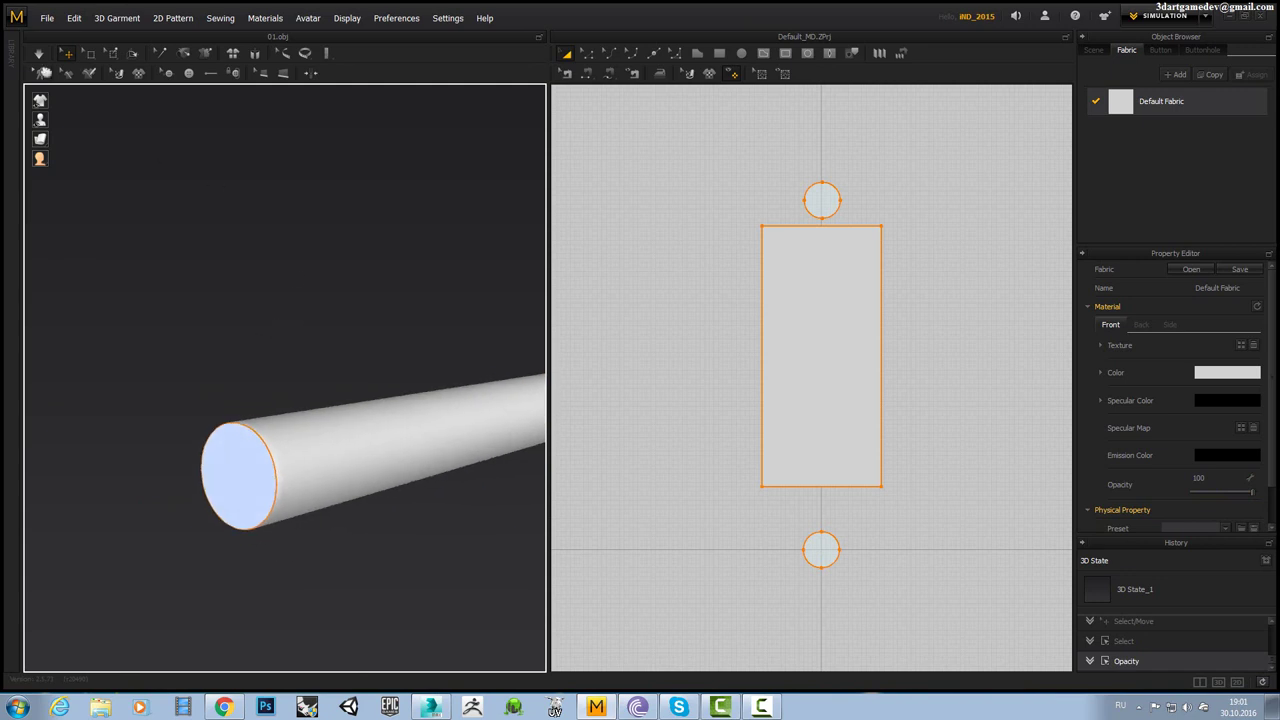
Import 02.OBJ as the avatar, replacing the 01 model.
click(63, 19)
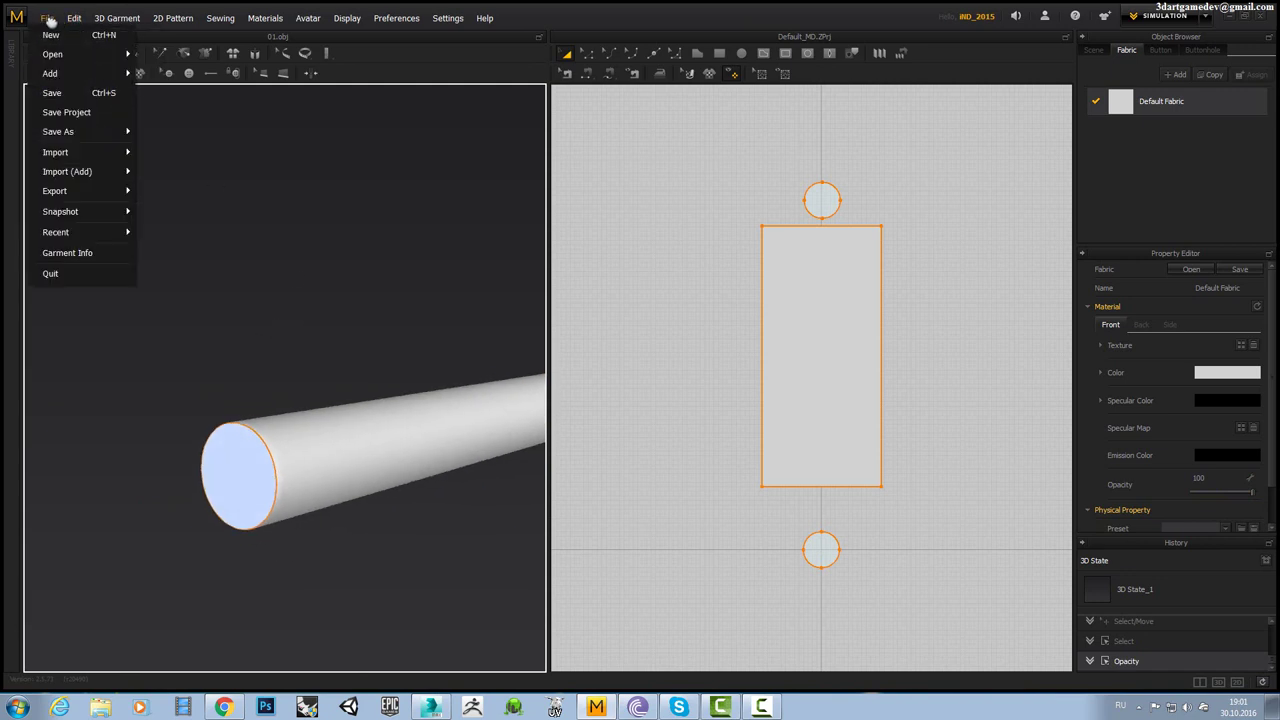
mouse_move(56, 152)
click(155, 154)
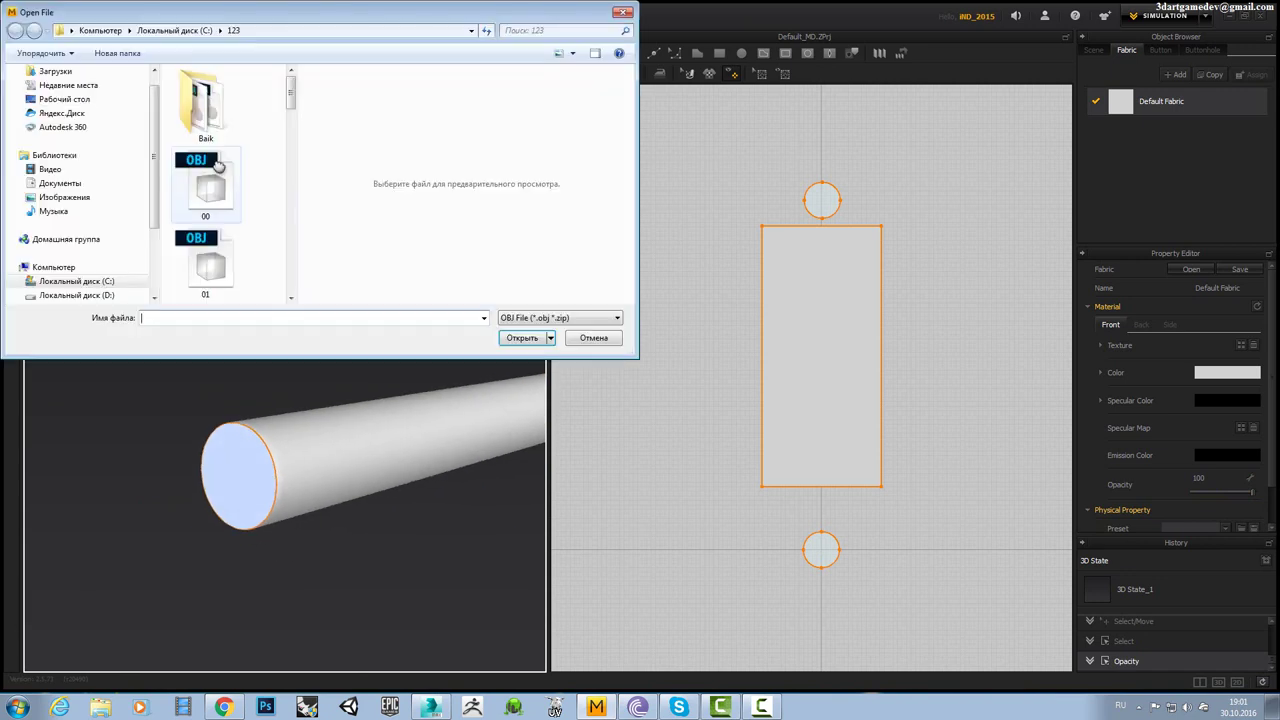
drag(300, 102, 303, 128)
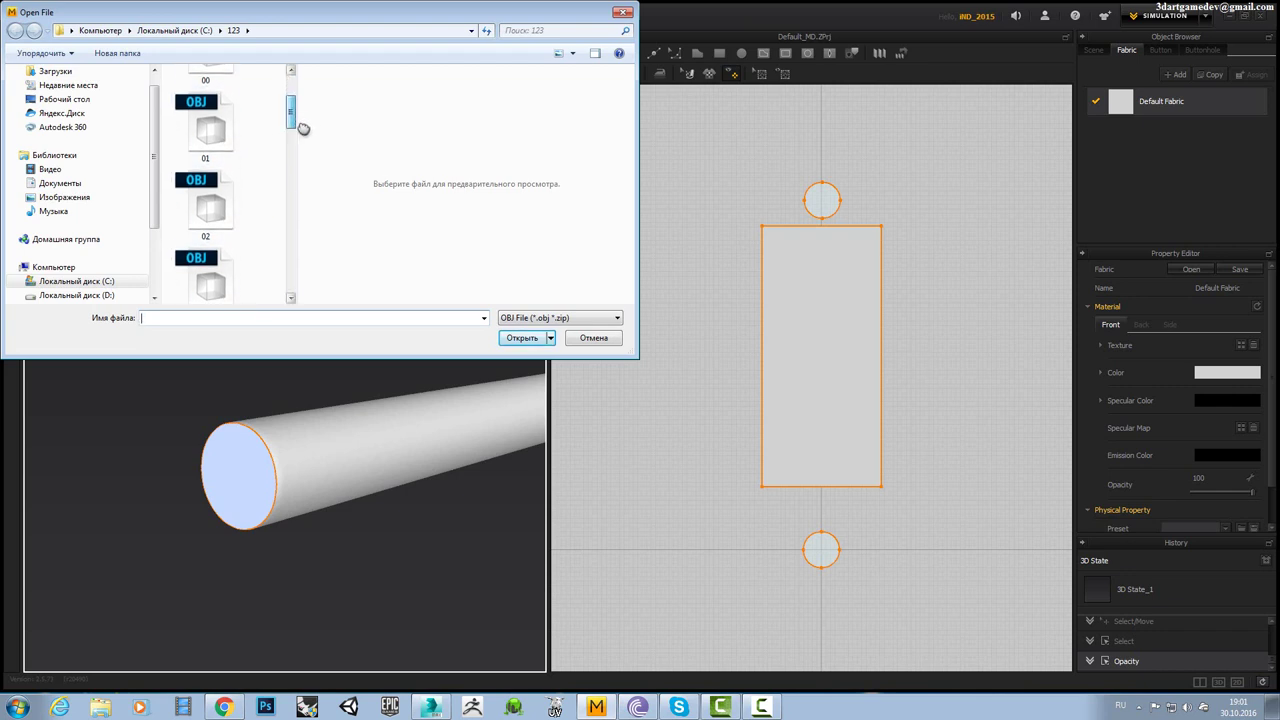
double_click(226, 211)
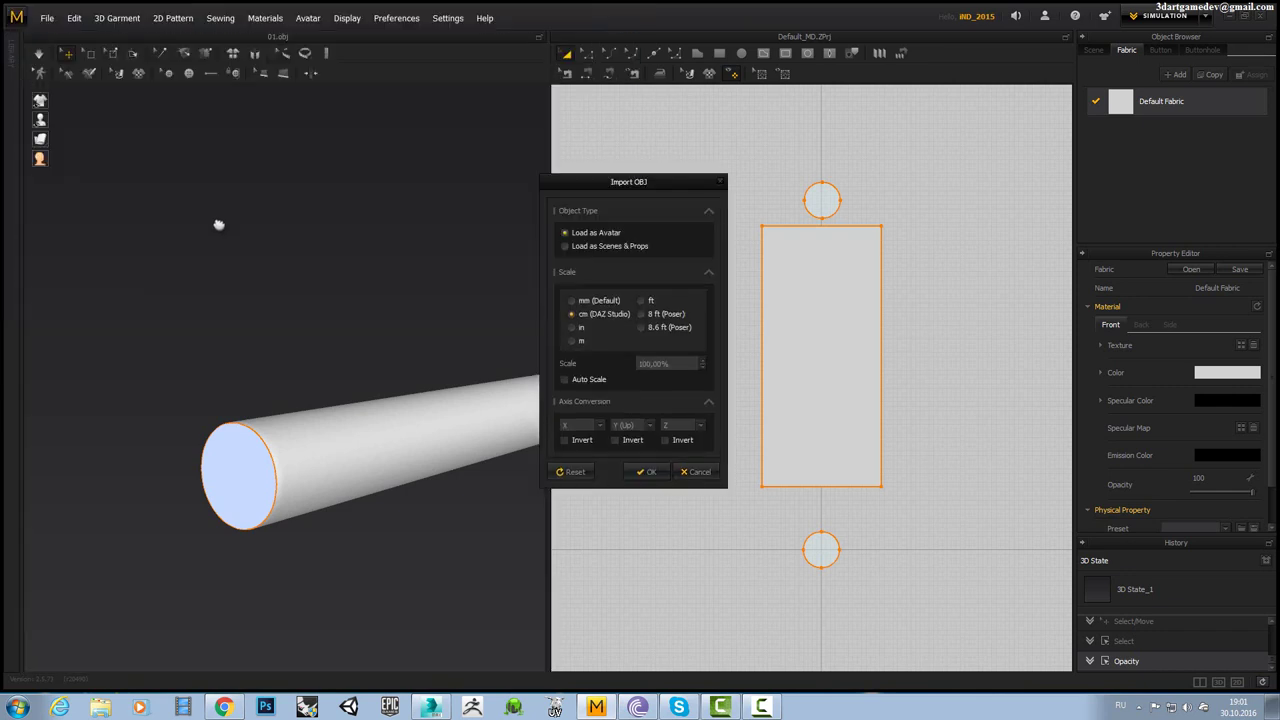
click(647, 472)
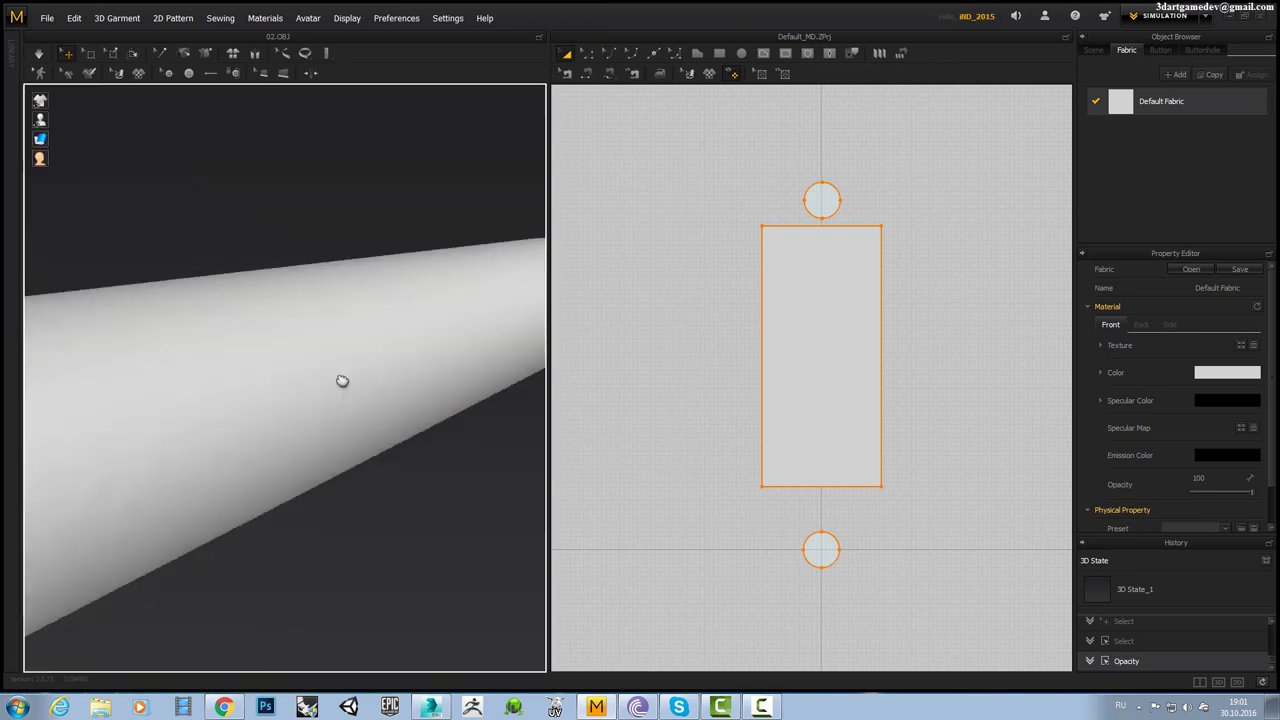
scroll(342, 380, down, 2)
Lower the fabric opacity to 67 to see the coils, then raise it to 94.
scroll(314, 366, down, 3)
scroll(283, 349, down, 2)
right_drag(314, 343, 490, 330)
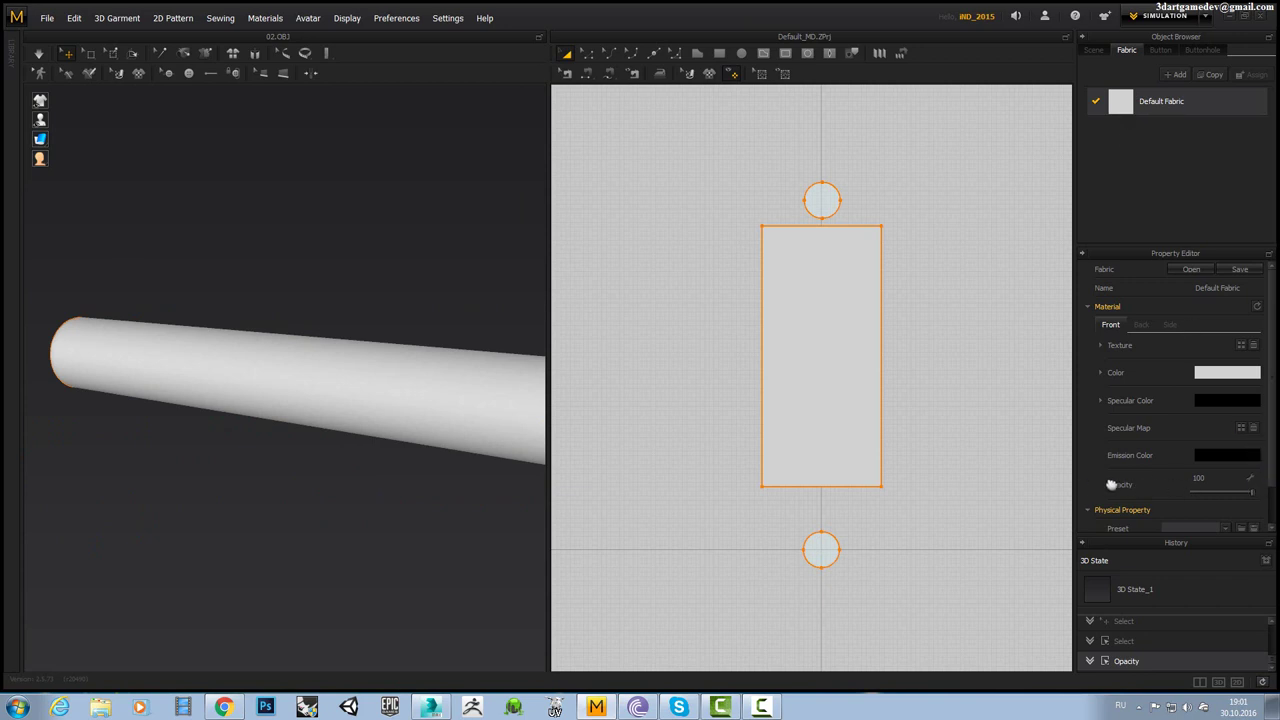
drag(1260, 497, 1233, 492)
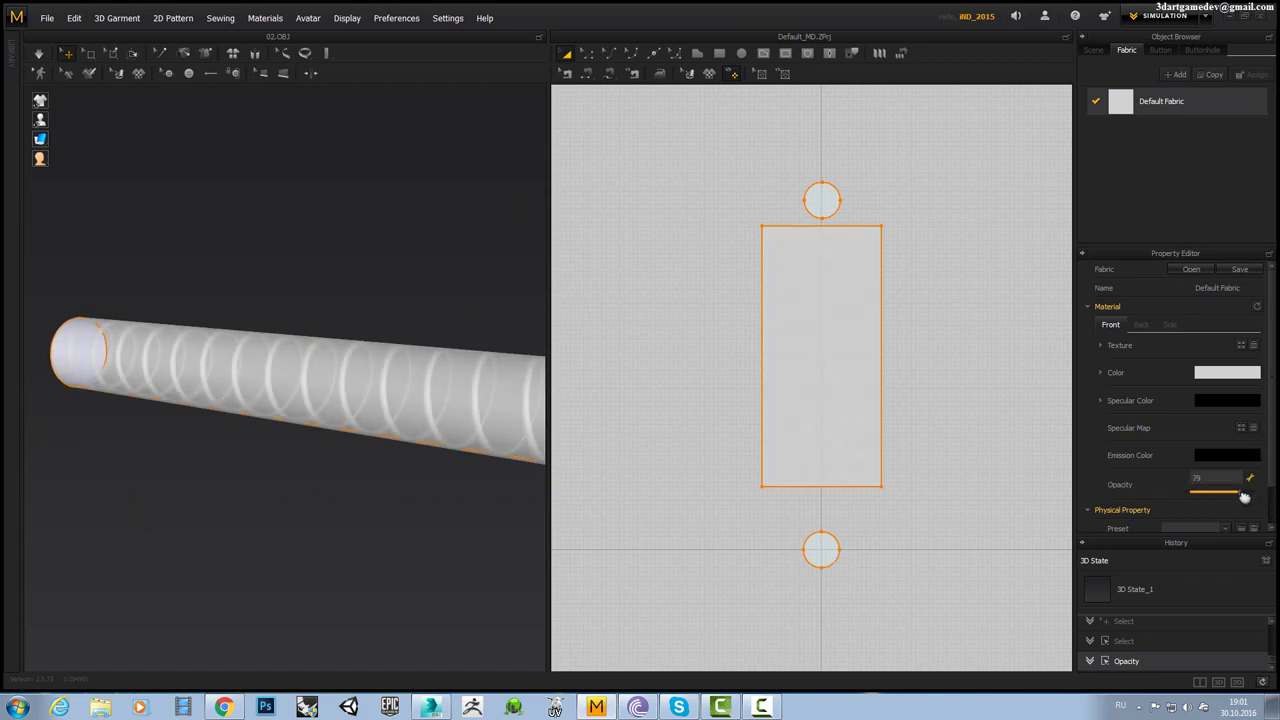
mouse_move(434, 309)
right_down()
mouse_move(274, 303)
mouse_move(474, 334)
mouse_move(317, 320)
mouse_move(400, 320)
right_up()
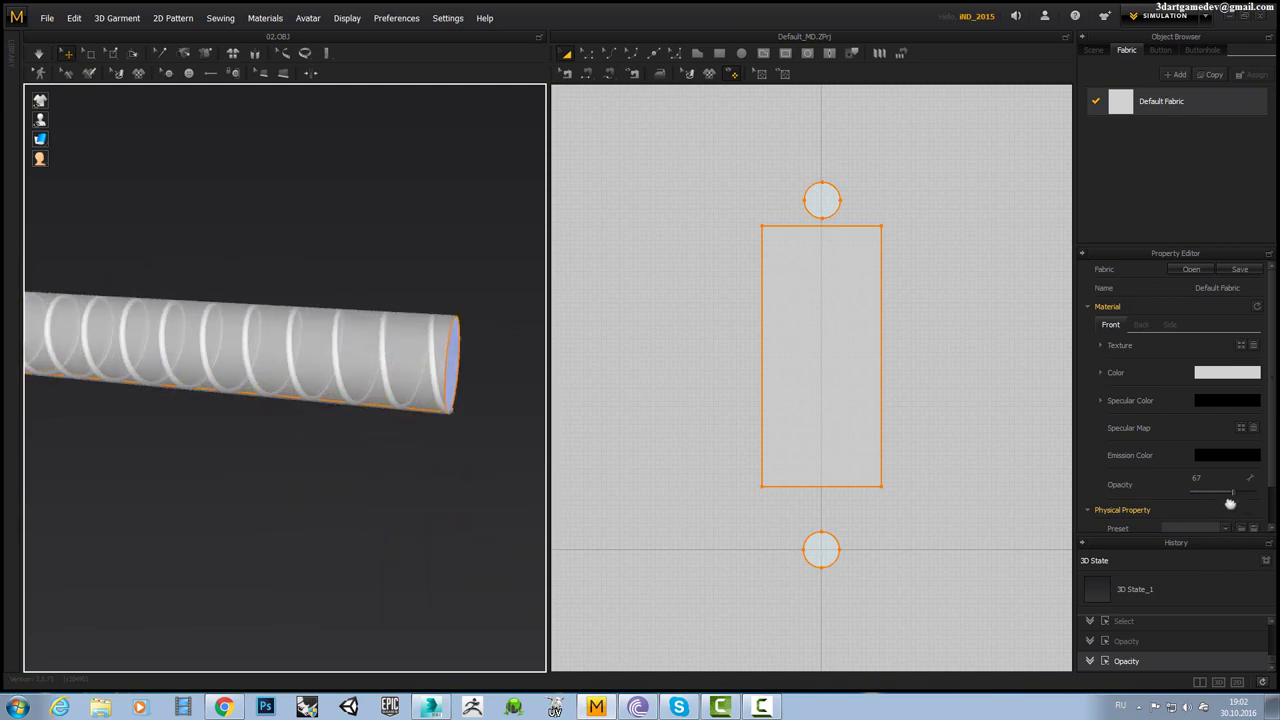
drag(1238, 497, 1253, 498)
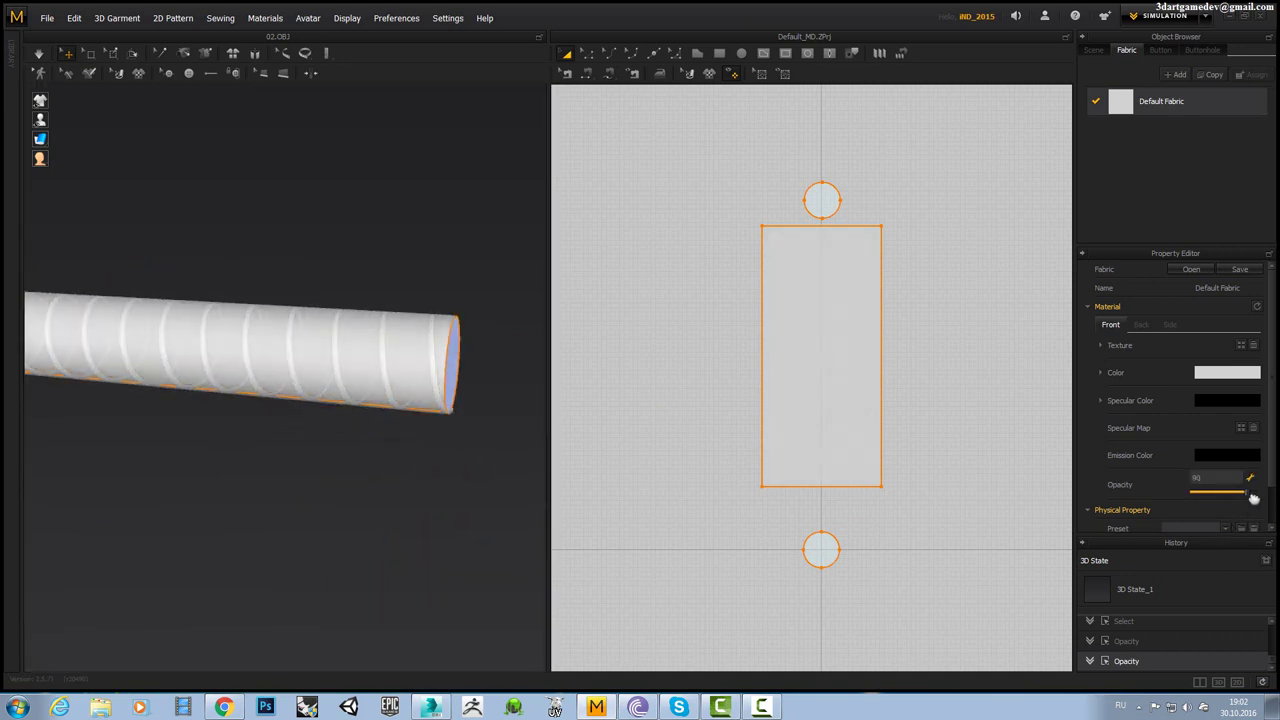
Orbit and zoom the 3D view to inspect the tube's end and long side.
mouse_move(363, 323)
right_down()
mouse_move(383, 277)
mouse_move(372, 387)
right_up()
scroll(373, 385, up, 2)
scroll(400, 381, up, 2)
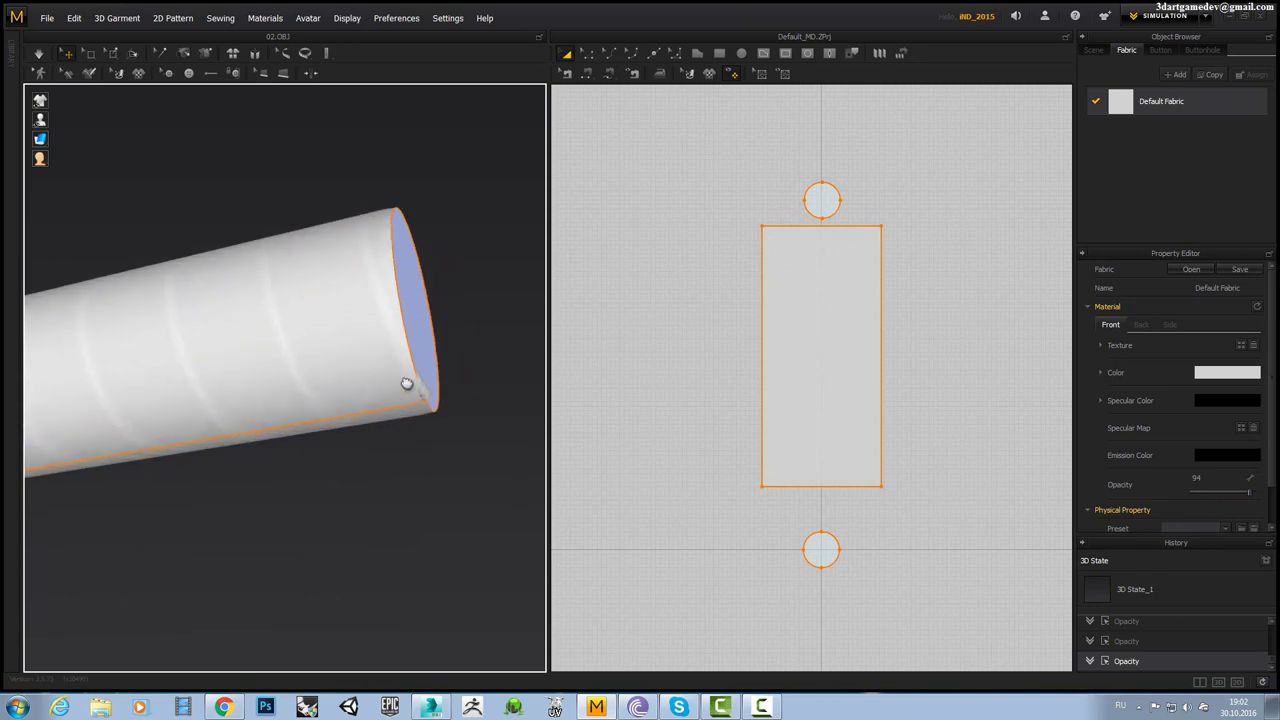
scroll(406, 385, up, 2)
scroll(406, 386, up, 3)
mouse_move(434, 324)
right_down()
mouse_move(423, 343)
mouse_move(445, 337)
mouse_move(306, 266)
mouse_move(386, 303)
right_up()
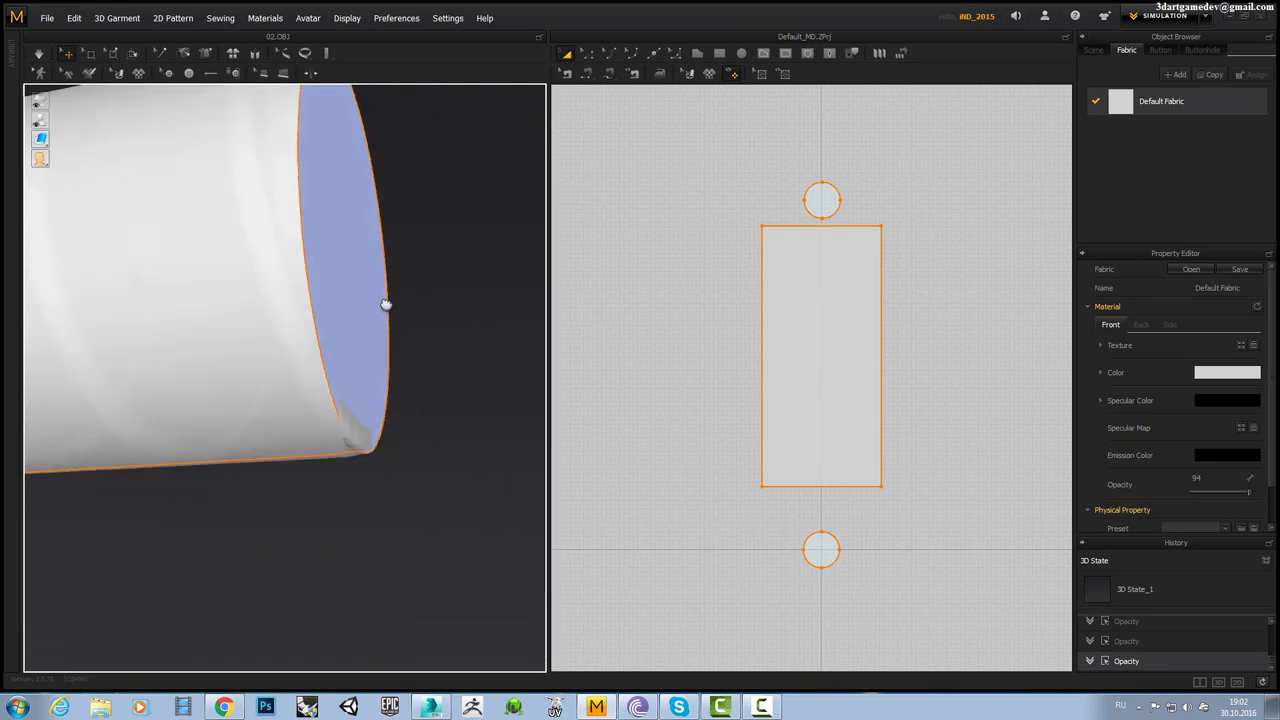
scroll(403, 260, down, 3)
mouse_move(399, 242)
right_down()
mouse_move(251, 274)
mouse_move(251, 234)
mouse_move(243, 354)
mouse_move(215, 407)
mouse_move(248, 245)
right_up()
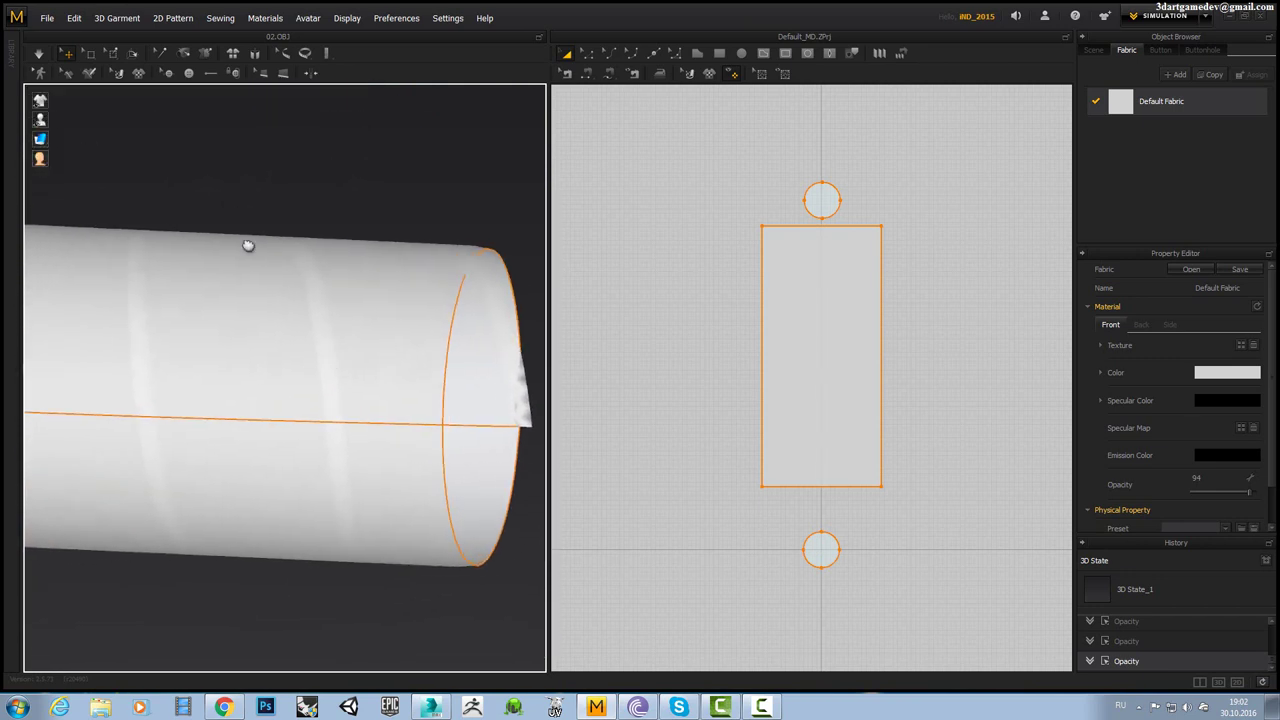
Deselect the tube and mark a chalk stroke on it in the 3D window.
click(104, 92)
scroll(334, 331, up, 2)
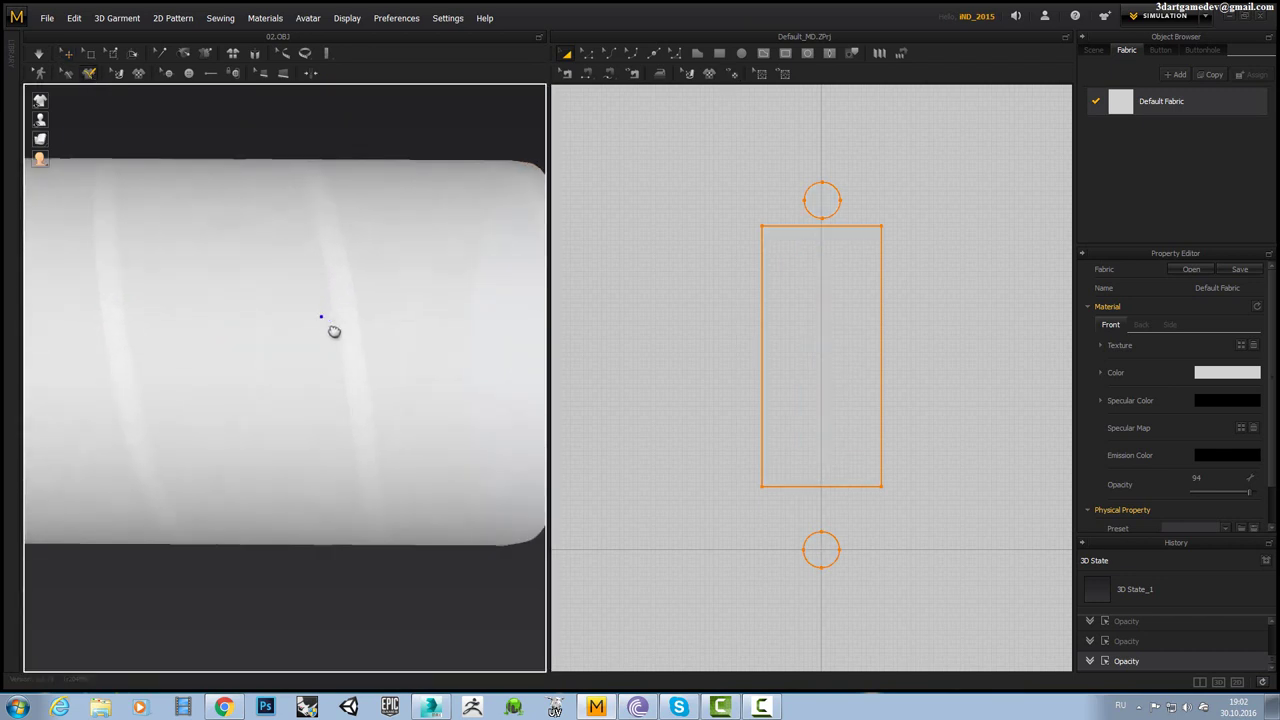
scroll(362, 330, up, 1)
scroll(355, 348, up, 1)
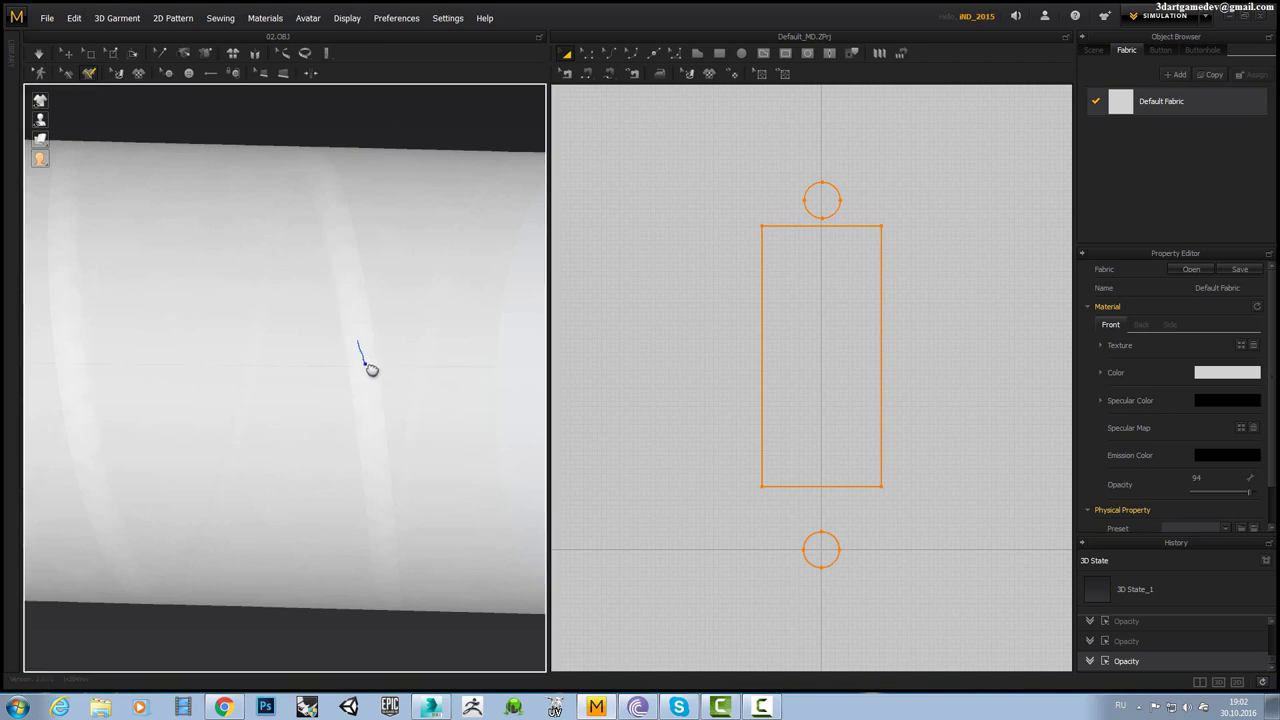
click(229, 354)
right_drag(323, 283, 302, 331)
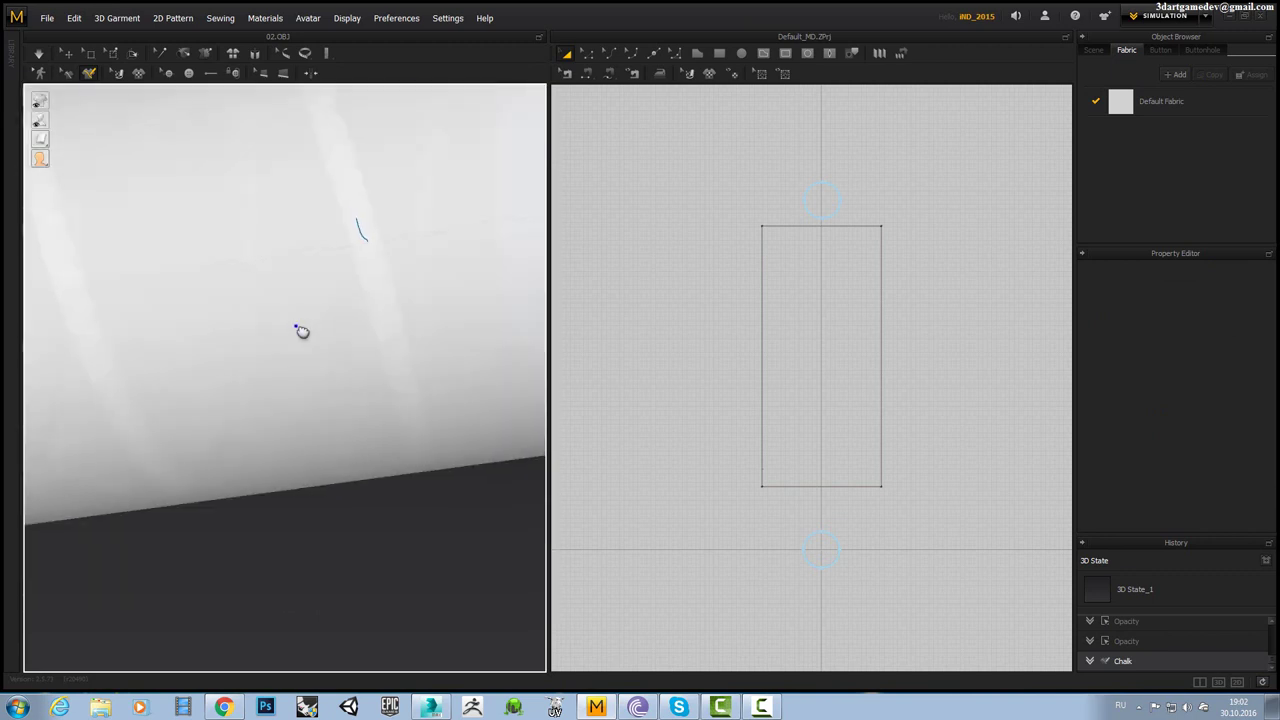
Shift the tube pattern slightly downward in the 2D window.
right_drag(665, 173, 769, 177)
scroll(934, 349, up, 5)
scroll(780, 429, up, 2)
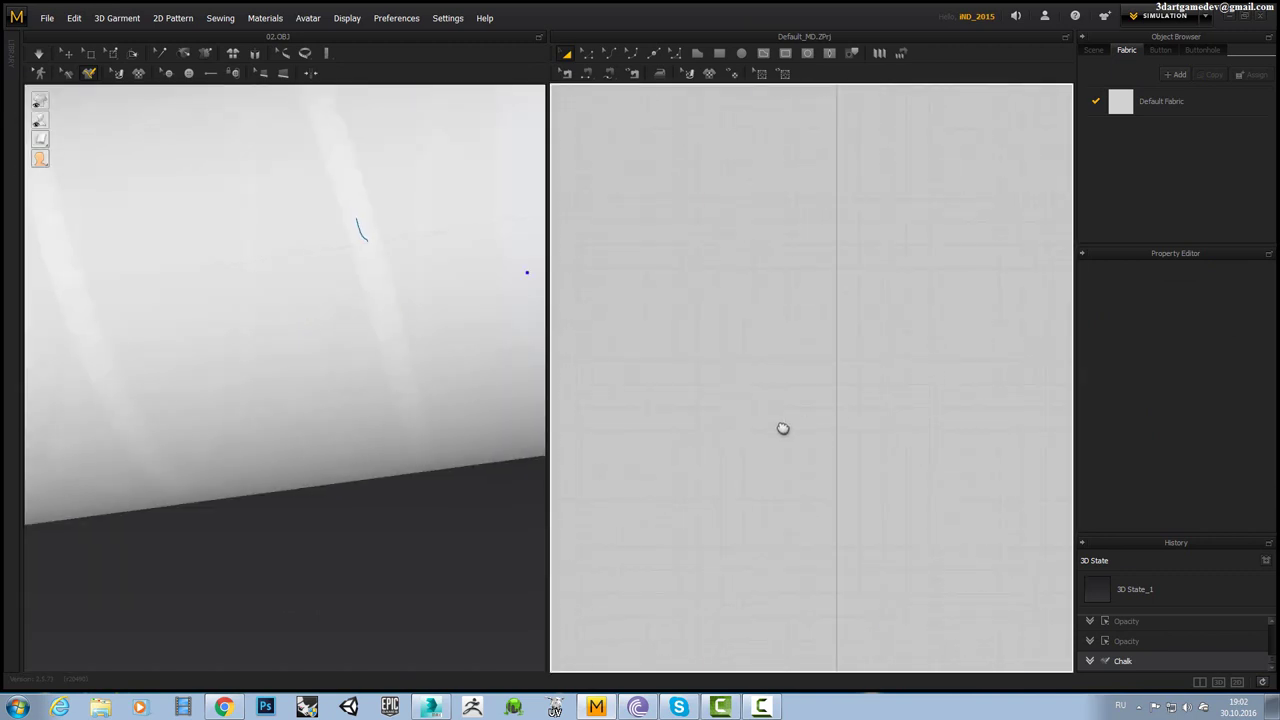
scroll(875, 163, up, 2)
right_drag(684, 494, 740, 138)
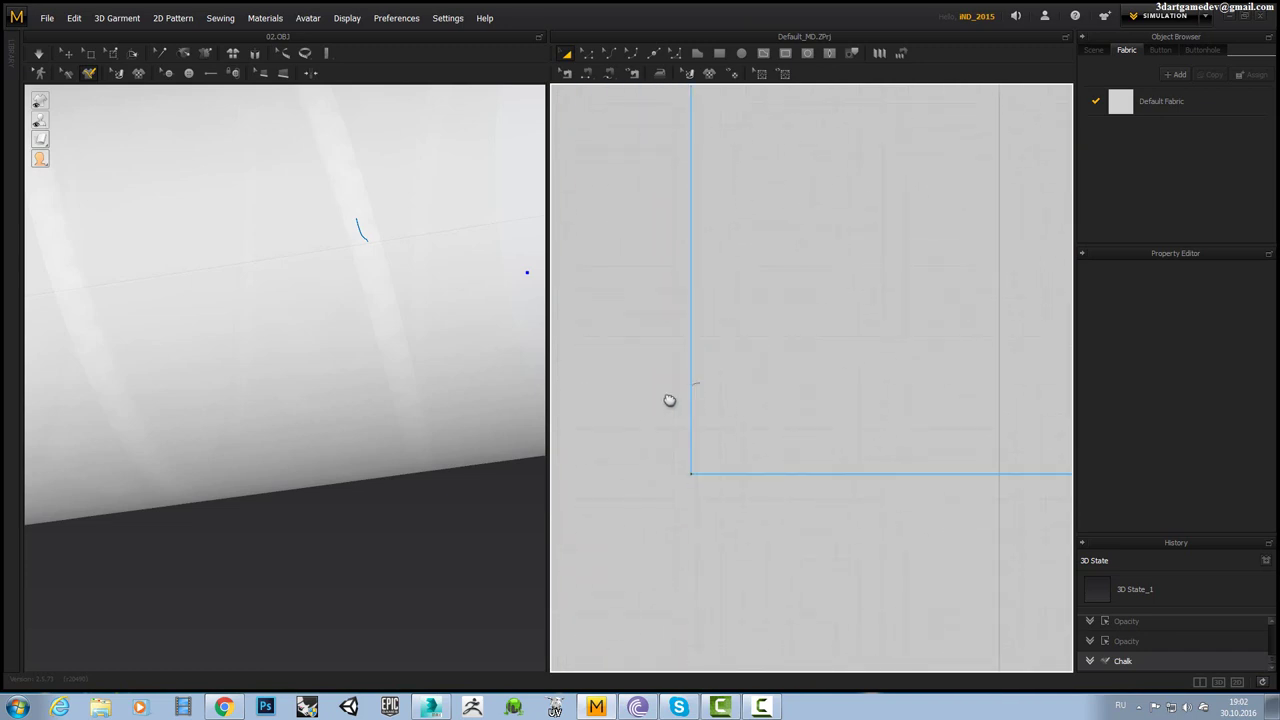
right_drag(393, 345, 455, 372)
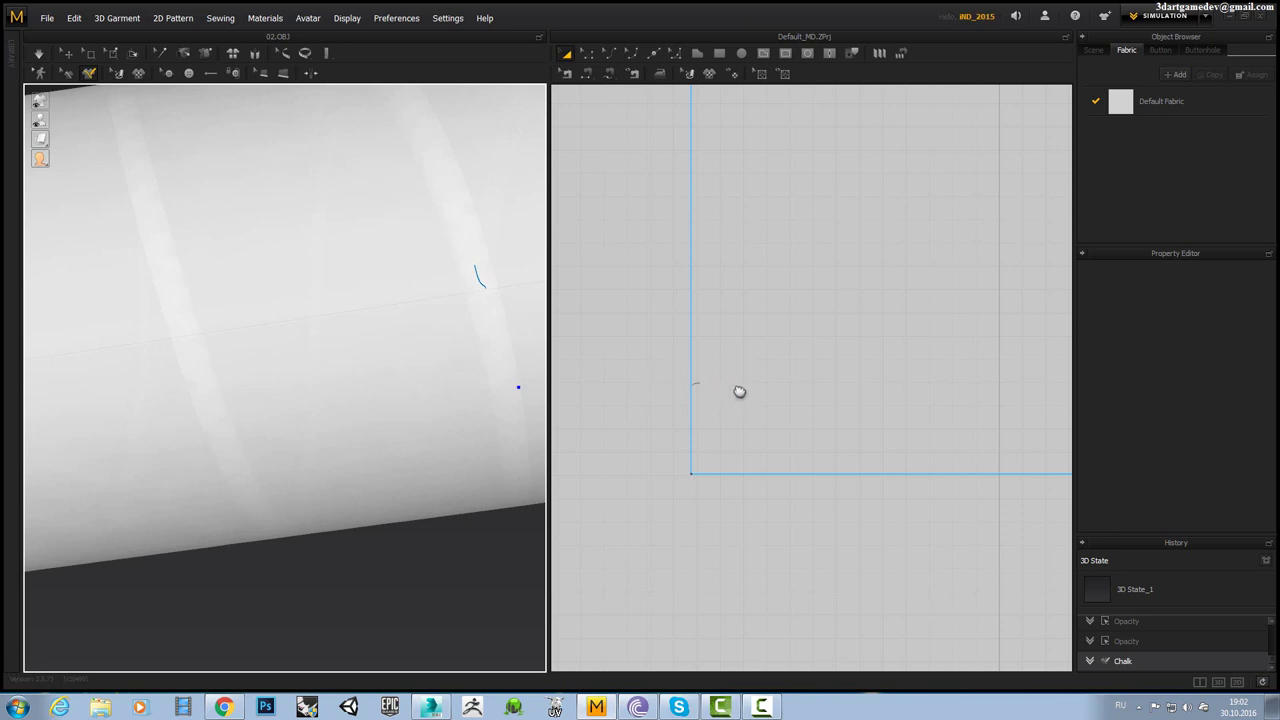
drag(691, 392, 689, 403)
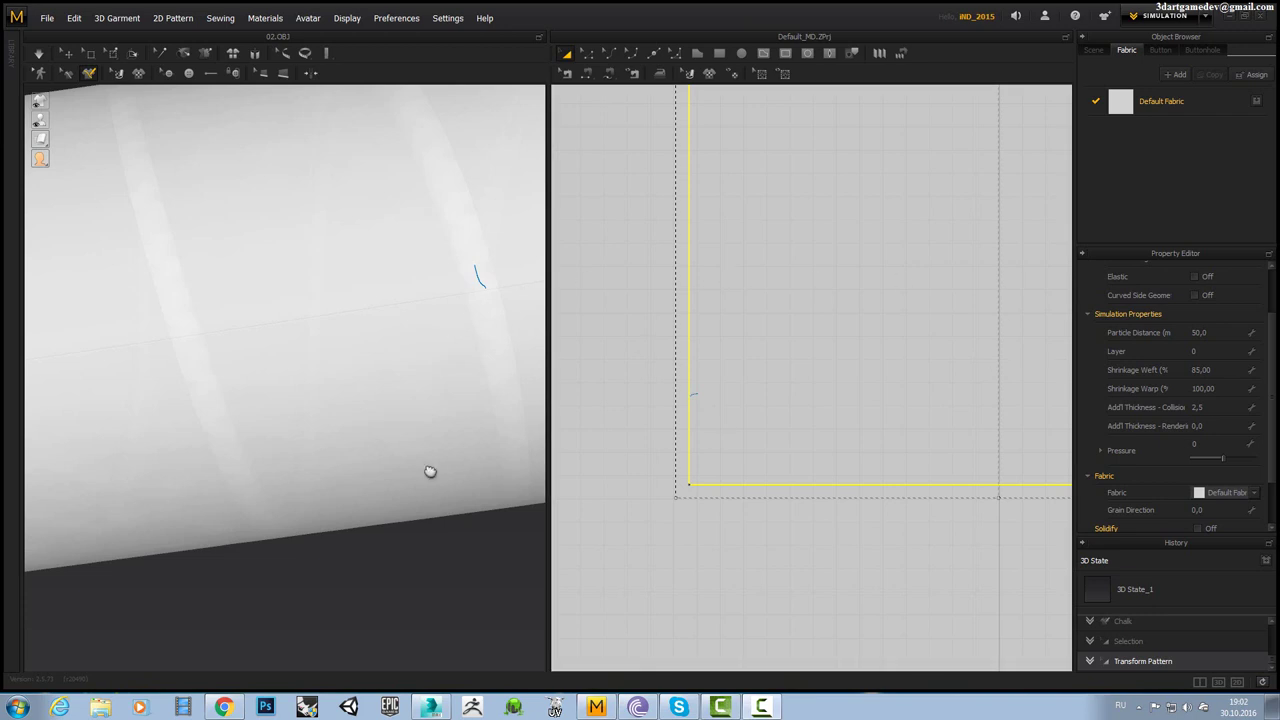
Draw a chalk line down the tube surface in 3D.
right_drag(289, 497, 349, 466)
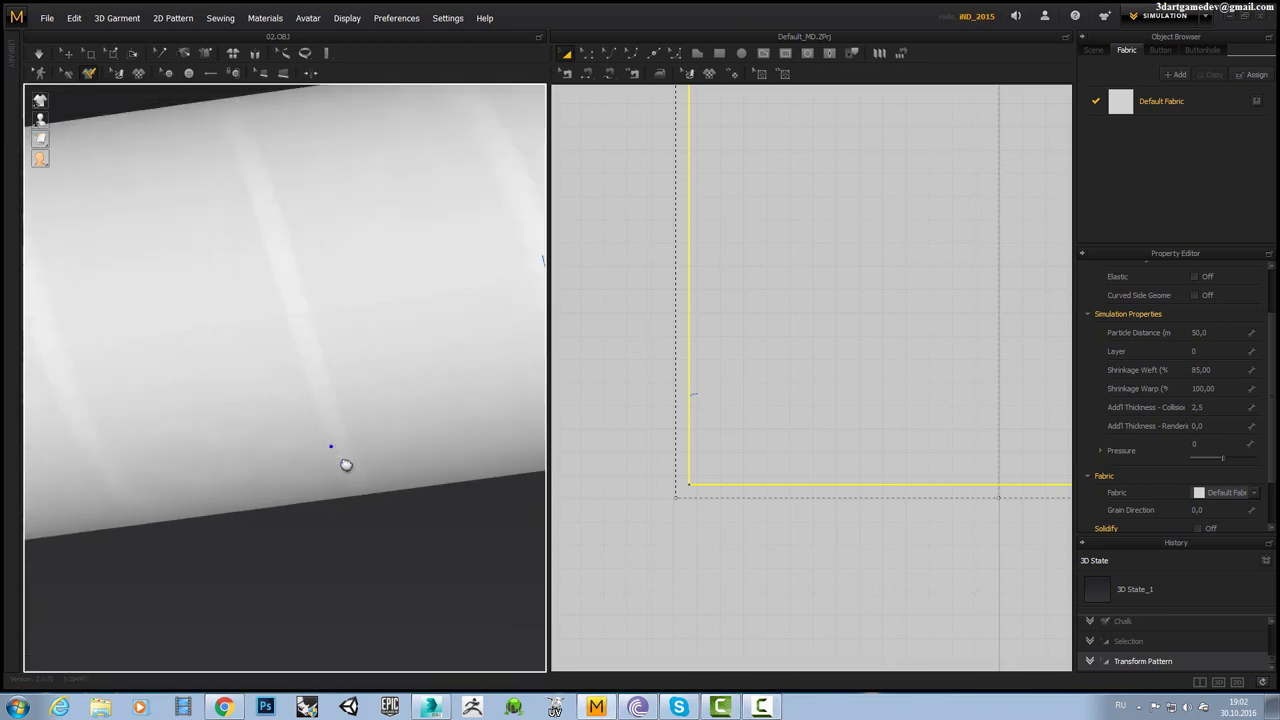
scroll(345, 465, down, 1)
scroll(318, 370, up, 2)
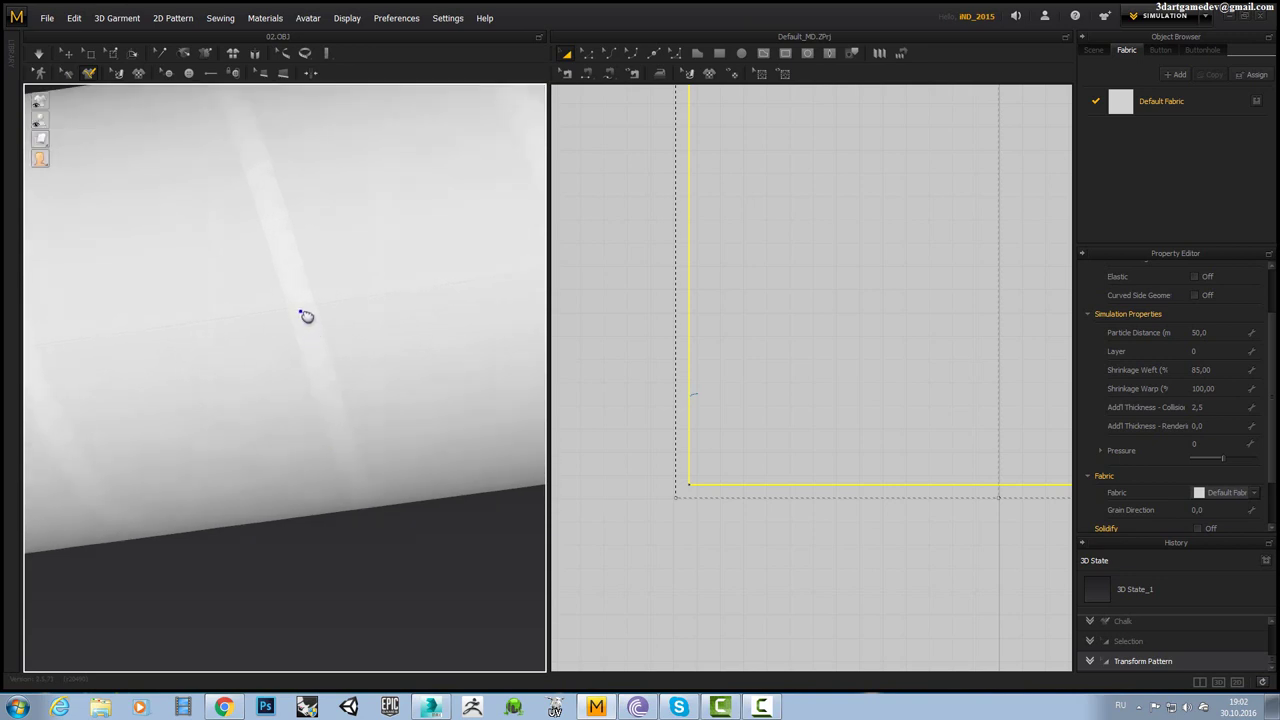
click(301, 313)
key(Return)
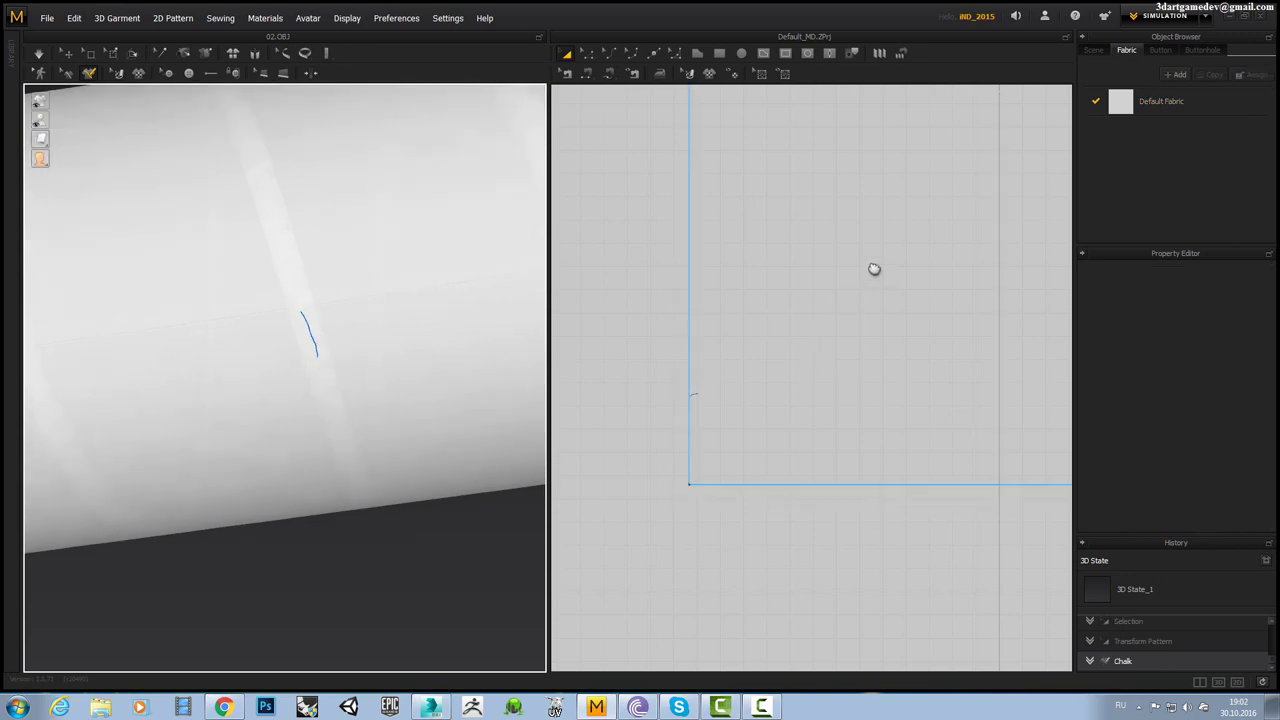
Start a horizontal internal line at the pattern's left edge.
right_drag(871, 268, 743, 340)
scroll(743, 340, down, 3)
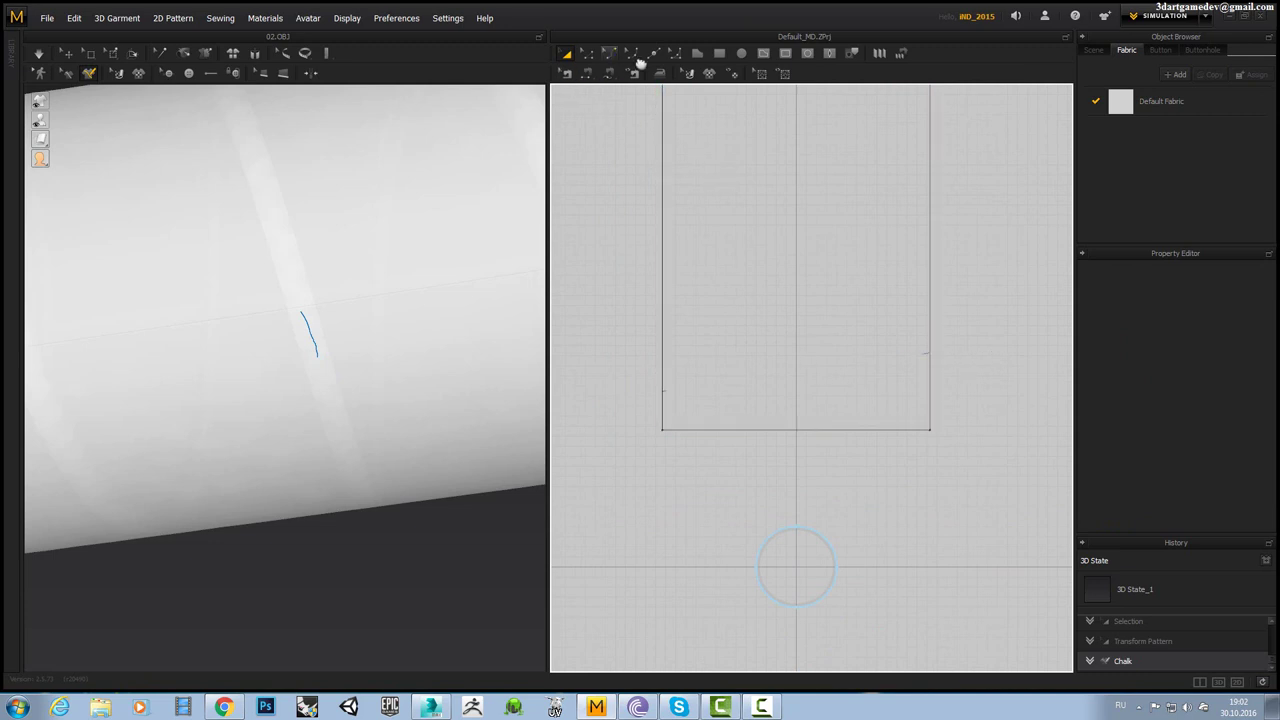
click(763, 53)
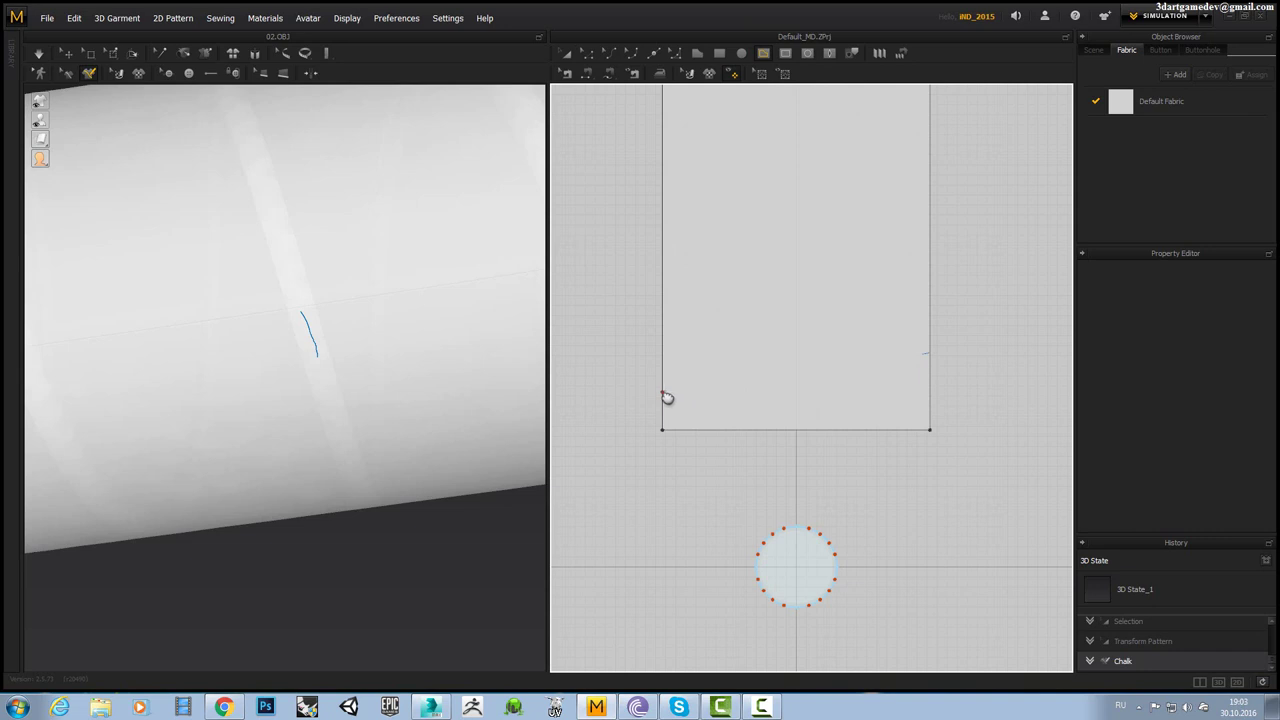
click(662, 392)
End the internal line at the right edge, creating a 2661.7 mm fold, and select it.
click(801, 459)
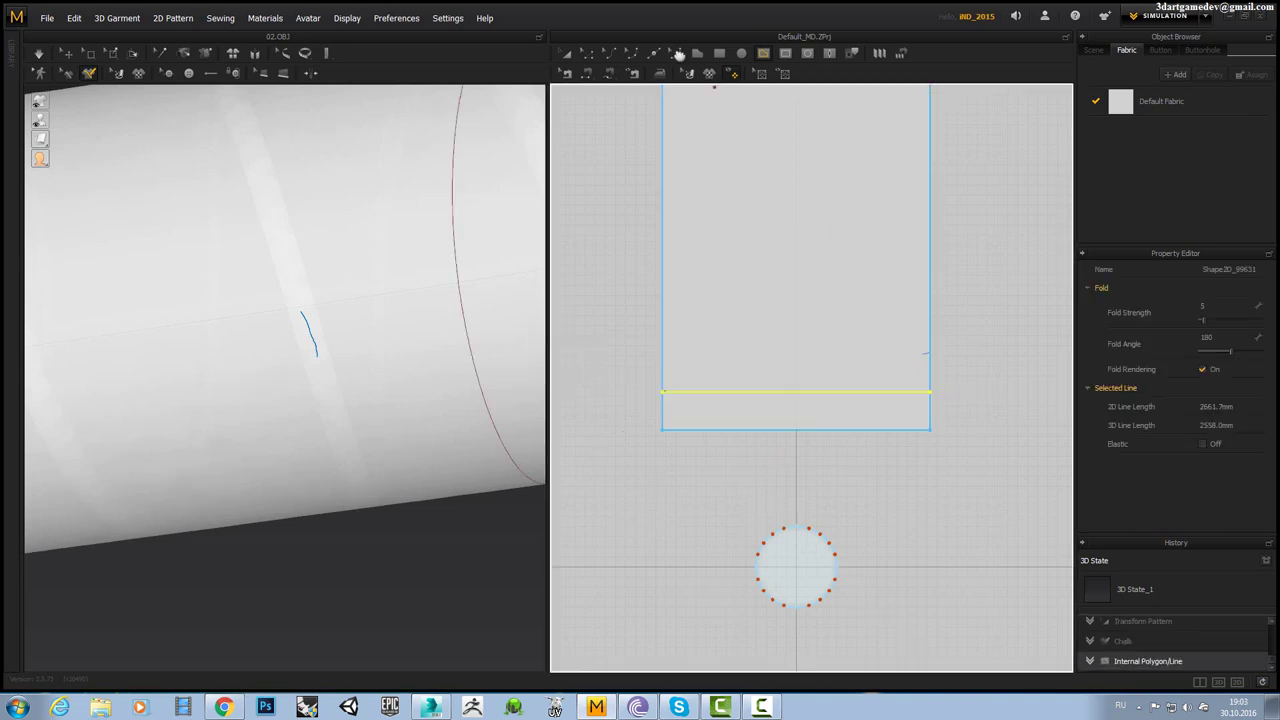
click(589, 55)
scroll(963, 393, up, 5)
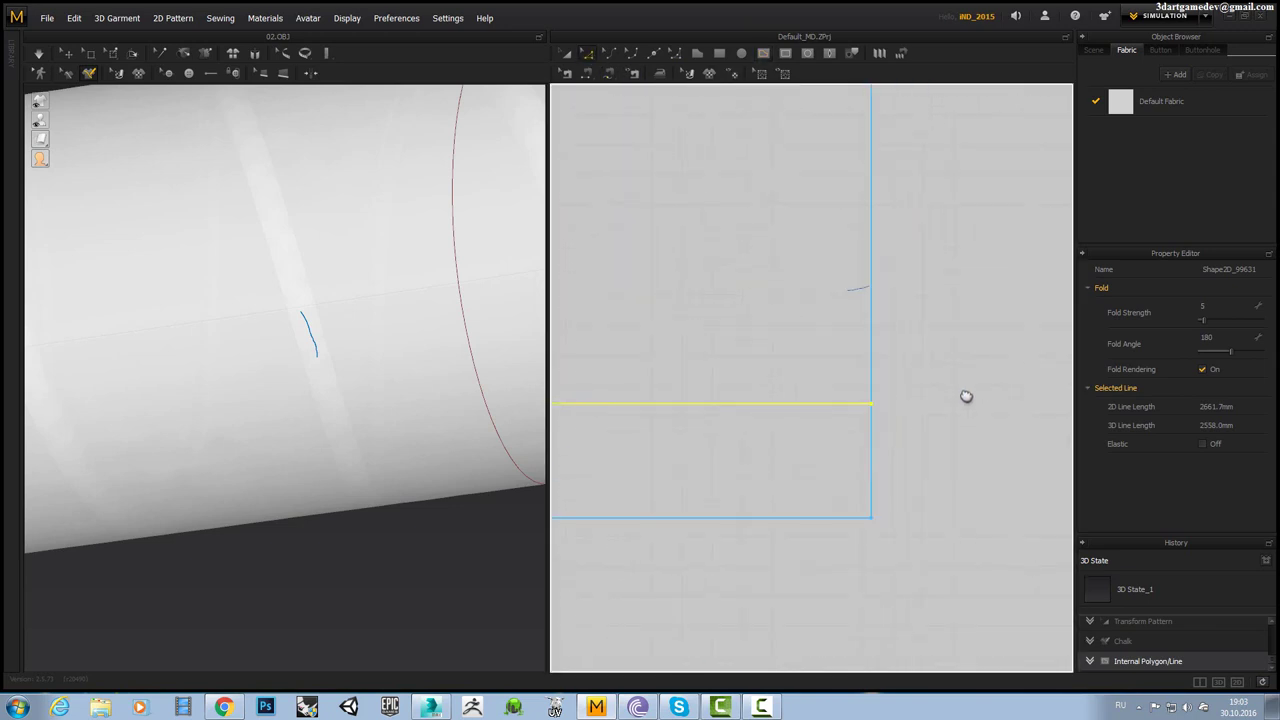
click(844, 410)
scroll(814, 363, down, 5)
scroll(760, 417, up, 5)
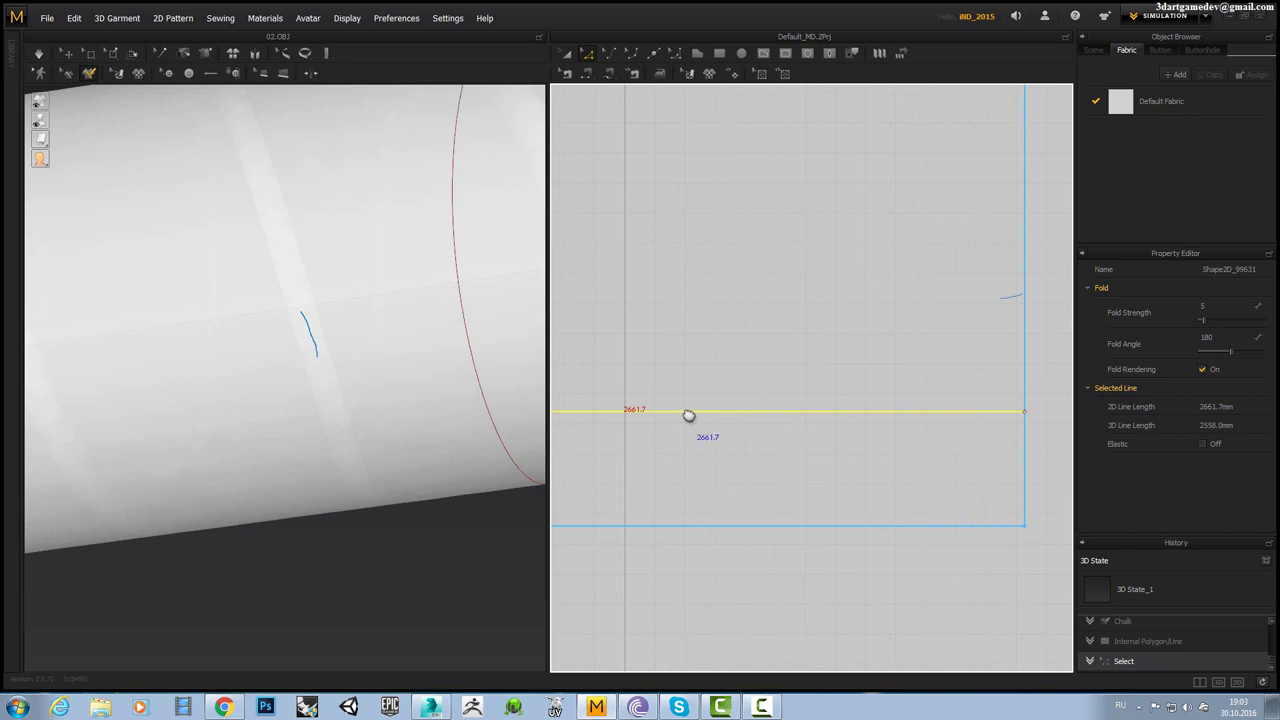
Drag a trial copy of the fold about 312 mm upward, then dismiss the paste options.
drag(686, 414, 650, 301)
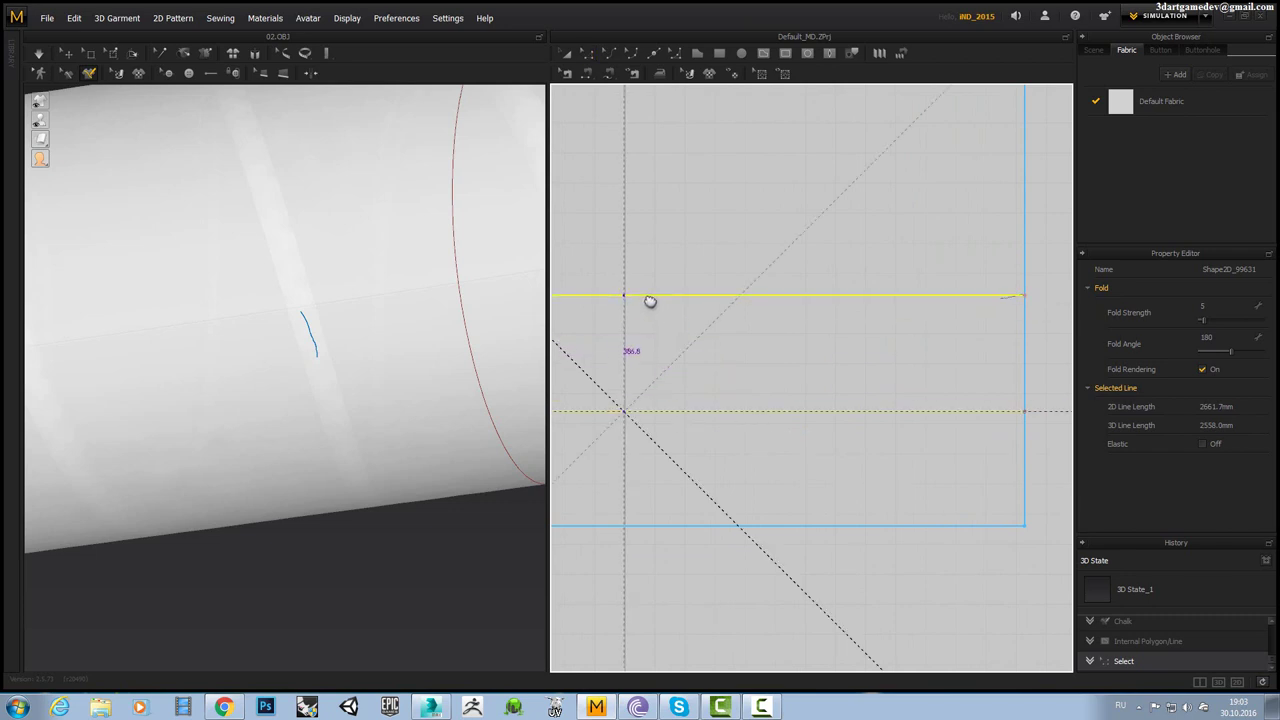
drag(649, 301, 677, 336)
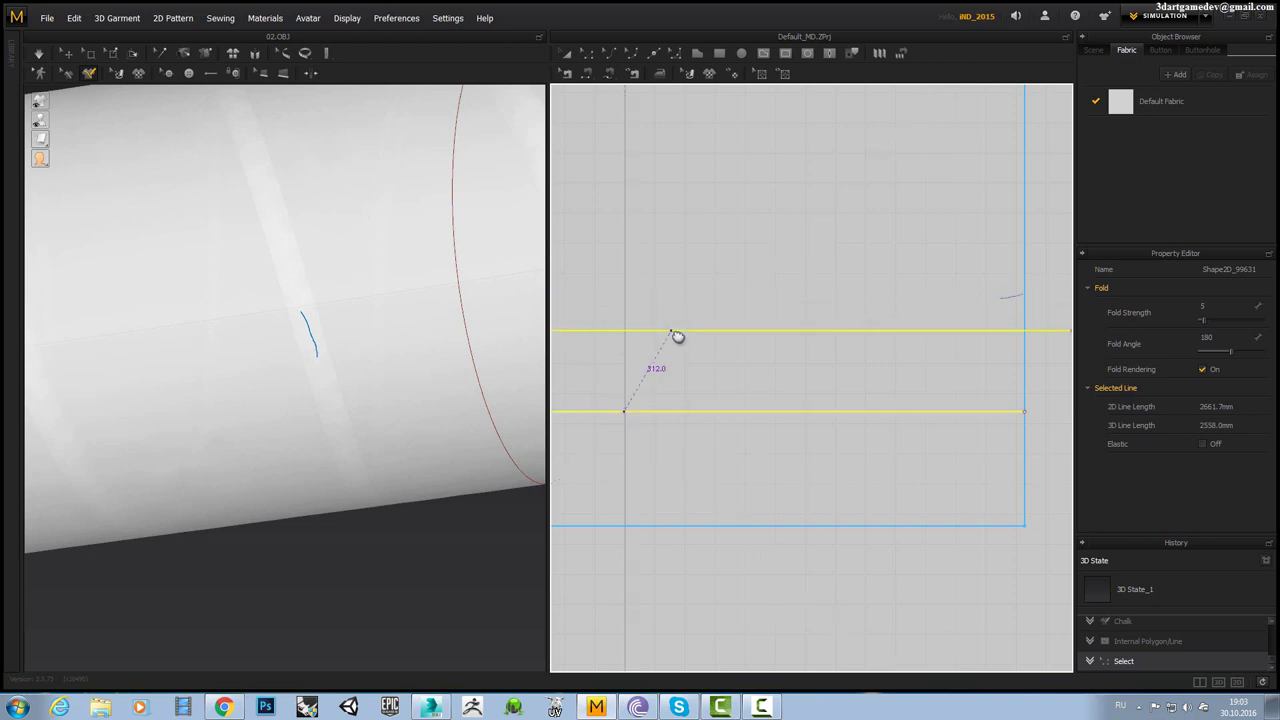
right_drag(677, 336, 672, 332)
click(658, 364)
scroll(360, 386, up, 1)
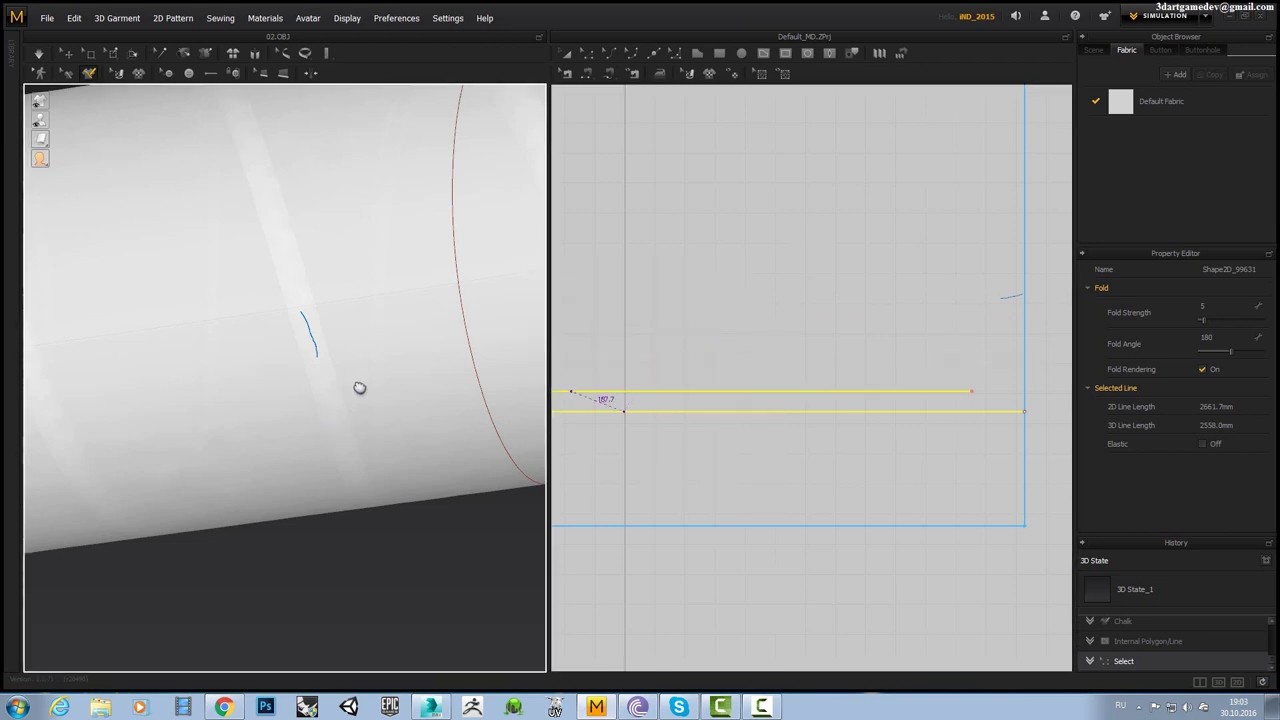
scroll(389, 446, up, 2)
scroll(383, 427, up, 2)
scroll(383, 427, down, 3)
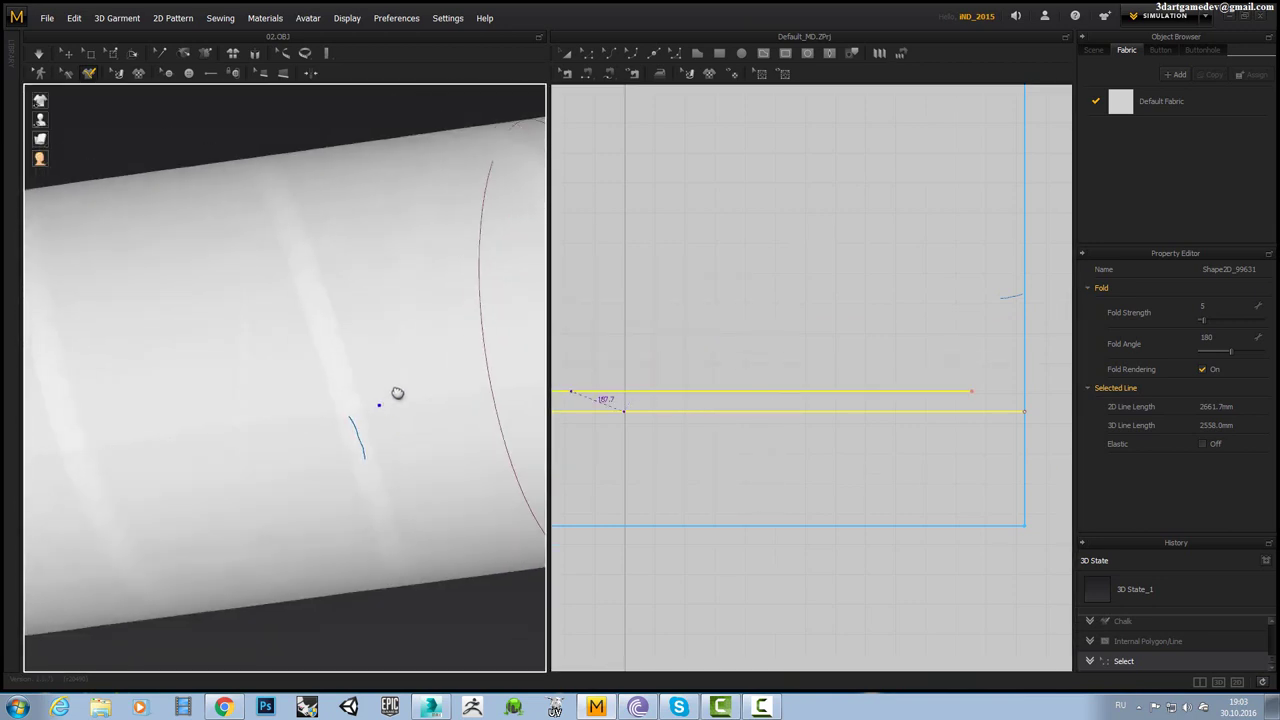
Cancel the trial copy and zoom out to show the whole tube pattern.
right_click(722, 432)
click(673, 367)
scroll(700, 368, up, 2)
scroll(709, 364, up, 2)
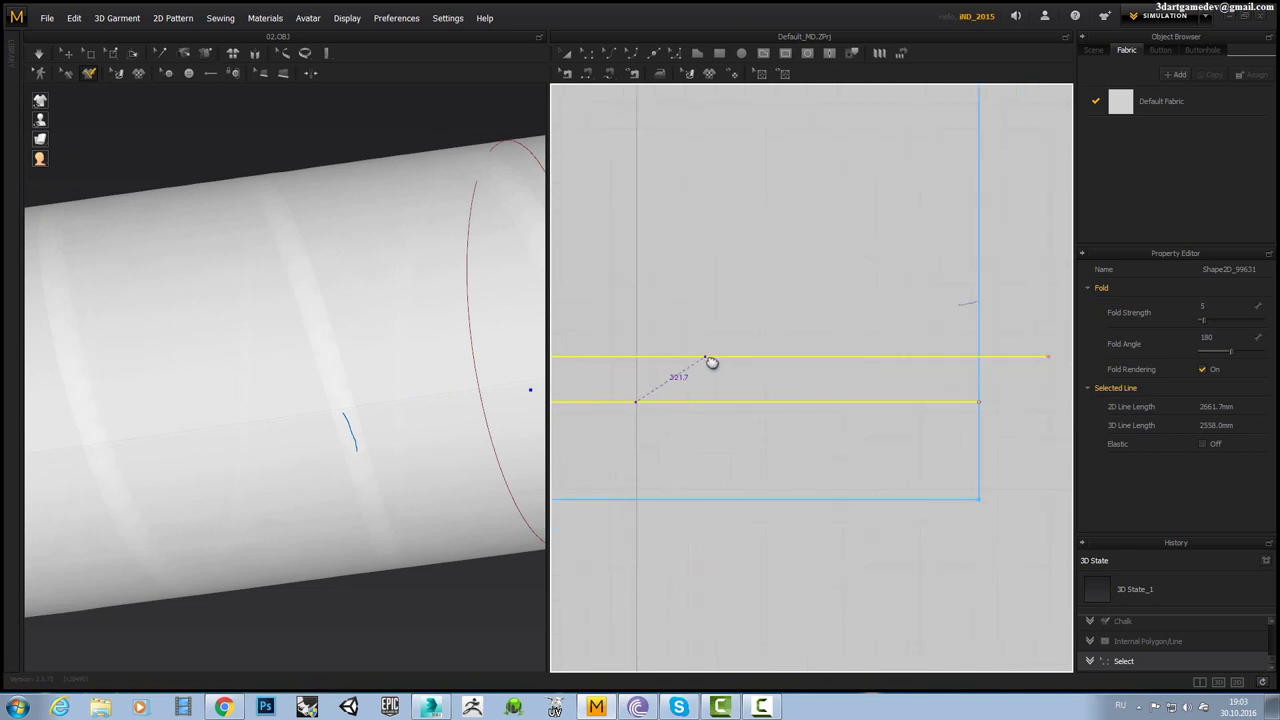
scroll(798, 337, up, 2)
scroll(798, 337, up, 2)
scroll(797, 326, down, 4)
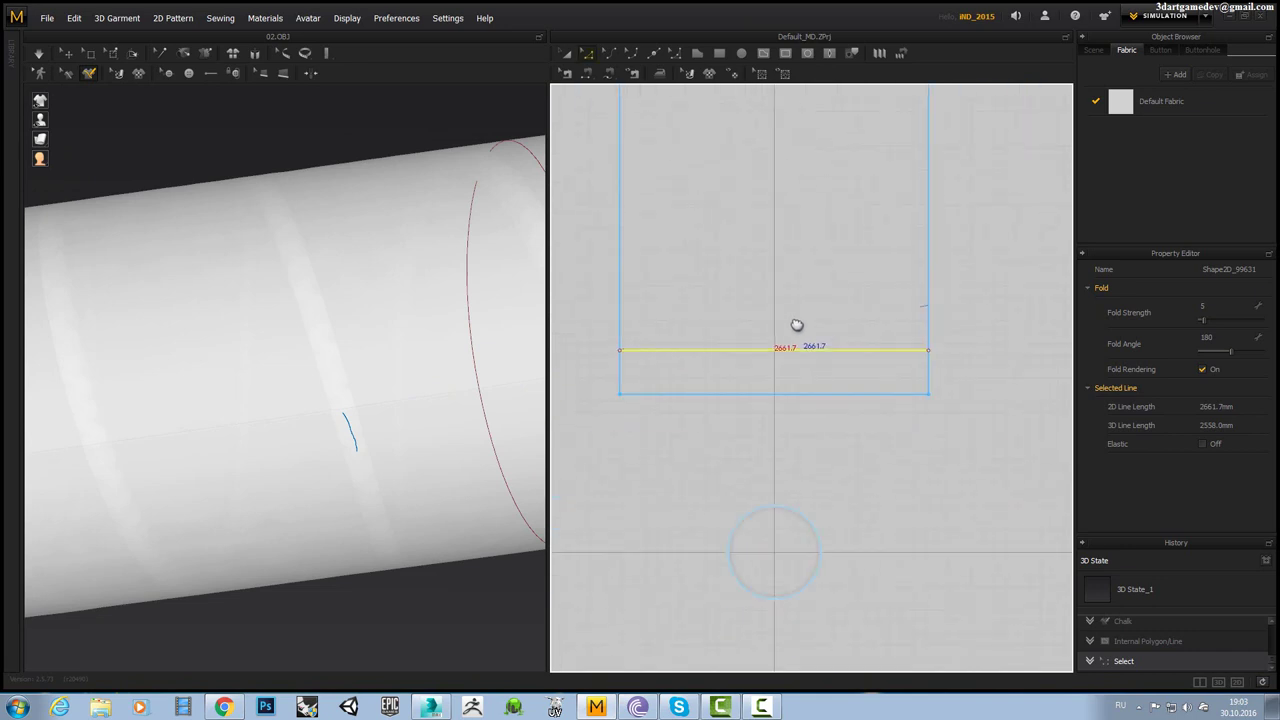
scroll(797, 326, down, 3)
middle_drag(817, 263, 816, 376)
scroll(816, 376, up, 2)
Offset the bottom fold line as 12 internal lines spaced 390 mm apart.
right_click(814, 452)
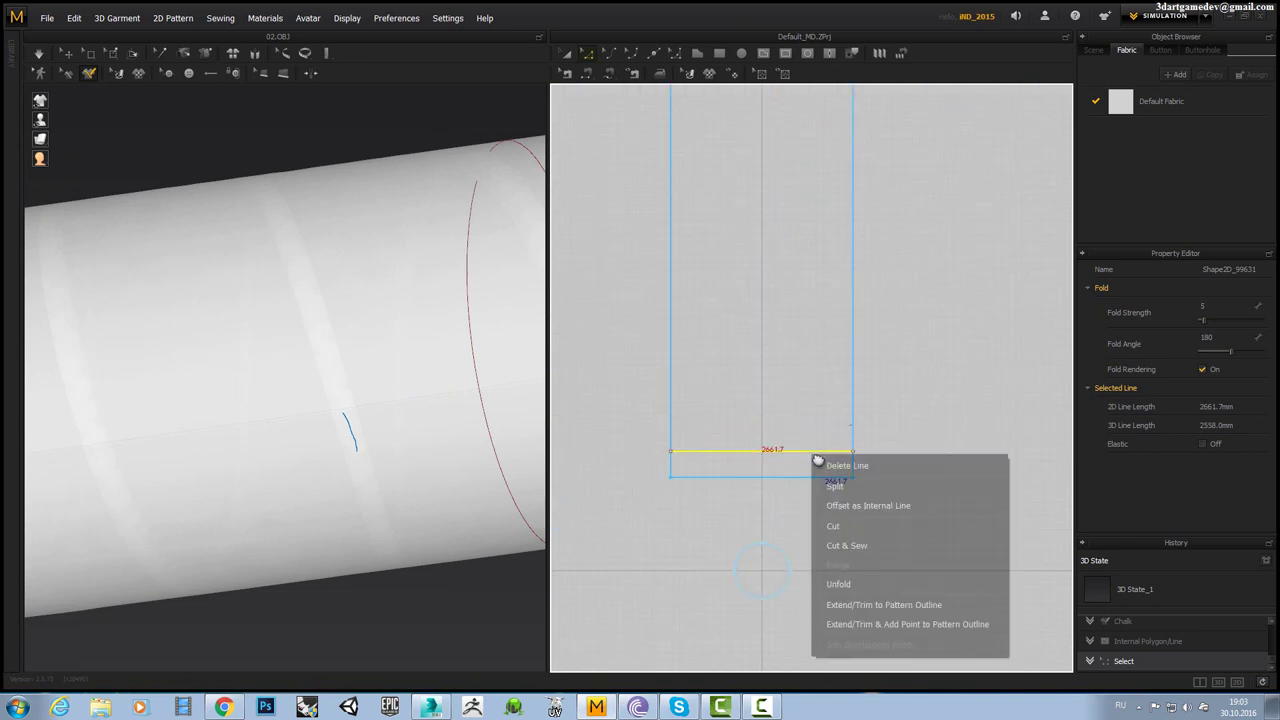
click(905, 507)
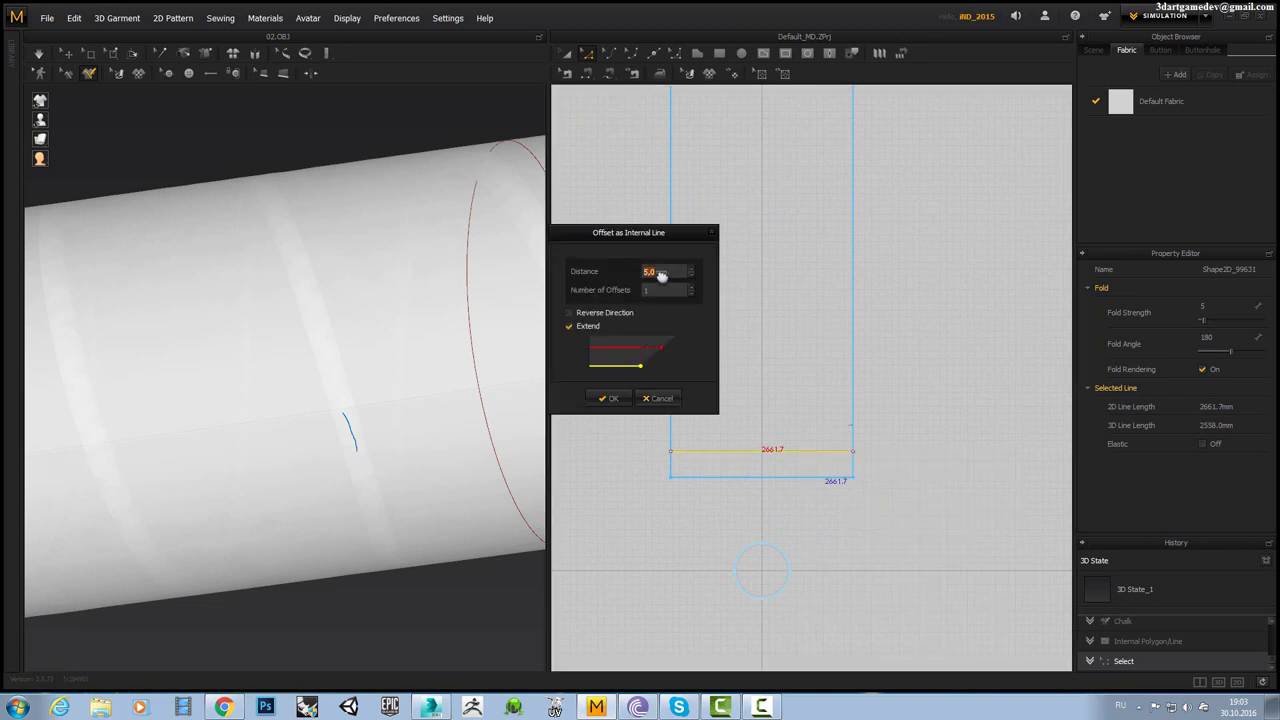
text(390)
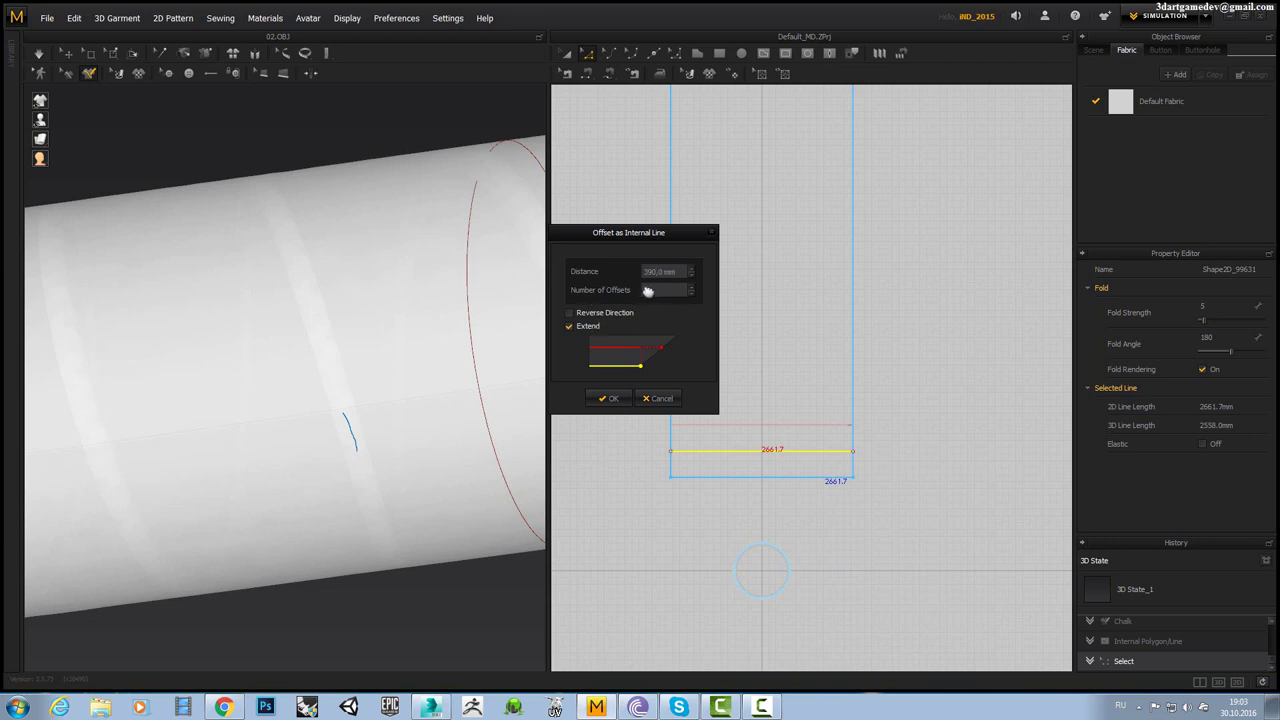
text(12)
key(Return)
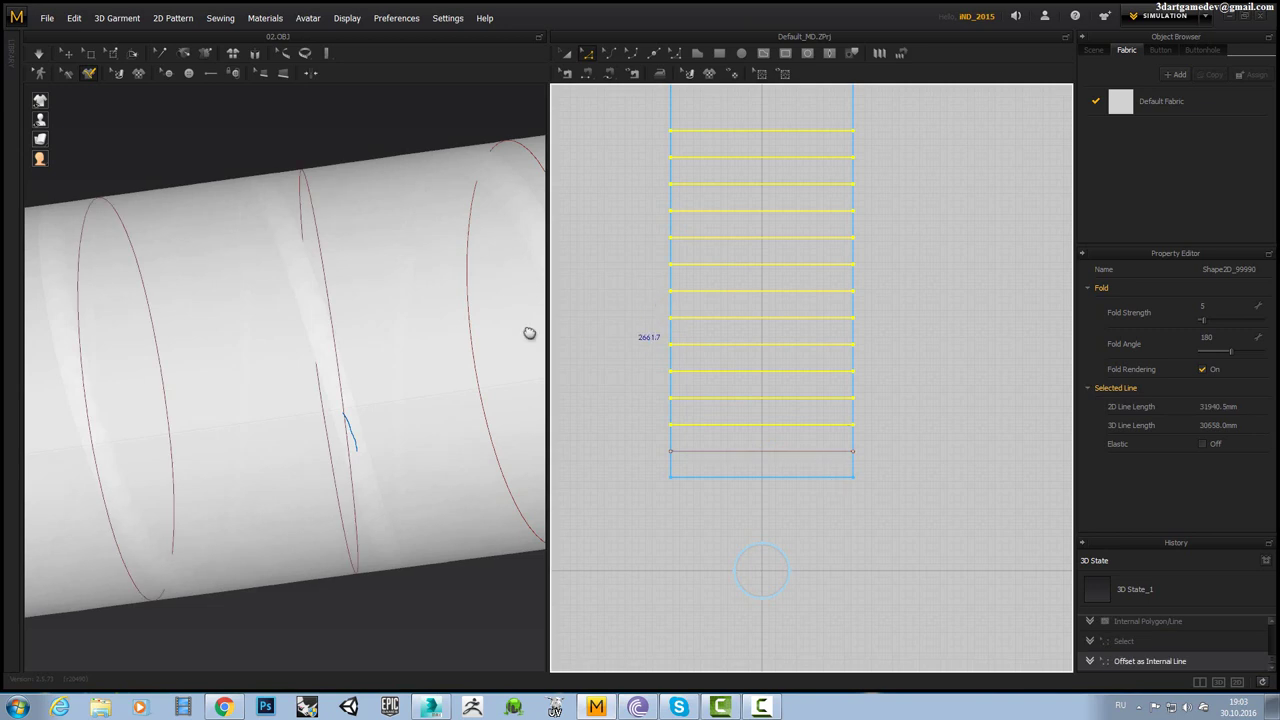
Orbit and zoom the 3D view to inspect the new rings along the cylinder.
right_drag(297, 289, 320, 314)
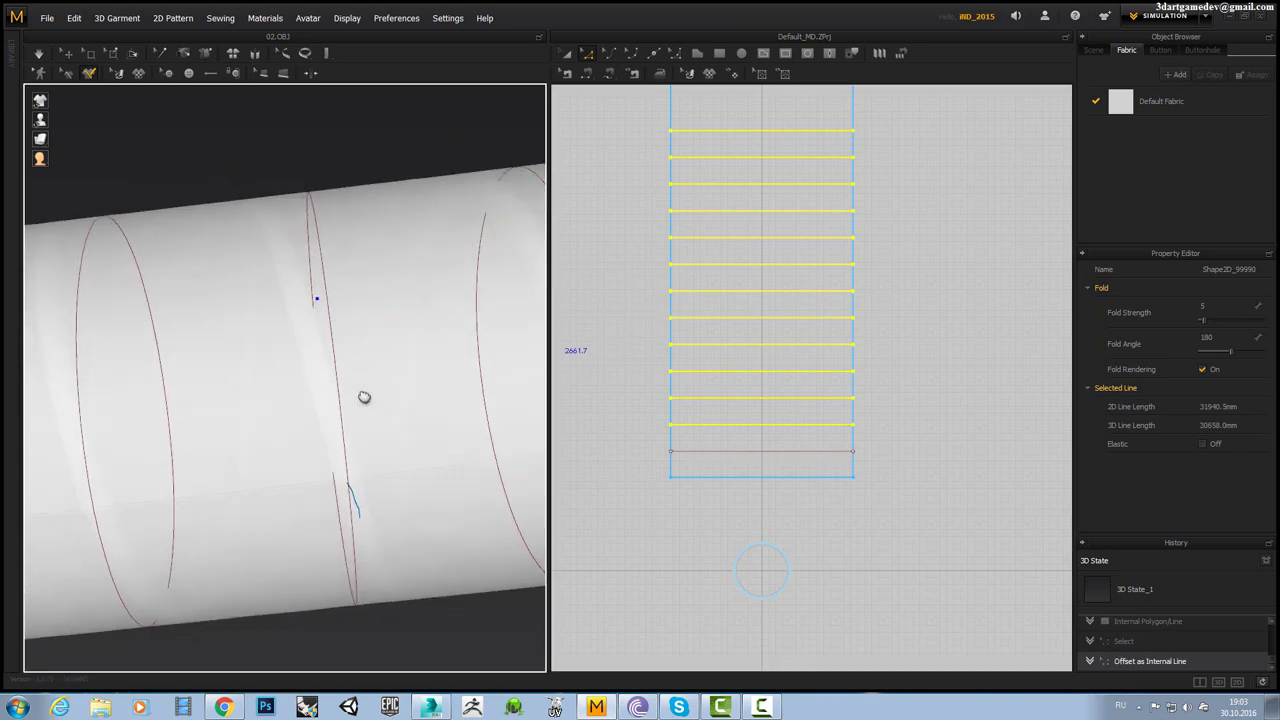
mouse_move(363, 397)
right_down()
mouse_move(297, 401)
mouse_move(280, 429)
mouse_move(277, 354)
mouse_move(250, 415)
mouse_move(349, 335)
right_up()
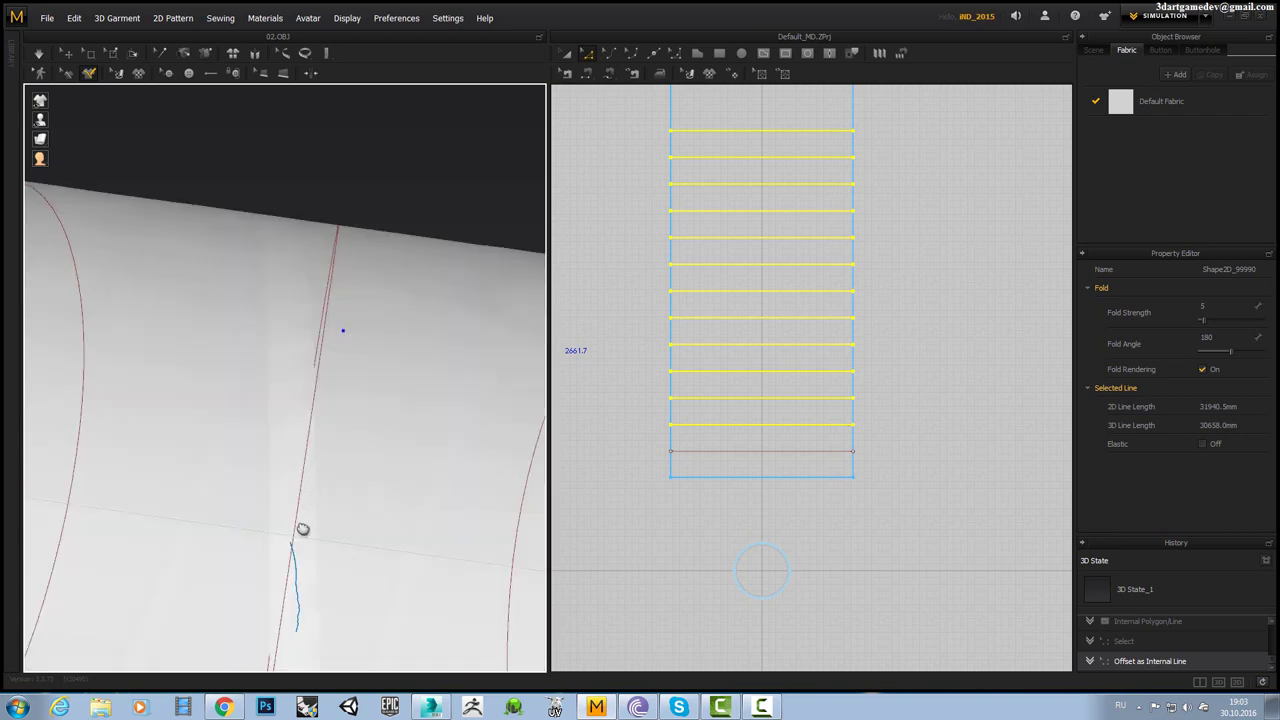
mouse_move(302, 529)
right_down()
mouse_move(351, 440)
mouse_move(400, 449)
mouse_move(314, 420)
mouse_move(280, 431)
mouse_move(231, 554)
mouse_move(297, 417)
right_up()
scroll(277, 434, up, 2)
scroll(274, 451, up, 2)
scroll(294, 418, up, 2)
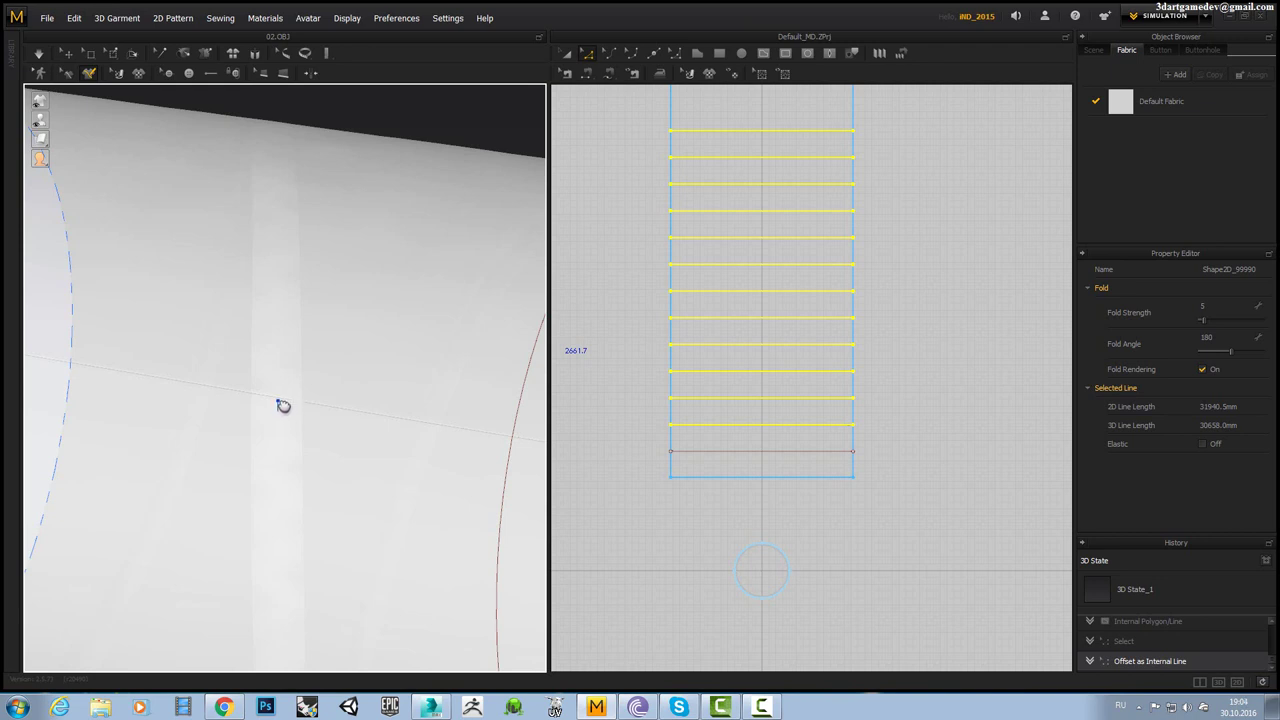
Clear the fold-line selection and pan the pattern view across the red lines.
click(700, 397)
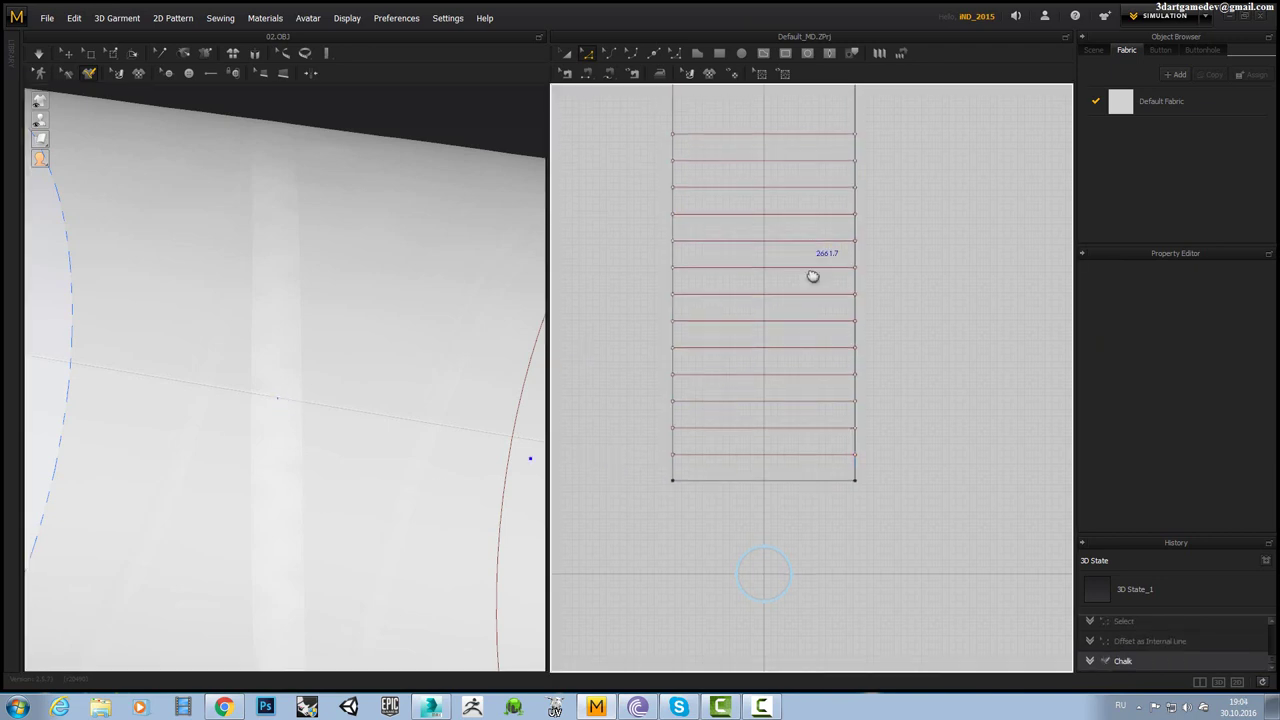
right_drag(811, 277, 813, 485)
scroll(840, 418, up, 4)
right_drag(654, 414, 929, 354)
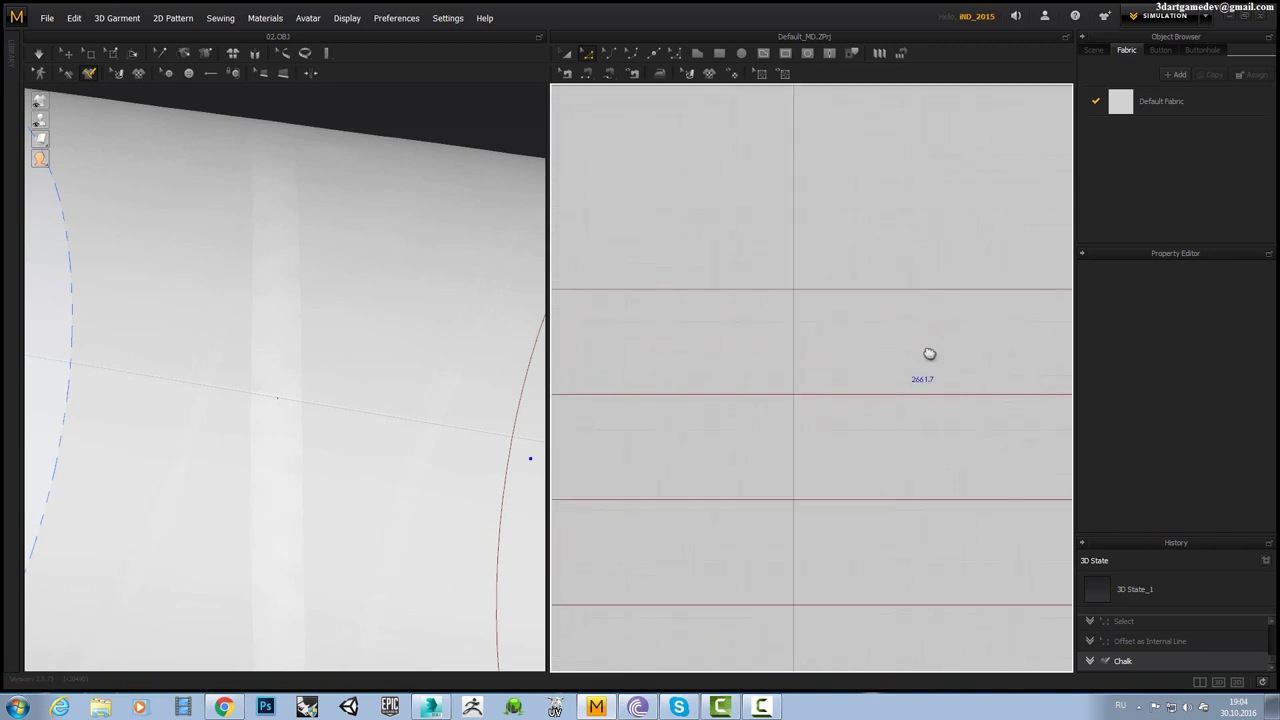
right_drag(750, 351, 914, 360)
scroll(905, 358, up, 4)
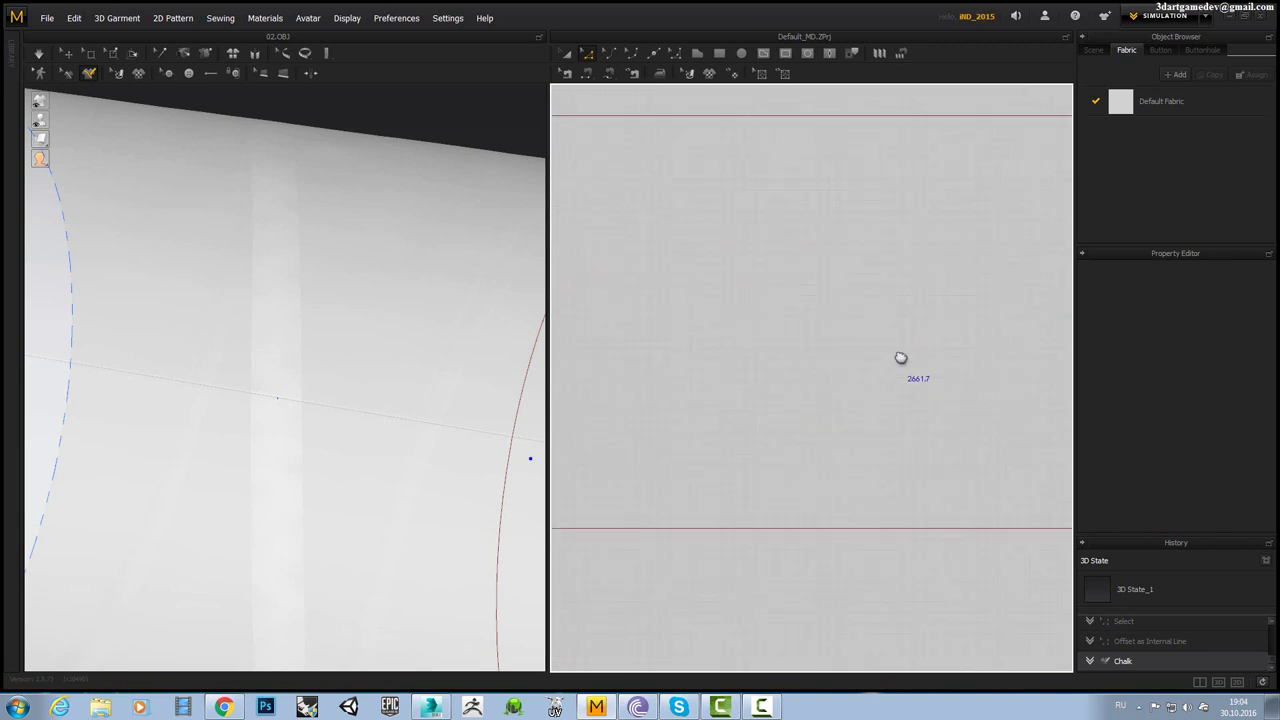
scroll(895, 350, down, 8)
scroll(893, 344, up, 3)
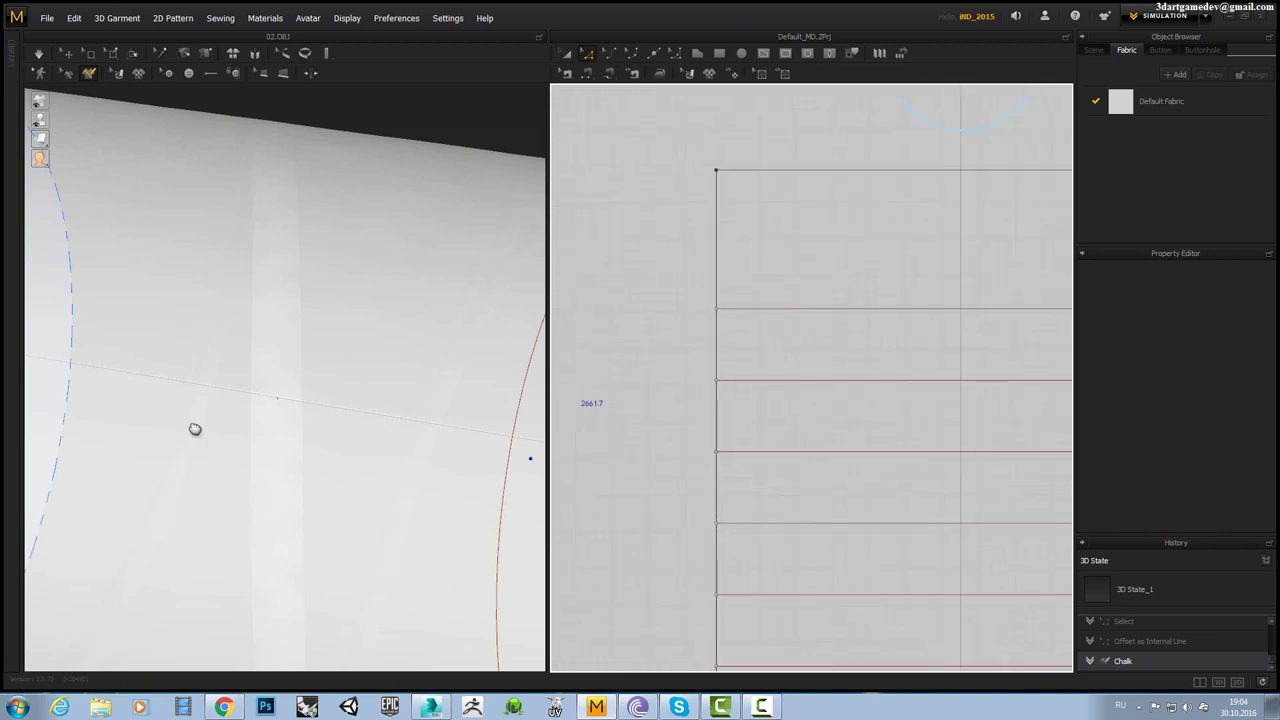
Draw a short chalk line down the cylinder surface, then view it side-on.
click(277, 400)
drag(288, 494, 289, 511)
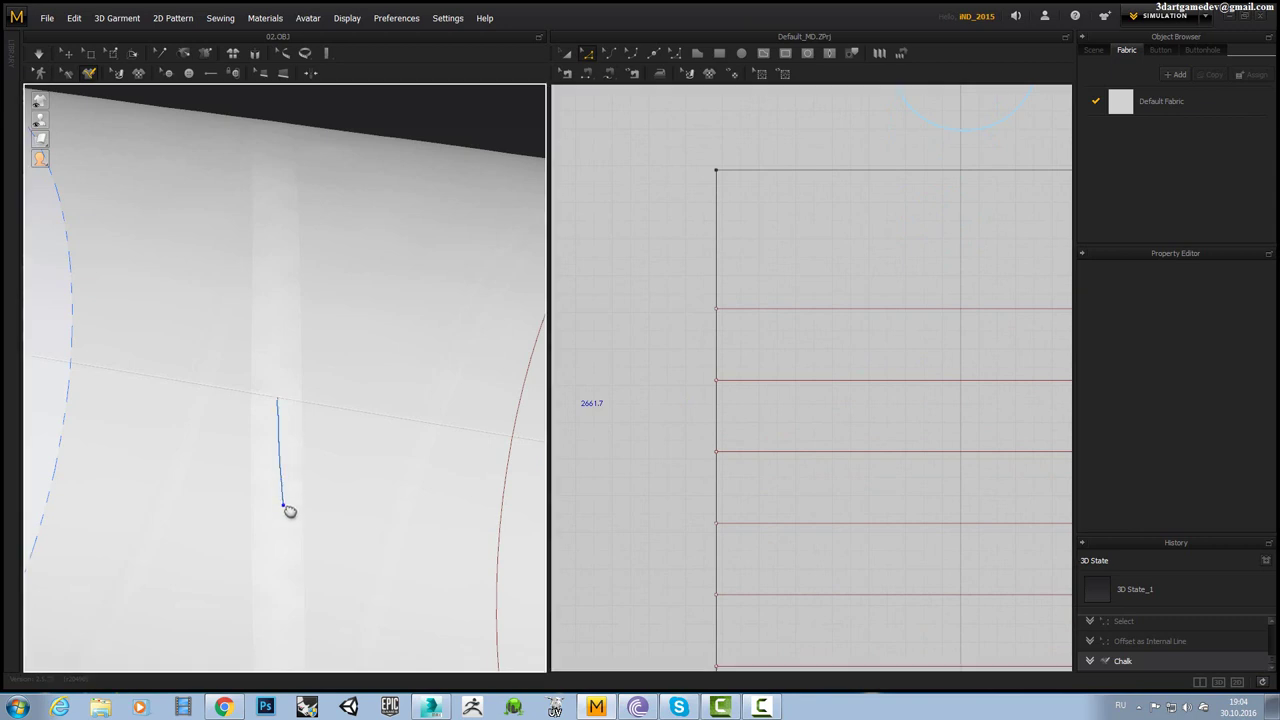
key(Return)
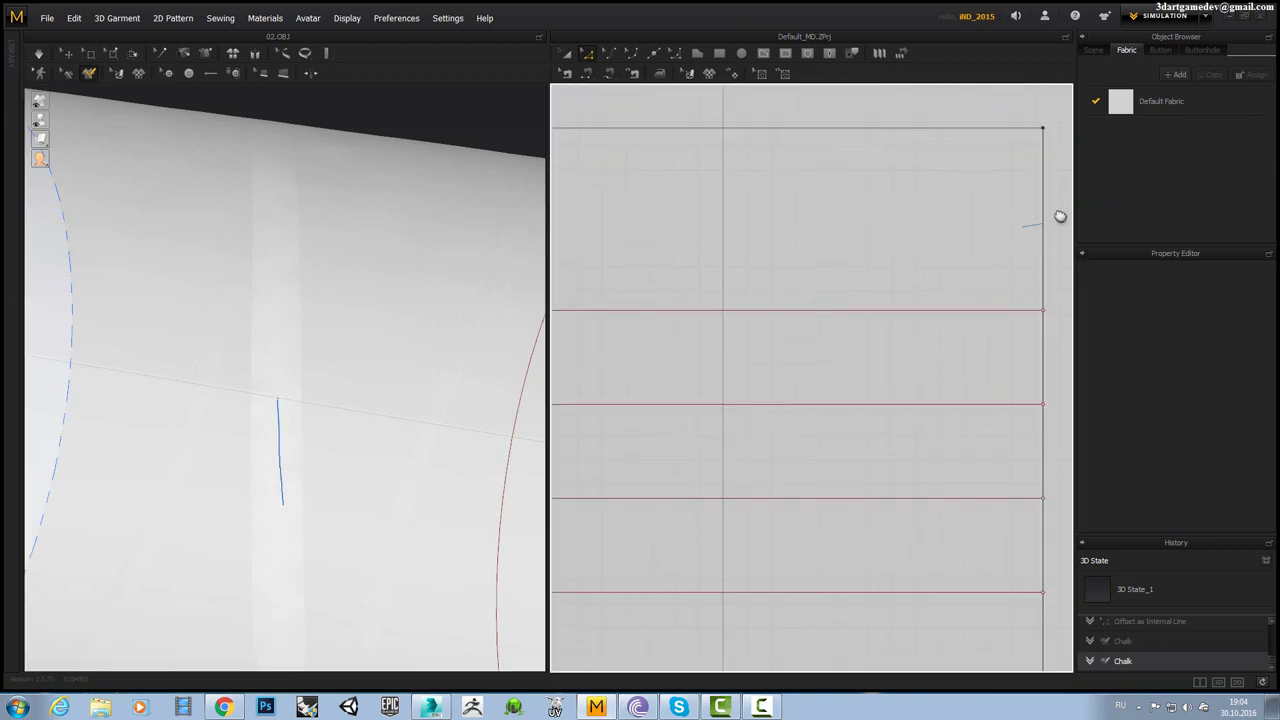
scroll(990, 237, up, 1)
scroll(971, 251, down, 5)
scroll(966, 243, down, 2)
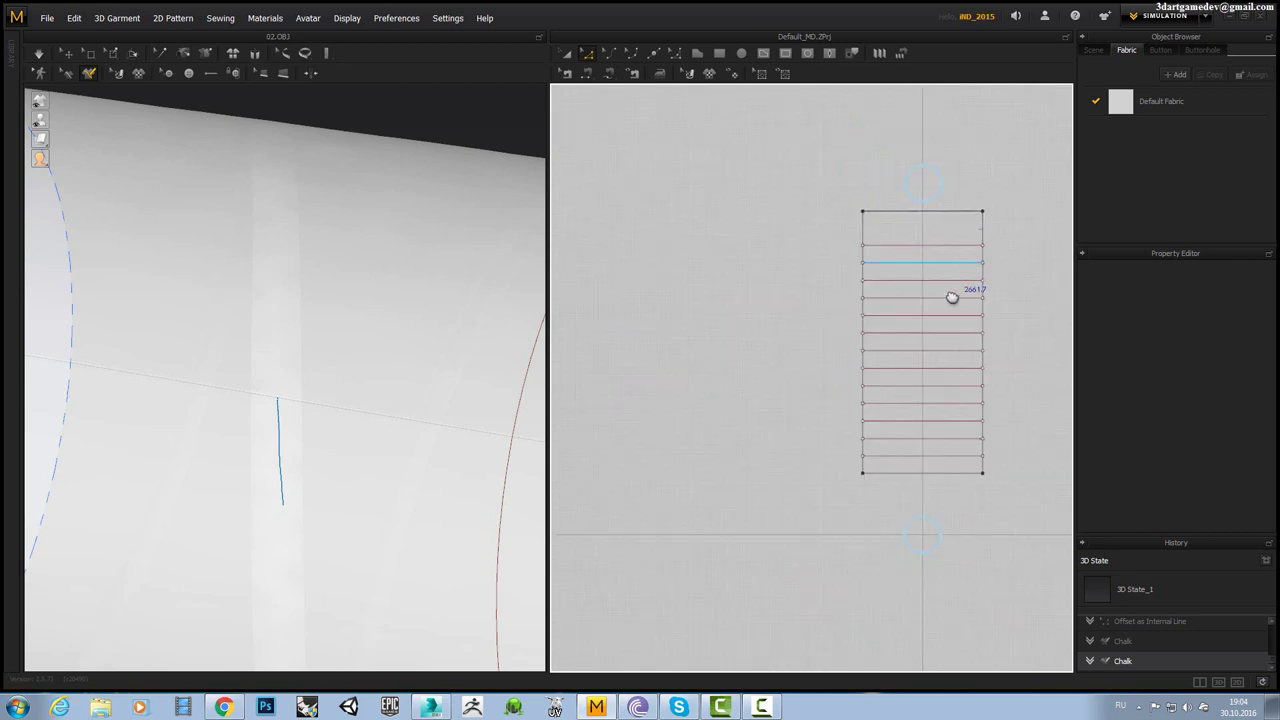
mouse_move(277, 390)
right_down()
mouse_move(266, 383)
mouse_move(329, 340)
mouse_move(337, 374)
mouse_move(320, 397)
mouse_move(408, 500)
right_up()
right_drag(294, 309, 294, 286)
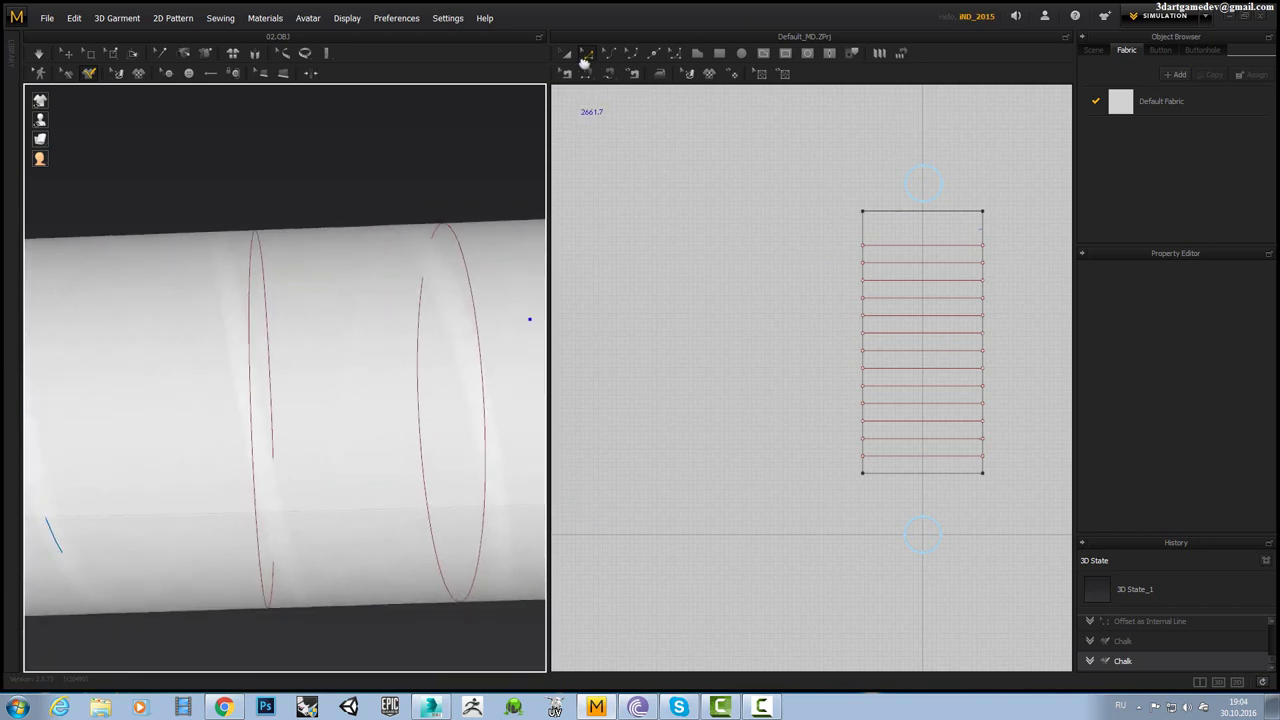
Marquee-select the twelve offset lines in the 2D pattern and delete them.
click(1015, 192)
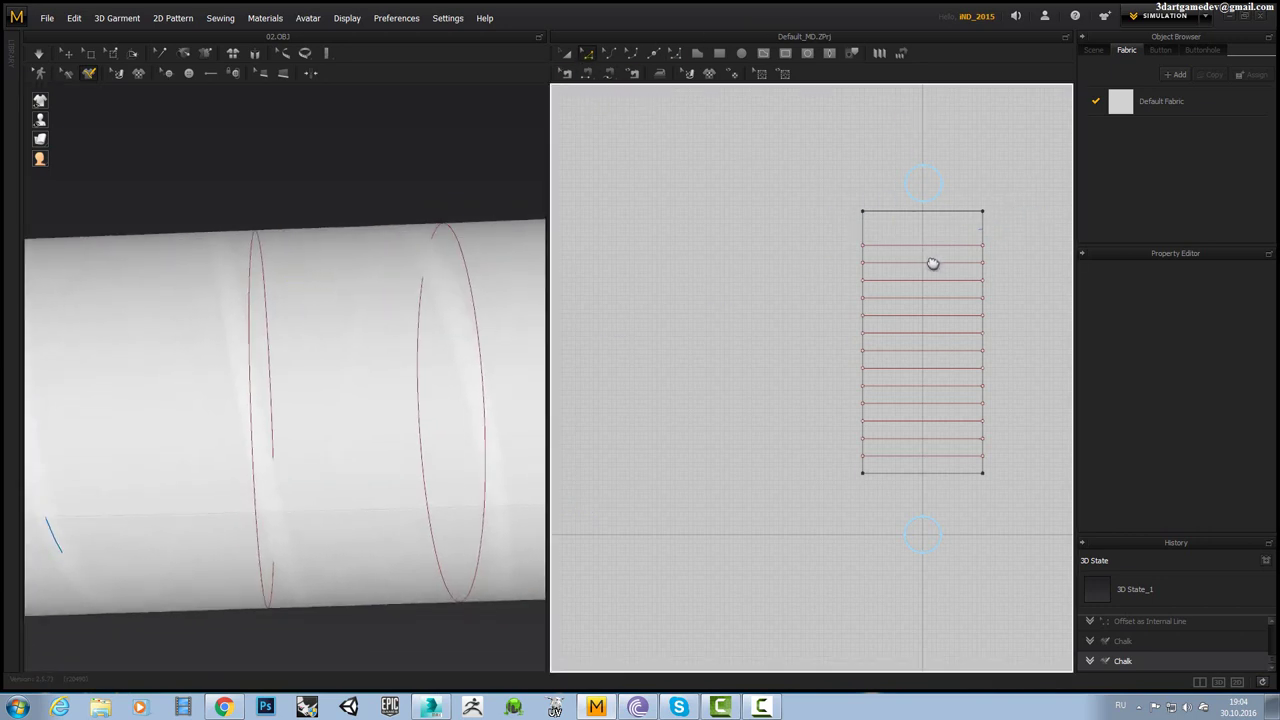
drag(940, 238, 921, 297)
drag(988, 360, 1027, 459)
key(Delete)
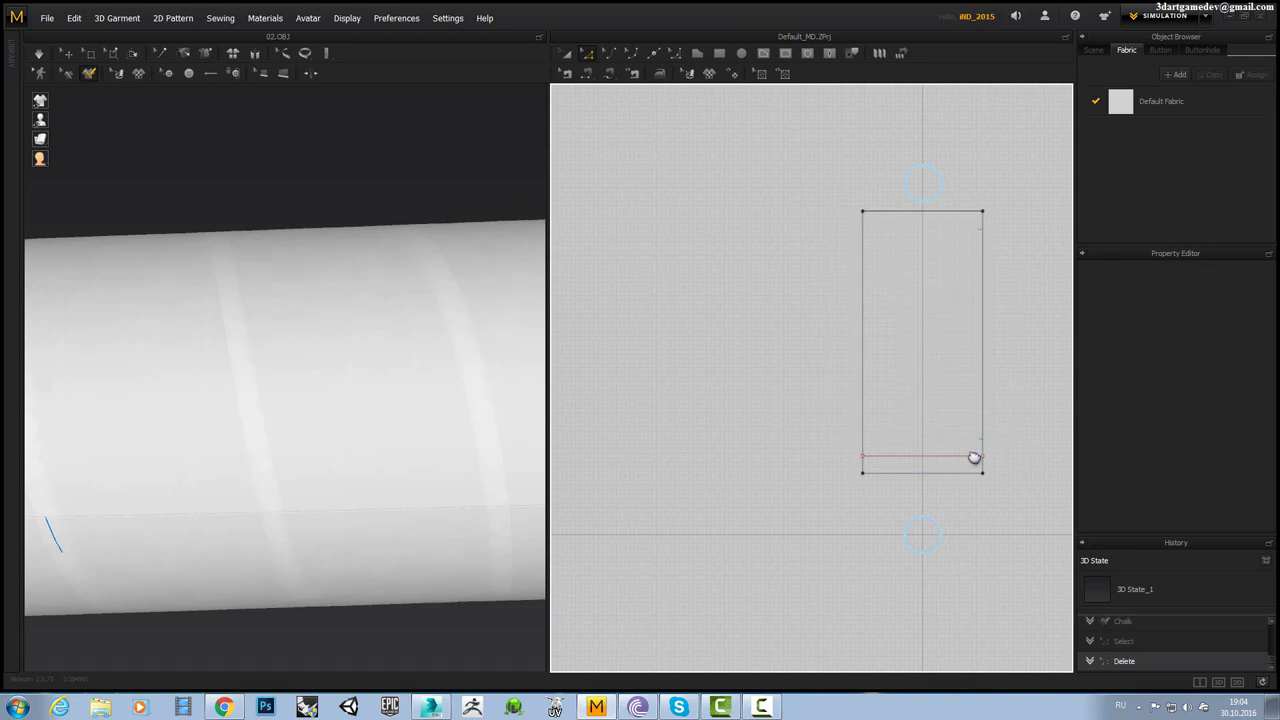
Offset the bottom fold line again: 13 internal lines, 387.8 mm apart.
right_click(830, 228)
click(807, 551)
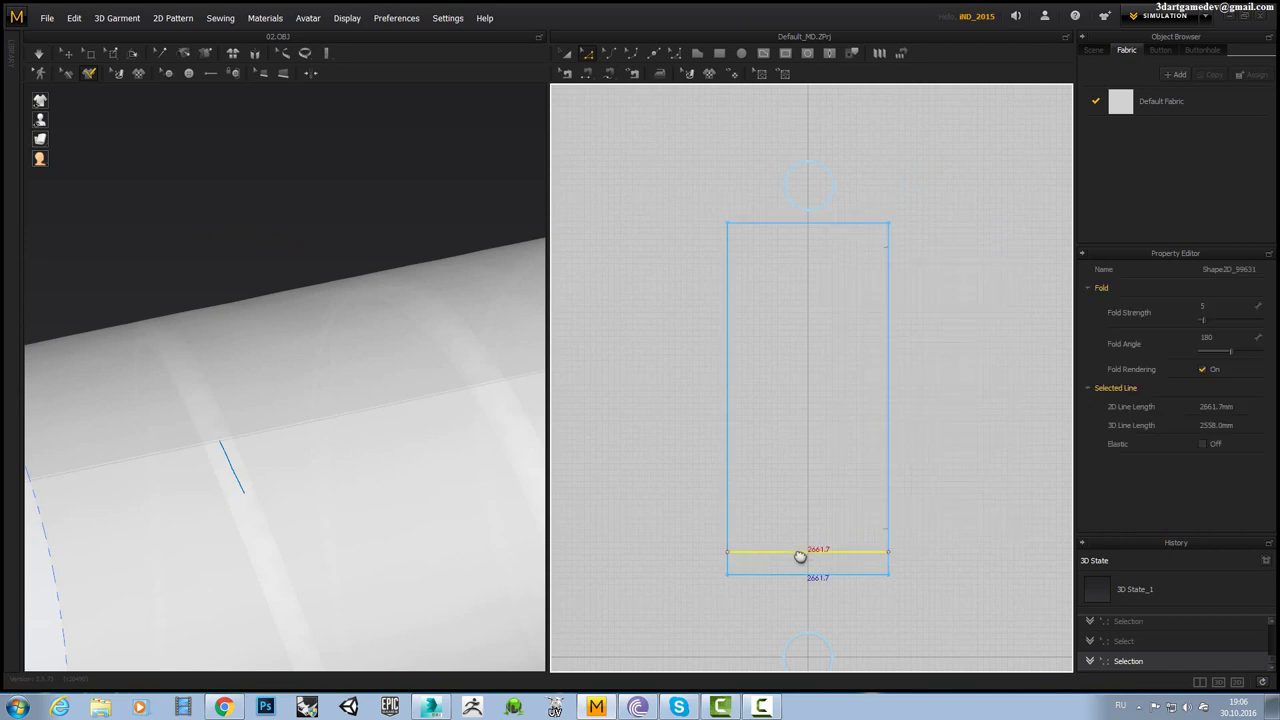
right_click(805, 552)
click(874, 403)
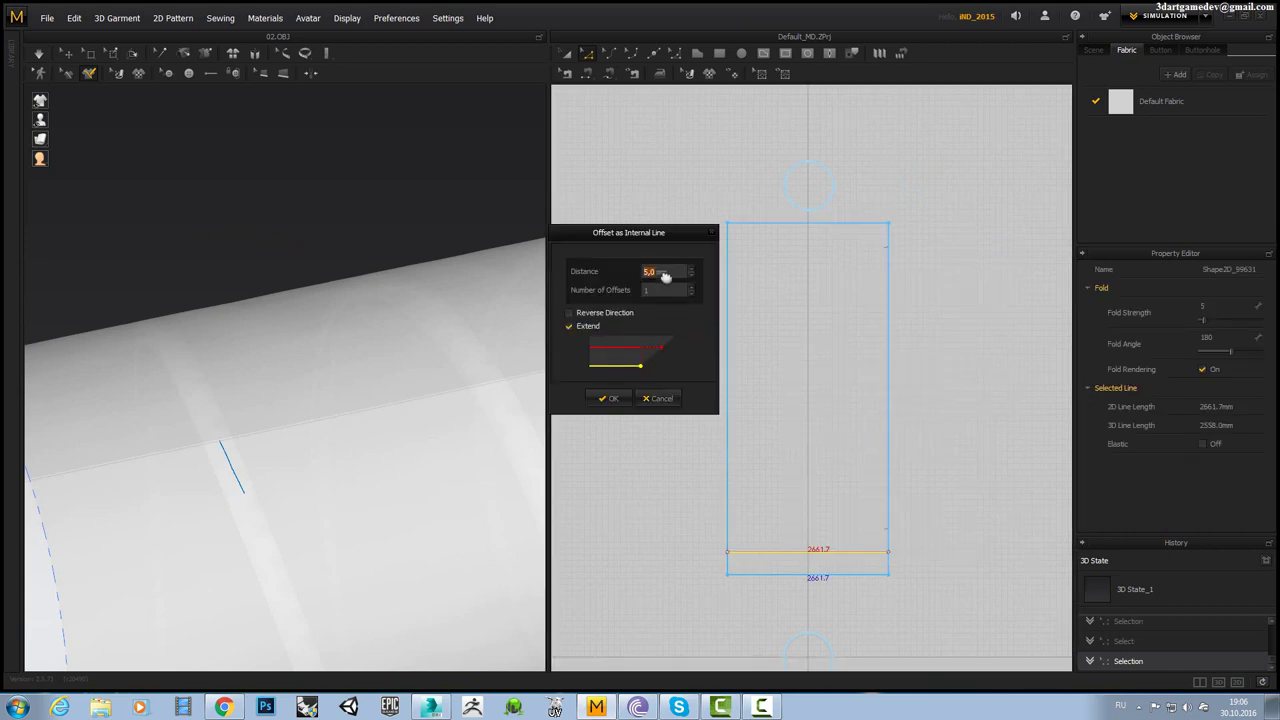
text(87.8mm)
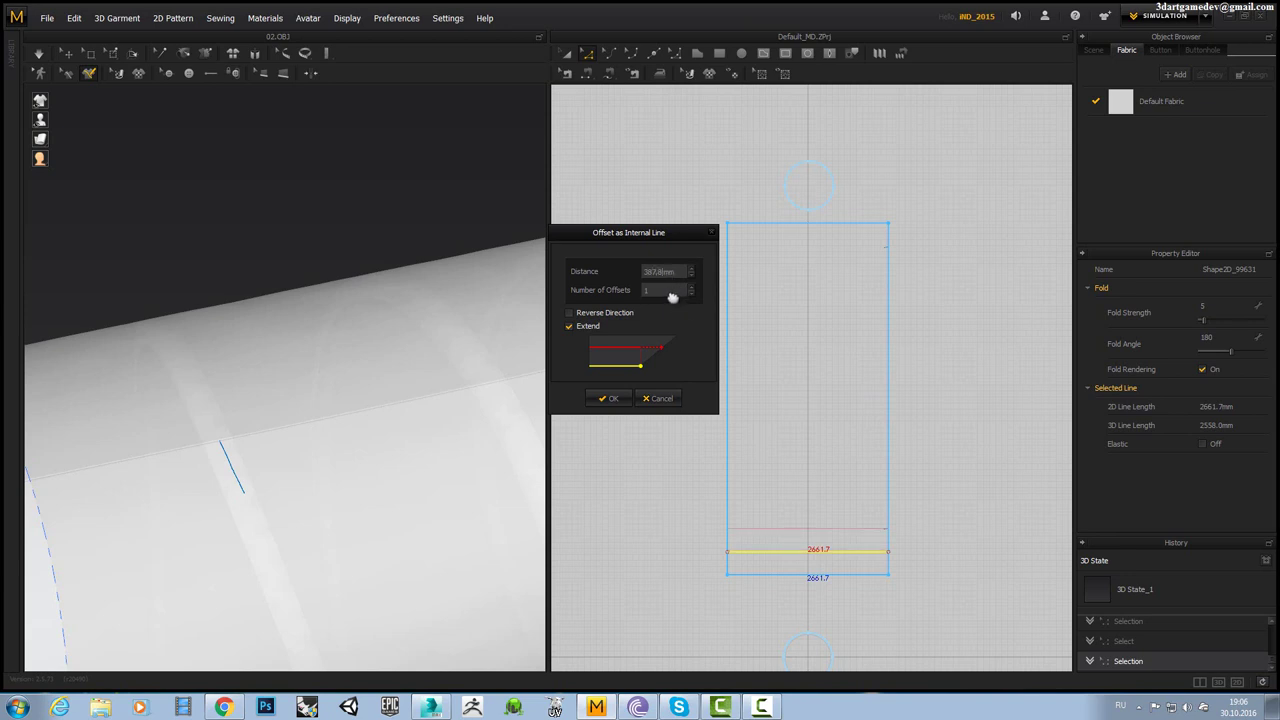
text(3)
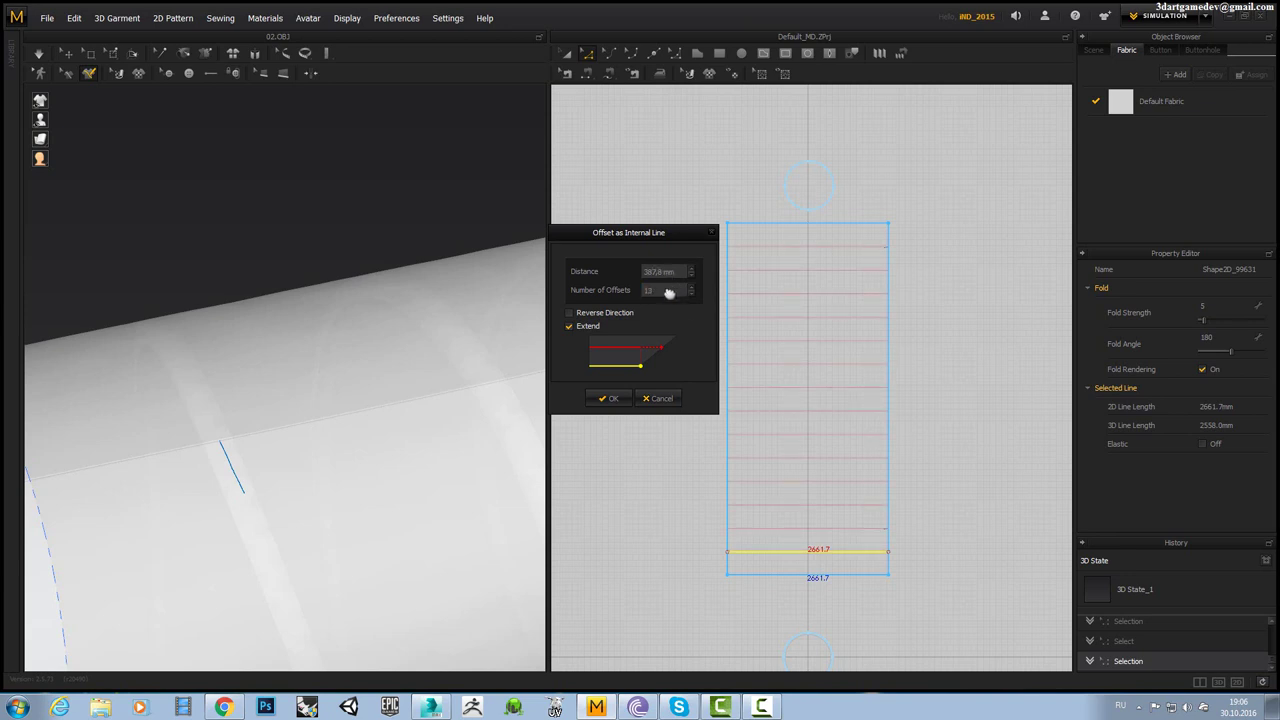
click(606, 399)
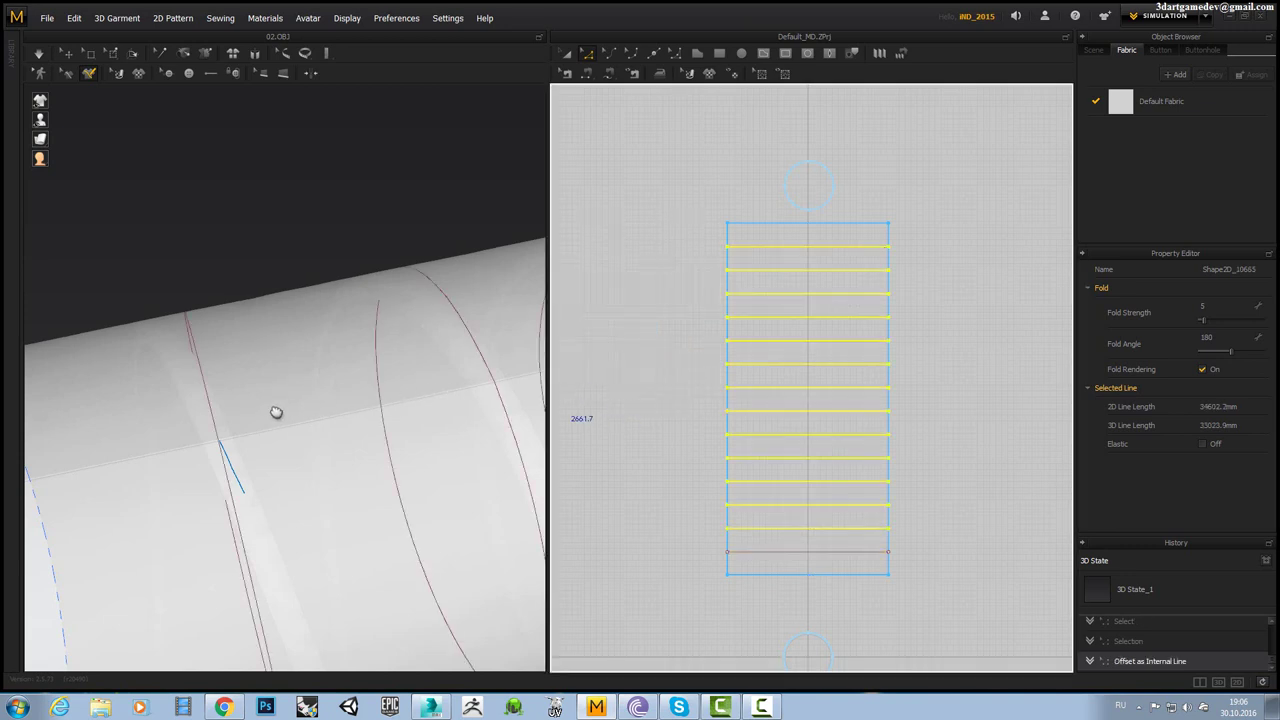
Delete the chalk mark on the cylinder and clear the fold-line selection.
right_drag(243, 400, 234, 398)
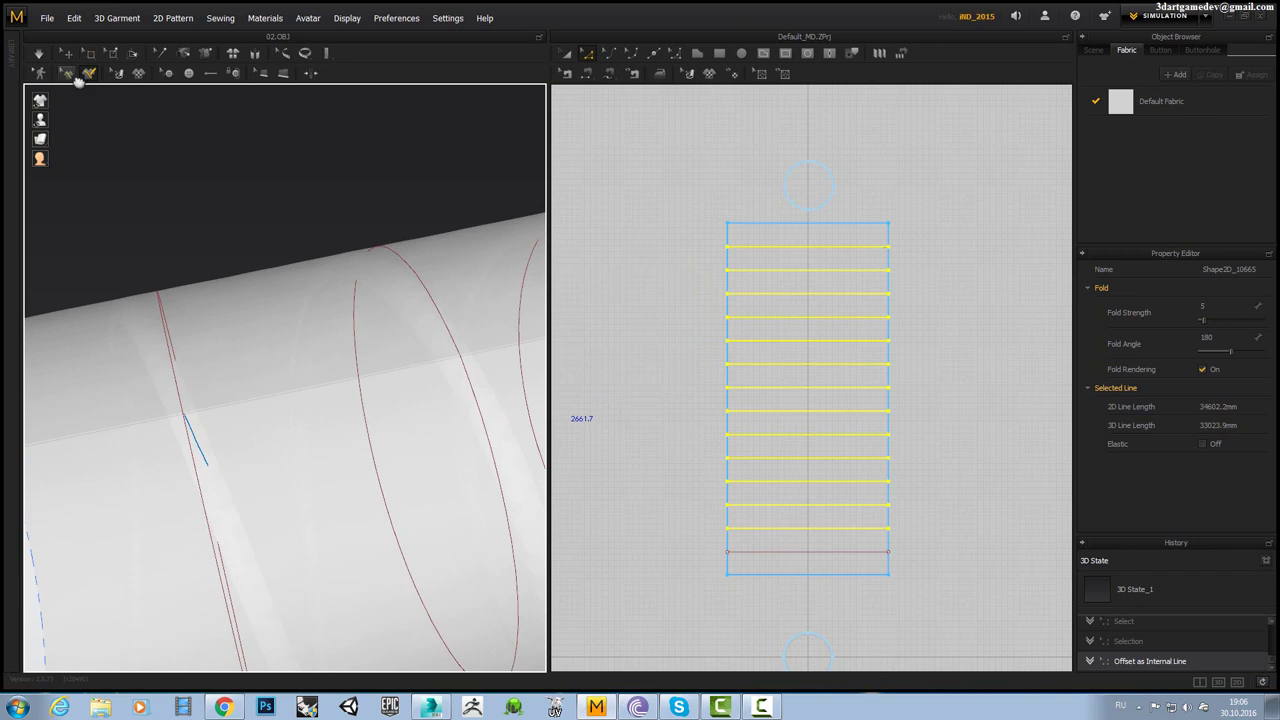
click(201, 440)
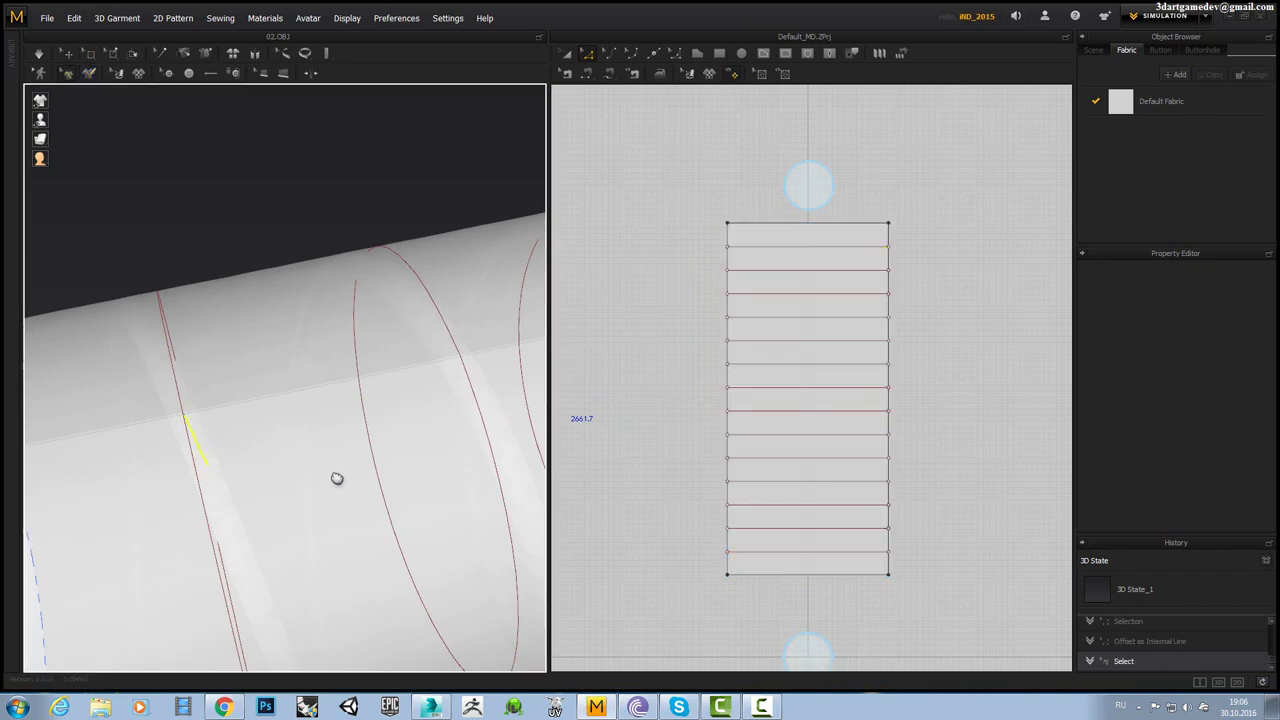
key(Delete)
scroll(840, 500, up, 1)
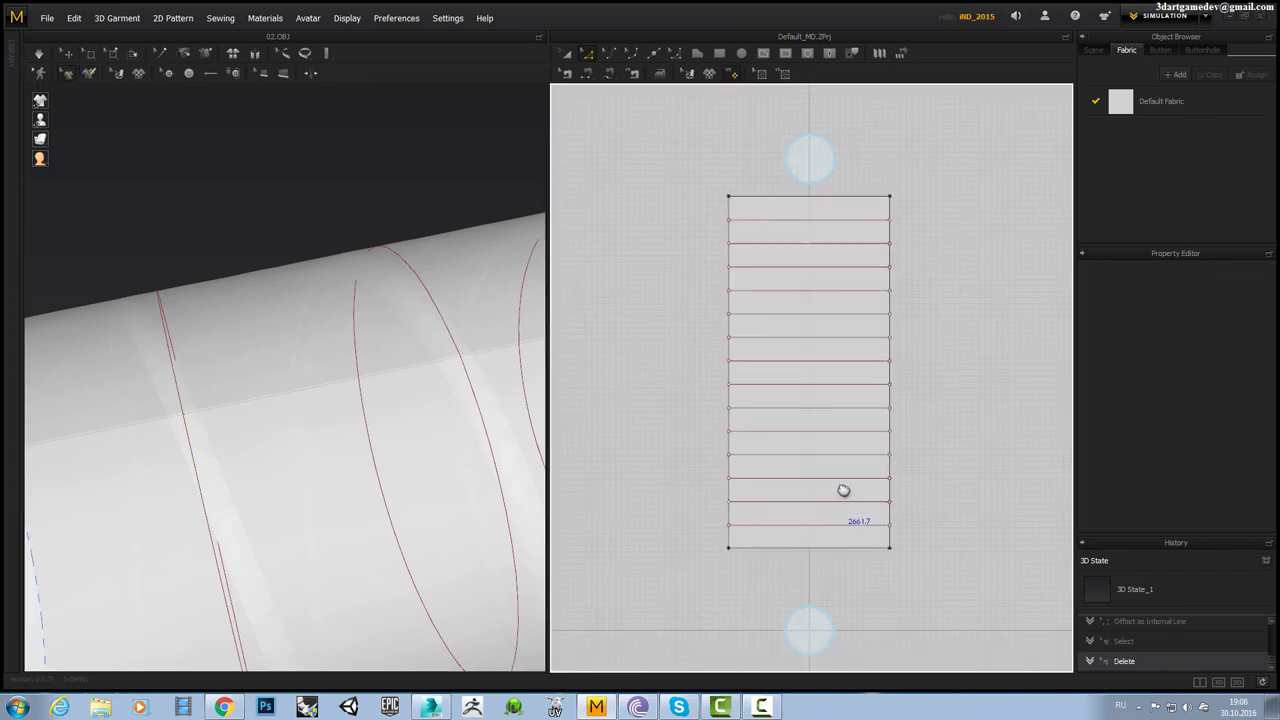
scroll(870, 525, up, 3)
scroll(875, 530, up, 3)
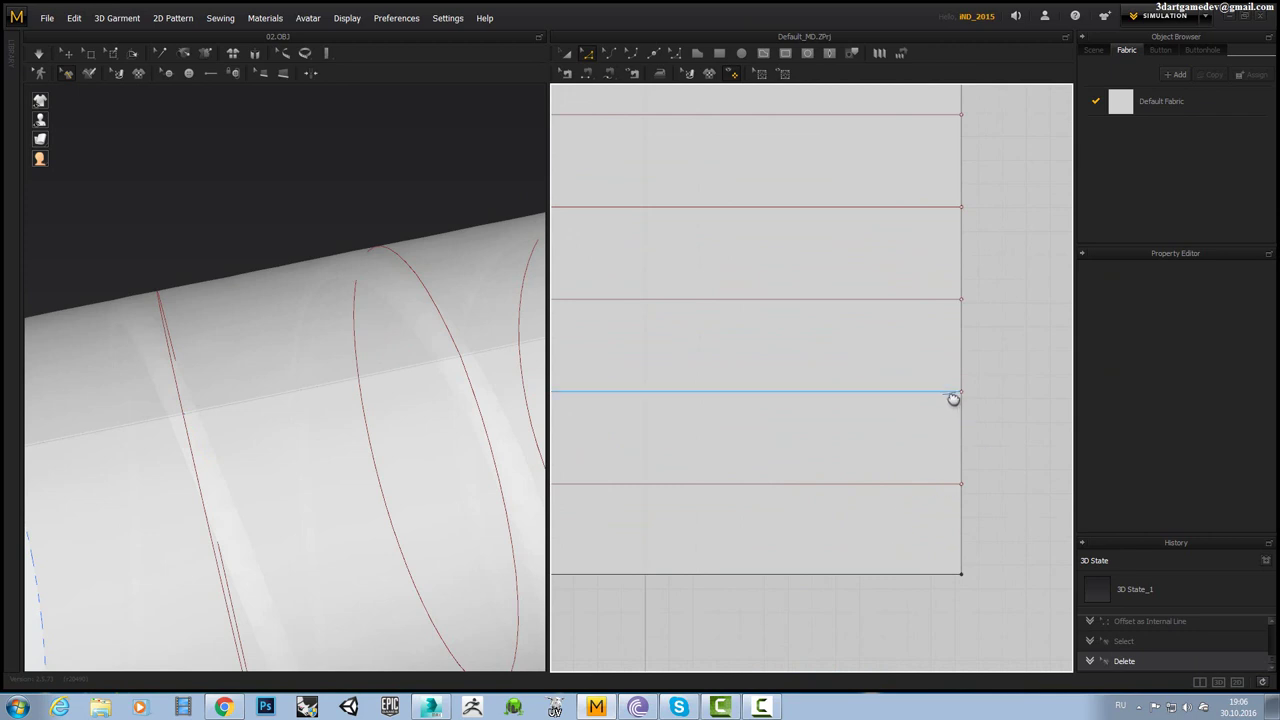
click(952, 393)
click(423, 280)
Select and delete the first stray fold-line piece on the tube.
mouse_move(423, 280)
right_down()
mouse_move(251, 346)
mouse_move(337, 320)
mouse_move(281, 426)
mouse_move(314, 451)
mouse_move(359, 597)
right_up()
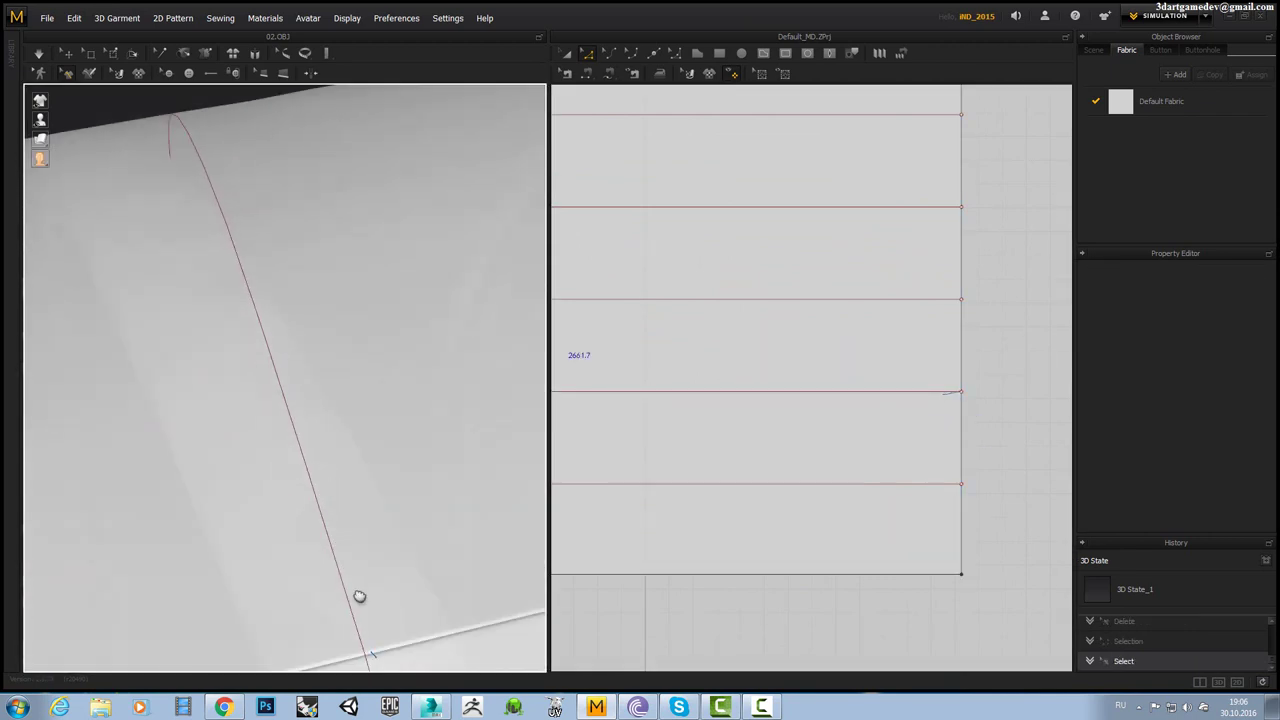
click(396, 652)
key(Delete)
right_drag(379, 467, 332, 445)
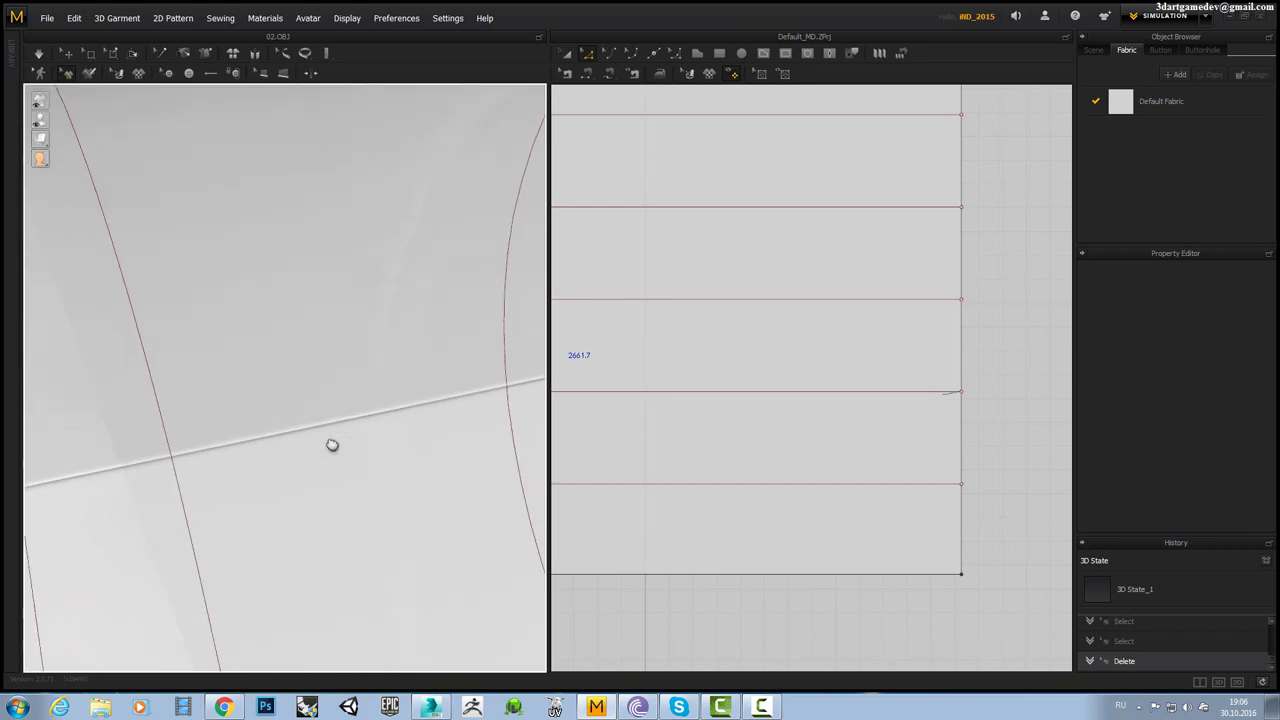
scroll(358, 420, down, 2)
scroll(352, 405, down, 3)
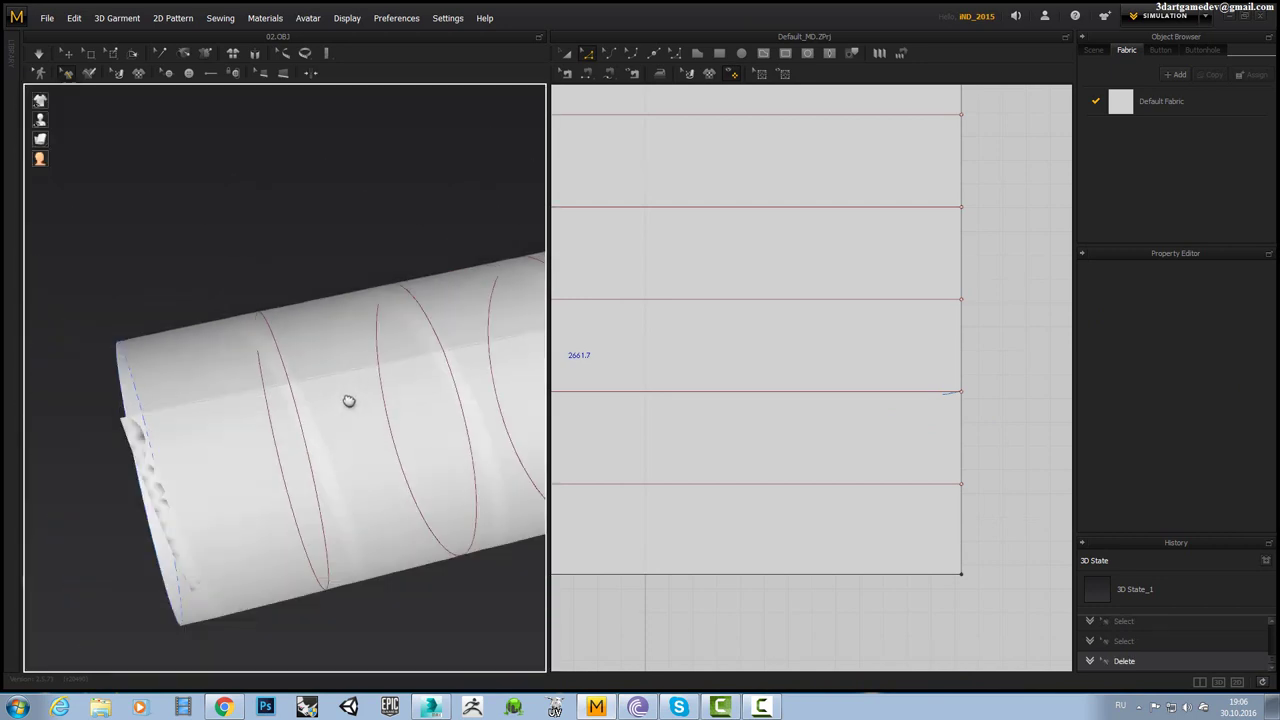
scroll(349, 395, down, 2)
Orbit to the tube's right end and delete the second stray fold-line piece.
right_drag(349, 390, 359, 367)
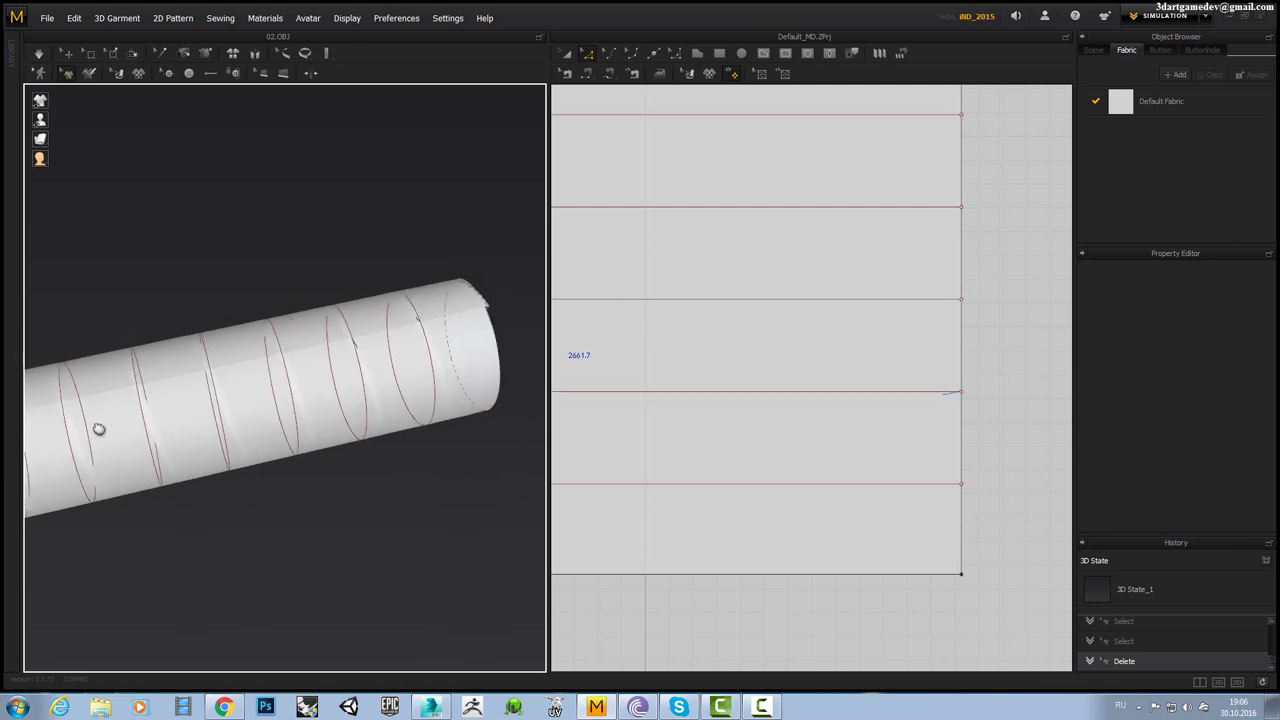
scroll(350, 368, up, 2)
scroll(300, 372, up, 3)
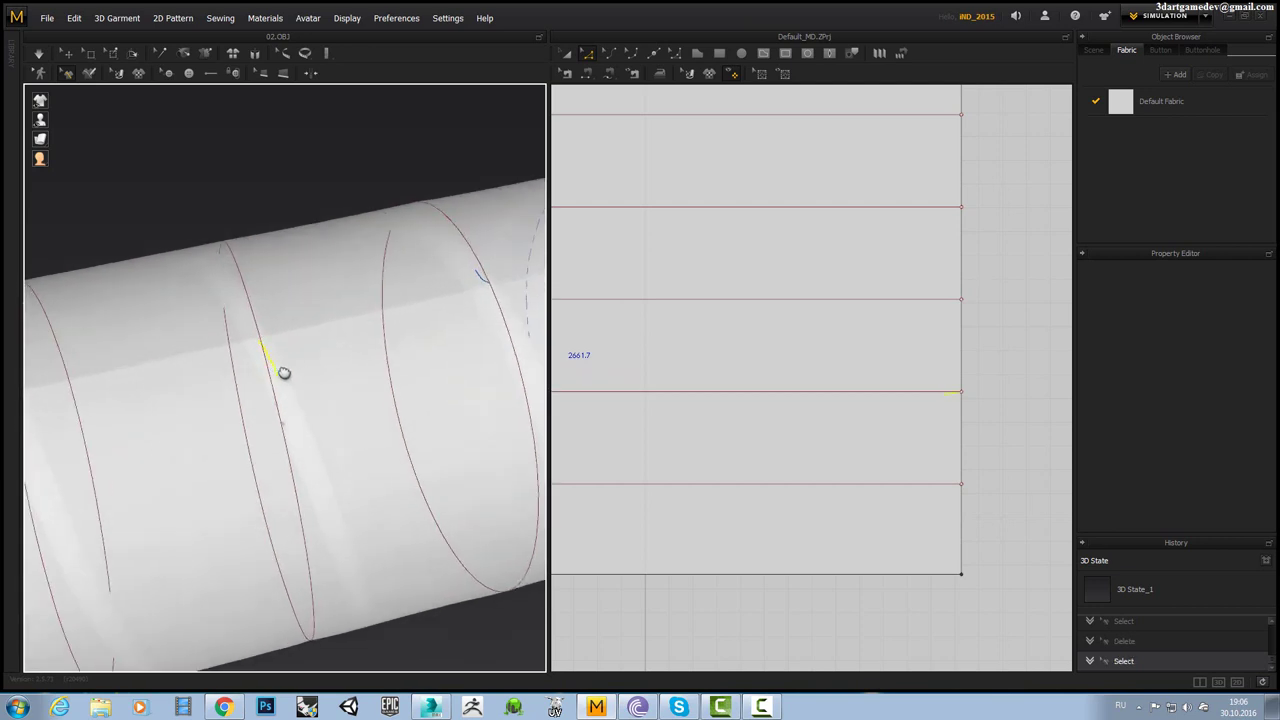
mouse_move(461, 333)
right_down()
mouse_move(414, 337)
mouse_move(413, 315)
right_up()
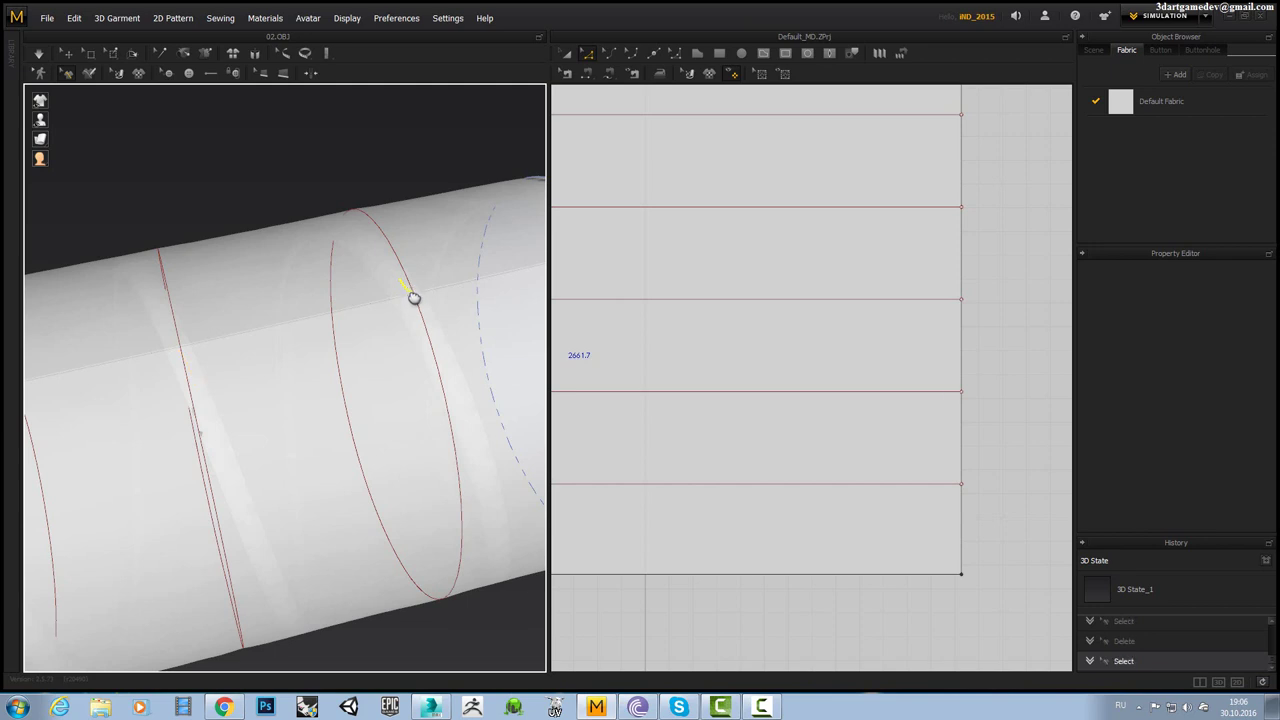
key(Delete)
scroll(649, 250, up, 2)
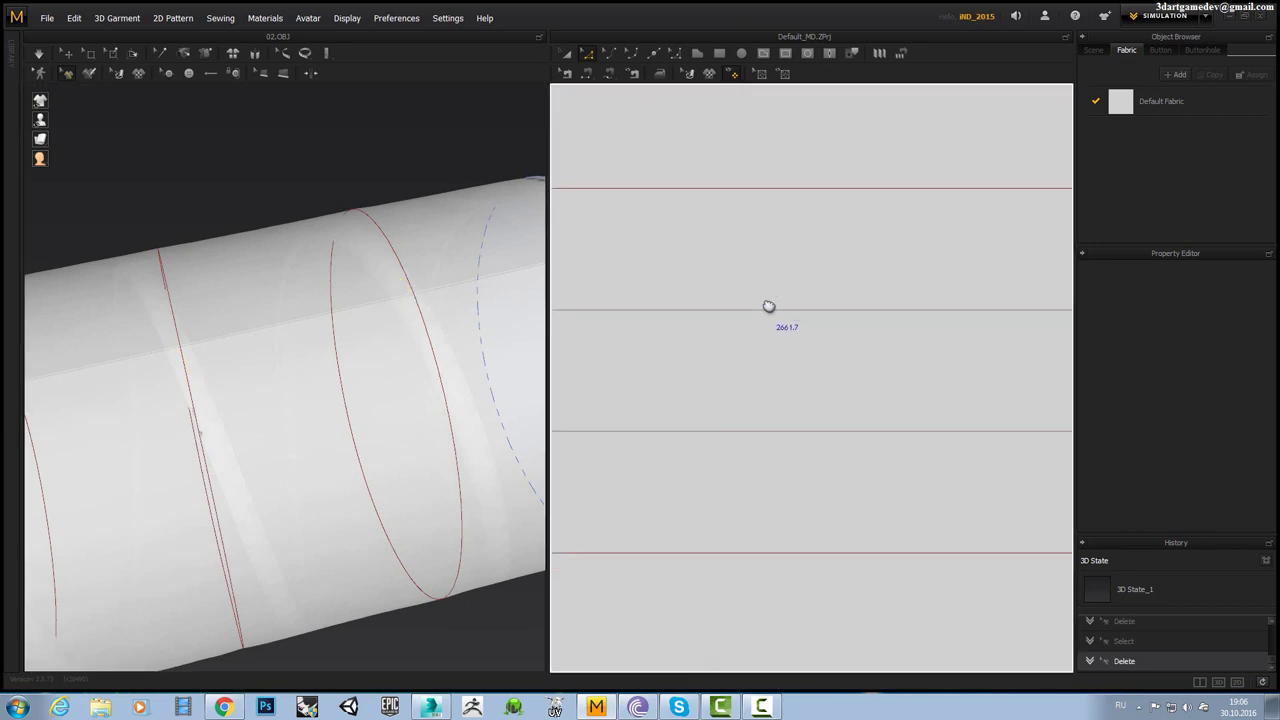
Paste a copy of a horizontal fold line and drop it onto the tube pattern.
scroll(767, 293, down, 3)
scroll(767, 293, down, 3)
scroll(726, 220, down, 2)
scroll(777, 423, up, 3)
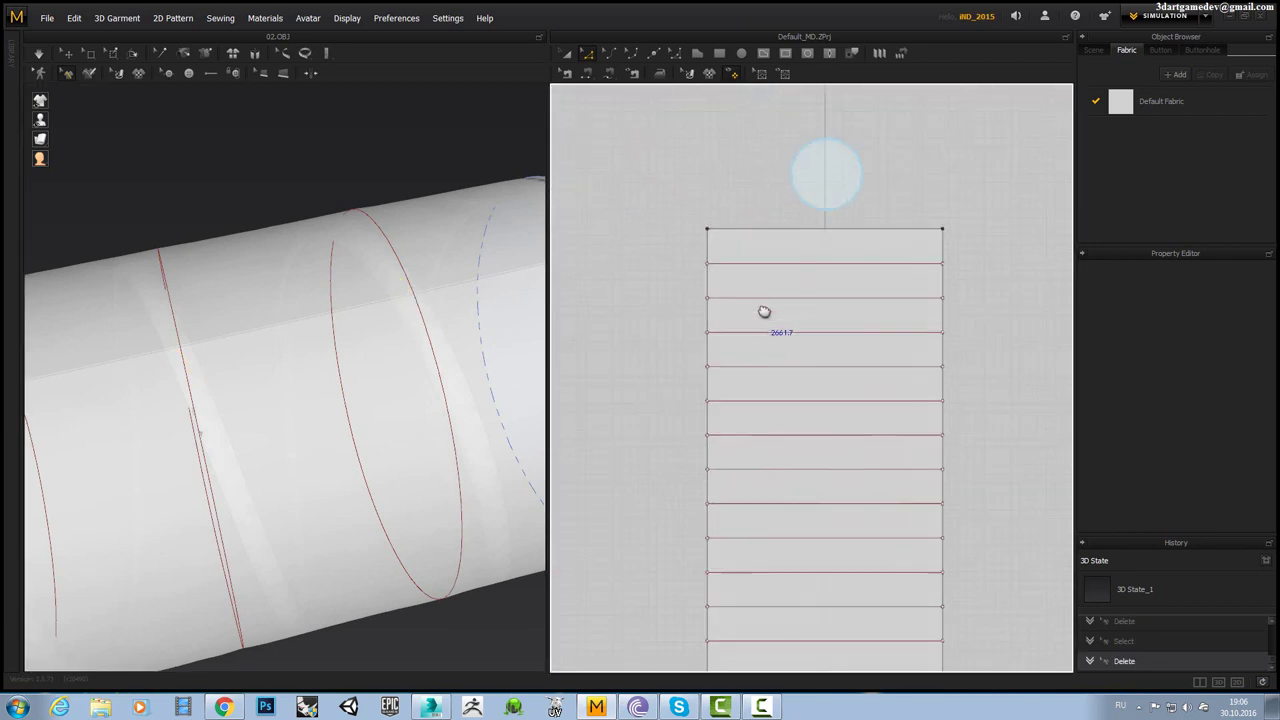
scroll(763, 309, up, 3)
scroll(764, 309, down, 1)
scroll(764, 309, up, 1)
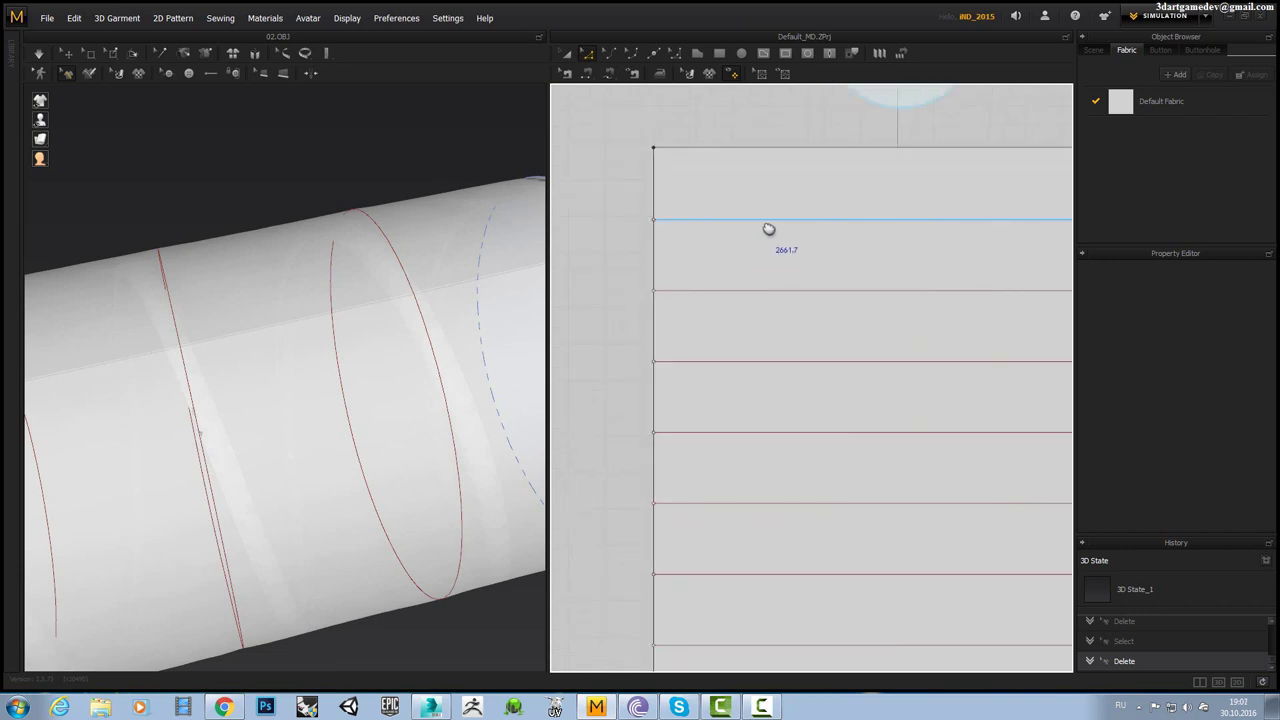
click(767, 229)
scroll(746, 280, up, 1)
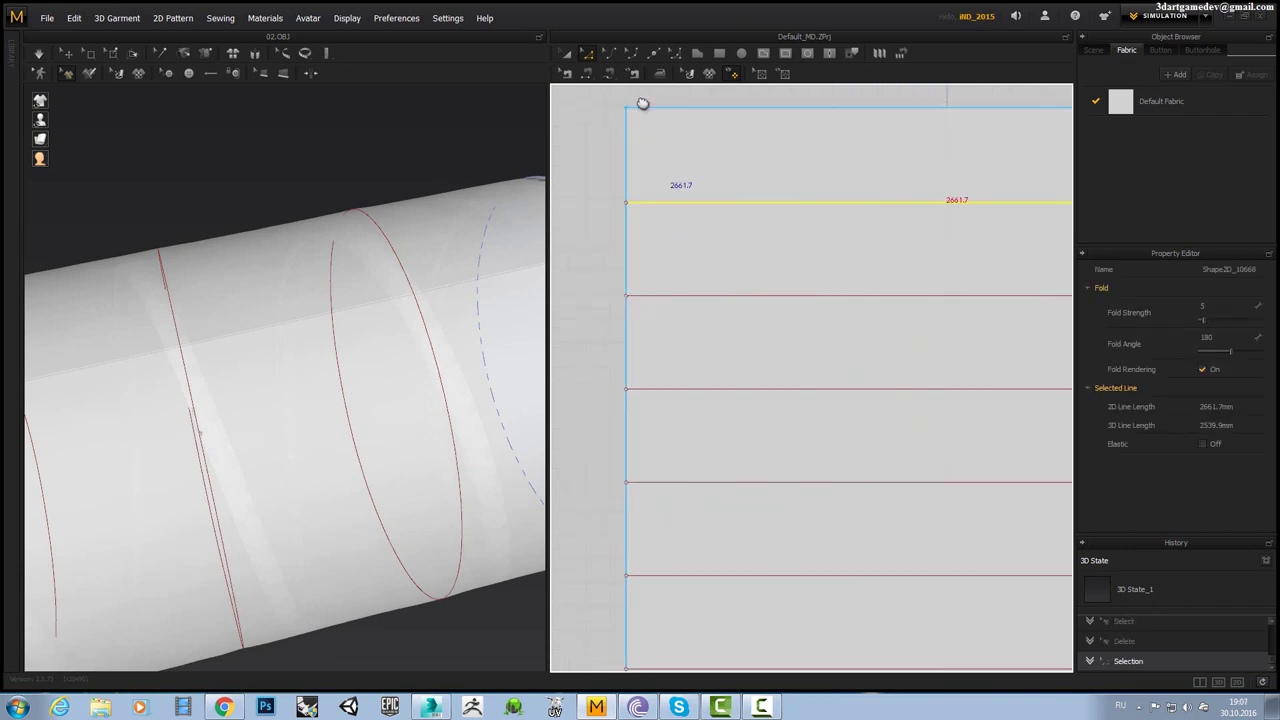
click(588, 57)
key(ctrl+v)
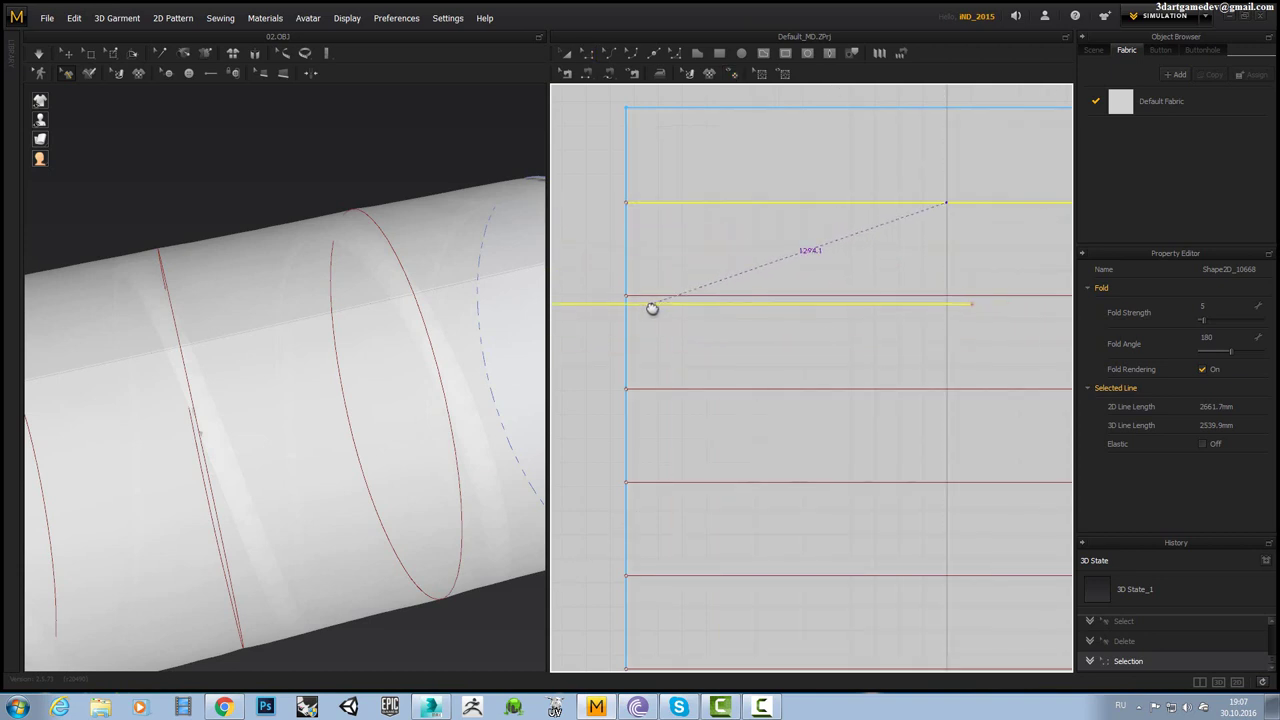
scroll(651, 308, down, 2)
scroll(620, 300, up, 3)
scroll(663, 294, up, 2)
scroll(609, 274, up, 2)
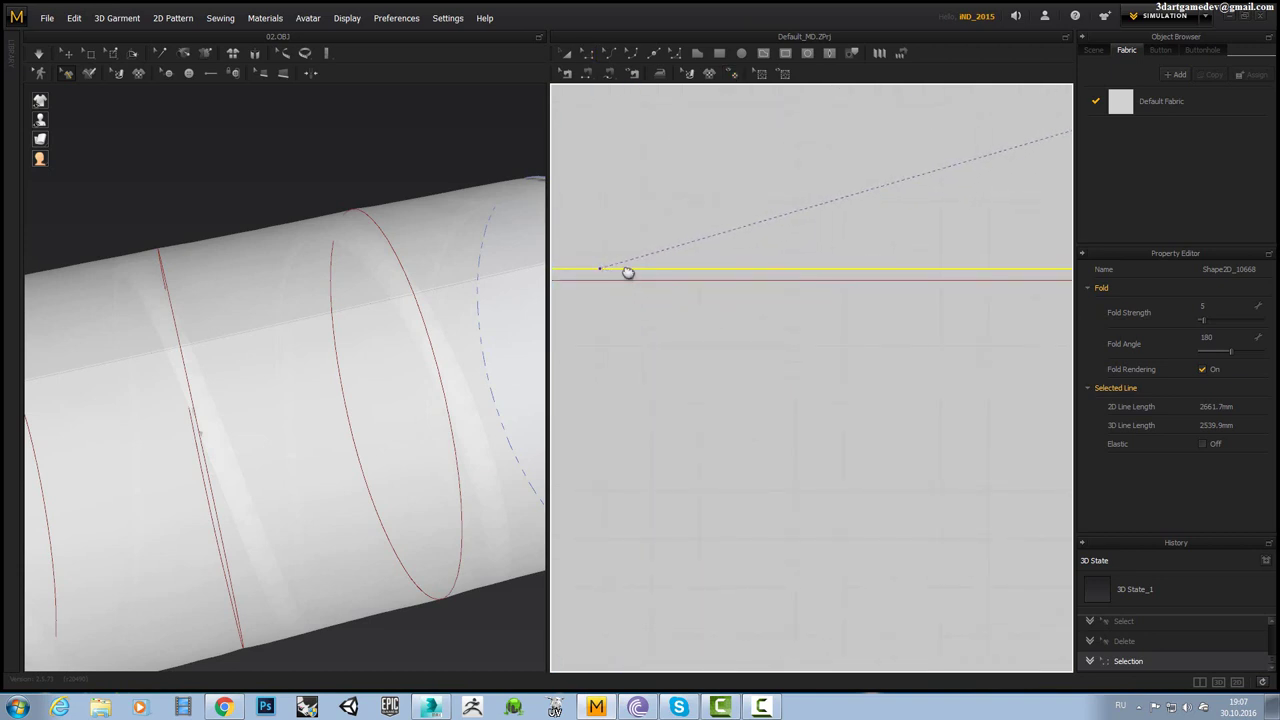
scroll(690, 273, down, 2)
scroll(780, 280, down, 1)
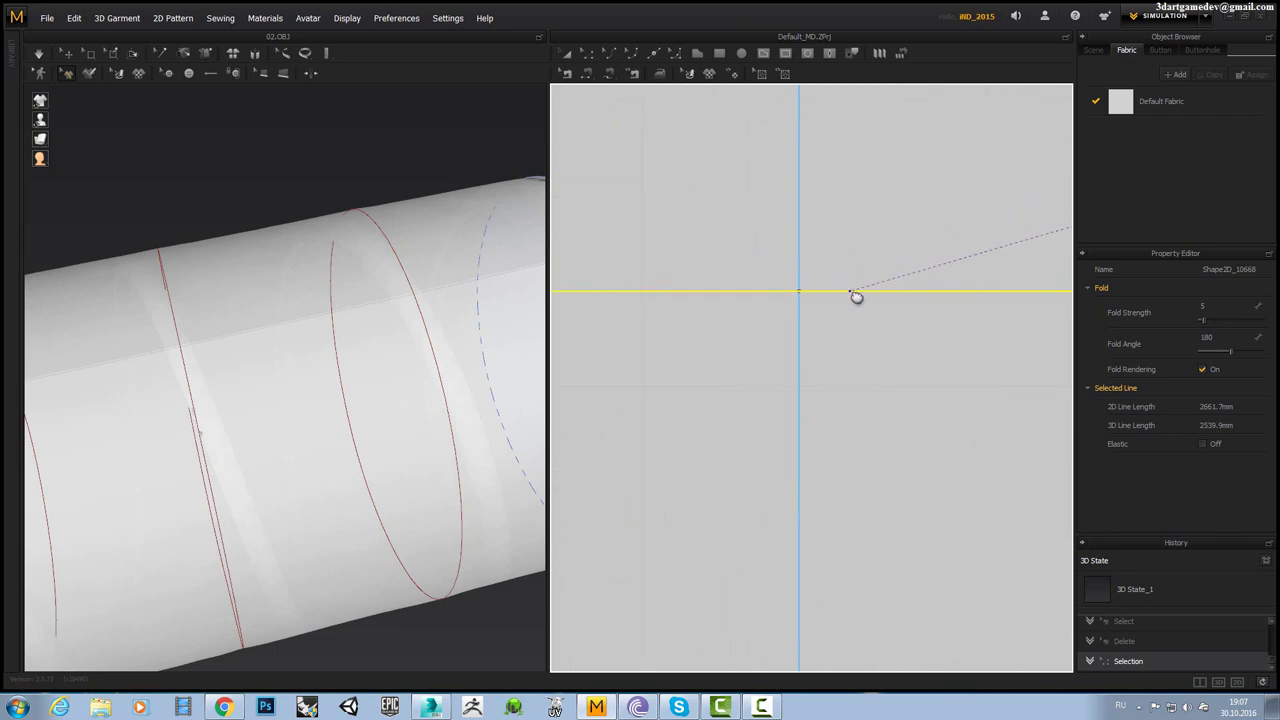
click(757, 283)
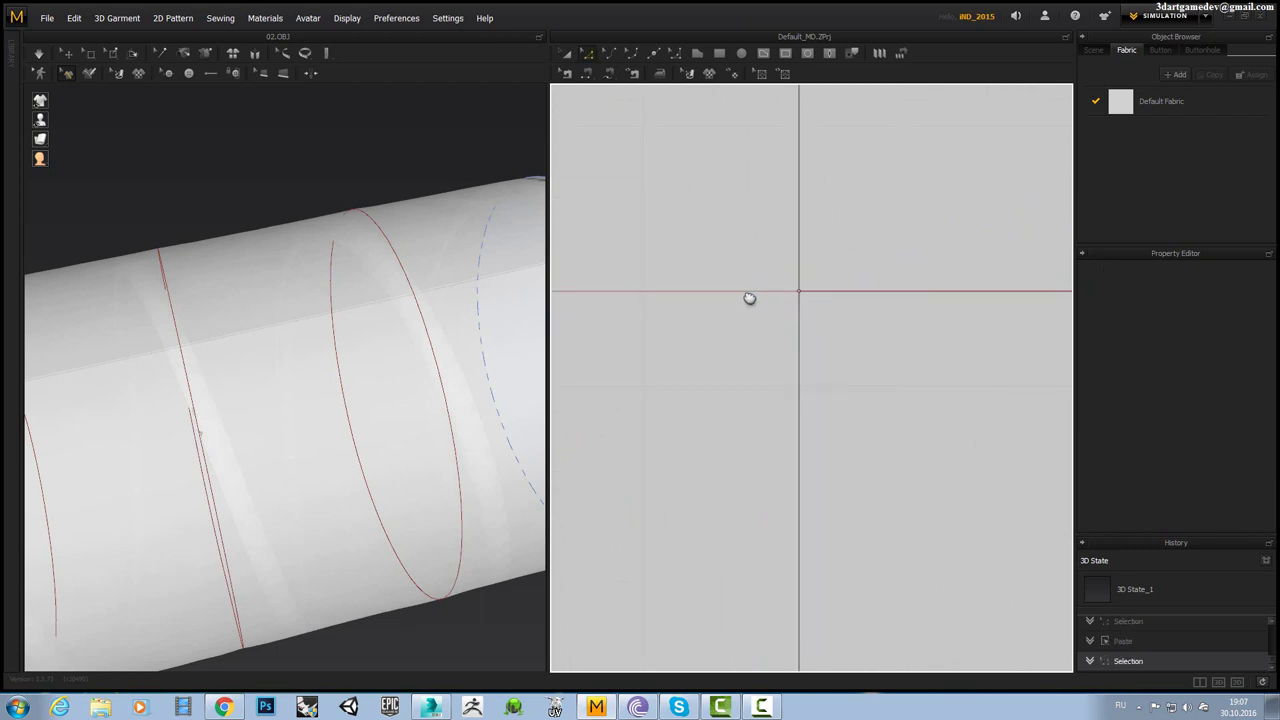
Box-select the left-edge points and drag them down one line spacing so the fold lines slant.
scroll(748, 291, down, 2)
scroll(752, 310, down, 3)
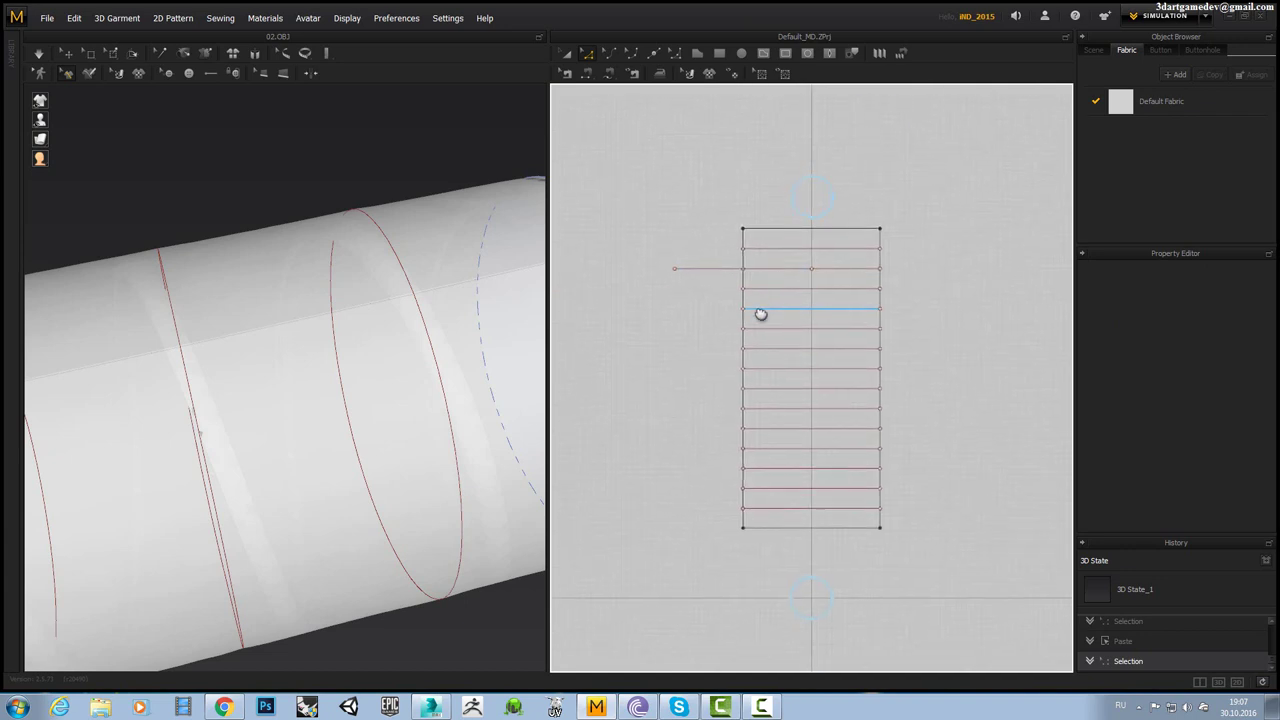
scroll(758, 305, up, 3)
scroll(749, 271, down, 1)
drag(726, 216, 754, 590)
scroll(737, 351, up, 5)
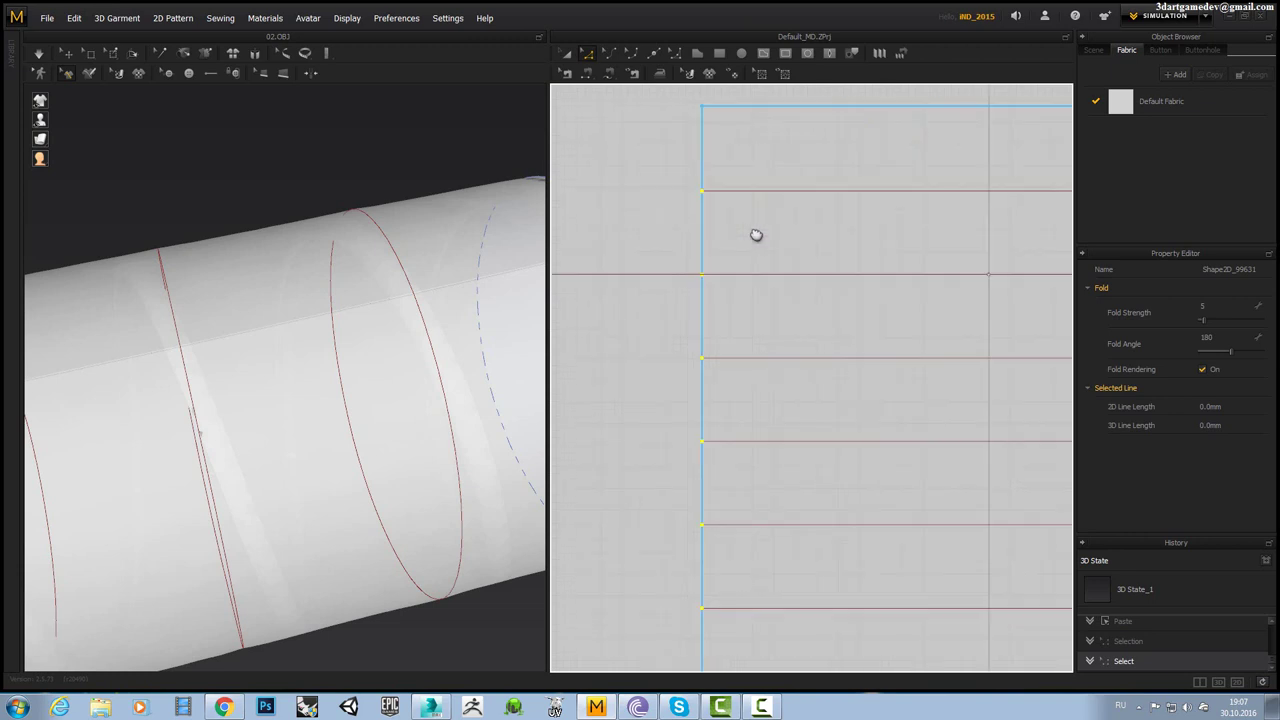
scroll(754, 234, up, 1)
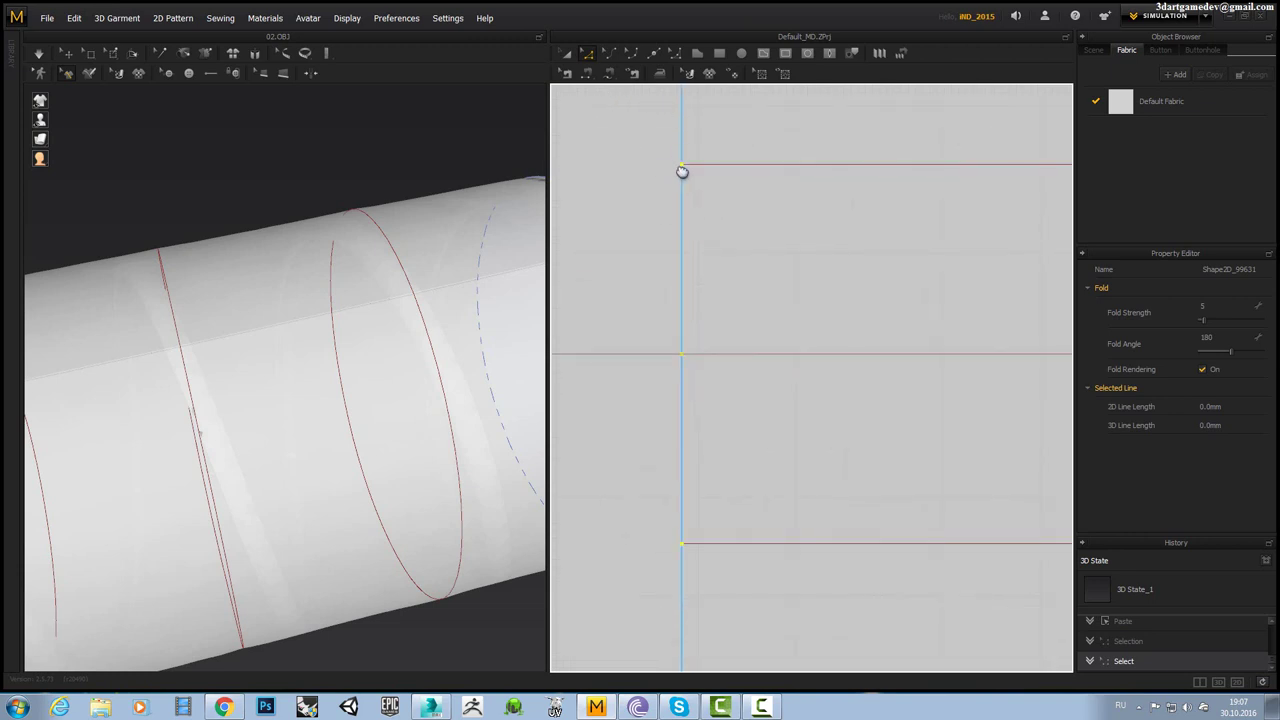
scroll(683, 173, up, 2)
middle_drag(708, 218, 745, 181)
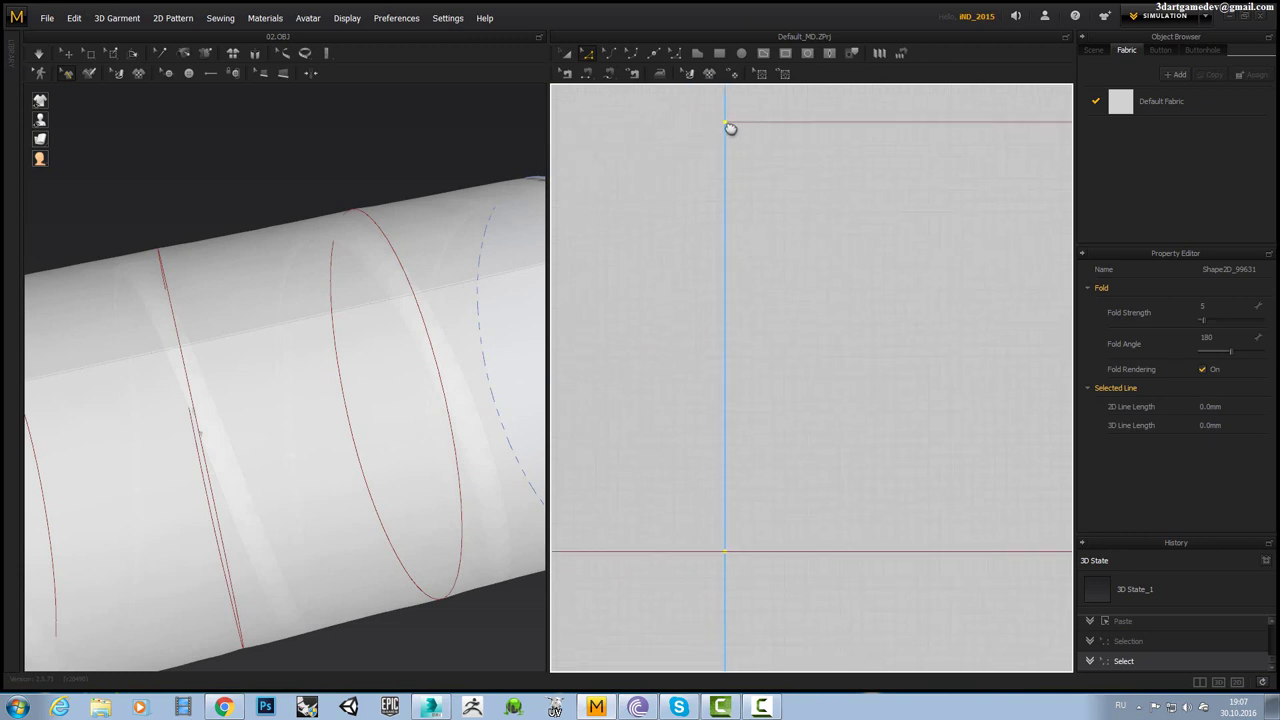
drag(730, 128, 732, 557)
drag(730, 558, 729, 557)
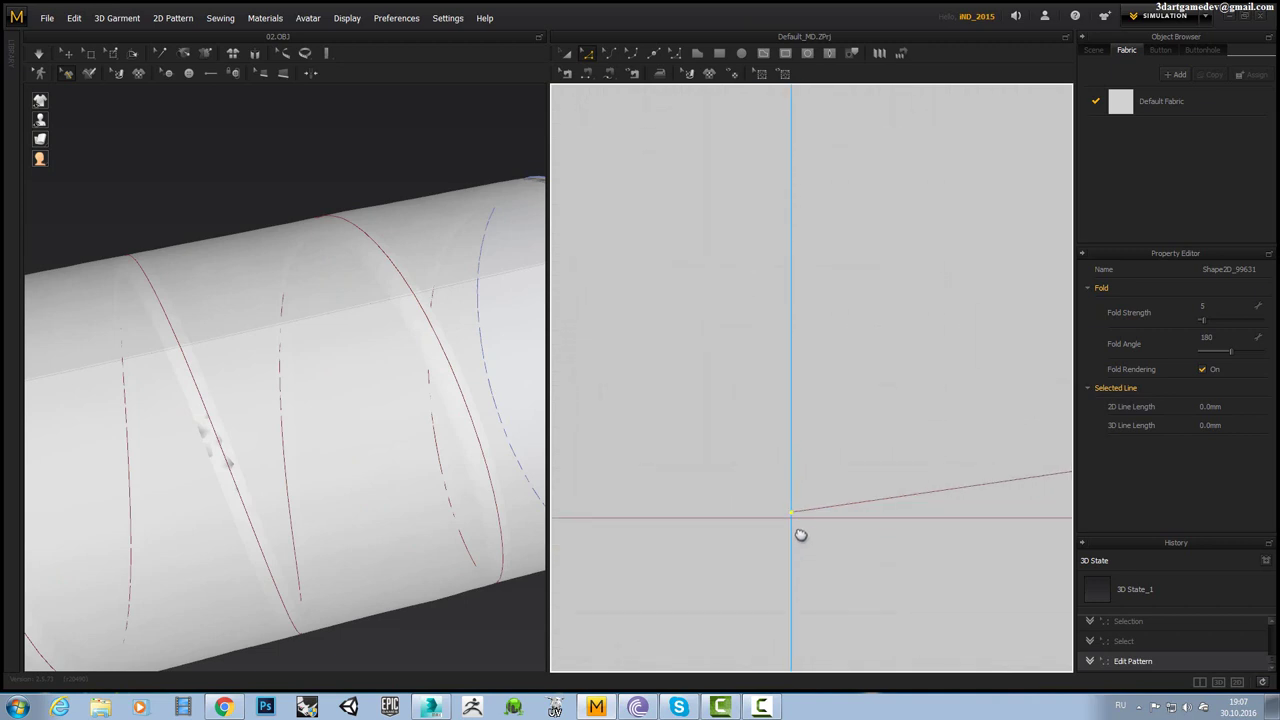
drag(797, 518, 803, 531)
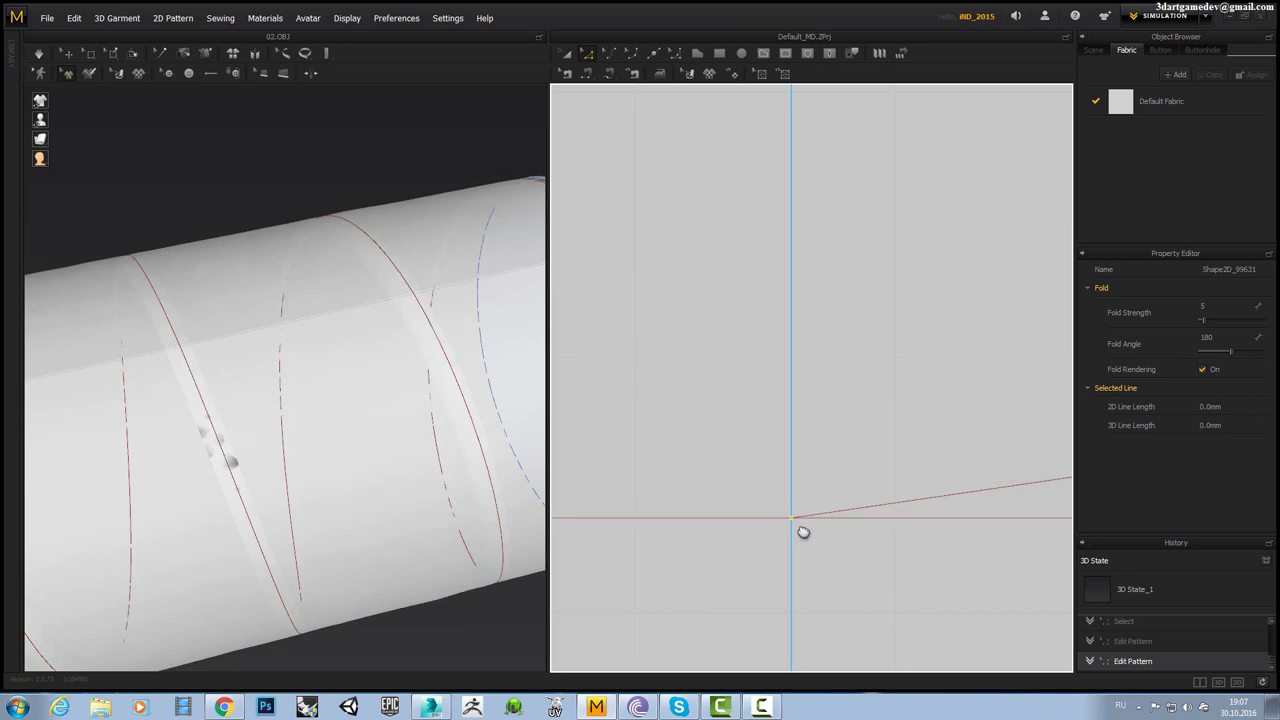
Select the remaining horizontal fold line in the 2D pattern and delete it.
scroll(331, 412, up, 1)
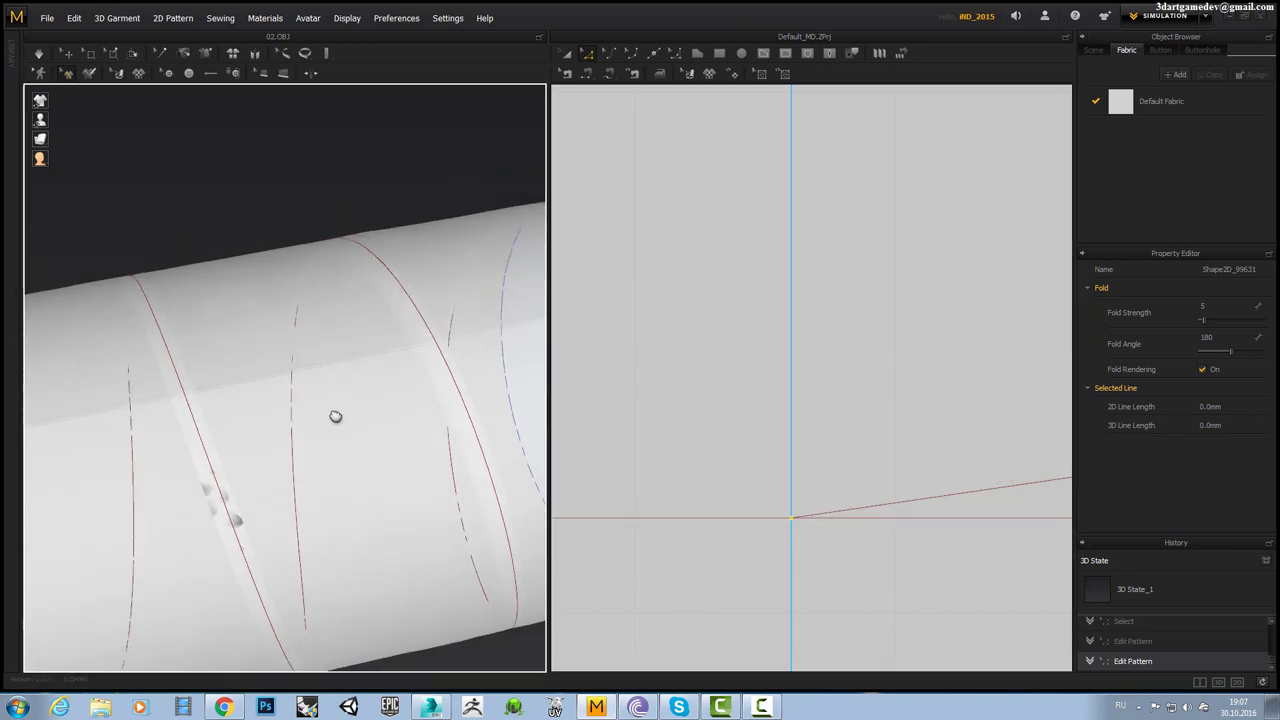
scroll(331, 417, up, 1)
scroll(214, 509, up, 1)
scroll(203, 520, up, 1)
scroll(283, 457, up, 1)
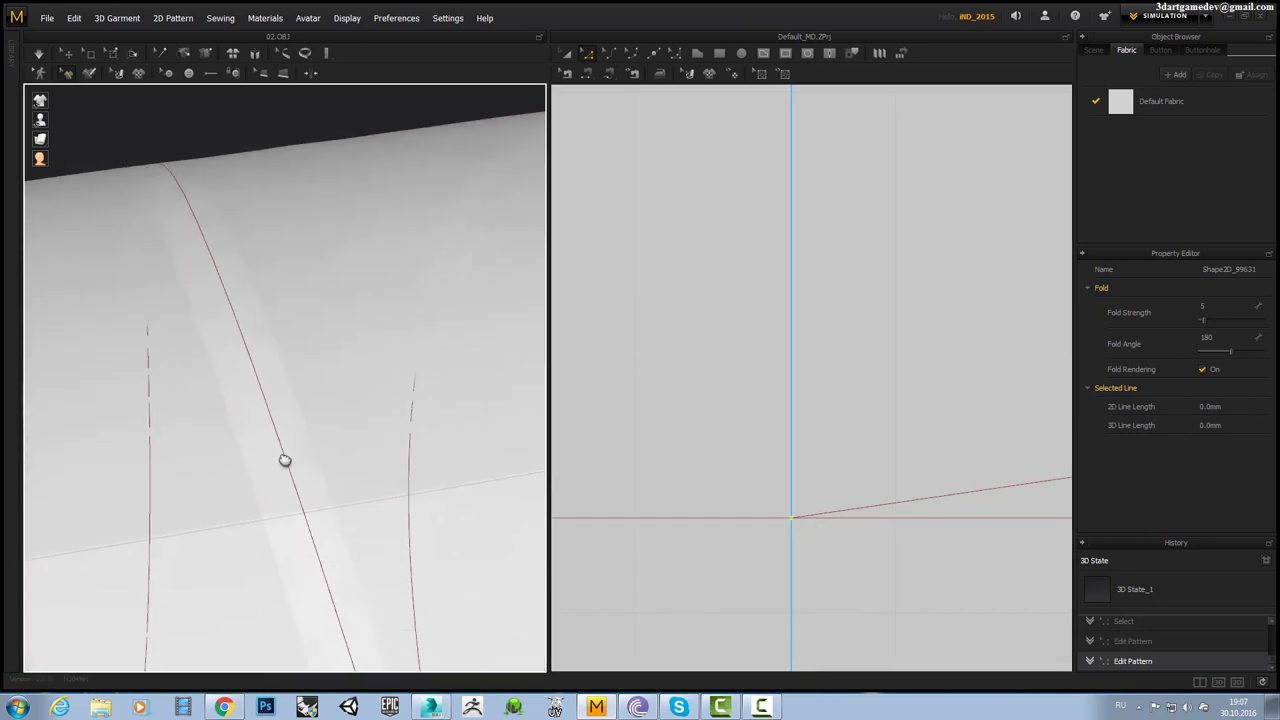
scroll(337, 534, up, 1)
scroll(357, 551, up, 1)
scroll(336, 405, up, 1)
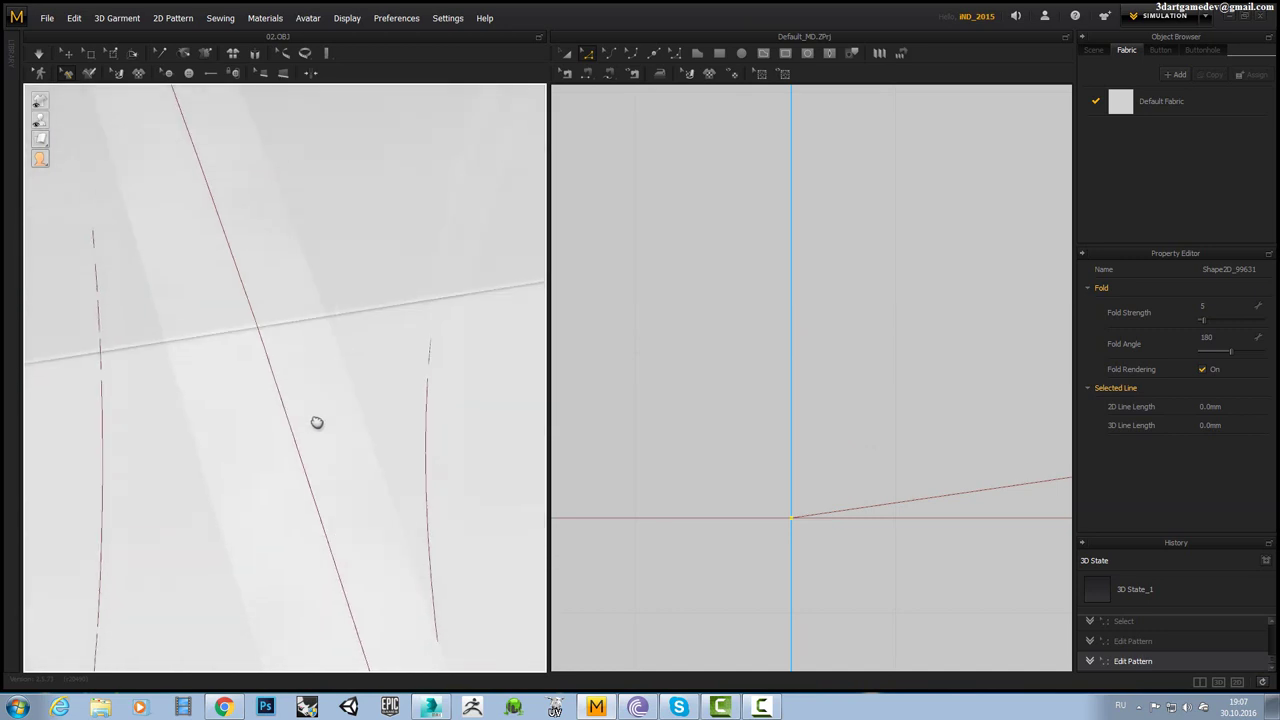
scroll(316, 422, down, 1)
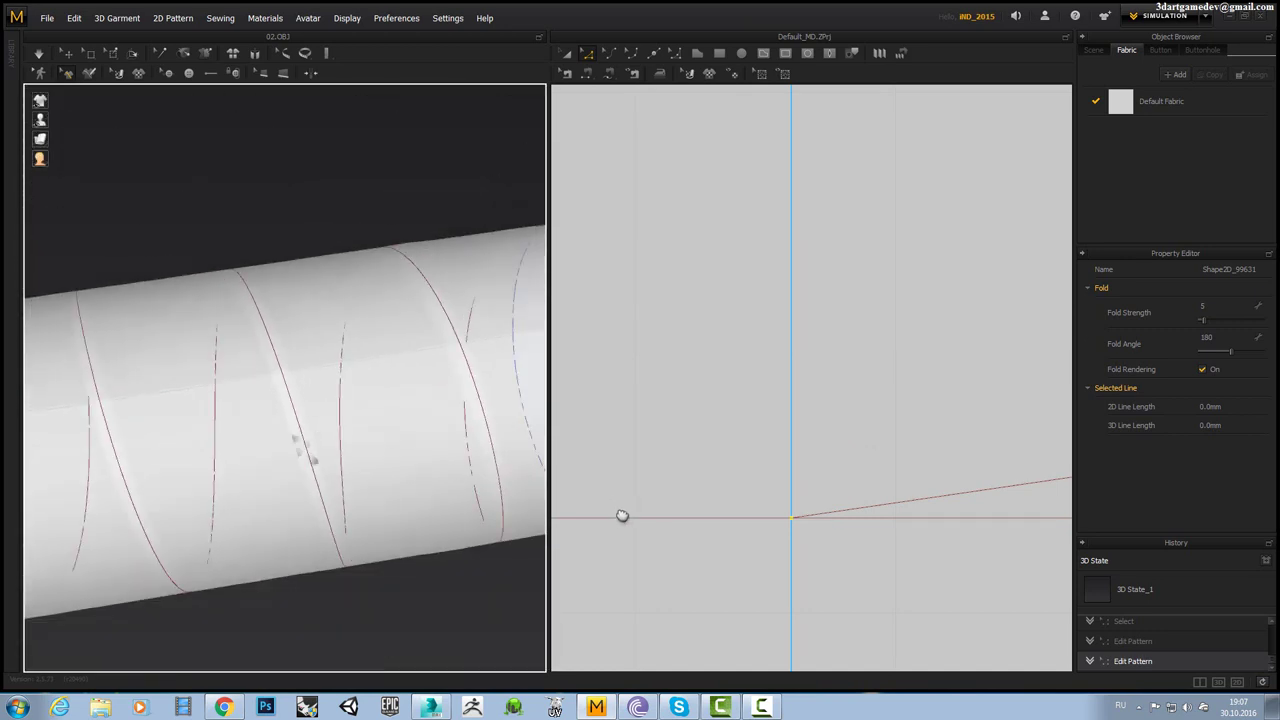
click(622, 517)
key(Delete)
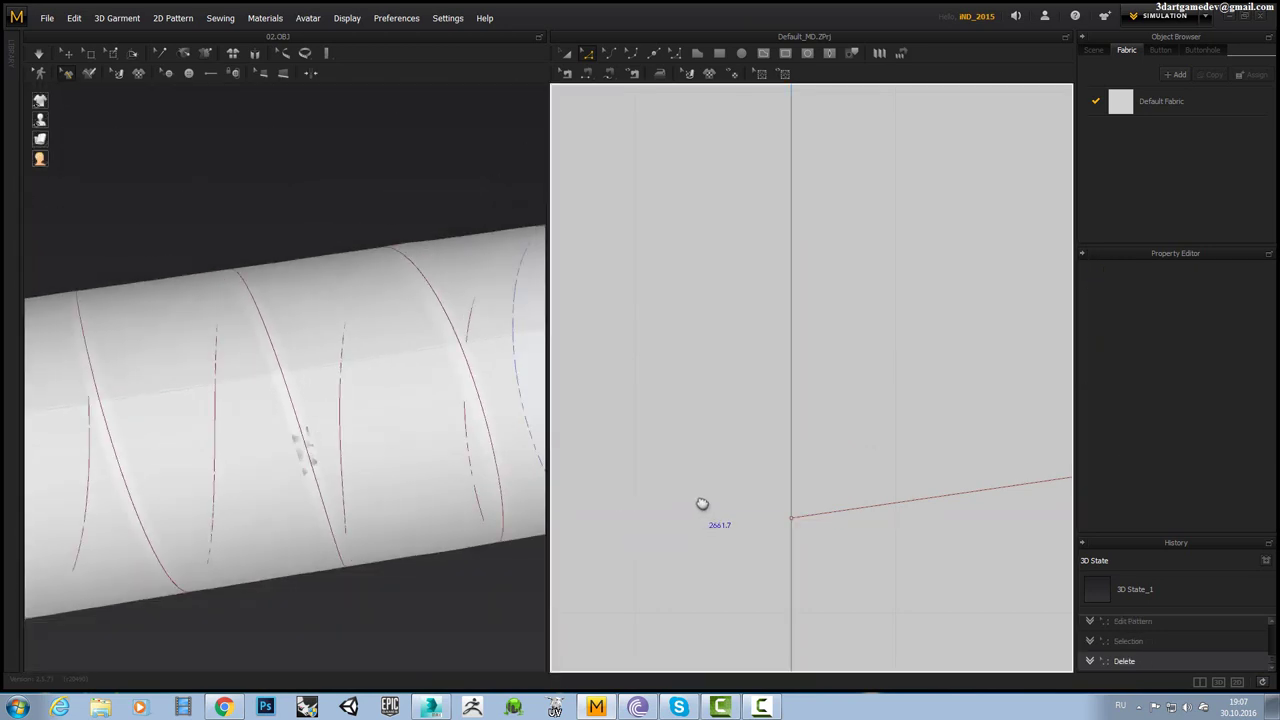
Orbit the tube to inspect the diagonal spiral lines wrapping it.
scroll(700, 505, down, 2)
scroll(711, 494, down, 3)
scroll(709, 490, down, 3)
scroll(743, 557, up, 3)
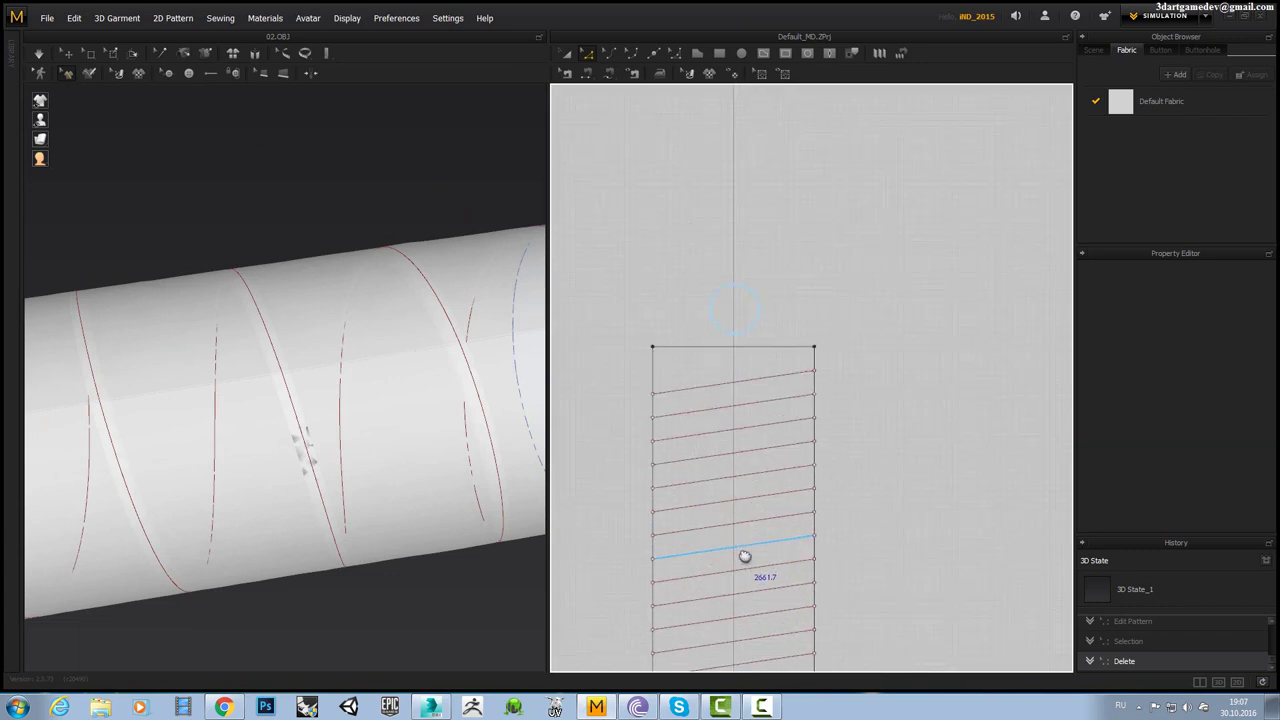
scroll(374, 420, up, 3)
mouse_move(374, 420)
right_down()
mouse_move(226, 489)
mouse_move(284, 366)
mouse_move(254, 469)
mouse_move(309, 566)
mouse_move(283, 421)
mouse_move(297, 474)
mouse_move(314, 369)
mouse_move(377, 337)
mouse_move(353, 333)
mouse_move(309, 374)
mouse_move(317, 423)
mouse_move(300, 320)
mouse_move(269, 251)
mouse_move(240, 277)
mouse_move(329, 264)
mouse_move(280, 360)
mouse_move(297, 266)
mouse_move(392, 292)
right_up()
mouse_move(716, 326)
right_down()
mouse_move(740, 260)
mouse_move(767, 236)
right_up()
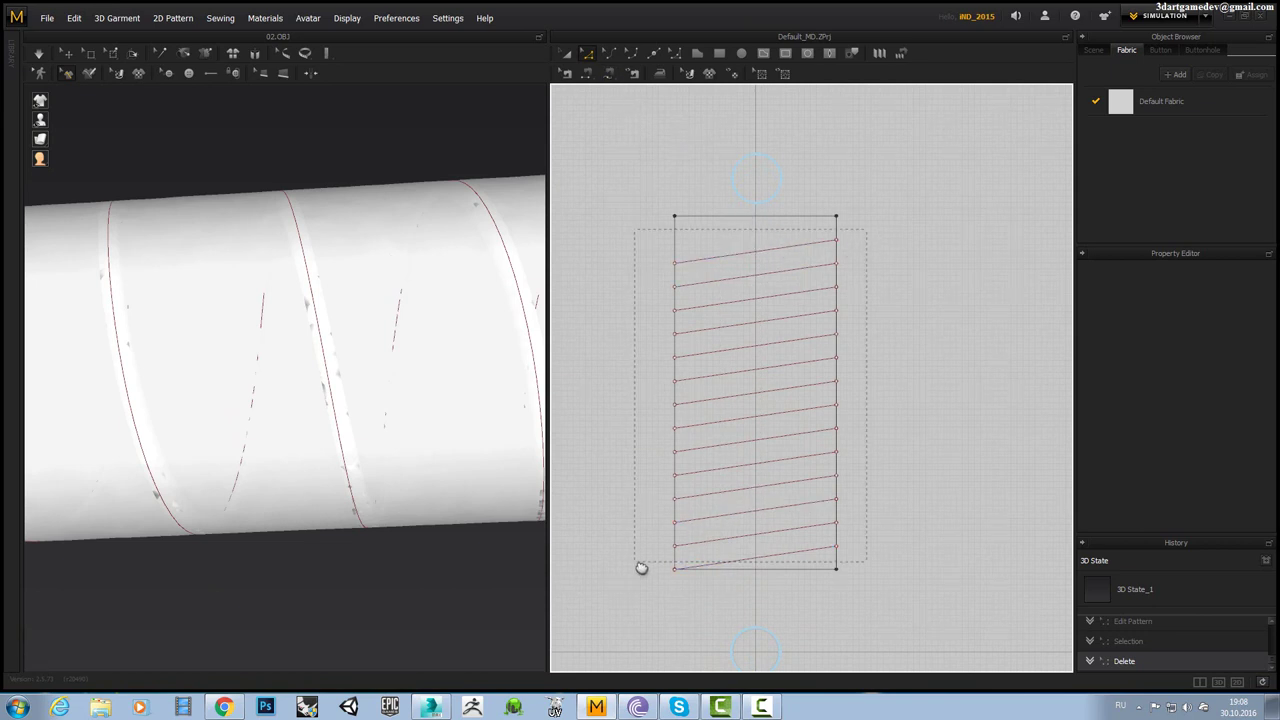
Select the pattern's diagonal fold lines and view them on the tube from a level side angle.
drag(641, 568, 681, 566)
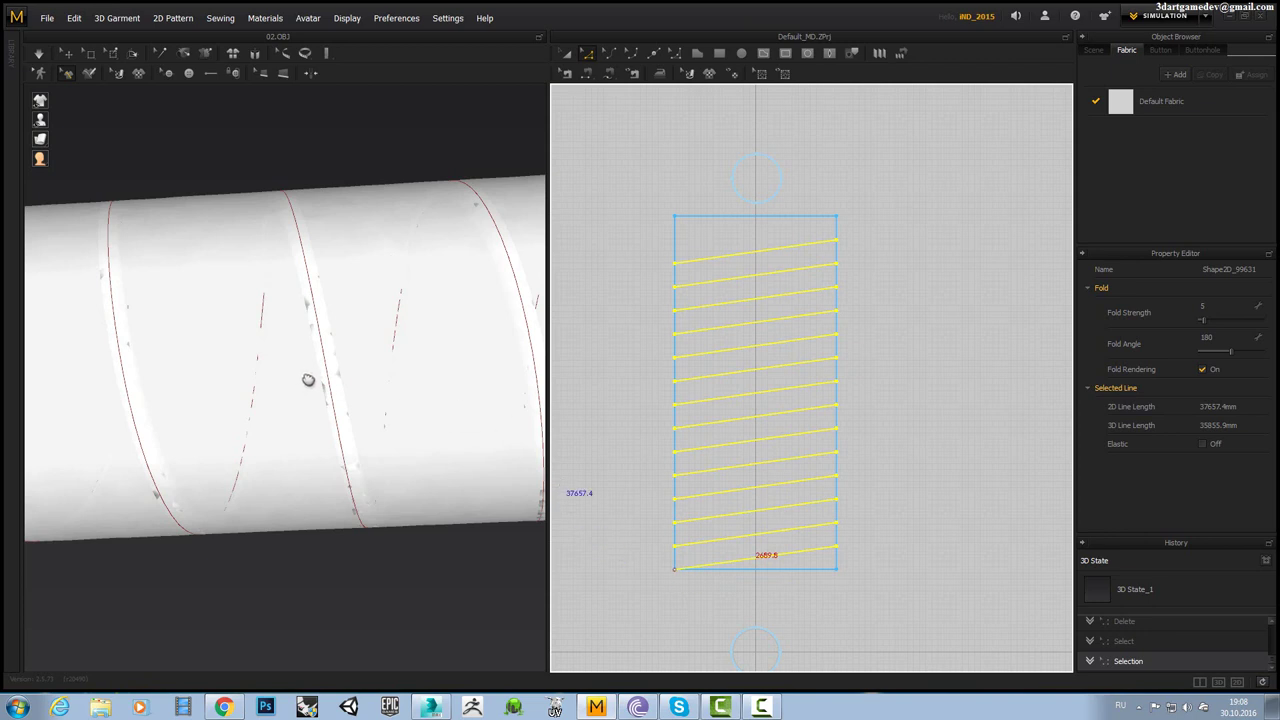
right_drag(329, 386, 540, 340)
click(750, 253)
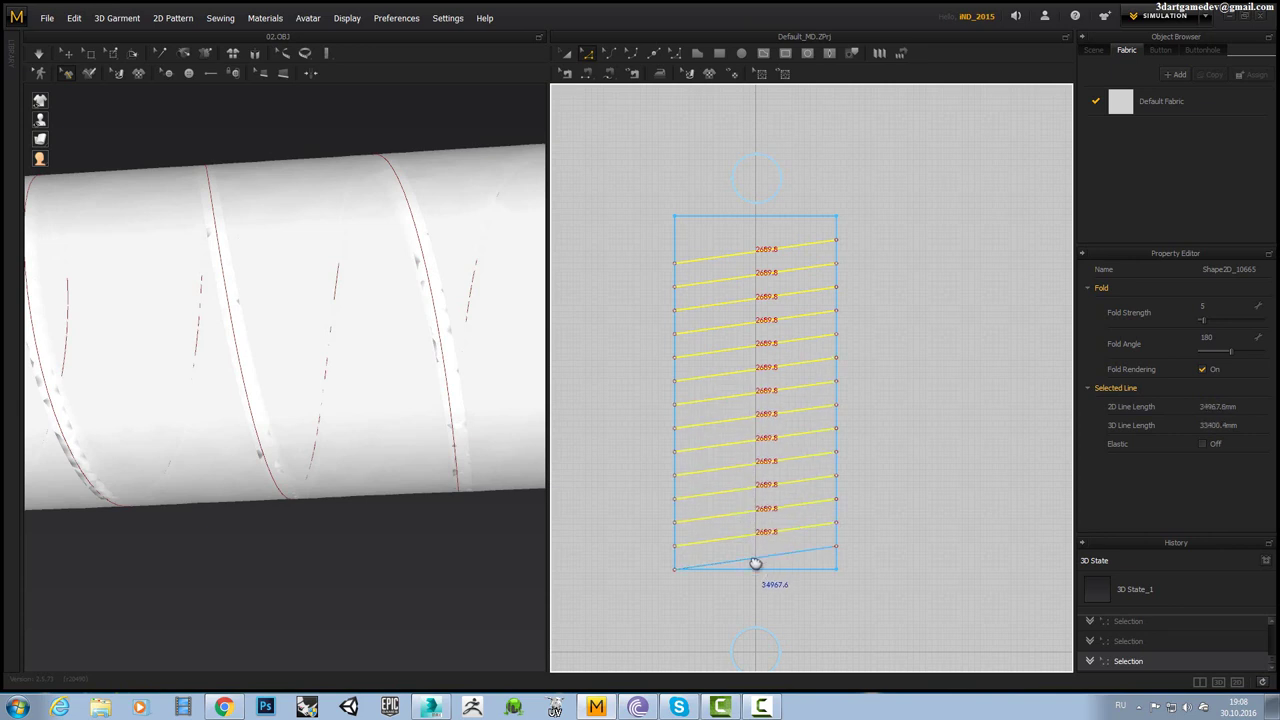
mouse_move(273, 304)
right_down()
mouse_move(263, 194)
mouse_move(300, 280)
mouse_move(308, 204)
mouse_move(380, 291)
mouse_move(366, 251)
mouse_move(397, 391)
mouse_move(377, 454)
mouse_move(274, 326)
mouse_move(277, 434)
mouse_move(262, 389)
right_up()
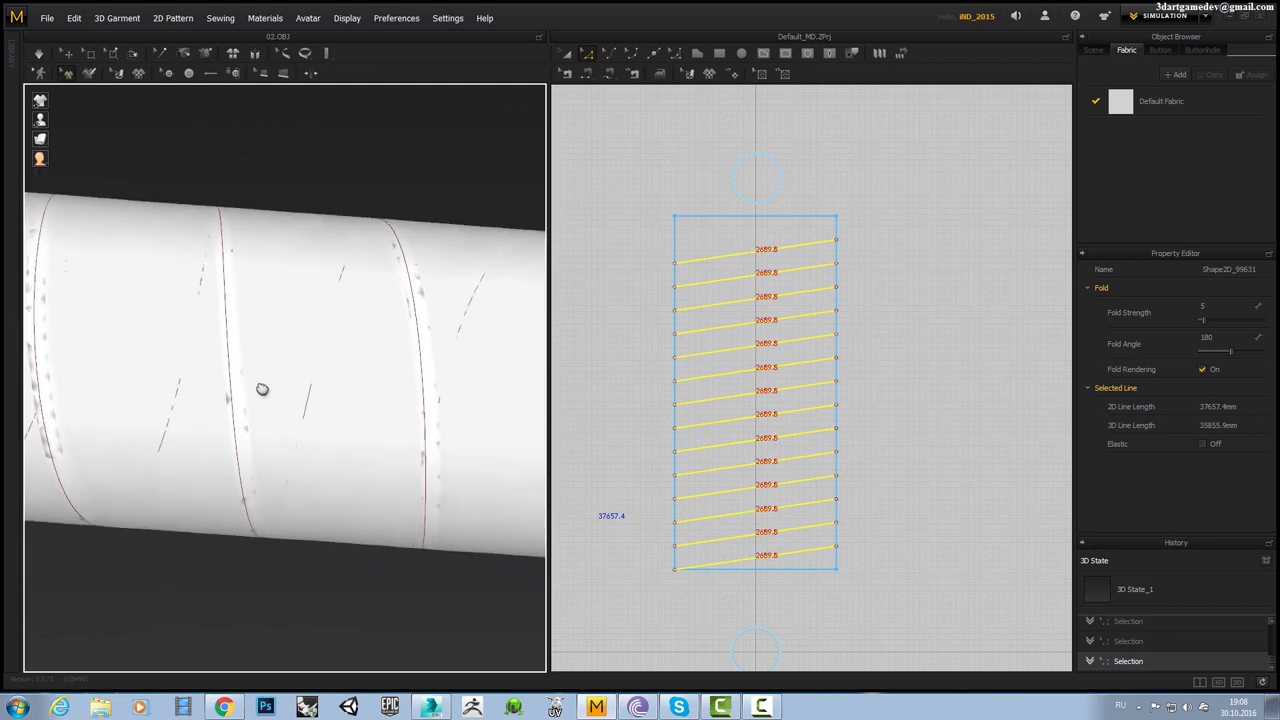
right_drag(886, 237, 908, 209)
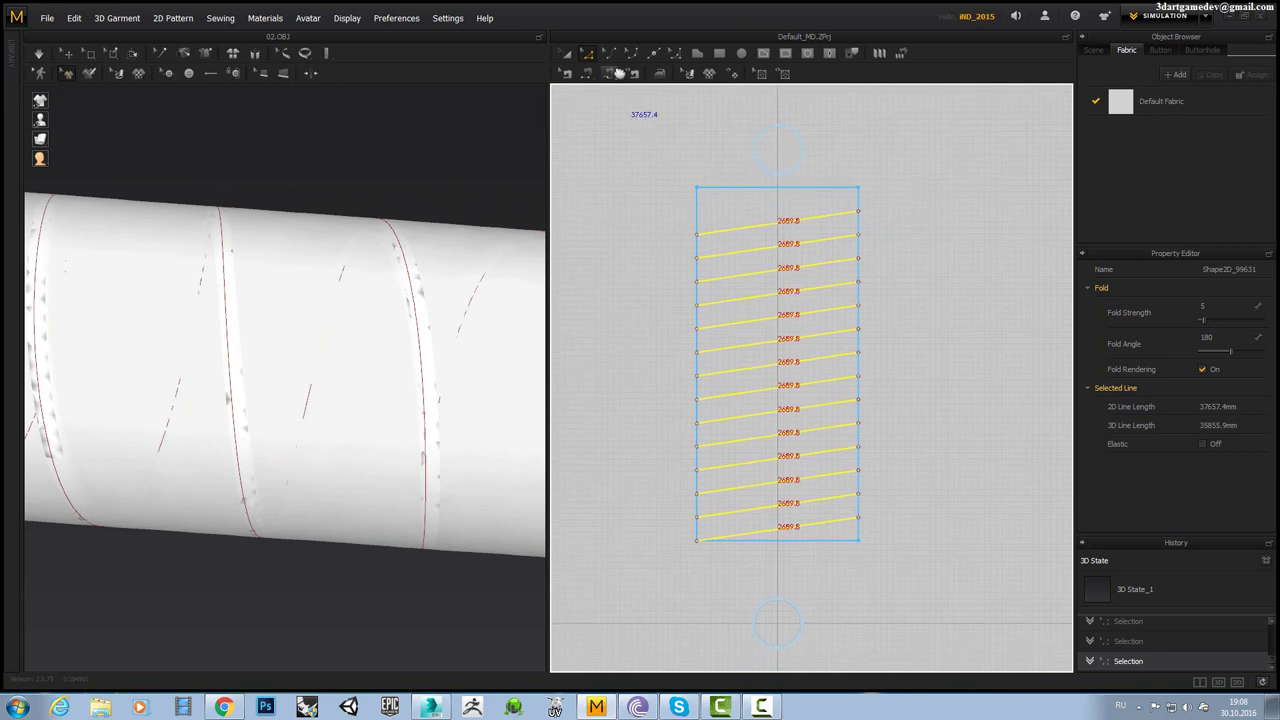
Deselect the fold lines, zoom into the 2D pattern and orbit the tube diagonally.
click(676, 56)
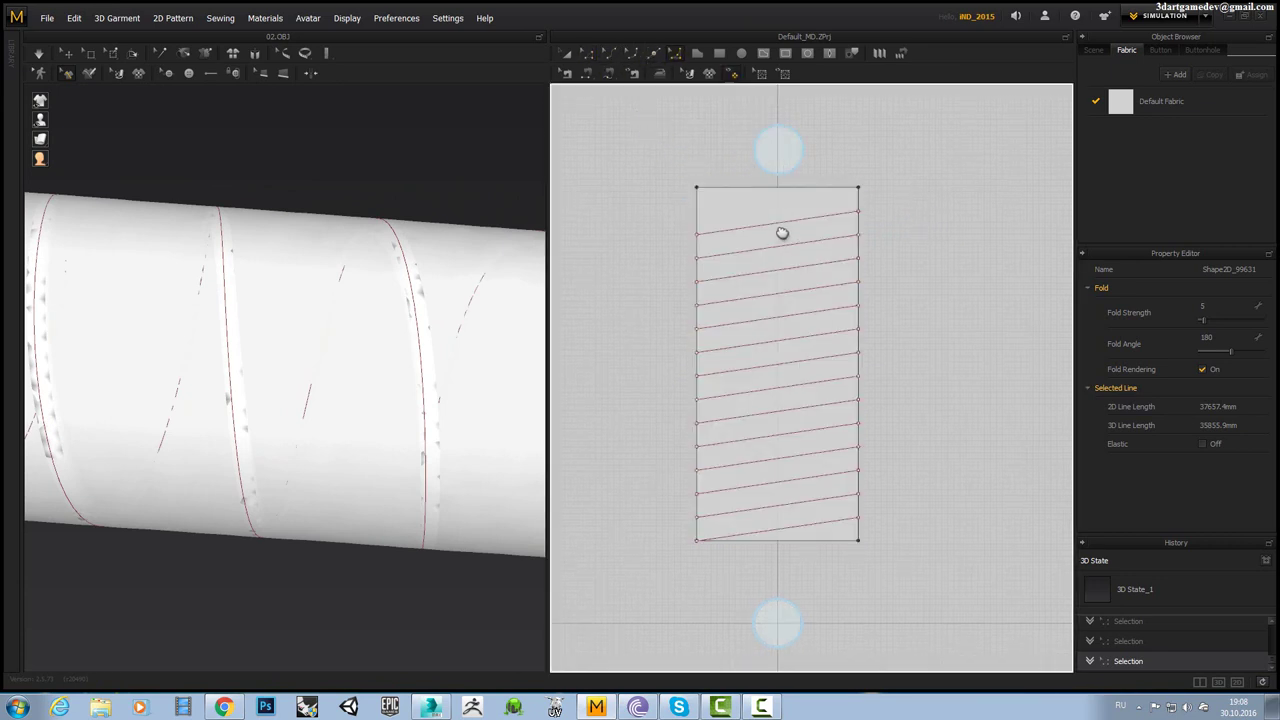
scroll(782, 233, up, 2)
scroll(780, 234, up, 2)
scroll(794, 209, up, 3)
scroll(771, 223, up, 2)
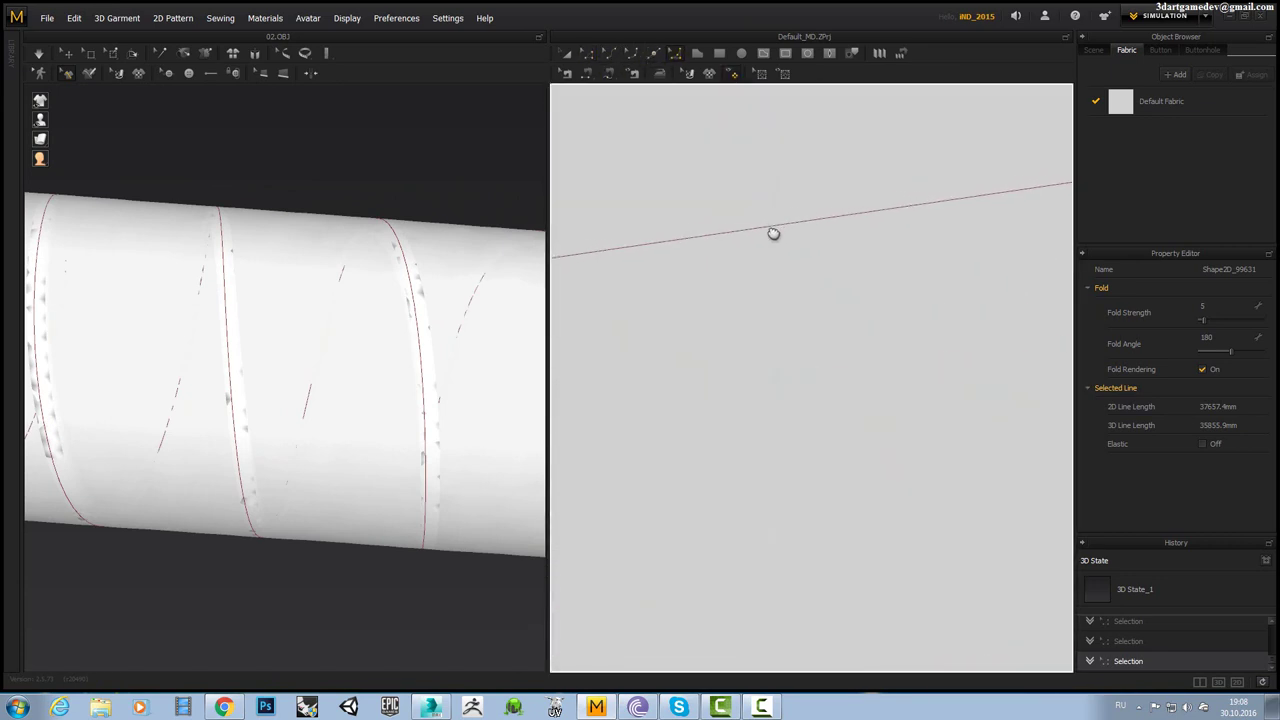
scroll(789, 234, up, 1)
scroll(792, 221, up, 1)
mouse_move(398, 243)
right_down()
mouse_move(320, 223)
mouse_move(309, 206)
mouse_move(320, 214)
mouse_move(295, 230)
mouse_move(300, 94)
mouse_move(337, 54)
mouse_move(357, 136)
right_up()
scroll(361, 261, up, 2)
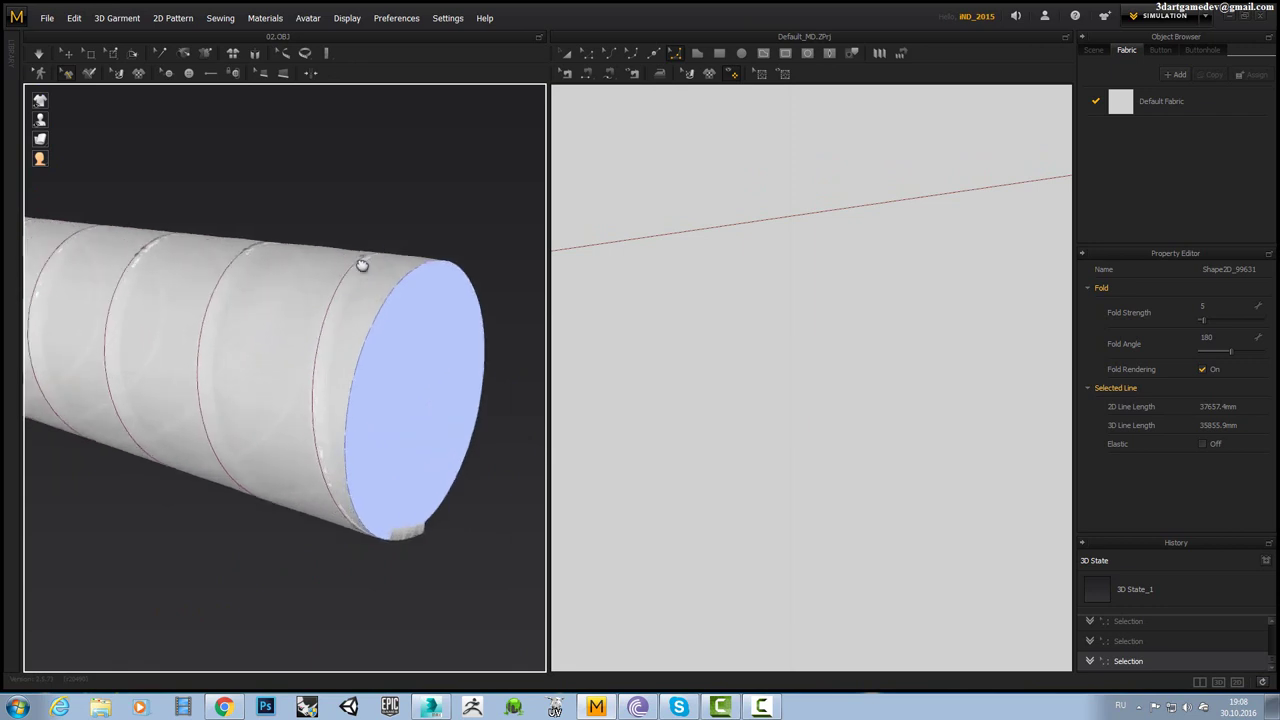
scroll(363, 250, up, 2)
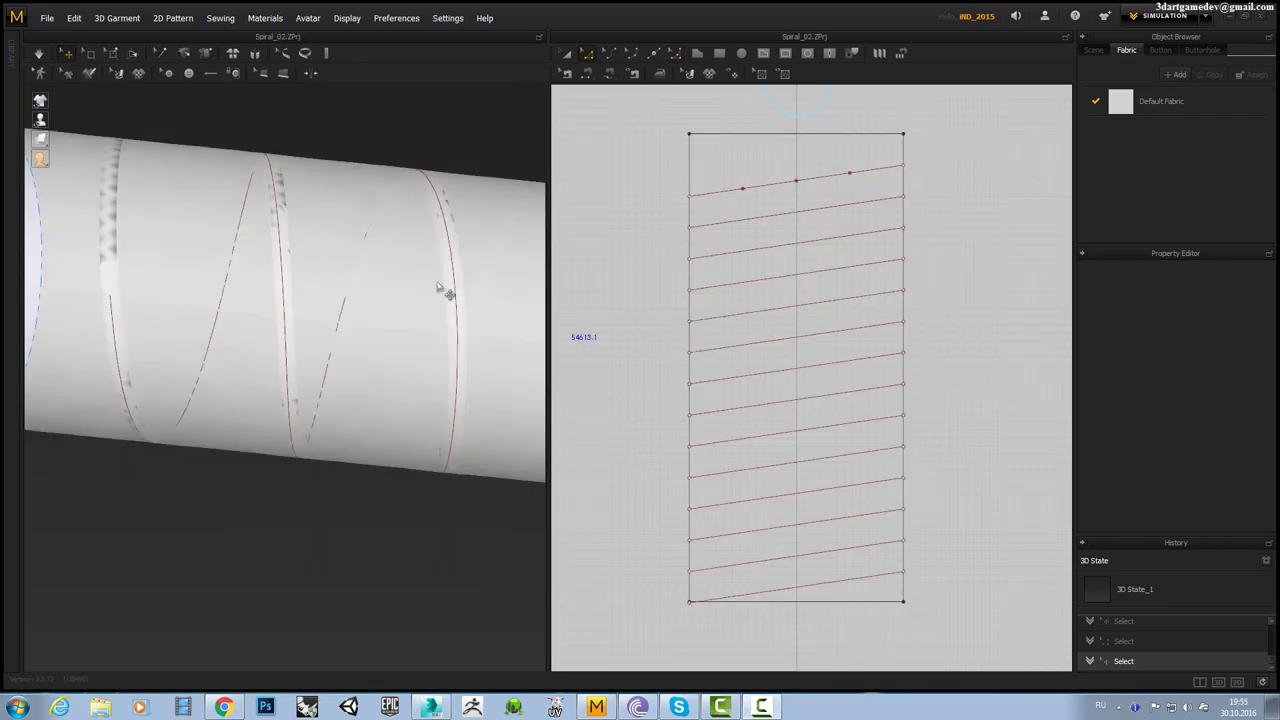
Orbit around the spiral folds, then select the second-lowest fold line, 2689.9 mm long.
mouse_move(437, 290)
right_down()
mouse_move(329, 277)
mouse_move(354, 280)
mouse_move(254, 243)
mouse_move(298, 338)
mouse_move(400, 346)
mouse_move(357, 320)
mouse_move(380, 331)
right_up()
middle_drag(380, 331, 385, 308)
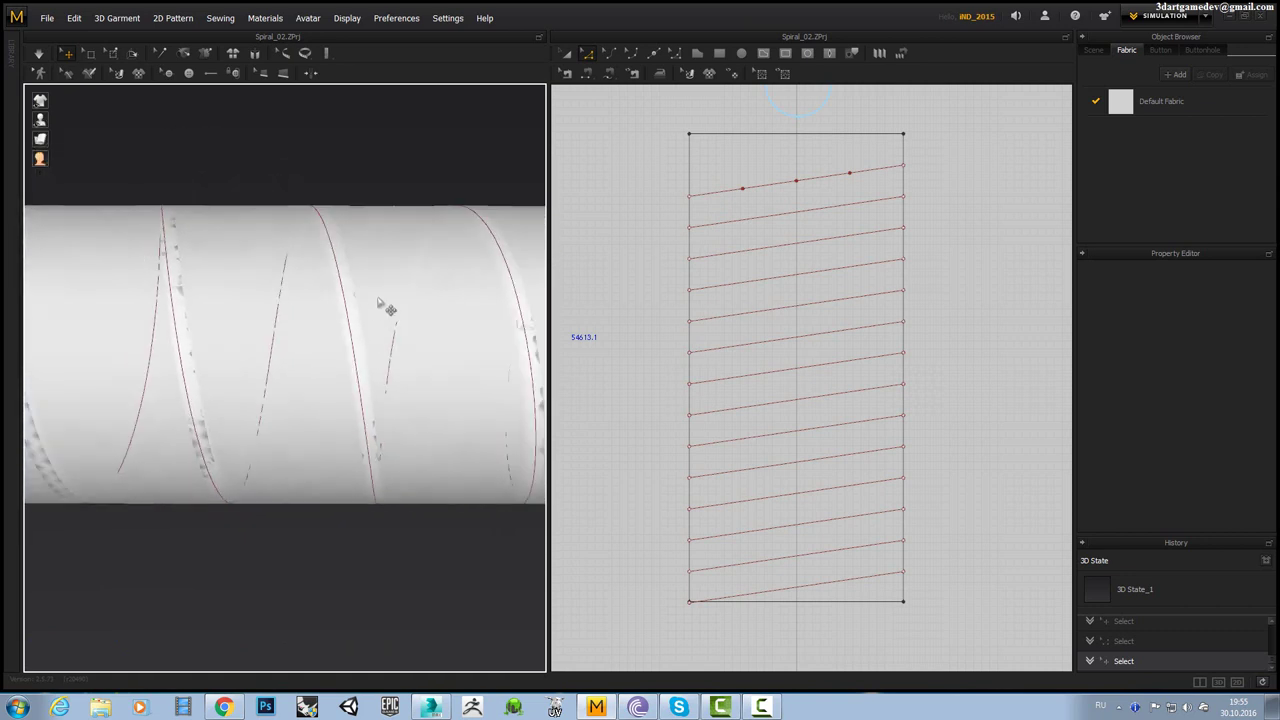
right_drag(379, 303, 318, 267)
mouse_move(382, 332)
right_down()
mouse_move(389, 423)
mouse_move(346, 374)
mouse_move(346, 394)
mouse_move(331, 289)
mouse_move(356, 291)
right_up()
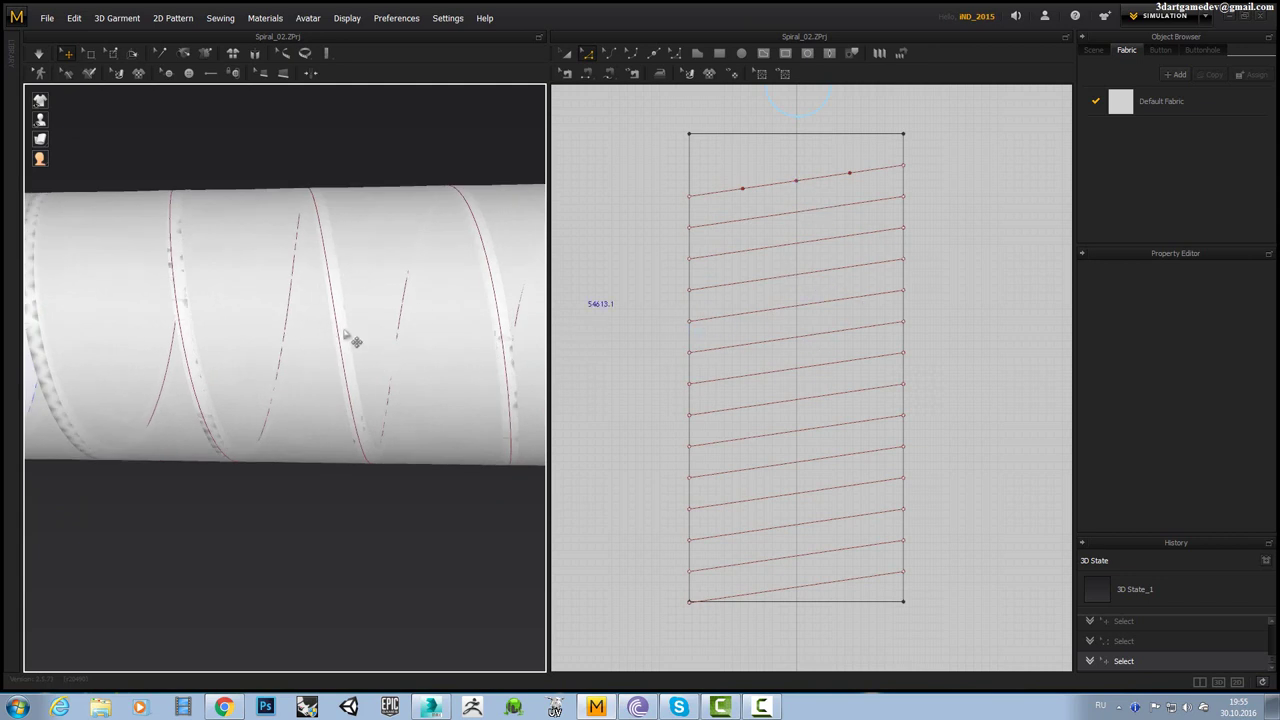
mouse_move(345, 335)
right_down()
mouse_move(360, 297)
mouse_move(394, 306)
mouse_move(405, 266)
mouse_move(420, 290)
right_up()
click(1133, 638)
scroll(503, 337, up, 2)
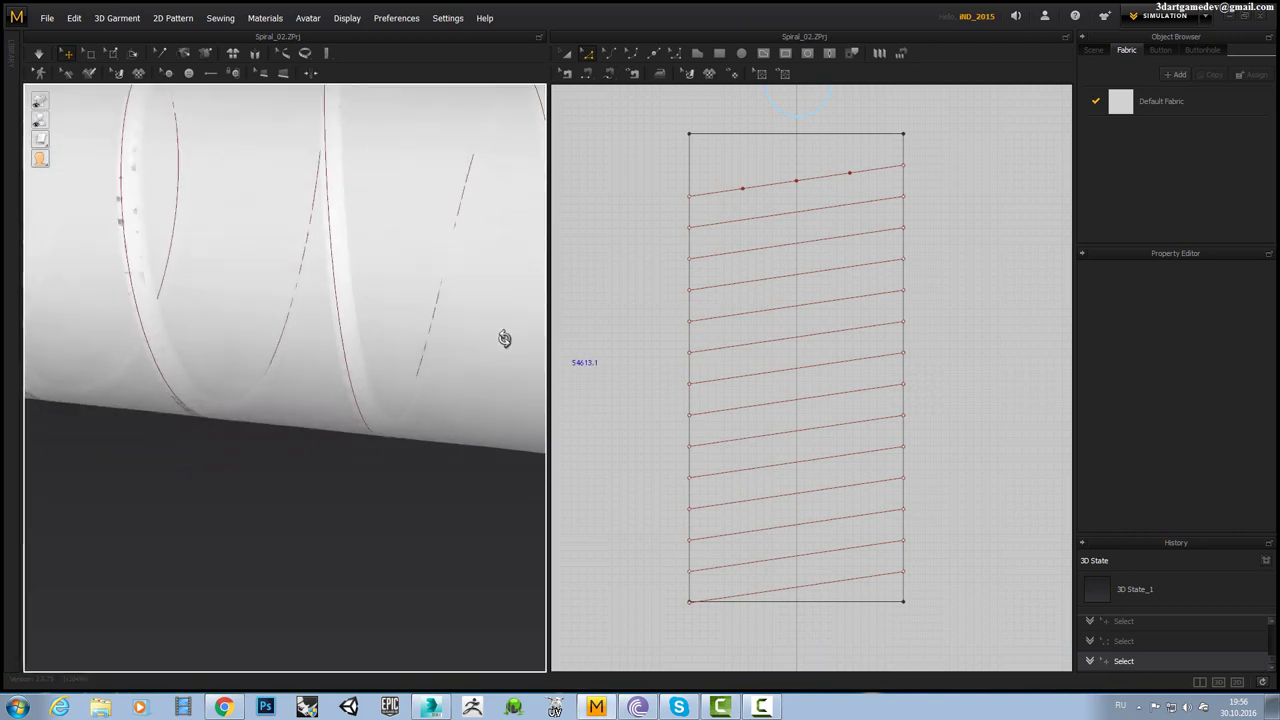
mouse_move(503, 337)
right_down()
mouse_move(431, 294)
mouse_move(447, 410)
mouse_move(414, 337)
mouse_move(520, 420)
right_up()
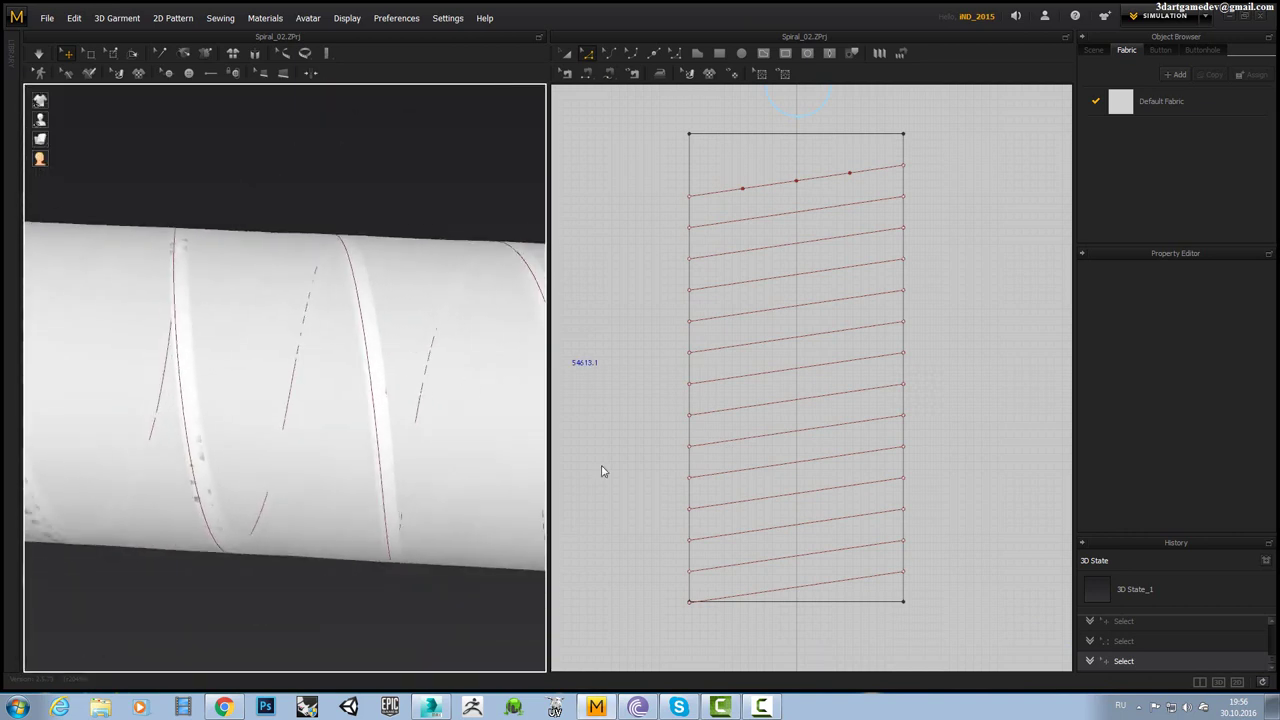
click(803, 560)
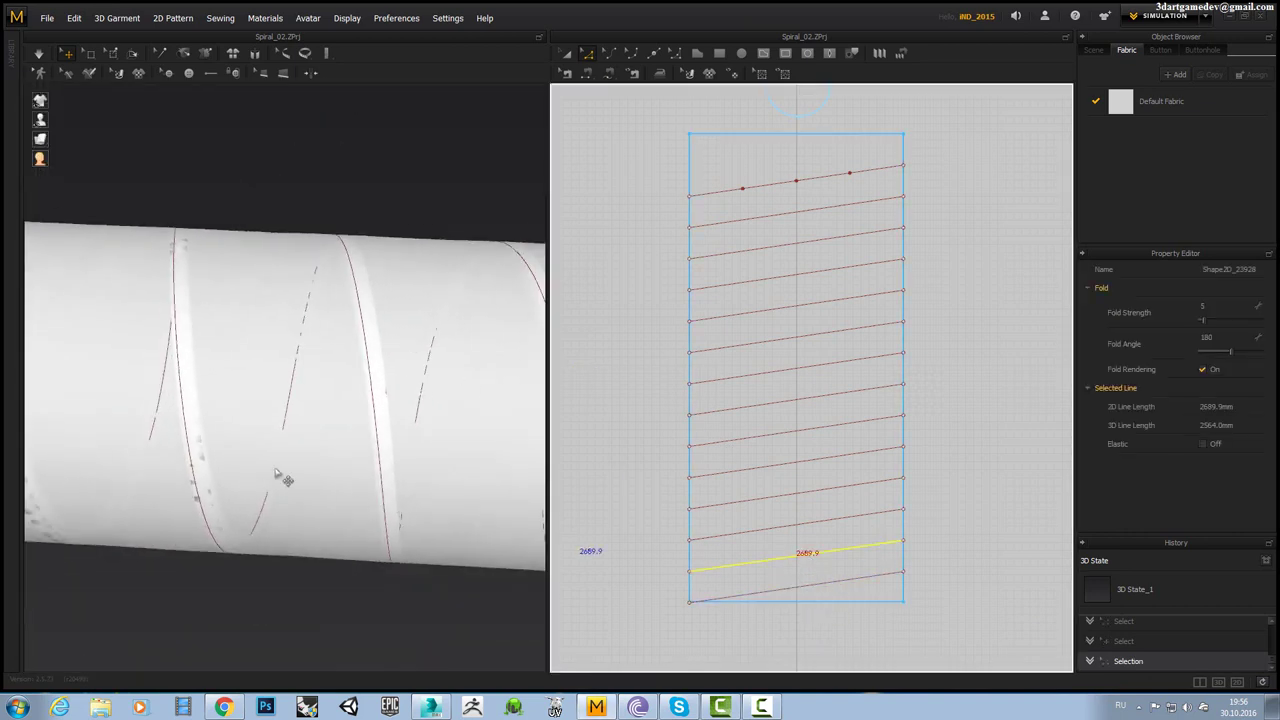
Turn the tube and zoom in on the selected fold.
right_drag(280, 477, 200, 349)
scroll(223, 343, down, 5)
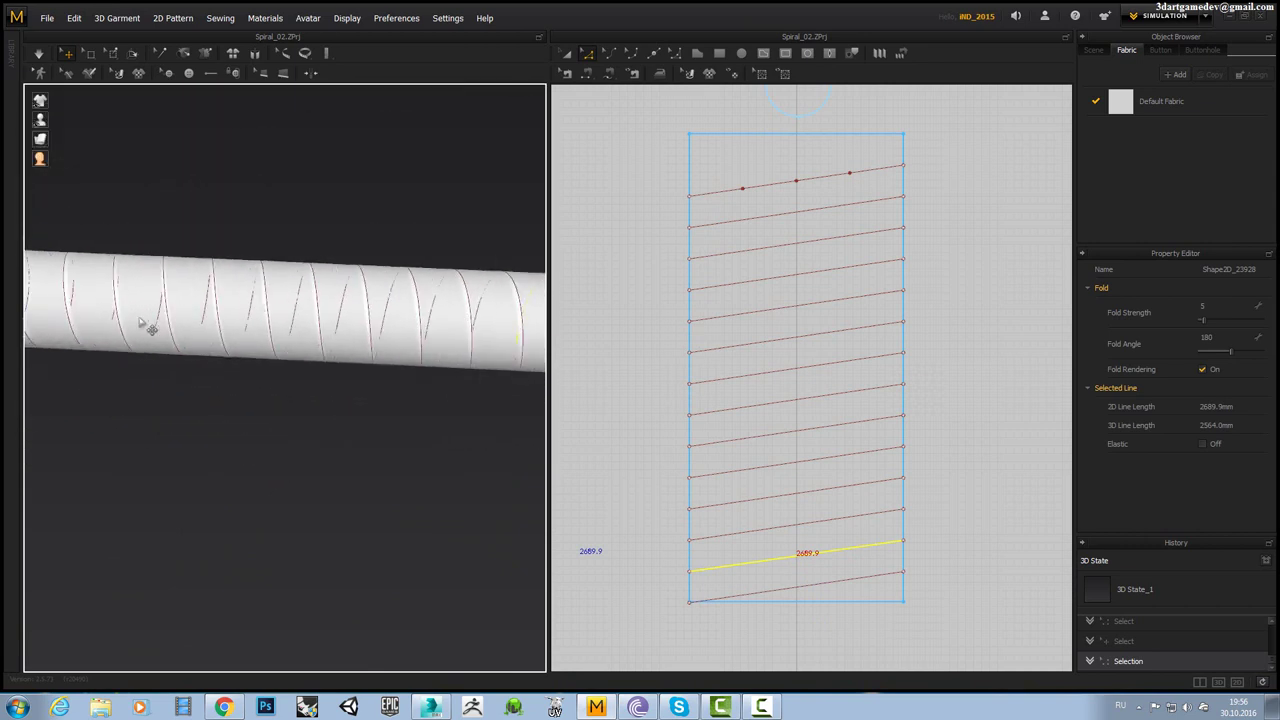
scroll(160, 328, up, 2)
scroll(220, 329, up, 2)
scroll(140, 300, up, 2)
scroll(356, 373, up, 3)
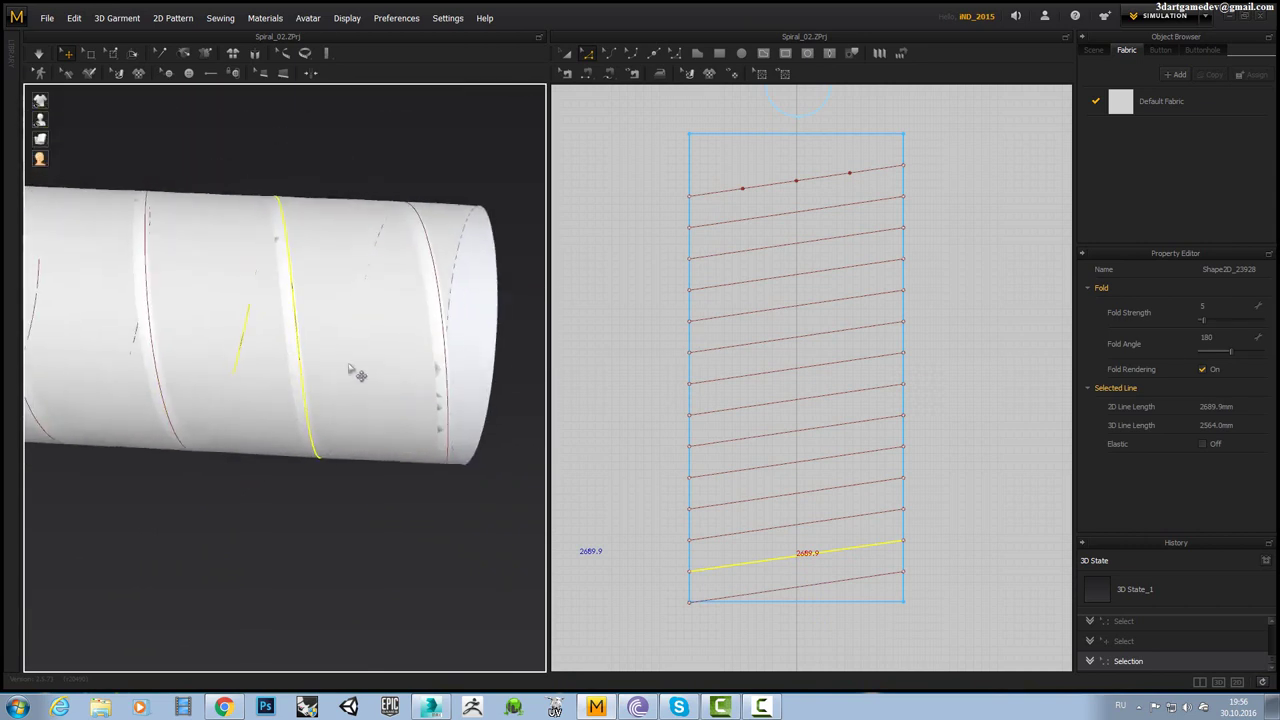
scroll(330, 335, up, 2)
scroll(300, 330, up, 2)
Follow the selected fold around the tube from new angles and activate the Add Point/Split Line tool.
right_drag(297, 363, 306, 420)
scroll(310, 332, up, 2)
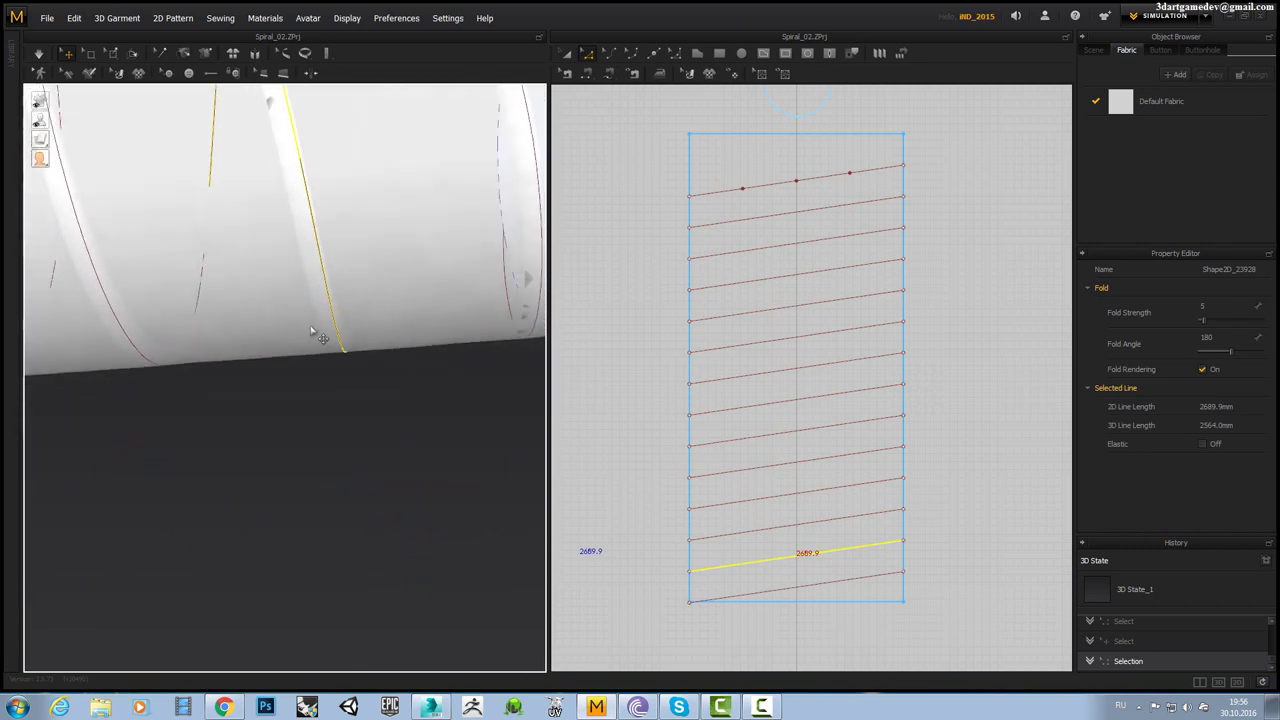
right_drag(806, 443, 826, 429)
mouse_move(380, 240)
right_down()
mouse_move(337, 223)
mouse_move(330, 292)
right_up()
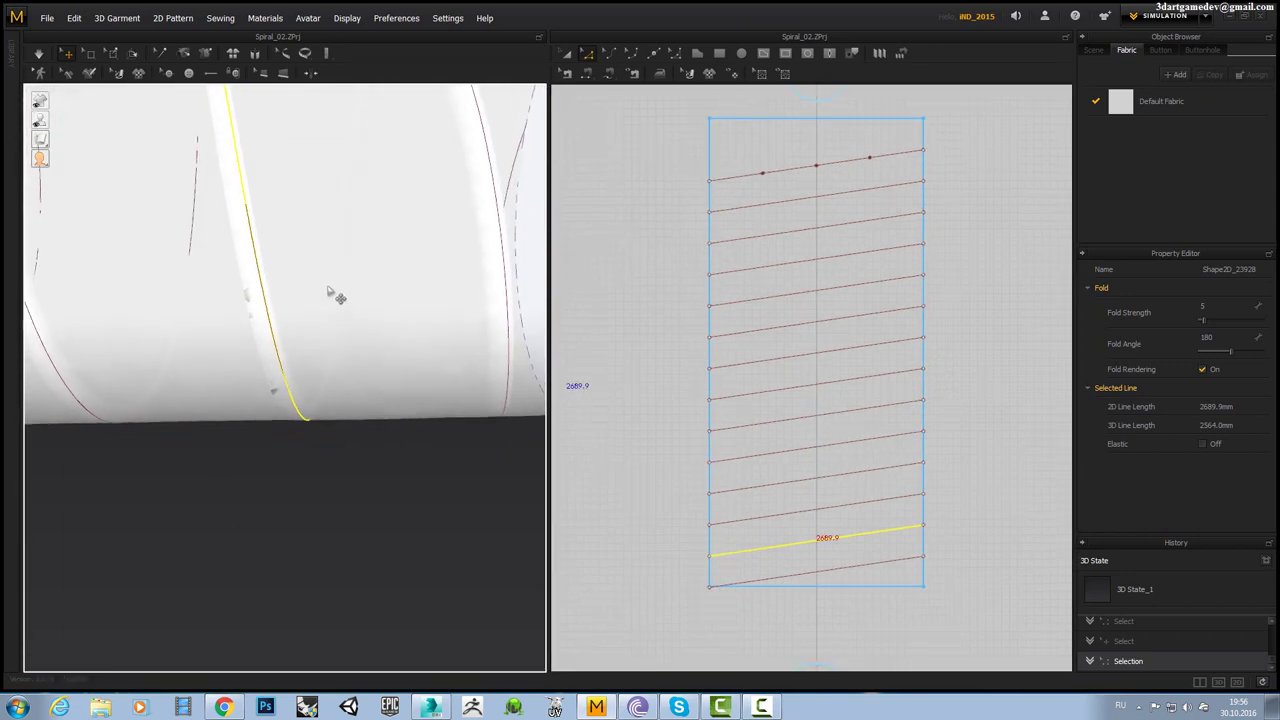
mouse_move(363, 220)
right_down()
mouse_move(357, 260)
mouse_move(414, 294)
mouse_move(331, 326)
mouse_move(306, 309)
mouse_move(274, 360)
mouse_move(294, 246)
mouse_move(294, 257)
mouse_move(260, 249)
mouse_move(273, 221)
mouse_move(314, 223)
mouse_move(357, 277)
right_up()
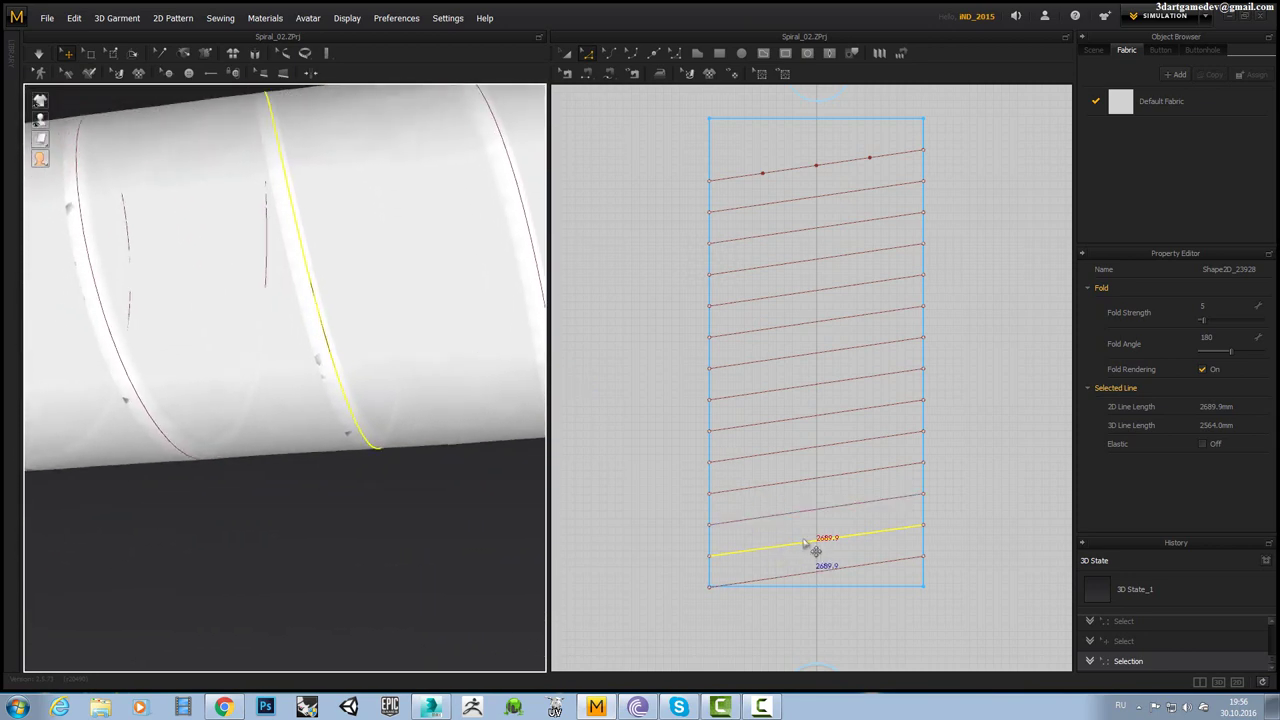
click(653, 53)
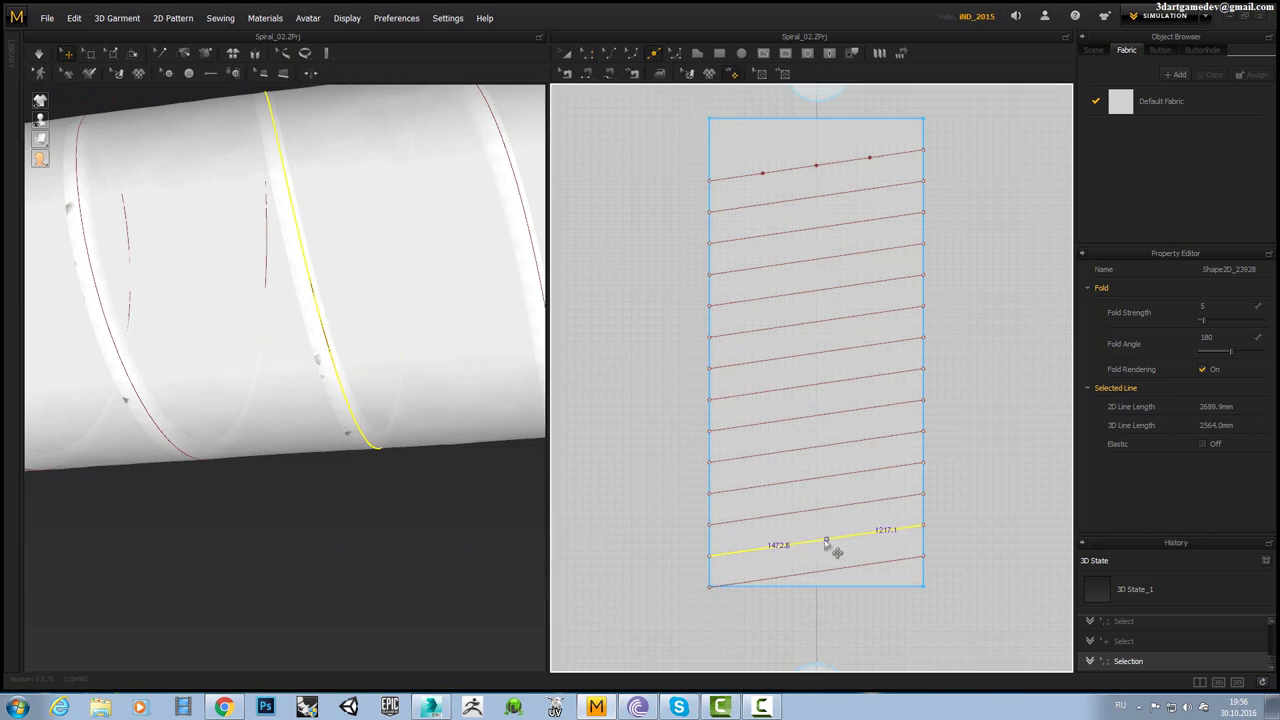
Uniform-split the selected fold line into 4 segments and adjust one of its points.
right_click(818, 542)
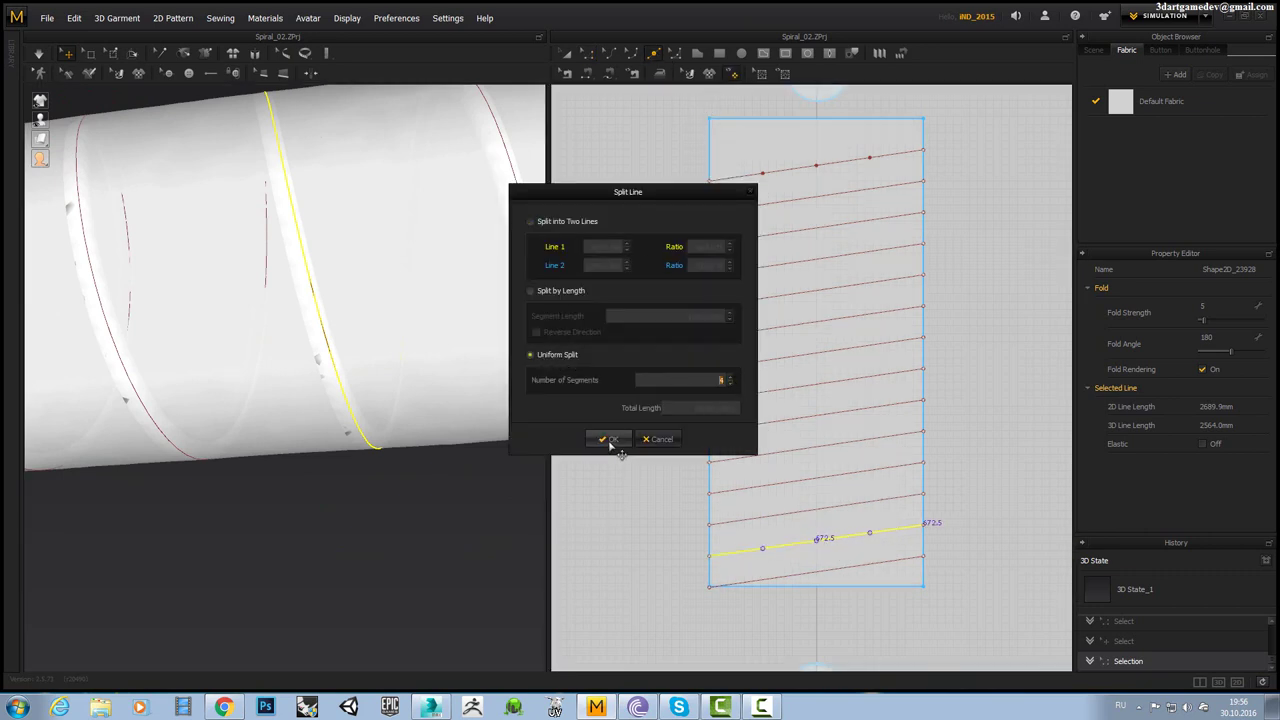
key(Return)
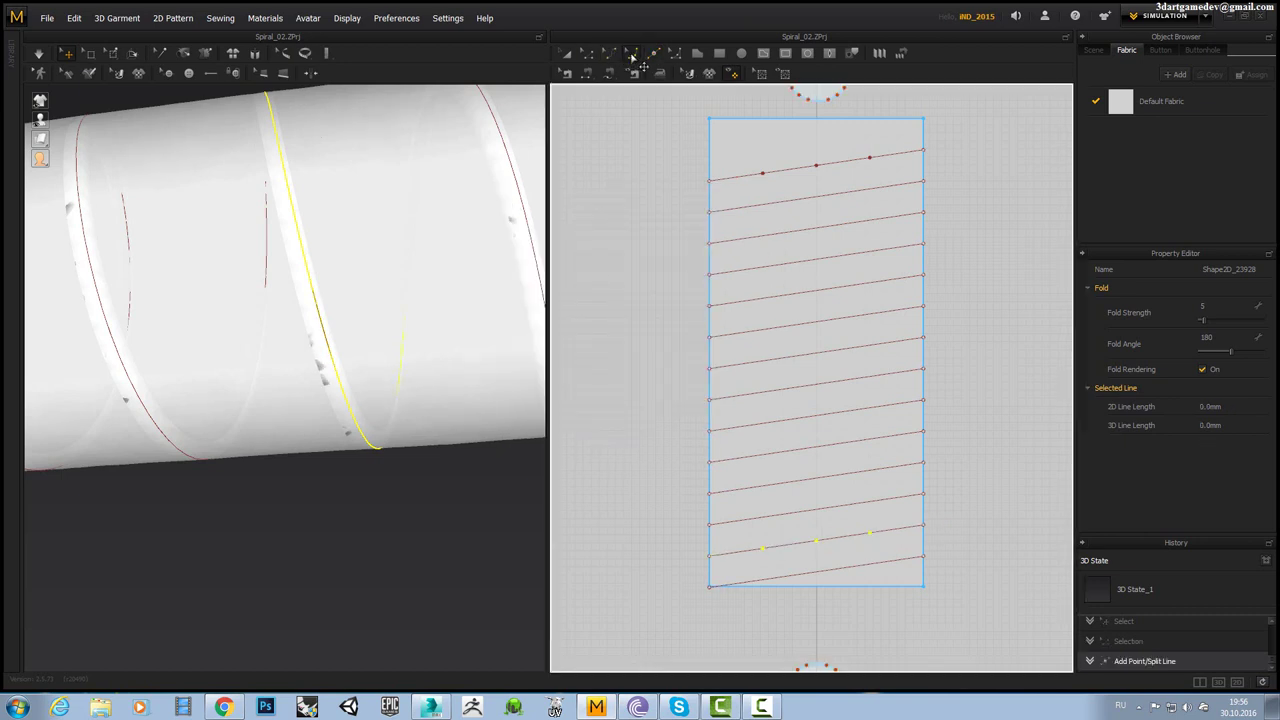
scroll(849, 477, up, 5)
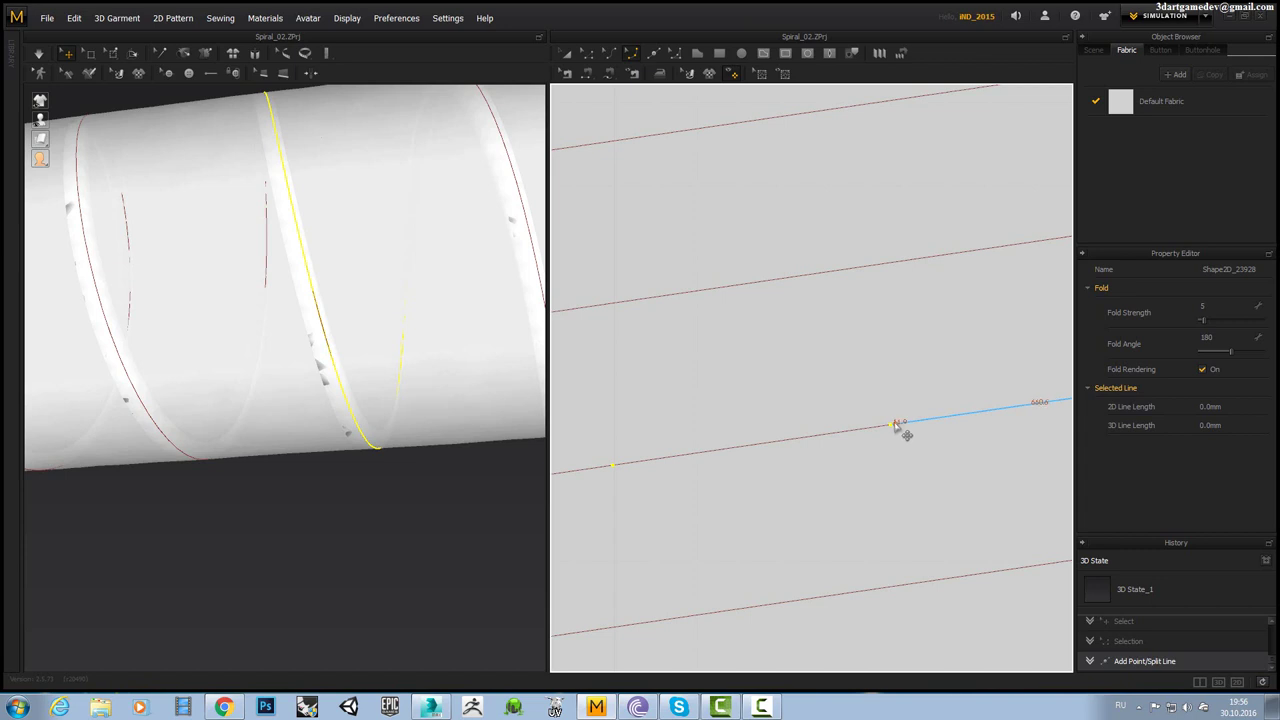
drag(891, 425, 890, 423)
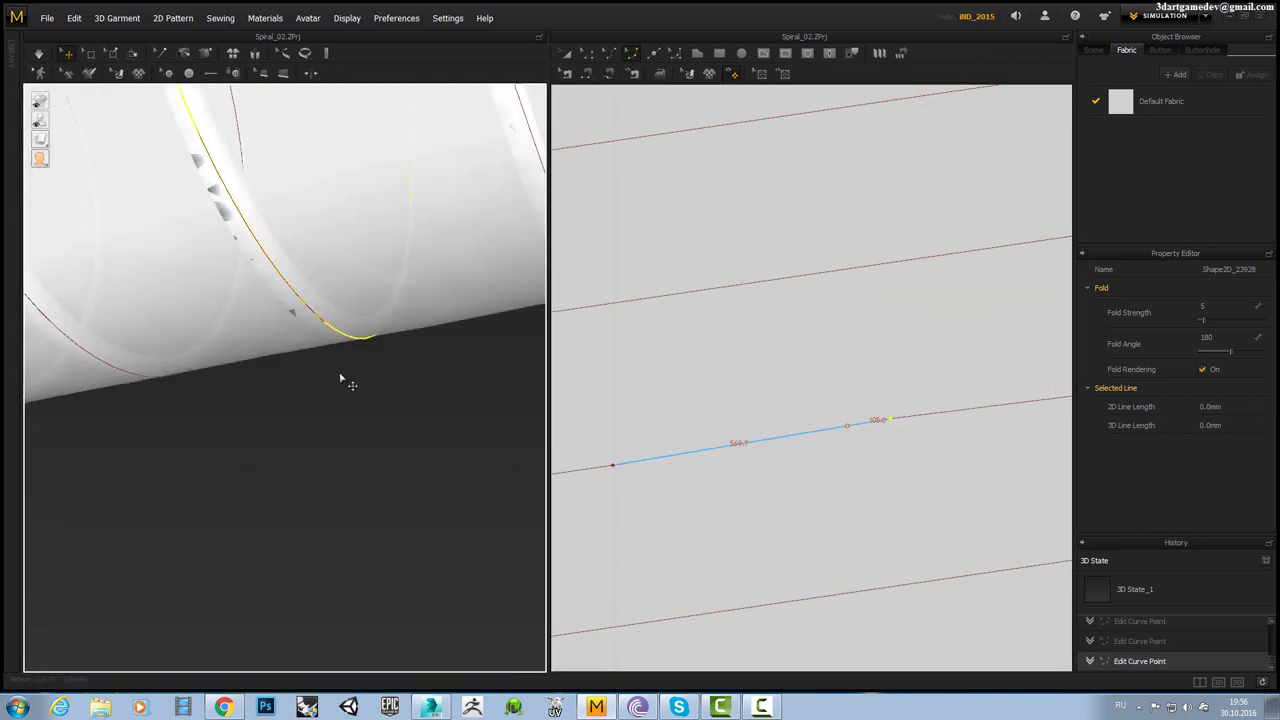
right_drag(343, 374, 351, 237)
Select the middle fold segment and the tube pattern, orbiting to a level side view.
right_drag(766, 422, 789, 383)
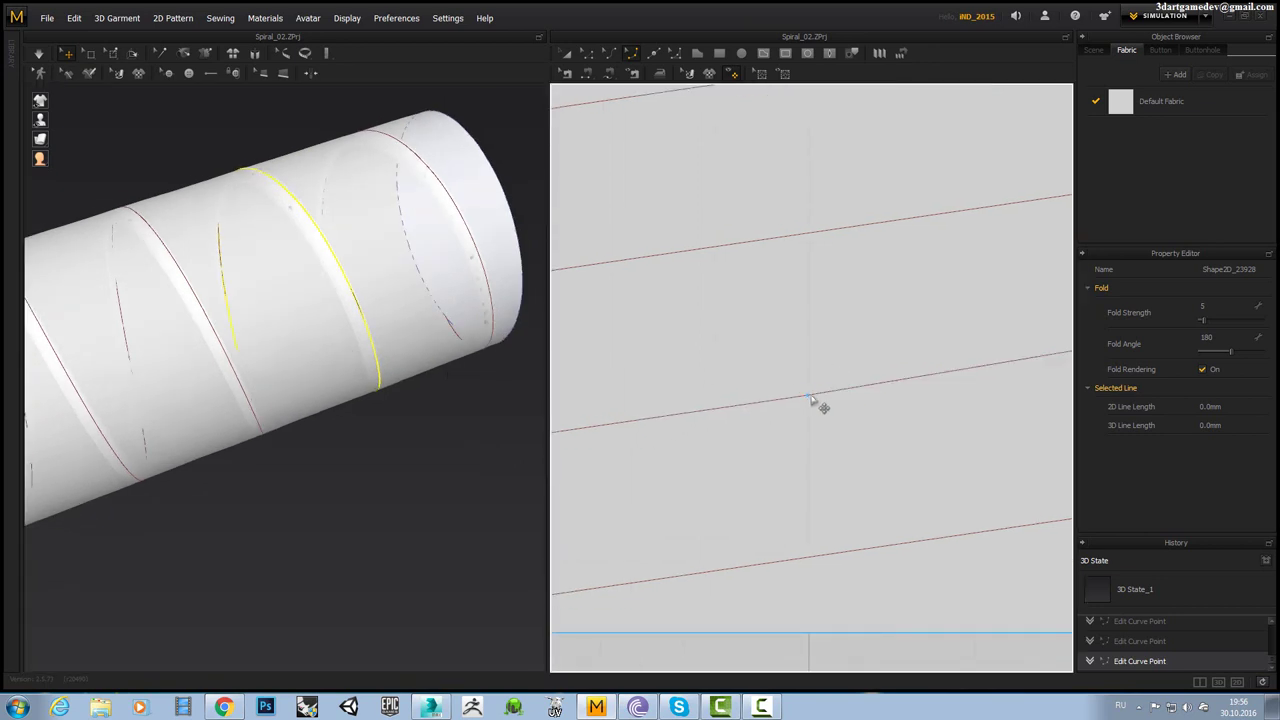
click(819, 398)
mouse_move(350, 323)
right_down()
mouse_move(329, 229)
mouse_move(309, 463)
right_up()
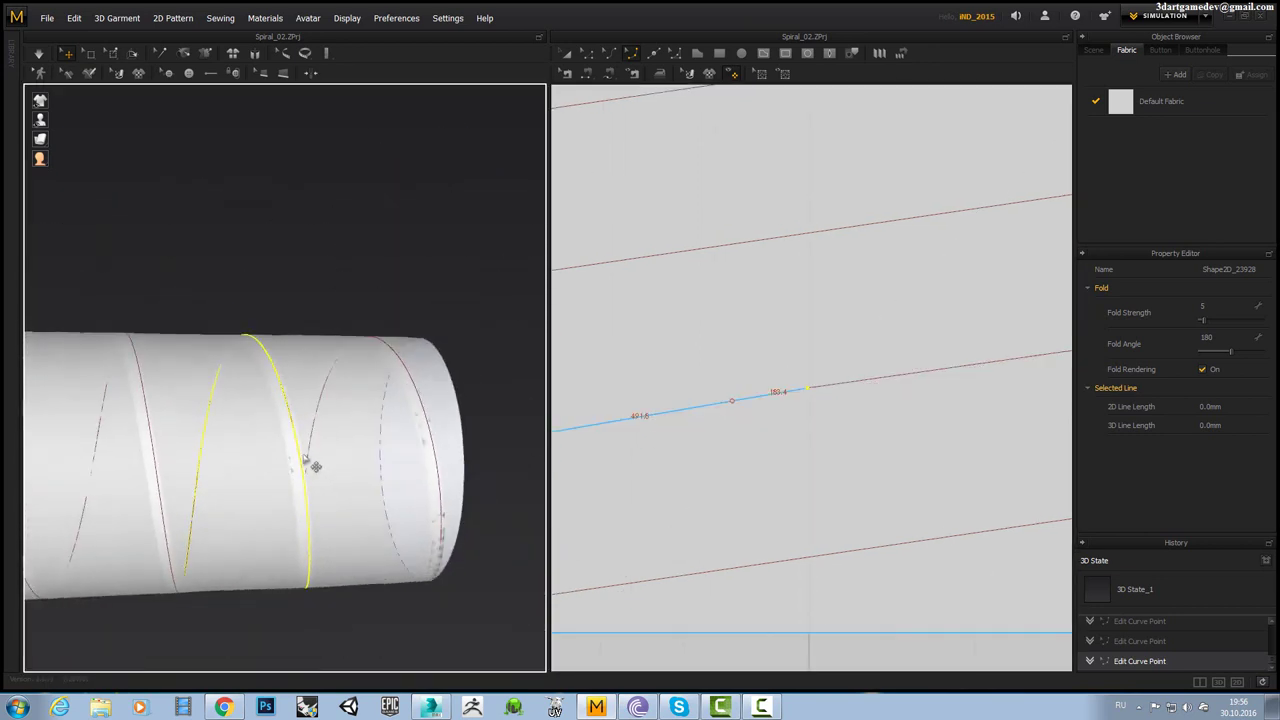
click(828, 447)
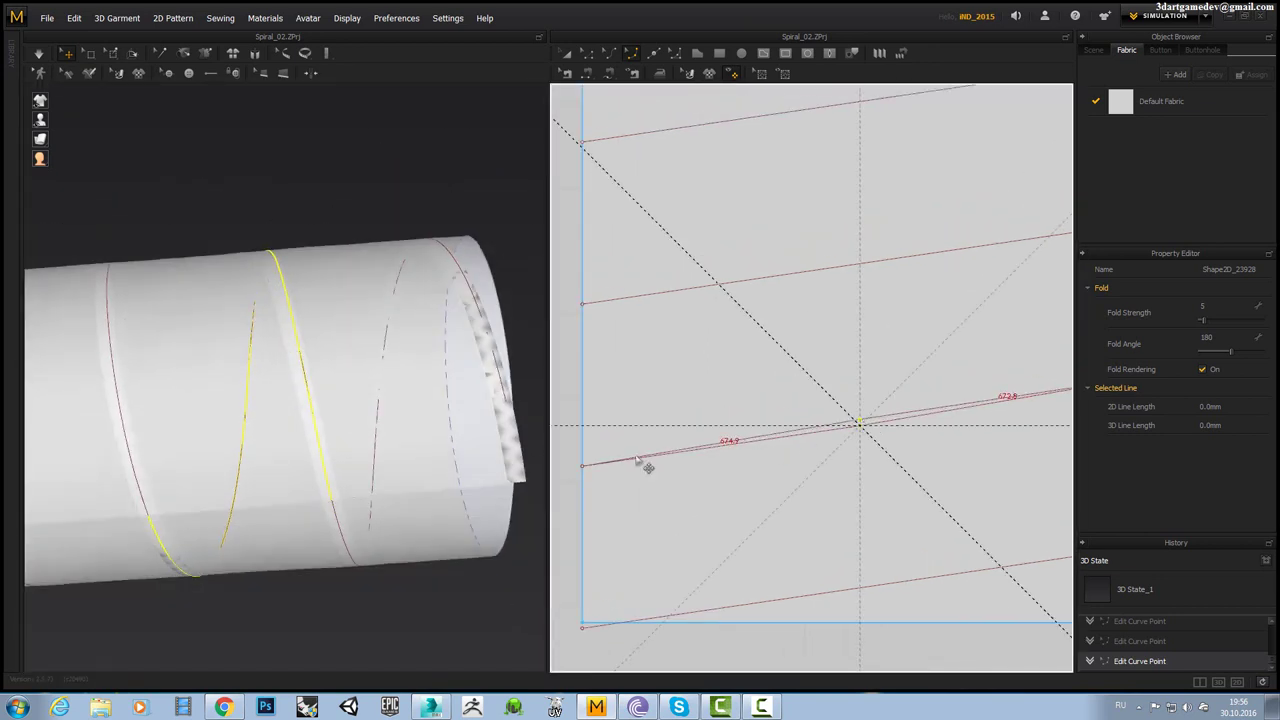
right_drag(314, 400, 314, 509)
scroll(866, 428, up, 5)
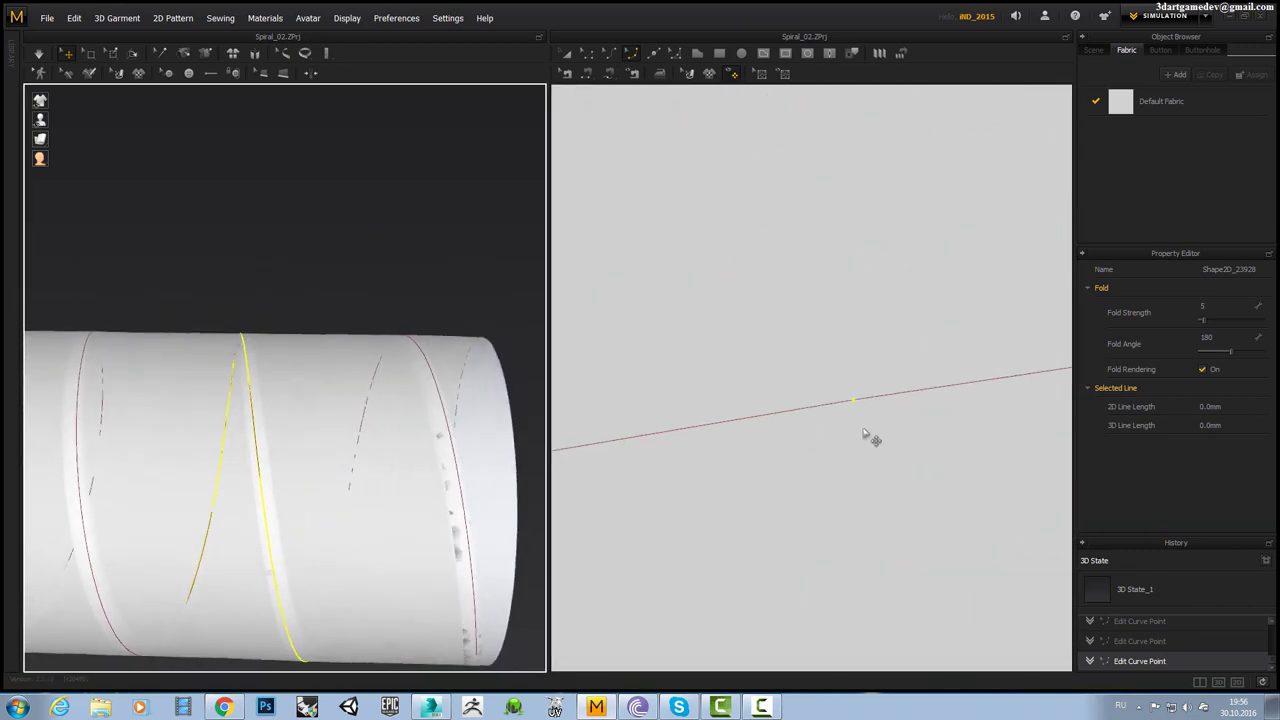
right_drag(316, 468, 317, 580)
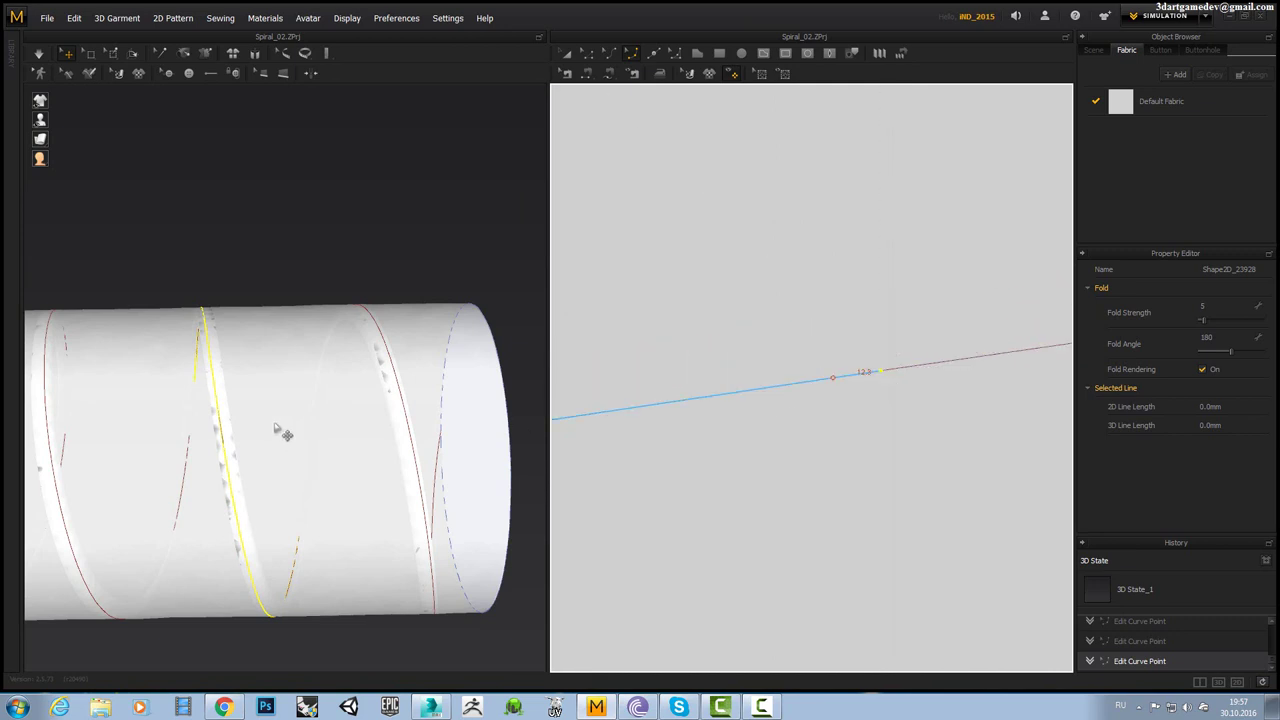
Select a diagonal fold line and orbit toward it on the tube.
right_drag(278, 430, 382, 337)
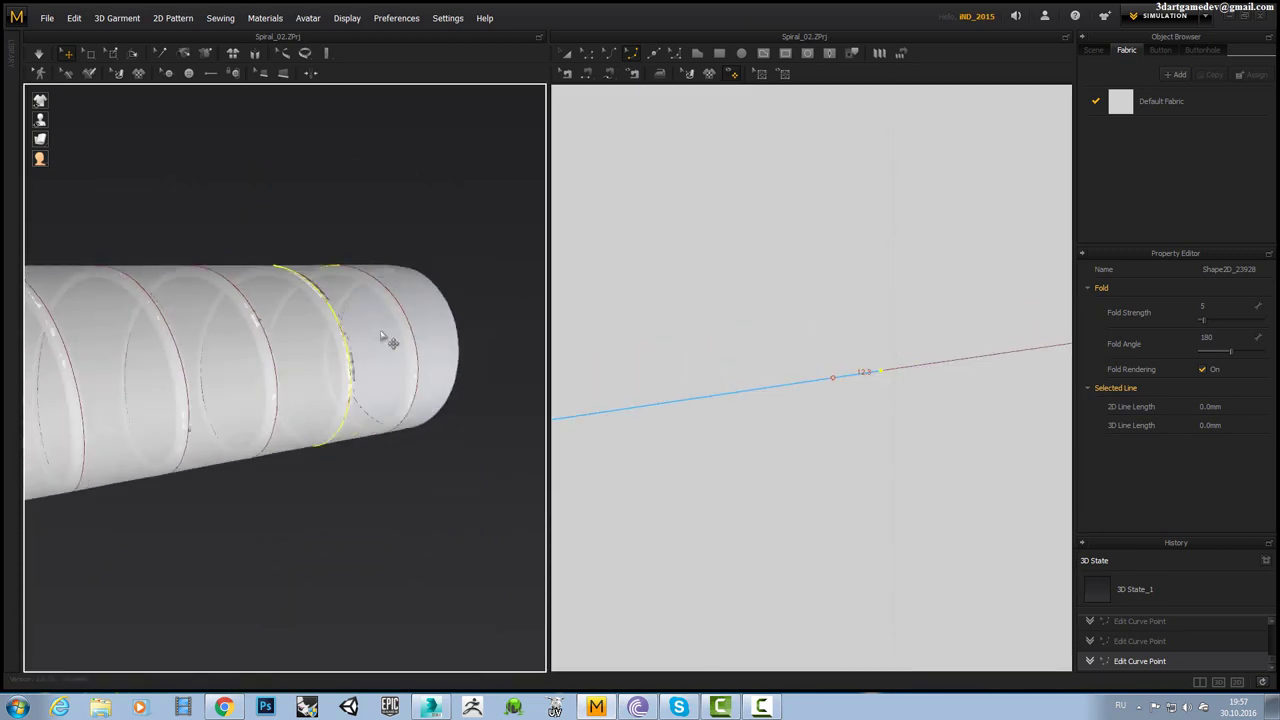
scroll(895, 310, down, 5)
scroll(691, 131, up, 8)
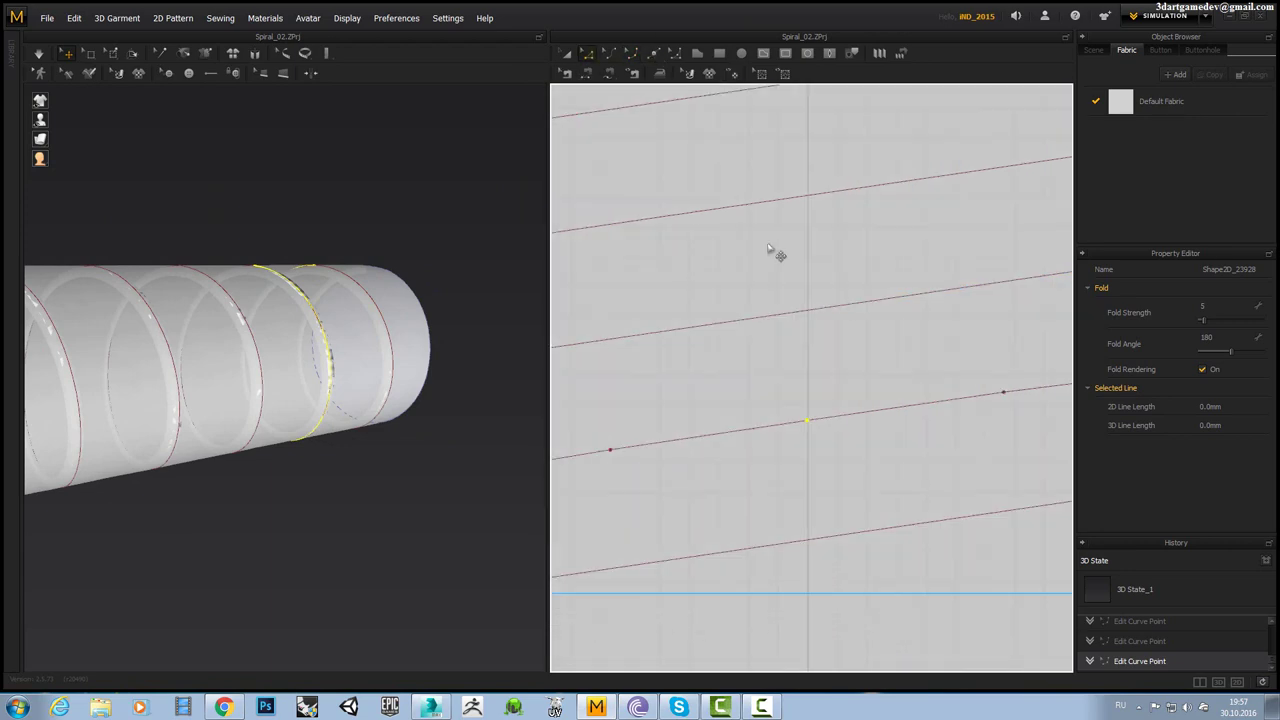
click(810, 318)
right_drag(330, 380, 371, 394)
scroll(408, 349, up, 3)
right_drag(408, 349, 490, 292)
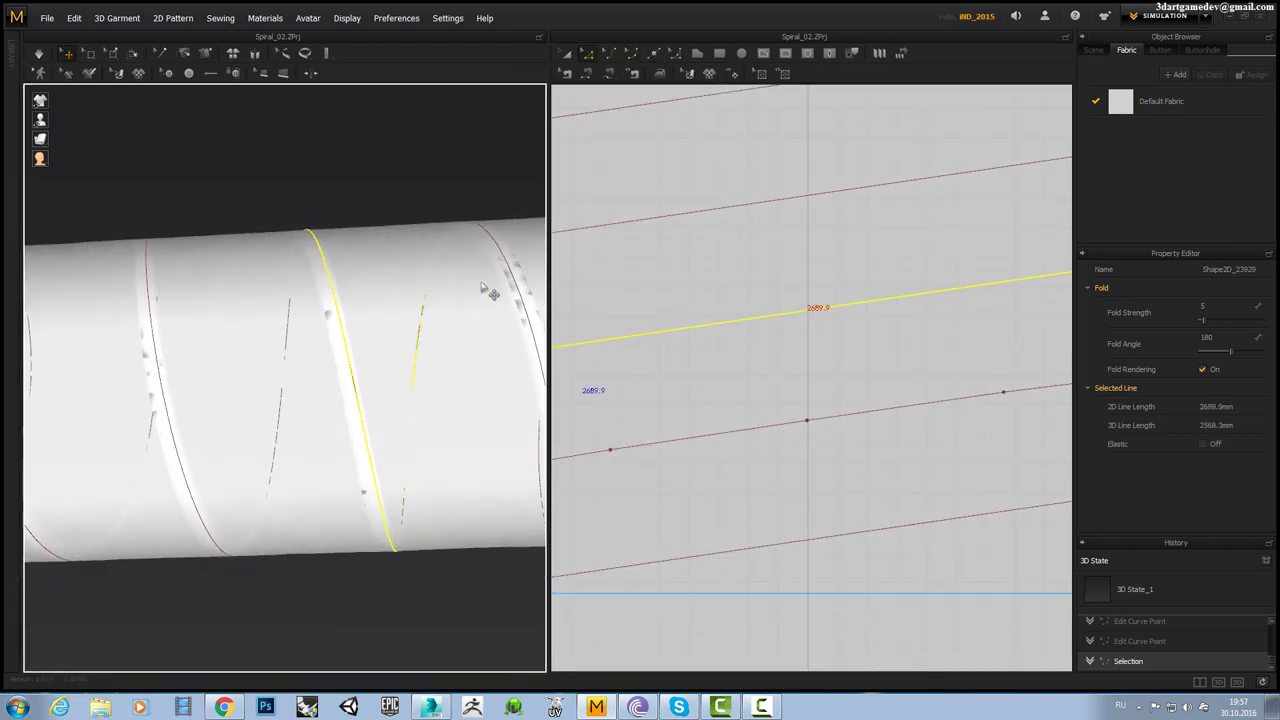
click(633, 56)
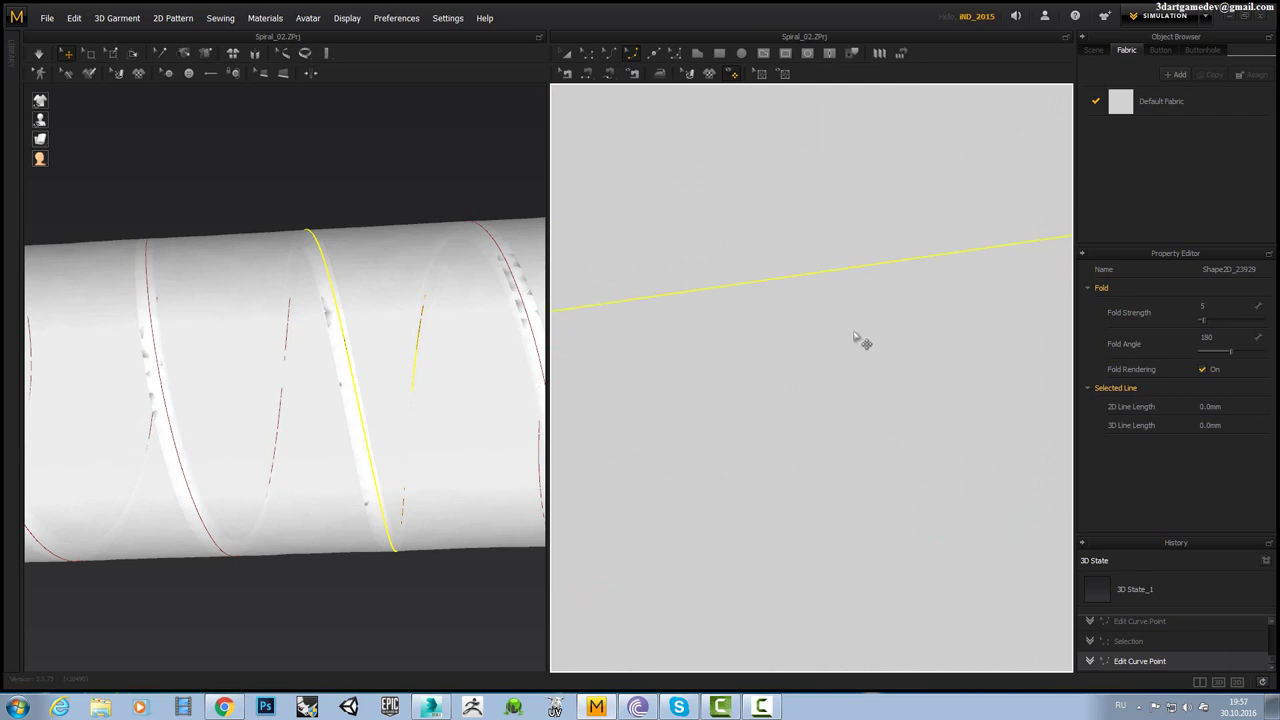
scroll(855, 337, down, 5)
scroll(863, 363, up, 2)
scroll(957, 334, up, 4)
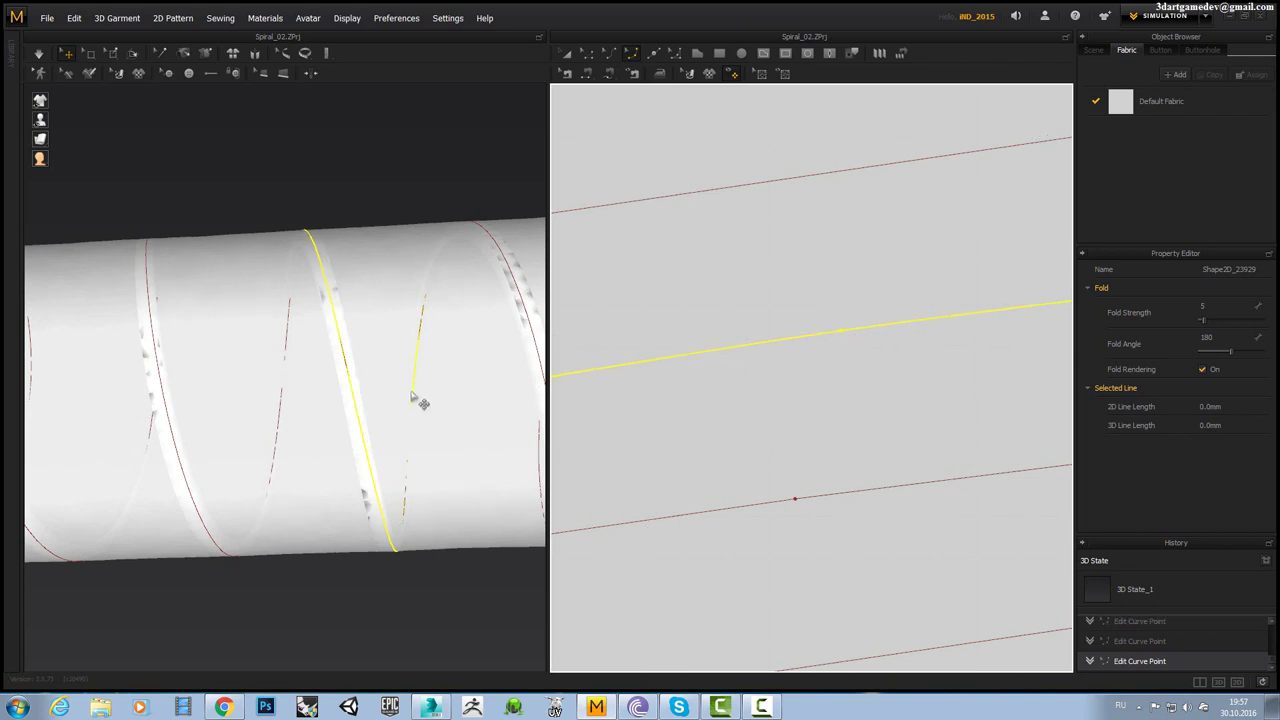
right_drag(412, 398, 409, 240)
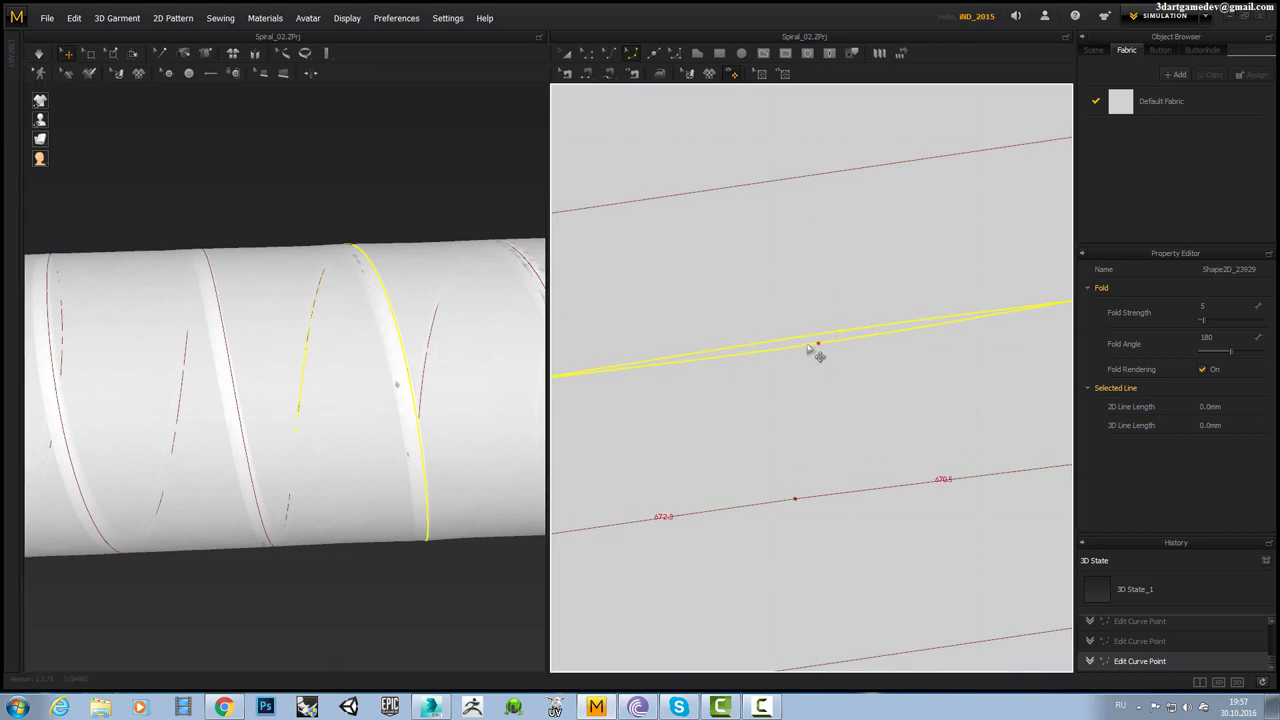
mouse_move(437, 417)
right_down()
mouse_move(470, 395)
mouse_move(424, 381)
mouse_move(423, 494)
right_up()
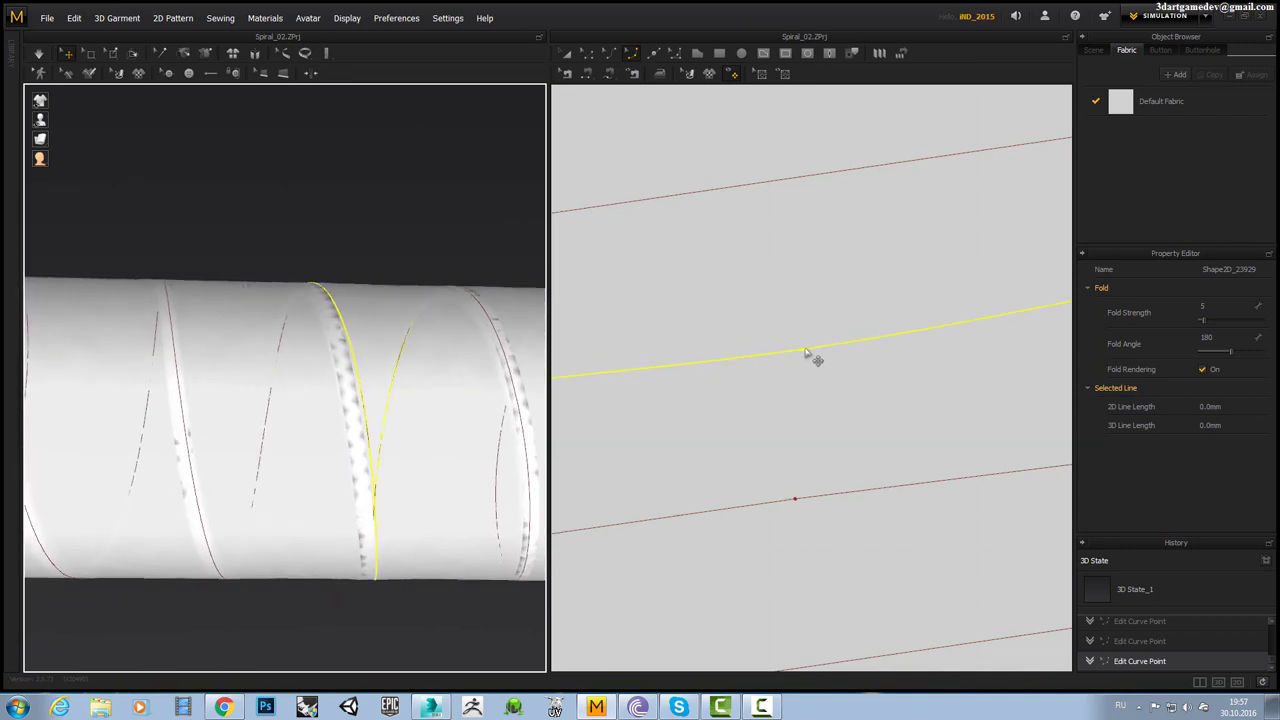
drag(814, 357, 800, 347)
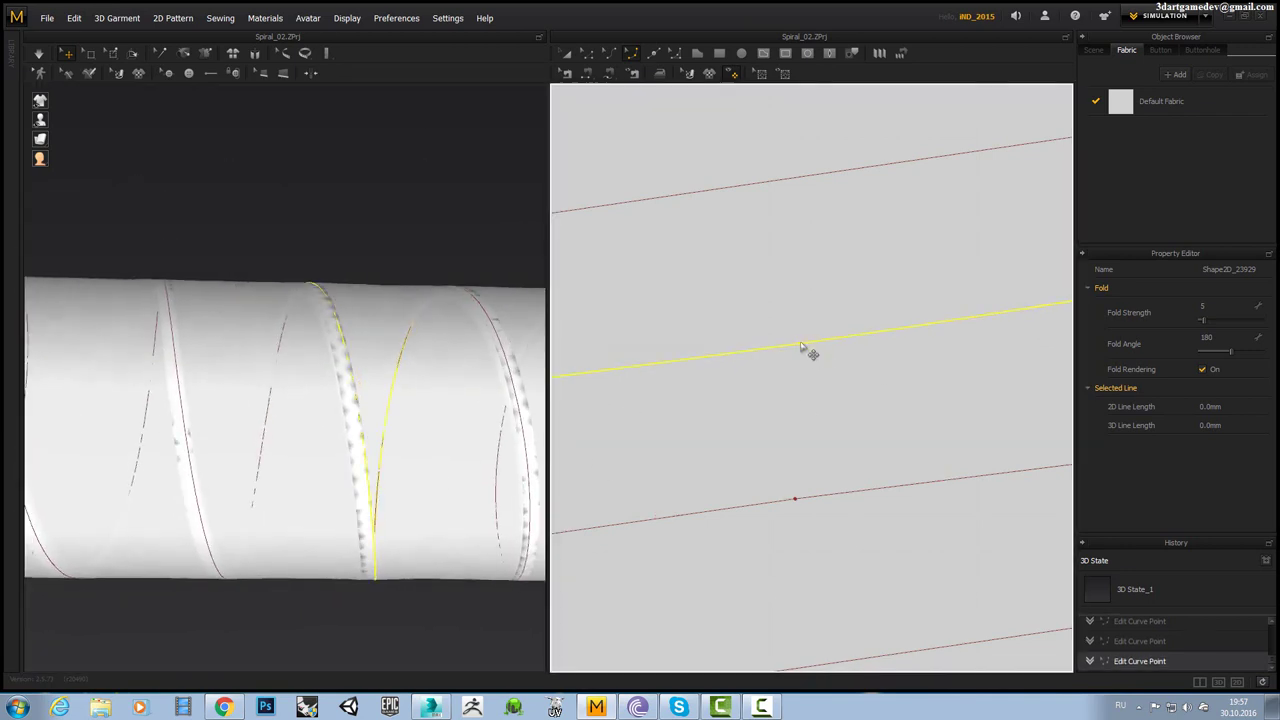
mouse_move(369, 433)
right_down()
mouse_move(412, 472)
mouse_move(520, 440)
right_up()
right_drag(669, 400, 575, 397)
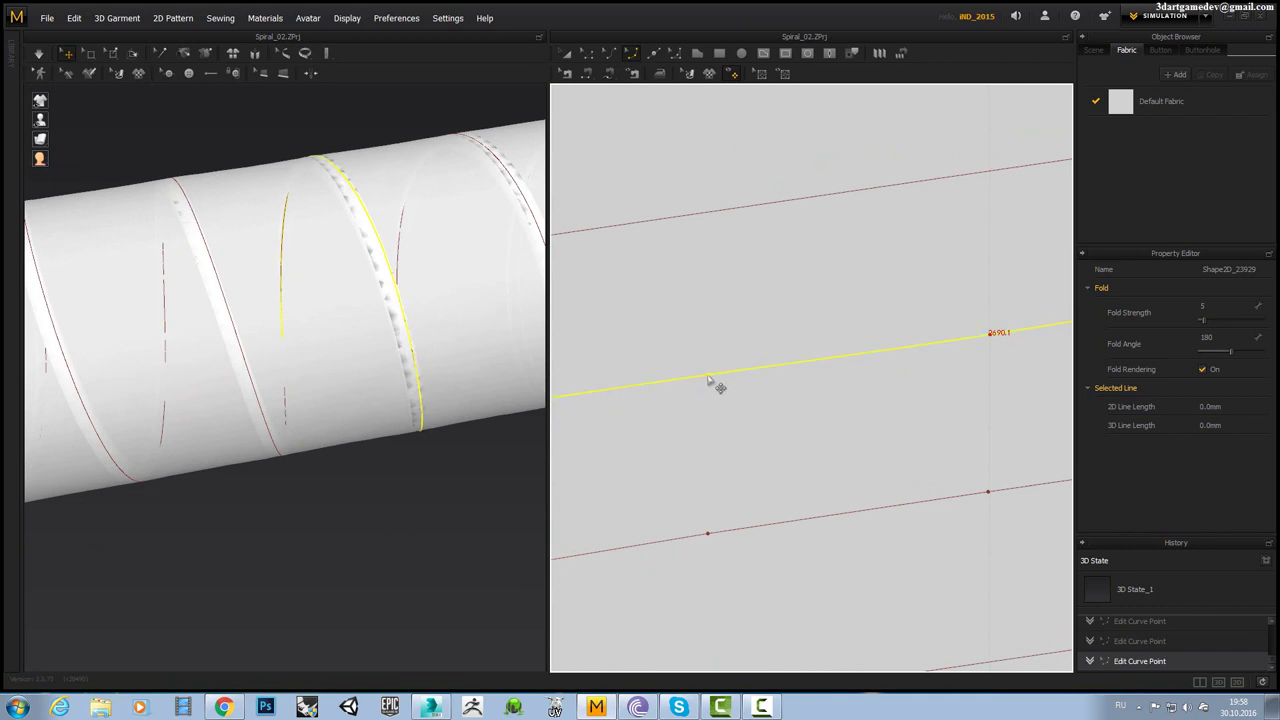
right_drag(381, 432, 543, 434)
right_drag(817, 371, 817, 383)
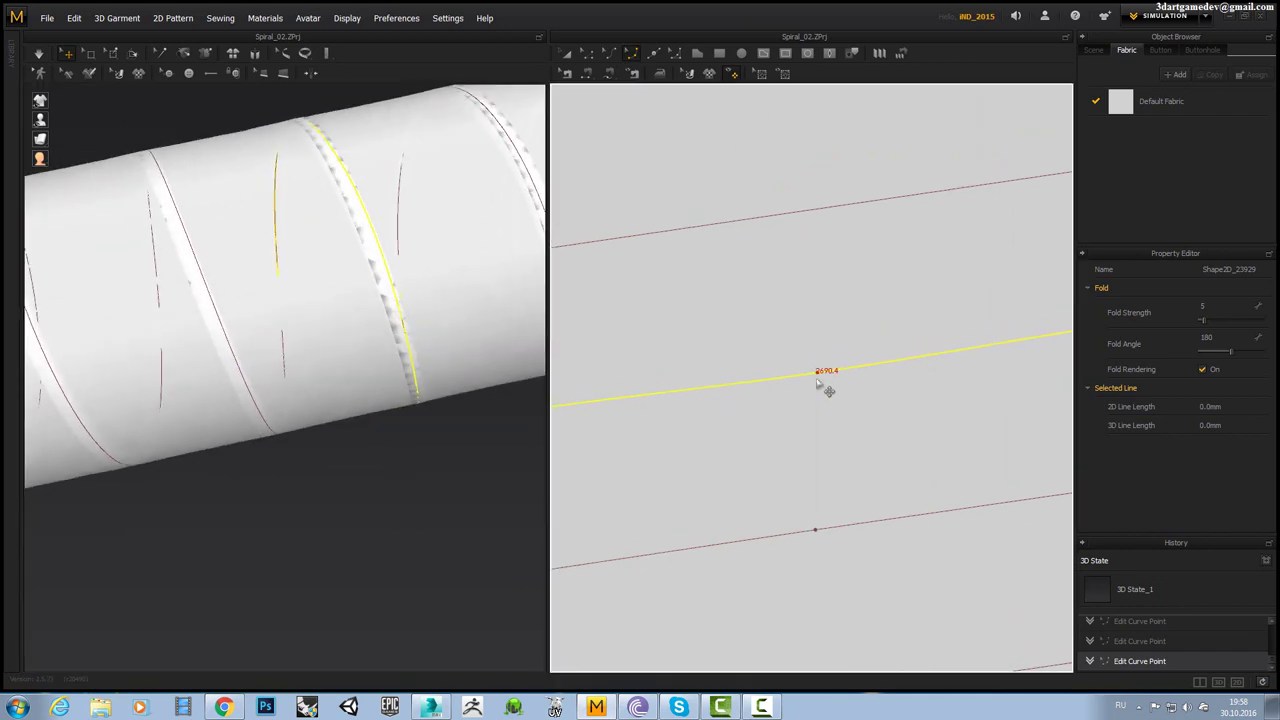
mouse_move(393, 225)
right_down()
mouse_move(366, 414)
mouse_move(371, 480)
mouse_move(340, 340)
mouse_move(357, 300)
mouse_move(386, 298)
right_up()
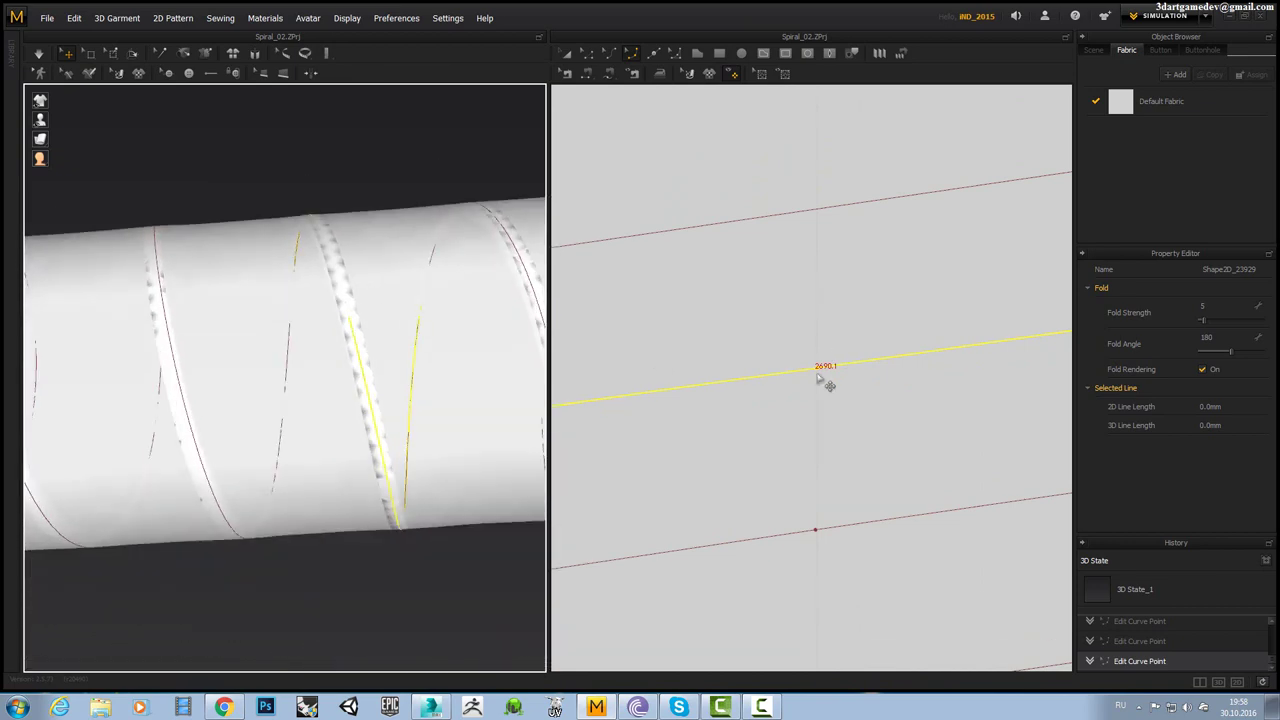
scroll(855, 318, down, 5)
scroll(857, 300, up, 6)
Nudge the 2689.9 mm fold line with Edit Curve Point until it reads 2690.0.
click(853, 260)
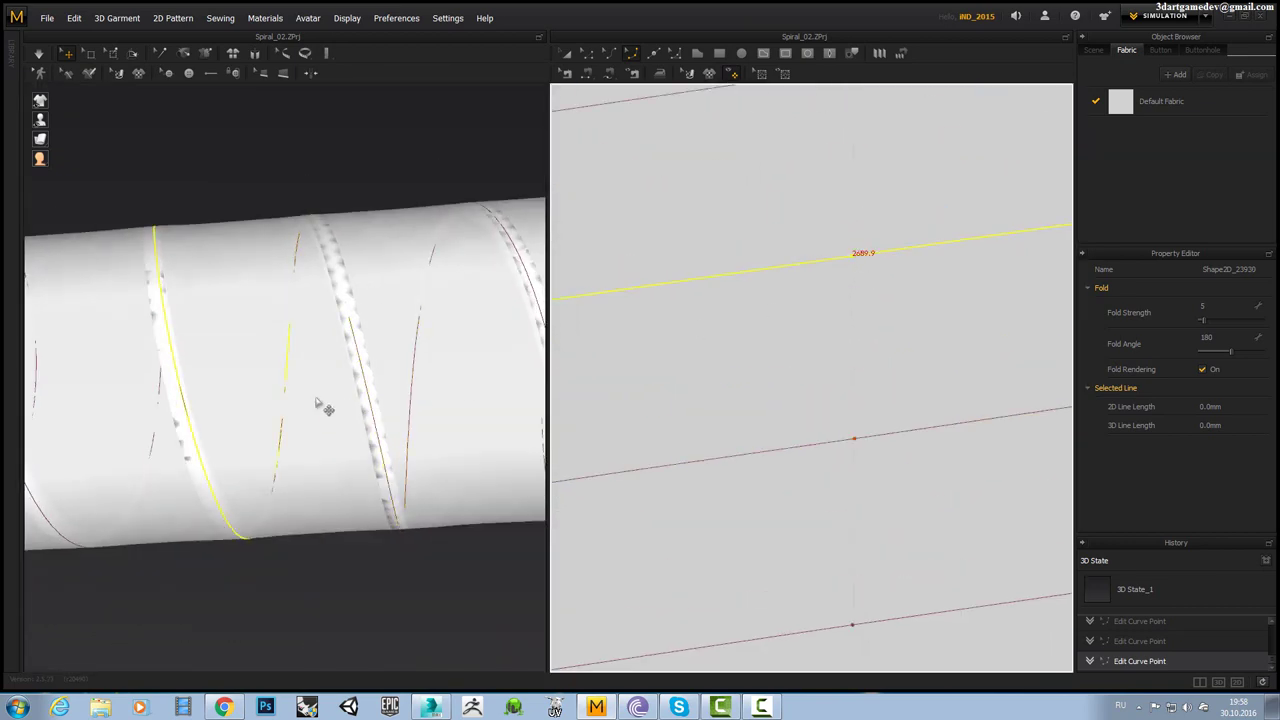
right_drag(323, 406, 275, 420)
drag(854, 260, 854, 258)
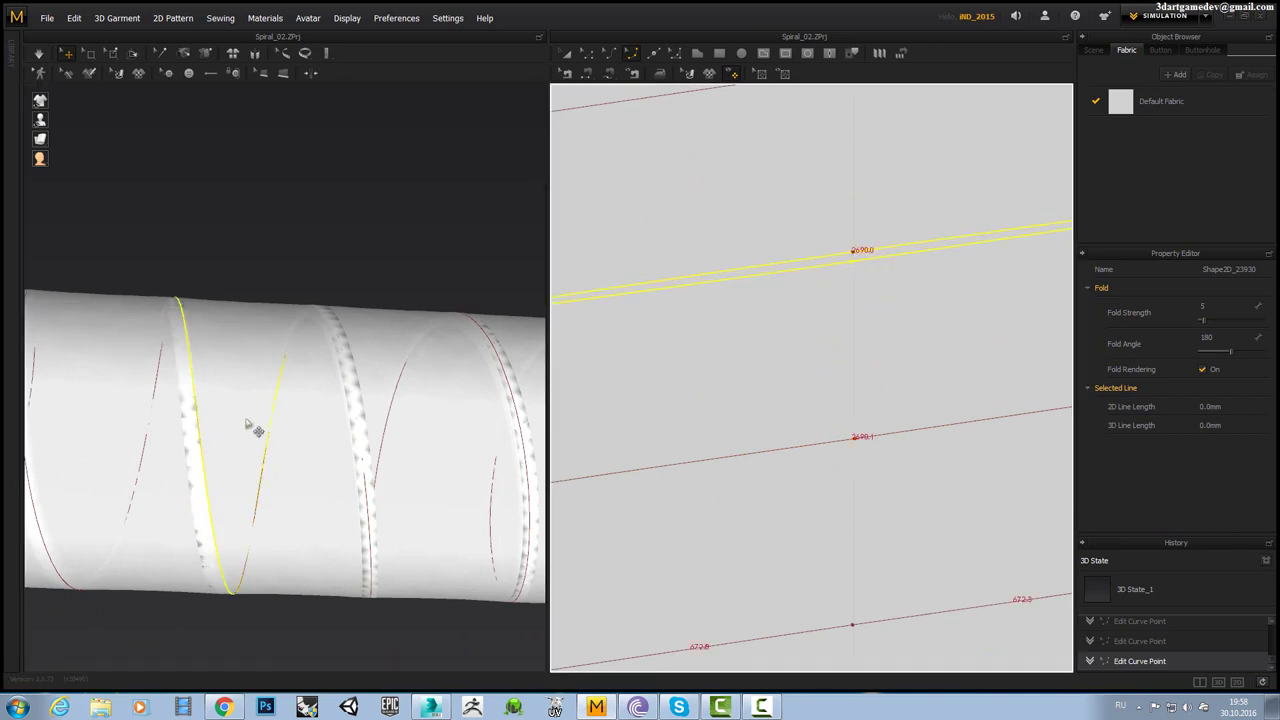
right_drag(250, 428, 214, 317)
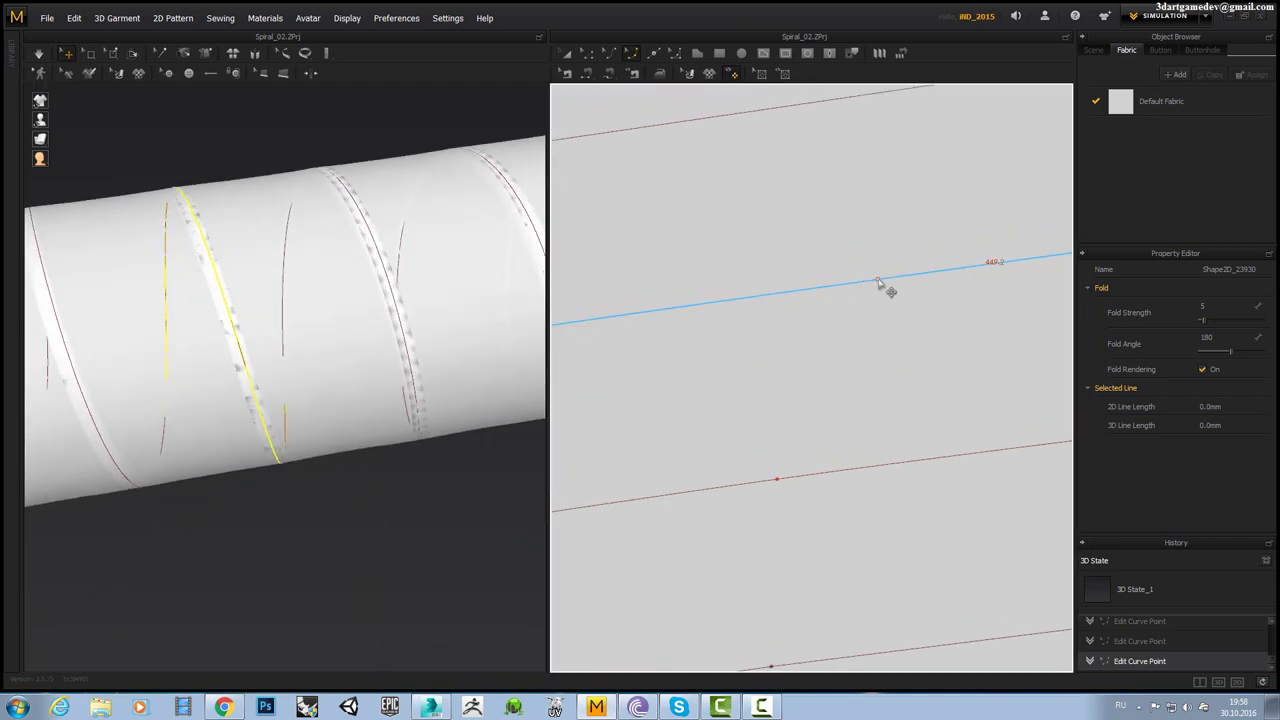
Orbit the tube repeatedly to check the adjusted fold aligns with the spiral grooves.
mouse_move(277, 294)
right_down()
mouse_move(231, 340)
mouse_move(209, 394)
mouse_move(205, 481)
right_up()
right_drag(737, 386, 703, 362)
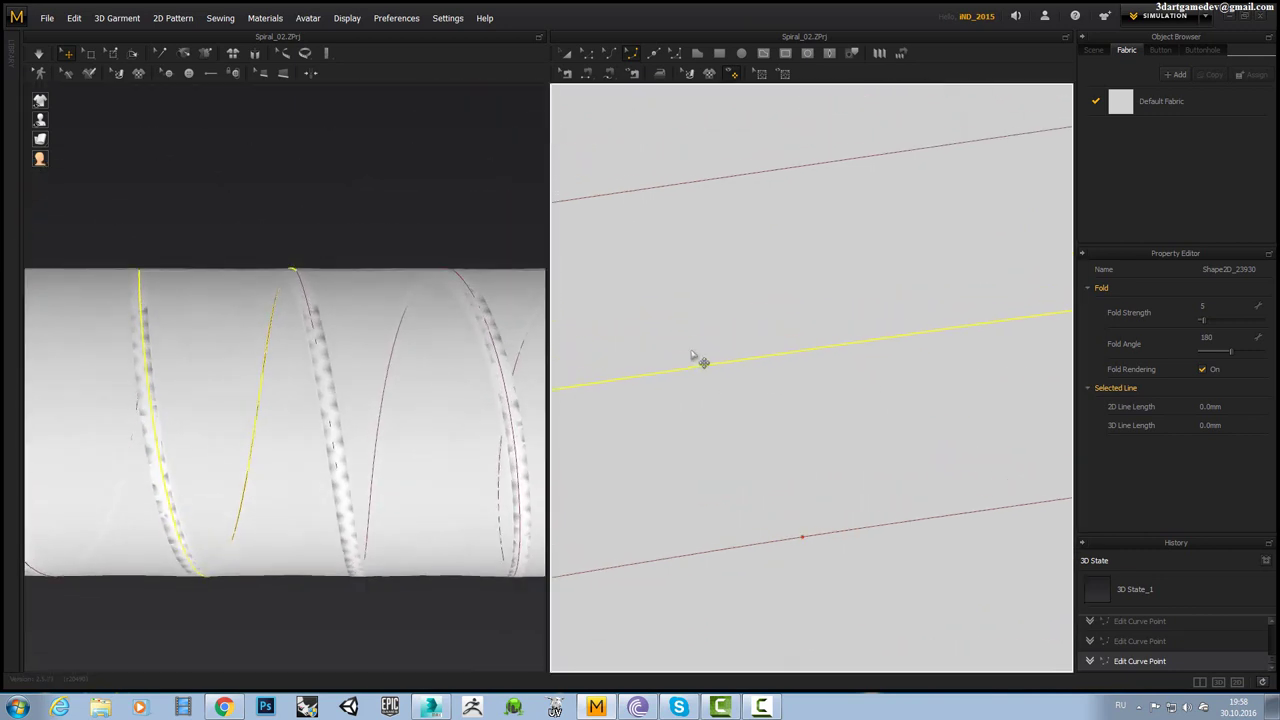
mouse_move(194, 420)
right_down()
mouse_move(266, 531)
mouse_move(72, 468)
right_up()
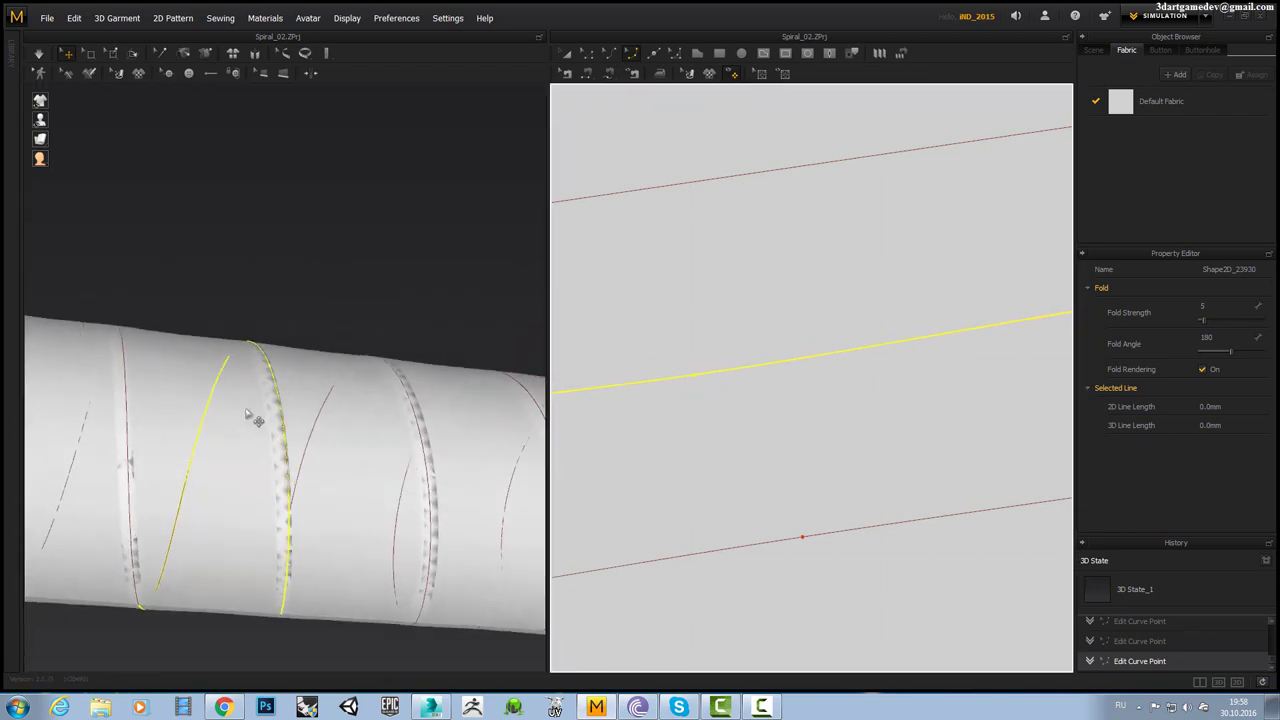
mouse_move(284, 425)
right_down()
mouse_move(294, 443)
mouse_move(251, 334)
mouse_move(540, 312)
right_up()
right_drag(929, 309, 780, 320)
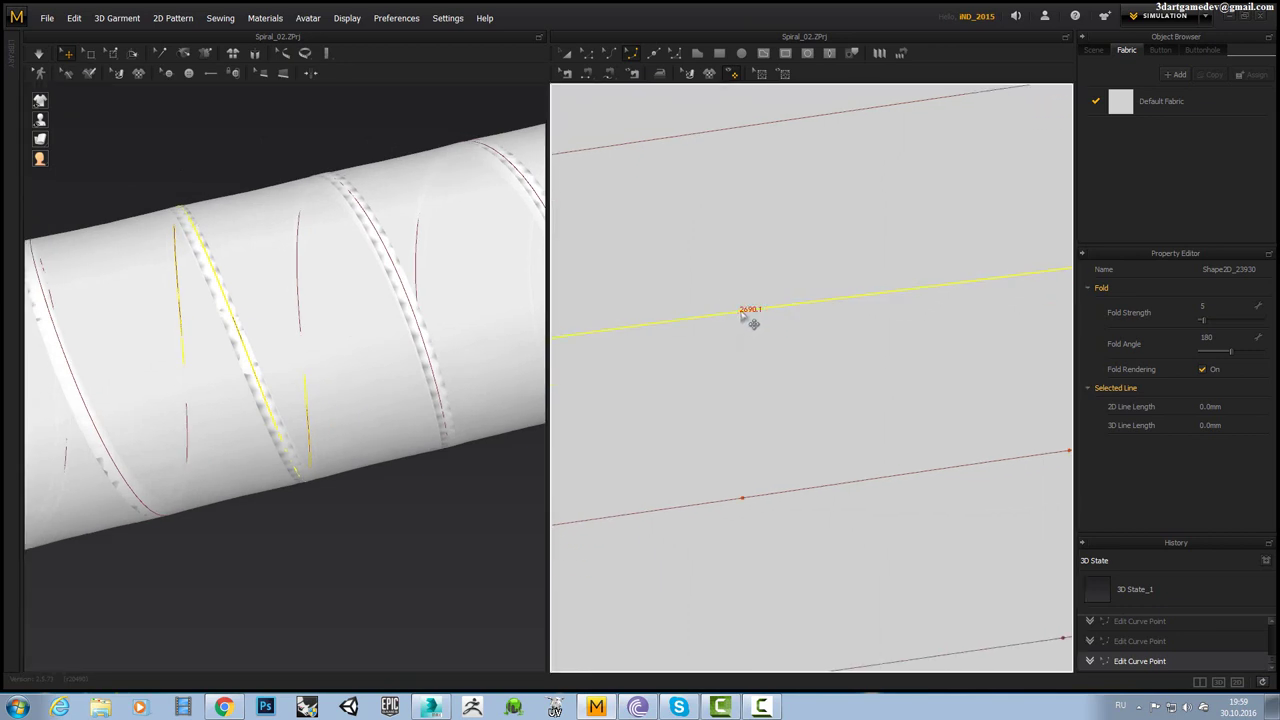
mouse_move(310, 360)
right_down()
mouse_move(286, 394)
mouse_move(280, 528)
right_up()
mouse_move(907, 336)
right_down()
mouse_move(955, 297)
mouse_move(849, 346)
right_up()
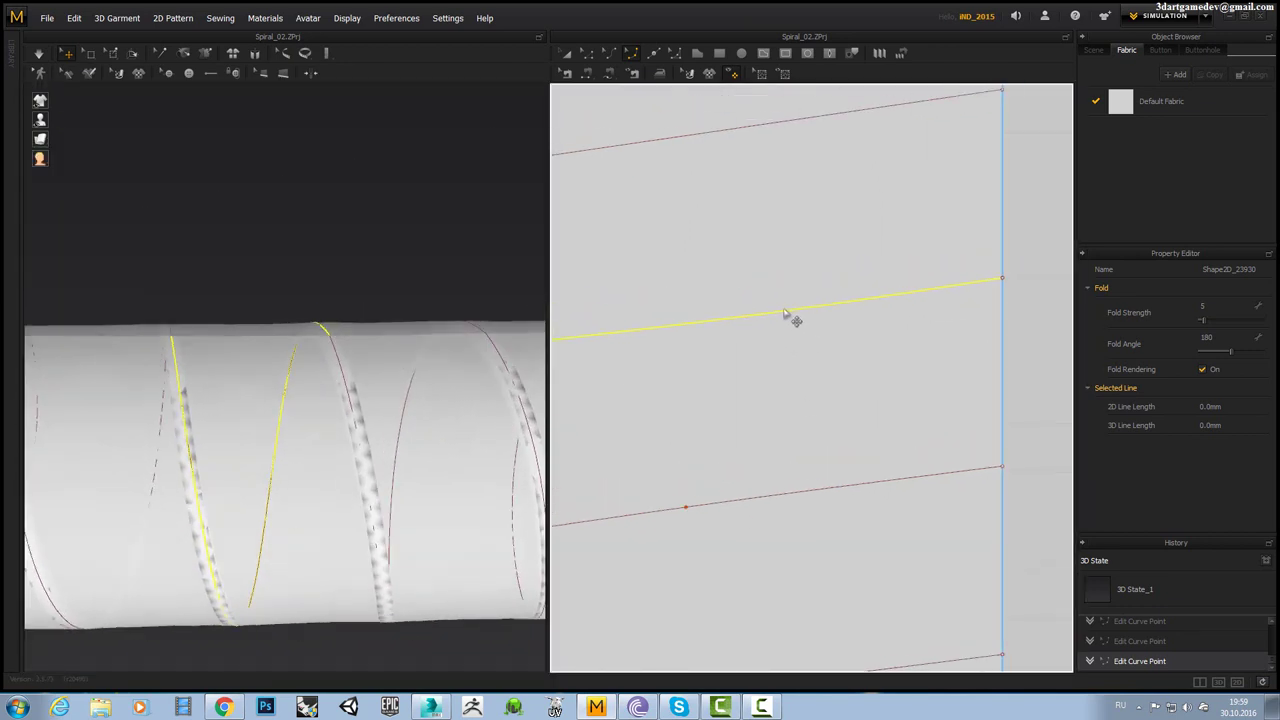
mouse_move(222, 441)
right_down()
mouse_move(237, 437)
mouse_move(209, 306)
mouse_move(766, 443)
right_up()
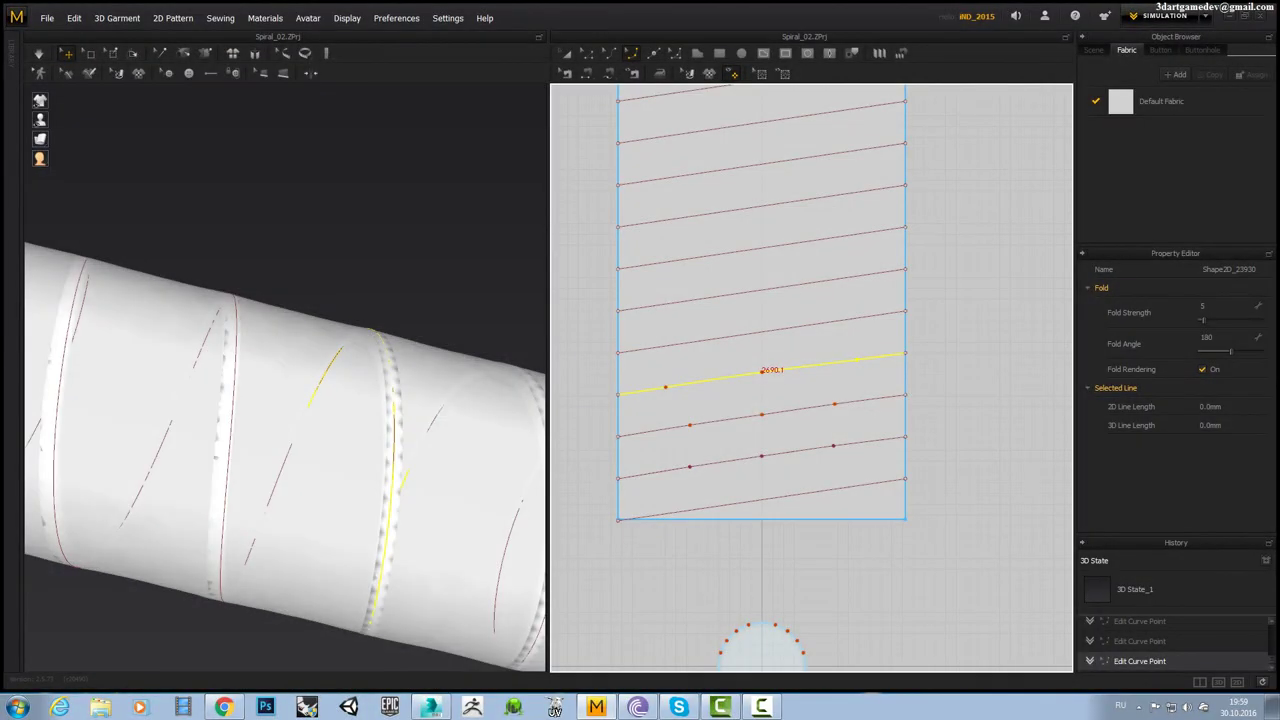
mouse_move(305, 432)
right_down()
mouse_move(320, 380)
mouse_move(349, 391)
mouse_move(371, 460)
mouse_move(349, 371)
mouse_move(277, 403)
mouse_move(286, 423)
right_up()
scroll(349, 371, down, 5)
scroll(258, 404, up, 5)
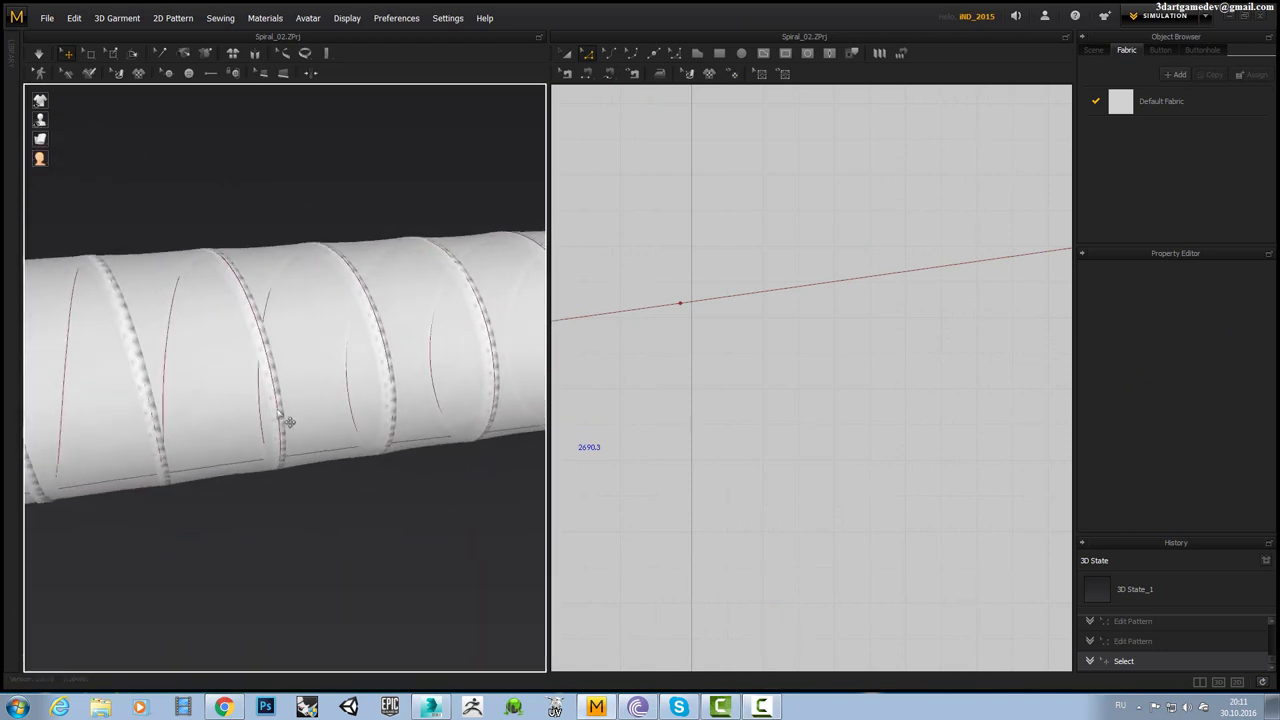
scroll(246, 408, up, 2)
scroll(264, 395, up, 3)
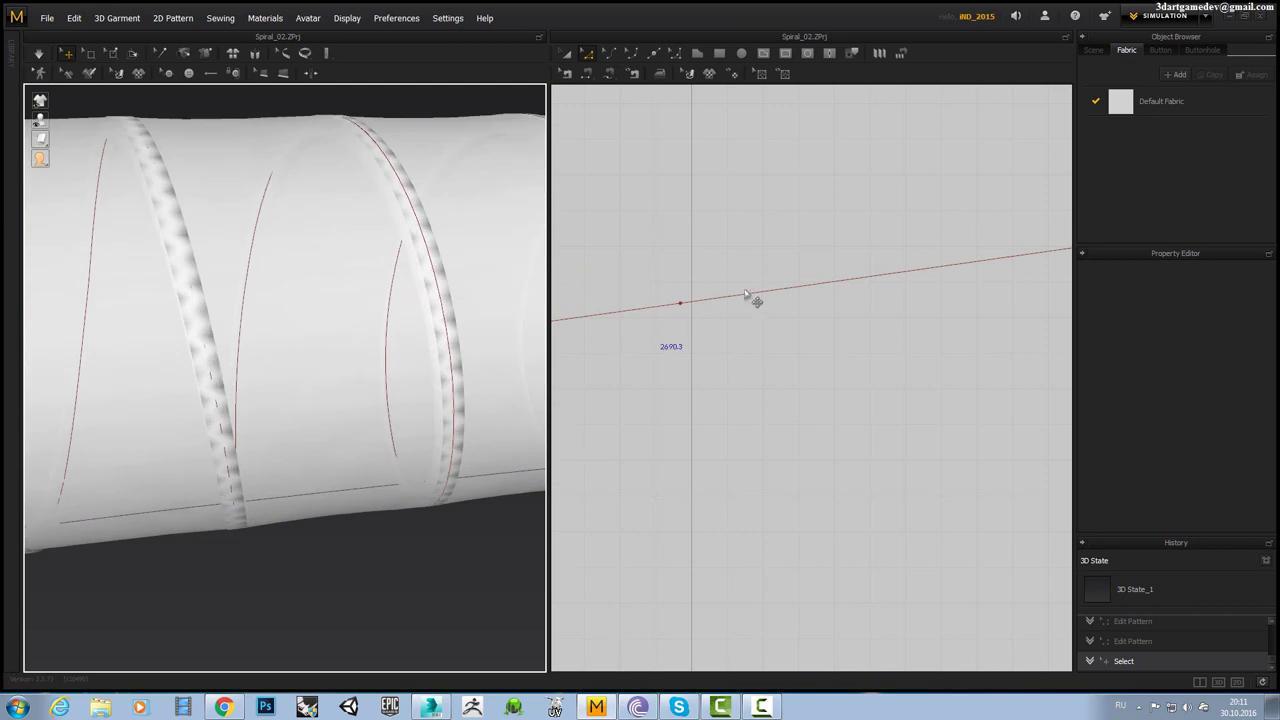
mouse_move(340, 357)
right_down()
mouse_move(226, 354)
mouse_move(271, 329)
right_up()
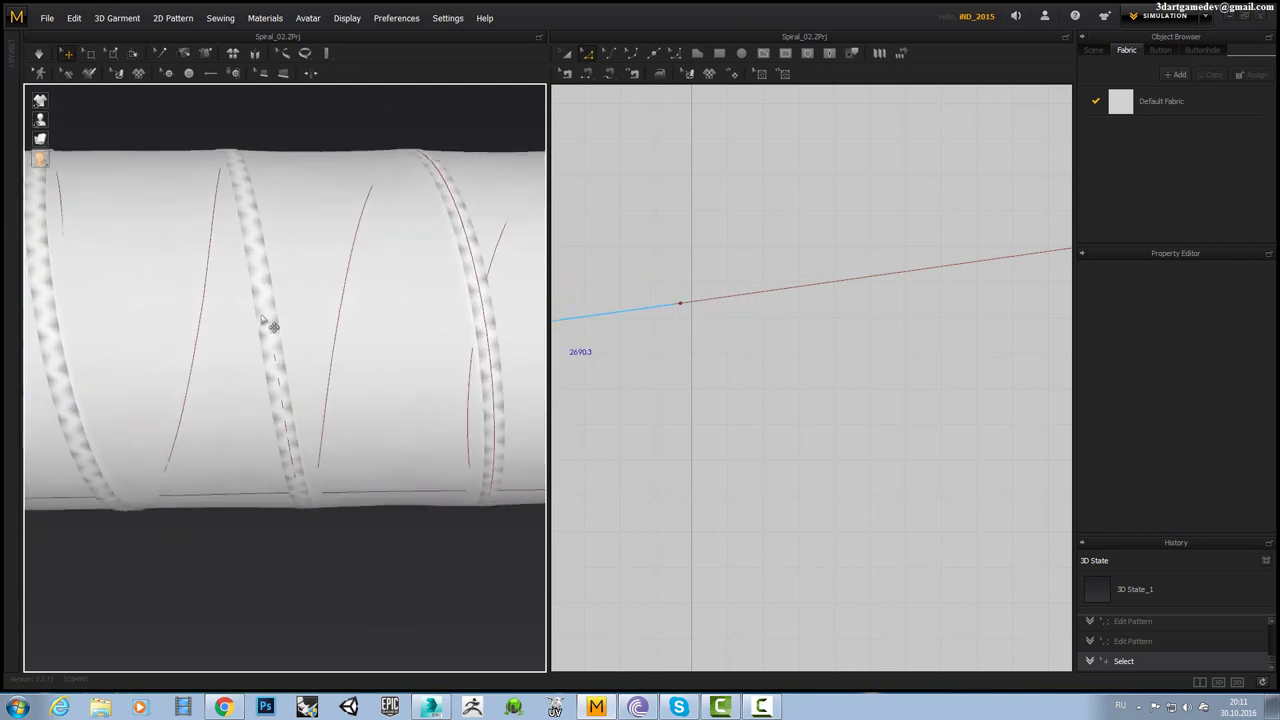
scroll(265, 300, up, 3)
scroll(272, 305, down, 1)
scroll(240, 185, down, 2)
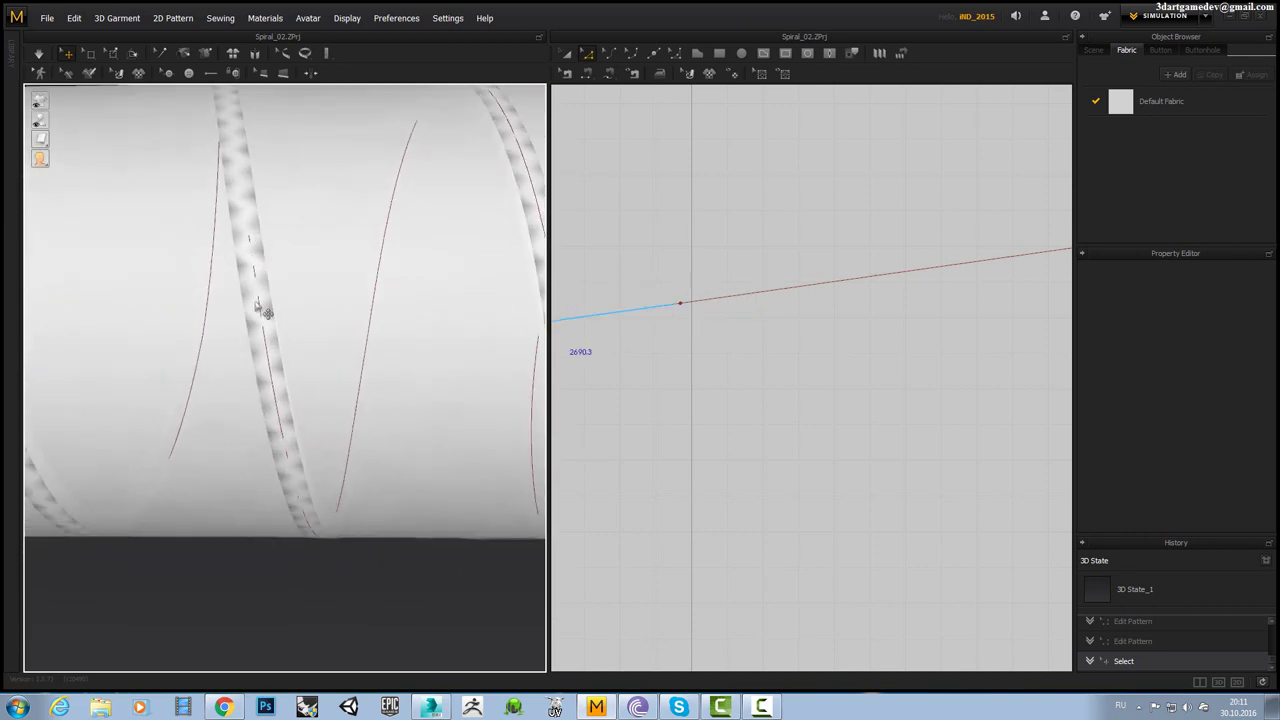
scroll(291, 384, up, 2)
right_drag(294, 363, 337, 342)
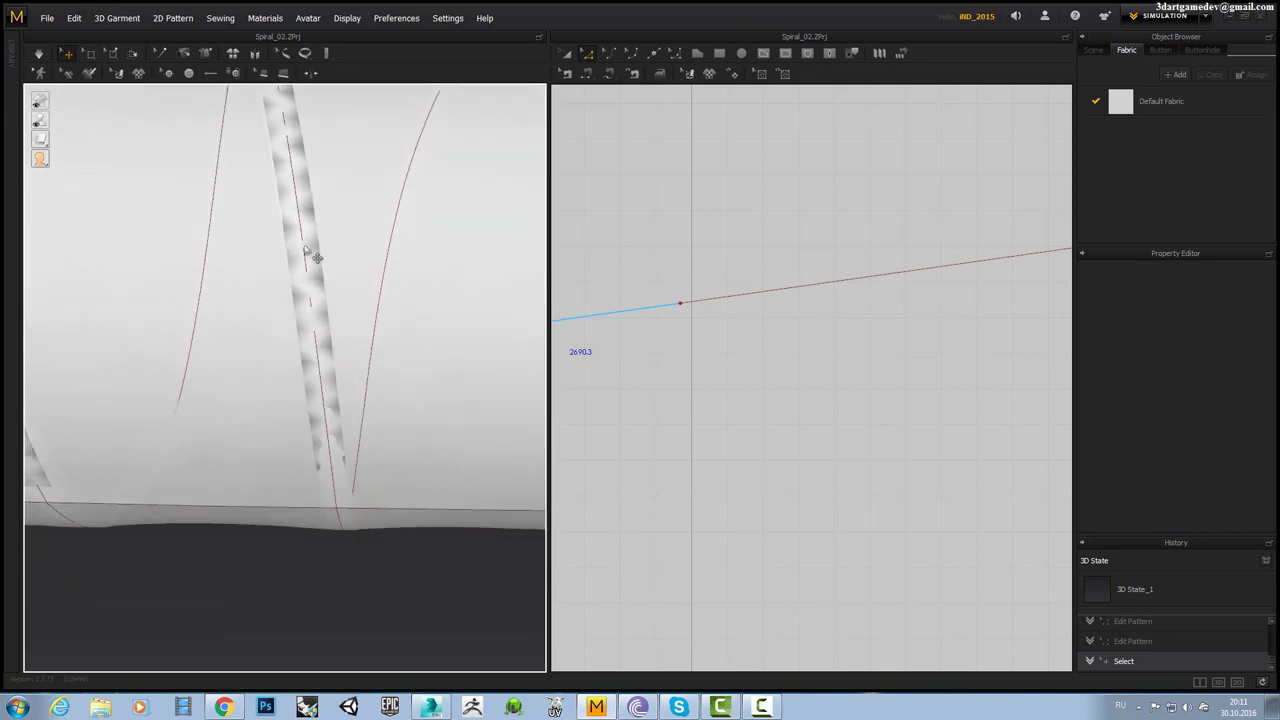
scroll(303, 265, down, 2)
mouse_move(291, 271)
right_down()
mouse_move(314, 380)
mouse_move(297, 327)
mouse_move(295, 338)
right_up()
scroll(314, 414, up, 2)
right_drag(409, 357, 142, 302)
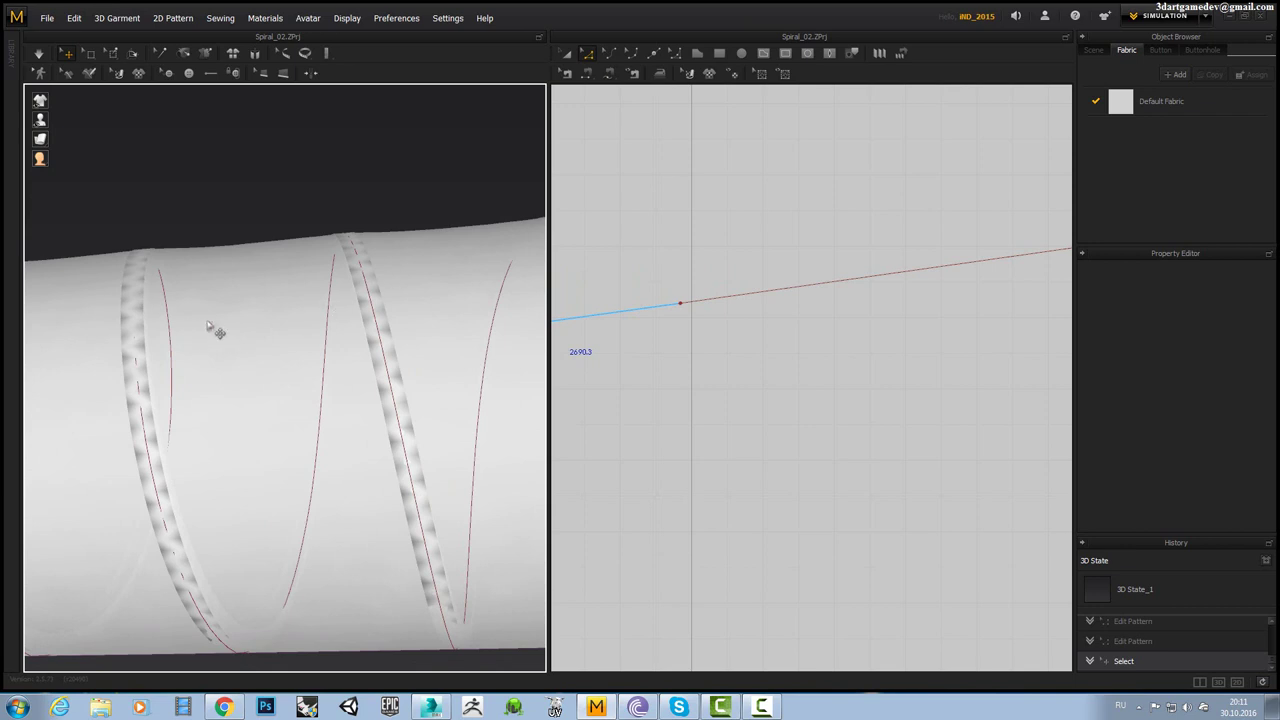
scroll(213, 345, up, 2)
scroll(217, 366, up, 3)
mouse_move(708, 348)
right_down()
mouse_move(748, 320)
mouse_move(741, 299)
right_up()
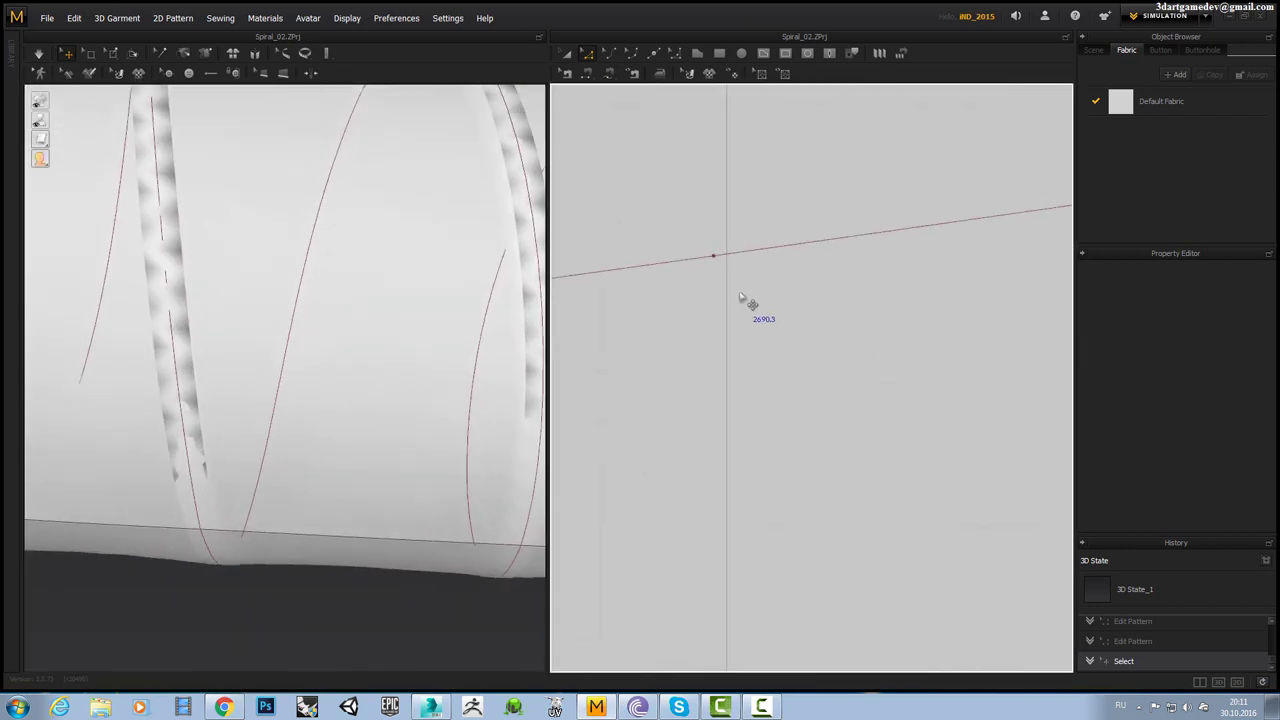
scroll(741, 300, down, 2)
Select the first six diagonal fold lines on the tube pattern, working top to bottom.
scroll(745, 305, down, 2)
click(748, 299)
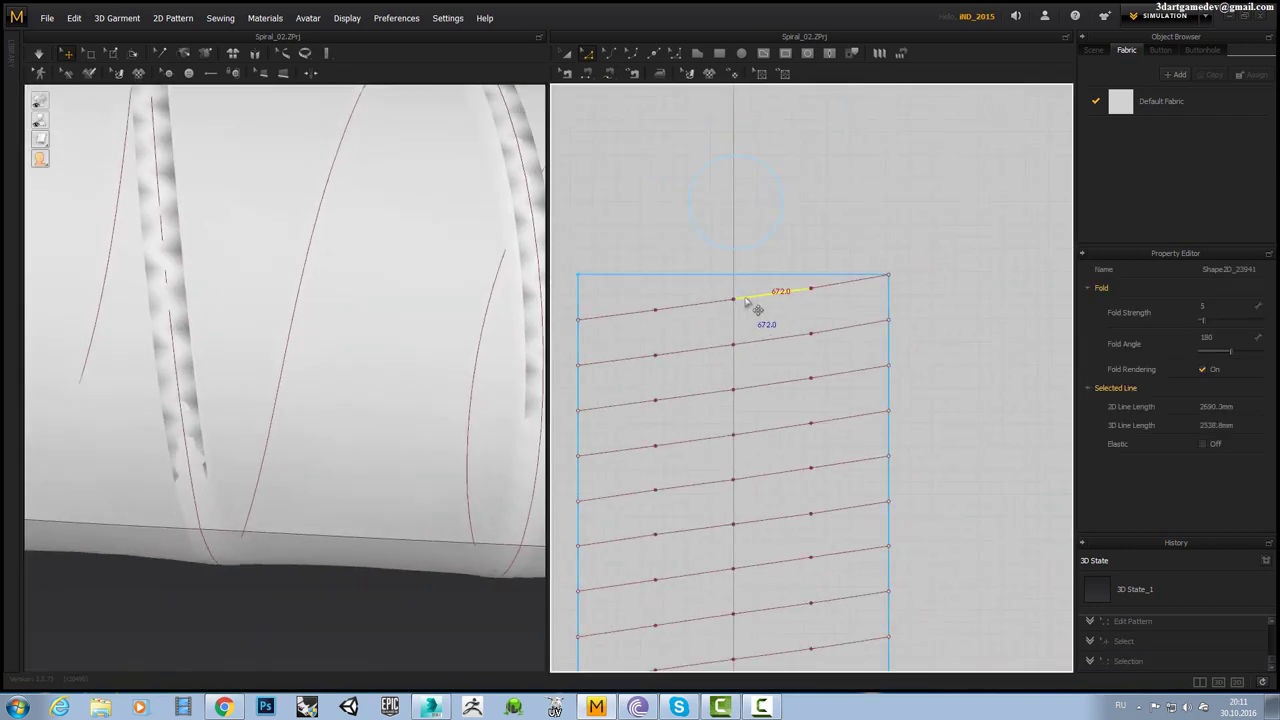
shift+click(760, 348)
shift+click(776, 388)
shift+click(780, 428)
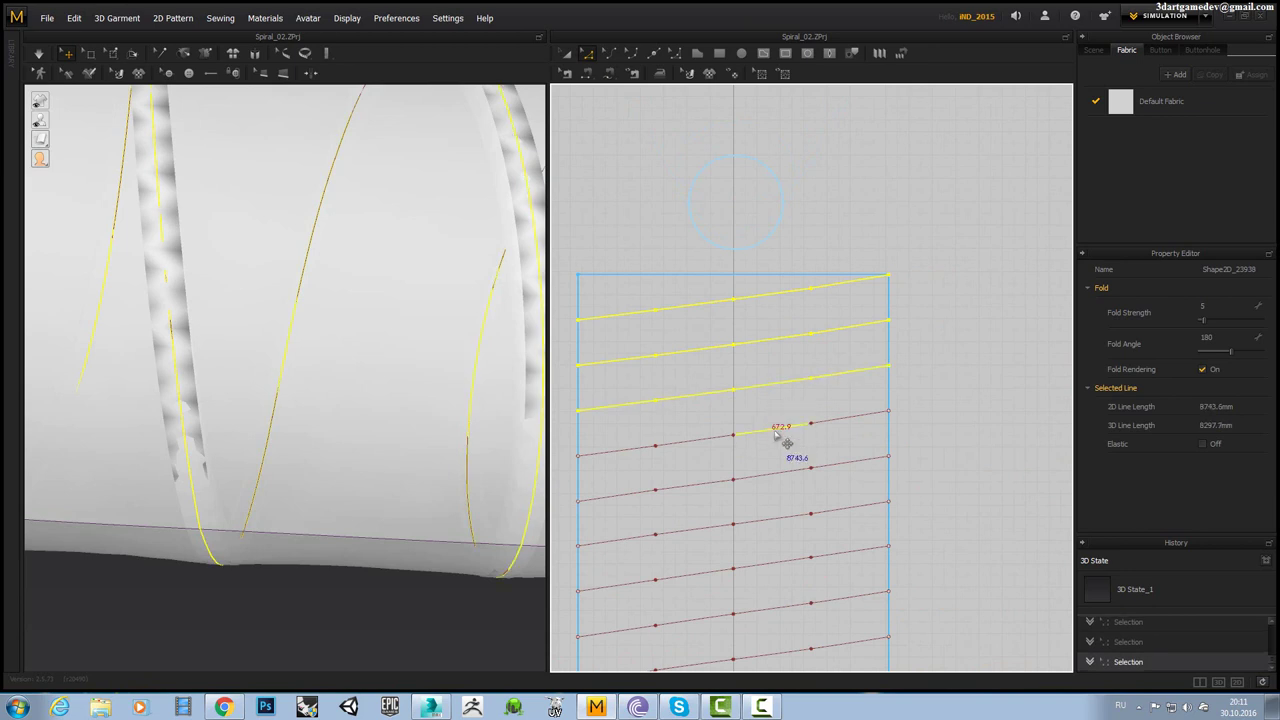
mouse_move(780, 434)
right_down()
mouse_move(806, 371)
mouse_move(798, 354)
right_up()
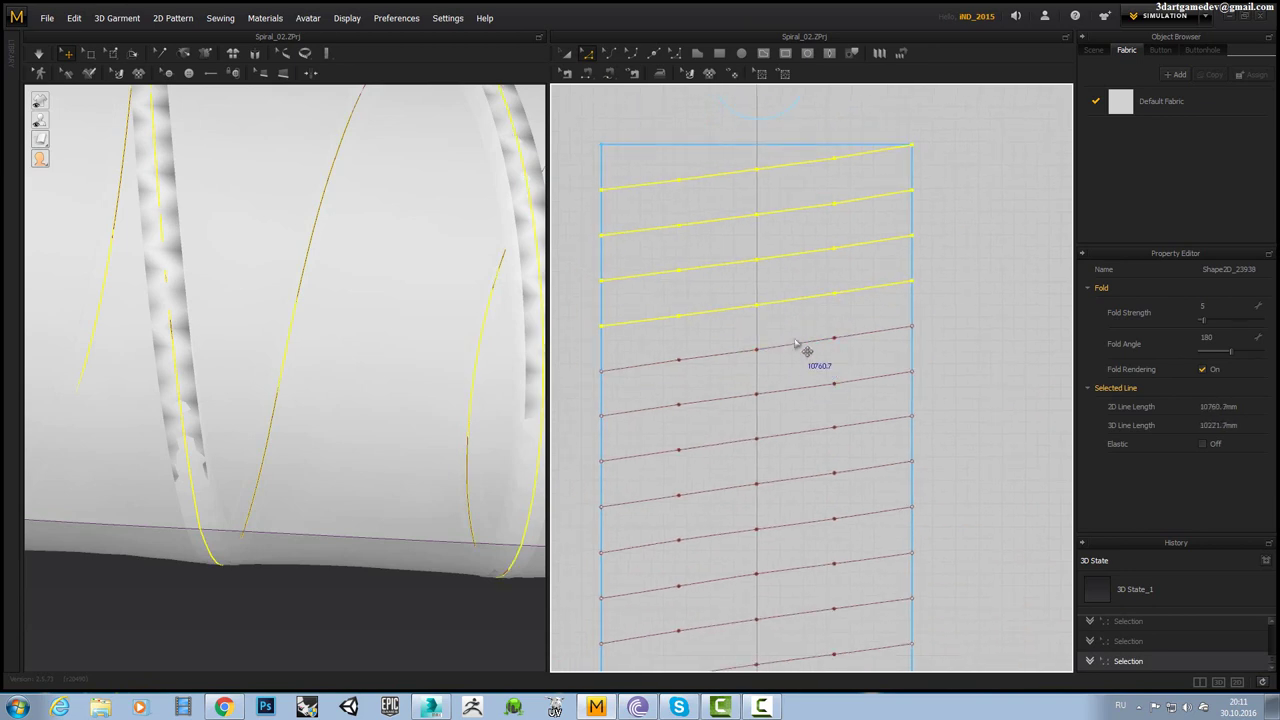
shift+click(796, 347)
shift+click(806, 386)
Add the remaining seven fold lines so the selection totals 40351.8 mm.
right_drag(815, 400, 808, 300)
shift+click(800, 383)
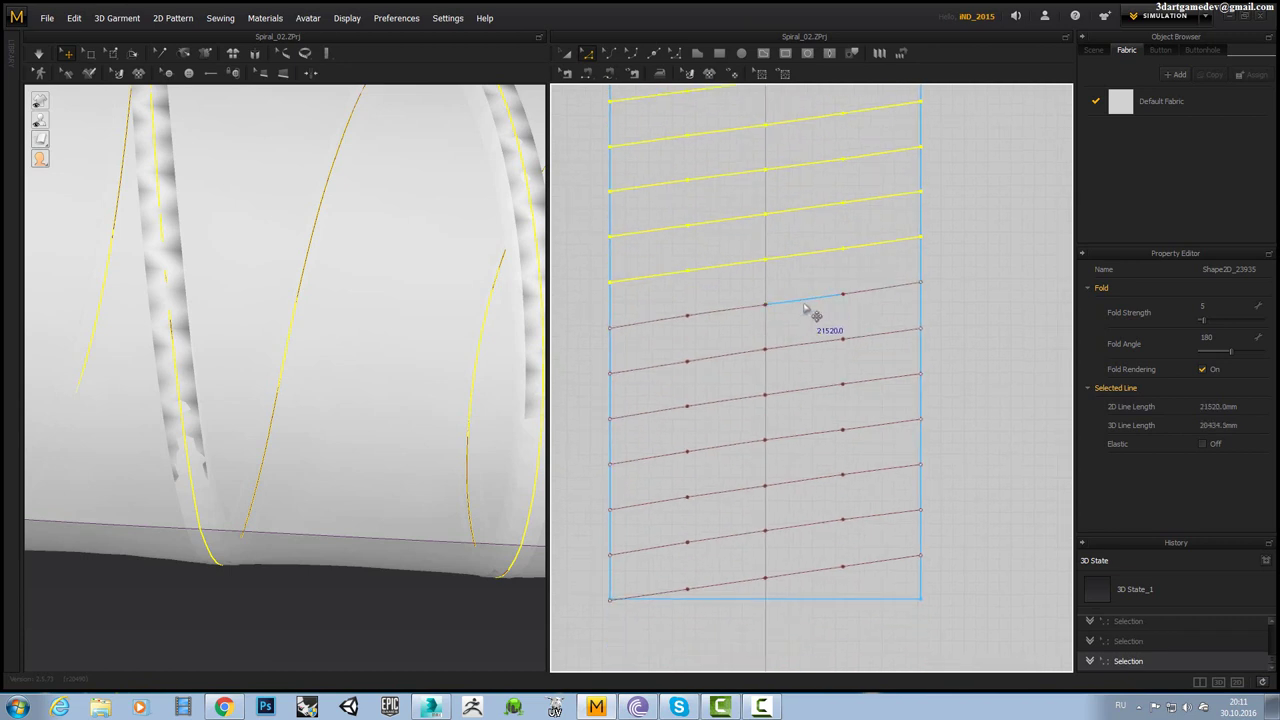
shift+click(772, 347)
right_drag(822, 395, 835, 314)
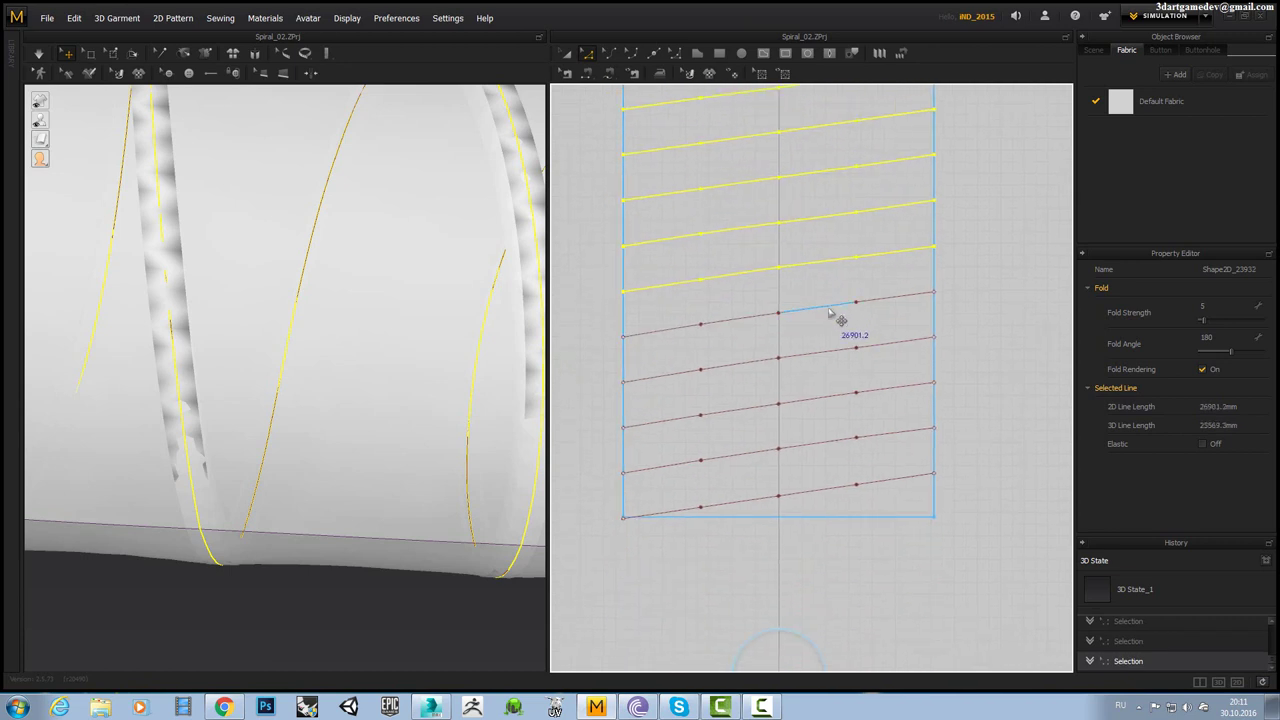
shift+click(834, 310)
shift+click(826, 355)
shift+click(840, 397)
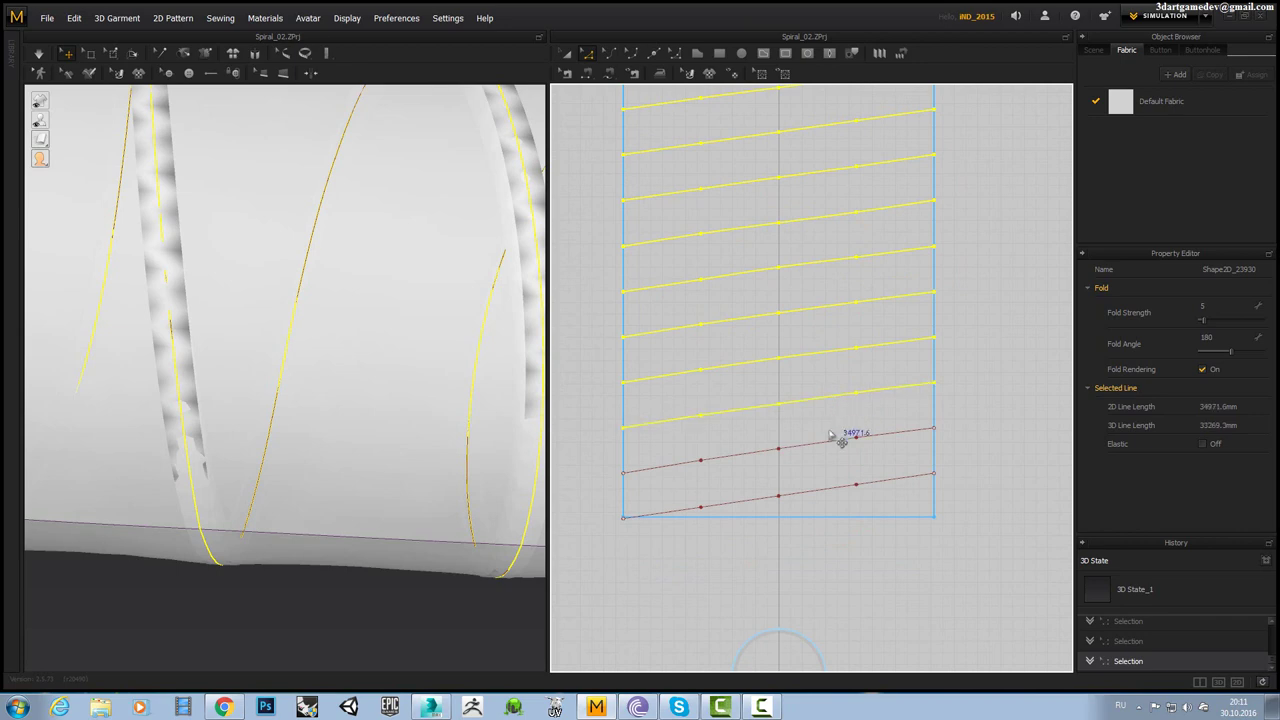
shift+click(829, 441)
shift+click(840, 500)
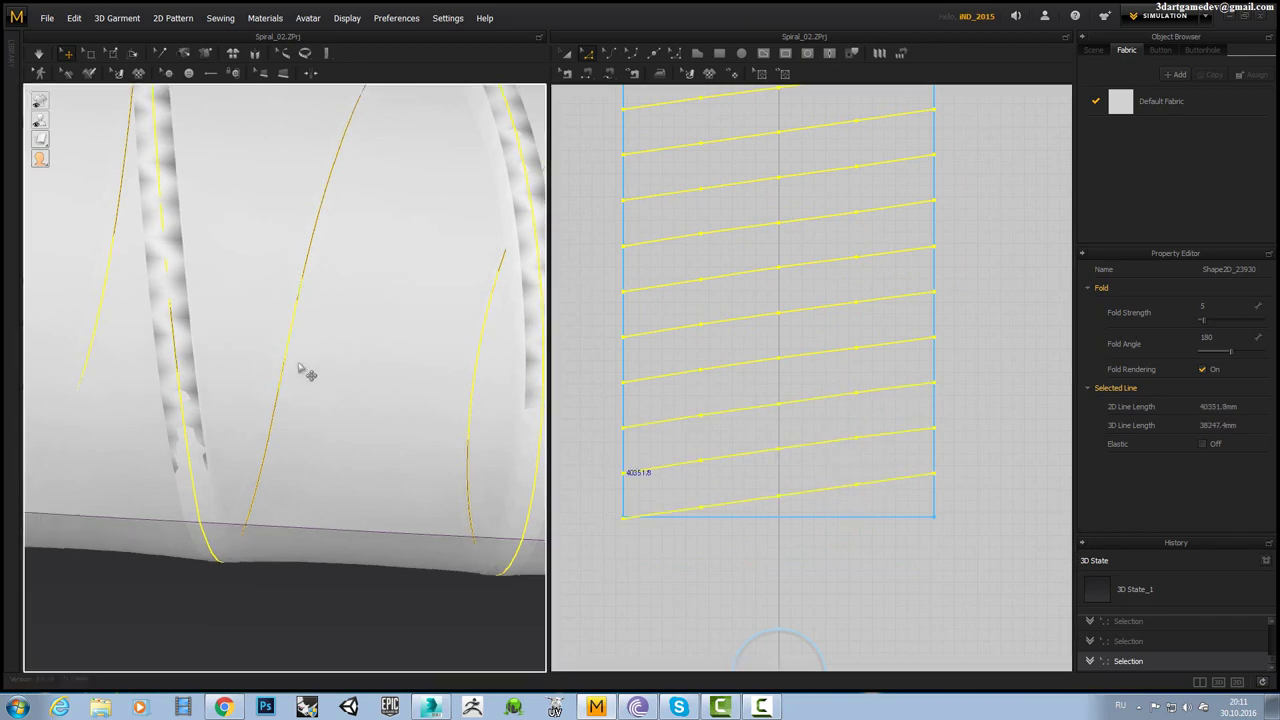
Check the selected grooves on the tube, undo the last selection step, and zoom into the pattern.
mouse_move(300, 366)
right_down()
mouse_move(286, 314)
mouse_move(383, 310)
mouse_move(270, 377)
right_up()
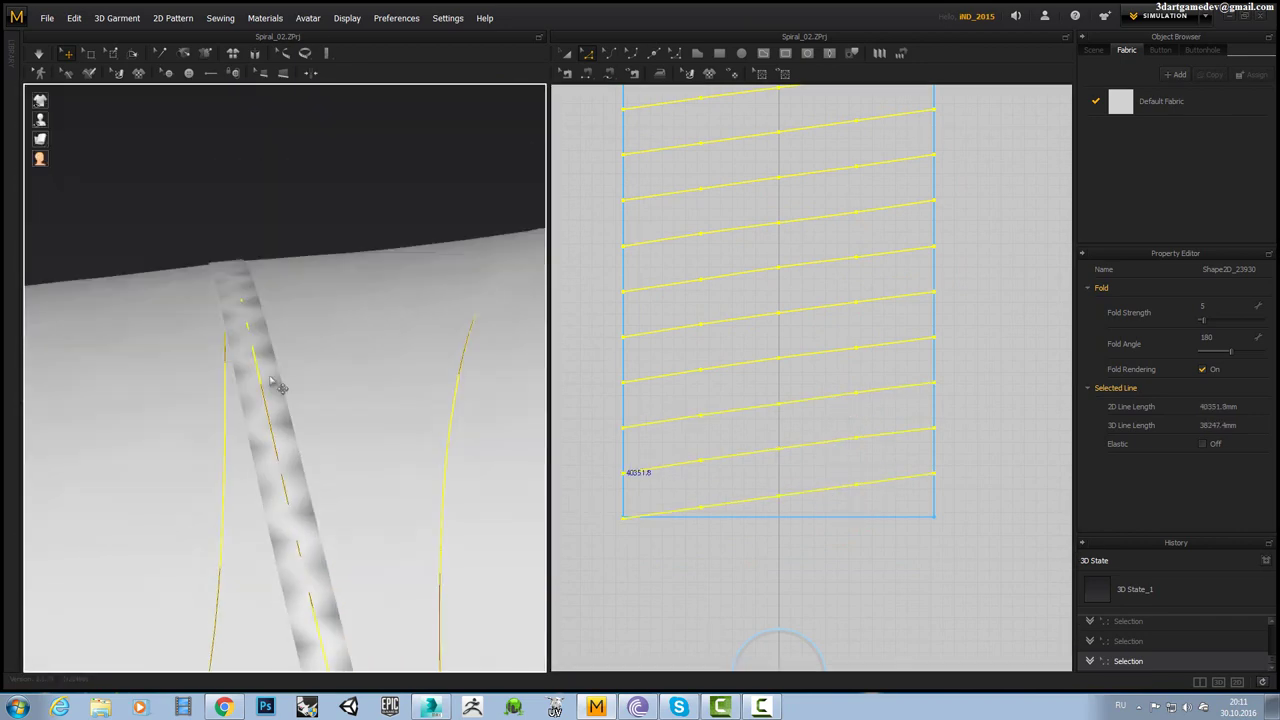
scroll(851, 370, up, 1)
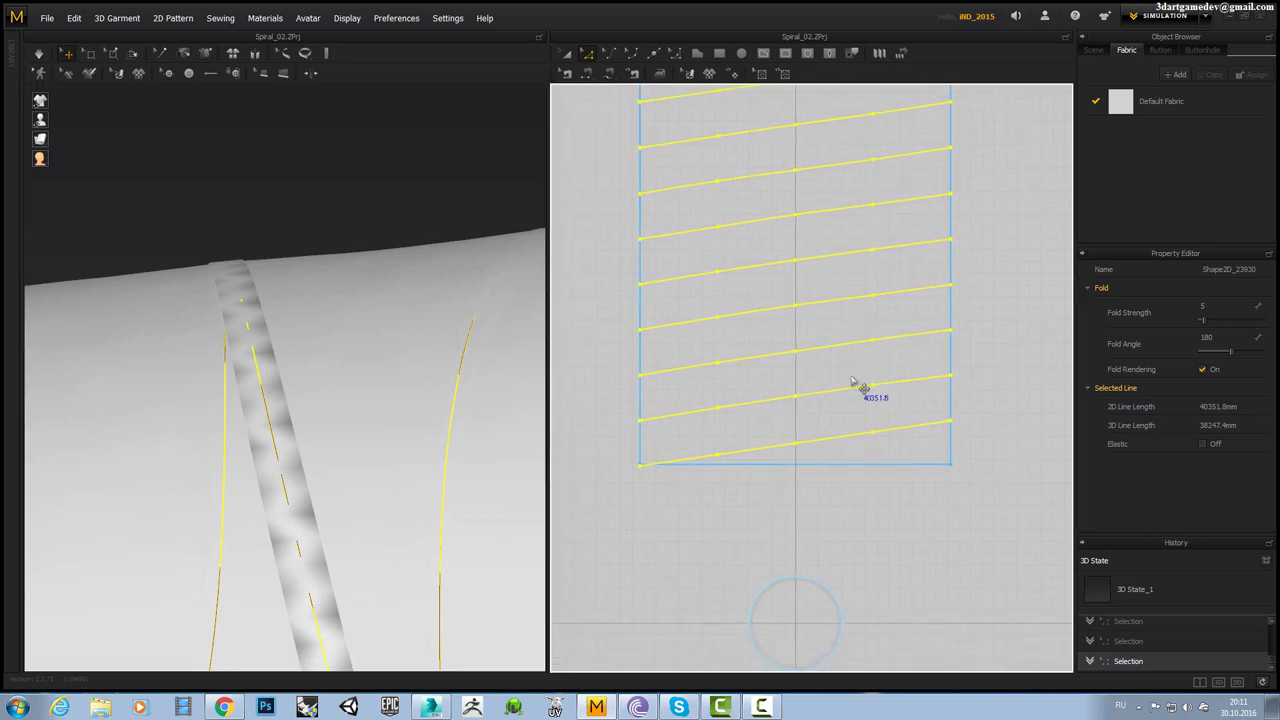
scroll(857, 388, up, 2)
key(ctrl+z)
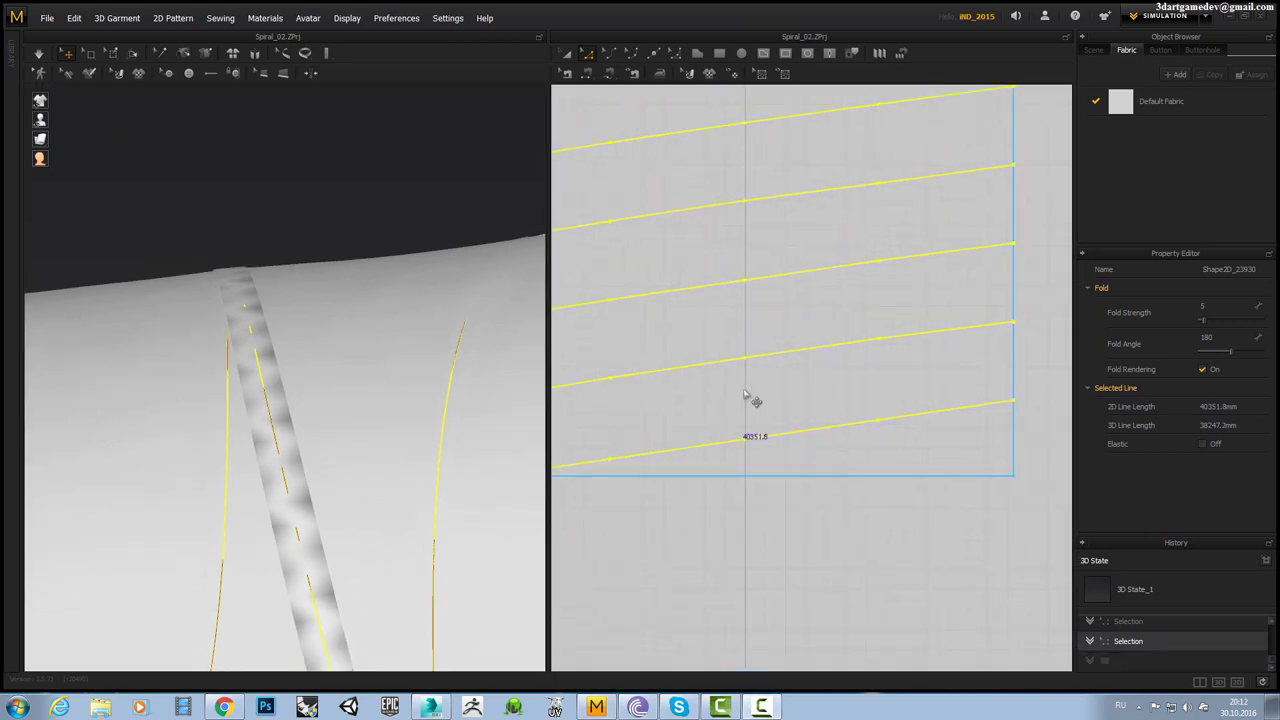
scroll(806, 366, up, 1)
scroll(815, 355, up, 3)
scroll(826, 340, up, 3)
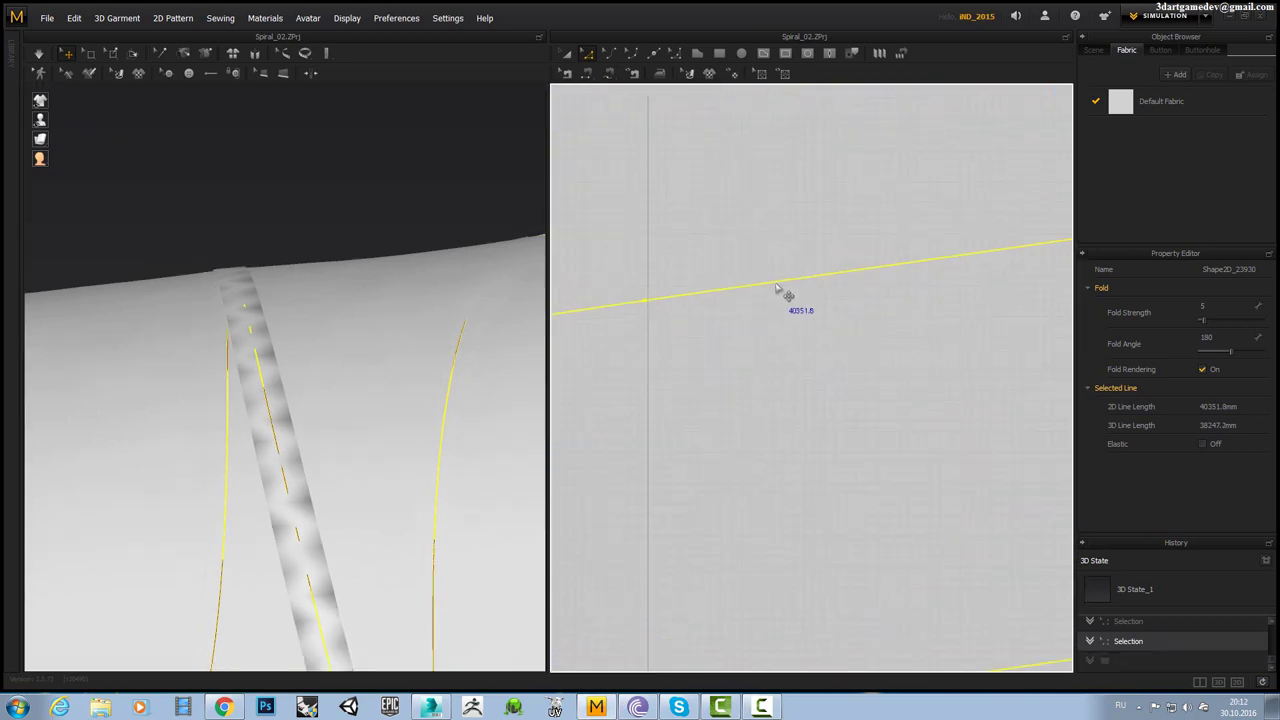
Open Offset as Internal Line for the selected spiral line, showing a 5.0 mm distance.
right_click(776, 288)
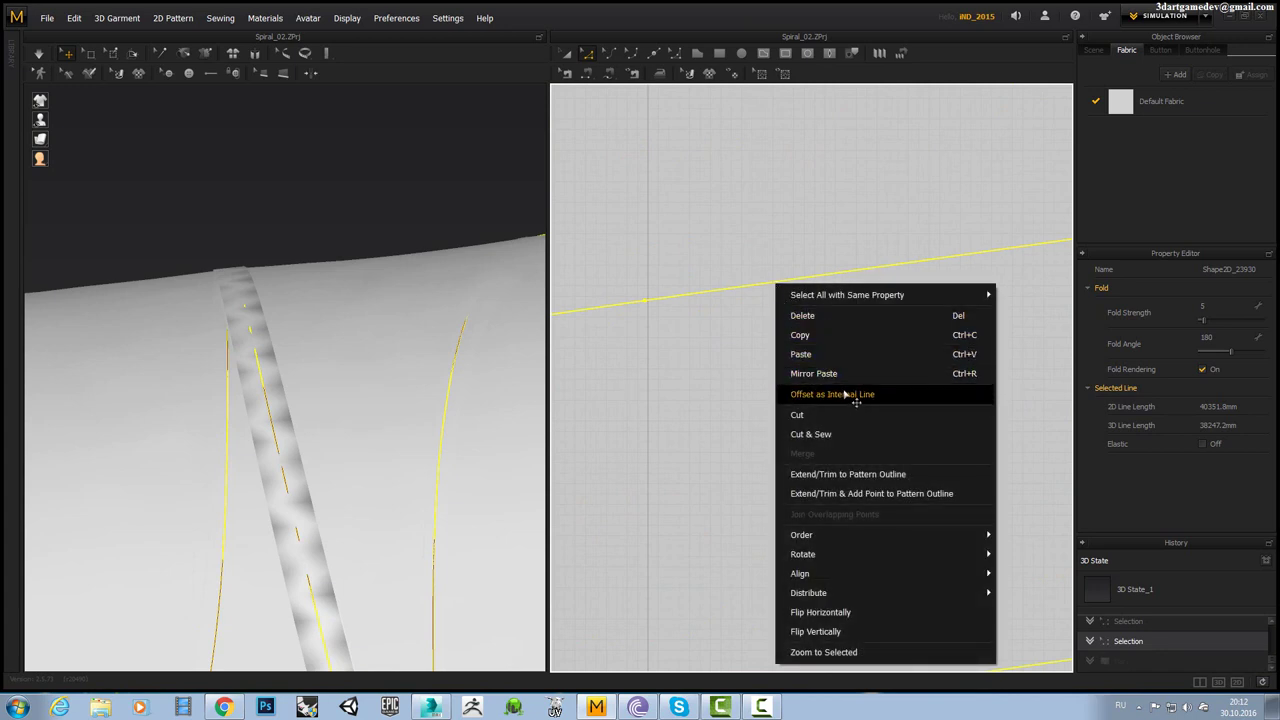
click(856, 399)
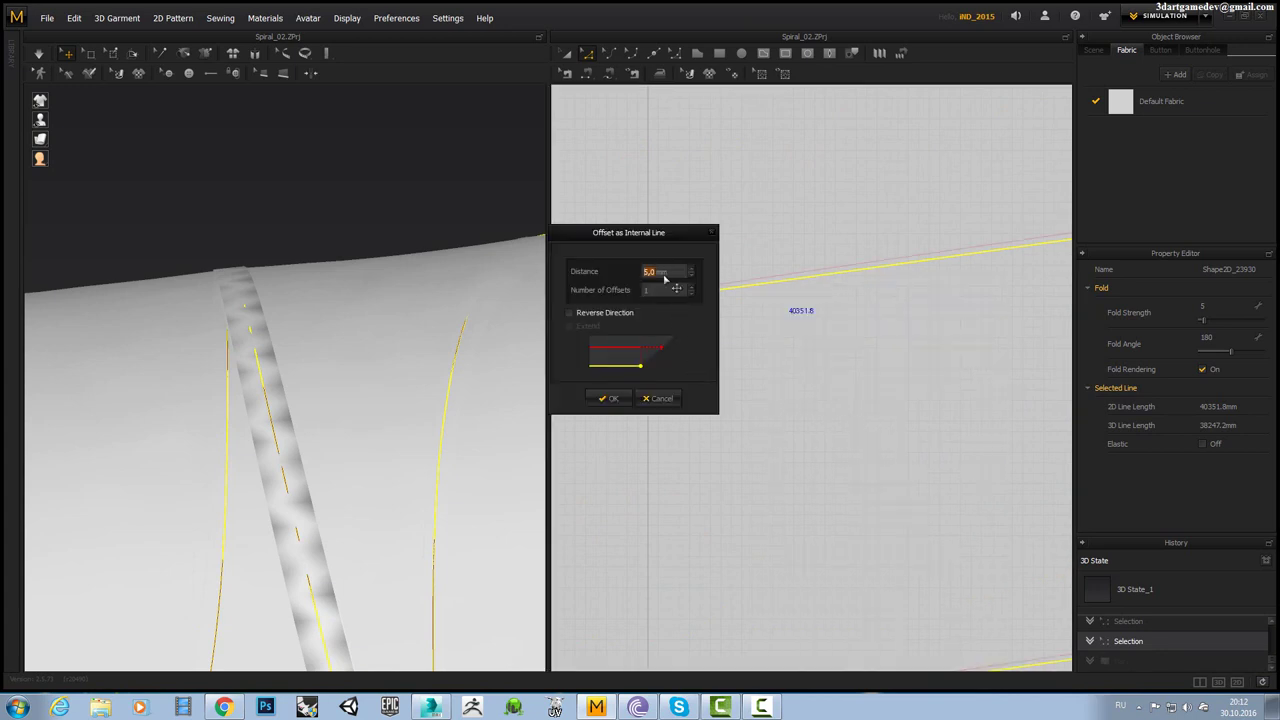
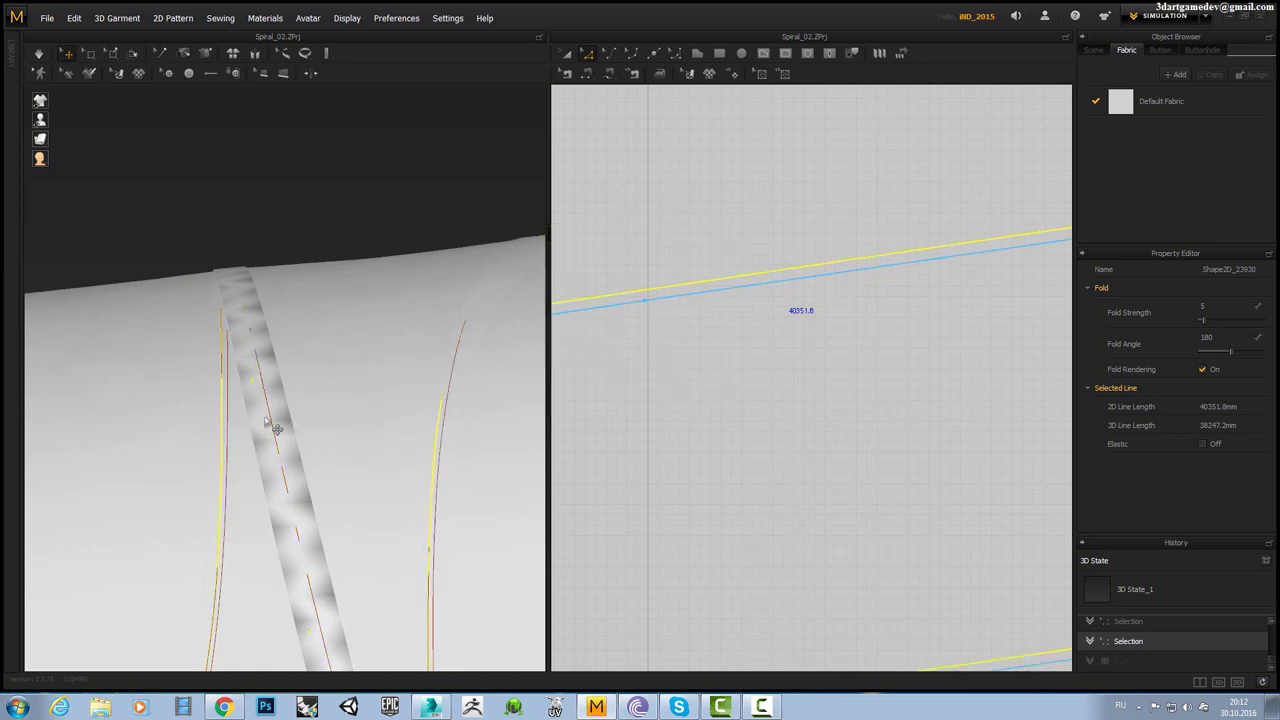
Shift-select the first offset internal line segments along the spiral strip.
right_drag(257, 423, 280, 449)
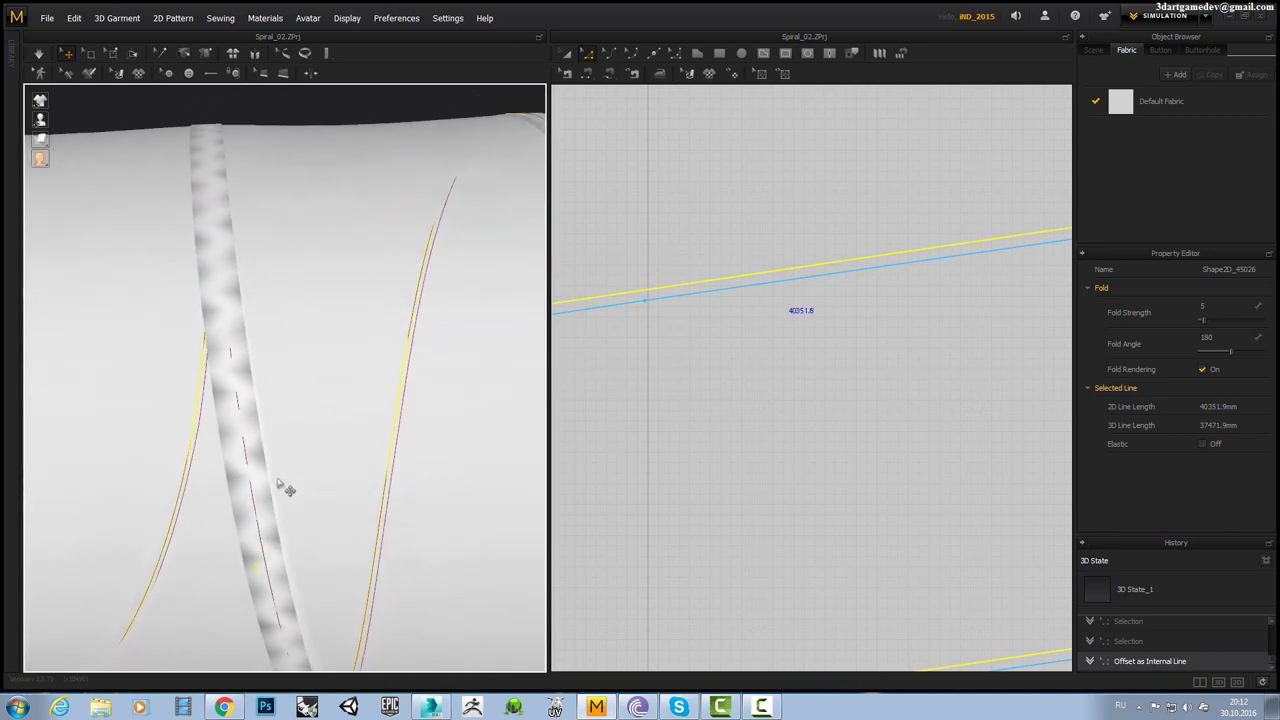
click(757, 295)
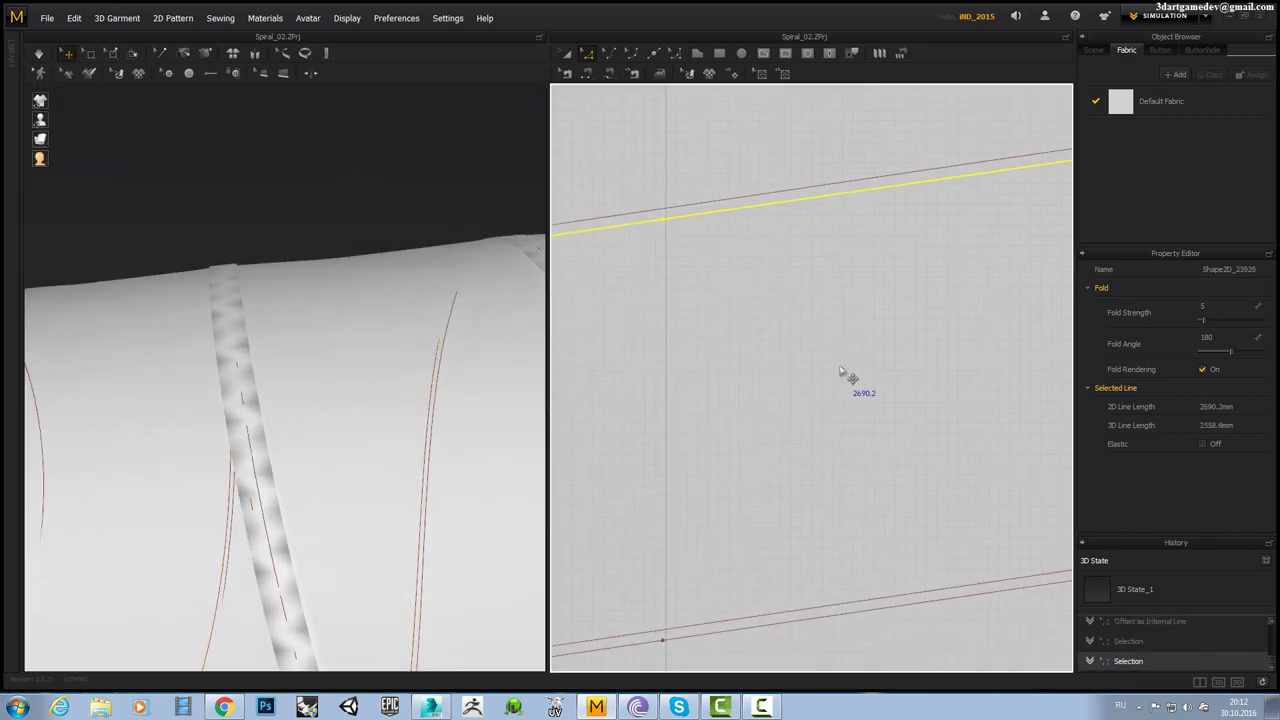
scroll(843, 331, down, 3)
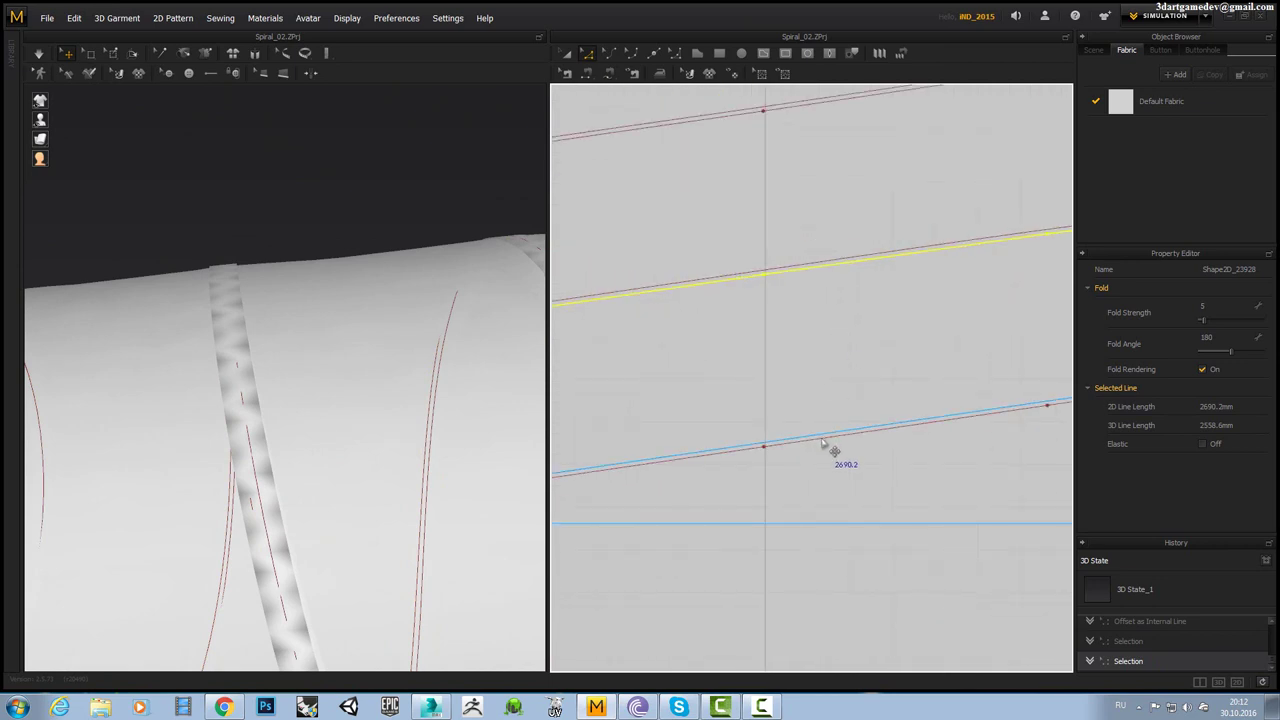
shift+click(822, 443)
scroll(800, 355, down, 3)
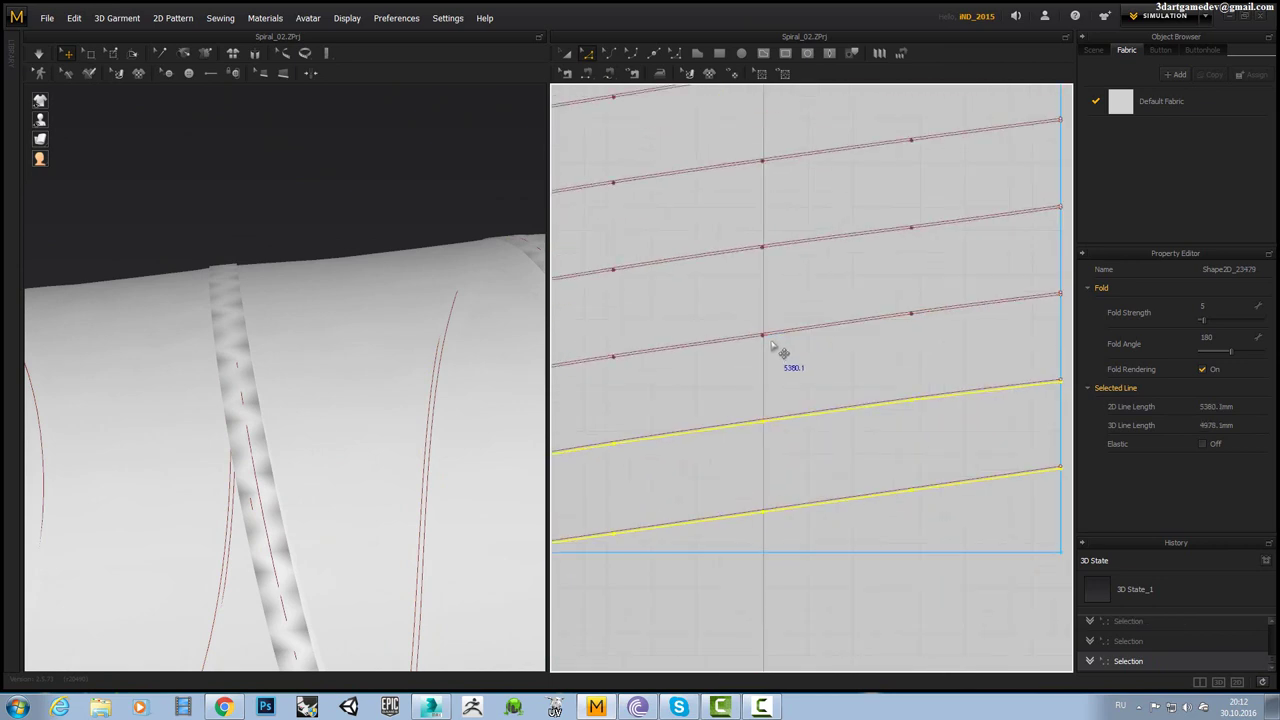
scroll(778, 340, up, 3)
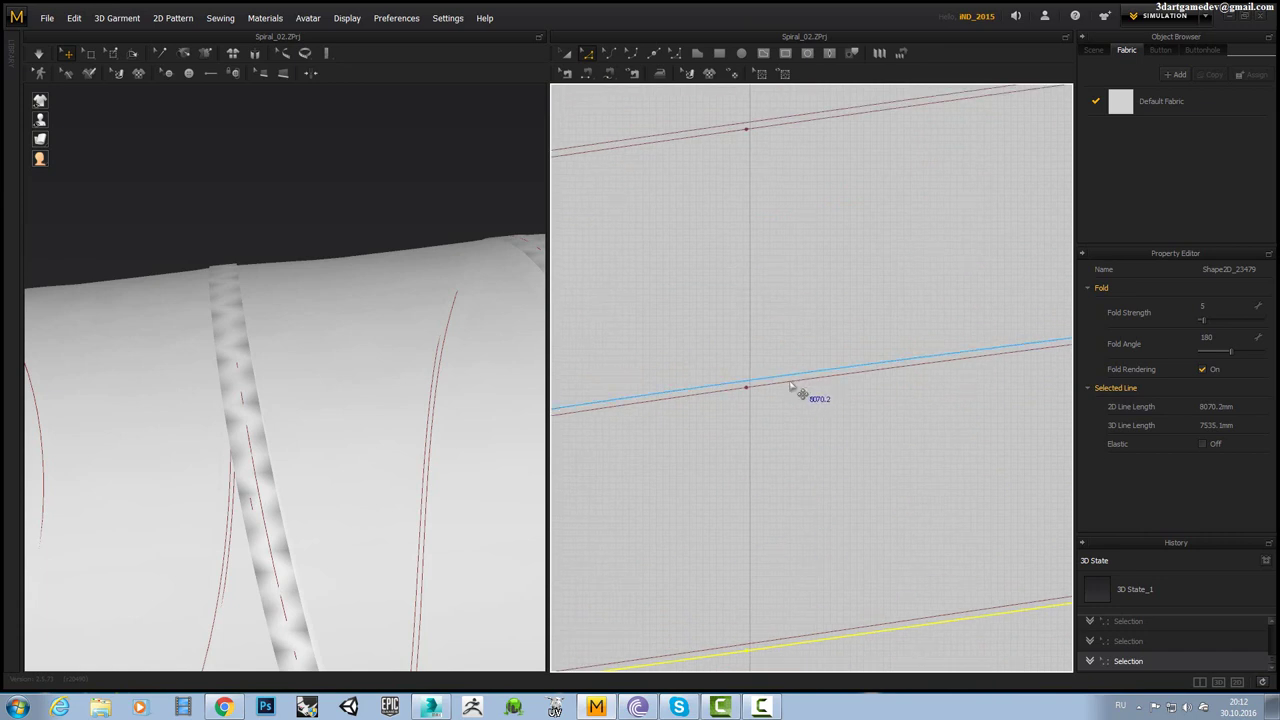
shift+click(790, 387)
mouse_move(790, 387)
middle_down()
mouse_move(803, 310)
mouse_move(837, 506)
middle_up()
shift+click(812, 336)
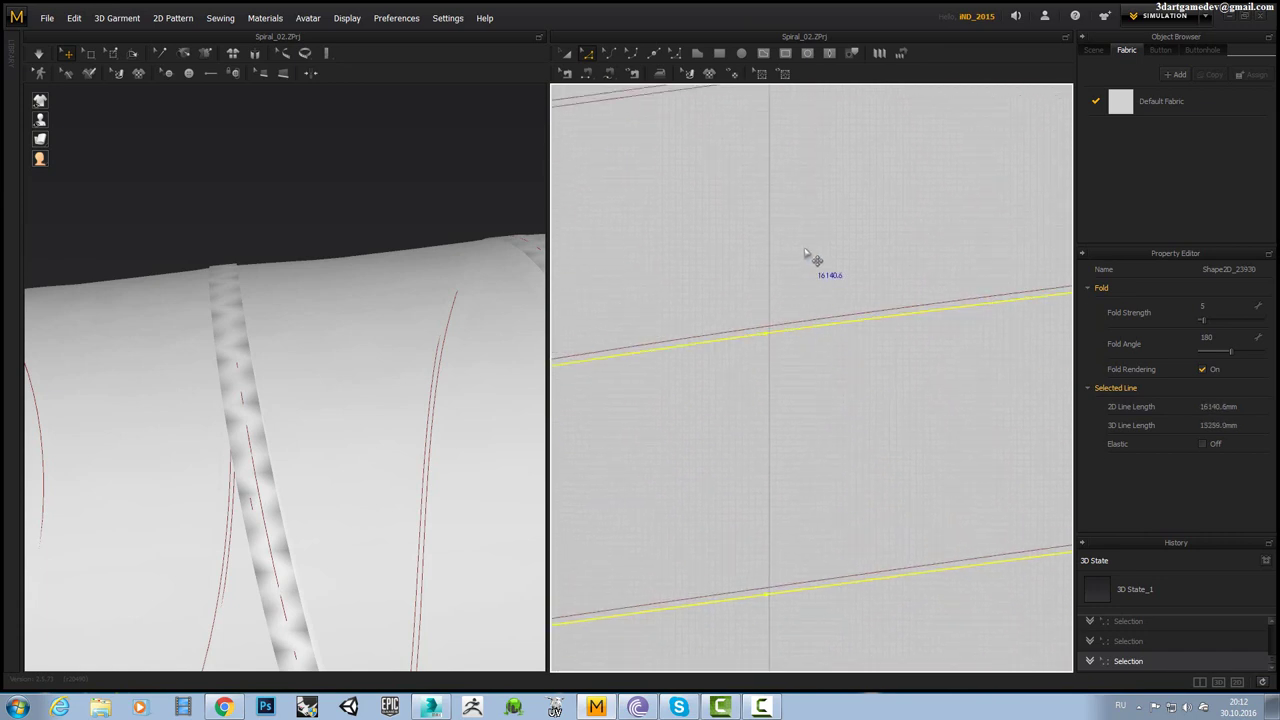
mouse_move(804, 253)
middle_down()
mouse_move(823, 449)
mouse_move(833, 304)
mouse_move(877, 486)
mouse_move(851, 334)
middle_up()
shift+click(809, 286)
shift+click(833, 302)
shift+click(847, 302)
scroll(847, 302, down, 3)
scroll(871, 406, down, 1)
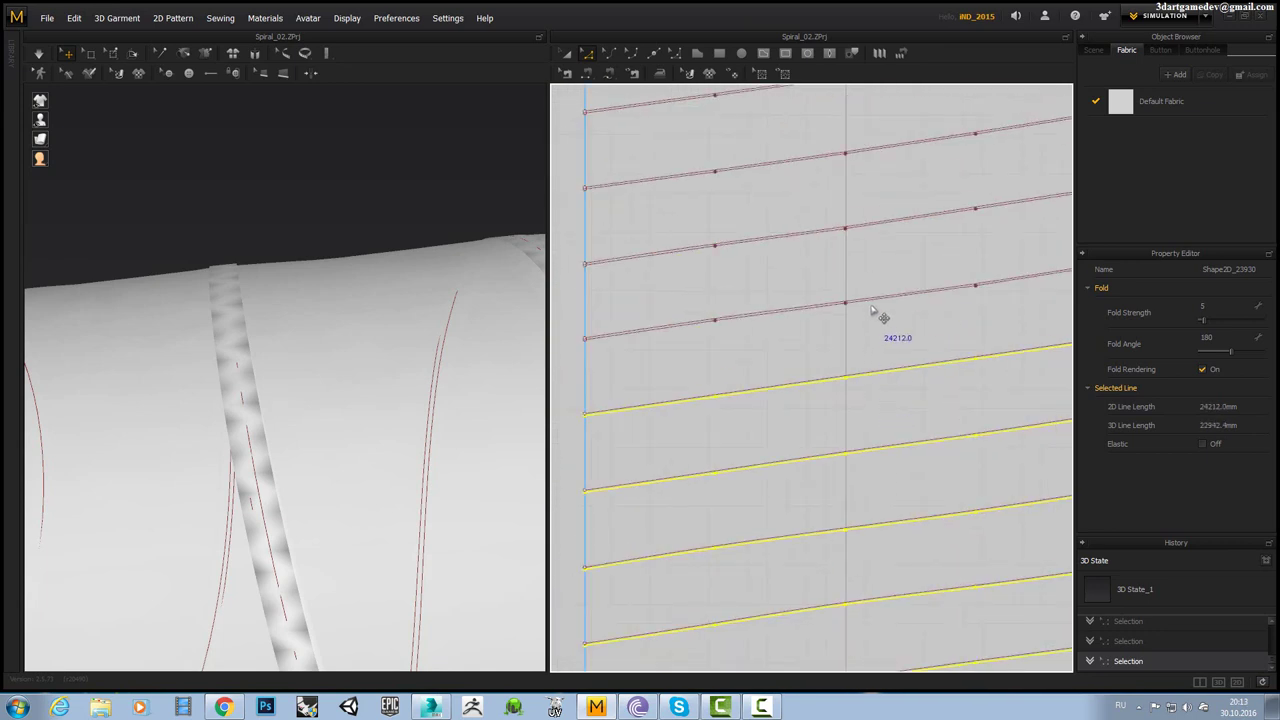
shift+click(878, 301)
Undo stray picks and add the remaining offset line segments to the selection.
key(ctrl+z)
scroll(868, 308, up, 3)
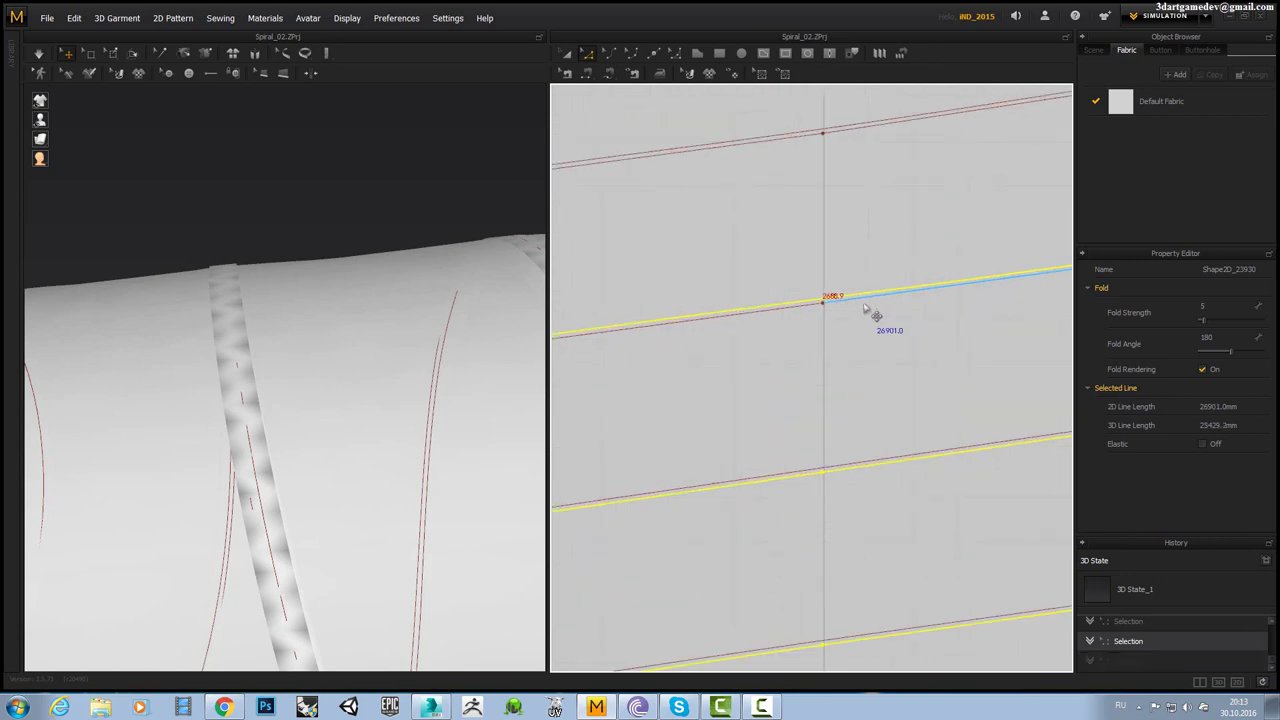
key(ctrl+z)
shift+click(867, 302)
middle_drag(908, 237, 914, 480)
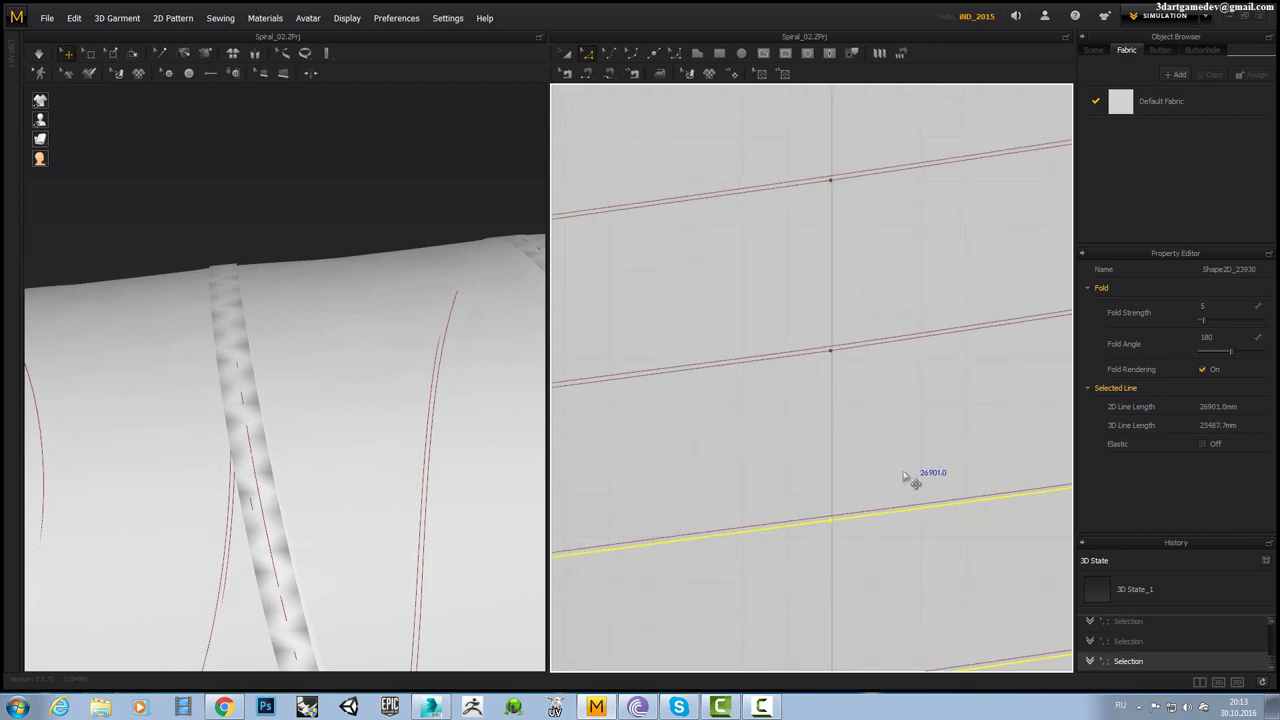
shift+click(889, 371)
shift+click(897, 201)
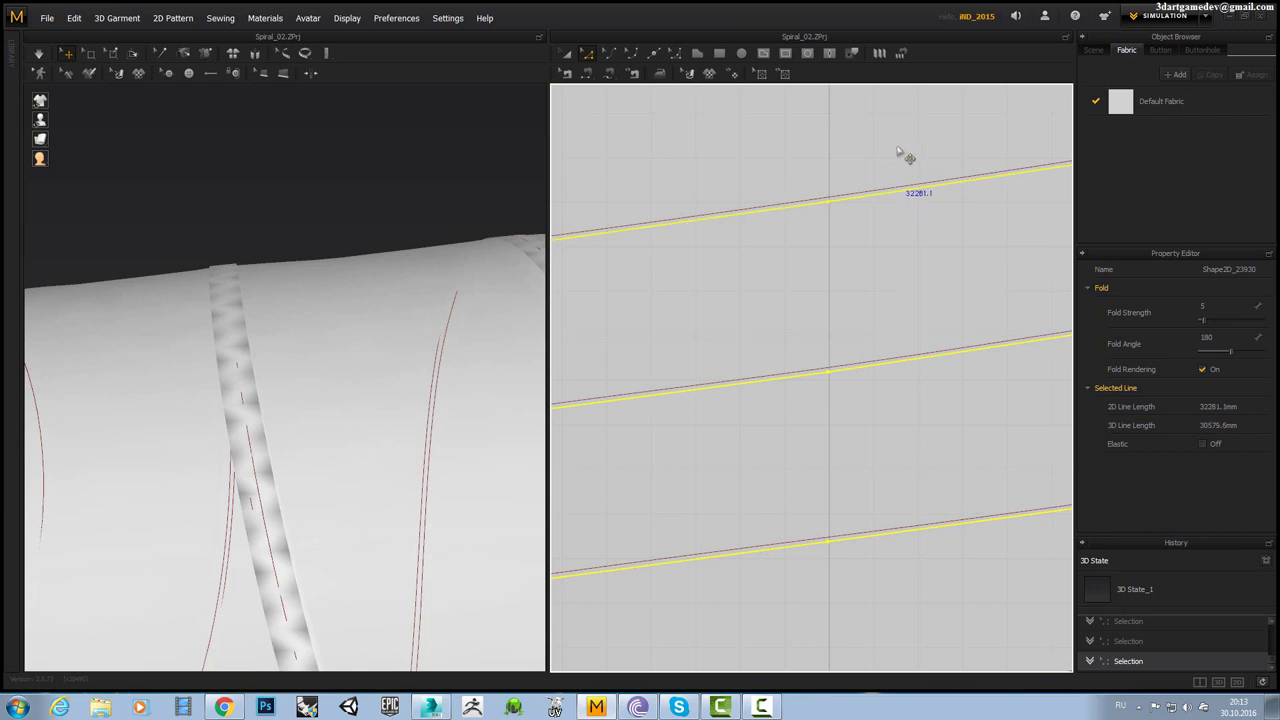
middle_drag(903, 157, 895, 567)
shift+click(865, 453)
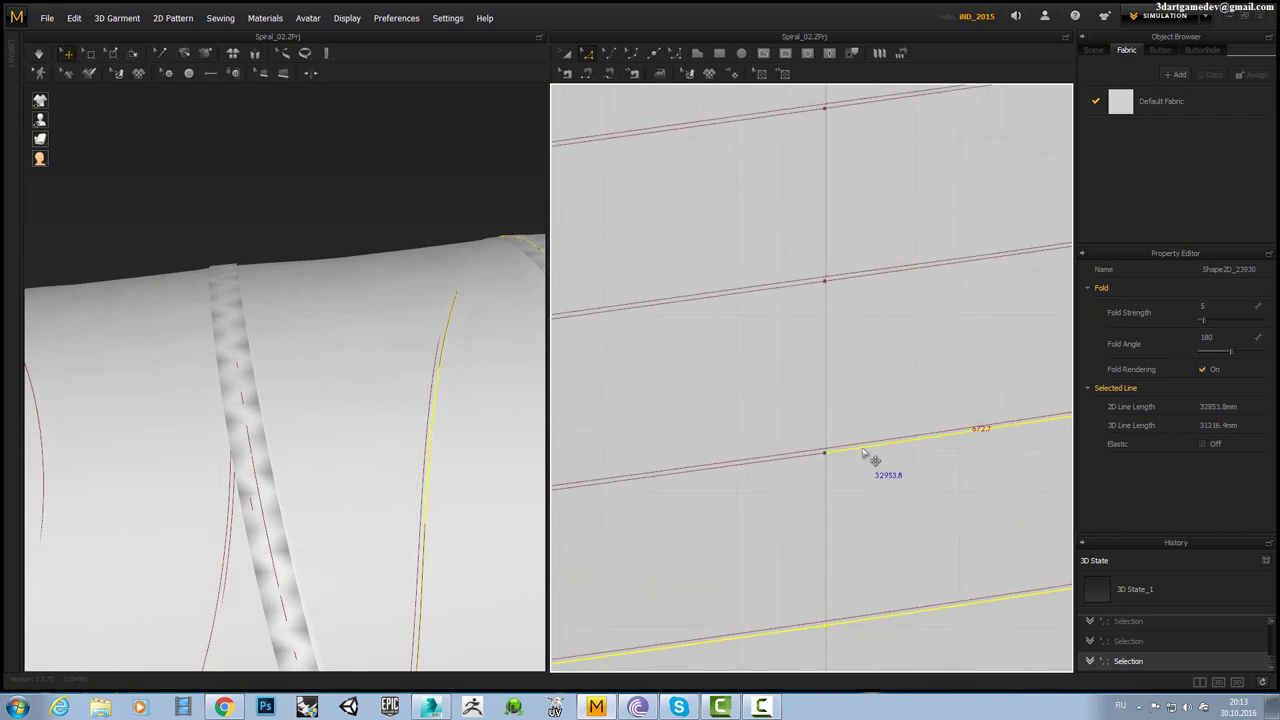
shift+click(843, 286)
shift+click(846, 111)
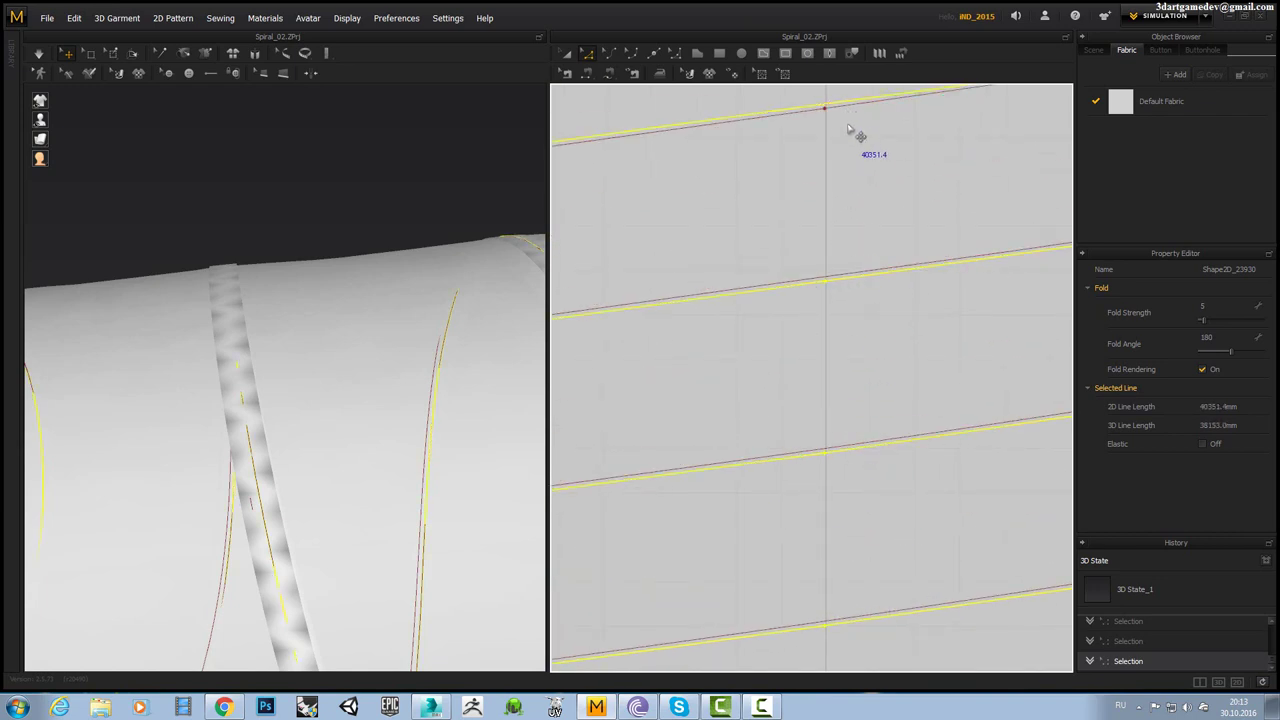
key(ctrl+z)
key(ctrl+z)
key(ctrl+y)
key(ctrl+y)
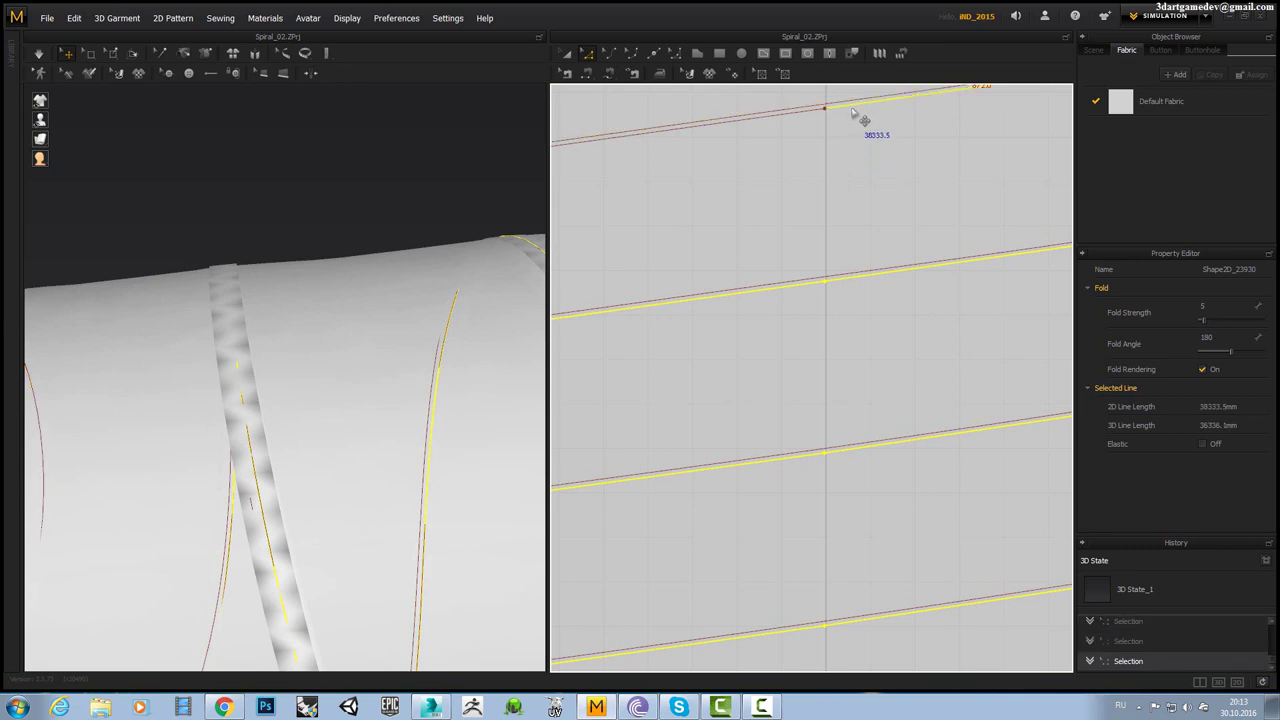
Drag the selected offset lines to their new position in the pattern.
mouse_move(877, 163)
middle_down()
mouse_move(923, 609)
mouse_move(916, 580)
mouse_move(793, 489)
middle_up()
scroll(902, 572, up, 3)
scroll(897, 562, down, 4)
scroll(912, 585, down, 2)
scroll(805, 490, up, 3)
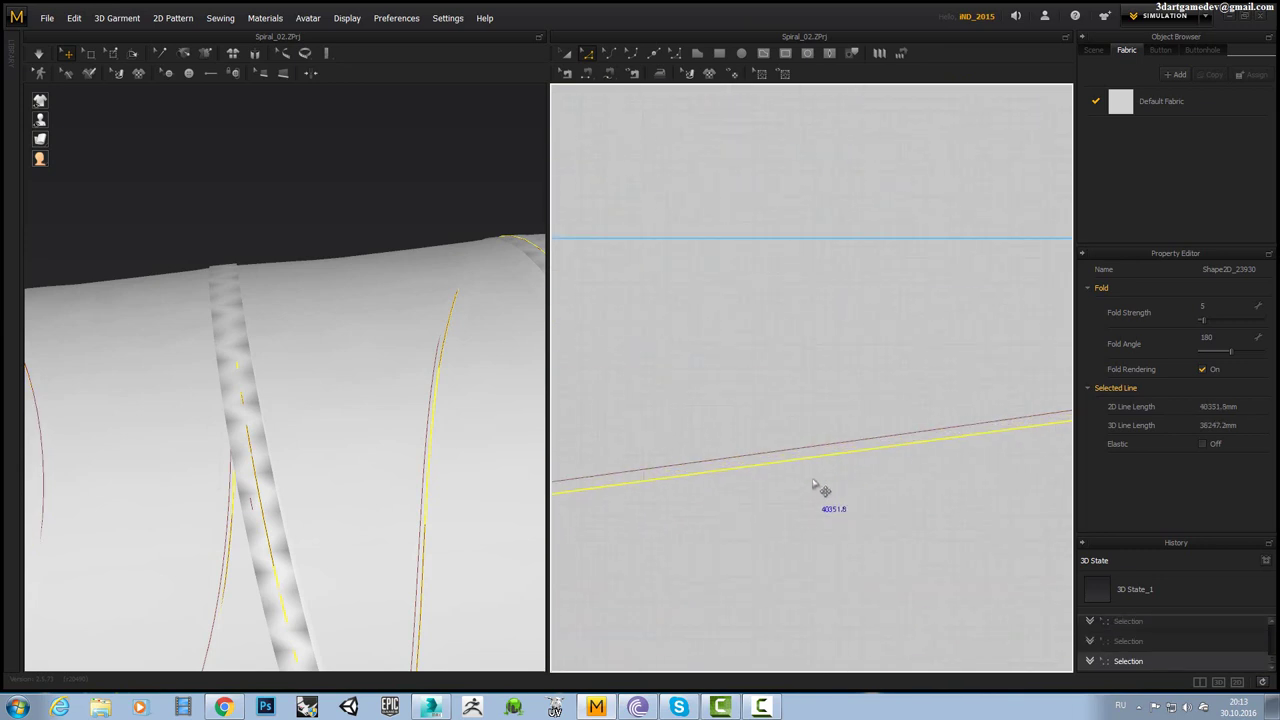
scroll(830, 470, up, 2)
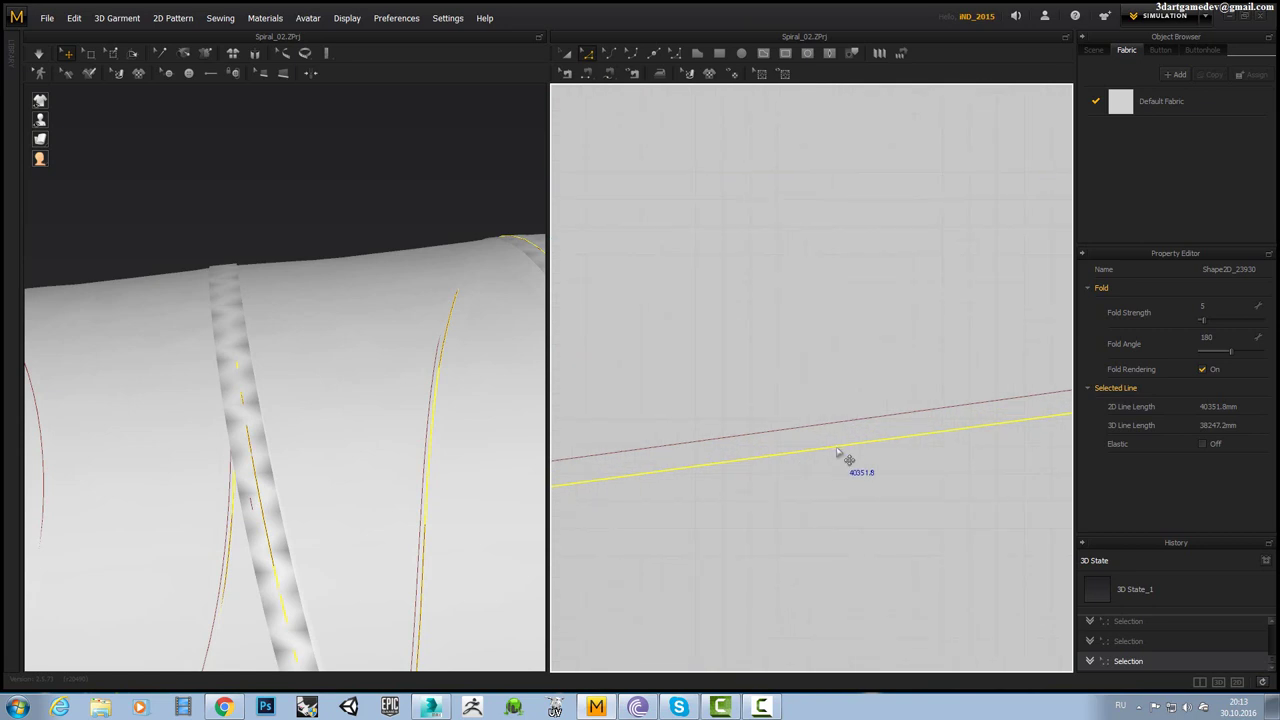
drag(838, 453, 840, 471)
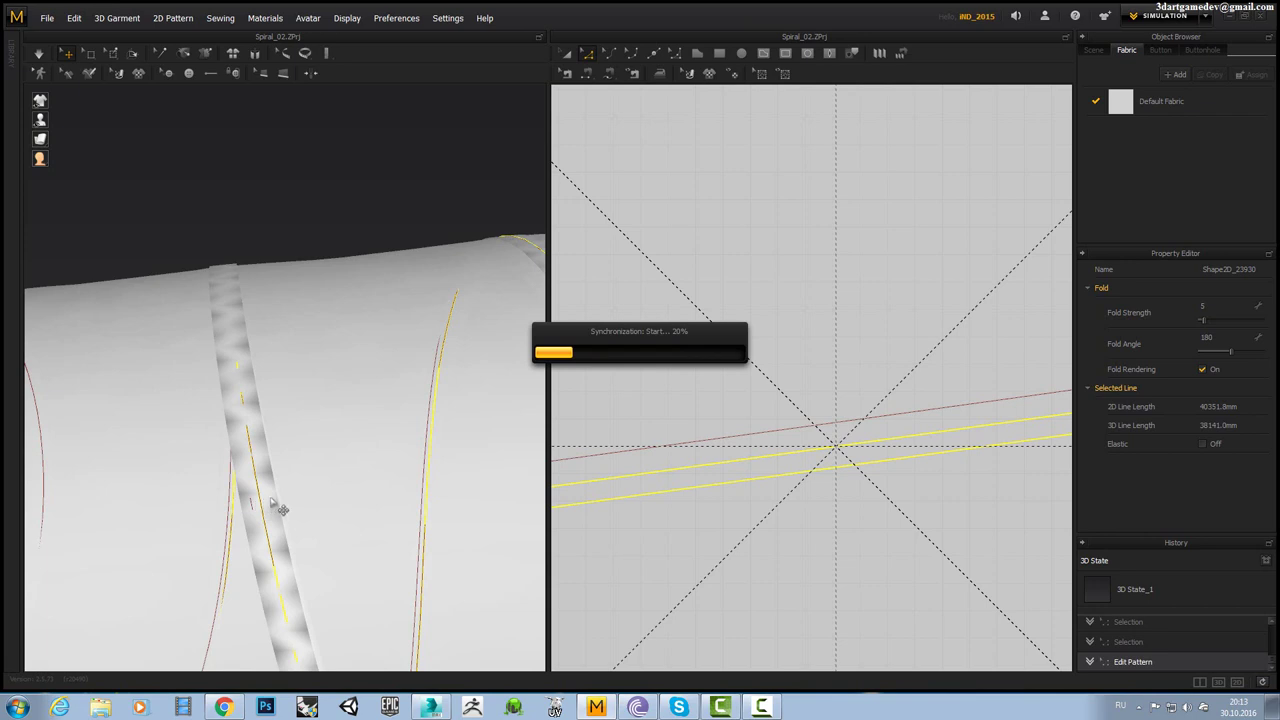
Clear the line selection and lock all patterns.
scroll(310, 537, down, 3)
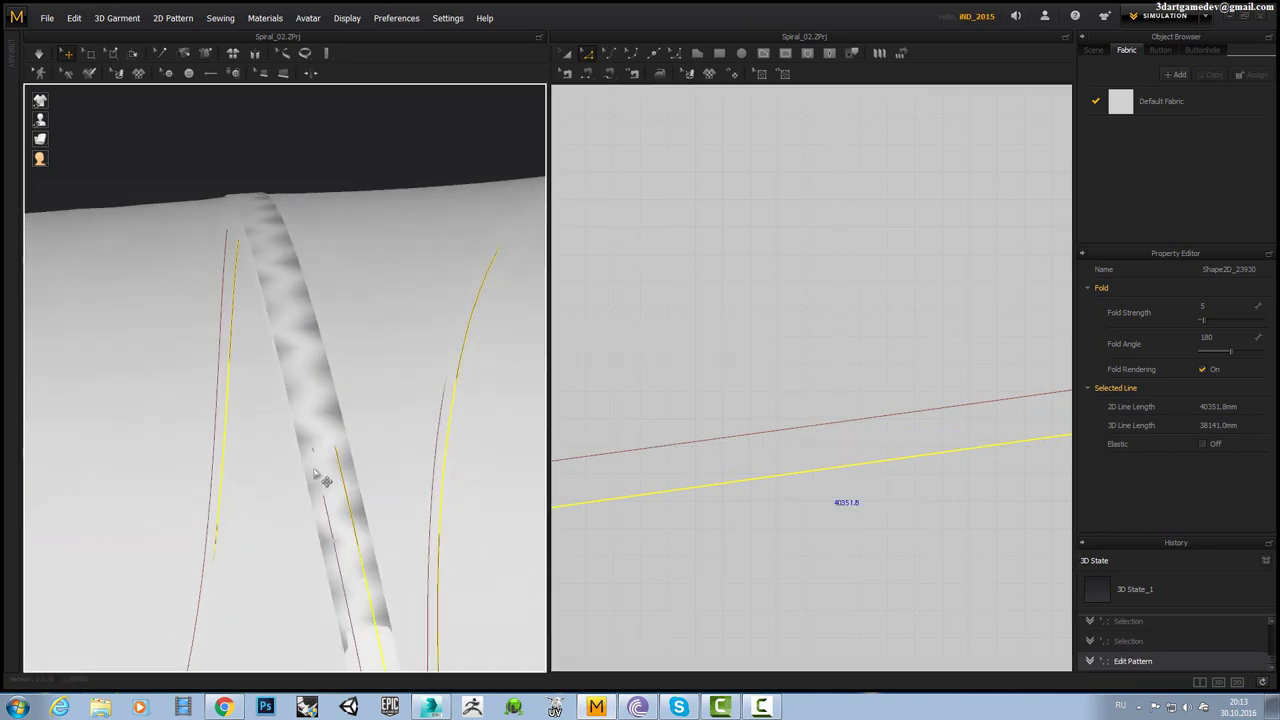
scroll(337, 491, down, 3)
scroll(351, 306, down, 2)
click(366, 260)
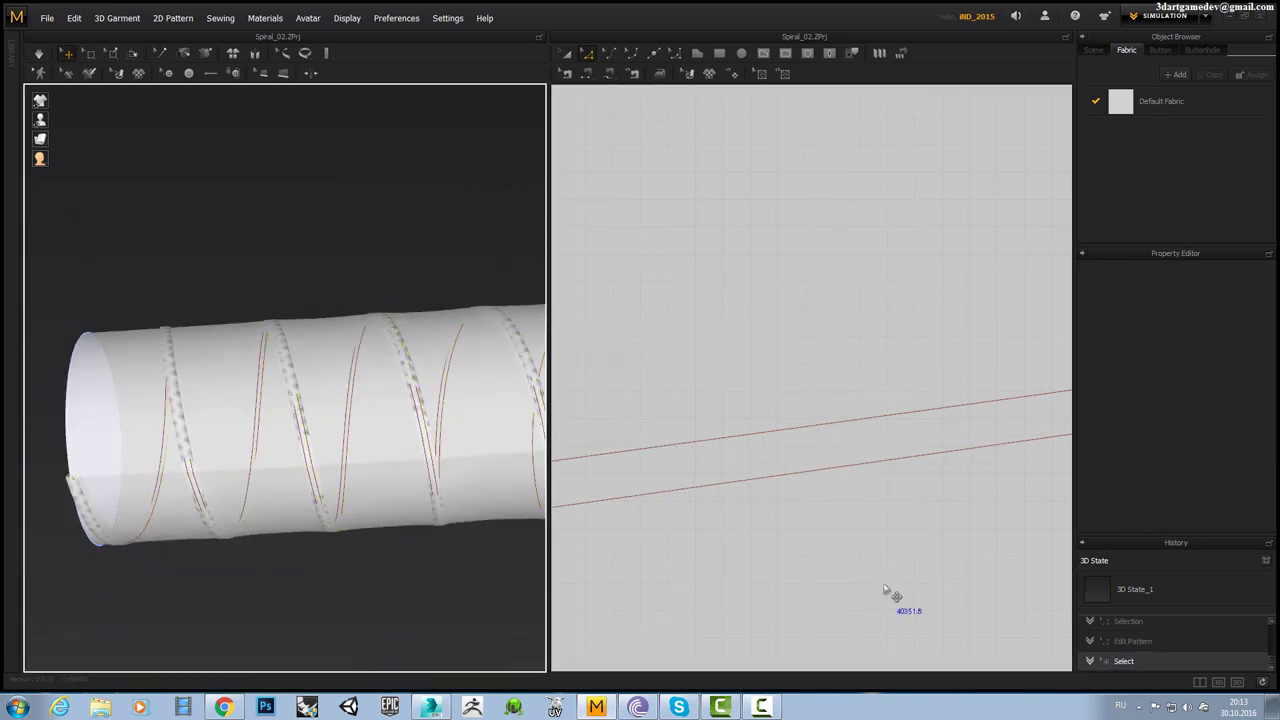
scroll(890, 597, down, 2)
scroll(892, 605, down, 2)
scroll(870, 520, down, 2)
scroll(866, 445, down, 1)
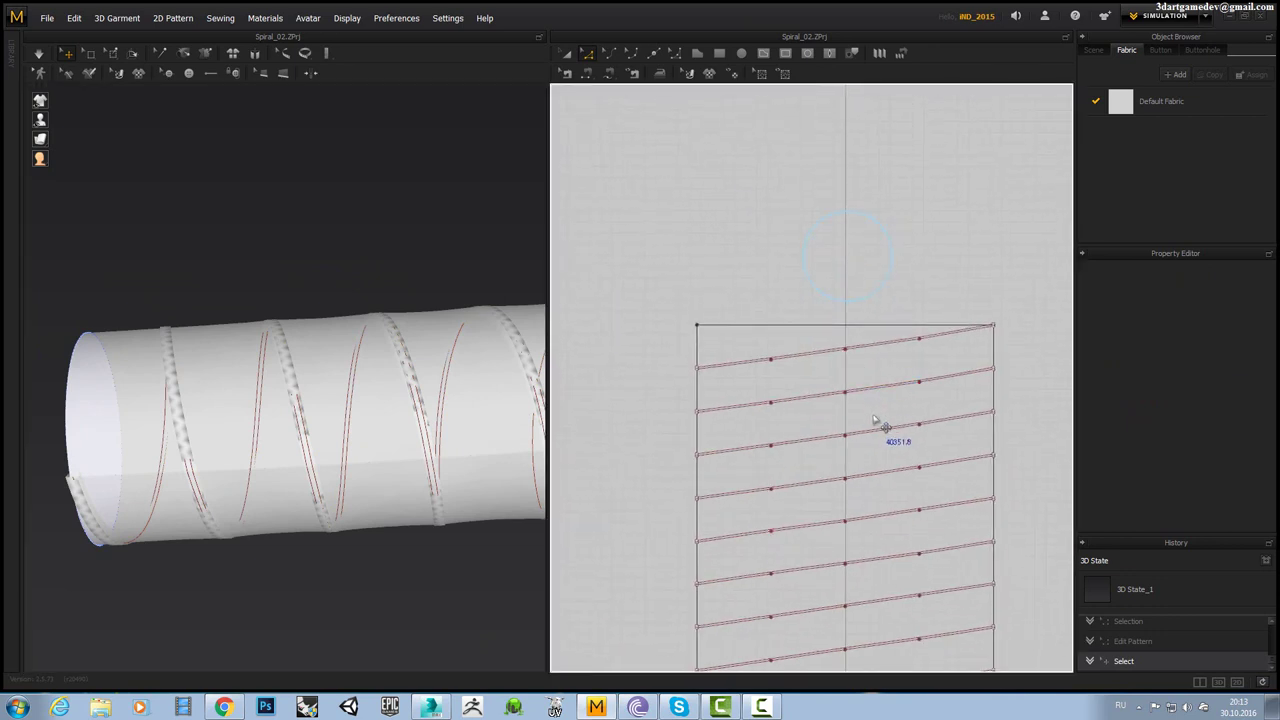
scroll(872, 500, down, 2)
scroll(890, 460, down, 1)
scroll(883, 410, down, 1)
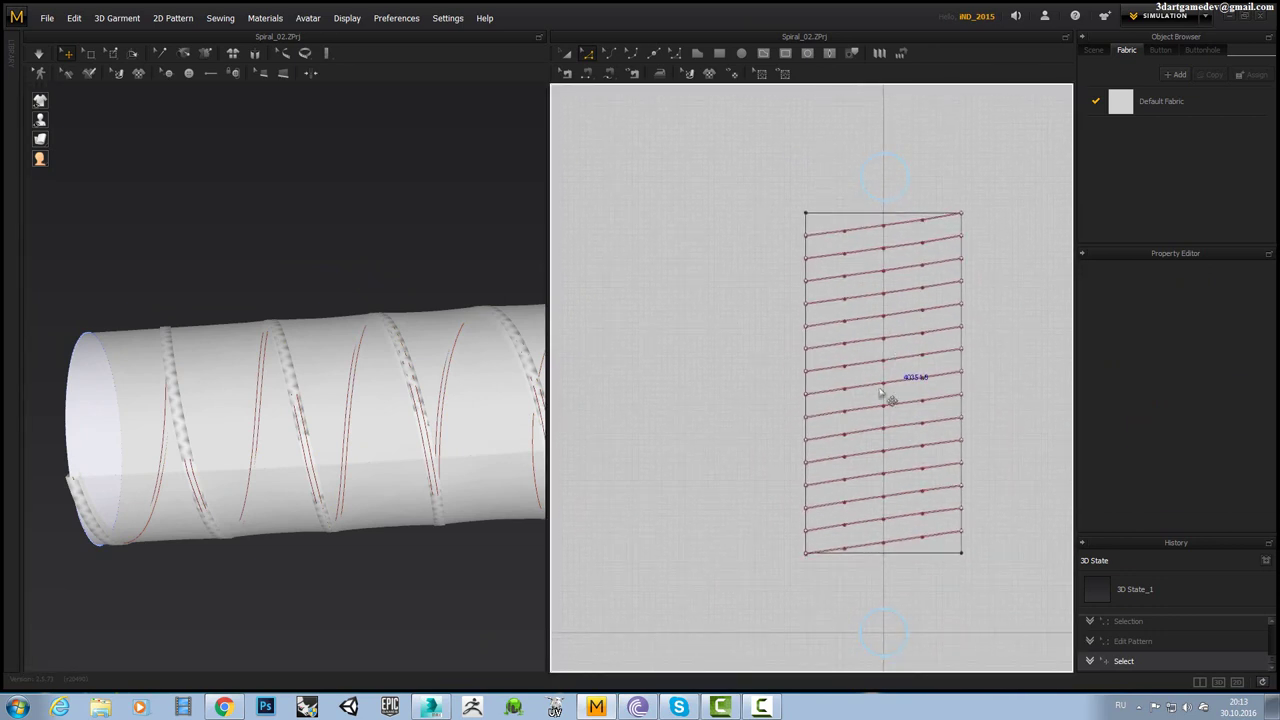
right_click(744, 311)
click(770, 356)
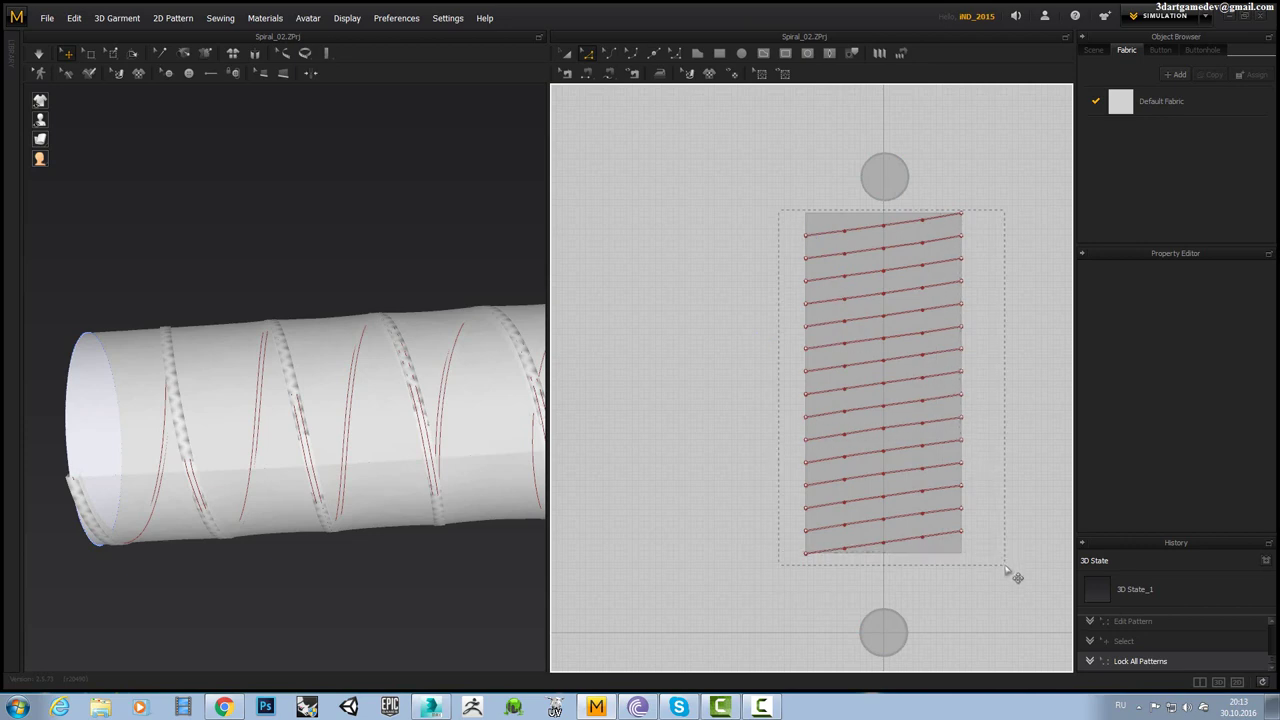
Attempt to marquee-select all spiral lines on the rectangle, dismissing stray context menus.
drag(1010, 572, 1008, 568)
scroll(923, 409, up, 3)
right_click(1013, 313)
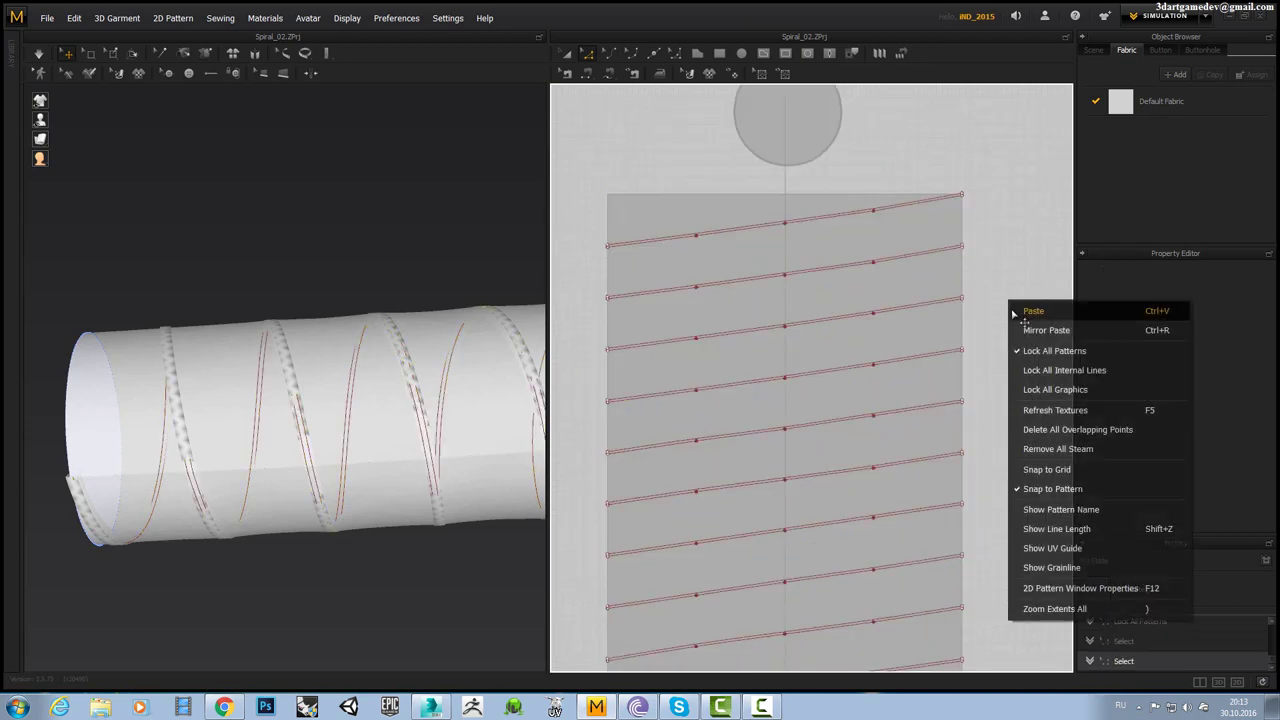
click(994, 278)
scroll(957, 386, up, 3)
scroll(962, 378, down, 5)
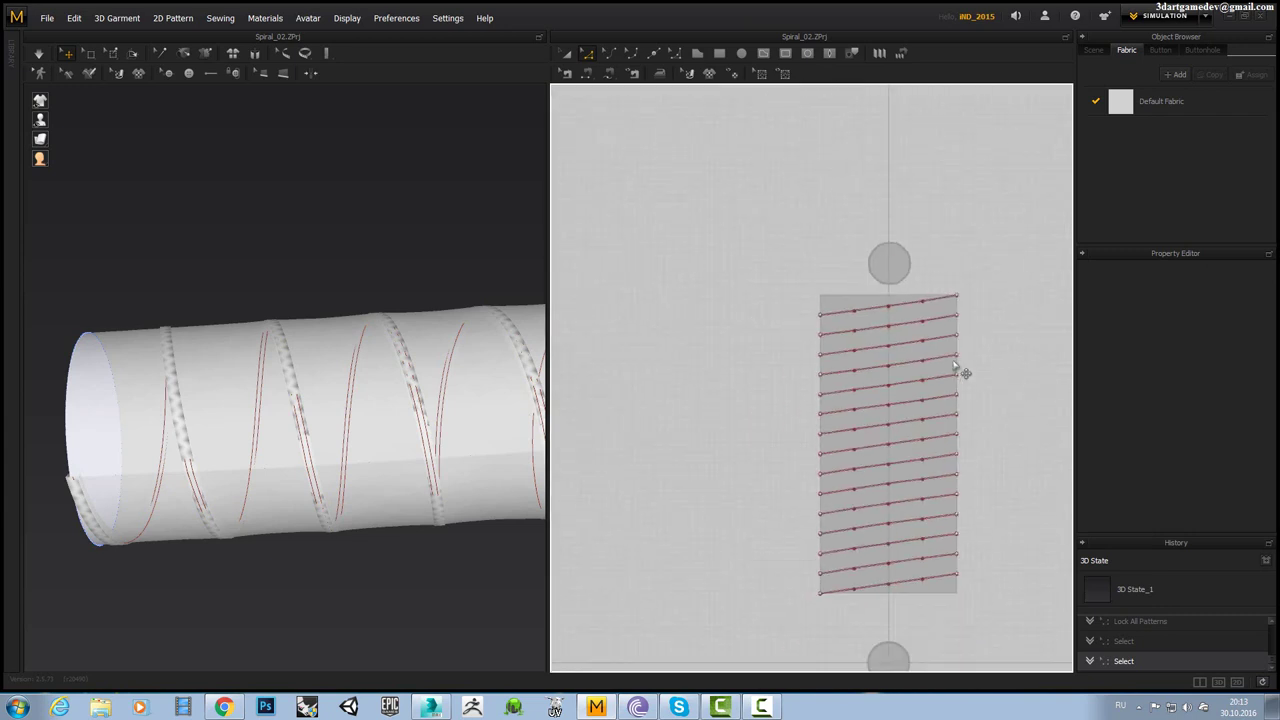
scroll(957, 369, down, 1)
drag(792, 310, 791, 308)
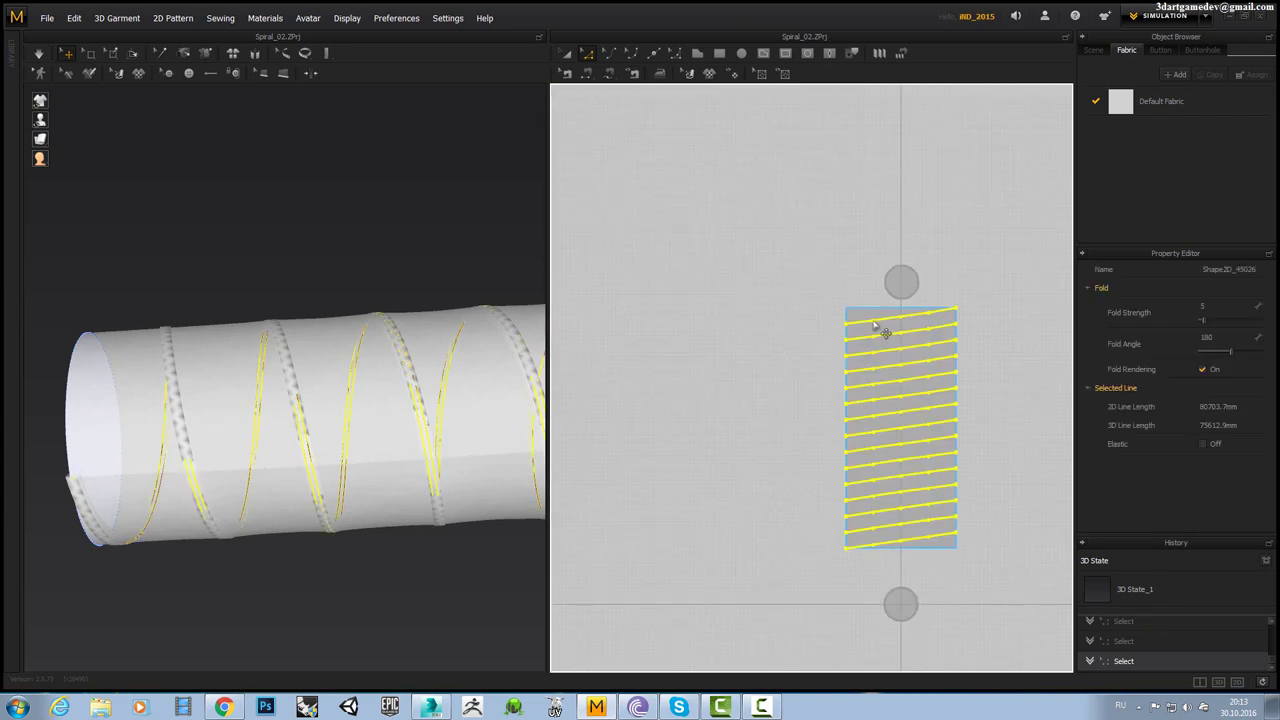
scroll(890, 325, up, 3)
right_click(897, 303)
click(631, 348)
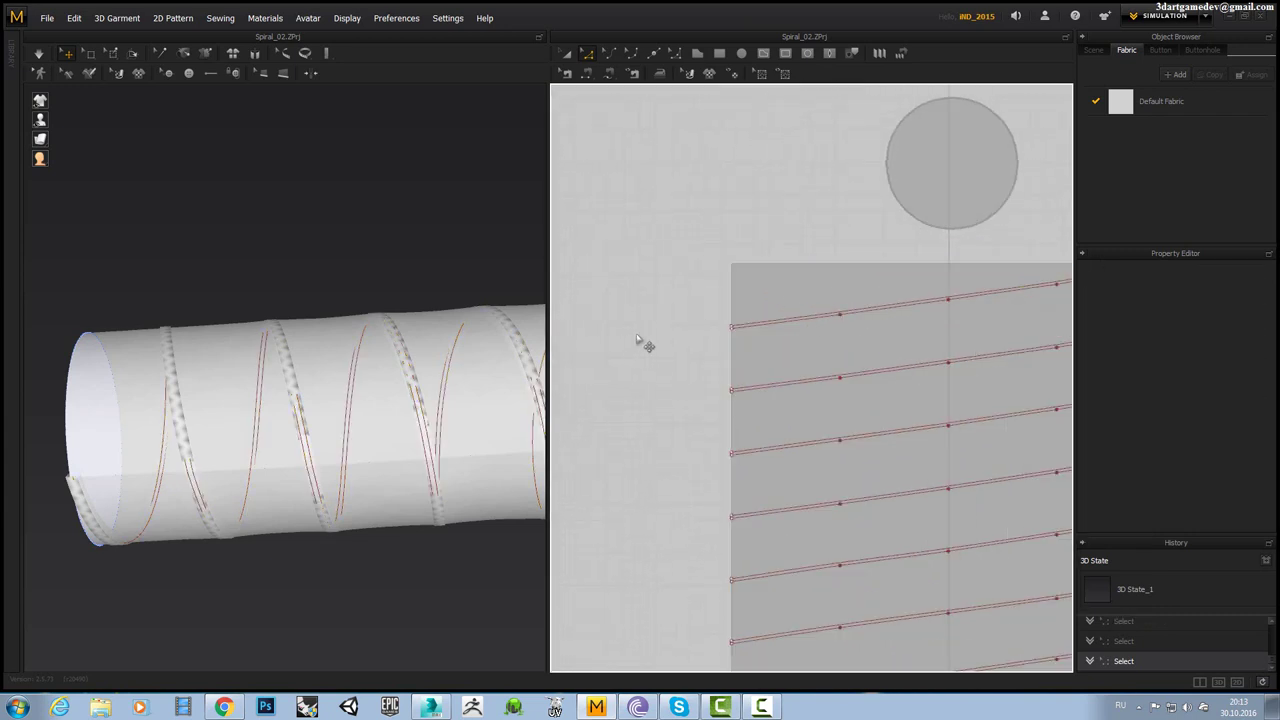
Reselect every spiral line and bring up the line actions and canvas menus.
scroll(655, 333, up, 3)
scroll(668, 315, down, 5)
scroll(684, 380, down, 2)
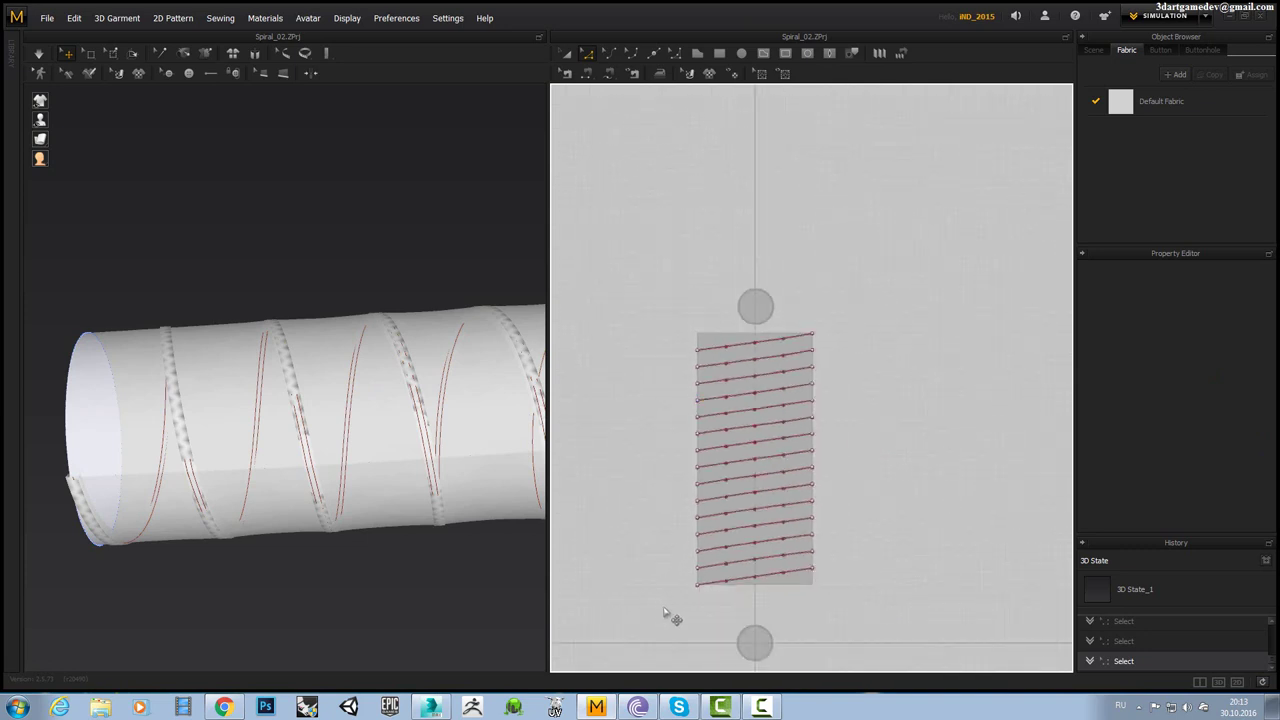
drag(856, 328, 856, 328)
scroll(840, 340, up, 2)
scroll(810, 330, up, 3)
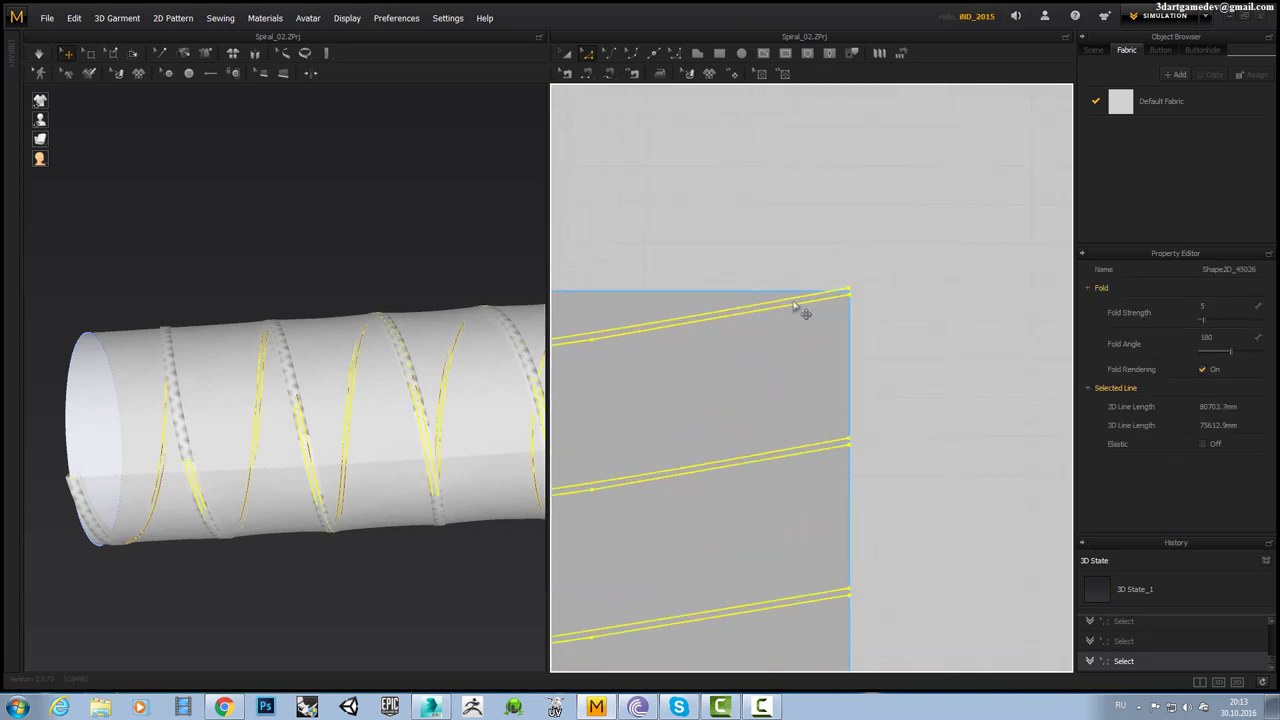
right_click(795, 307)
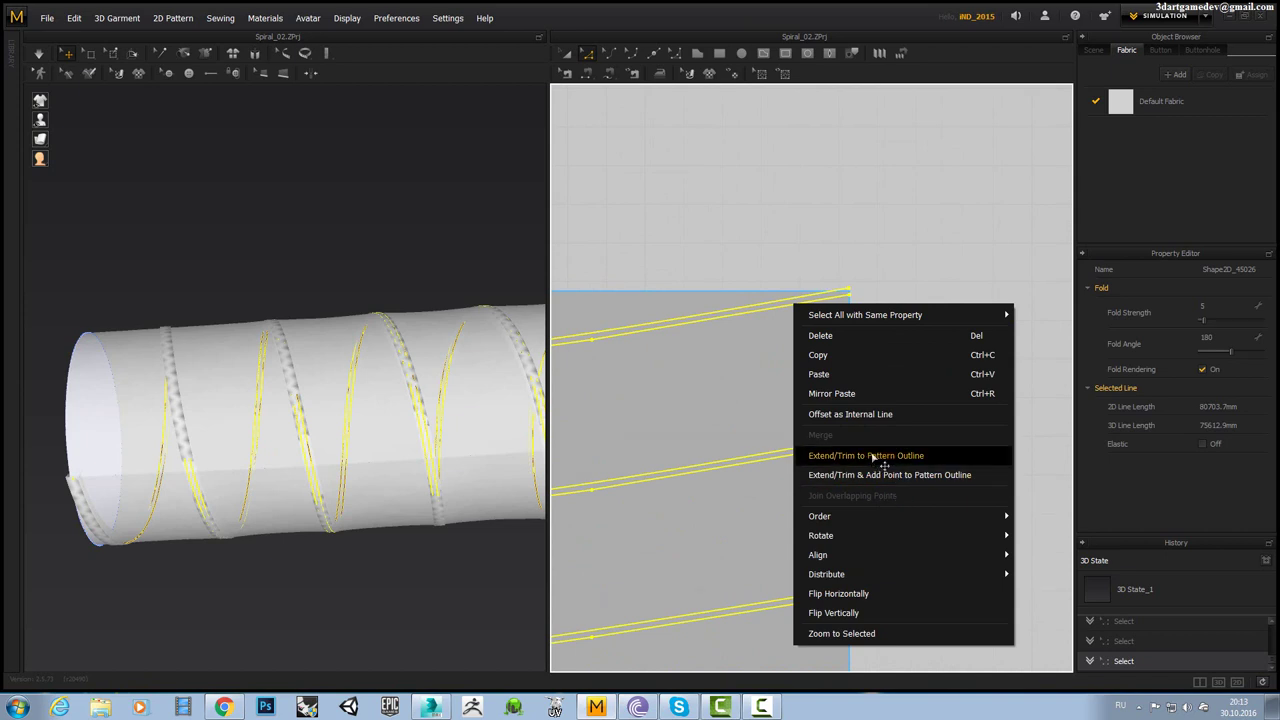
right_drag(882, 218, 892, 158)
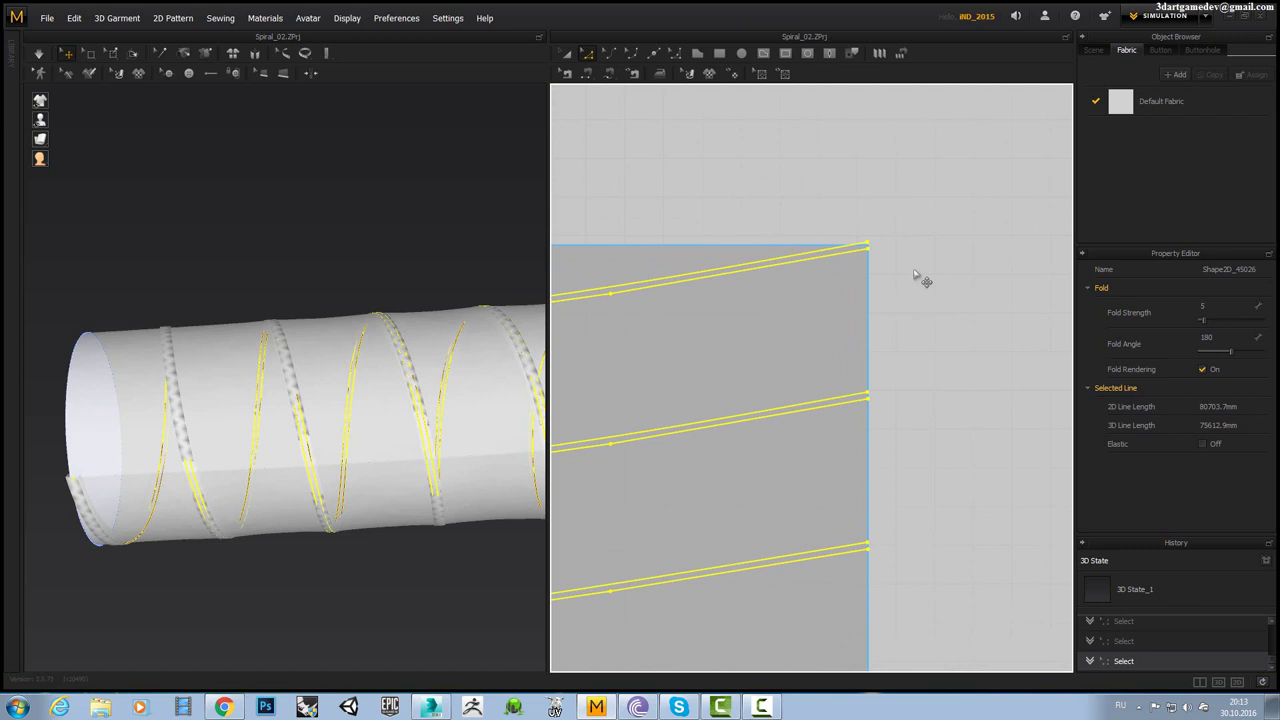
right_click(913, 274)
Unlock all patterns and pick the top spiral line on the strip.
click(945, 321)
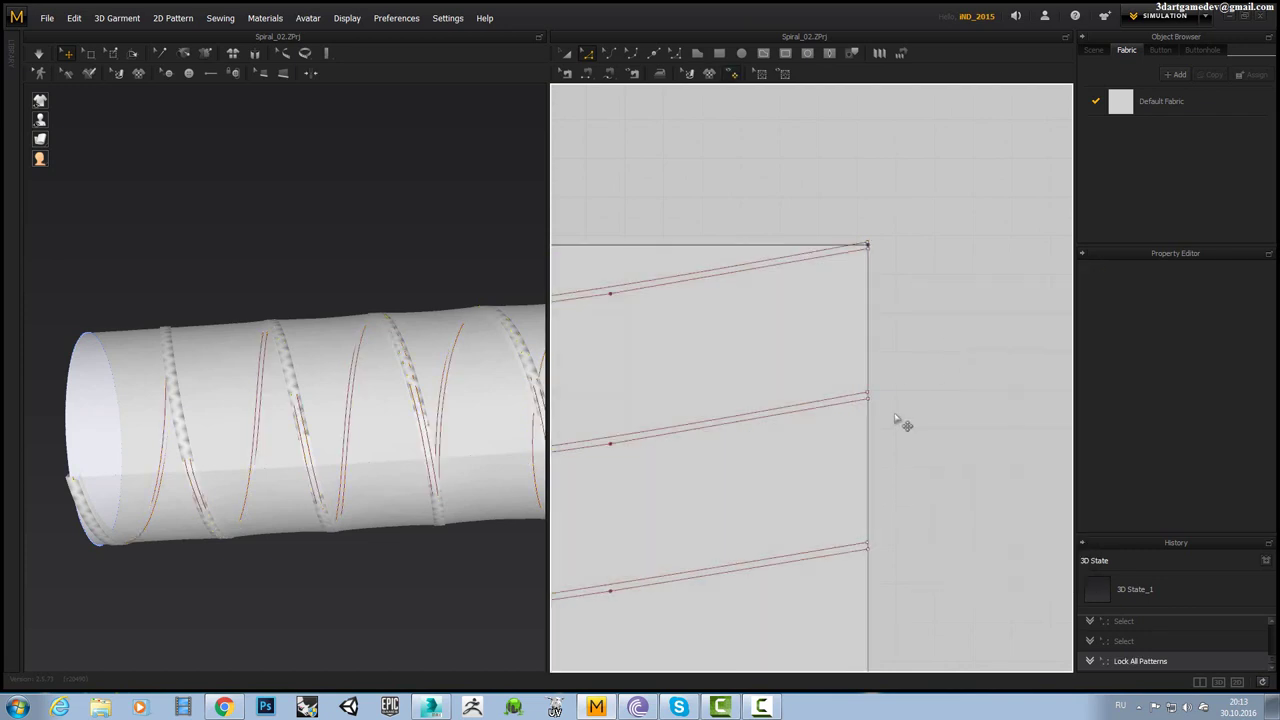
right_drag(900, 420, 960, 305)
scroll(960, 305, down, 3)
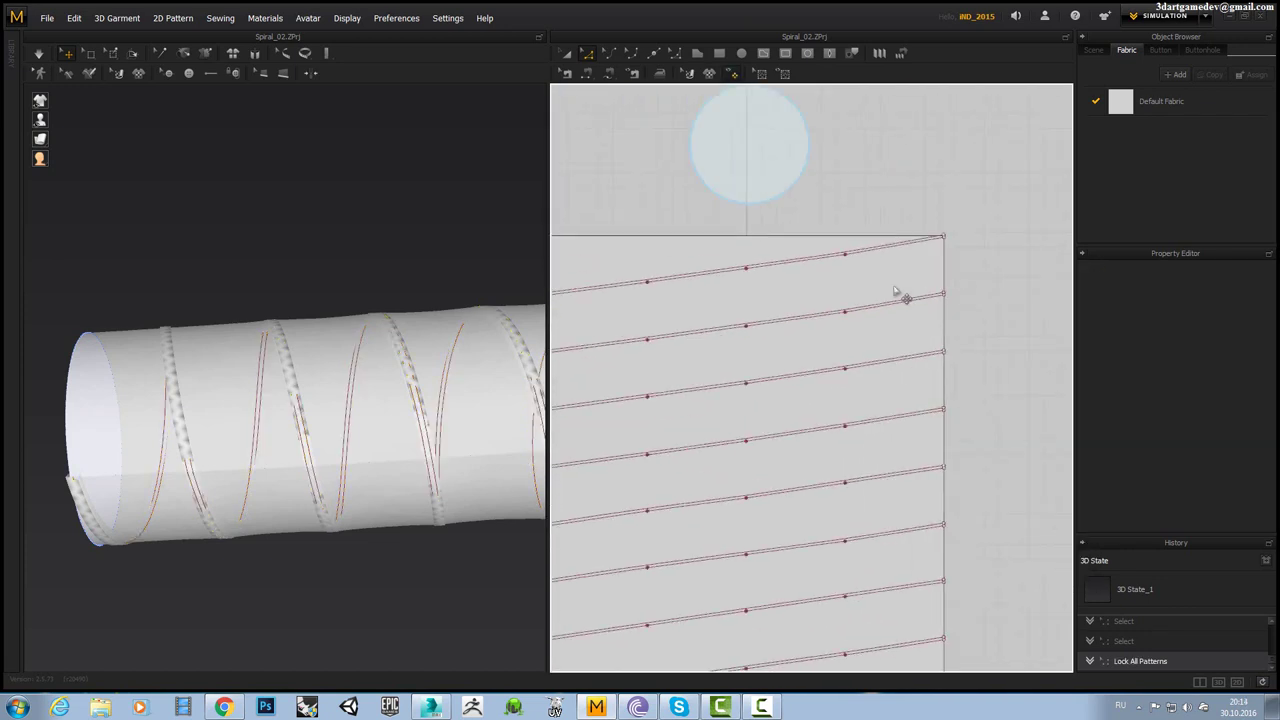
click(730, 270)
click(735, 282)
click(742, 274)
scroll(745, 277, down, 3)
scroll(745, 277, up, 5)
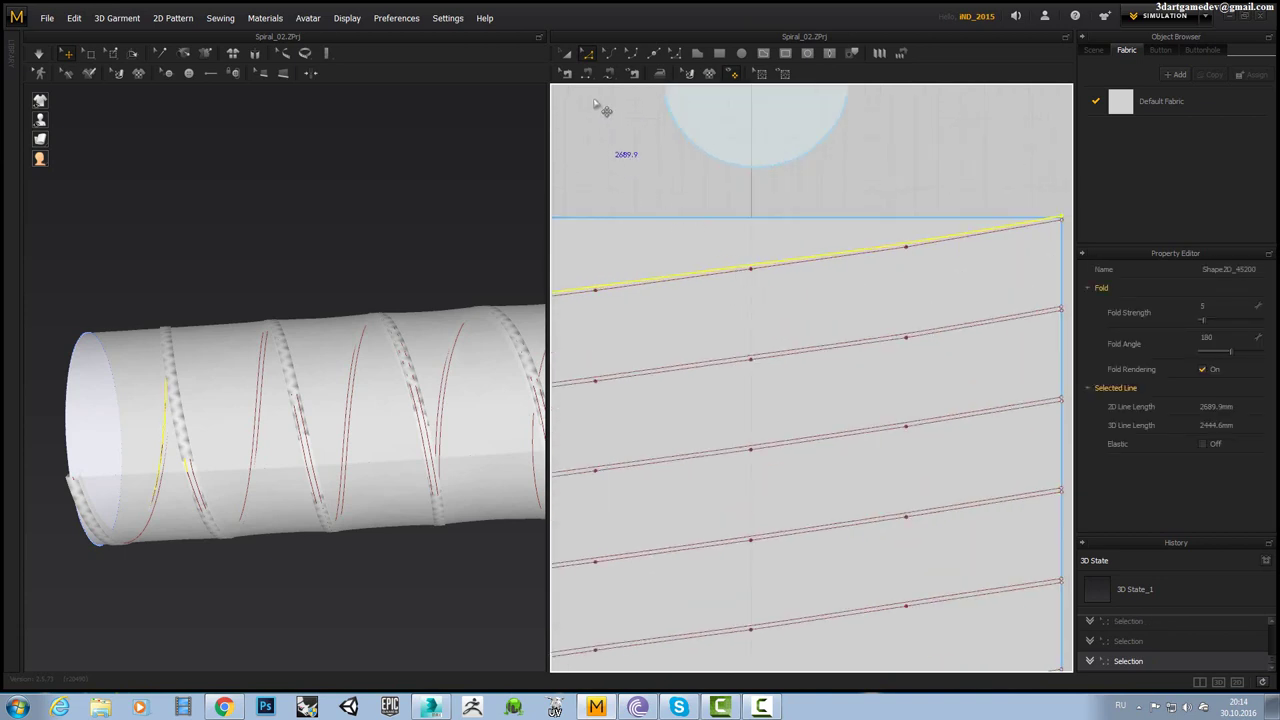
With the select tool (A), add the overlapping and next spiral lines, box-selecting more.
key(a)
click(721, 277)
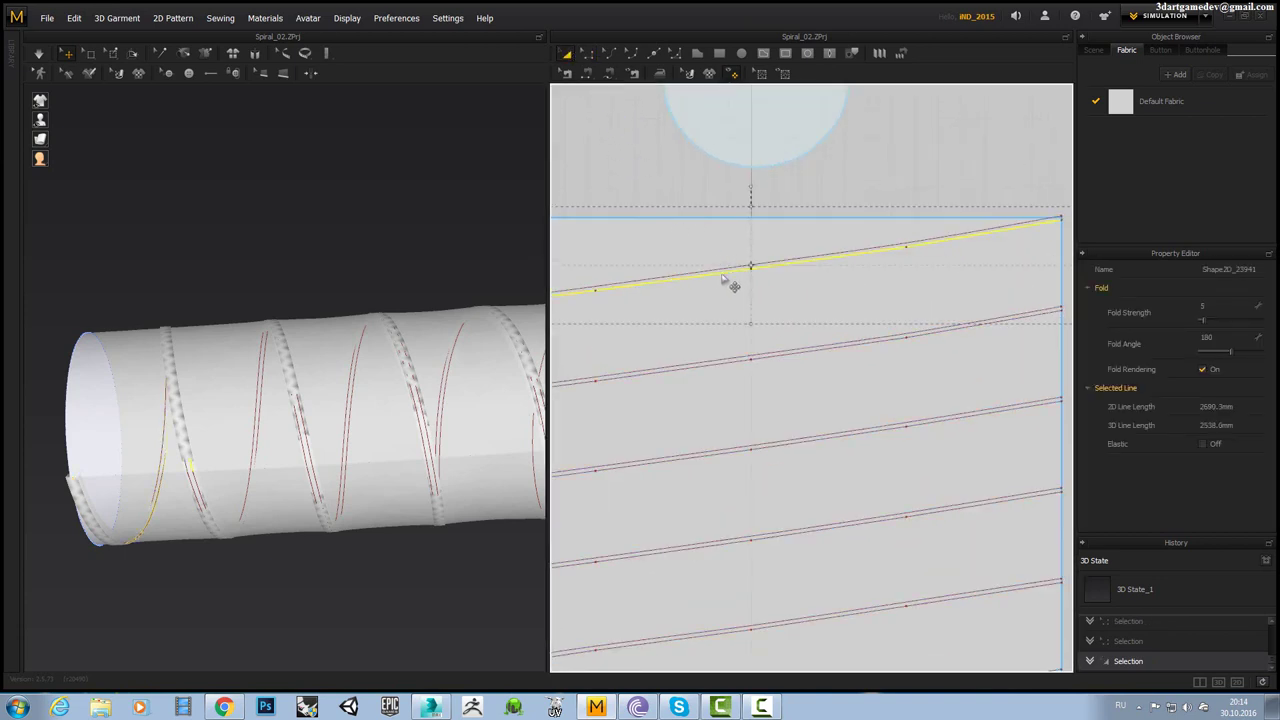
shift+click(723, 273)
shift+click(715, 366)
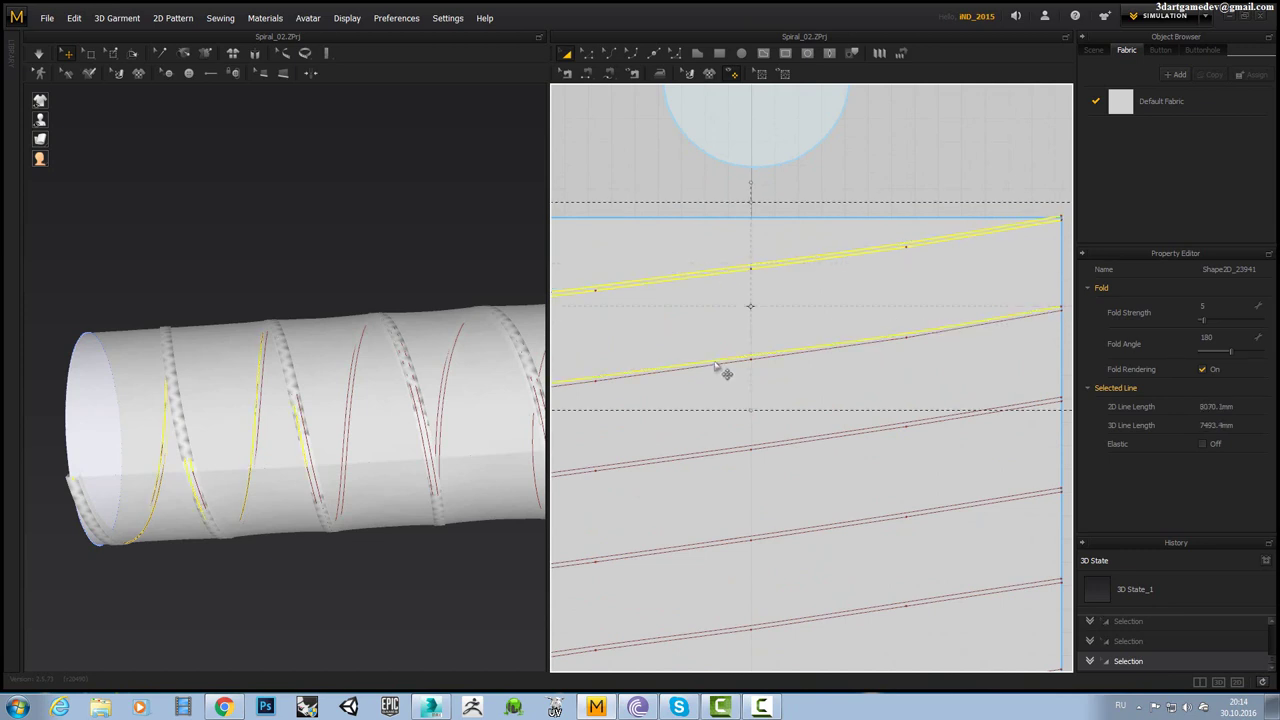
shift+click(724, 367)
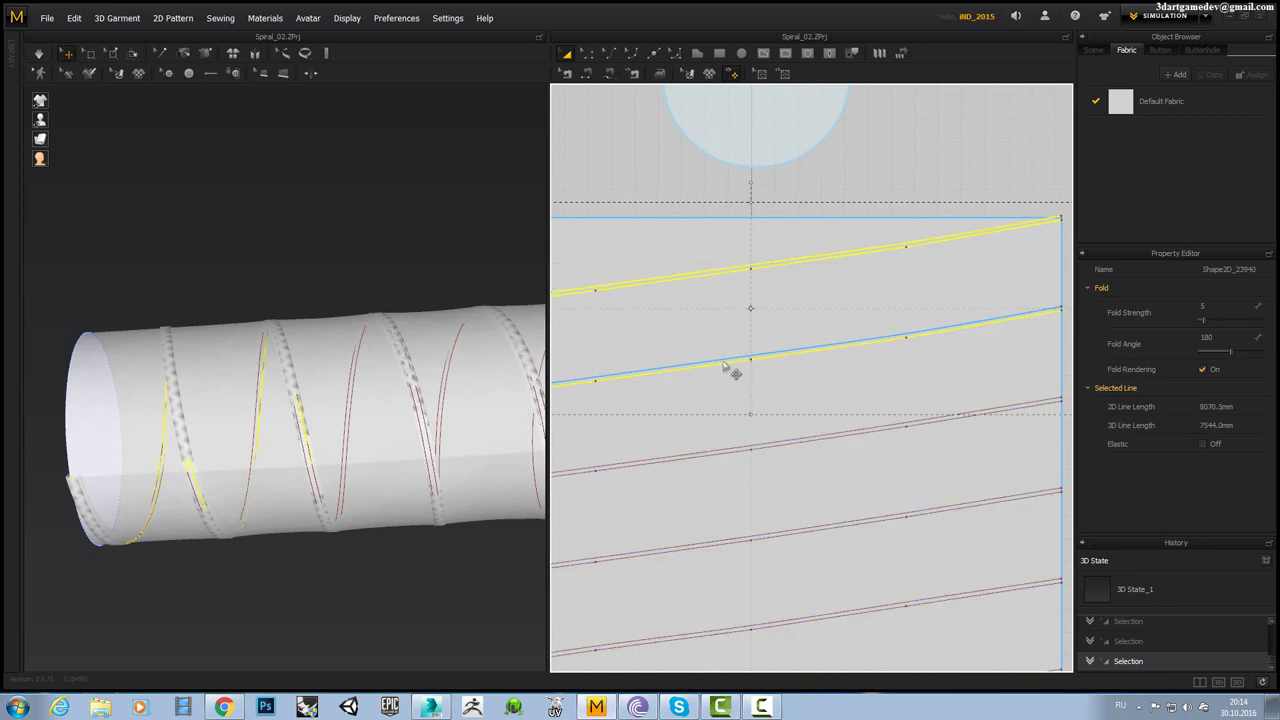
scroll(728, 483, up, 3)
scroll(757, 480, down, 5)
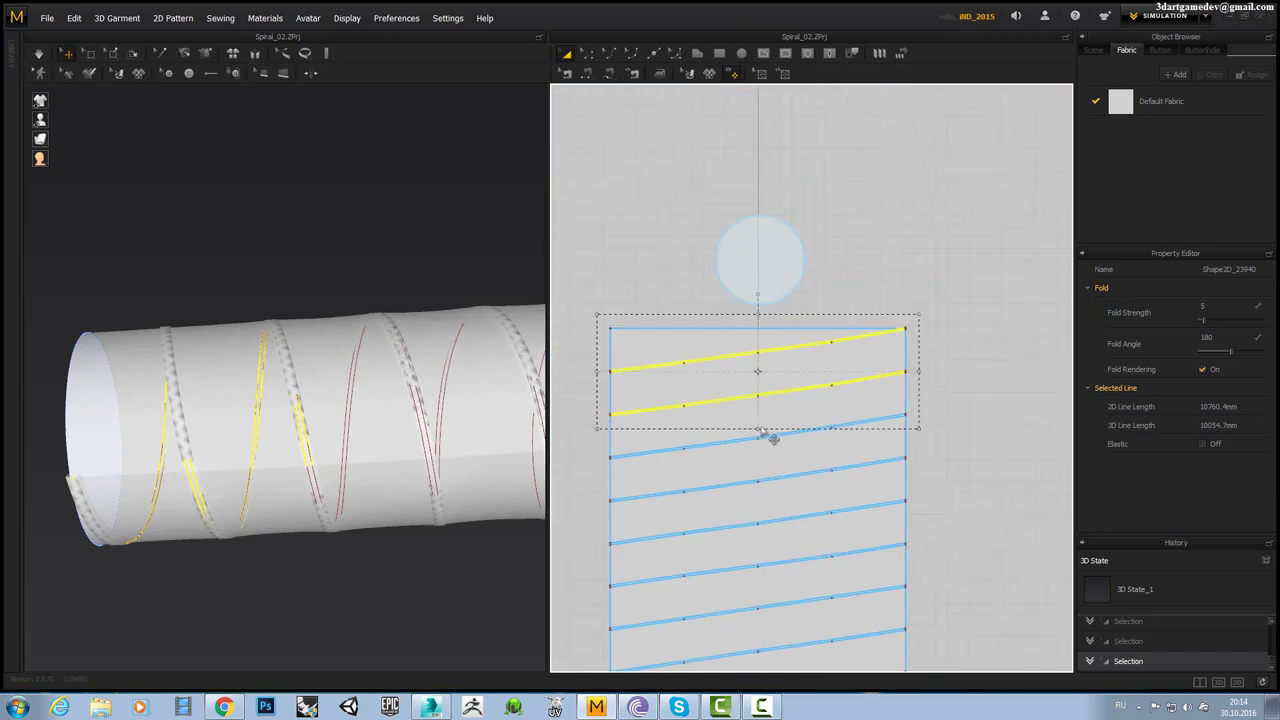
scroll(771, 437, down, 2)
drag(606, 580, 610, 582)
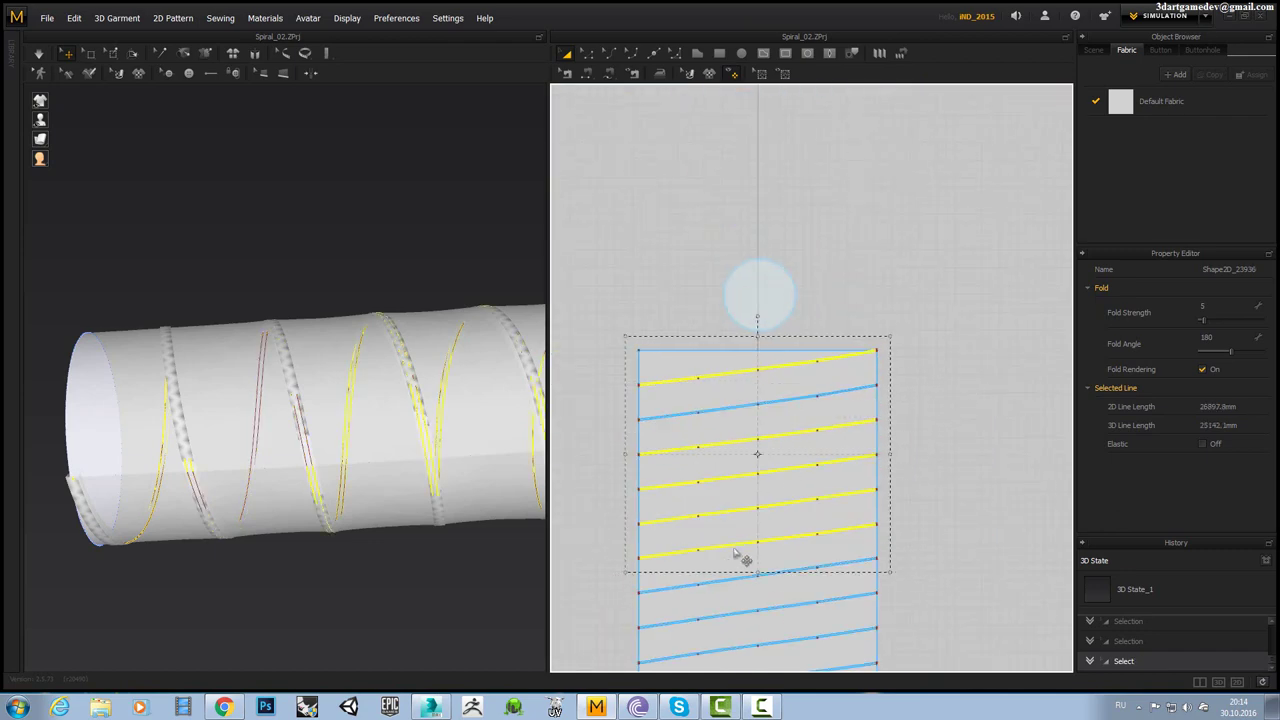
scroll(806, 423, down, 1)
scroll(817, 420, up, 3)
scroll(790, 385, down, 5)
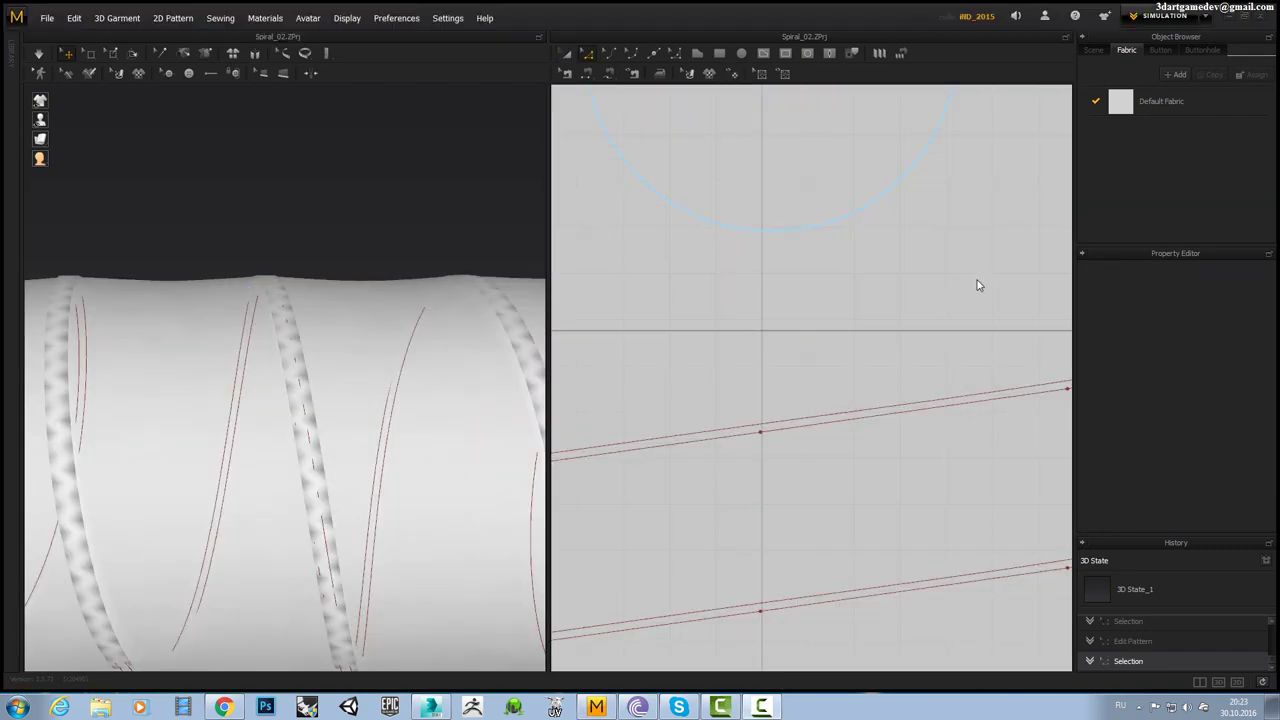
Box-select all the spiral internal lines on the pattern.
scroll(829, 214, up, 1)
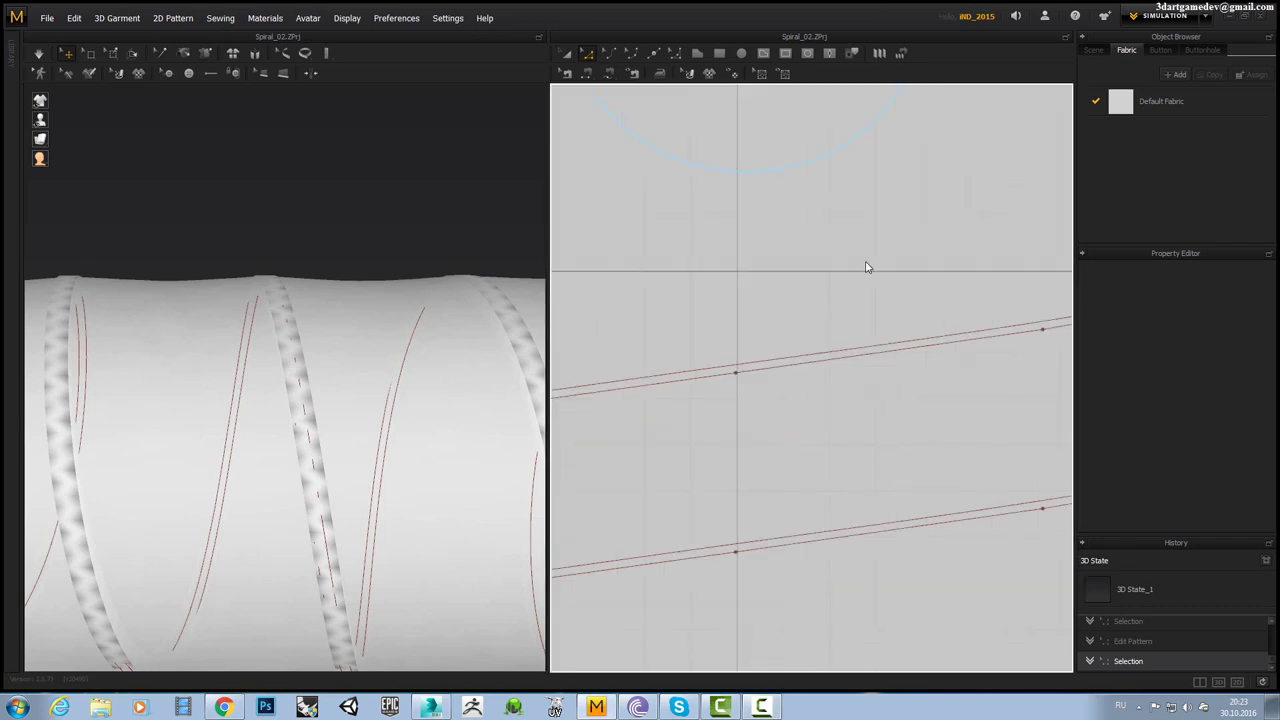
scroll(856, 253, up, 2)
scroll(853, 250, down, 1)
scroll(860, 252, down, 4)
scroll(870, 262, up, 1)
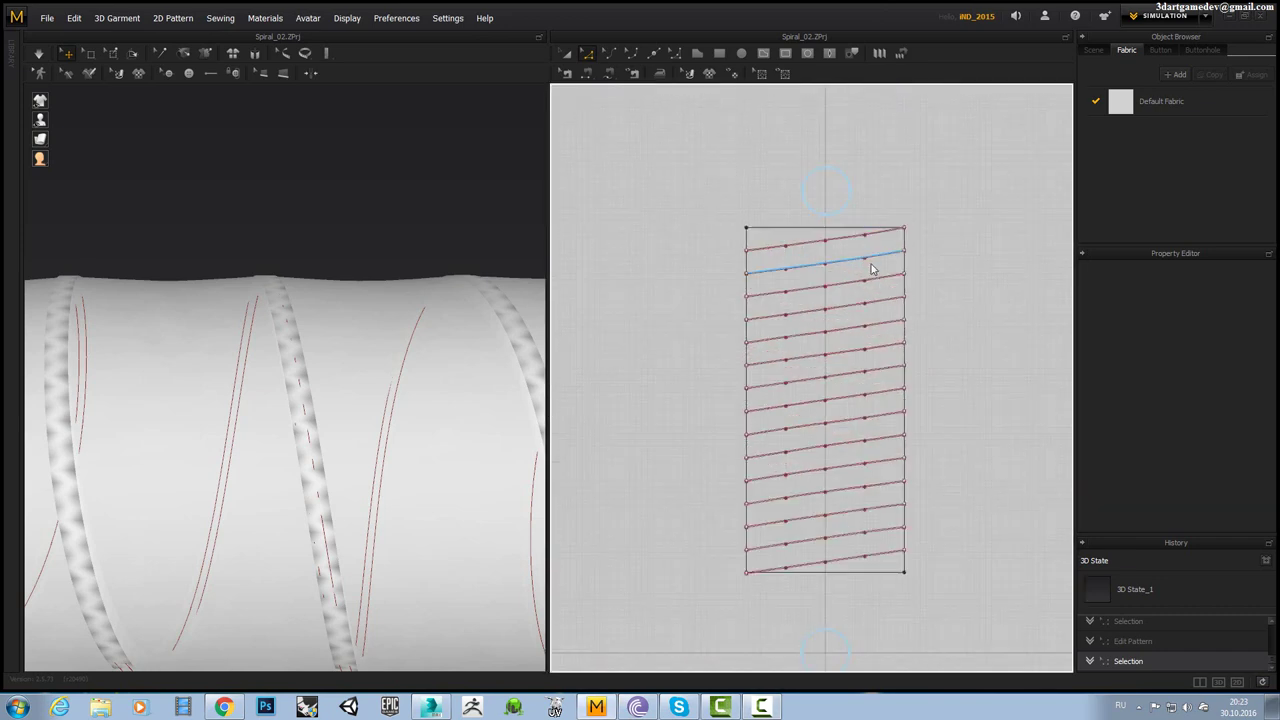
scroll(946, 310, up, 3)
scroll(946, 328, down, 3)
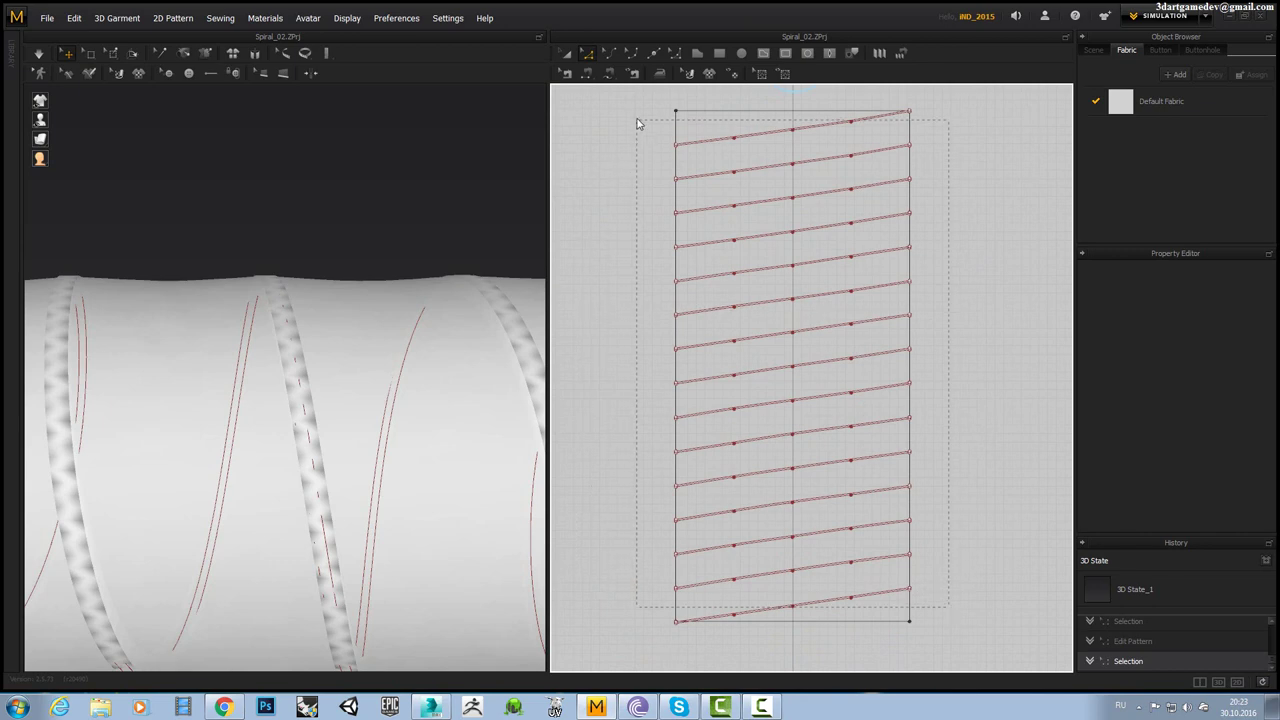
drag(637, 123, 667, 187)
scroll(785, 621, up, 4)
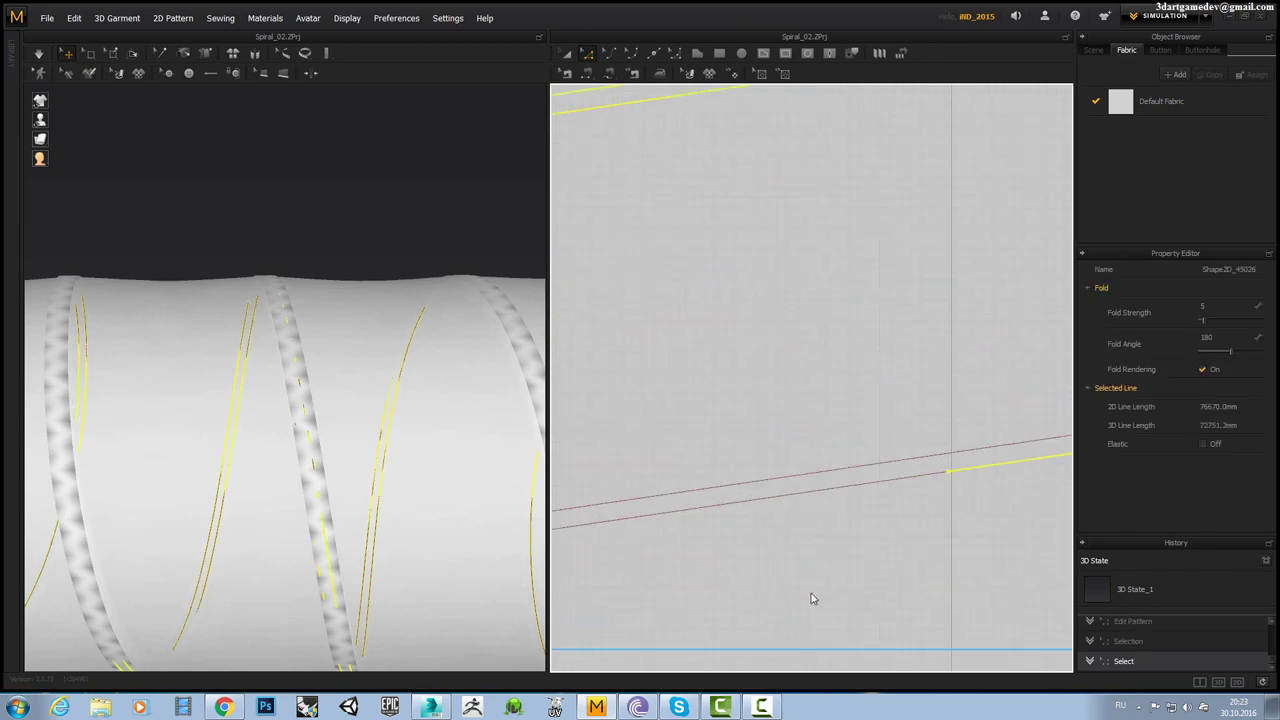
Add the bottom spiral line's segments to the selection.
click(836, 498)
shift+click(849, 474)
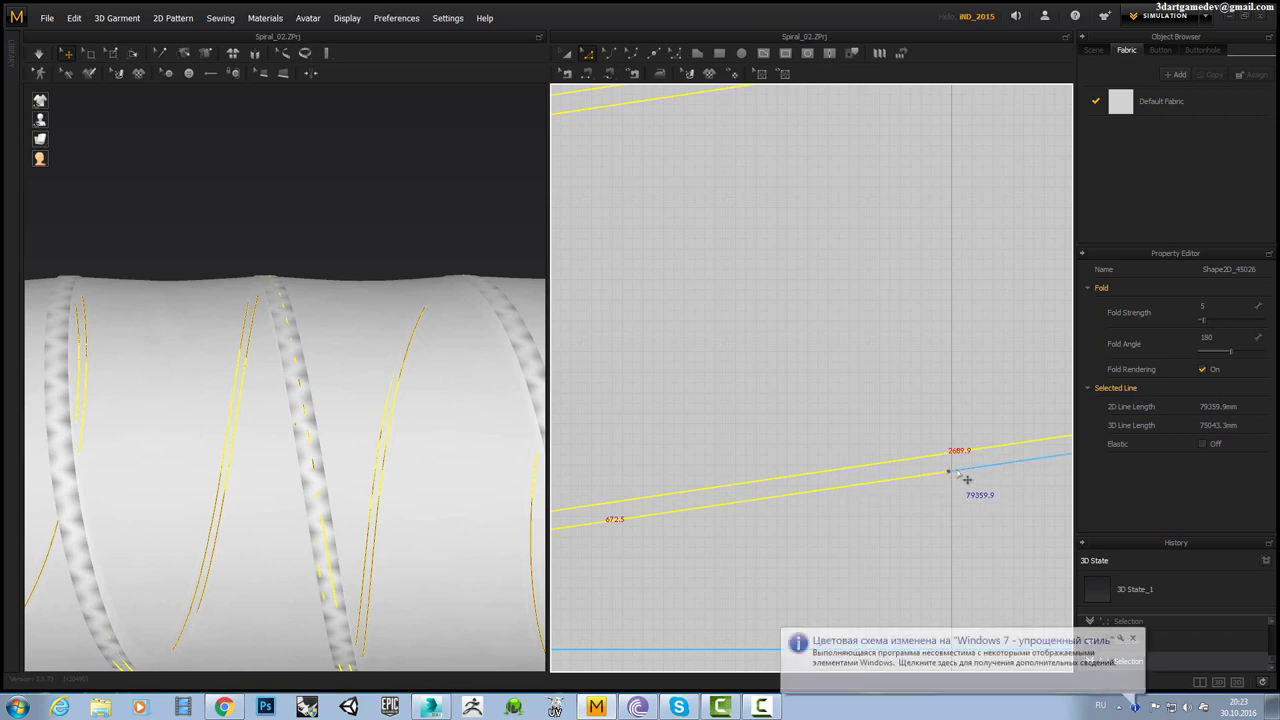
shift+click(966, 480)
click(1132, 638)
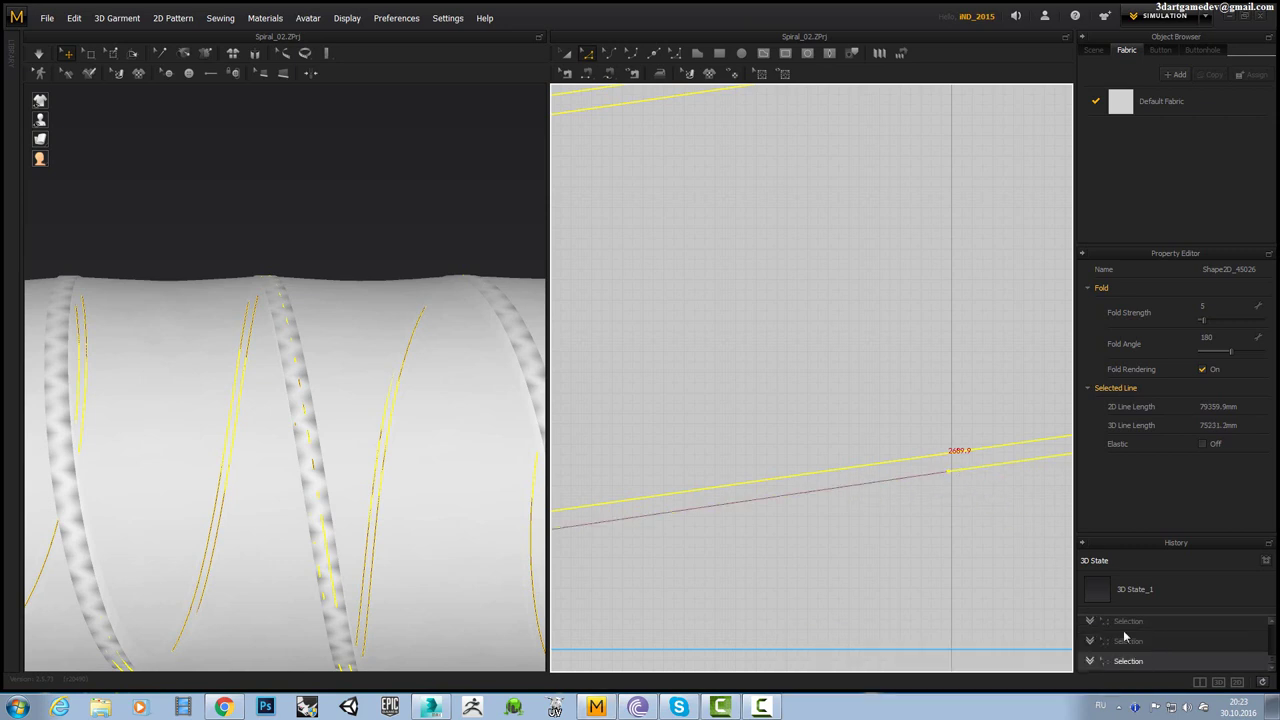
shift+click(887, 469)
scroll(880, 465, down, 2)
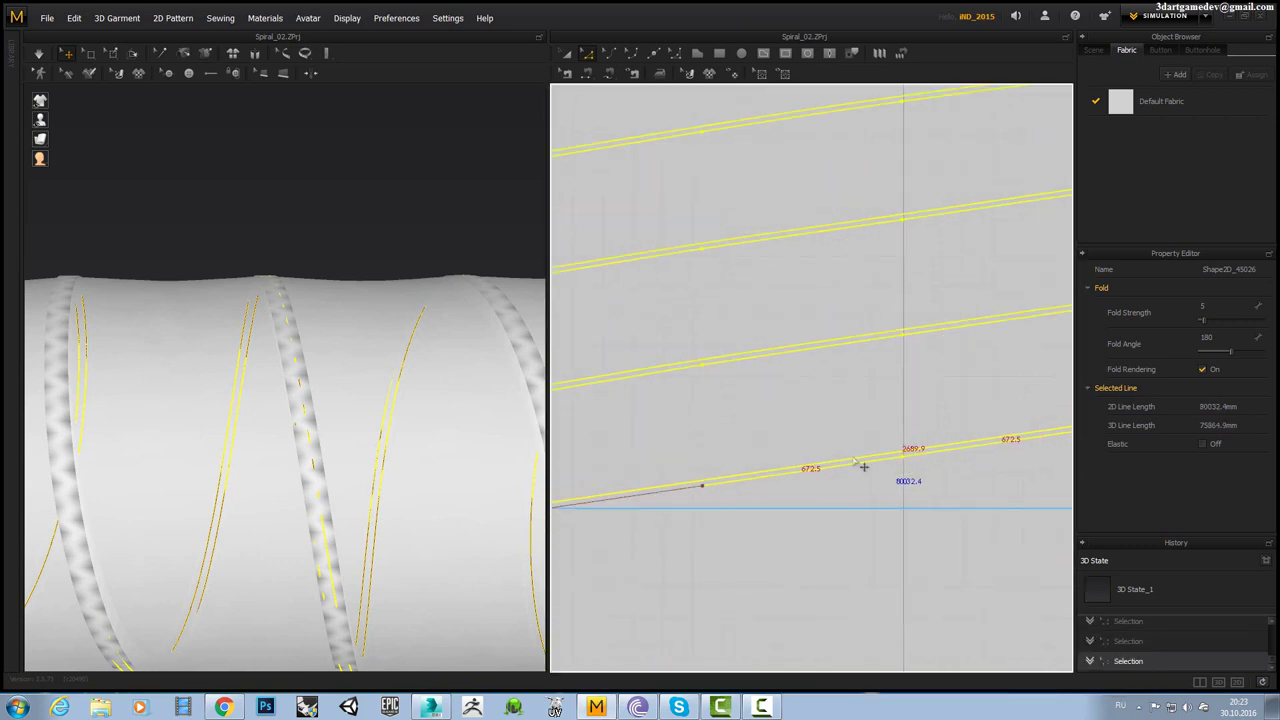
click(688, 496)
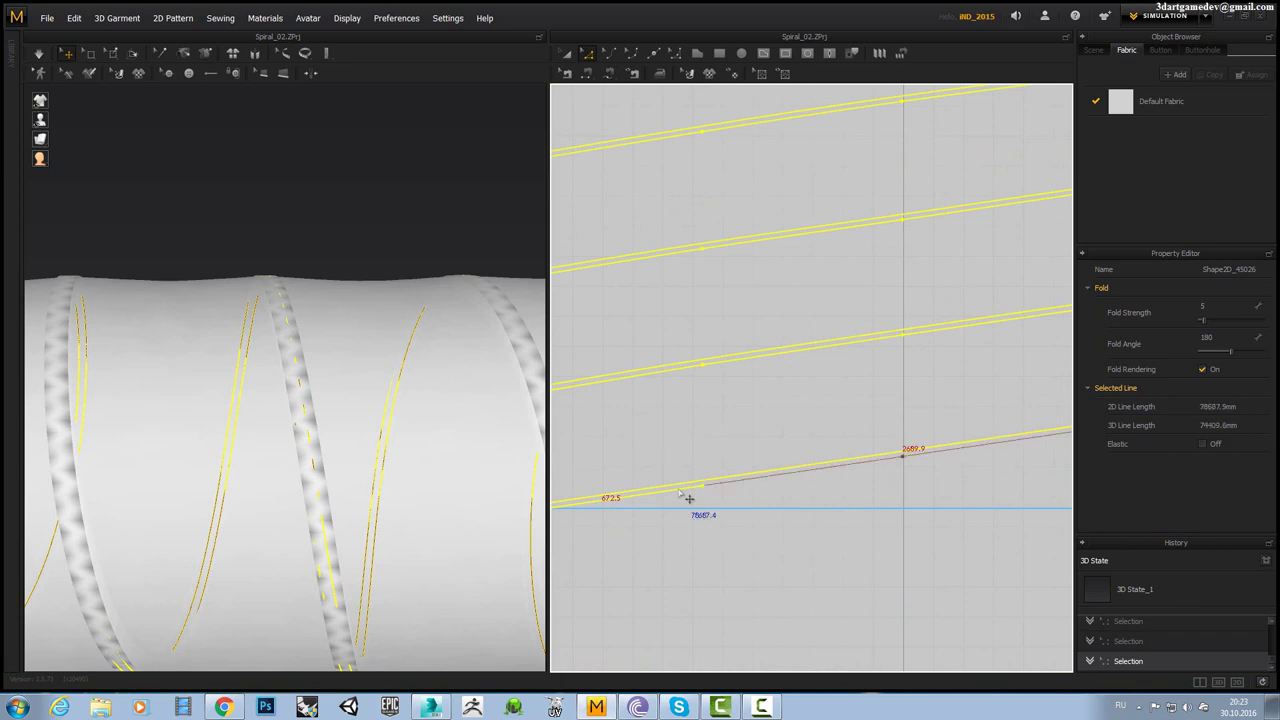
shift+click(712, 487)
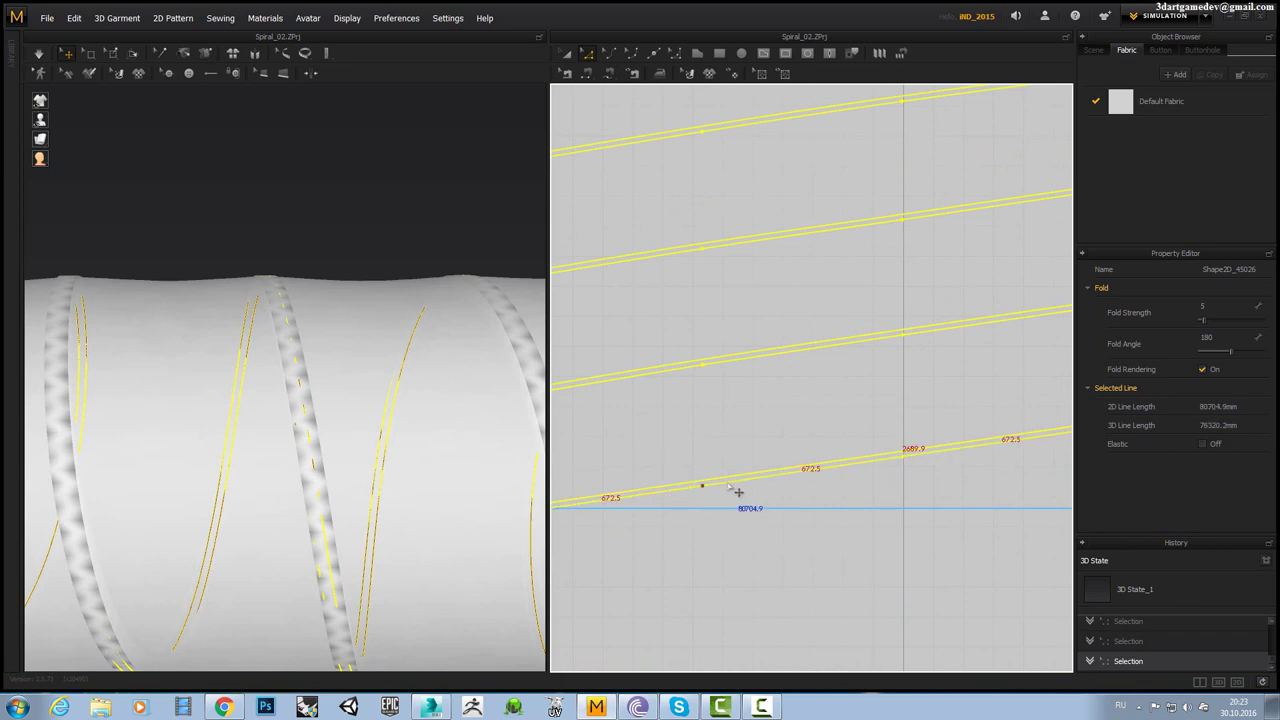
Toggle the last bottom-line segment back in so the whole spiral is selected.
scroll(732, 489, down, 2)
shift+click(712, 487)
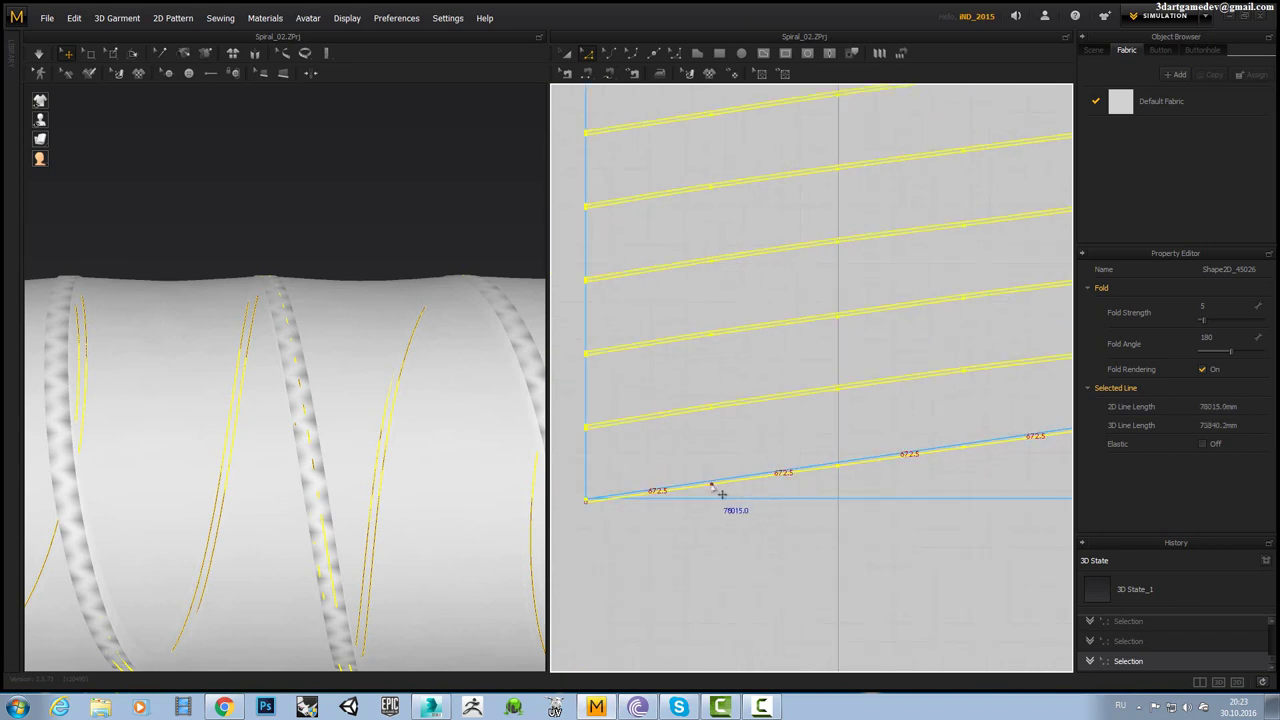
shift+click(712, 487)
scroll(714, 486, down, 1)
scroll(714, 486, up, 3)
scroll(741, 457, up, 2)
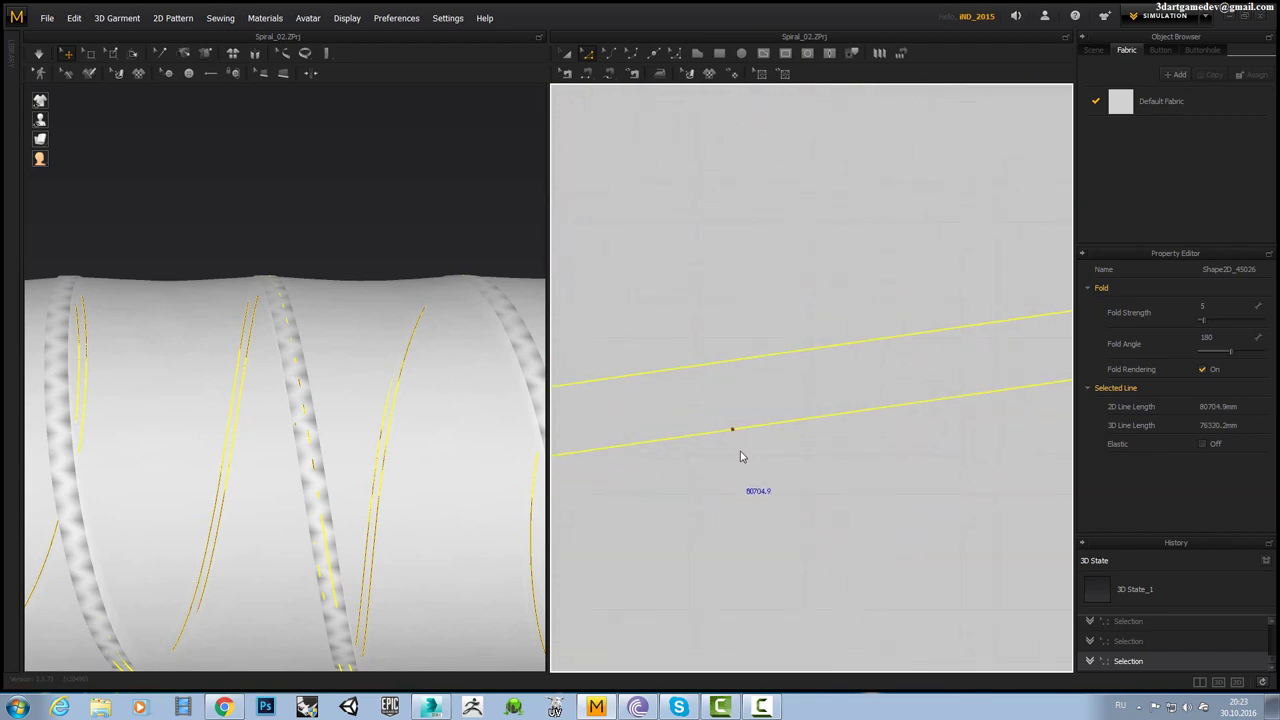
scroll(760, 460, down, 1)
scroll(771, 471, down, 3)
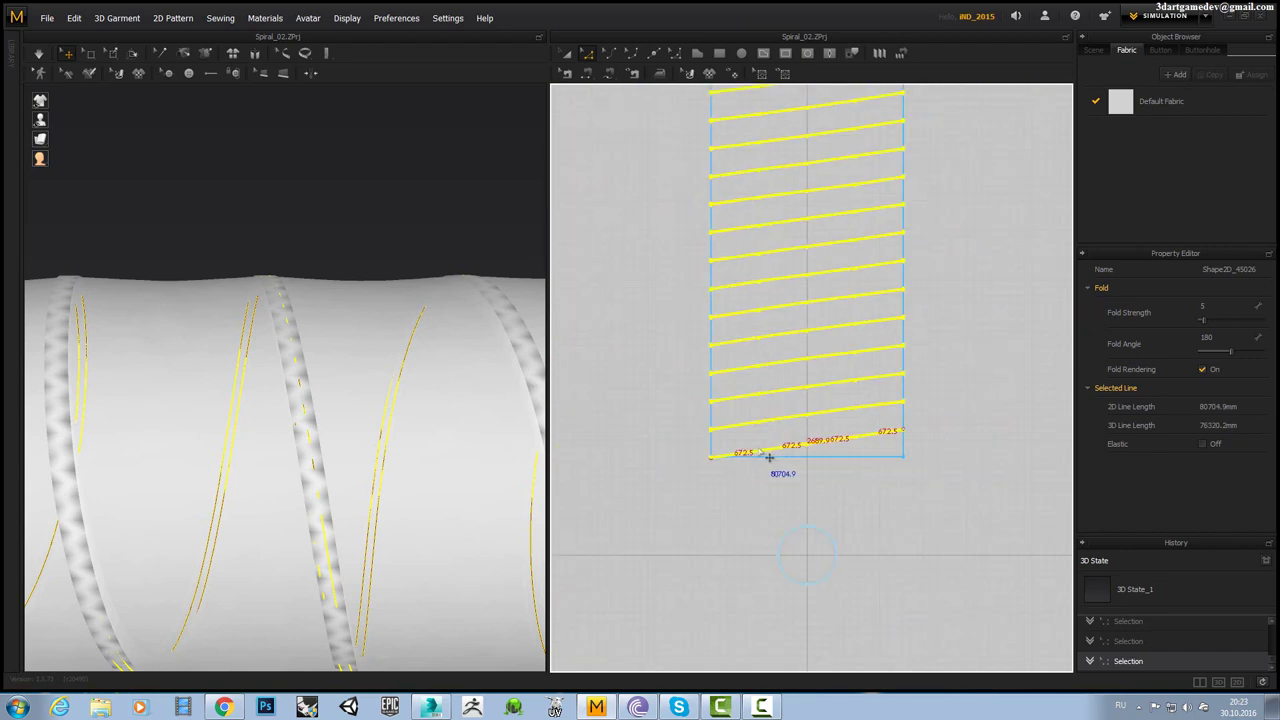
scroll(766, 290, down, 2)
scroll(879, 420, up, 5)
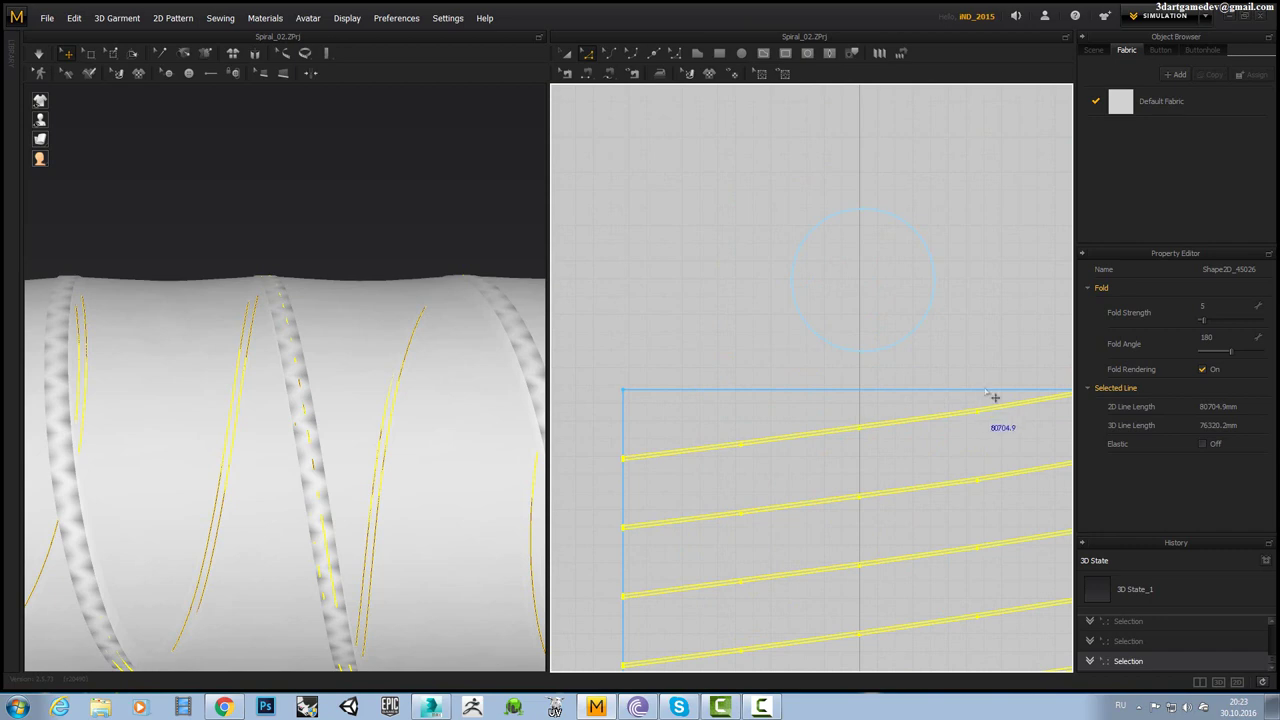
scroll(994, 397, down, 1)
middle_drag(994, 397, 814, 215)
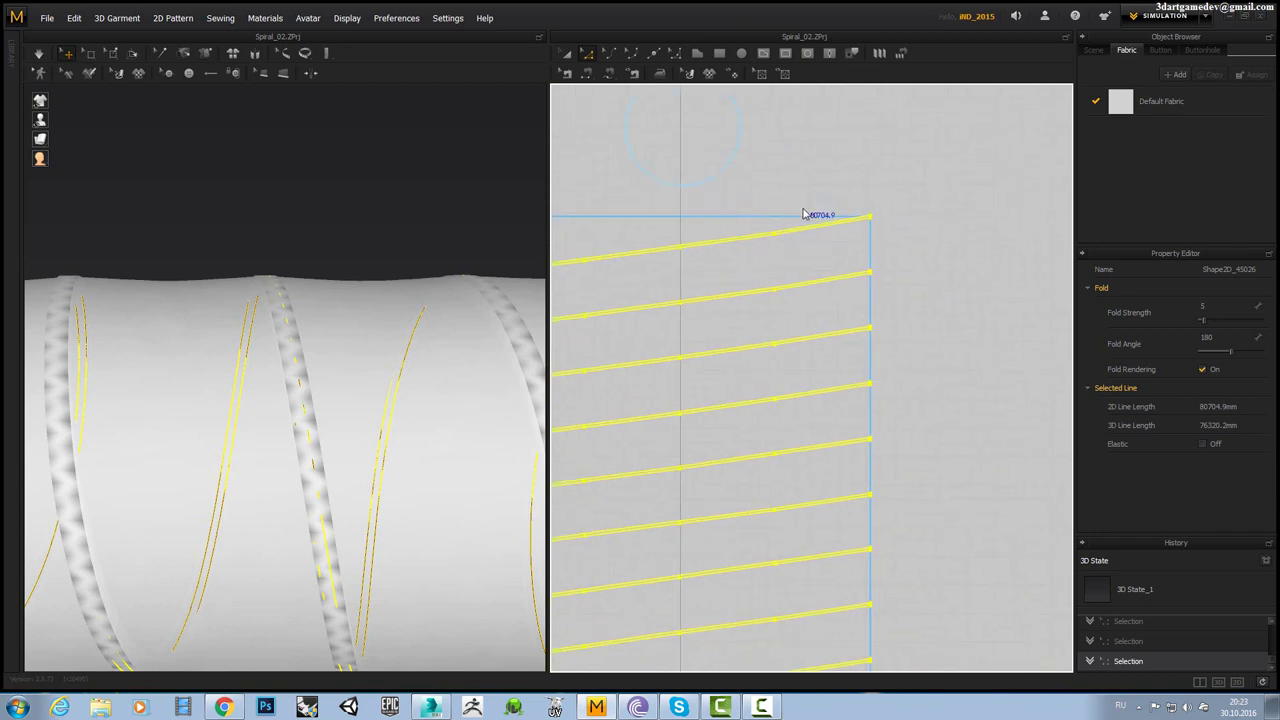
Cut & Sew the rectangle pattern along the selected spiral lines.
right_click(801, 278)
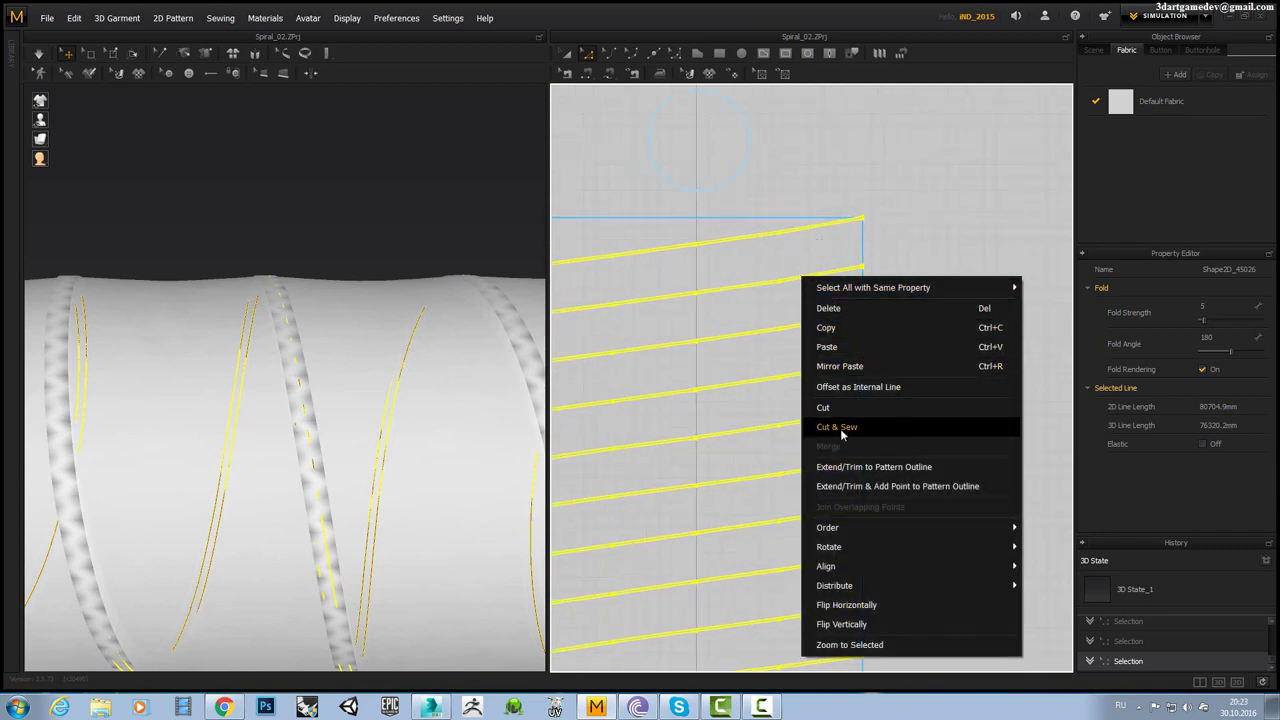
click(964, 446)
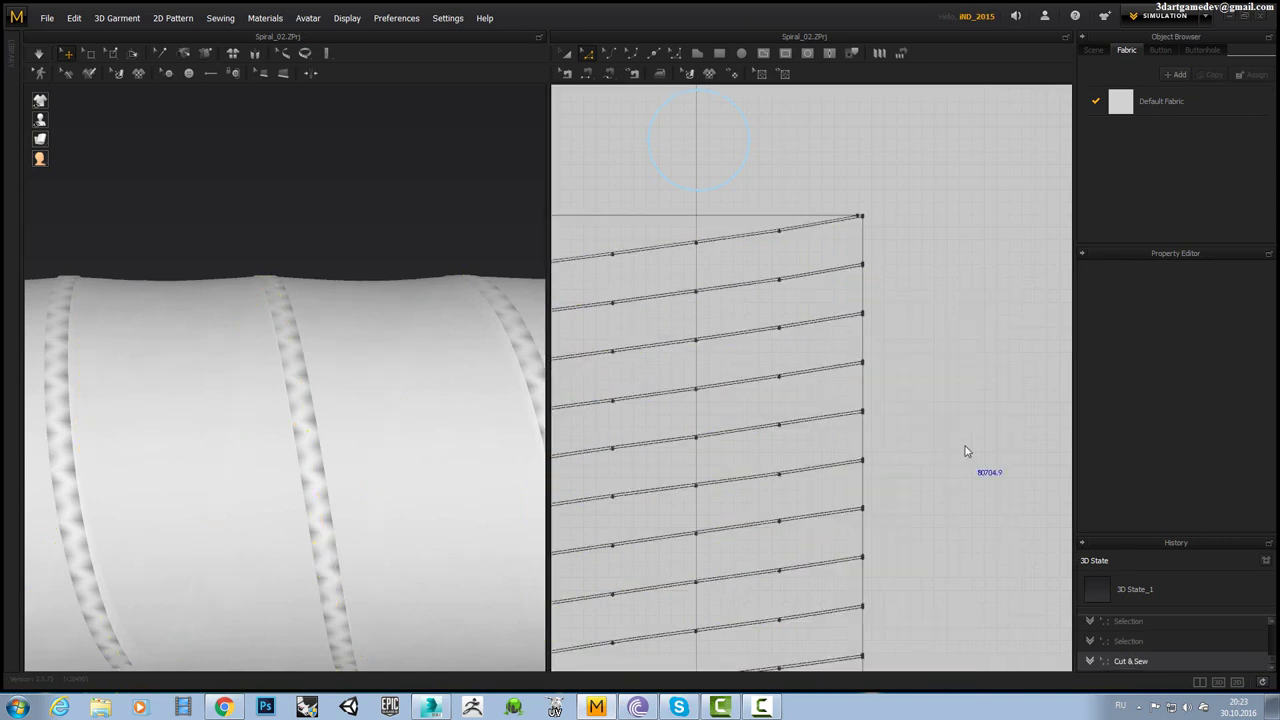
middle_drag(946, 434, 808, 341)
scroll(855, 432, down, 5)
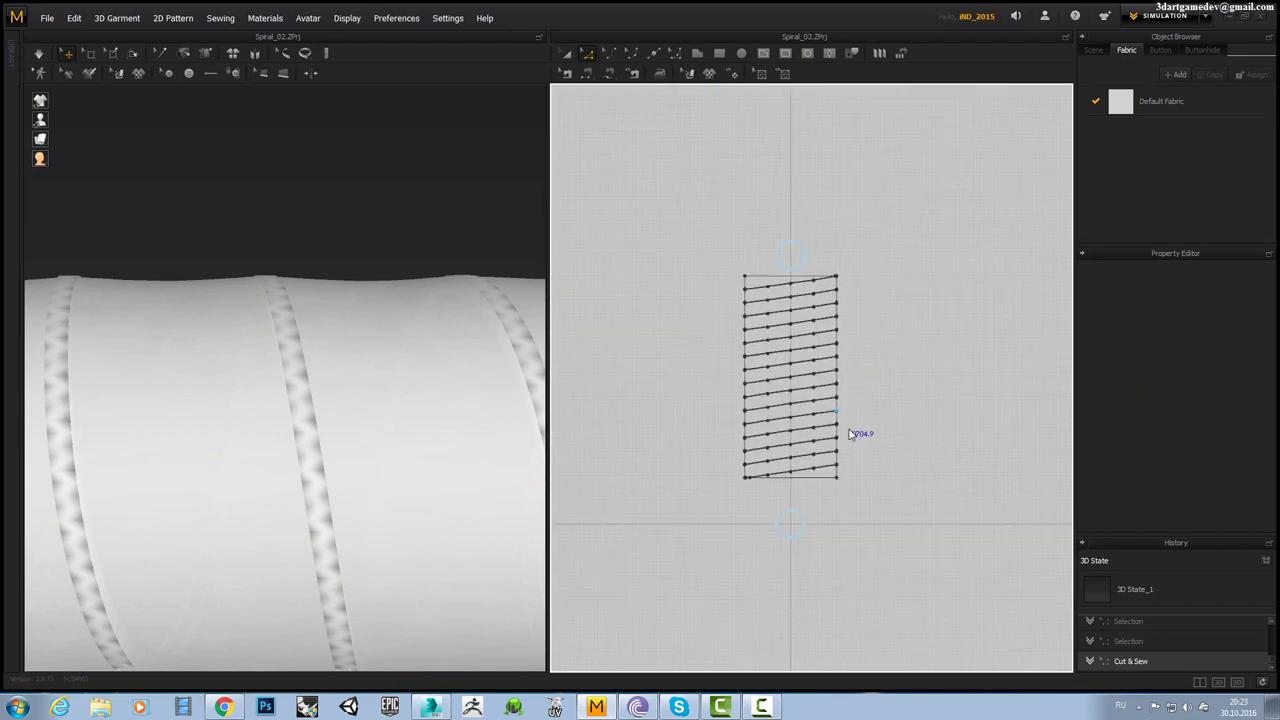
scroll(870, 470, up, 5)
scroll(876, 491, up, 2)
Drag the bottom strip piece down below the rest of the pattern.
middle_drag(920, 351, 545, 112)
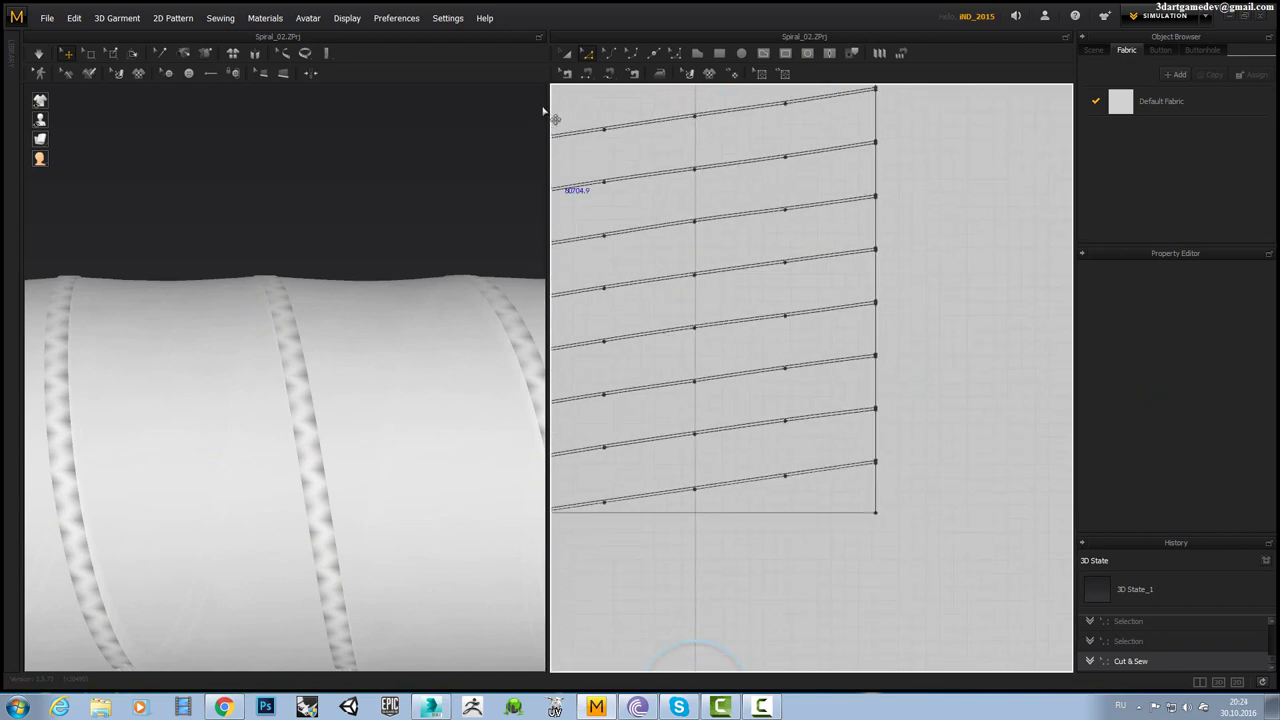
click(566, 53)
drag(851, 486, 859, 541)
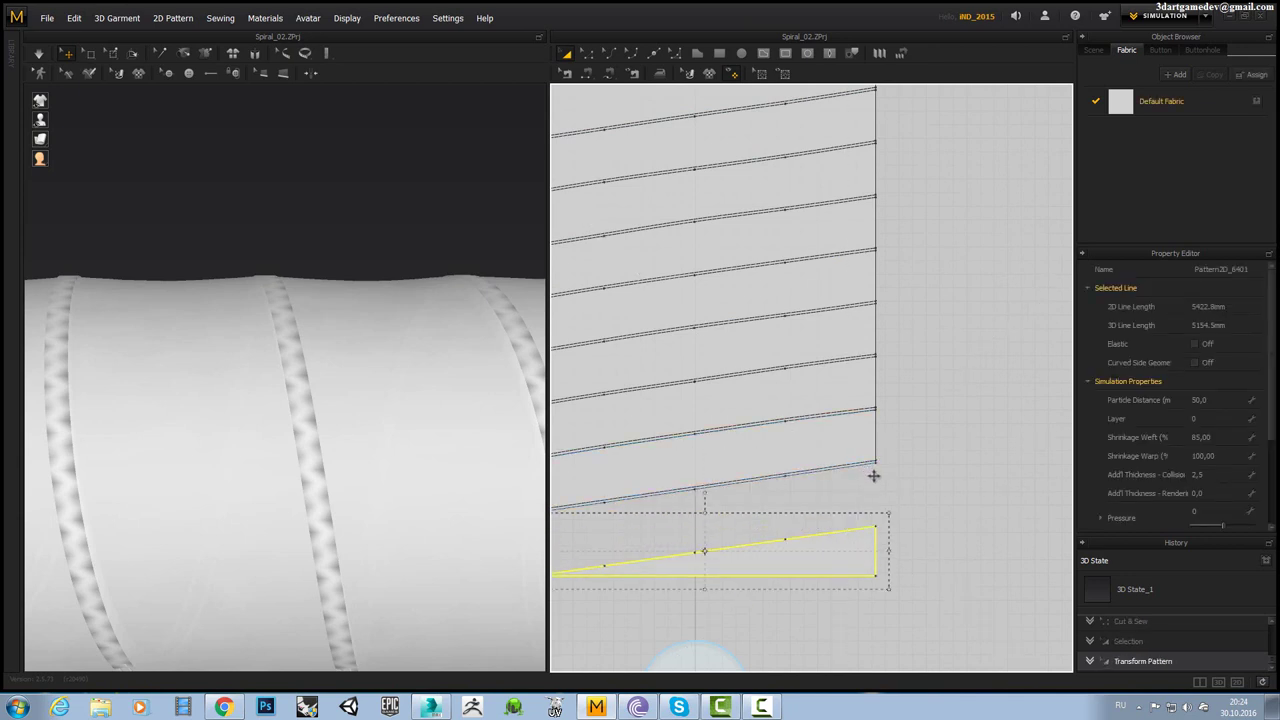
Move the two small strip pieces further down, below the spiral pattern.
scroll(867, 464, up, 5)
click(880, 390)
drag(879, 432, 880, 531)
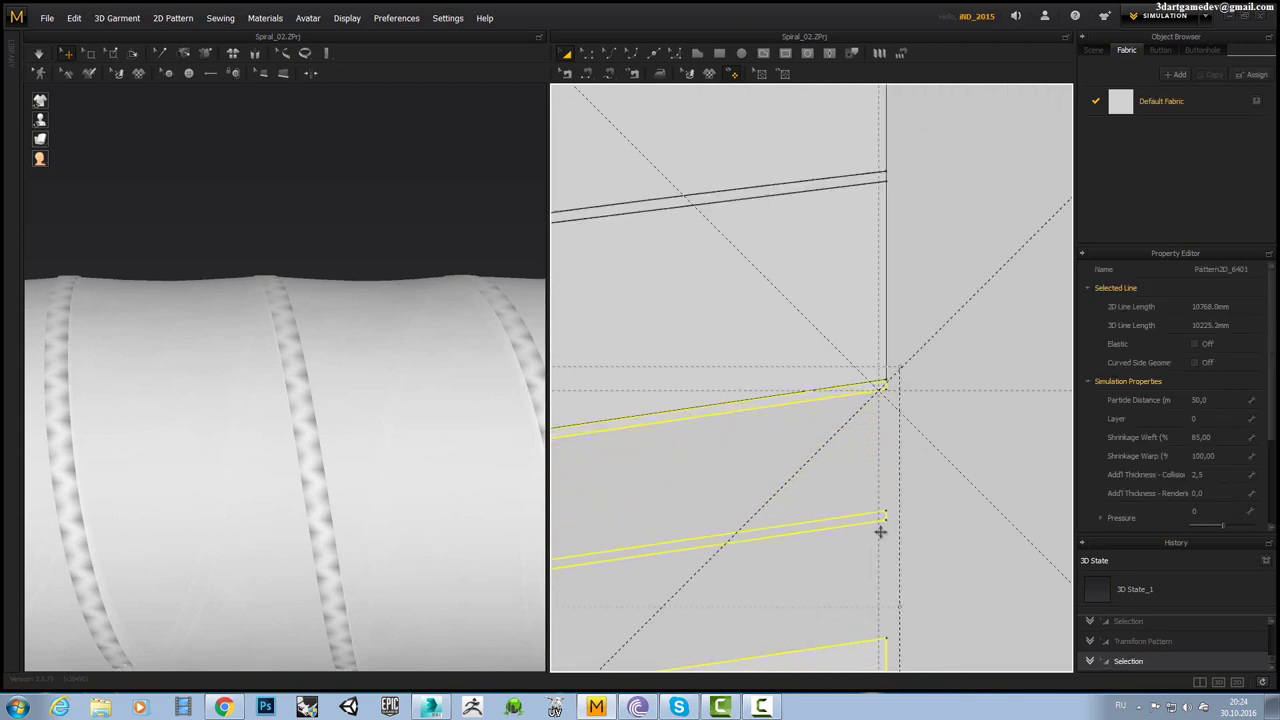
scroll(894, 506, down, 3)
scroll(886, 457, down, 2)
click(951, 442)
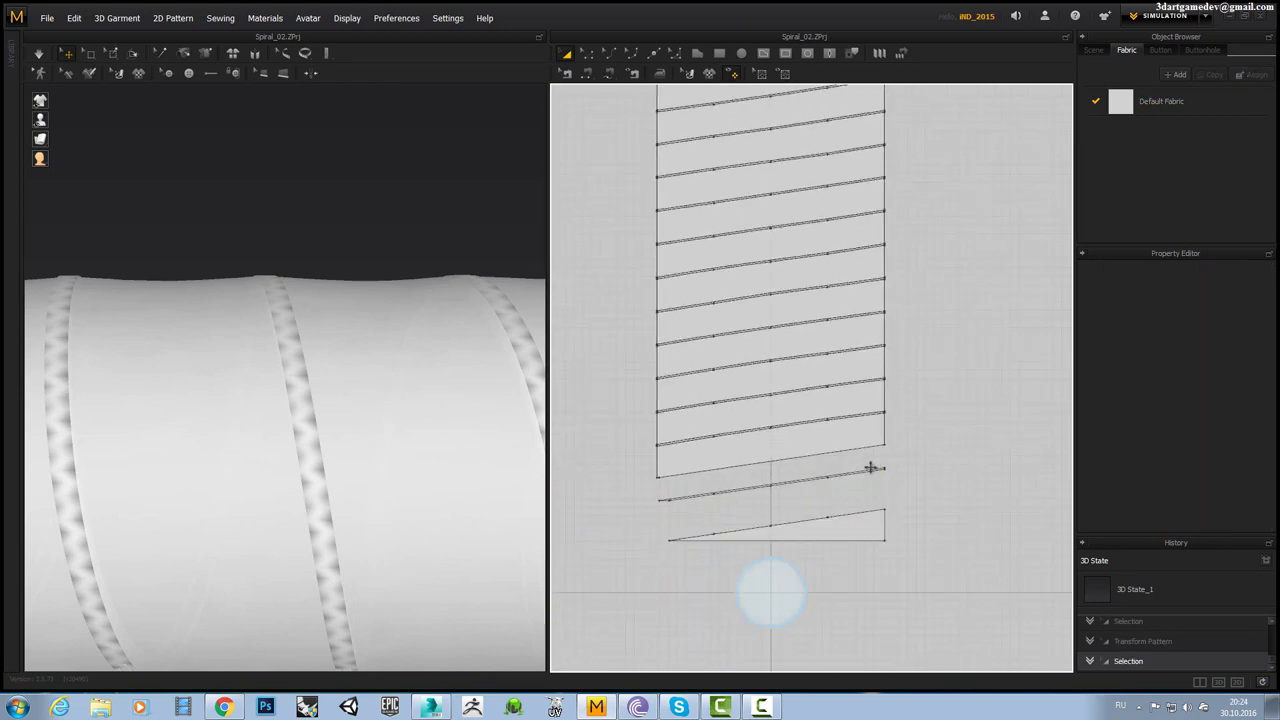
drag(866, 471, 870, 494)
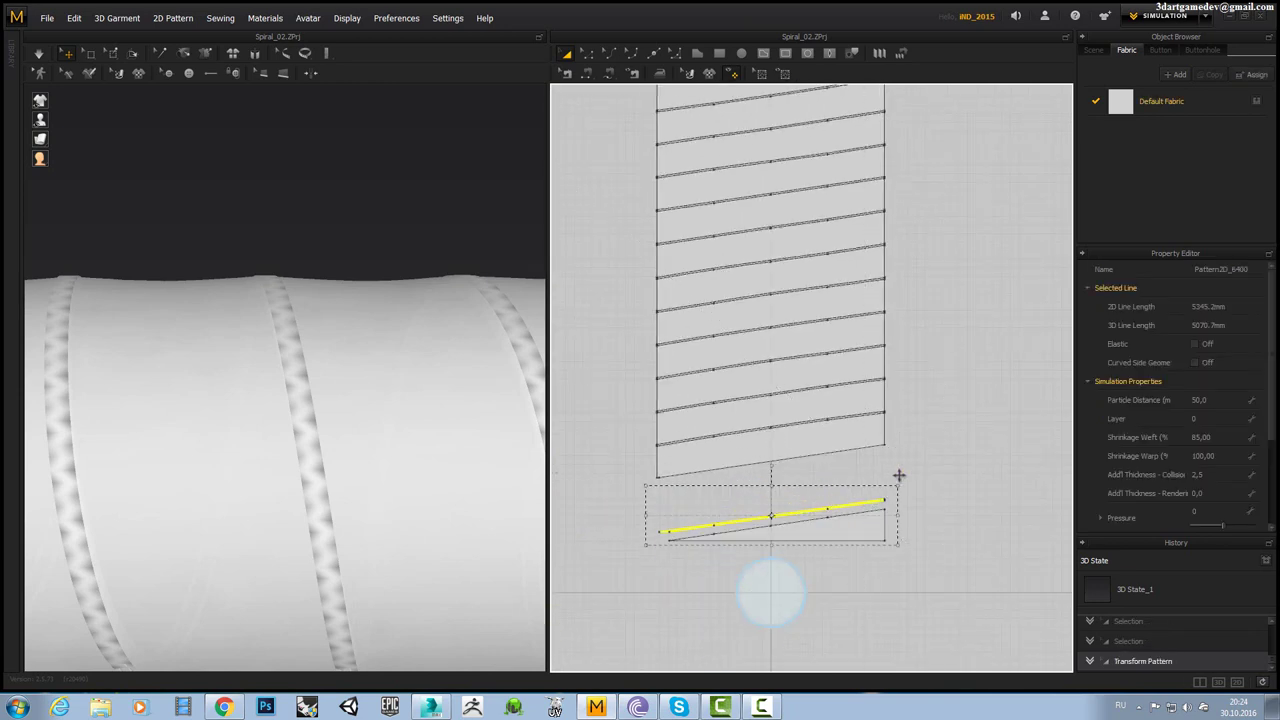
scroll(894, 449, down, 3)
Box-select all the spiral strip lines and shift the selection slightly downward.
drag(920, 443, 775, 299)
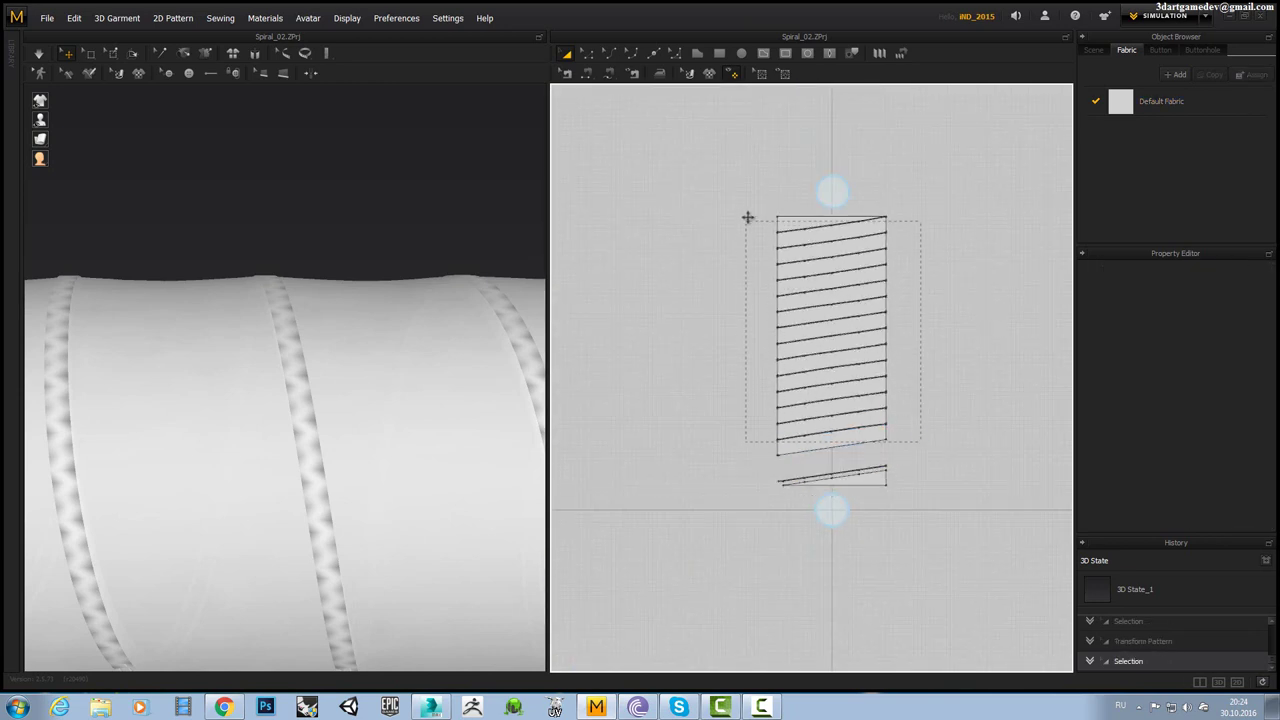
drag(747, 217, 748, 218)
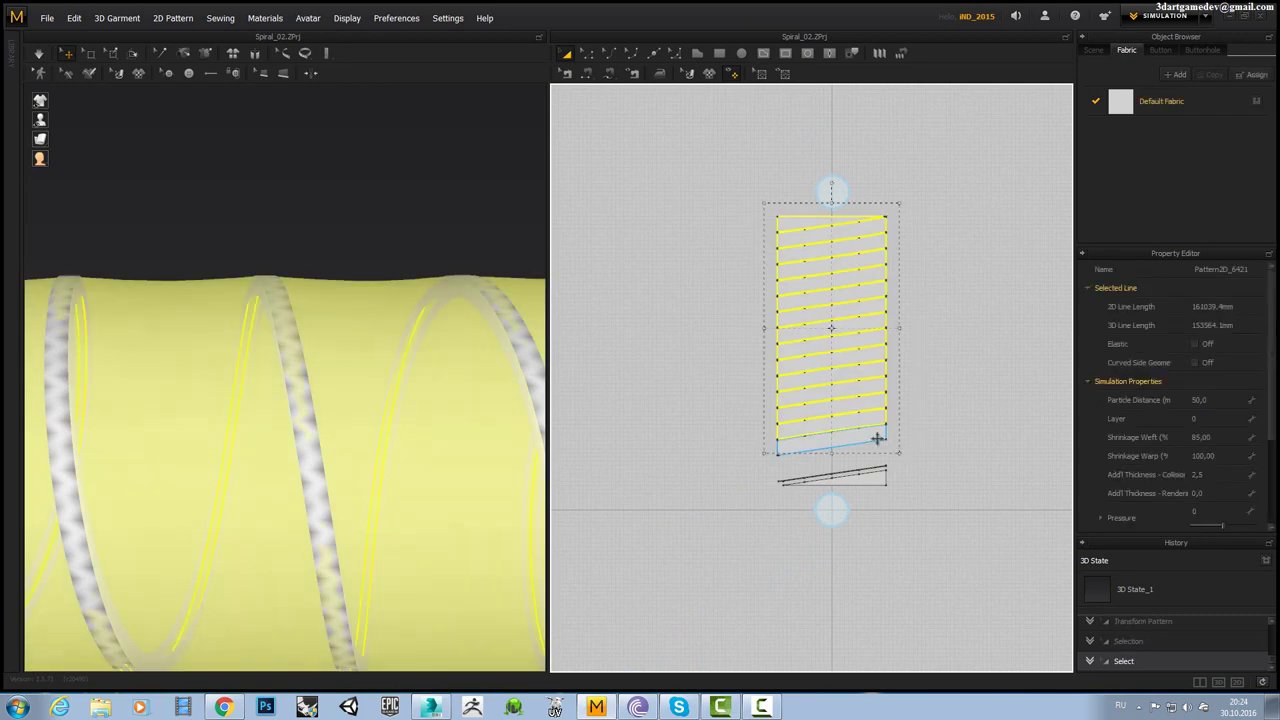
scroll(862, 240, up, 2)
scroll(823, 211, up, 2)
scroll(822, 212, up, 2)
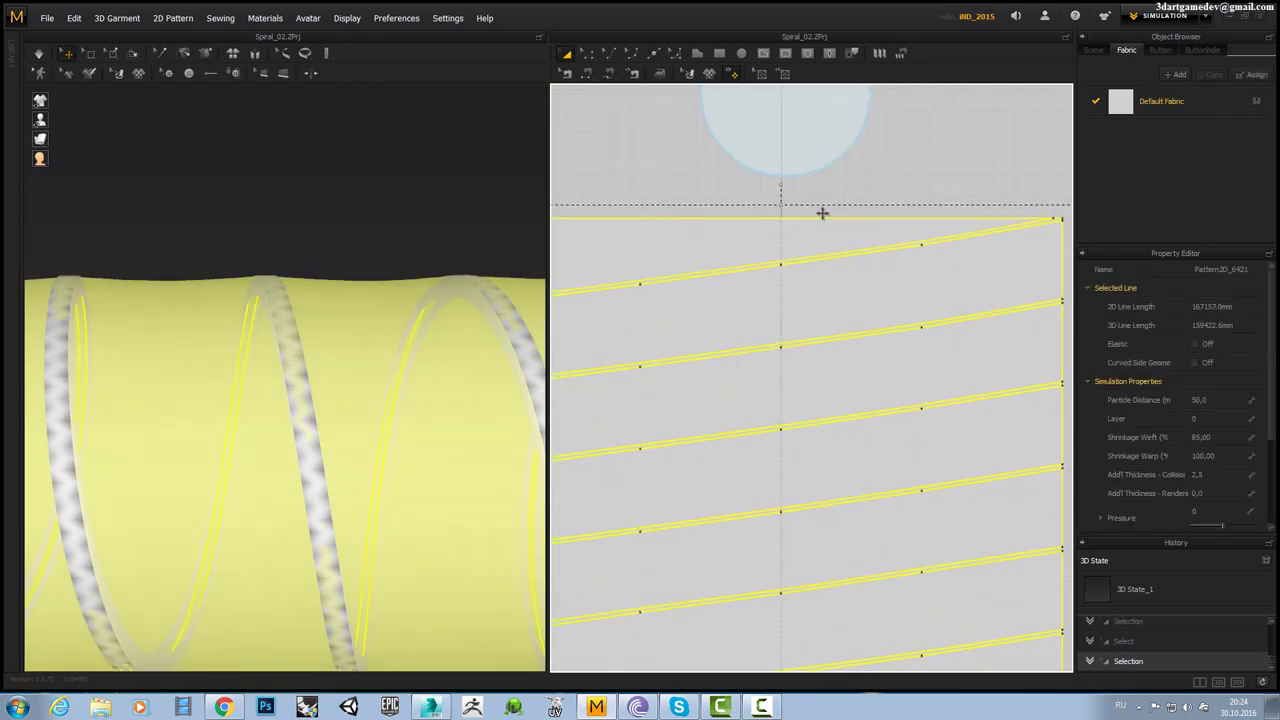
scroll(822, 213, up, 2)
scroll(822, 213, down, 5)
scroll(837, 214, down, 1)
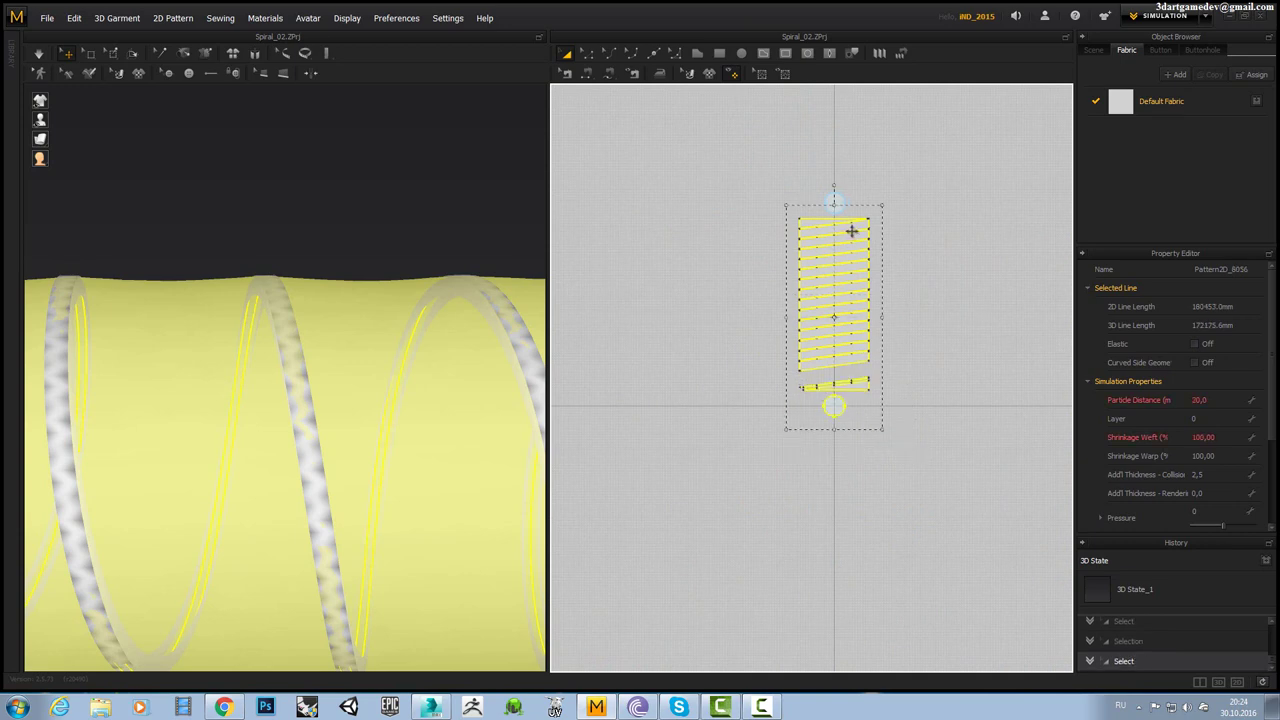
scroll(851, 231, up, 1)
scroll(846, 206, up, 4)
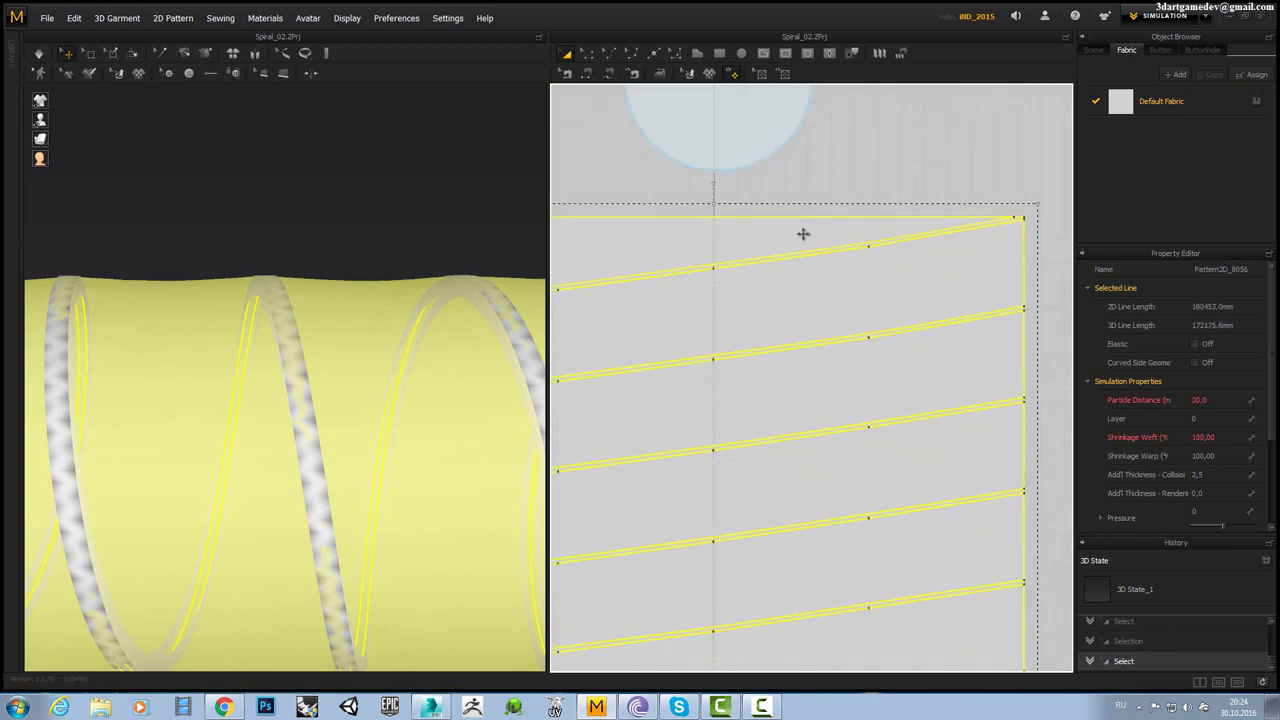
drag(803, 234, 852, 316)
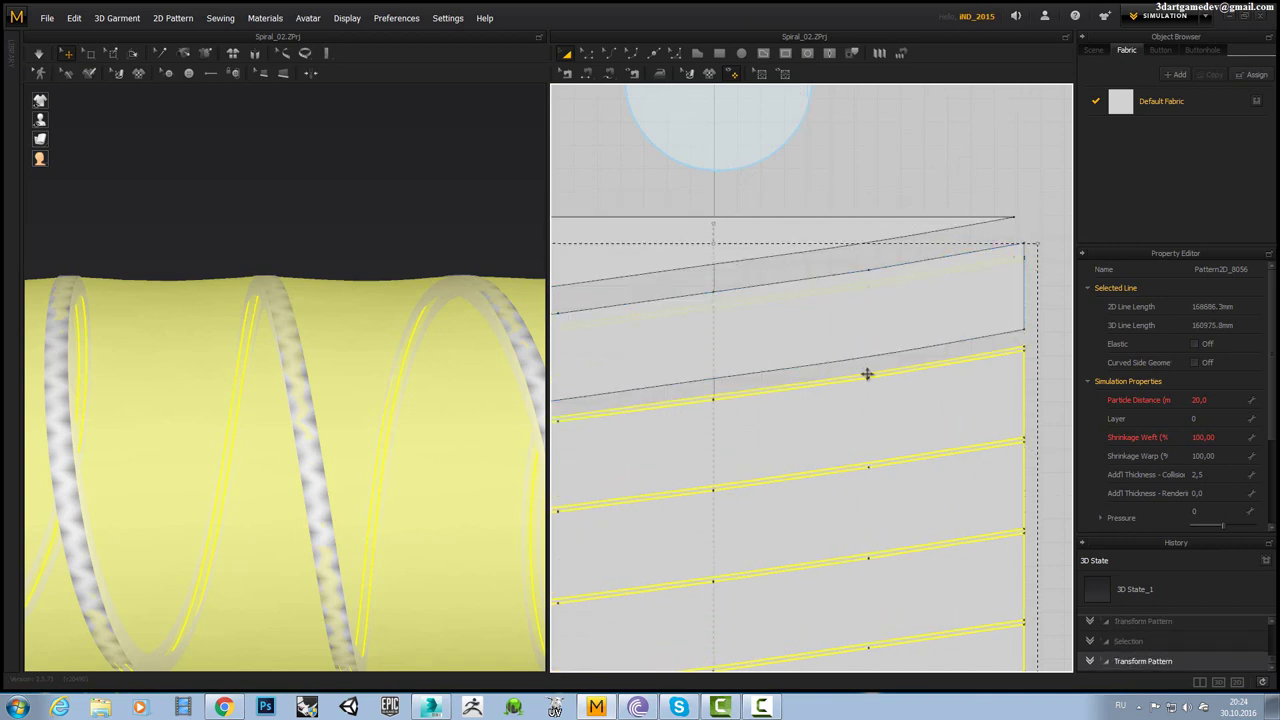
Undo the last two pattern moves, then drag the strip pieces down and up into alignment.
key(ctrl+z)
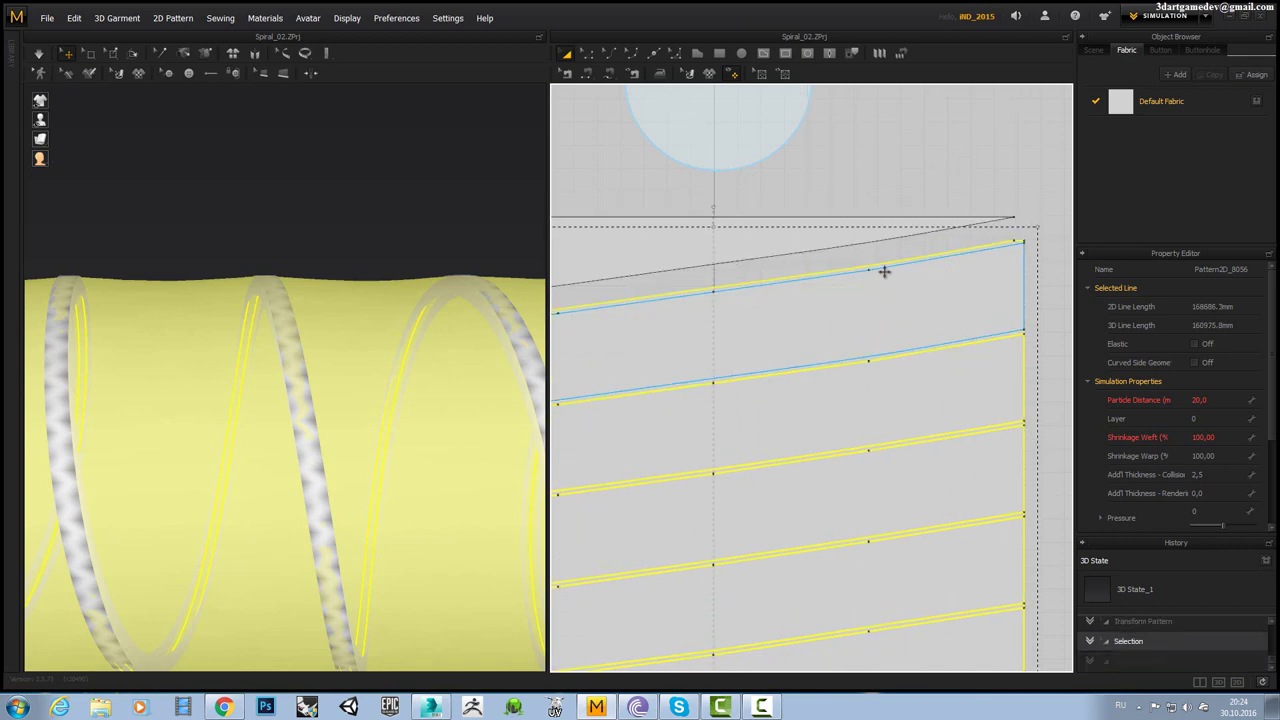
key(ctrl+z)
mouse_move(884, 263)
mouse_down()
mouse_move(904, 335)
mouse_move(888, 496)
mouse_up()
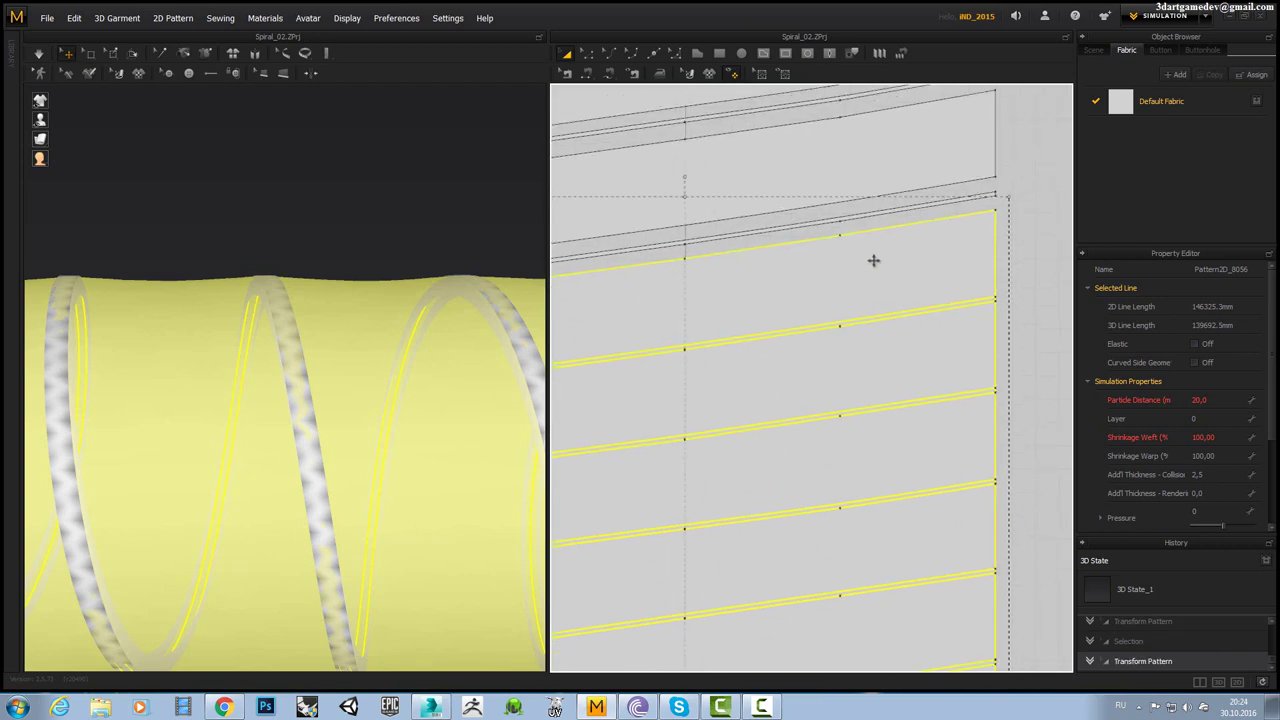
mouse_move(888, 496)
mouse_down()
mouse_move(861, 326)
mouse_move(879, 436)
mouse_up()
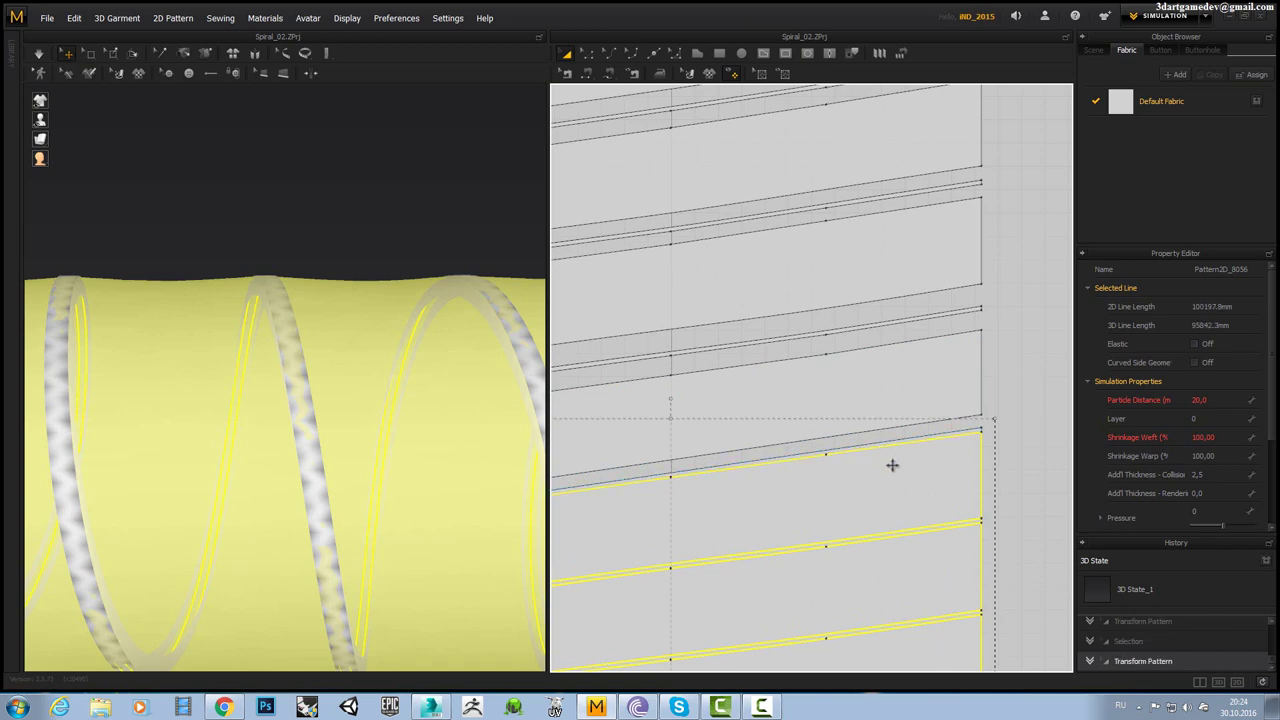
mouse_move(910, 489)
mouse_down()
mouse_move(909, 503)
mouse_move(894, 294)
mouse_move(877, 317)
mouse_move(878, 363)
mouse_move(903, 306)
mouse_move(880, 489)
mouse_move(874, 286)
mouse_move(871, 543)
mouse_move(920, 626)
mouse_move(875, 538)
mouse_move(899, 307)
mouse_up()
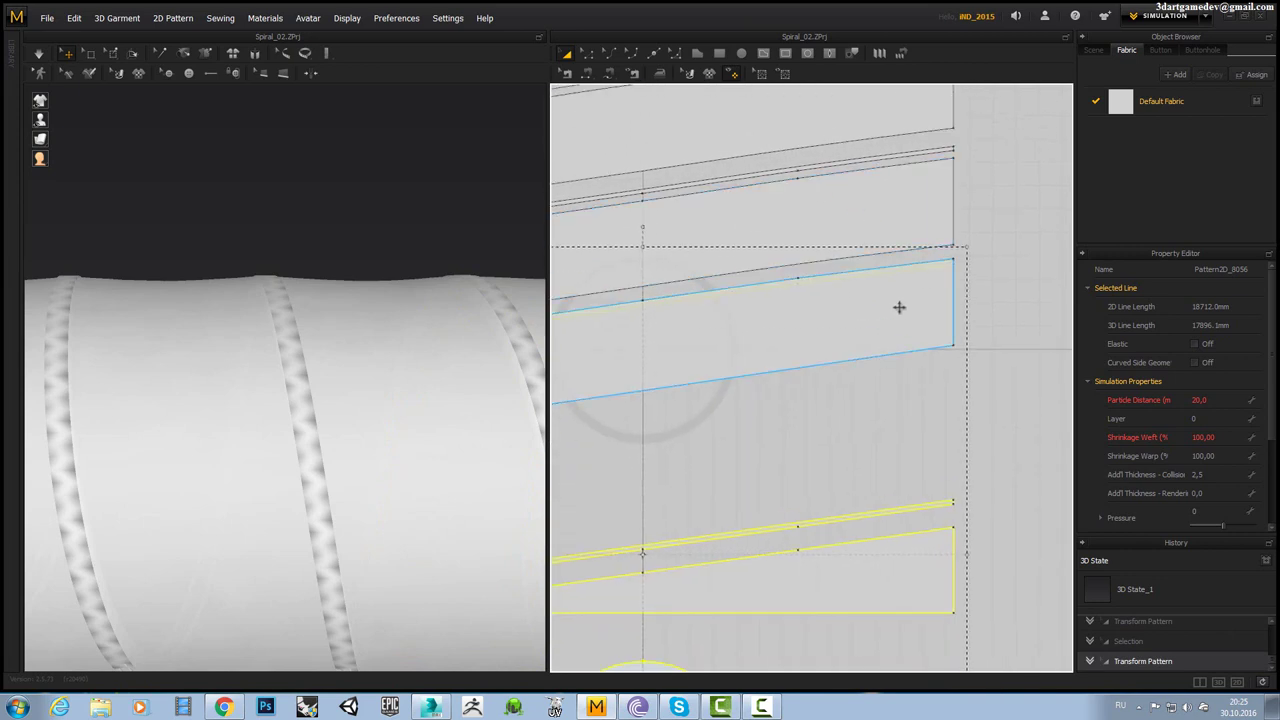
click(904, 324)
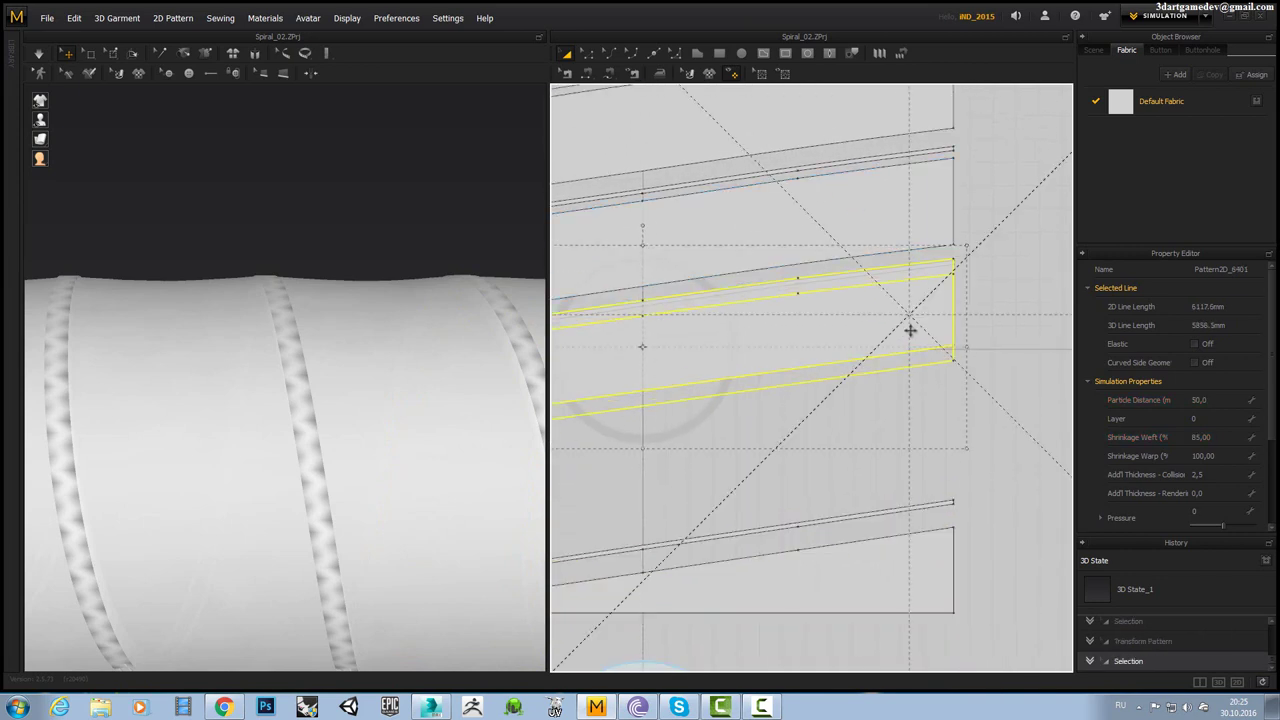
click(848, 576)
click(896, 418)
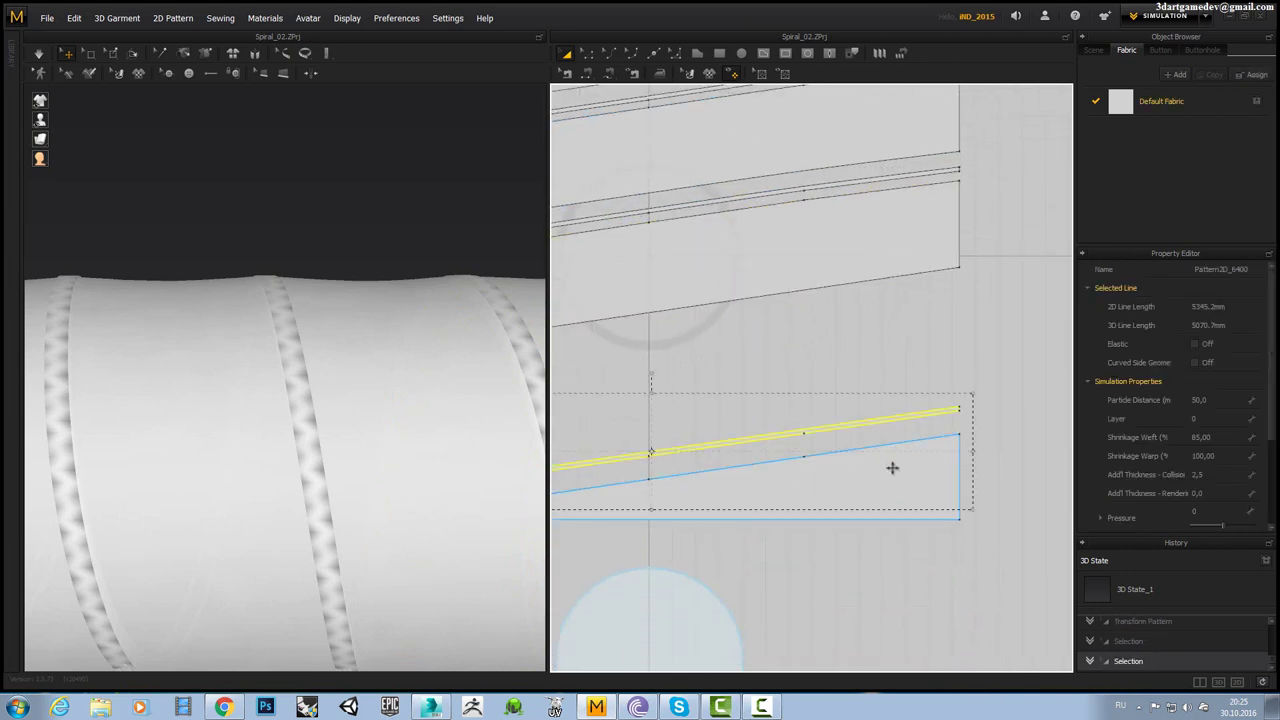
click(926, 437)
scroll(961, 285, down, 5)
scroll(880, 339, up, 5)
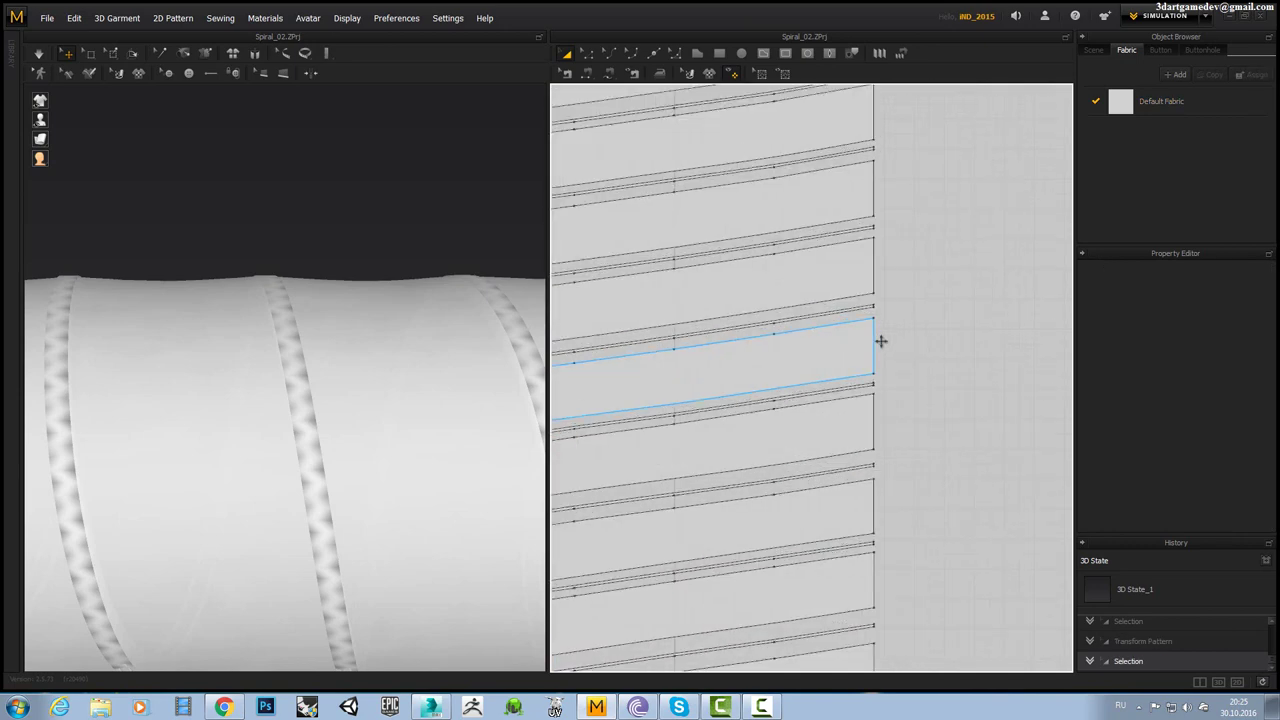
scroll(879, 336, up, 2)
mouse_move(525, 349)
right_down()
mouse_move(377, 314)
mouse_move(389, 329)
mouse_move(329, 363)
mouse_move(403, 331)
mouse_move(363, 397)
mouse_move(389, 314)
right_up()
scroll(392, 329, up, 5)
scroll(397, 328, down, 5)
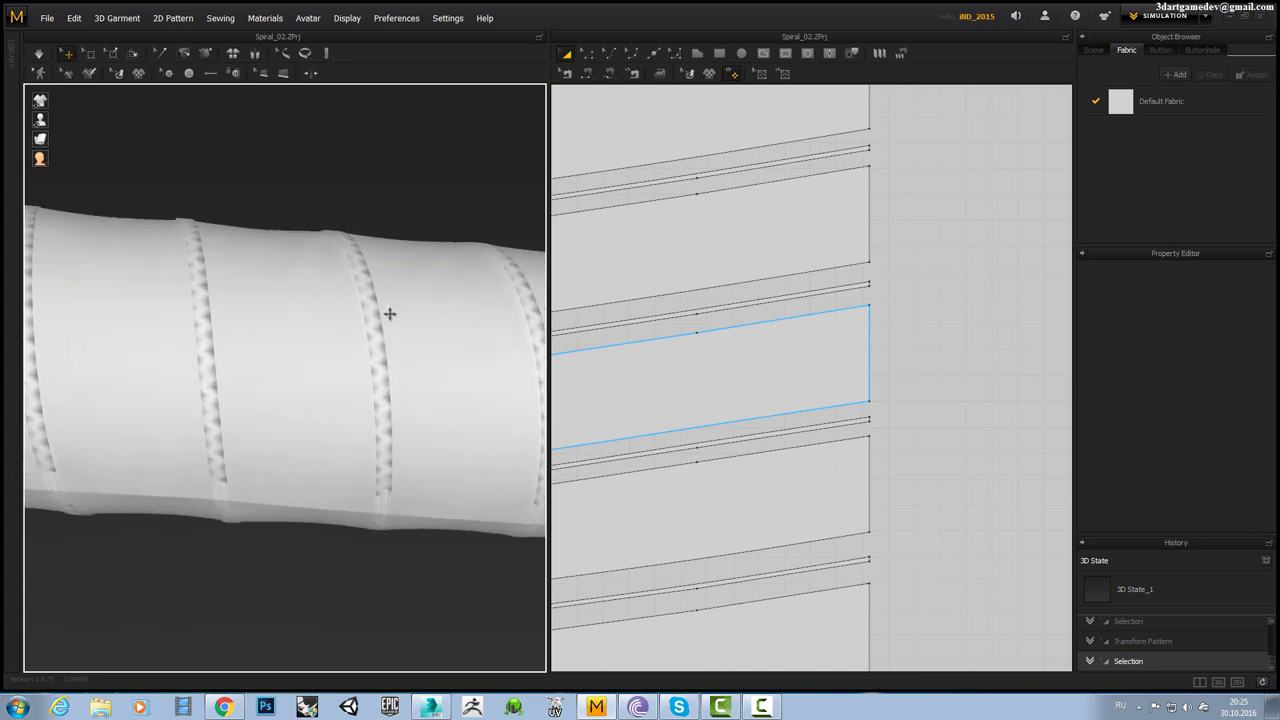
click(369, 302)
right_drag(459, 265, 417, 357)
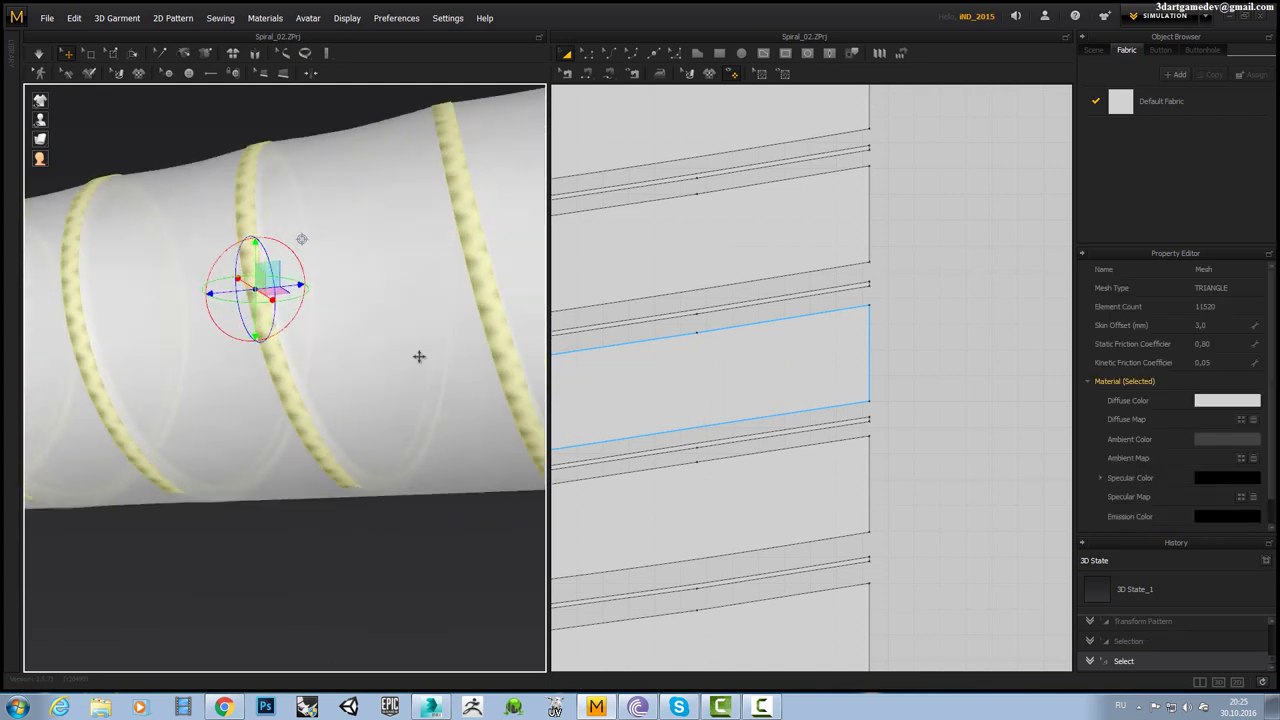
mouse_move(274, 277)
right_down()
mouse_move(217, 263)
mouse_move(341, 294)
mouse_move(314, 283)
mouse_move(337, 300)
mouse_move(320, 343)
mouse_move(372, 260)
mouse_move(360, 294)
right_up()
scroll(372, 260, down, 3)
click(376, 377)
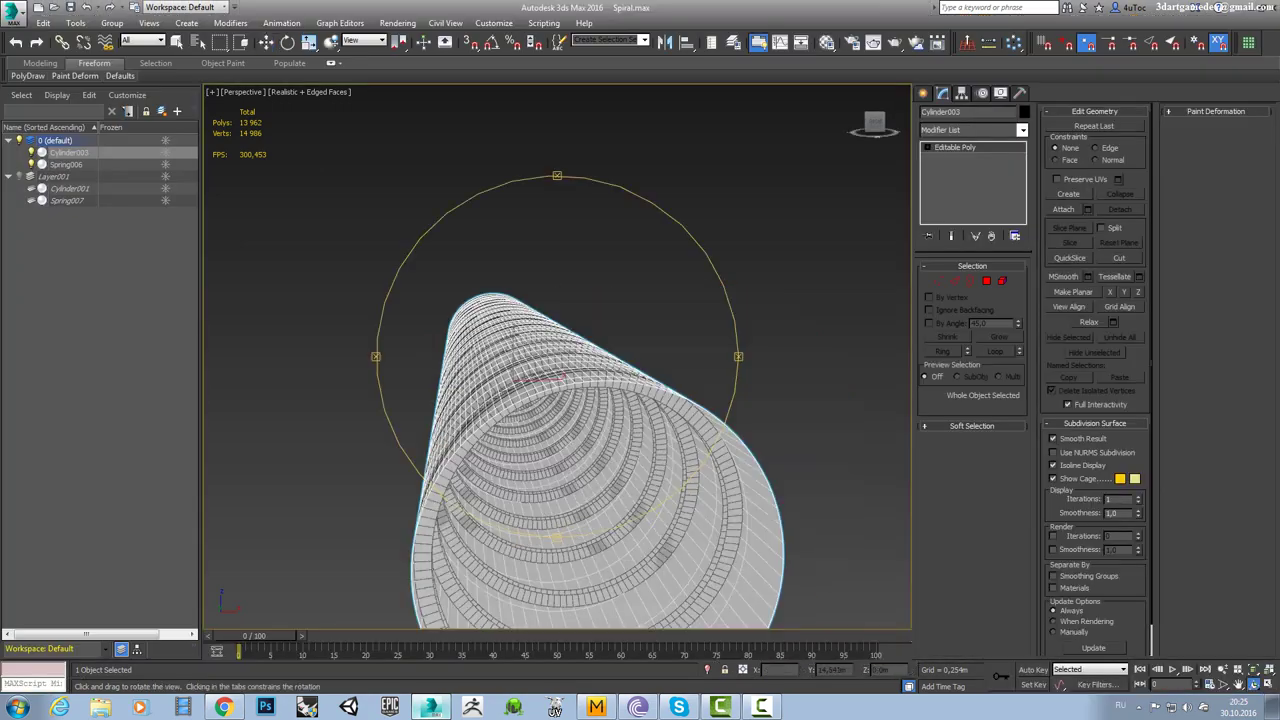
Hide the cylinder and Shift-drag a copy of the spring.
alt+middle_drag(557, 300, 470, 330)
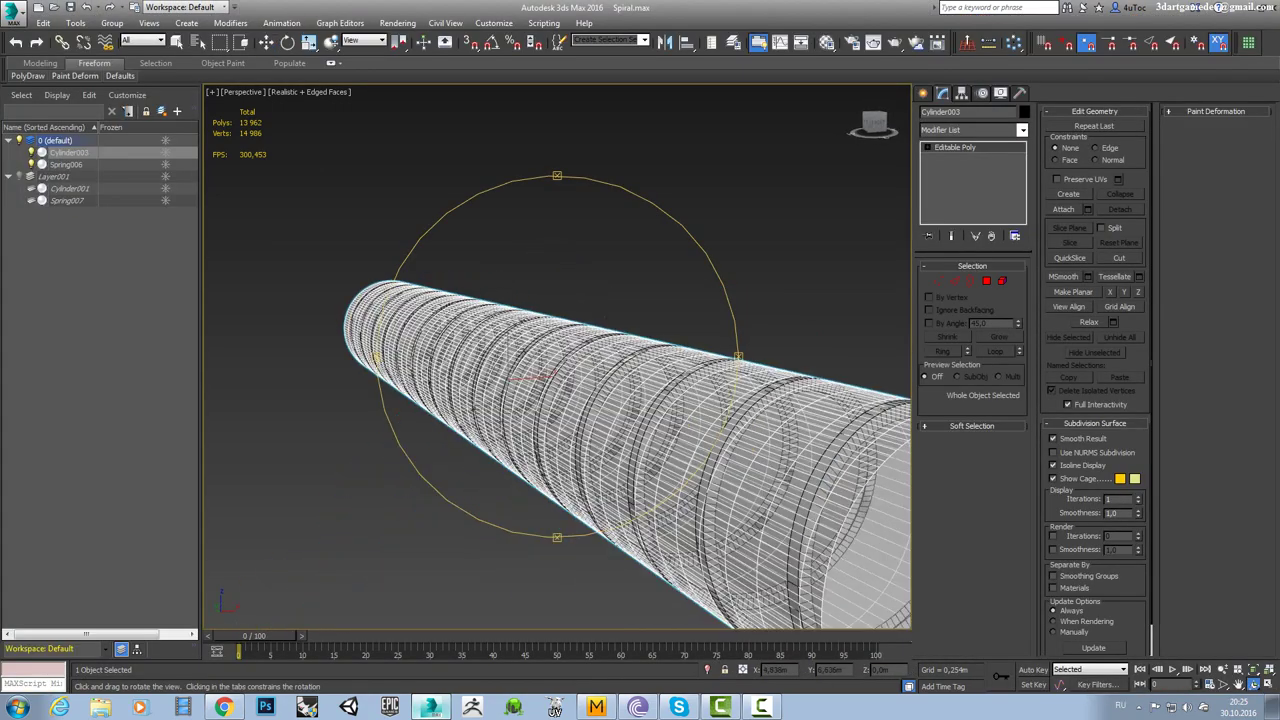
right_click(610, 348)
right_click(610, 348)
click(666, 333)
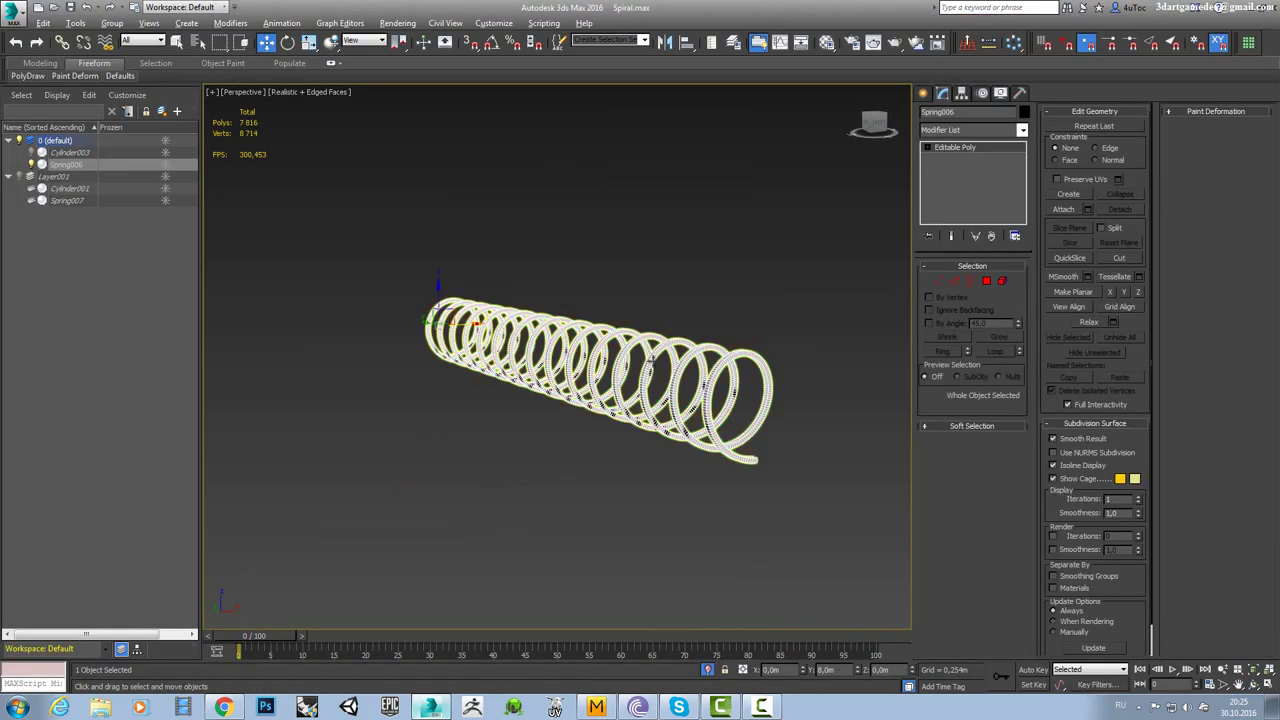
alt+middle_drag(640, 340, 600, 323)
shift+drag(637, 327, 484, 313)
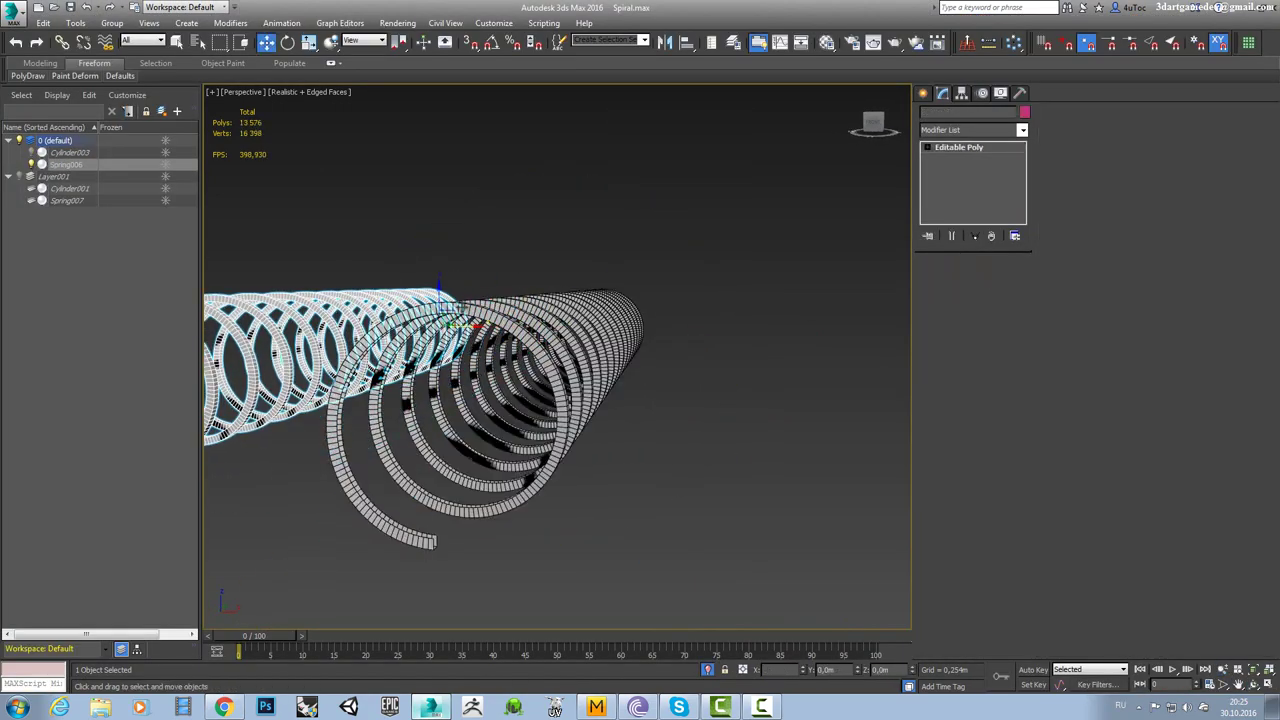
key(Return)
Shift-scale a slightly smaller copy of the spring in the Front viewport, creating Spring009.
key(alt+w)
key(alt+w)
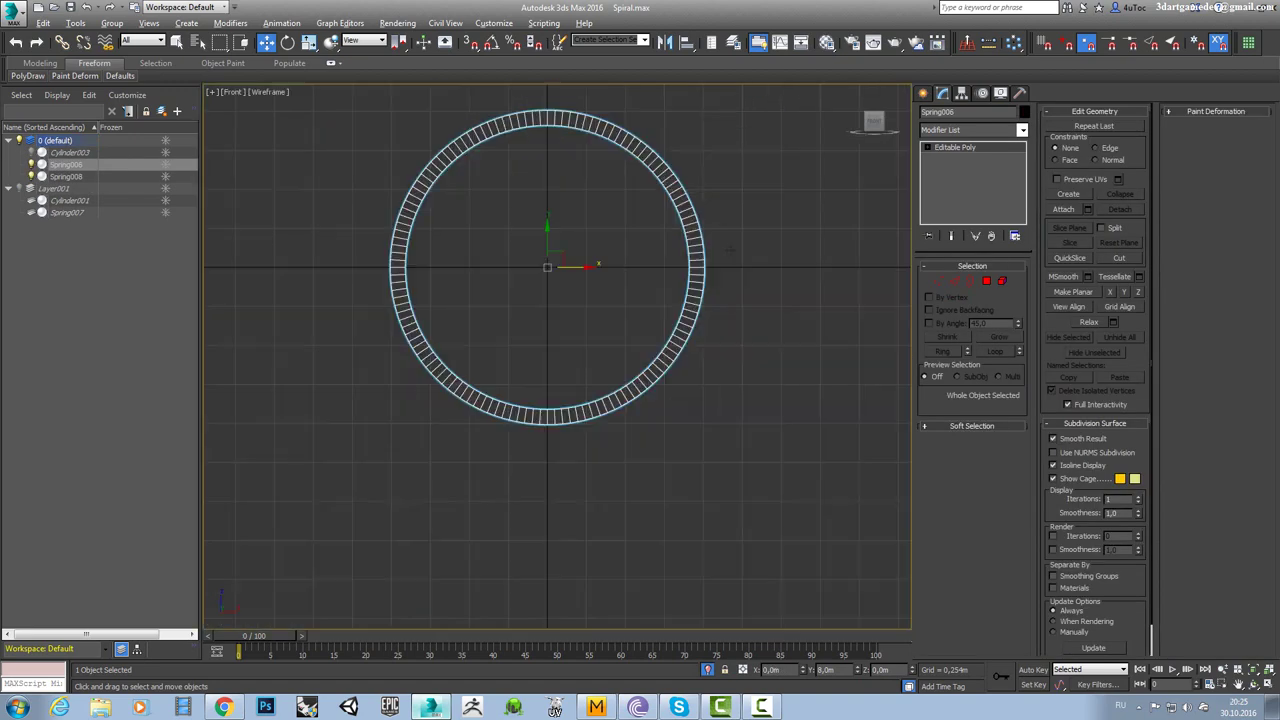
key(alt+z)
drag(618, 340, 618, 300)
middle_drag(618, 300, 630, 380)
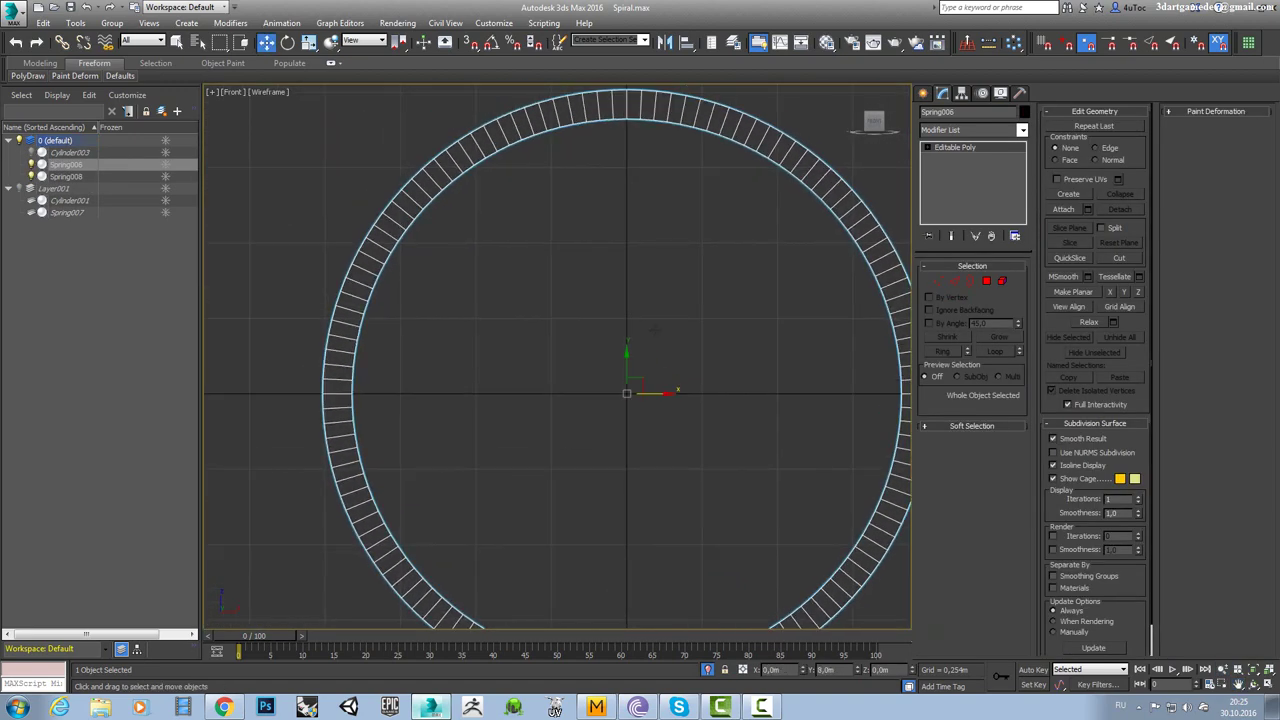
key(r)
scroll(634, 371, up, 2)
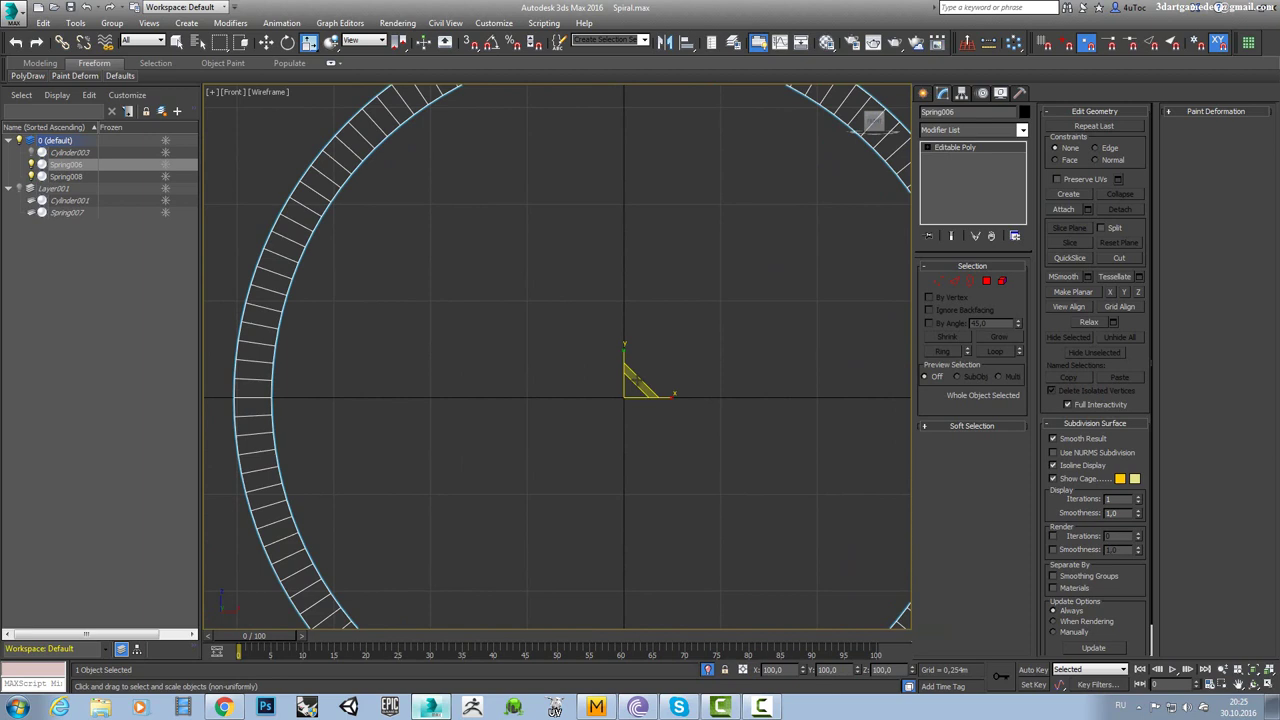
drag(632, 378, 633, 381)
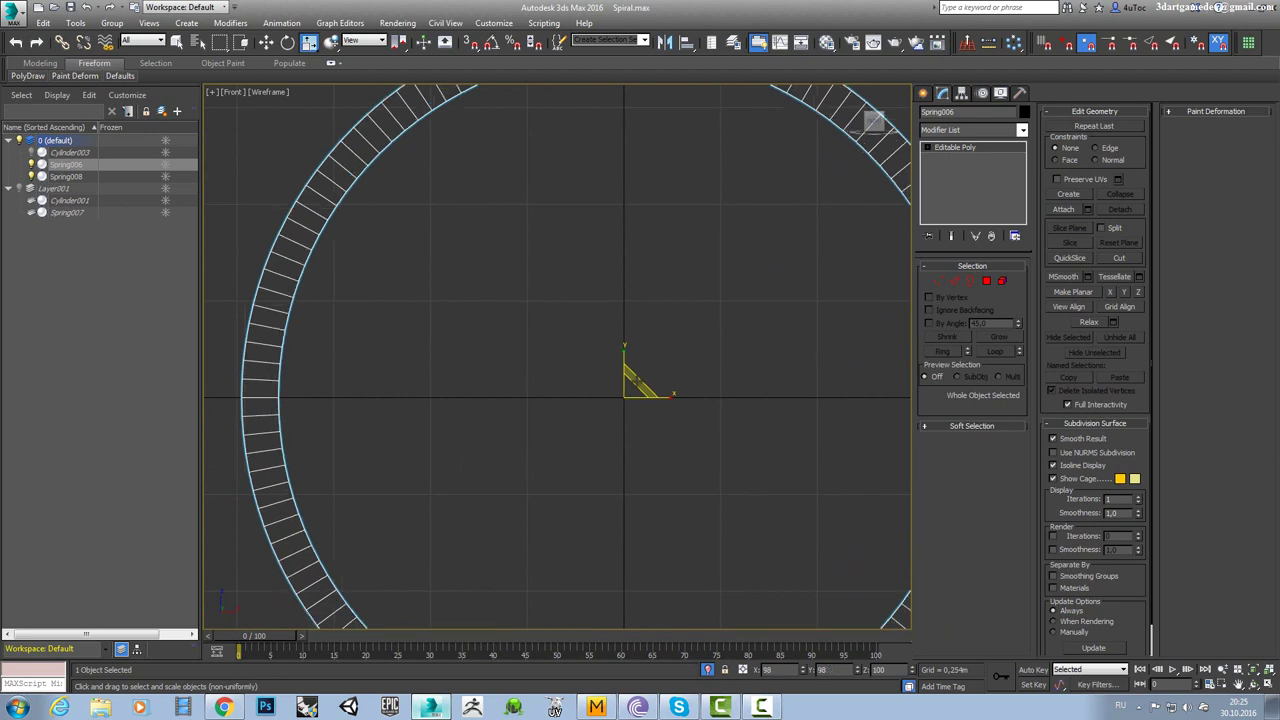
key(ctrl+z)
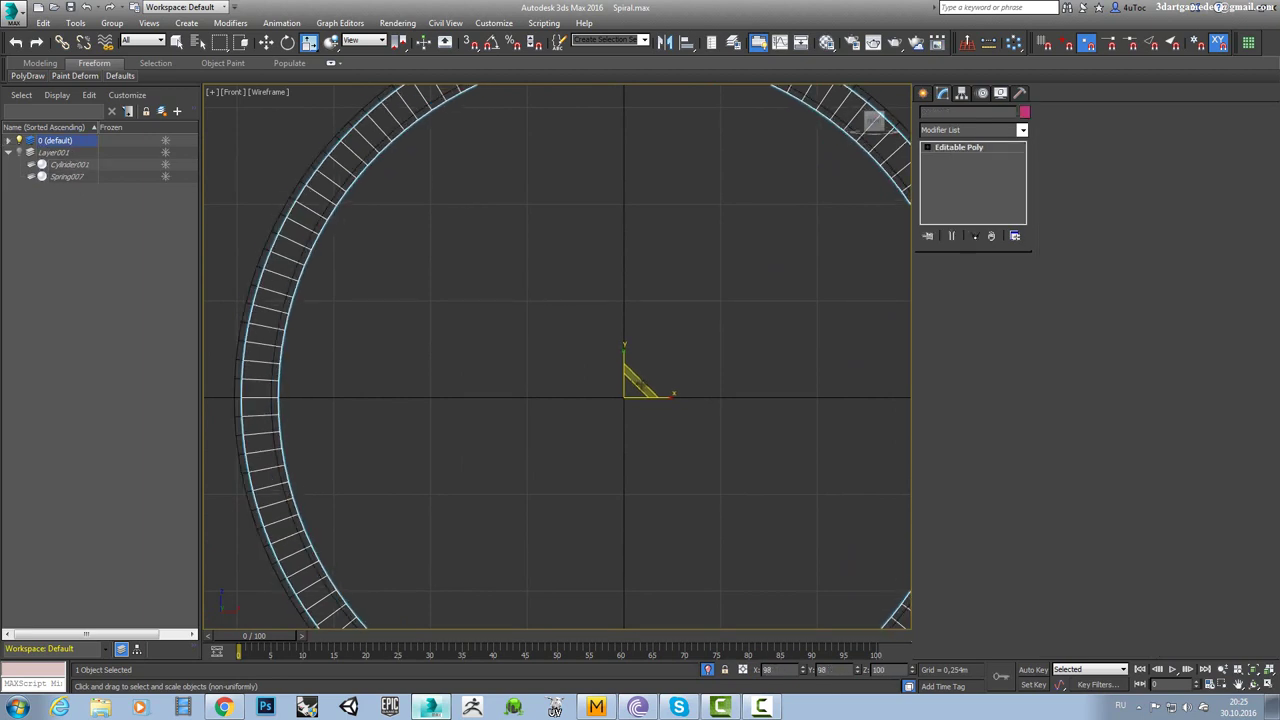
shift+drag(632, 380, 636, 386)
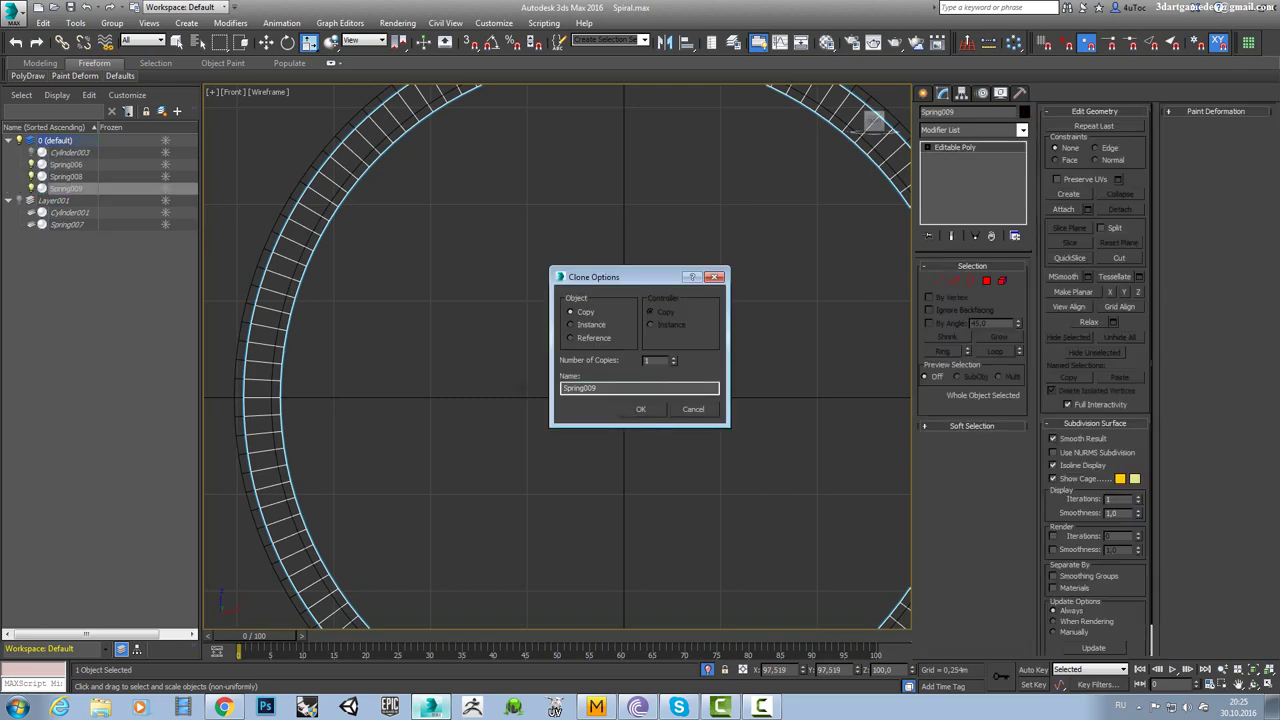
key(Escape)
Return to the four-view layout and unhide the cylinder.
key(Delete)
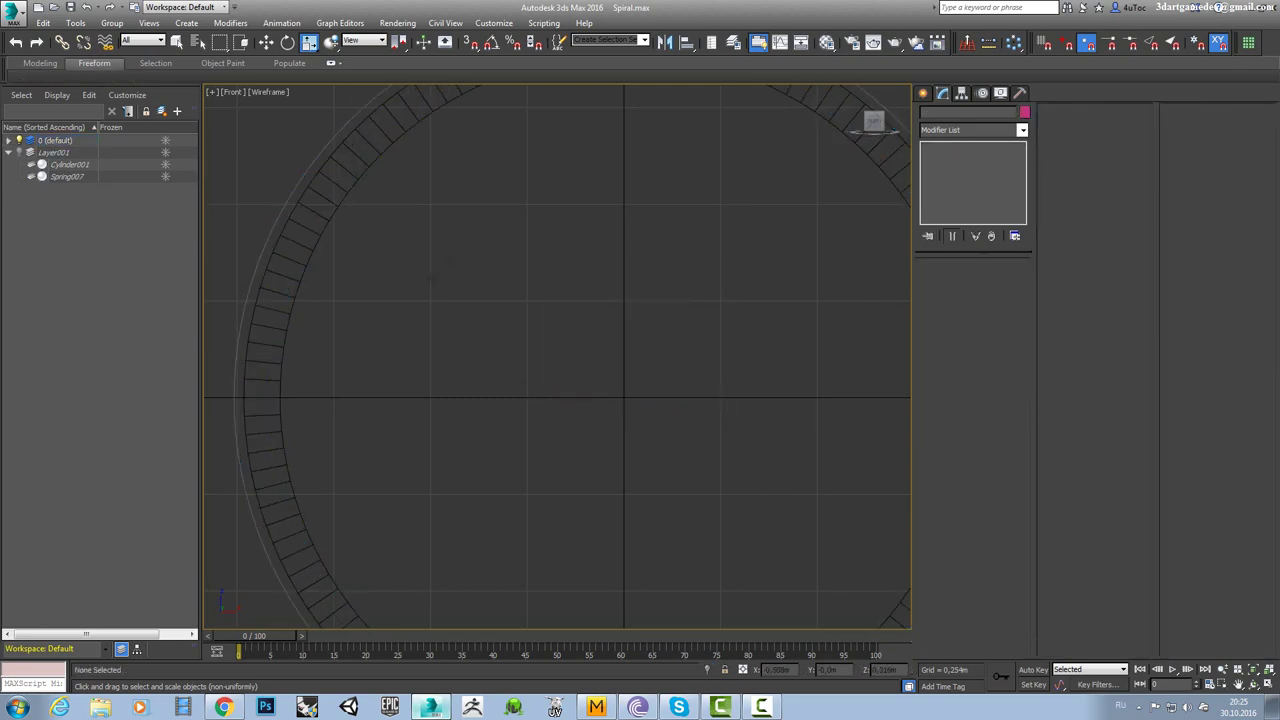
key(alt+w)
click(575, 393)
key(alt+w)
drag(575, 393, 641, 399)
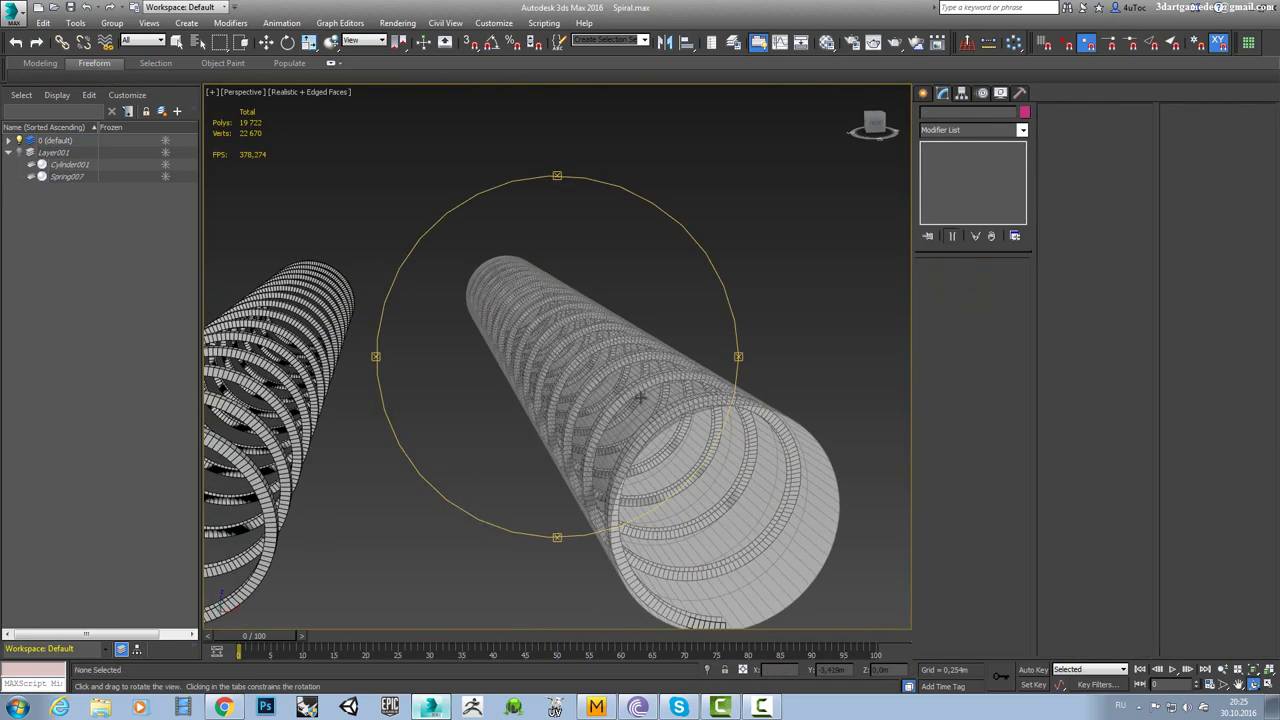
right_click(677, 403)
click(677, 403)
right_click(677, 403)
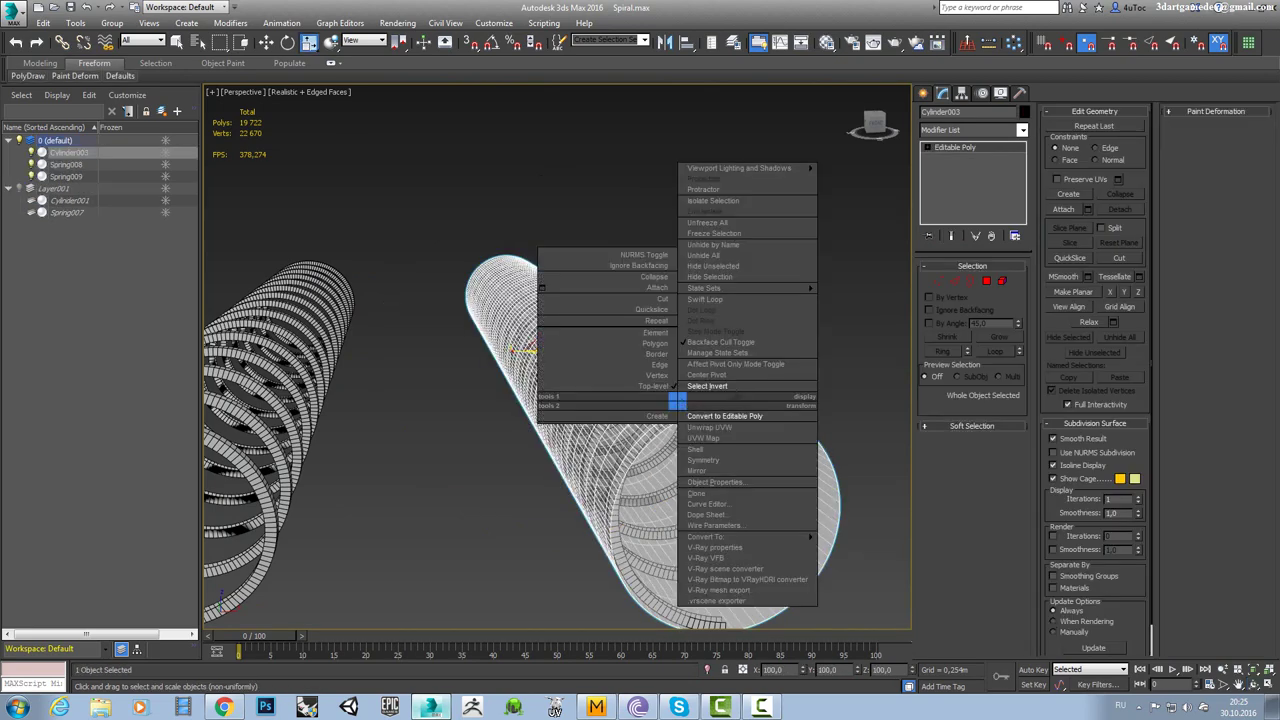
Export the selected spring as the OBJ file 'Spiral' with Faces set to Quads.
click(707, 386)
key(ctrl+e)
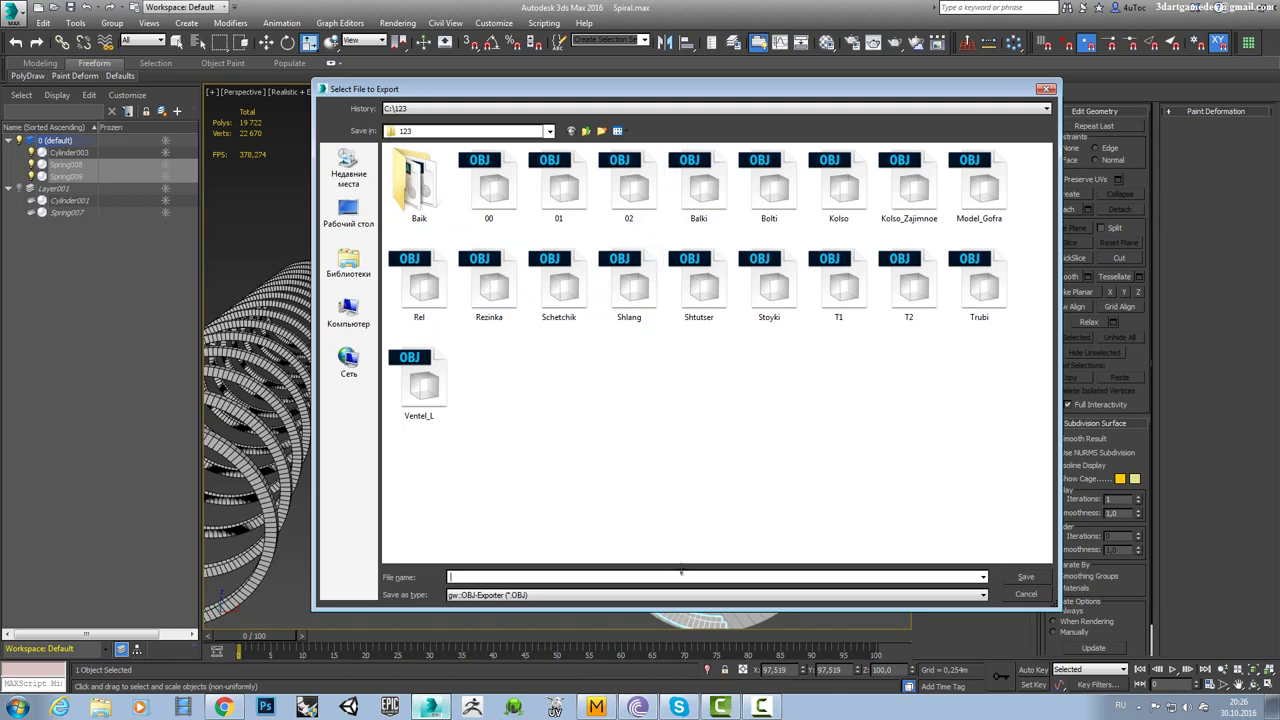
text(Spiral)
key(Return)
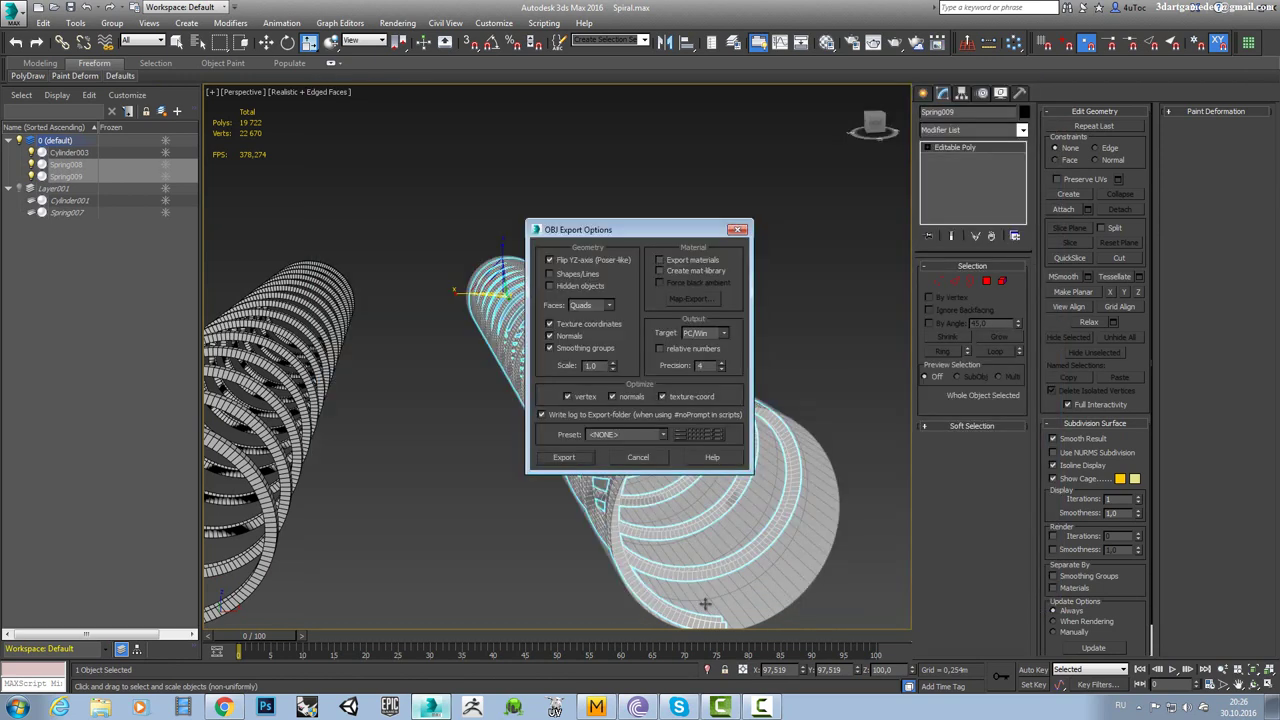
click(566, 457)
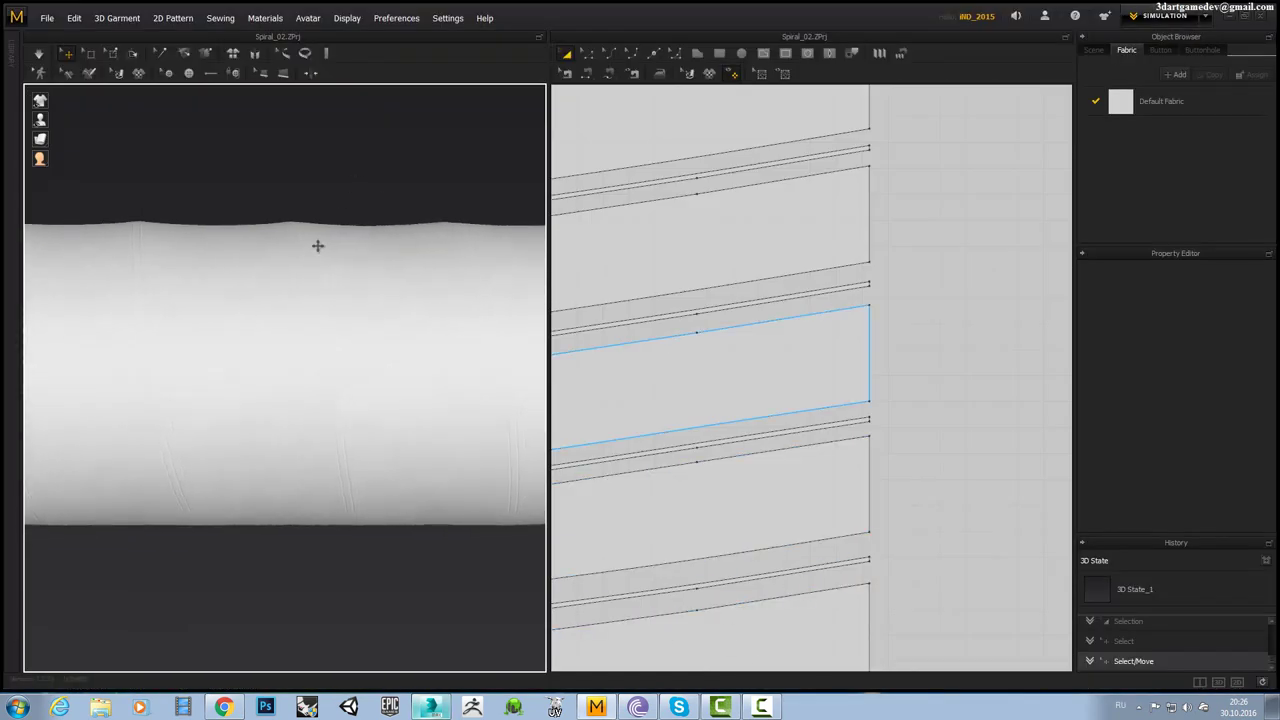
Select the upper spiral strip lines in the 2D pattern window.
scroll(344, 431, up, 3)
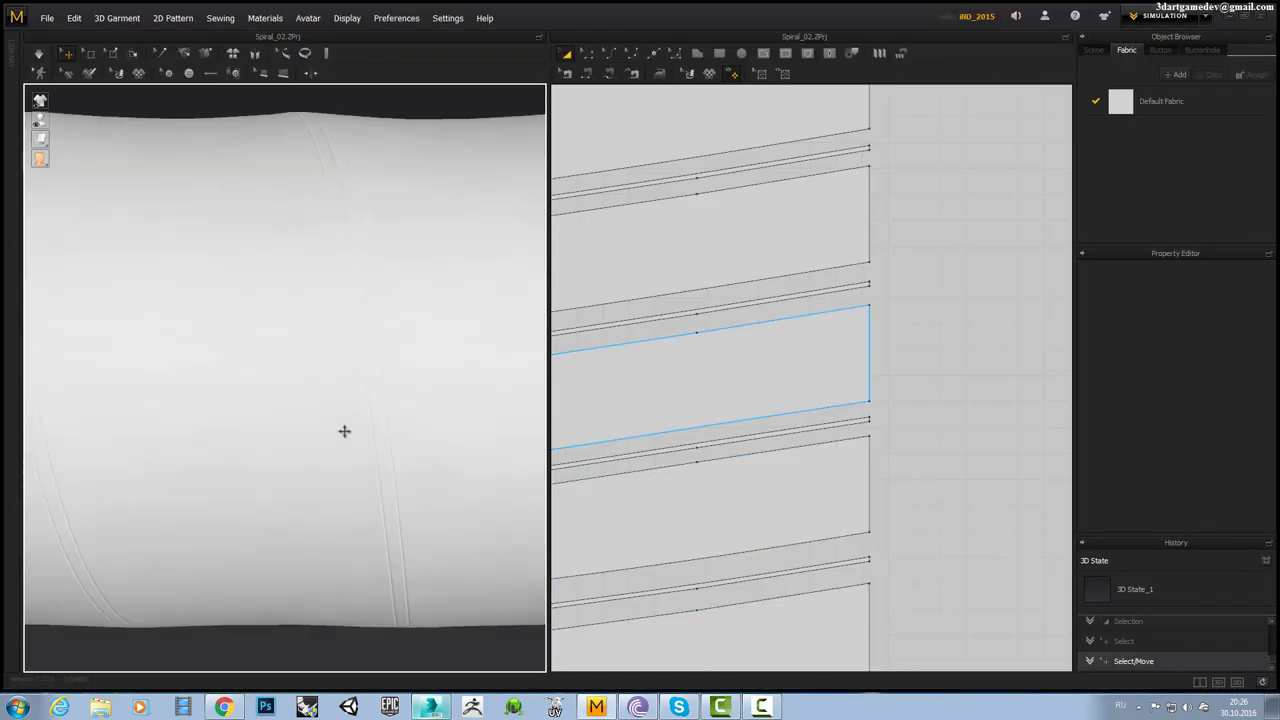
click(860, 421)
scroll(914, 573, down, 2)
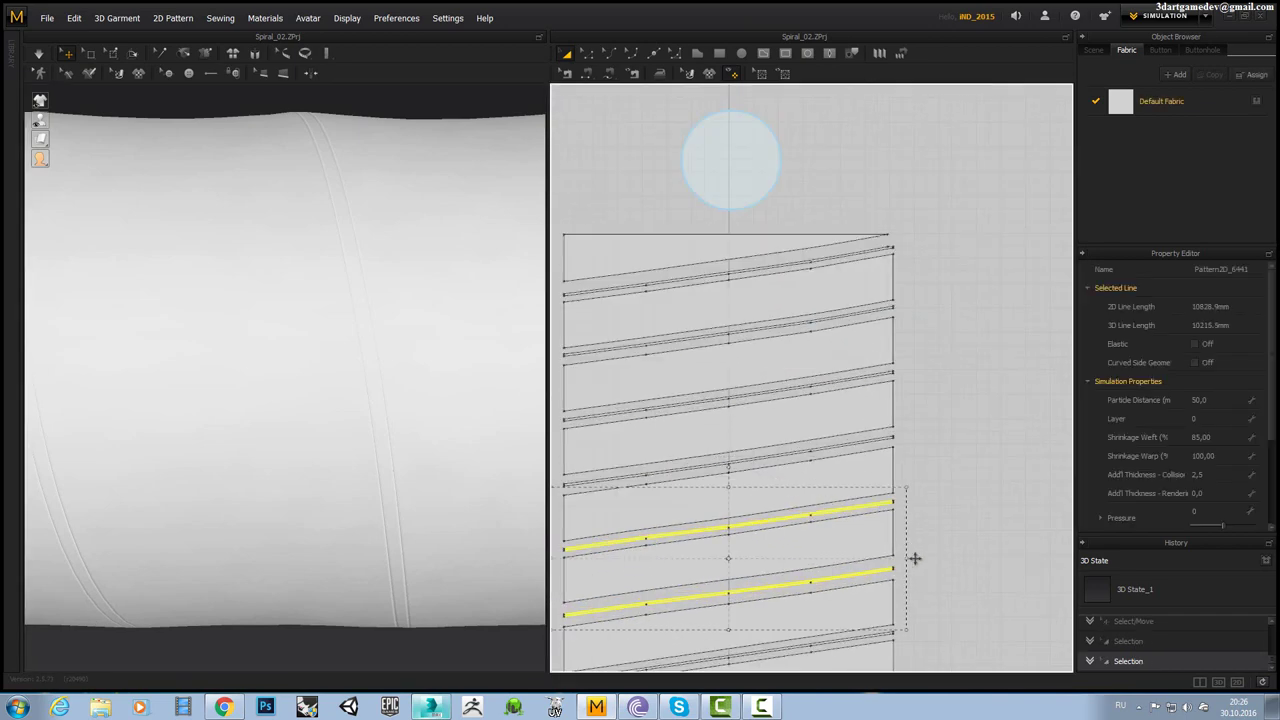
scroll(883, 423, down, 1)
scroll(903, 357, up, 3)
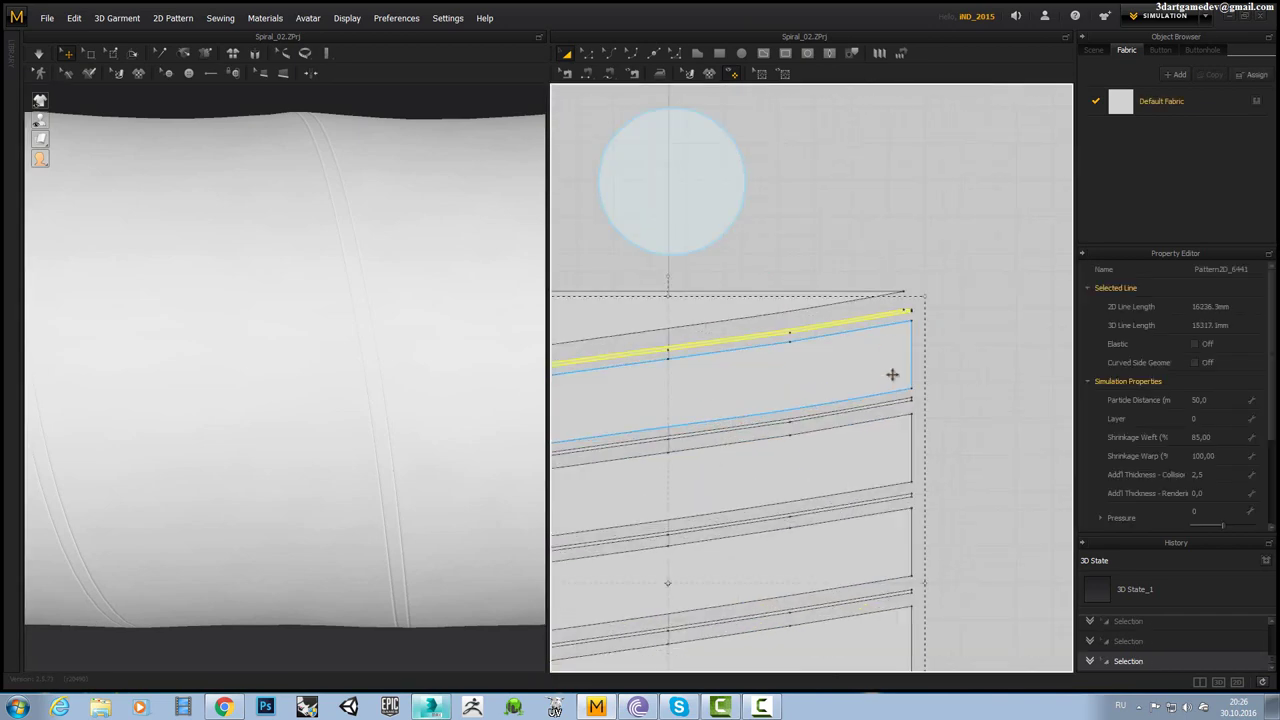
mouse_move(899, 503)
middle_down()
mouse_move(903, 423)
mouse_move(876, 464)
middle_up()
mouse_move(940, 558)
middle_down()
mouse_move(922, 488)
mouse_move(949, 469)
mouse_move(897, 463)
middle_up()
shift+click(928, 517)
shift+click(897, 463)
middle_drag(980, 491, 845, 438)
shift+click(892, 462)
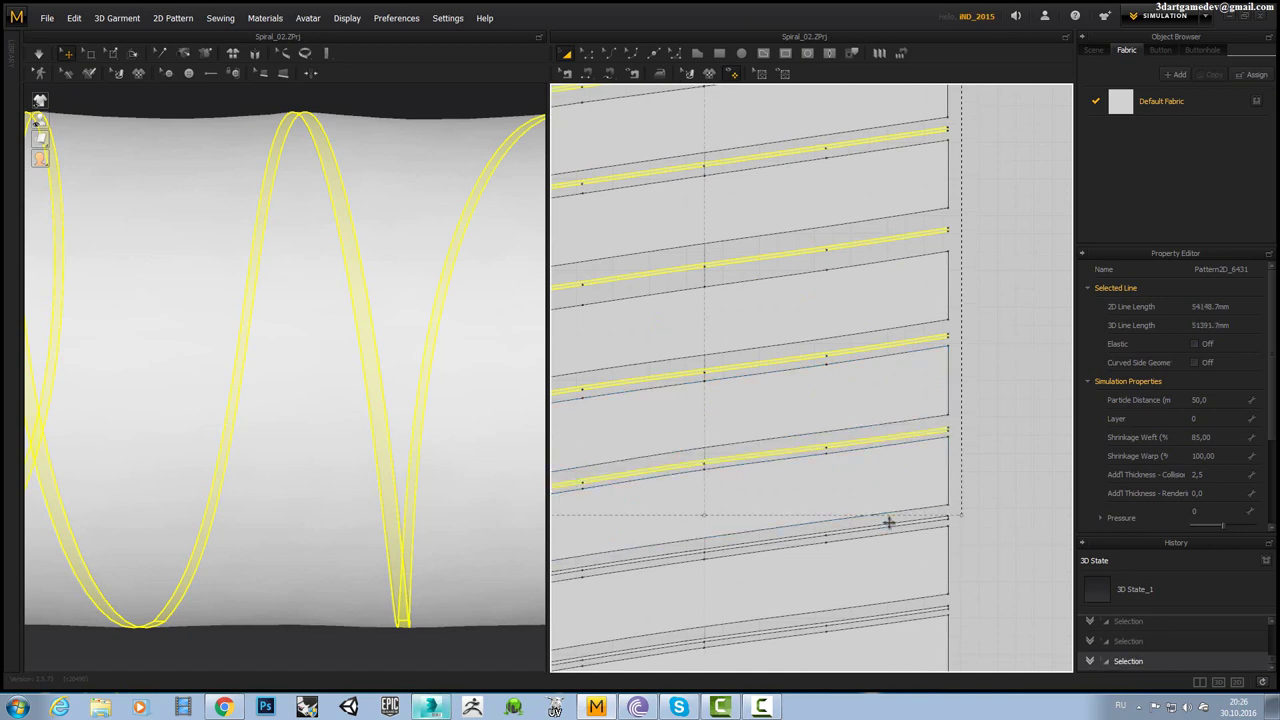
Add the lower spiral strip lines down to the bottom strip to the selection.
middle_drag(888, 535, 896, 391)
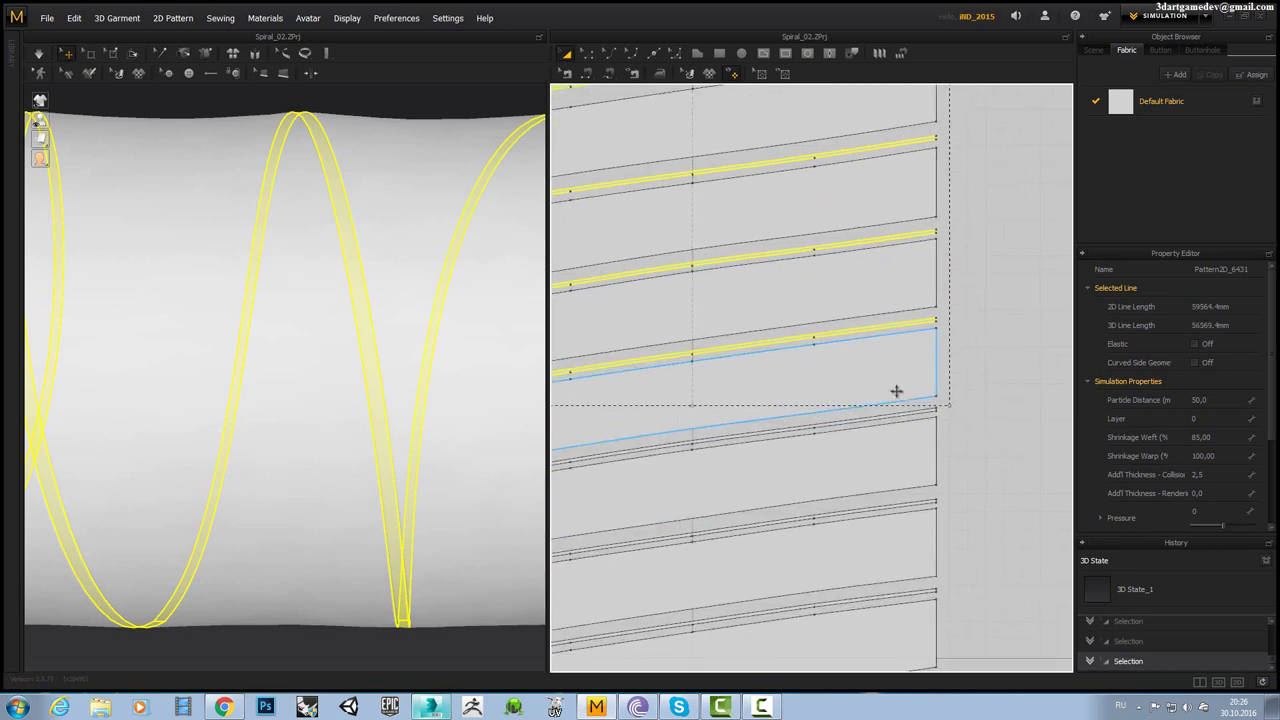
shift+click(872, 508)
middle_drag(903, 560, 802, 397)
shift+click(800, 418)
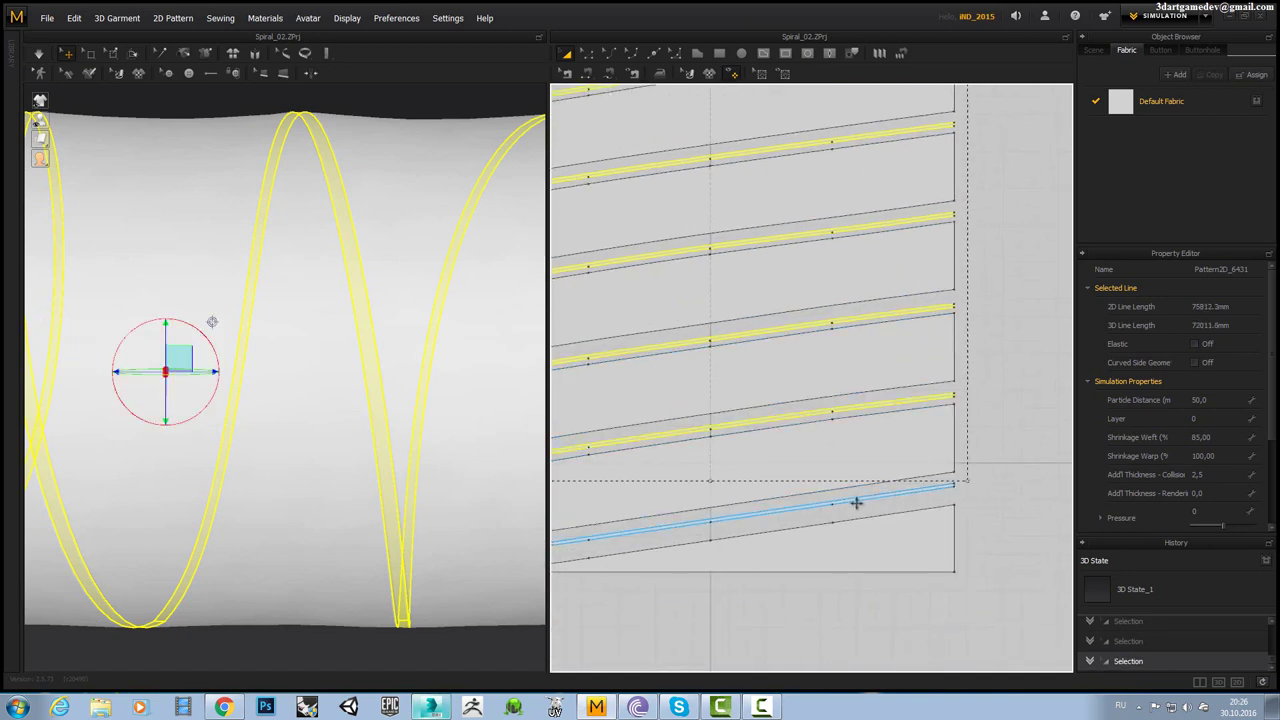
shift+click(856, 498)
Select all the spiral strips with Ctrl+A and Freeze them.
right_click(856, 494)
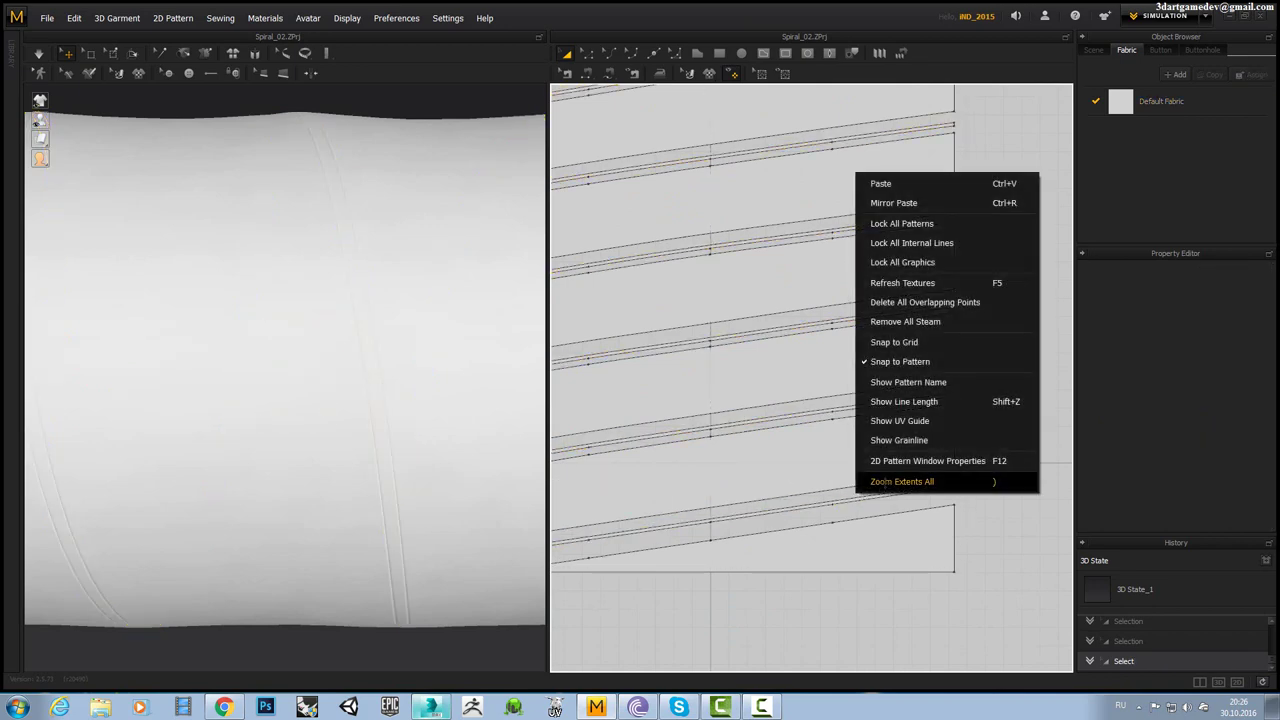
key(Escape)
key(ctrl+a)
right_click(840, 505)
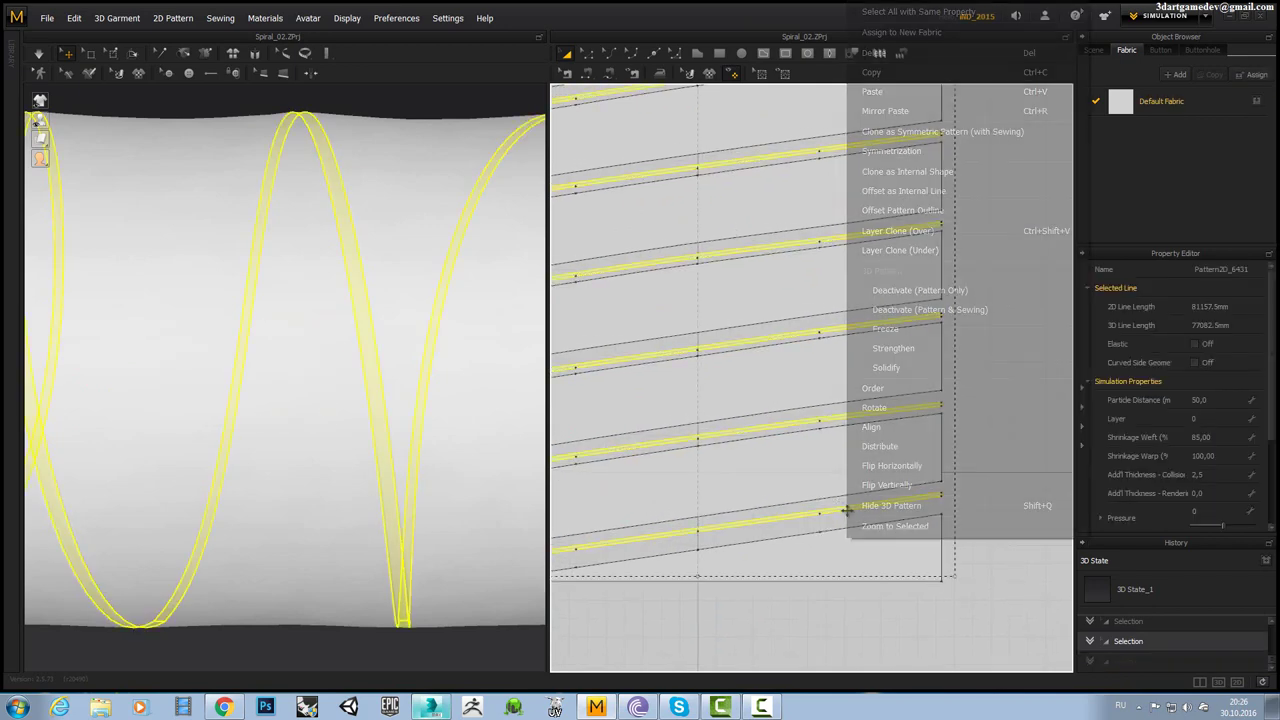
click(906, 328)
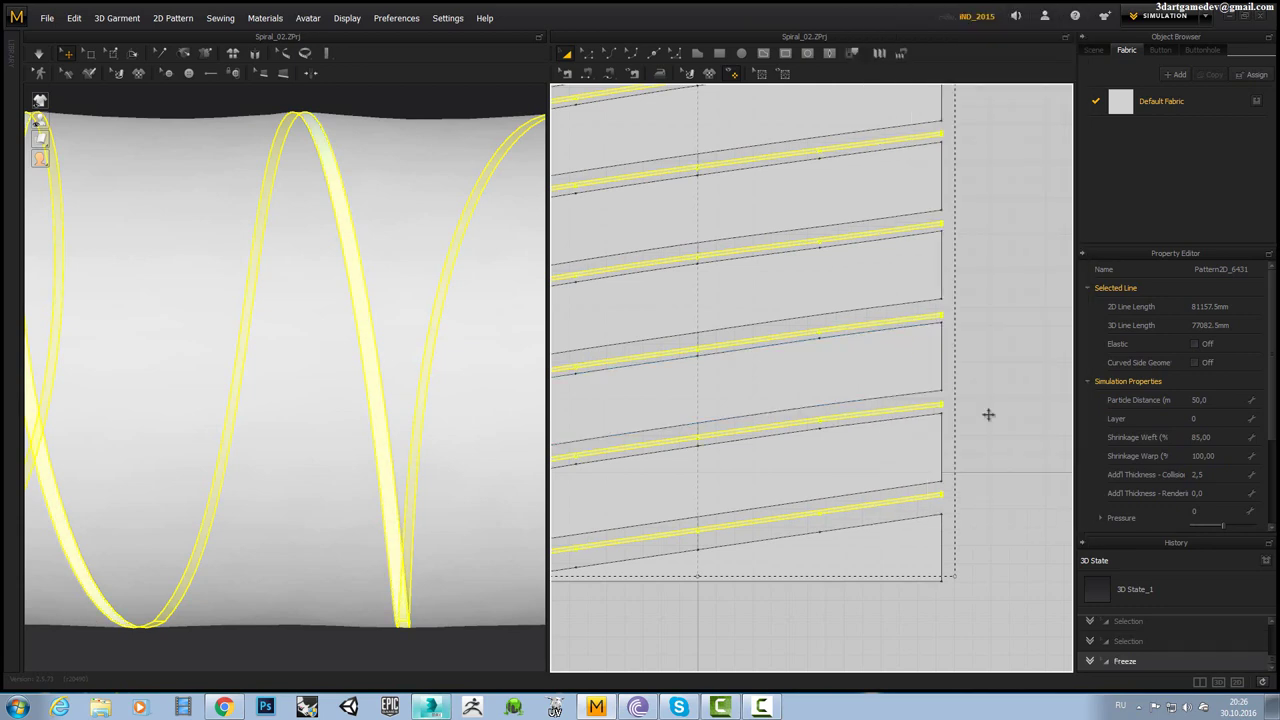
click(987, 414)
Orbit along the tube to inspect it, then go to the File menu.
right_drag(471, 460, 358, 437)
scroll(366, 386, down, 3)
scroll(360, 371, down, 2)
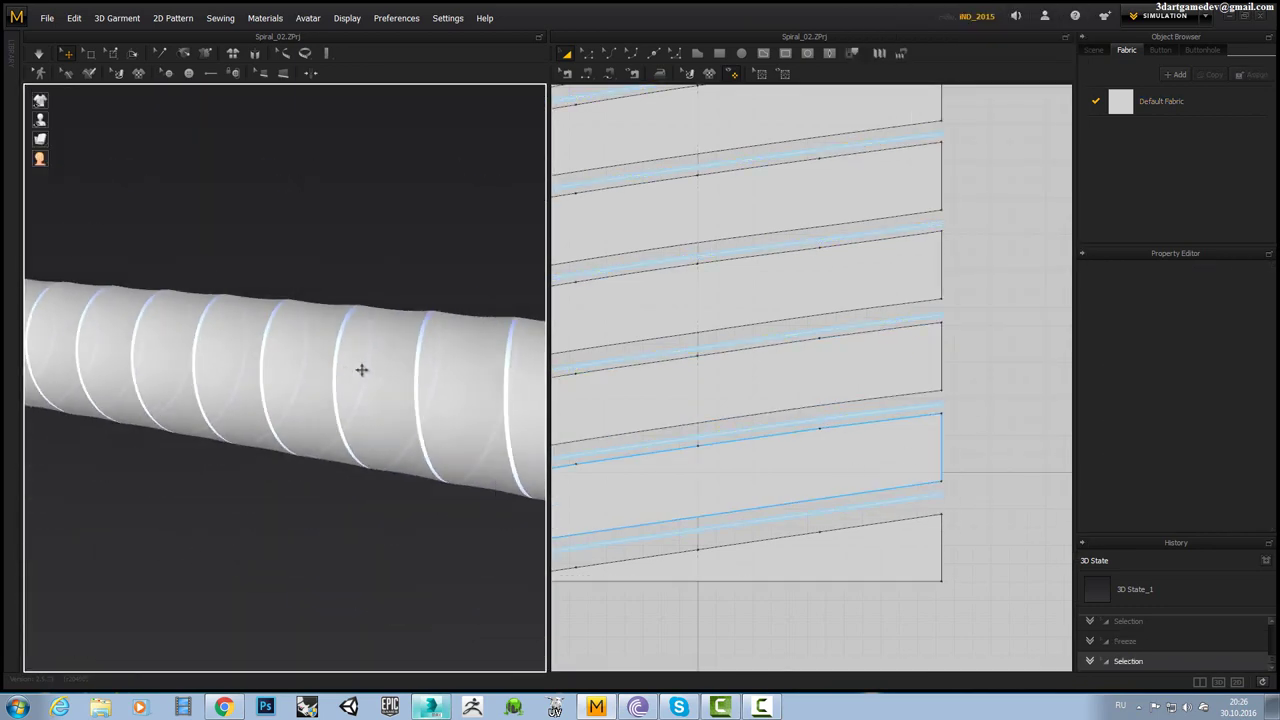
mouse_move(363, 363)
right_down()
mouse_move(177, 366)
mouse_move(309, 374)
mouse_move(283, 389)
mouse_move(297, 377)
mouse_move(200, 363)
mouse_move(326, 297)
mouse_move(289, 366)
mouse_move(135, 362)
mouse_move(277, 323)
mouse_move(208, 157)
right_up()
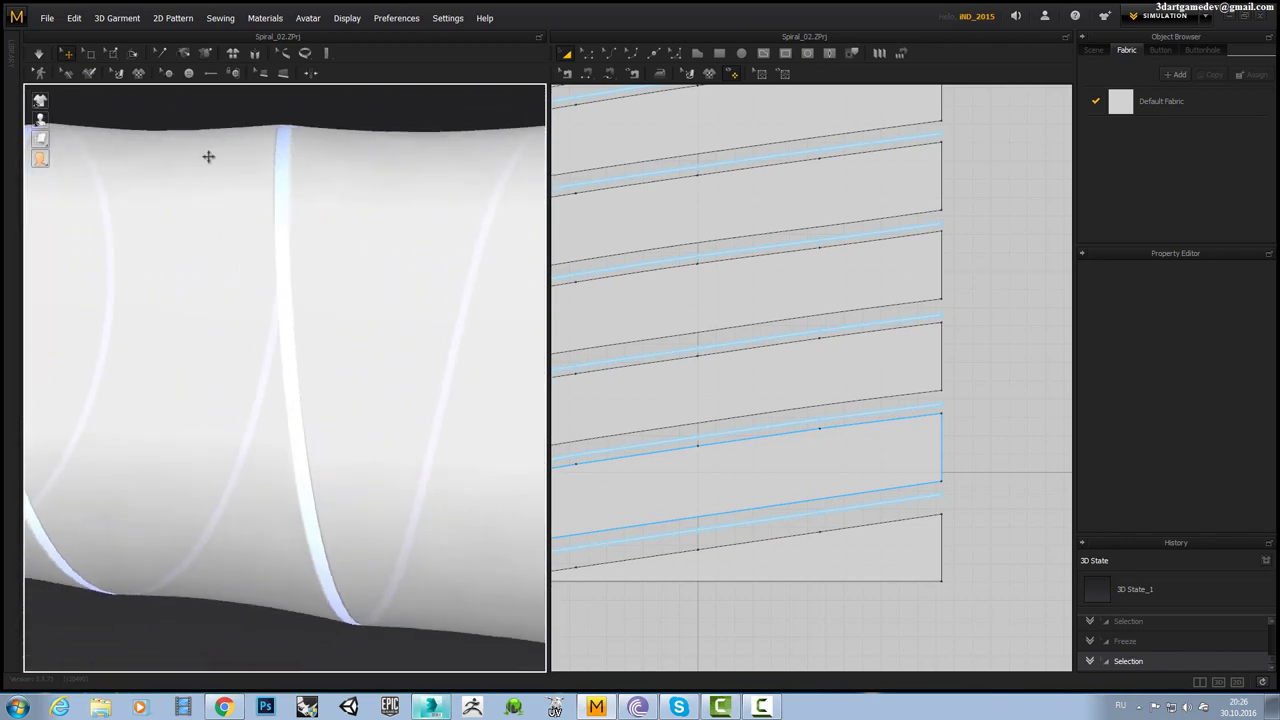
click(47, 18)
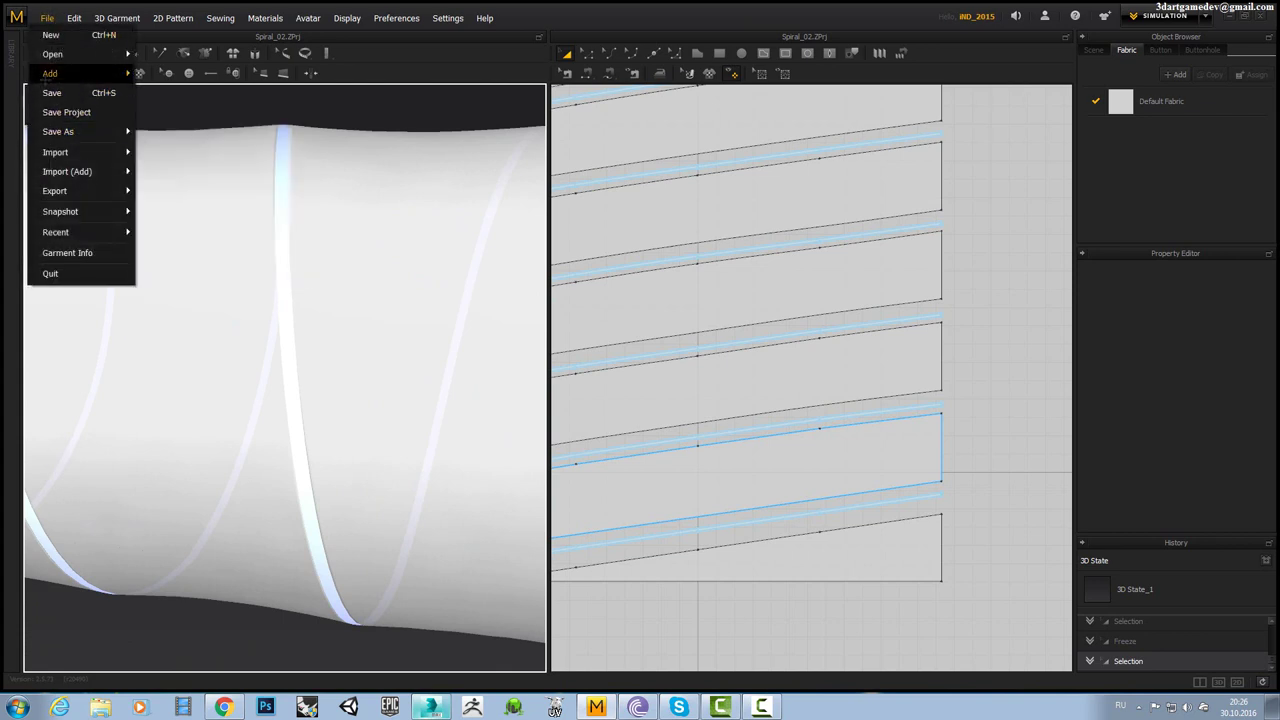
mouse_move(56, 152)
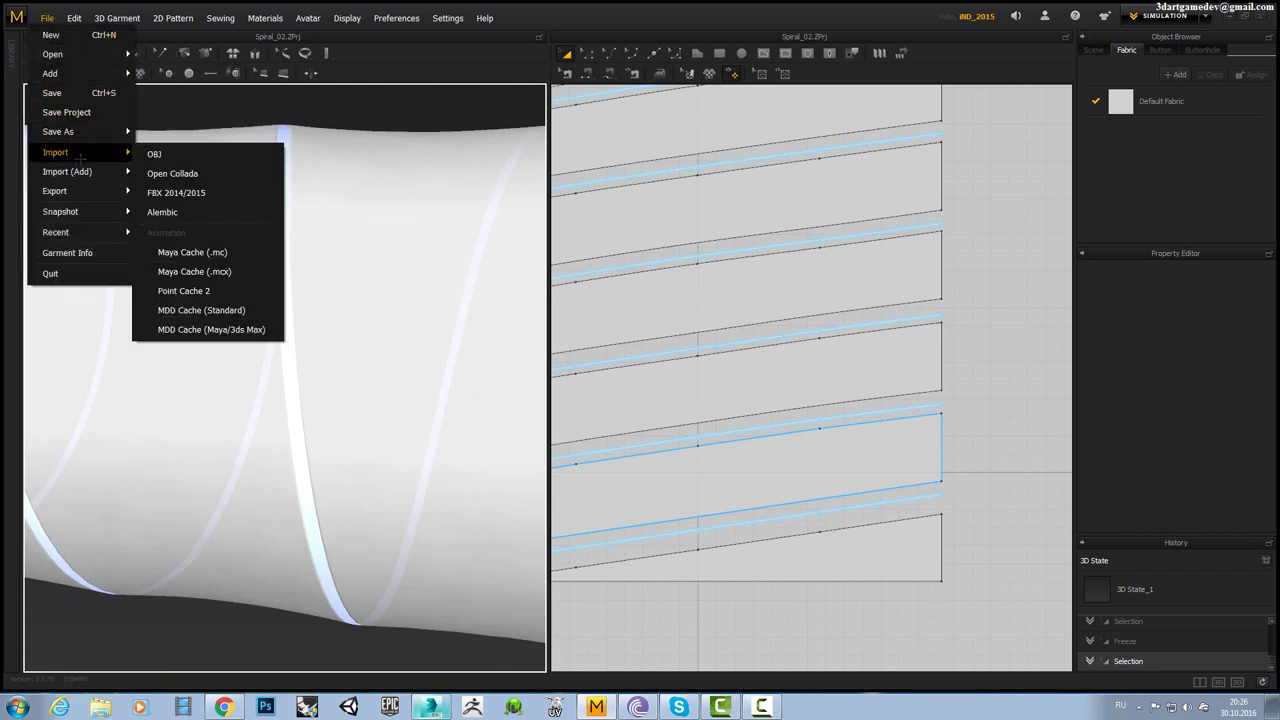
Import the 03 OBJ file as an avatar in cm.
click(150, 154)
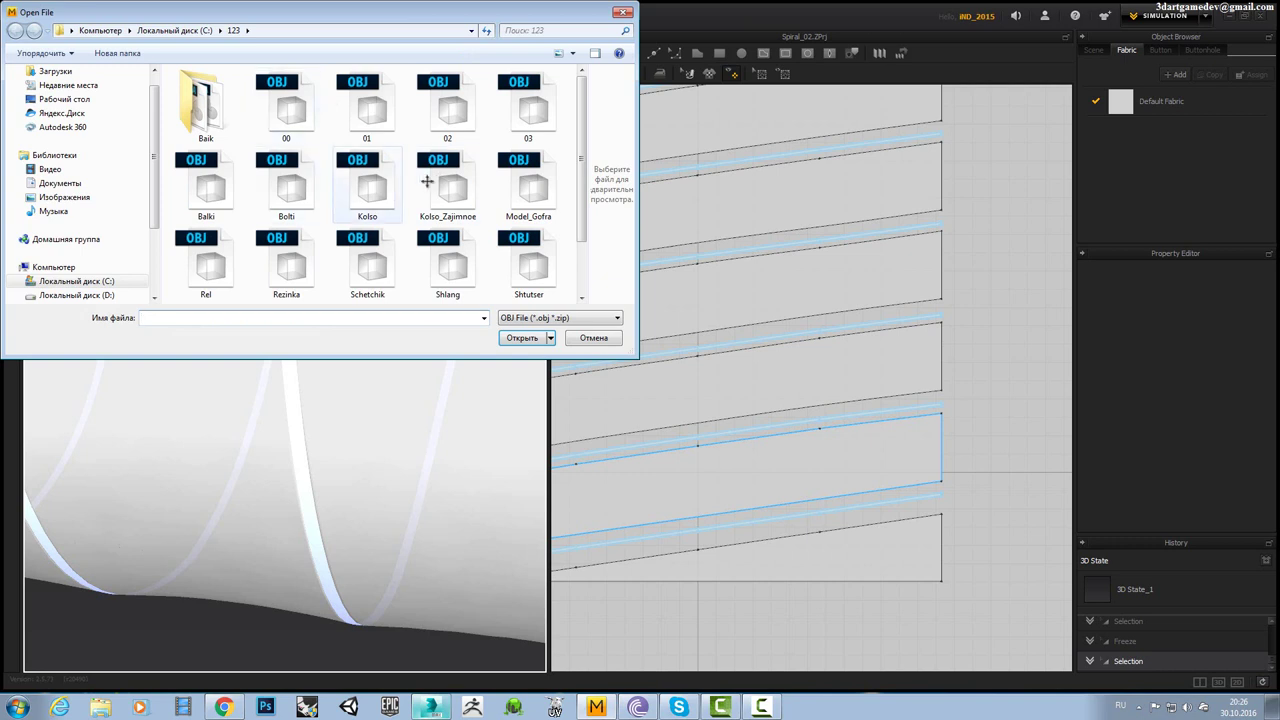
double_click(524, 111)
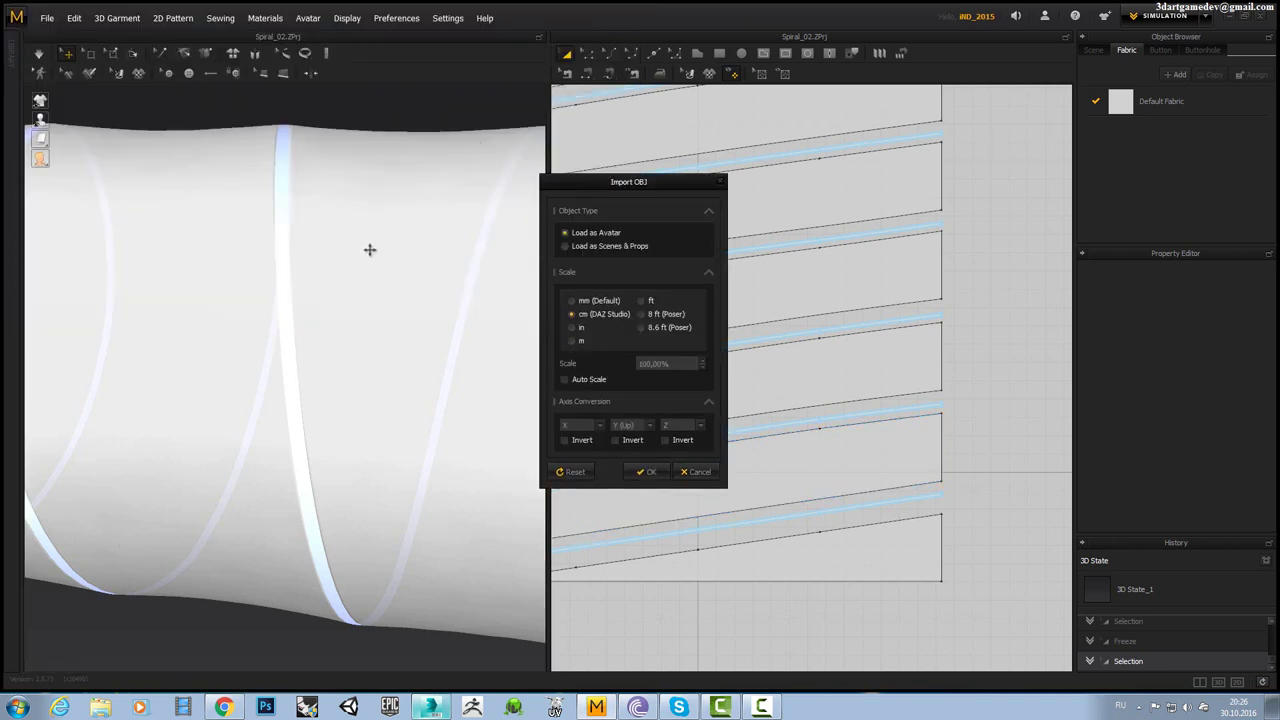
click(646, 471)
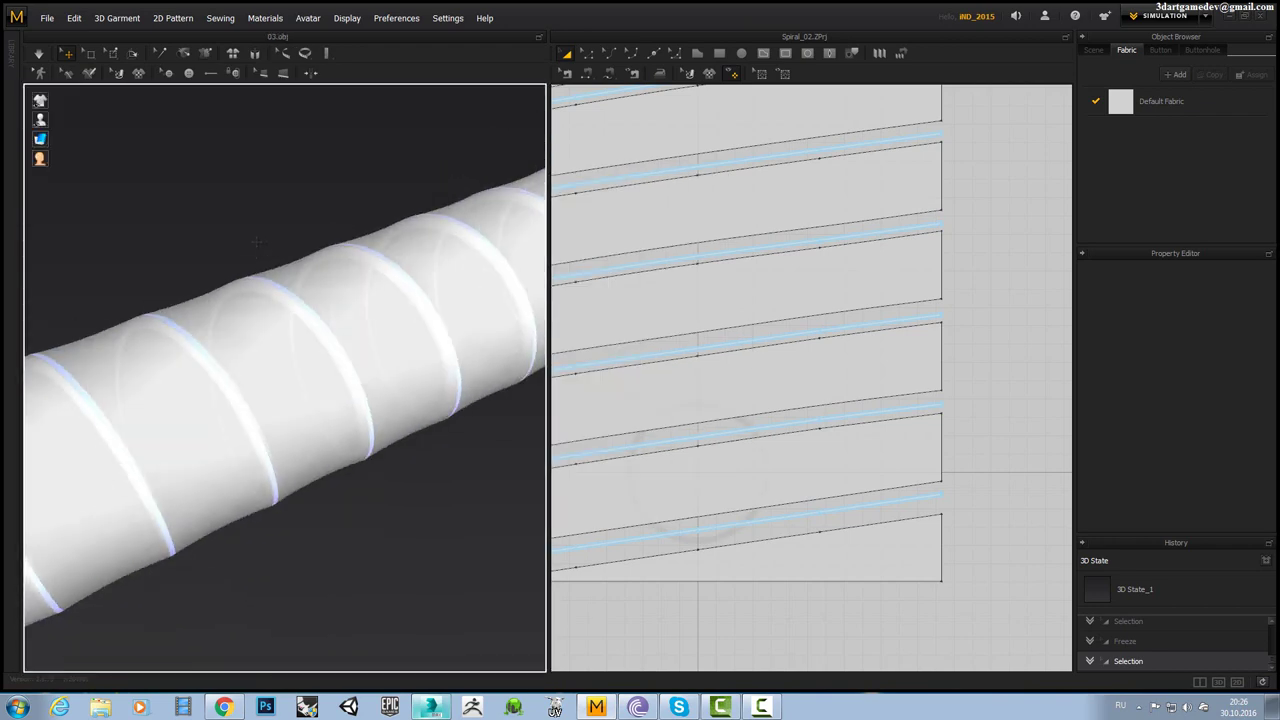
scroll(366, 366, up, 3)
scroll(323, 277, up, 3)
scroll(323, 294, up, 3)
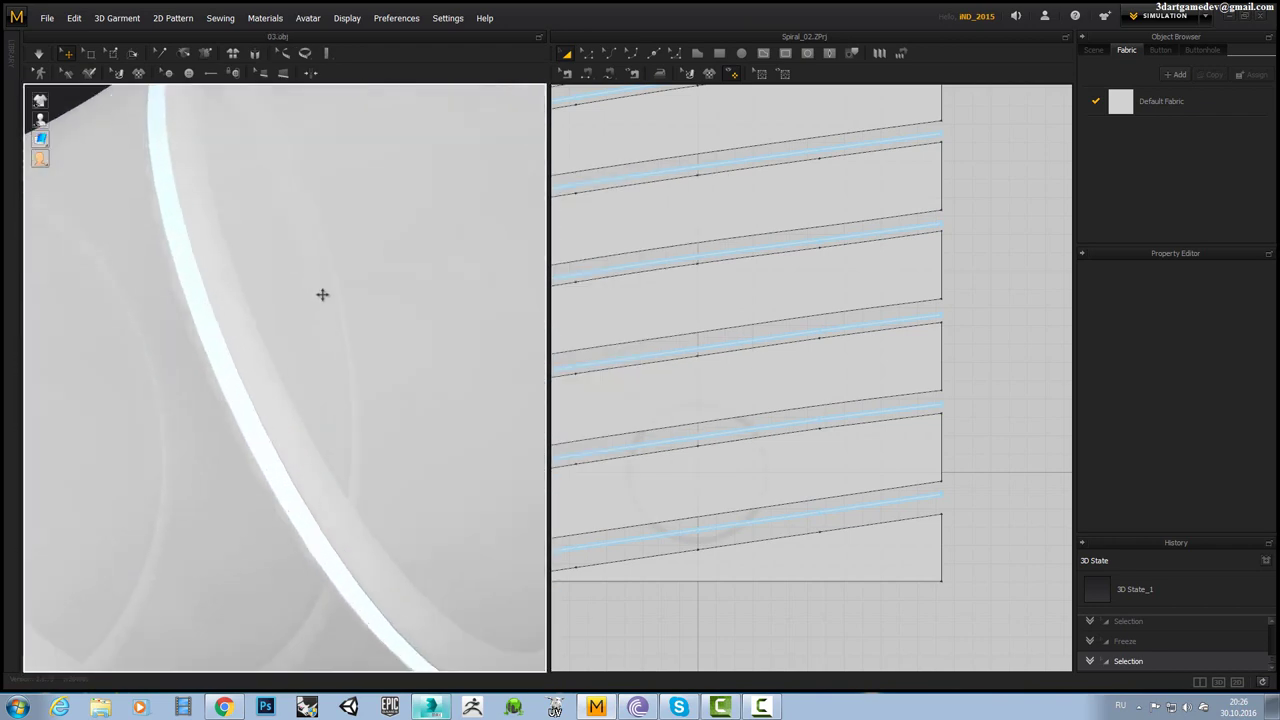
scroll(279, 301, up, 3)
mouse_move(279, 301)
right_down()
mouse_move(291, 277)
mouse_move(317, 271)
mouse_move(315, 324)
right_up()
Simulate to drape the strips over the tube, then select the Default Fabric and all patterns.
key(space)
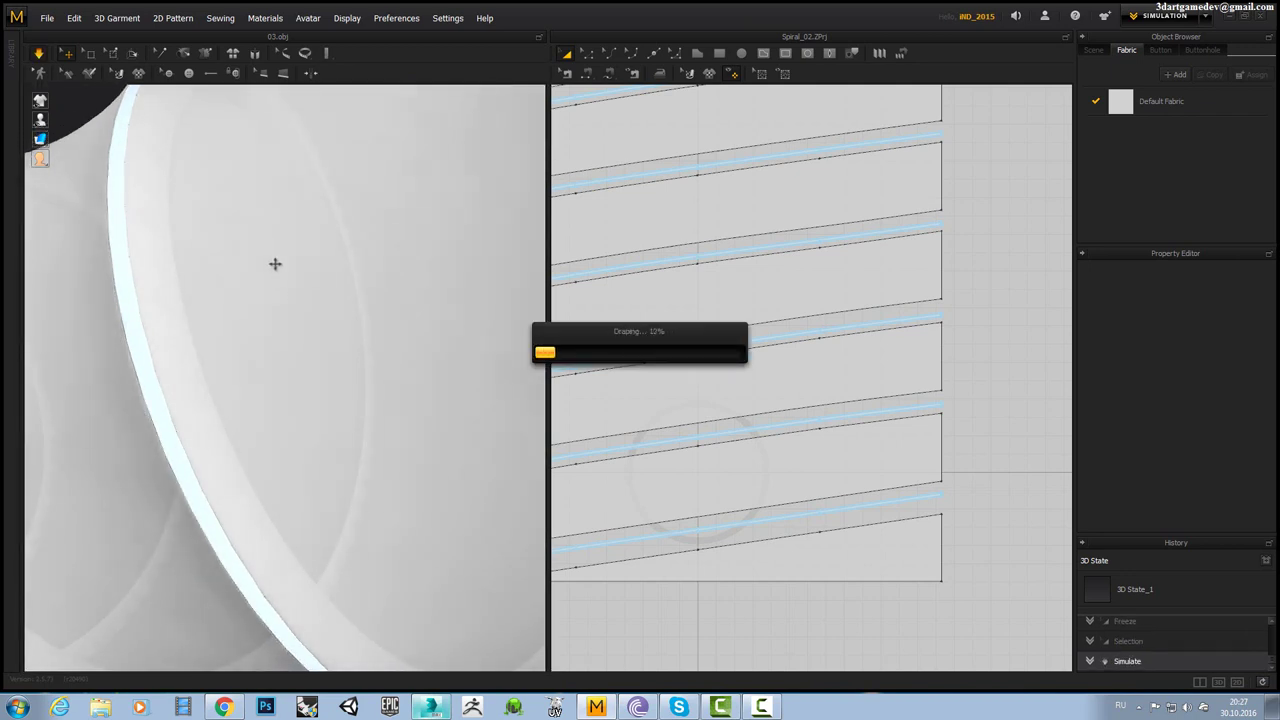
scroll(264, 297, down, 5)
mouse_move(263, 297)
right_down()
mouse_move(333, 221)
mouse_move(237, 374)
mouse_move(271, 337)
right_up()
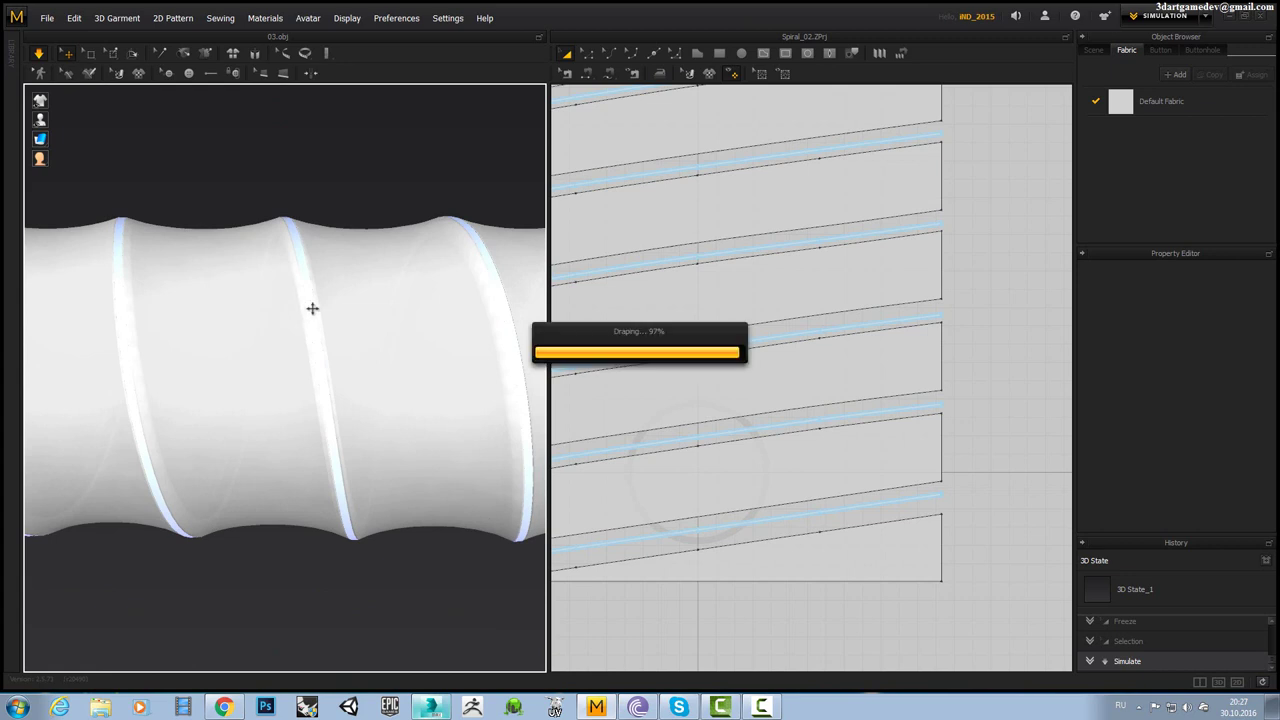
scroll(329, 300, up, 5)
right_drag(337, 283, 311, 323)
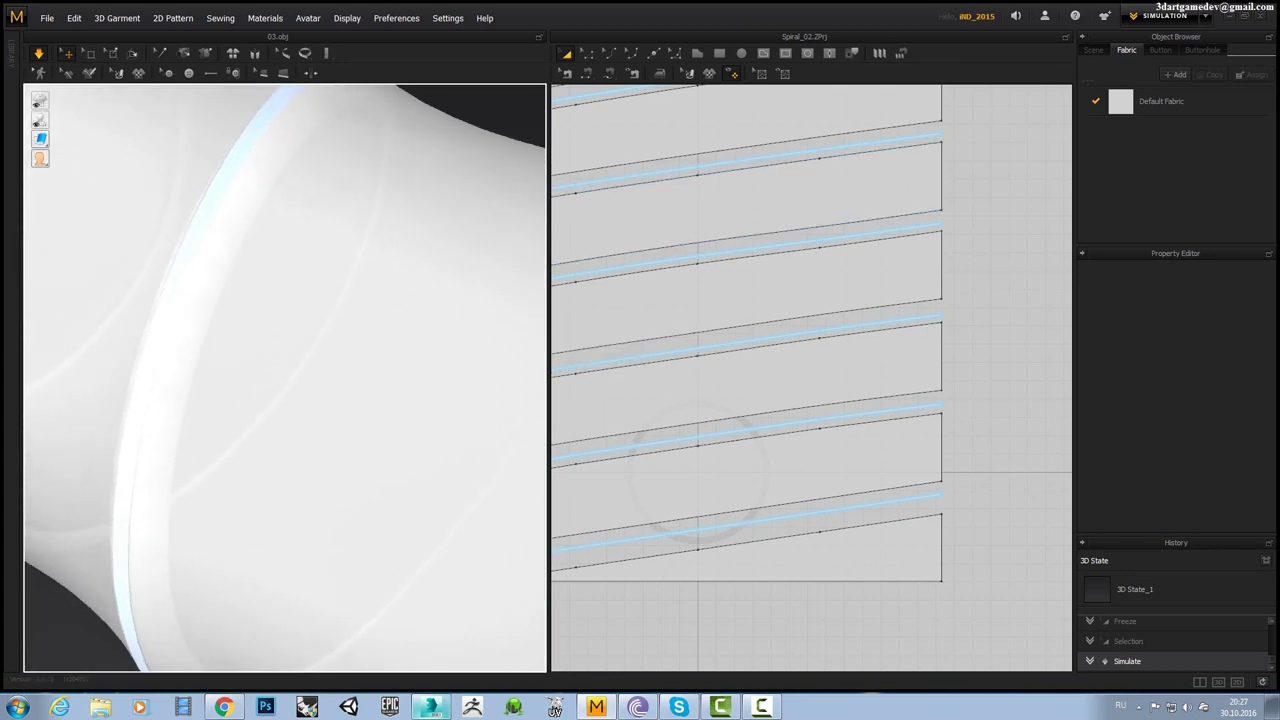
click(1160, 101)
key(ctrl+a)
Raise the fabric opacity to 100 and orbit around the draped tube.
drag(1245, 492, 1252, 492)
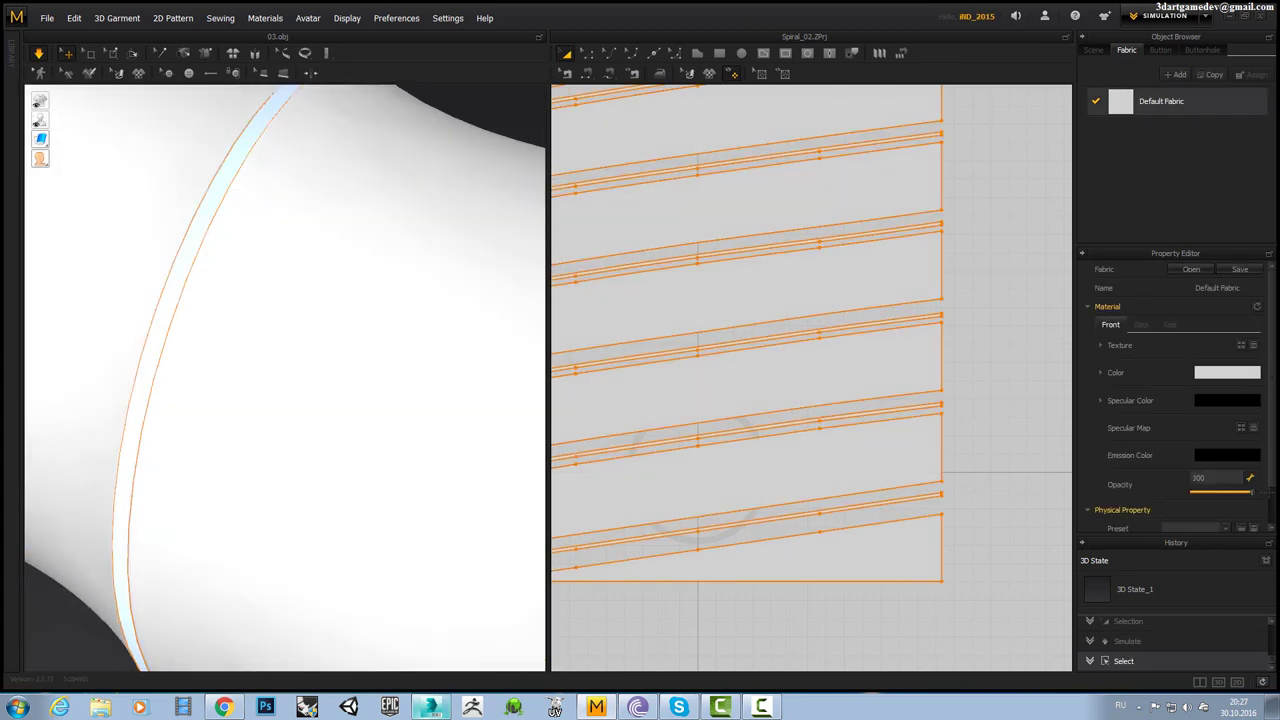
scroll(414, 294, down, 3)
scroll(391, 283, down, 3)
mouse_move(391, 283)
right_down()
mouse_move(235, 238)
mouse_move(150, 235)
mouse_move(260, 363)
mouse_move(149, 317)
right_up()
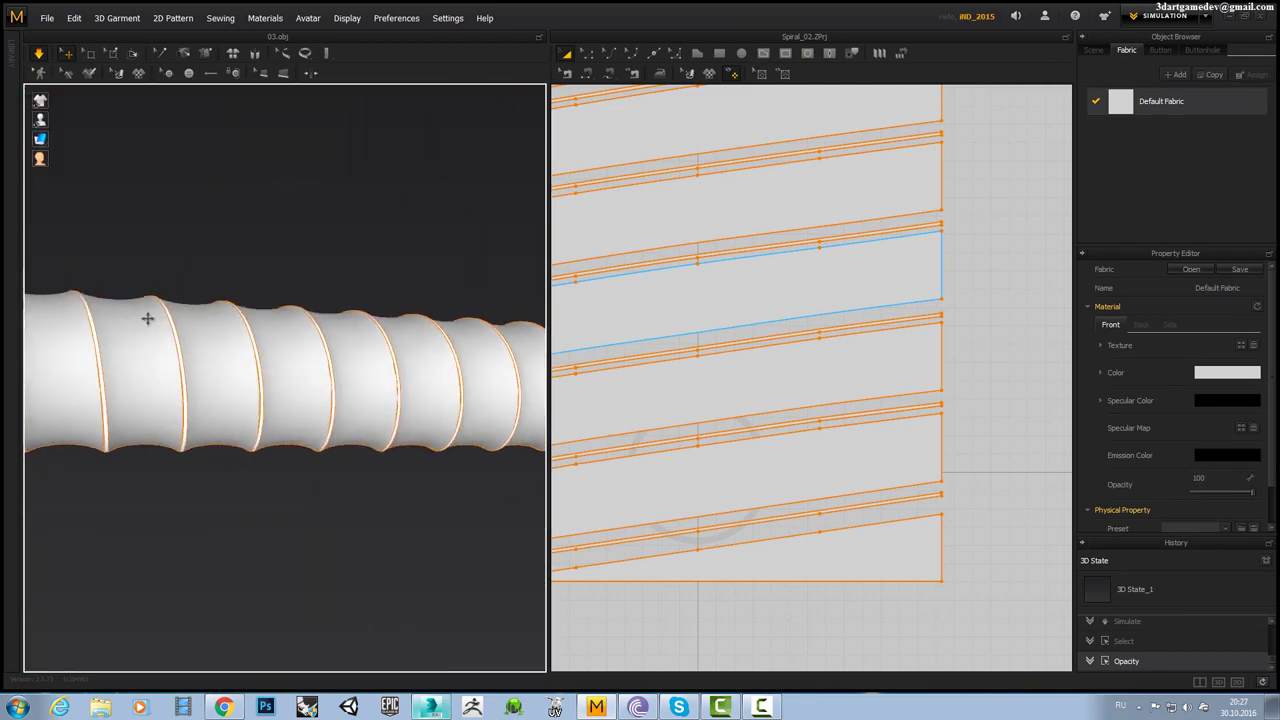
scroll(252, 326, up, 3)
mouse_move(252, 326)
right_down()
mouse_move(363, 383)
mouse_move(322, 276)
mouse_move(406, 286)
mouse_move(340, 311)
right_up()
scroll(340, 311, up, 3)
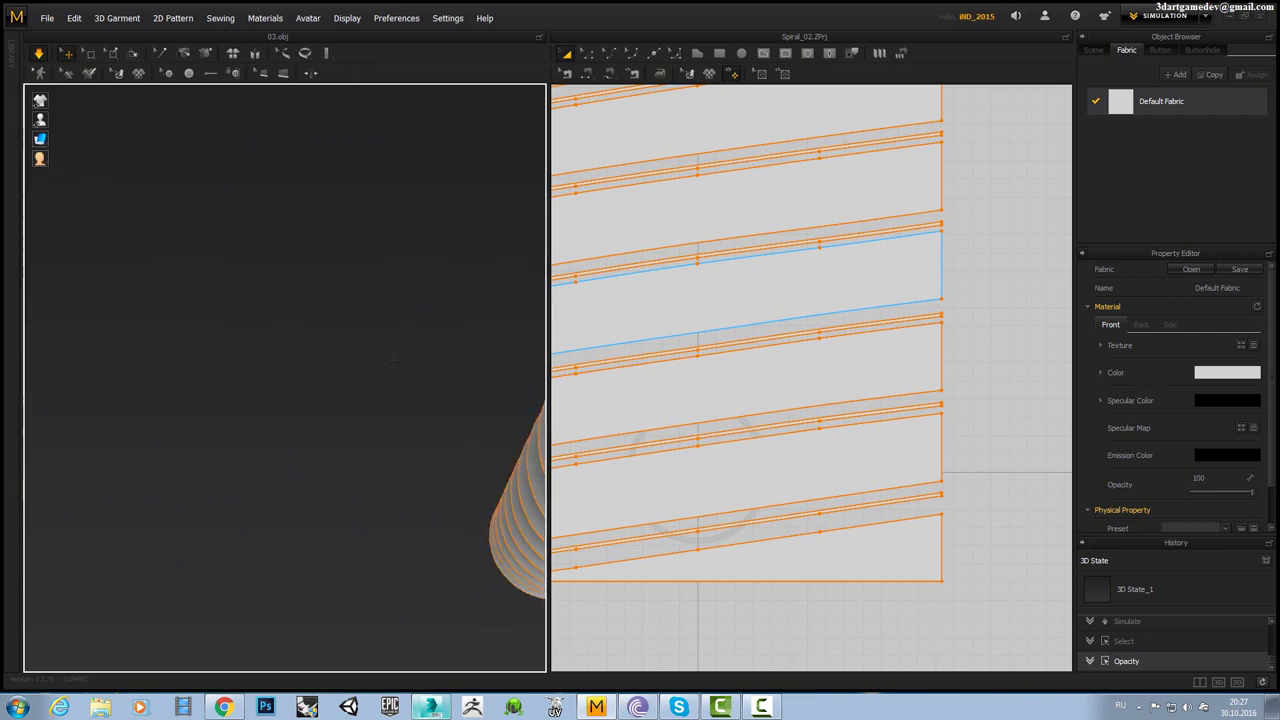
scroll(375, 368, up, 3)
scroll(378, 366, up, 3)
scroll(384, 365, down, 5)
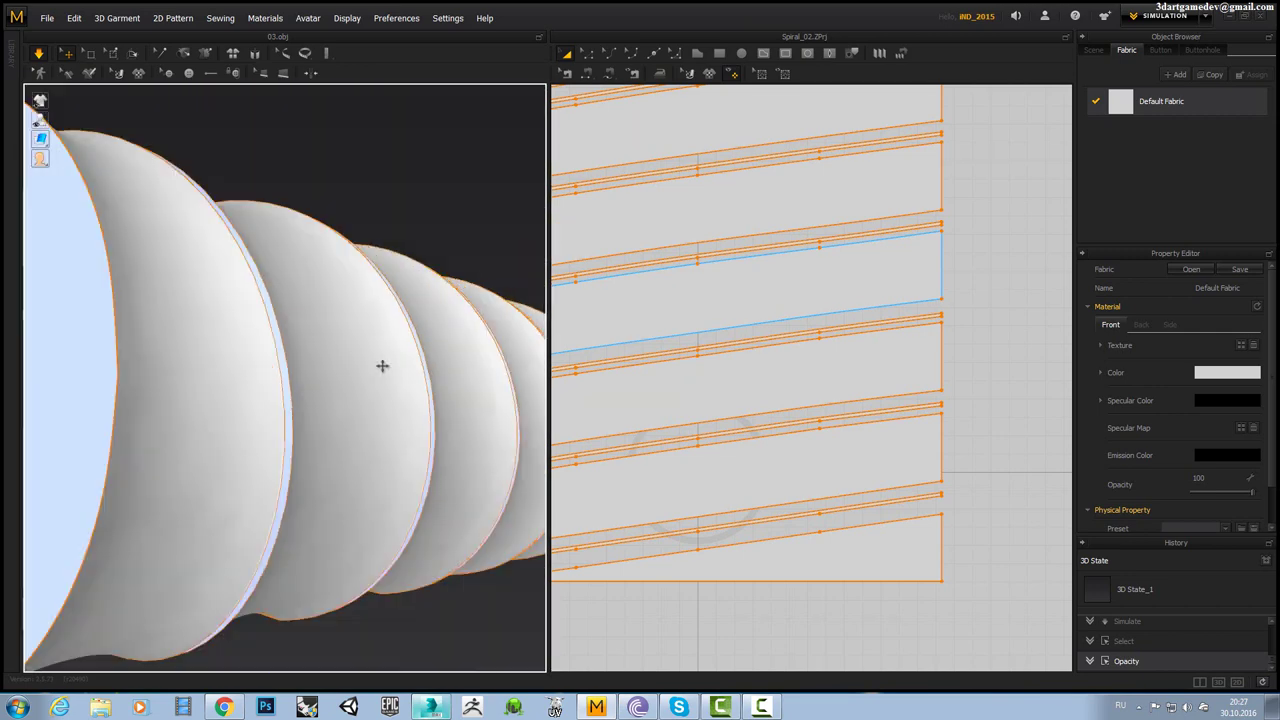
mouse_move(383, 363)
right_down()
mouse_move(285, 370)
mouse_move(394, 369)
mouse_move(349, 343)
mouse_move(237, 354)
mouse_move(357, 360)
mouse_move(177, 357)
mouse_move(186, 443)
mouse_move(311, 400)
right_up()
scroll(420, 360, down, 3)
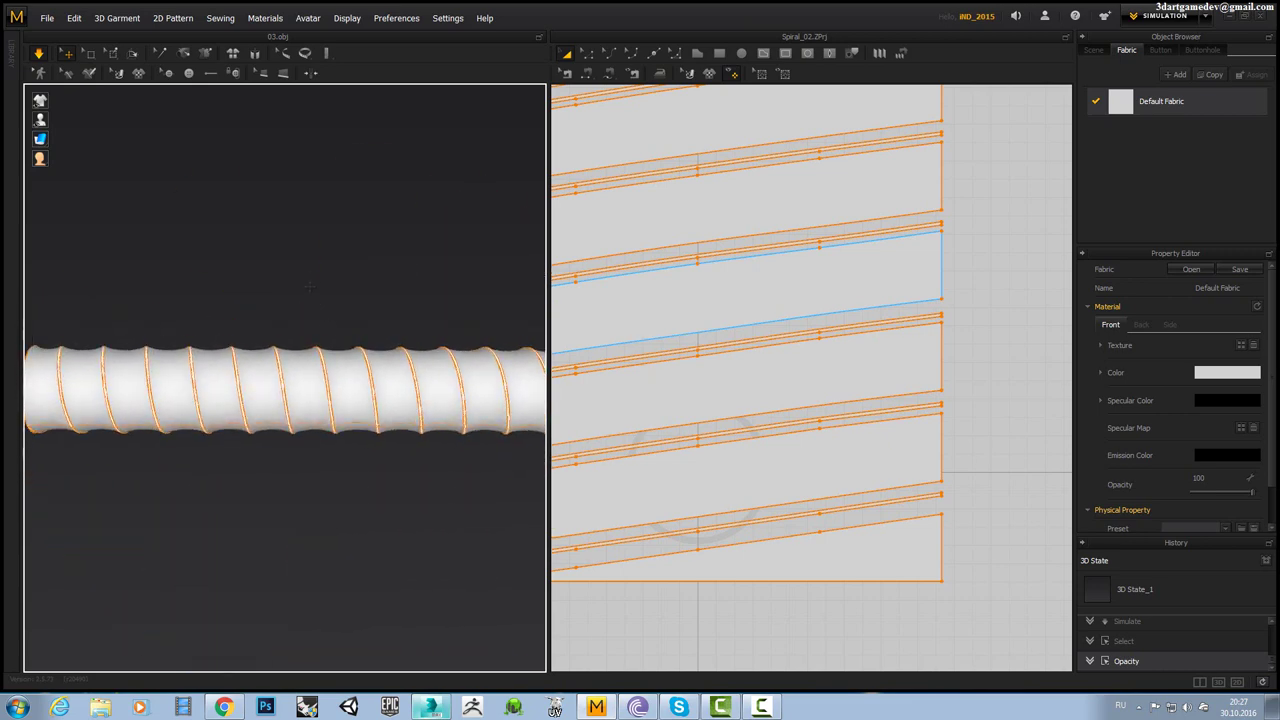
scroll(374, 368, up, 2)
scroll(380, 363, up, 2)
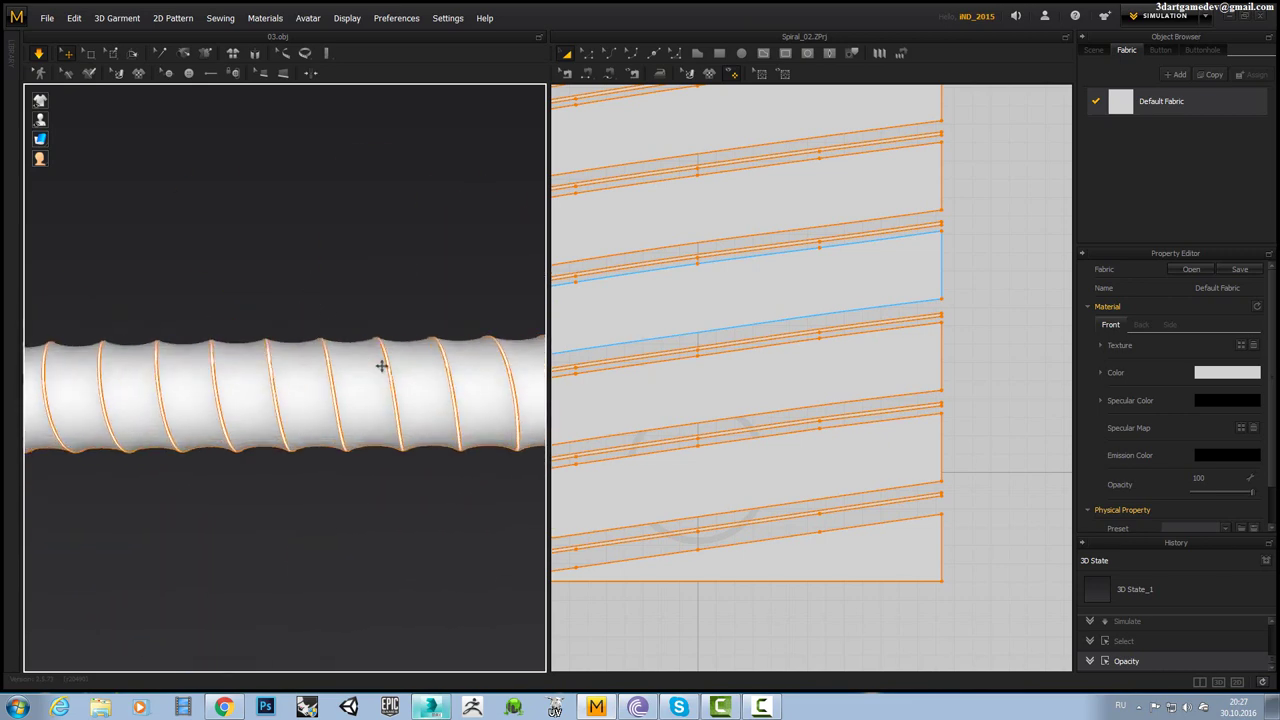
scroll(379, 395, up, 2)
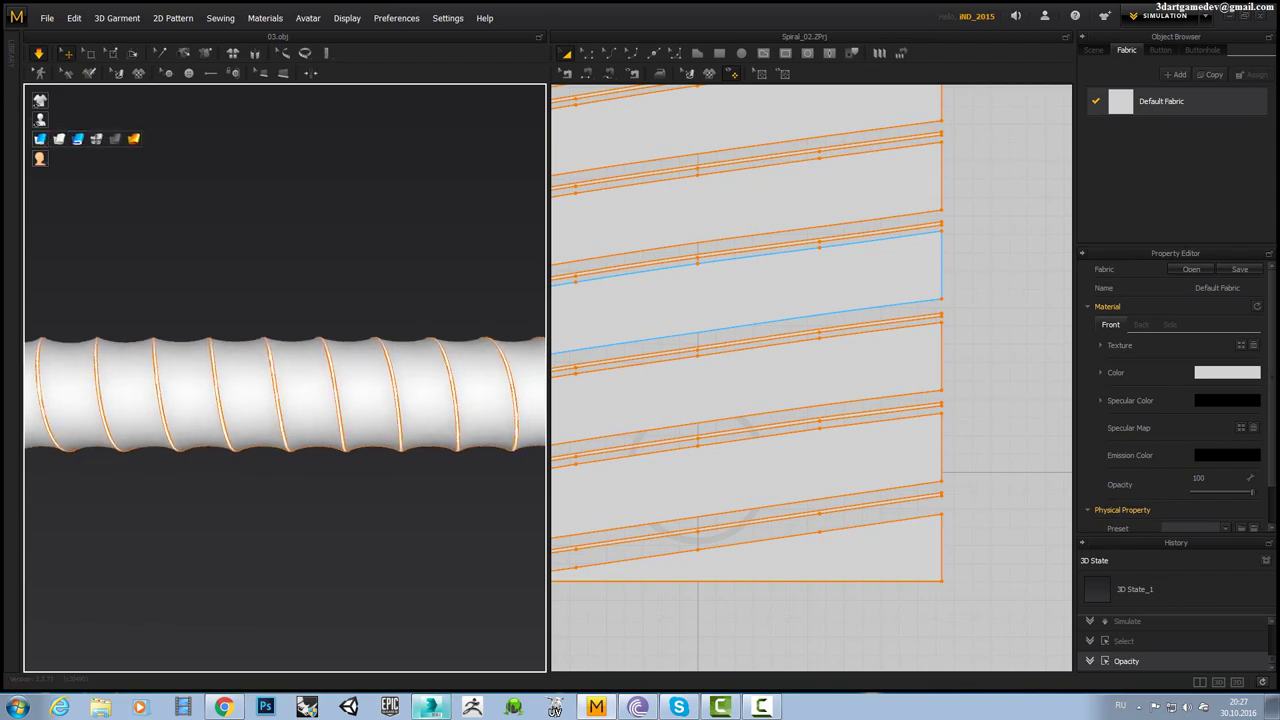
Show the draped cloth as a triangle-mesh wireframe and inspect the spiral rings.
click(96, 138)
scroll(364, 398, up, 1)
scroll(364, 398, up, 2)
scroll(364, 398, up, 2)
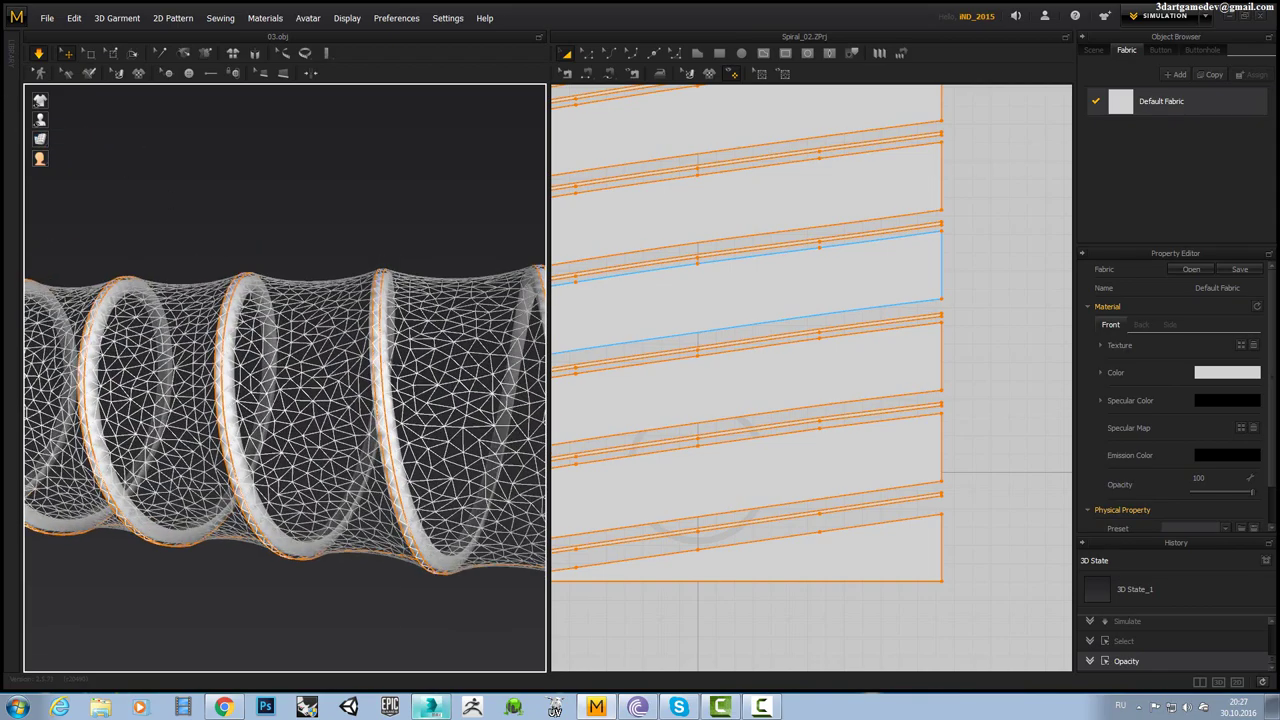
scroll(286, 400, up, 2)
scroll(286, 400, down, 2)
right_drag(286, 400, 300, 420)
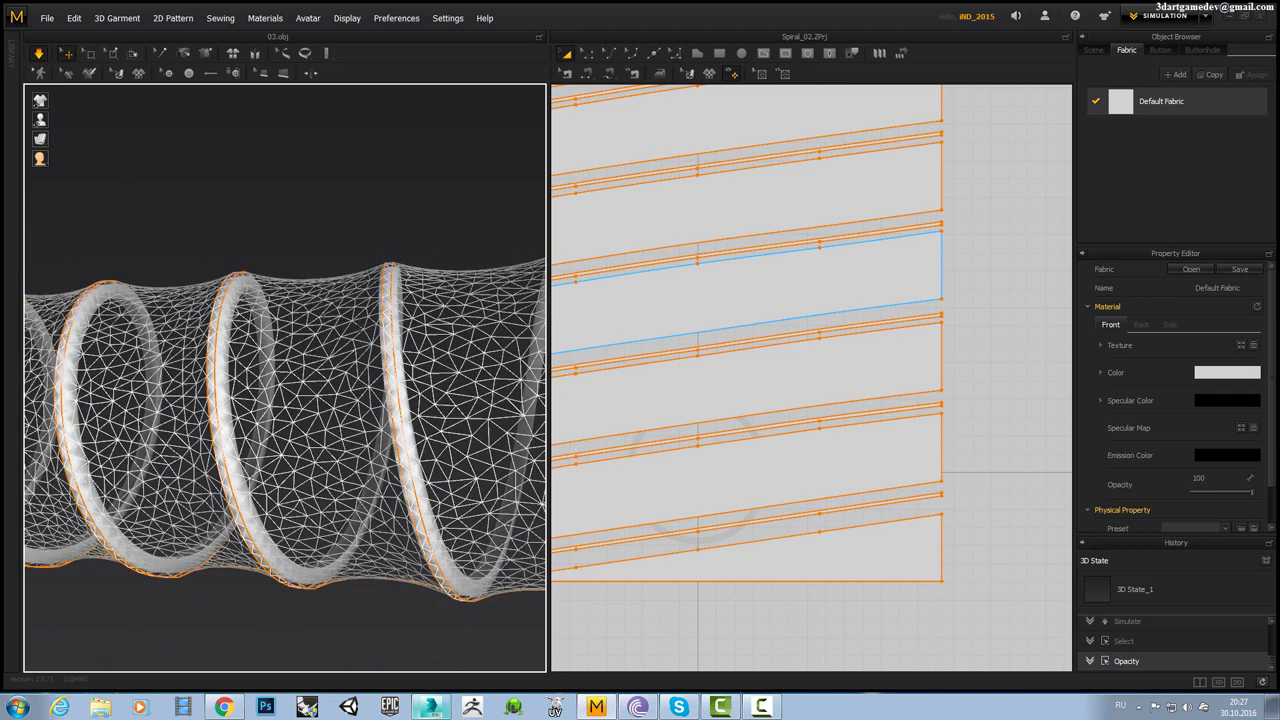
scroll(990, 230, down, 2)
scroll(989, 234, down, 4)
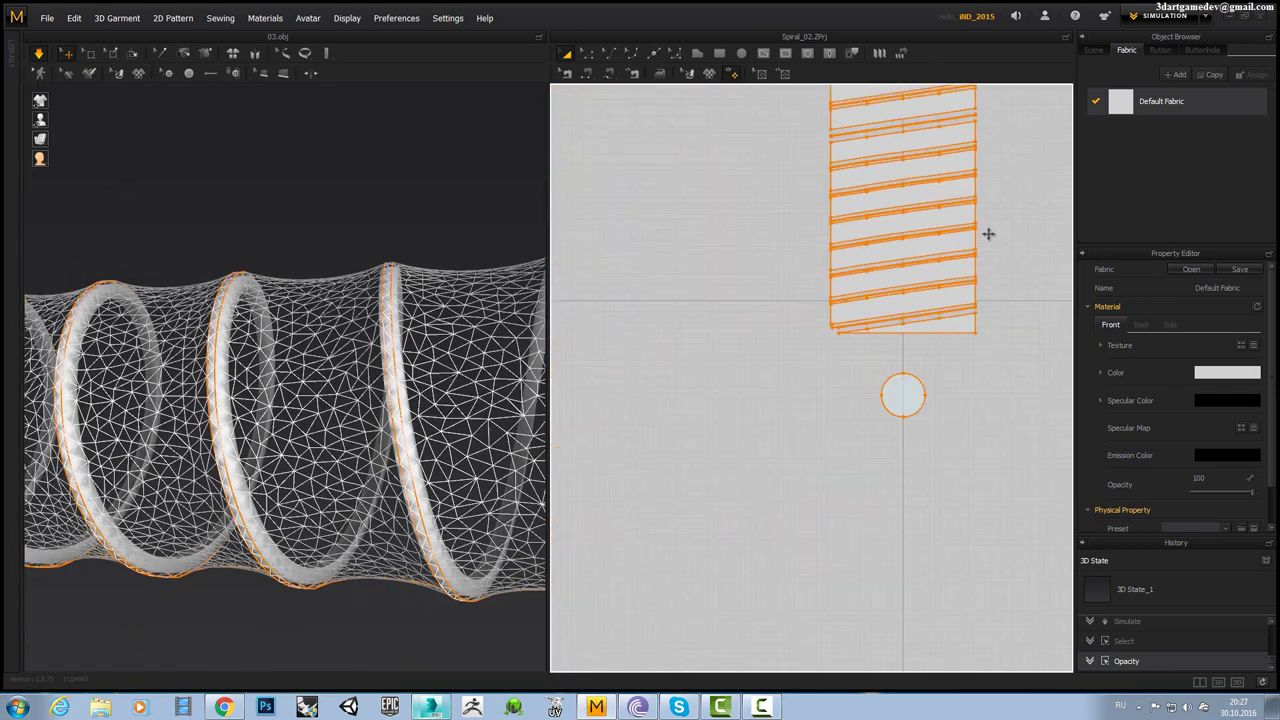
scroll(989, 200, down, 2)
Select the whole spiral strip pattern and set its Particle Distance to 15.
right_drag(989, 194, 894, 327)
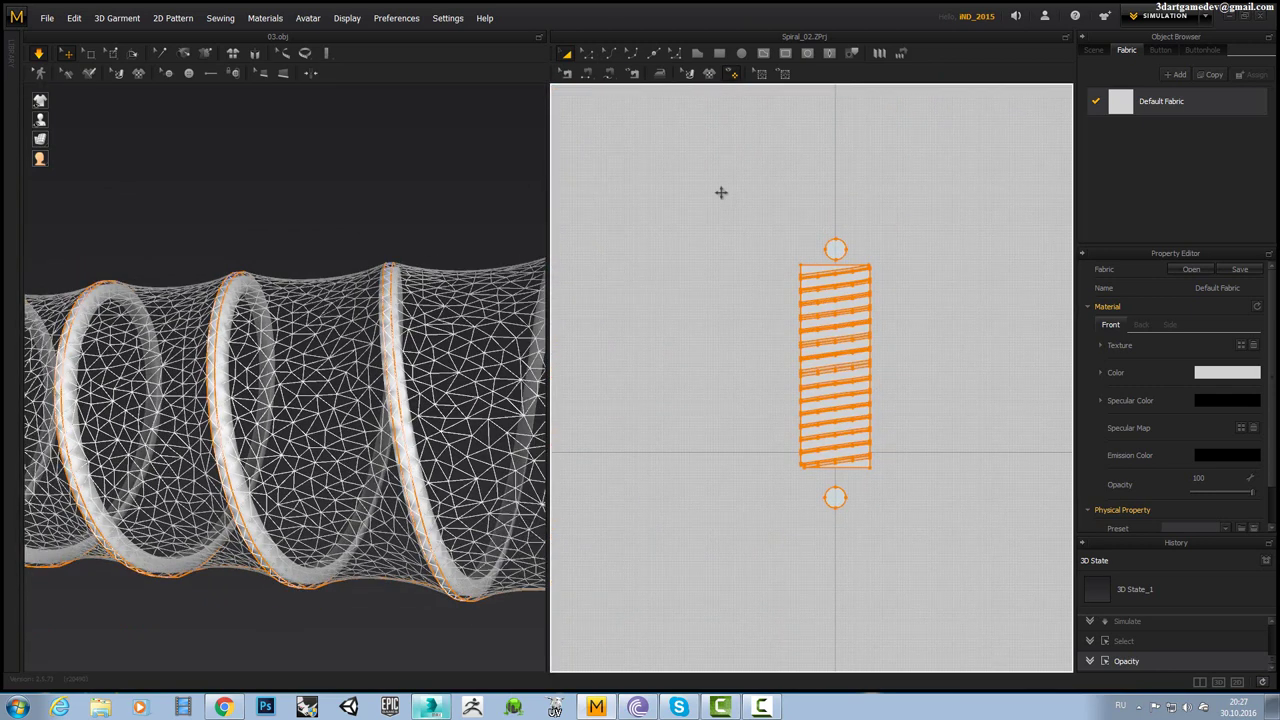
click(788, 265)
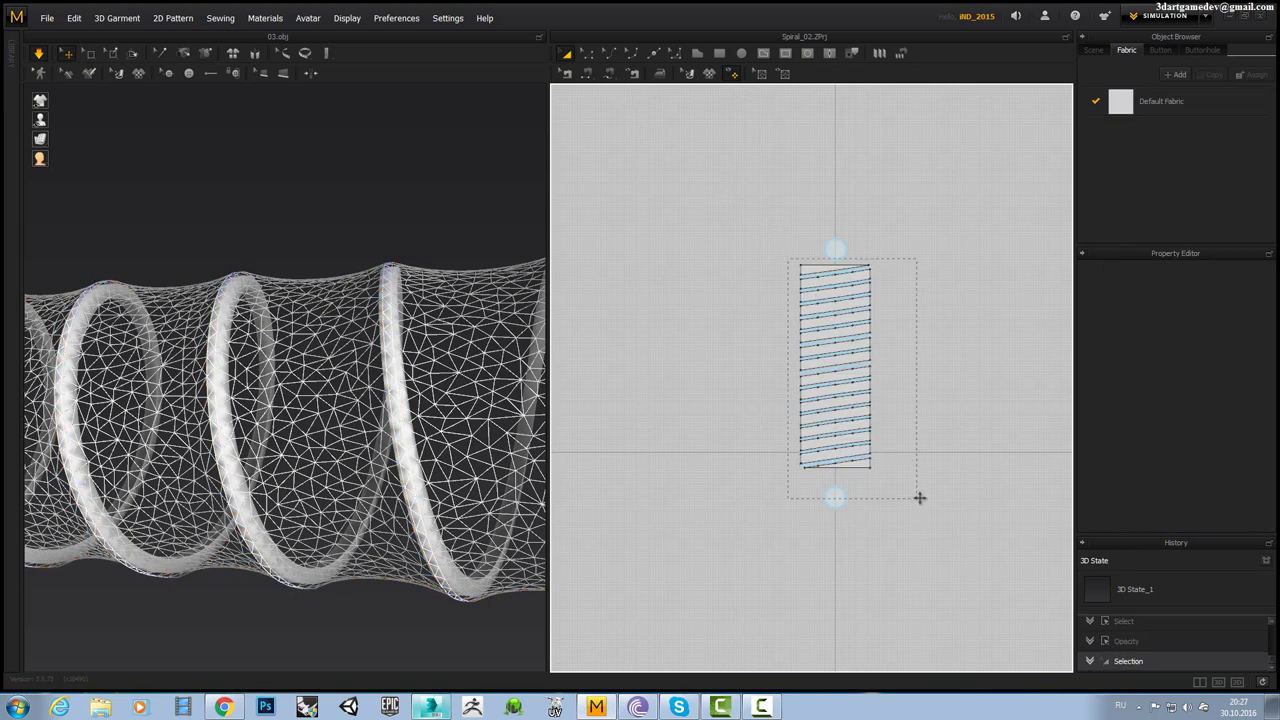
drag(926, 471, 916, 297)
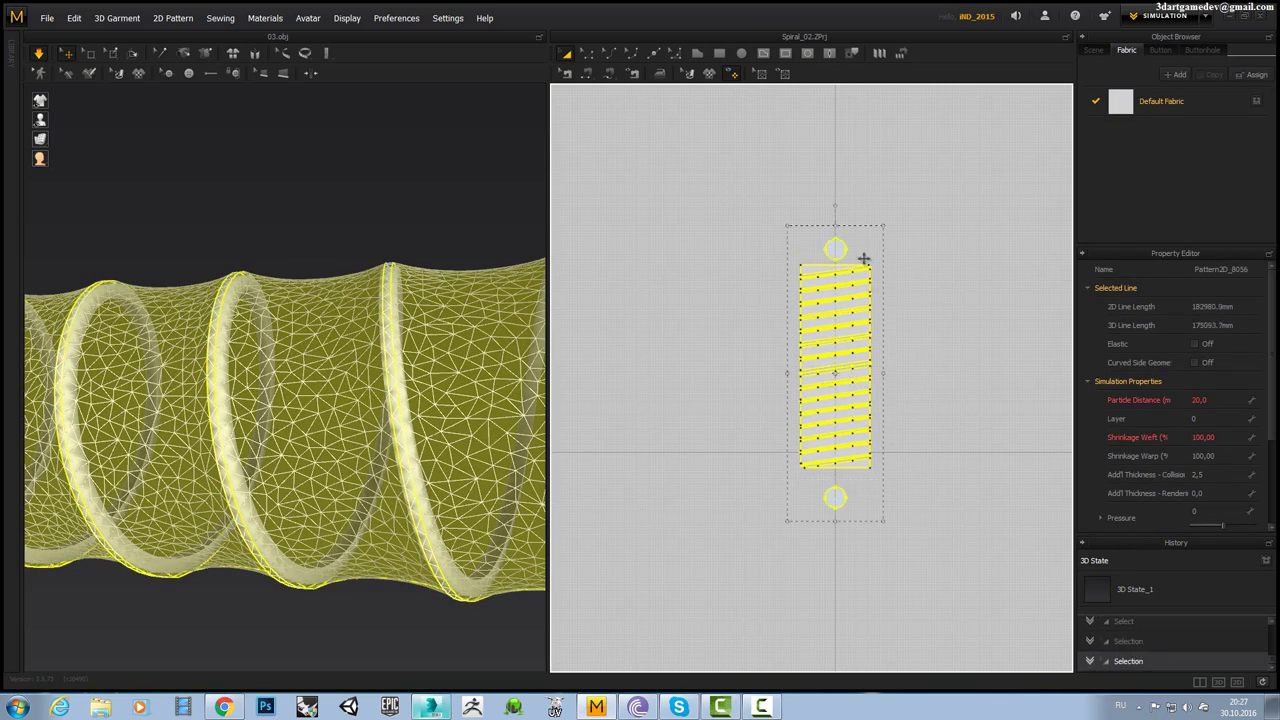
click(1200, 399)
text(15)
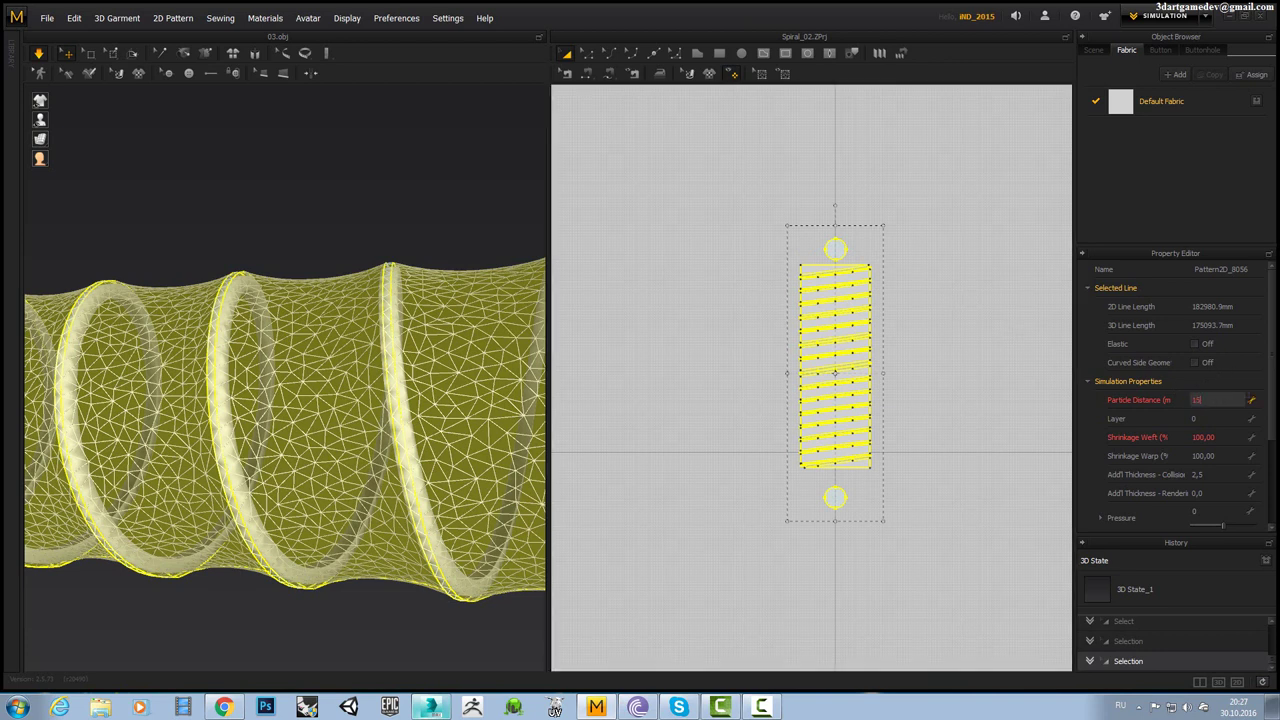
key(Return)
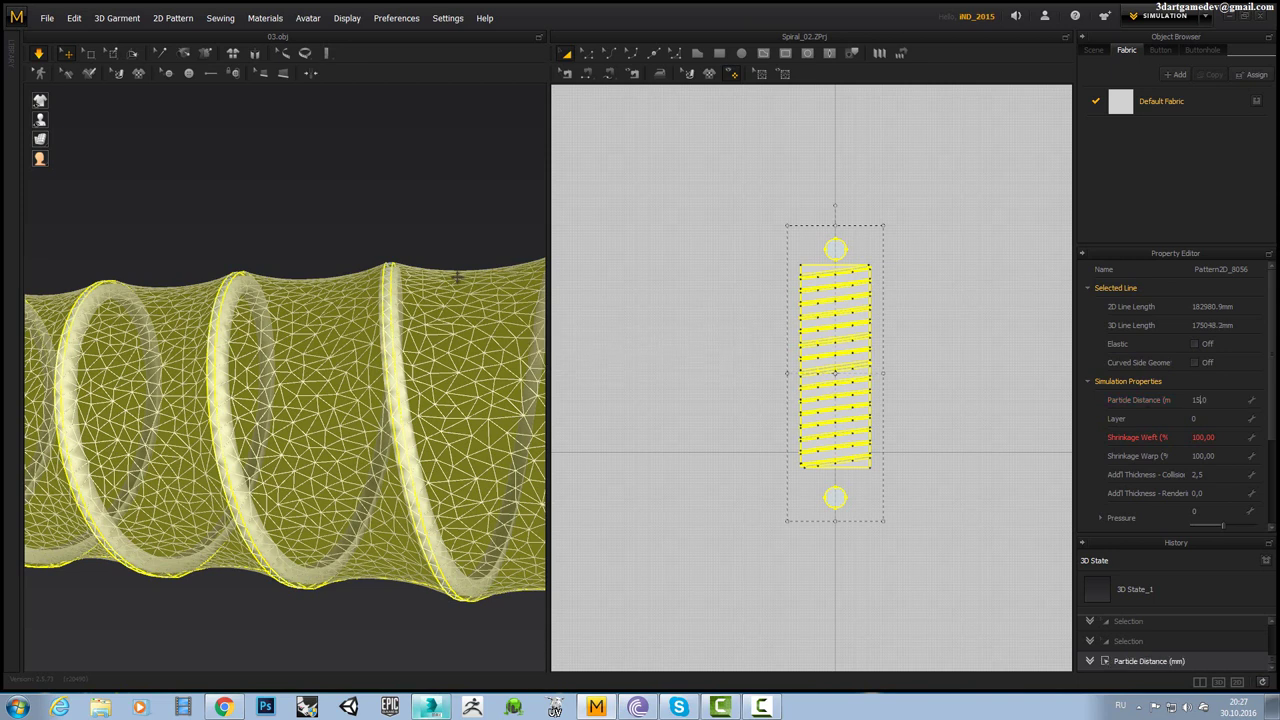
Switch the 3D view to shaded display and re-simulate the tube.
mouse_move(459, 234)
right_down()
mouse_move(423, 266)
mouse_move(437, 277)
mouse_move(484, 251)
mouse_move(435, 181)
right_up()
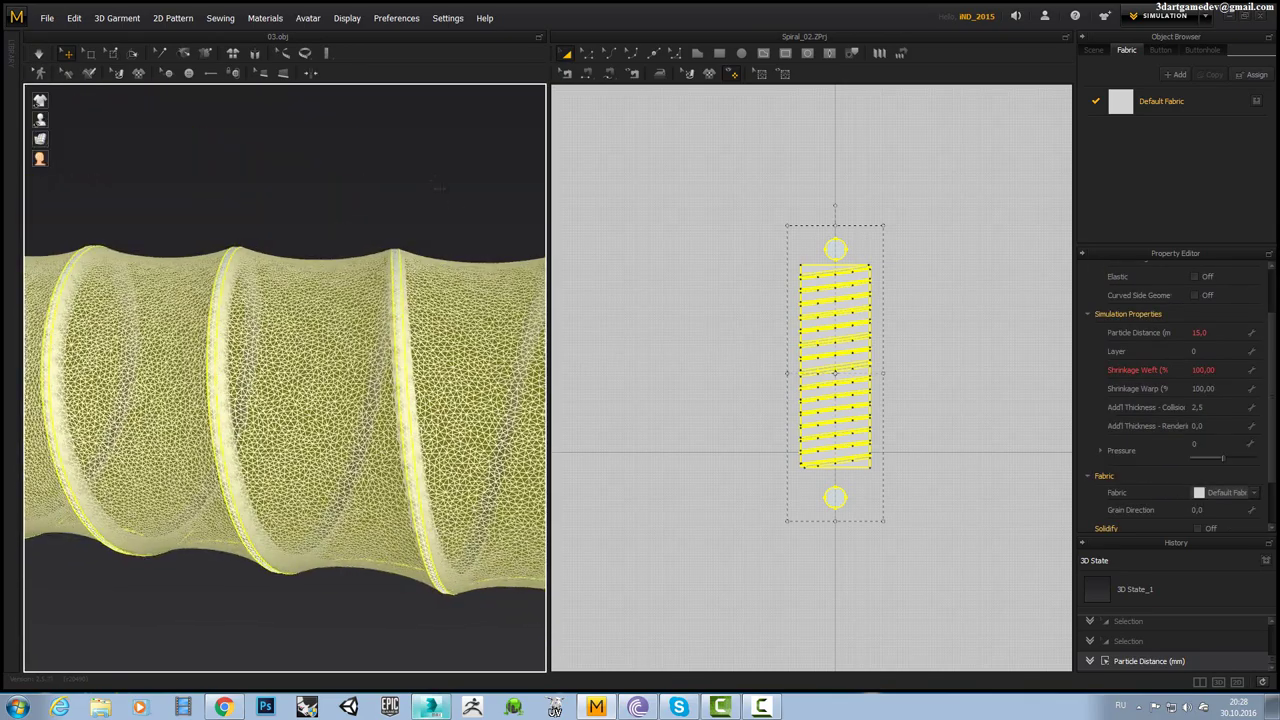
click(438, 187)
scroll(380, 297, up, 2)
scroll(380, 297, up, 2)
scroll(382, 257, up, 3)
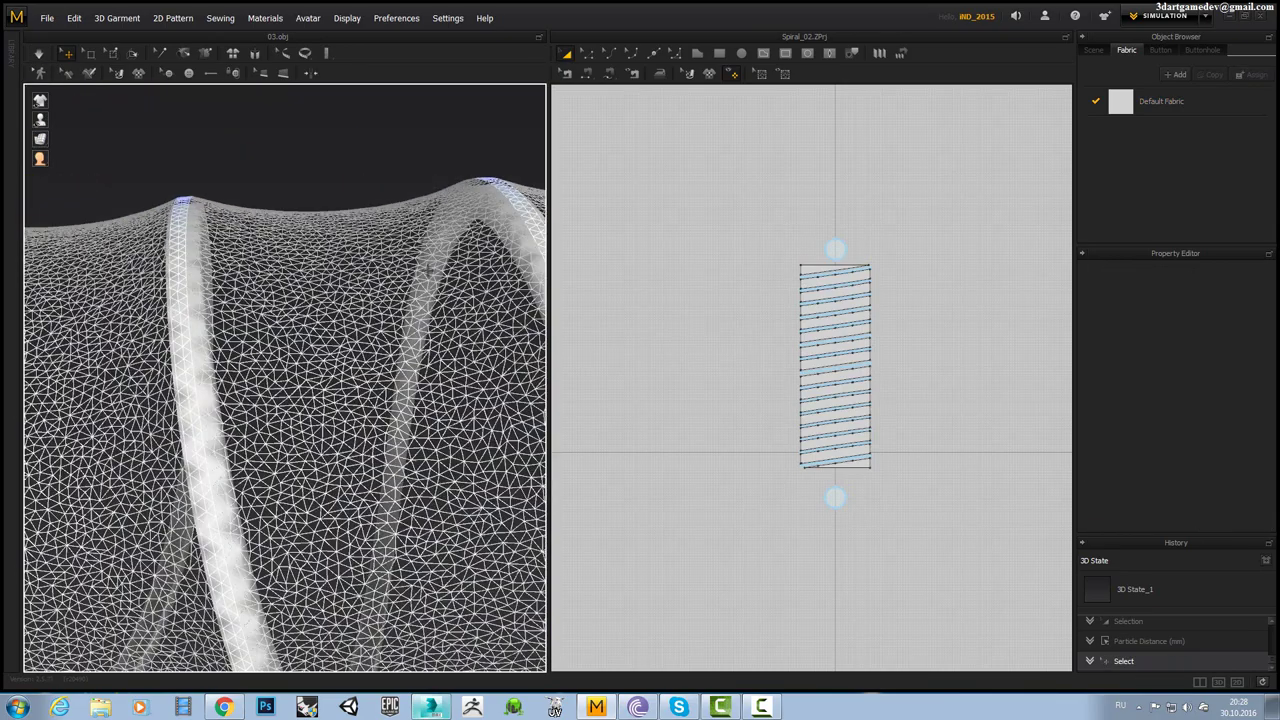
scroll(429, 265, down, 3)
right_drag(429, 265, 57, 138)
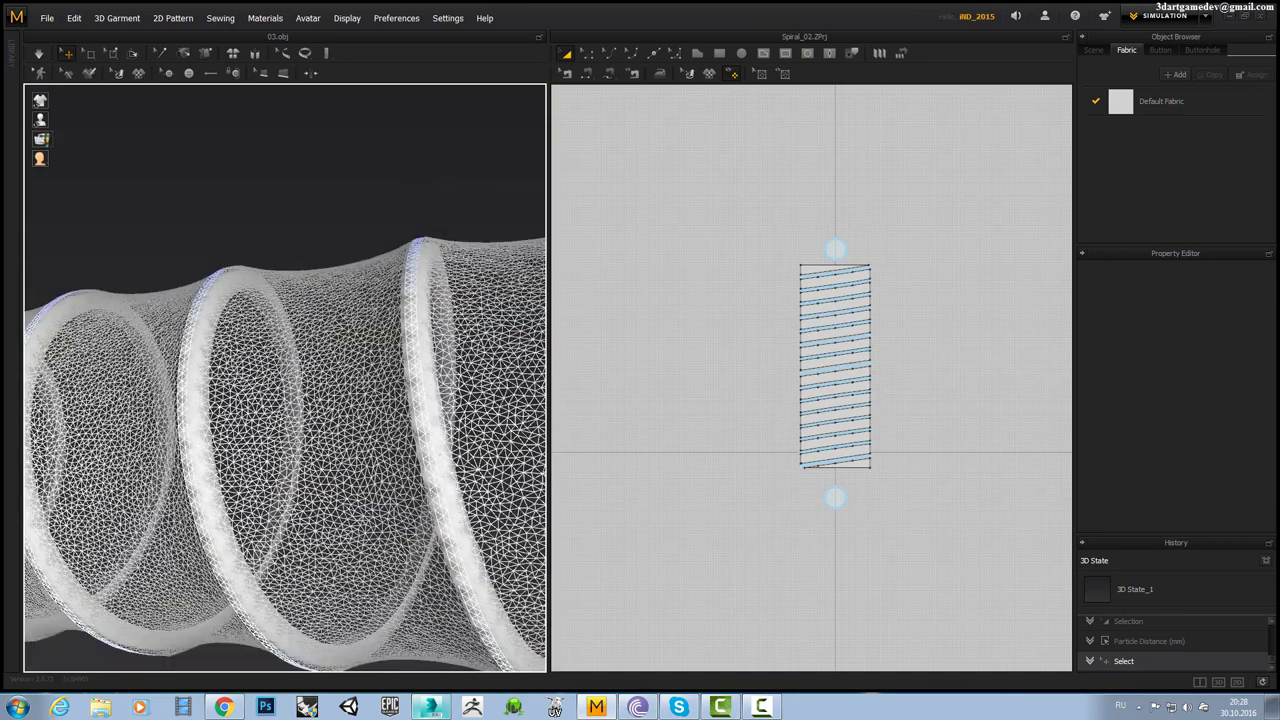
click(58, 138)
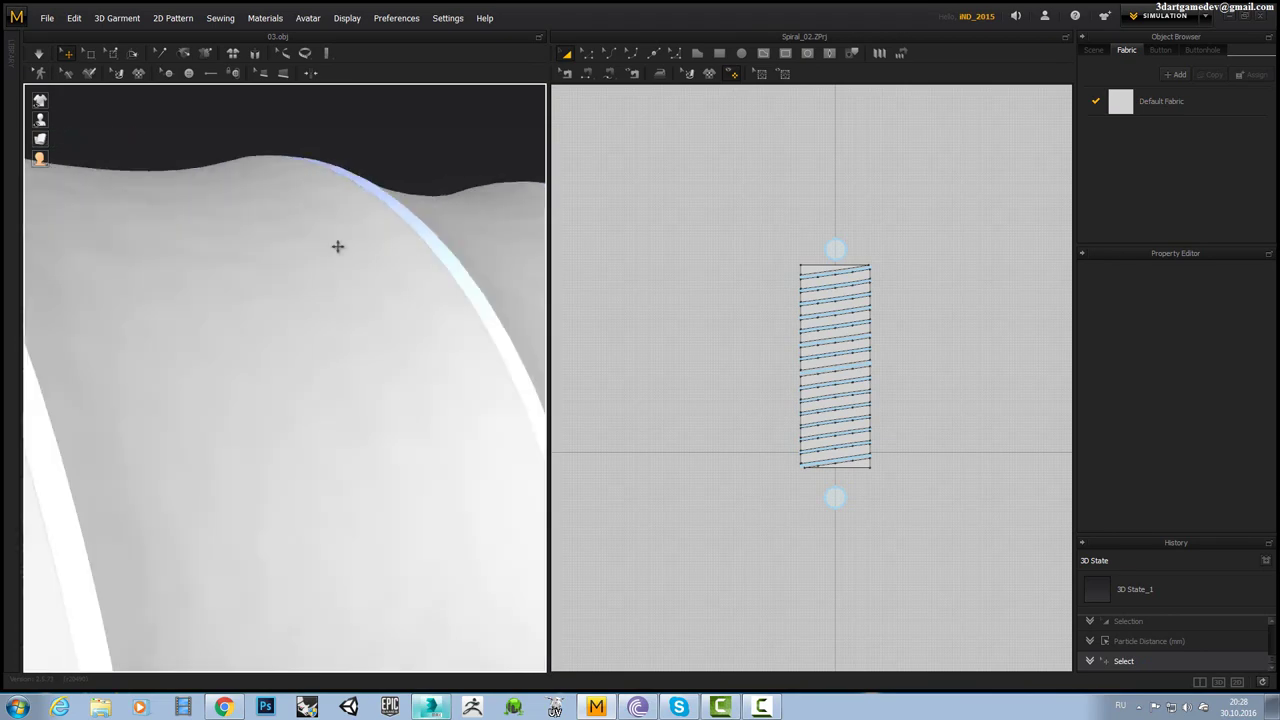
scroll(337, 260, down, 3)
scroll(337, 309, down, 2)
mouse_move(337, 309)
right_down()
mouse_move(256, 349)
mouse_move(274, 334)
right_up()
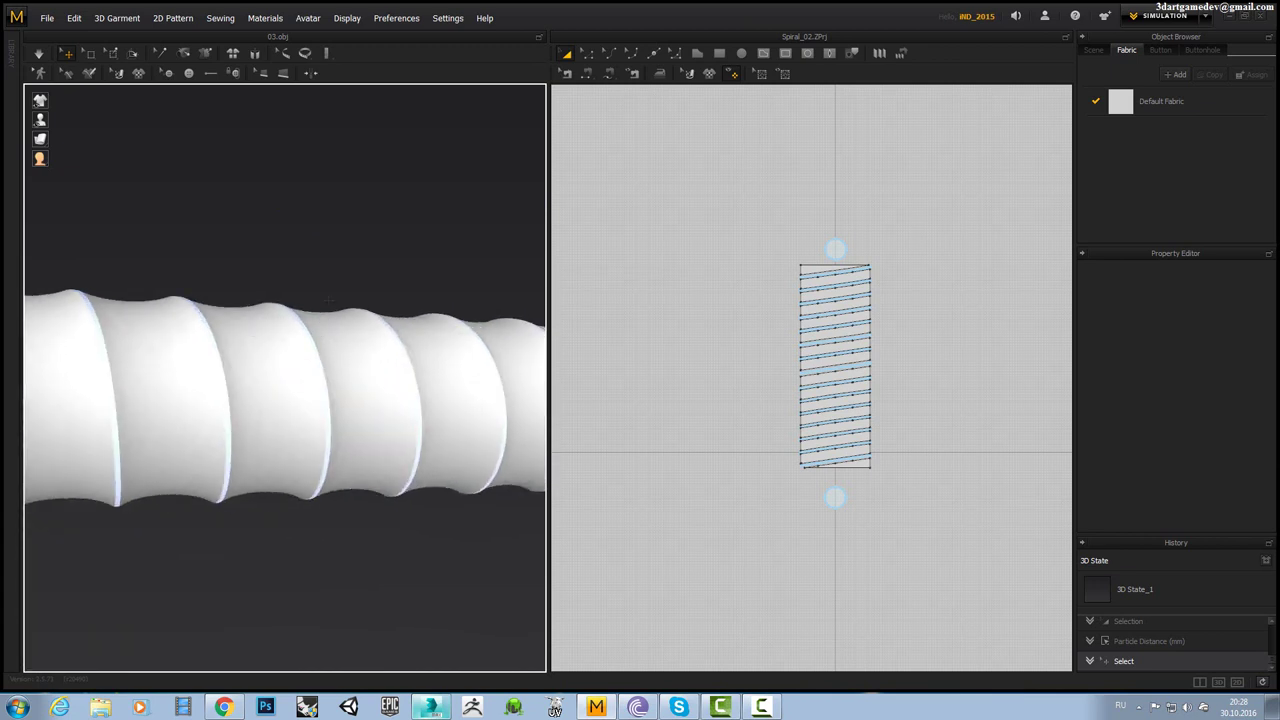
key(space)
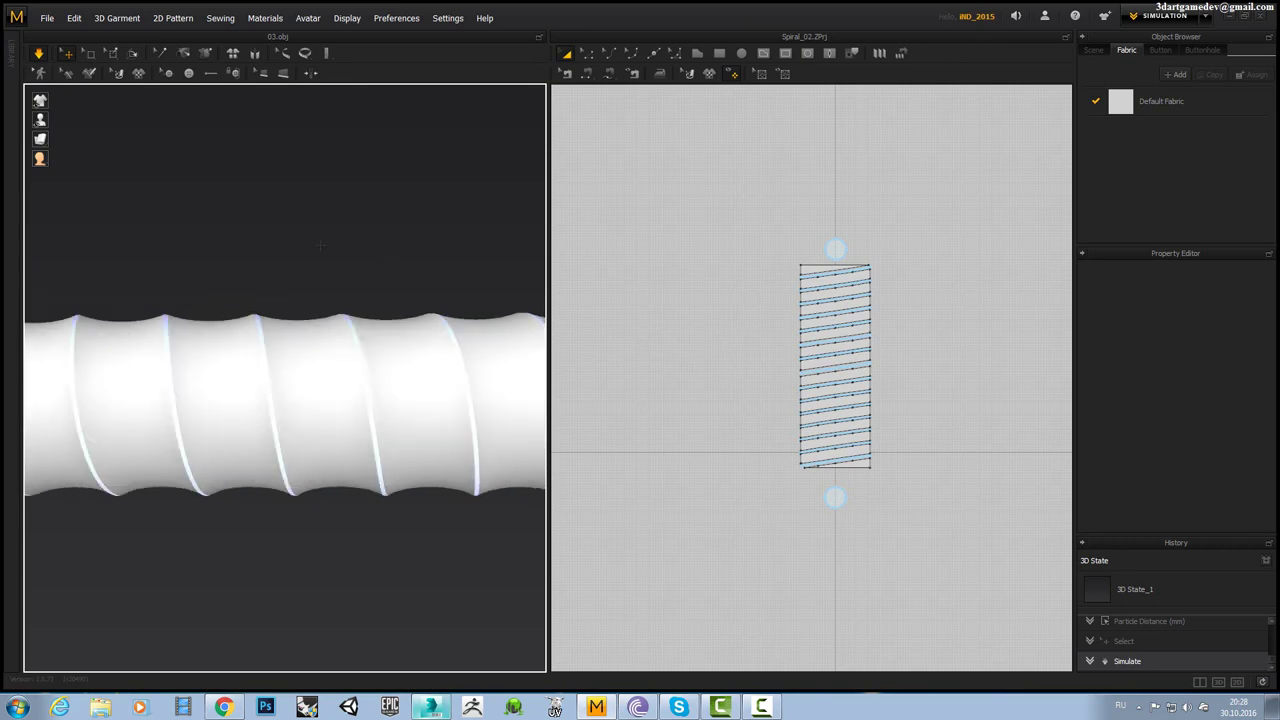
Select the top five strips of the spiral pattern in the 2D window.
mouse_move(391, 248)
right_down()
mouse_move(342, 275)
mouse_move(455, 244)
mouse_move(711, 308)
right_up()
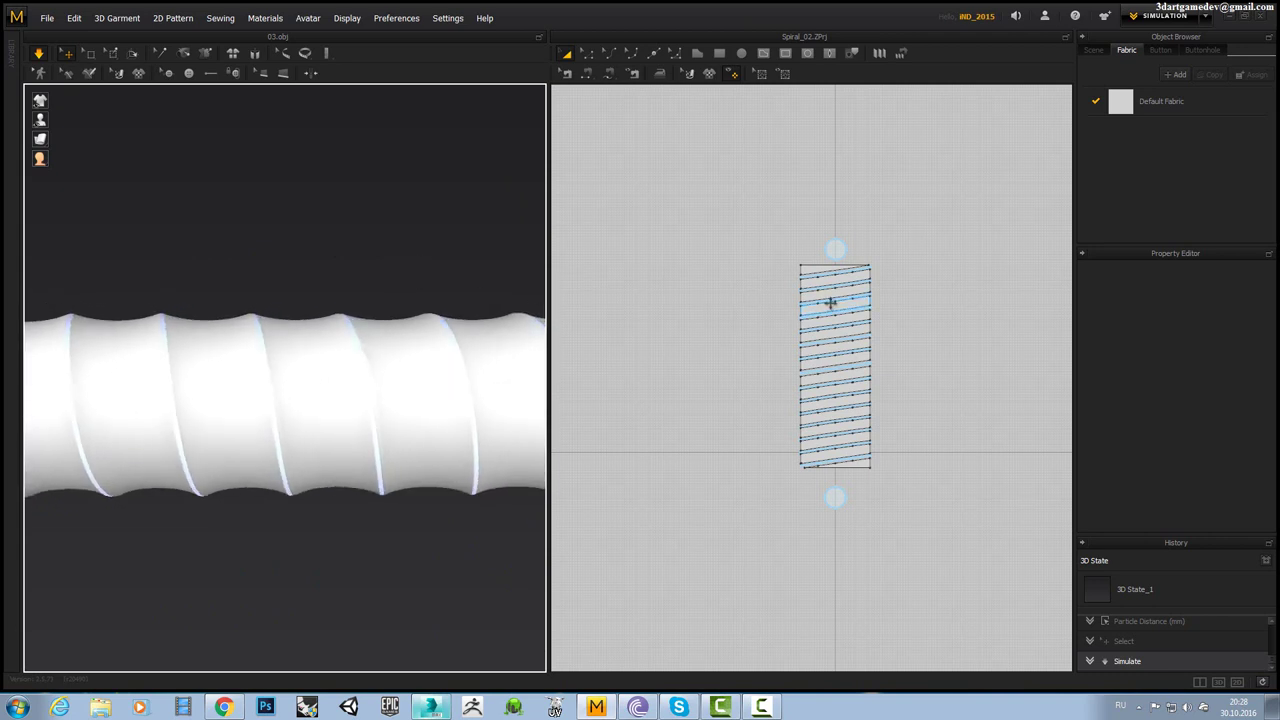
scroll(830, 301, up, 5)
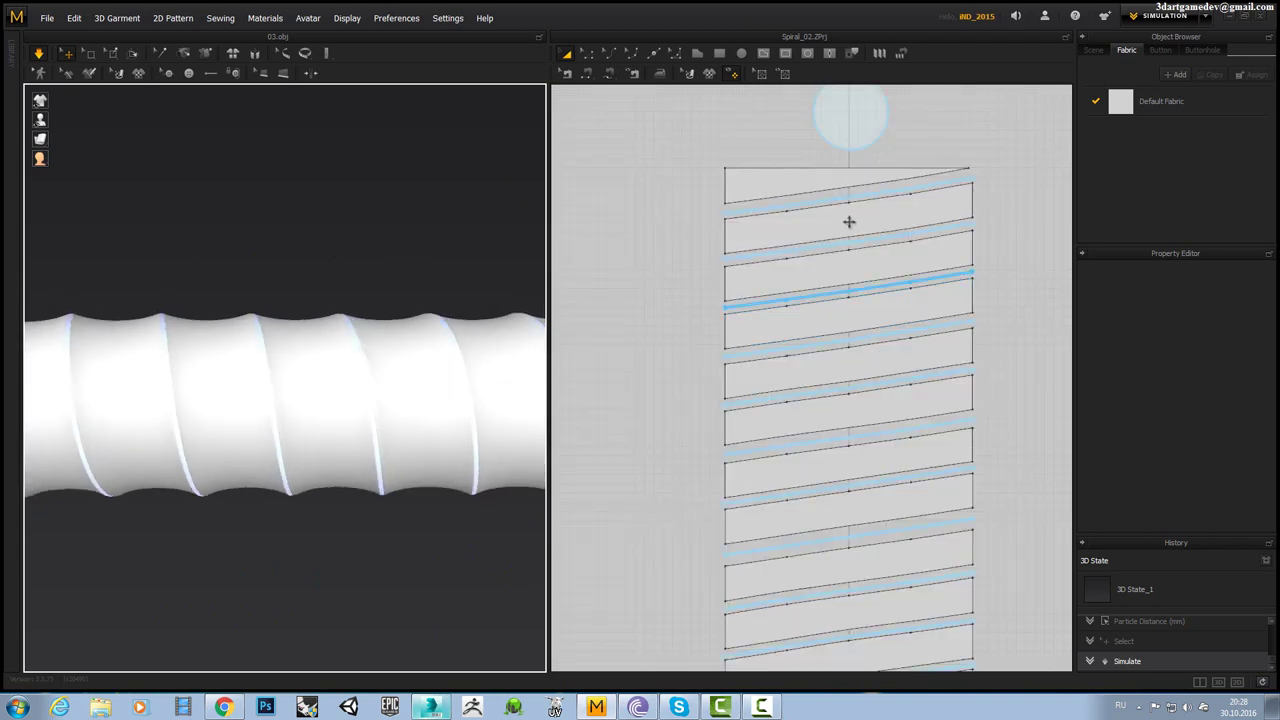
click(881, 268)
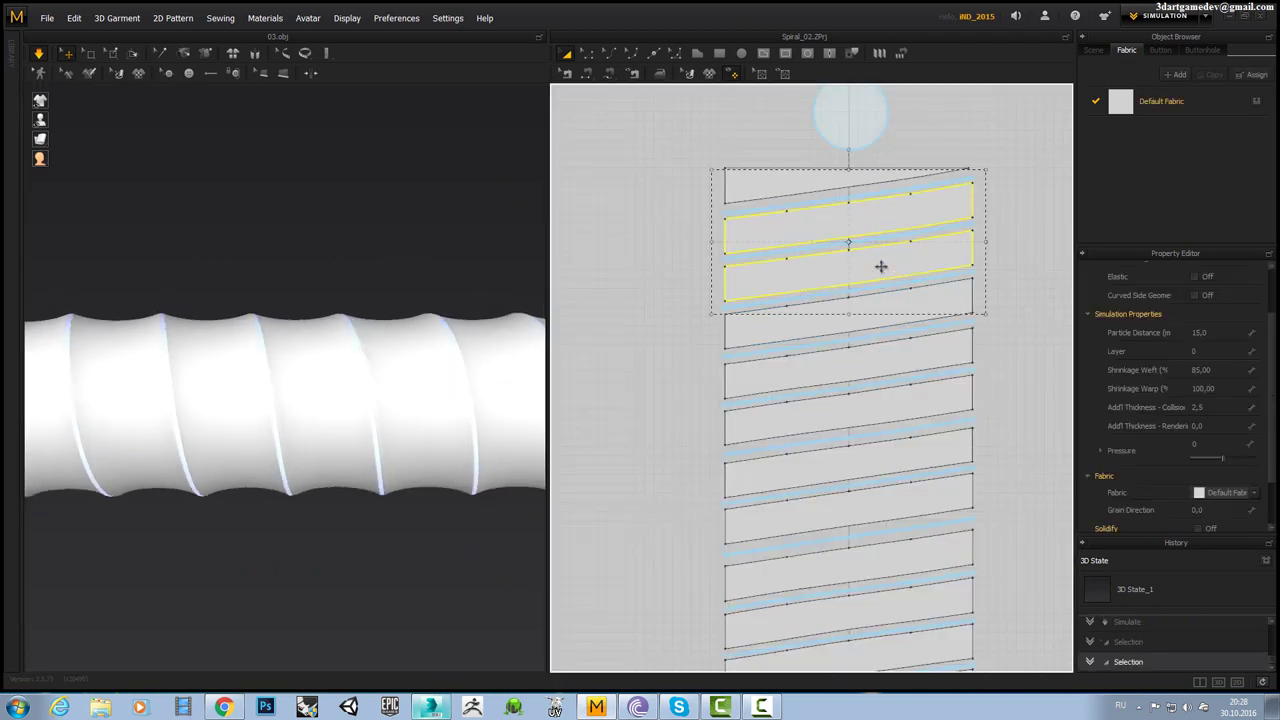
shift+click(770, 190)
shift+click(811, 323)
shift+click(834, 366)
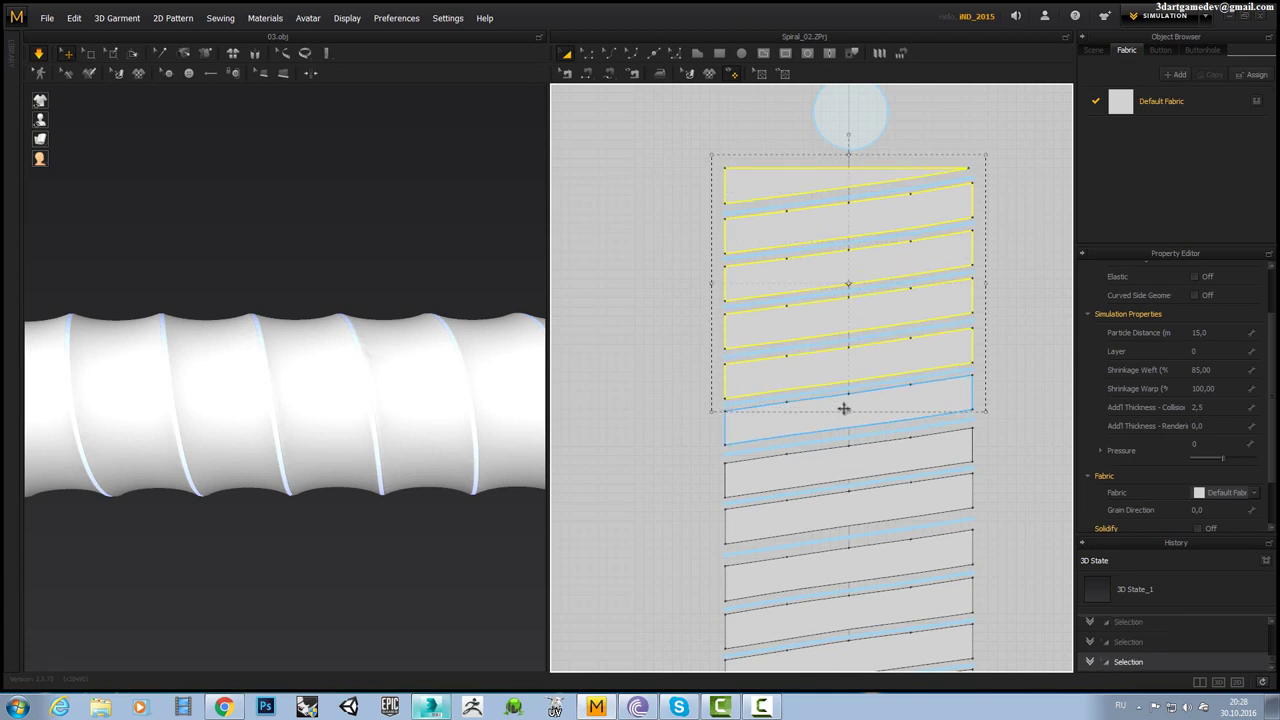
shift+click(889, 484)
Add the remaining lower strips down to the last bottom strip to the selection.
middle_drag(976, 475, 971, 340)
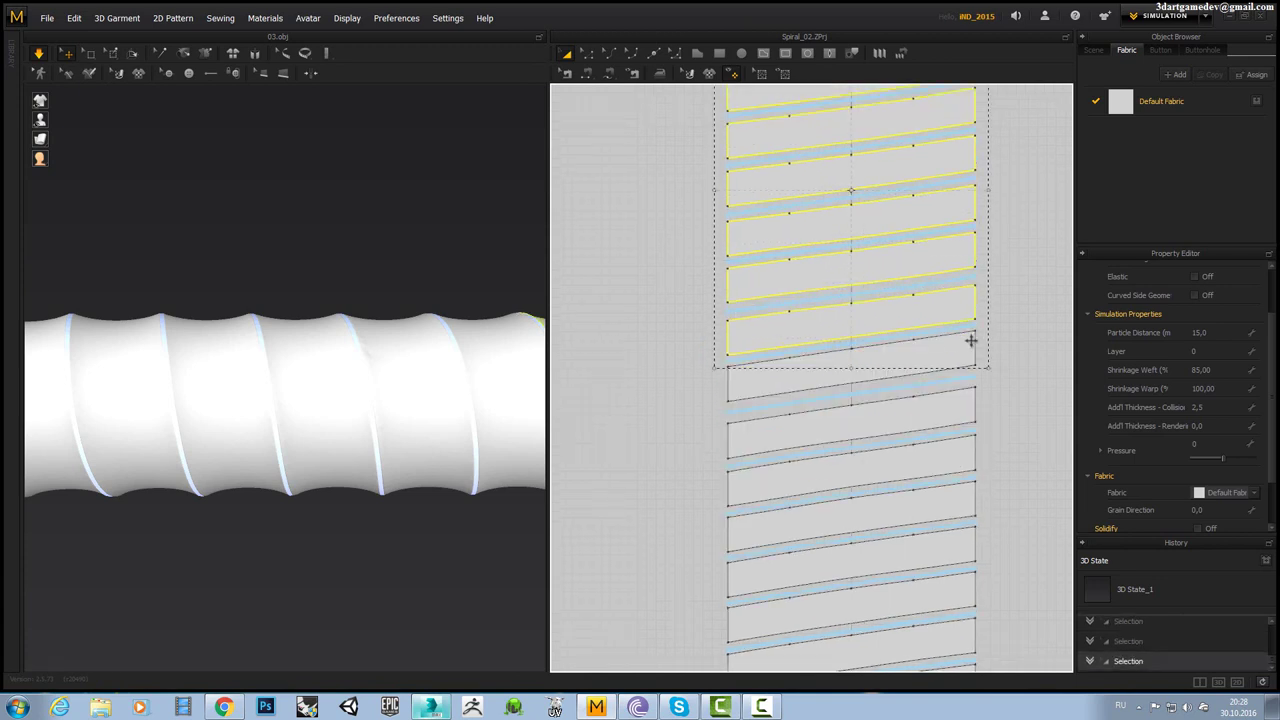
shift+click(816, 412)
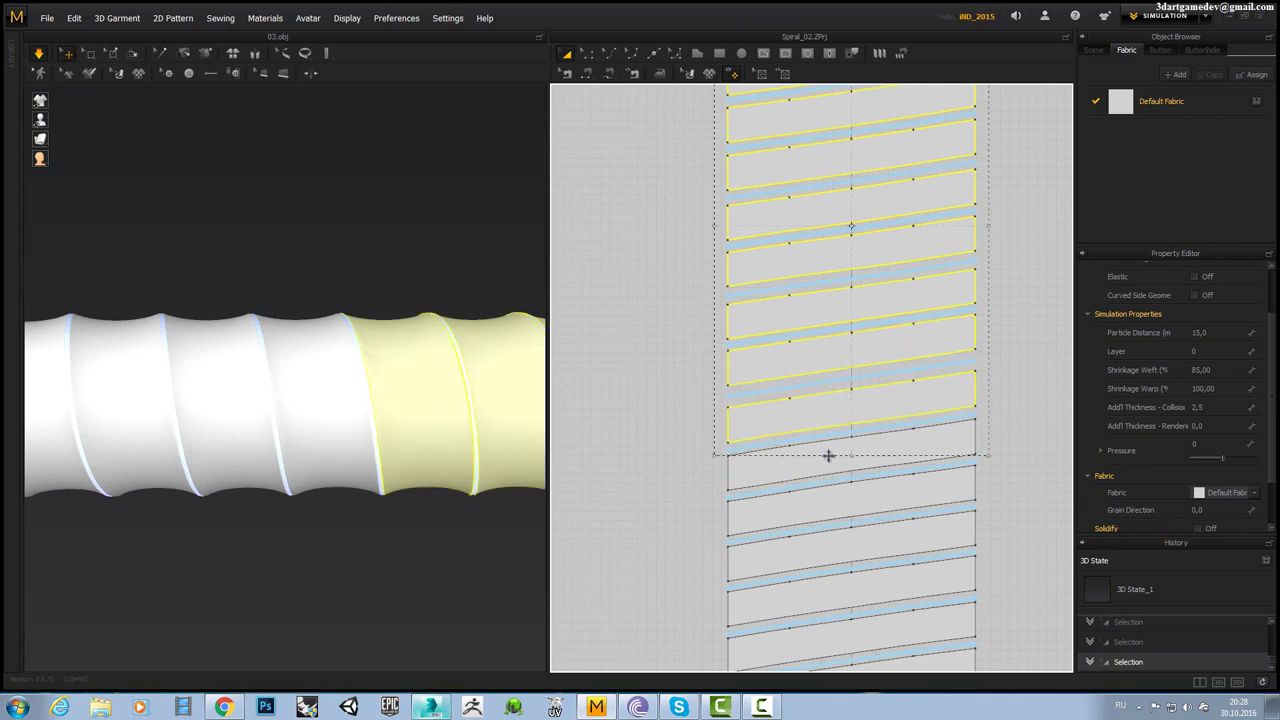
shift+click(824, 507)
shift+click(970, 525)
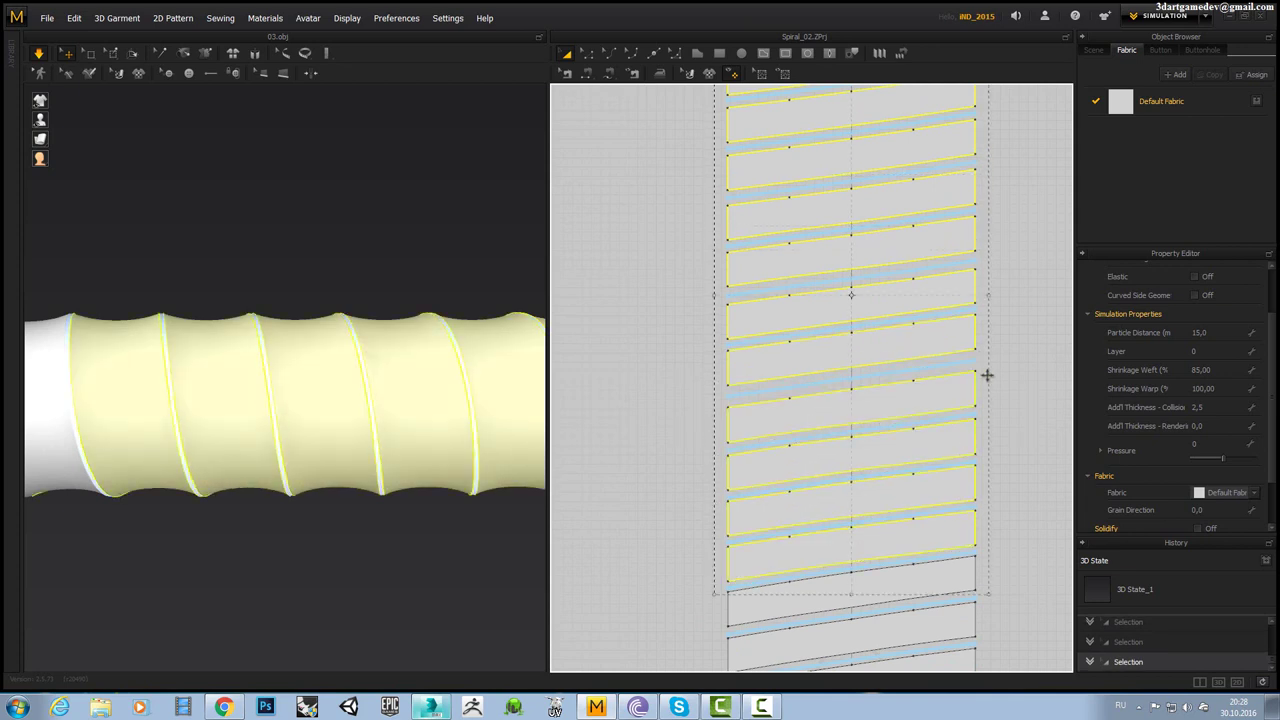
middle_drag(986, 371, 1000, 234)
middle_drag(860, 500, 840, 383)
shift+click(801, 340)
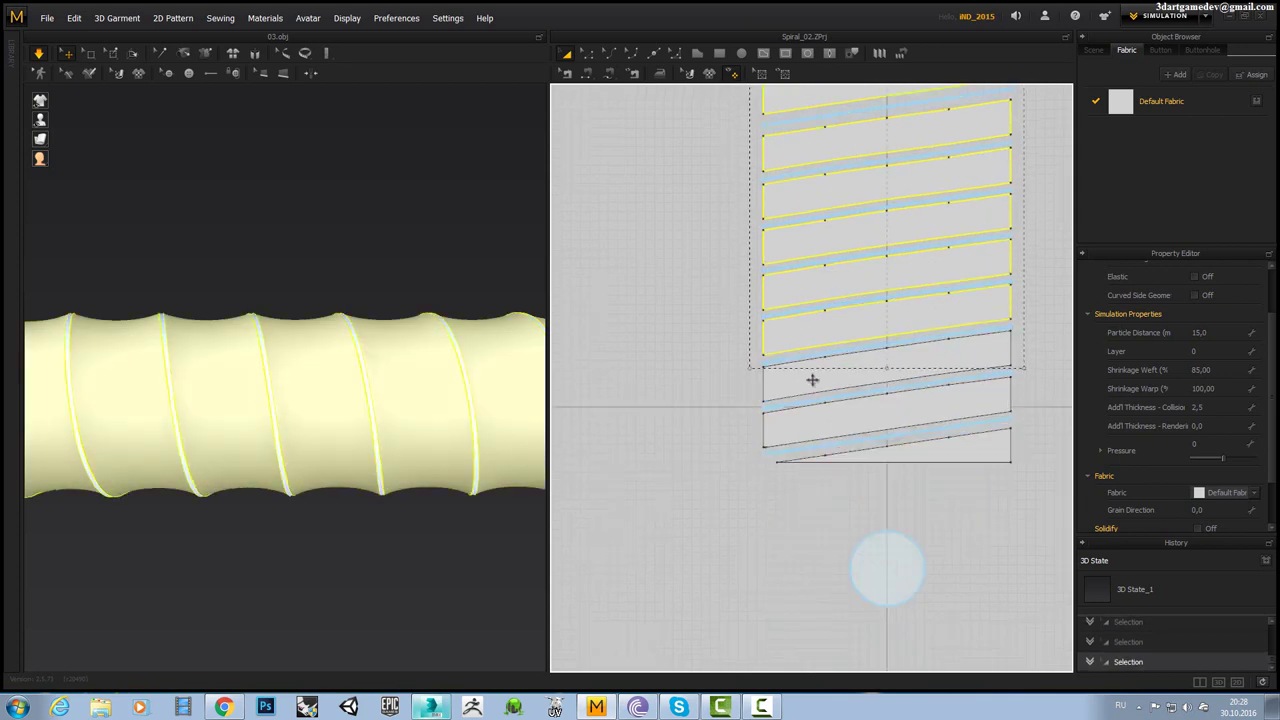
shift+click(813, 380)
shift+click(820, 423)
shift+click(949, 459)
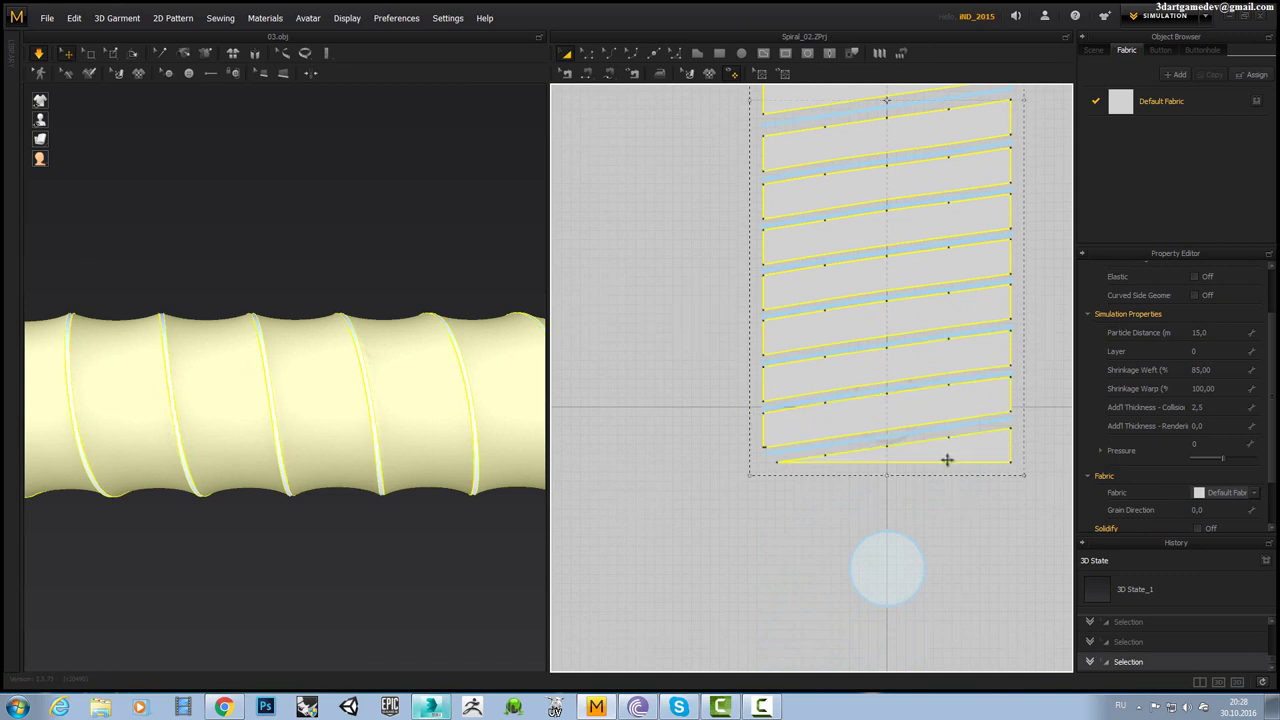
Copy the selected spiral strips and paste a duplicate of them.
scroll(946, 460, down, 1)
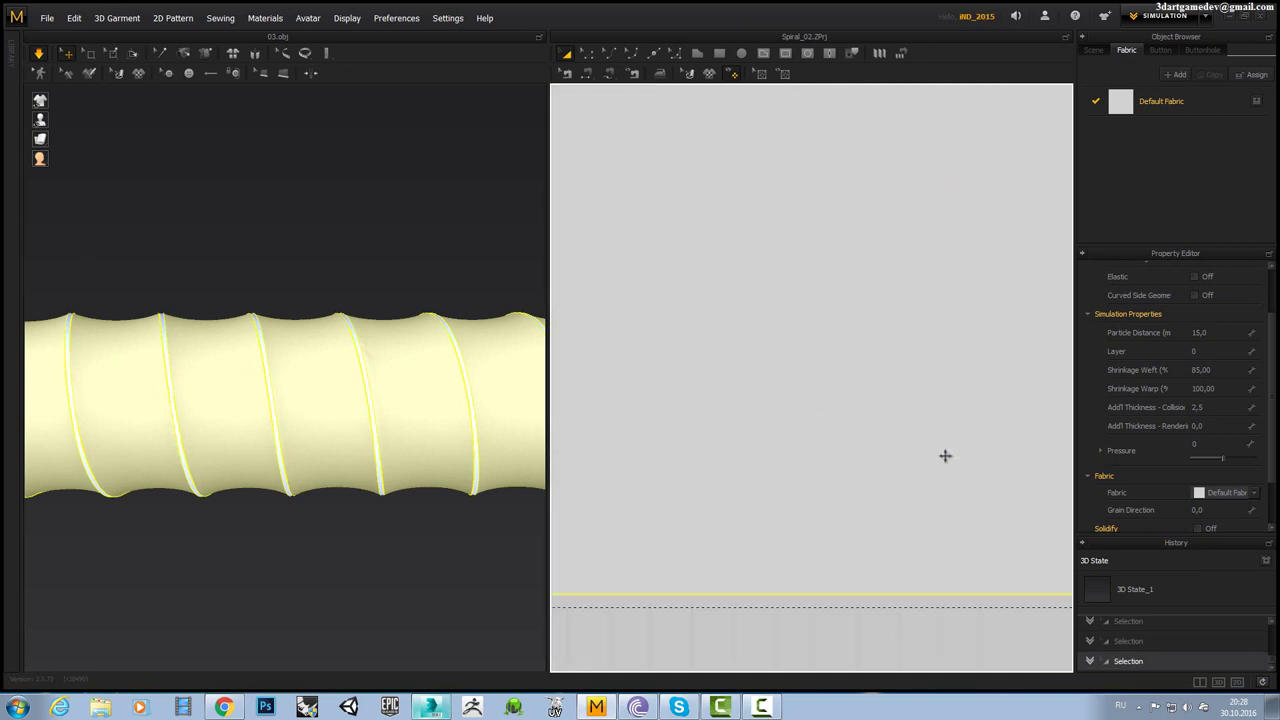
scroll(945, 456, down, 1)
scroll(945, 456, down, 1)
scroll(940, 453, down, 1)
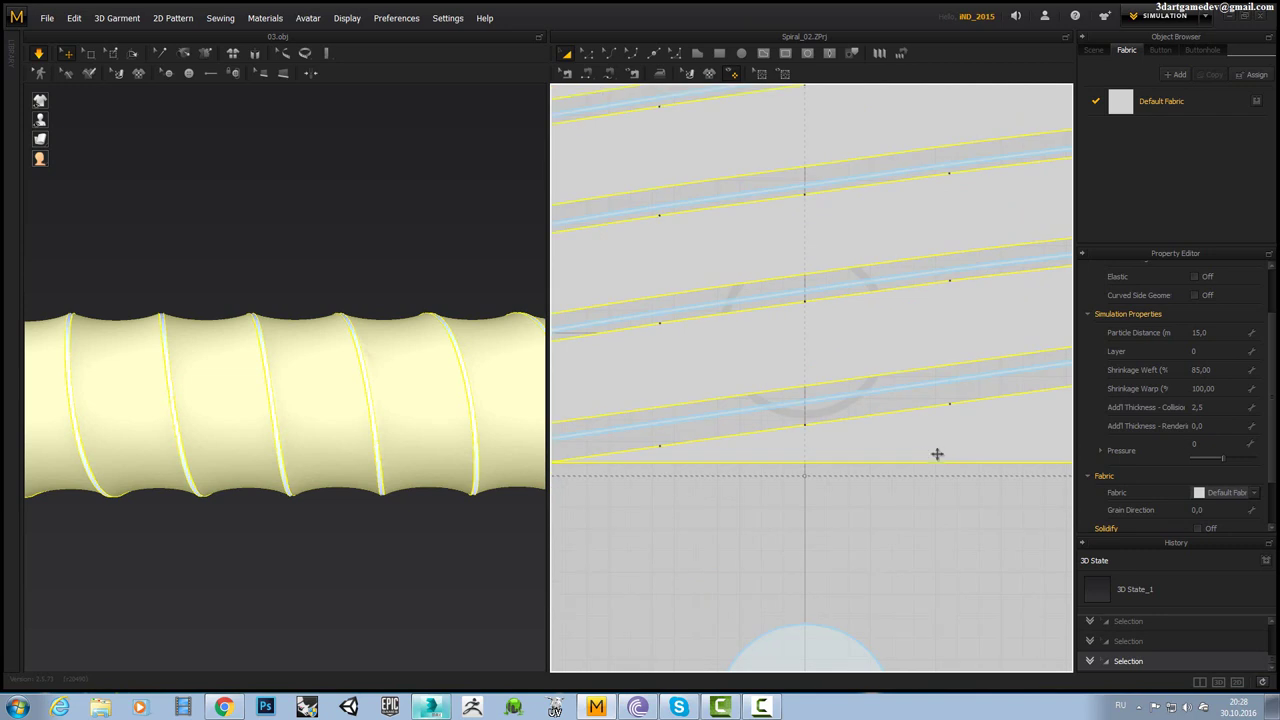
scroll(928, 450, down, 2)
scroll(924, 445, down, 2)
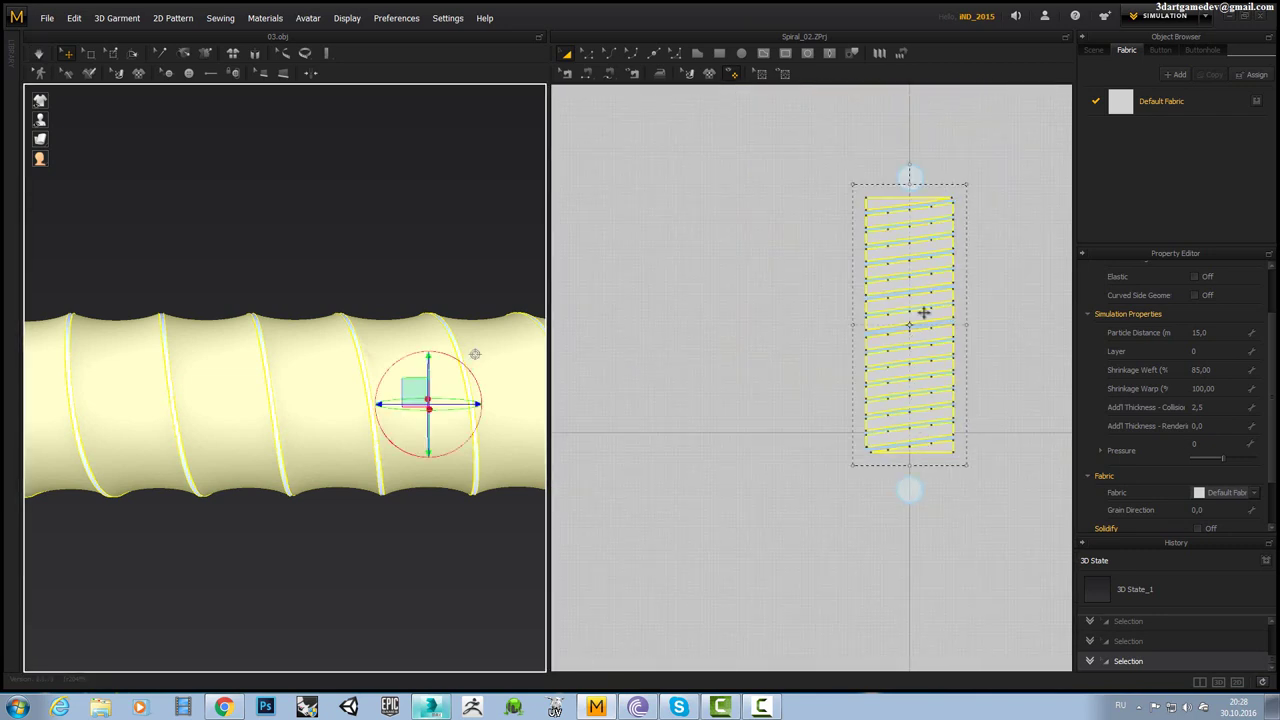
key(ctrl+c)
key(ctrl+v)
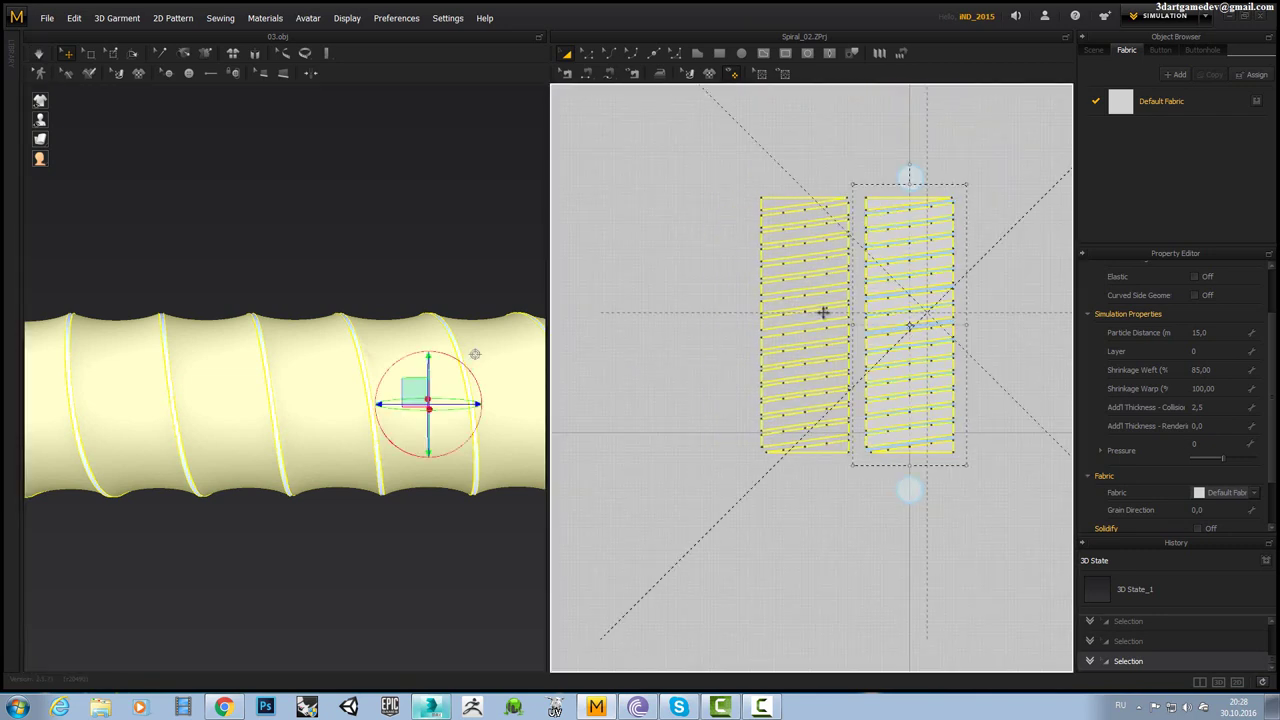
Place the pasted copy left of the original and select that left copy.
click(822, 311)
click(977, 336)
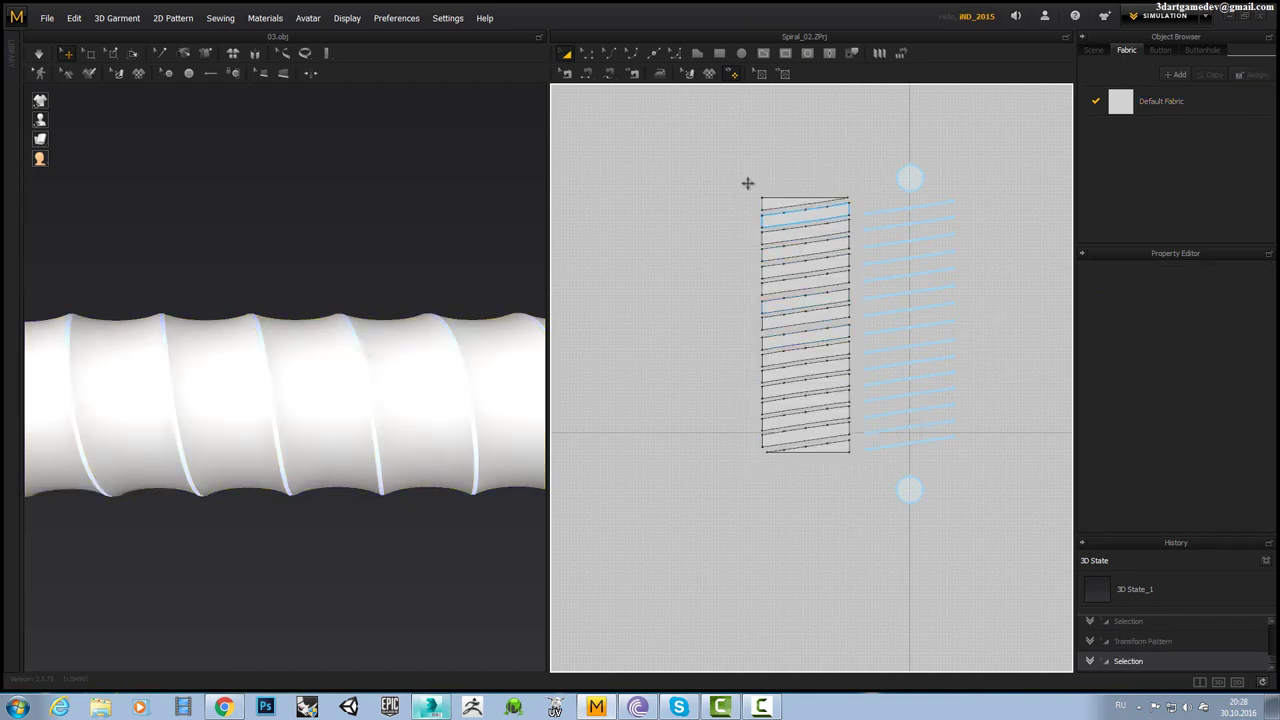
drag(748, 183, 854, 514)
right_drag(475, 354, 362, 414)
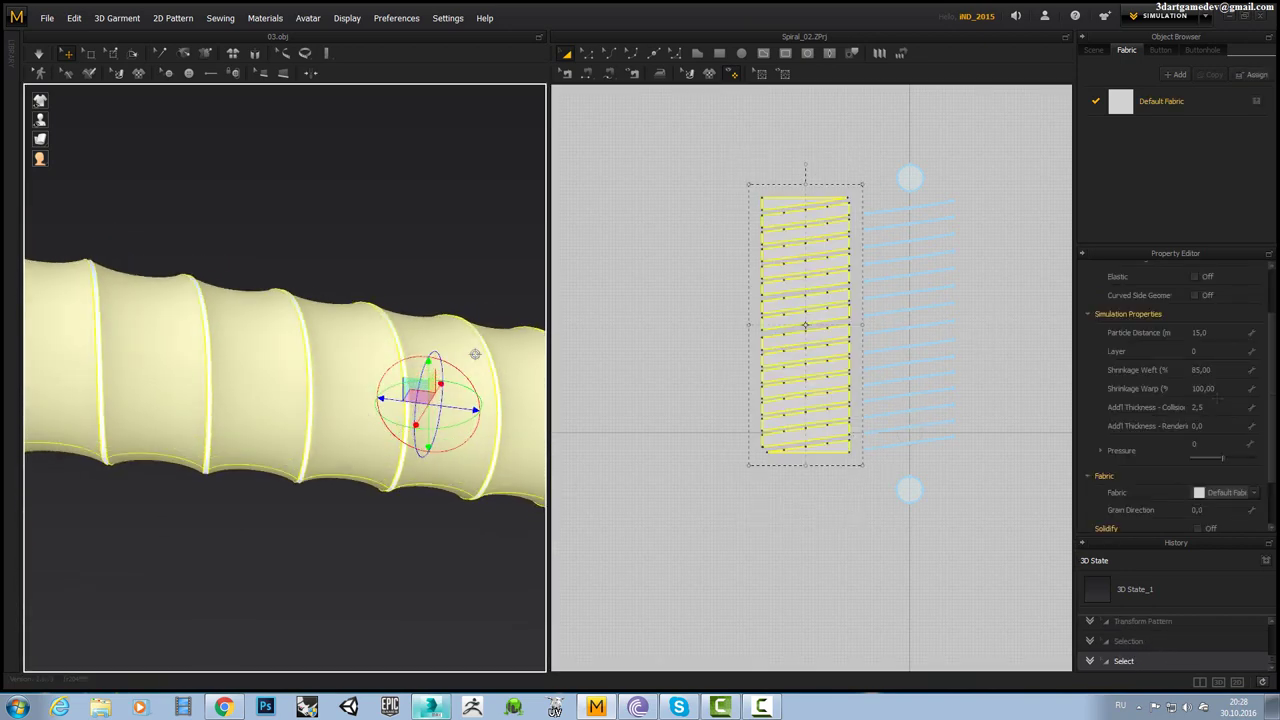
Set Shrinkage Warp to 130 and simulate so the tube wrinkles.
click(1205, 388)
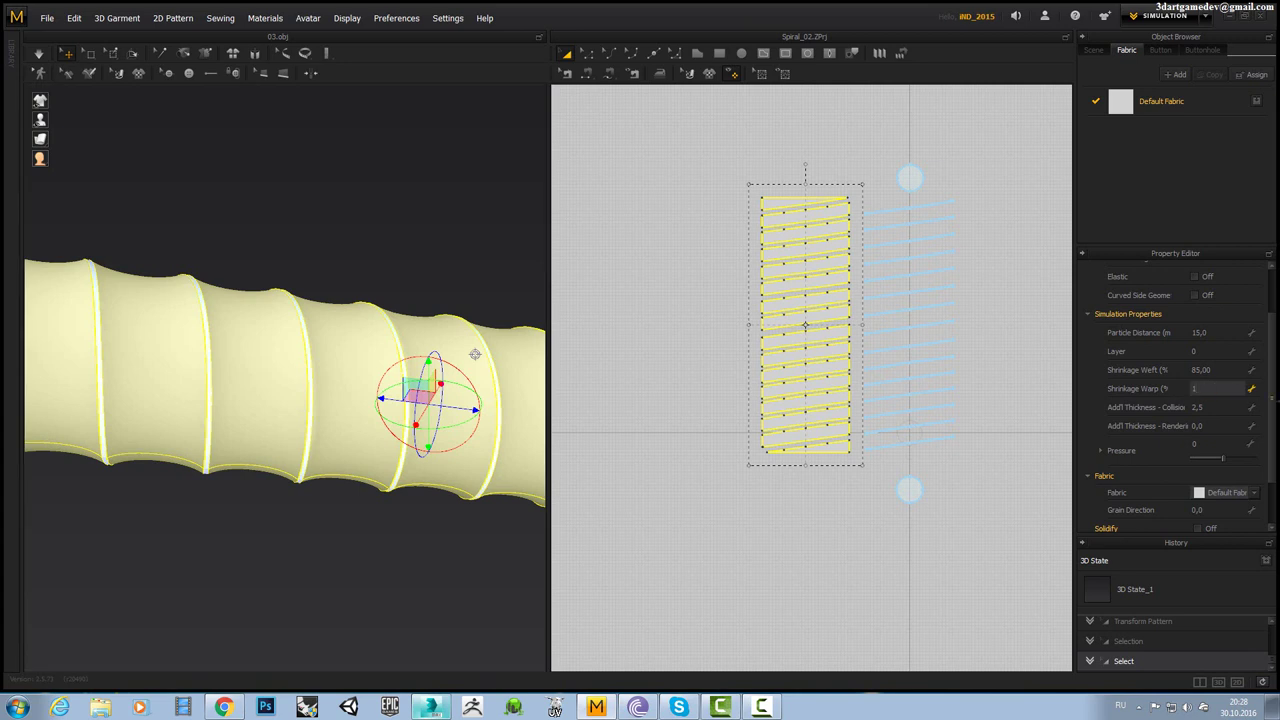
text(30)
key(Return)
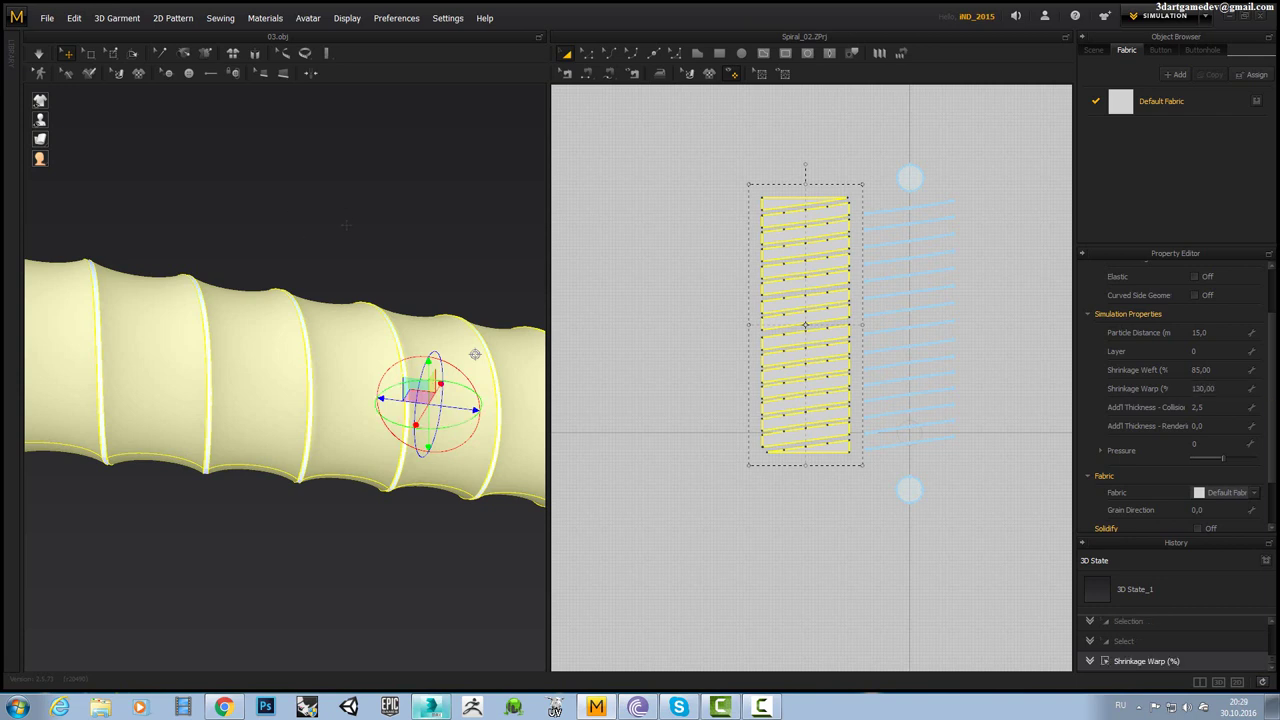
key(space)
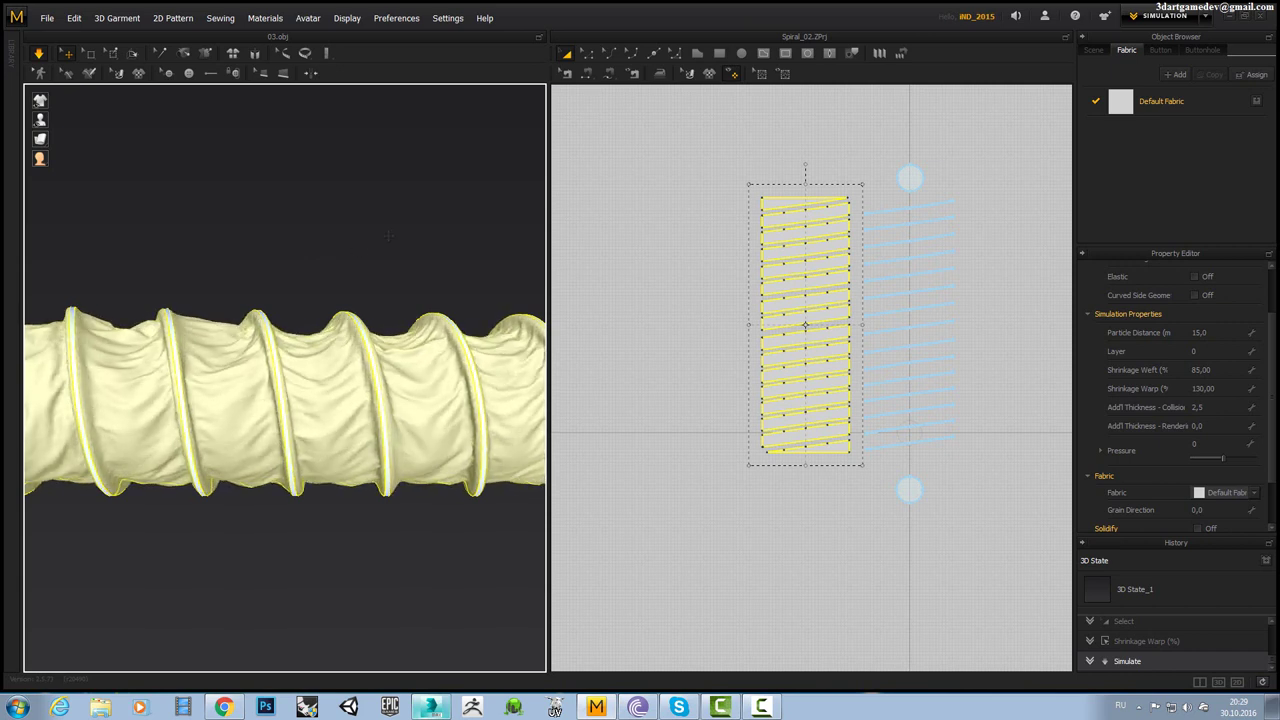
right_drag(336, 281, 380, 300)
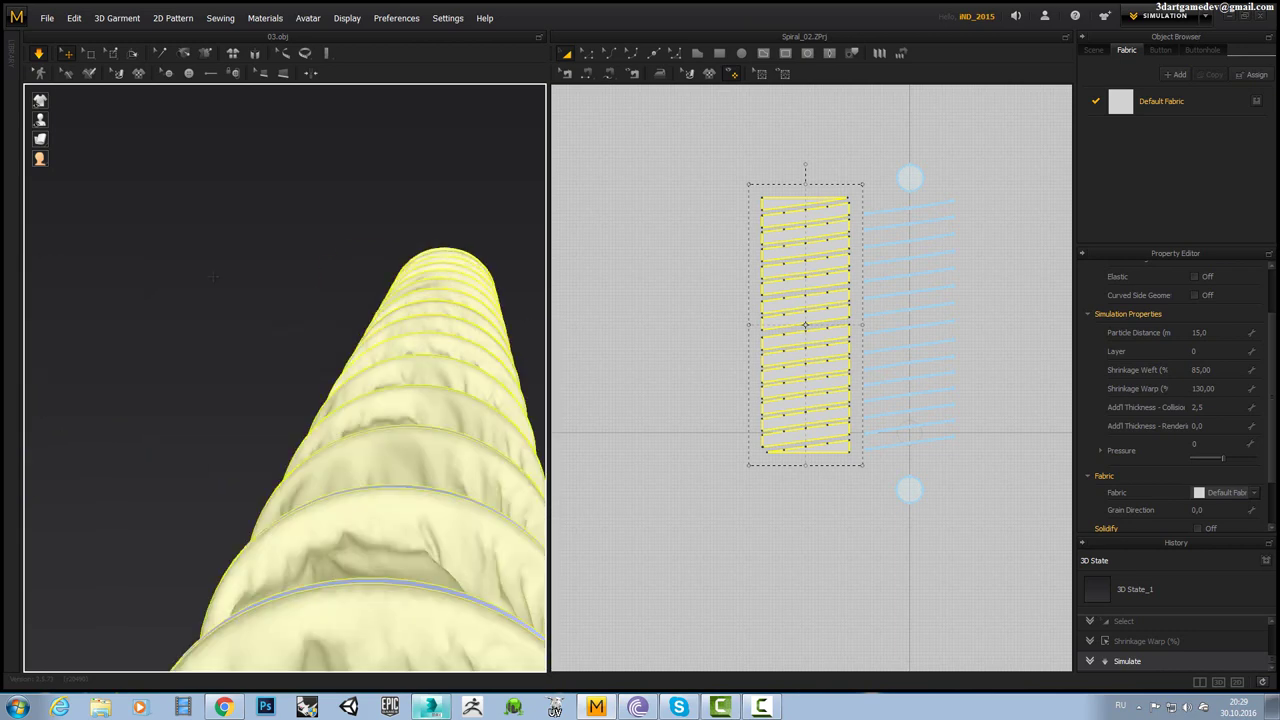
Set Shrinkage Weft to 95, inspect the re-draped tube, then deselect all patterns.
click(1200, 369)
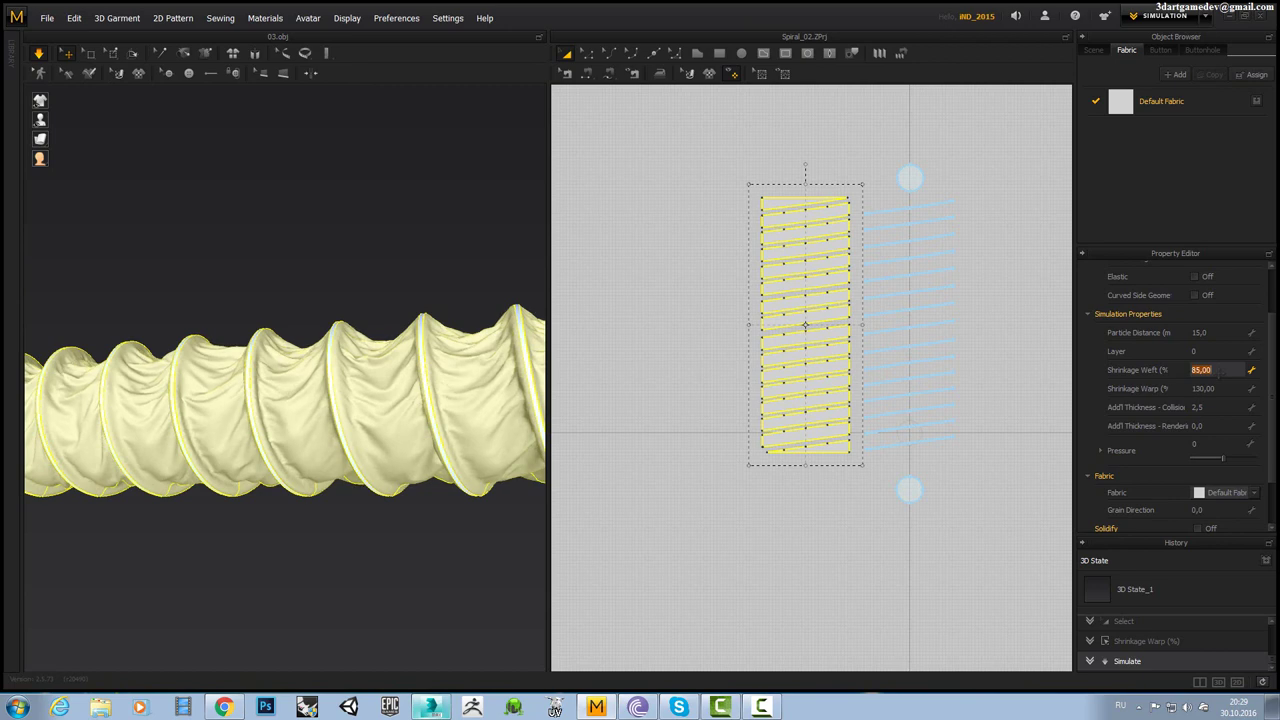
text(95)
key(Return)
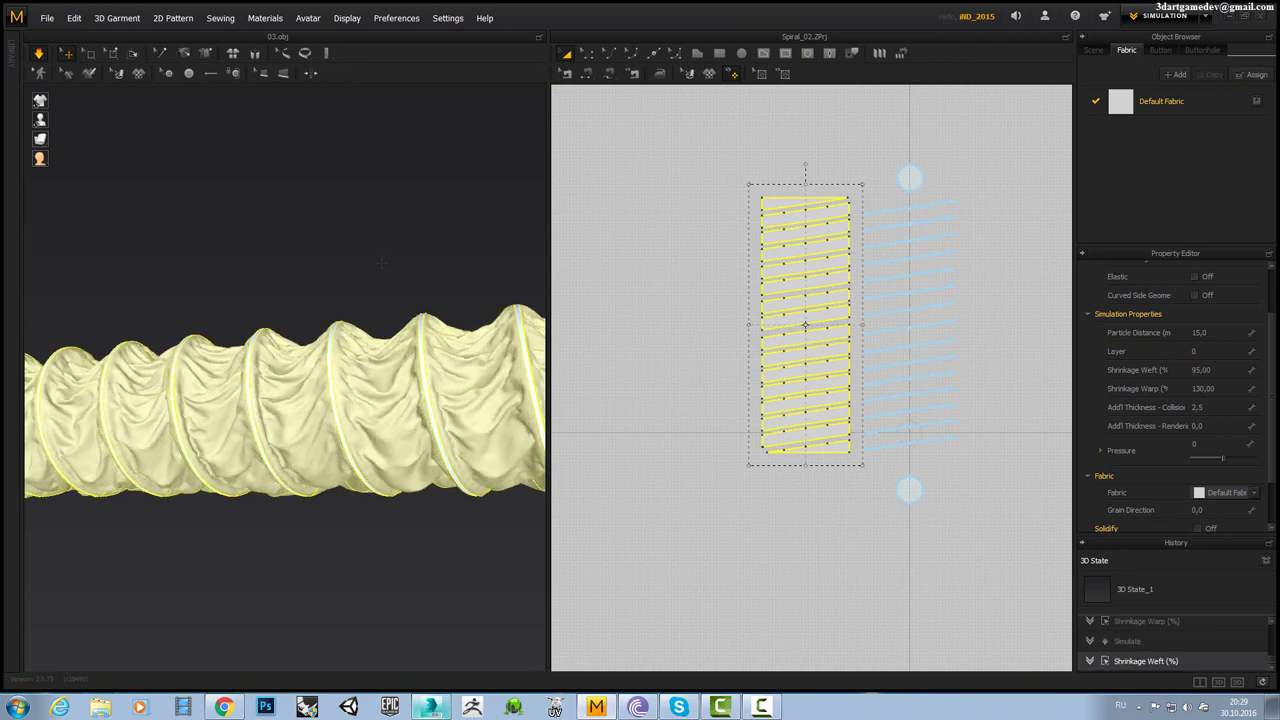
right_drag(377, 306, 500, 404)
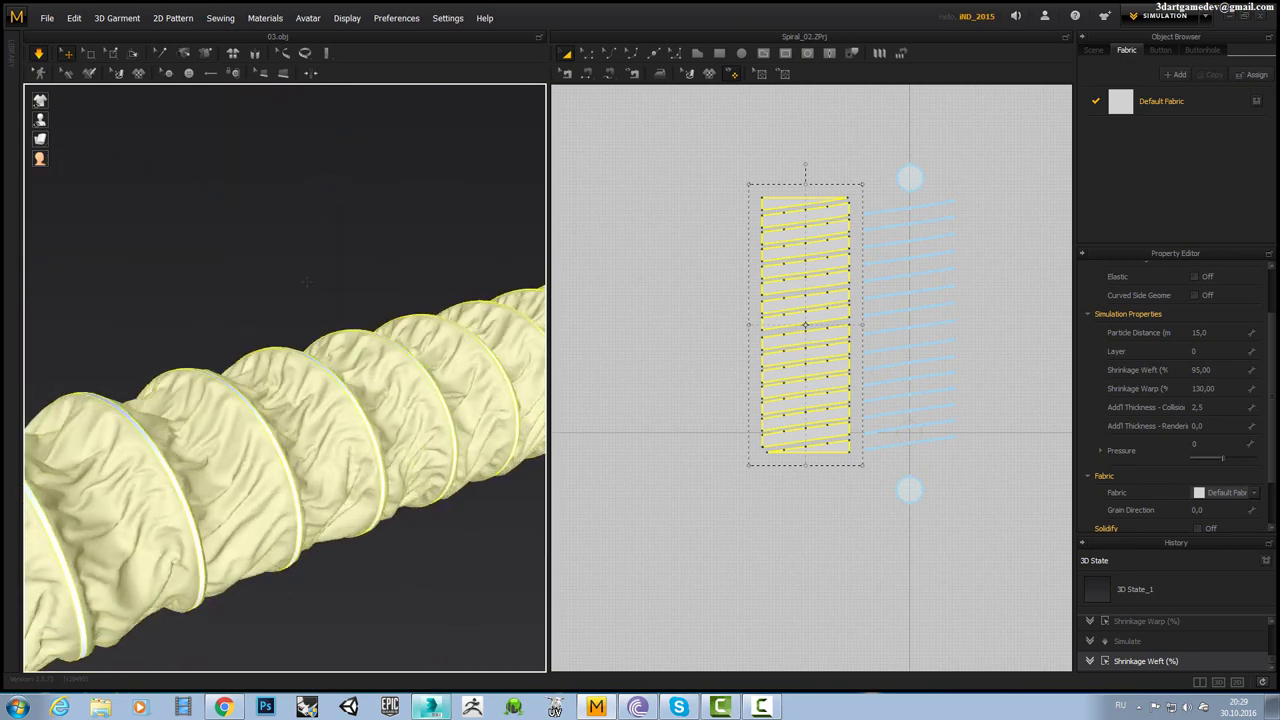
right_drag(306, 282, 169, 226)
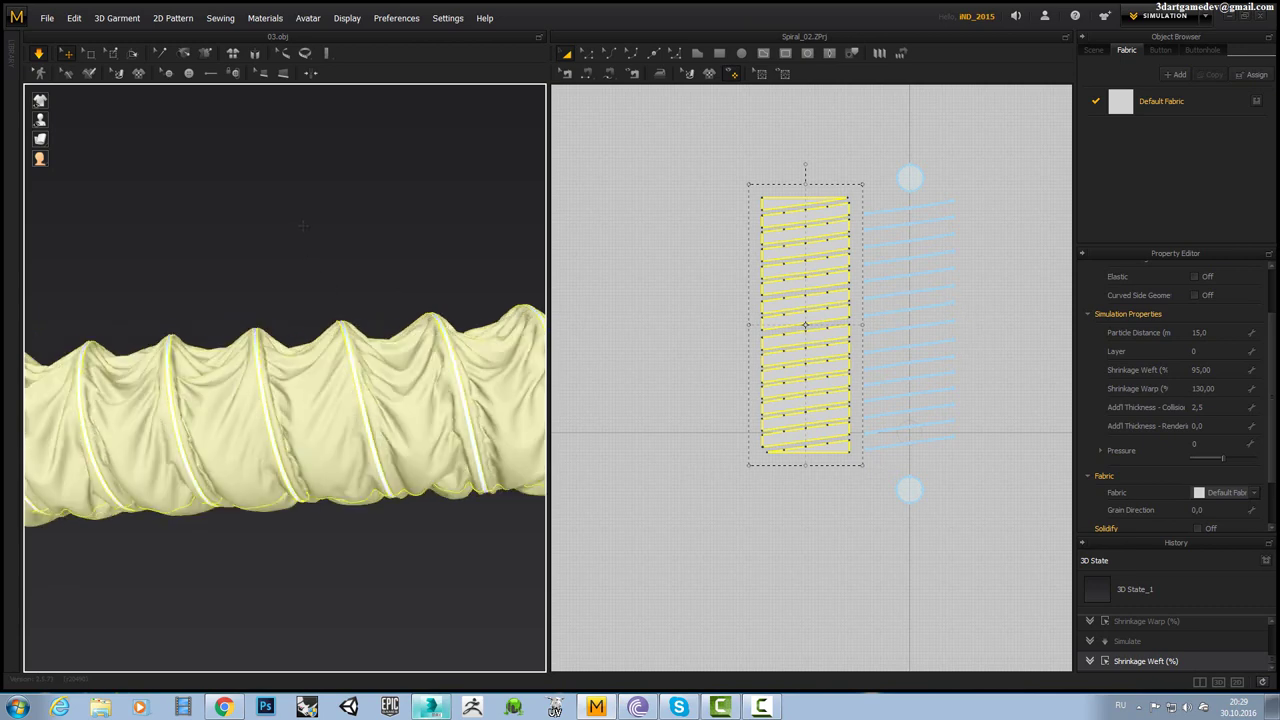
drag(462, 250, 615, 572)
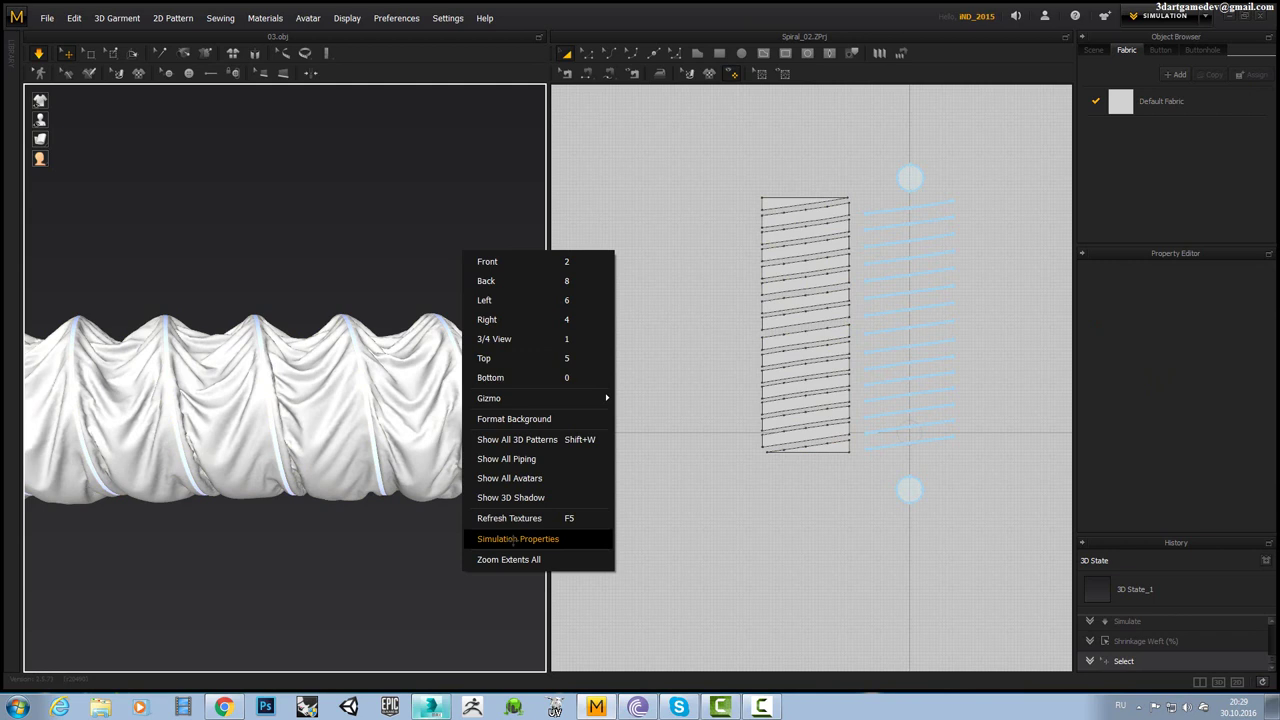
Set simulation Gravity to -1000 and snap to a front view.
click(516, 540)
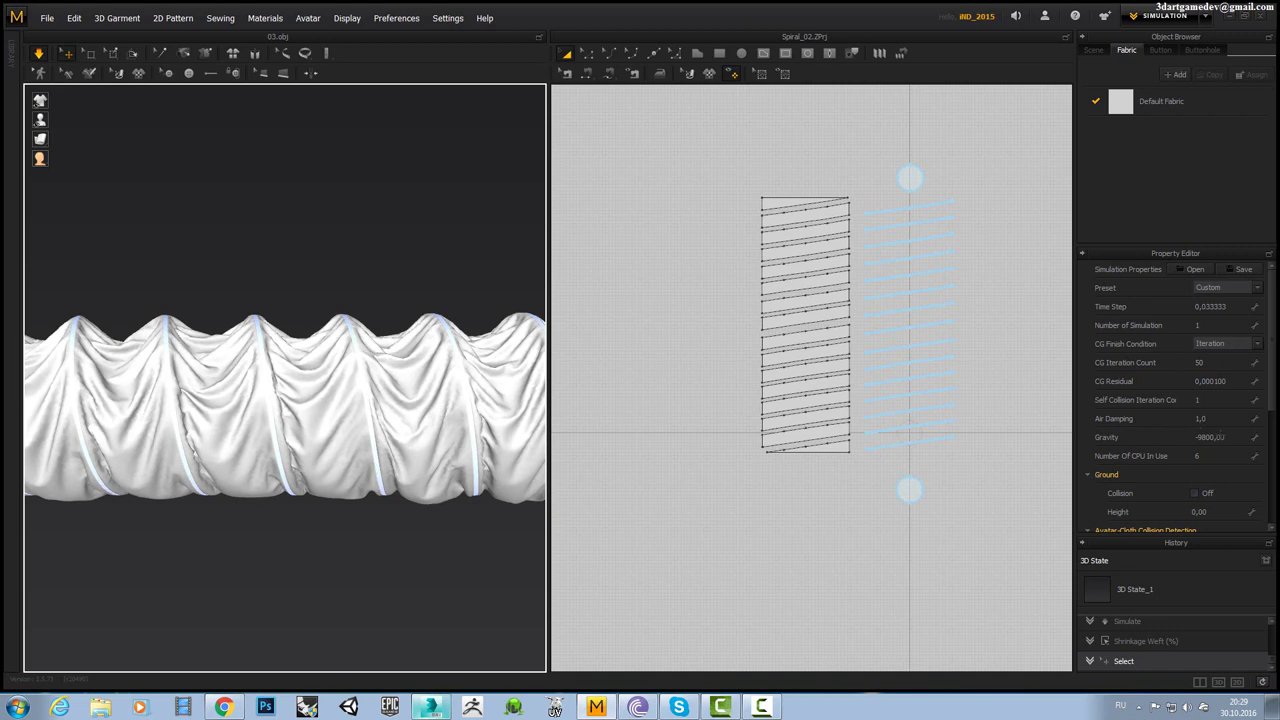
click(1220, 437)
text(-)
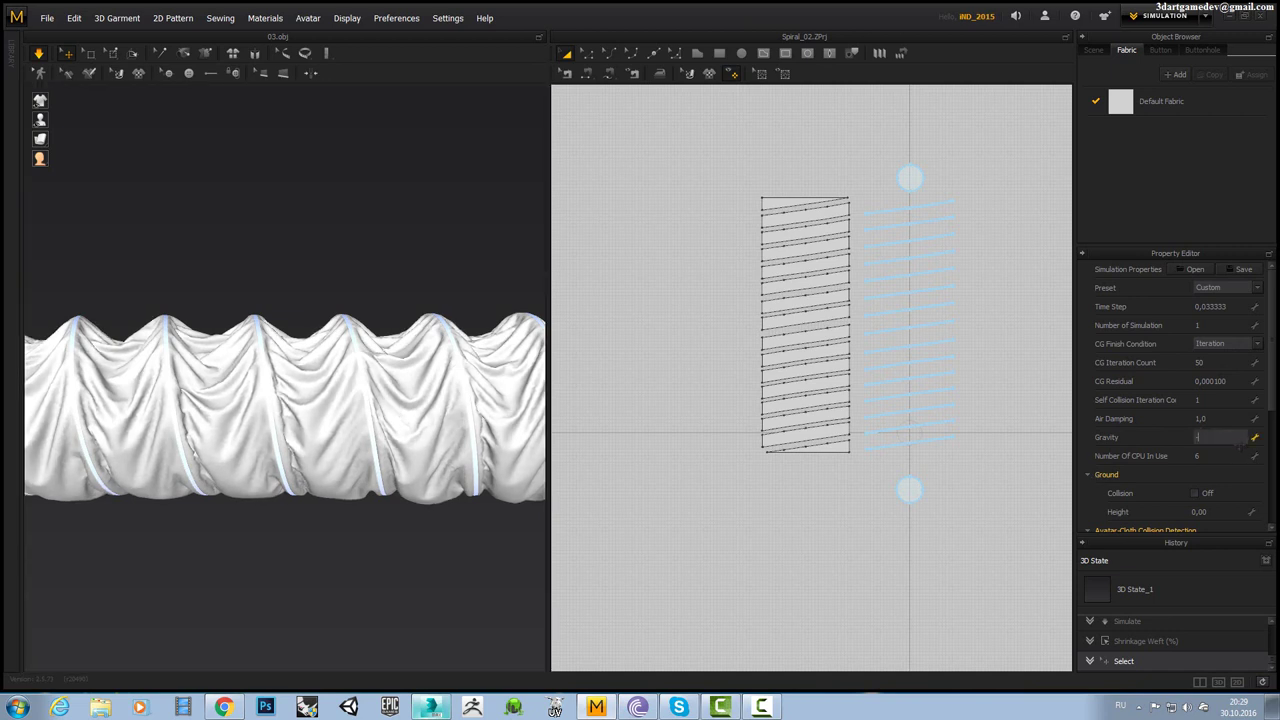
text(1000)
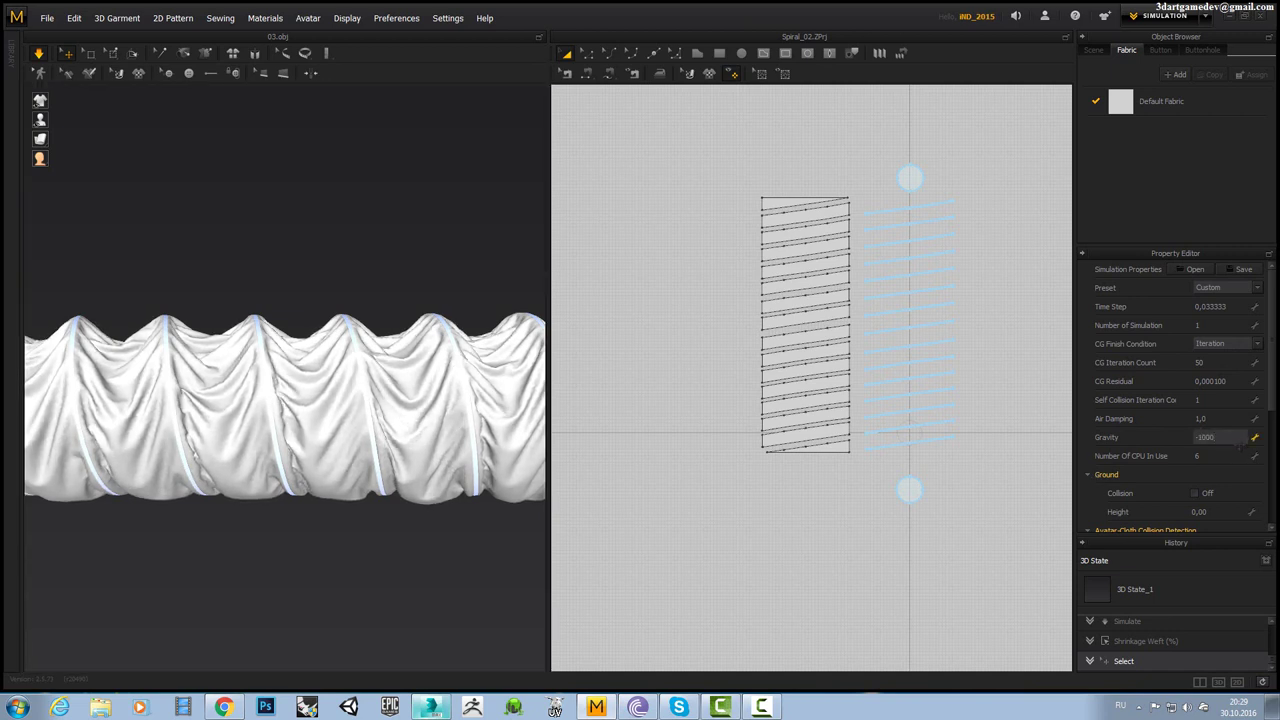
key(Return)
right_drag(220, 330, 142, 303)
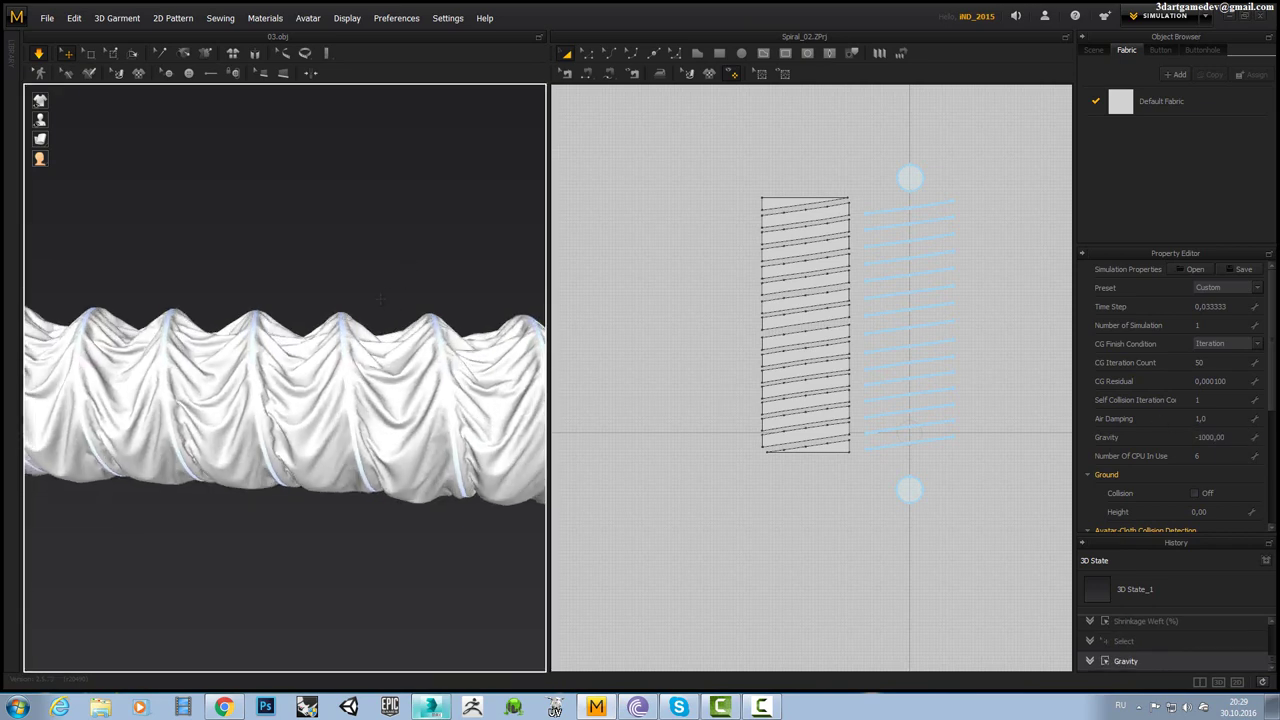
key(2)
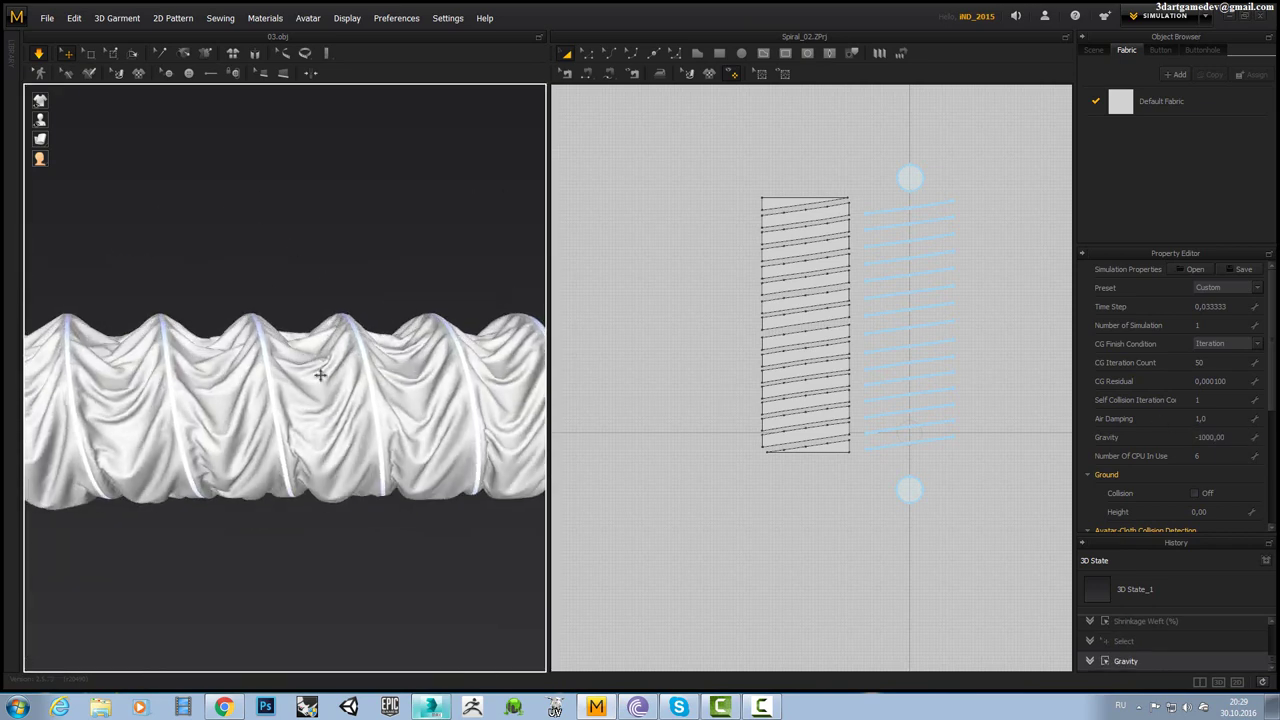
Tug one spiral strip's cloth to reshape its folds, then select all patterns in 2D.
click(325, 420)
drag(325, 420, 344, 472)
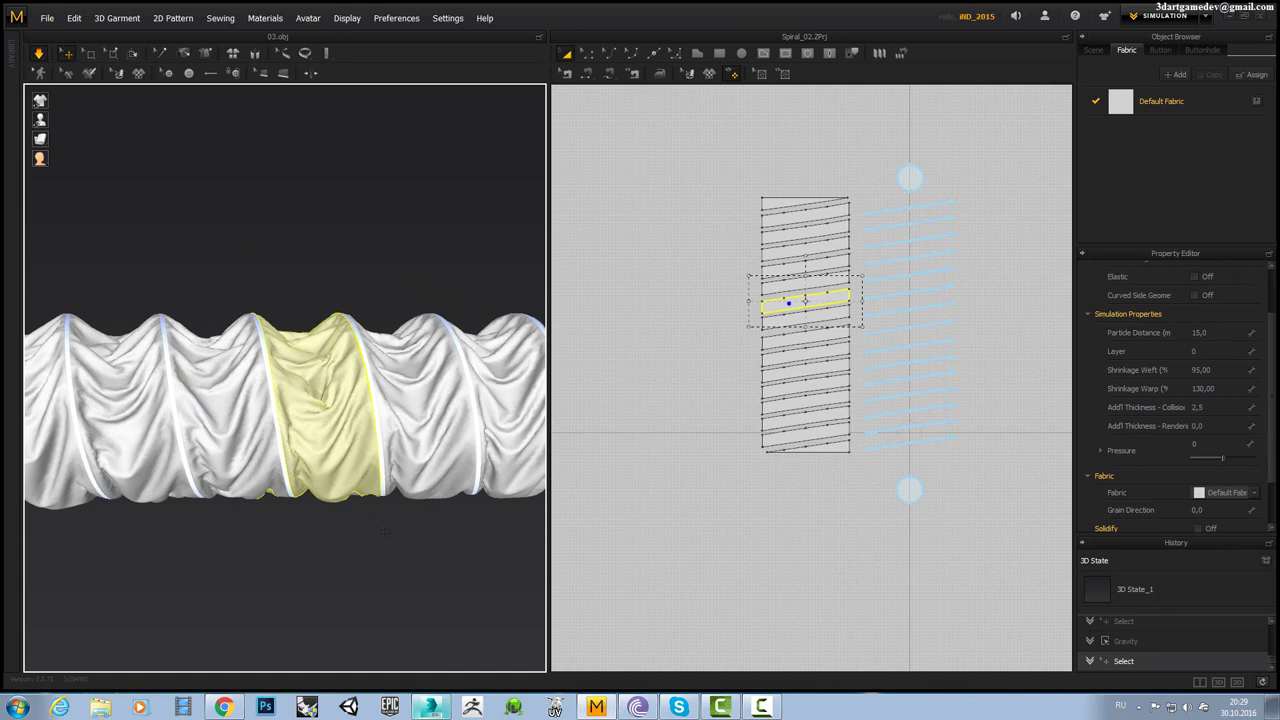
drag(321, 400, 413, 548)
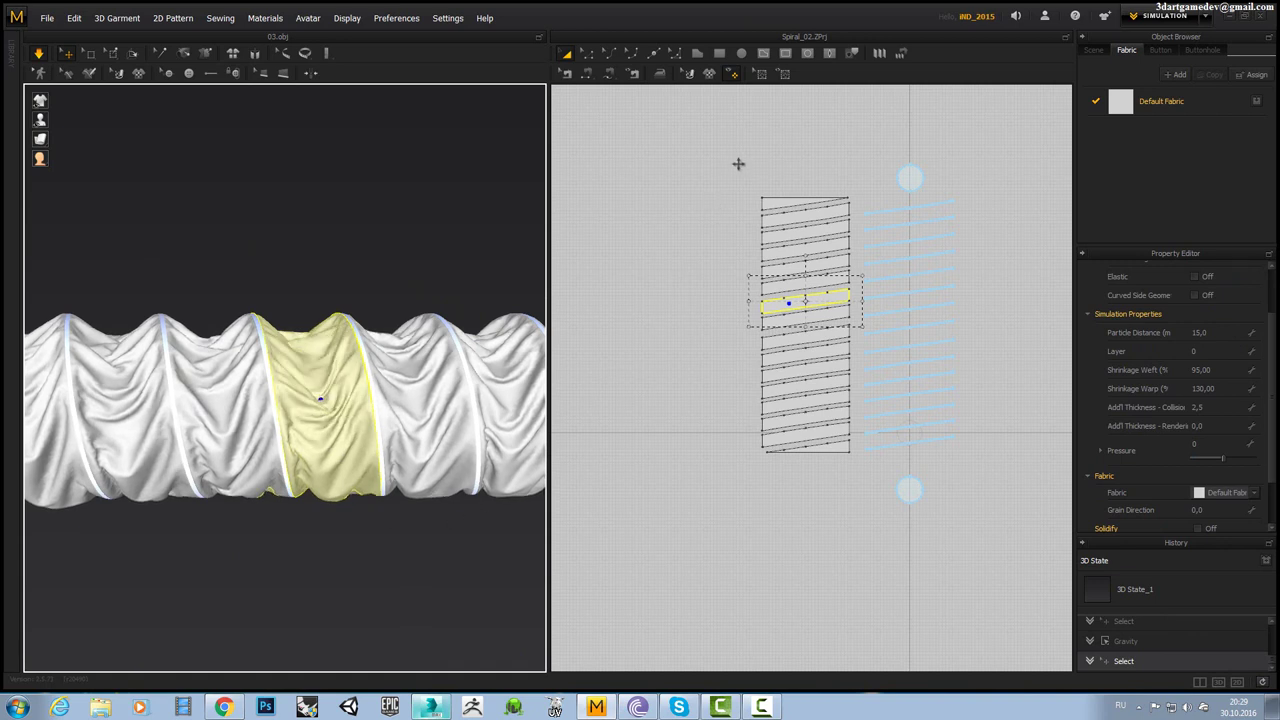
drag(733, 158, 787, 325)
drag(871, 505, 860, 494)
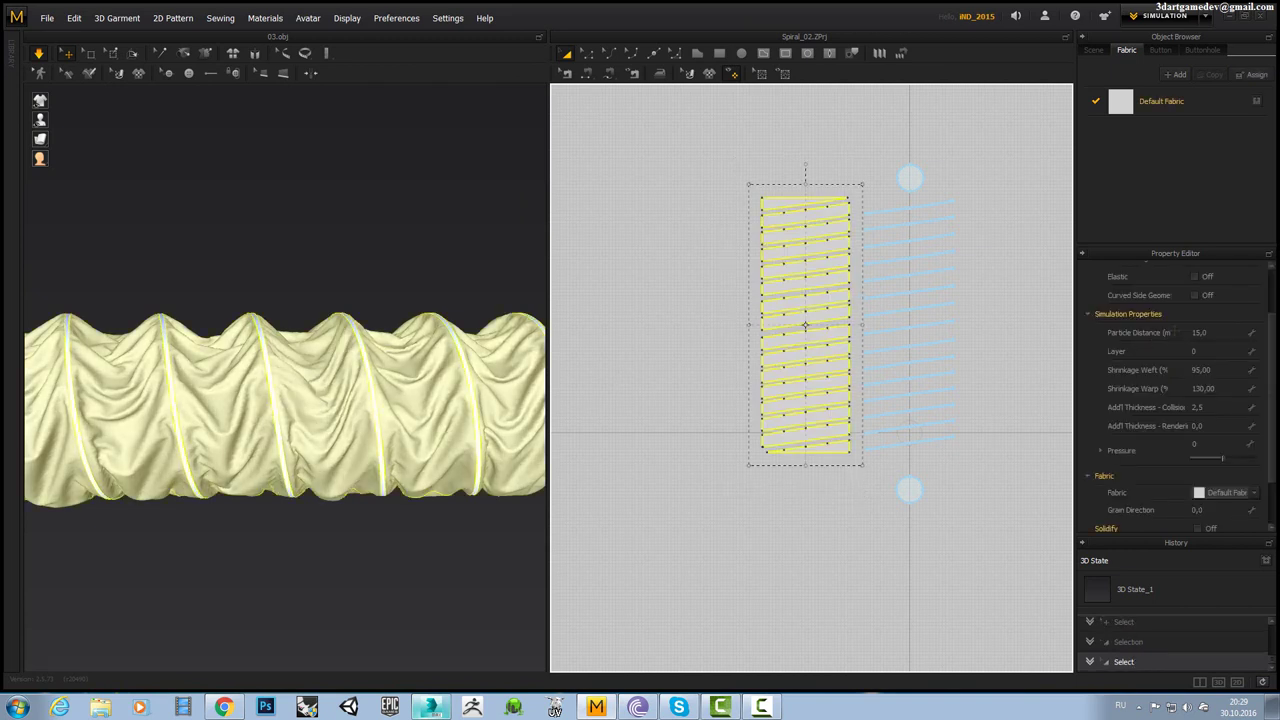
Set the strips' Particle Distance to 20.
click(1199, 332)
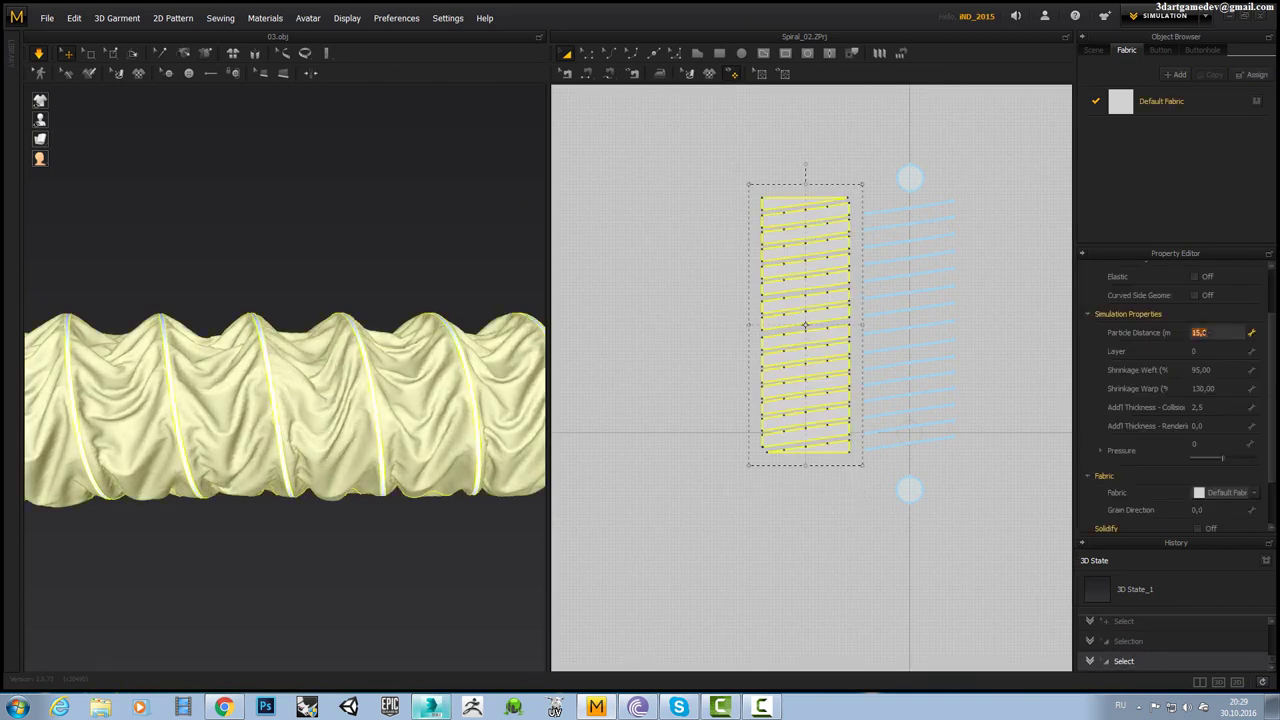
text(20)
key(Return)
mouse_move(399, 281)
right_down()
mouse_move(193, 265)
mouse_move(277, 254)
right_up()
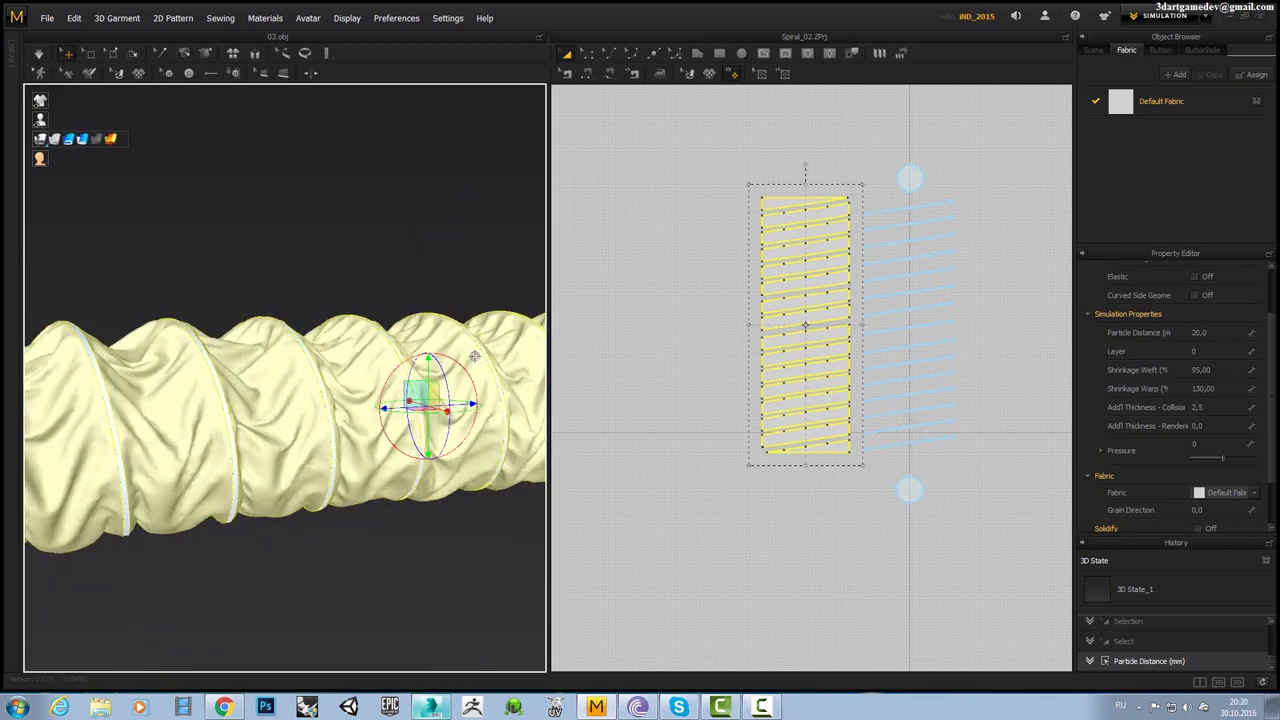
Inspect the coarser mesh in wireframe, return to shaded display, and re-simulate the cloth.
click(97, 139)
right_drag(319, 277, 124, 195)
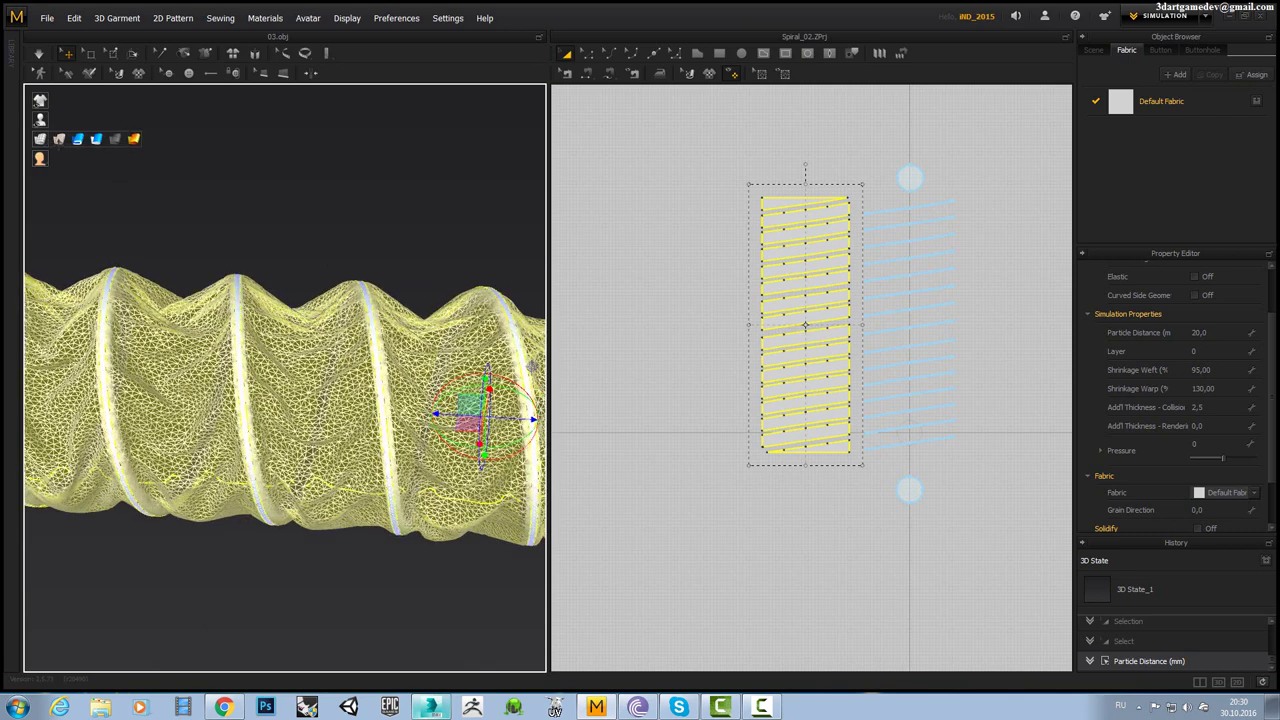
click(59, 139)
click(334, 230)
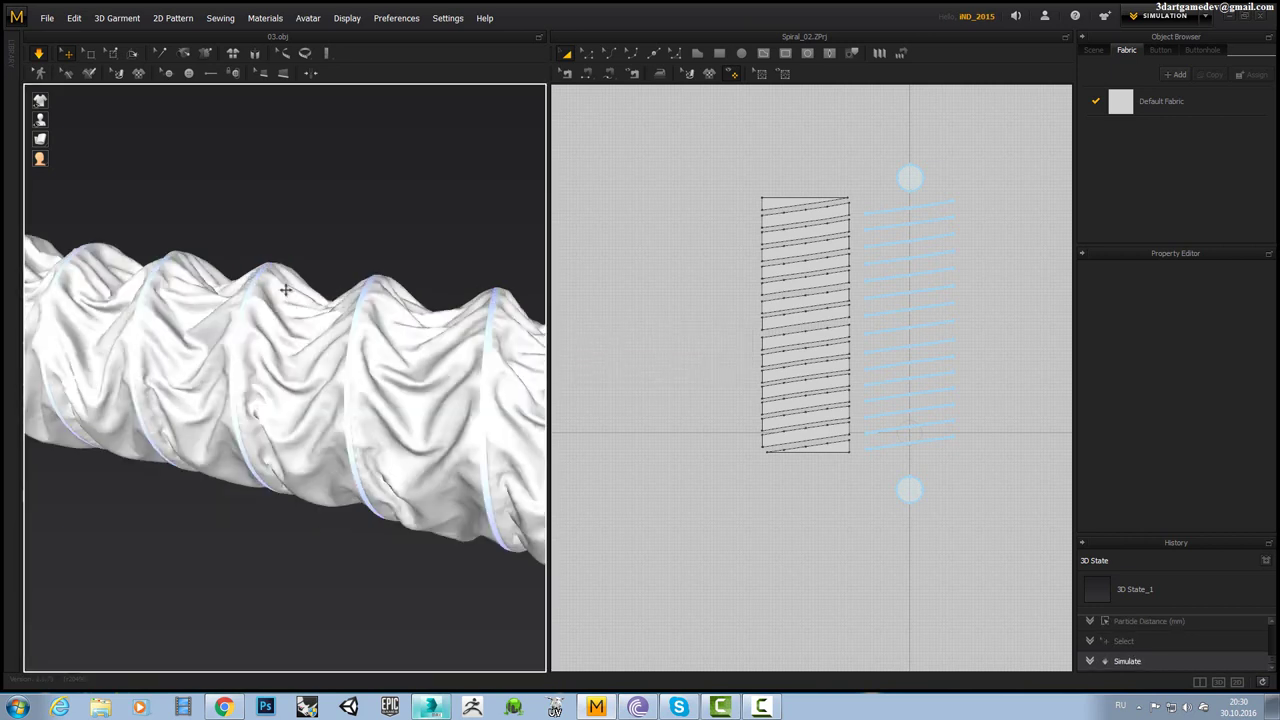
mouse_move(285, 290)
right_down()
mouse_move(320, 224)
mouse_move(367, 321)
mouse_move(271, 323)
mouse_move(294, 283)
mouse_move(299, 227)
mouse_move(274, 343)
mouse_move(289, 320)
mouse_move(499, 339)
right_up()
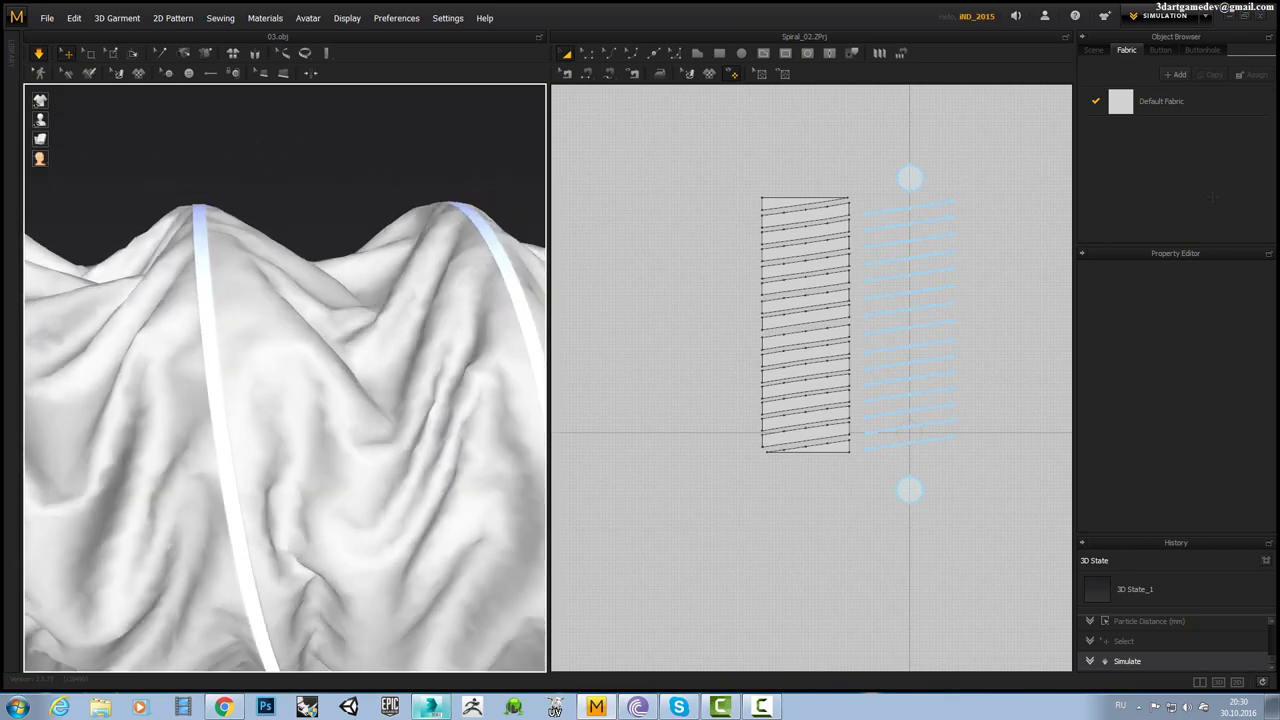
Make the Default Fabric semi-transparent and orbit to view the see-through tube.
click(1160, 101)
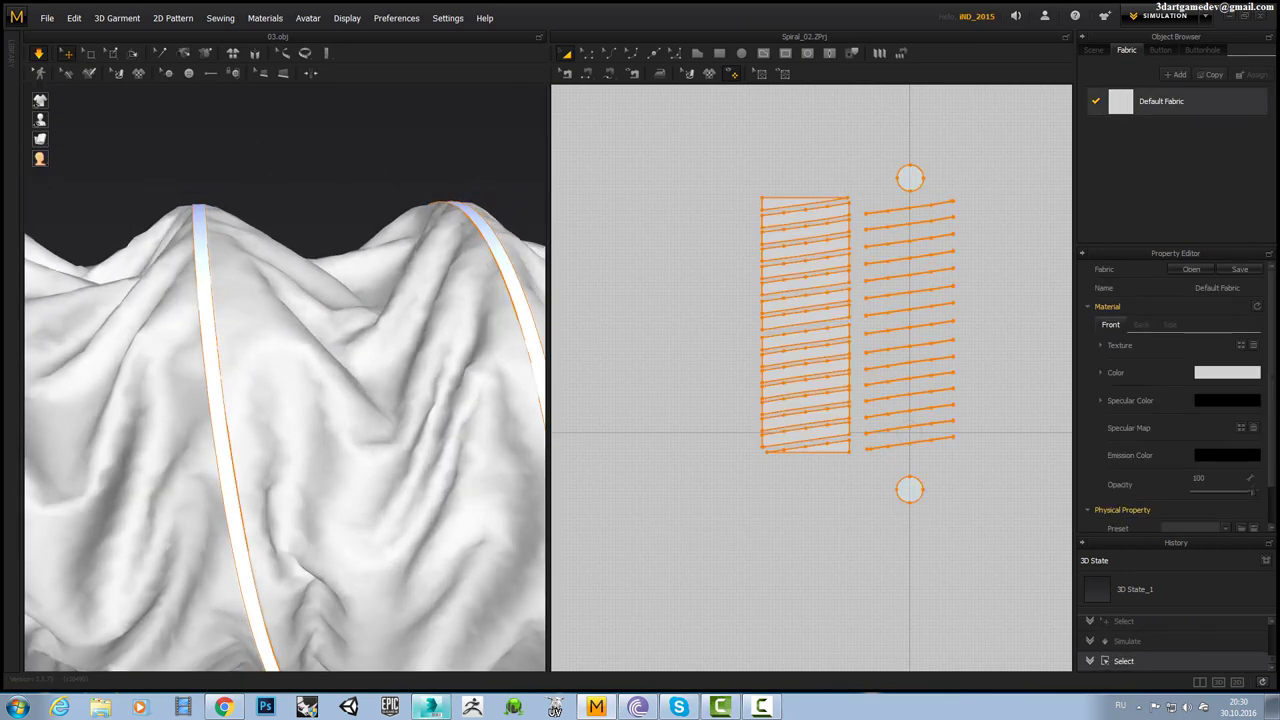
drag(1250, 492, 1221, 492)
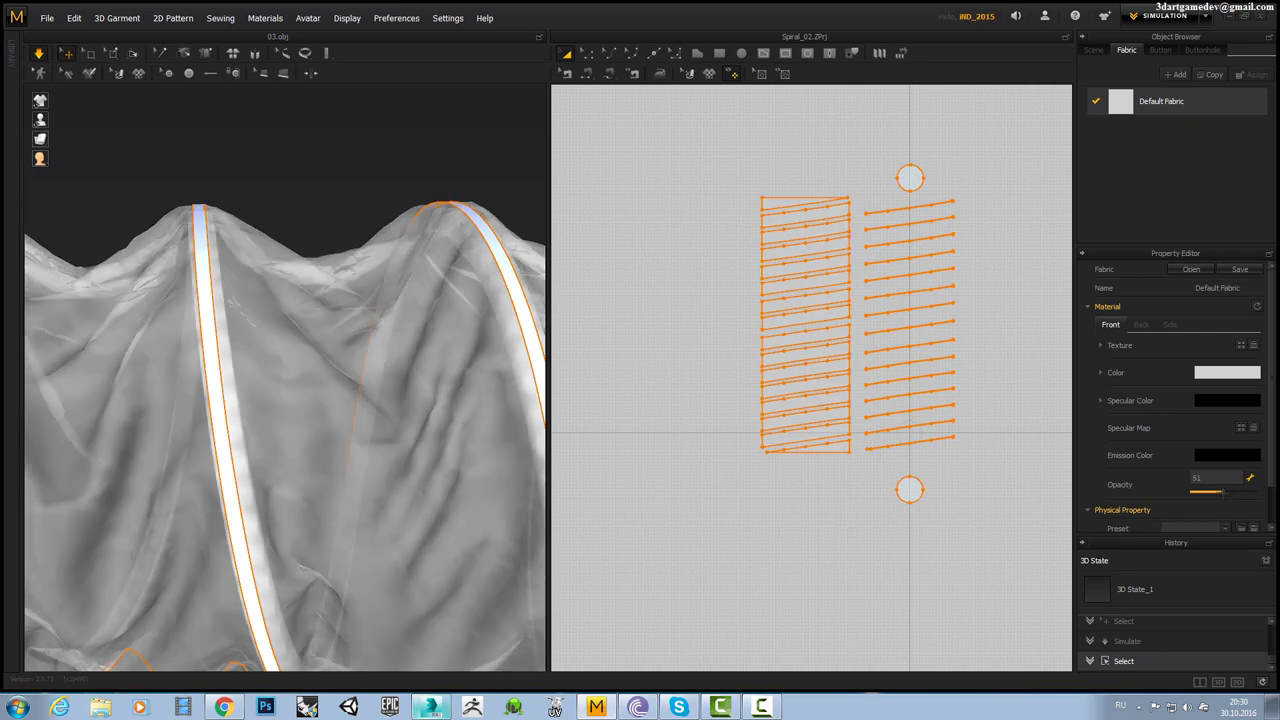
right_drag(480, 380, 285, 293)
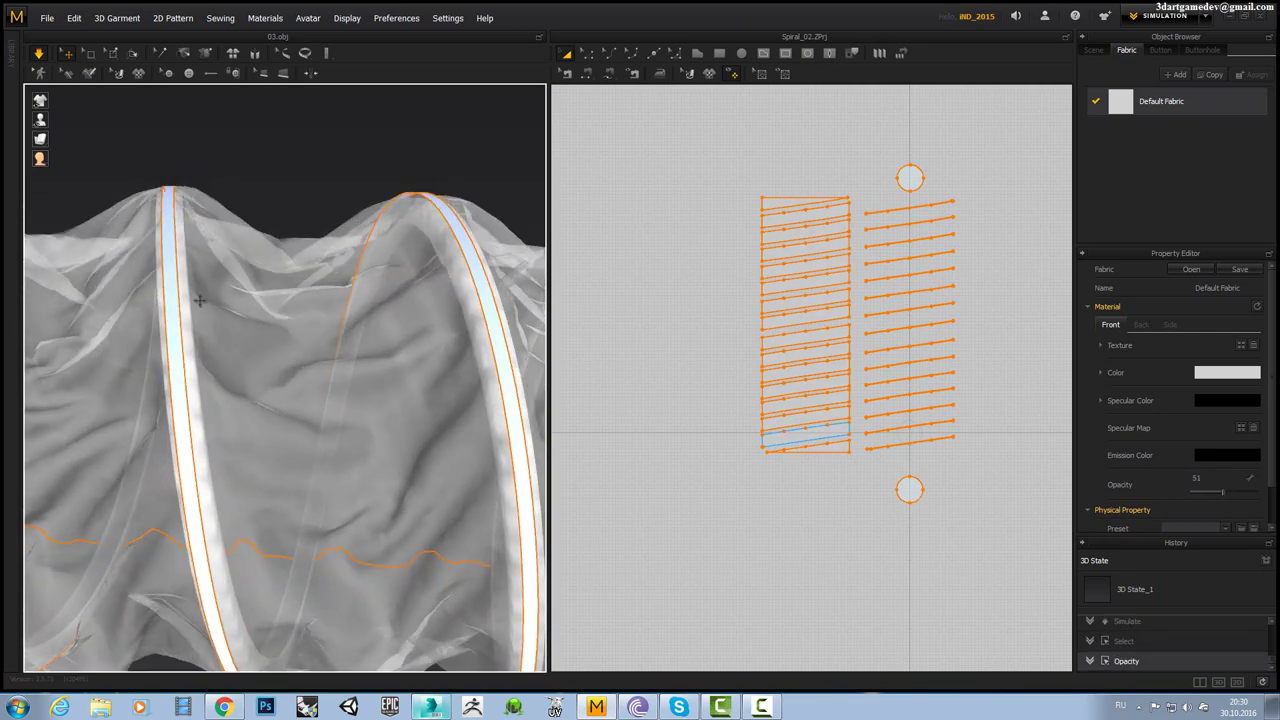
right_drag(311, 340, 306, 466)
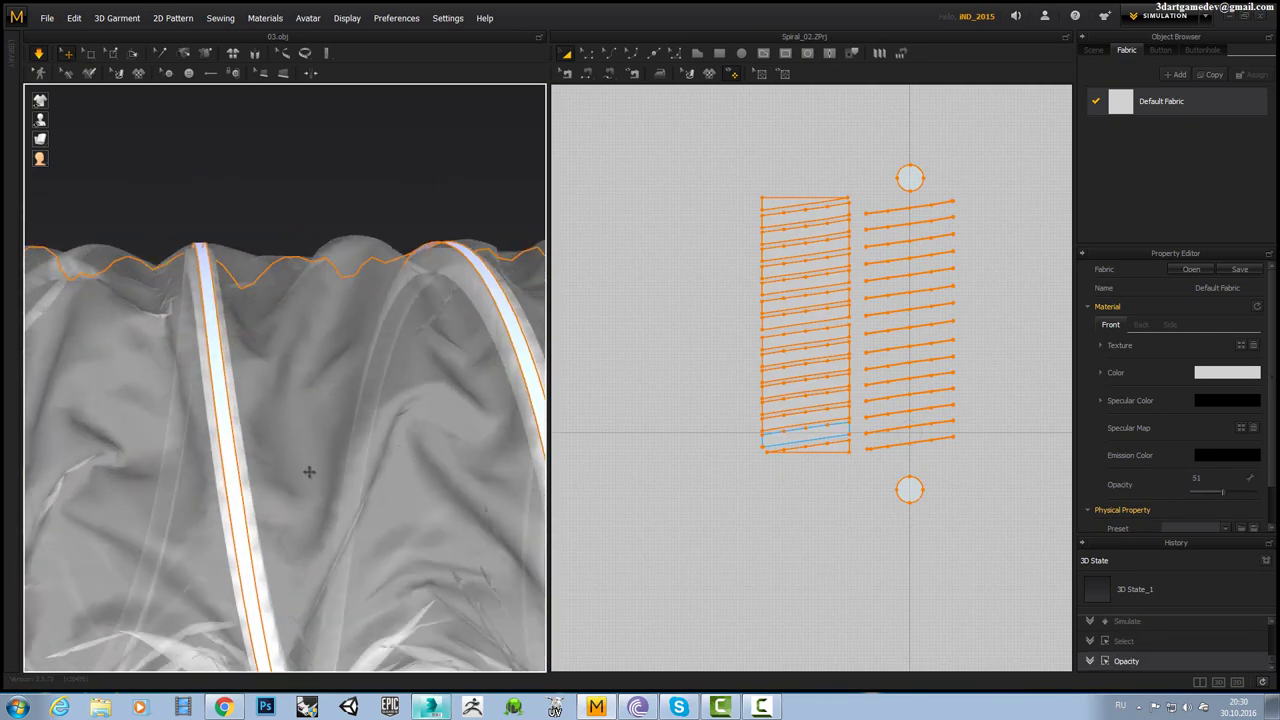
scroll(258, 465, up, 3)
scroll(258, 465, down, 3)
scroll(265, 400, down, 2)
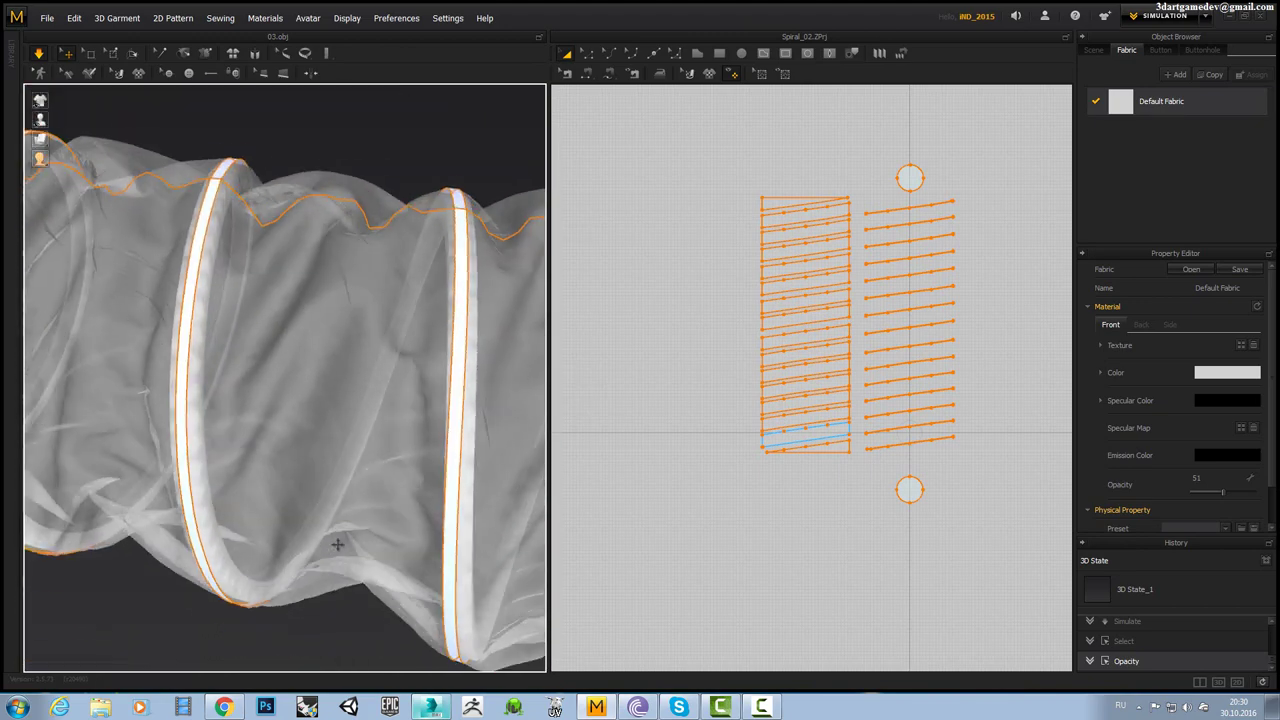
right_drag(333, 265, 342, 104)
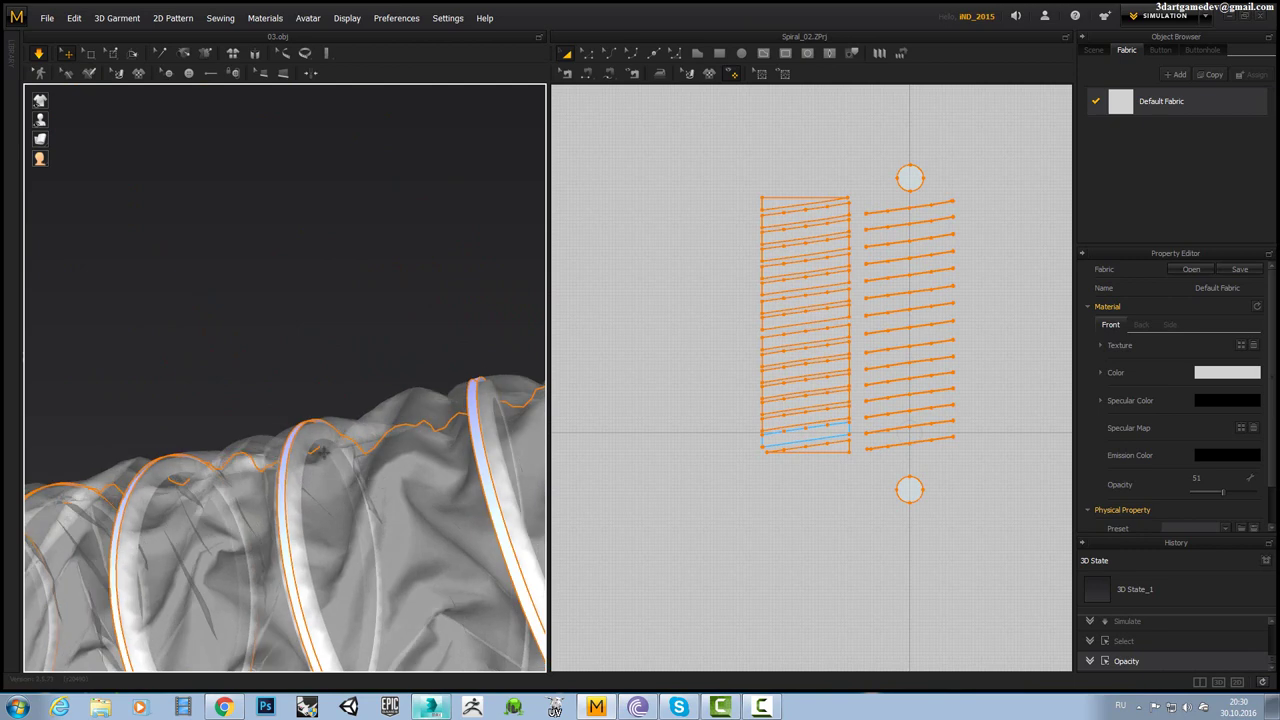
mouse_move(323, 450)
right_down()
mouse_move(343, 538)
mouse_move(296, 426)
mouse_move(357, 409)
mouse_move(271, 391)
mouse_move(288, 303)
right_up()
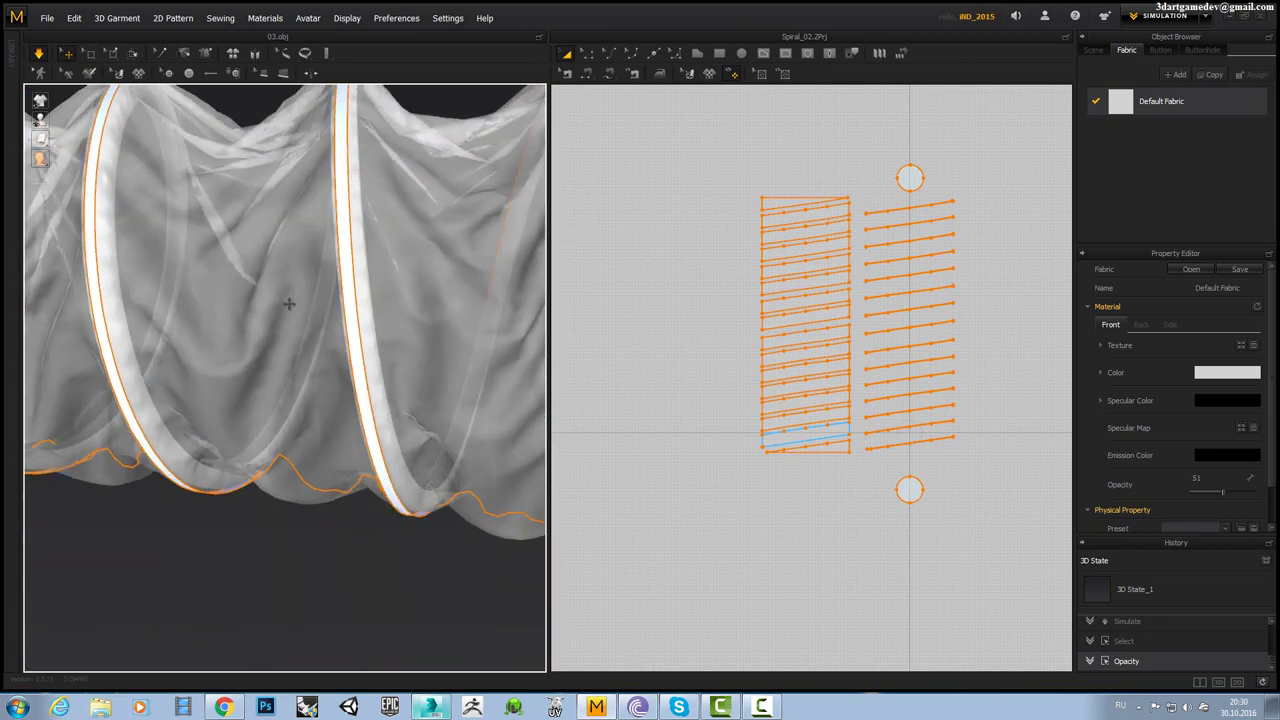
right_drag(327, 256, 331, 380)
Raise the Default Fabric's opacity slider back to 100.
scroll(336, 318, up, 2)
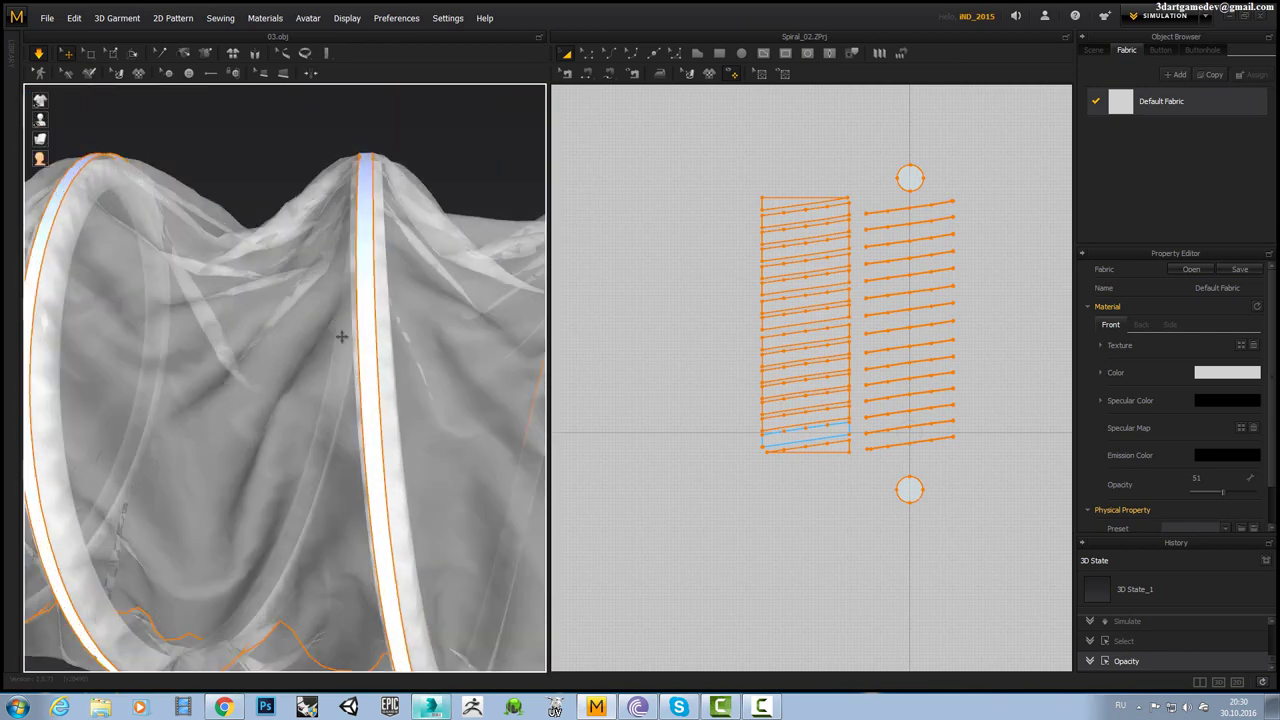
scroll(343, 337, up, 2)
scroll(386, 331, up, 2)
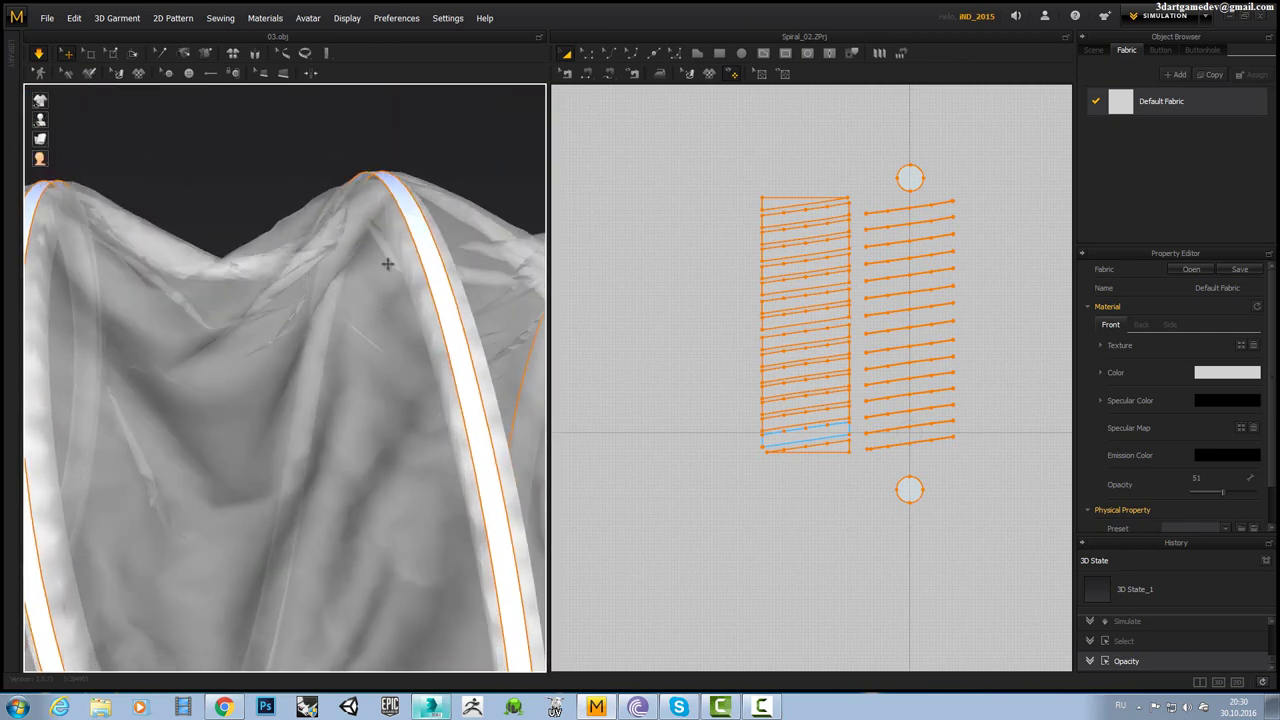
scroll(396, 255, up, 2)
scroll(415, 249, up, 2)
scroll(400, 248, down, 5)
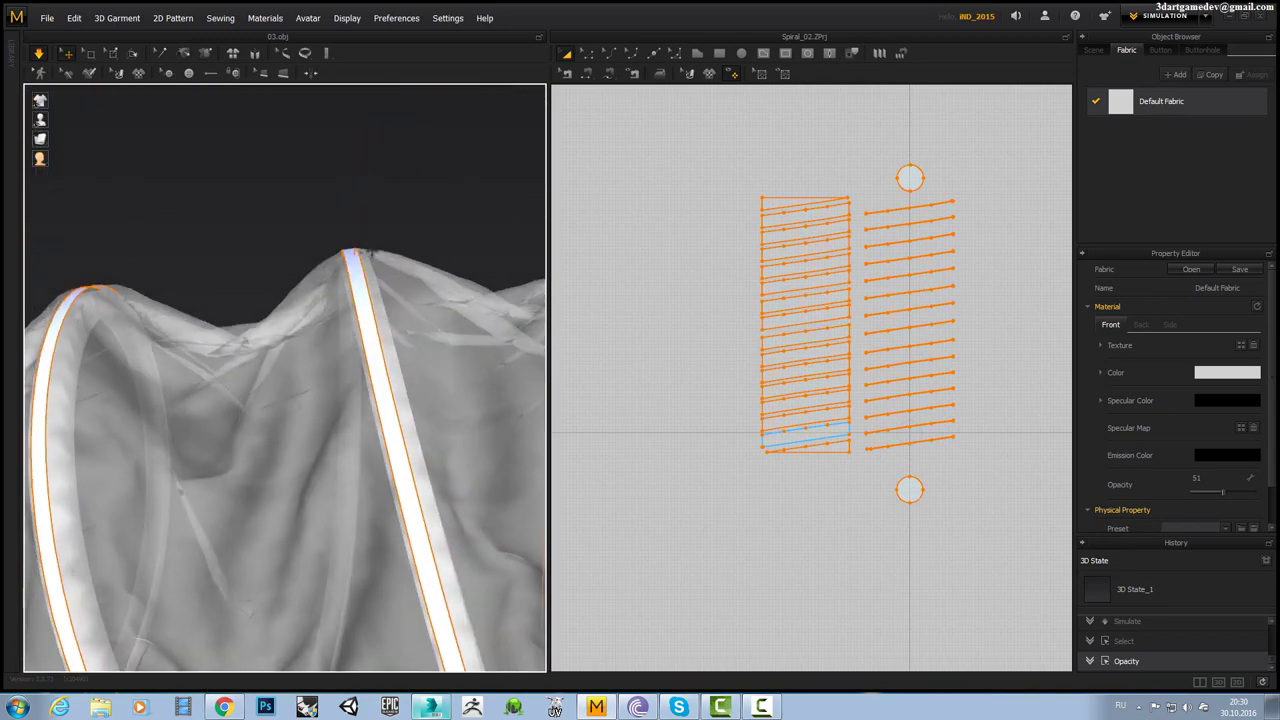
scroll(371, 240, up, 2)
scroll(368, 280, up, 2)
scroll(366, 319, up, 2)
scroll(370, 280, down, 2)
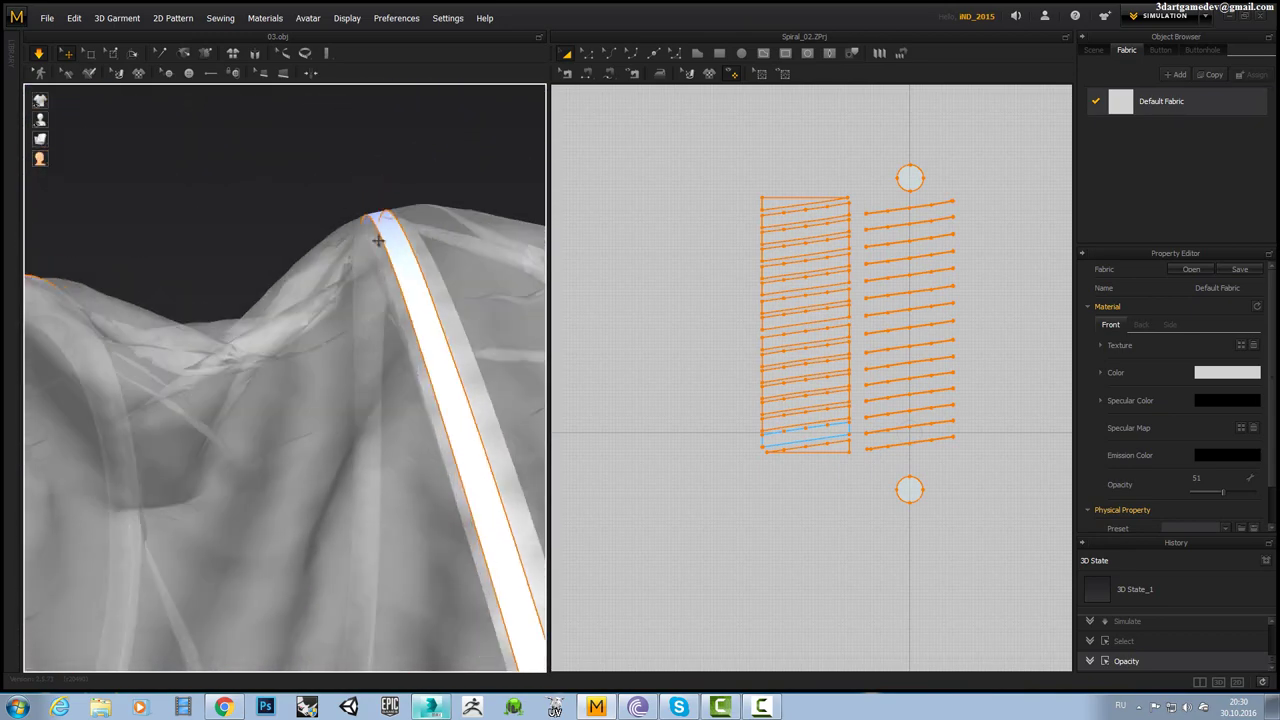
scroll(378, 260, down, 1)
scroll(377, 285, down, 1)
scroll(377, 289, down, 1)
scroll(339, 370, down, 2)
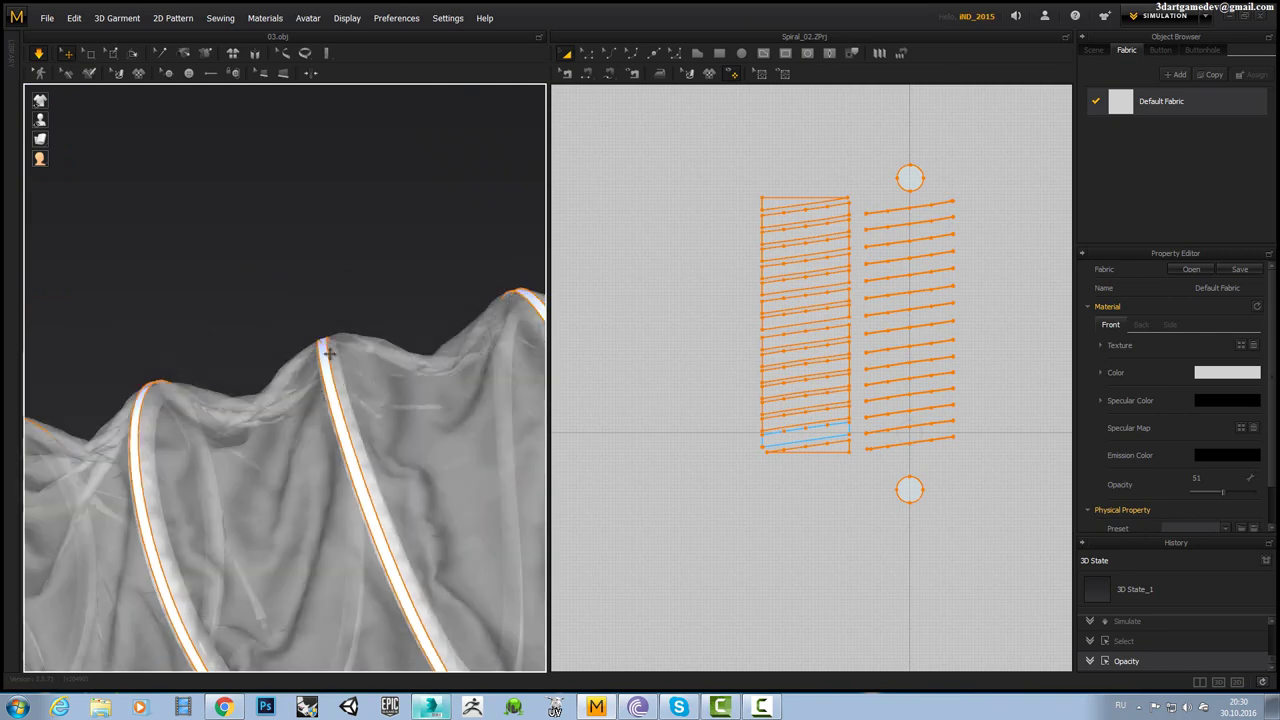
drag(1222, 491, 1250, 491)
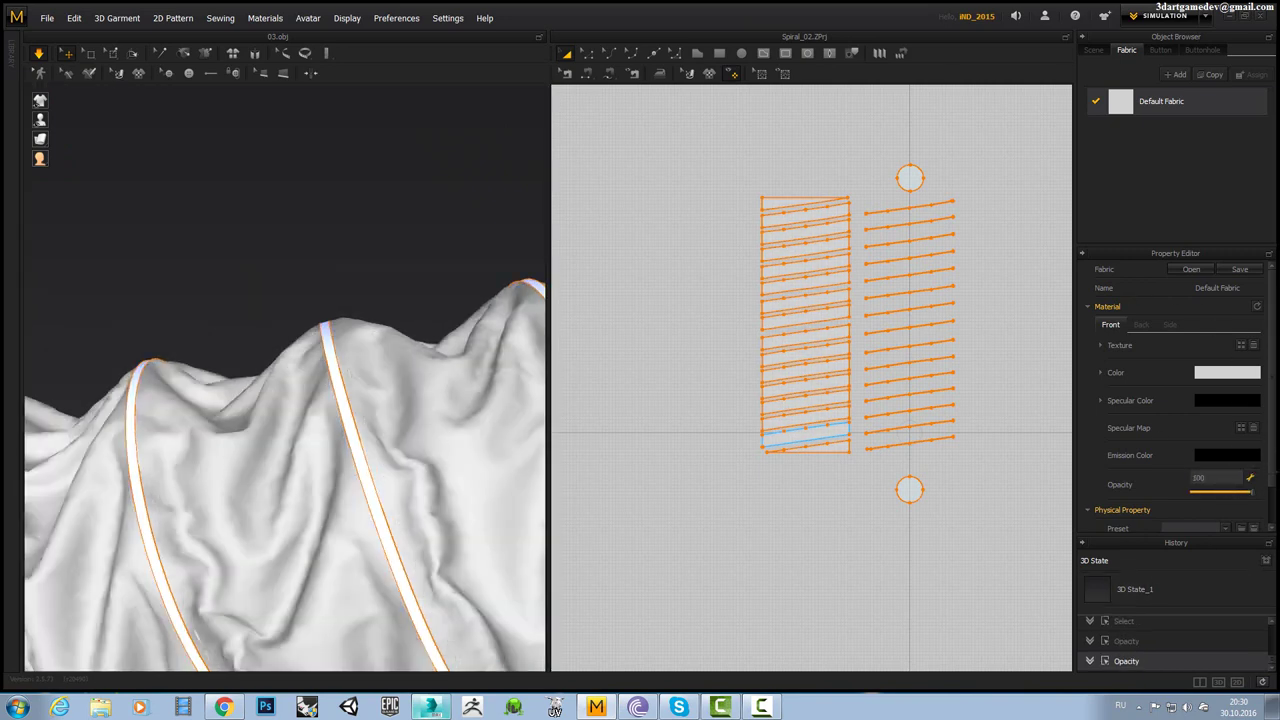
scroll(1186, 397, down, 1)
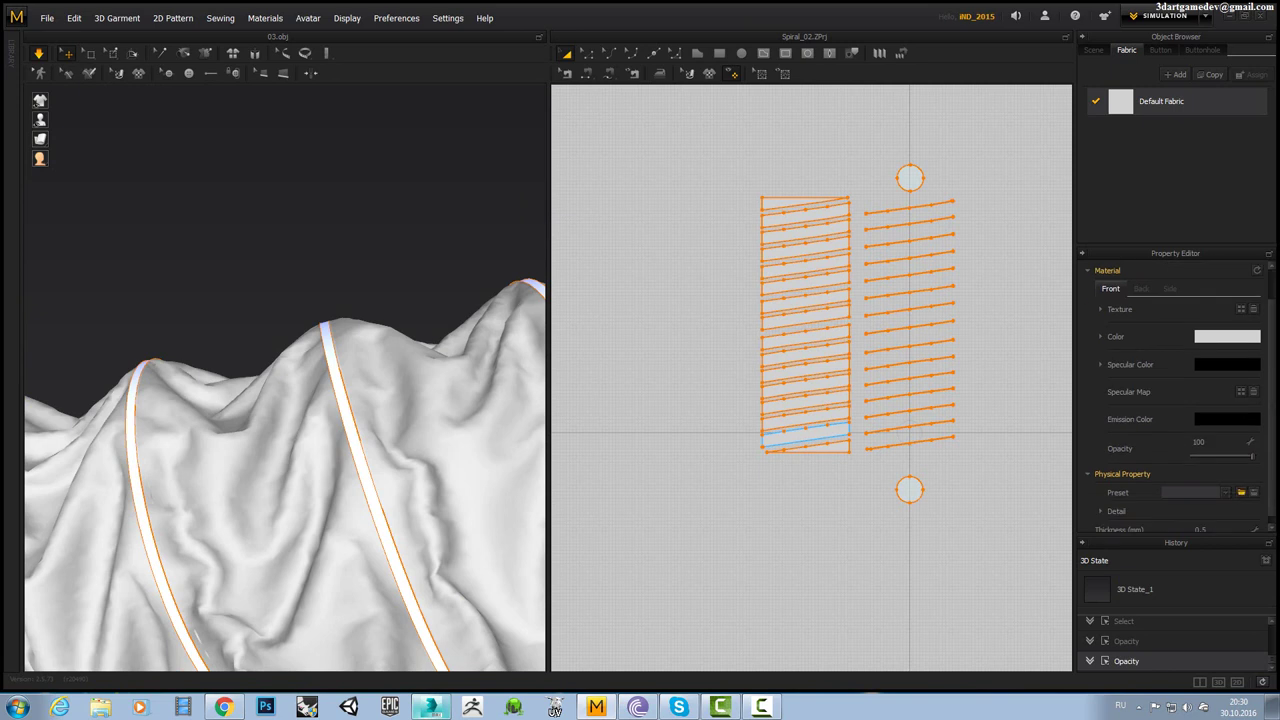
Choose D_Cotton from the Default Fabric's preset list and check the drape from the side.
click(1242, 492)
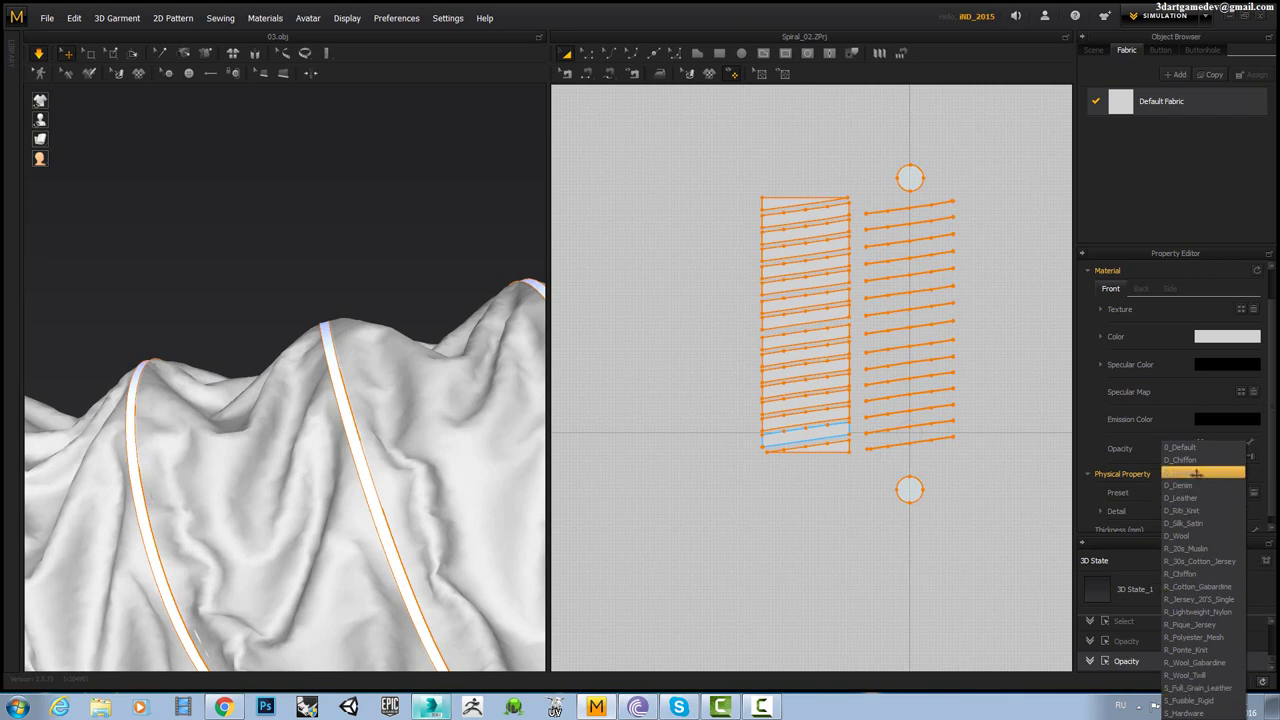
key(Return)
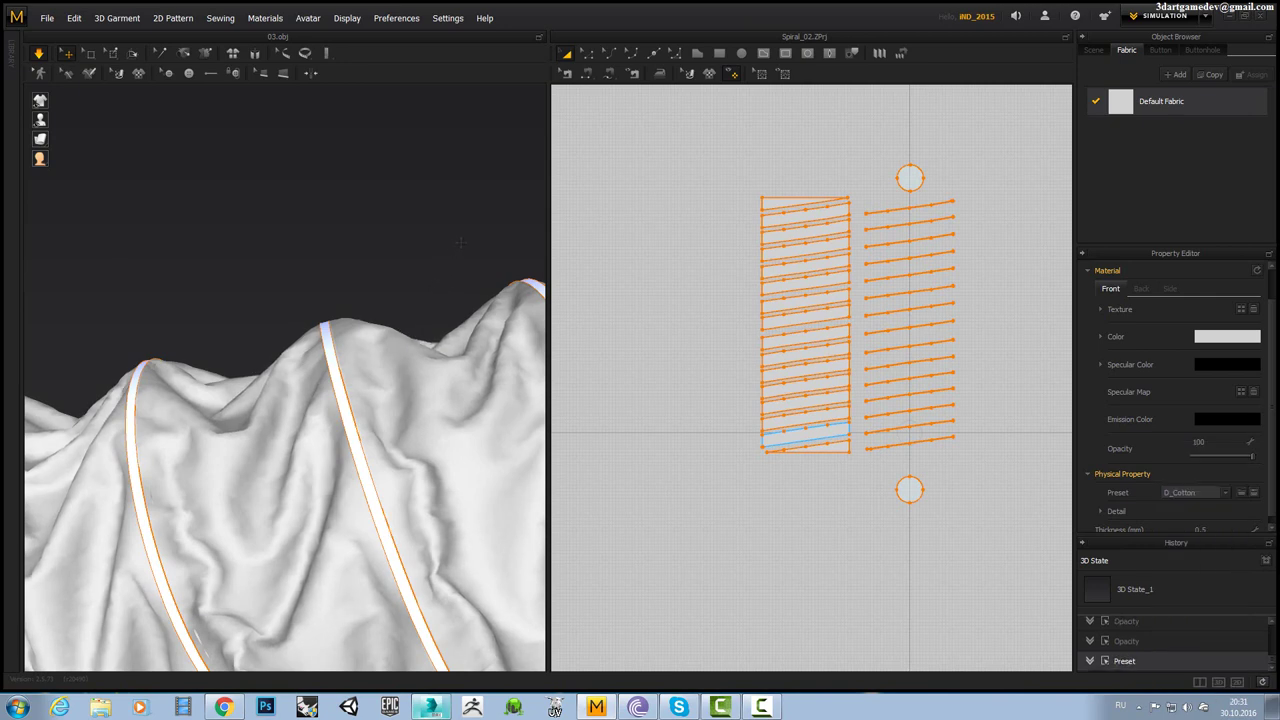
scroll(423, 323, down, 5)
scroll(413, 354, down, 2)
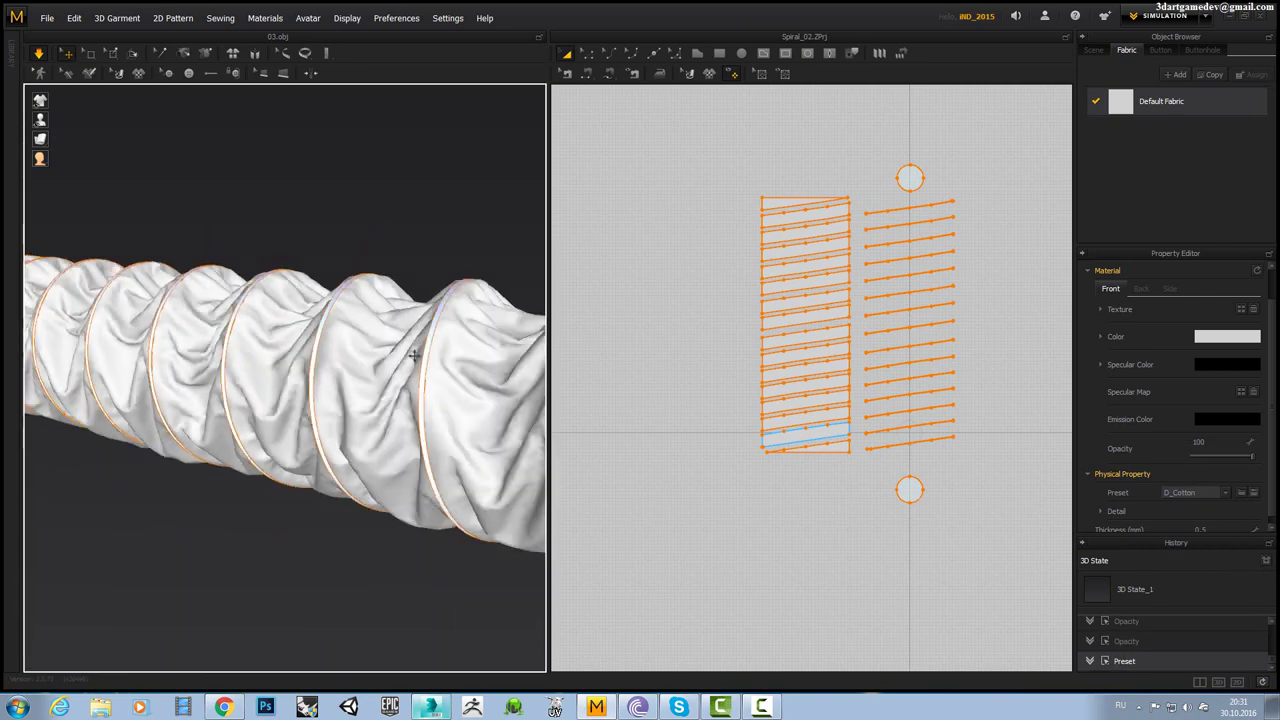
scroll(413, 354, down, 2)
mouse_move(332, 385)
right_down()
mouse_move(353, 338)
mouse_move(353, 430)
right_up()
mouse_move(327, 402)
right_down()
mouse_move(366, 365)
mouse_move(356, 484)
right_up()
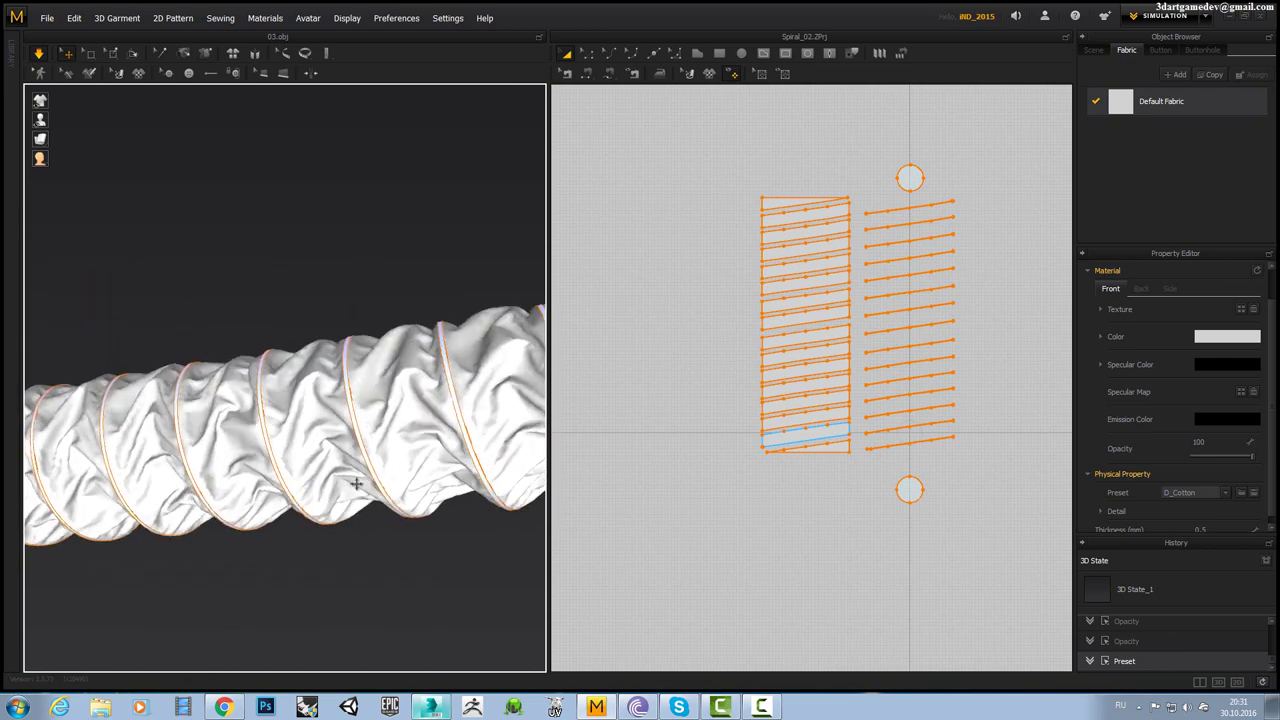
click(355, 502)
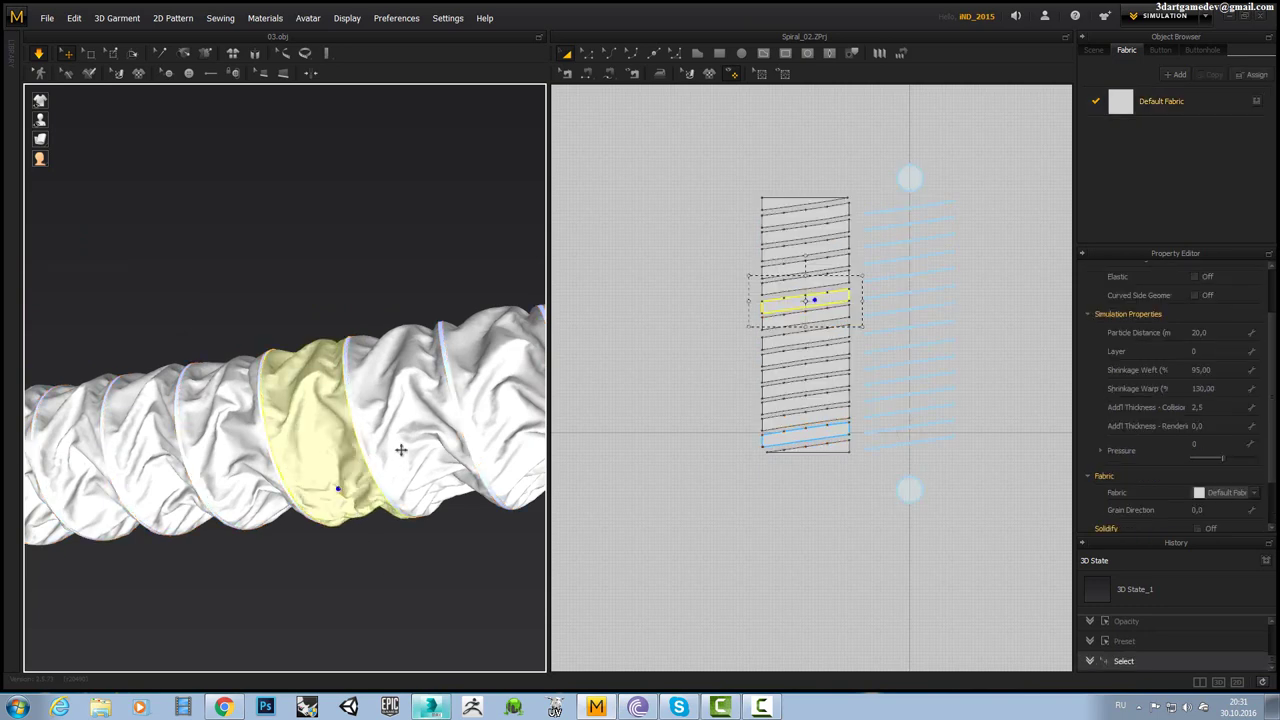
Pull the selected strip's cloth during simulation to shift its wrinkles.
mouse_move(400, 449)
right_down()
mouse_move(419, 419)
mouse_move(363, 466)
right_up()
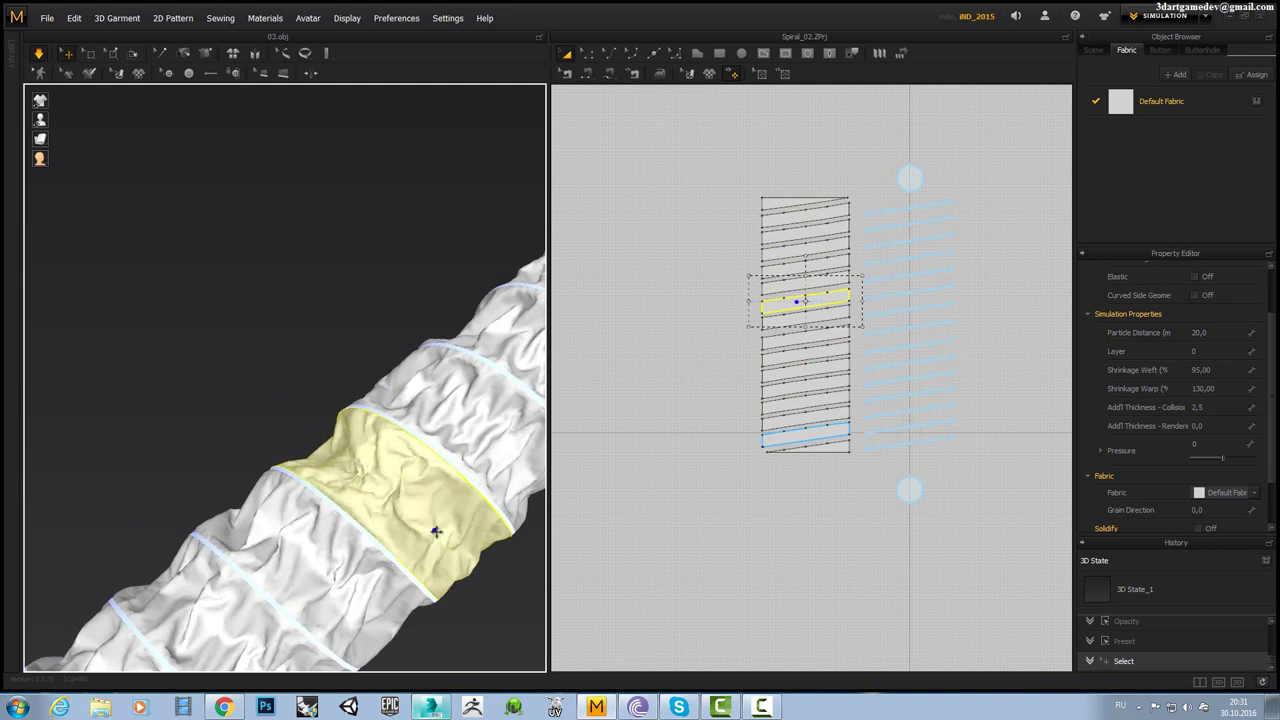
drag(433, 530, 441, 535)
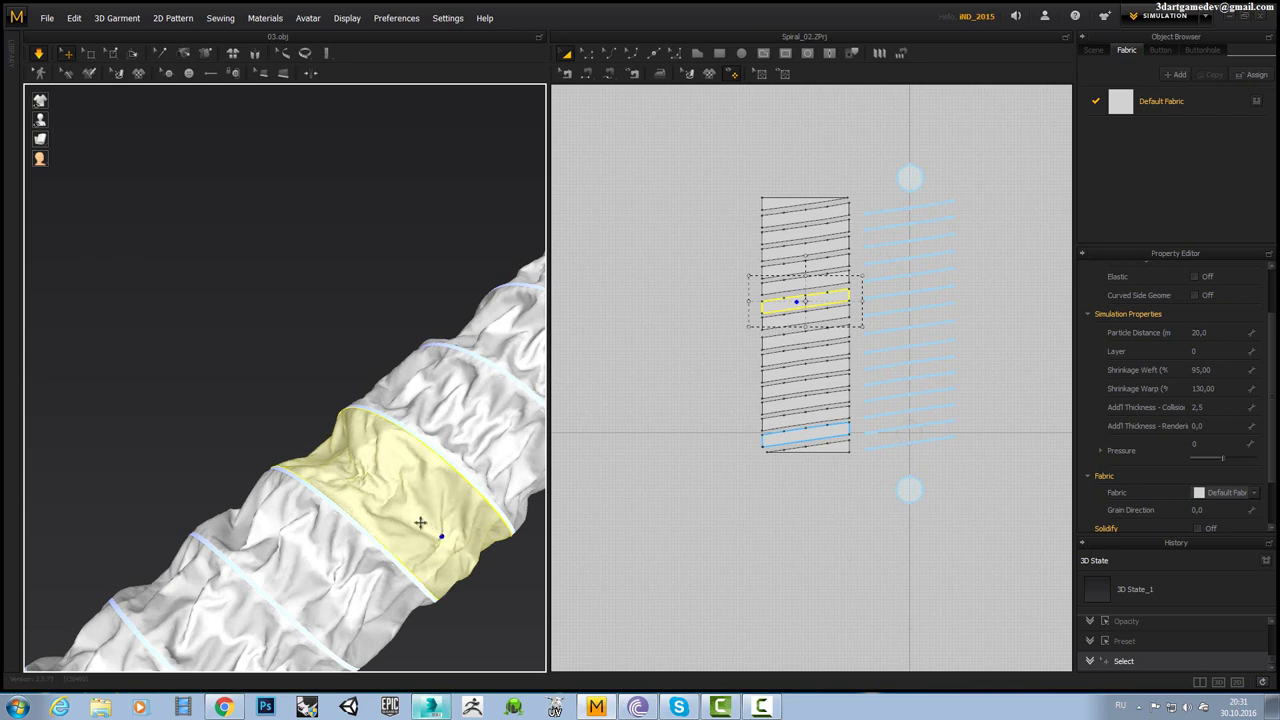
drag(342, 461, 334, 457)
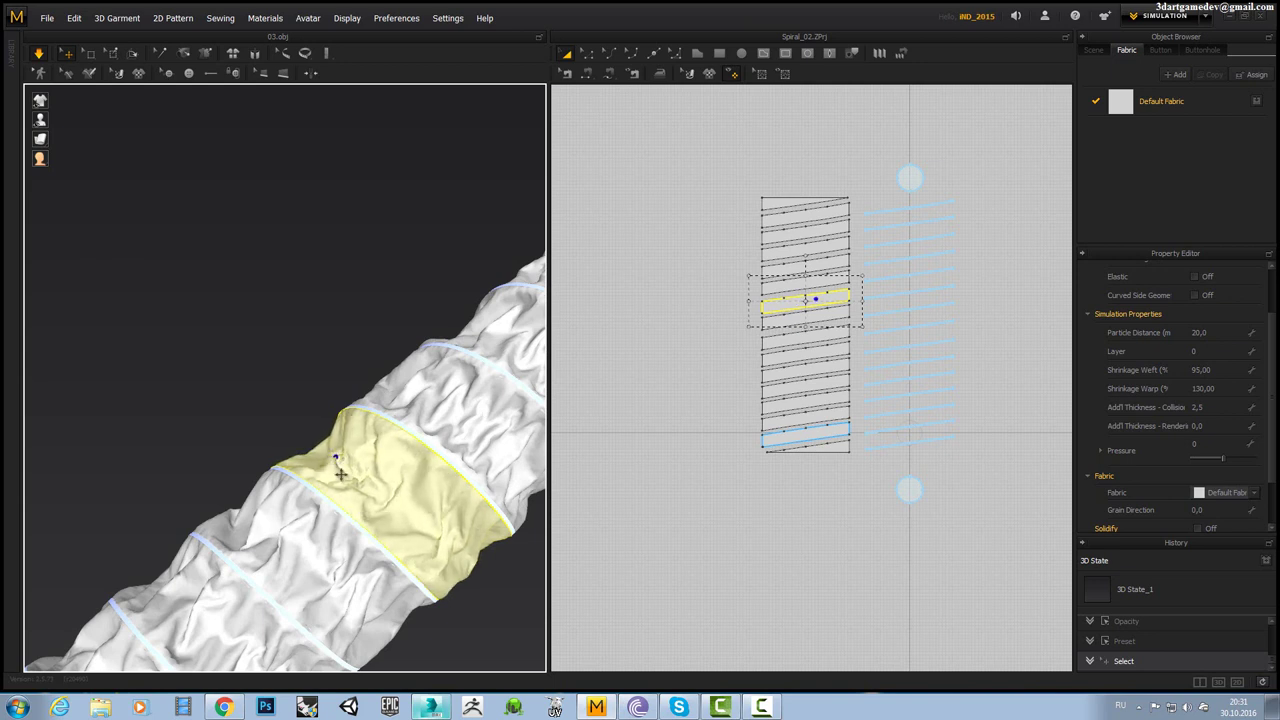
mouse_move(380, 508)
right_down()
mouse_move(463, 512)
mouse_move(468, 422)
mouse_move(434, 451)
mouse_move(366, 443)
mouse_move(305, 384)
right_up()
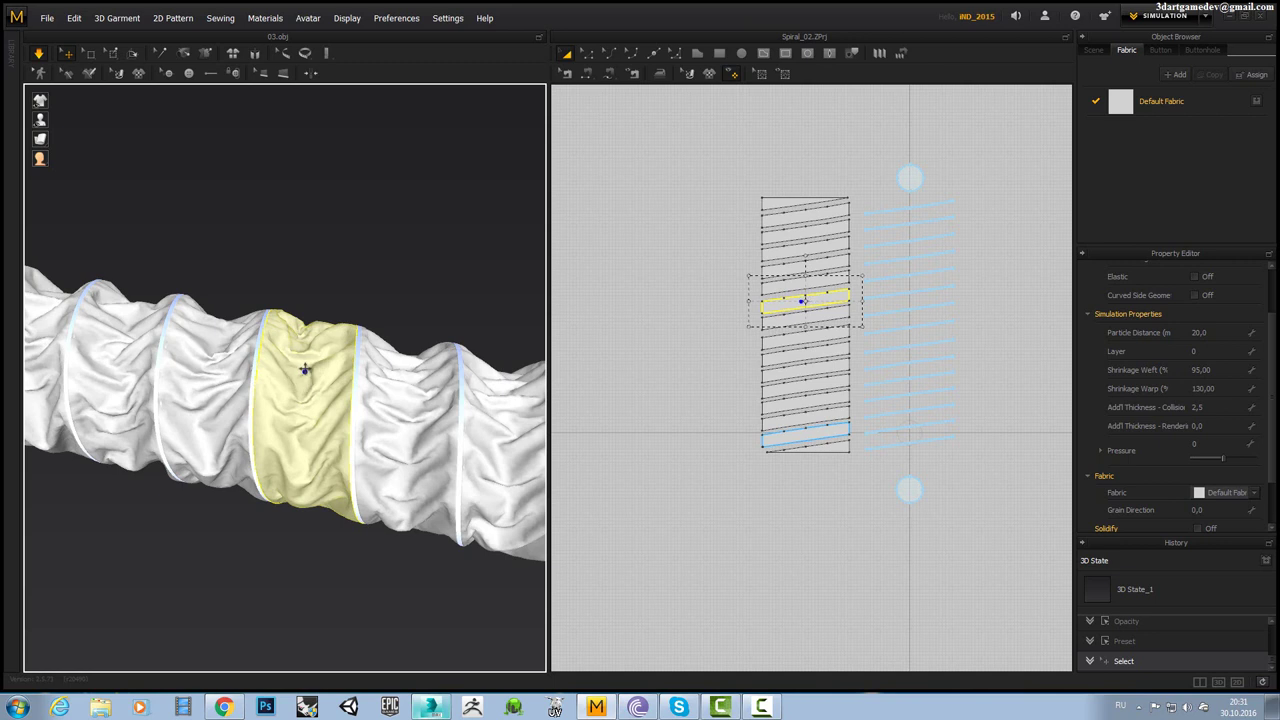
Select neighbouring strips in turn, orbiting to inspect their folds.
click(213, 333)
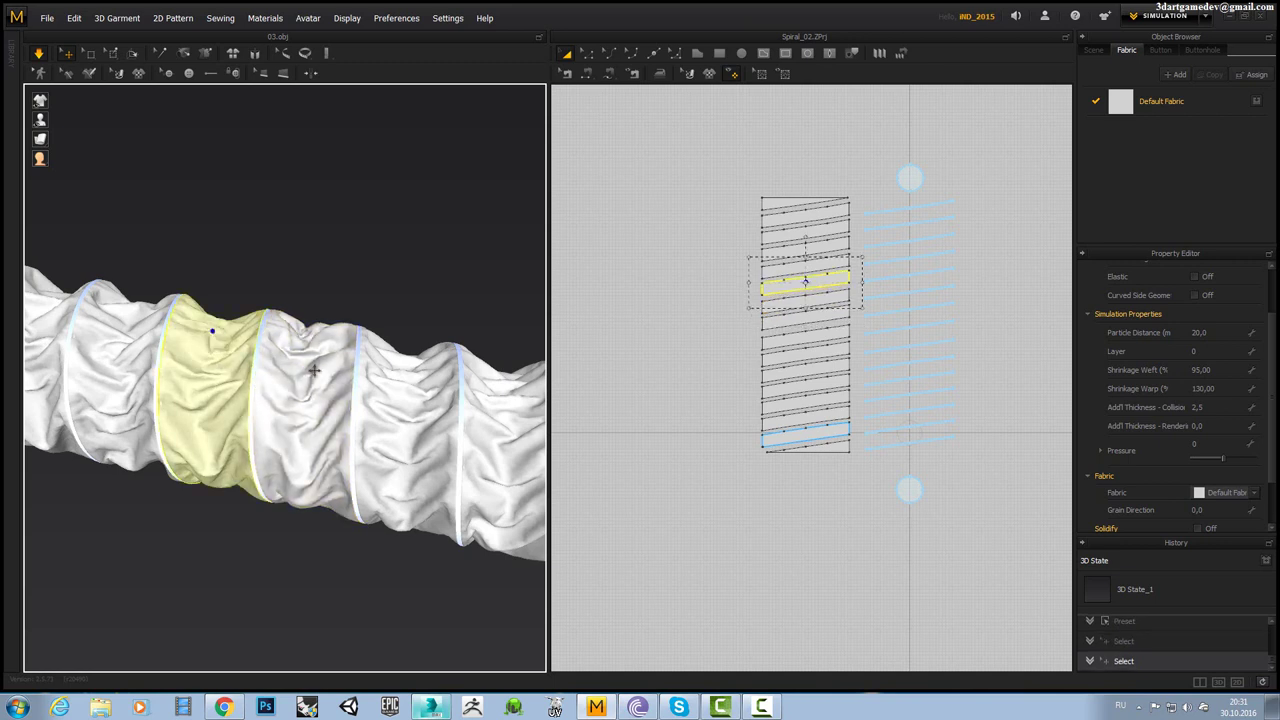
right_drag(414, 443, 404, 369)
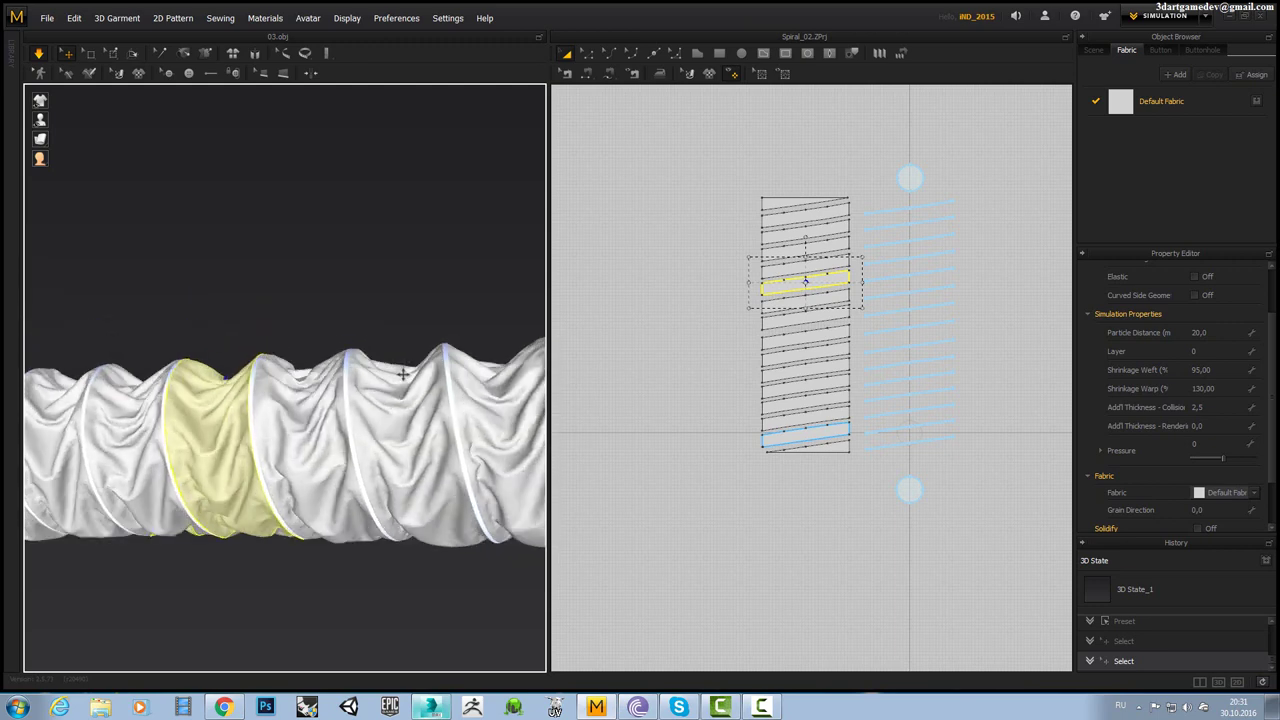
click(405, 370)
right_drag(390, 418, 410, 368)
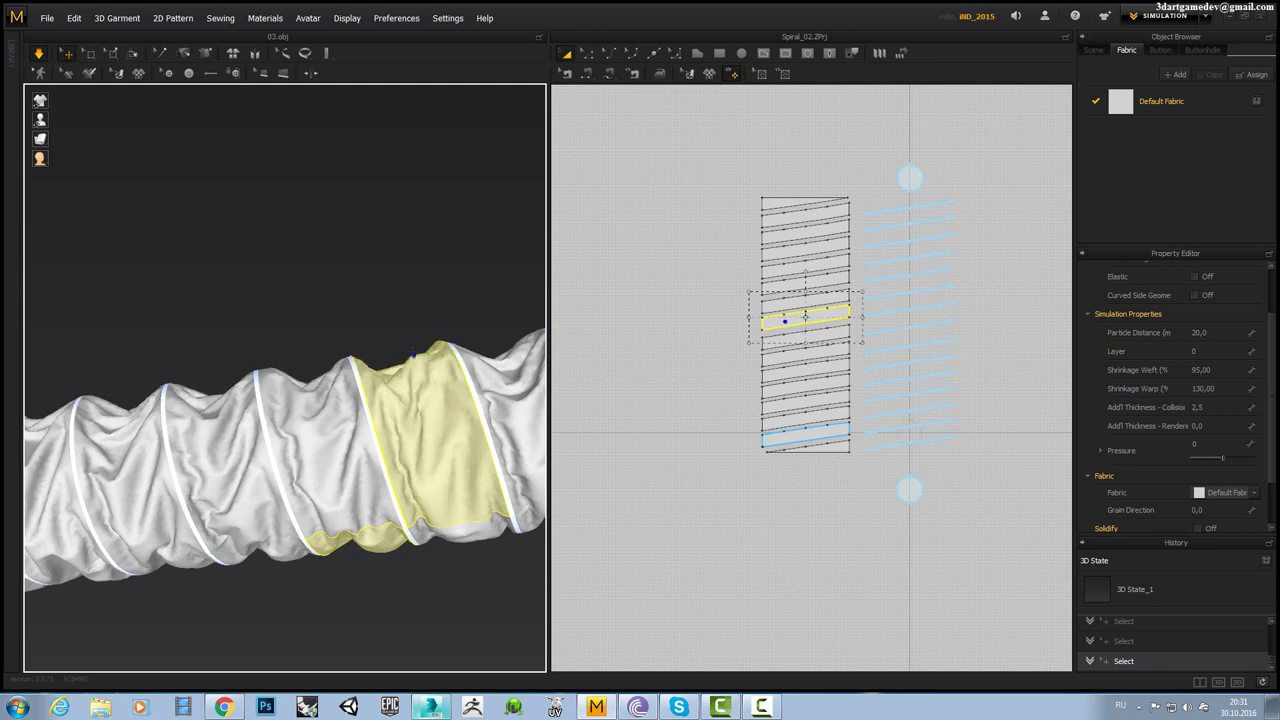
right_drag(400, 395, 362, 395)
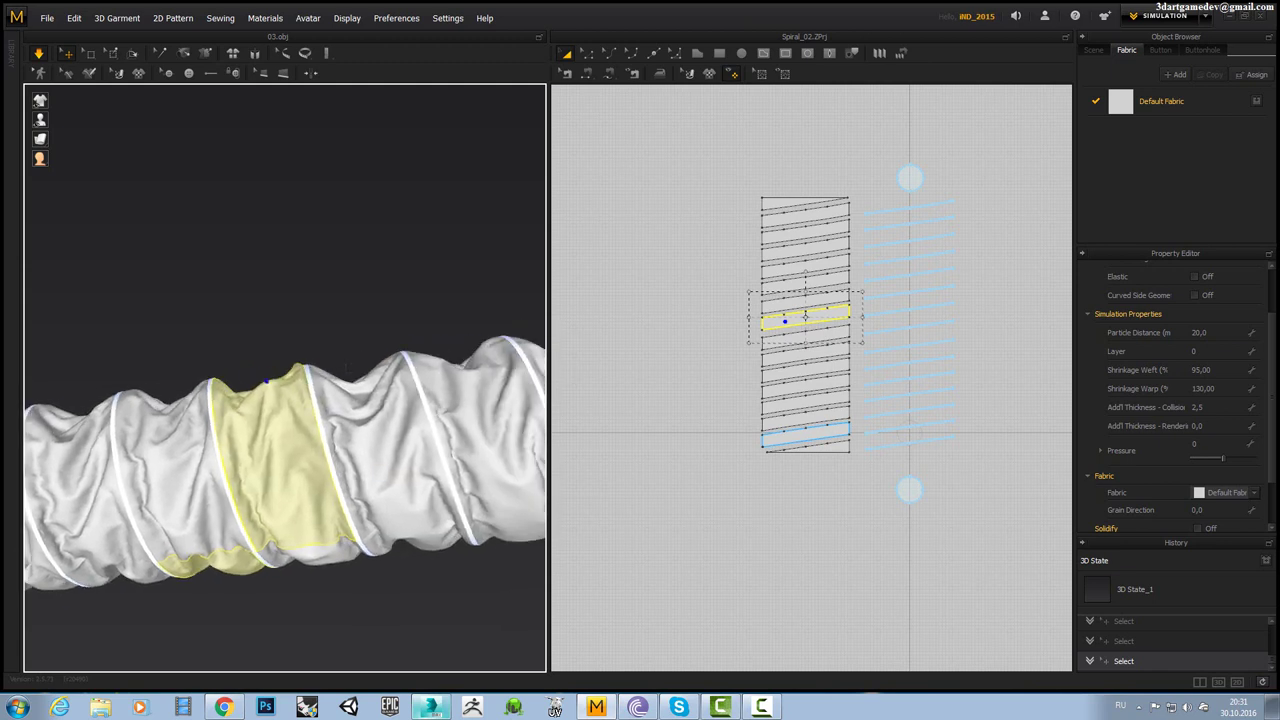
click(369, 388)
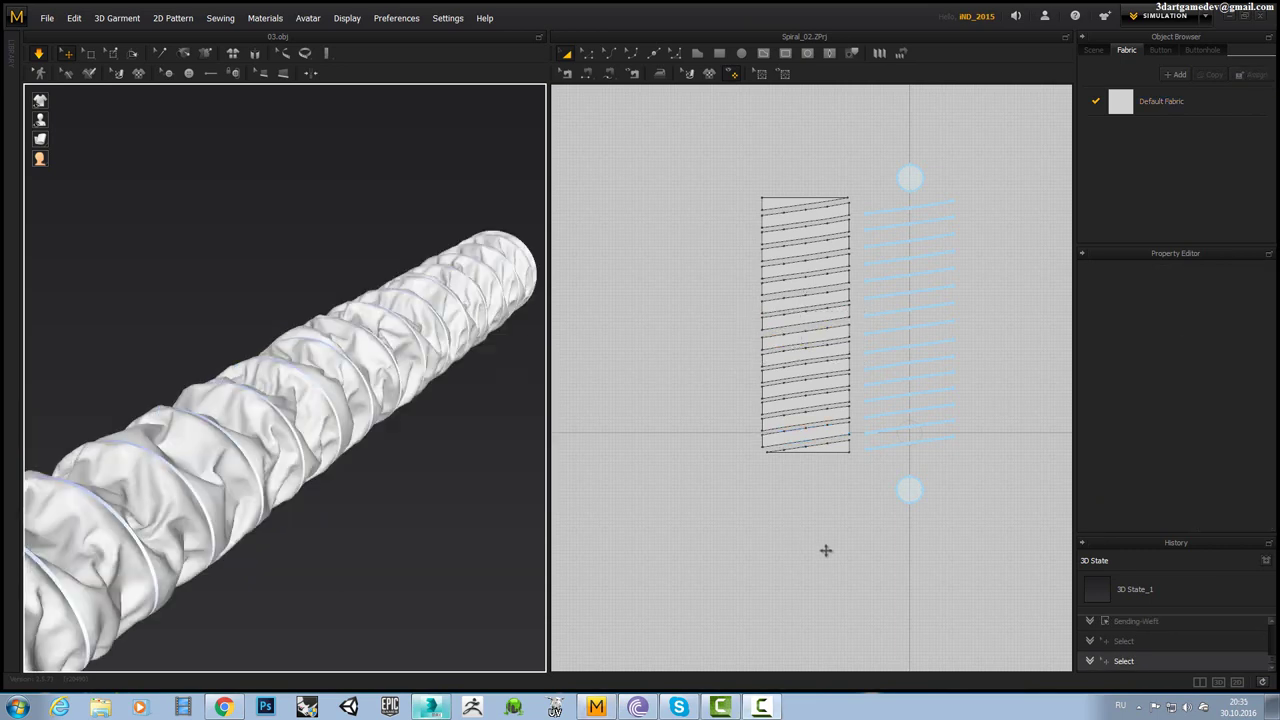
Select Default Fabric and set its Bending-Warp to 86, checking the re-drape.
mouse_move(300, 400)
right_down()
mouse_move(354, 487)
mouse_move(500, 470)
right_up()
click(1160, 101)
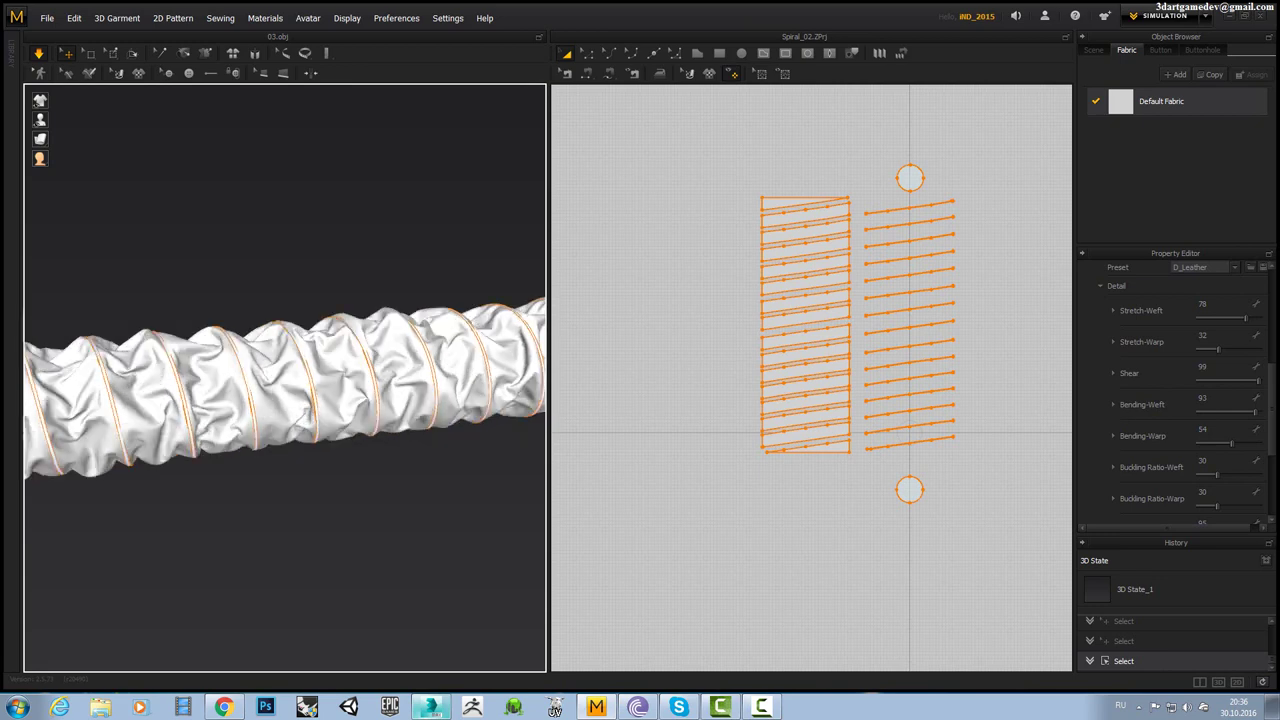
right_drag(280, 380, 340, 300)
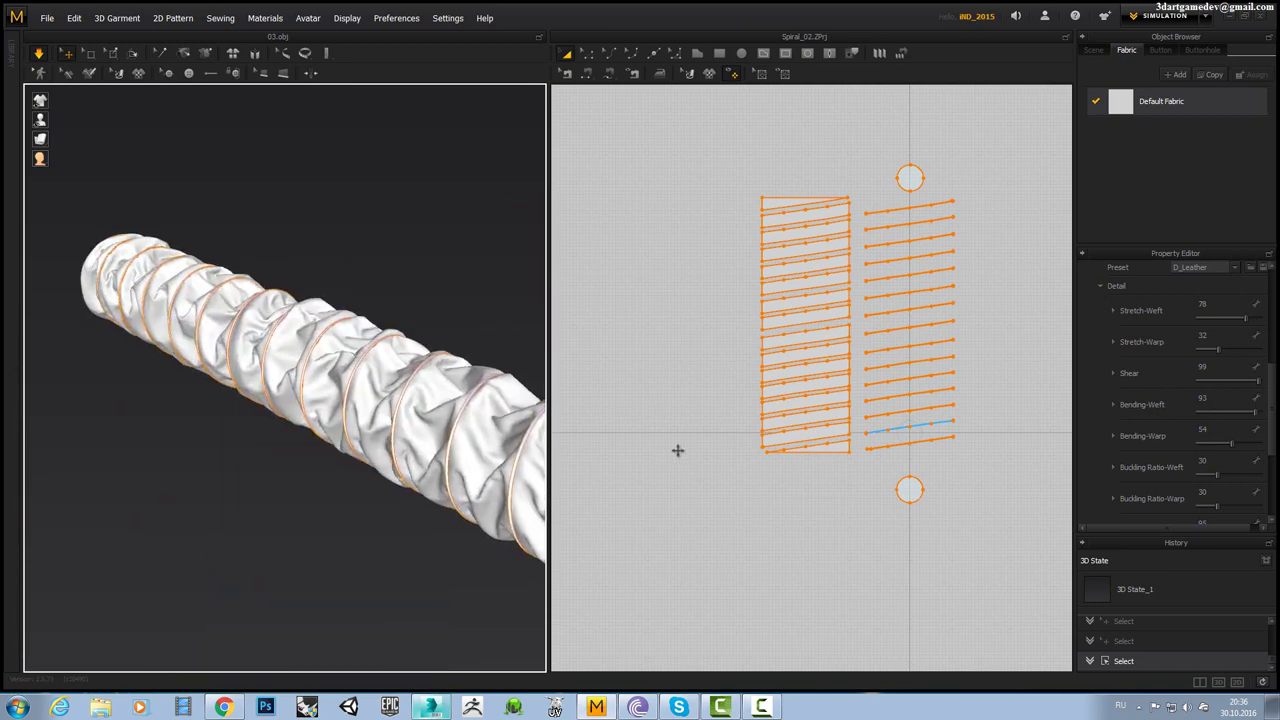
right_drag(368, 435, 272, 430)
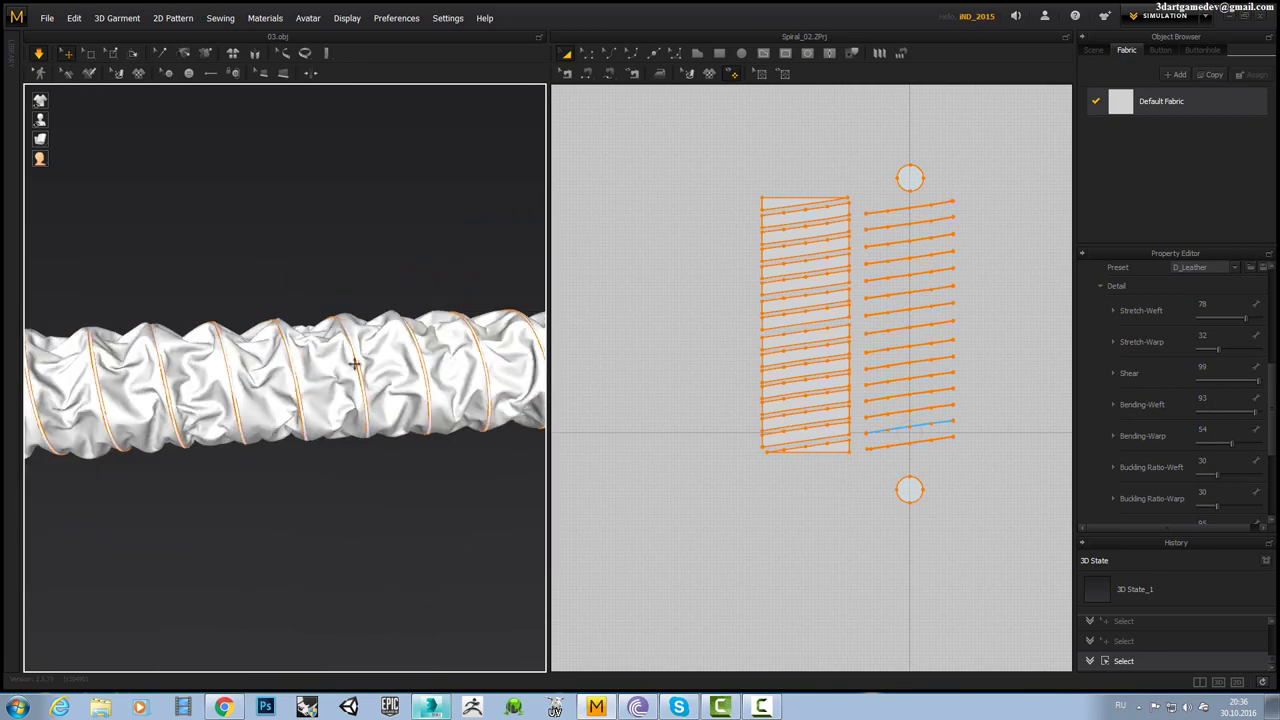
mouse_move(423, 432)
right_down()
mouse_move(255, 395)
mouse_move(463, 438)
right_up()
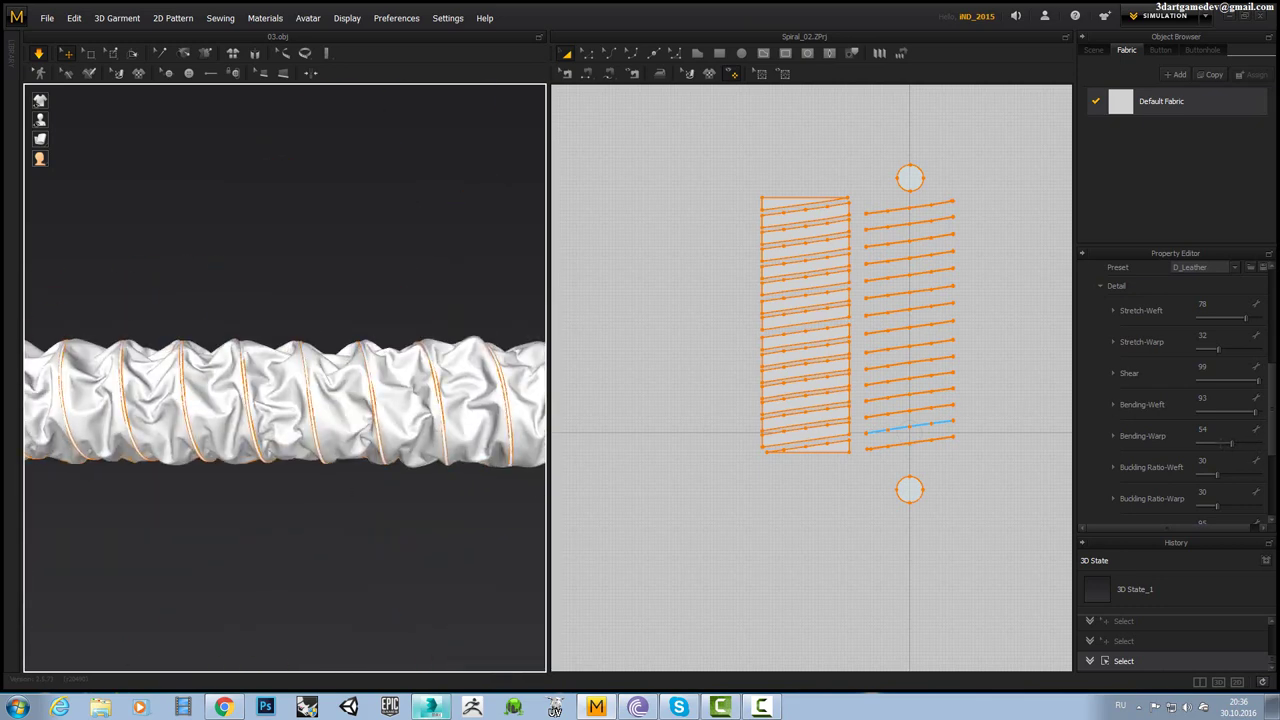
click(1218, 443)
text(86)
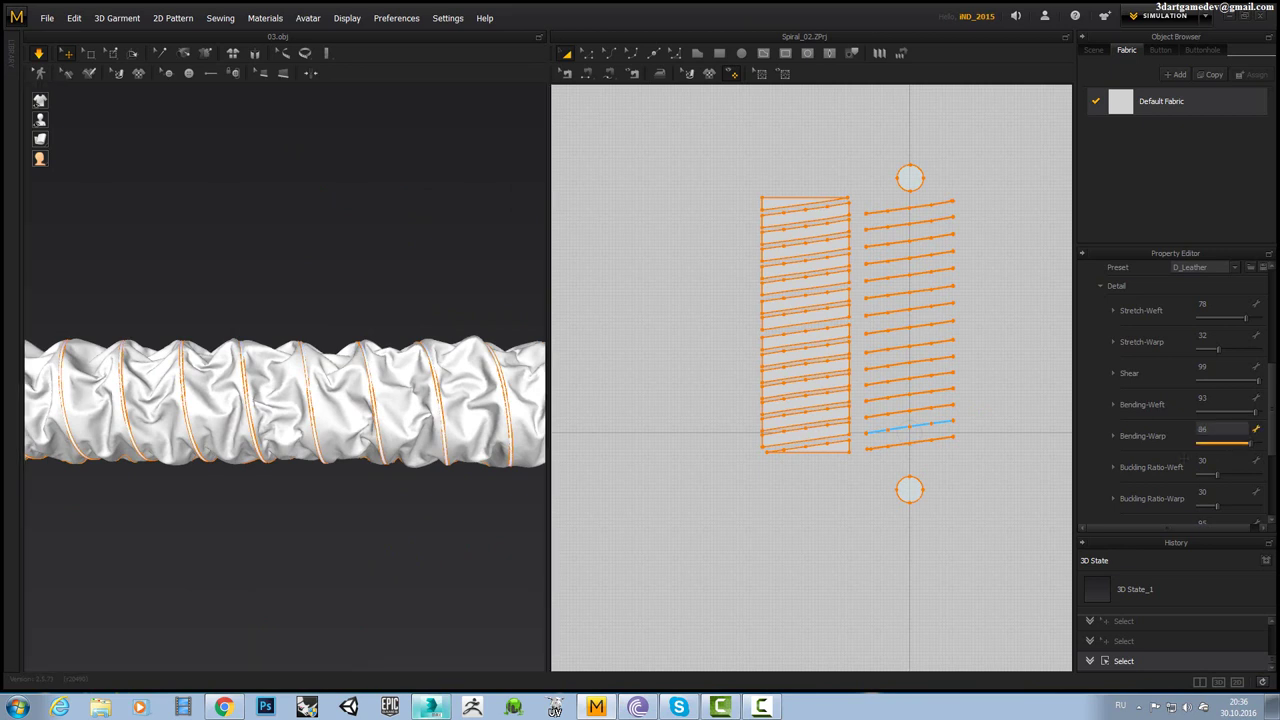
key(Return)
right_drag(420, 430, 179, 428)
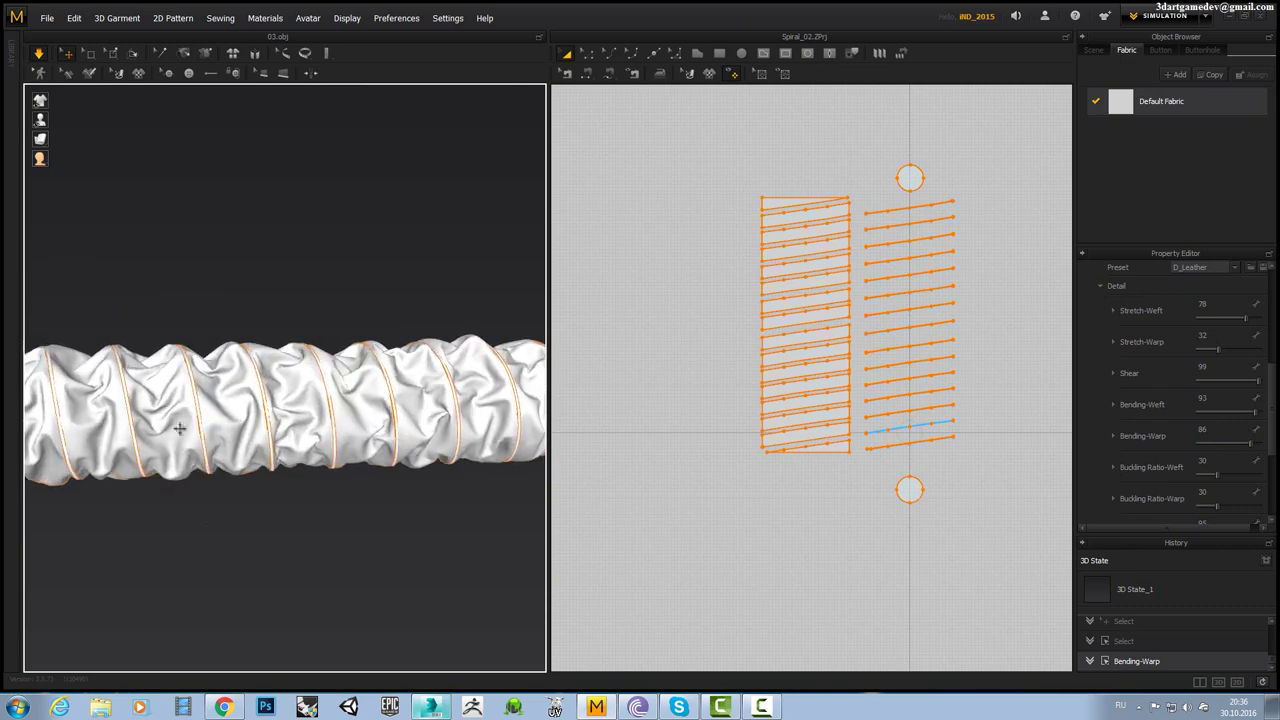
click(158, 364)
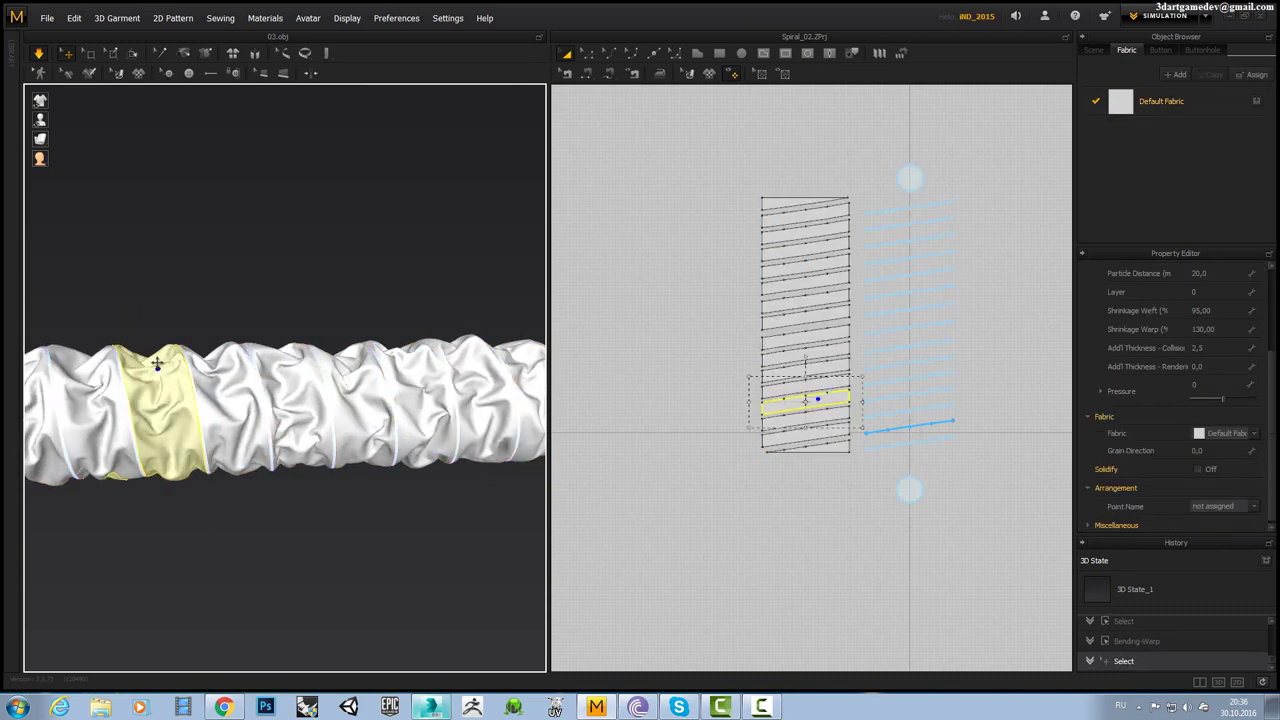
mouse_move(157, 364)
right_down()
mouse_move(272, 356)
mouse_move(409, 527)
mouse_move(386, 293)
right_up()
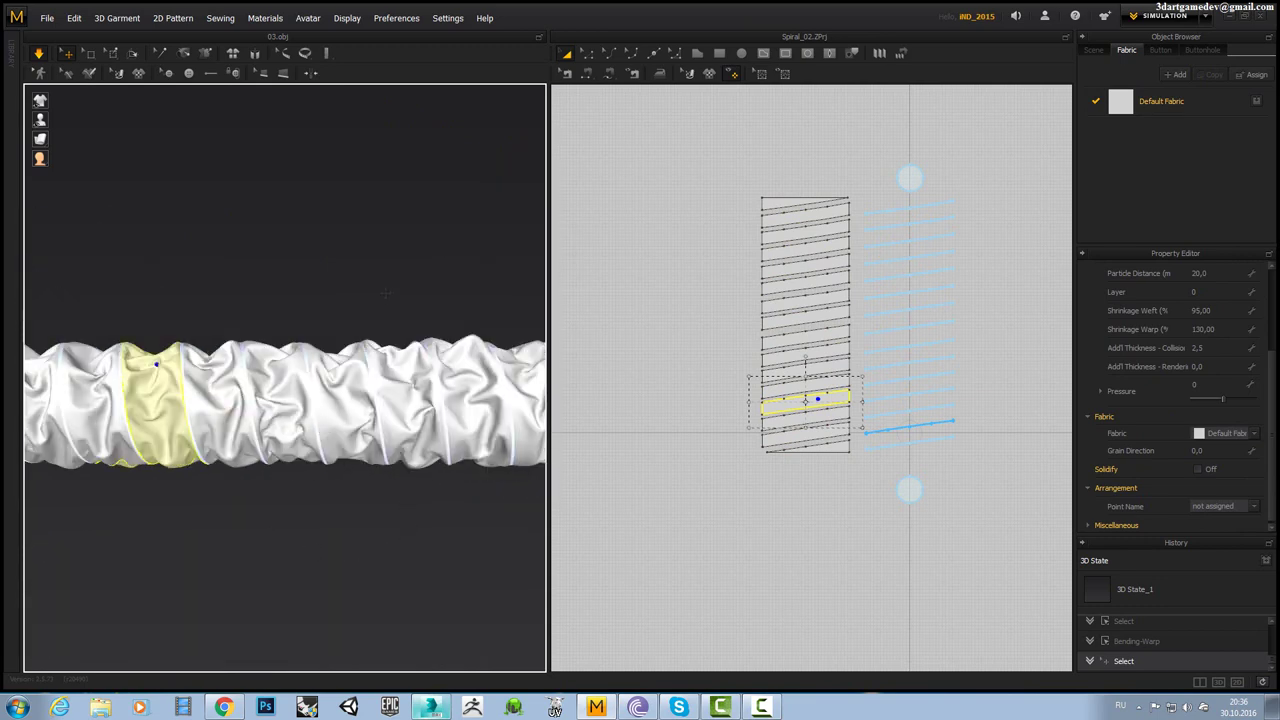
mouse_move(391, 440)
right_down()
mouse_move(447, 364)
mouse_move(234, 372)
right_up()
click(454, 362)
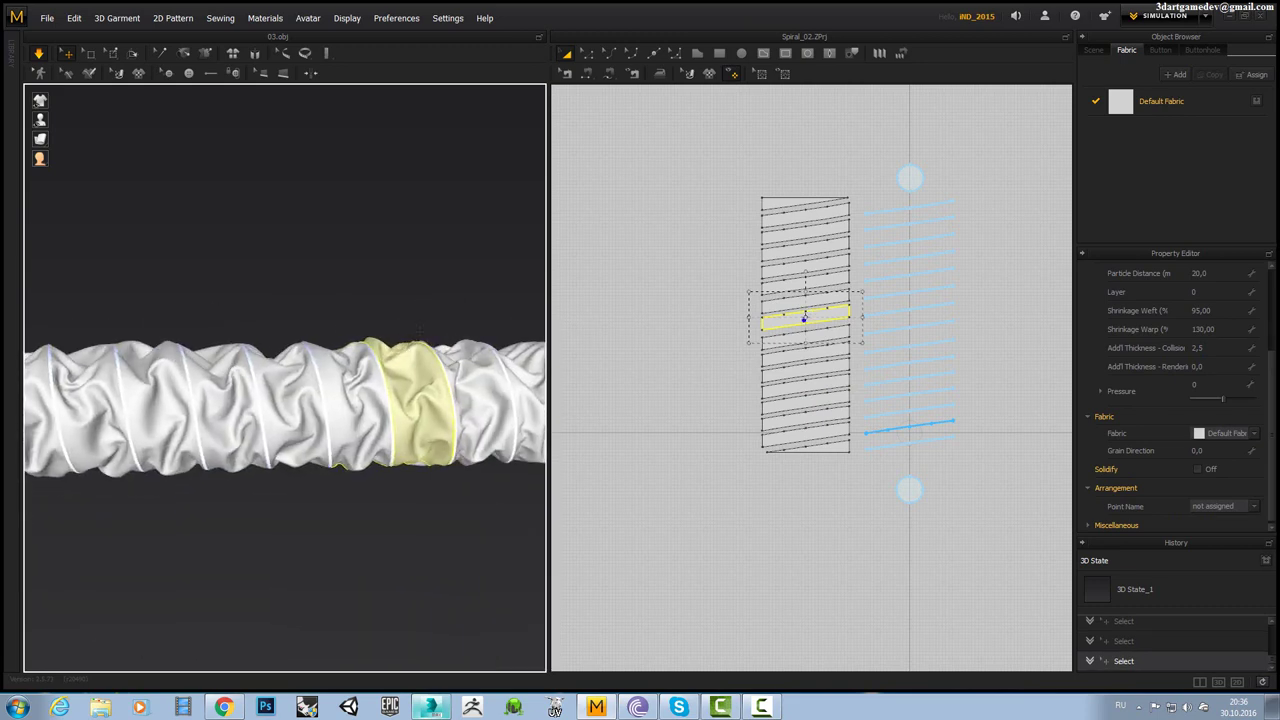
key(Escape)
right_drag(420, 375, 249, 498)
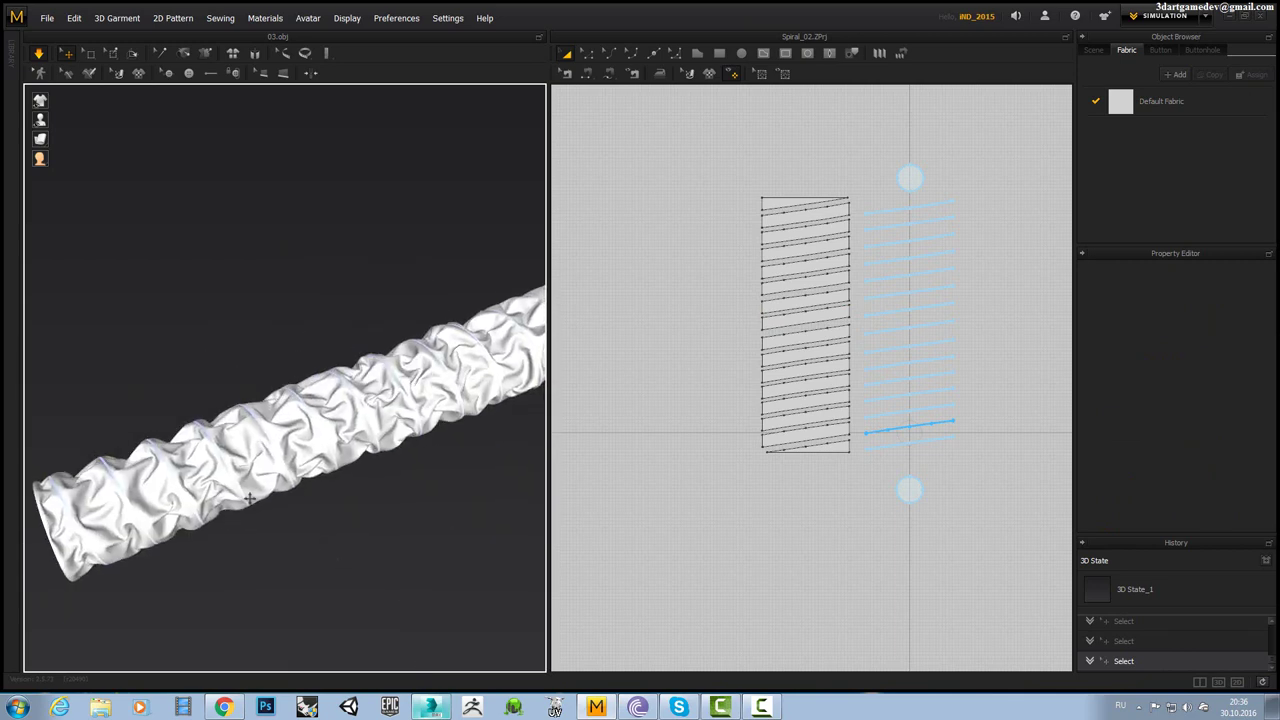
scroll(249, 498, up, 3)
click(214, 490)
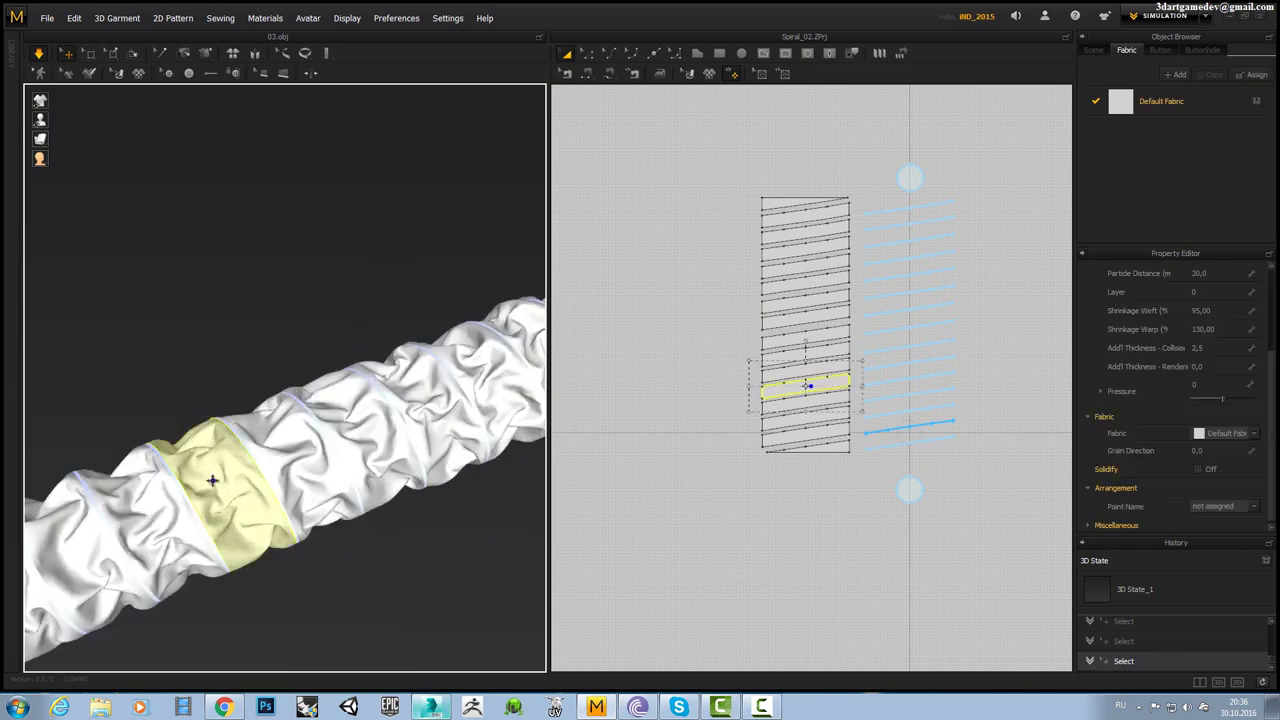
drag(212, 481, 245, 527)
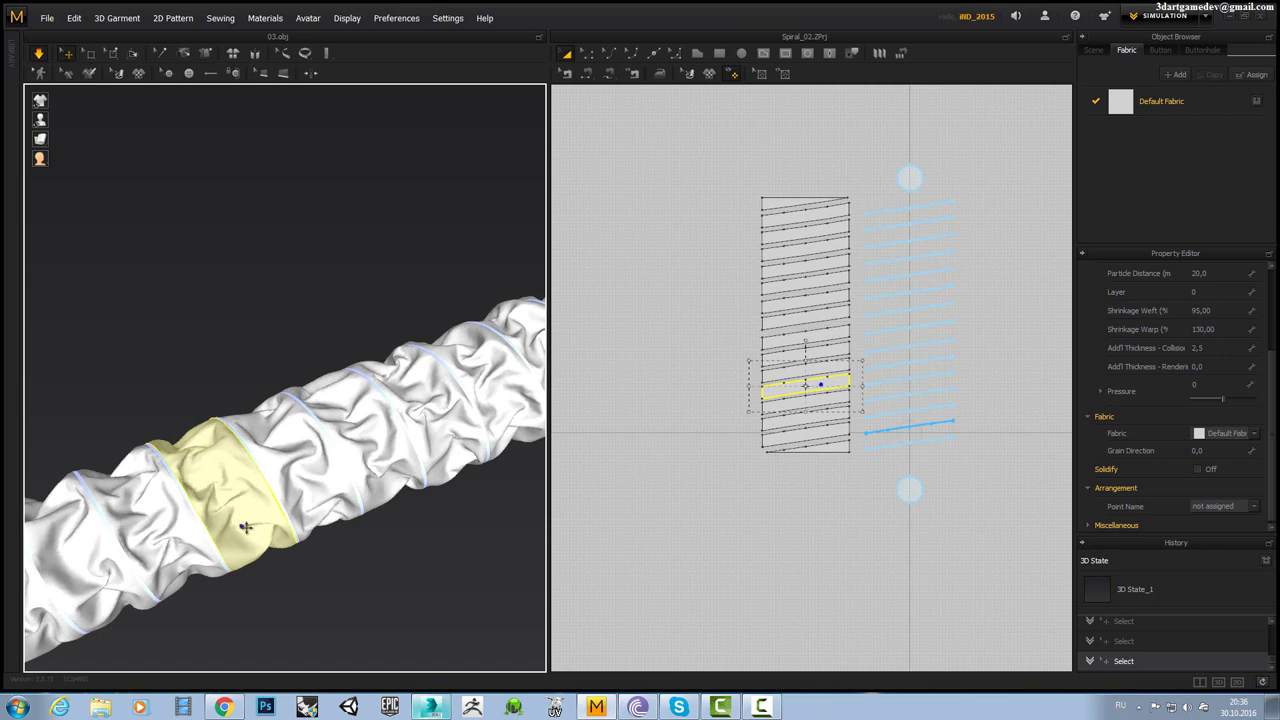
click(147, 512)
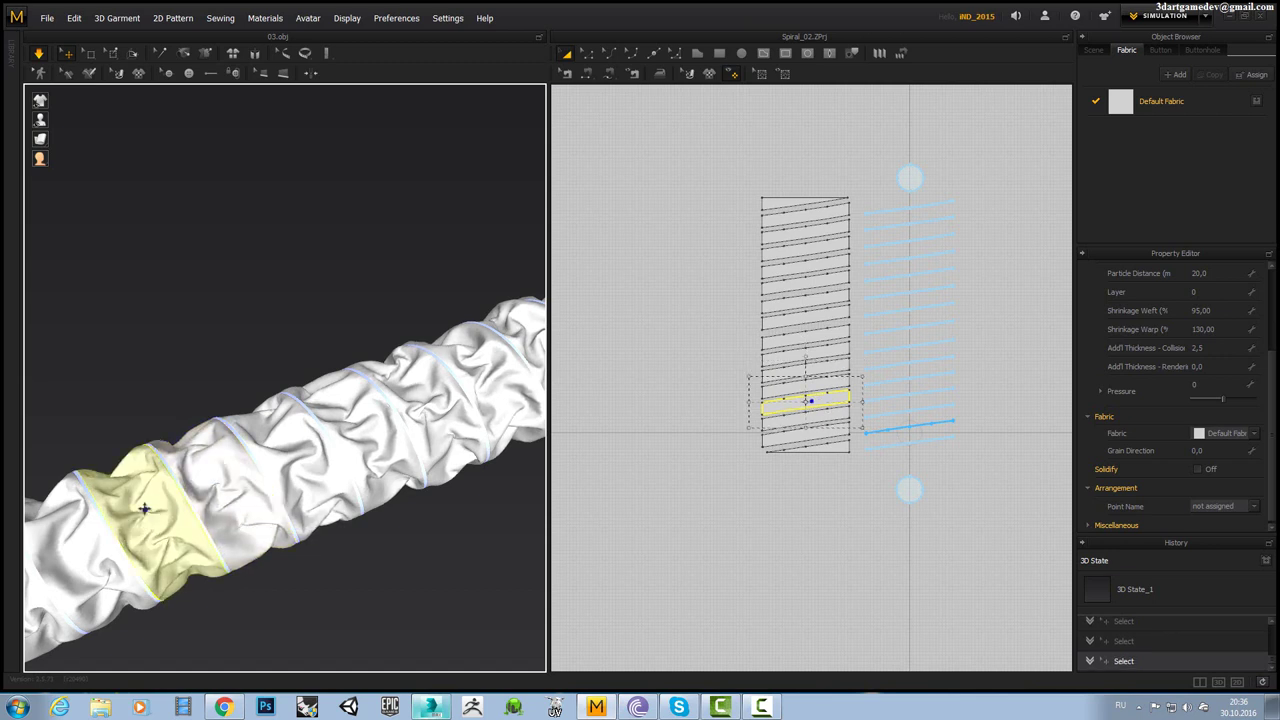
right_drag(145, 510, 342, 460)
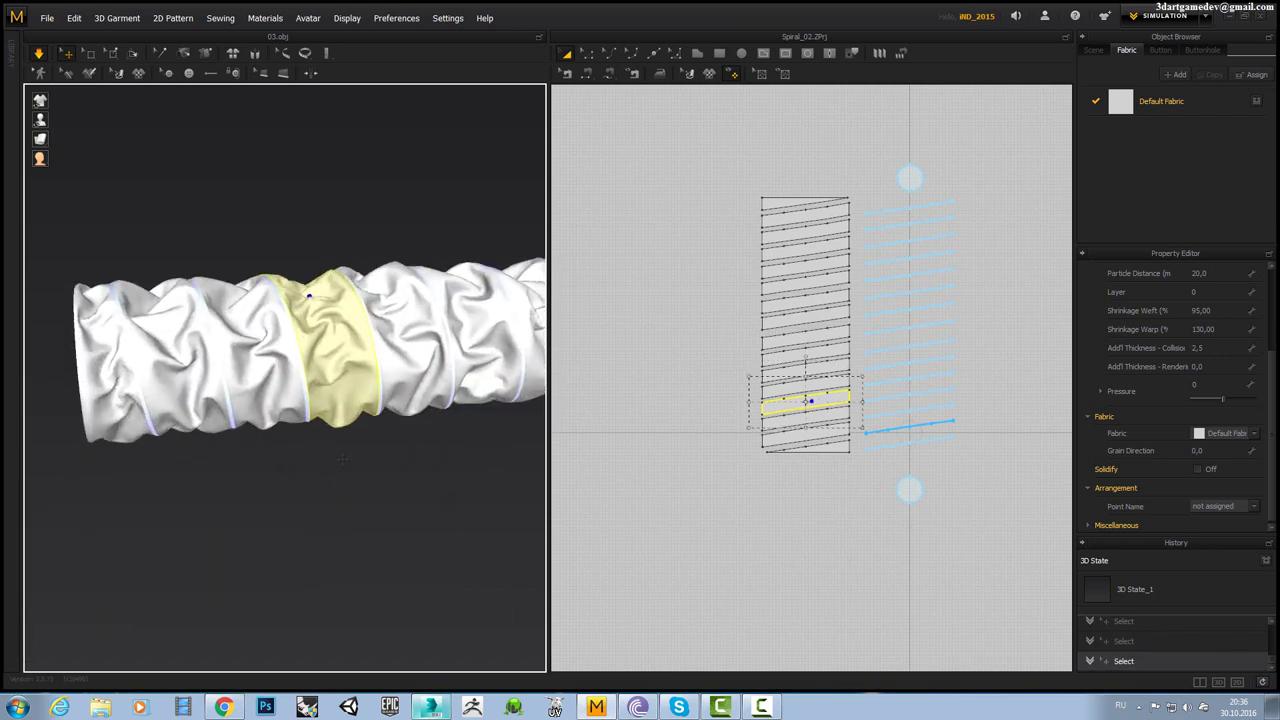
right_drag(232, 362, 150, 375)
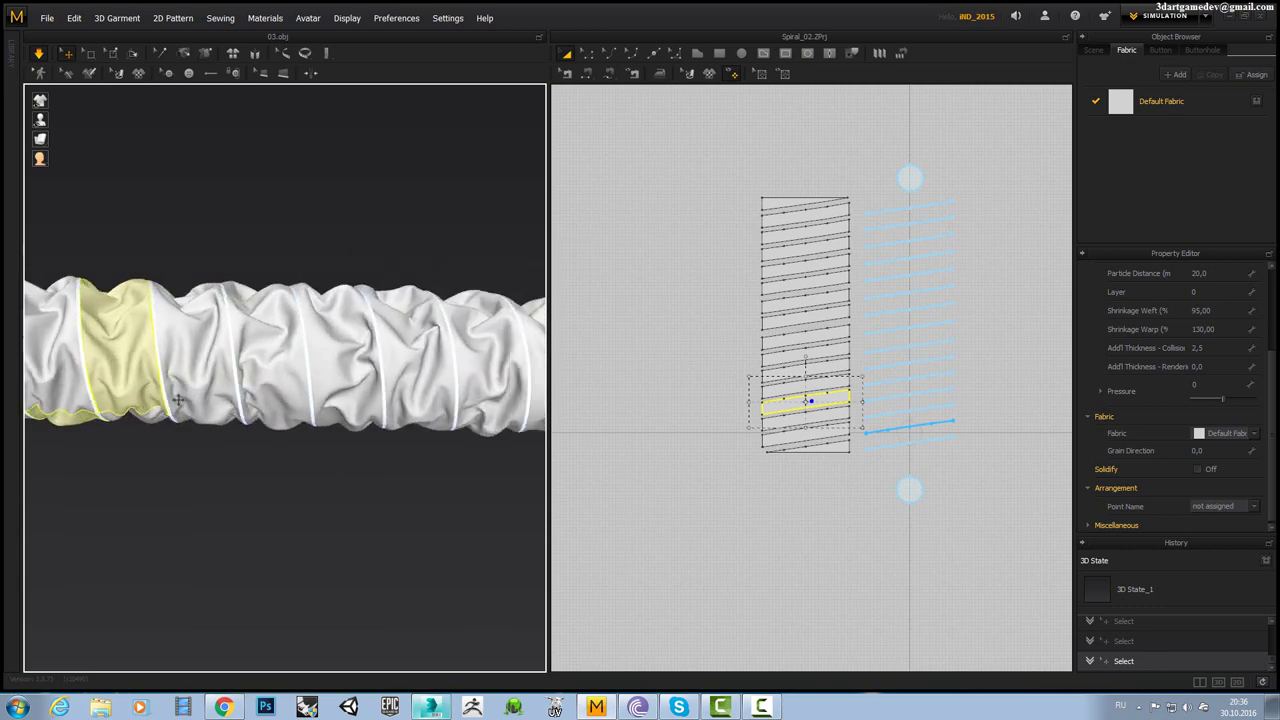
key(Escape)
mouse_move(329, 400)
right_down()
mouse_move(346, 401)
mouse_move(279, 462)
right_up()
scroll(300, 440, up, 3)
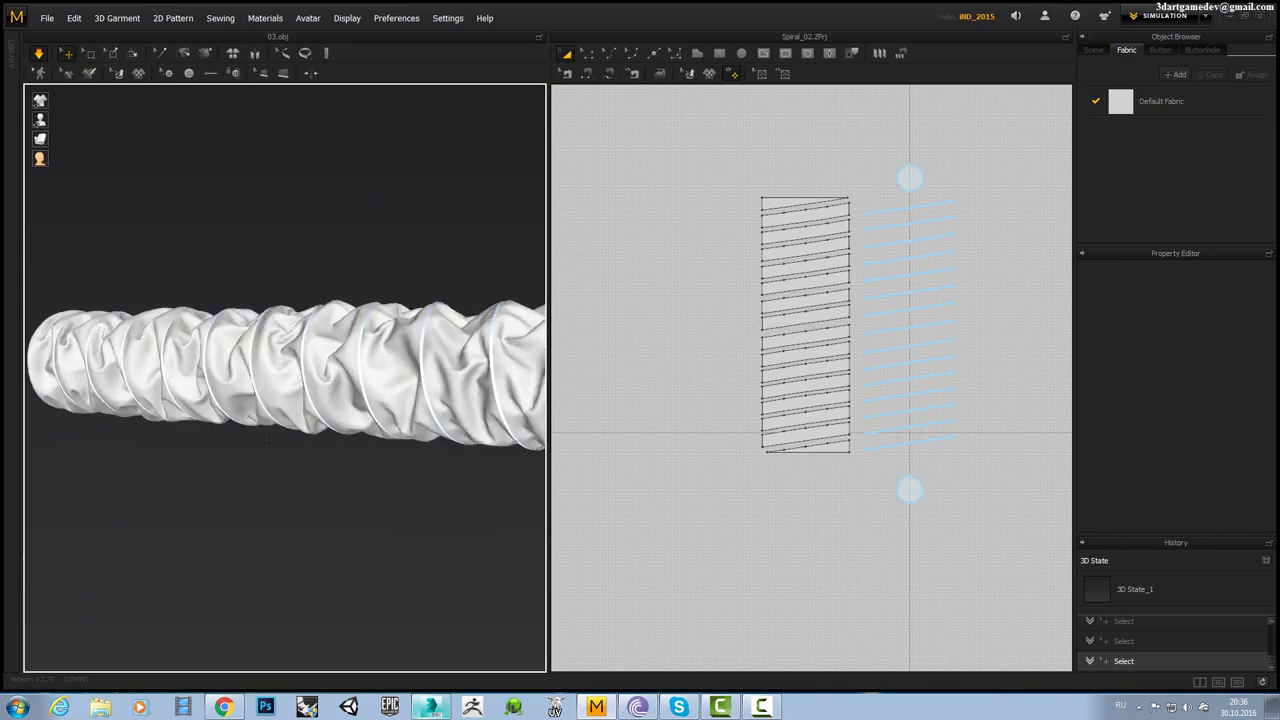
scroll(294, 427, up, 2)
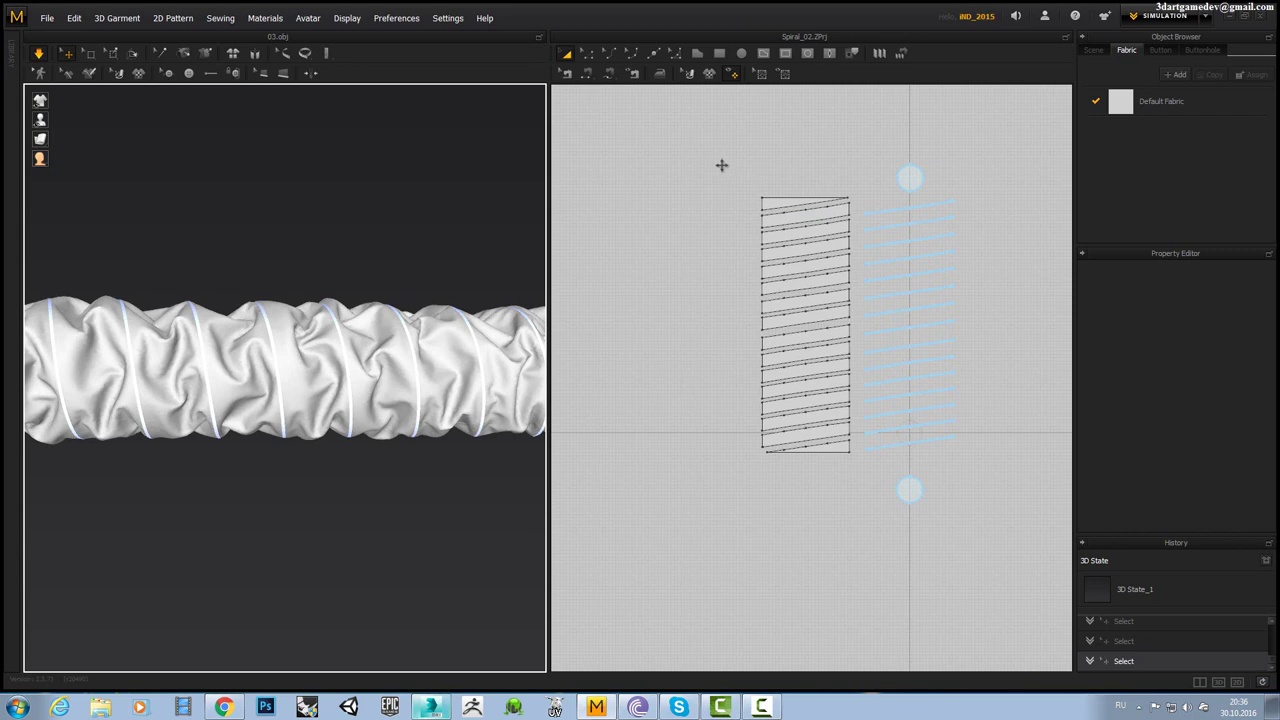
Box-select both spiral patterns and switch the garment to mesh wireframe display.
drag(712, 154, 843, 338)
drag(975, 530, 975, 531)
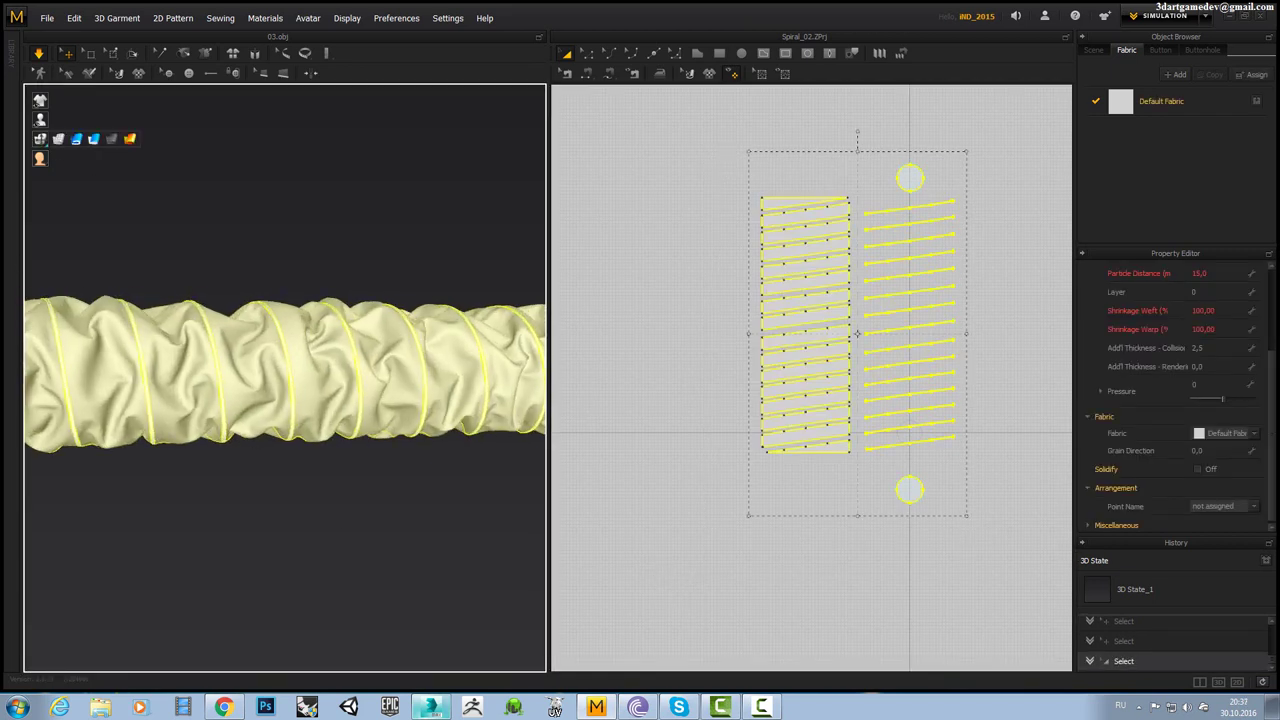
click(59, 139)
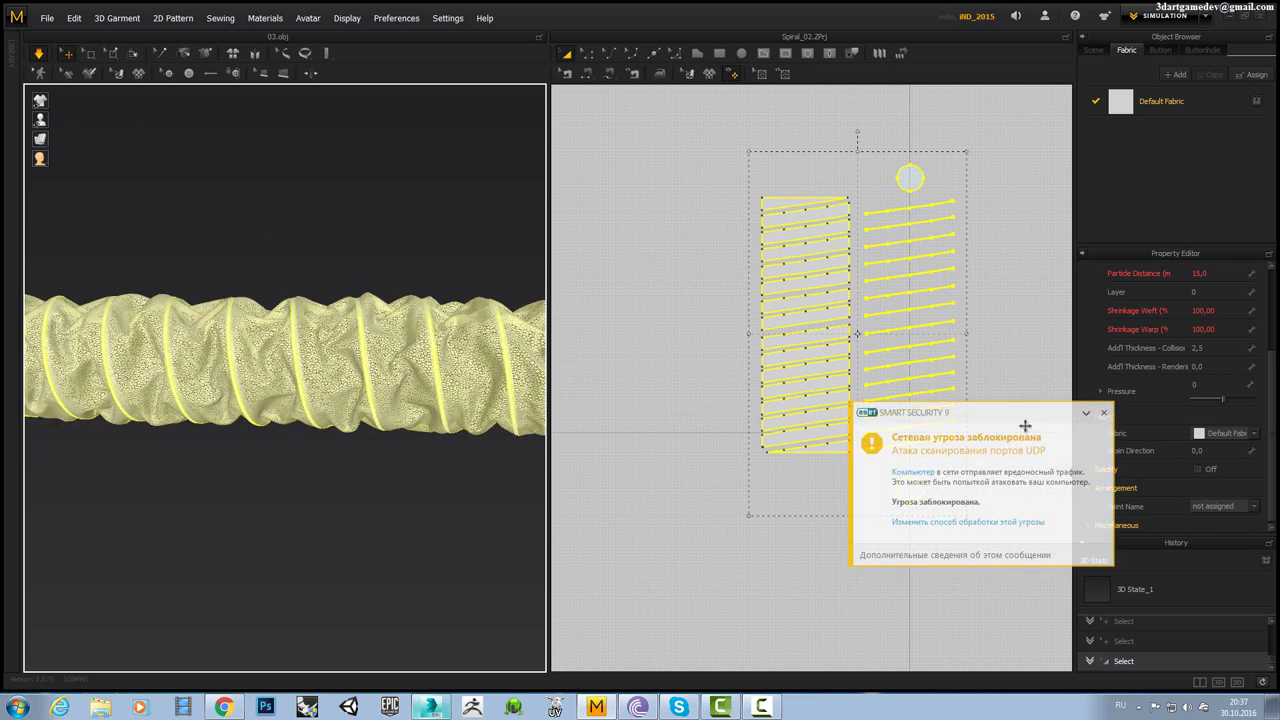
click(1101, 413)
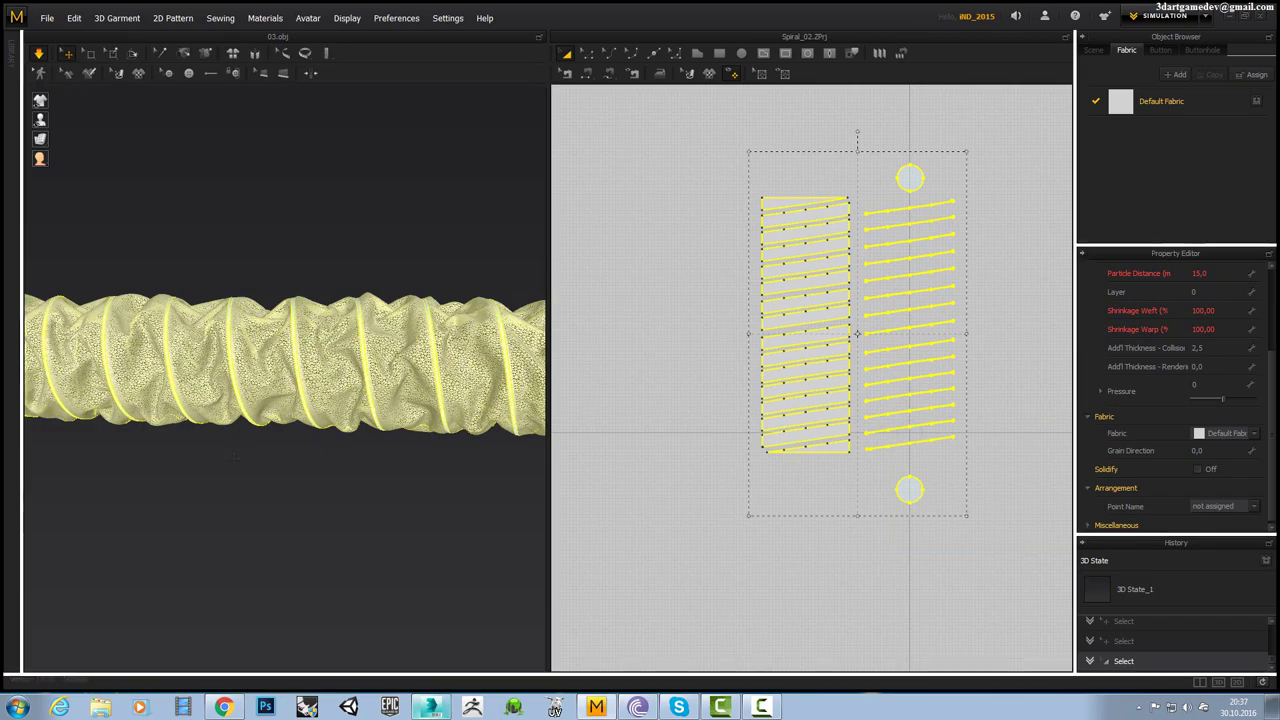
Orbit the tube diagonally and bring up the garment's context menu to Quadrangulate.
scroll(263, 382, down, 2)
scroll(265, 384, down, 2)
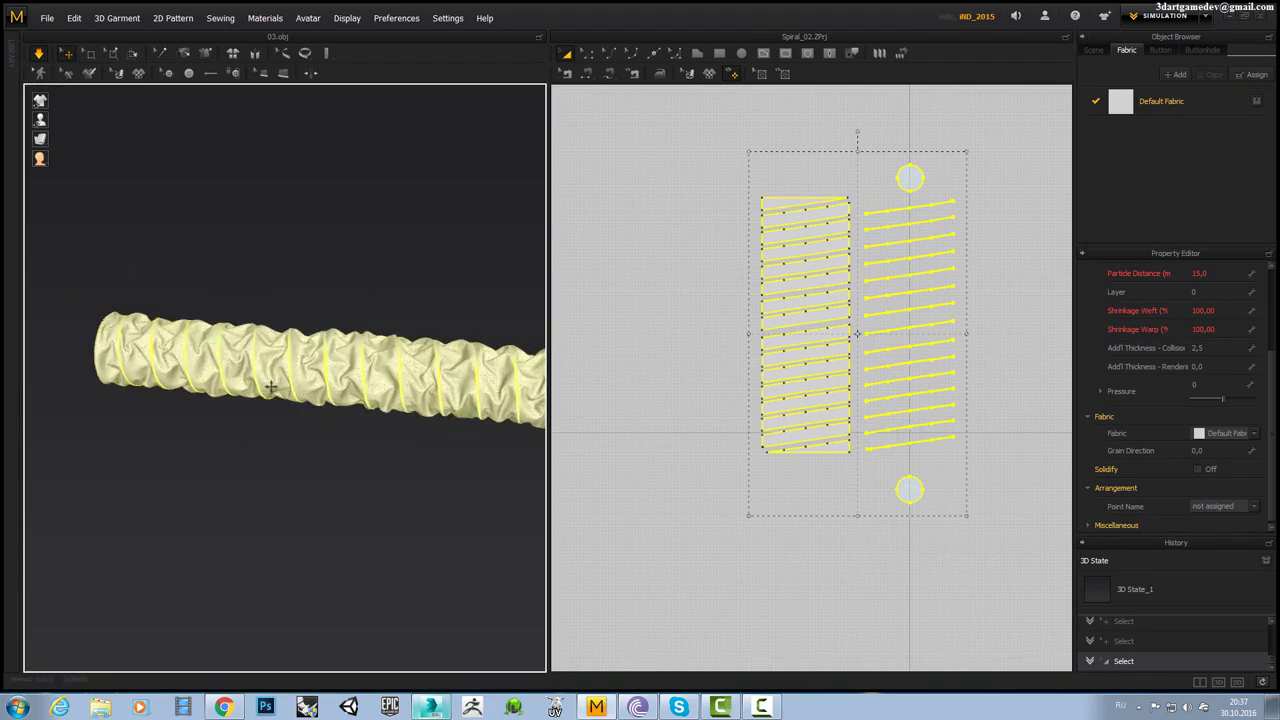
scroll(268, 388, up, 3)
scroll(270, 390, up, 4)
mouse_move(269, 390)
right_down()
mouse_move(309, 374)
mouse_move(300, 248)
mouse_move(301, 316)
right_up()
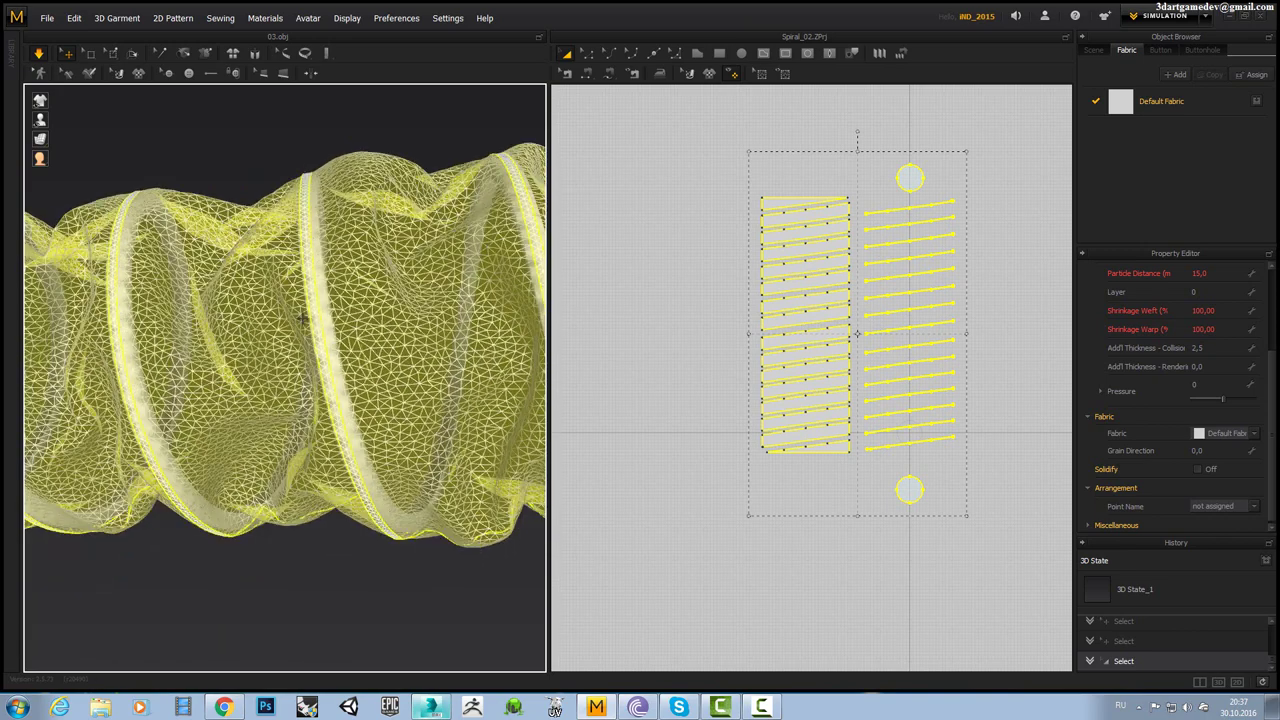
right_click(386, 226)
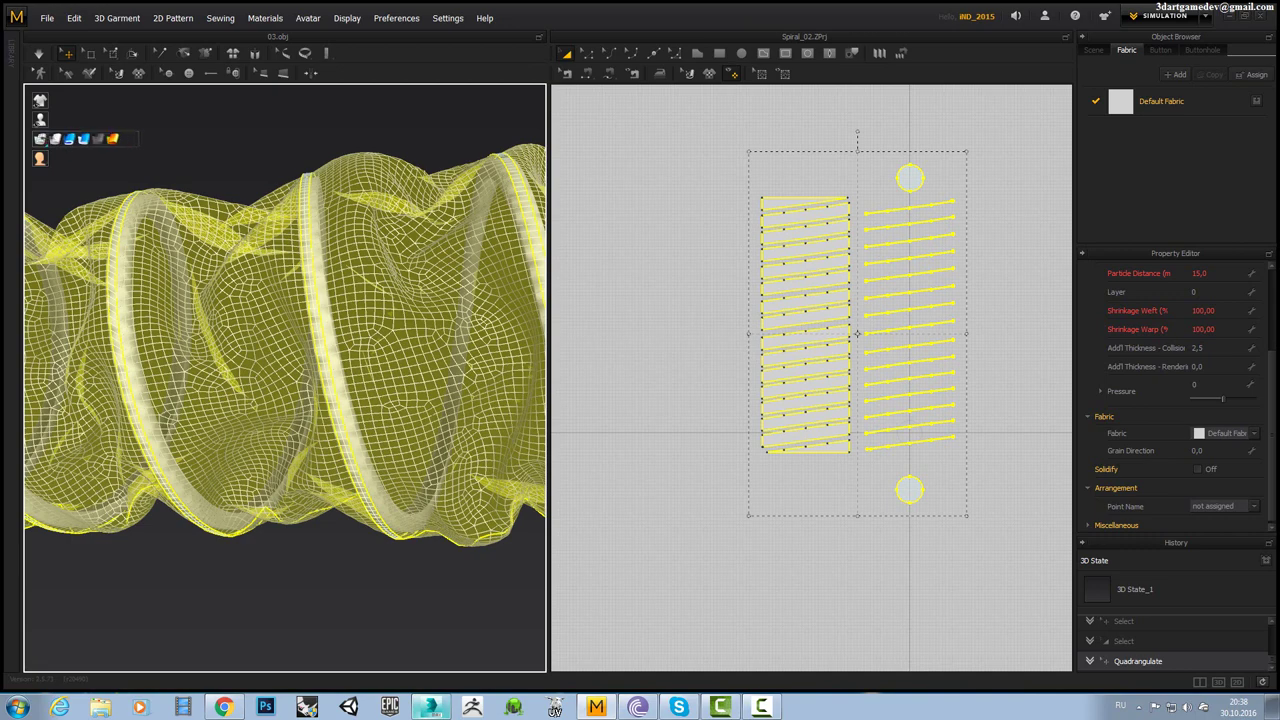
click(55, 138)
mouse_move(200, 300)
right_down()
mouse_move(267, 254)
mouse_move(192, 262)
right_up()
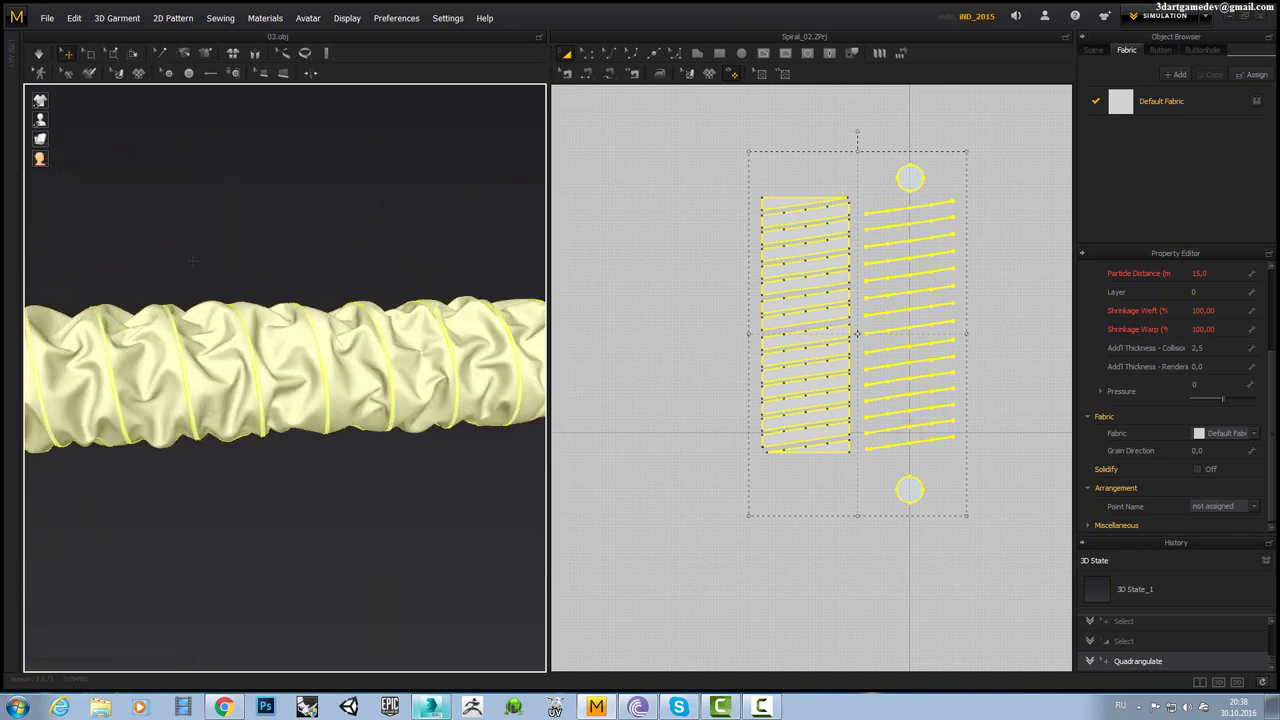
scroll(297, 297, up, 2)
right_drag(297, 297, 303, 283)
scroll(303, 283, up, 3)
scroll(333, 312, up, 2)
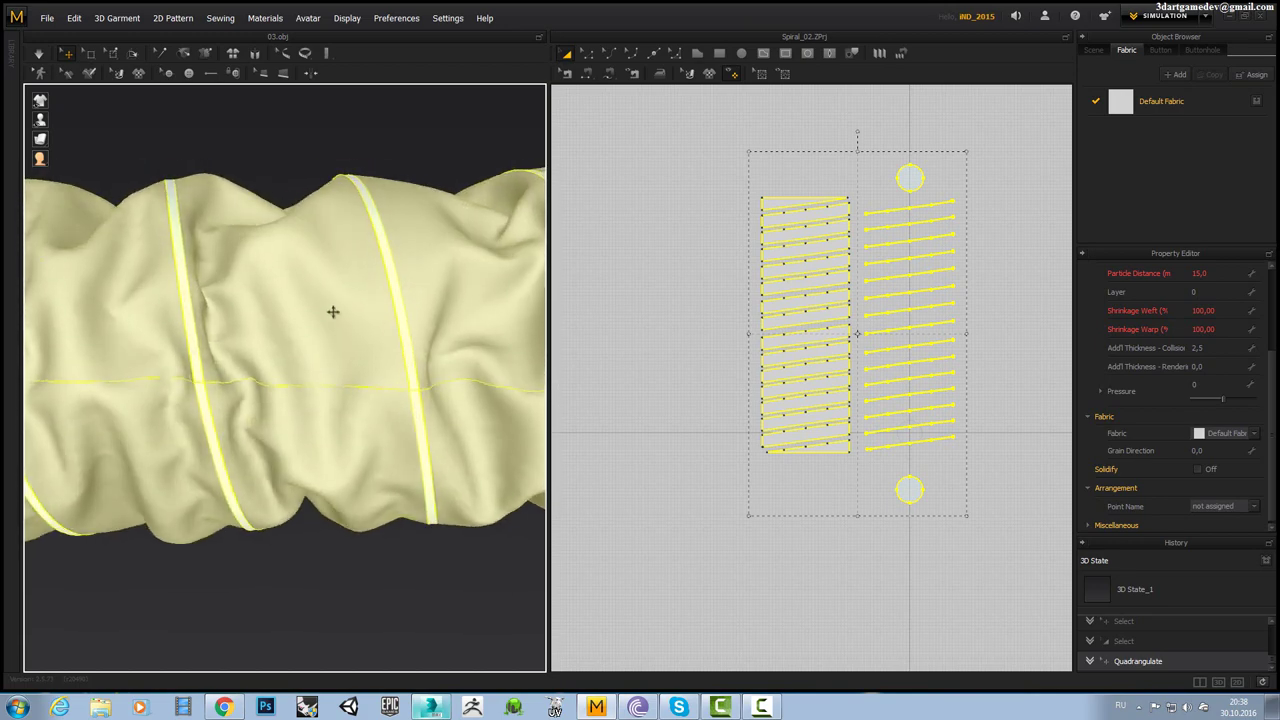
scroll(333, 312, up, 3)
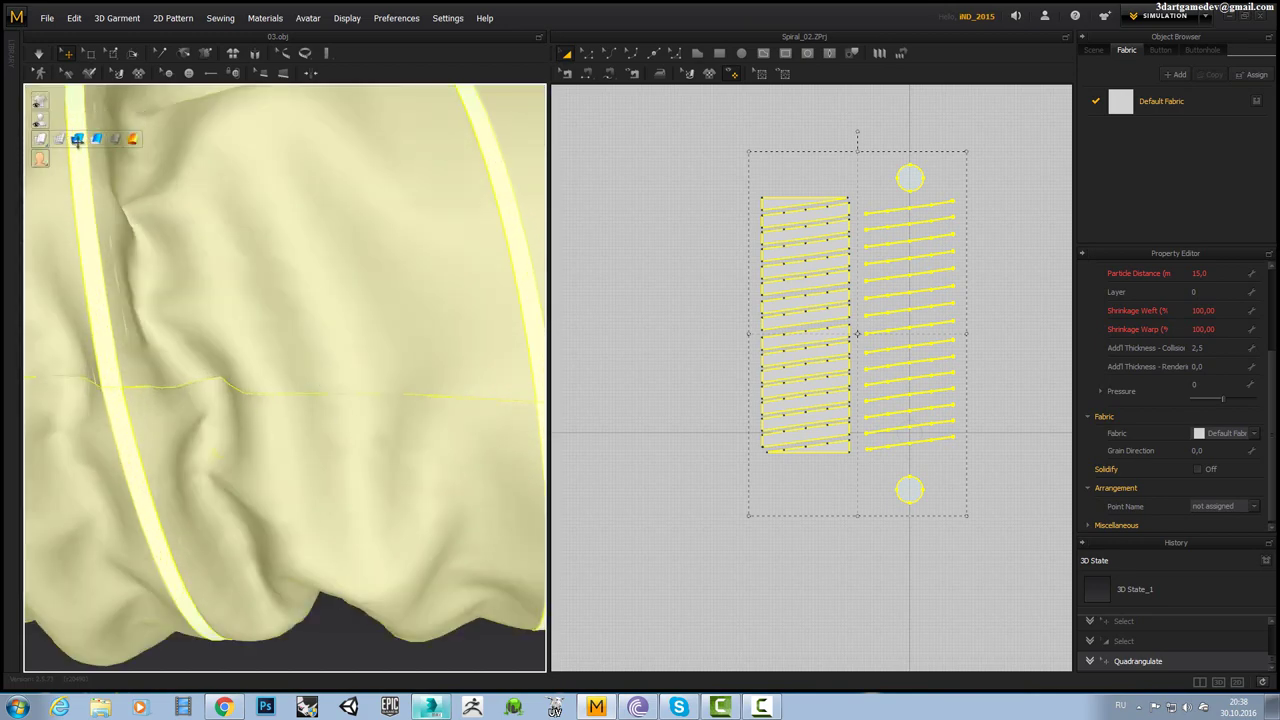
click(58, 139)
right_drag(230, 360, 270, 389)
scroll(270, 389, up, 3)
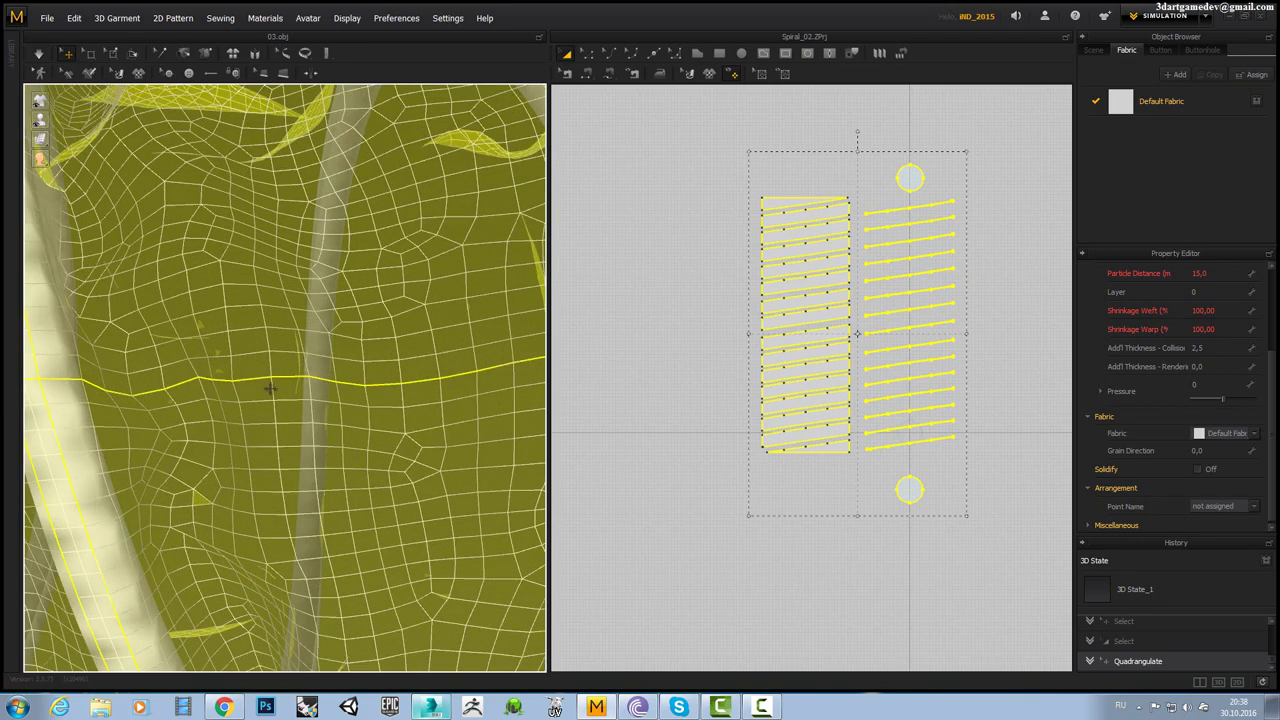
scroll(270, 389, down, 3)
mouse_move(125, 384)
right_down()
mouse_move(393, 311)
mouse_move(331, 418)
right_up()
scroll(331, 418, up, 2)
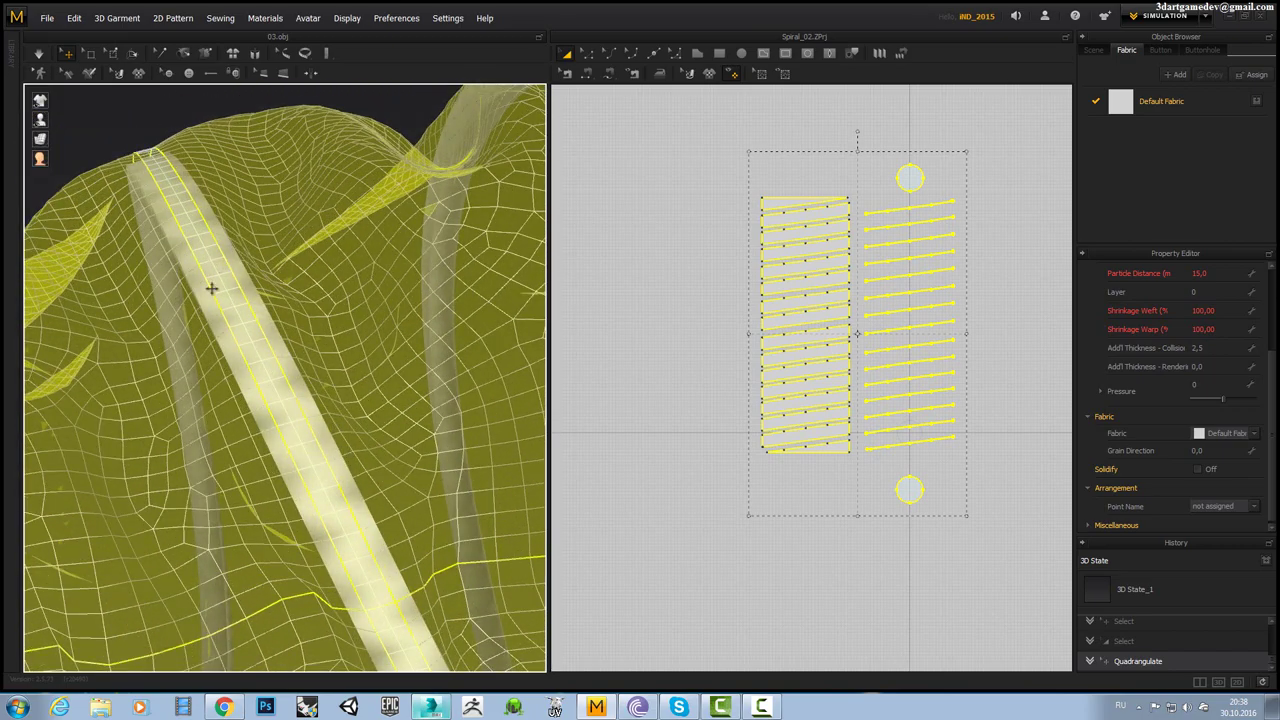
mouse_move(187, 404)
right_down()
mouse_move(237, 323)
mouse_move(251, 337)
mouse_move(158, 316)
mouse_move(242, 168)
mouse_move(246, 260)
mouse_move(208, 368)
mouse_move(451, 250)
right_up()
scroll(222, 358, down, 5)
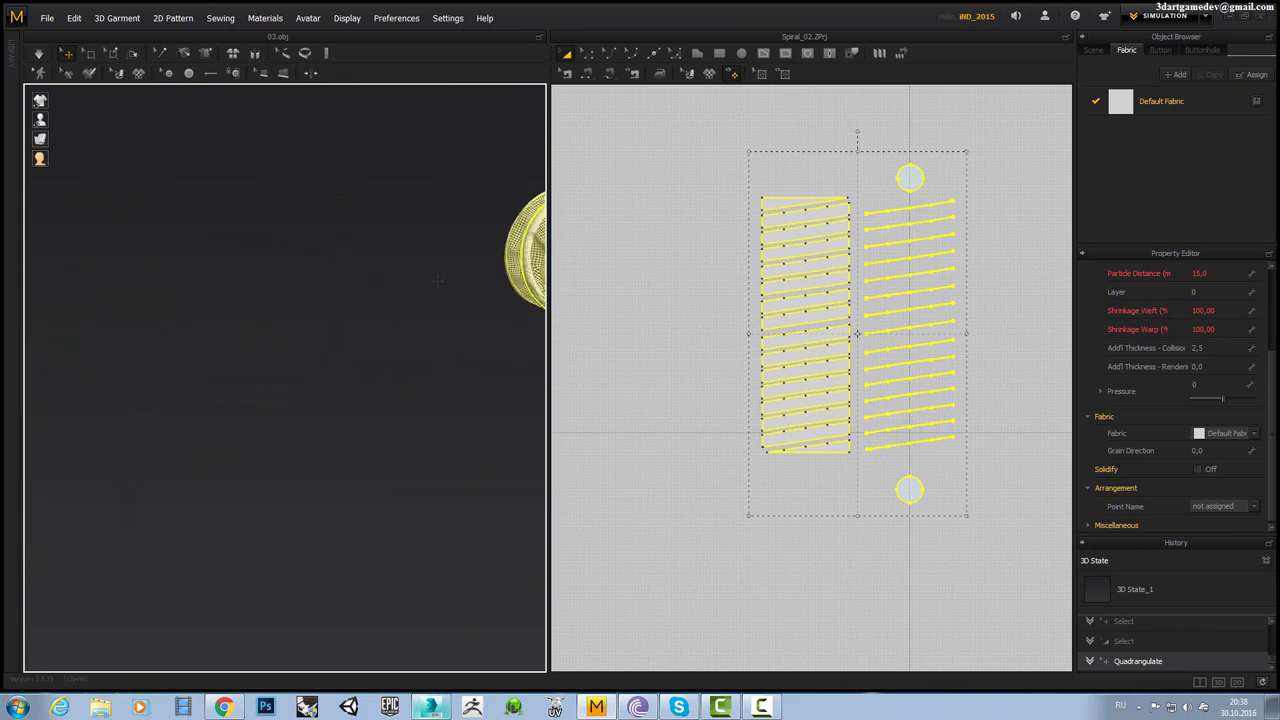
scroll(451, 250, up, 2)
scroll(451, 250, up, 3)
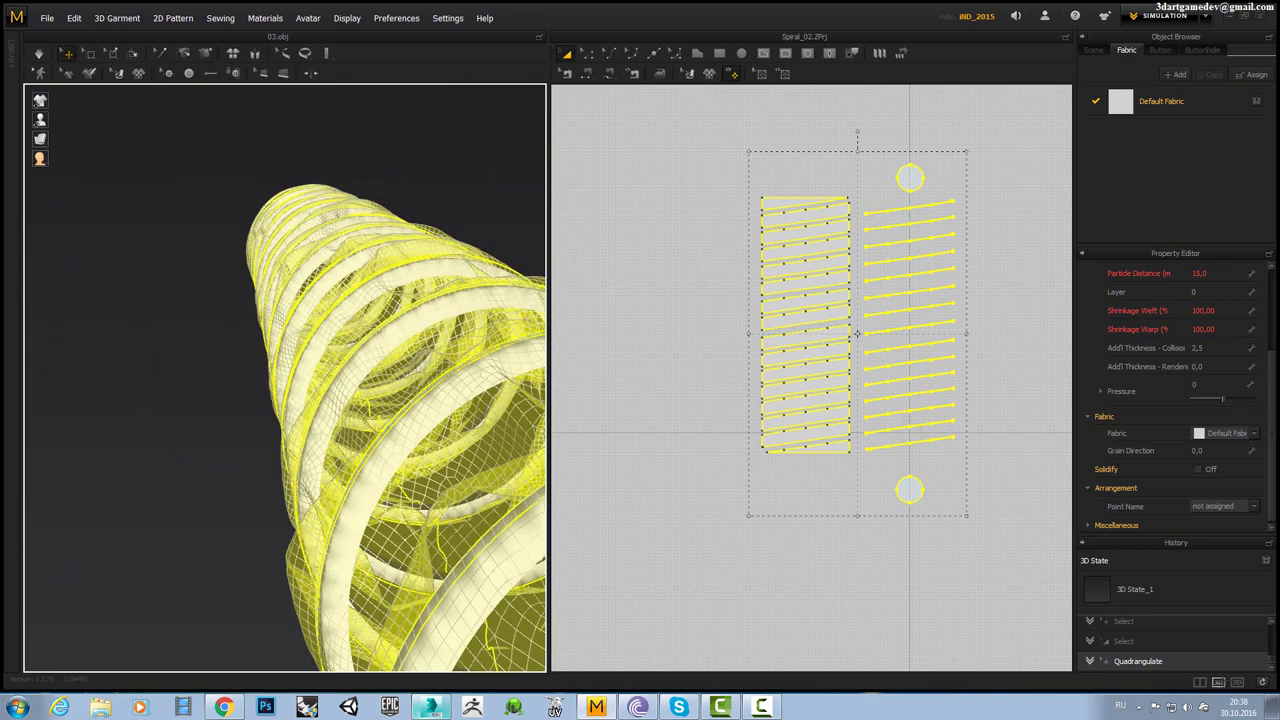
key(Tab)
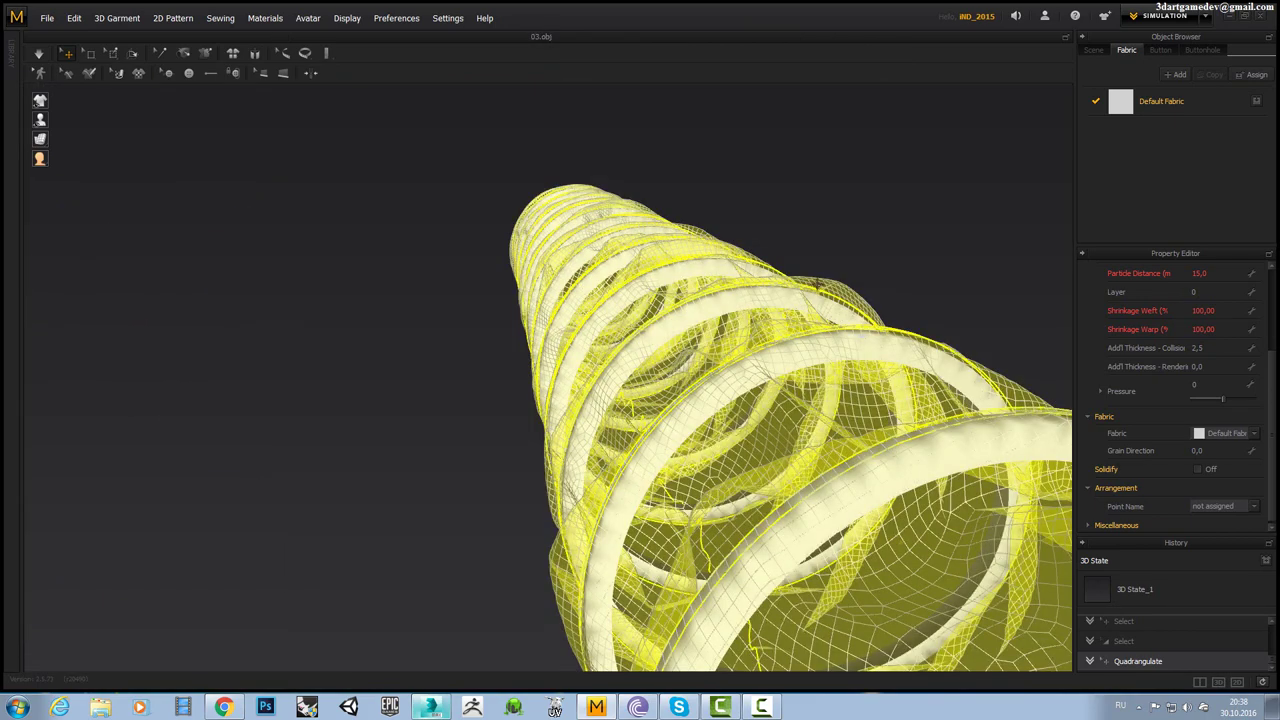
right_drag(760, 287, 762, 175)
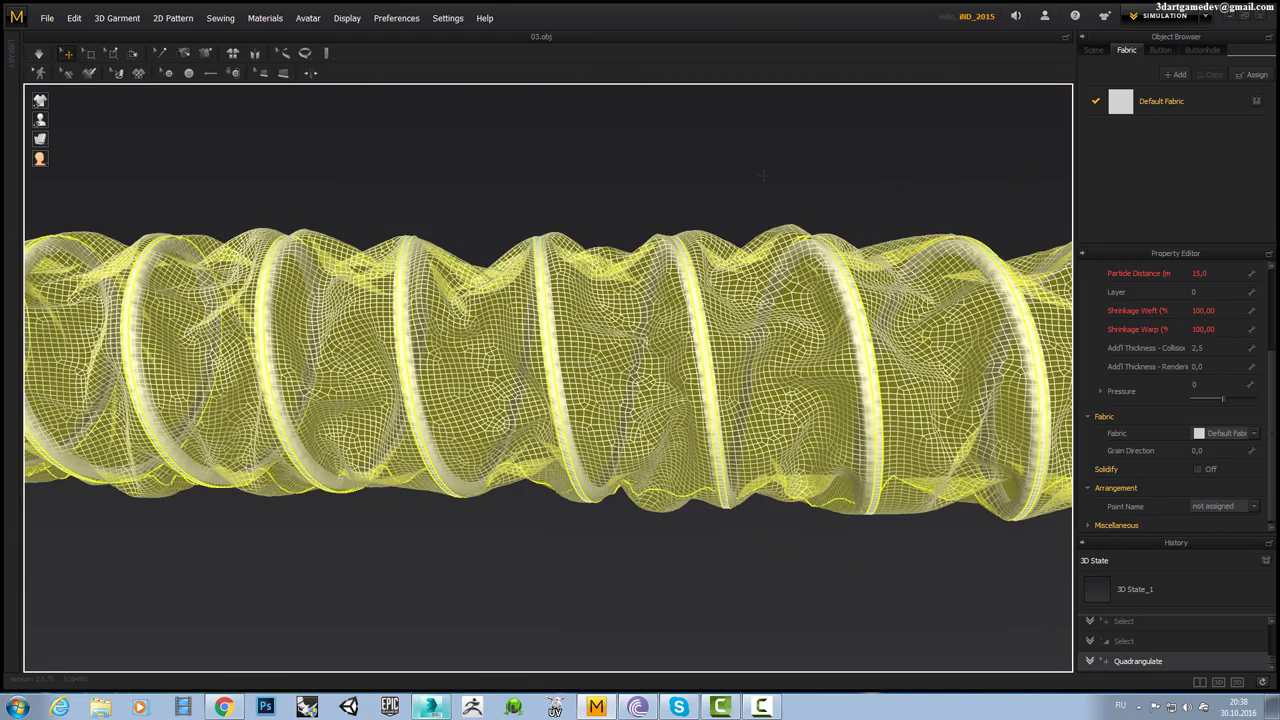
right_drag(510, 158, 600, 170)
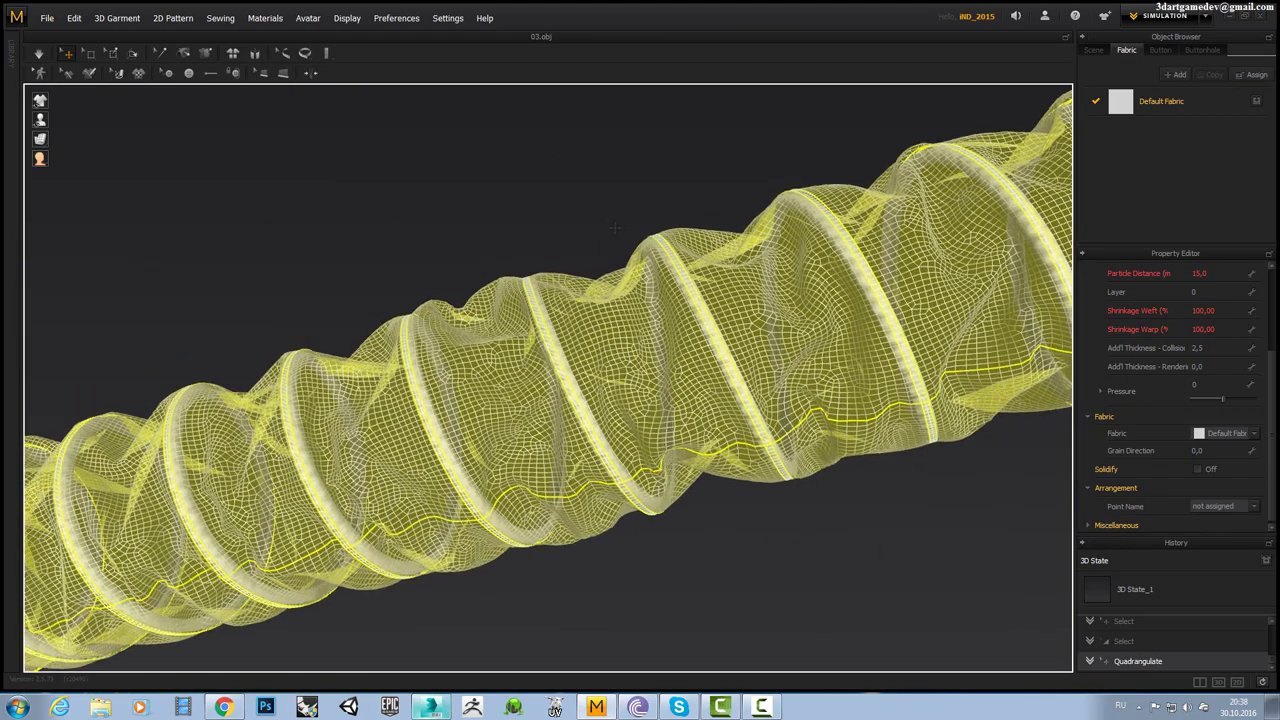
click(600, 170)
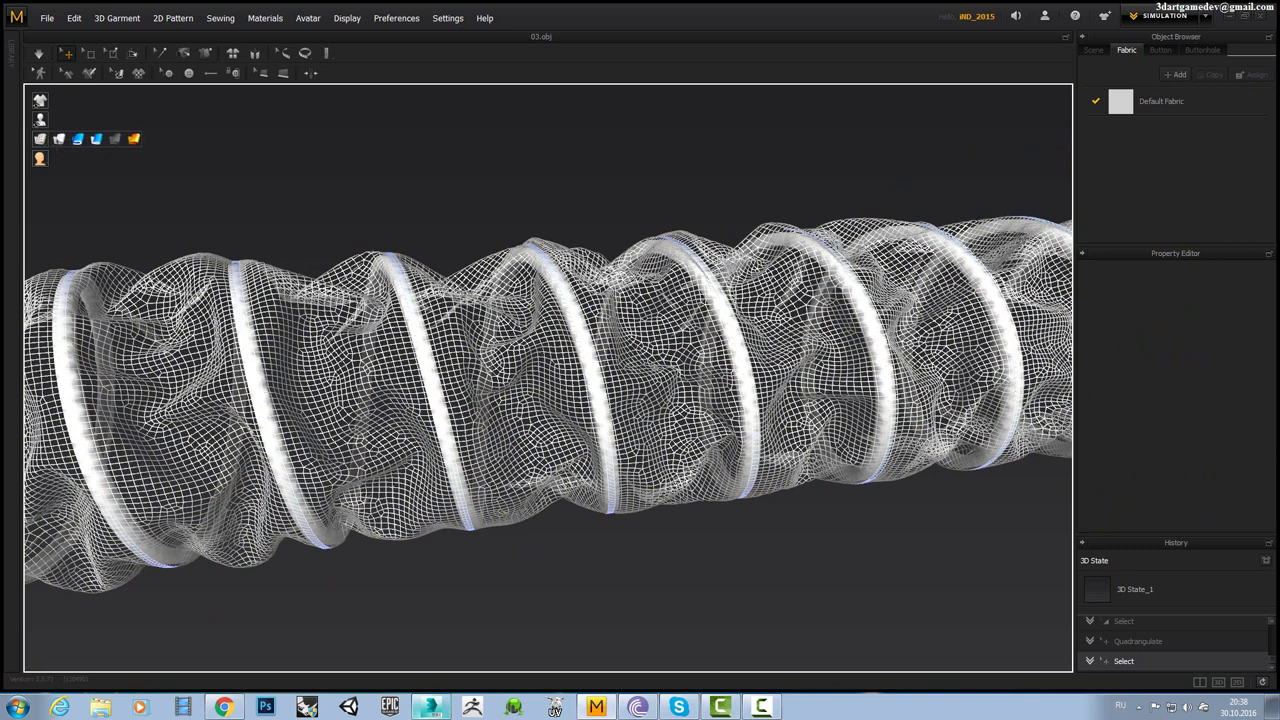
click(58, 139)
mouse_move(470, 420)
right_down()
mouse_move(489, 461)
mouse_move(462, 395)
right_up()
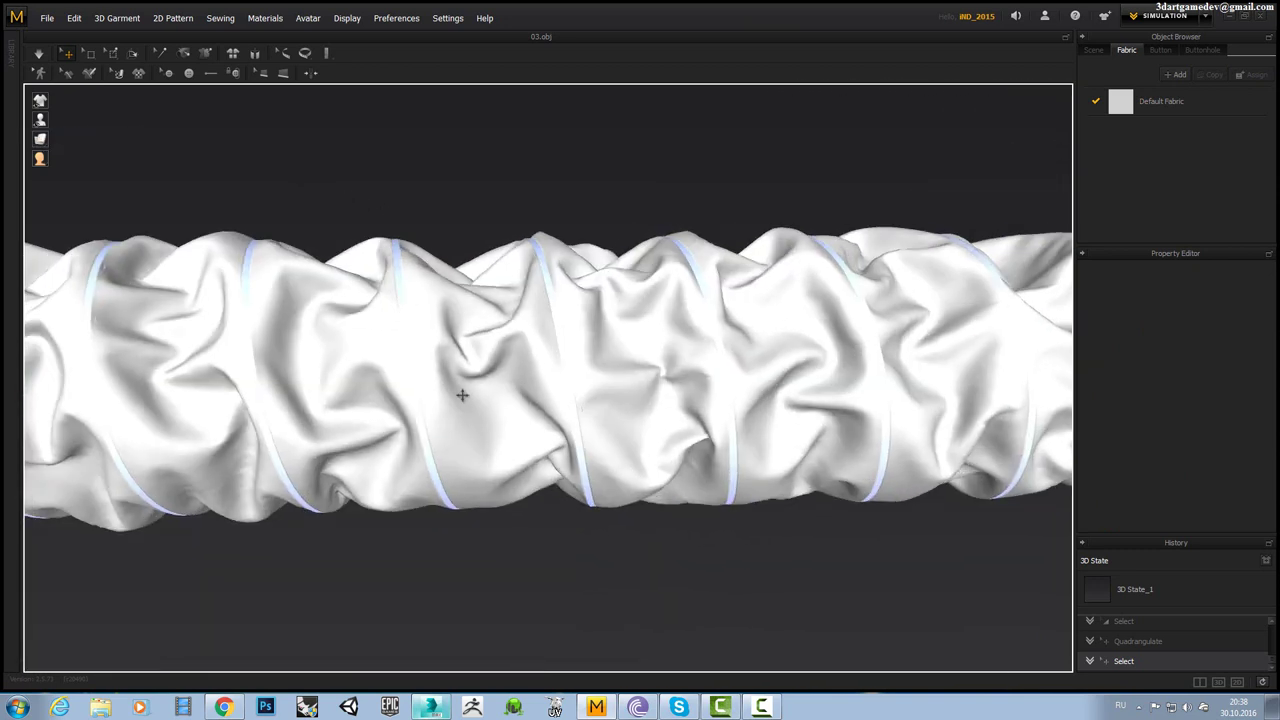
scroll(462, 395, down, 2)
scroll(457, 391, down, 1)
scroll(449, 380, down, 2)
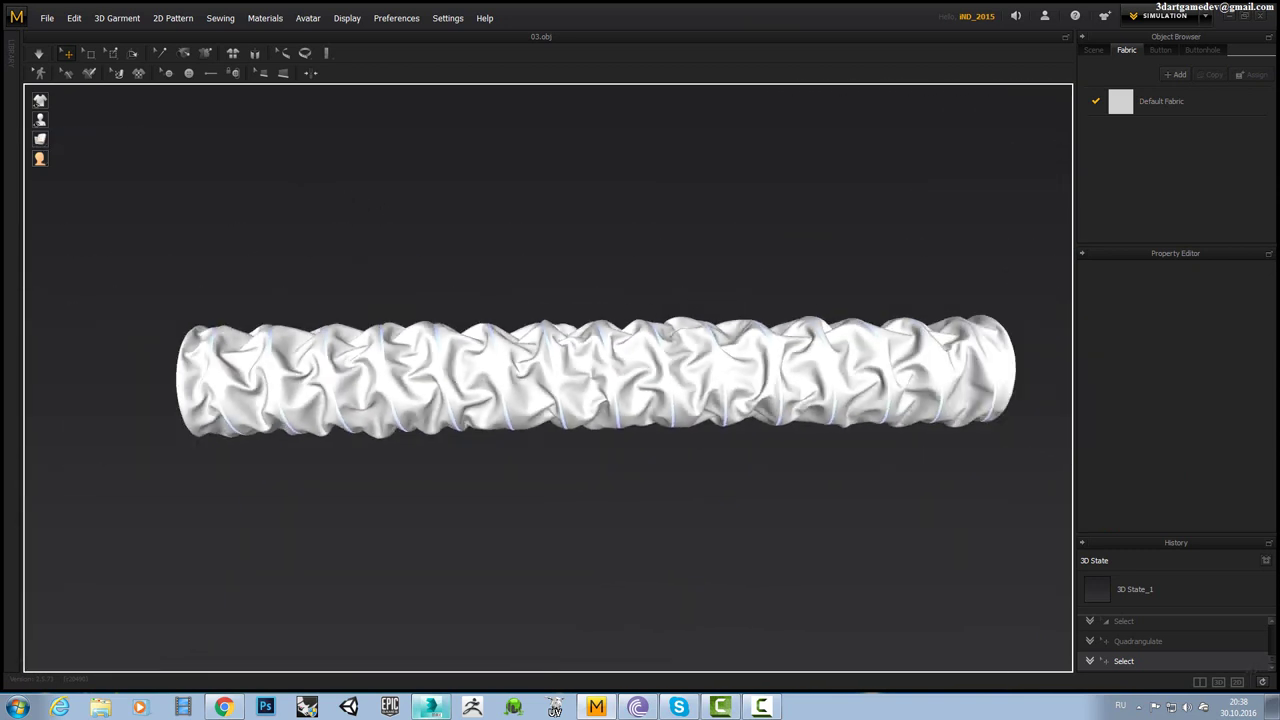
click(1200, 682)
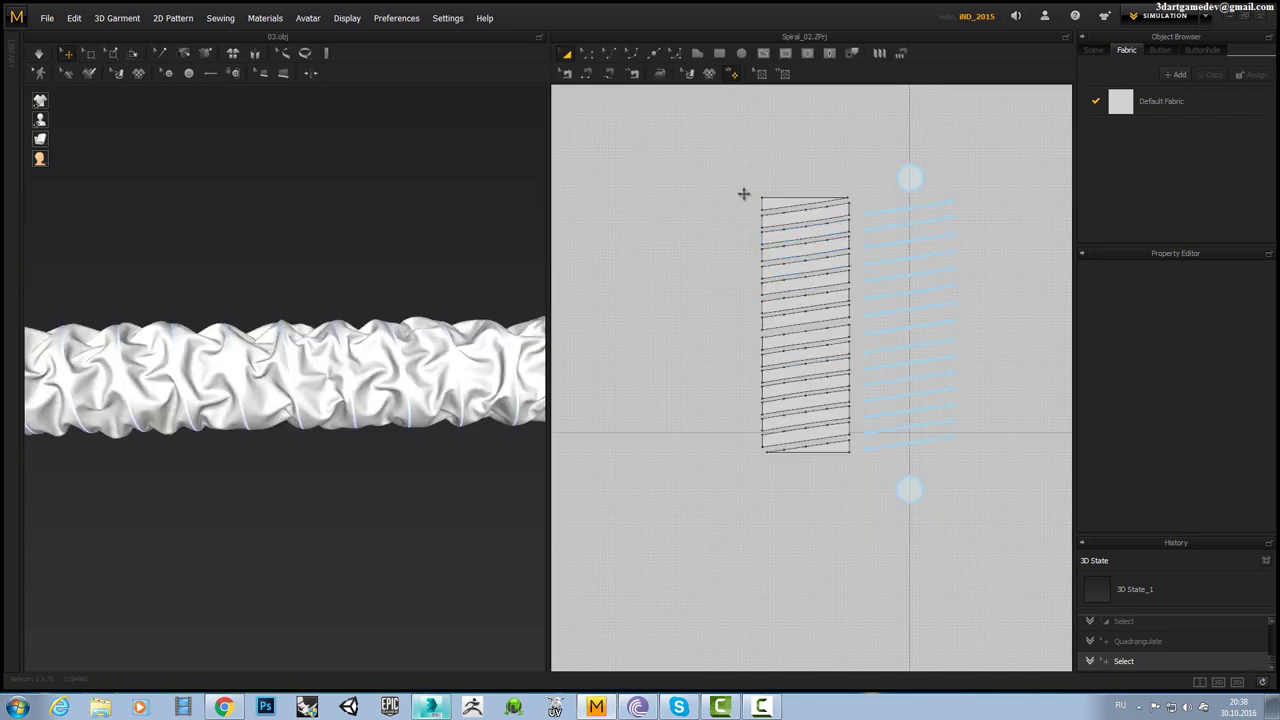
Select both spiral patterns and export as OBJ, replacing the existing 00.obj.
drag(743, 194, 967, 351)
drag(1043, 459, 989, 464)
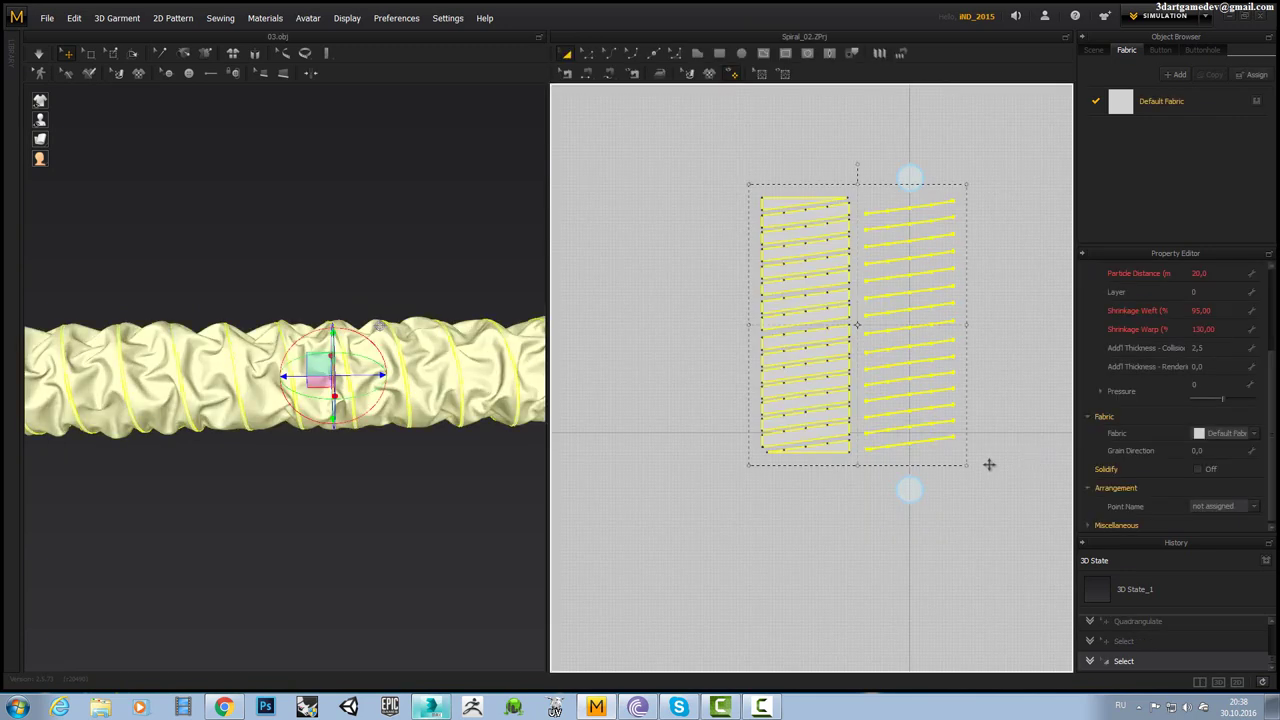
click(47, 18)
mouse_move(56, 152)
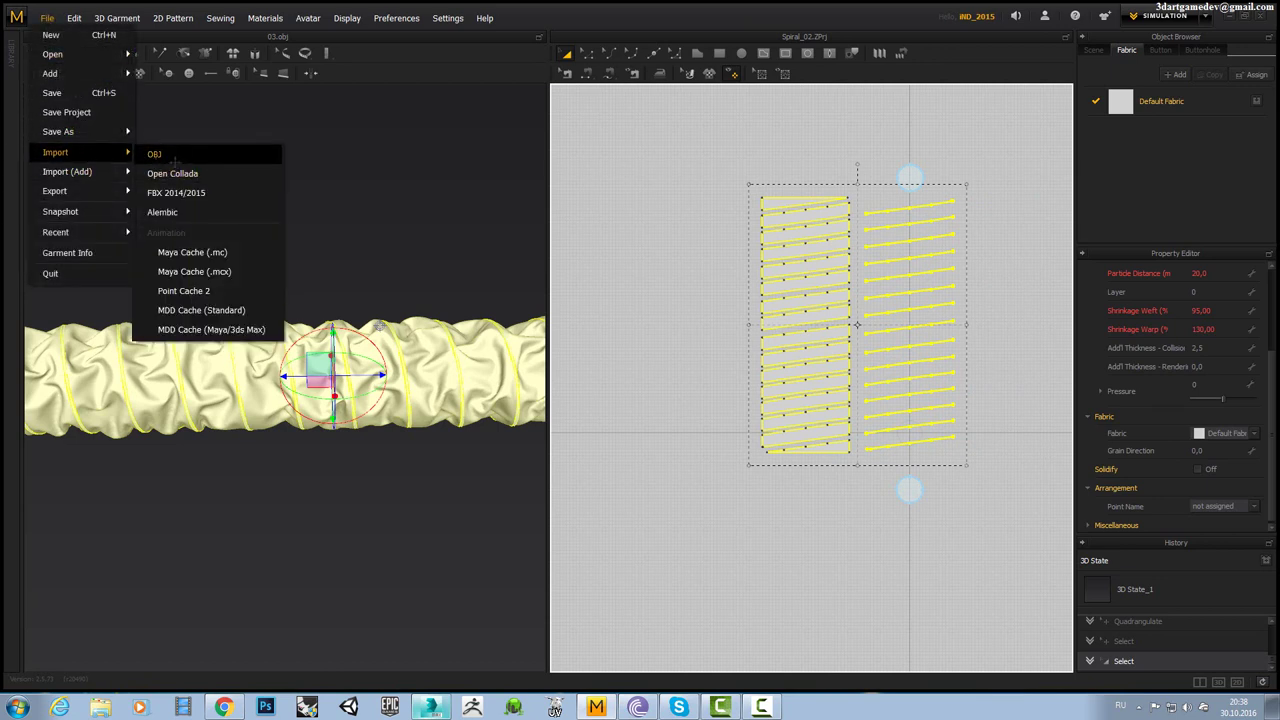
mouse_move(55, 191)
click(155, 192)
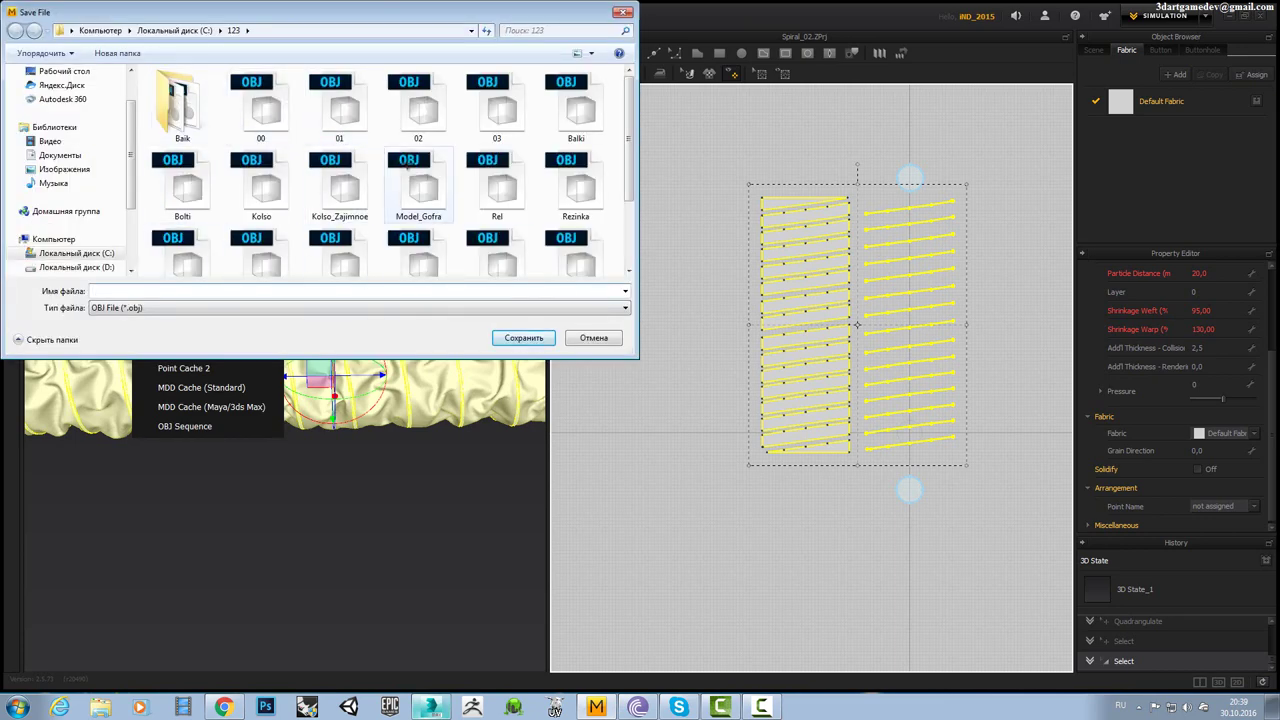
double_click(270, 100)
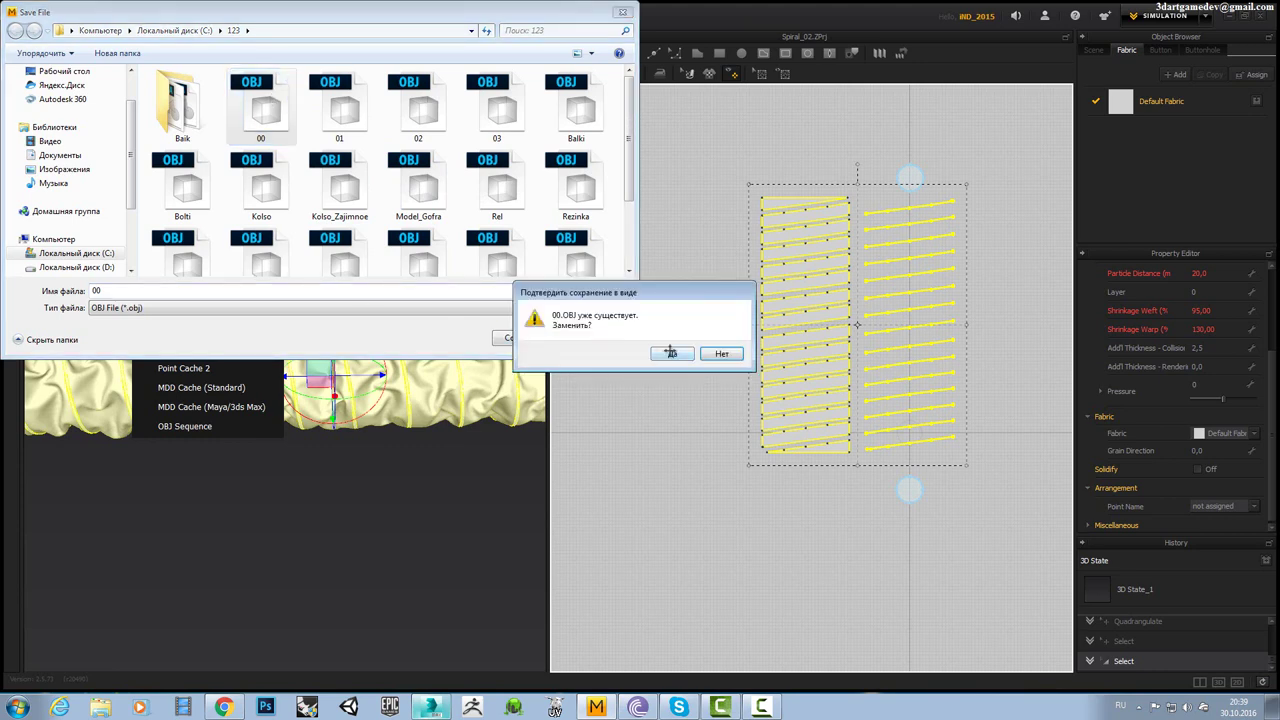
click(671, 353)
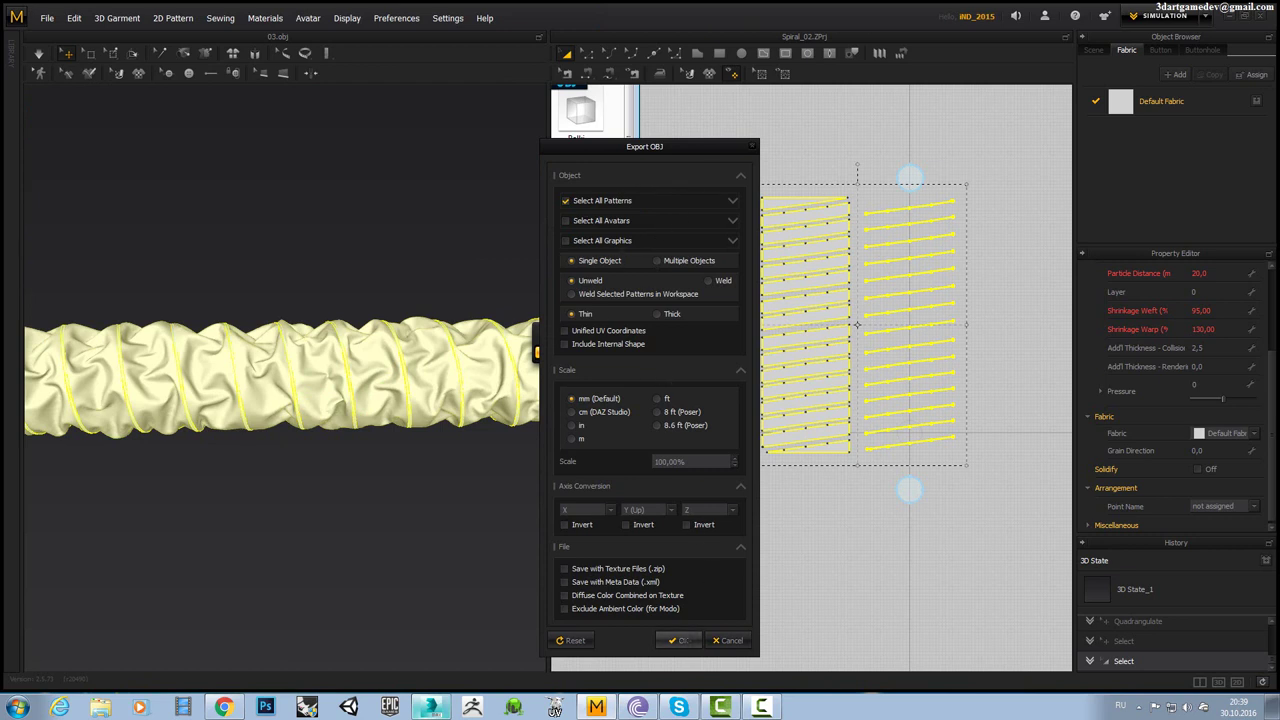
Export the wrinkled hose from Marvelous Designer as an OBJ and return to 3ds Max.
click(678, 640)
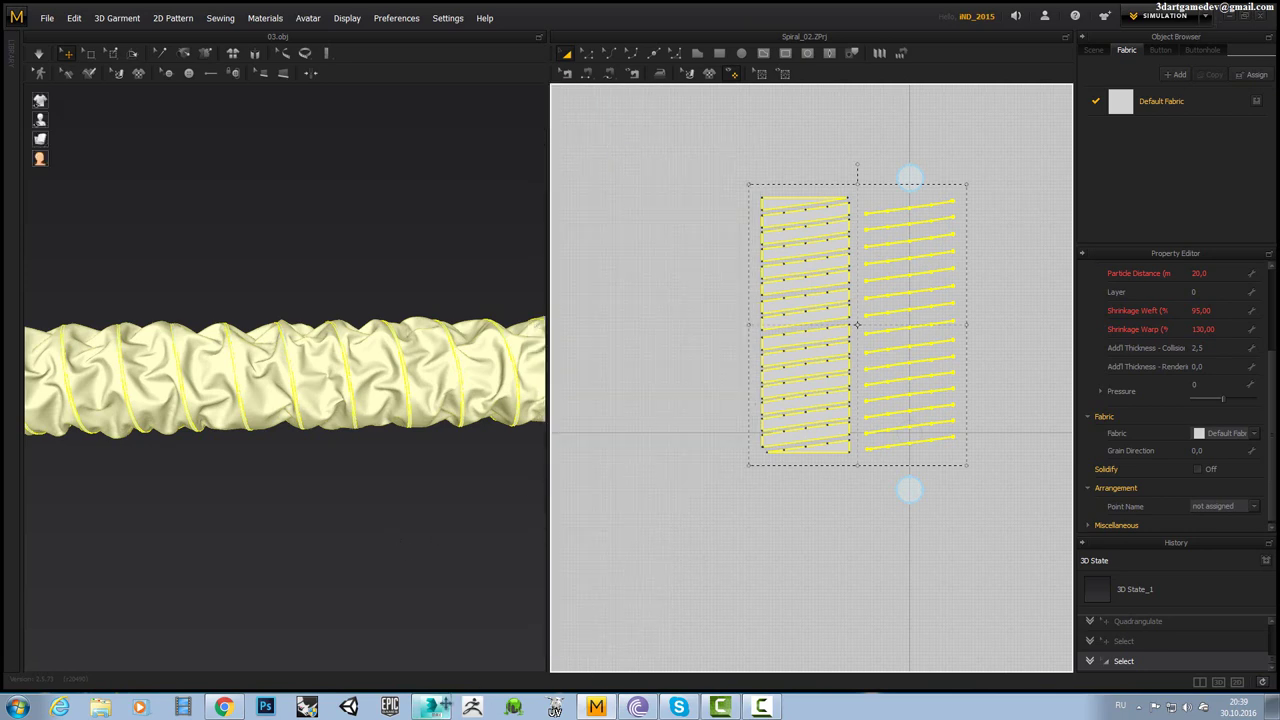
key(alt+Tab)
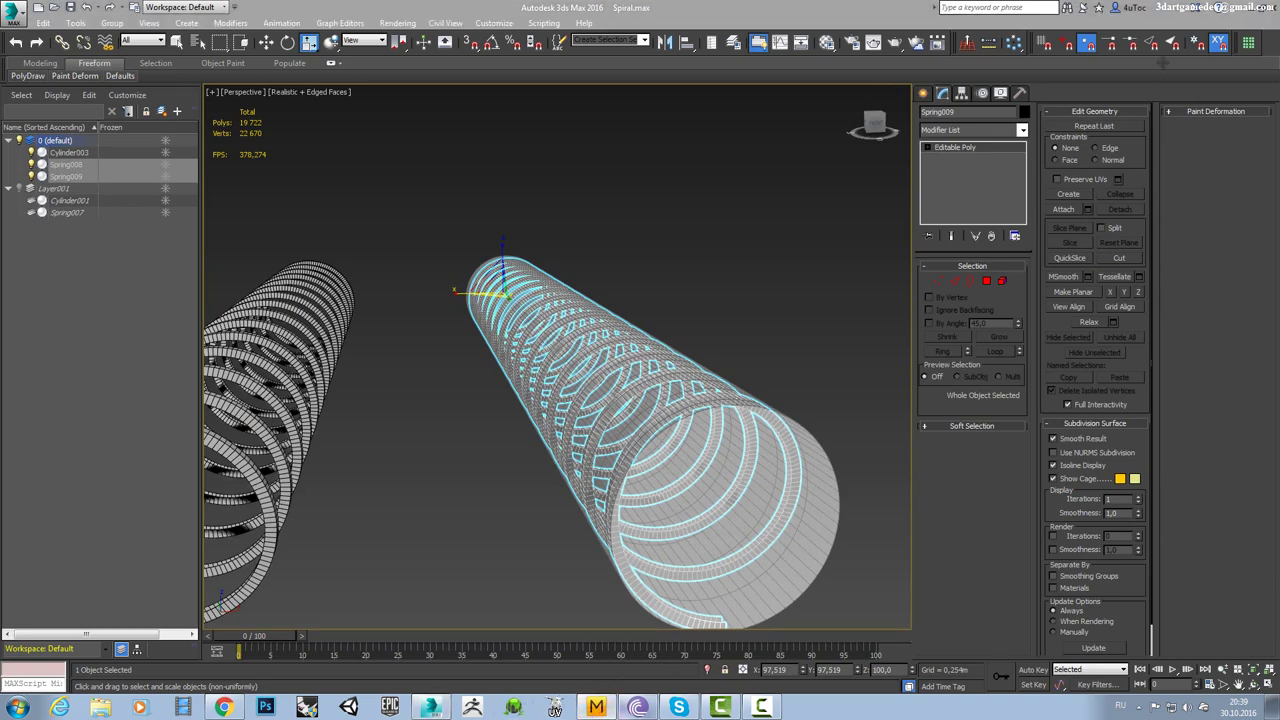
Put the hose cylinder and its spring into a new layer 123 and hide it.
click(596, 707)
key(alt+Tab)
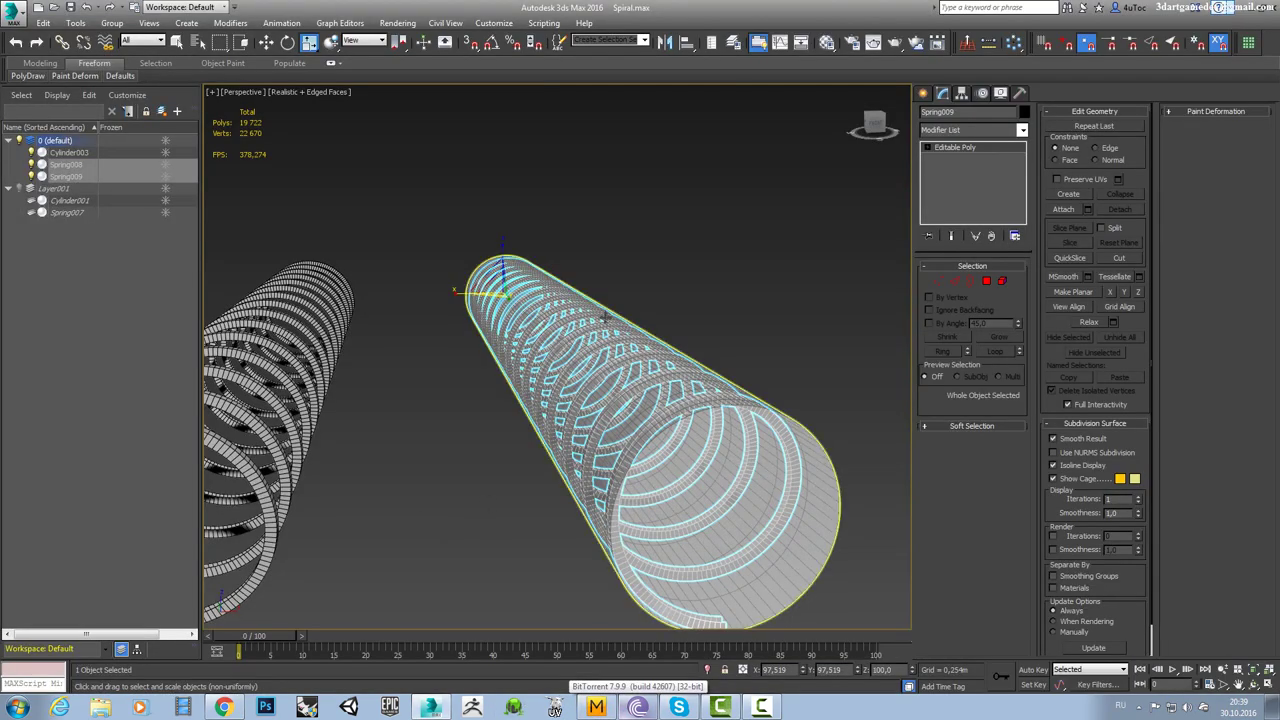
alt+middle_drag(585, 273, 643, 308)
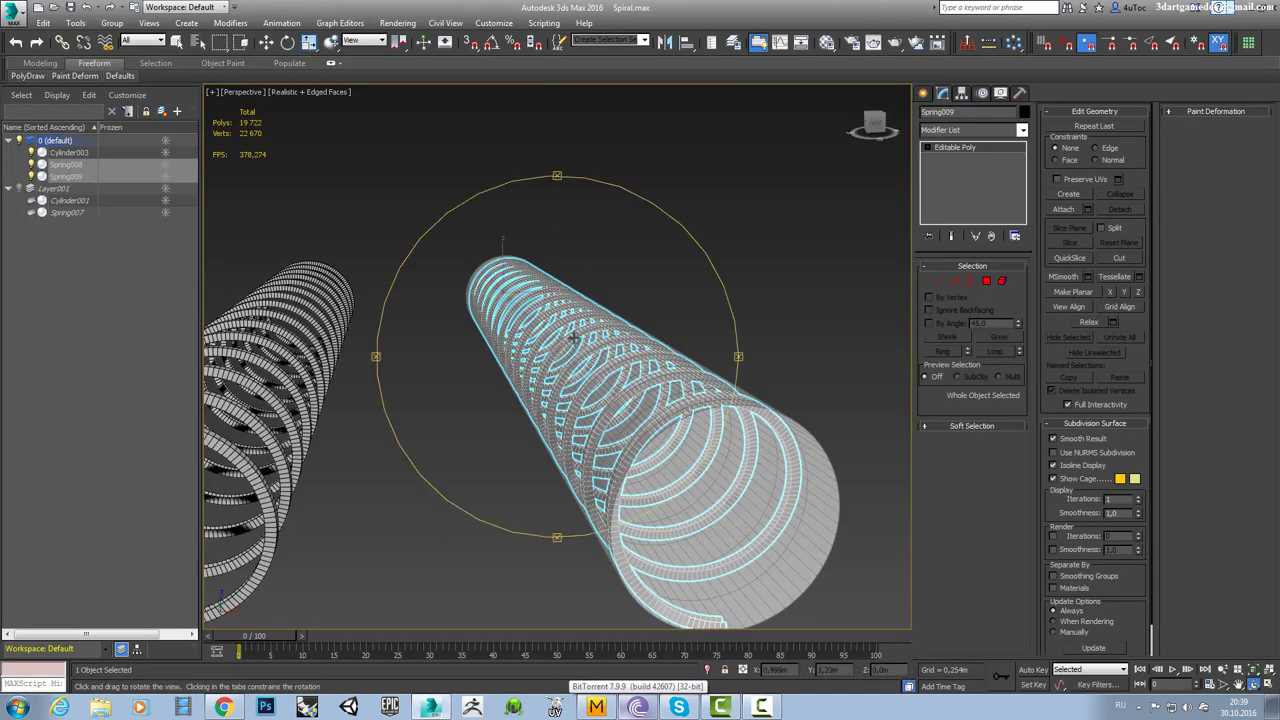
drag(707, 251, 558, 478)
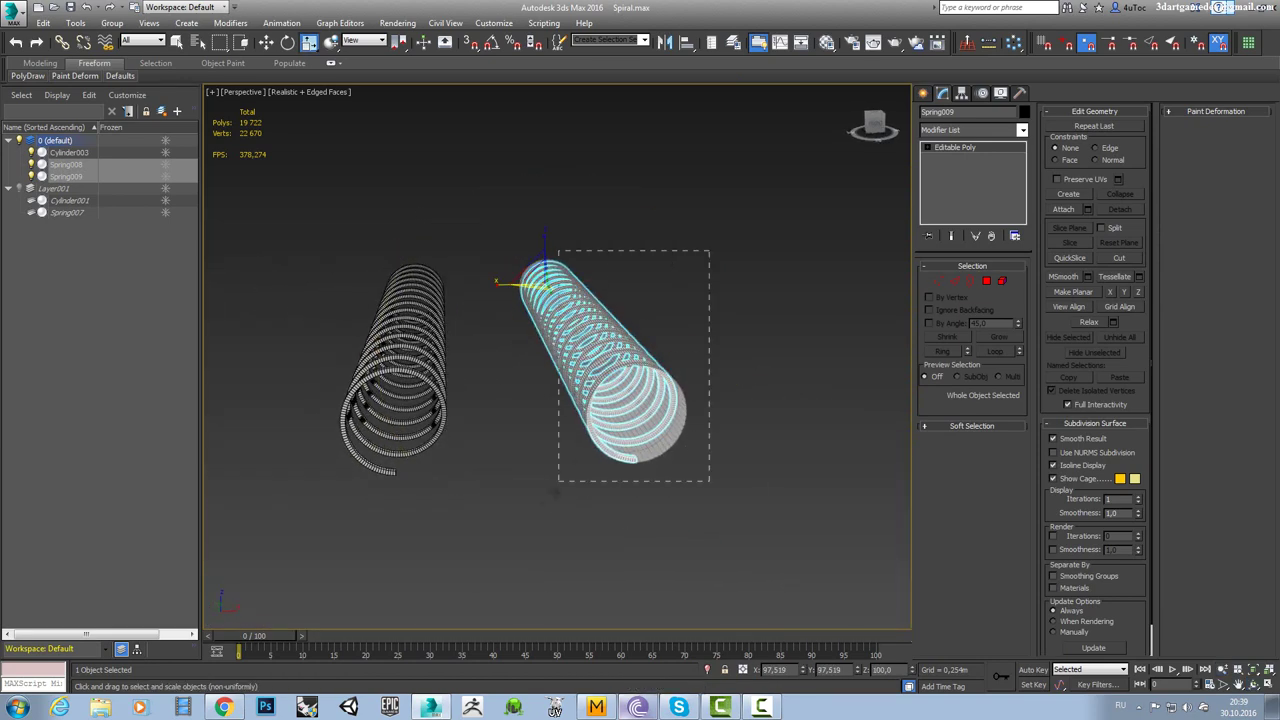
key(w)
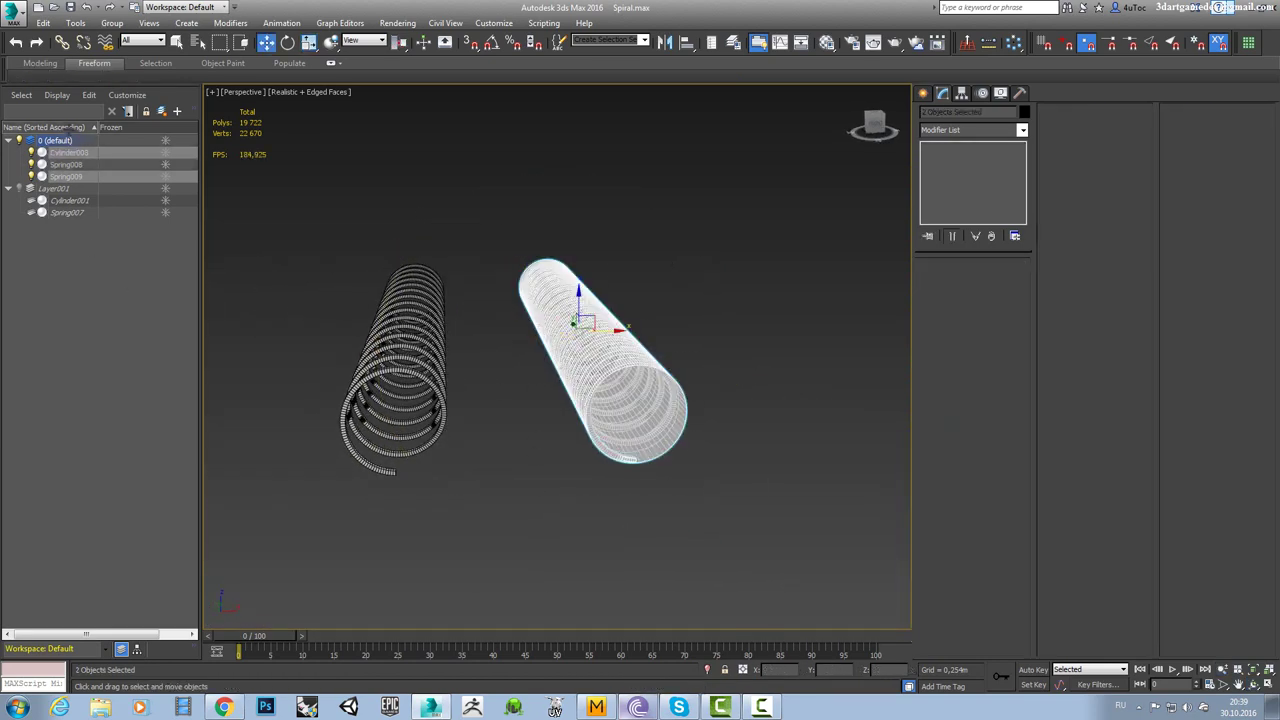
click(161, 111)
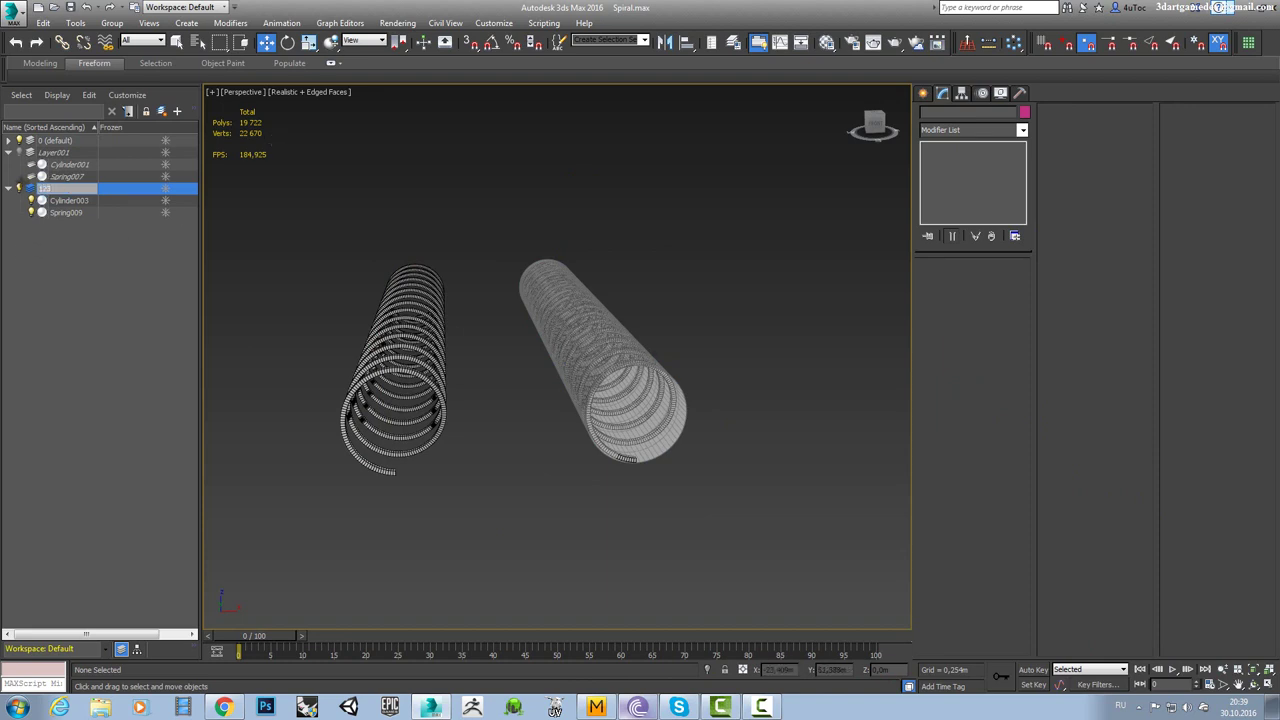
click(19, 188)
Clone the remaining spring and move the original into layer 123.
click(414, 343)
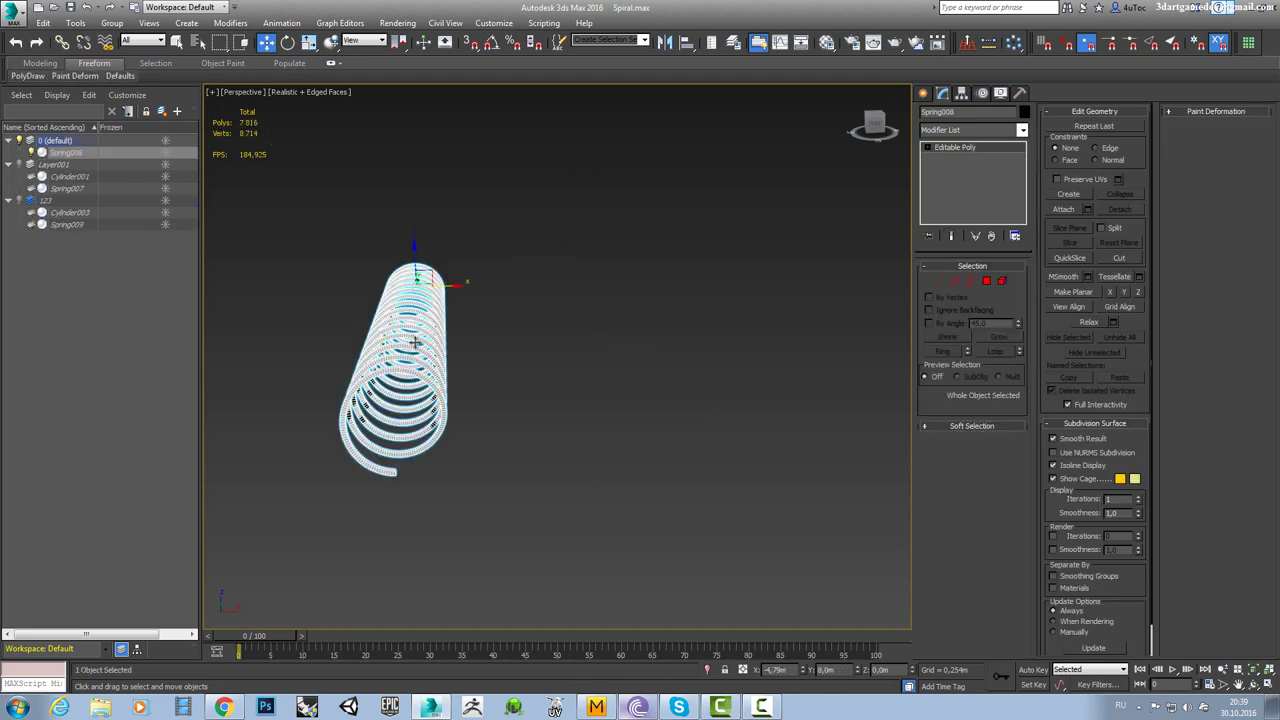
shift+drag(417, 280, 565, 270)
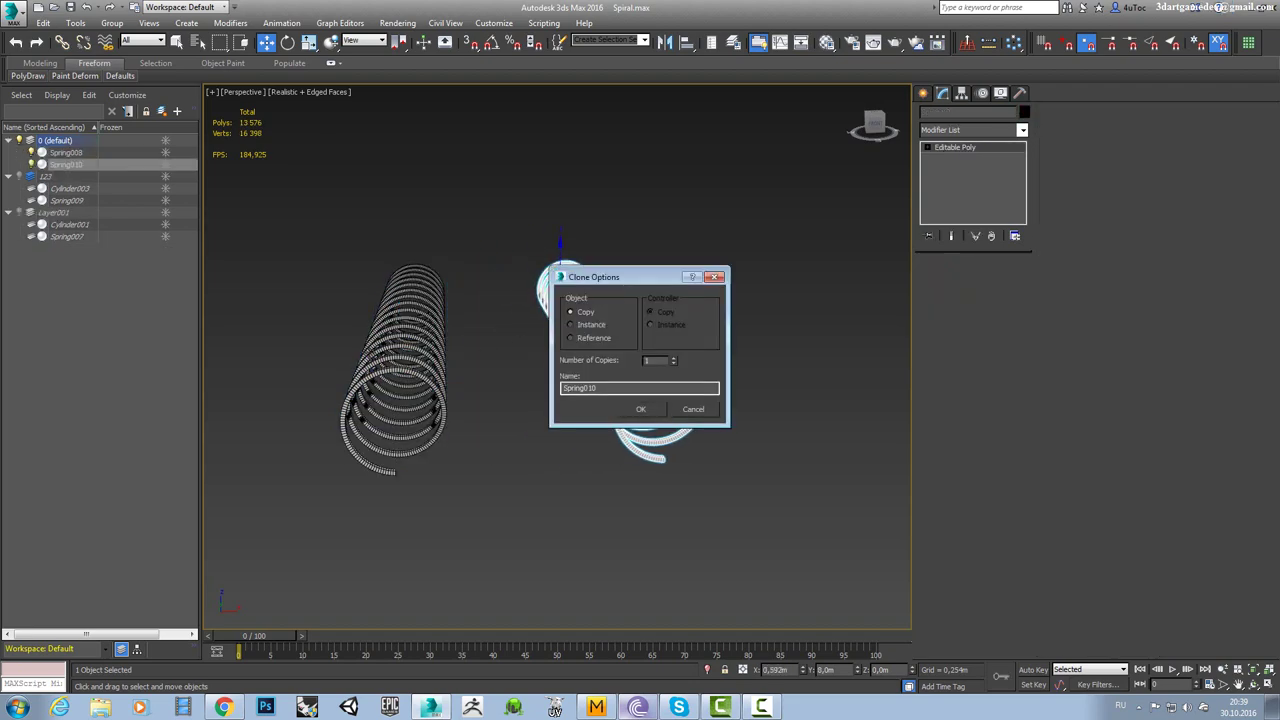
click(640, 408)
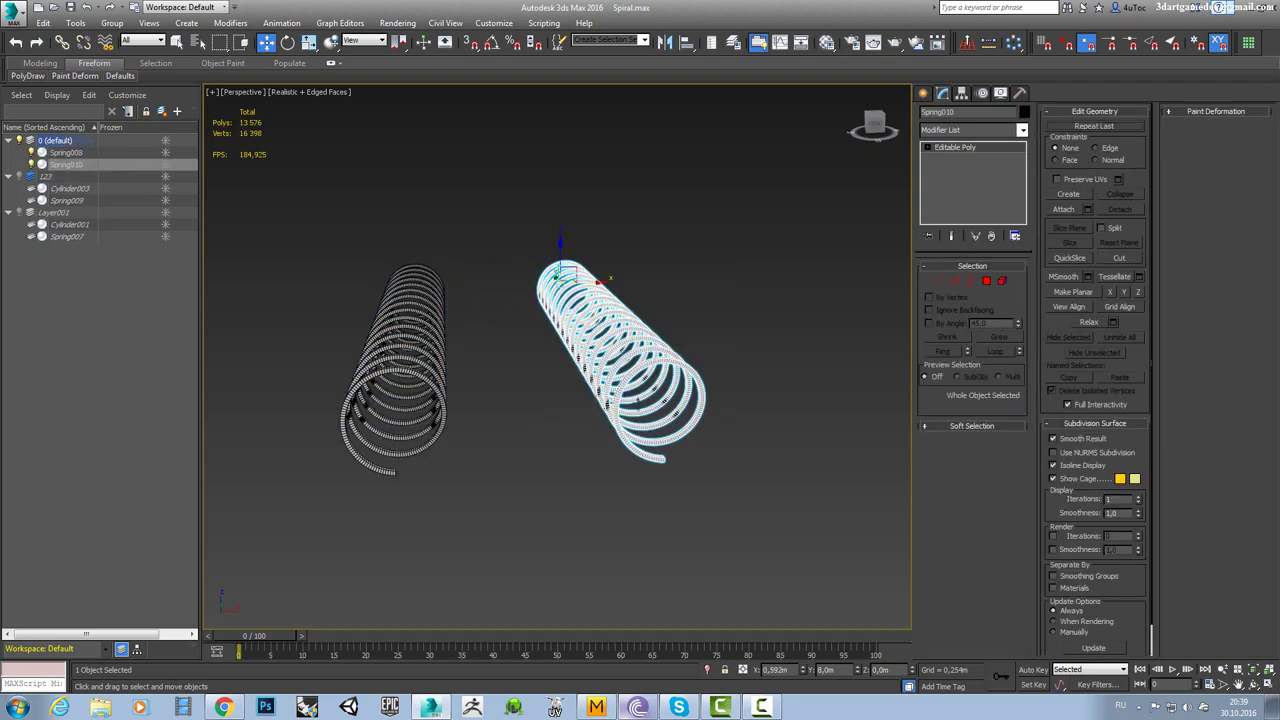
drag(66, 152, 70, 178)
key(alt+h)
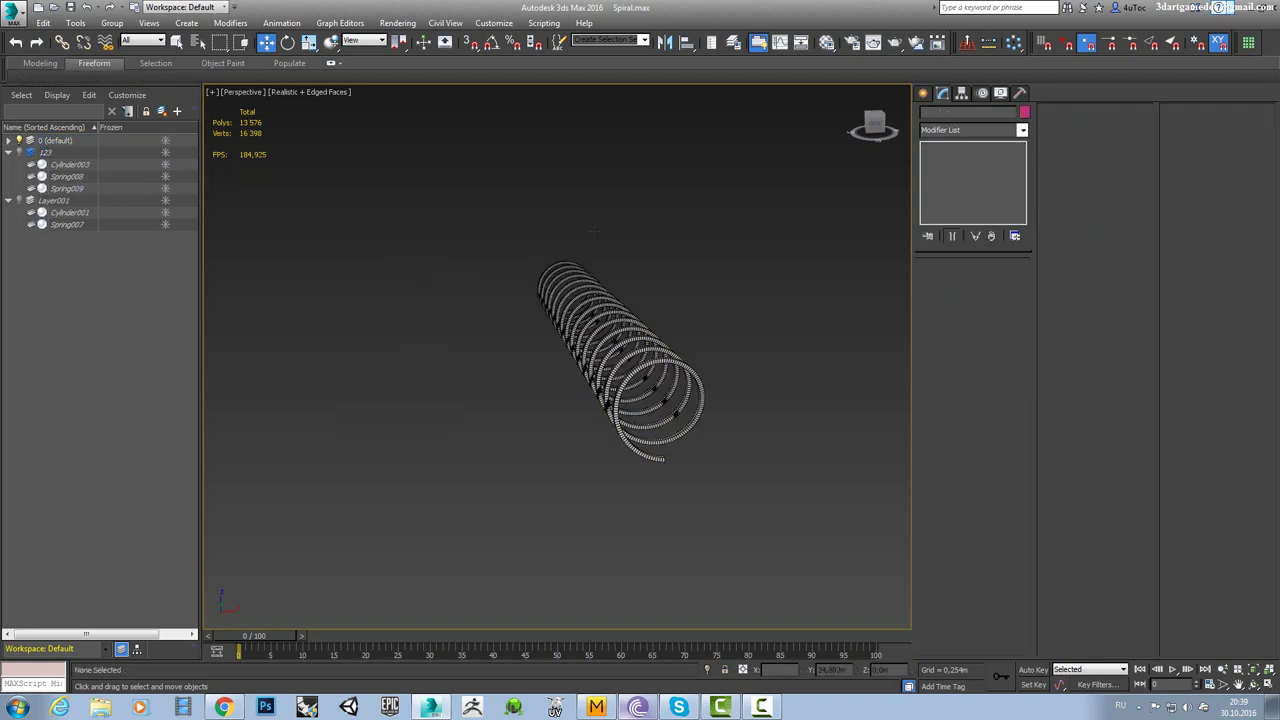
Set the spring copy Spring010's X position to 0 and clear the selection.
click(620, 345)
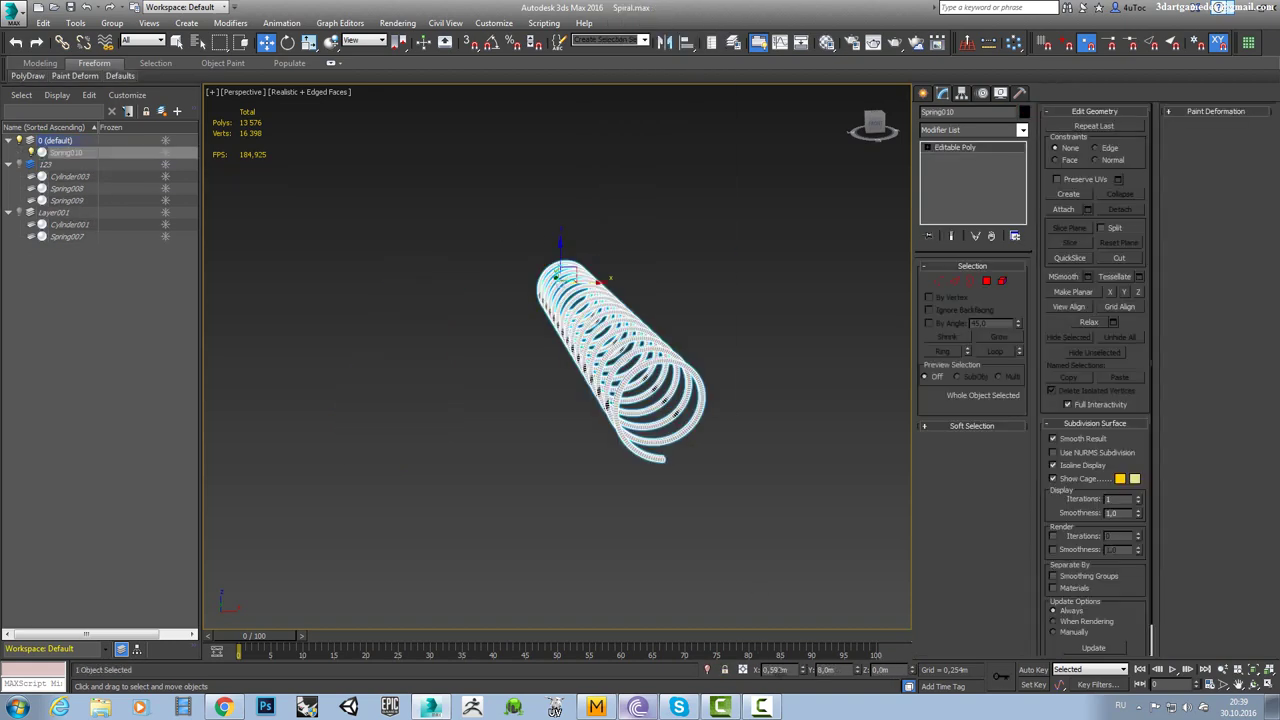
text(0)
key(Tab)
key(Tab)
text(0)
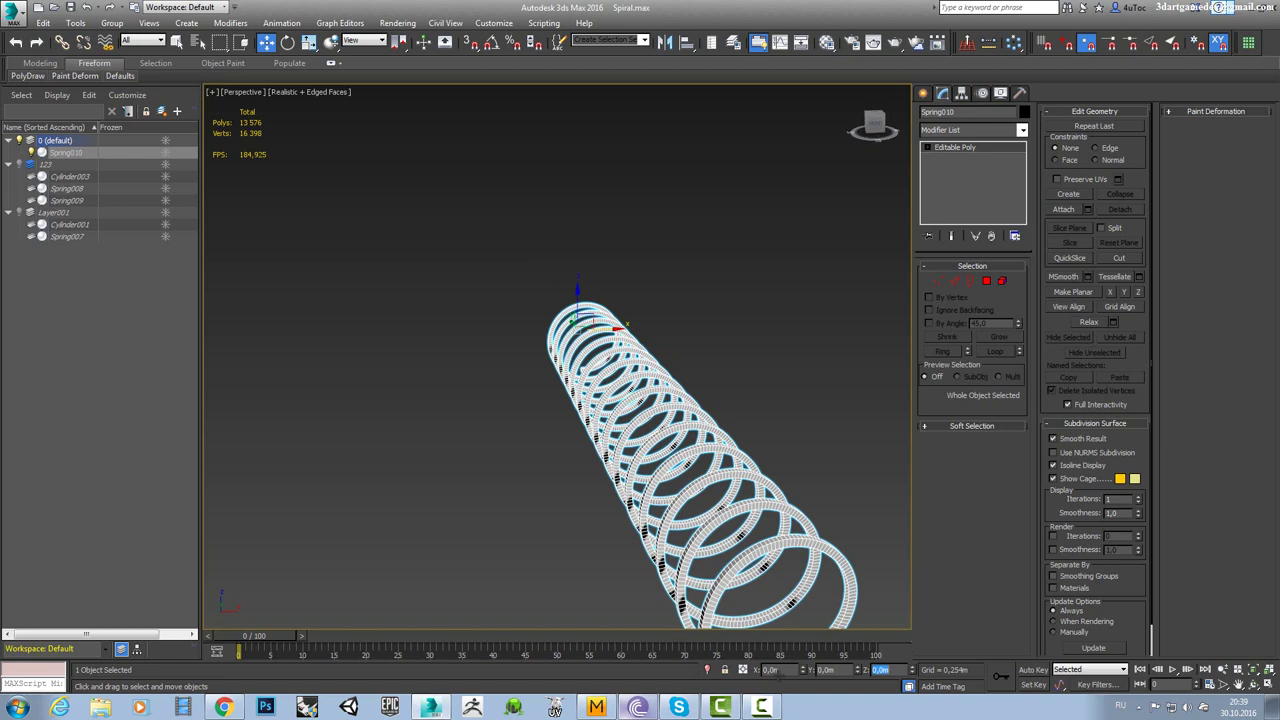
mouse_move(629, 218)
alt+middle_down()
mouse_move(560, 300)
mouse_move(461, 304)
alt+middle_up()
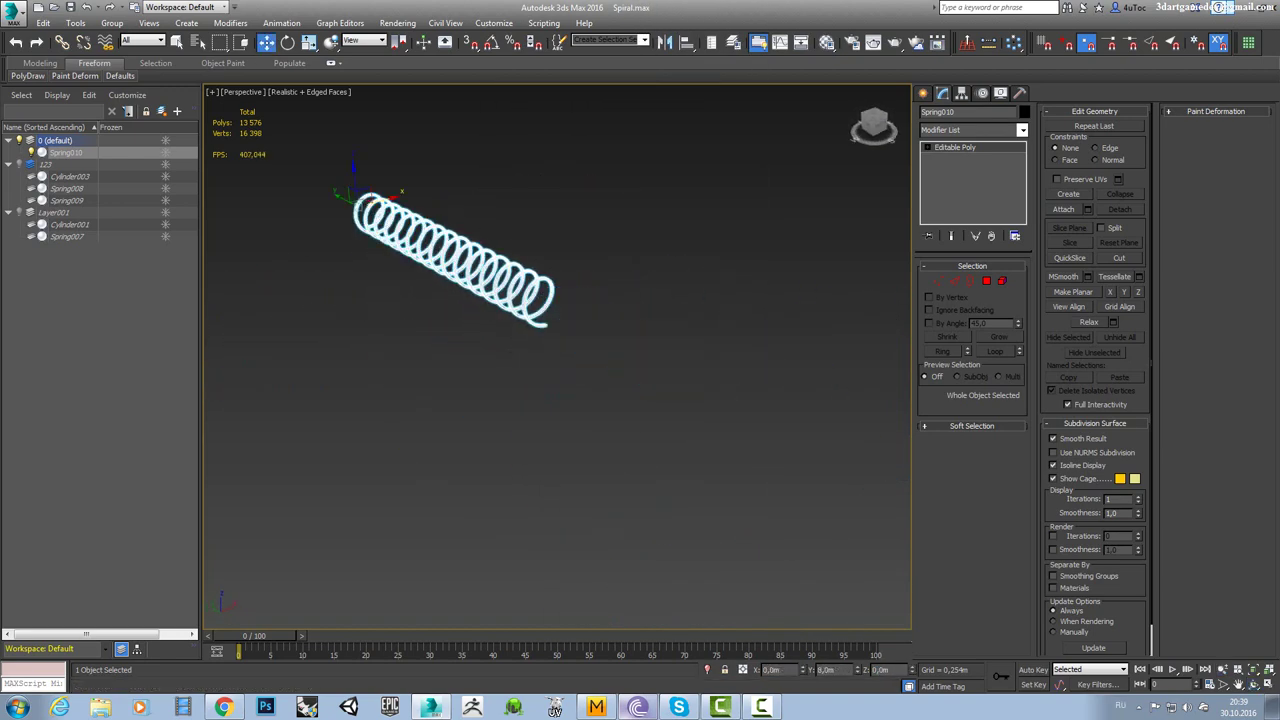
key(w)
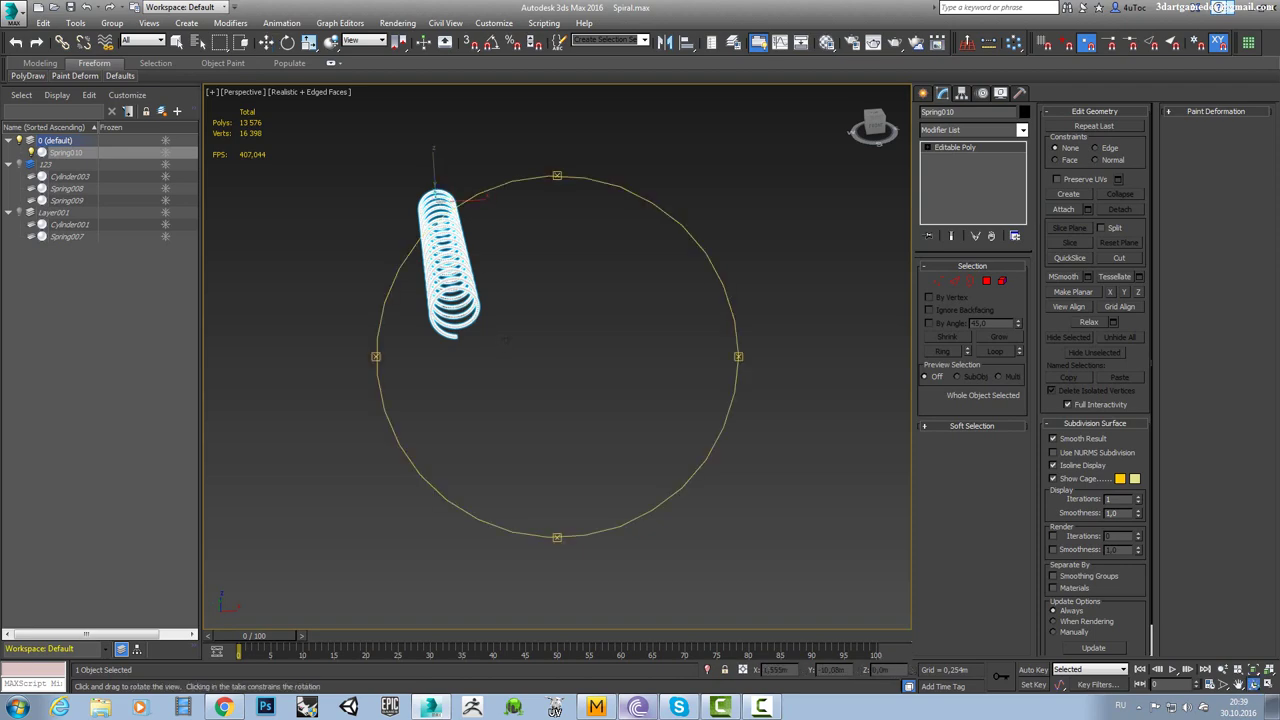
alt+middle_drag(473, 316, 560, 330)
key(ctrl+d)
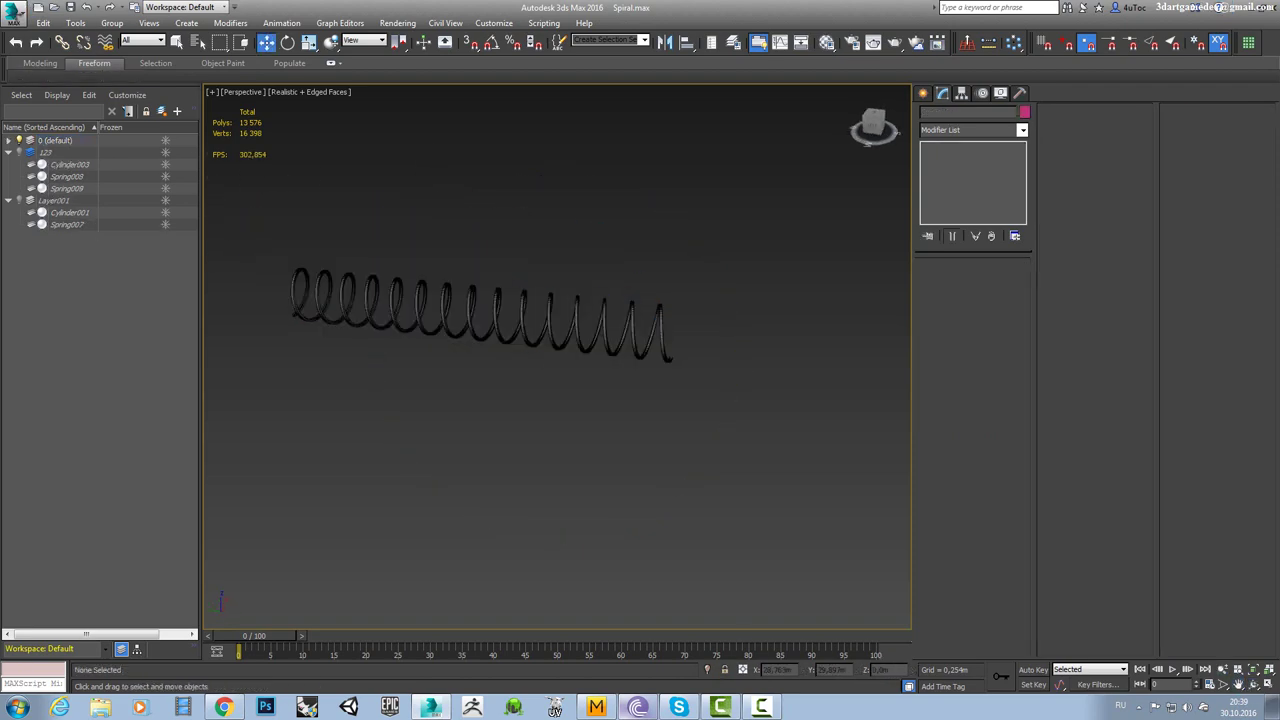
click(17, 12)
Import the exported wrinkled hose OBJ from the C:\123 folder.
click(20, 188)
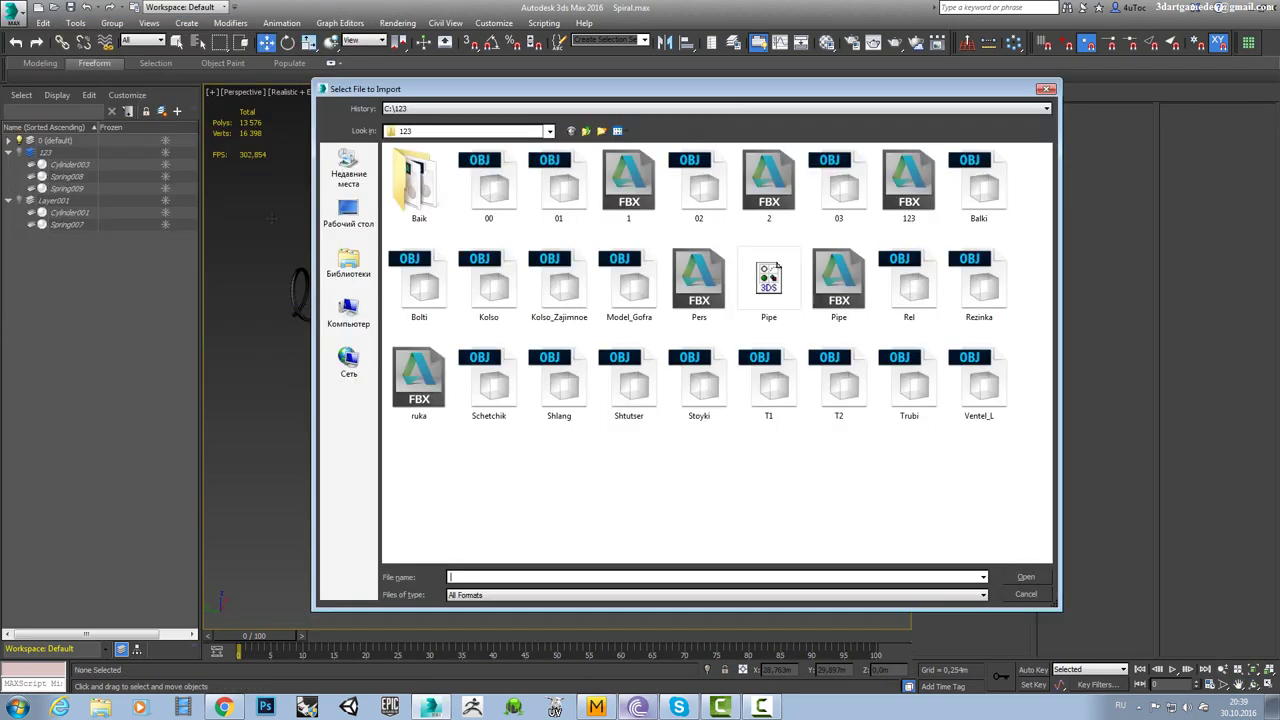
double_click(469, 182)
click(540, 575)
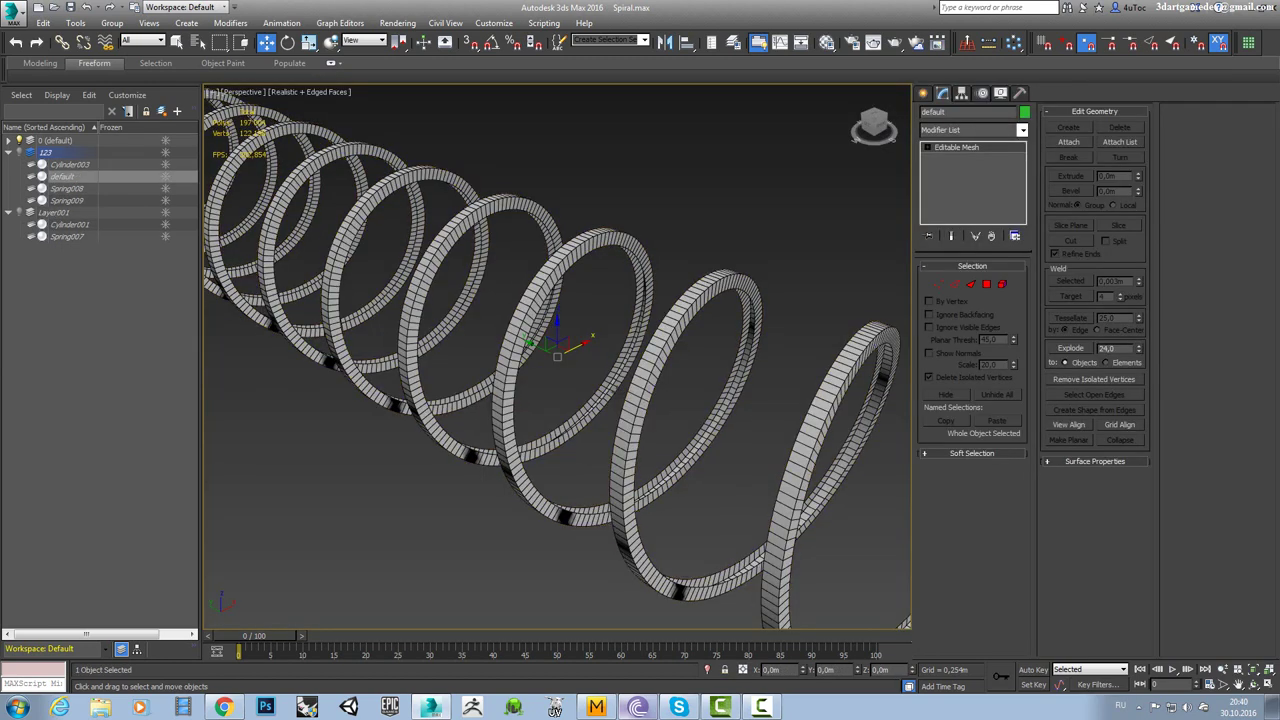
key(ctrl+r)
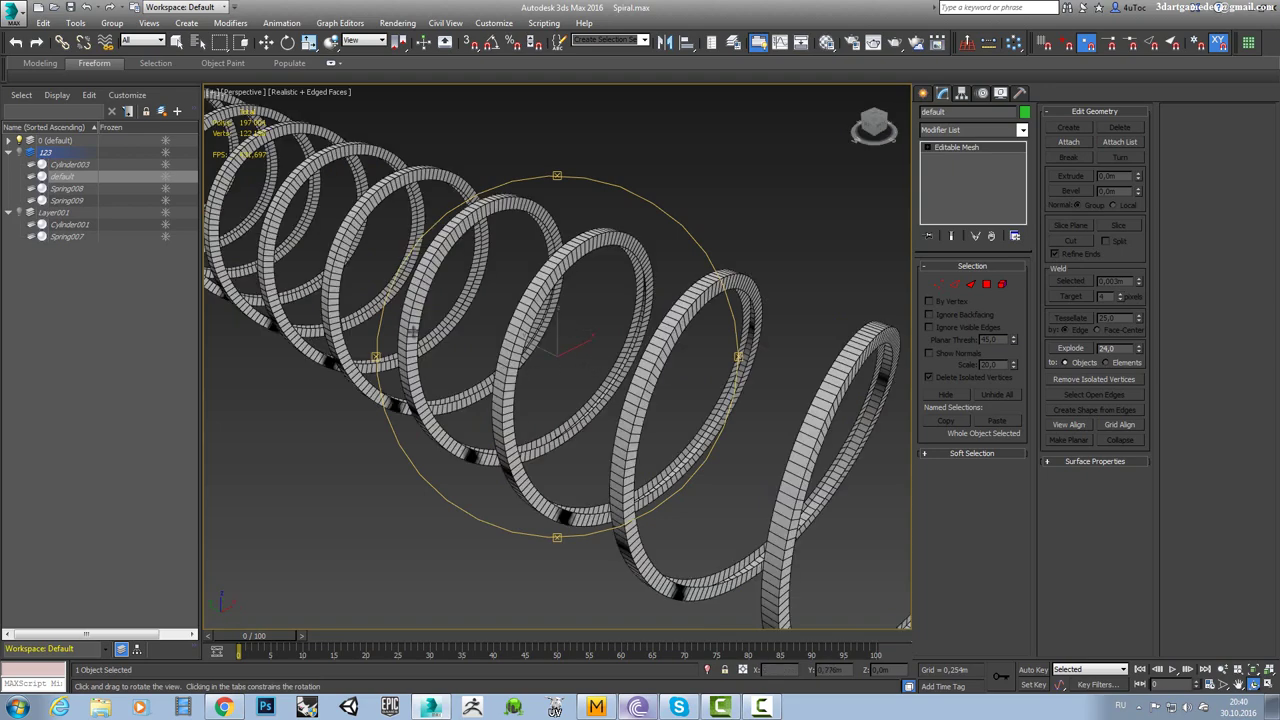
scroll(557, 357, down, 5)
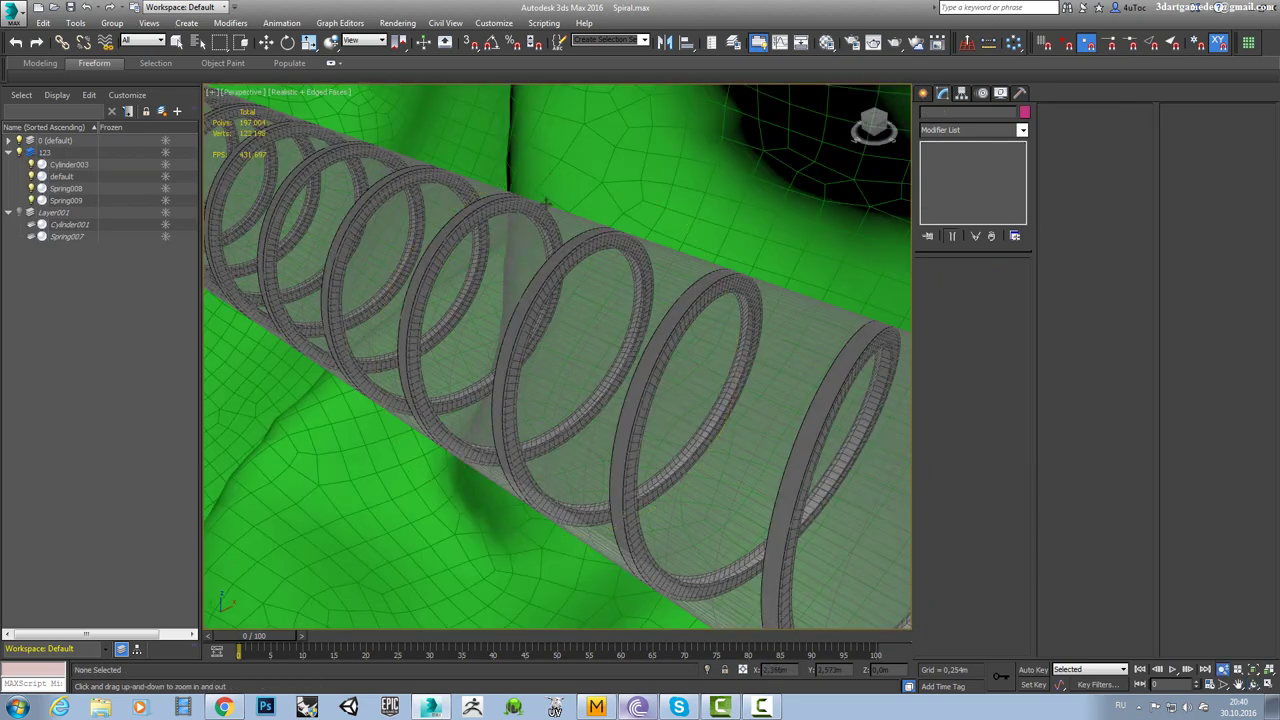
scroll(557, 357, down, 5)
scroll(601, 241, down, 5)
scroll(601, 241, down, 5)
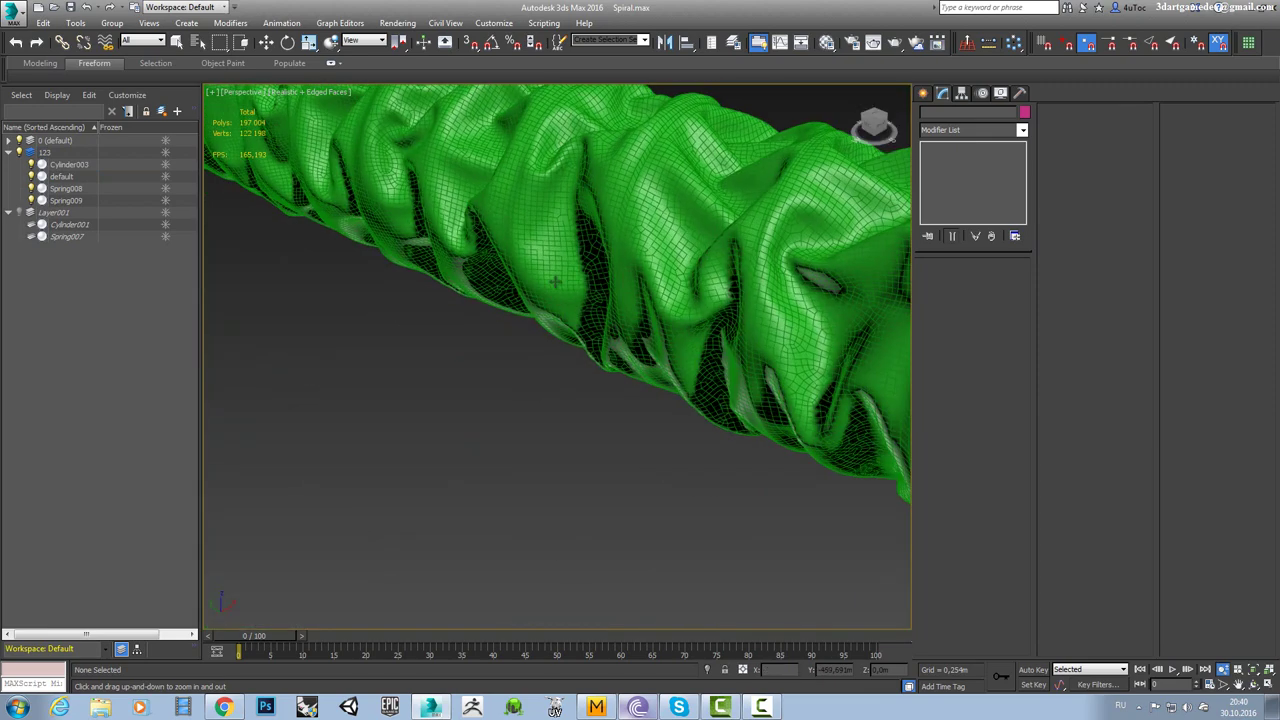
scroll(601, 241, down, 5)
Select the imported hose and enter scale values in the Scale Transform Type-In.
key(w)
click(663, 380)
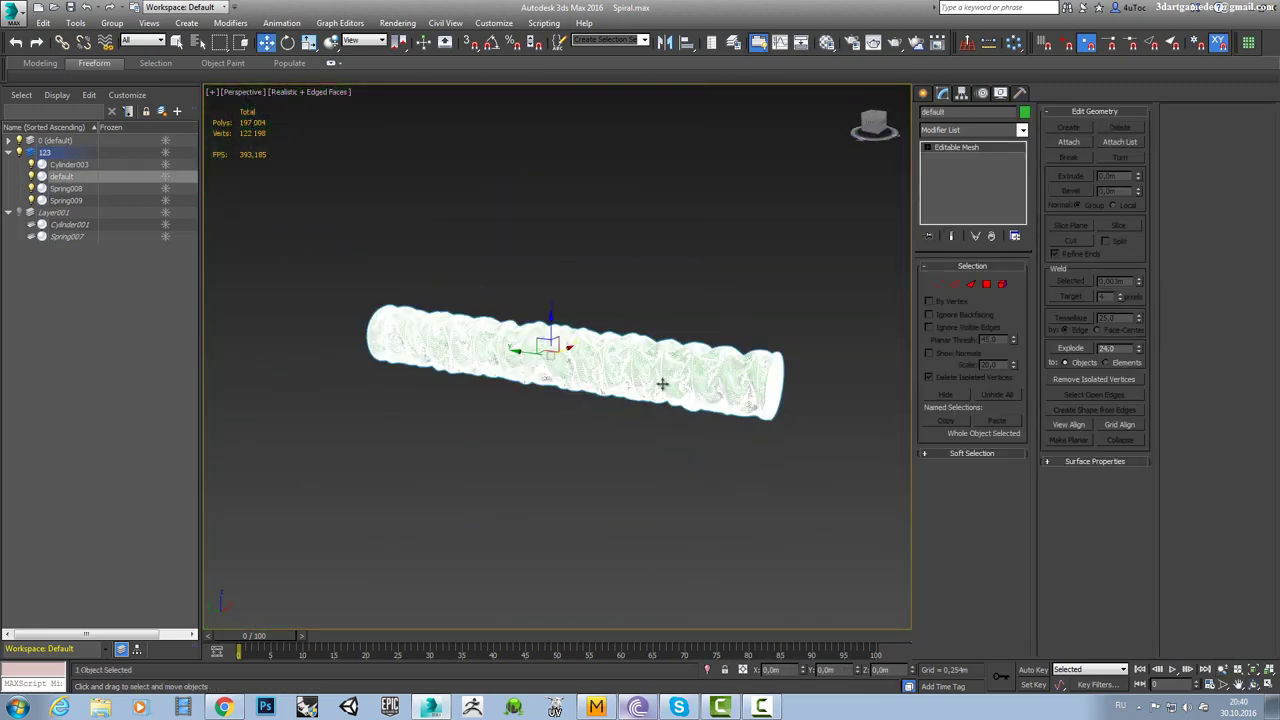
alt+middle_drag(663, 380, 557, 322)
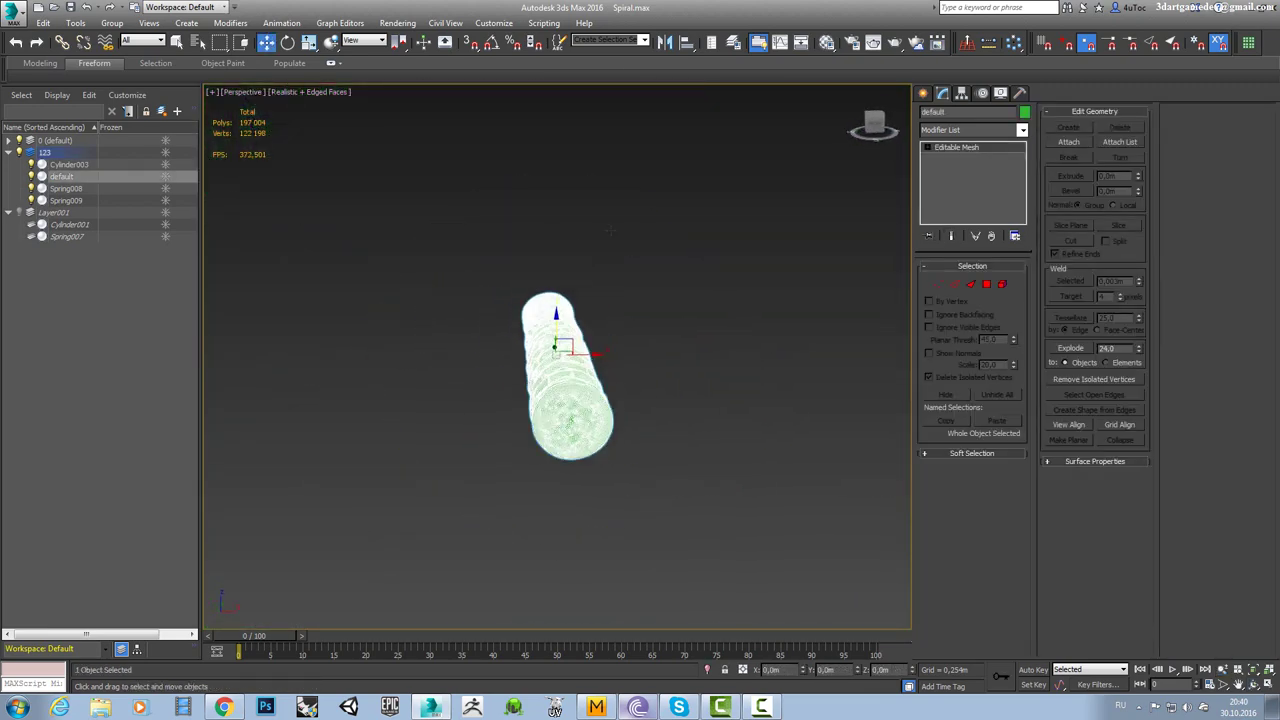
key(r)
key(F12)
text(2,54)
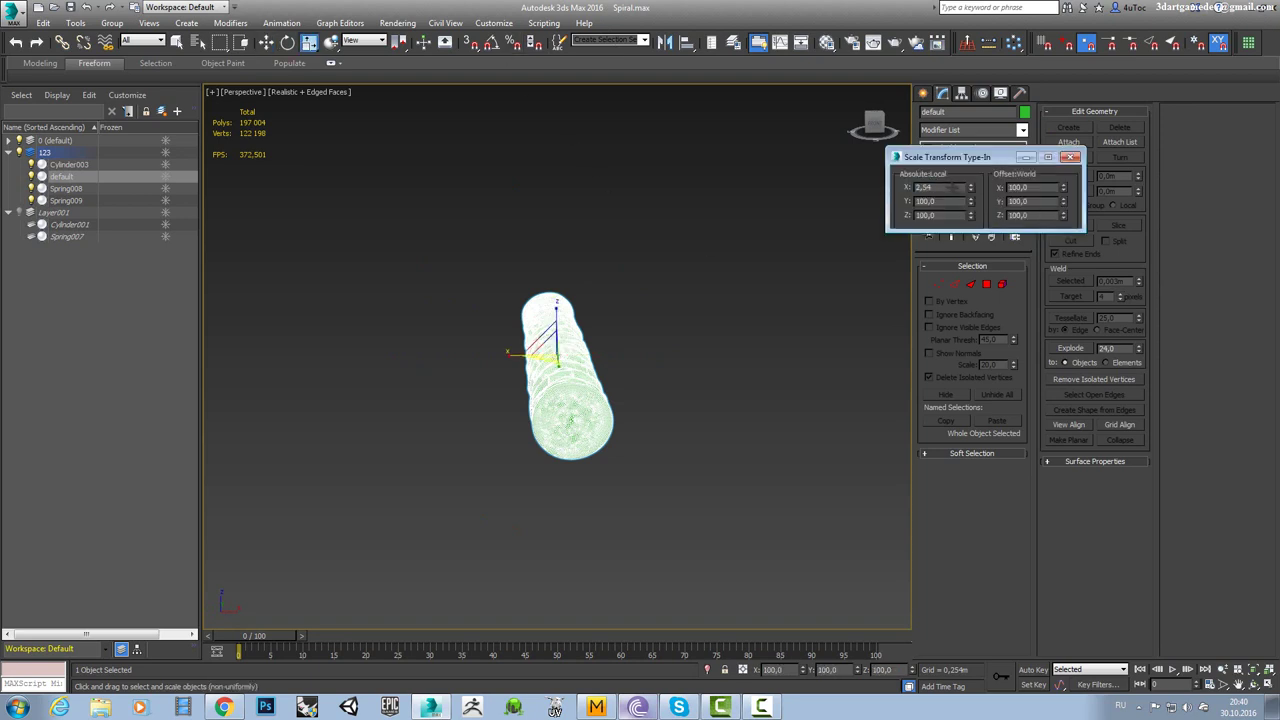
key(Tab)
text(2,54)
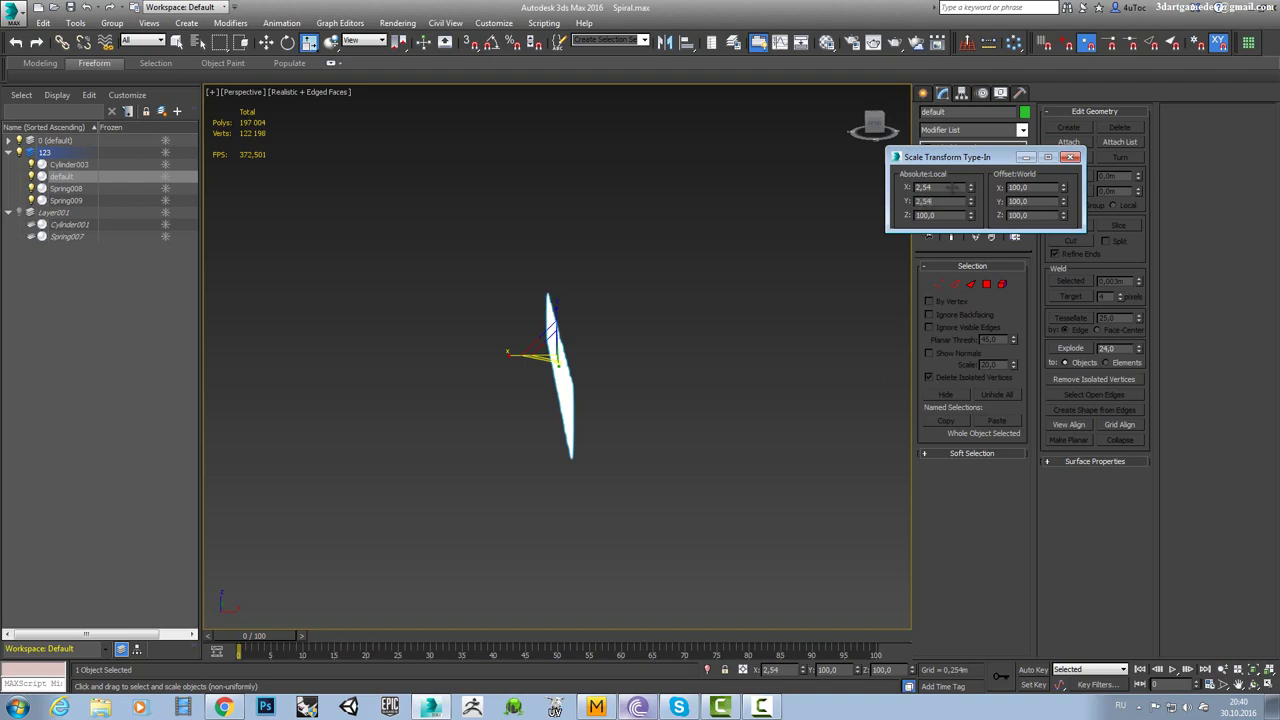
key(Tab)
text(2)
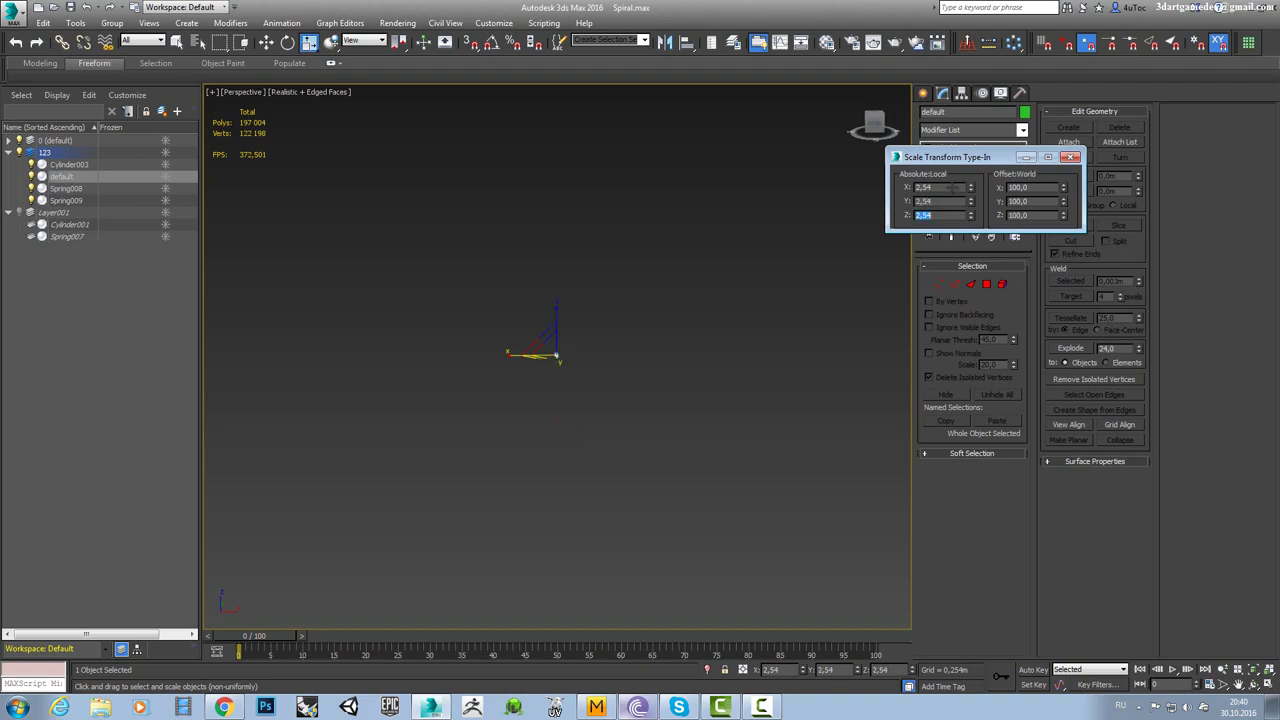
text(z)
mouse_move(719, 338)
alt+middle_down()
mouse_move(545, 355)
mouse_move(571, 354)
mouse_move(580, 320)
mouse_move(580, 350)
alt+middle_up()
Scale the wrinkled tube to 0,254 on X, Y and Z.
key(r)
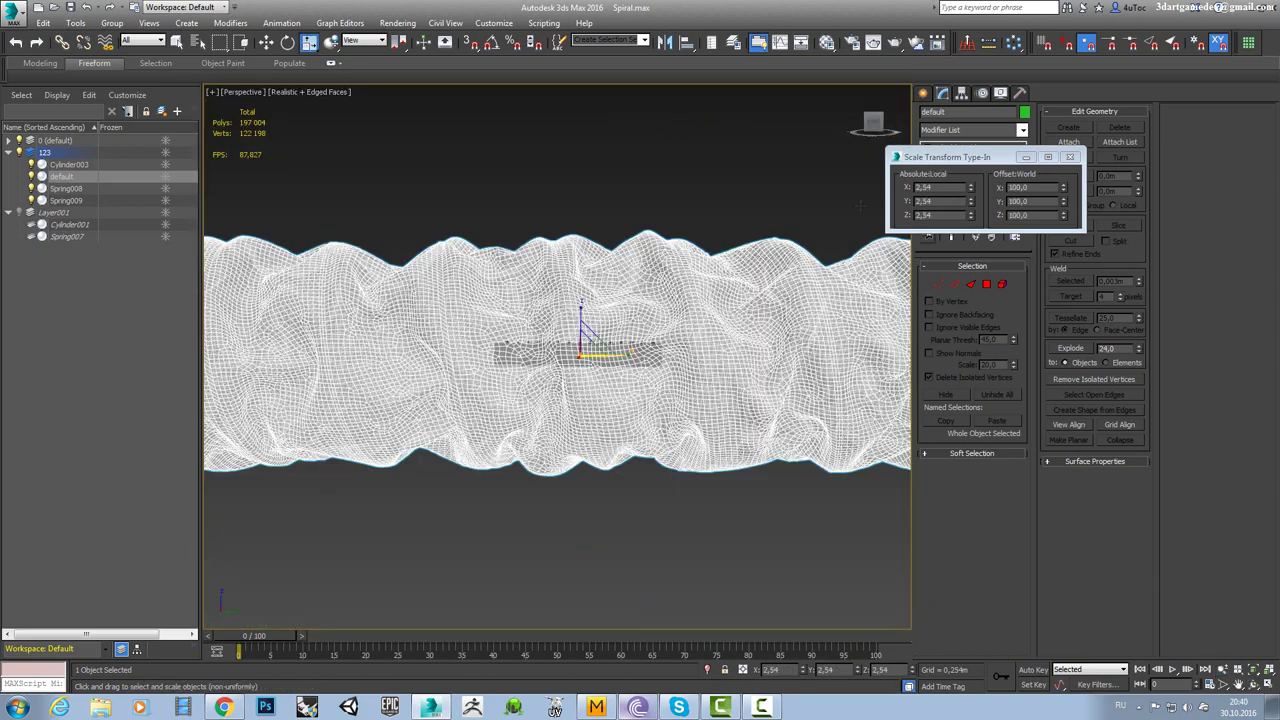
double_click(953, 187)
text(0,25)
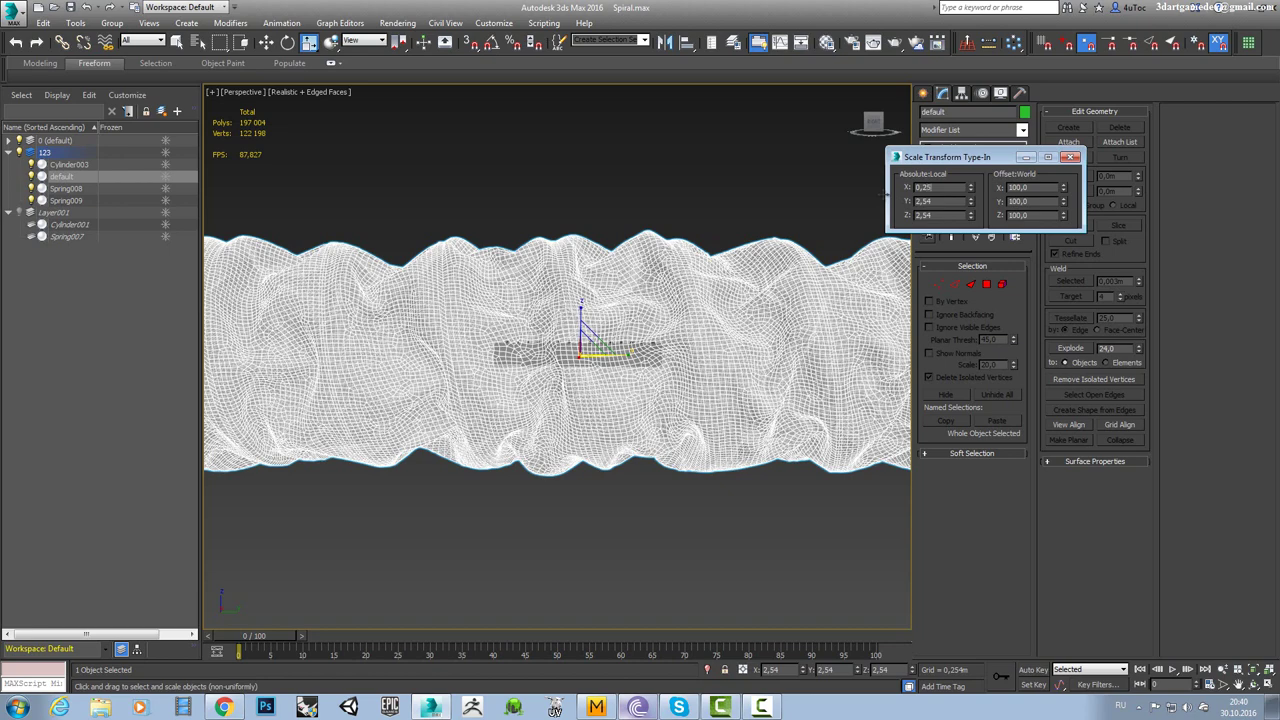
text(4)
key(Tab)
text(0,254)
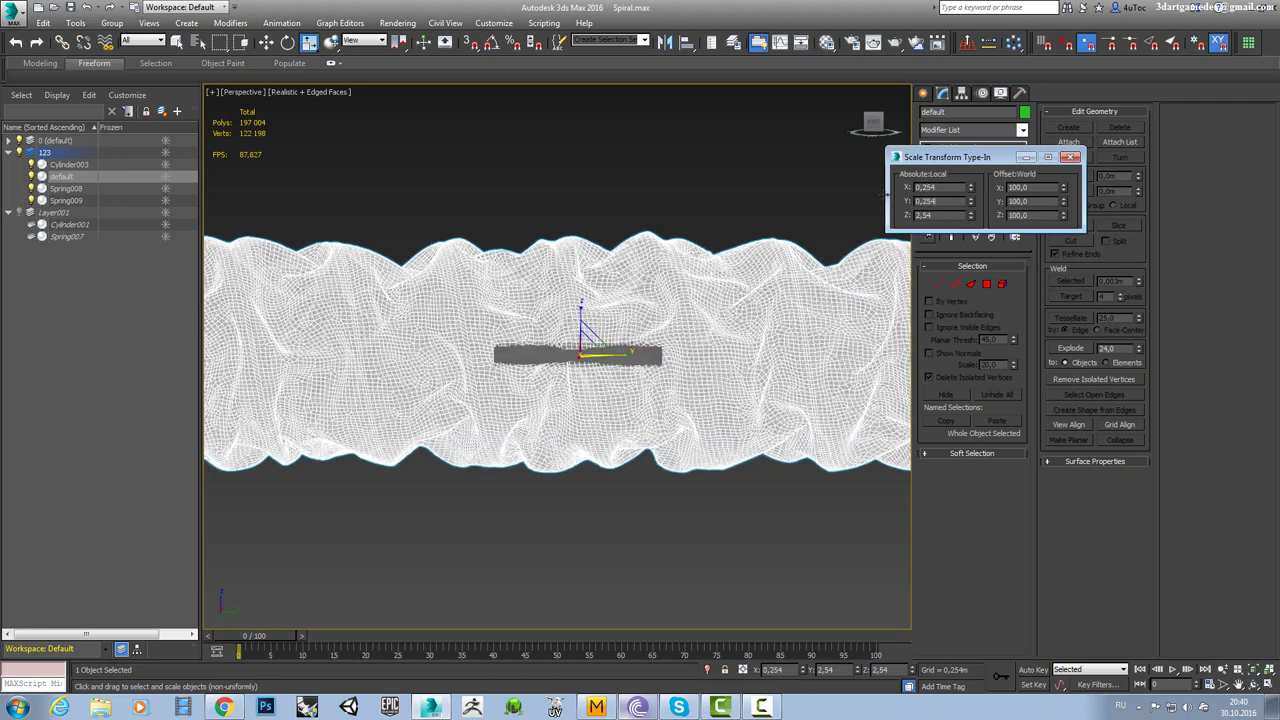
key(Tab)
text(0,254)
key(Return)
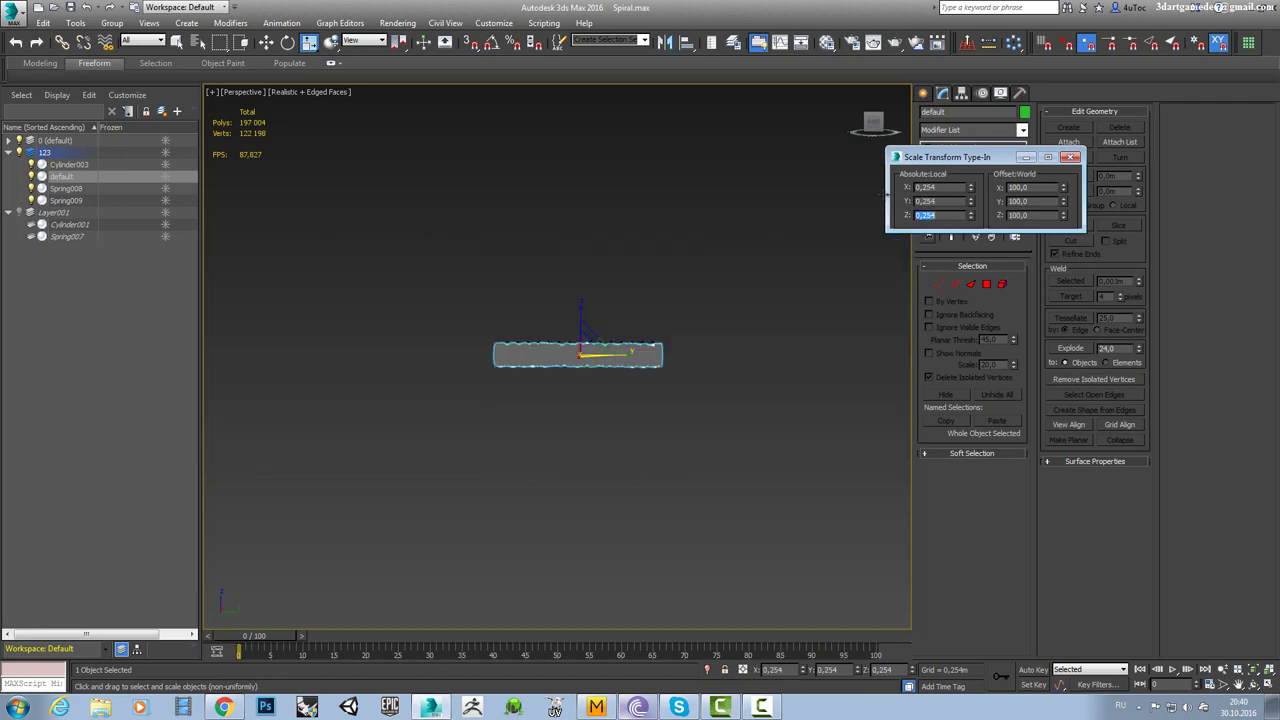
Move the tube into layer 0 and hide layer 123 with its spring and cylinder.
right_click(694, 300)
click(614, 371)
mouse_move(614, 371)
alt+middle_down()
mouse_move(700, 320)
mouse_move(636, 344)
mouse_move(601, 389)
alt+middle_up()
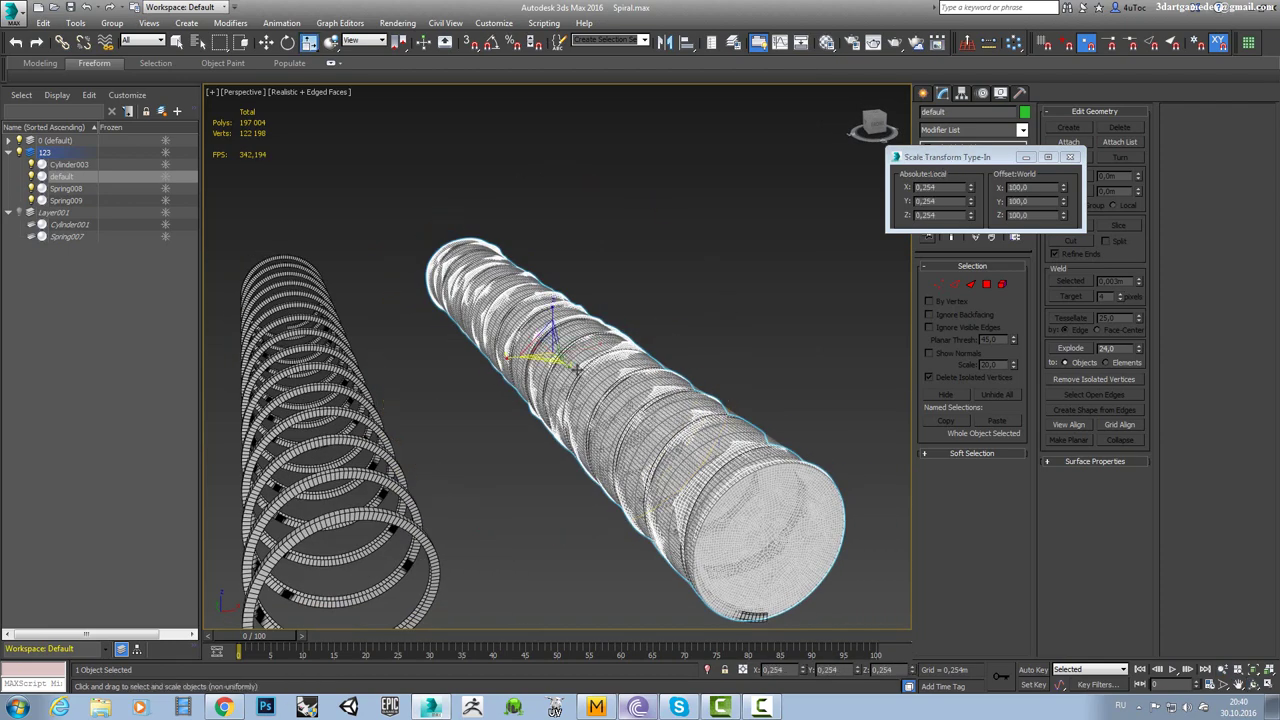
scroll(601, 389, up, 2)
key(w)
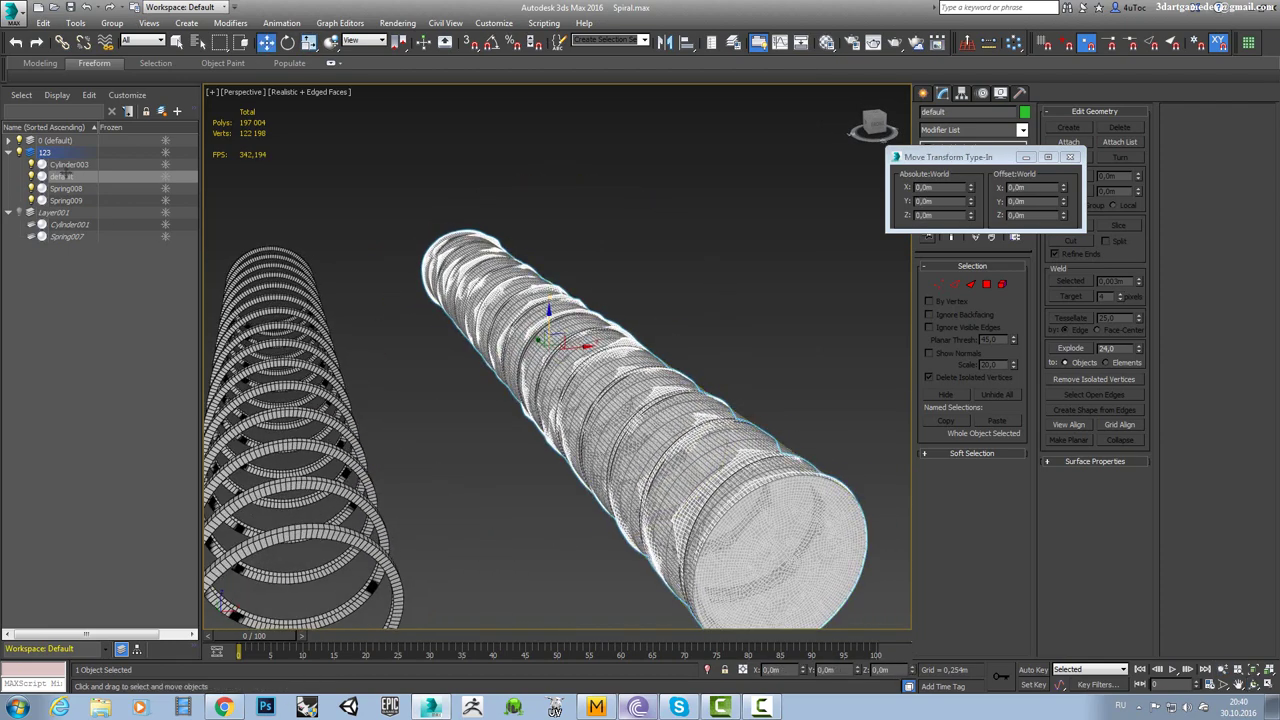
drag(65, 176, 57, 141)
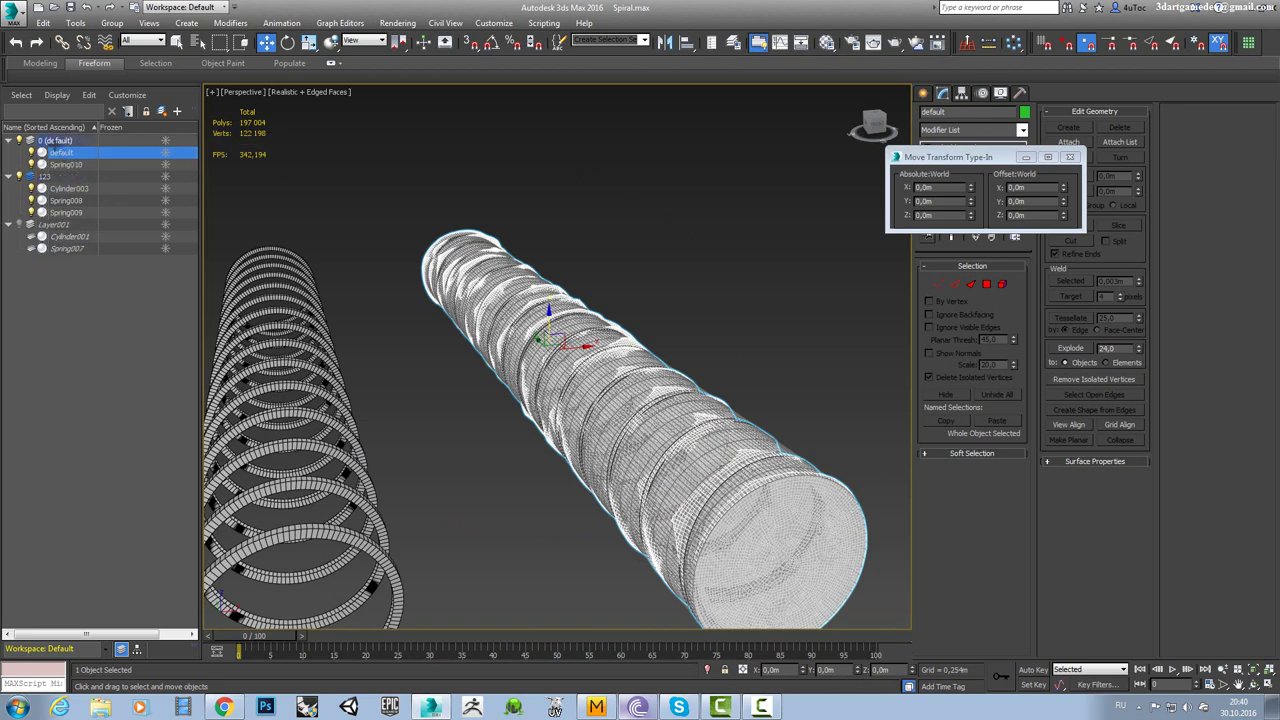
click(19, 176)
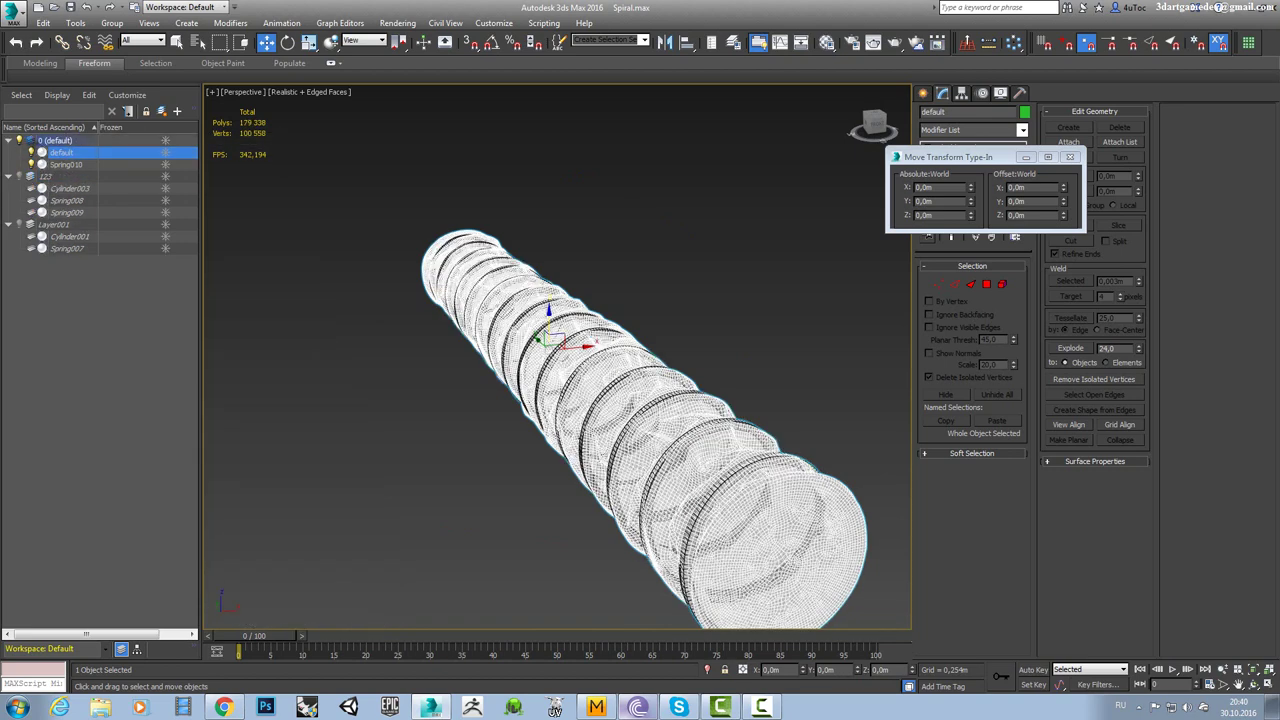
alt+middle_drag(560, 380, 475, 370)
click(449, 391)
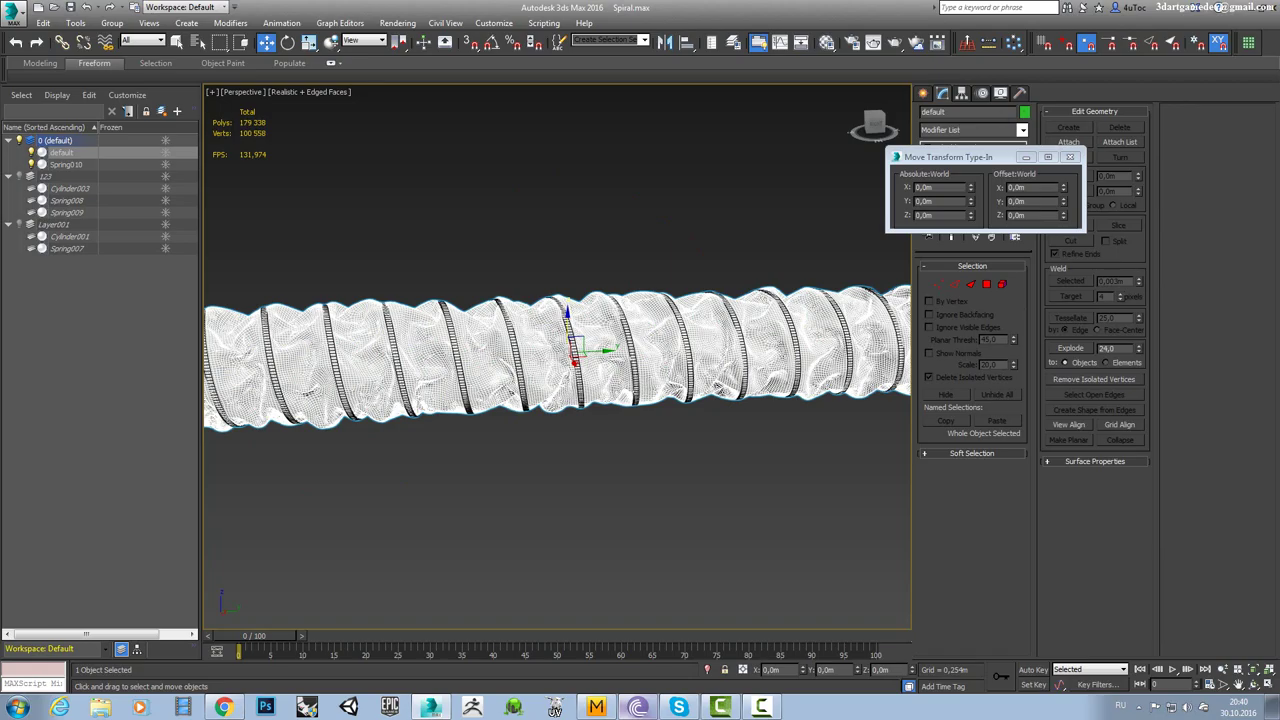
click(1069, 157)
click(1024, 112)
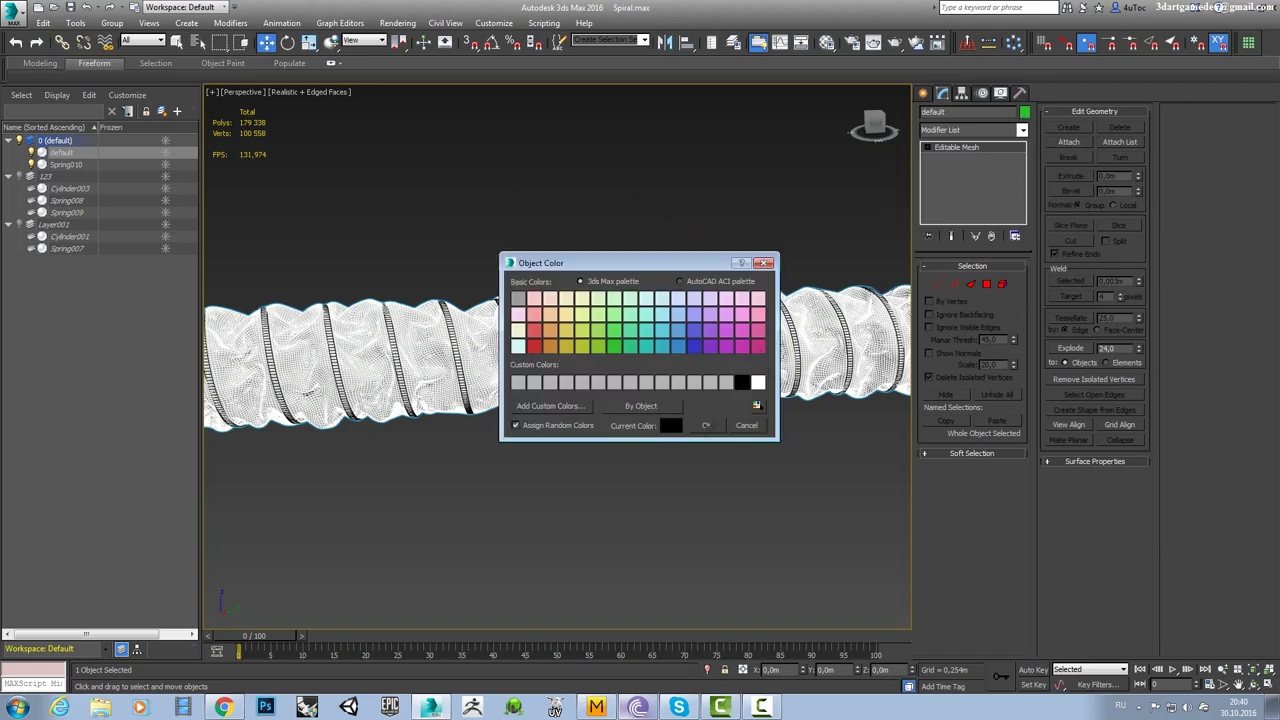
Convert the wrinkled tube to an Editable Poly.
click(746, 425)
mouse_move(557, 330)
alt+middle_down()
mouse_move(600, 300)
mouse_move(546, 253)
mouse_move(521, 289)
mouse_move(541, 325)
mouse_move(560, 310)
mouse_move(600, 330)
alt+middle_up()
scroll(557, 330, up, 3)
key(F4)
click(541, 325)
key(w)
right_click(563, 294)
click(628, 314)
In Polygon mode, select the polygons around the tube's end cap.
scroll(560, 310, down, 5)
key(4)
click(705, 455)
mouse_move(705, 455)
alt+middle_down()
mouse_move(709, 374)
mouse_move(629, 368)
alt+middle_up()
key(w)
click(676, 362)
key(F12)
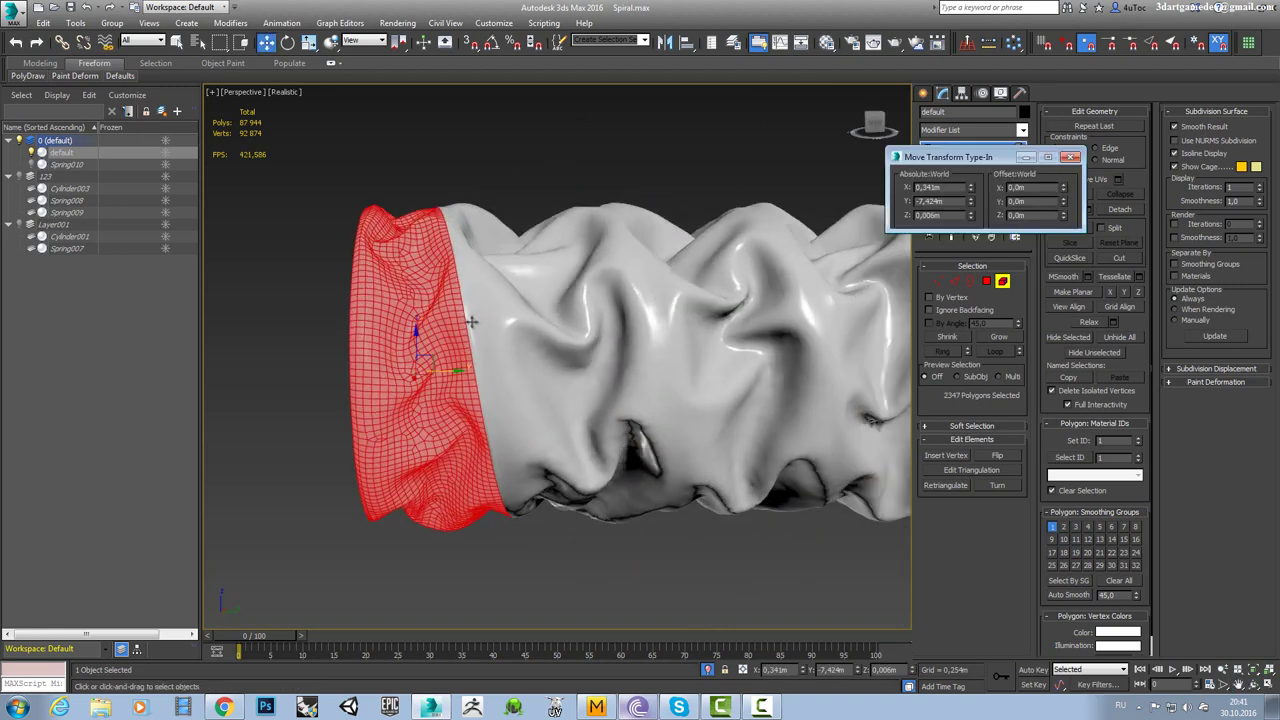
ctrl+click(540, 310)
ctrl+click(680, 300)
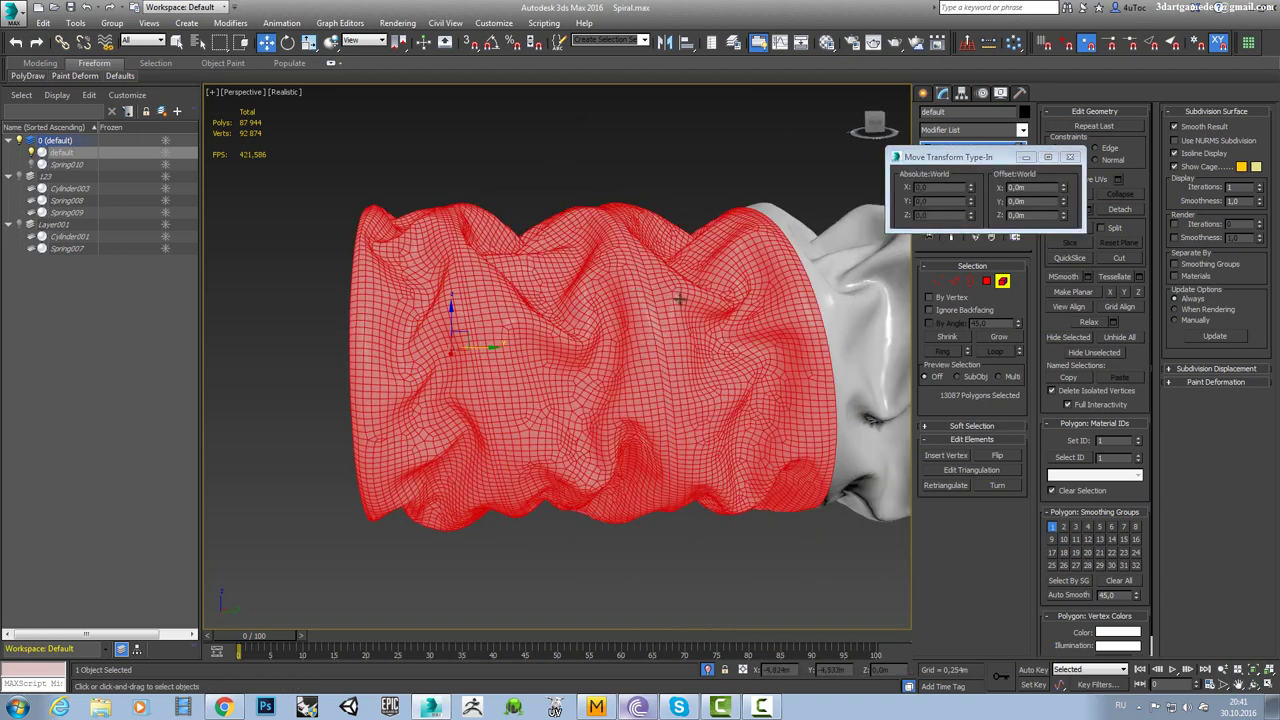
mouse_move(549, 366)
alt+middle_down()
mouse_move(543, 394)
mouse_move(302, 320)
mouse_move(500, 350)
mouse_move(409, 286)
mouse_move(534, 297)
mouse_move(622, 257)
alt+middle_up()
right_click(625, 255)
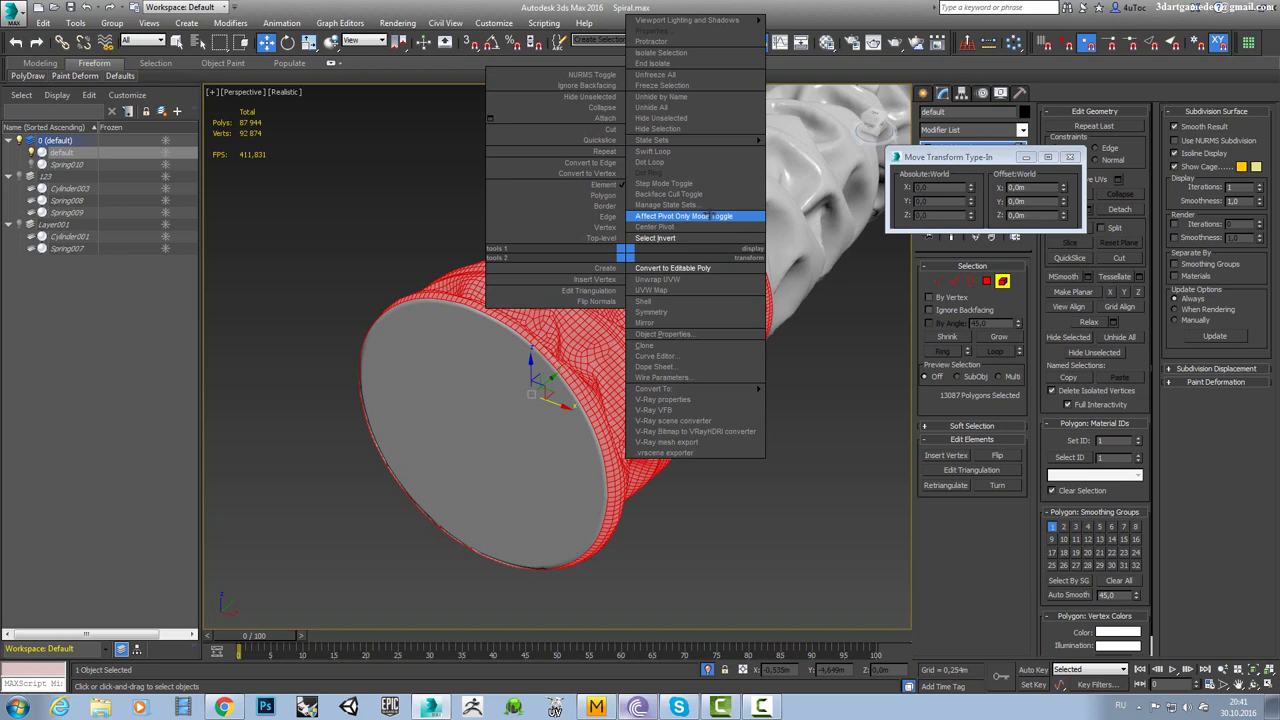
click(704, 194)
Delete the polygons capping both ends of the tube.
mouse_move(650, 311)
alt+middle_down()
mouse_move(531, 381)
mouse_move(565, 350)
mouse_move(580, 281)
mouse_move(420, 330)
alt+middle_up()
click(531, 381)
key(Delete)
click(606, 250)
key(Delete)
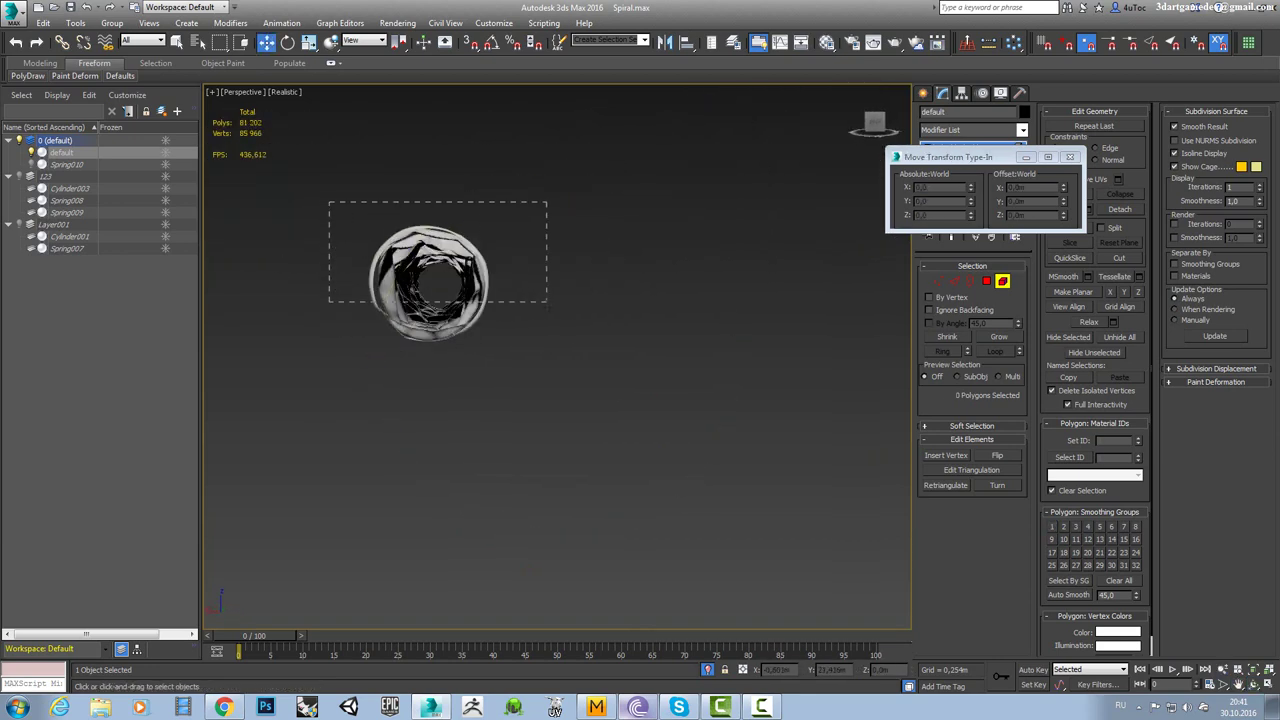
Invert the polygon selection from the quad menu and view the whole tube.
drag(546, 301, 547, 302)
scroll(527, 265, up, 10)
right_click(527, 260)
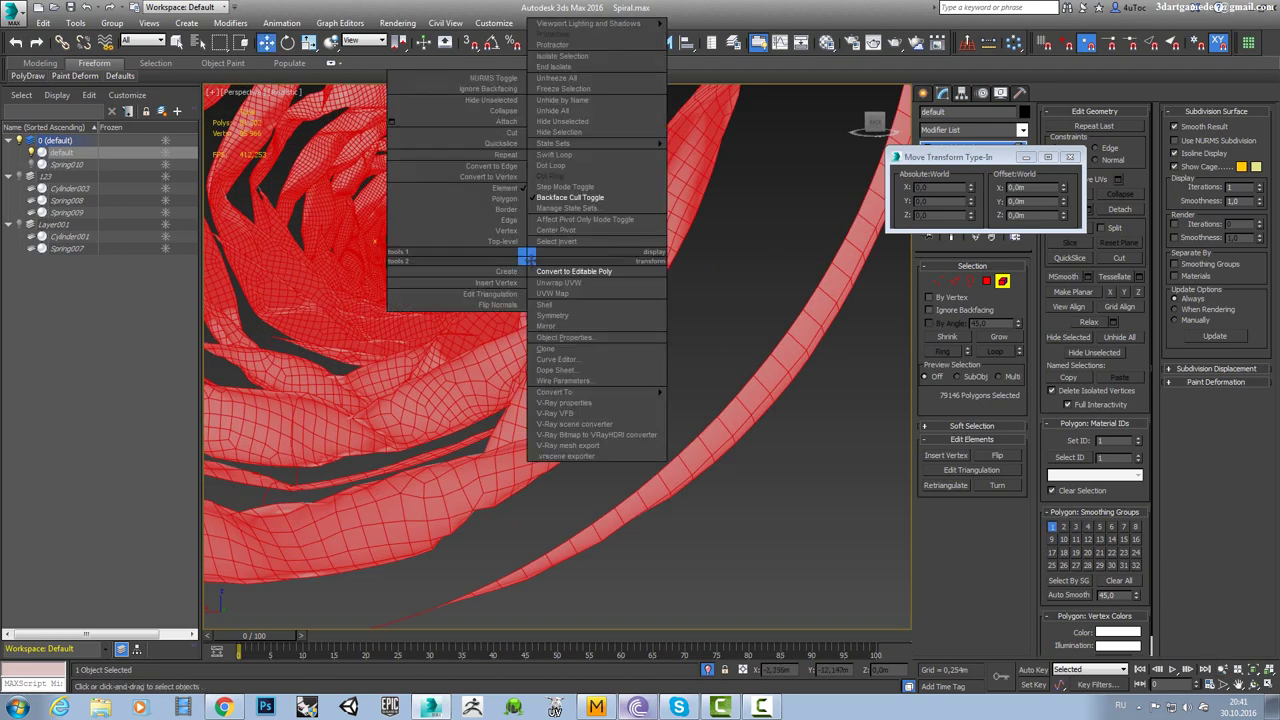
click(600, 241)
mouse_move(511, 306)
alt+middle_down()
mouse_move(638, 350)
mouse_move(765, 177)
alt+middle_up()
scroll(560, 330, down, 5)
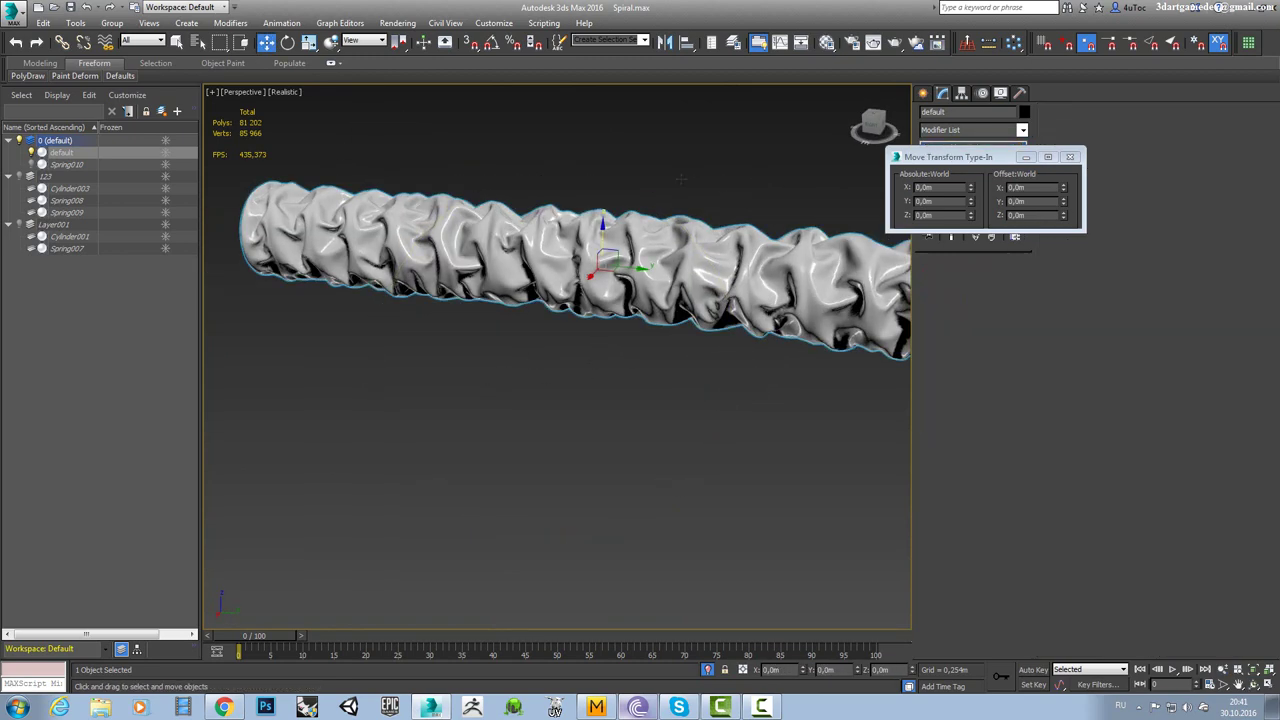
Select the tube and show its mesh edges for a side view.
mouse_move(560, 300)
alt+middle_down()
mouse_move(376, 282)
mouse_move(678, 214)
mouse_move(651, 286)
mouse_move(561, 236)
mouse_move(664, 253)
mouse_move(640, 200)
alt+middle_up()
scroll(376, 282, up, 5)
scroll(376, 282, down, 5)
scroll(678, 214, up, 5)
scroll(678, 214, down, 4)
scroll(600, 291, up, 5)
scroll(561, 236, down, 4)
scroll(664, 253, down, 4)
scroll(664, 253, up, 2)
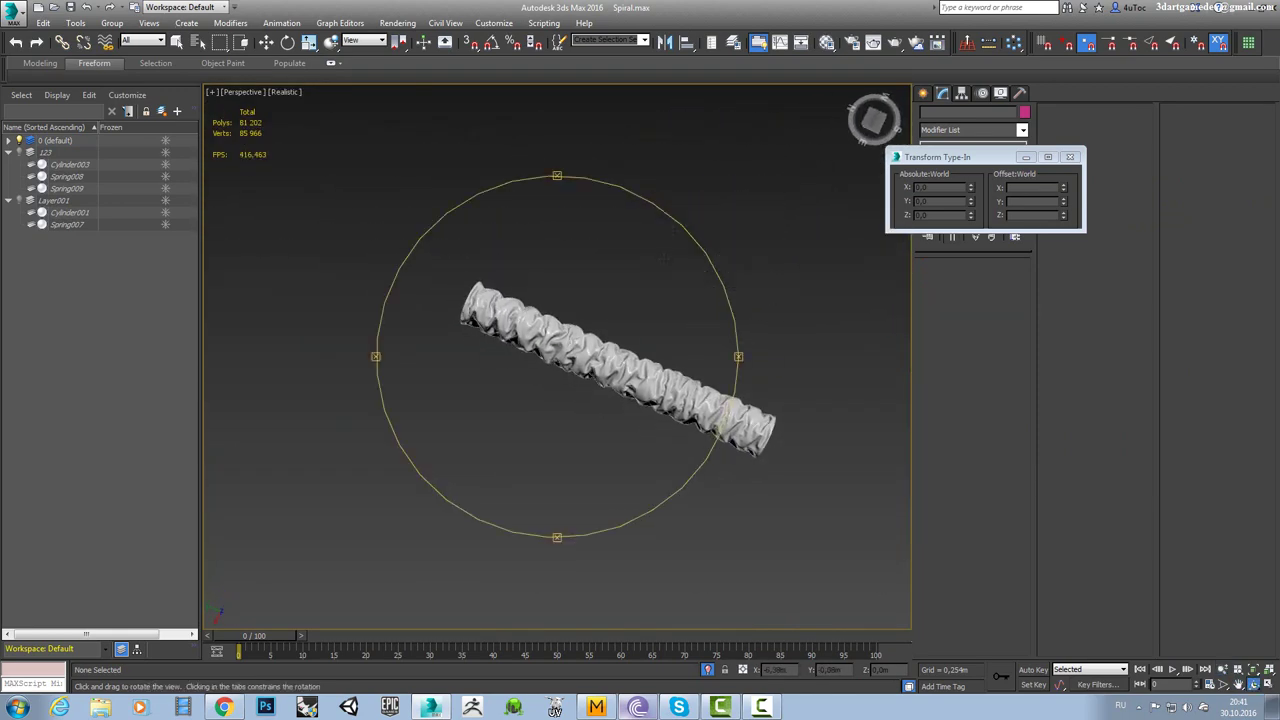
scroll(564, 379, up, 3)
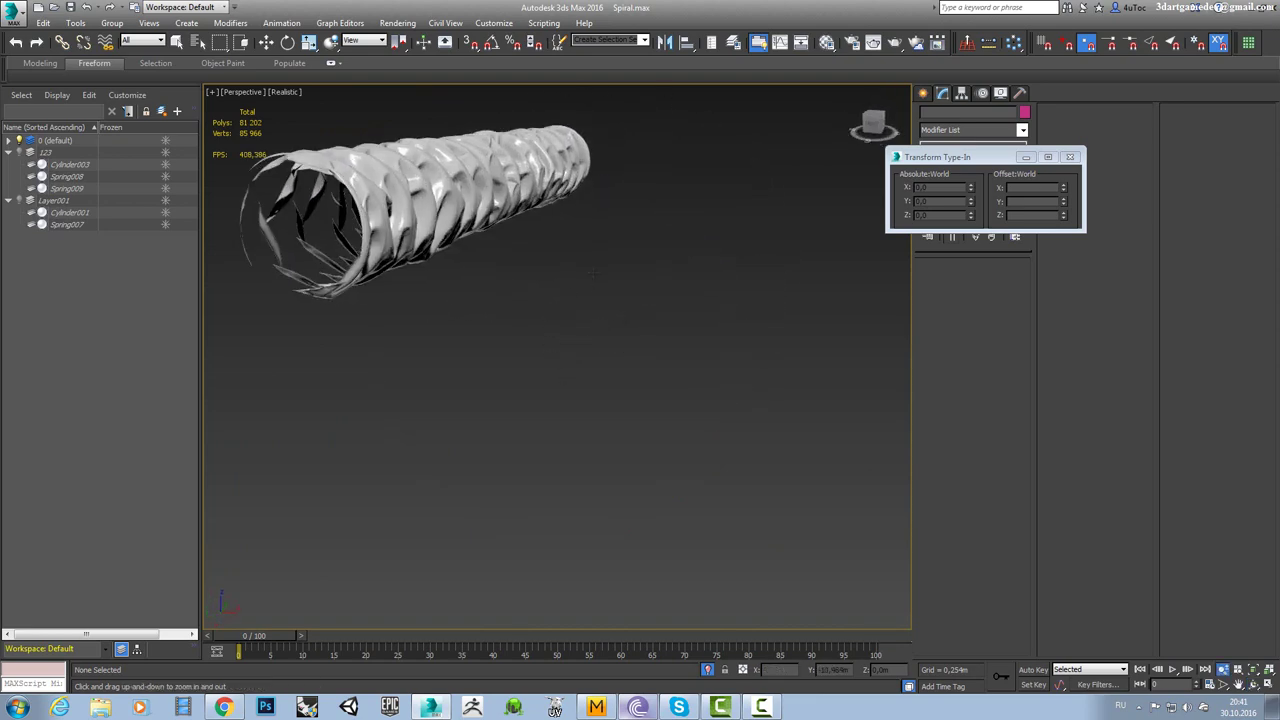
mouse_move(564, 379)
alt+middle_down()
mouse_move(612, 417)
mouse_move(600, 380)
mouse_move(551, 443)
mouse_move(595, 468)
alt+middle_up()
scroll(590, 400, down, 3)
click(600, 380)
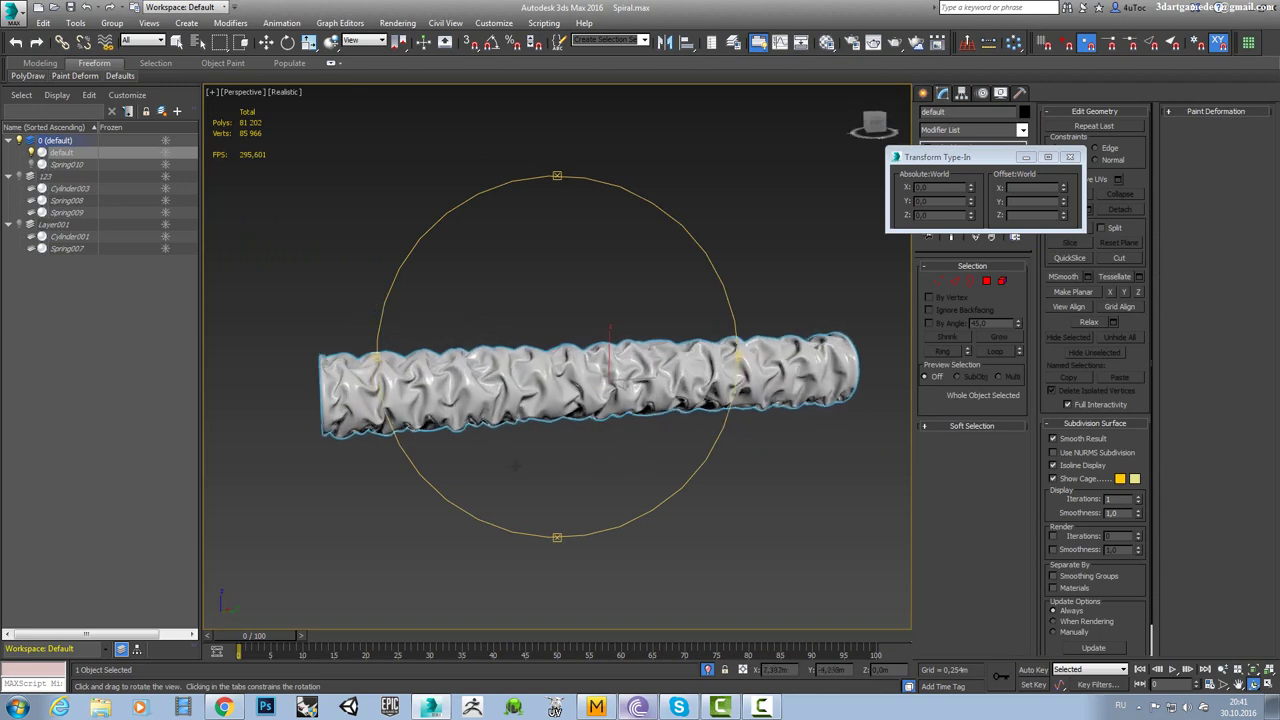
key(w)
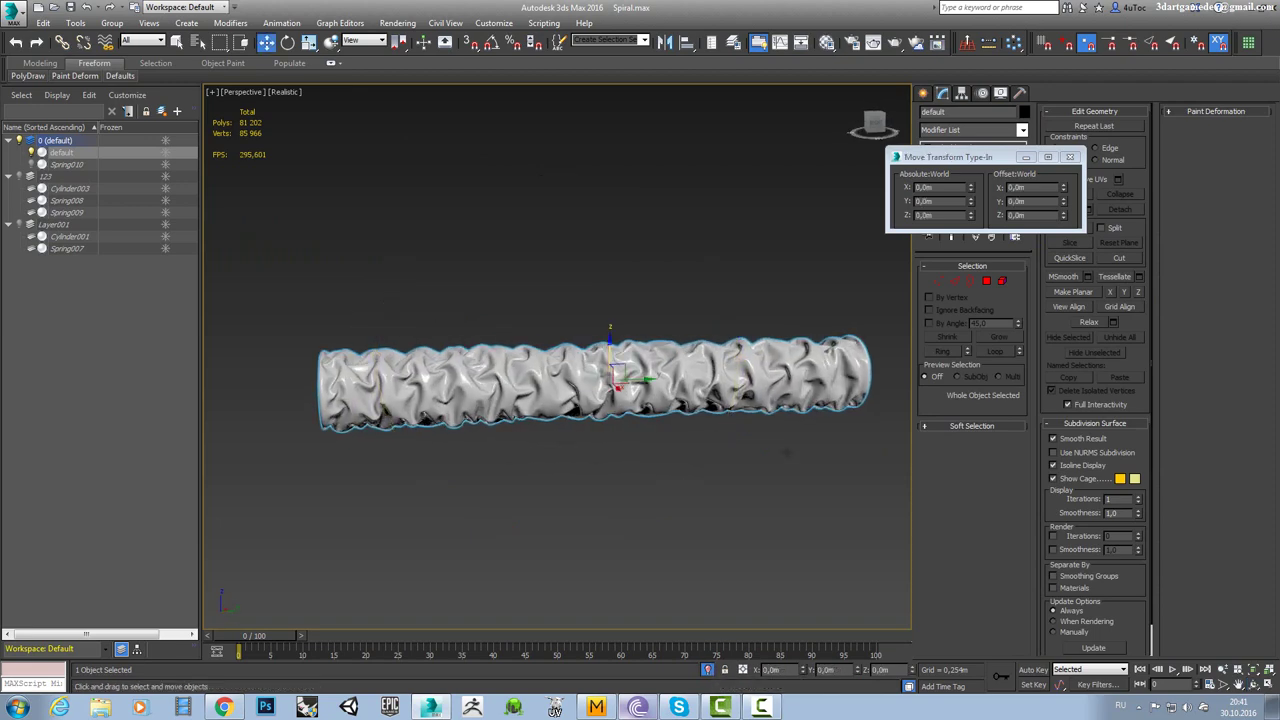
key(F4)
alt+middle_drag(610, 385, 508, 383)
scroll(471, 366, up, 3)
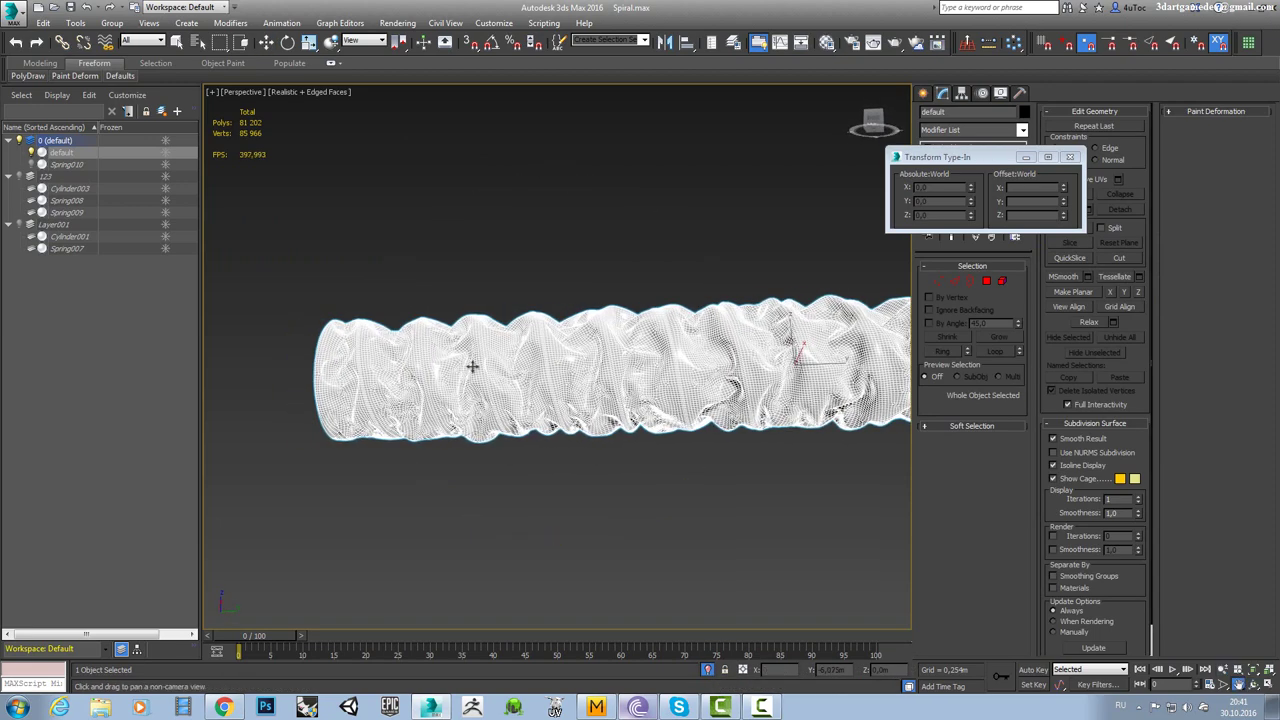
scroll(545, 360, up, 3)
Select the polygons of the tube's right-hand end section.
key(w)
key(F12)
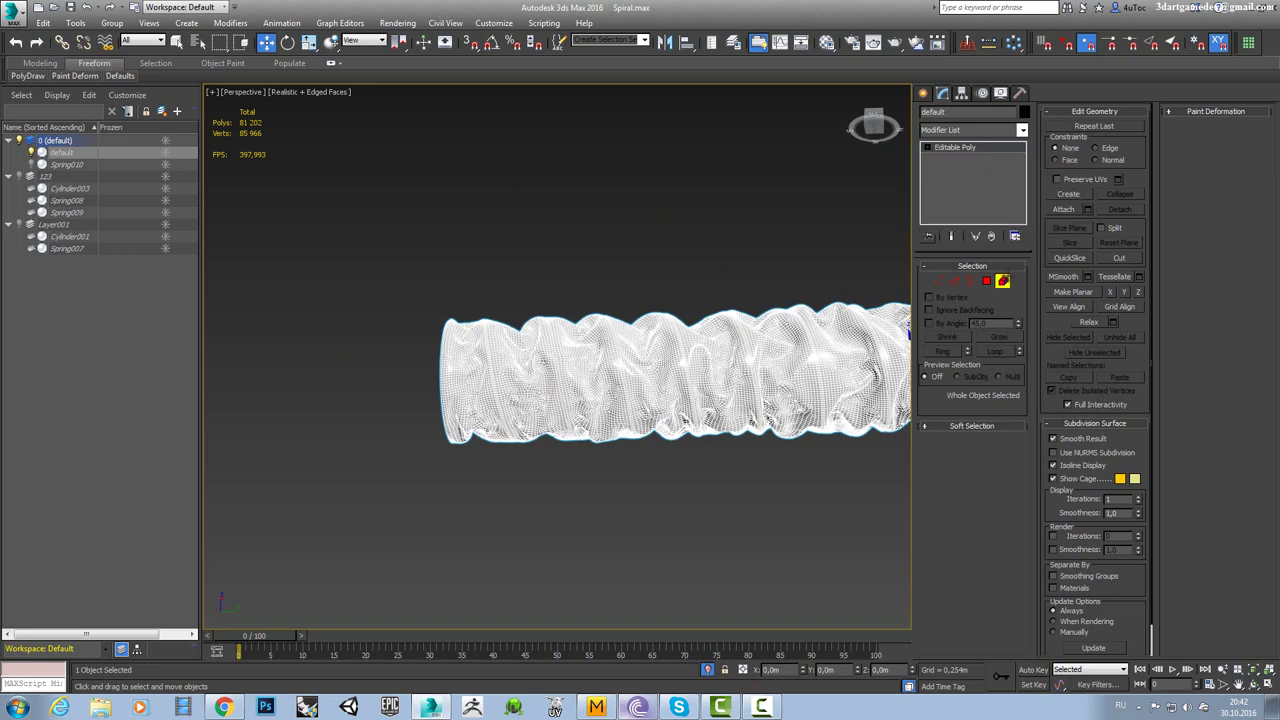
key(5)
click(479, 401)
mouse_move(462, 357)
middle_down()
mouse_move(748, 345)
mouse_move(627, 348)
middle_up()
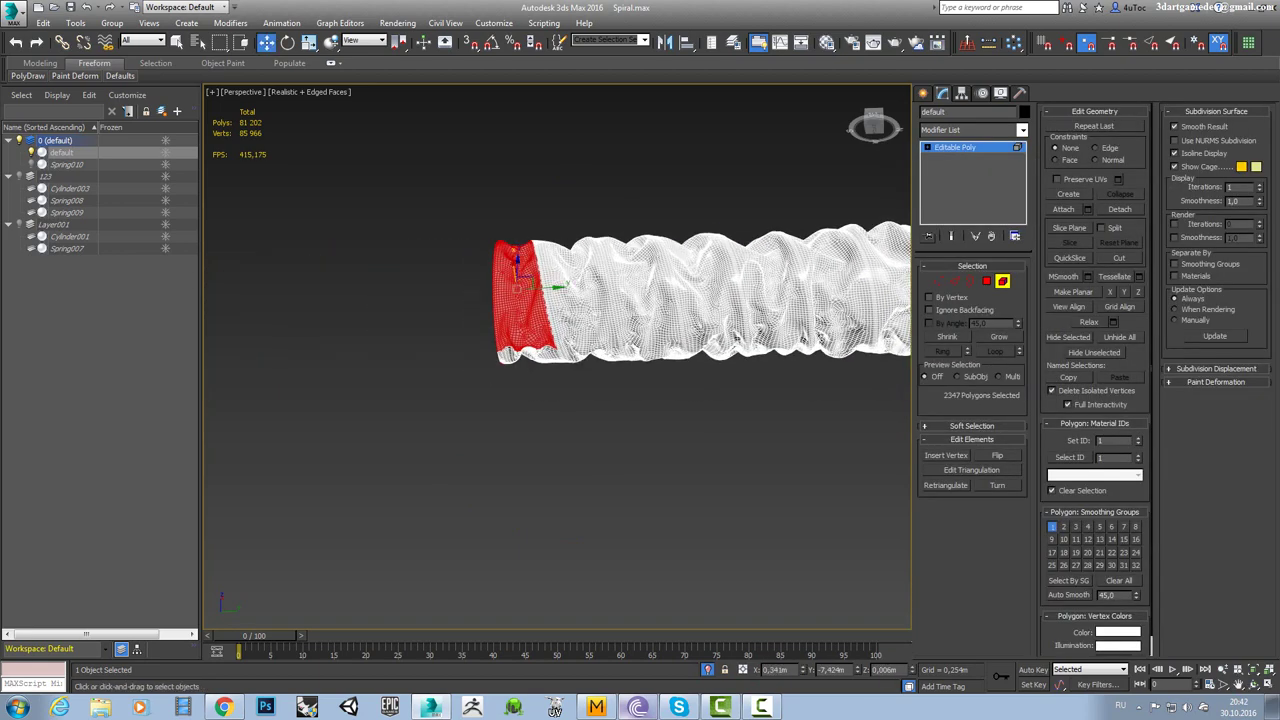
alt+middle_drag(579, 388, 590, 322)
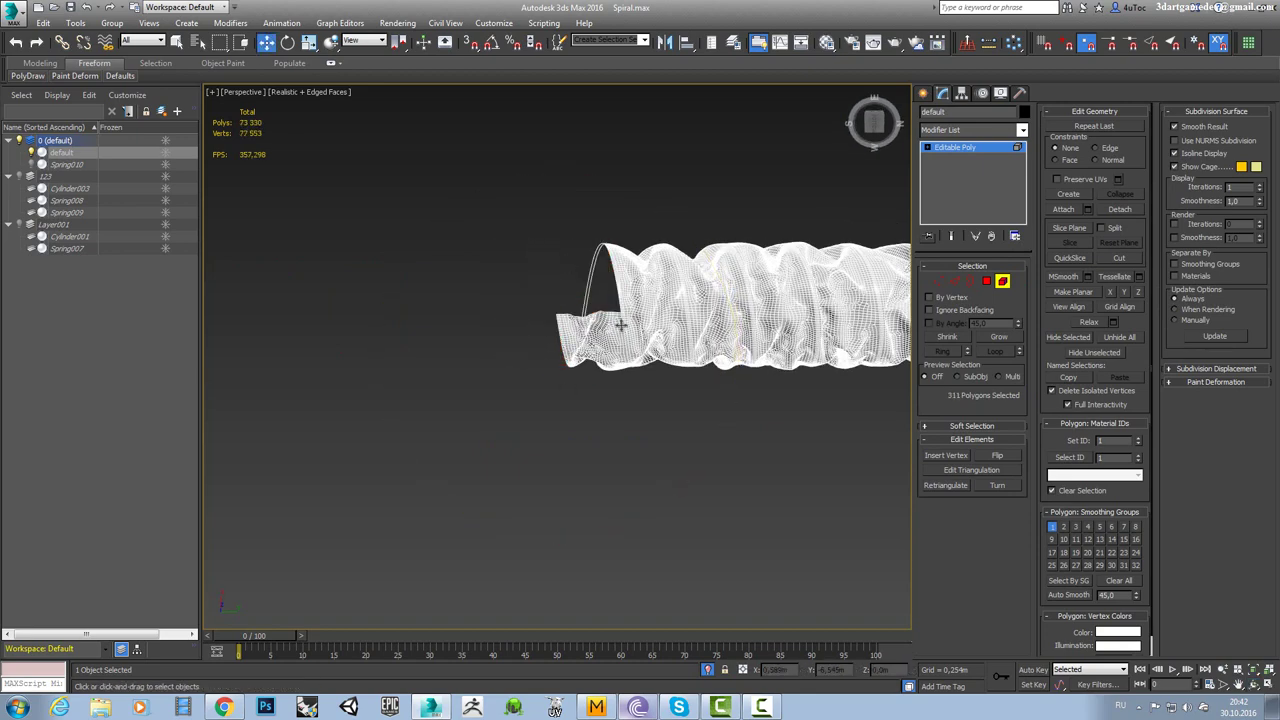
click(740, 408)
scroll(720, 330, up, 3)
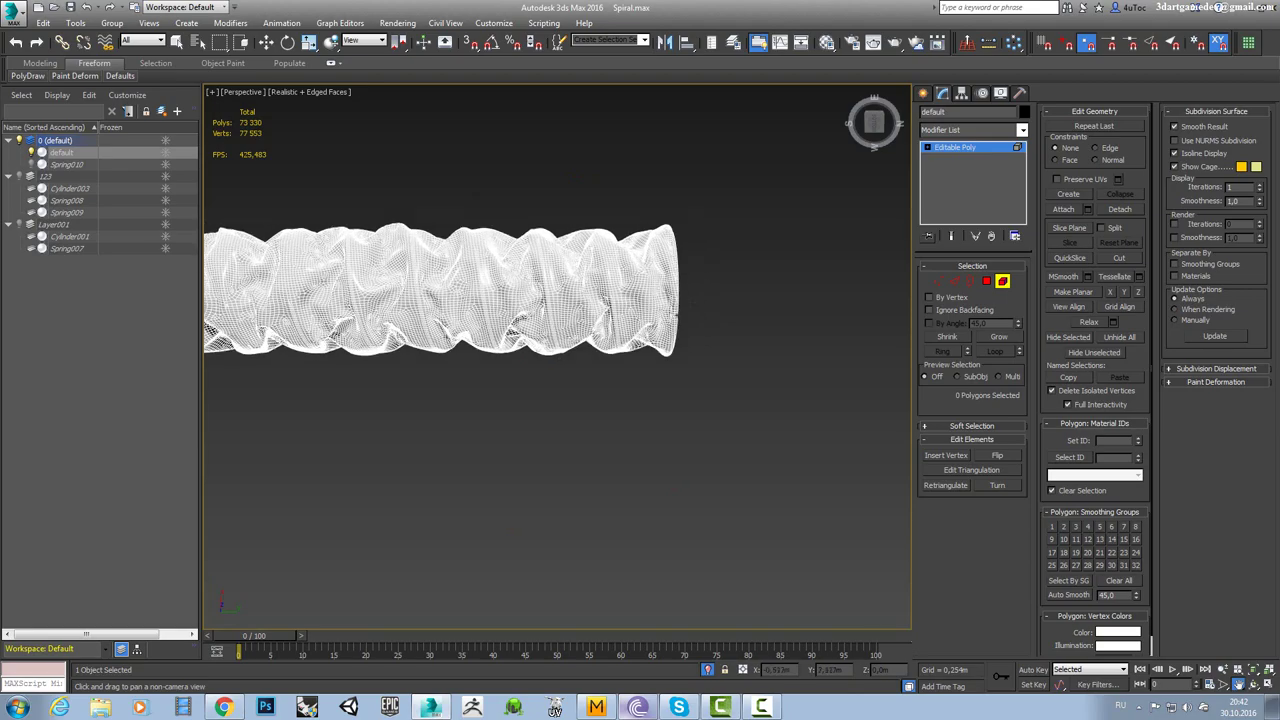
scroll(693, 260, up, 3)
mouse_move(693, 260)
alt+middle_down()
mouse_move(625, 310)
mouse_move(646, 323)
mouse_move(641, 400)
mouse_move(620, 400)
alt+middle_up()
scroll(646, 323, down, 2)
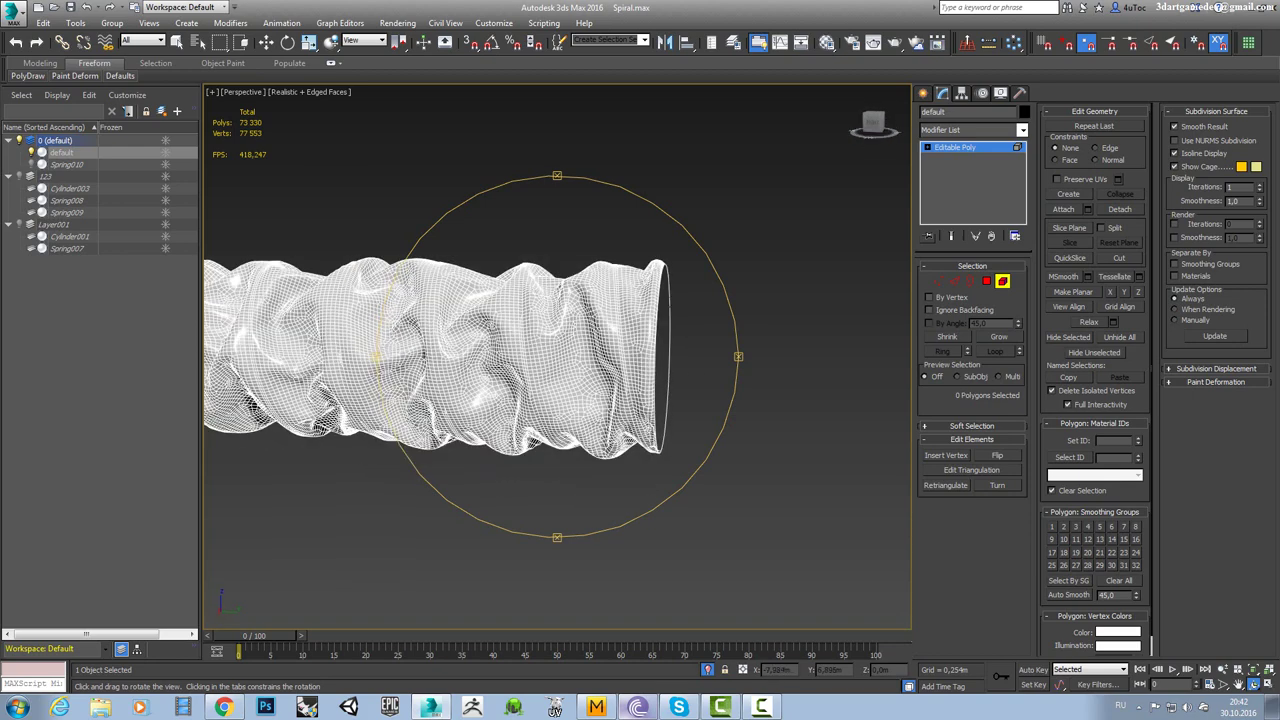
middle_drag(628, 323, 700, 318)
scroll(714, 316, up, 3)
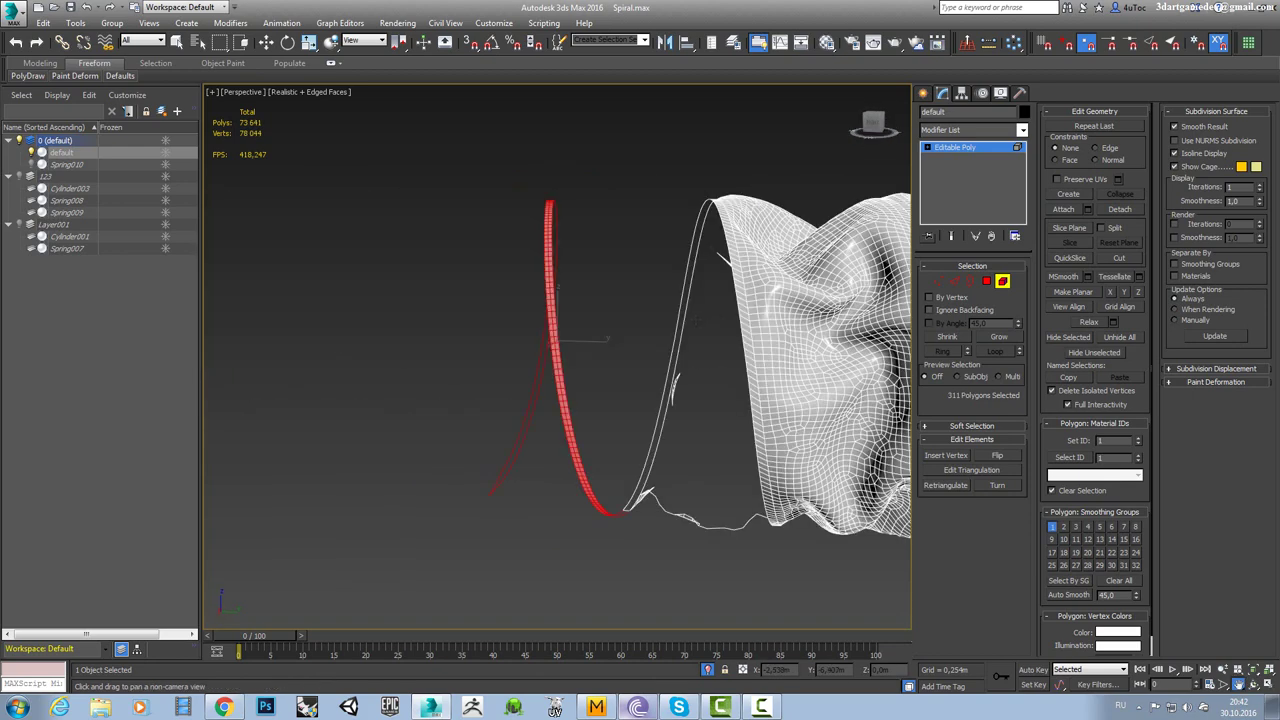
scroll(574, 323, down, 3)
alt+middle_drag(574, 323, 416, 181)
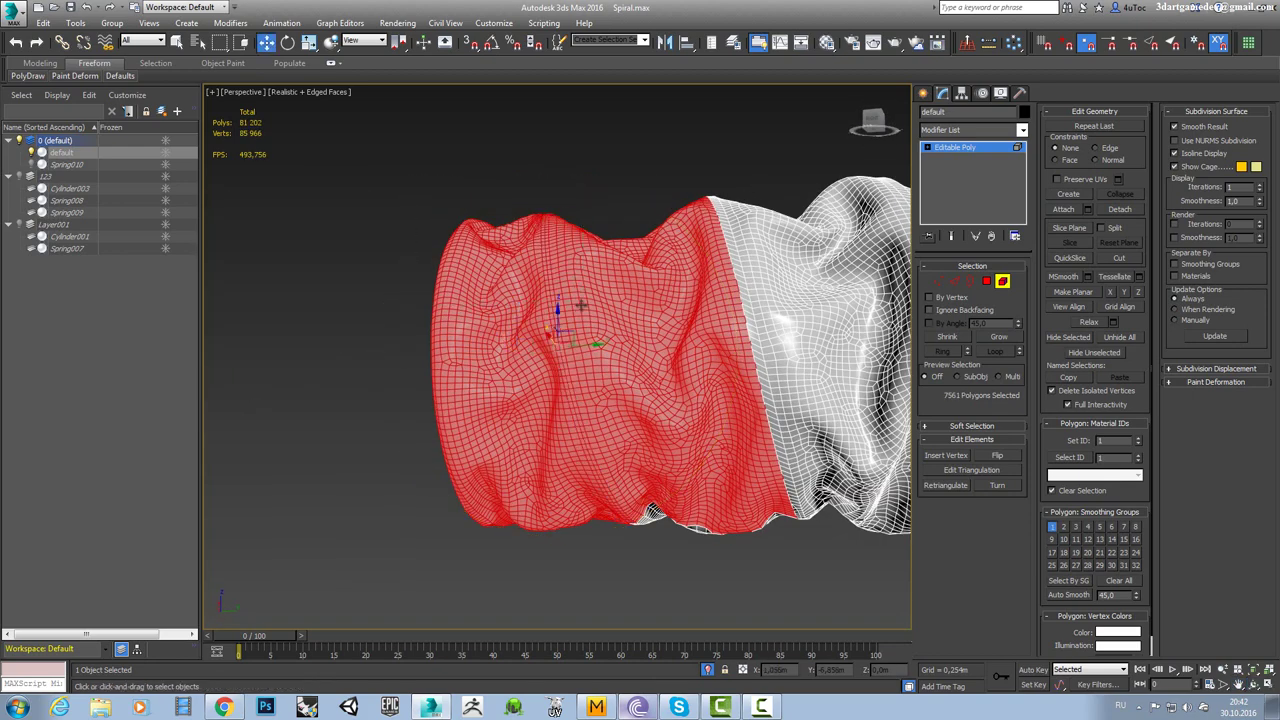
scroll(580, 305, down, 3)
alt+middle_drag(543, 300, 638, 378)
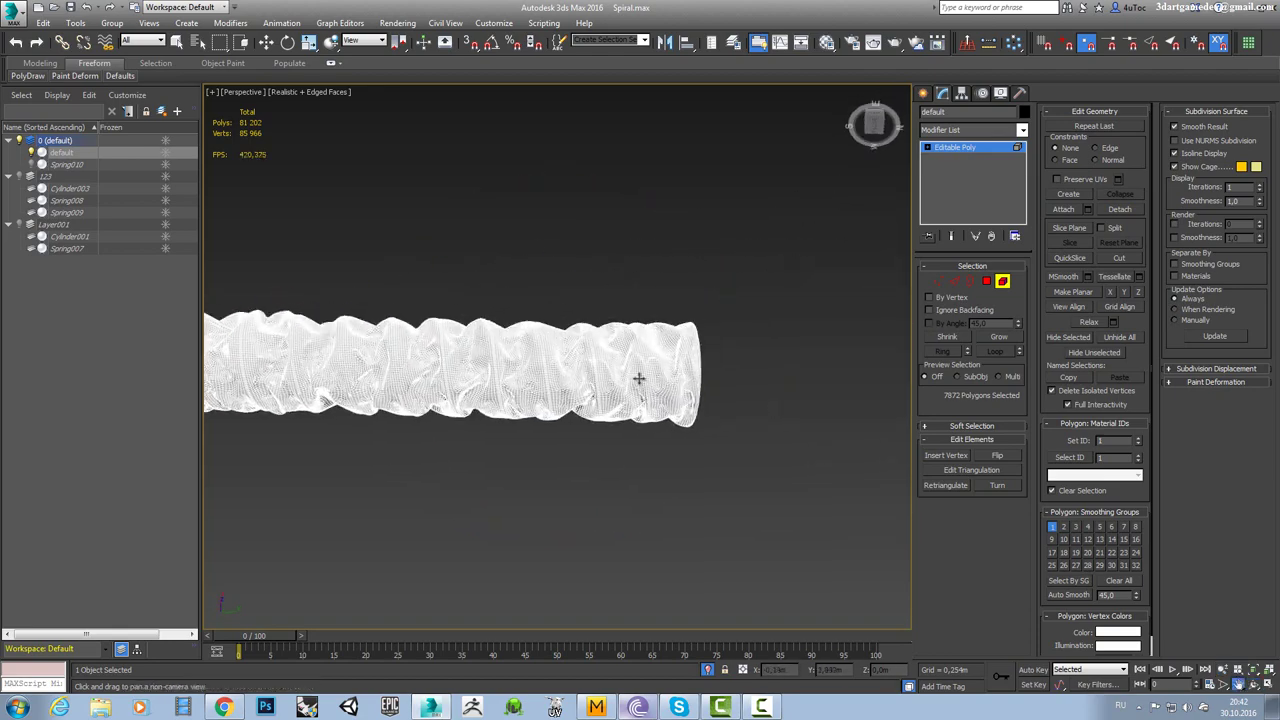
scroll(638, 378, up, 2)
key(w)
alt+middle_drag(579, 409, 672, 345)
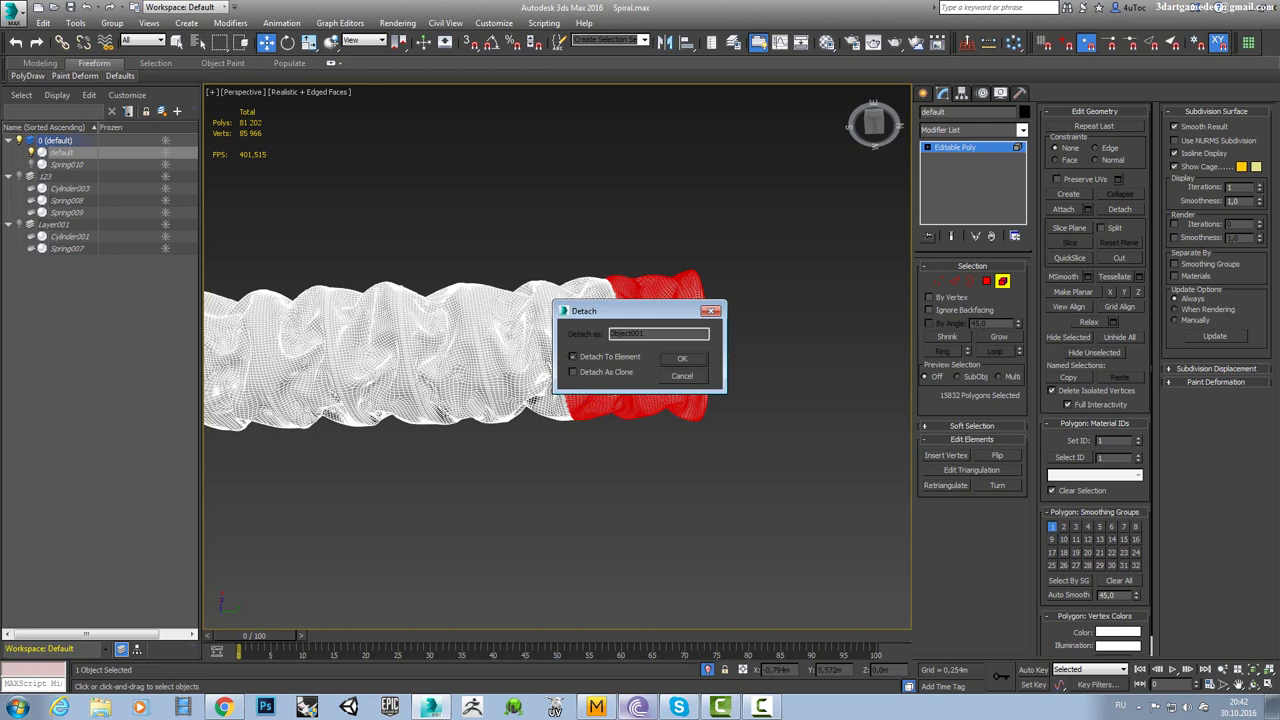
Detach the tube's end section as Object001 and leave polygon editing.
key(Return)
alt+middle_drag(657, 391, 535, 421)
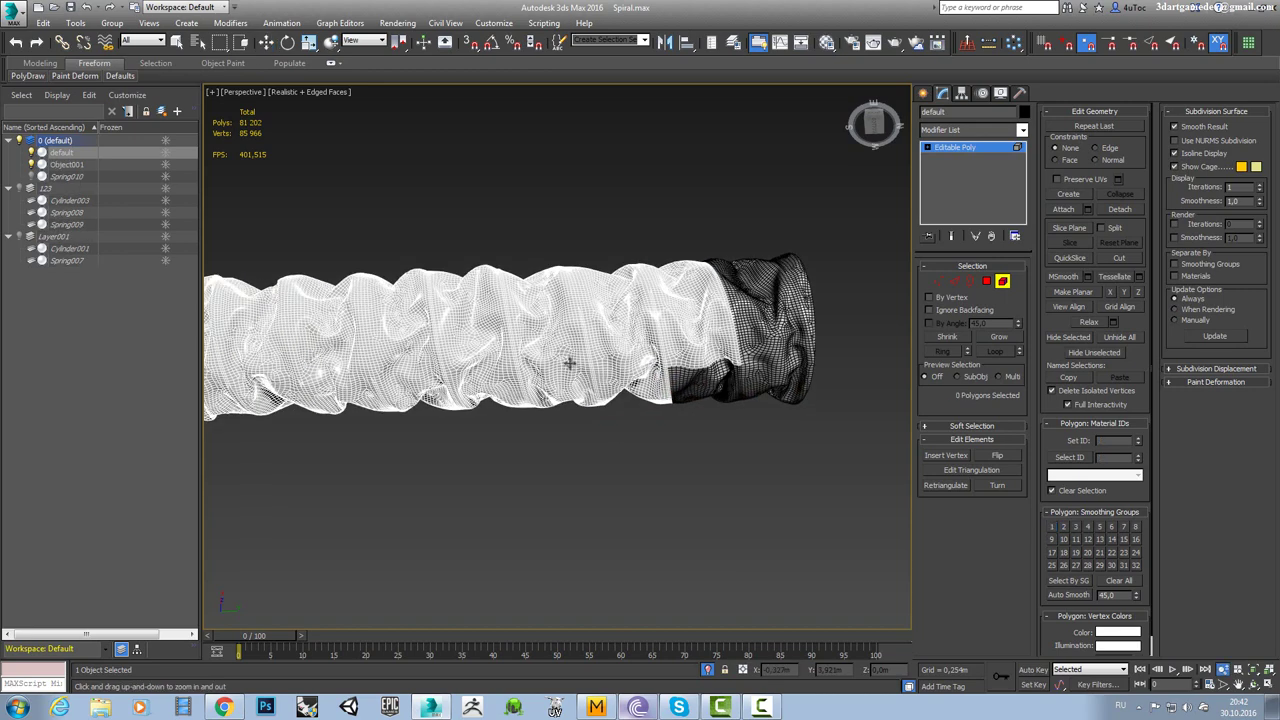
key(4)
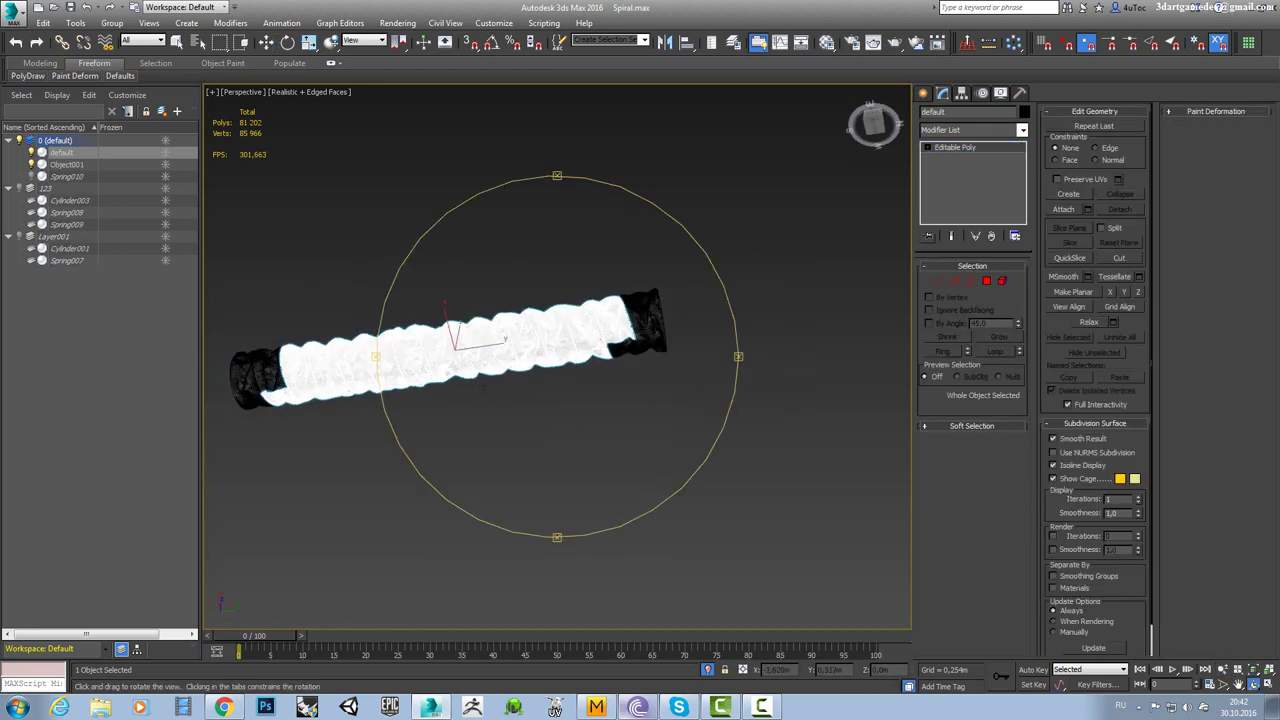
Clone the tube as a copy named default001 and slide it toward the original.
shift+drag(487, 347, 840, 297)
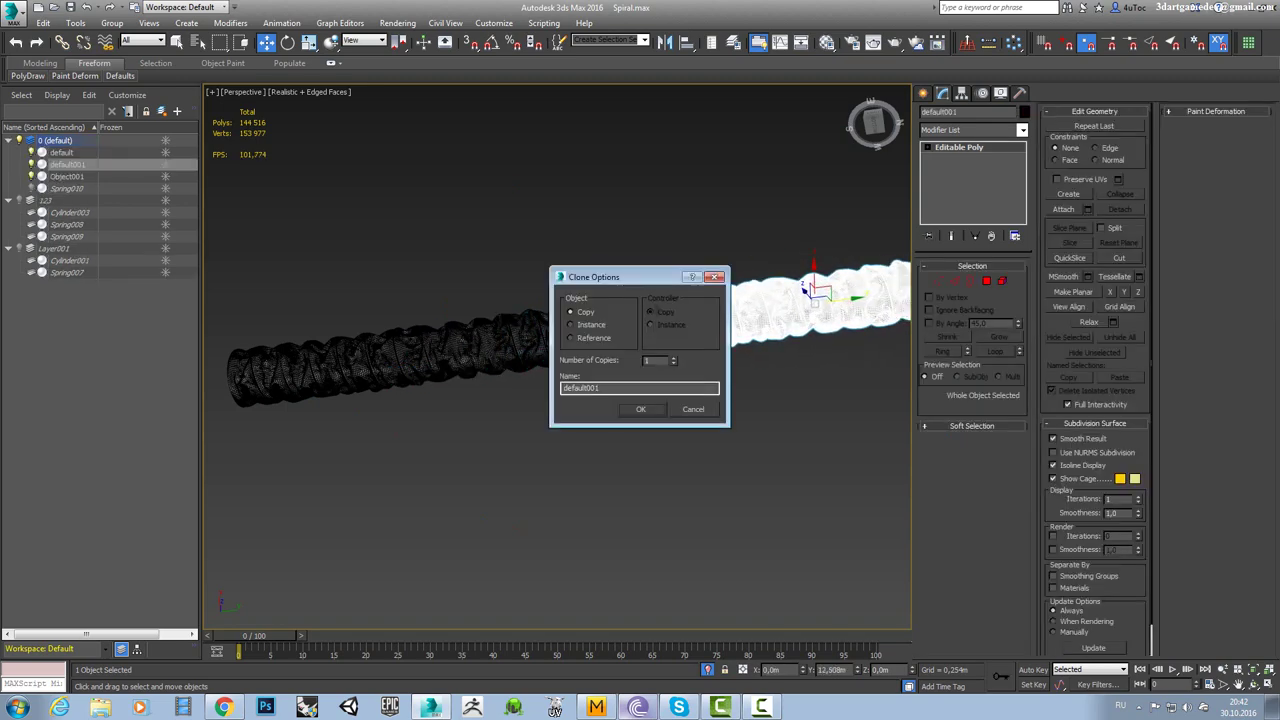
key(Return)
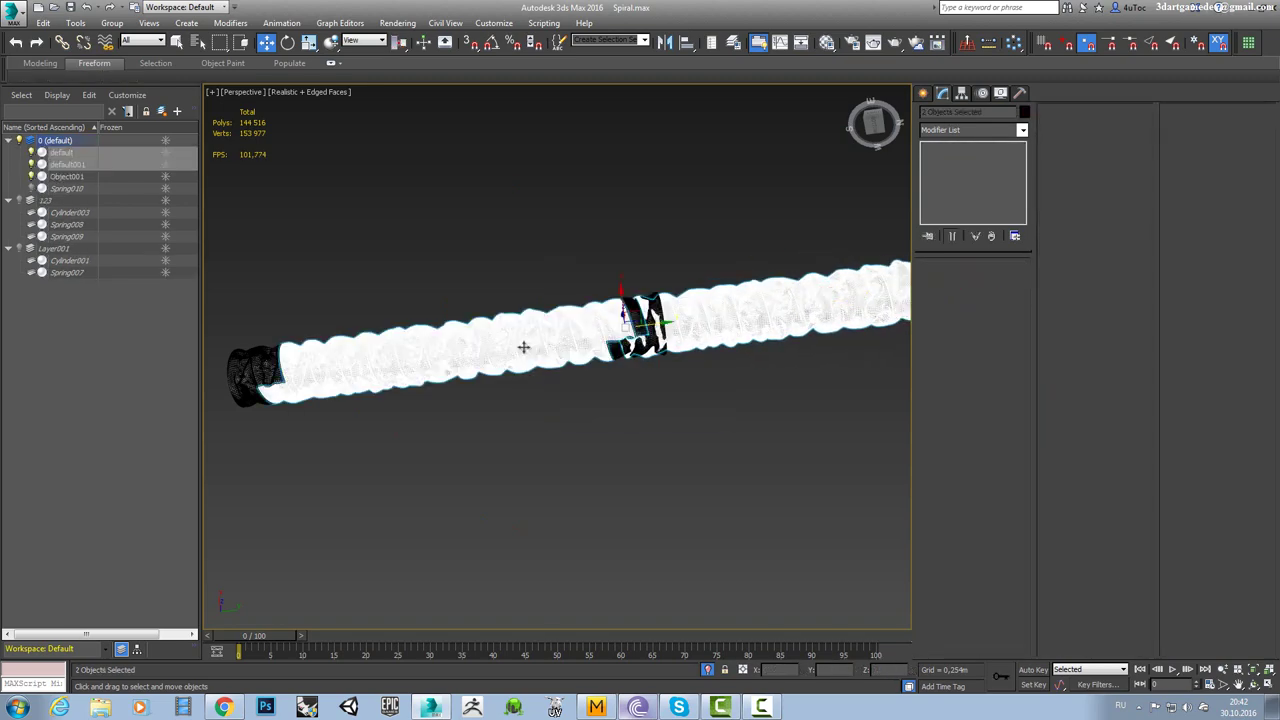
mouse_move(523, 349)
alt+middle_down()
mouse_move(605, 334)
mouse_move(737, 267)
alt+middle_up()
scroll(638, 334, up, 2)
click(638, 334)
drag(808, 292, 790, 288)
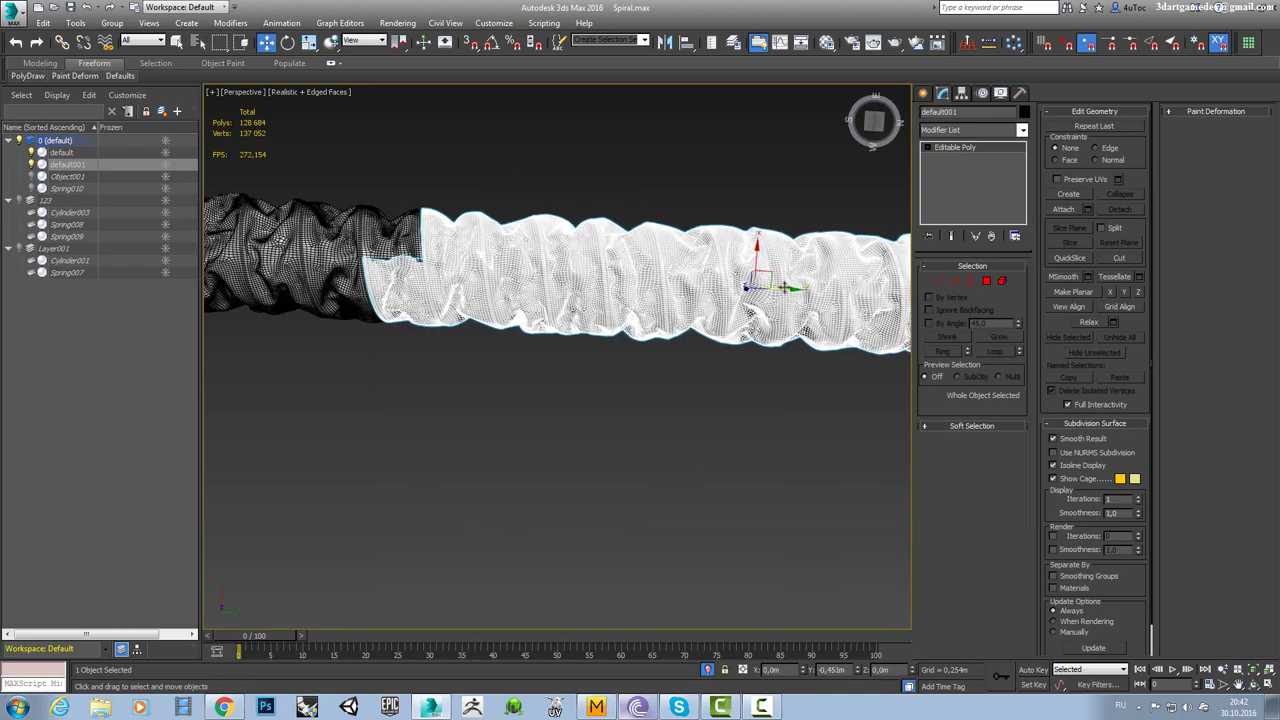
Vertex-snap default001 onto the original tube to close the seam, then inspect it.
scroll(420, 280, up, 2)
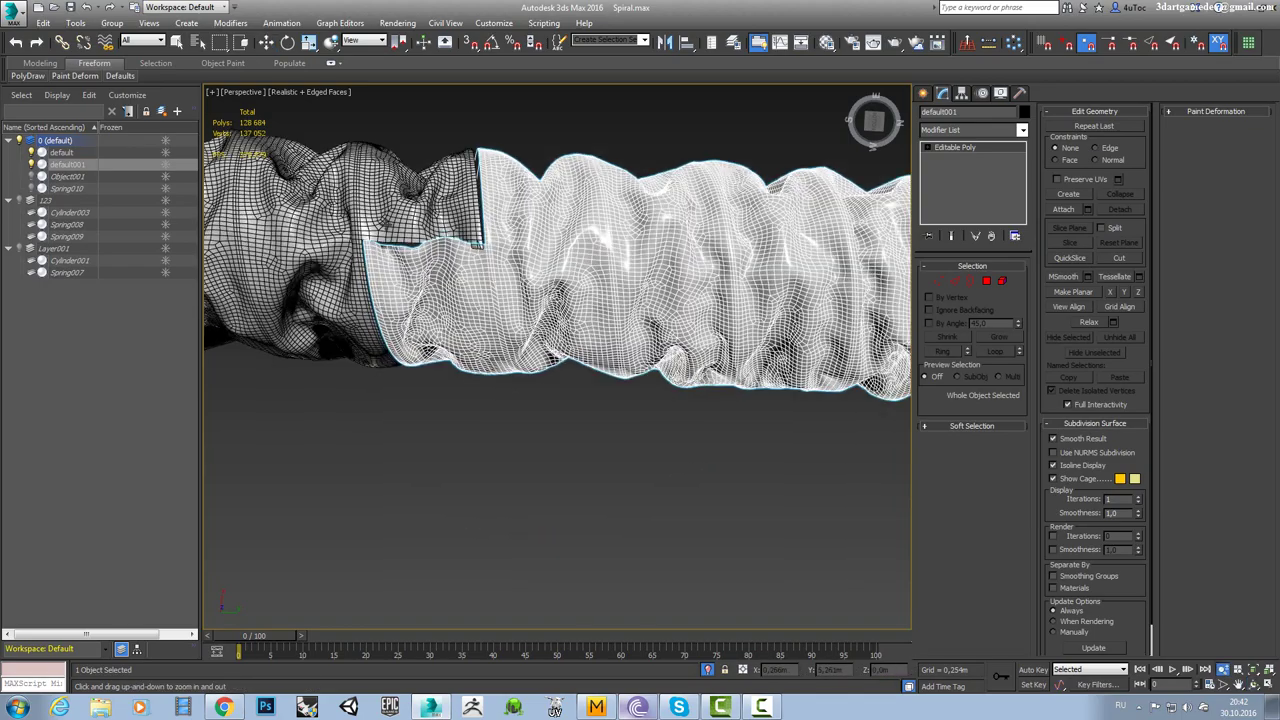
scroll(420, 280, up, 3)
scroll(420, 280, up, 3)
ctrl+alt+middle_drag(444, 280, 444, 261)
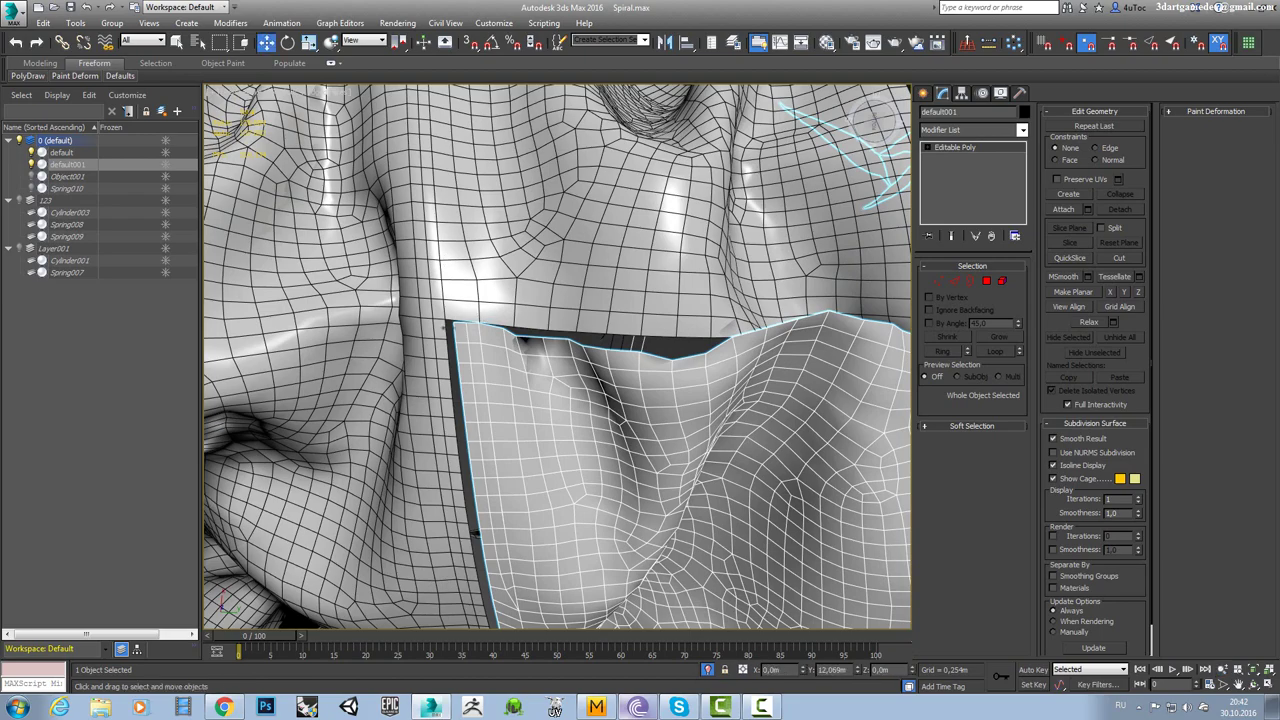
drag(454, 325, 448, 320)
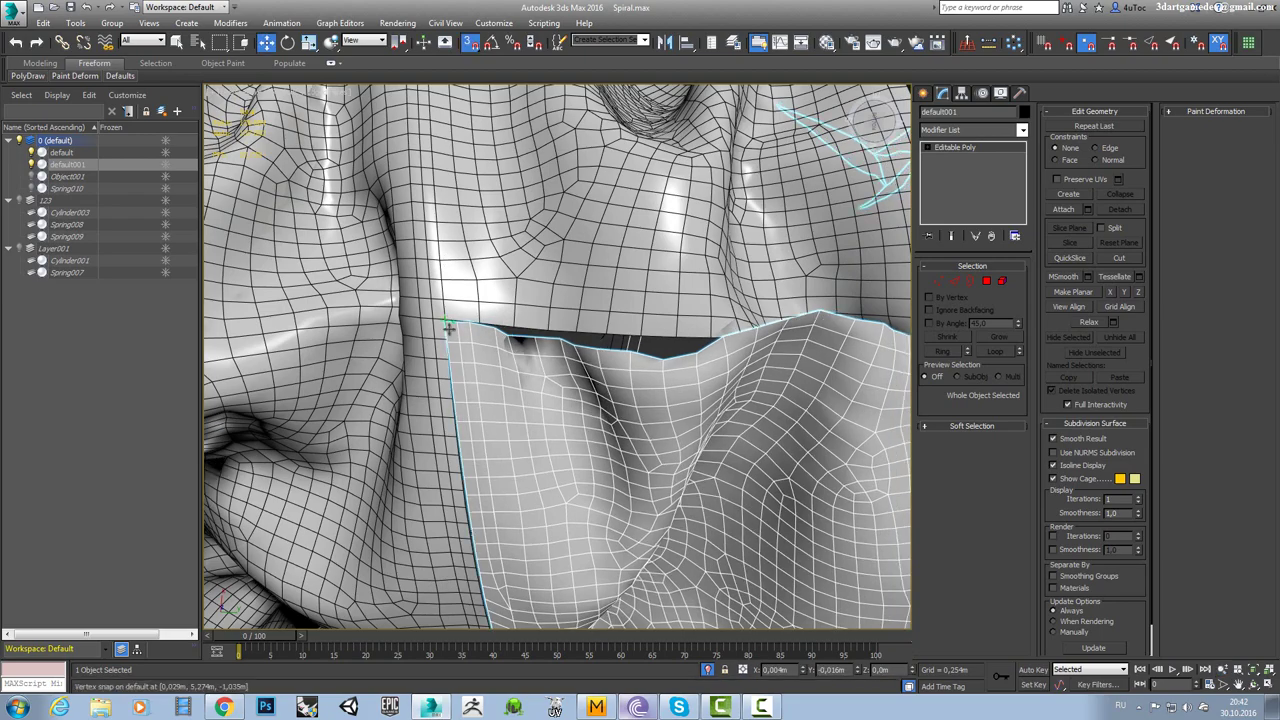
mouse_move(449, 327)
alt+middle_down()
mouse_move(451, 371)
mouse_move(480, 434)
mouse_move(652, 333)
alt+middle_up()
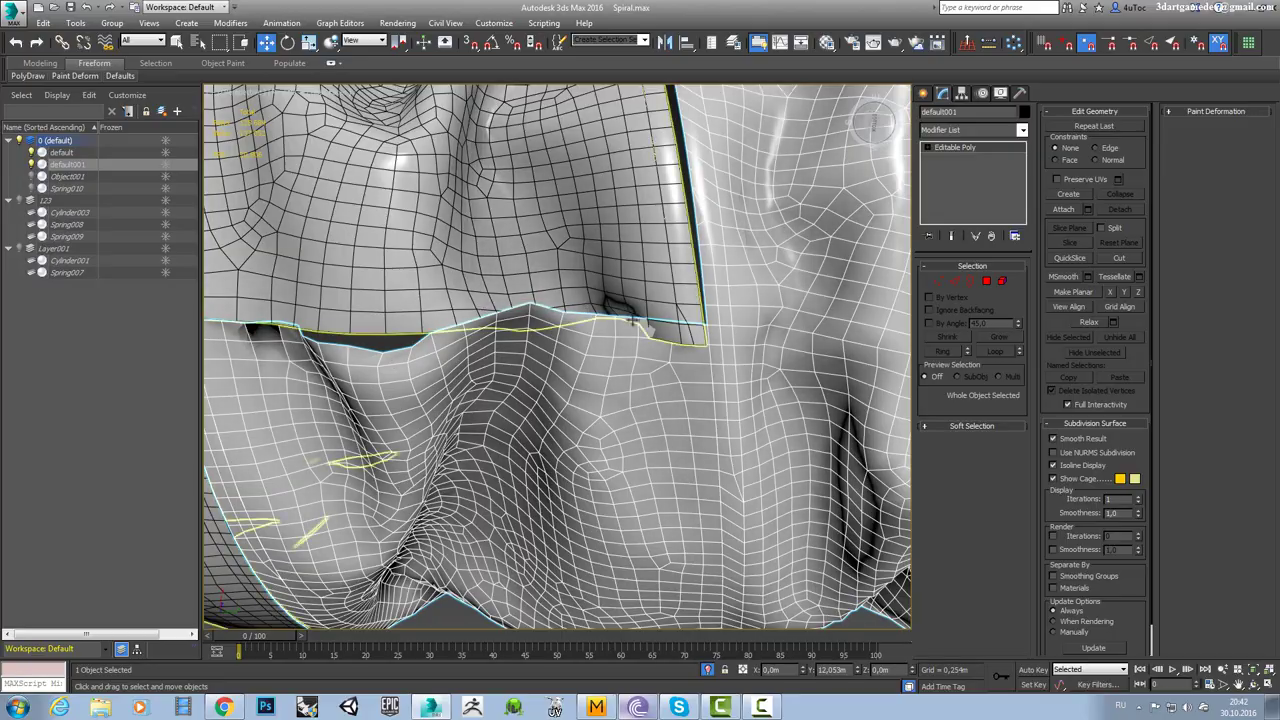
scroll(500, 308, down, 3)
scroll(530, 310, down, 3)
scroll(560, 313, down, 3)
mouse_move(567, 313)
alt+middle_down()
mouse_move(562, 462)
mouse_move(564, 320)
mouse_move(620, 290)
mouse_move(632, 258)
mouse_move(661, 357)
alt+middle_up()
Deselect everything and select the detached end section Object001.
key(Escape)
click(648, 412)
click(632, 258)
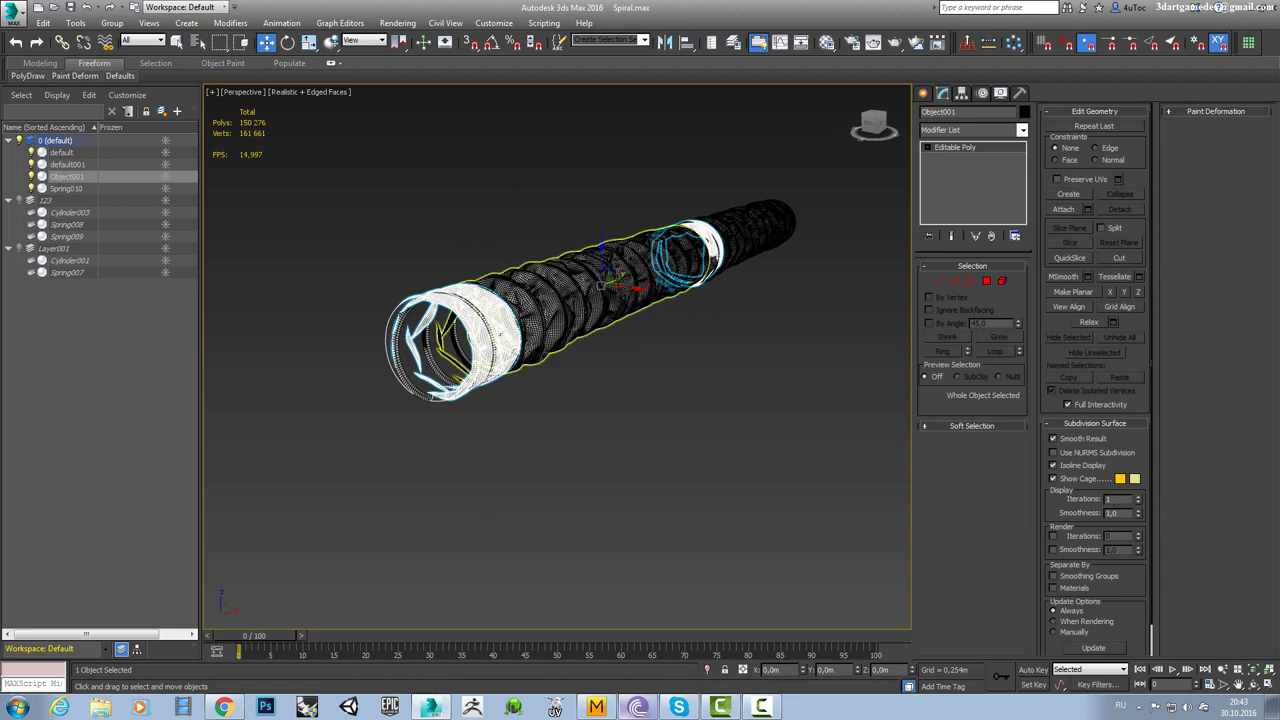
alt+middle_drag(475, 342, 470, 300)
Hide the mesh edges and select Spring010 to view it around the tube.
key(w)
scroll(741, 307, down, 5)
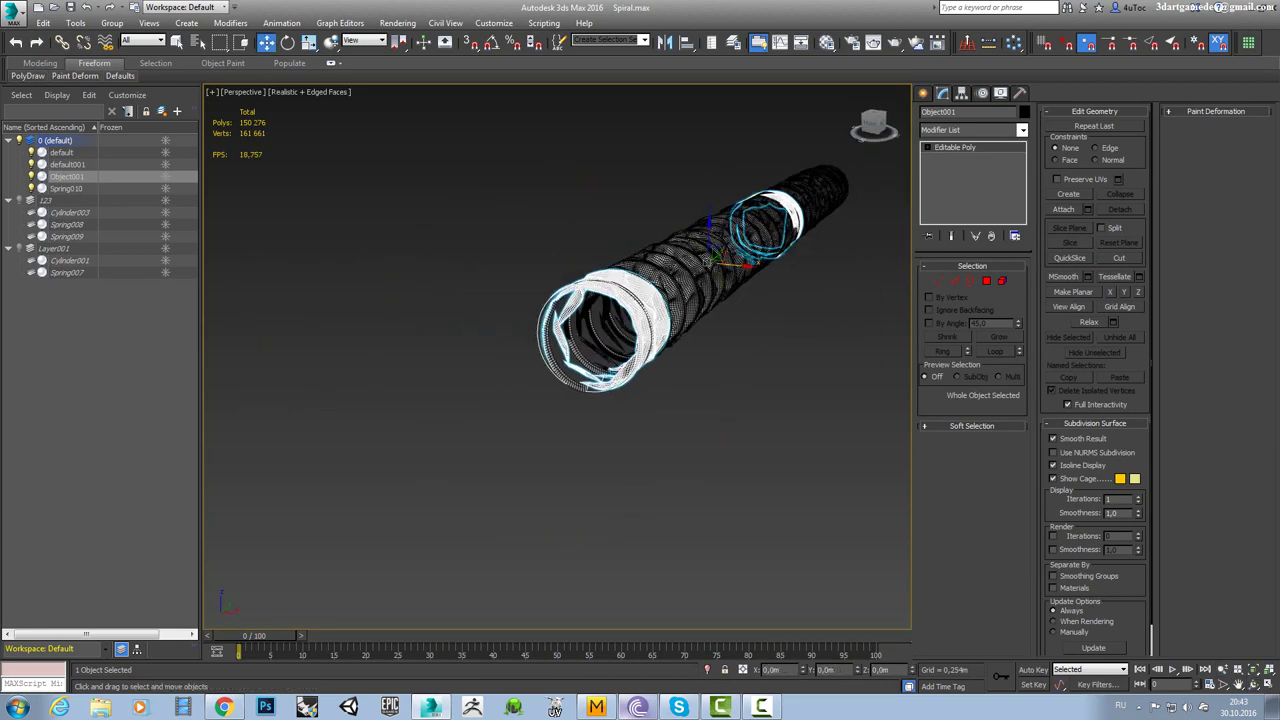
alt+middle_drag(600, 320, 640, 330)
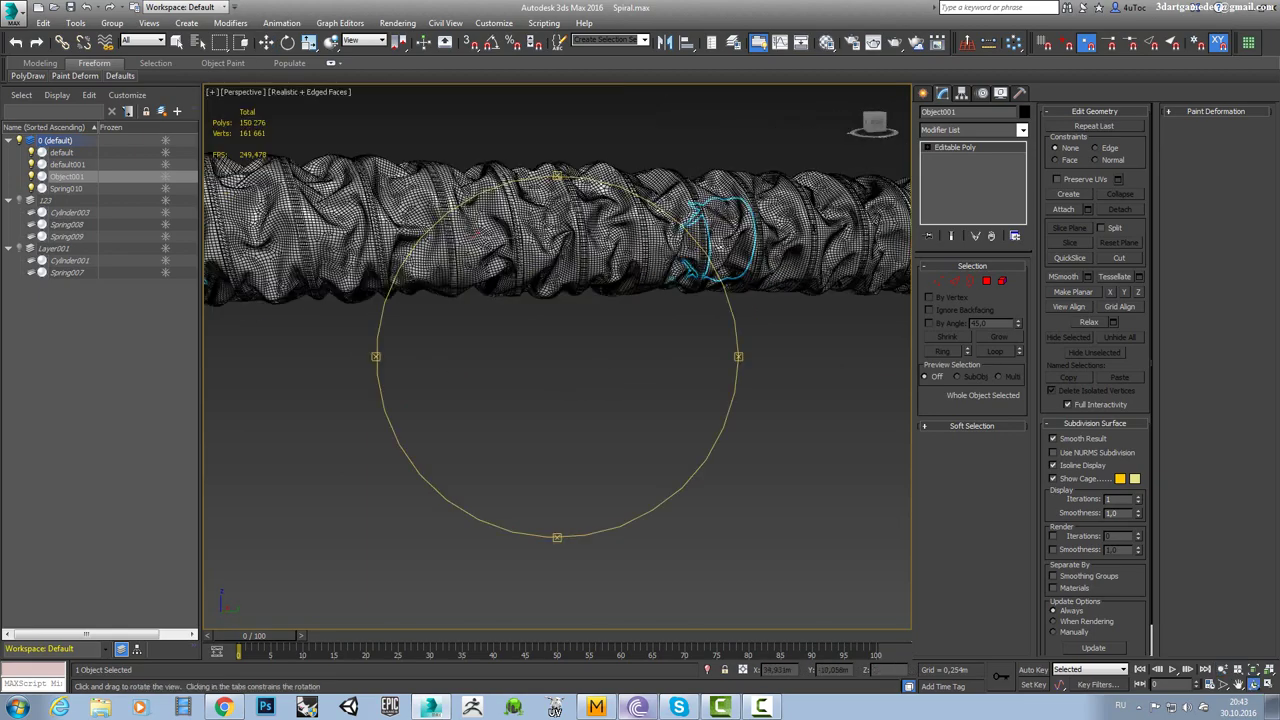
middle_drag(560, 250, 560, 400)
mouse_move(490, 347)
middle_down()
mouse_move(570, 307)
mouse_move(387, 358)
middle_up()
key(F4)
click(270, 400)
mouse_move(500, 300)
alt+middle_down()
mouse_move(560, 320)
mouse_move(557, 257)
mouse_move(515, 283)
alt+middle_up()
scroll(598, 283, up, 8)
scroll(574, 233, down, 5)
Edit Spring010 at polygon level and zoom in where it meets the cloth.
key(w)
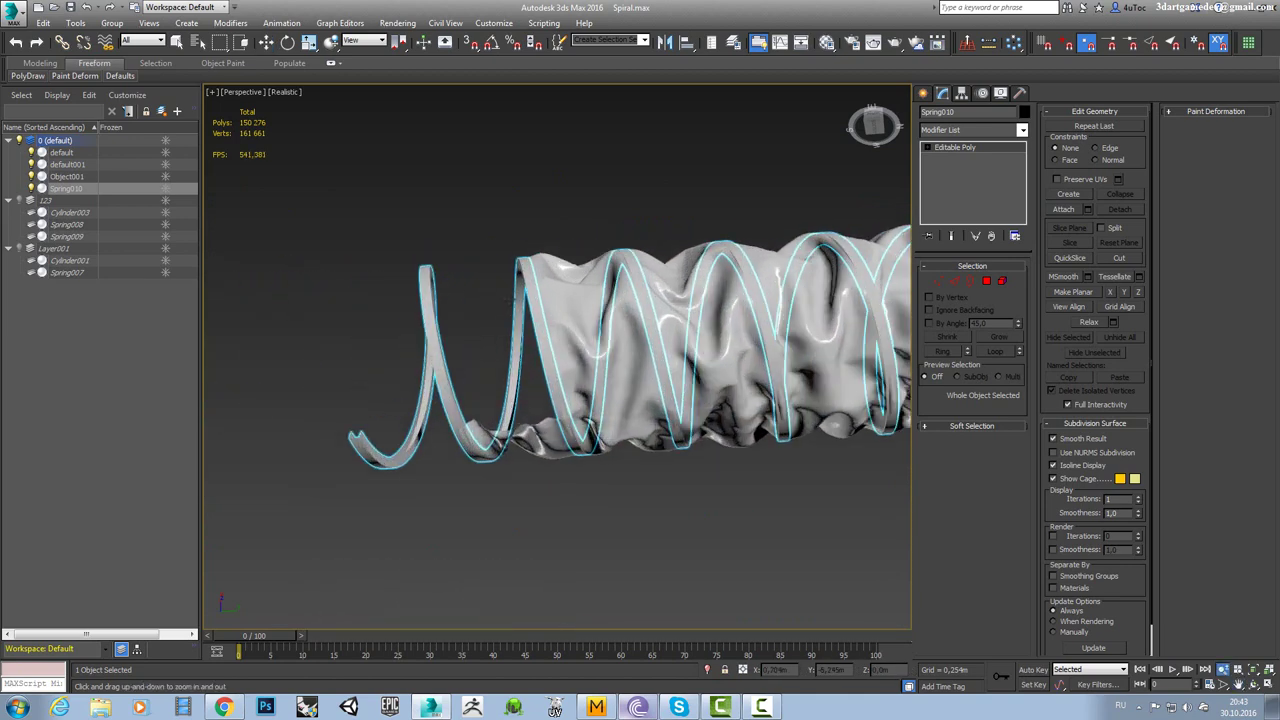
scroll(509, 285, up, 4)
key(F3)
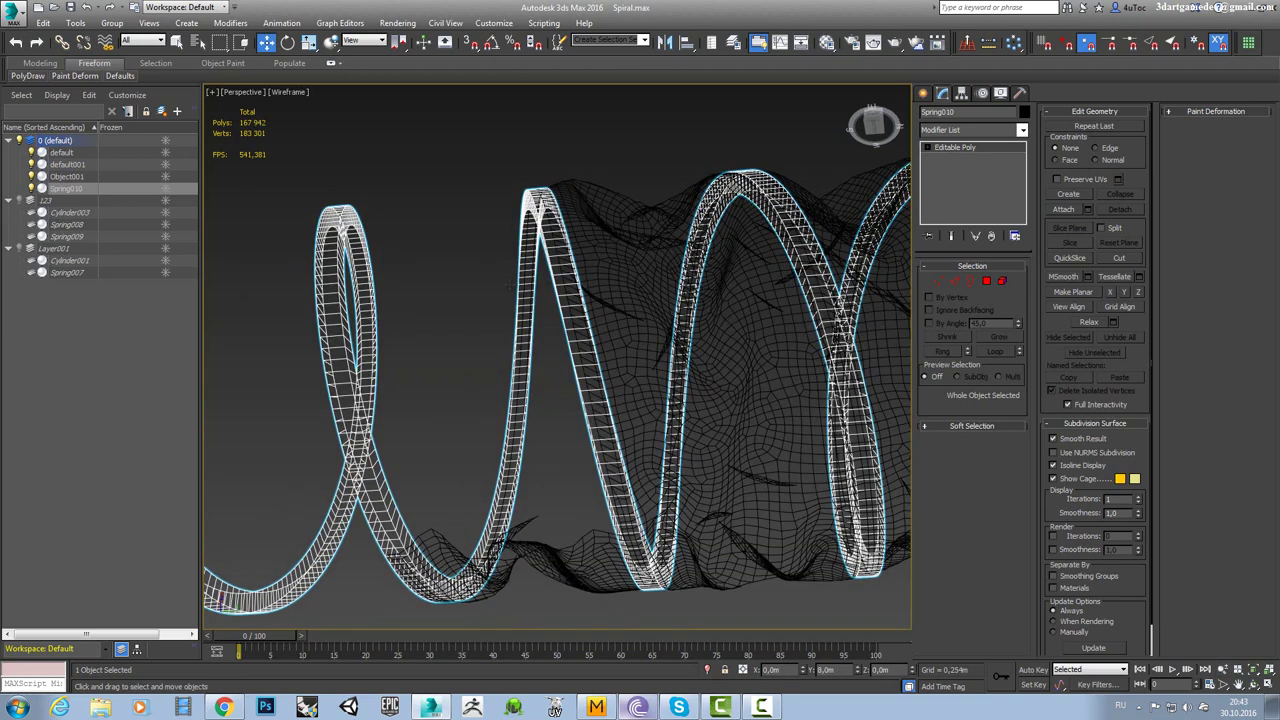
key(F3)
click(986, 281)
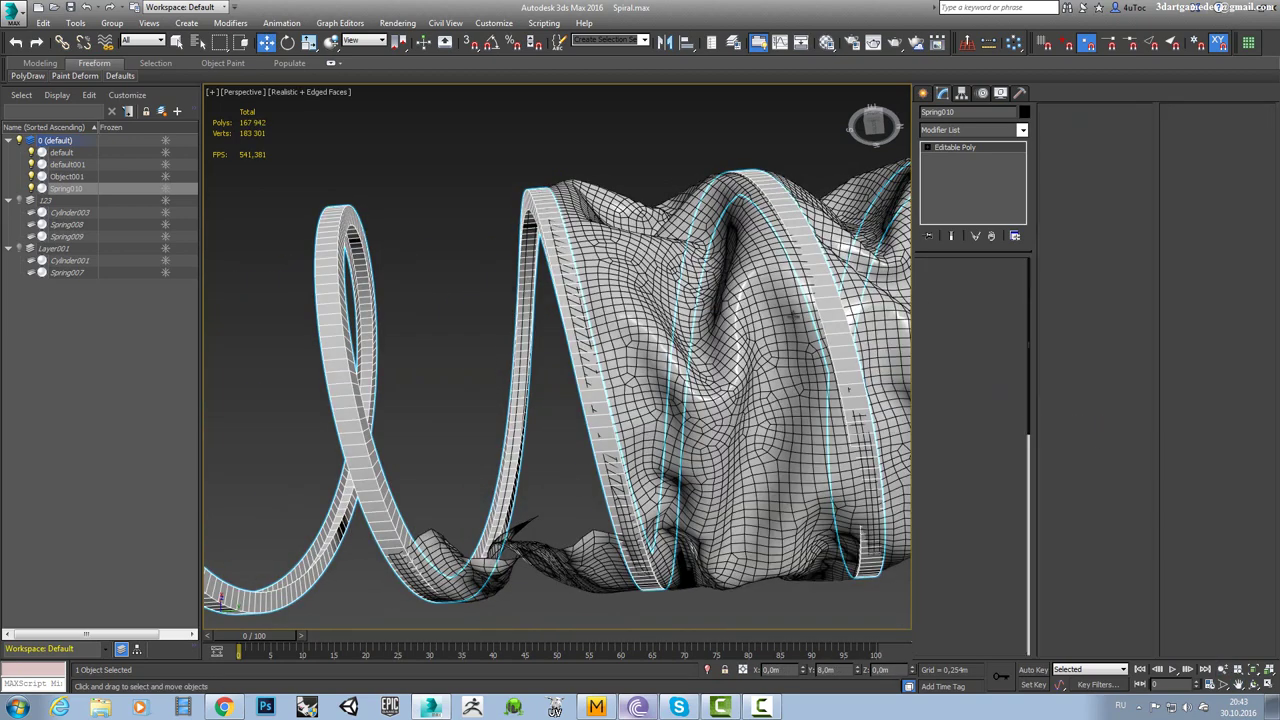
scroll(558, 360, down, 5)
click(1238, 684)
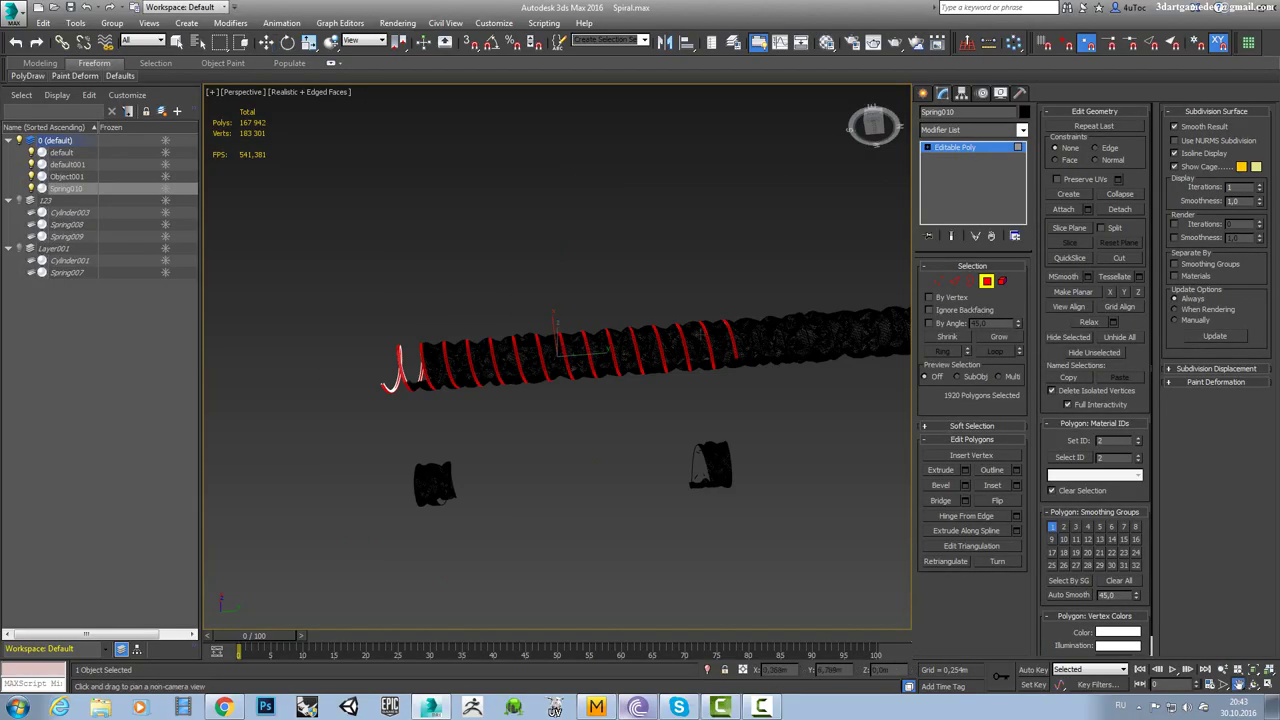
drag(560, 380, 600, 300)
scroll(557, 360, up, 6)
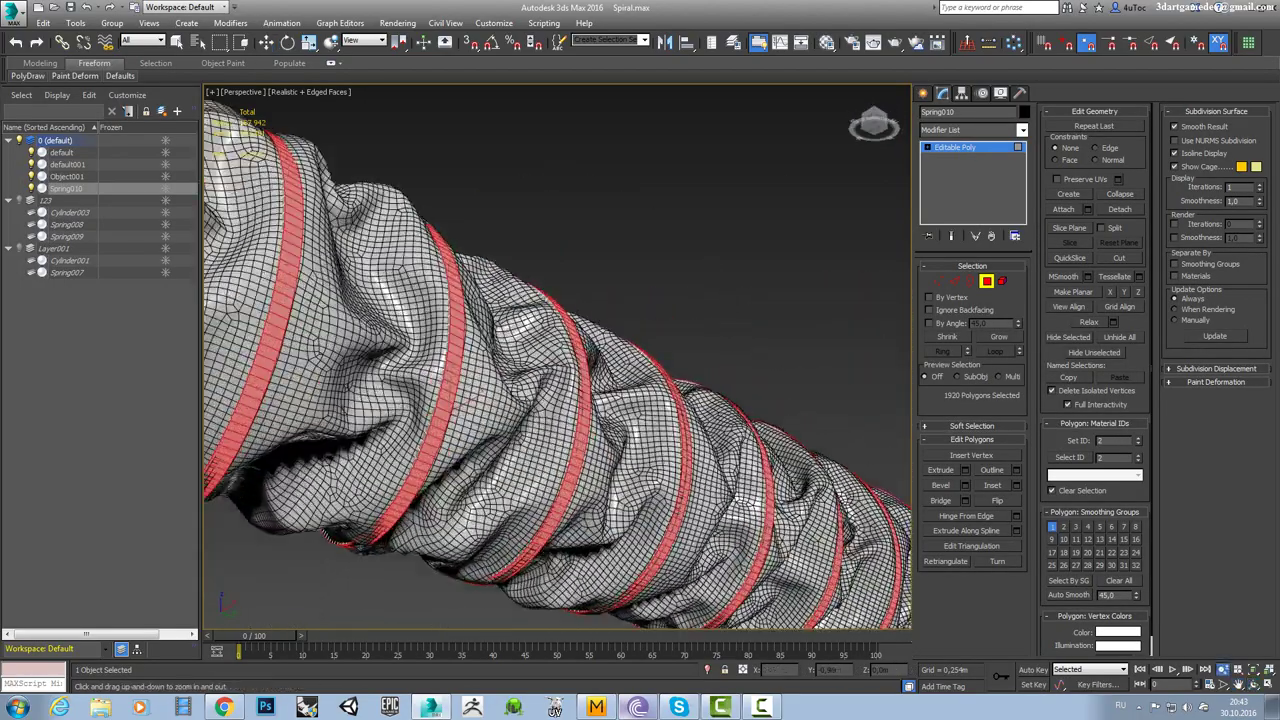
mouse_move(557, 360)
mouse_down()
mouse_move(452, 208)
mouse_move(460, 180)
mouse_move(610, 212)
mouse_up()
key(7)
middle_drag(610, 240, 610, 360)
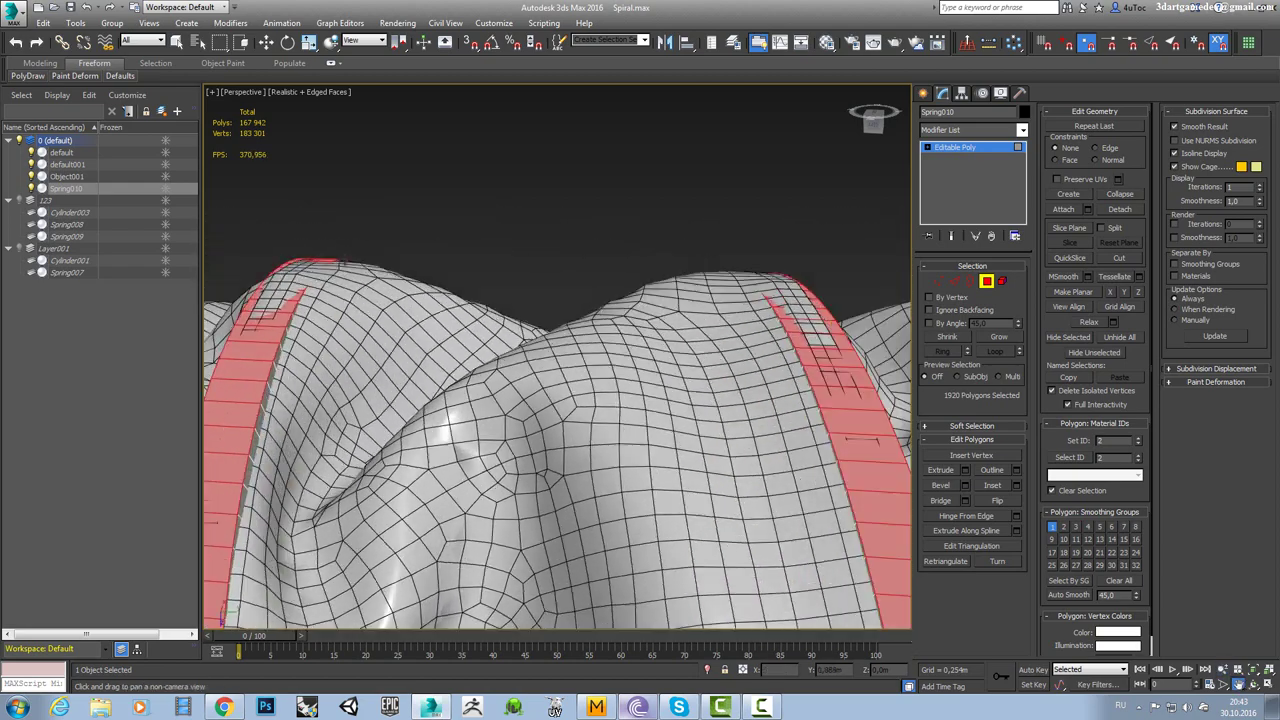
Leave the spring's polygon level and select the cloth object 'default'.
key(w)
key(F2)
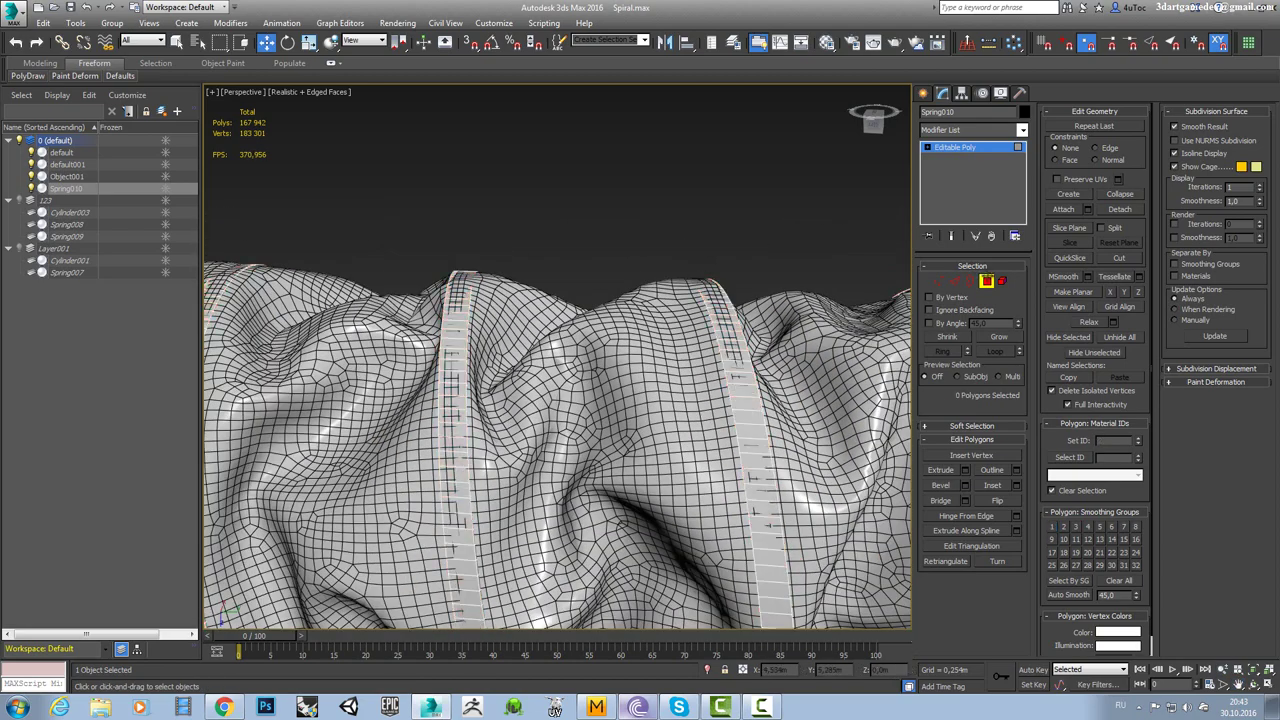
click(61, 152)
scroll(618, 283, up, 5)
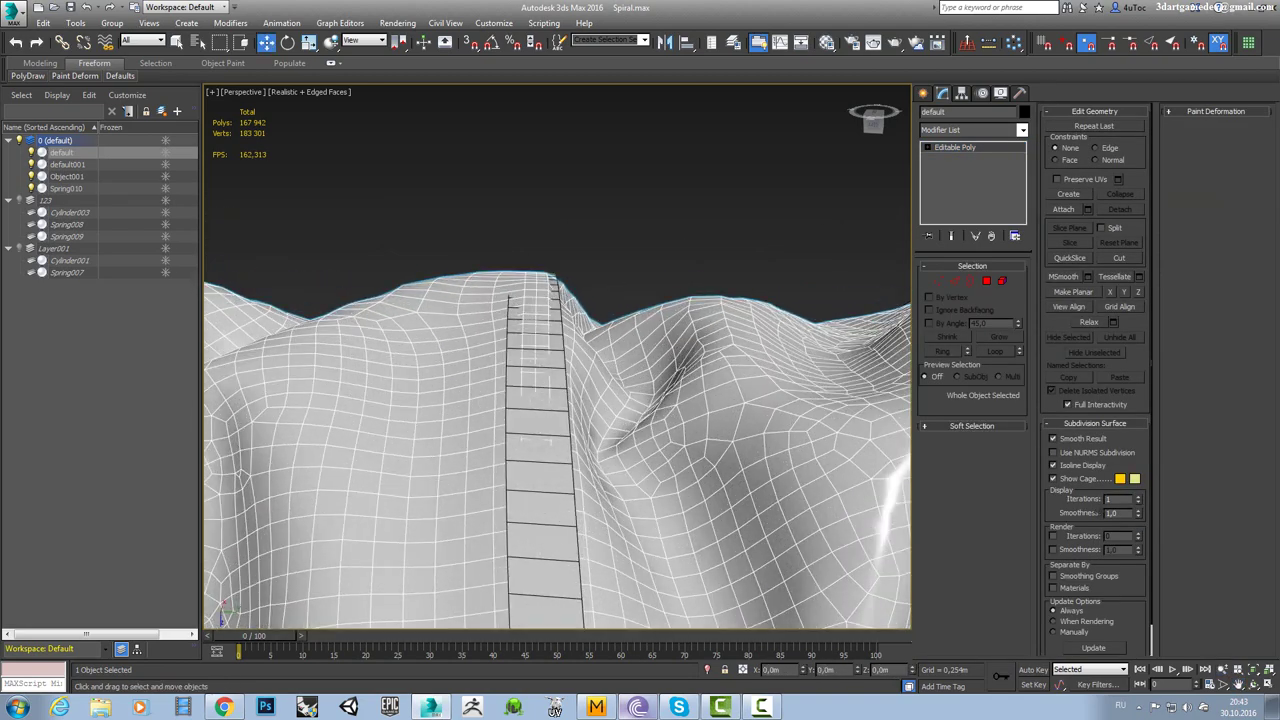
Bring up the Paint Deform Shift brush and inspect where the cloth meets the spring rings.
click(60, 76)
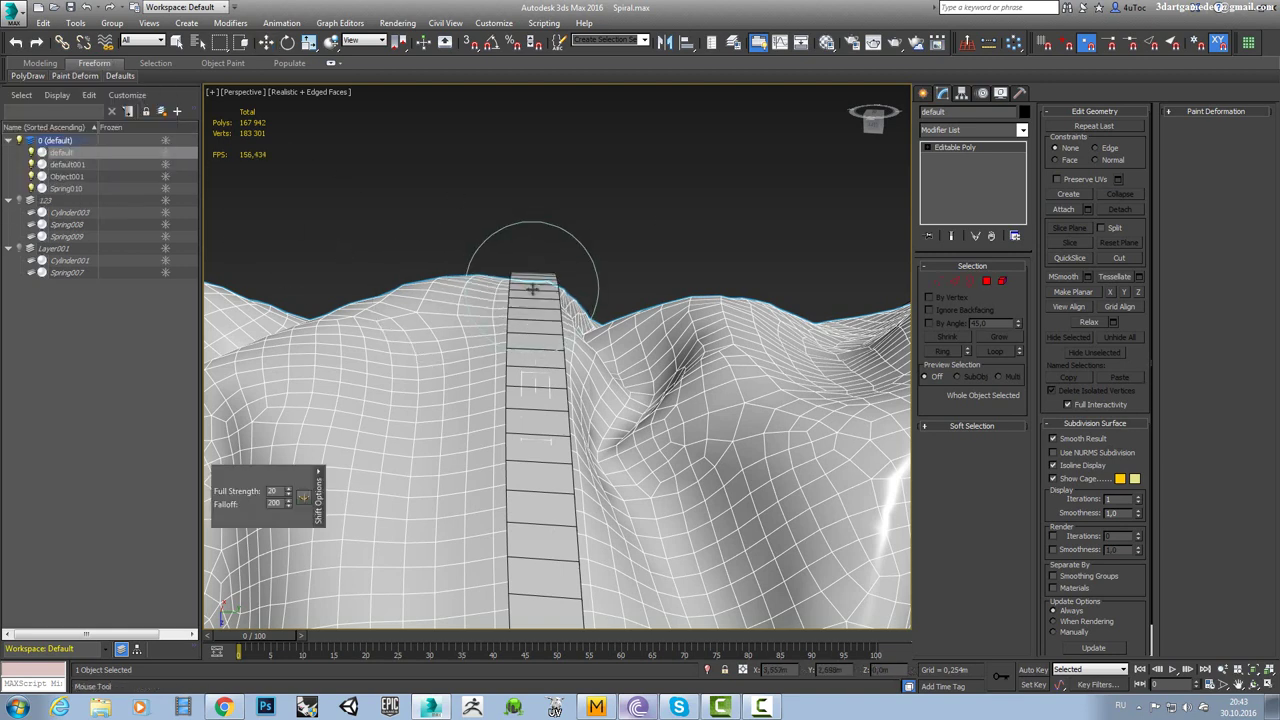
mouse_move(330, 289)
alt+middle_down()
mouse_move(466, 223)
mouse_move(600, 234)
mouse_move(563, 229)
mouse_move(607, 184)
alt+middle_up()
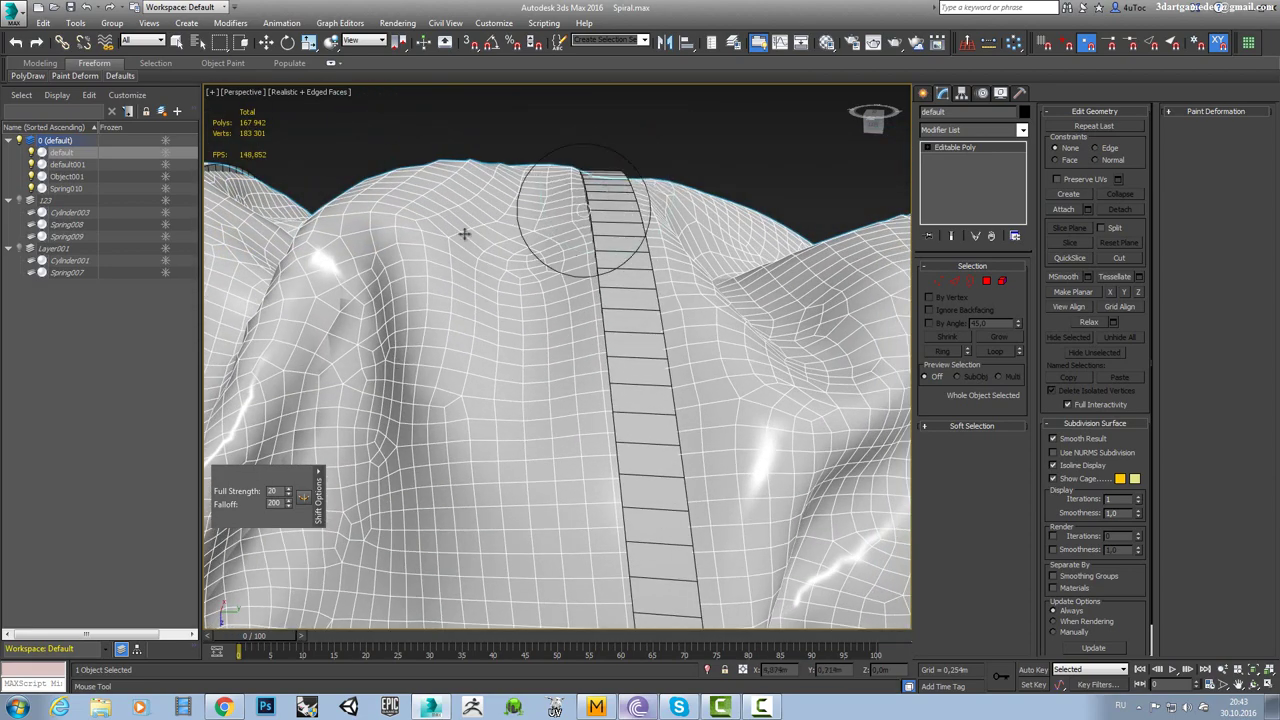
mouse_move(464, 234)
alt+middle_down()
mouse_move(520, 243)
mouse_move(450, 207)
alt+middle_up()
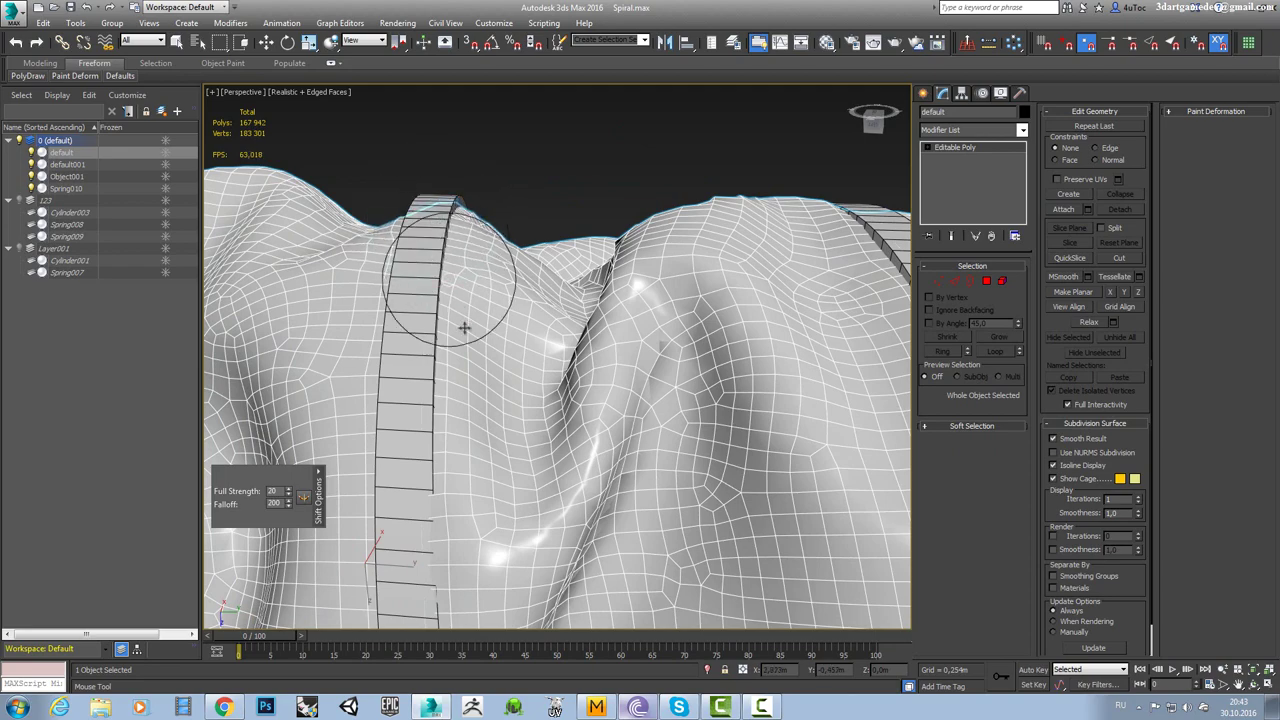
mouse_move(369, 301)
alt+middle_down()
mouse_move(540, 323)
mouse_move(577, 269)
alt+middle_up()
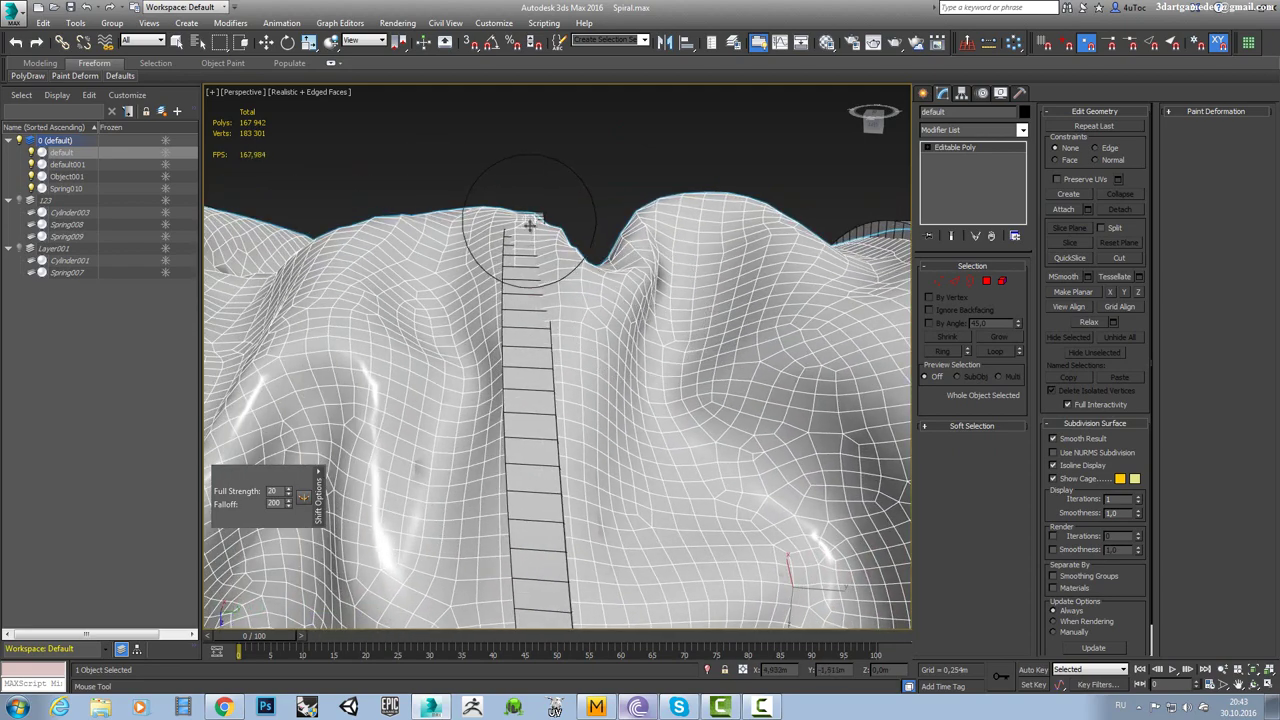
mouse_move(530, 232)
alt+middle_down()
mouse_move(571, 257)
mouse_move(447, 245)
alt+middle_up()
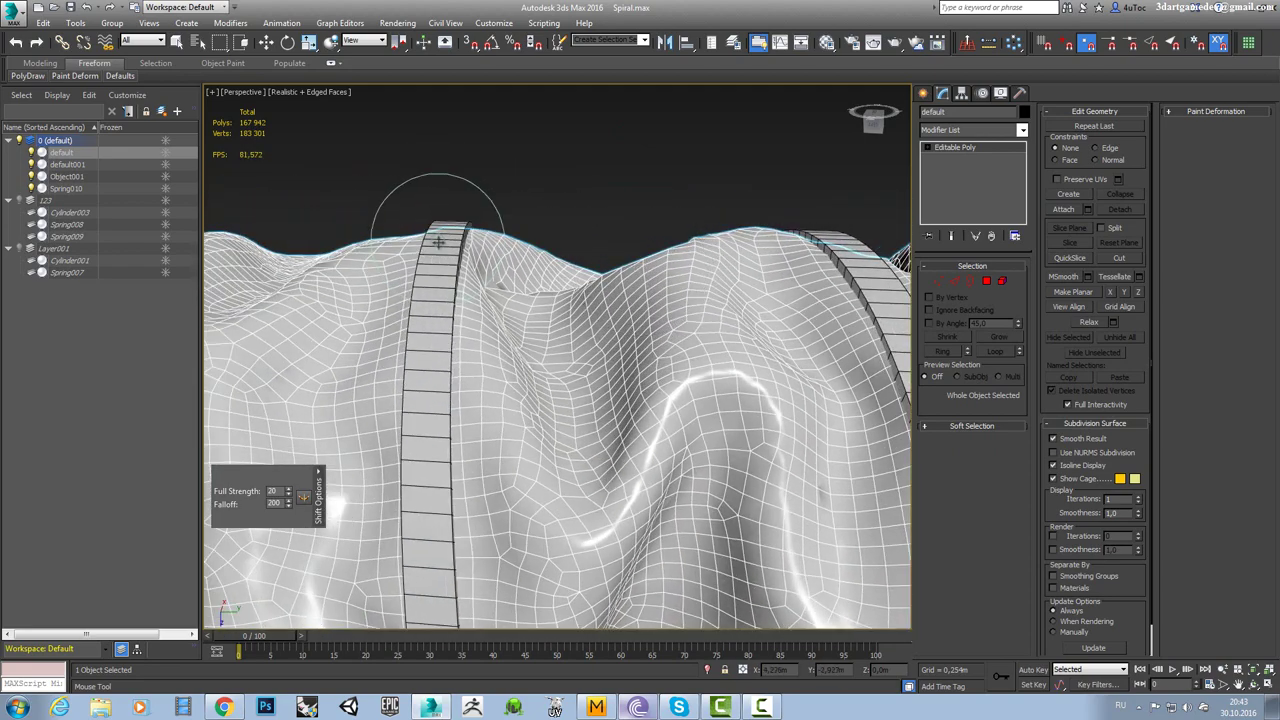
alt+middle_drag(341, 279, 482, 249)
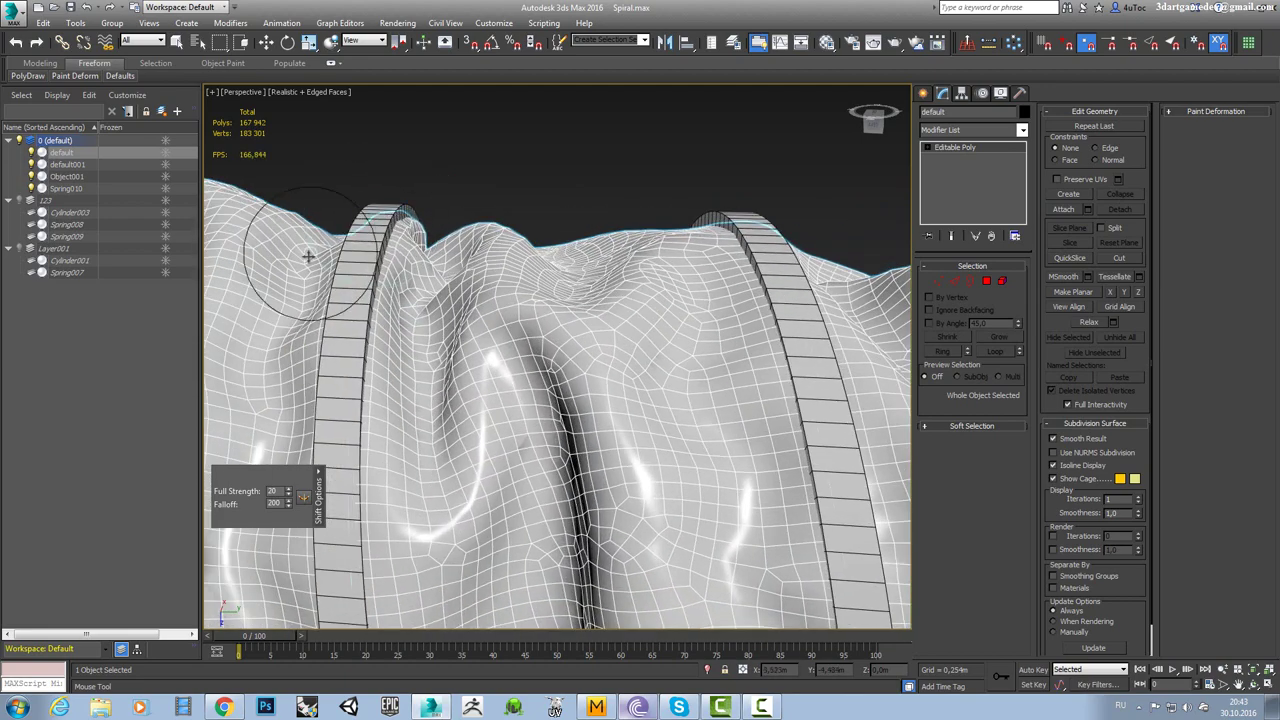
mouse_move(308, 256)
alt+middle_down()
mouse_move(523, 277)
mouse_move(406, 240)
mouse_move(300, 257)
mouse_move(516, 269)
mouse_move(443, 286)
mouse_move(405, 241)
alt+middle_up()
alt+middle_drag(354, 286, 492, 273)
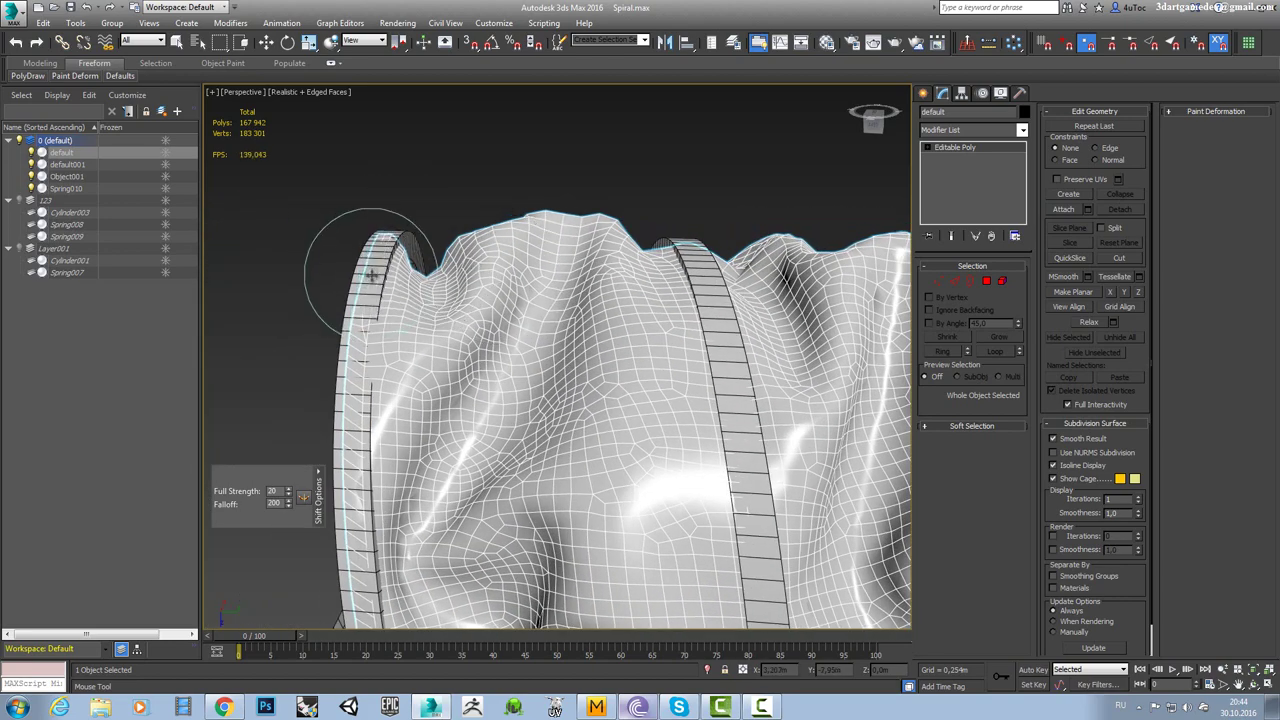
alt+middle_drag(432, 319, 422, 231)
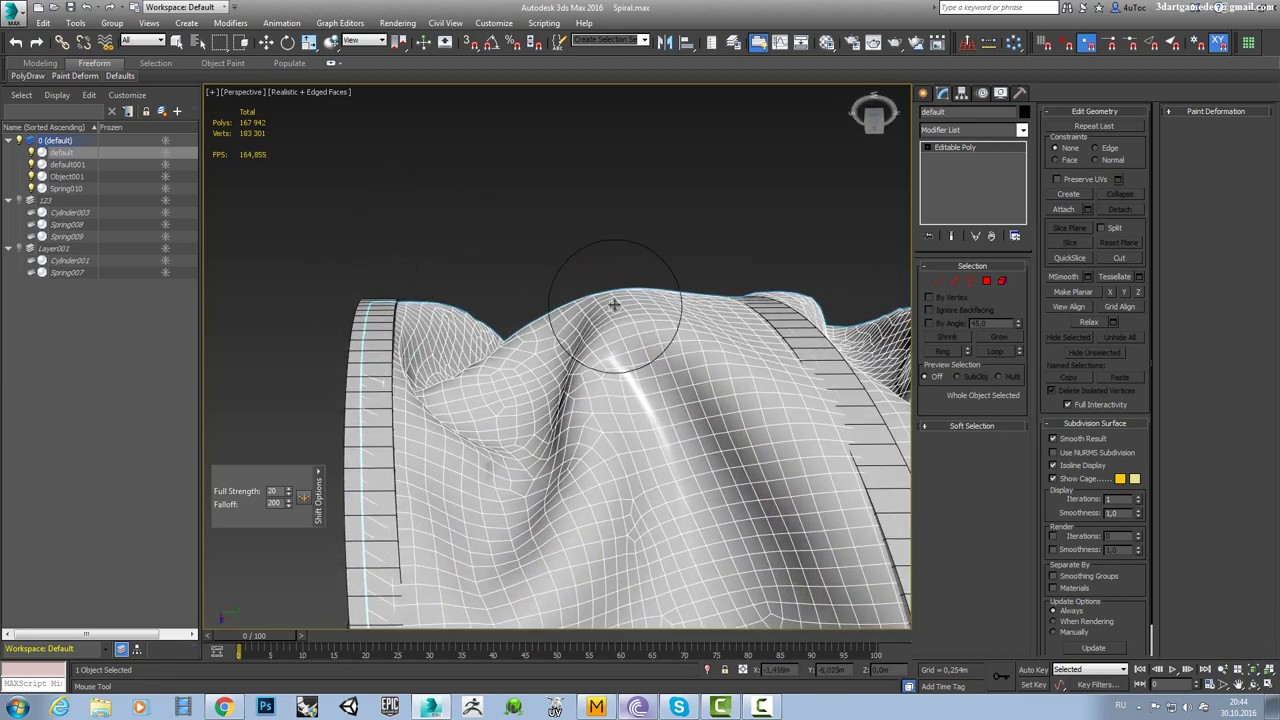
mouse_move(614, 305)
alt+middle_down()
mouse_move(428, 289)
mouse_move(433, 240)
alt+middle_up()
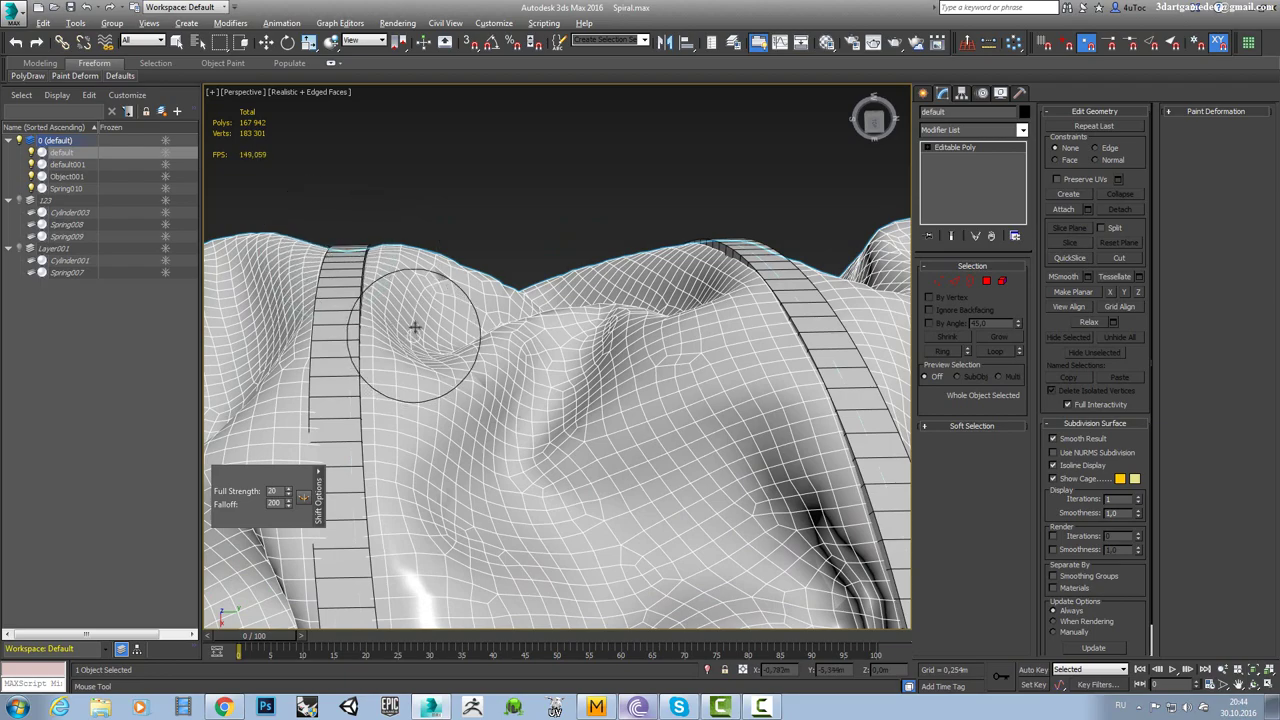
alt+middle_drag(414, 326, 408, 270)
mouse_move(388, 186)
alt+middle_down()
mouse_move(434, 277)
mouse_move(424, 234)
alt+middle_up()
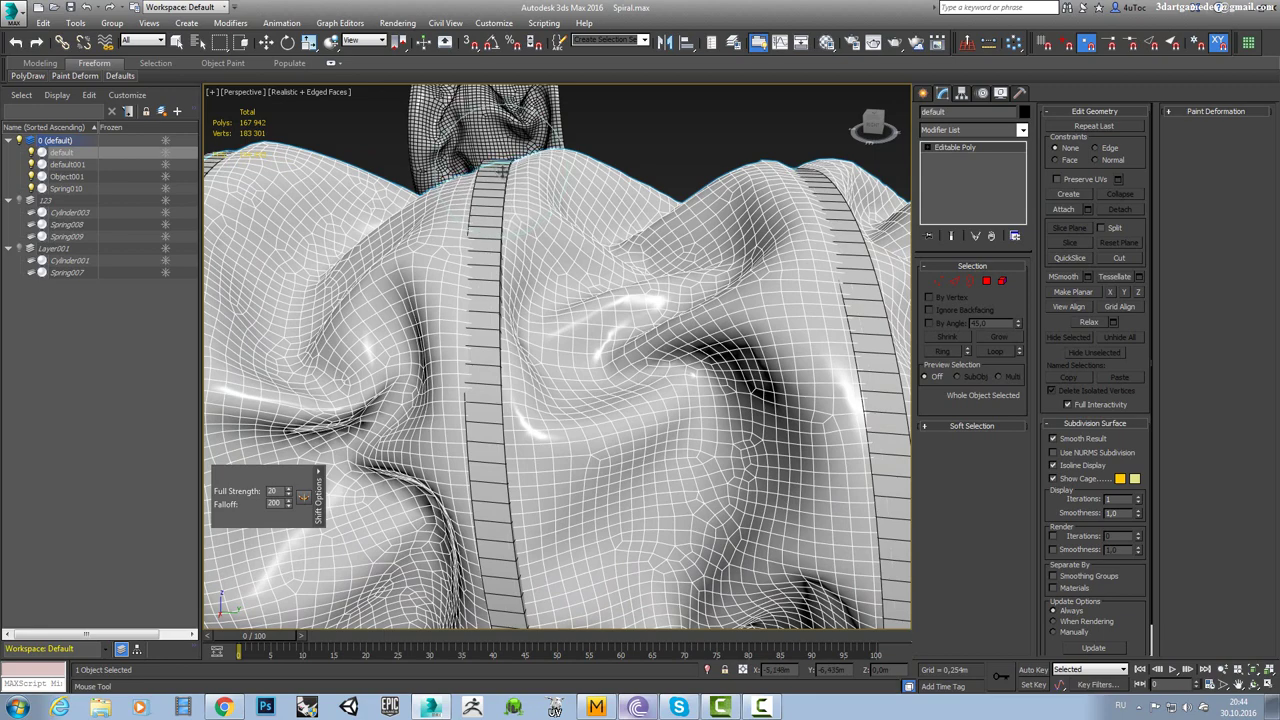
mouse_move(510, 243)
alt+middle_down()
mouse_move(534, 391)
mouse_move(538, 283)
alt+middle_up()
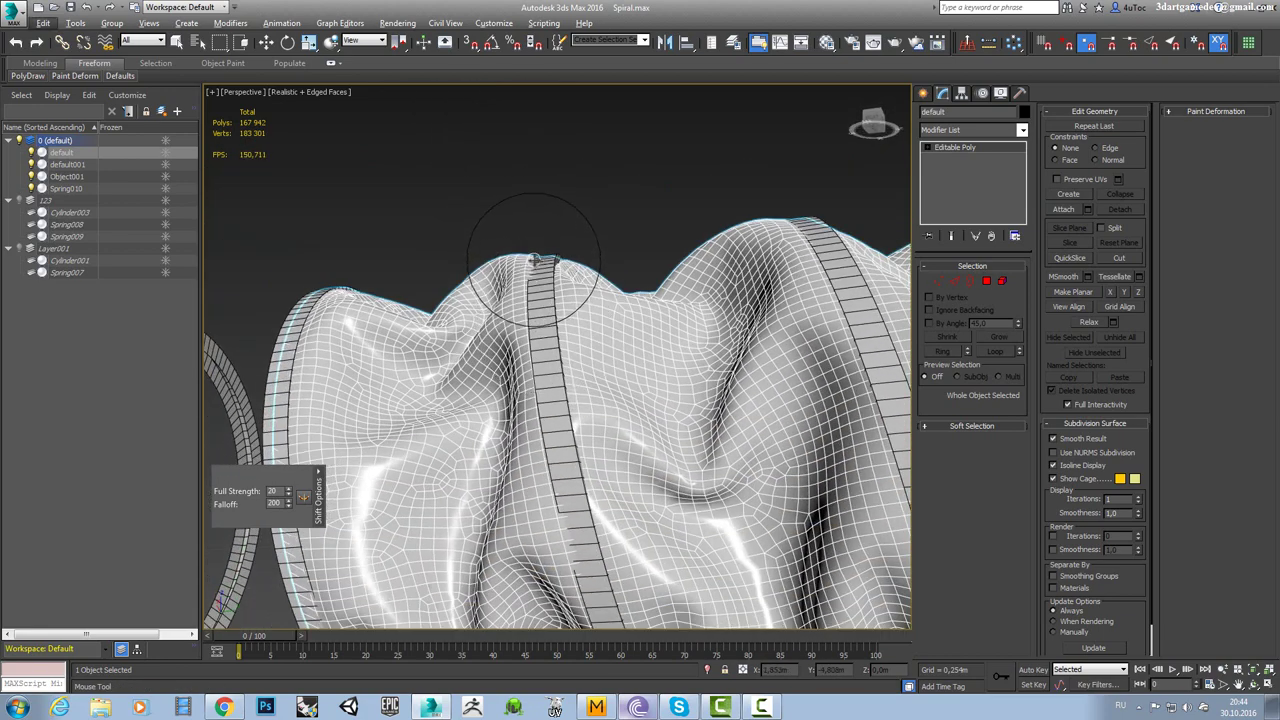
mouse_move(585, 388)
alt+middle_down()
mouse_move(583, 323)
mouse_move(569, 454)
mouse_move(514, 300)
mouse_move(534, 377)
mouse_move(534, 360)
mouse_move(645, 323)
alt+middle_up()
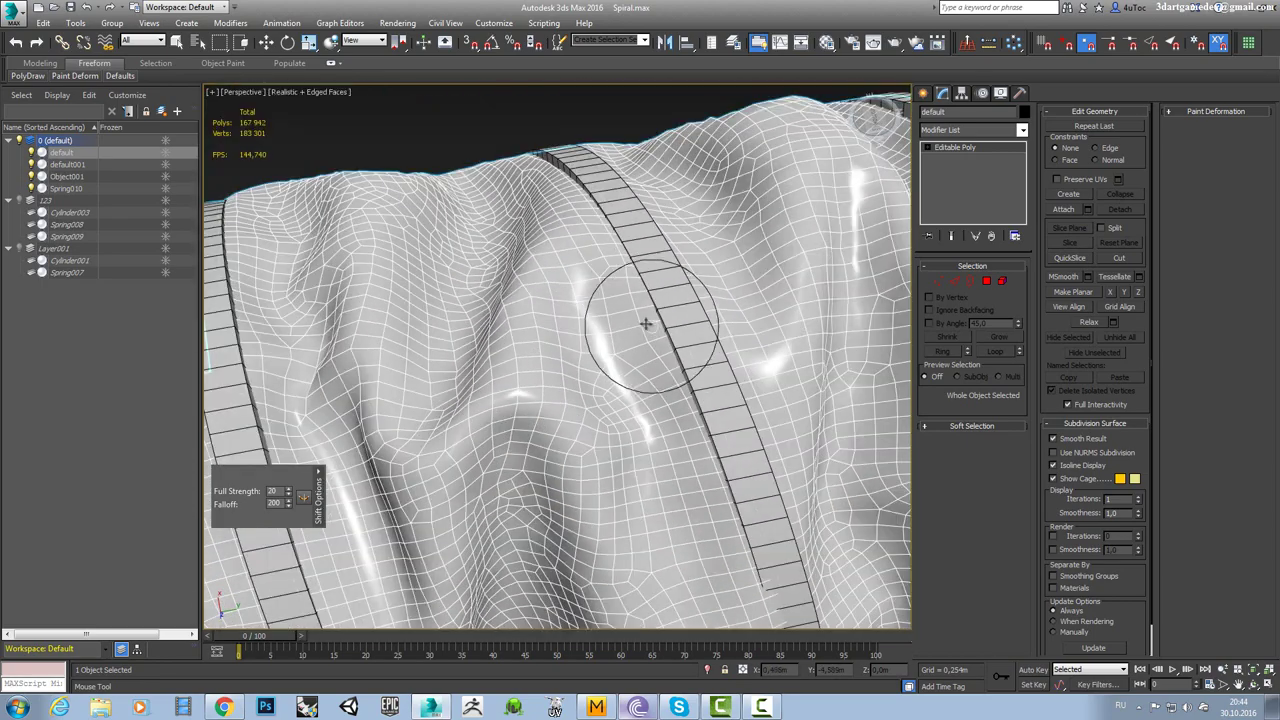
Zoom in and push the cloth outward where it pokes through a ring's top.
scroll(645, 323, down, 3)
scroll(626, 286, down, 3)
scroll(714, 300, down, 3)
scroll(671, 303, down, 3)
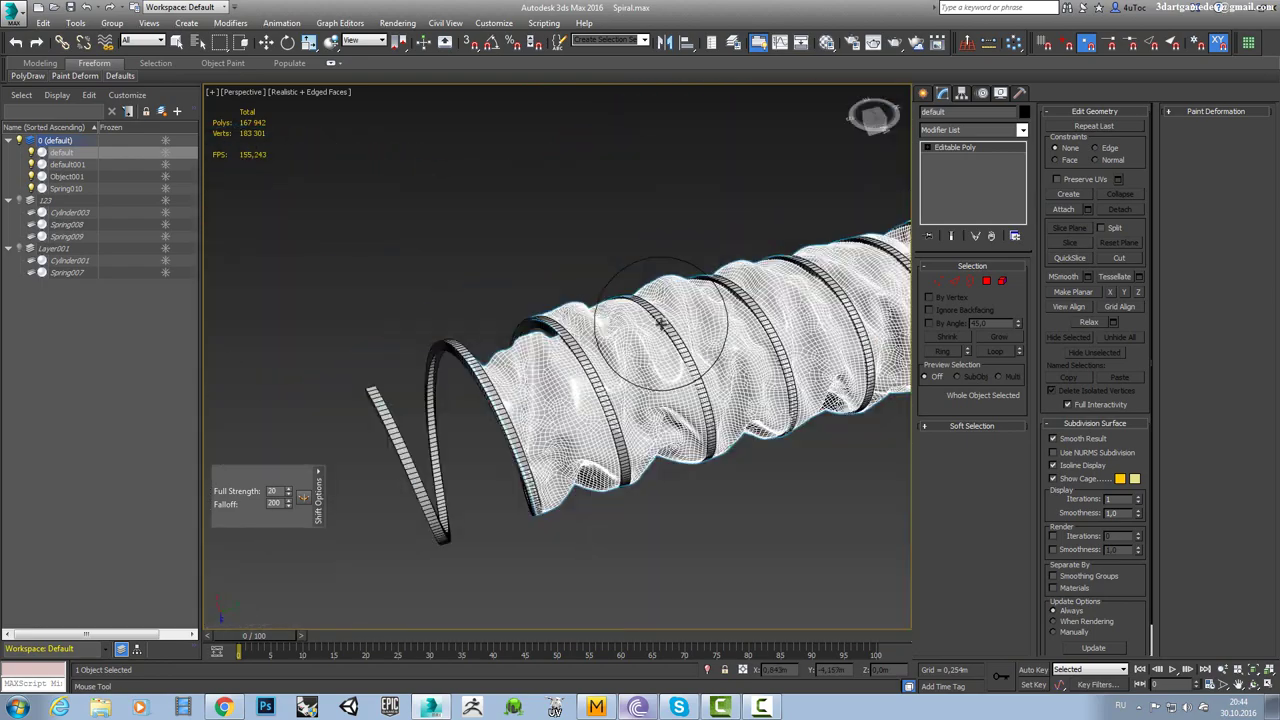
scroll(659, 321, up, 3)
mouse_move(577, 358)
alt+middle_down()
mouse_move(569, 323)
mouse_move(632, 278)
alt+middle_up()
scroll(566, 321, up, 3)
drag(733, 137, 735, 141)
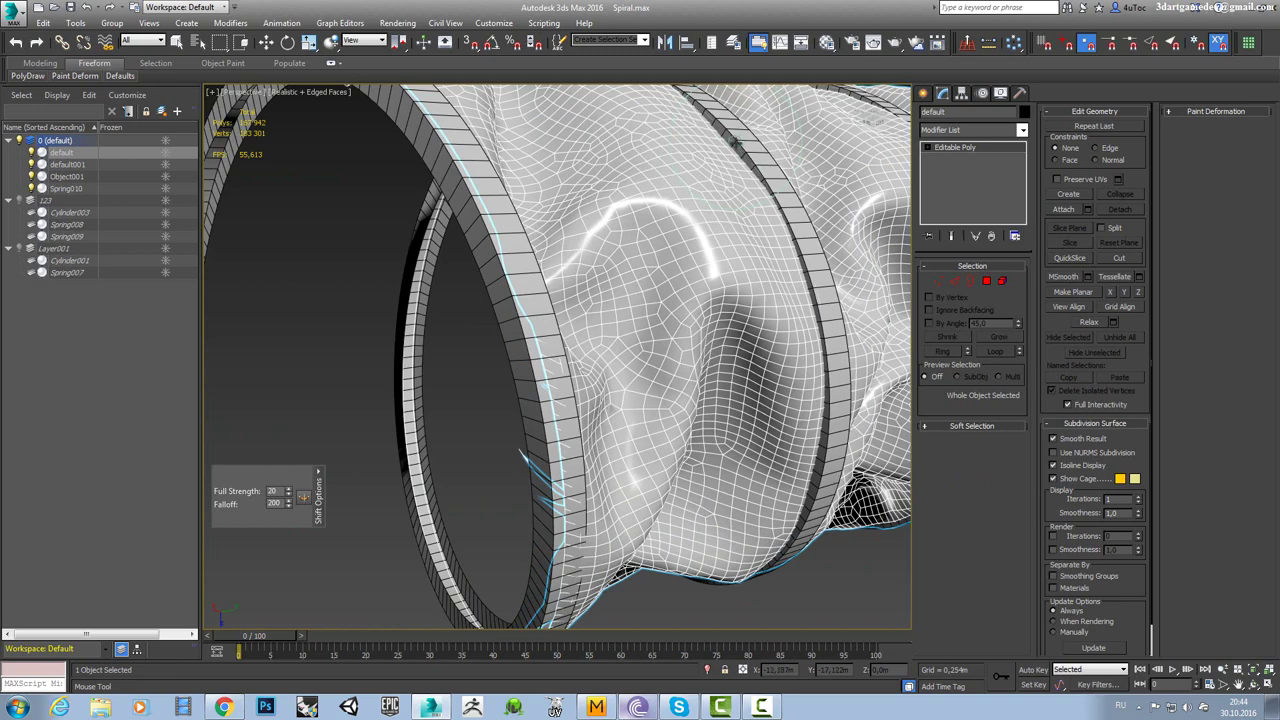
alt+middle_drag(740, 145, 730, 167)
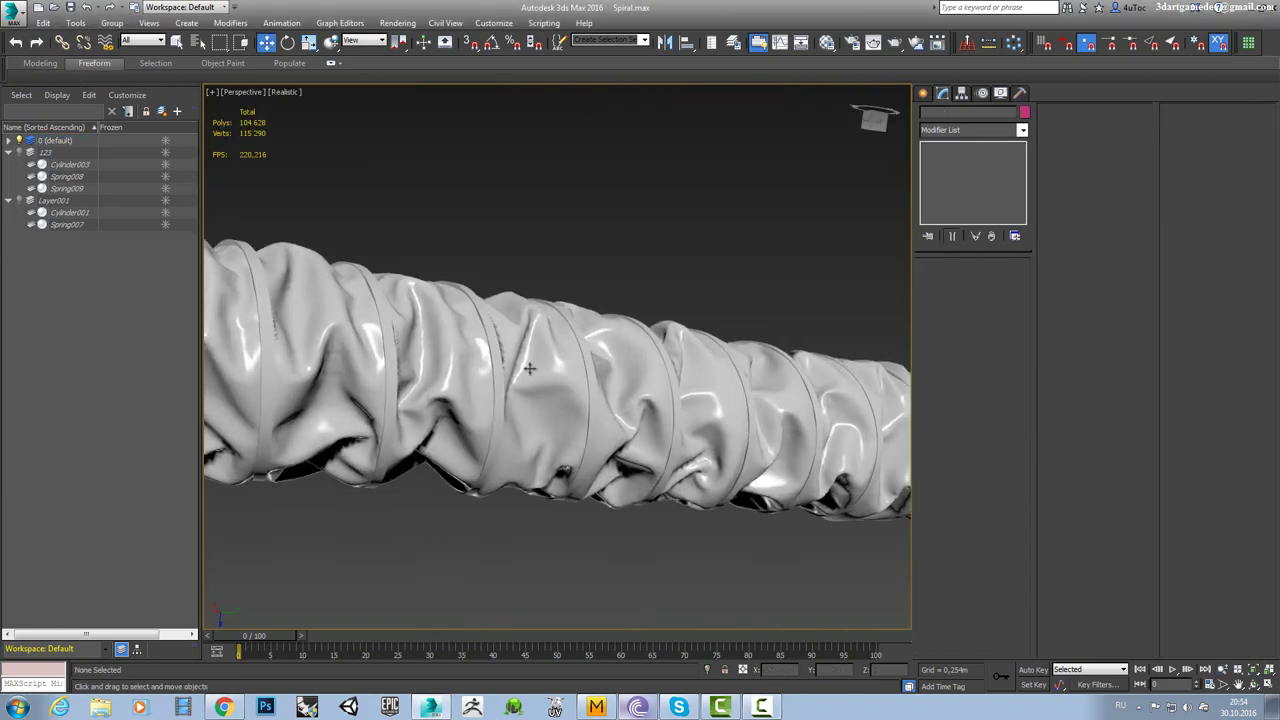
Select the cloth tube and inspect it from several angles with Edged Faces shown.
click(607, 413)
mouse_move(607, 413)
alt+middle_down()
mouse_move(517, 385)
mouse_move(574, 463)
mouse_move(762, 373)
alt+middle_up()
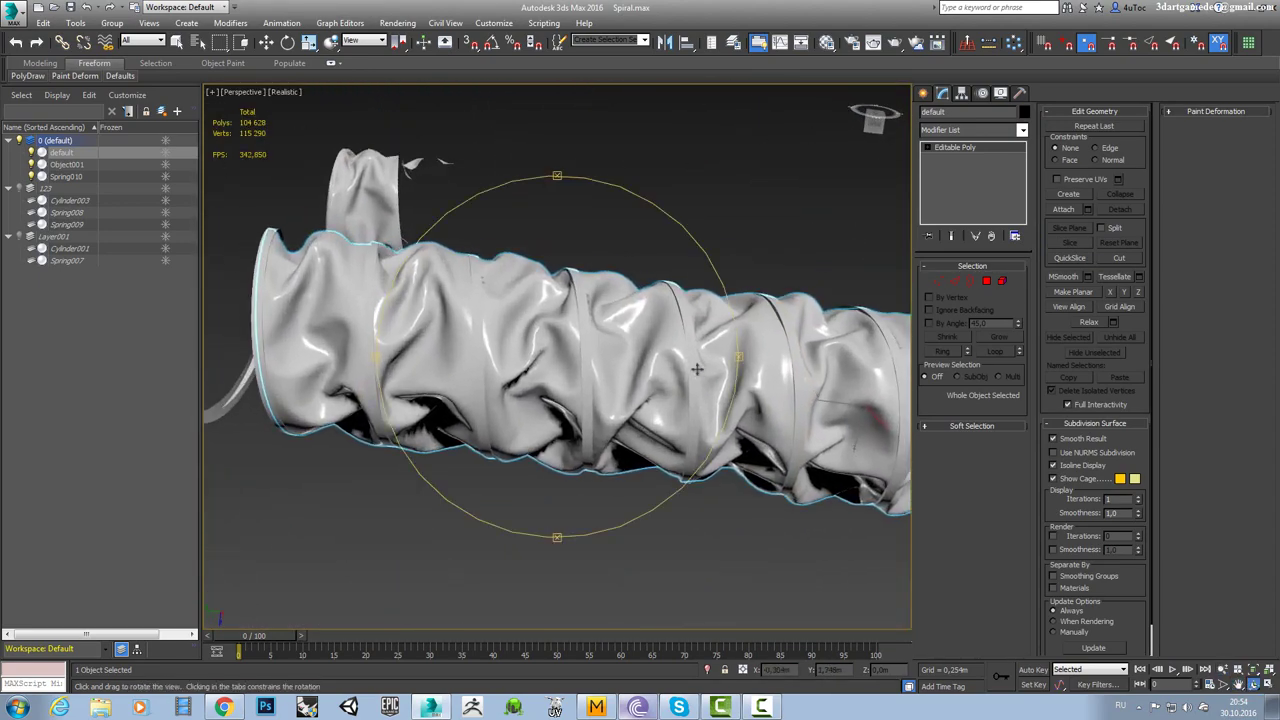
mouse_move(762, 373)
alt+middle_down()
mouse_move(710, 346)
mouse_move(754, 368)
alt+middle_up()
mouse_move(625, 381)
alt+middle_down()
mouse_move(671, 371)
mouse_move(632, 389)
mouse_move(519, 379)
alt+middle_up()
key(F4)
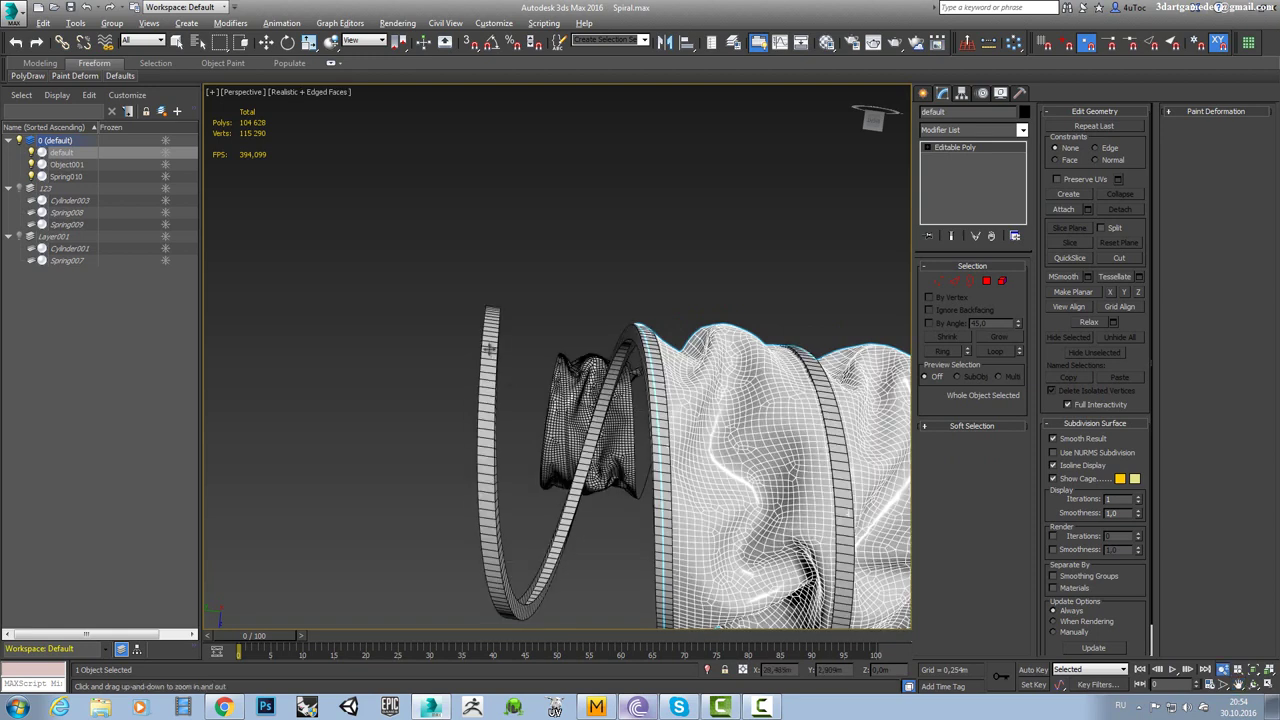
Select Spring010 and switch to Select and Move.
click(489, 348)
alt+middle_drag(486, 309, 543, 343)
scroll(543, 351, up, 5)
key(w)
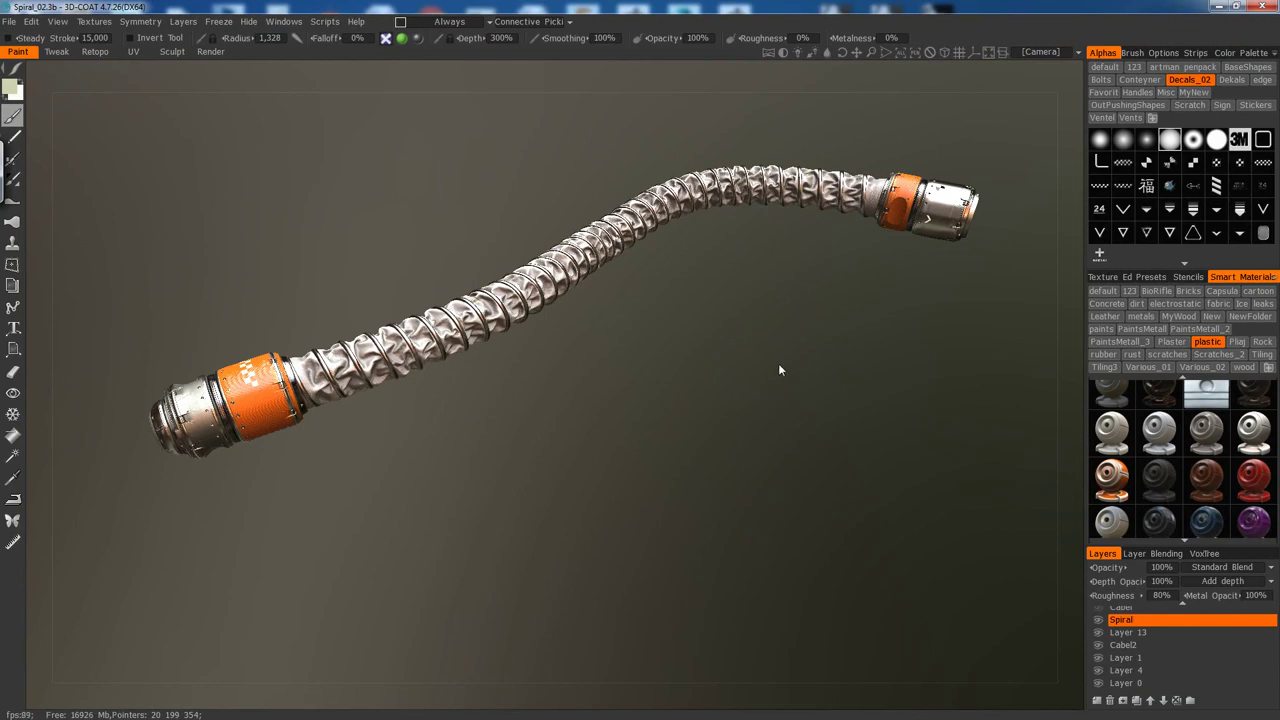
Orbit and zoom around the 3D-Coat hose to show its wrinkles, spring rings and orange caps.
scroll(740, 434, up, 5)
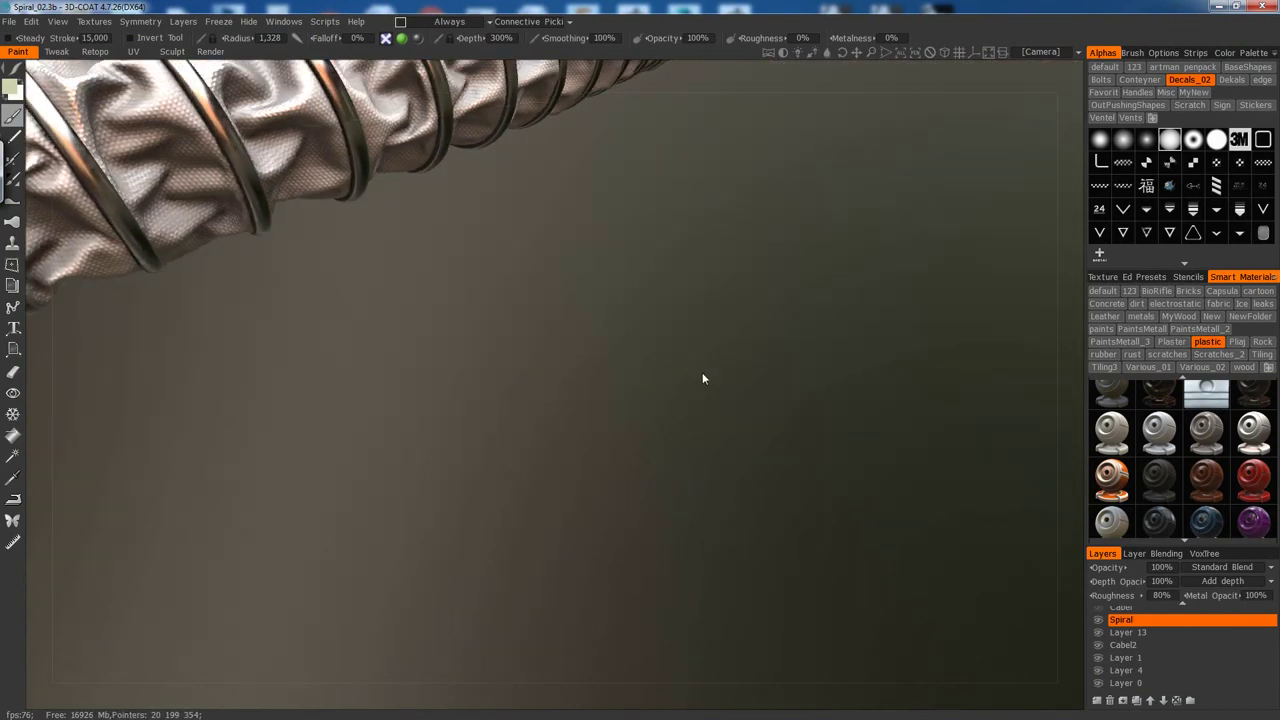
drag(703, 377, 774, 423)
drag(811, 383, 940, 373)
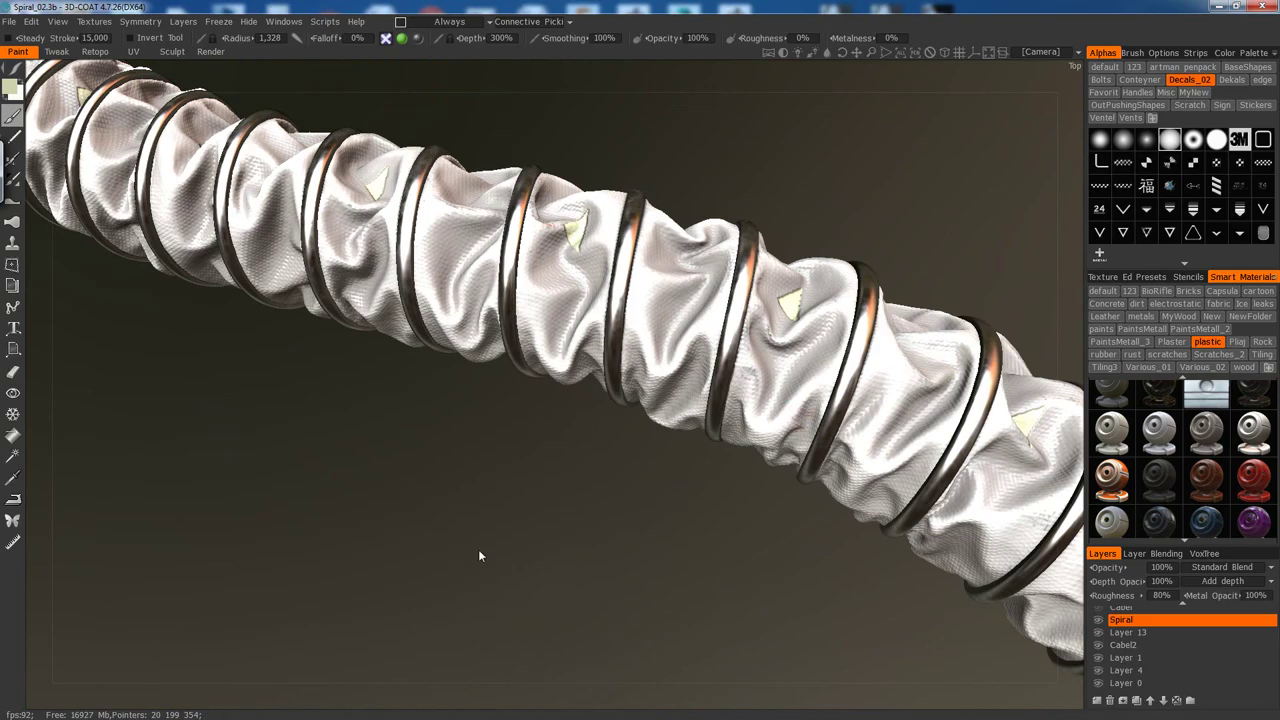
mouse_move(479, 556)
mouse_down()
mouse_move(606, 531)
mouse_move(674, 491)
mouse_move(620, 463)
mouse_move(624, 375)
mouse_move(594, 386)
mouse_move(649, 443)
mouse_move(714, 389)
mouse_move(671, 384)
mouse_move(617, 429)
mouse_move(654, 497)
mouse_move(531, 529)
mouse_move(587, 543)
mouse_move(580, 523)
mouse_move(760, 489)
mouse_move(662, 517)
mouse_move(649, 506)
mouse_move(554, 523)
mouse_move(486, 514)
mouse_move(483, 541)
mouse_move(457, 489)
mouse_move(603, 491)
mouse_move(806, 526)
mouse_move(557, 529)
mouse_move(426, 494)
mouse_move(560, 529)
mouse_move(449, 523)
mouse_up()
mouse_move(543, 522)
mouse_down()
mouse_move(590, 468)
mouse_move(550, 490)
mouse_move(512, 484)
mouse_move(533, 525)
mouse_move(497, 520)
mouse_move(477, 440)
mouse_move(494, 503)
mouse_move(558, 588)
mouse_move(630, 531)
mouse_move(822, 425)
mouse_move(781, 421)
mouse_move(726, 571)
mouse_move(583, 569)
mouse_move(626, 540)
mouse_move(707, 553)
mouse_move(691, 517)
mouse_move(674, 537)
mouse_move(520, 540)
mouse_move(770, 622)
mouse_move(766, 520)
mouse_move(838, 574)
mouse_move(761, 574)
mouse_up()
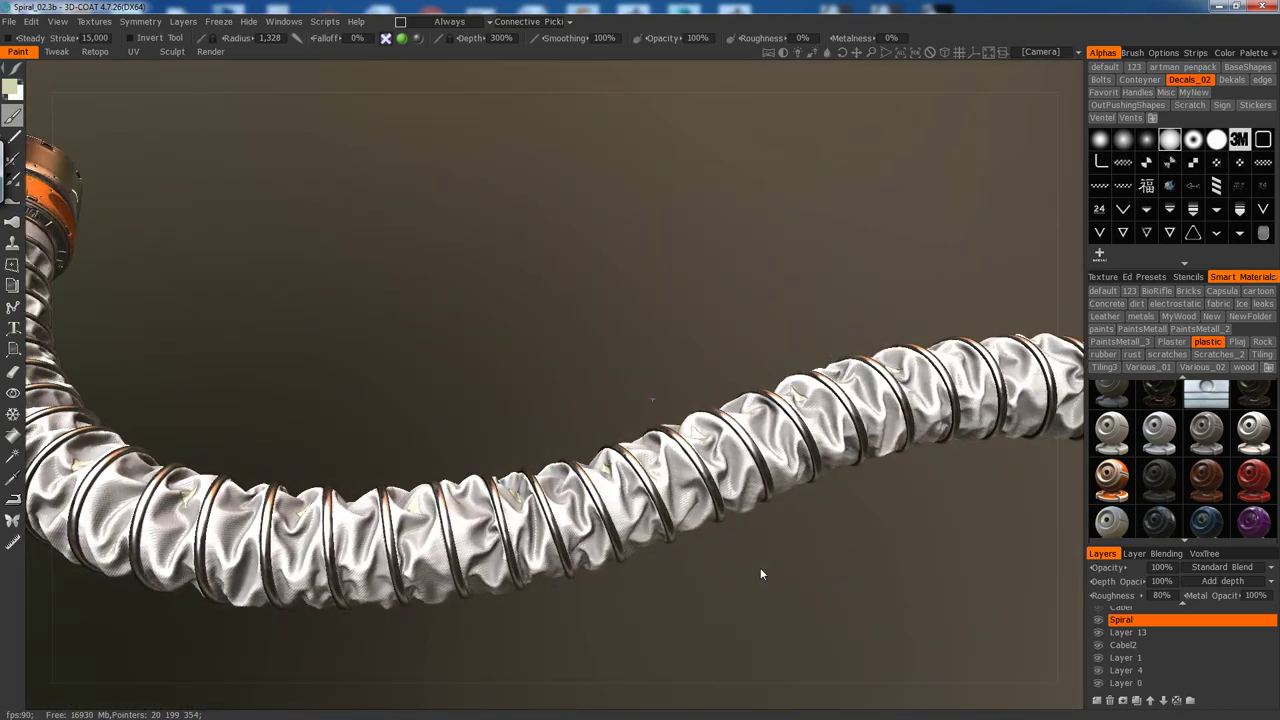
mouse_move(707, 650)
mouse_down()
mouse_move(677, 600)
mouse_move(751, 543)
mouse_move(759, 508)
mouse_move(743, 460)
mouse_move(743, 543)
mouse_move(706, 491)
mouse_move(712, 660)
mouse_up()
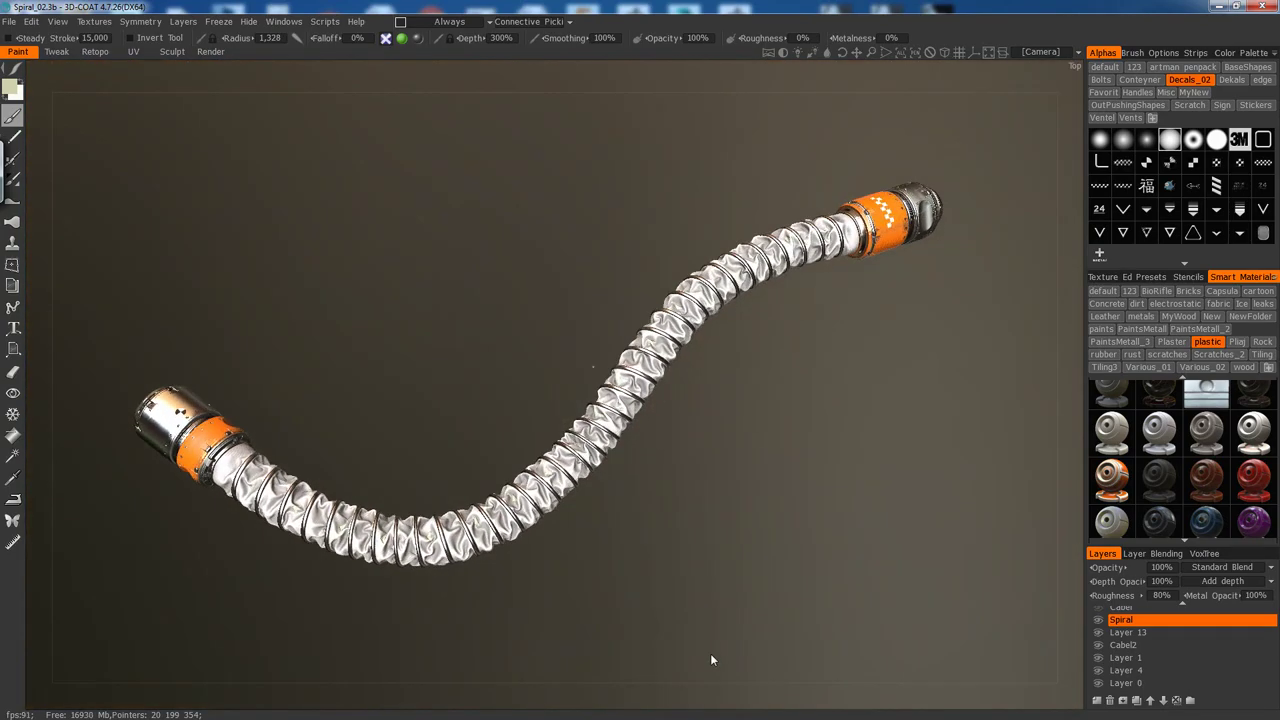